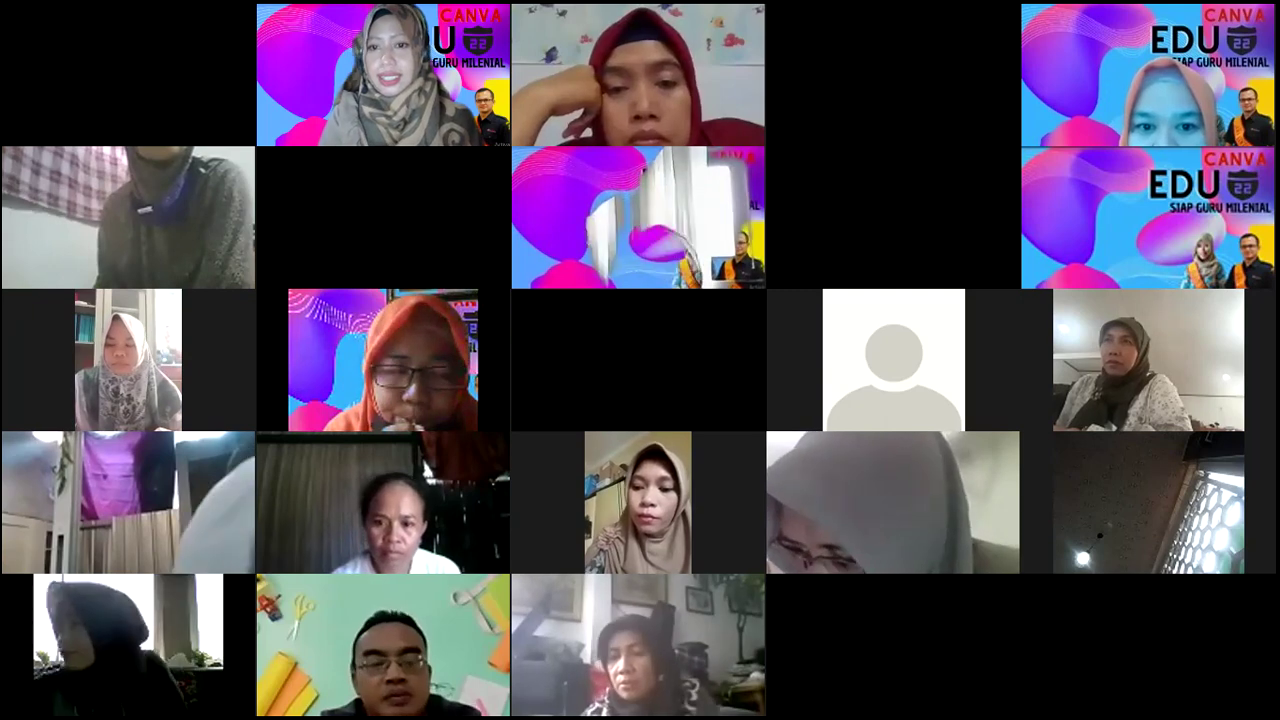
Share the browser screen, retitle the assignment "Tugas Hari Kedua ( 14 Desember 2021)" and assign it to all students.
key("alt+s")
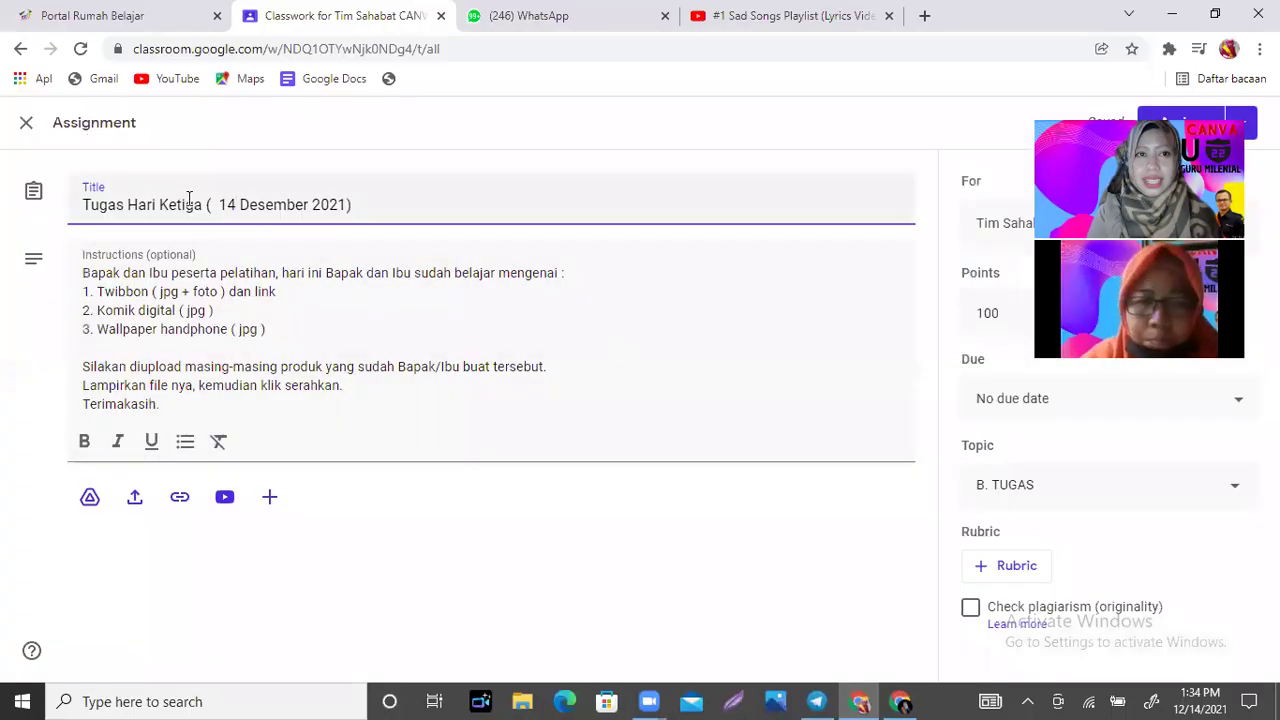
left_click(203, 205)
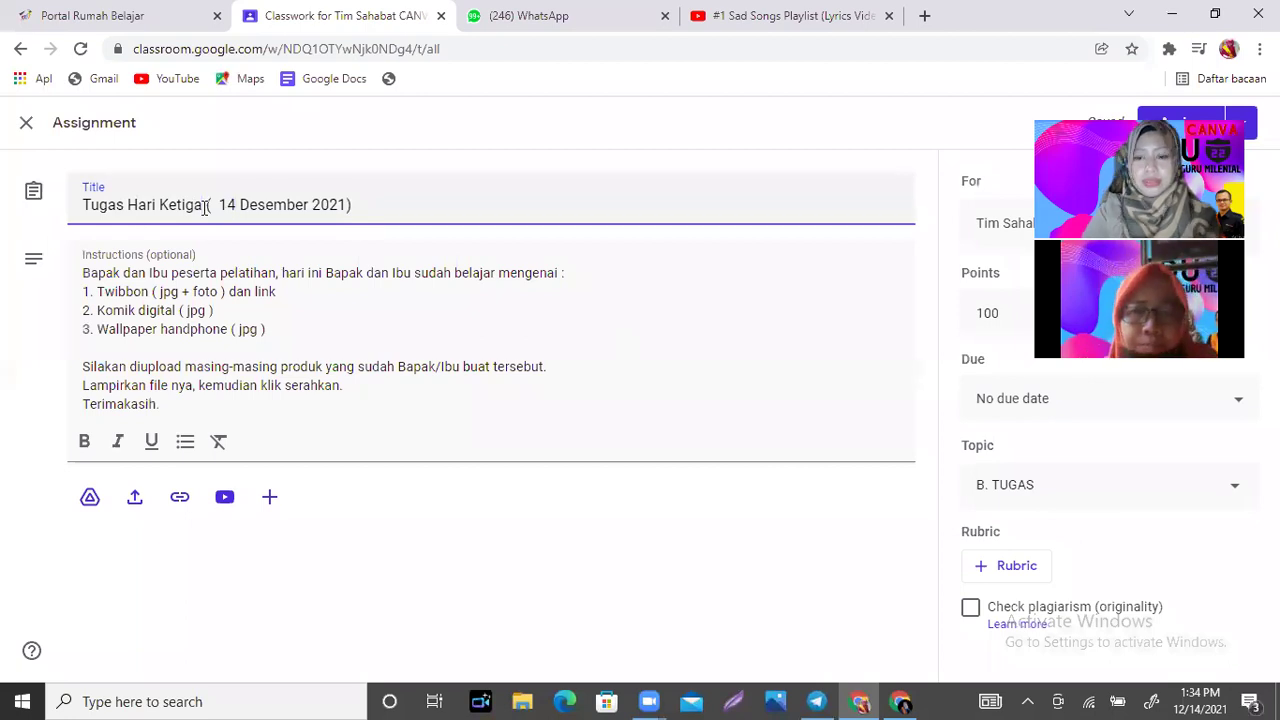
key("BackSpace")
key("BackSpace")
key("BackSpace")
key("BackSpace")
key("BackSpace")
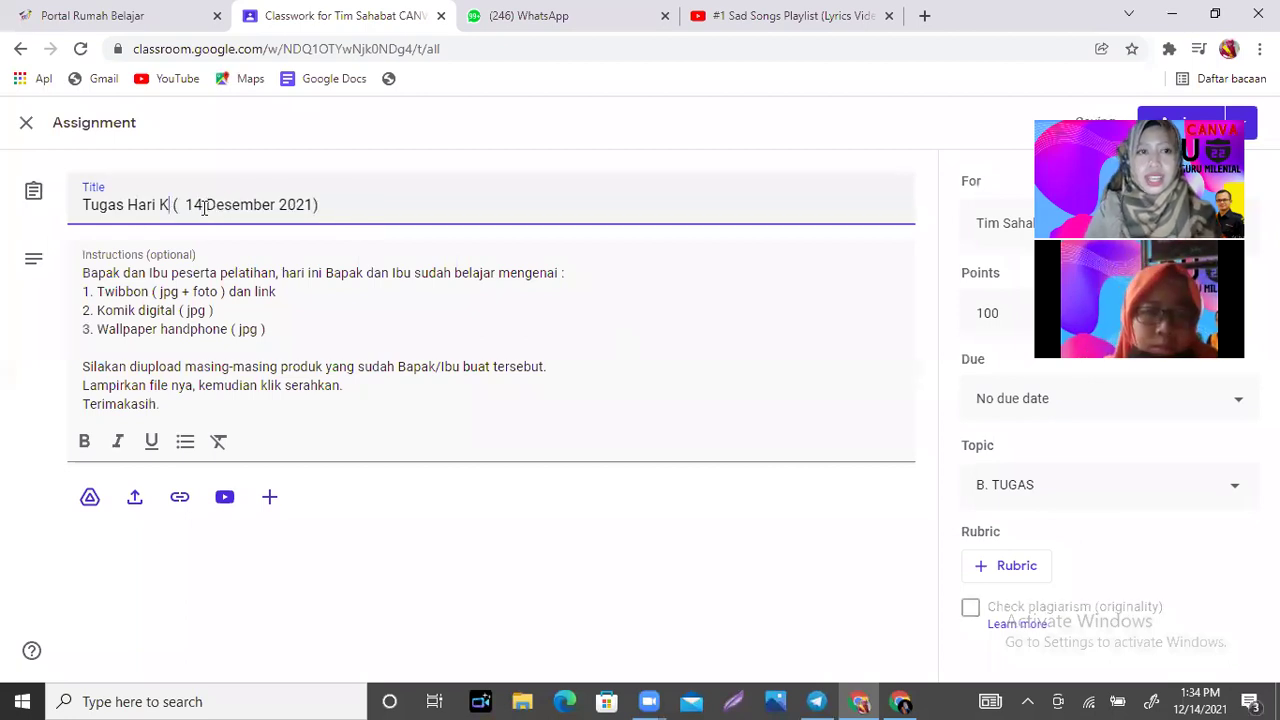
type("edua")
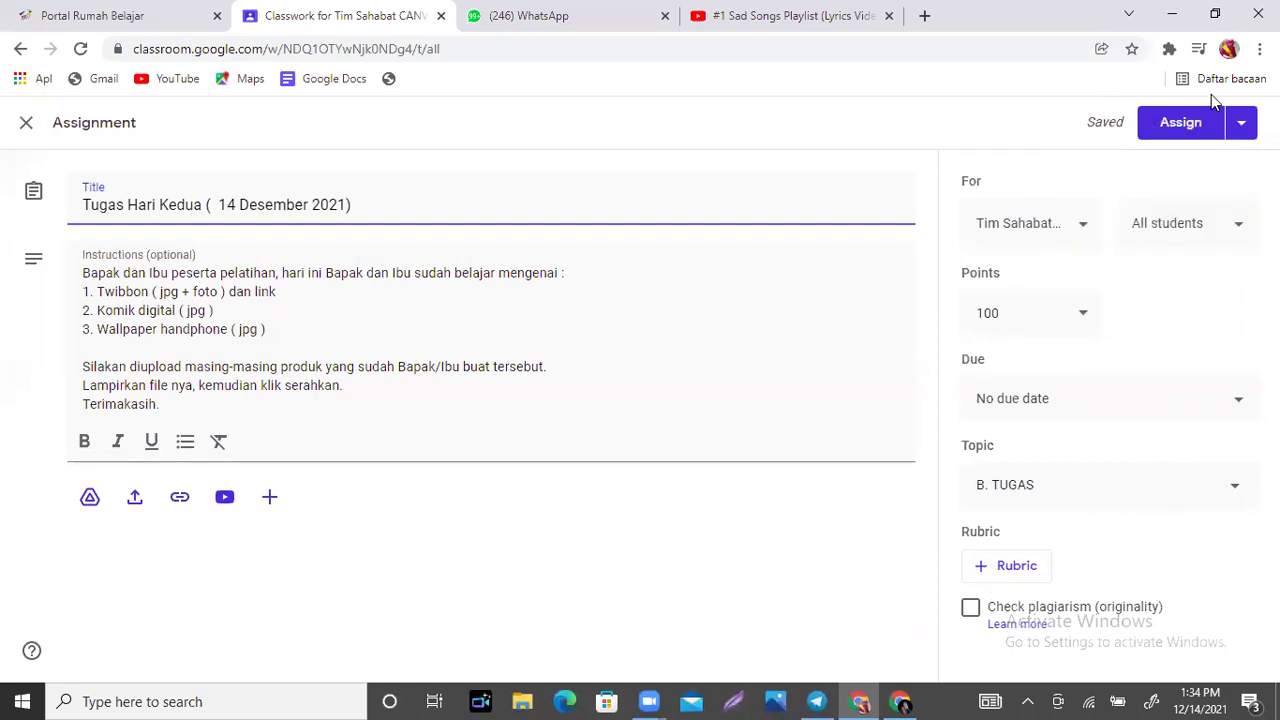
left_click(1186, 138)
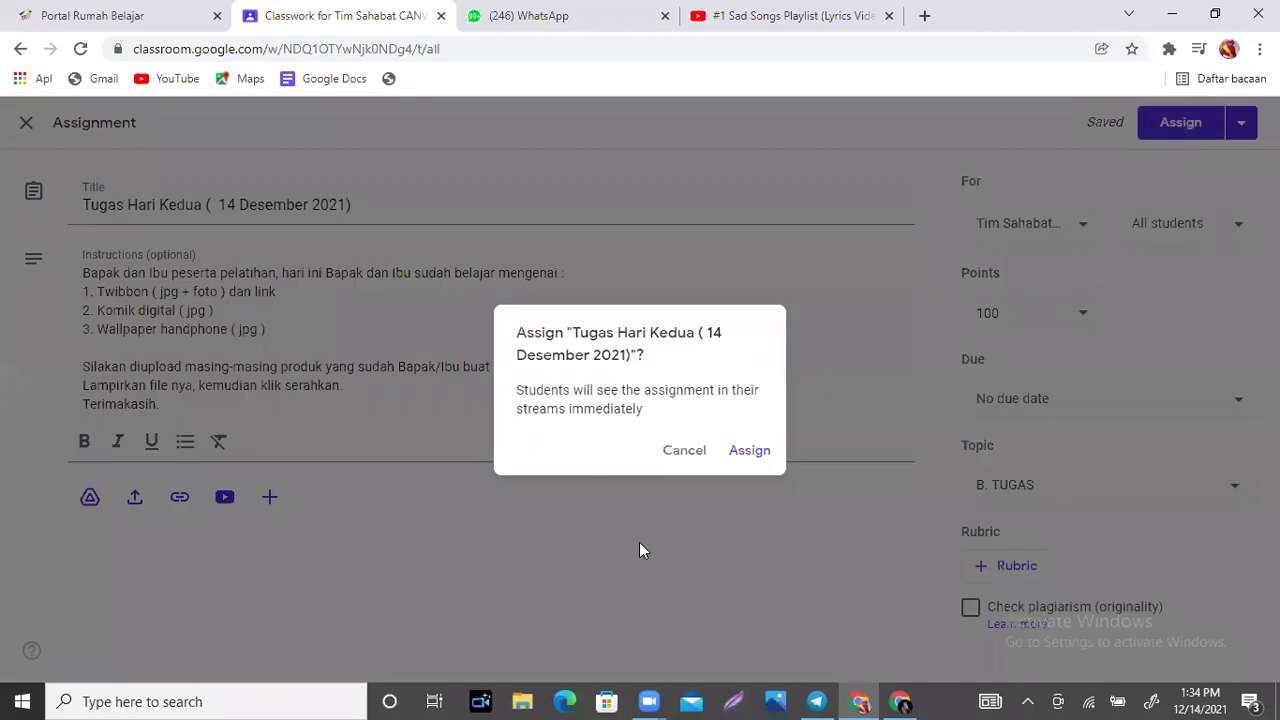
left_click(751, 456)
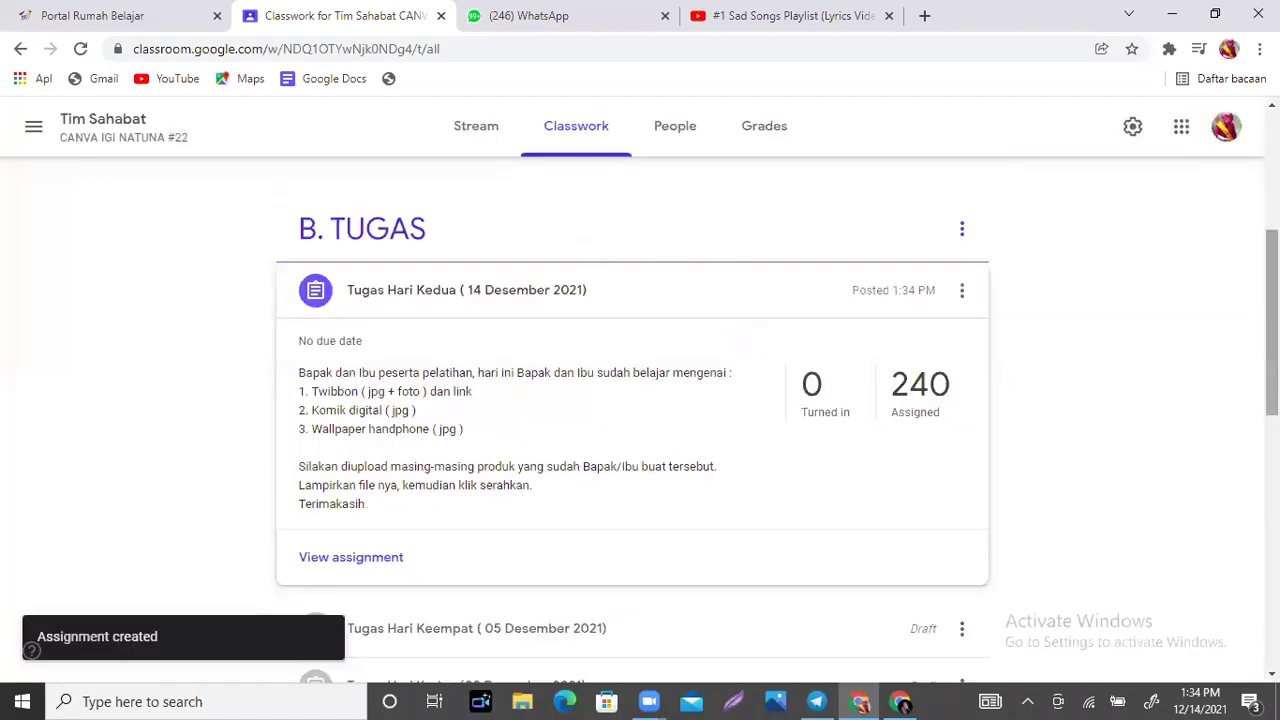
Review the assignments under B. TUGAS, expanding "Tugas Hari Pertama (13 Desember 2021)" to check its instructions and submission status.
scroll(1272, 350, "down", 2)
scroll(1272, 380, "down", 2)
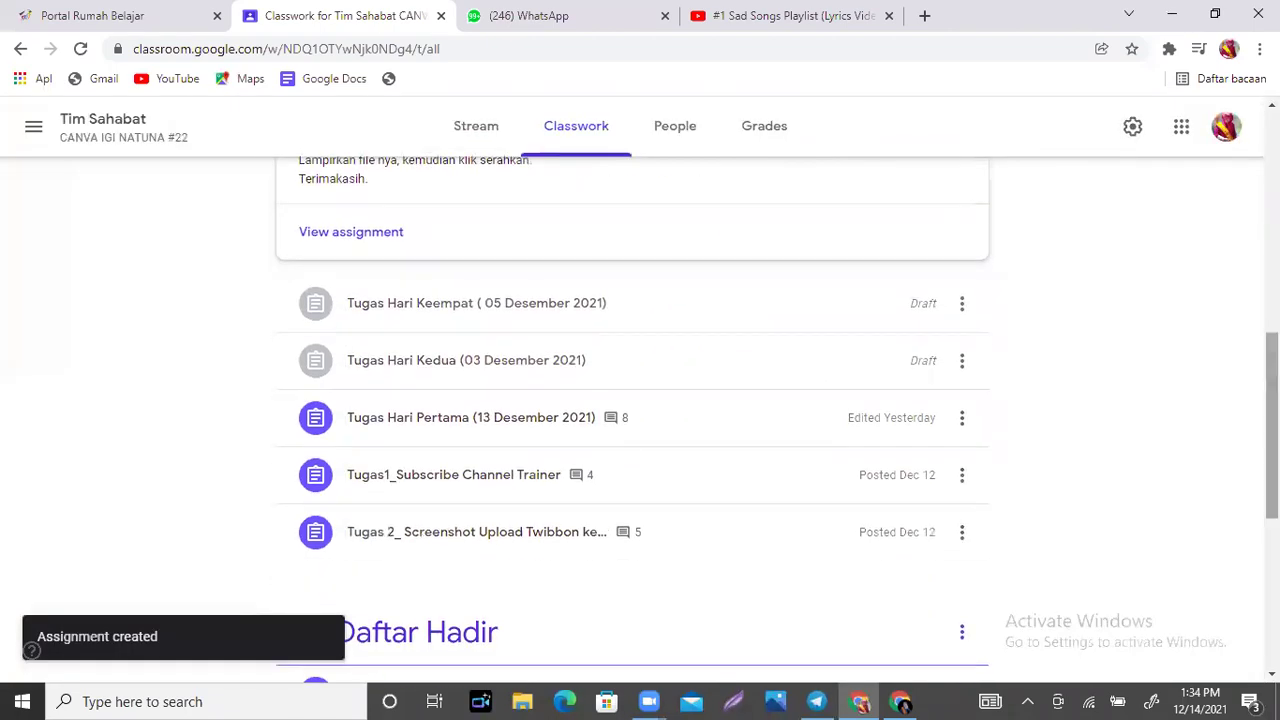
left_click(434, 417)
scroll(857, 488, "up", 1)
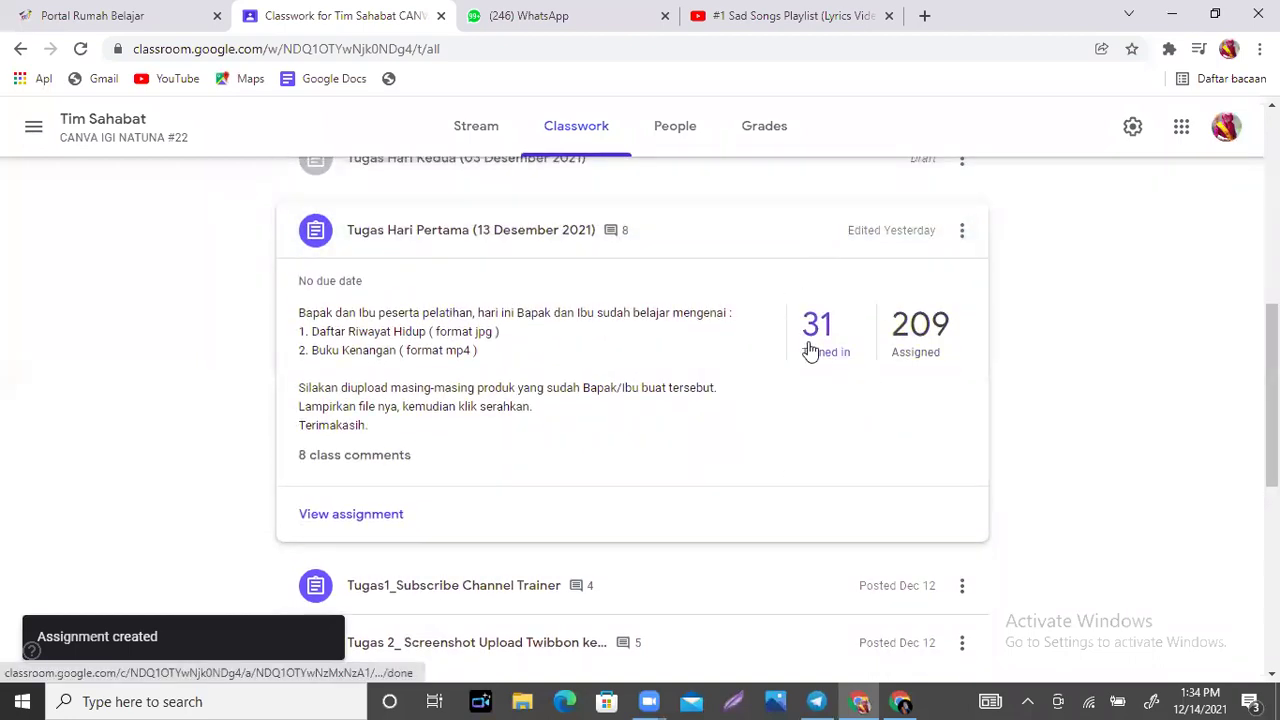
scroll(816, 330, "down", 1)
scroll(816, 330, "up", 4)
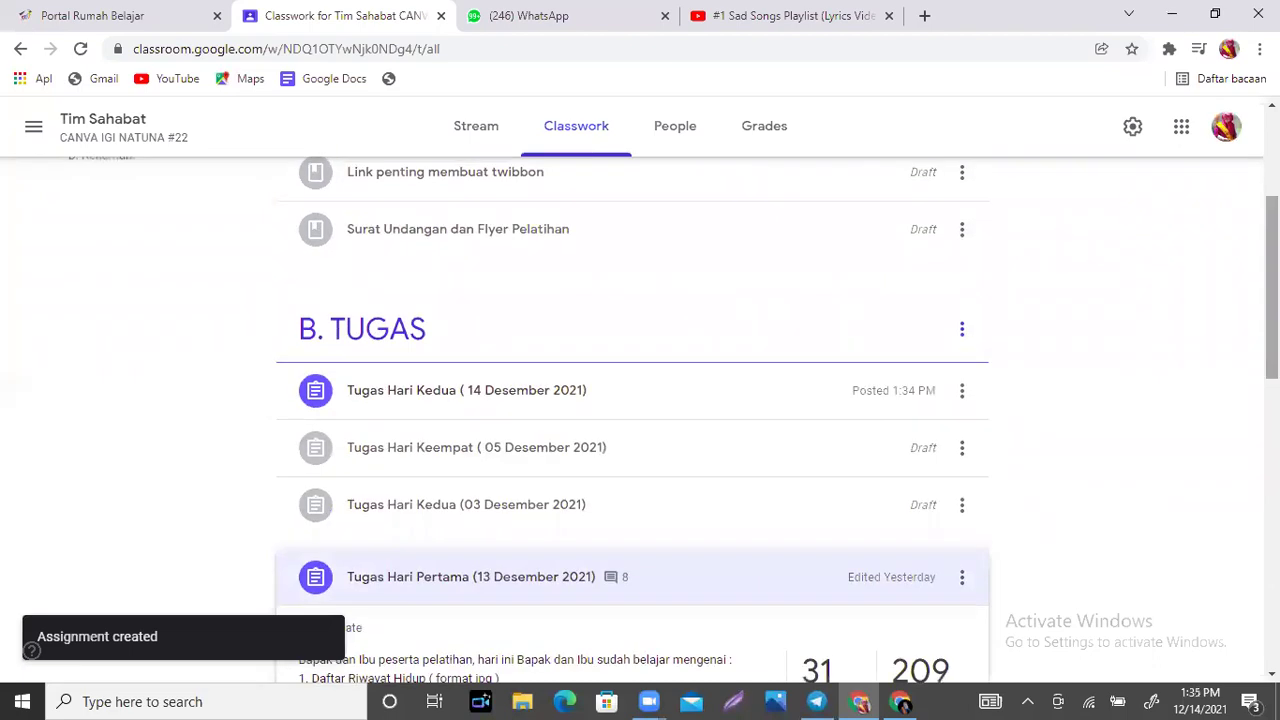
scroll(816, 330, "down", 2)
scroll(632, 400, "down", 1)
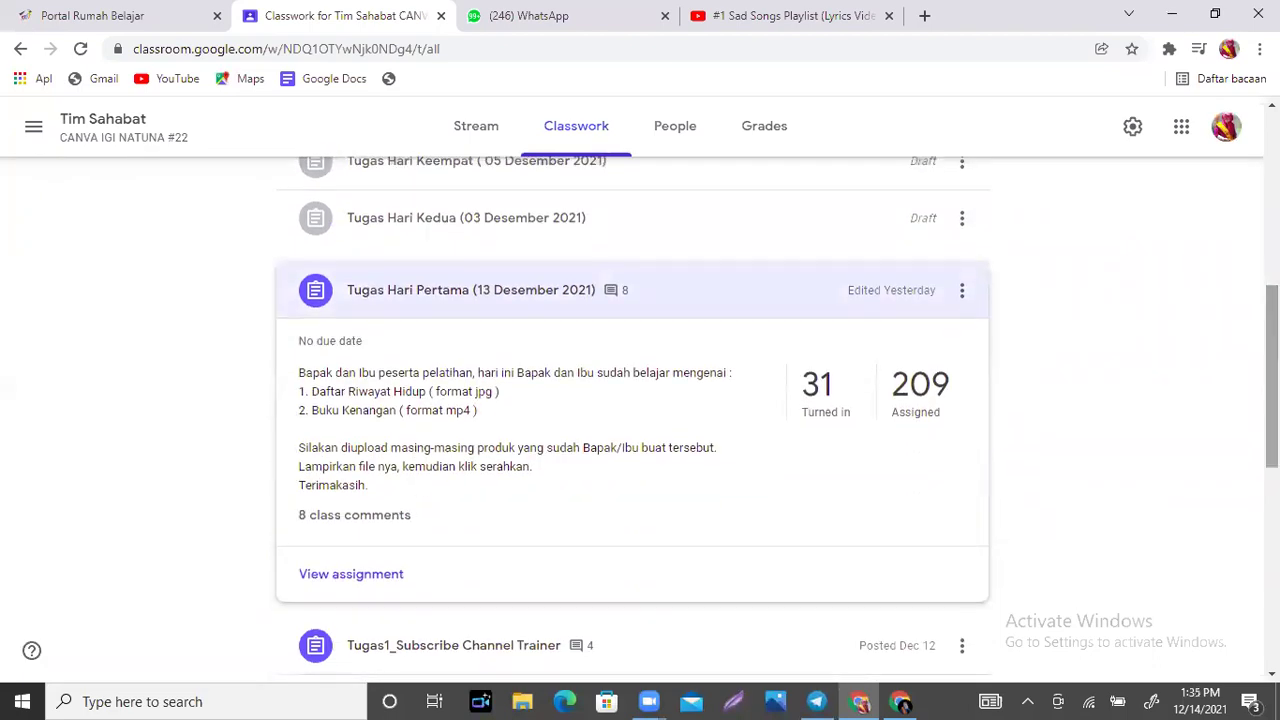
scroll(632, 400, "up", 2)
scroll(537, 374, "up", 1)
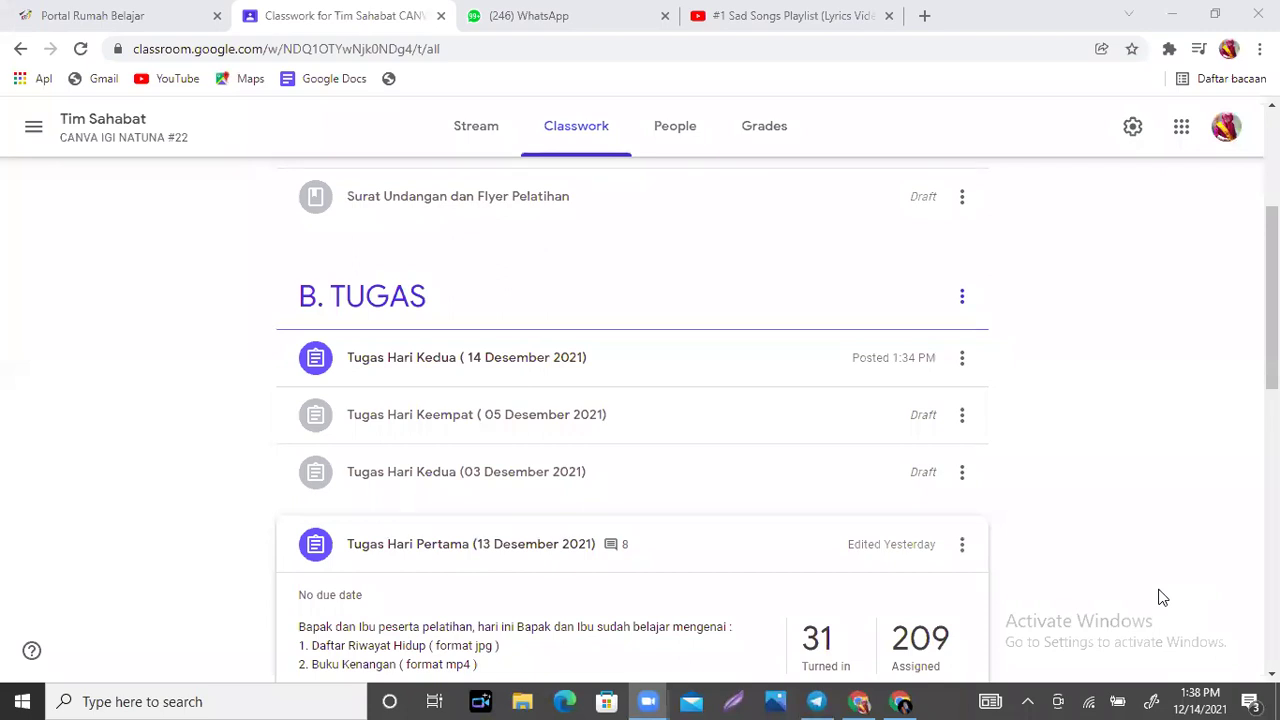
Search the web for "hari nasional desember" in a new browser tab.
left_click(924, 15)
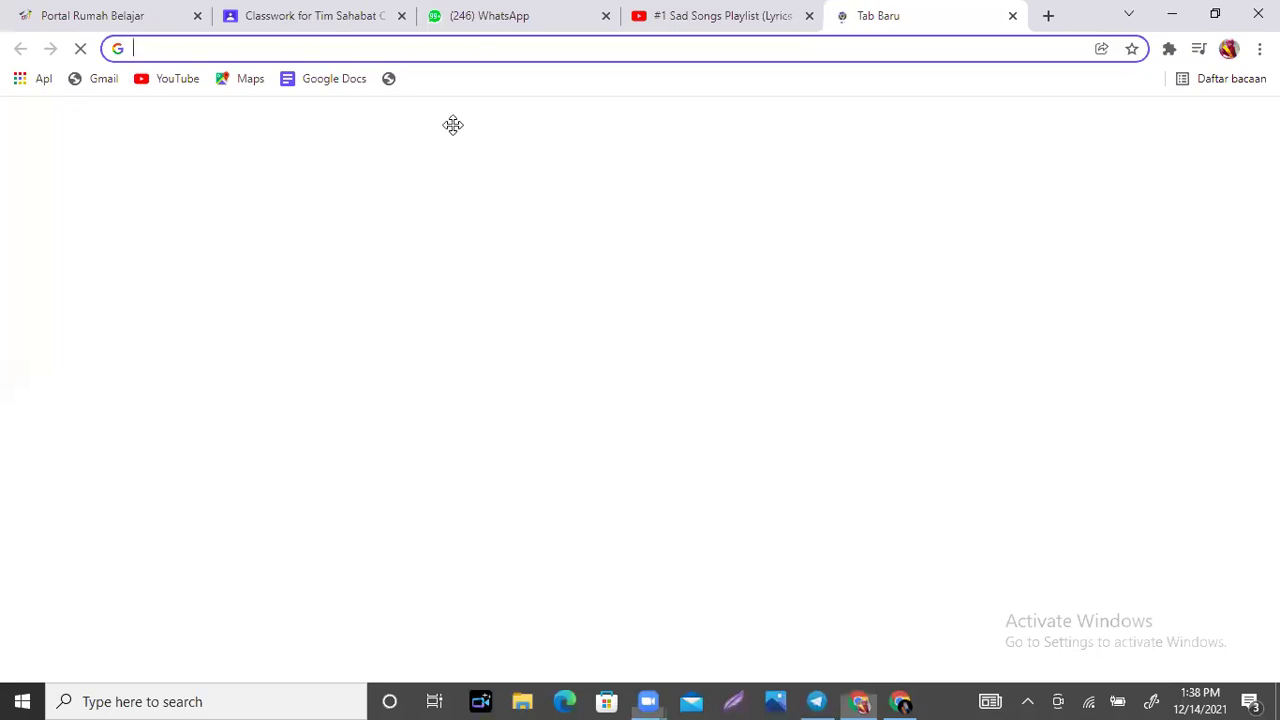
left_click(418, 47)
type("h")
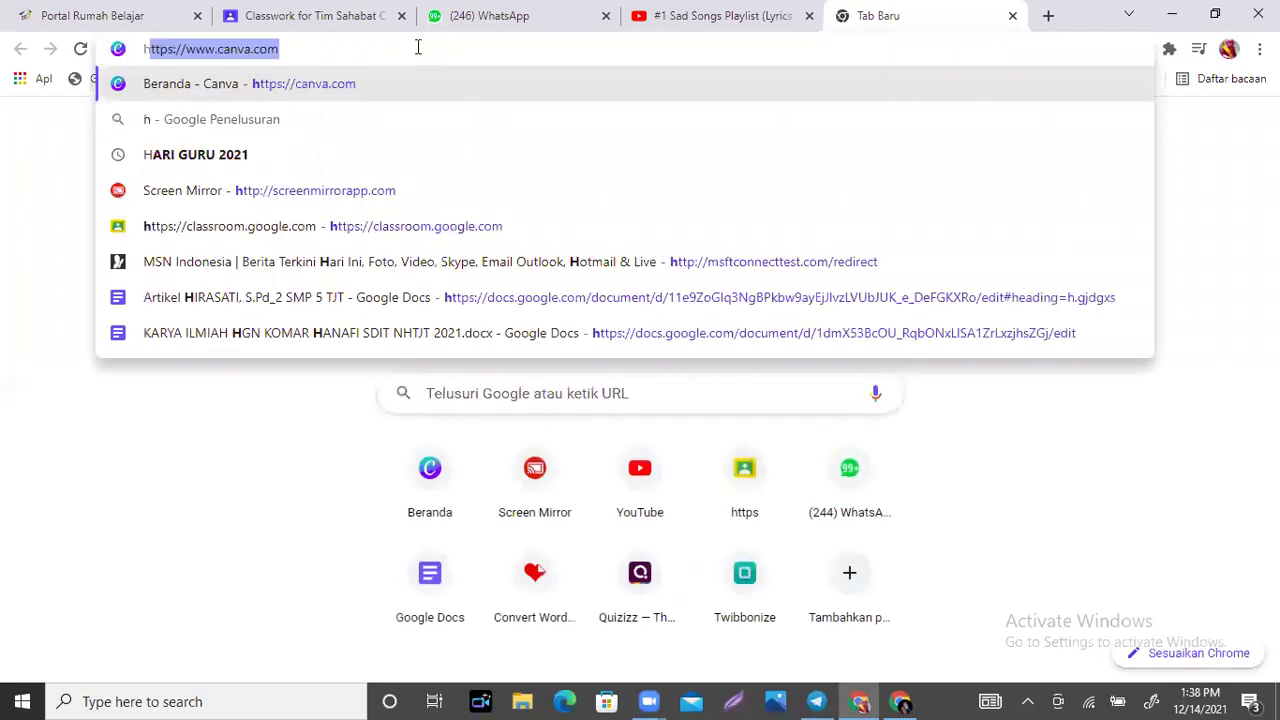
type("ari nasional ")
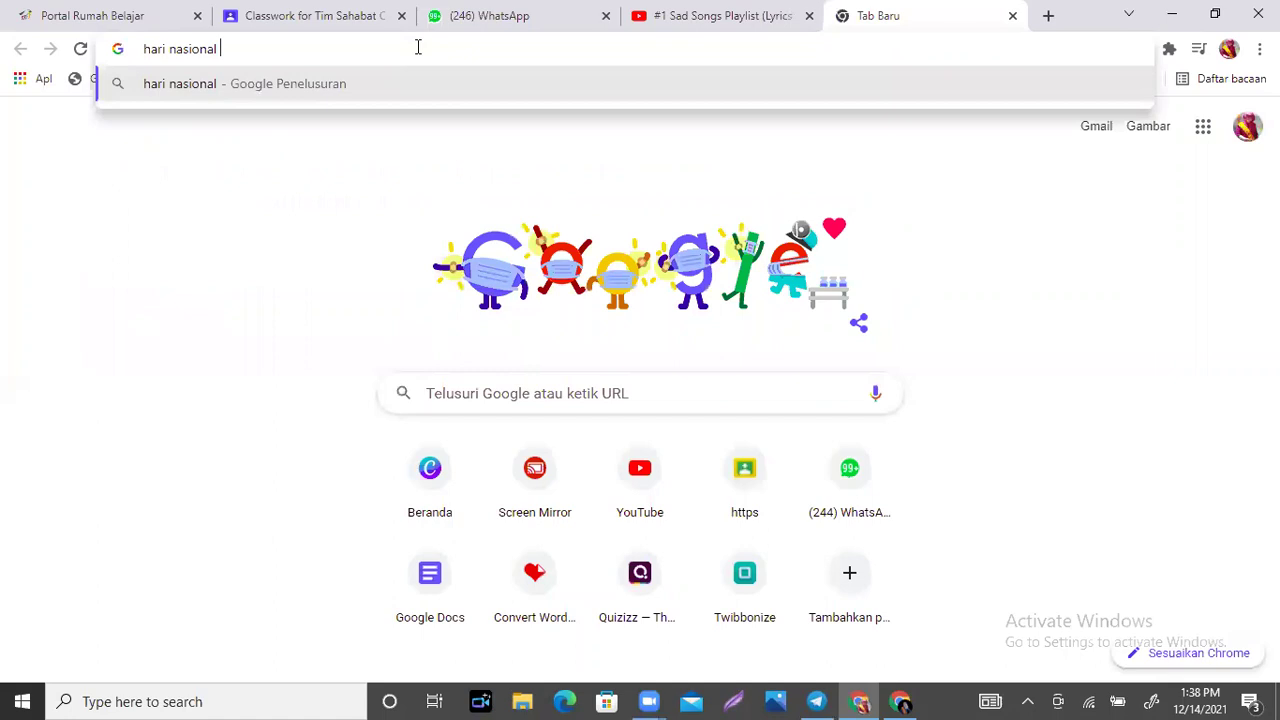
type("desember")
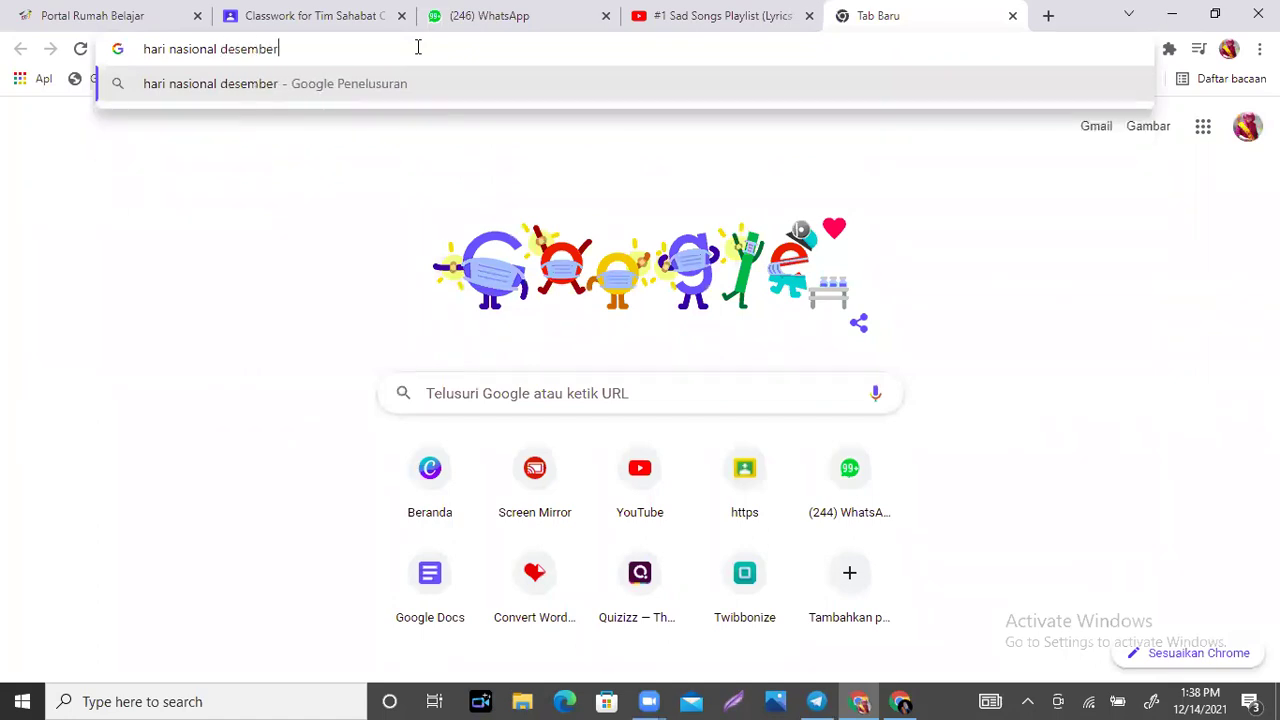
key("Return")
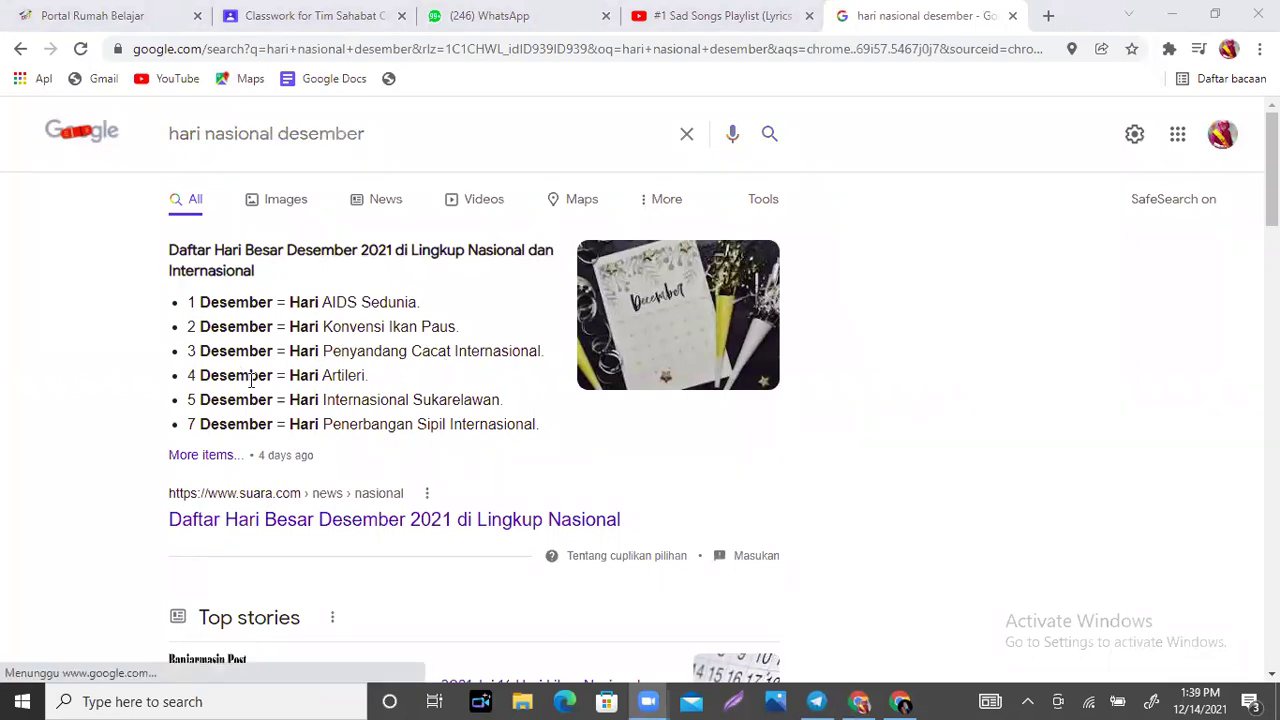
Open the full suara.com list of December 2021 commemorative days and read through its dates.
left_click(204, 462)
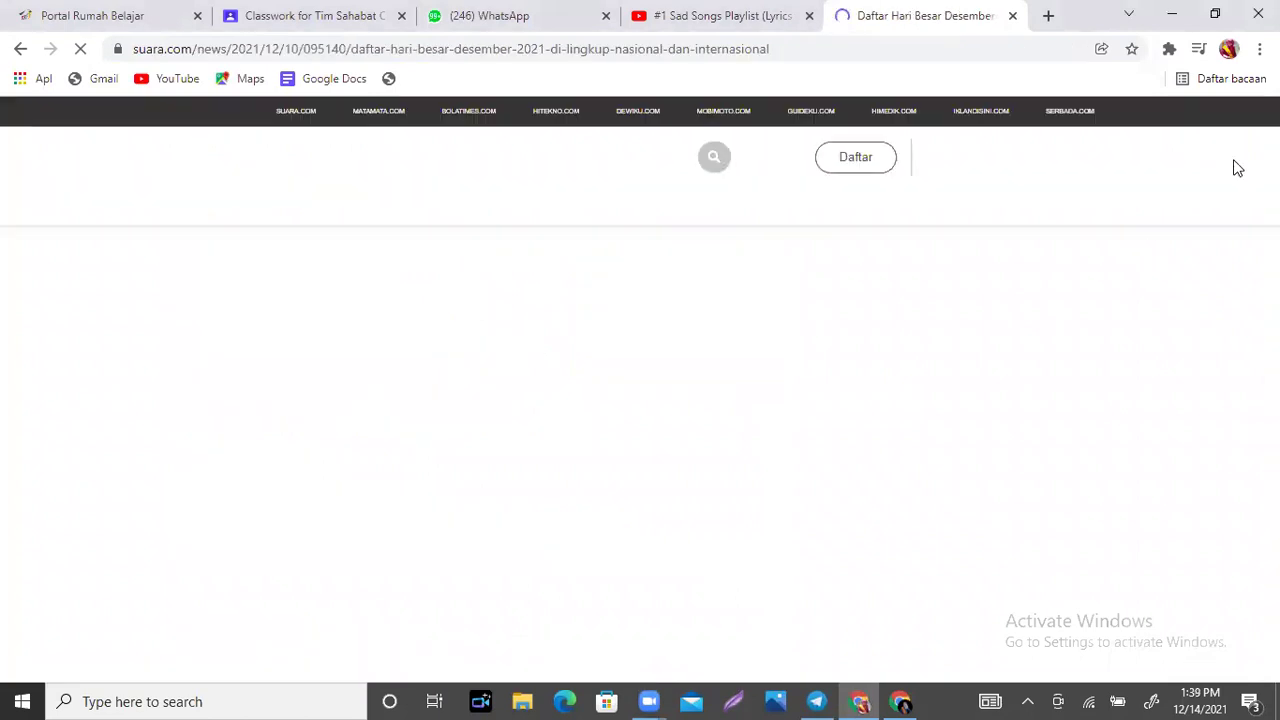
scroll(640, 450, "down", 10)
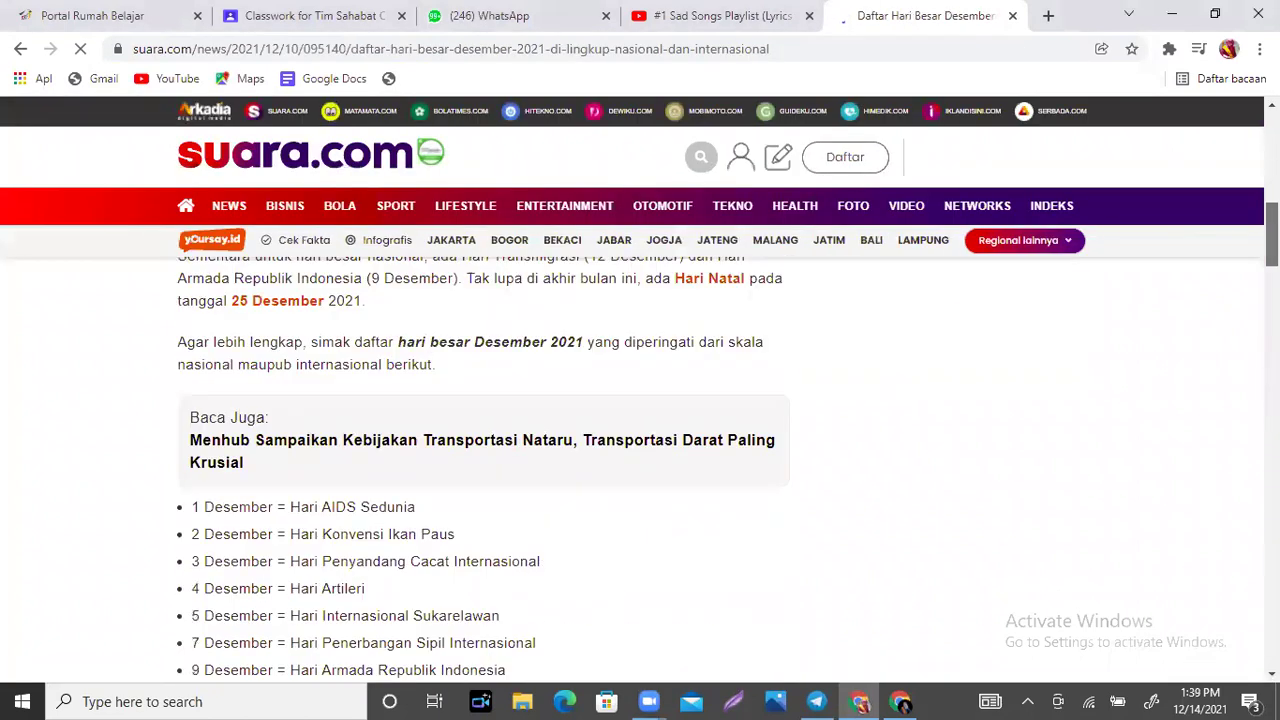
scroll(400, 366, "down", 2)
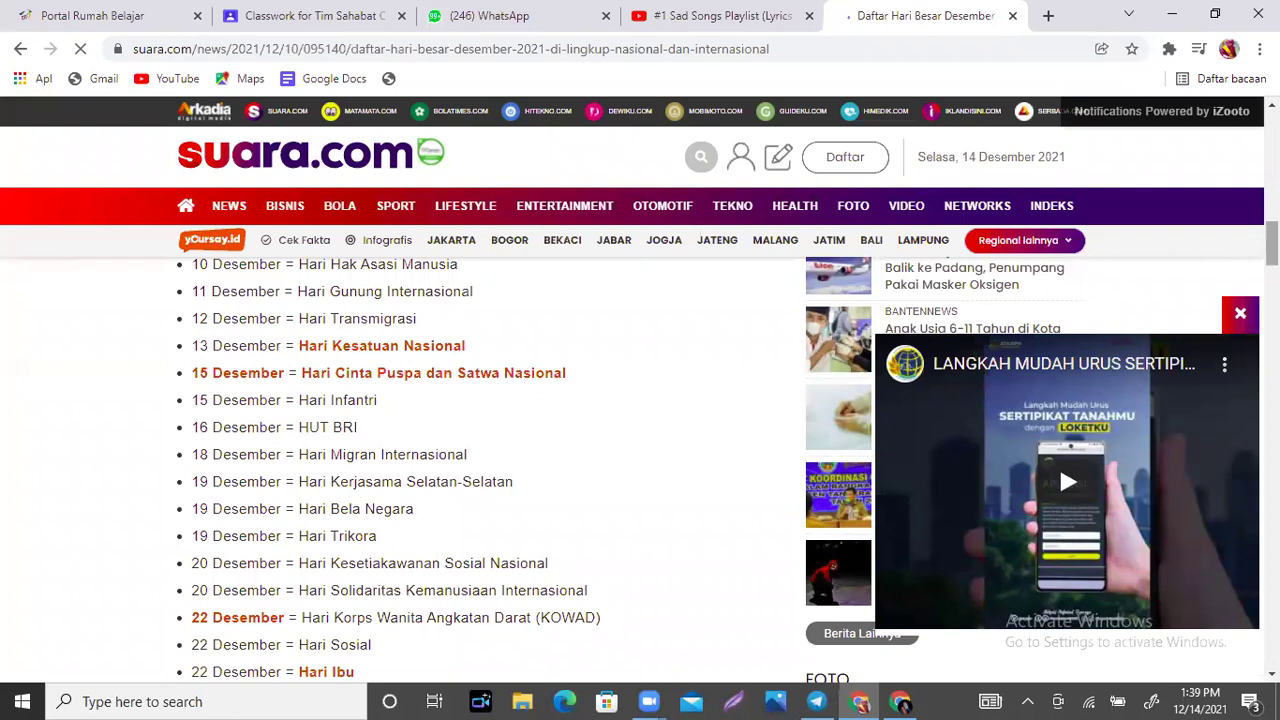
scroll(455, 378, "down", 1)
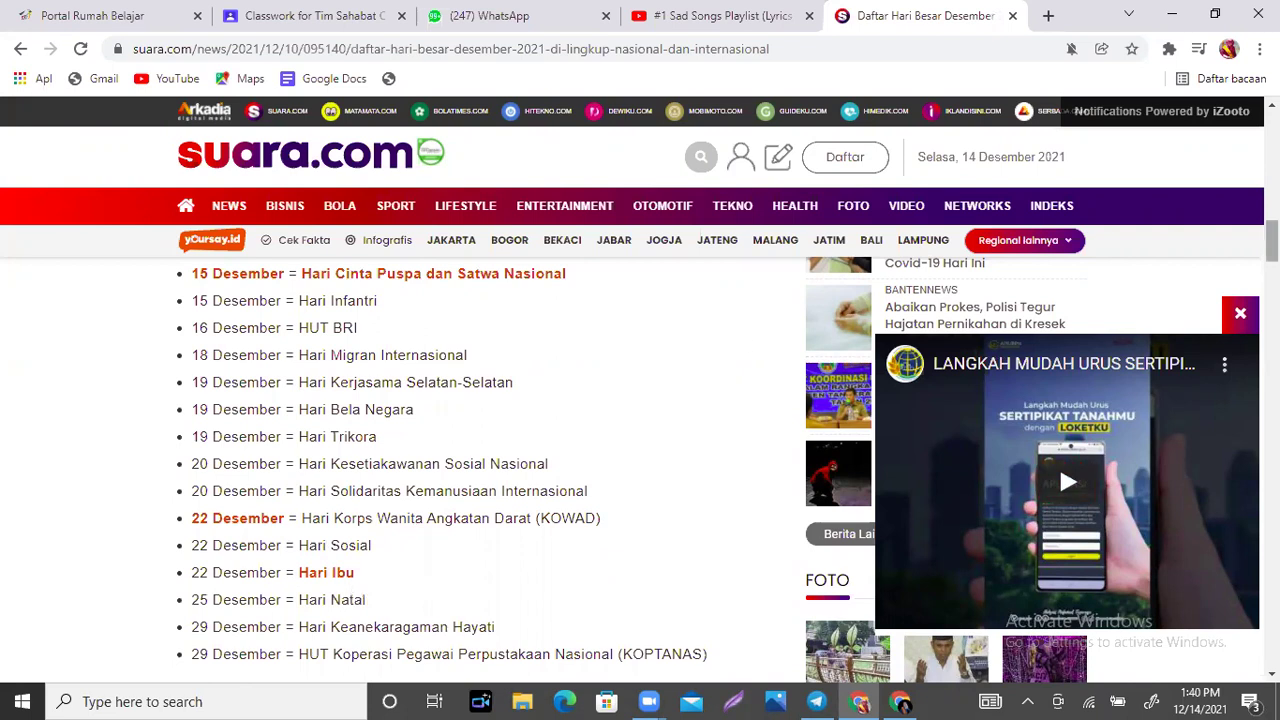
scroll(508, 302, "up", 1)
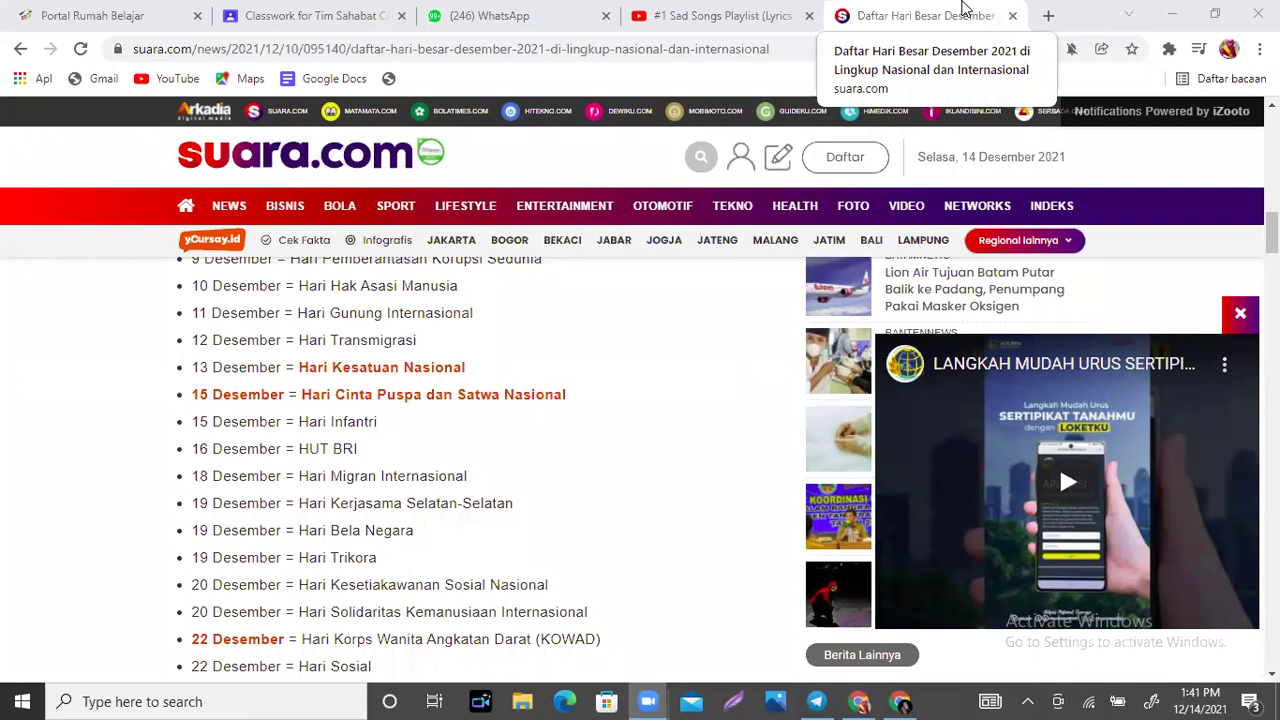
left_click(1048, 15)
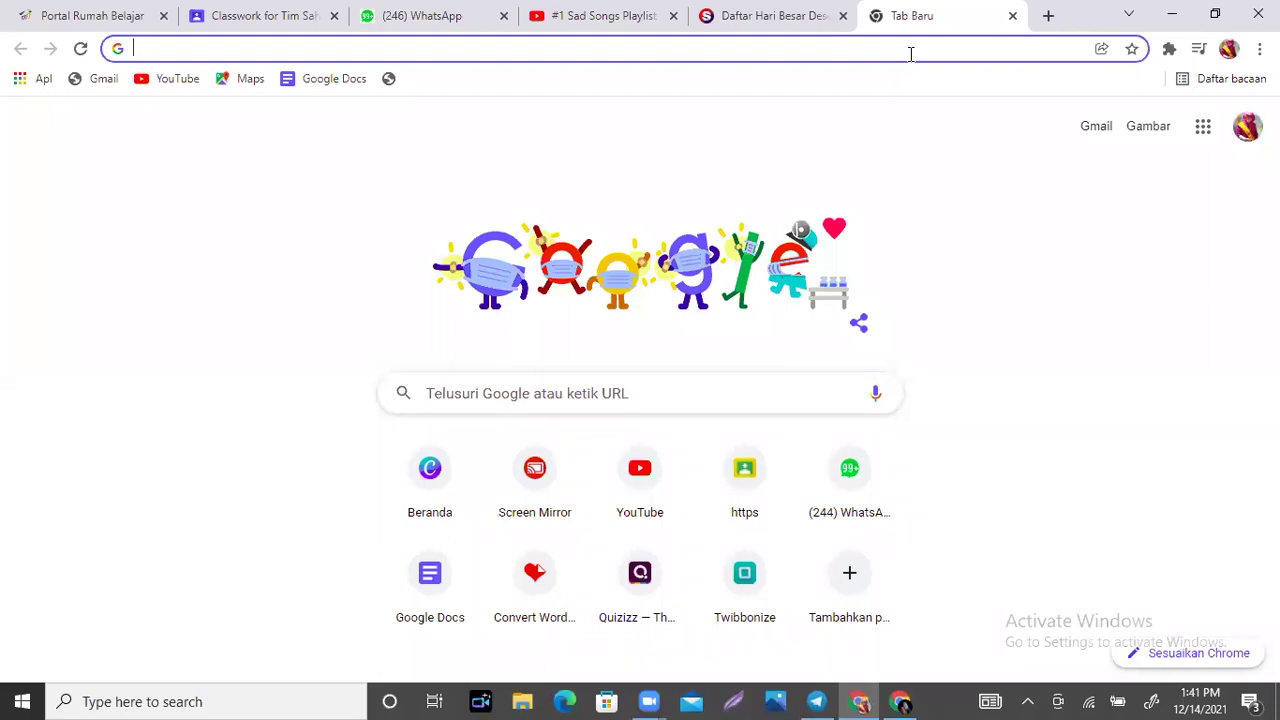
type("www.")
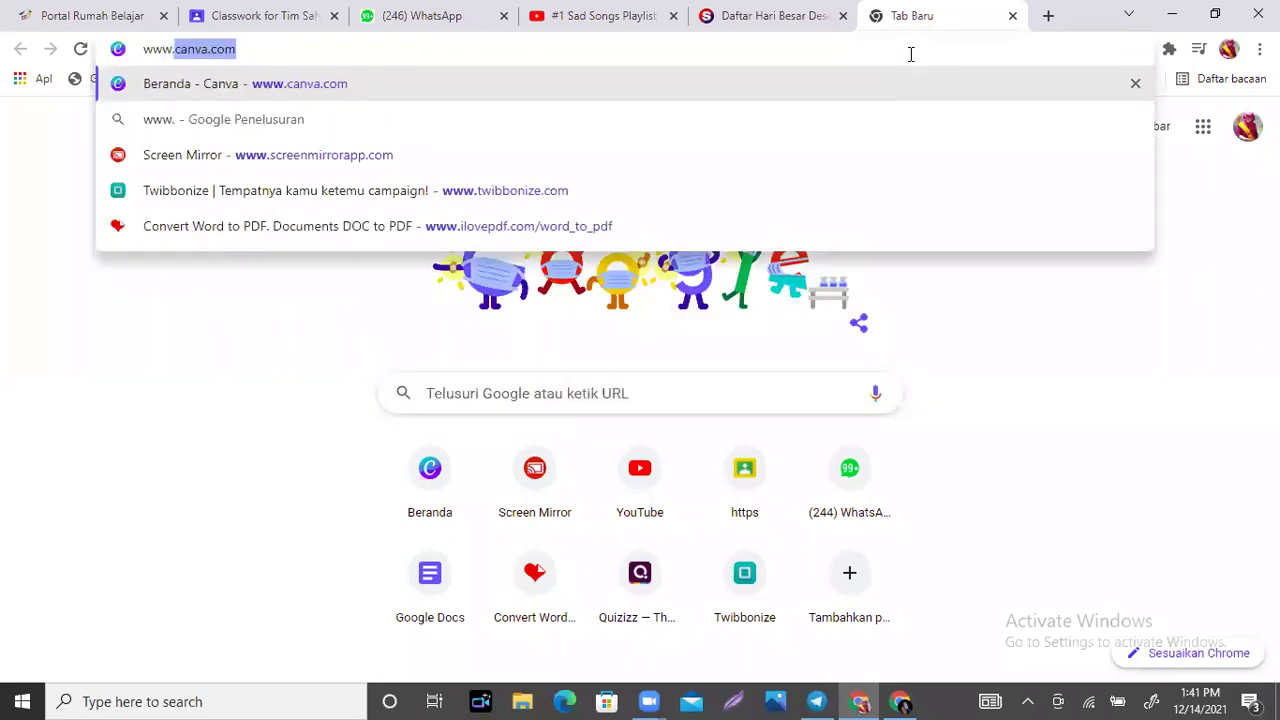
type("canva.com")
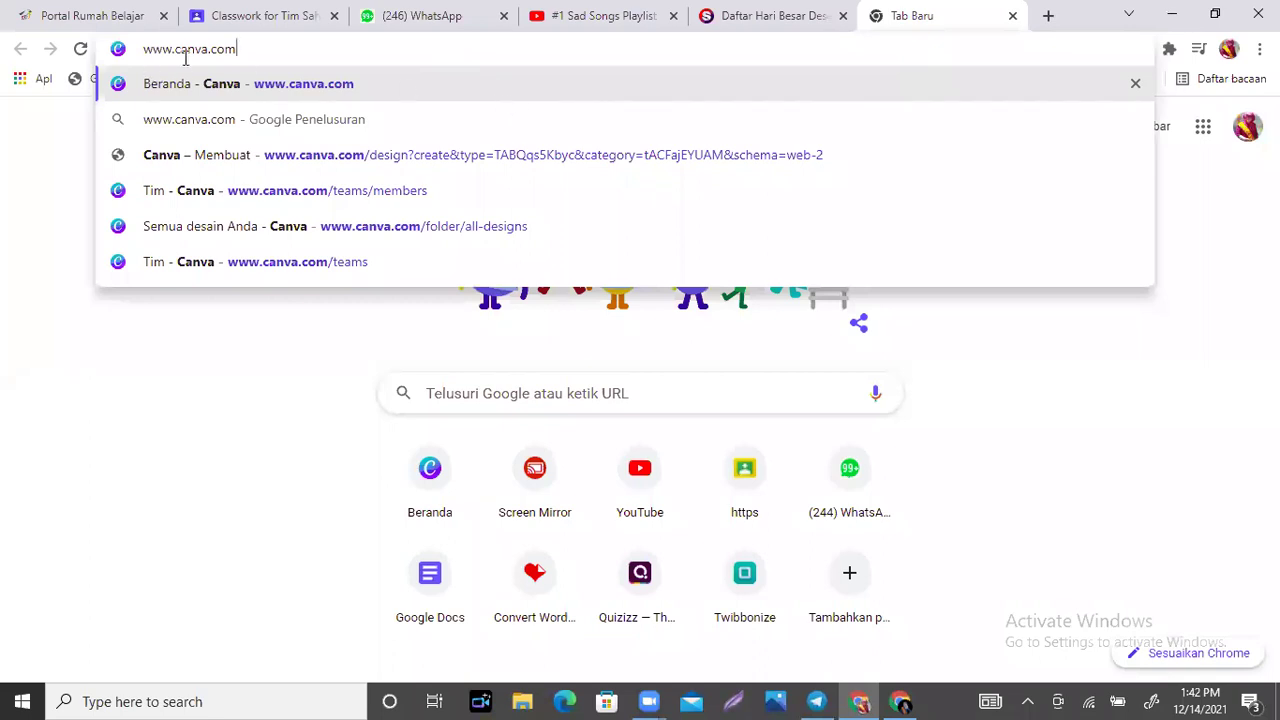
left_click(322, 88)
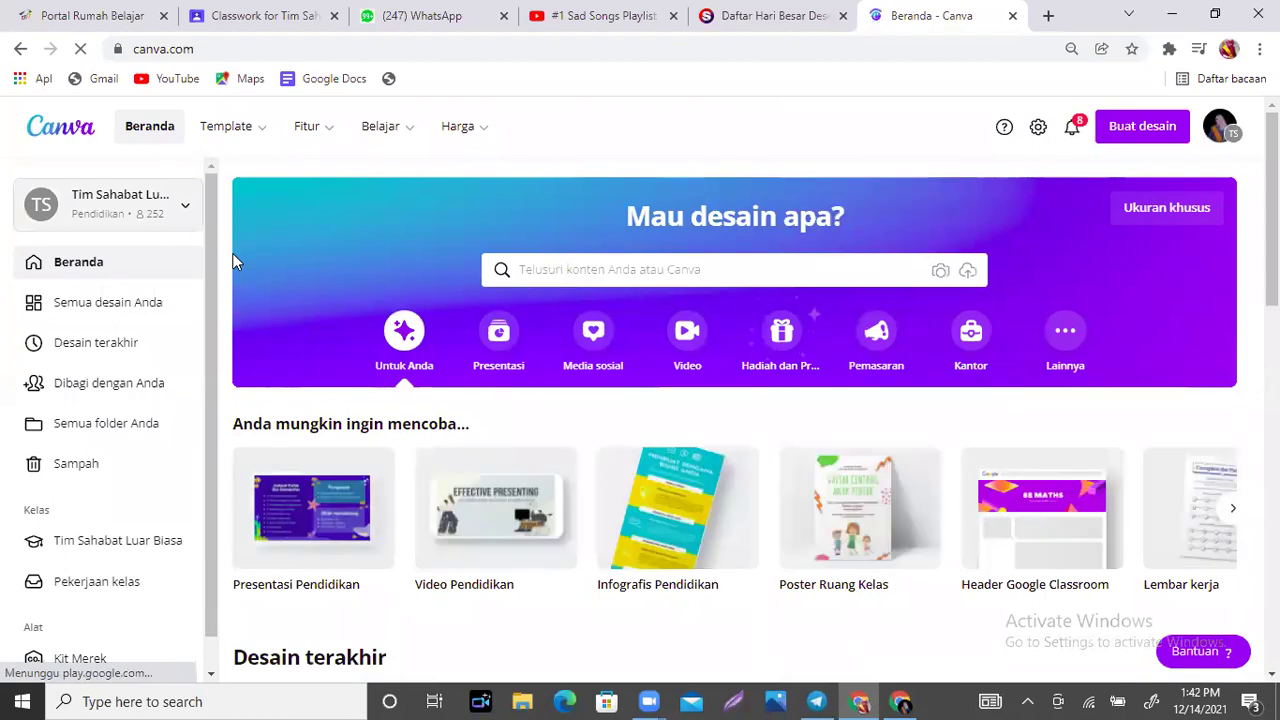
left_click(1222, 127)
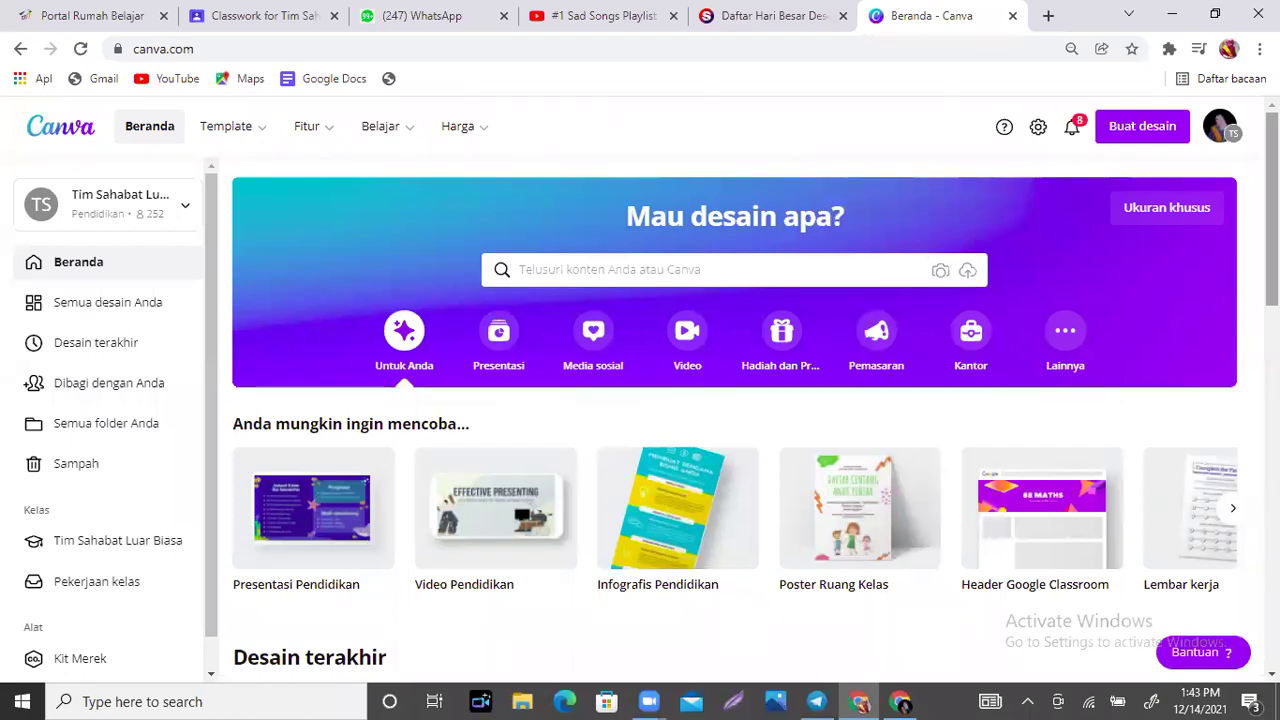
Find the "kiriman instagram" design type and create a new blank Kiriman Instagram design.
left_click(1141, 138)
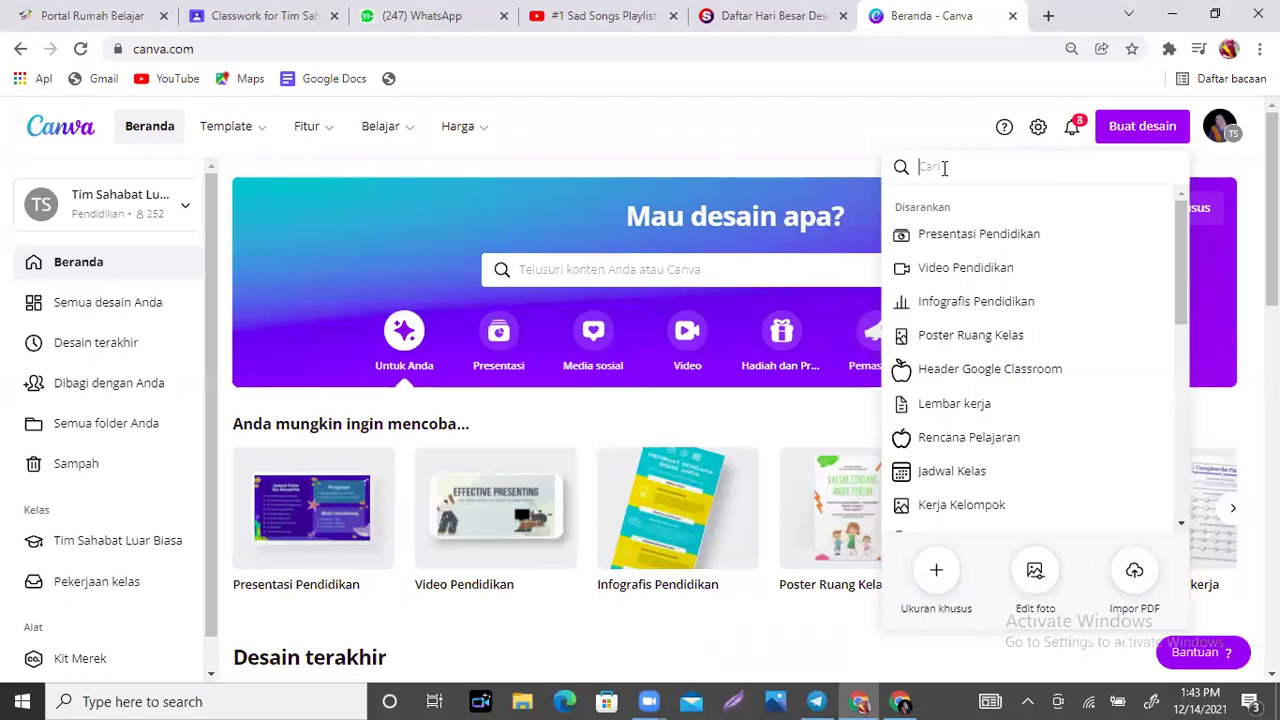
type("kirim")
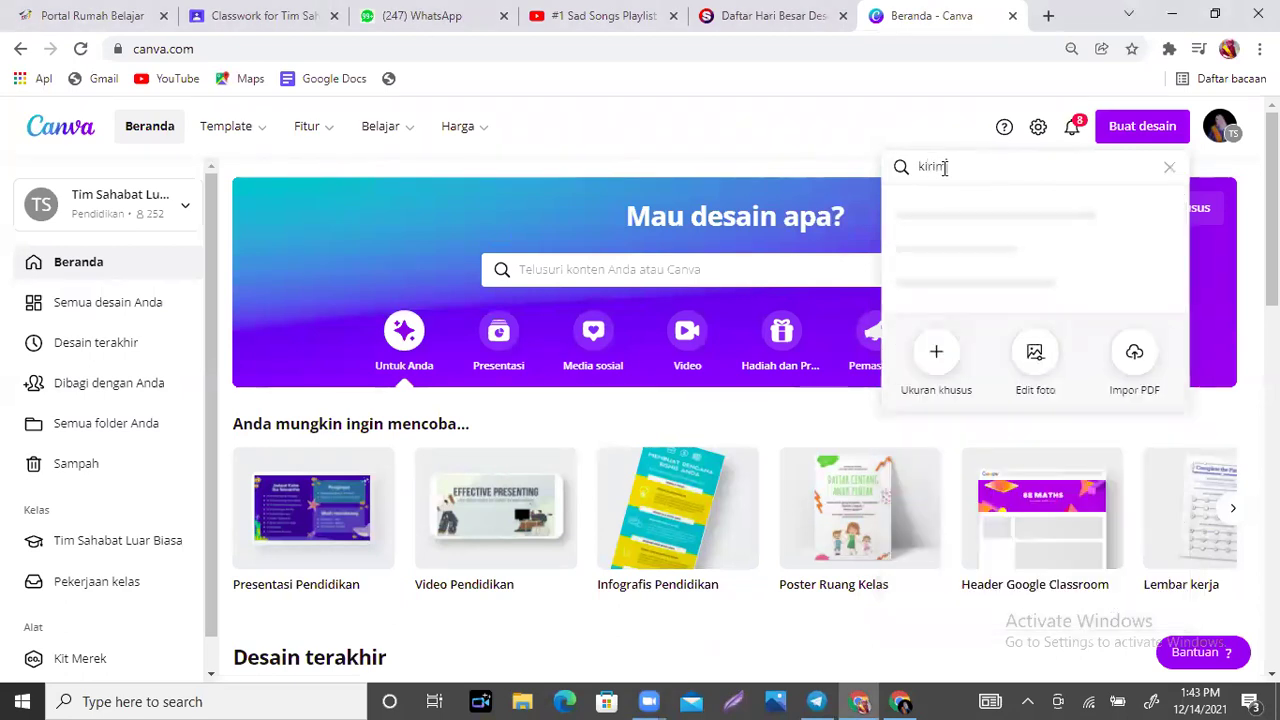
type("an instagram")
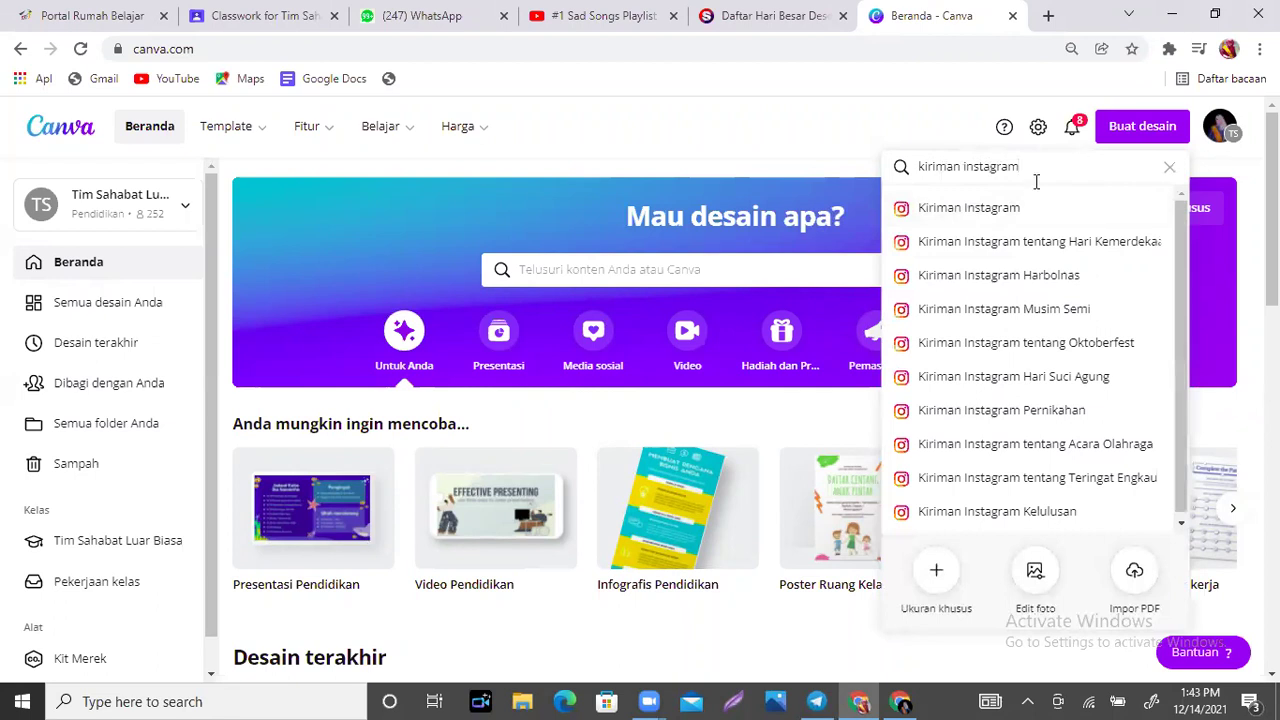
left_click(980, 214)
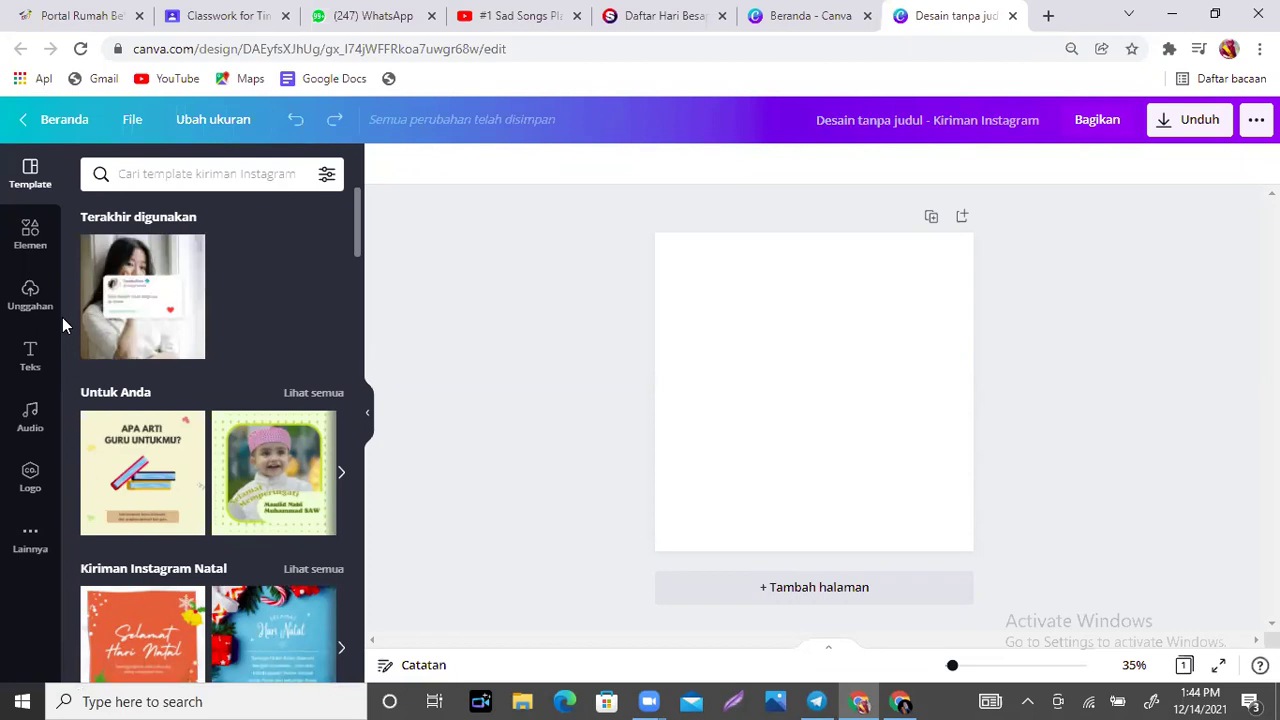
Search the Instagram post templates for "hari ibu".
left_click(224, 183)
type("hari ")
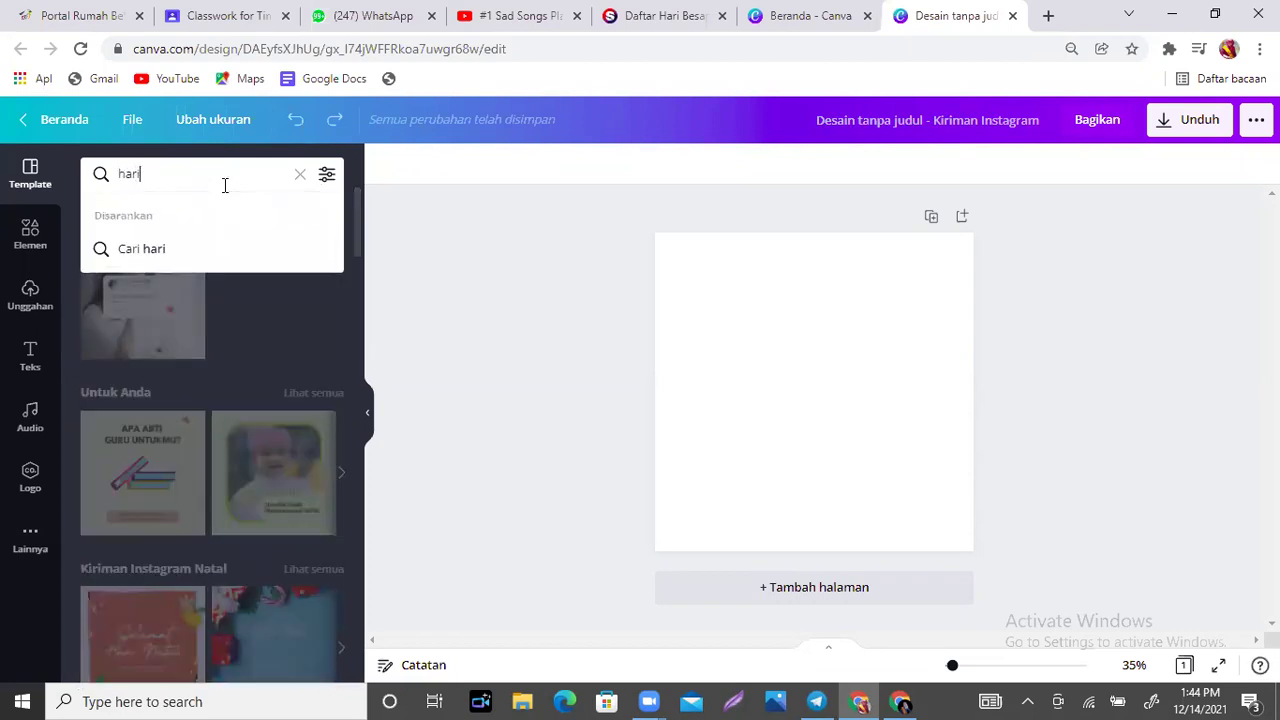
type("ibu")
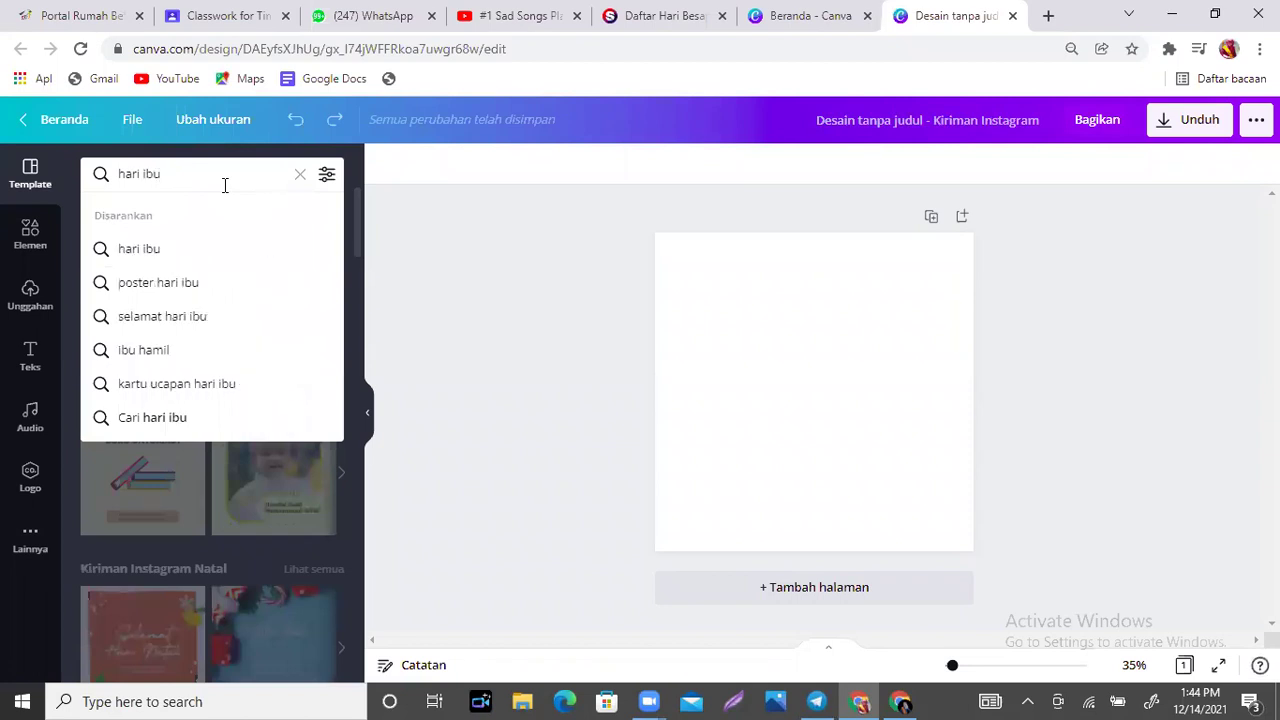
left_click(203, 248)
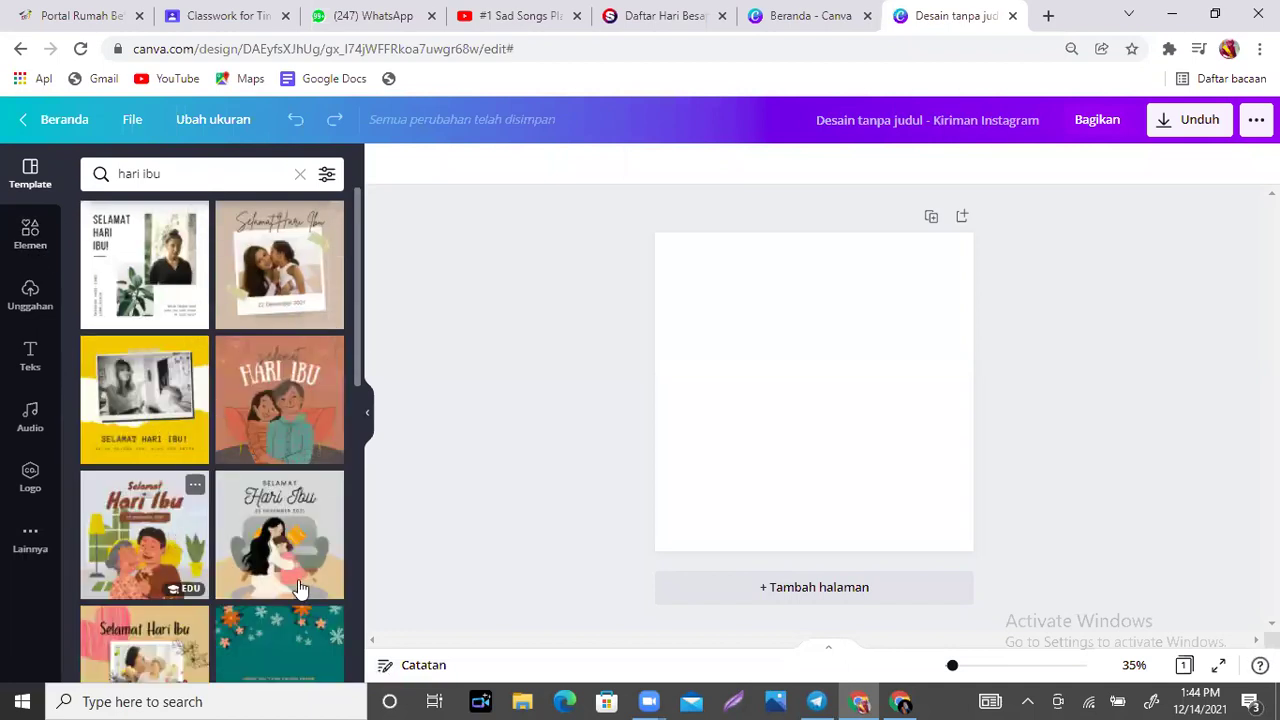
Search the Instagram post templates for "hari cinta puspa dan satwa nasional".
left_click(181, 173)
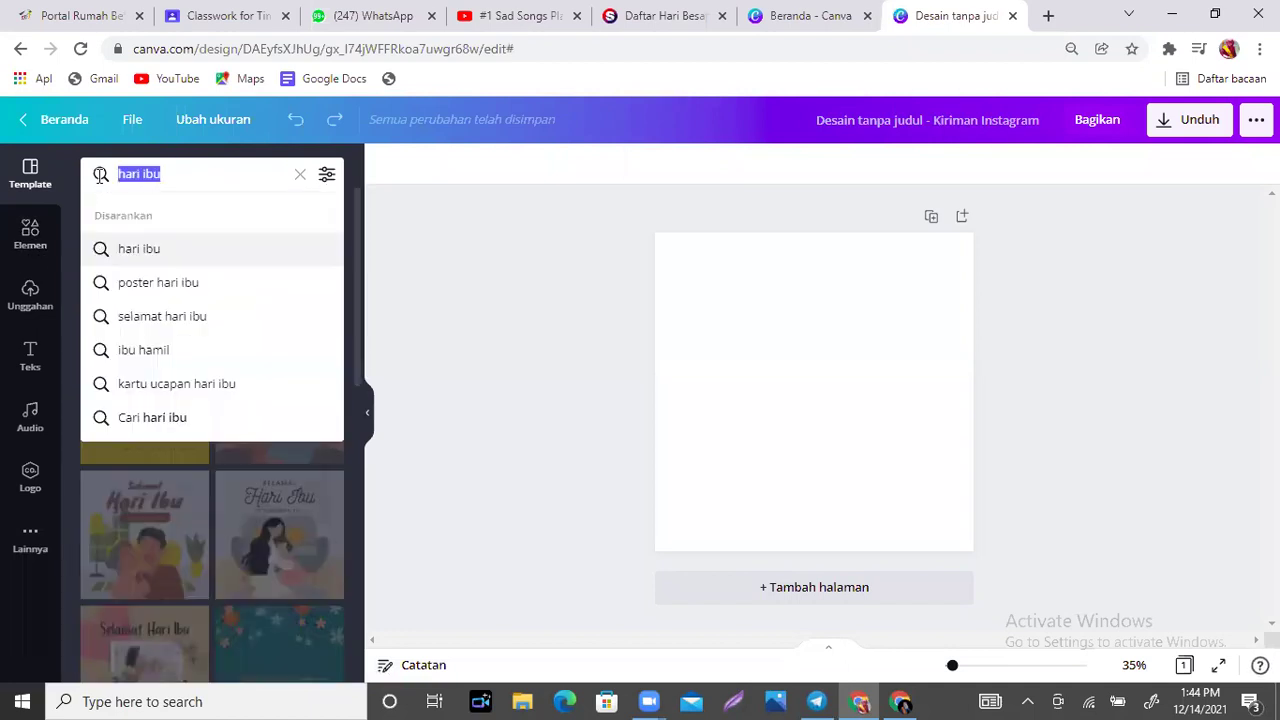
type("hari ci")
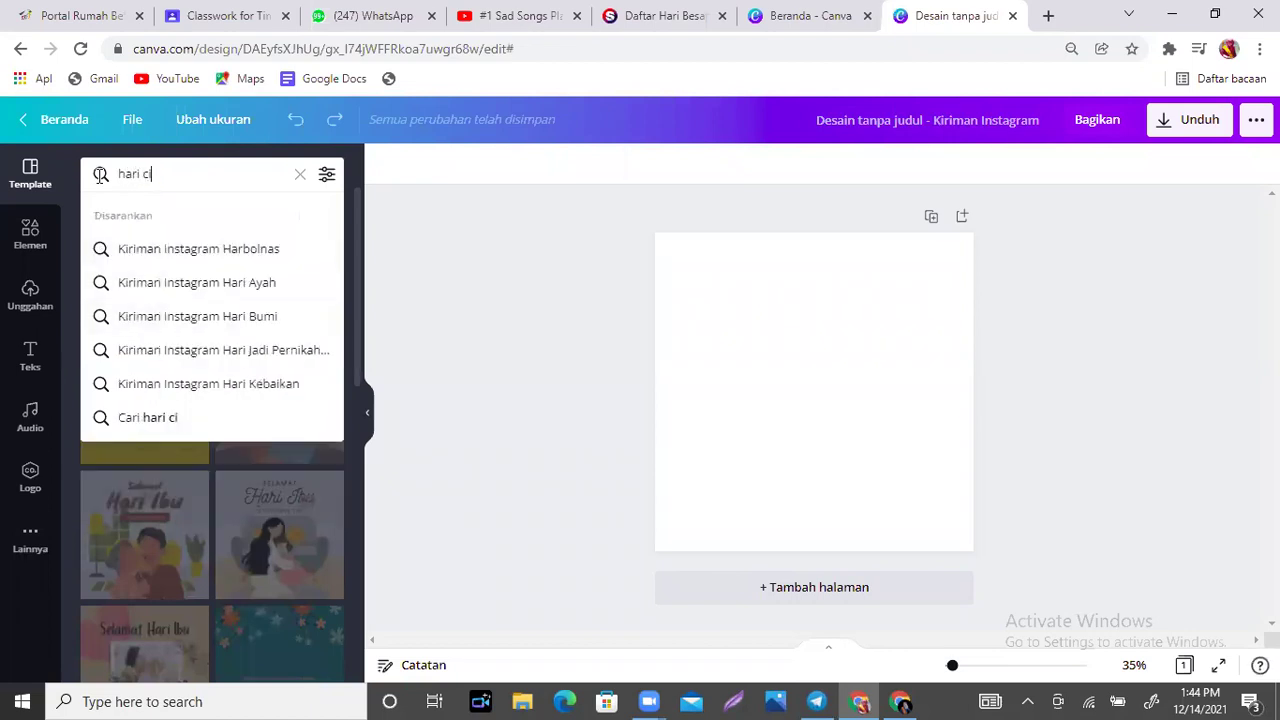
type("nta pus")
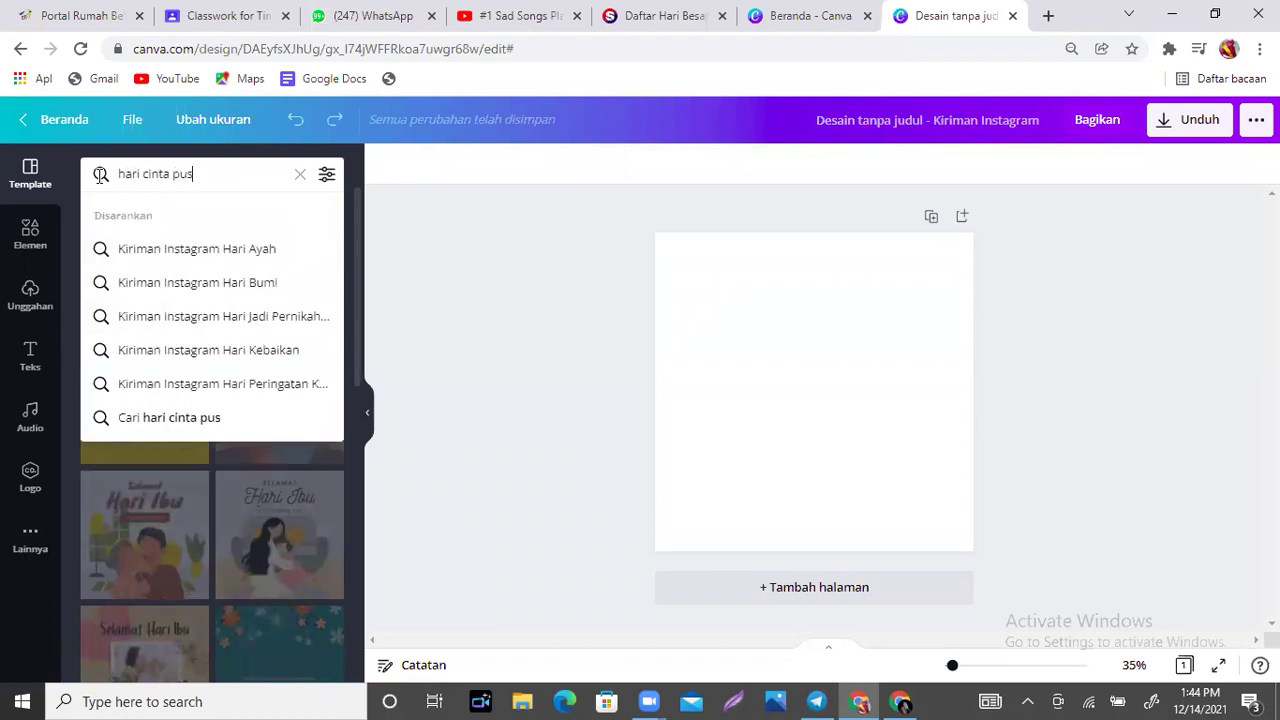
type("pa dan satwa nasional")
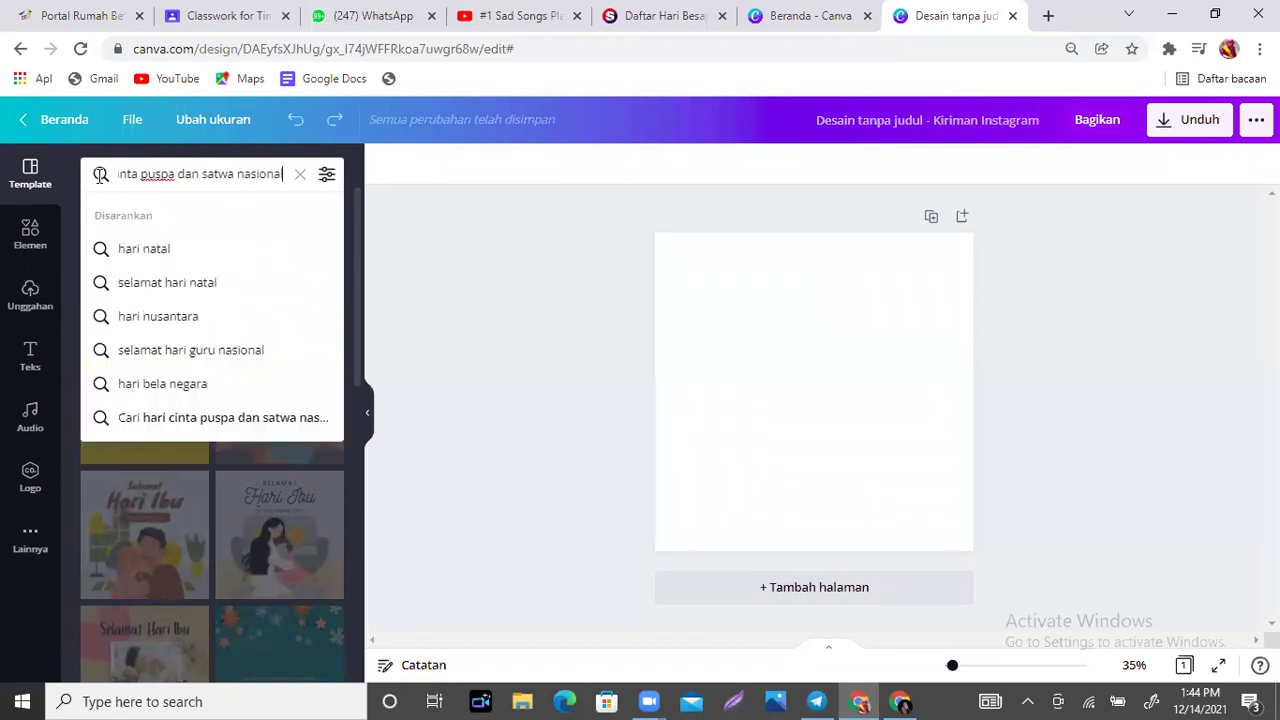
key("Return")
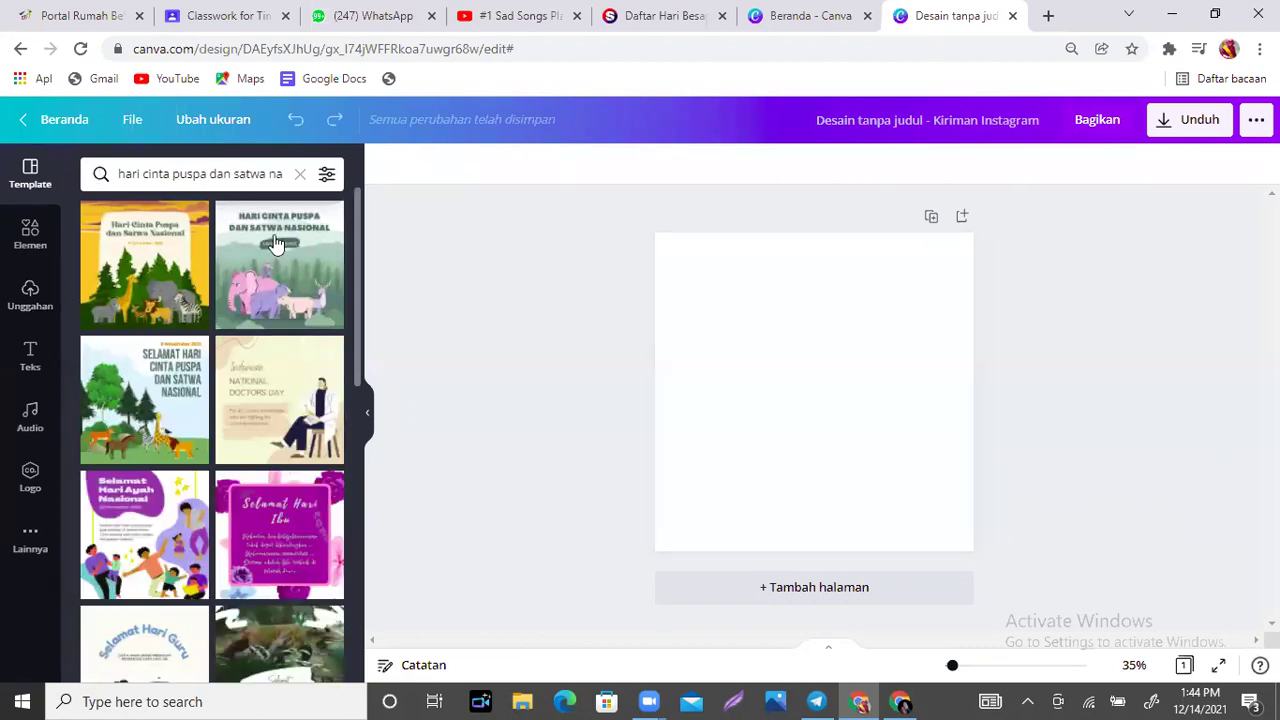
Apply the "Selamat Hari Cinta Puspa dan Satwa Nasional" template with the forest and animals to the blank page.
mouse_move(356, 234)
left_mouse_down()
mouse_move(357, 366)
mouse_move(358, 236)
left_mouse_up()
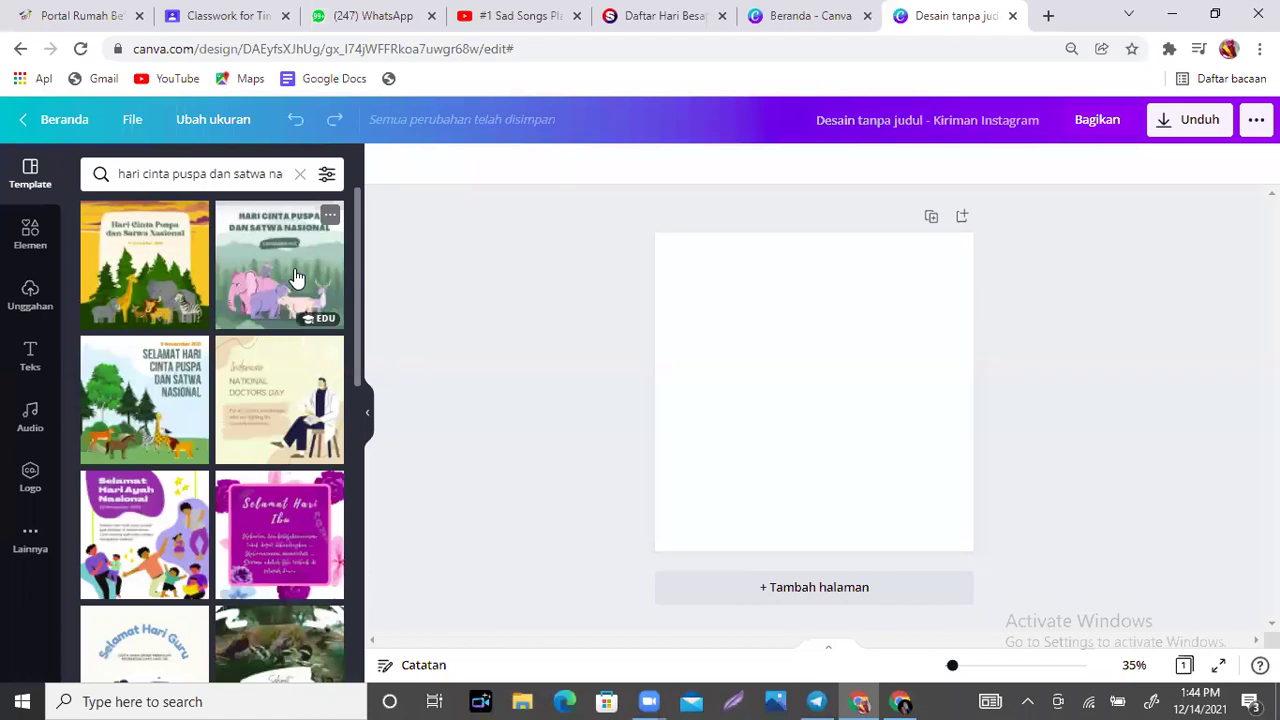
left_click(135, 430)
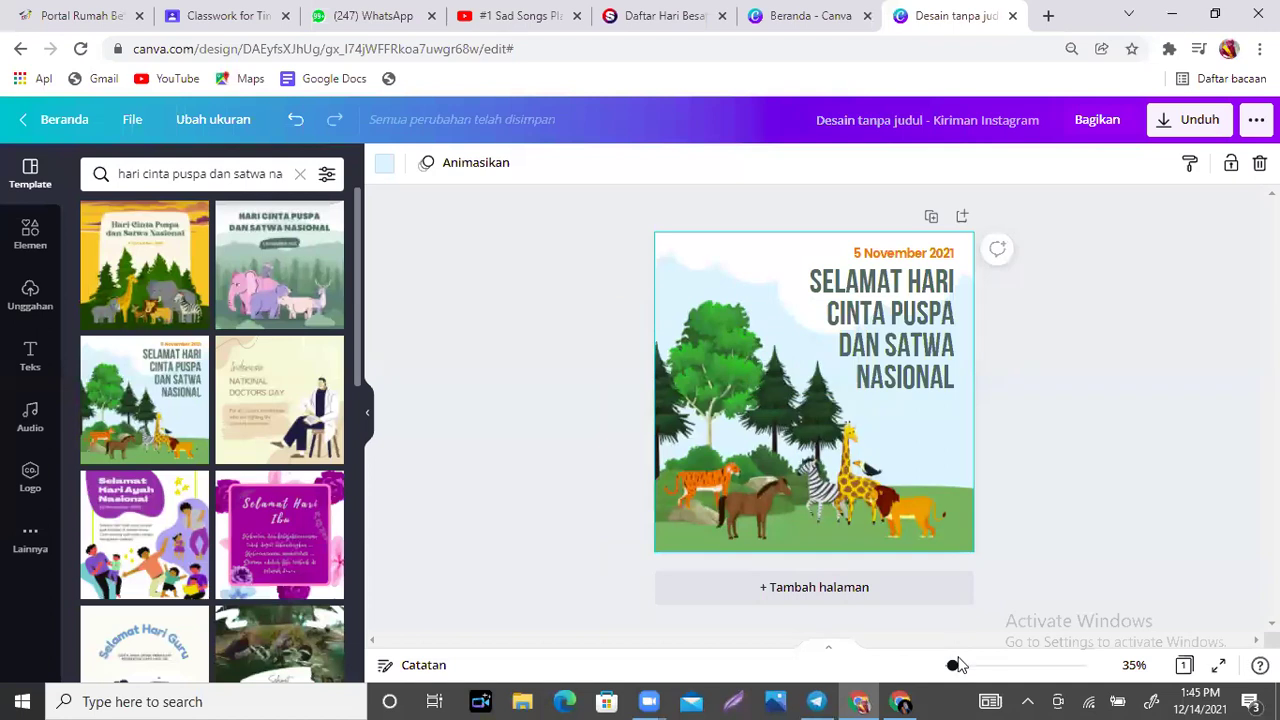
left_click_drag(953, 668, 956, 668)
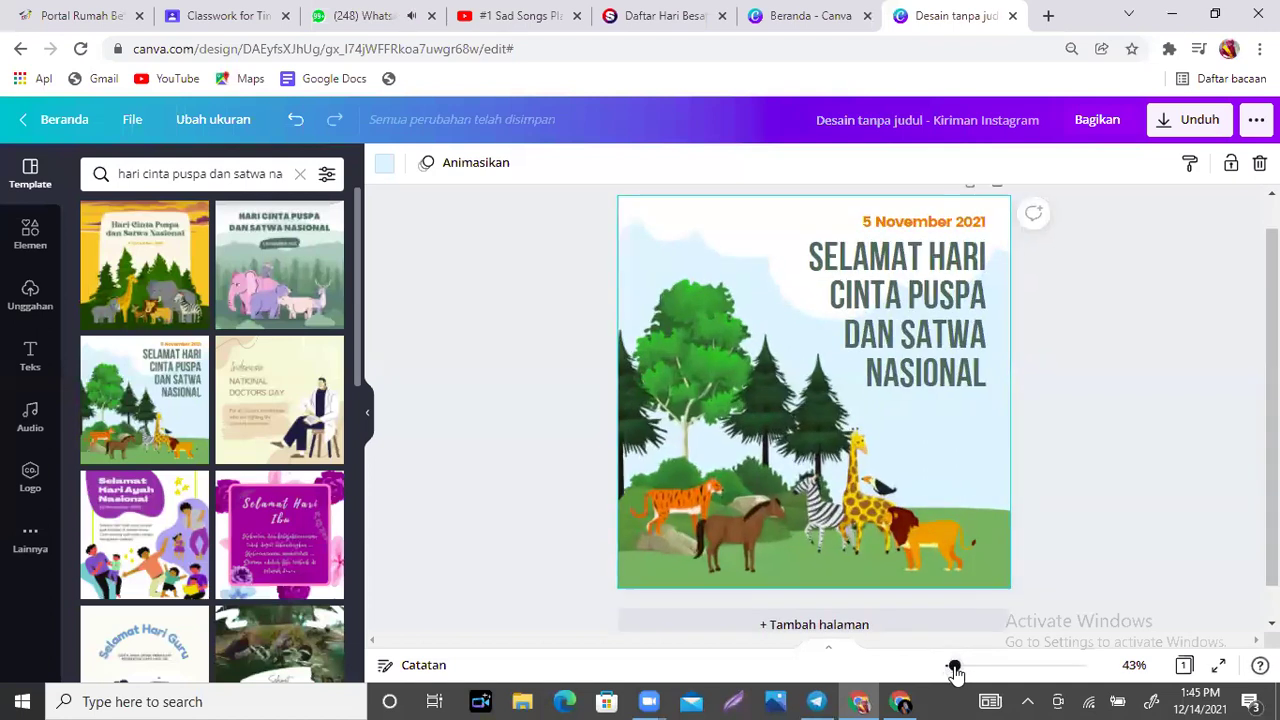
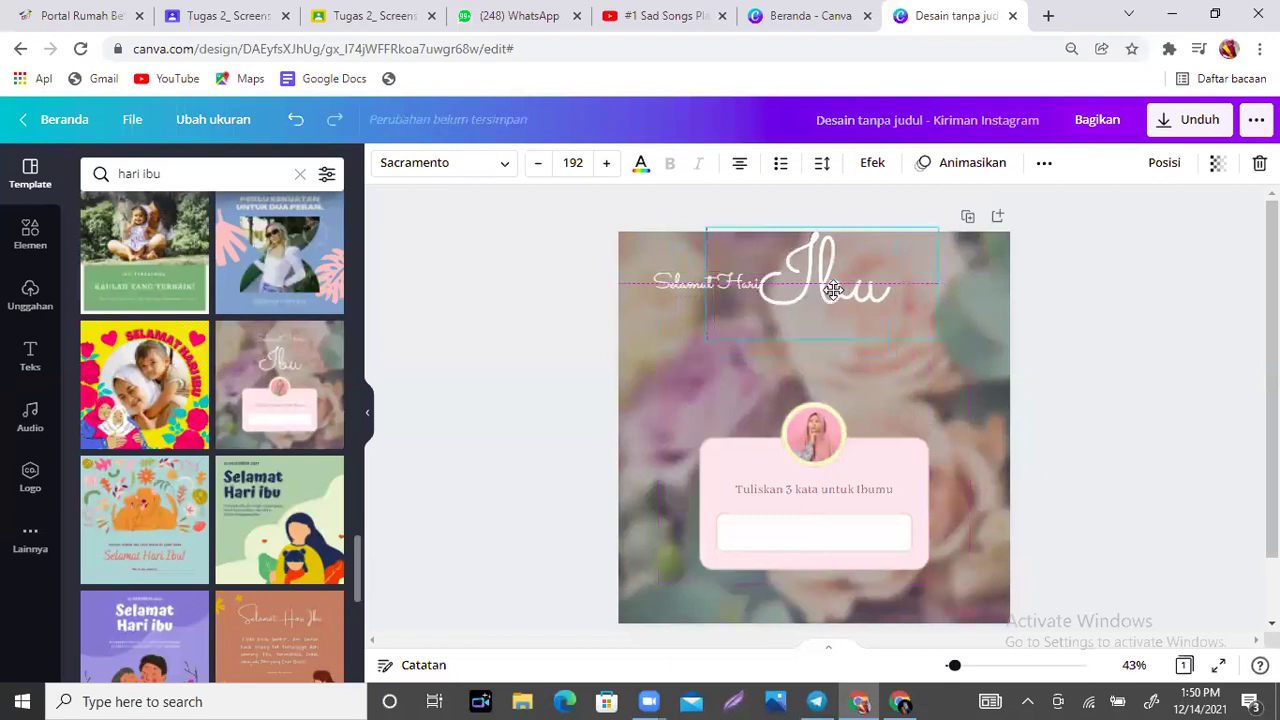
Place the "Selamat Hari" text just left of the large "Ibu" text, slightly lower, and nudge "Ibu" down a little.
left_click_drag(681, 286, 682, 289)
left_click(667, 374)
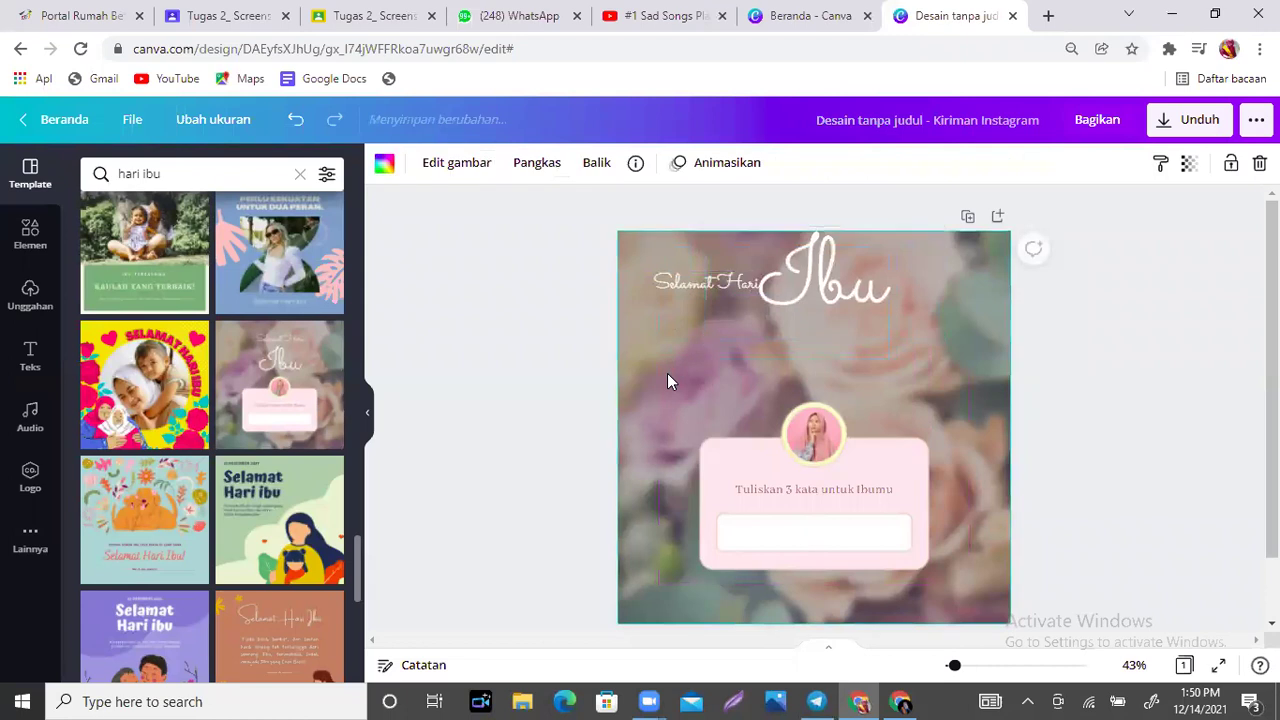
left_click(701, 280)
mouse_move(686, 279)
left_mouse_down()
mouse_move(670, 301)
mouse_move(678, 293)
left_mouse_up()
left_click(840, 276)
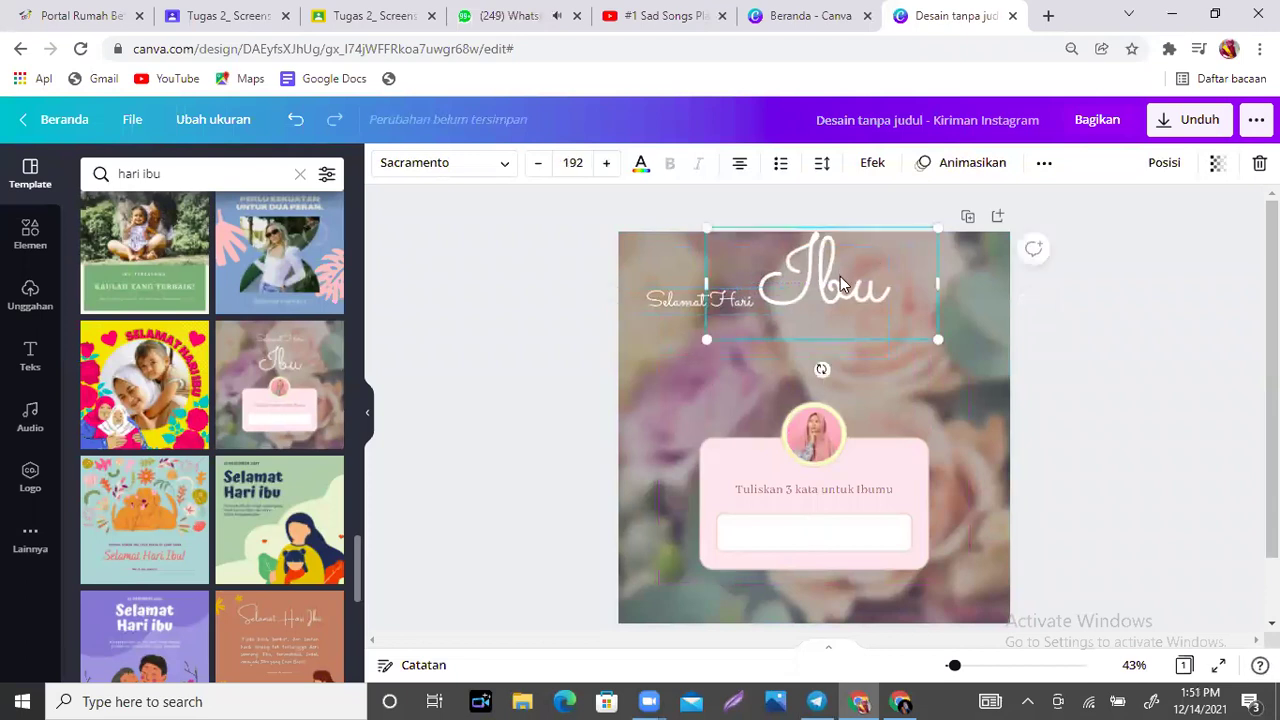
left_click_drag(840, 280, 838, 281)
left_click(990, 338)
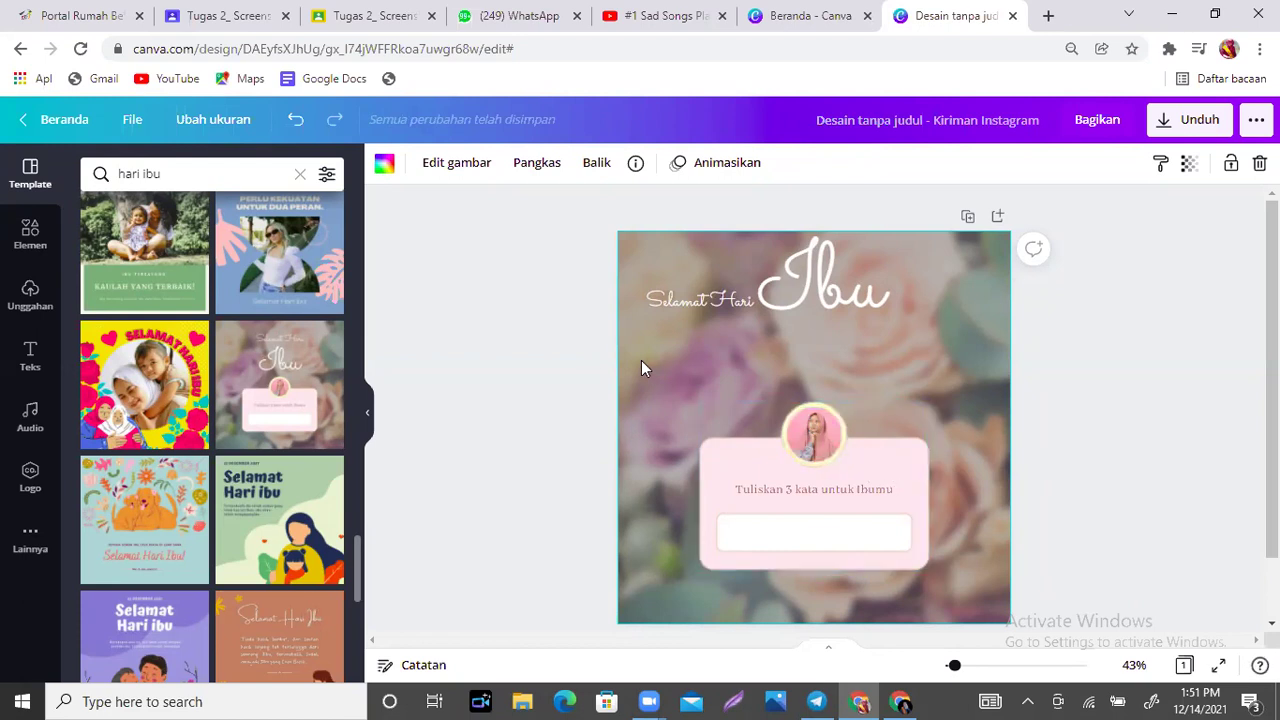
Enlarge the pink card together with its photo and text and position it centrally below the heading.
left_click_drag(641, 360, 976, 596)
left_click_drag(930, 404, 998, 356)
left_click_drag(868, 456, 866, 500)
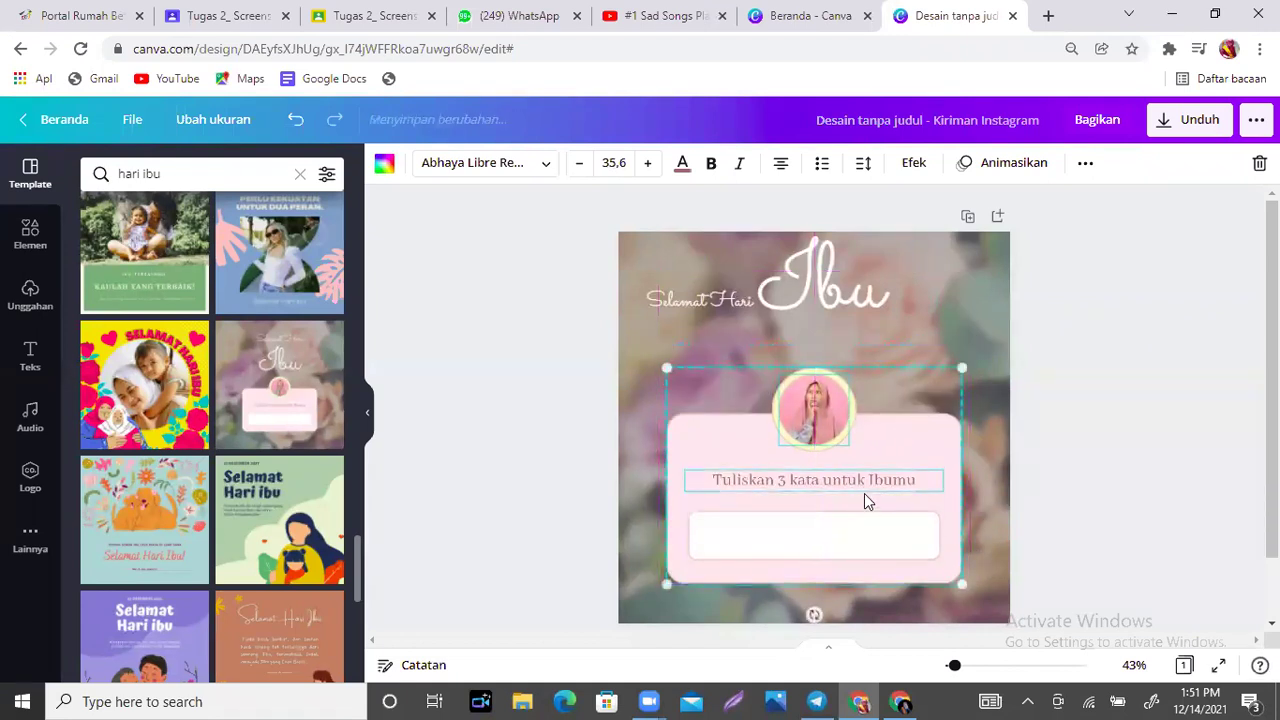
Delete the woman's photo from the circular frame above the pink card.
left_click(818, 412)
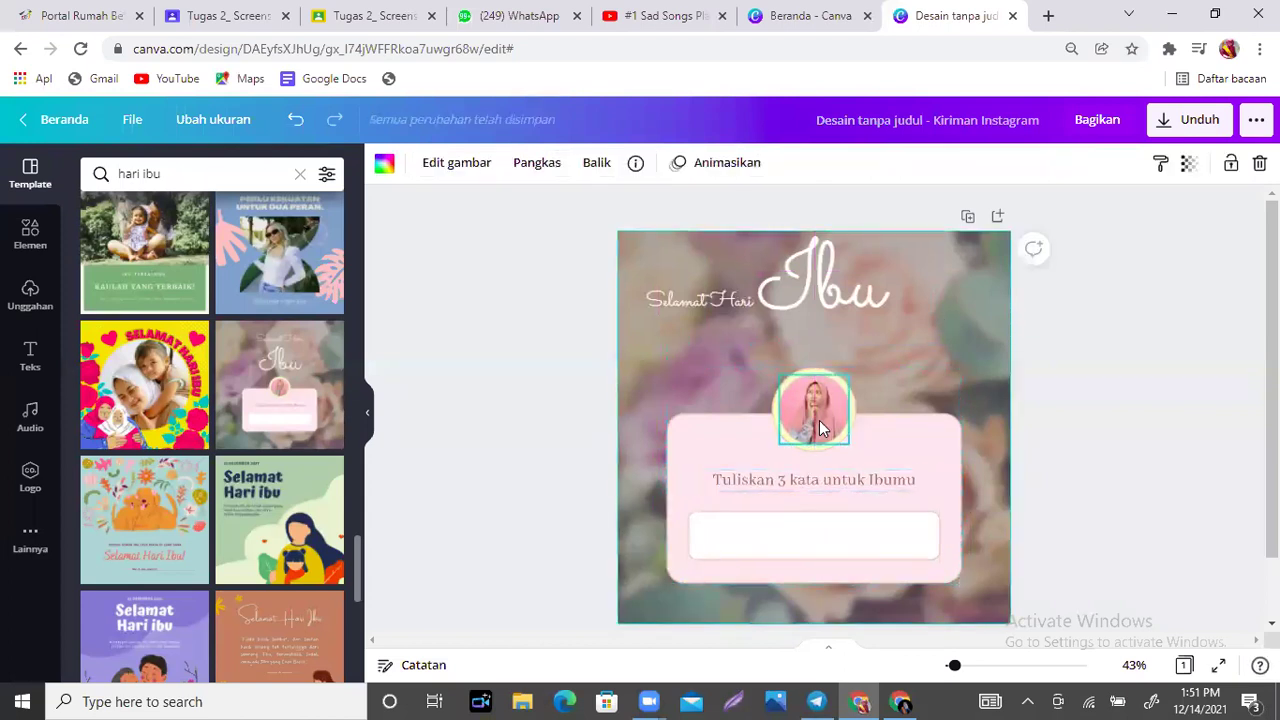
key("Delete")
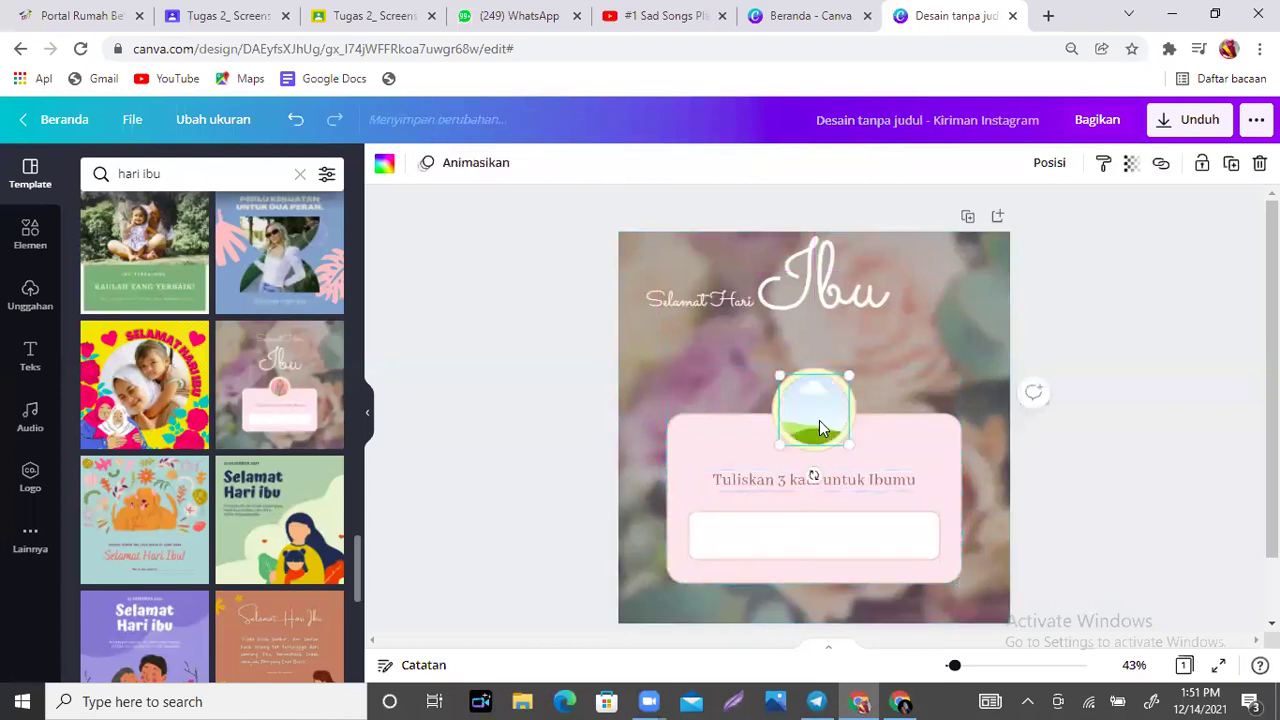
left_click(917, 369)
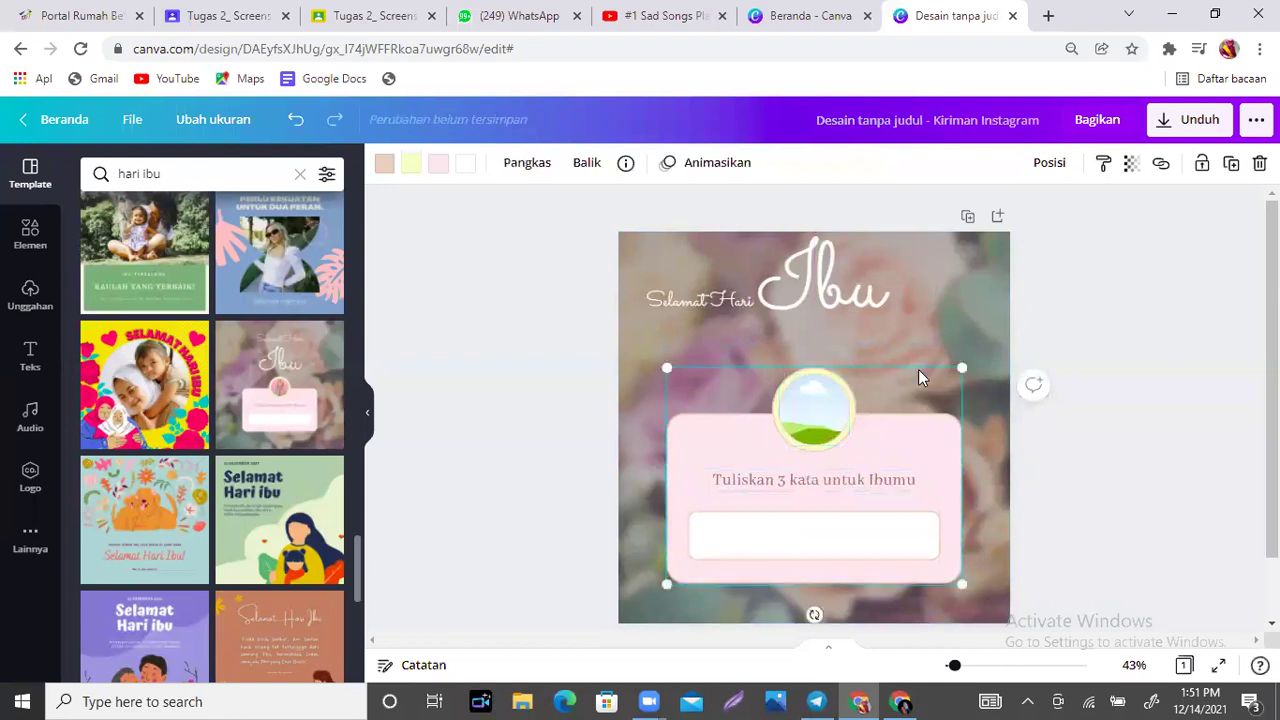
left_click(1042, 482)
Enlarge the pink card further and refit the empty photo frame inside its yellow-edged circle.
left_click(820, 410)
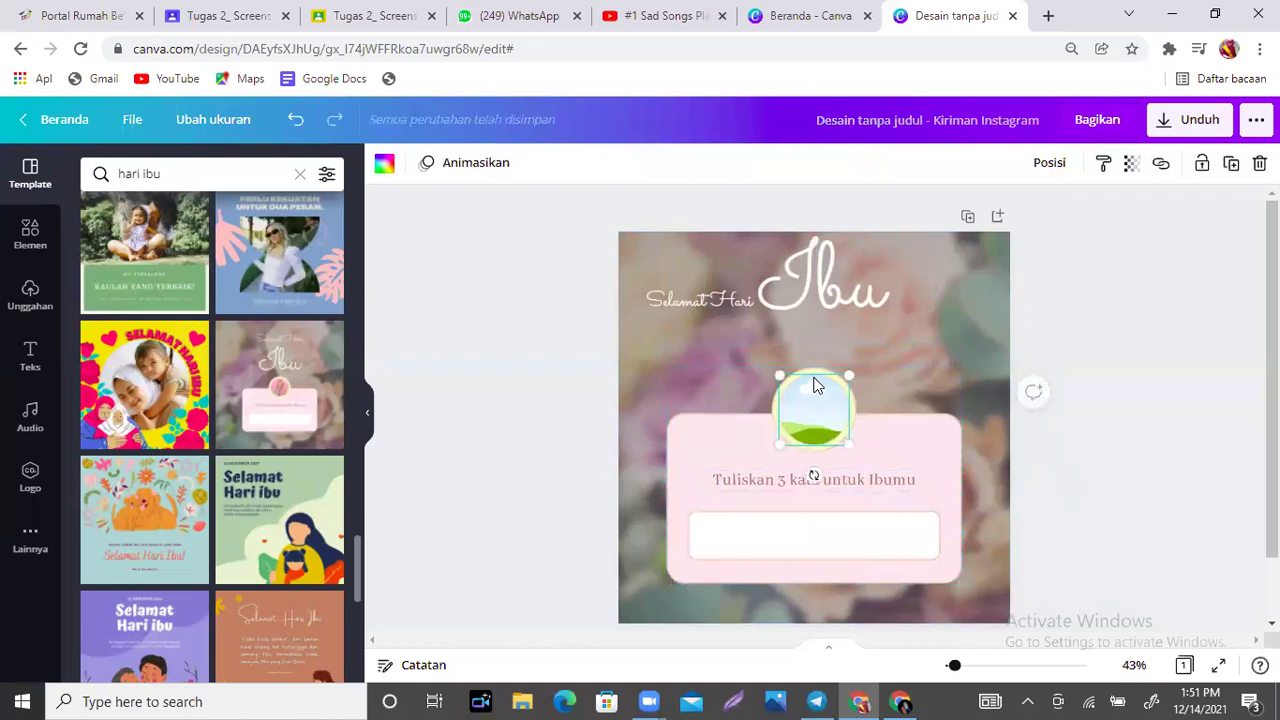
mouse_move(850, 374)
left_mouse_down()
mouse_move(894, 343)
mouse_move(836, 390)
mouse_move(849, 380)
left_mouse_up()
left_click(819, 380)
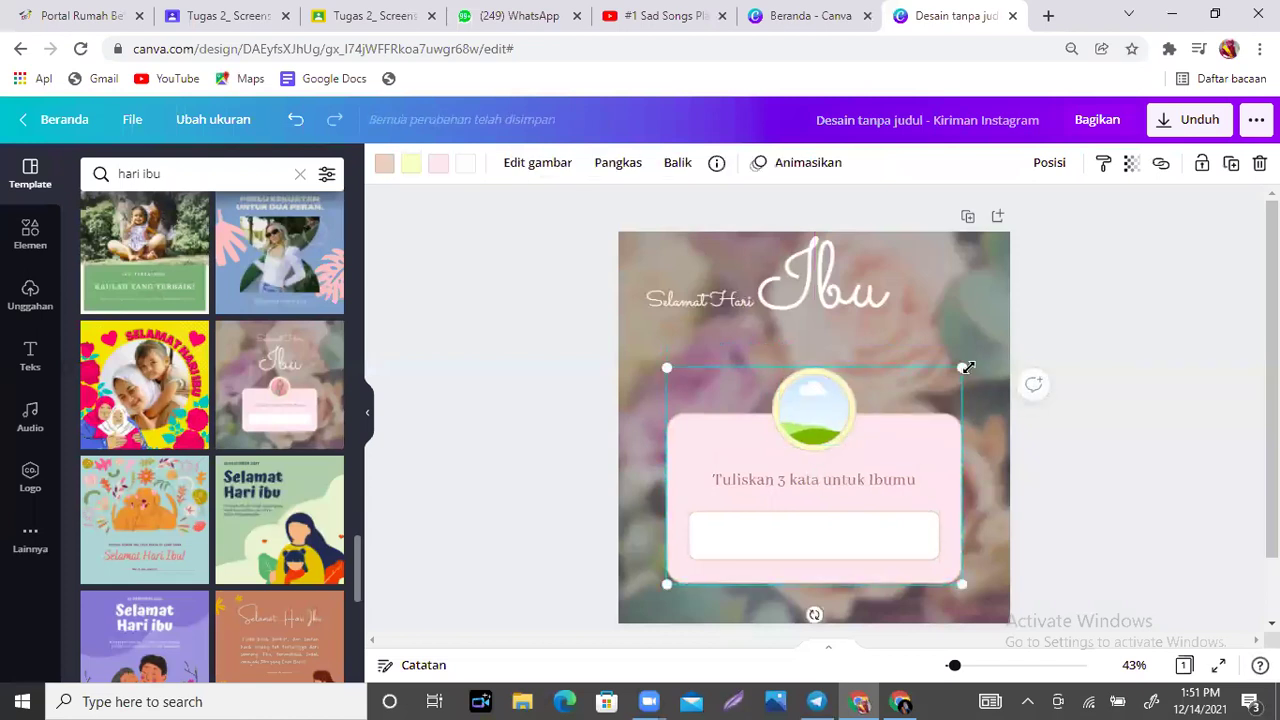
left_click_drag(962, 368, 995, 346)
left_click_drag(947, 421, 935, 412)
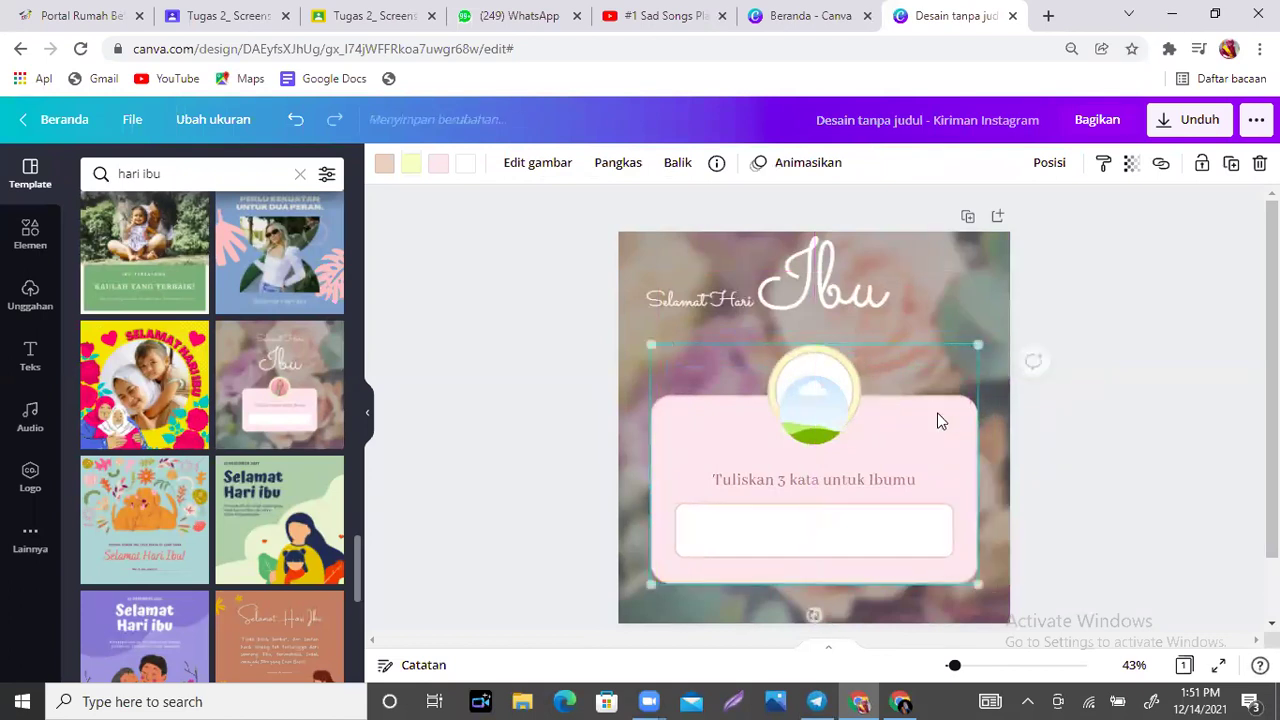
left_click_drag(800, 428, 820, 399)
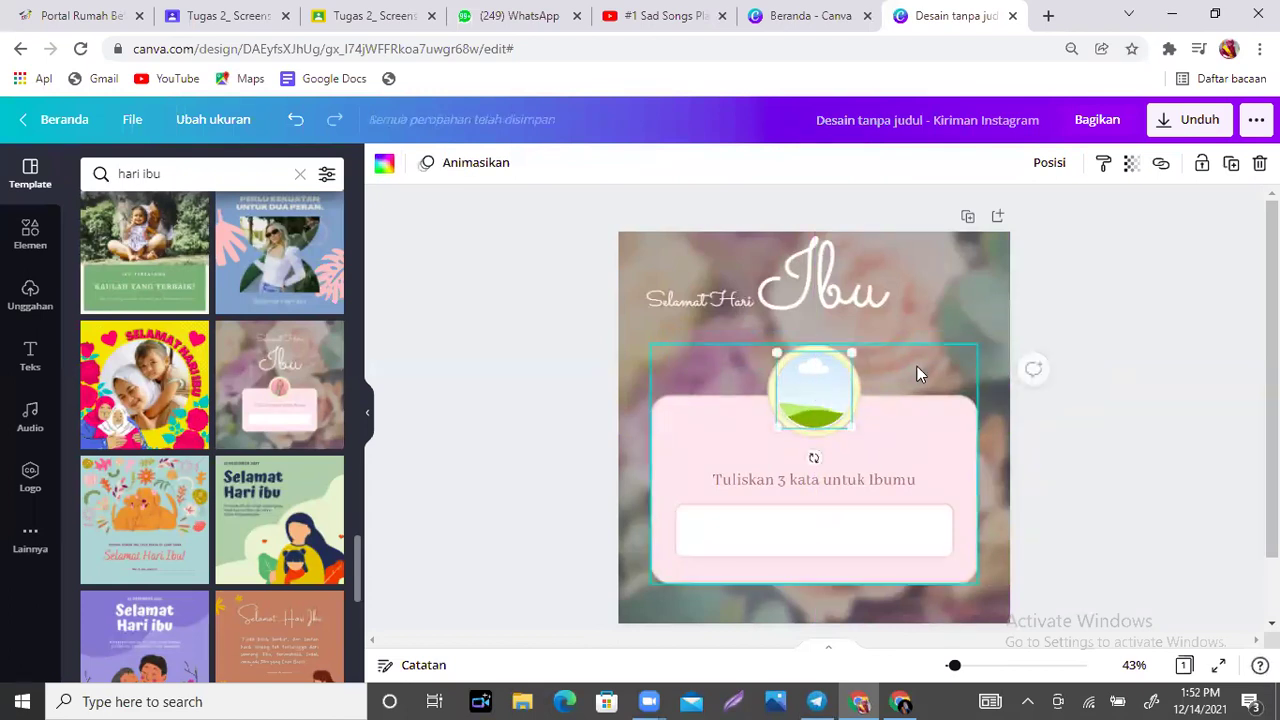
left_click(920, 371)
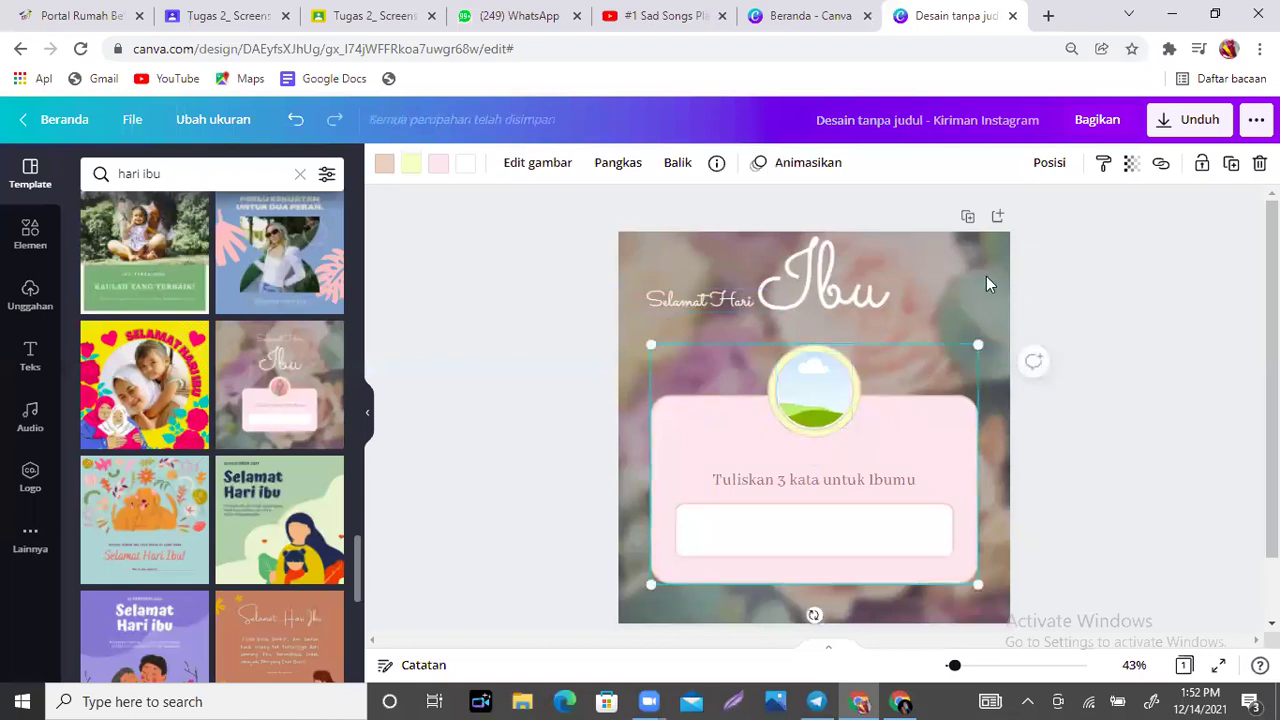
left_click(475, 303)
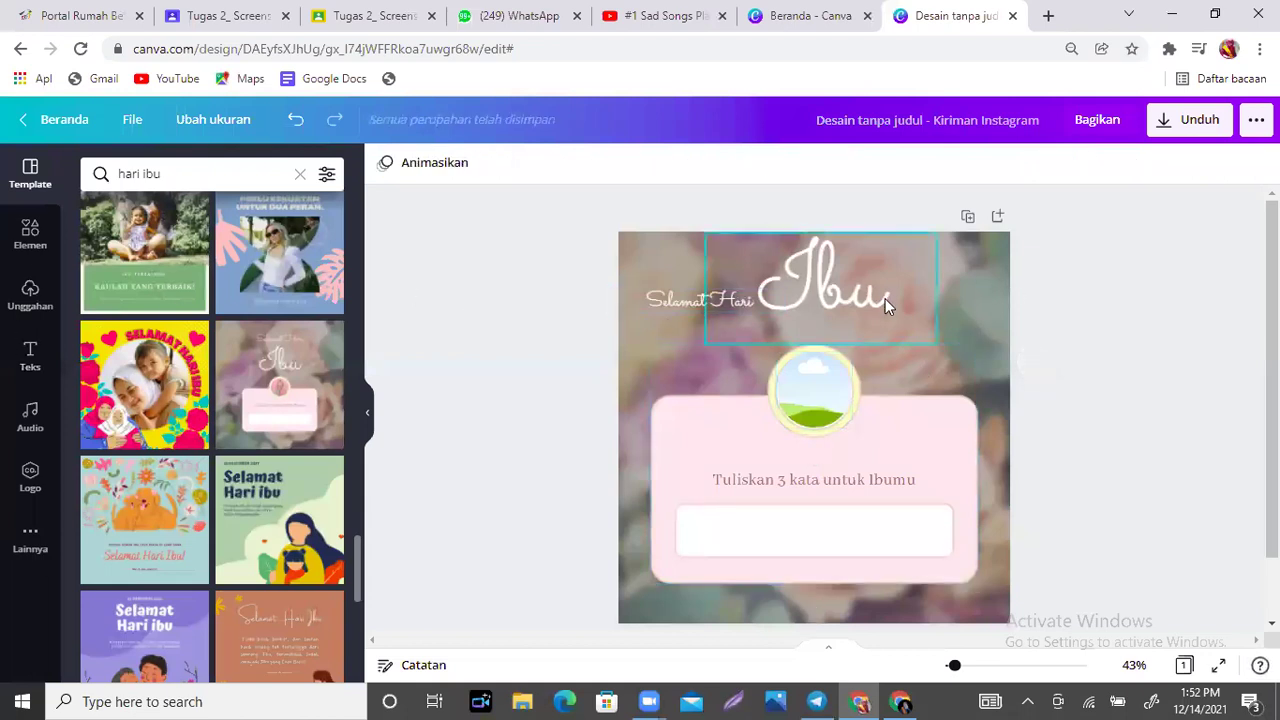
Add a body text reading "22 Desember 2021" and place it just below the "Ibu" heading.
left_click(20, 358)
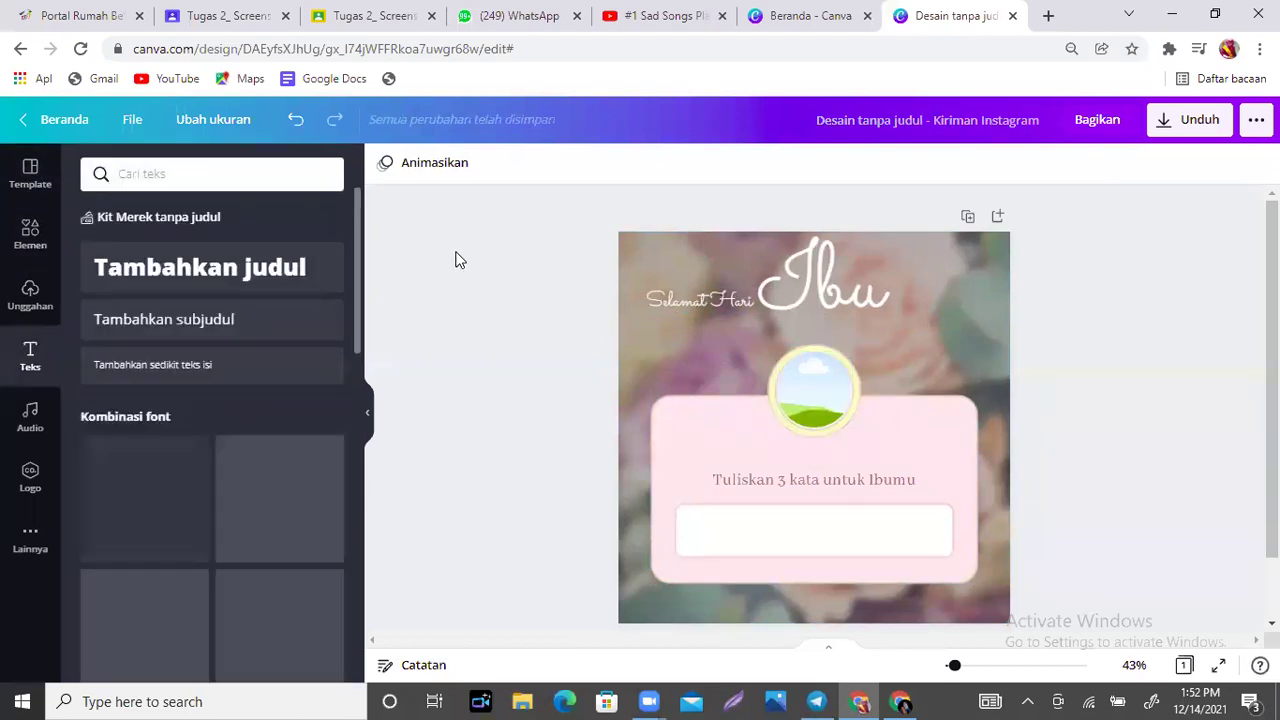
left_click(148, 366)
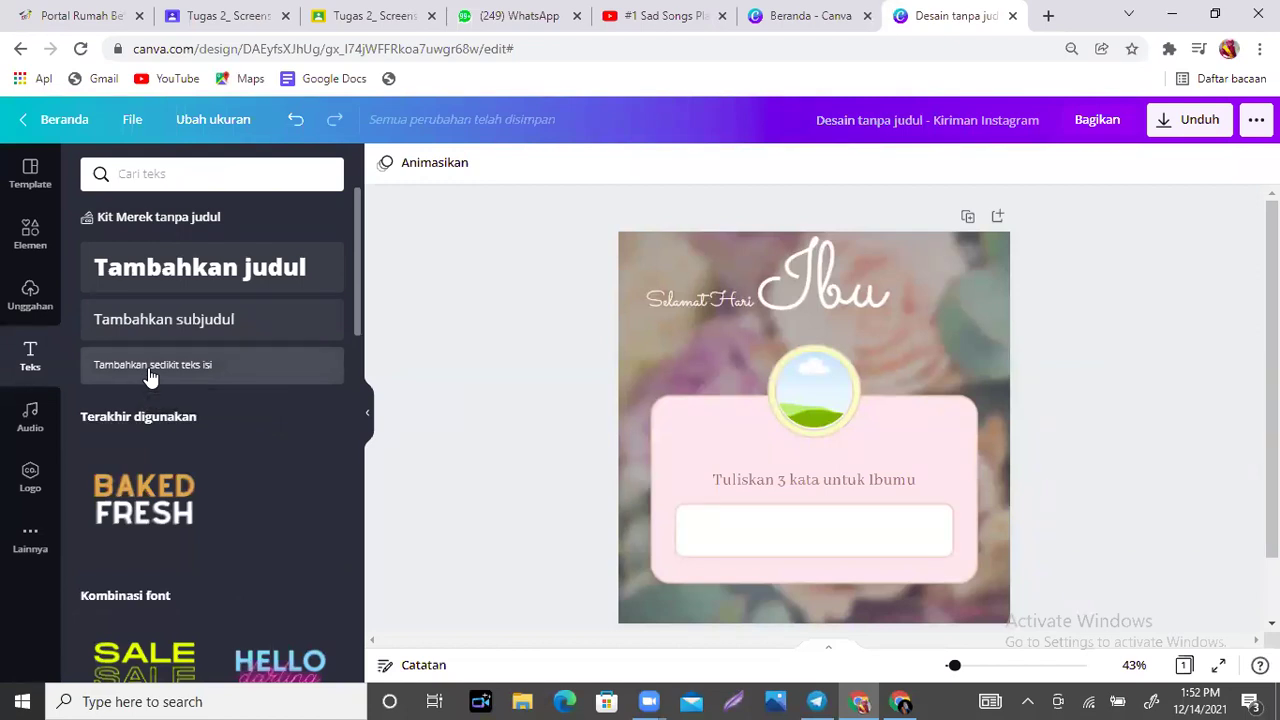
type("22")
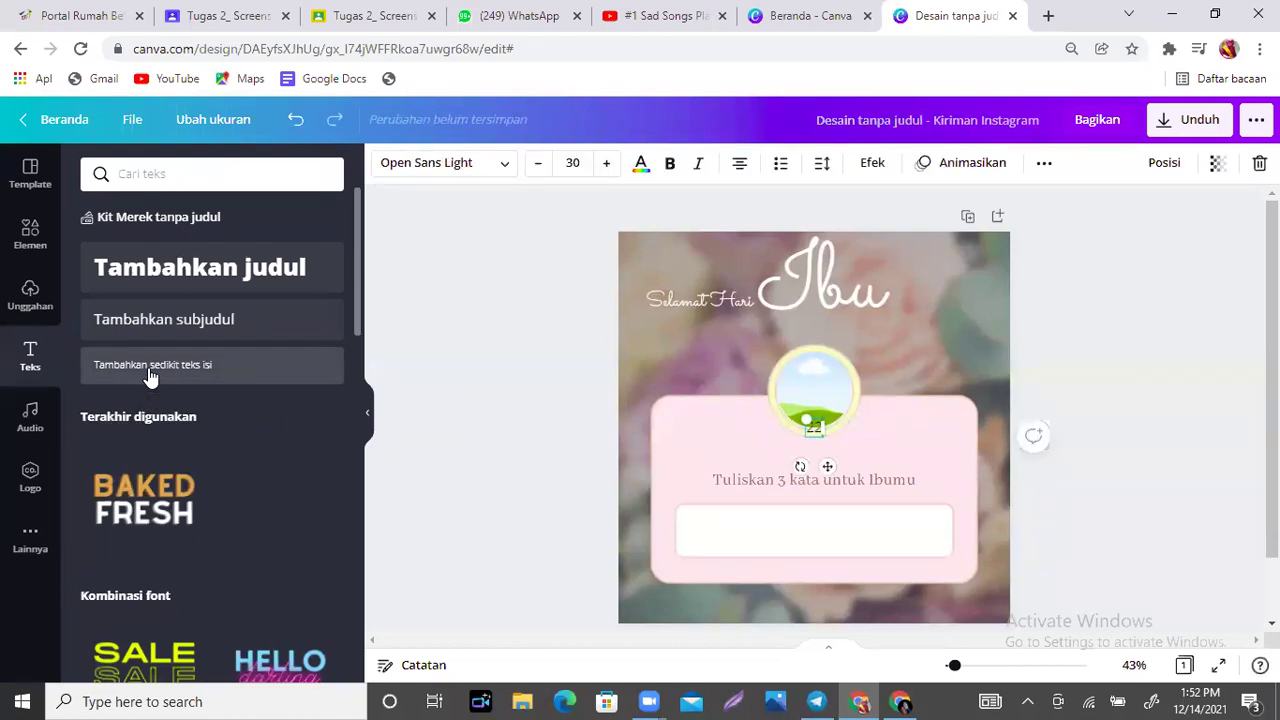
type(" Des")
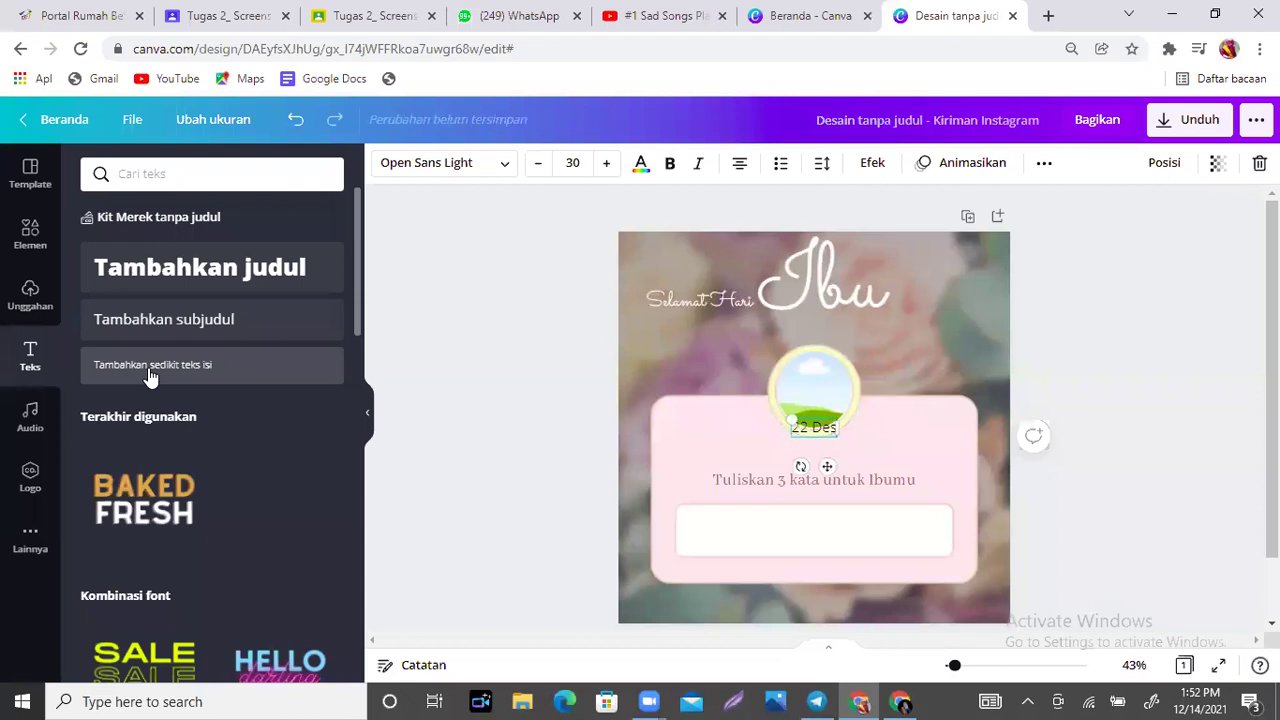
type("ember 2")
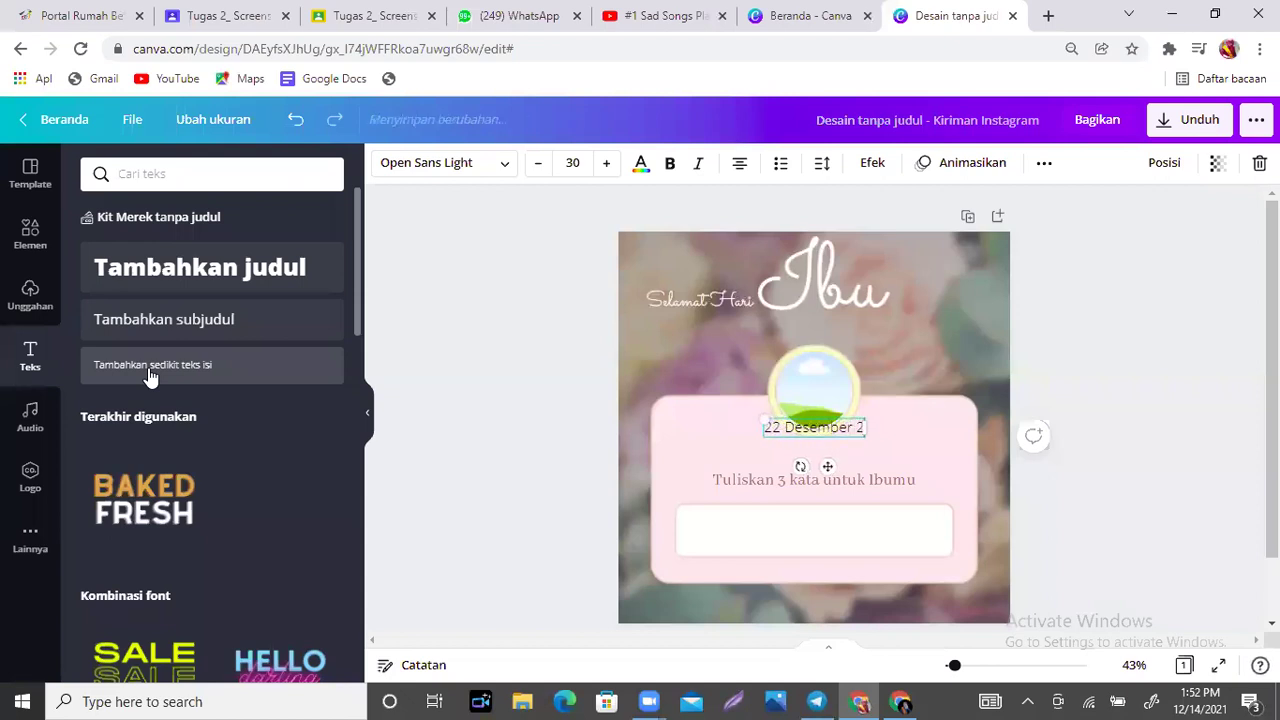
type("021")
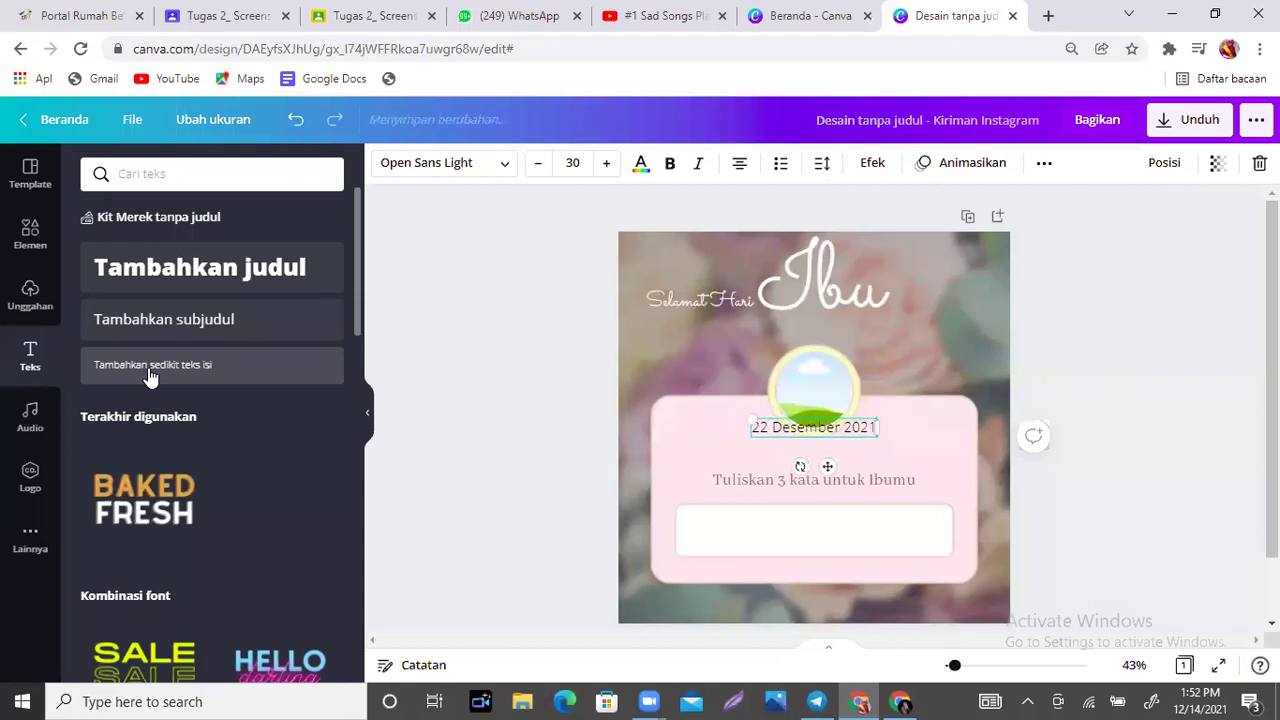
left_click_drag(829, 464, 839, 361)
Scale the "Ibu" heading down to font size 186 so it sits above the date.
left_click(838, 304)
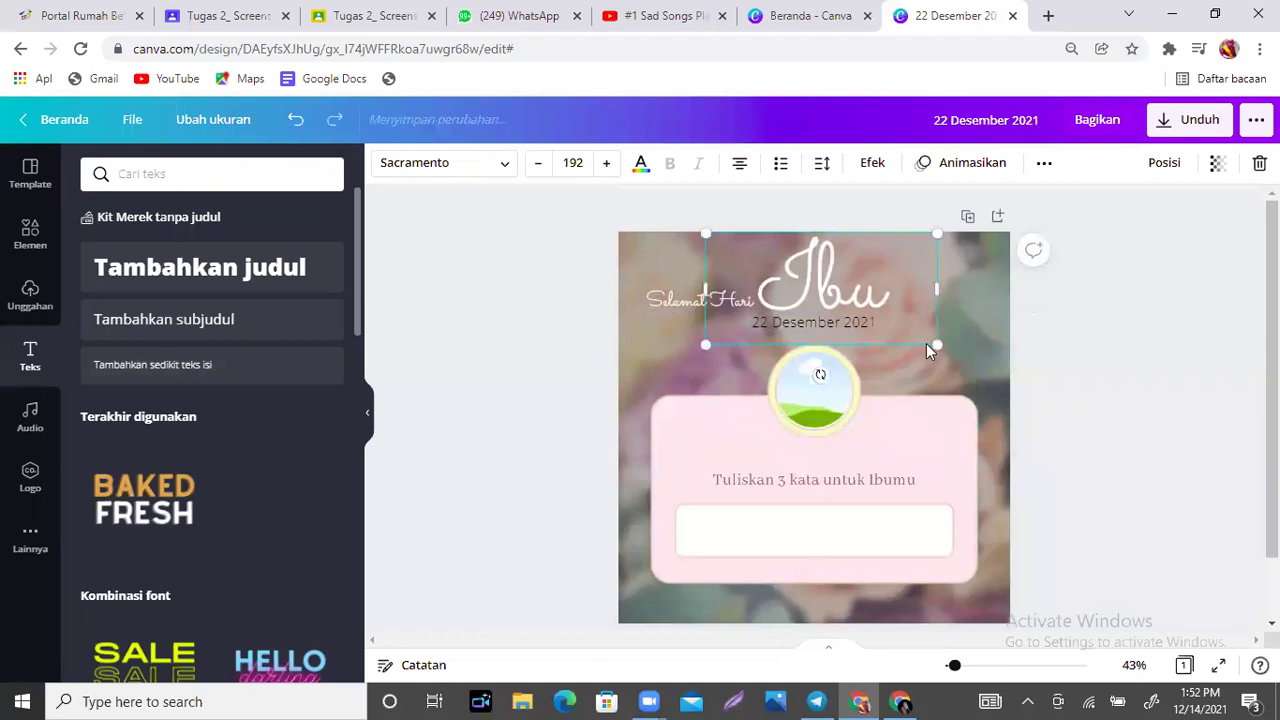
left_click_drag(932, 344, 918, 333)
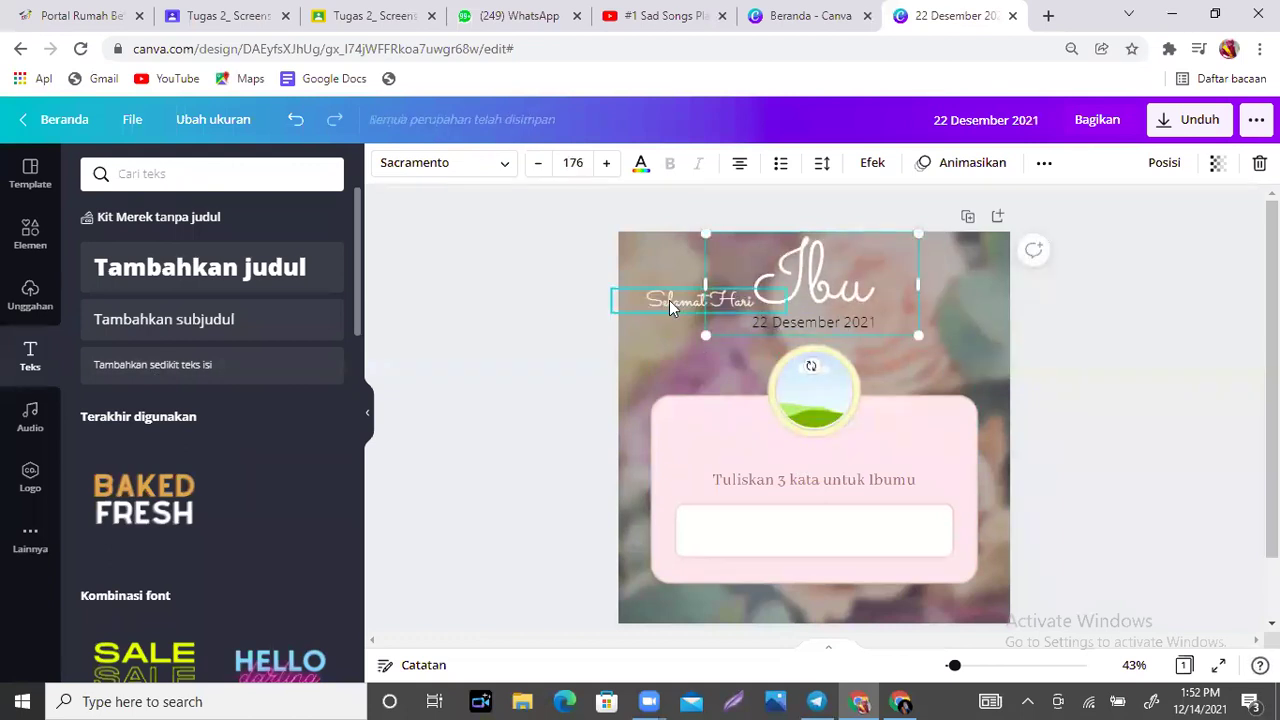
left_click(665, 302)
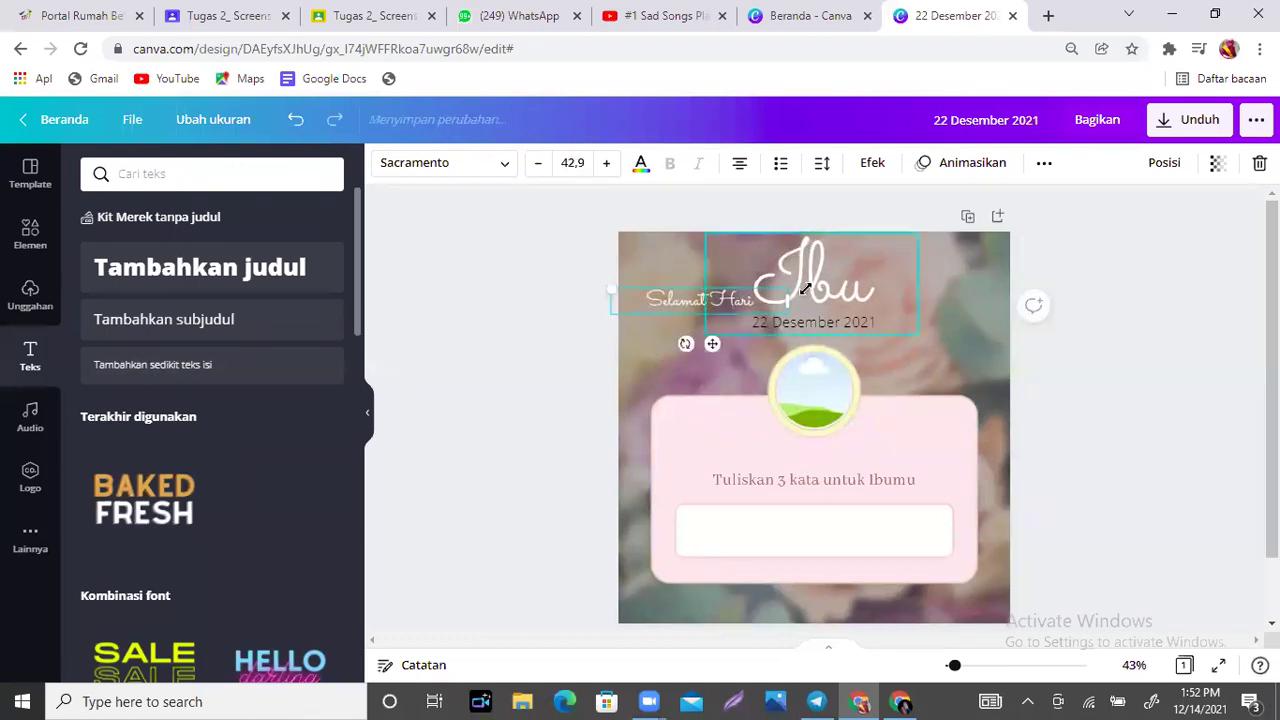
mouse_move(842, 322)
left_mouse_down()
mouse_move(876, 320)
mouse_move(803, 315)
mouse_move(946, 292)
mouse_move(860, 300)
mouse_move(840, 320)
left_mouse_up()
left_click(708, 303)
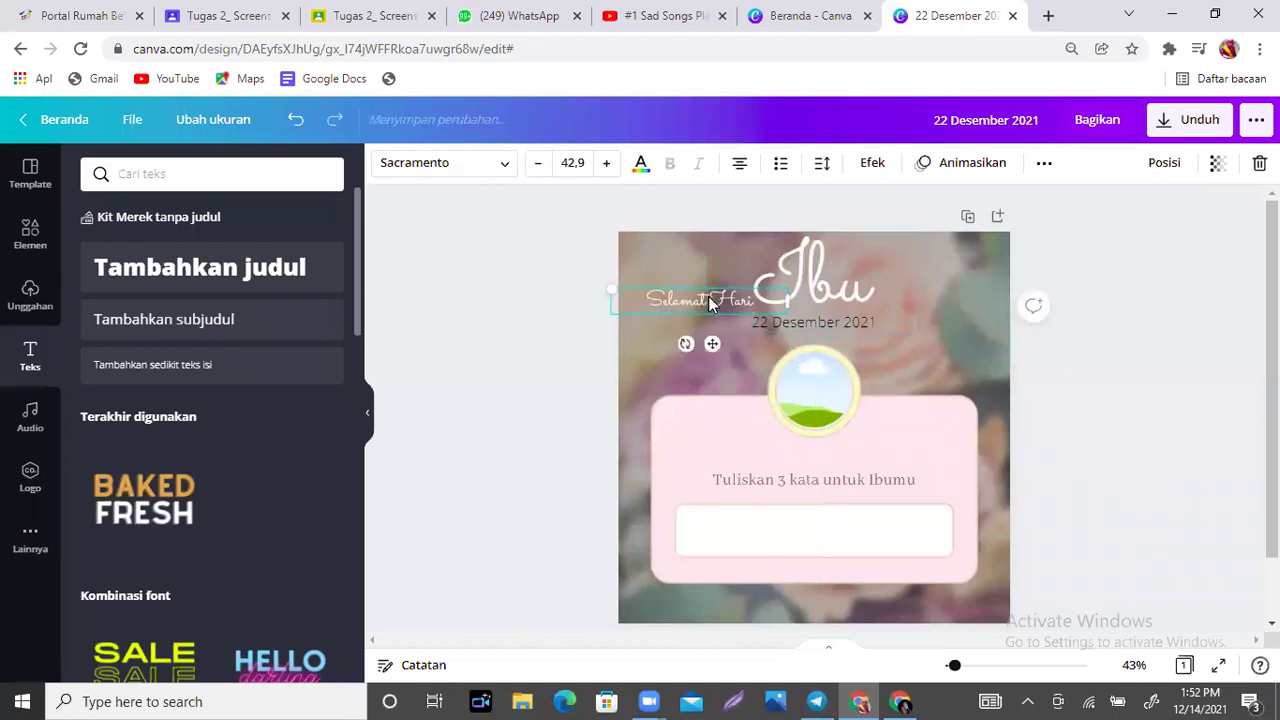
left_click(875, 266)
left_click_drag(922, 338, 930, 341)
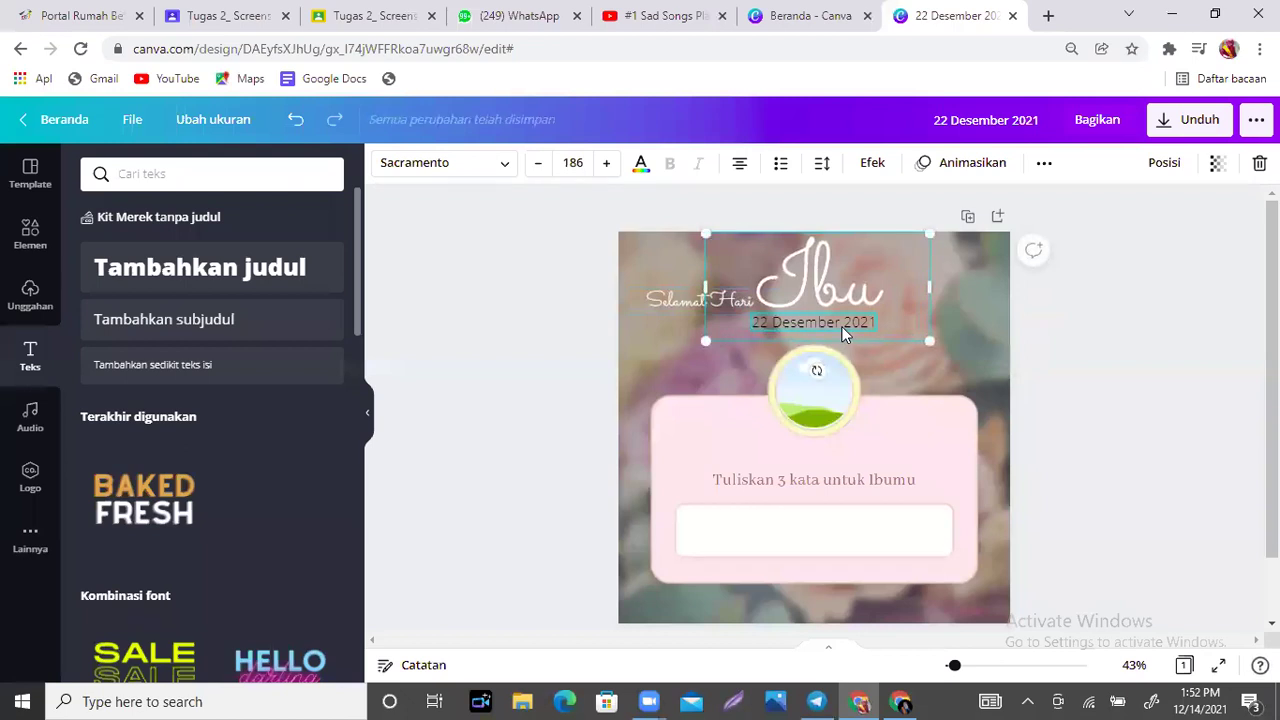
Change the font of the "22 Desember 2021" date text to Sacramento.
left_click(843, 334)
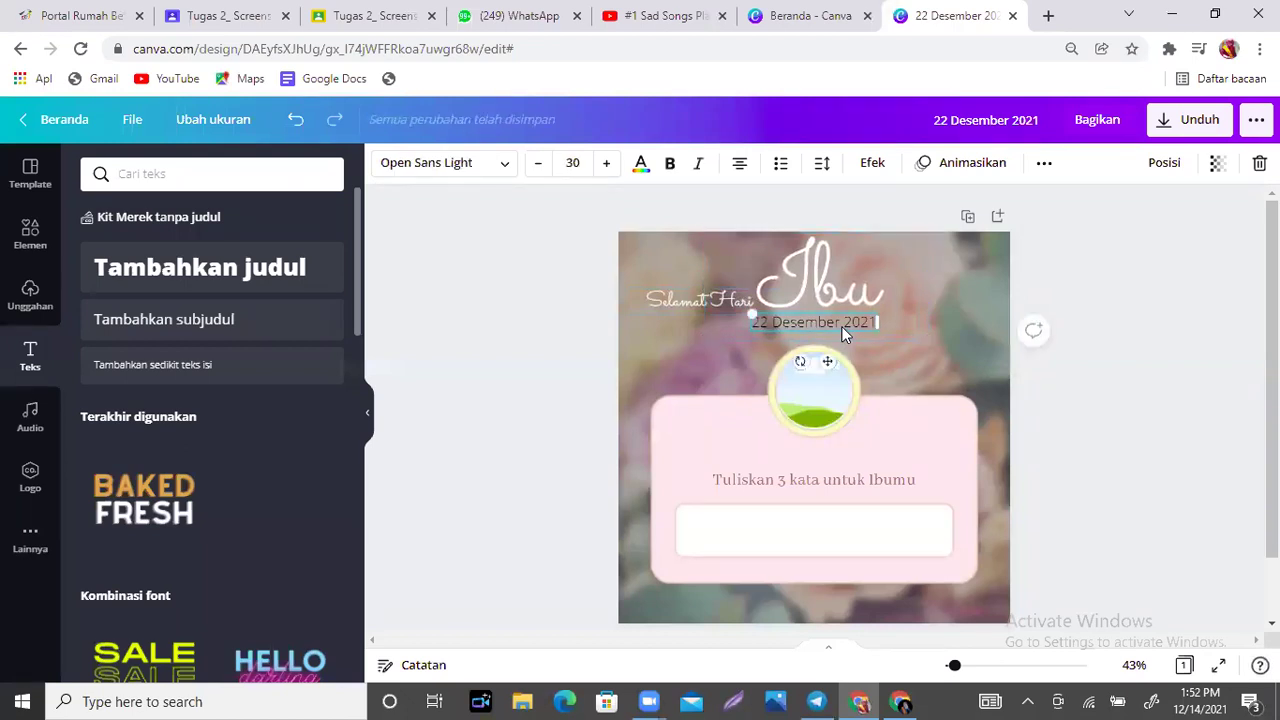
left_click(506, 165)
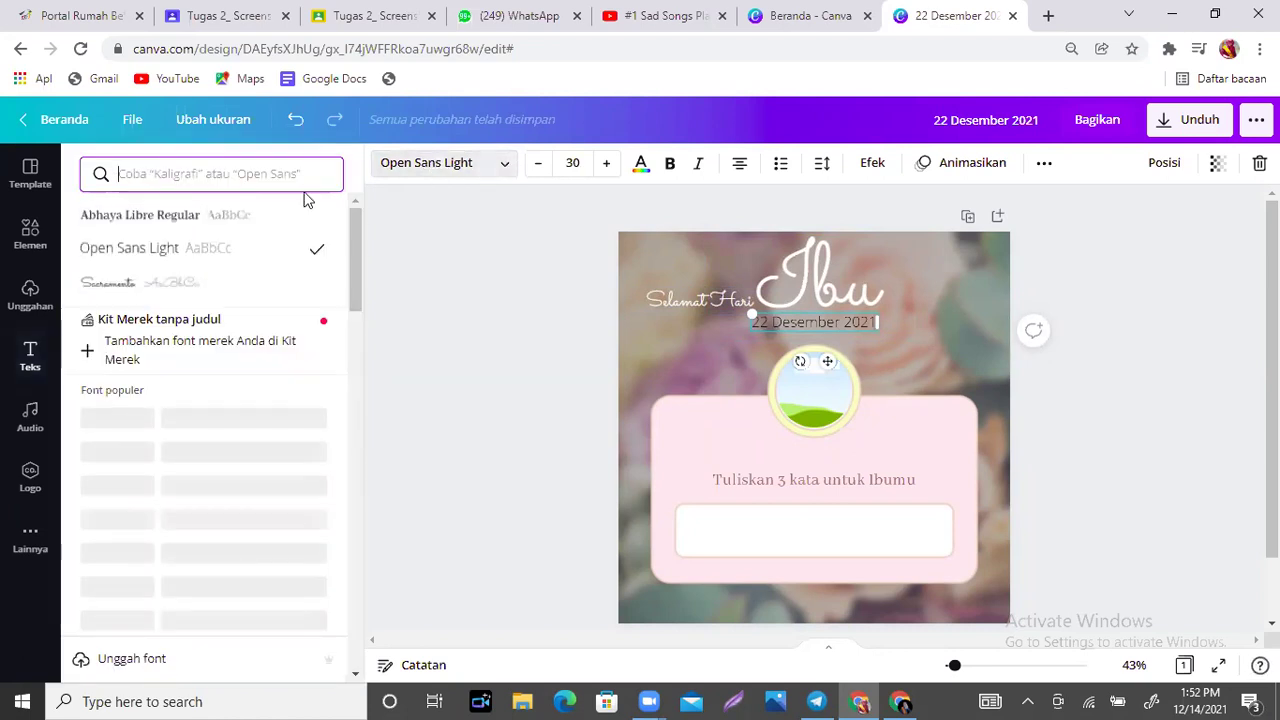
left_click_drag(352, 217, 360, 554)
scroll(356, 448, "down", 3)
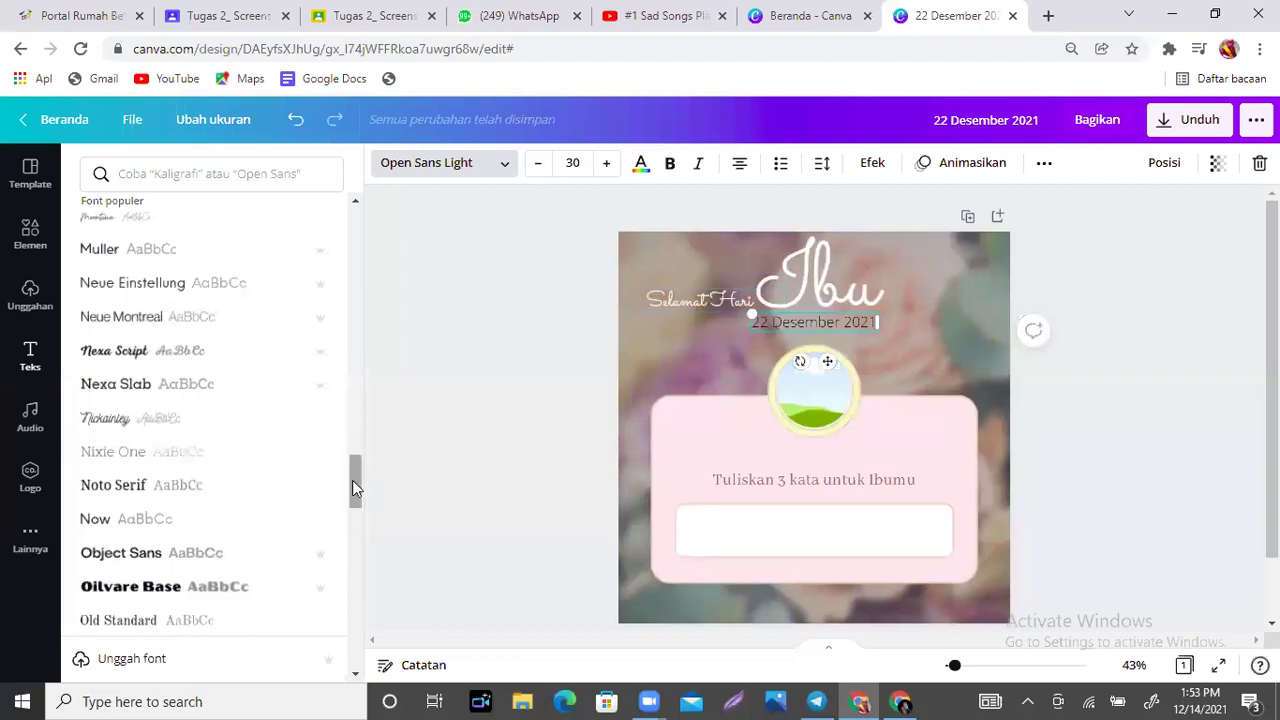
left_click_drag(352, 480, 358, 180)
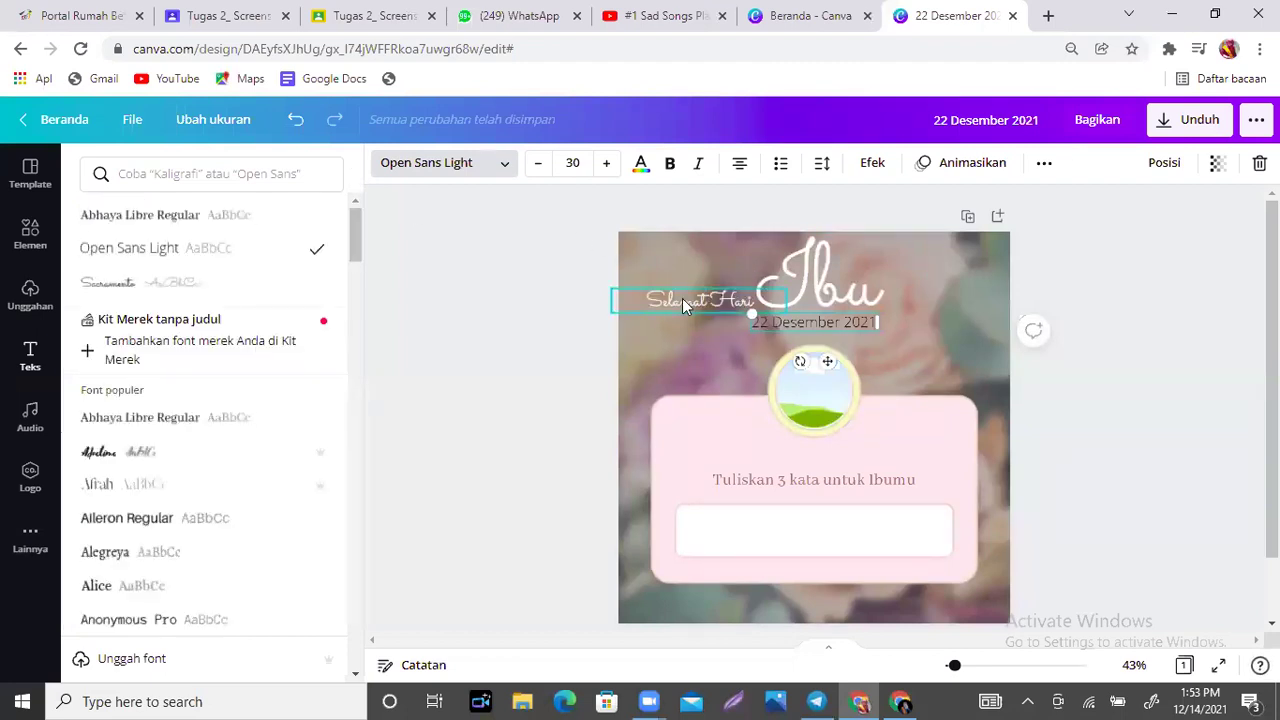
left_click(146, 292)
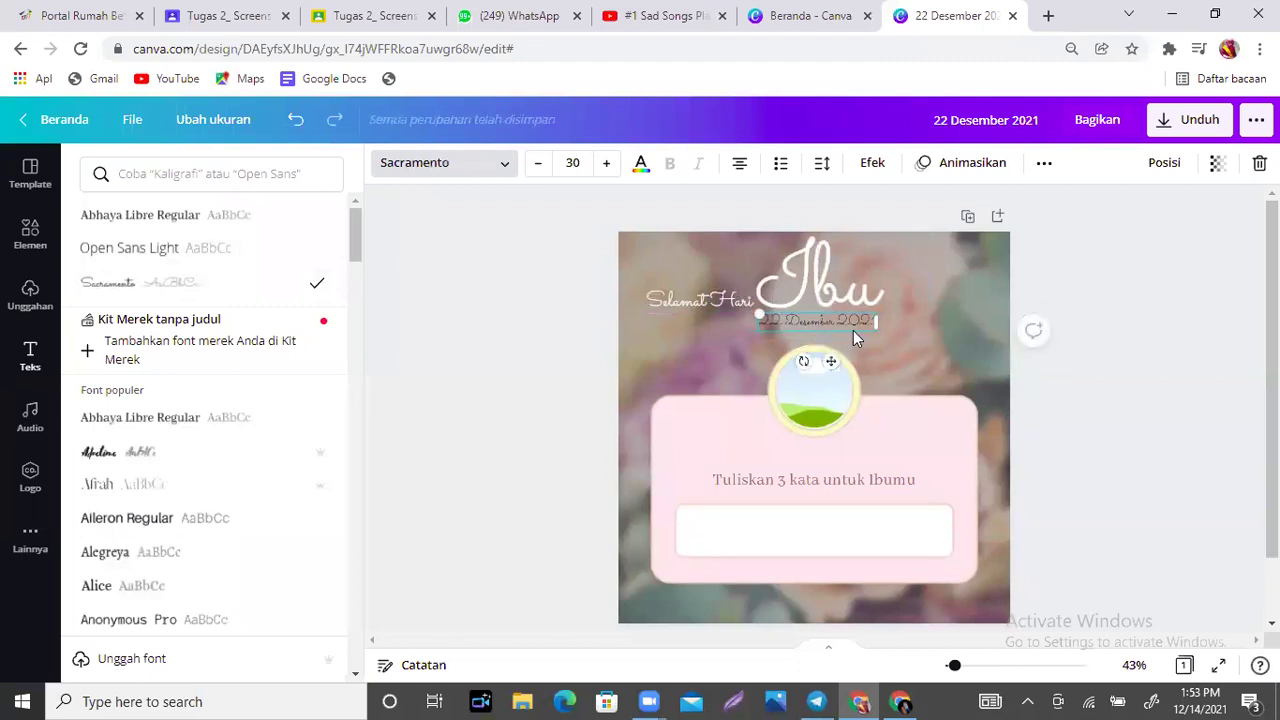
Recolour the "22 Desember 2021" date text white, using the document colours.
left_click(641, 165)
left_click(95, 305)
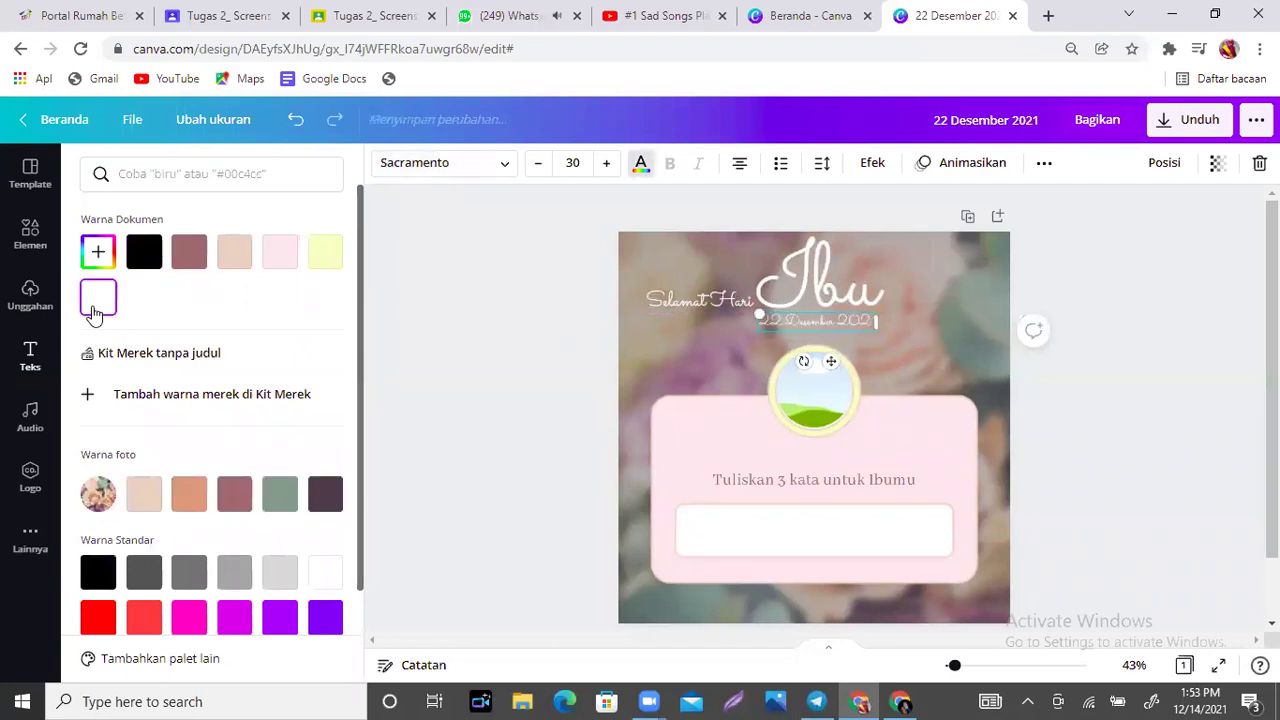
key("Escape")
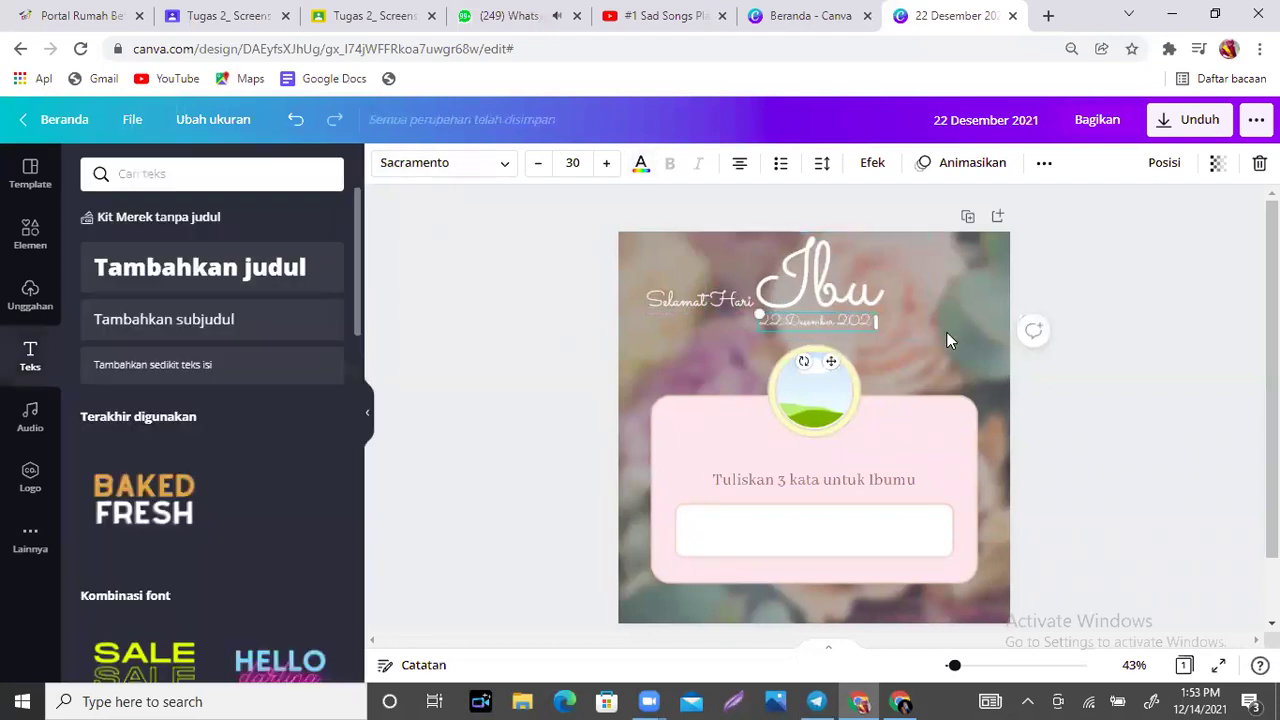
left_click(947, 340)
Break "Selamat Hari" into two lines and move the text block closer to the "Ibu" heading.
left_click(692, 298)
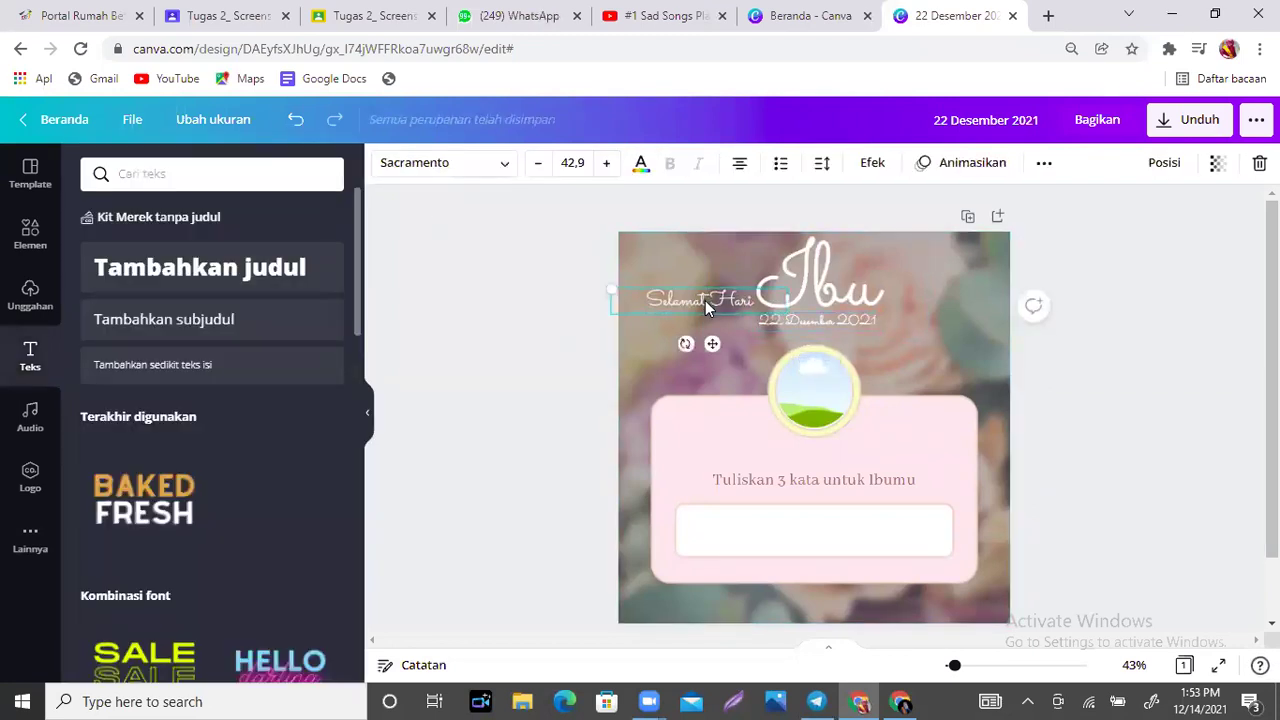
double_click(708, 301)
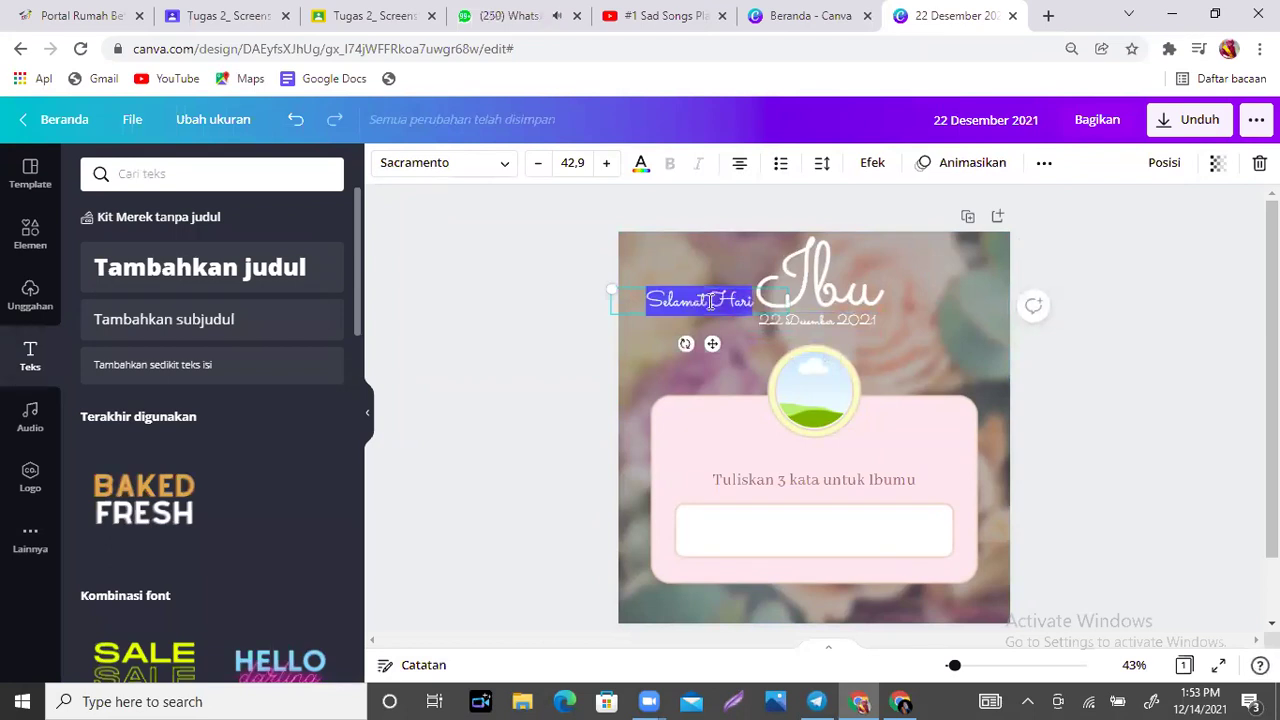
left_click(711, 302)
key("Return")
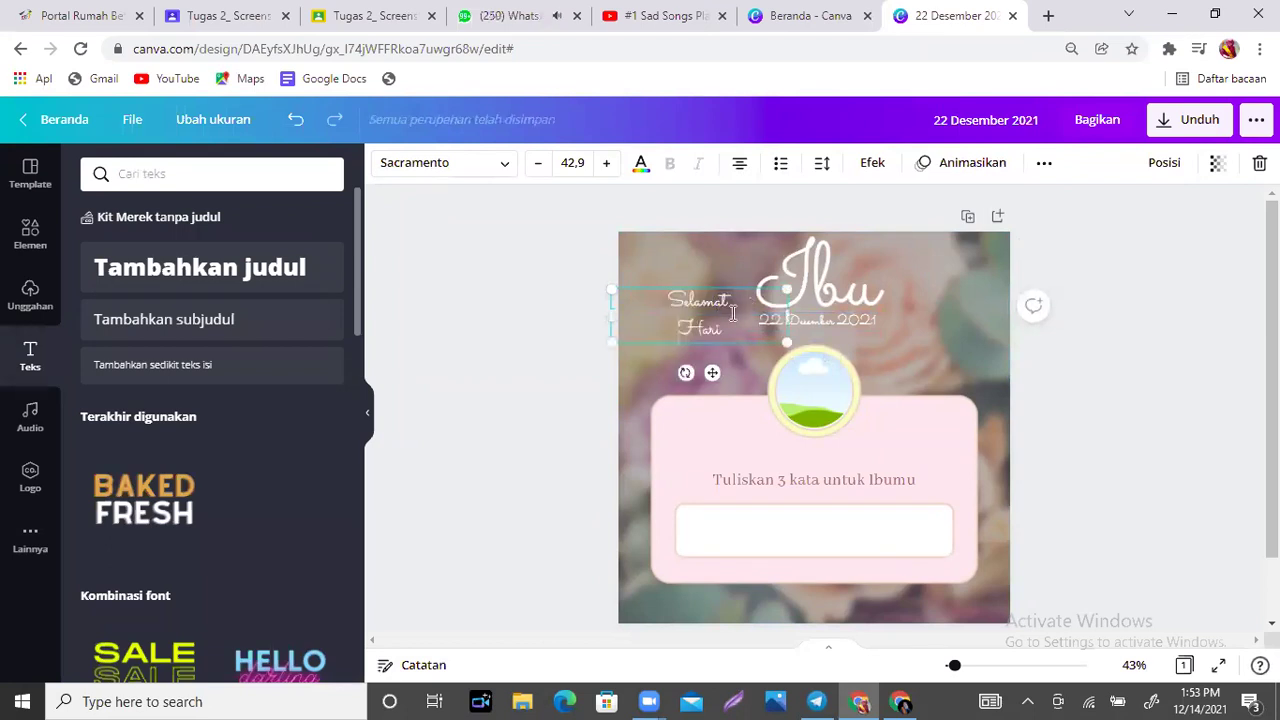
left_click(952, 351)
mouse_move(691, 321)
left_mouse_down()
mouse_move(687, 378)
mouse_move(712, 312)
left_mouse_up()
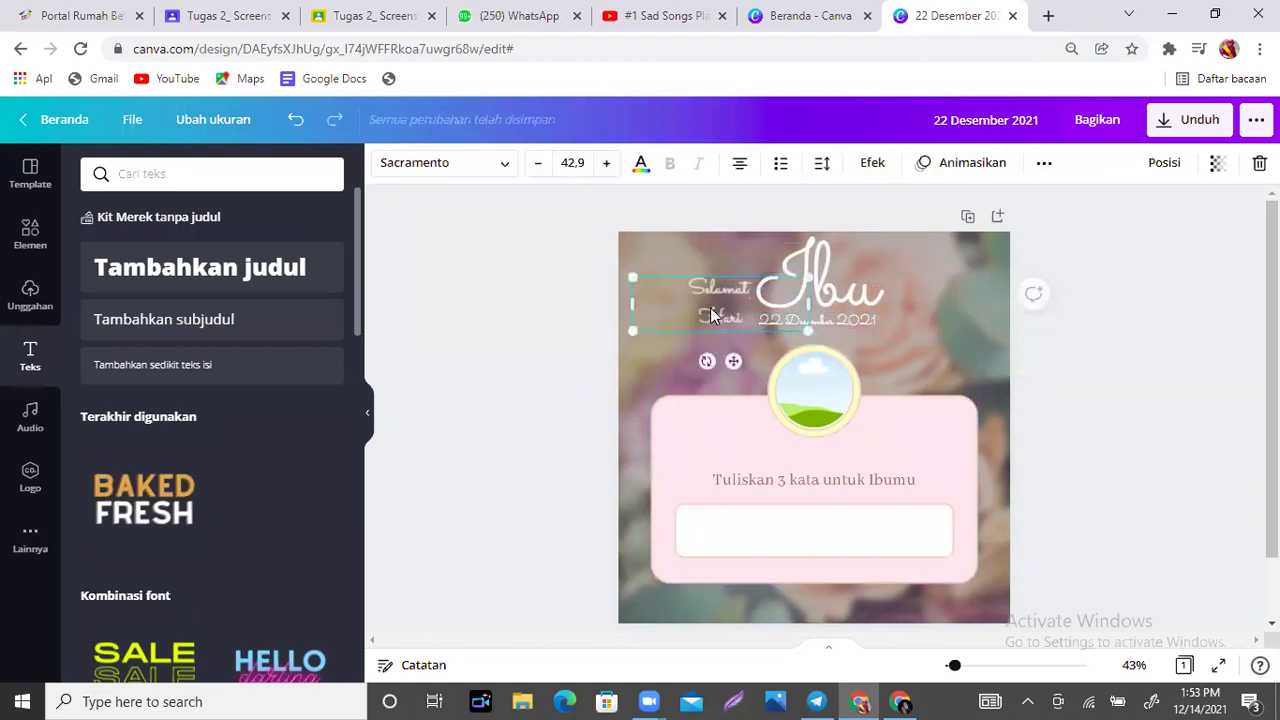
left_click(931, 326)
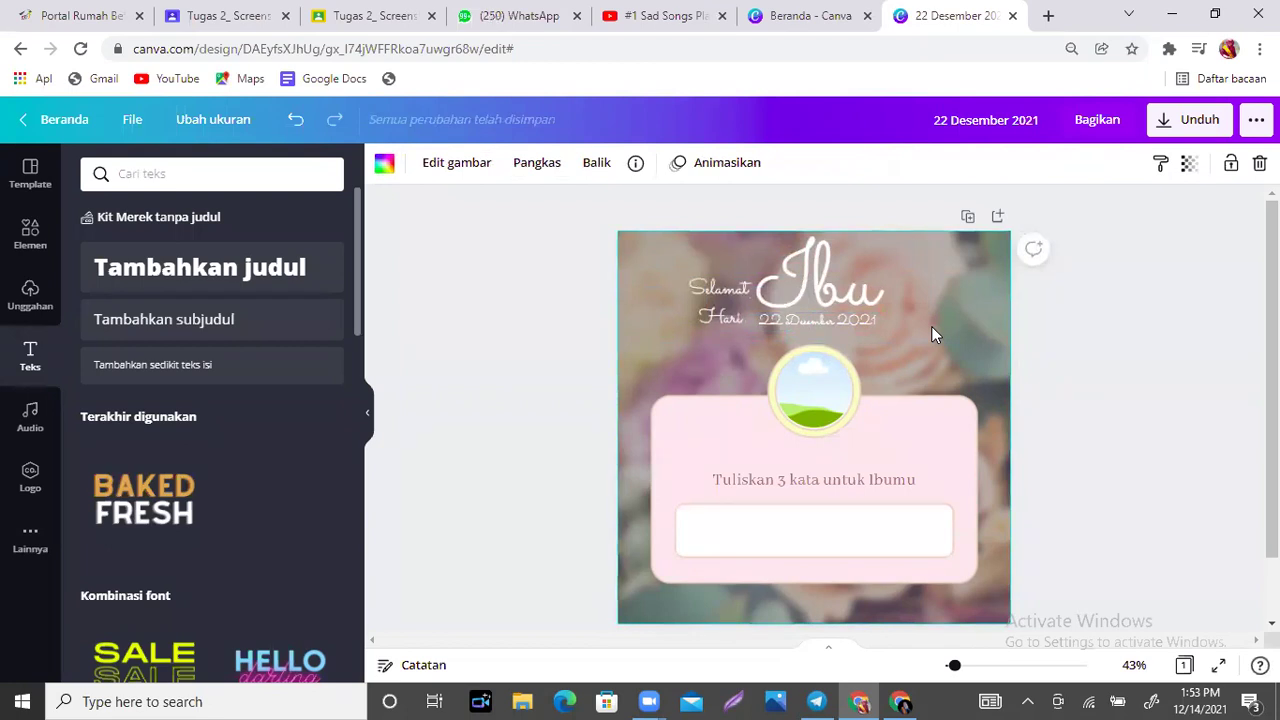
Shift the "Ibu" heading and its date slightly right, with "Selamat Hari" placed close beside them.
left_click_drag(830, 304, 806, 330)
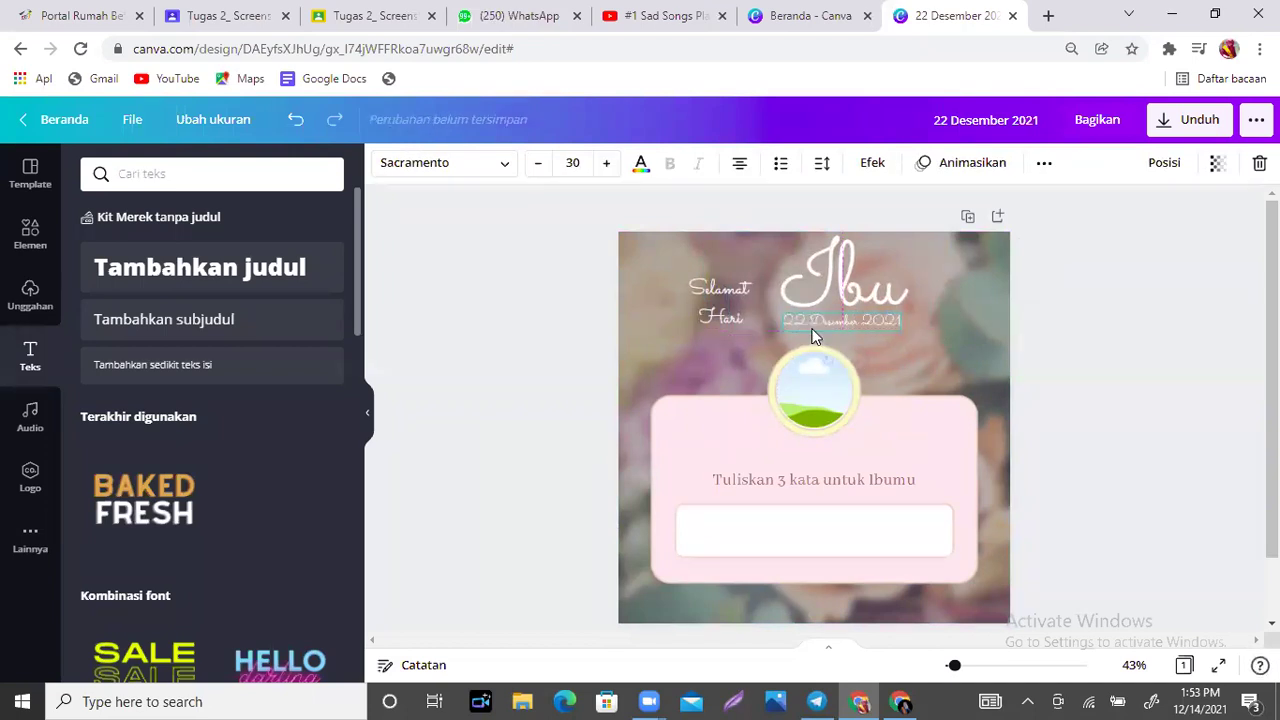
left_click_drag(725, 277, 754, 274)
left_click(982, 277)
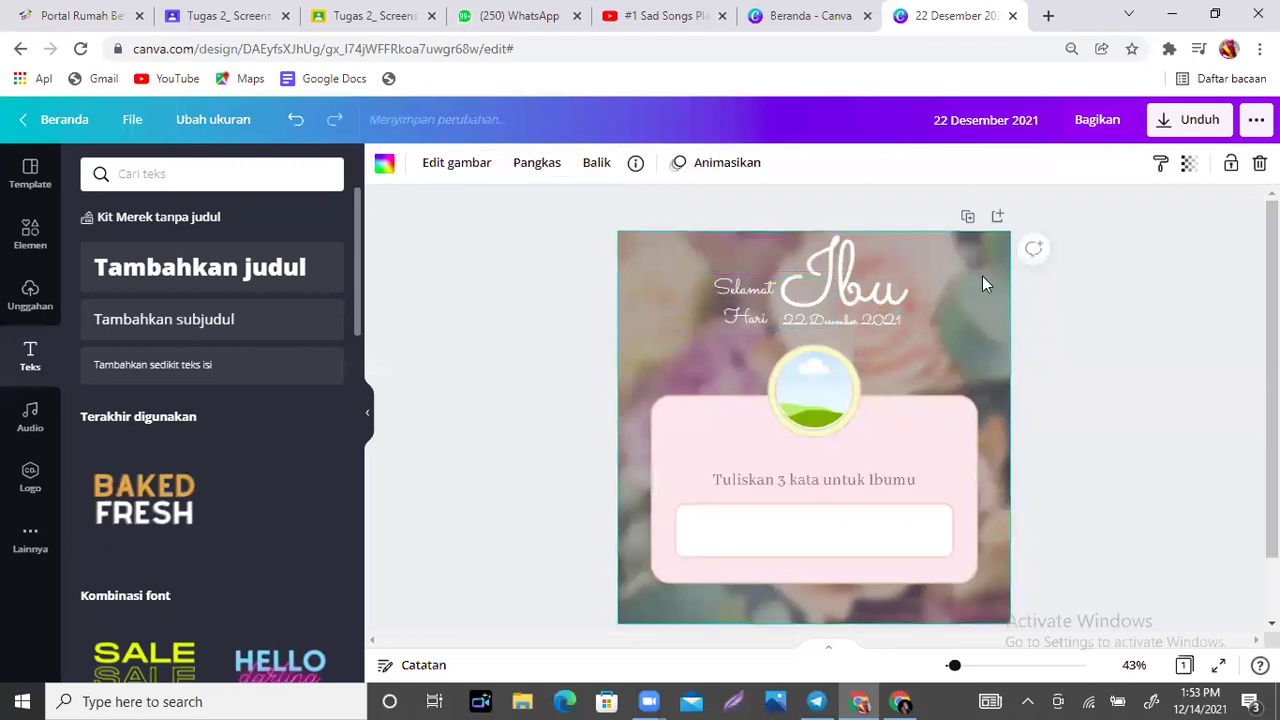
Apply the Bayangan shadow effect to the "Ibu" heading and colour the shadow light grey.
left_click(858, 257)
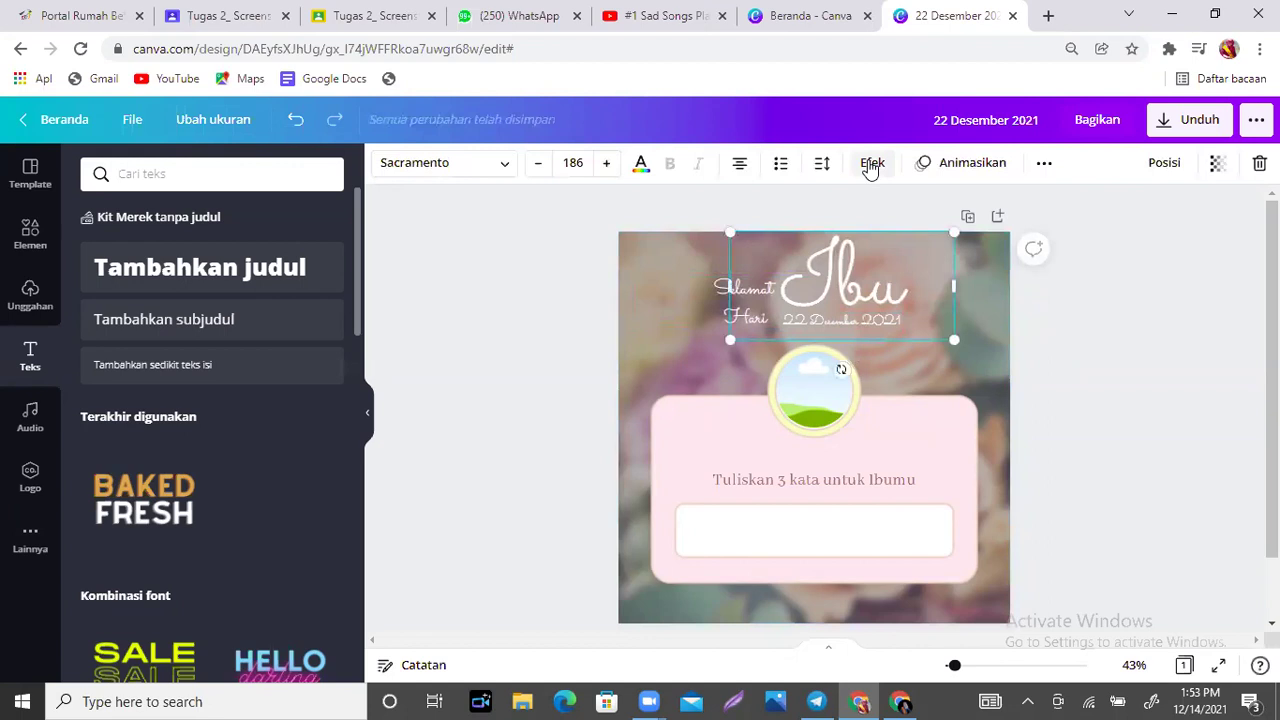
left_click(870, 164)
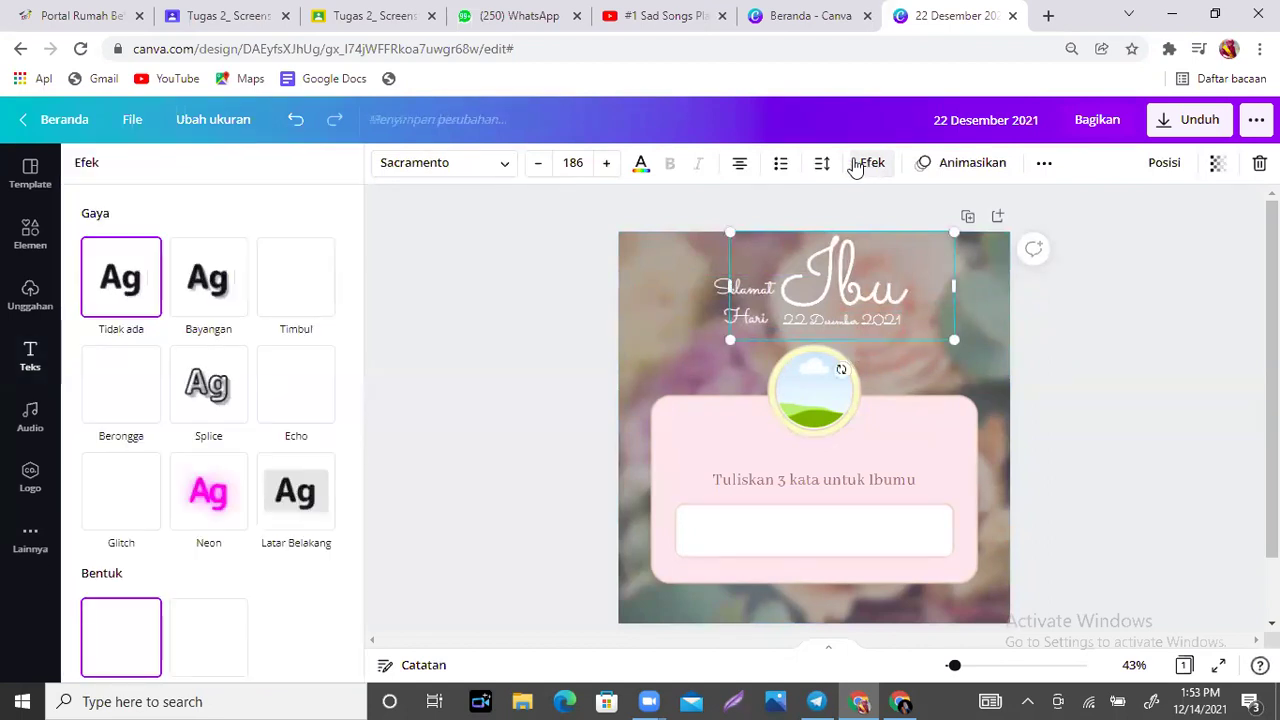
left_click_drag(363, 228, 366, 338)
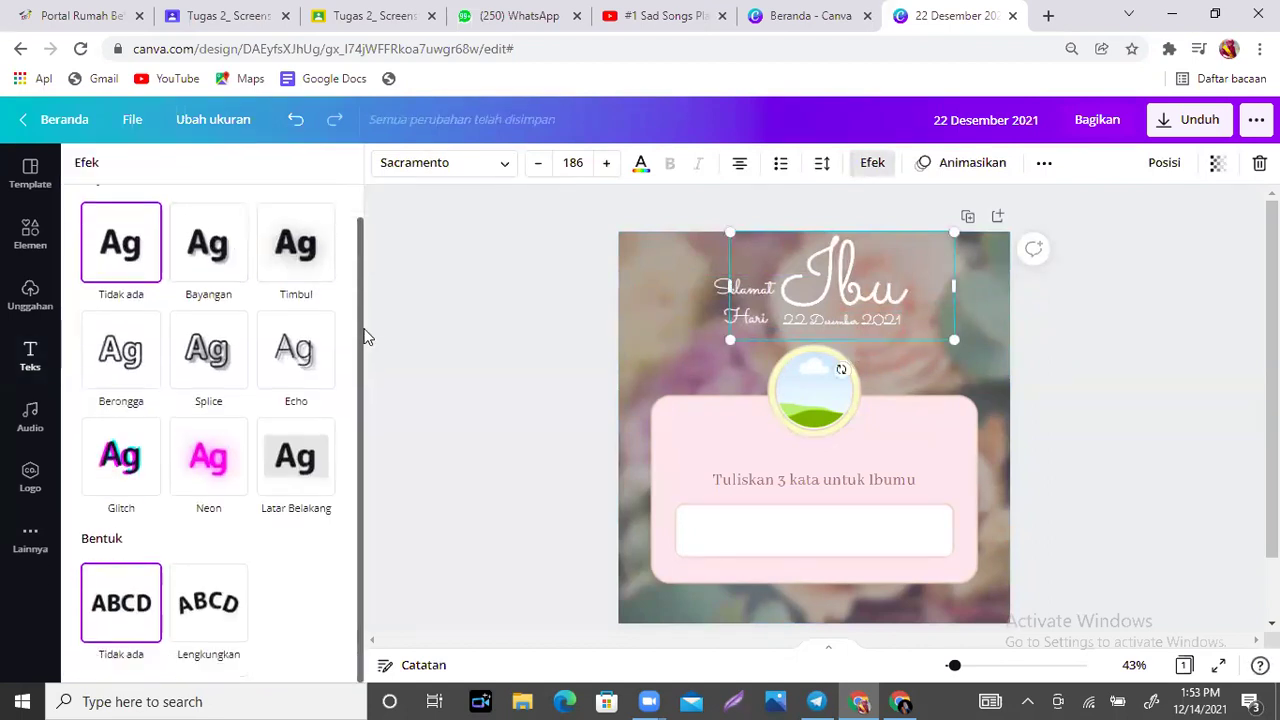
scroll(360, 230, "up", 1)
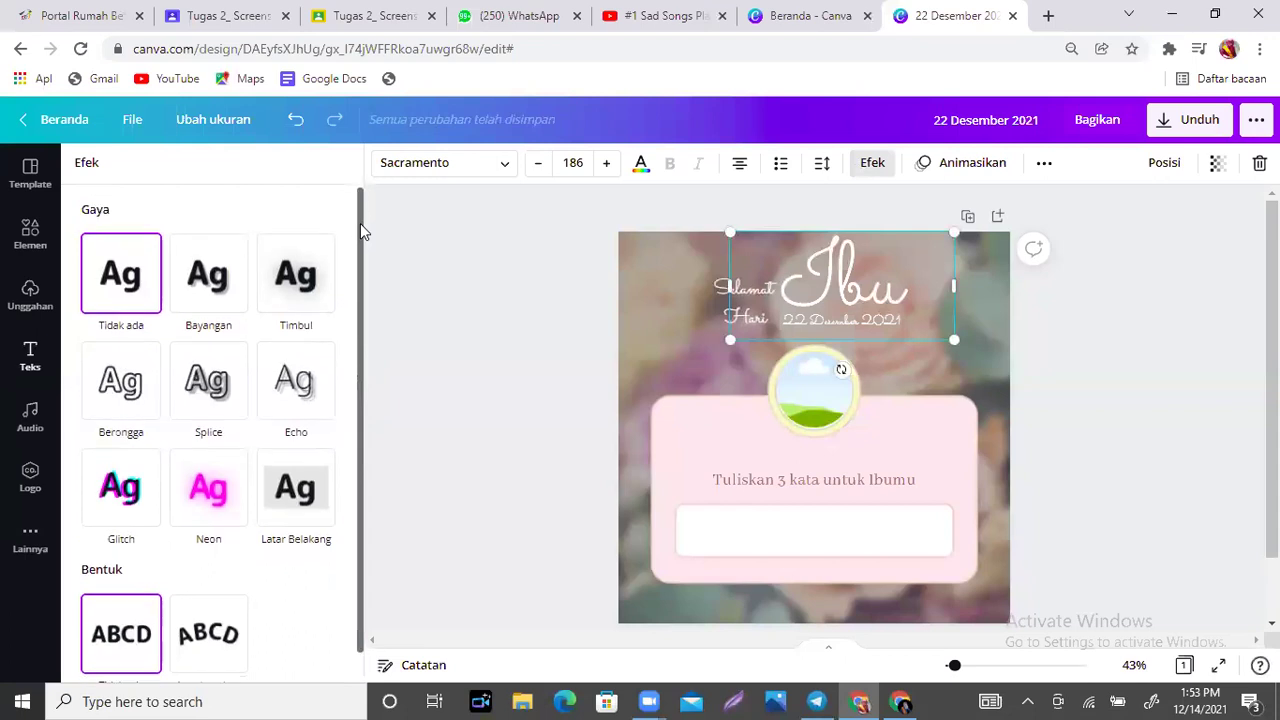
left_click(208, 277)
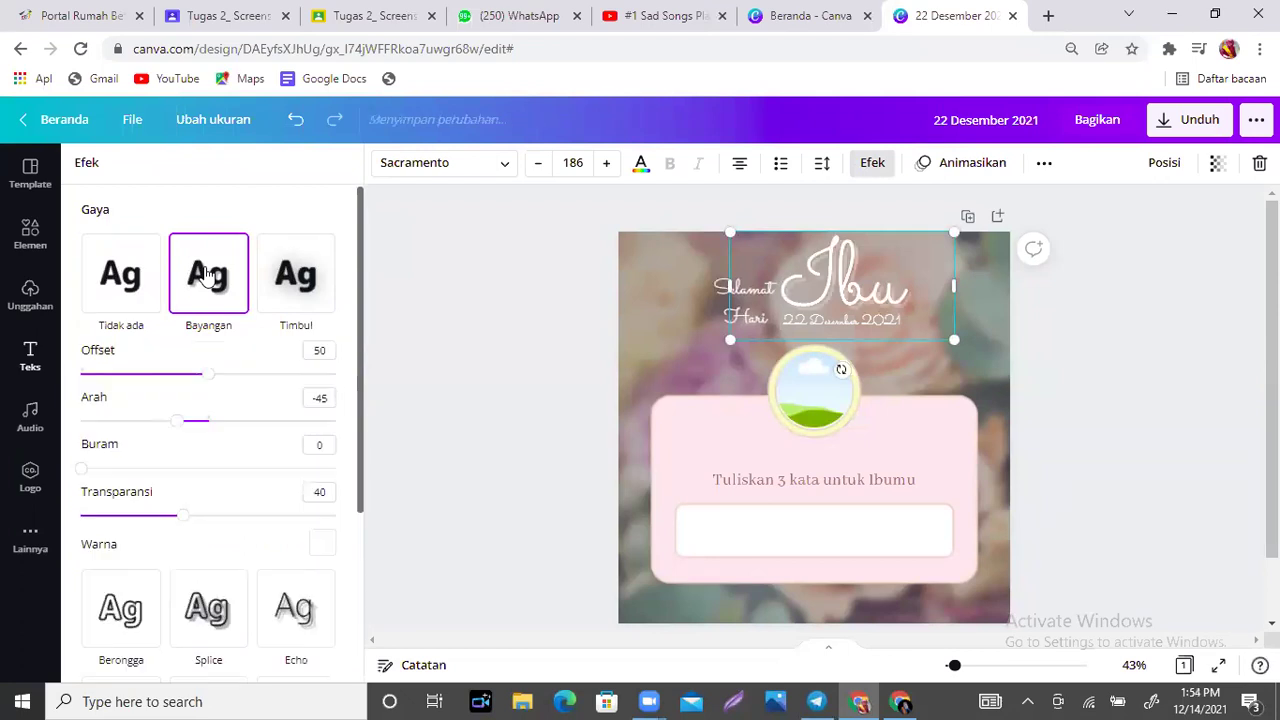
left_click(322, 542)
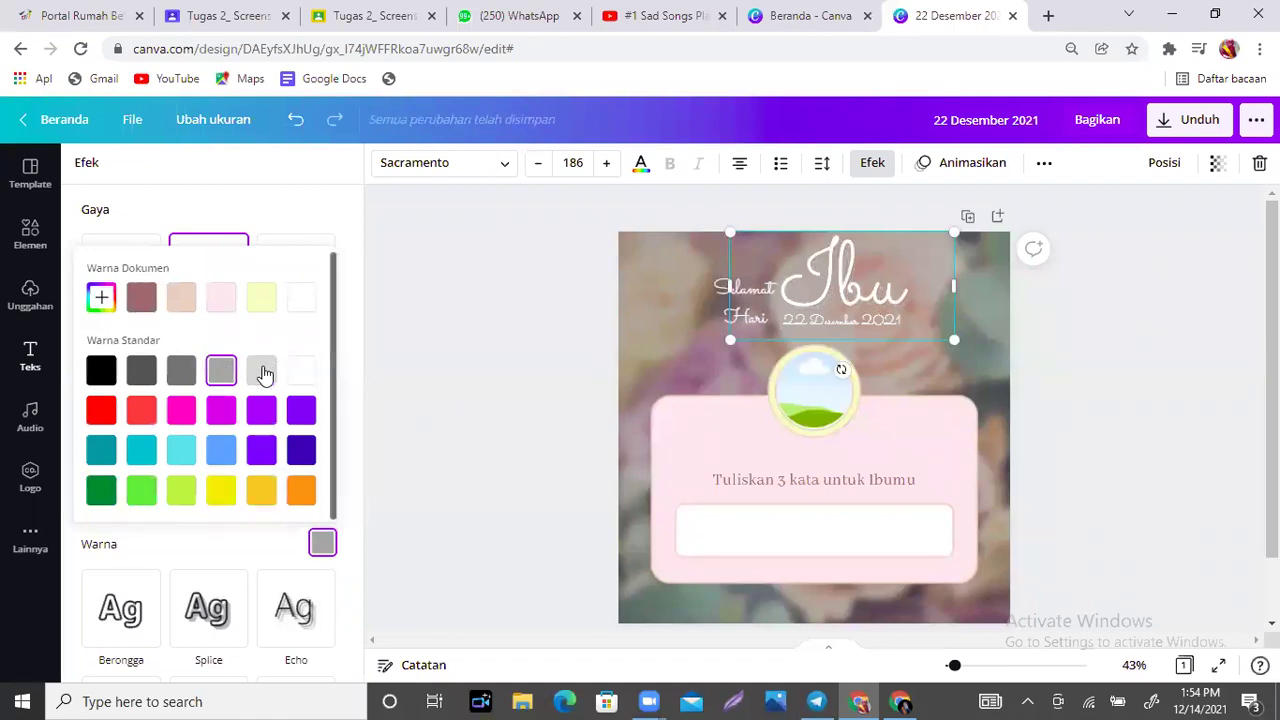
left_click(263, 373)
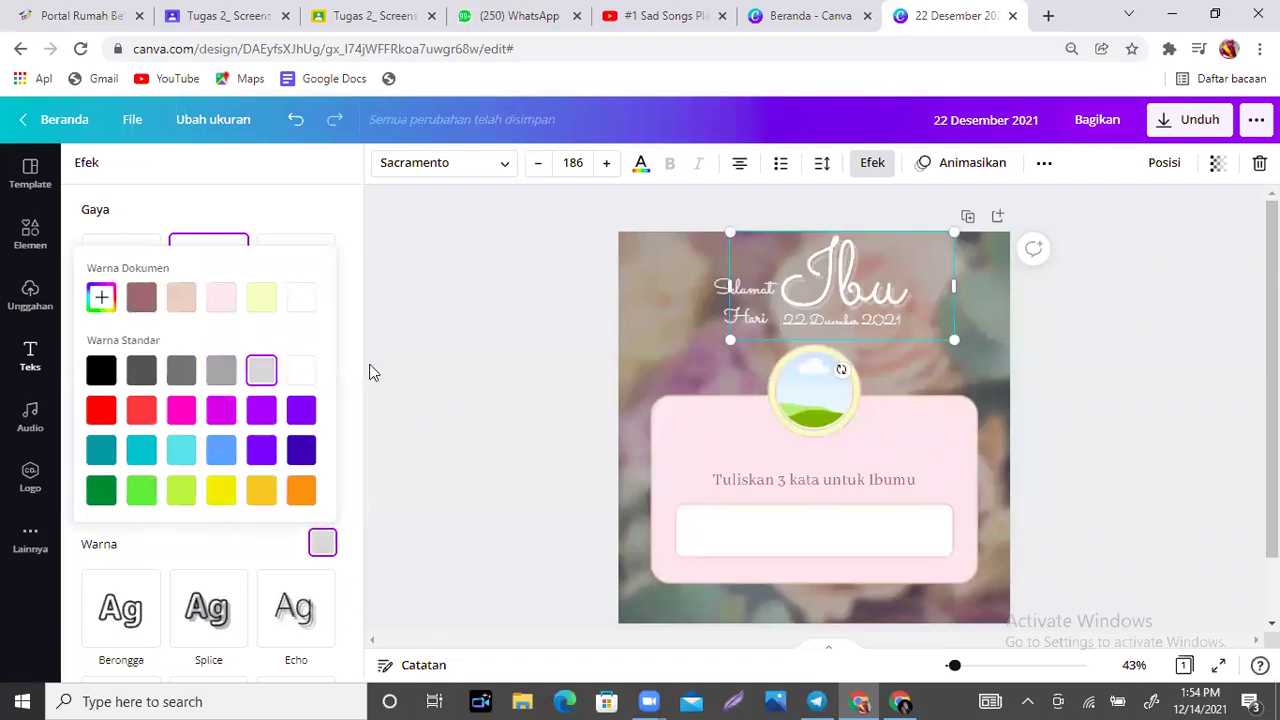
left_click(272, 199)
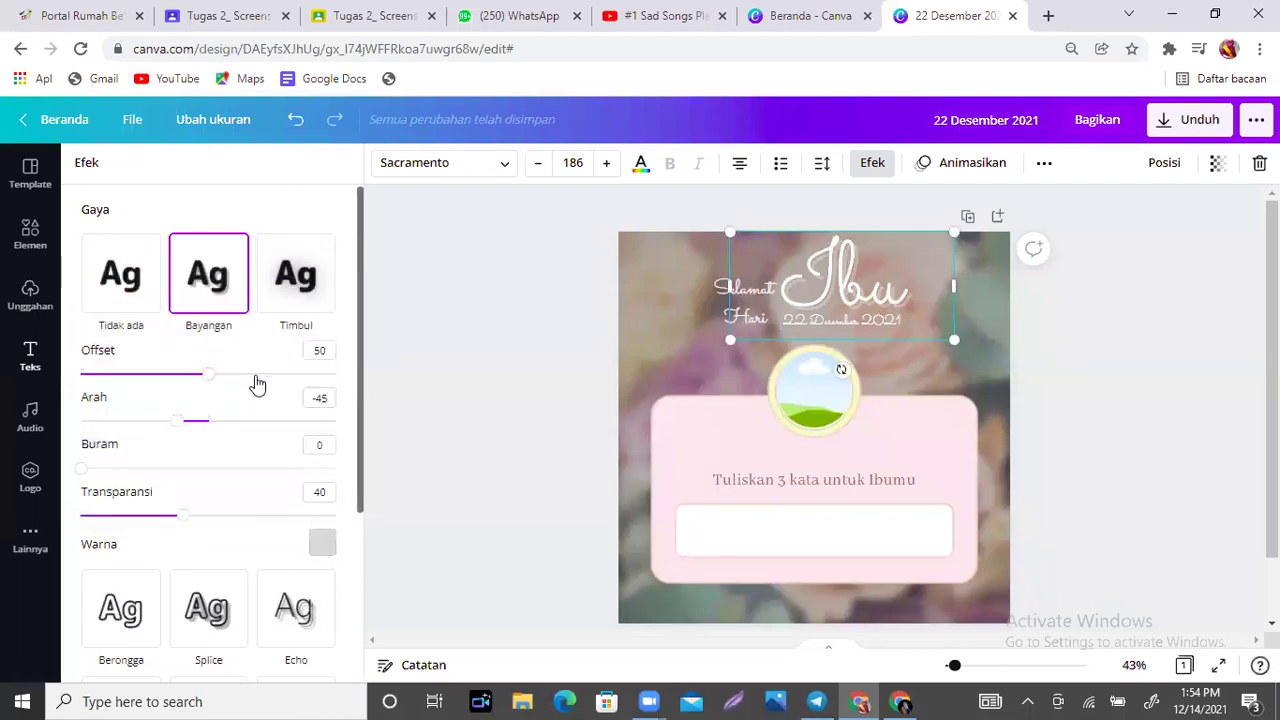
Set the "Ibu" heading's shadow offset to 46 and its transparency to 48, leaving the blur at 0.
mouse_move(208, 381)
left_mouse_down()
mouse_move(246, 378)
mouse_move(199, 377)
left_mouse_up()
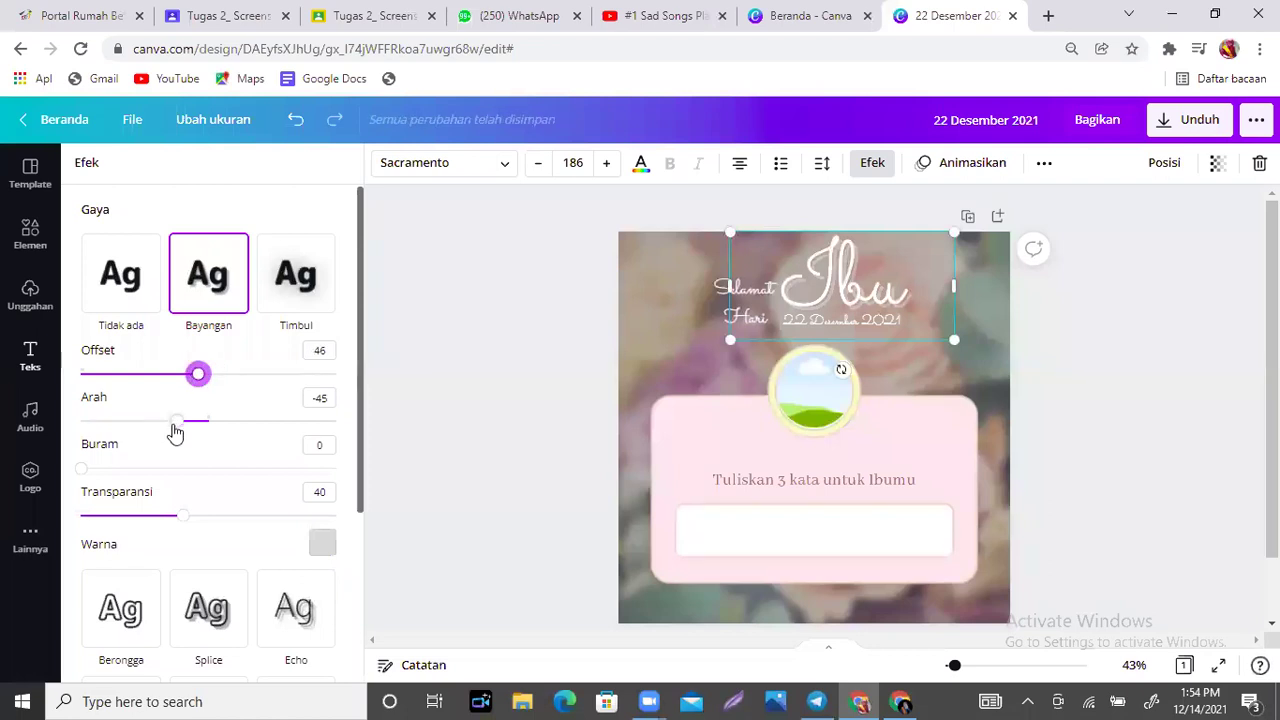
left_click_drag(86, 478, 38, 462)
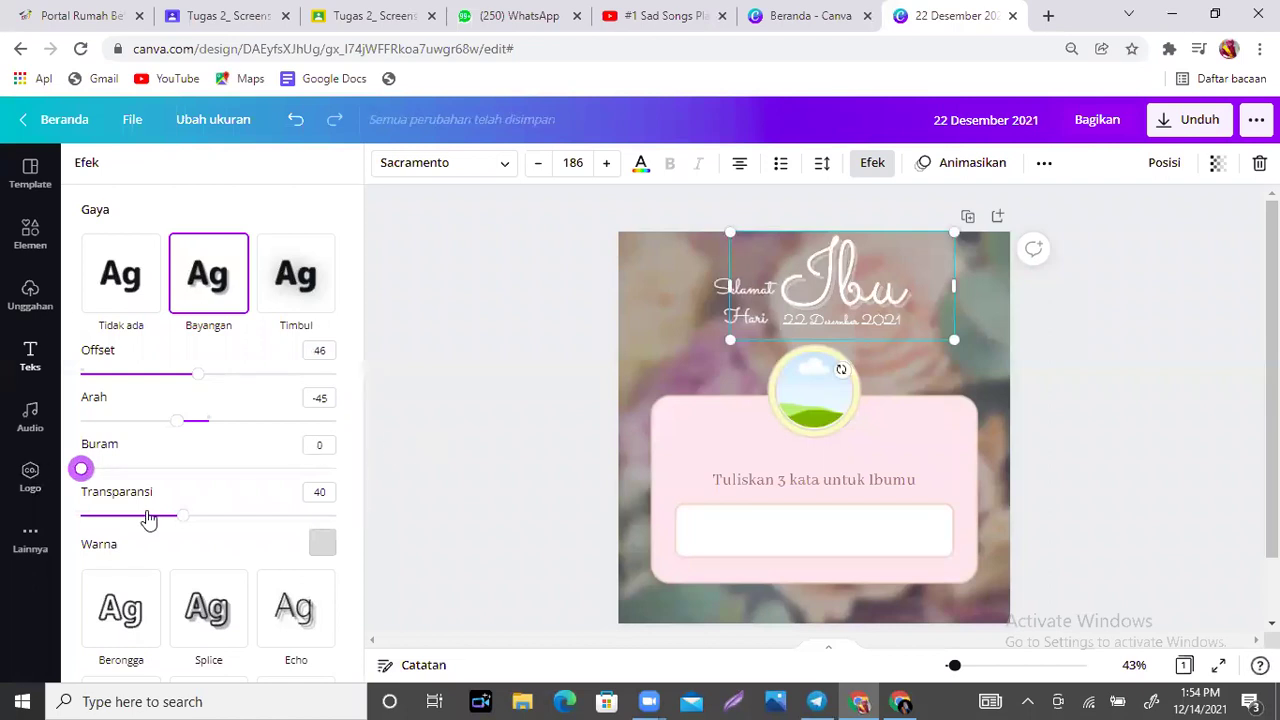
mouse_move(186, 520)
left_mouse_down()
mouse_move(283, 517)
mouse_move(145, 527)
mouse_move(206, 520)
left_mouse_up()
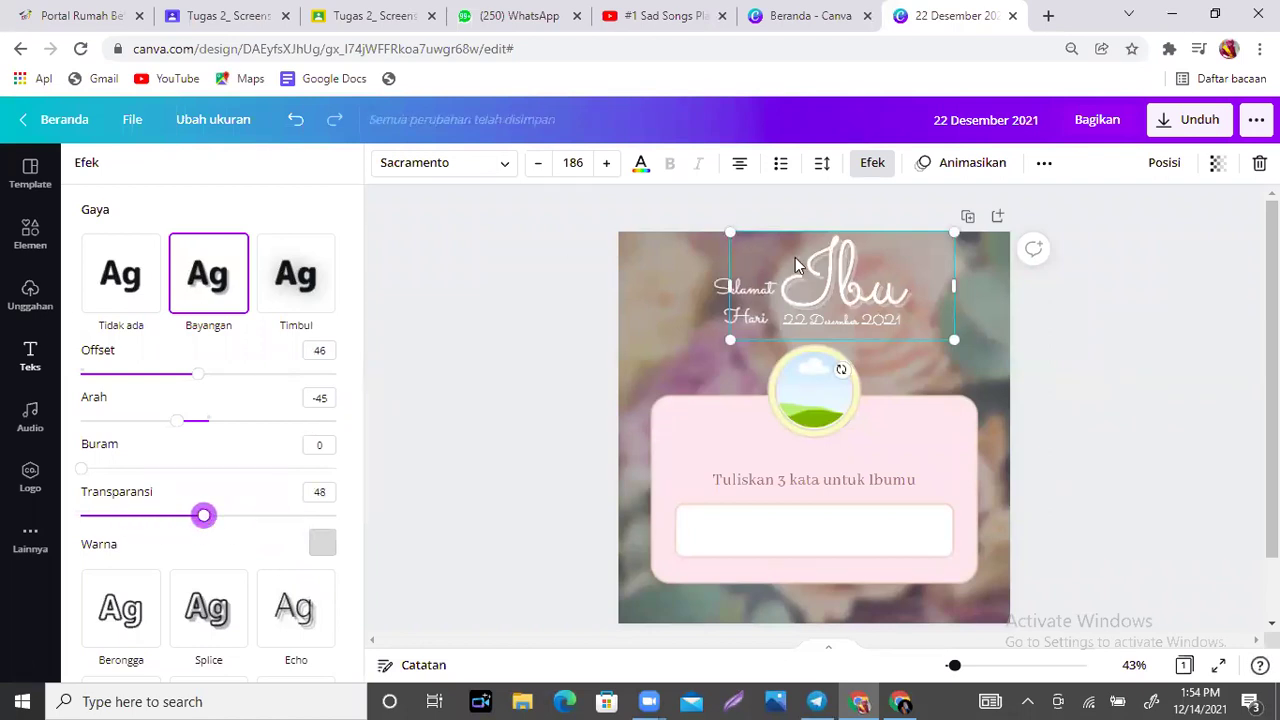
Apply a light grey Bayangan shadow to the "Selamat Hari" text, with offset 84 and transparency 49.
left_click(742, 313)
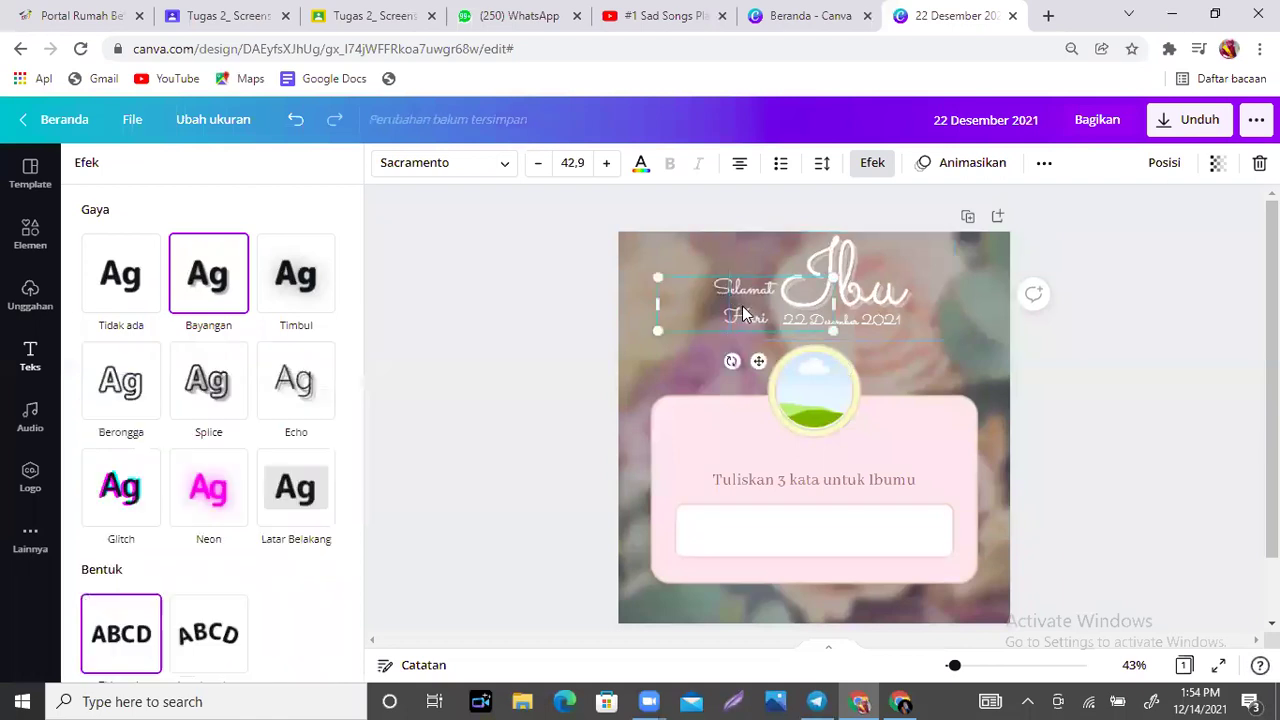
left_click(224, 277)
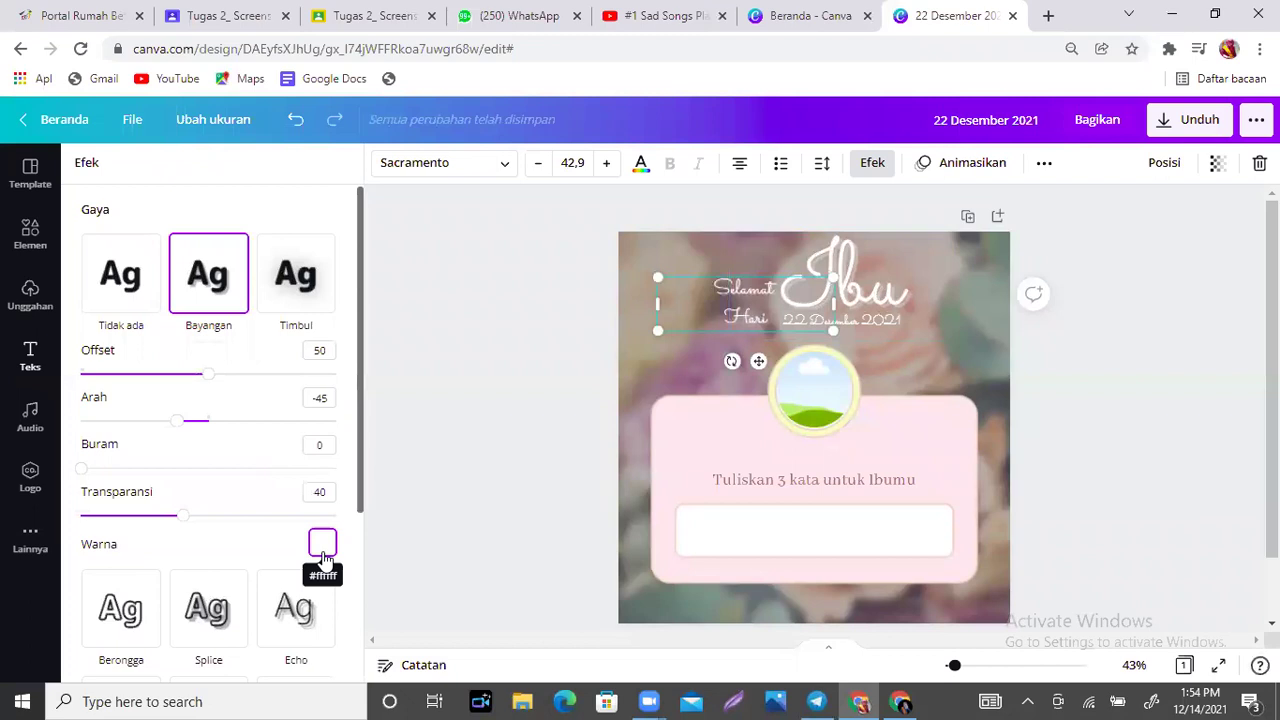
left_click(322, 545)
left_click(261, 377)
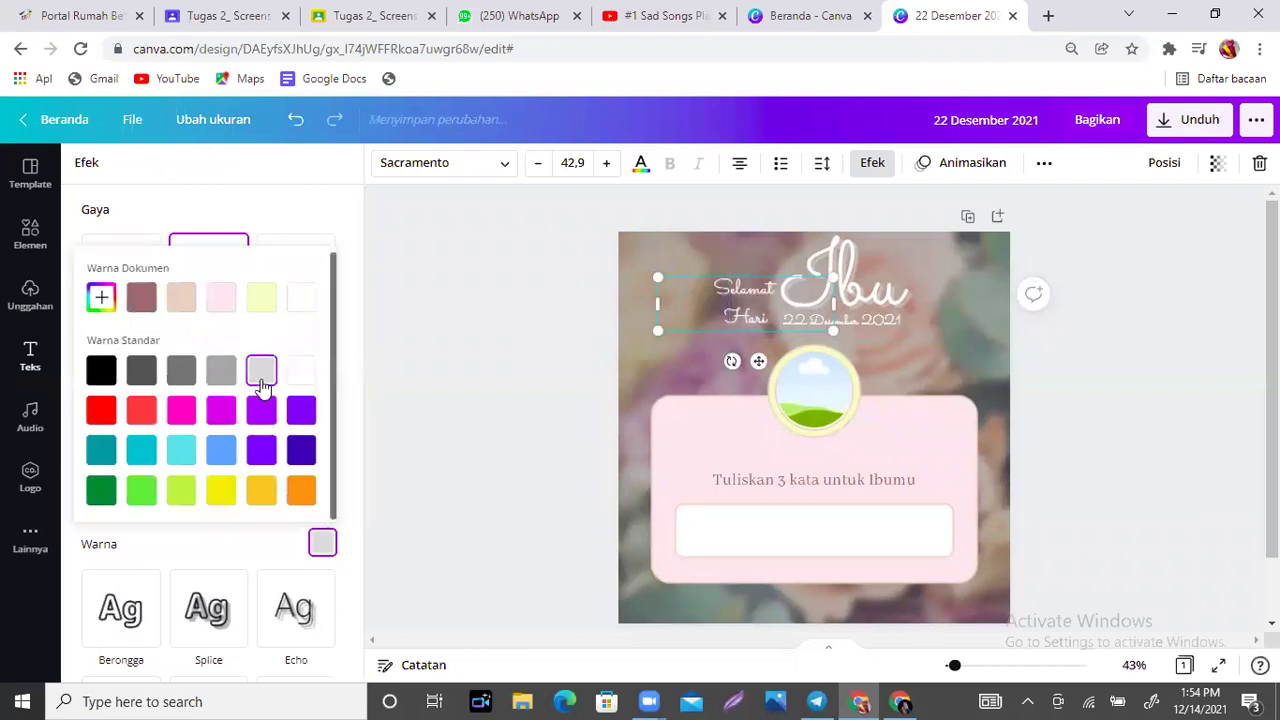
left_click(265, 201)
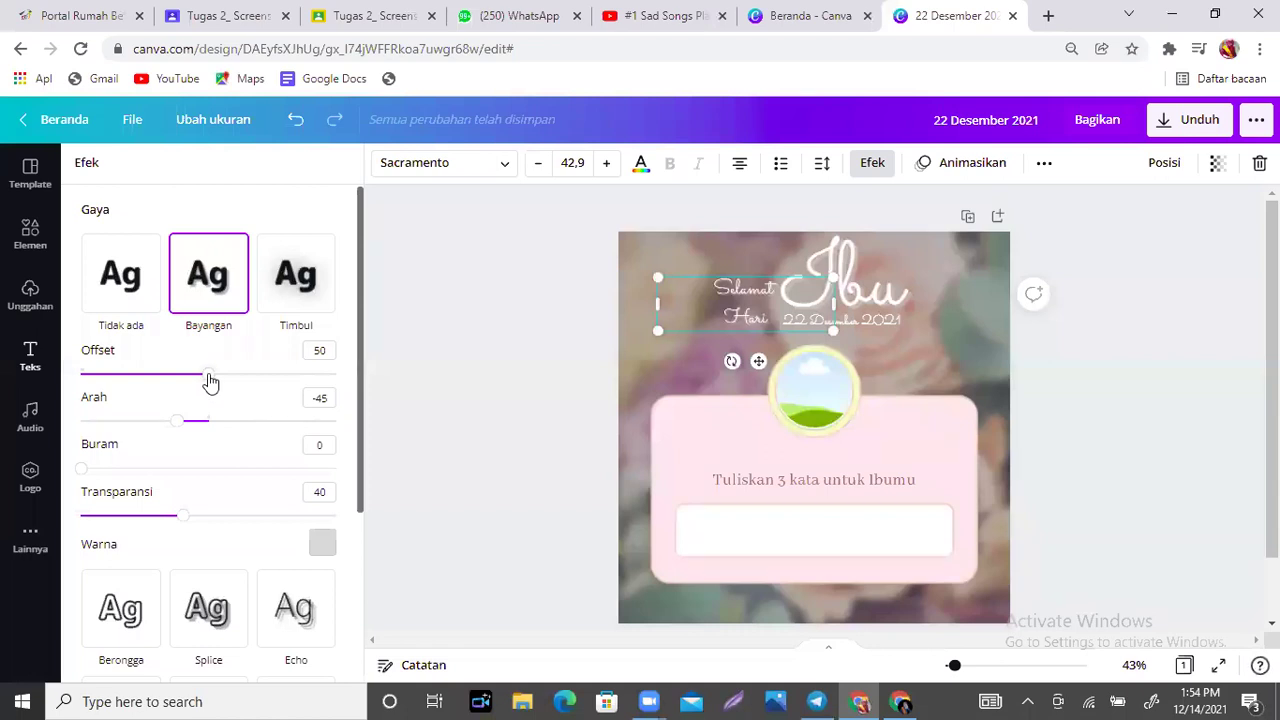
left_click_drag(210, 381, 295, 375)
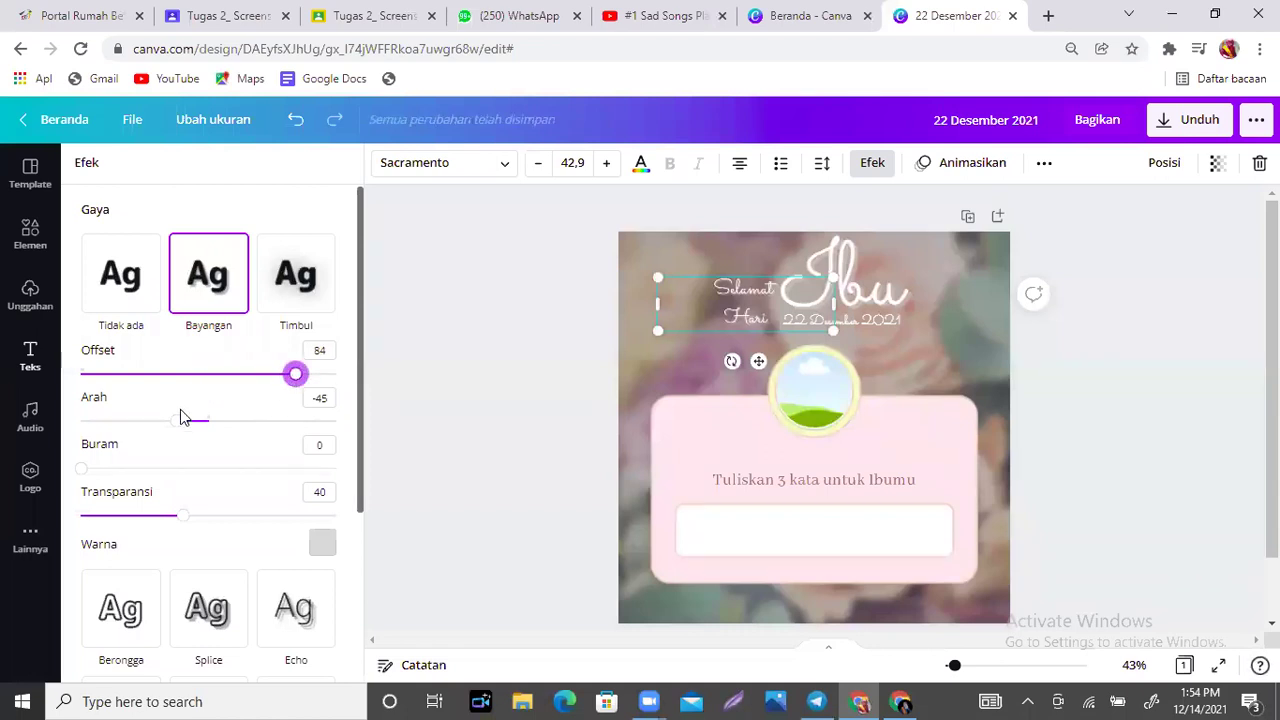
mouse_move(186, 522)
left_mouse_down()
mouse_move(117, 514)
mouse_move(223, 514)
mouse_move(207, 516)
left_mouse_up()
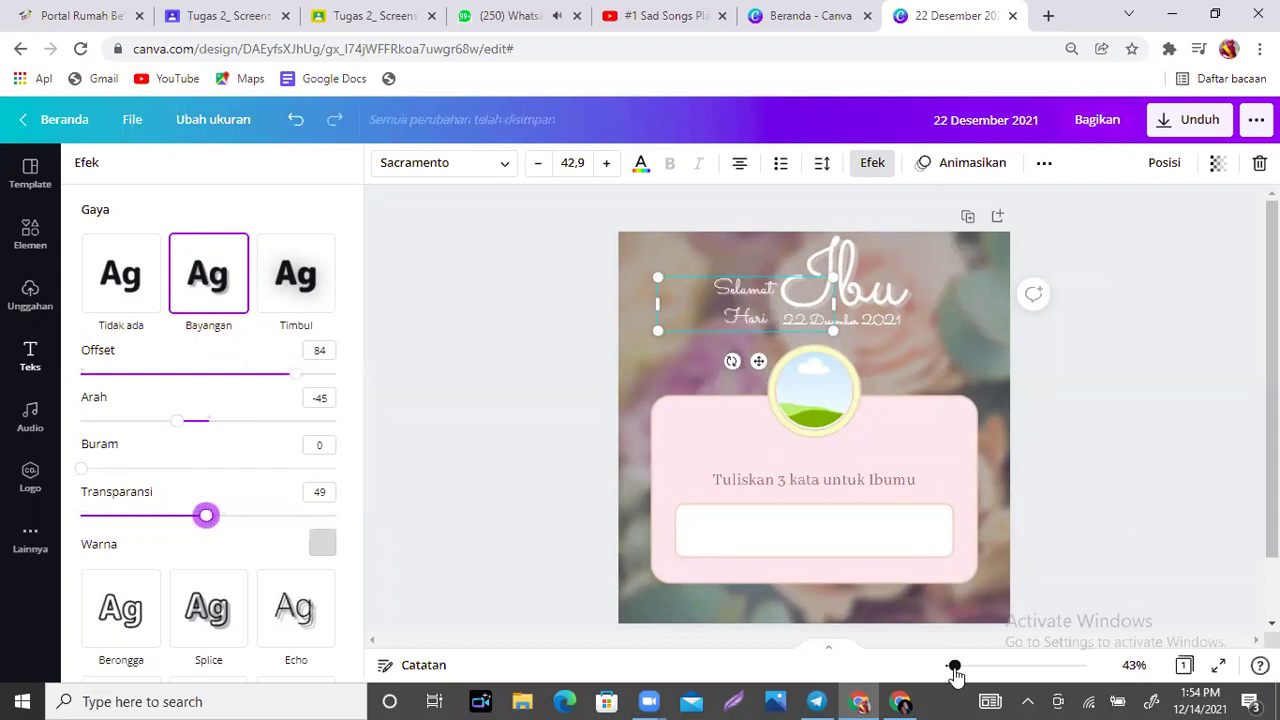
Apply the Bayangan shadow effect to the "22 Desember 2021" date text.
left_click_drag(956, 675, 963, 674)
scroll(814, 408, "up", 3)
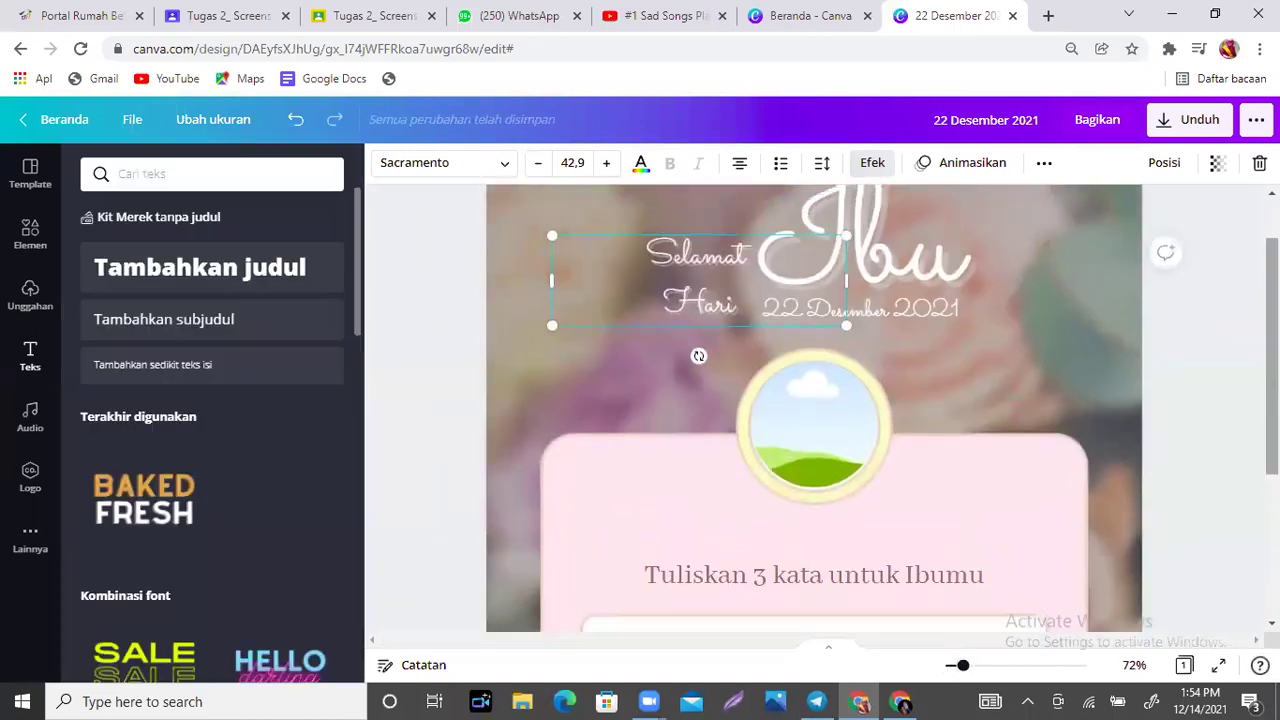
left_click(905, 310)
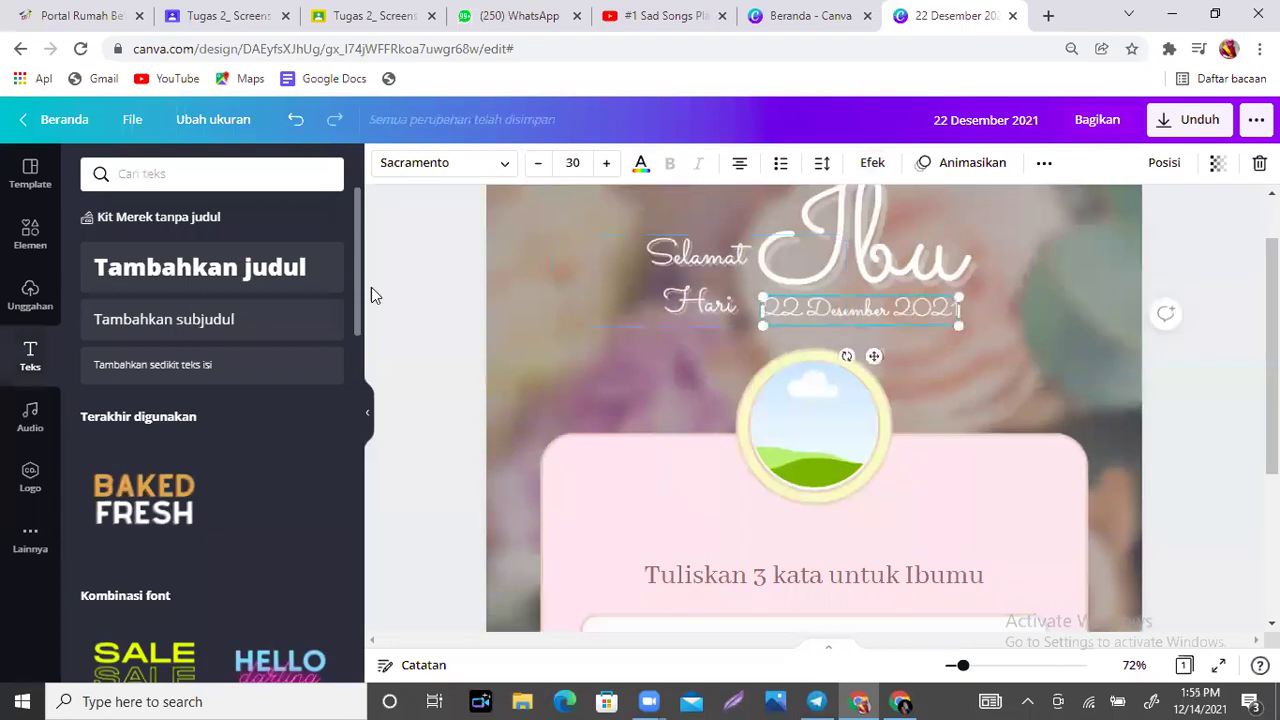
left_click(872, 162)
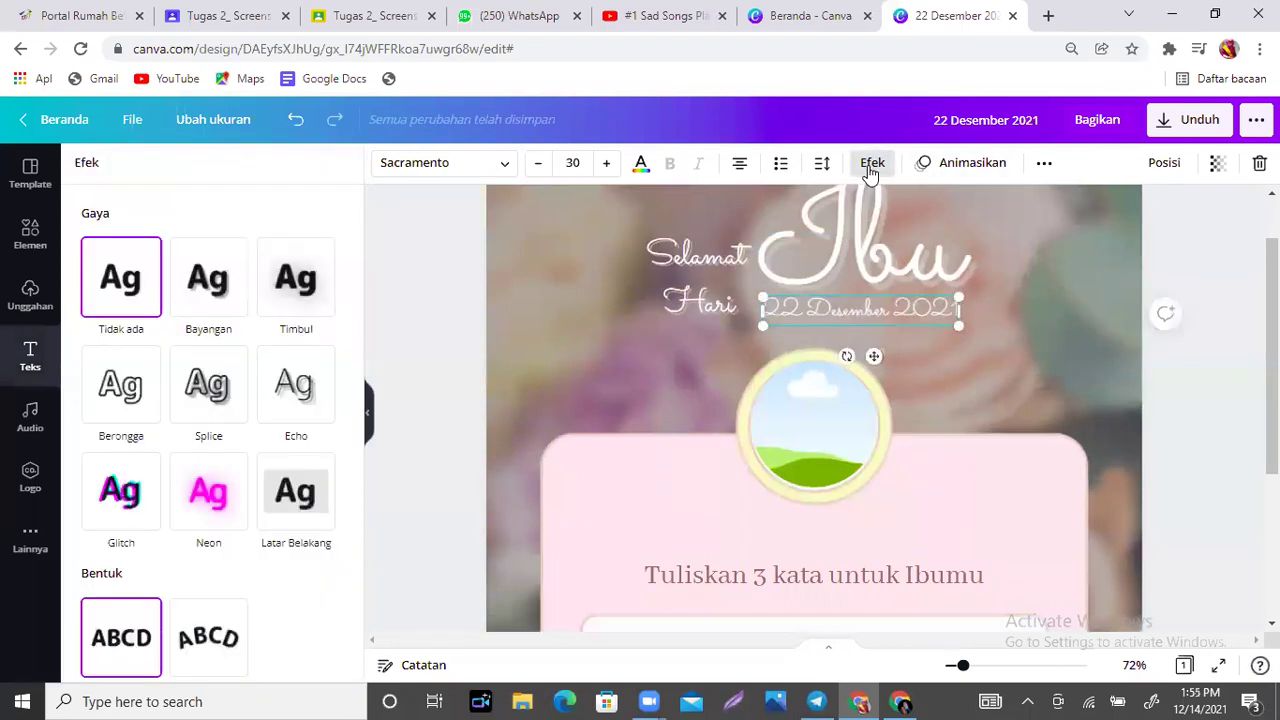
left_click(209, 286)
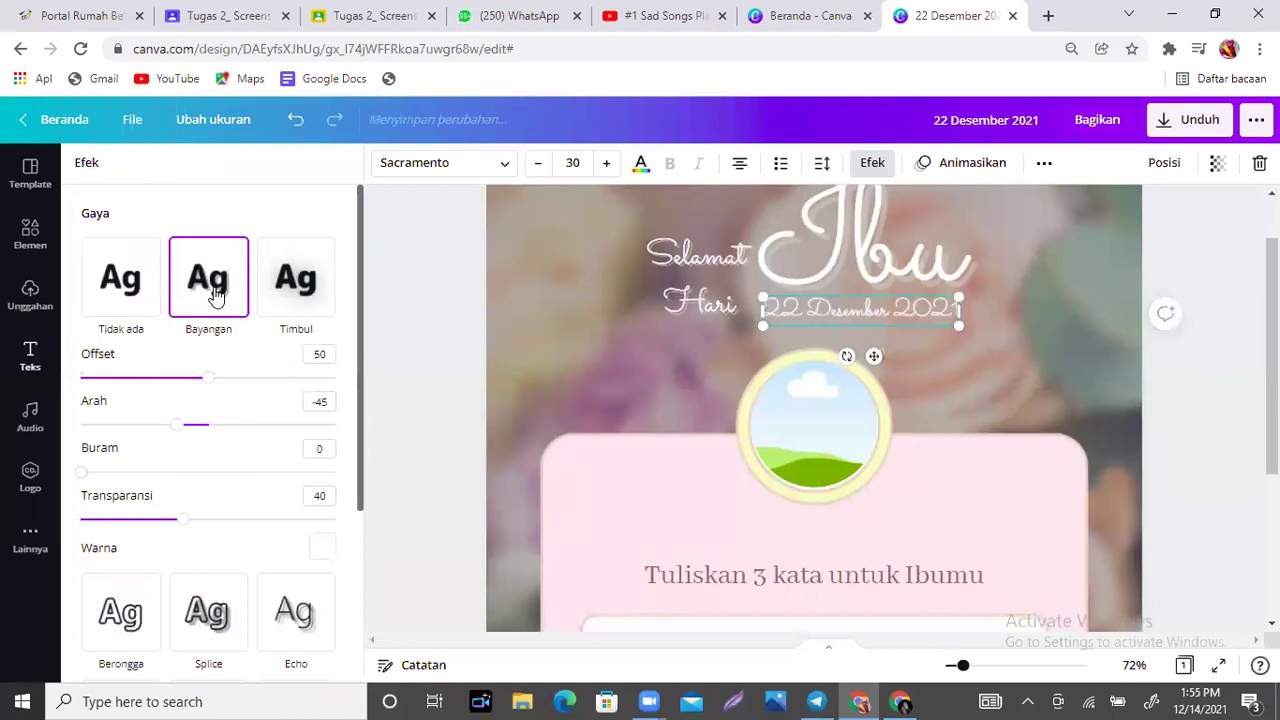
Colour the "22 Desember 2021" date text's shadow red.
left_click(322, 548)
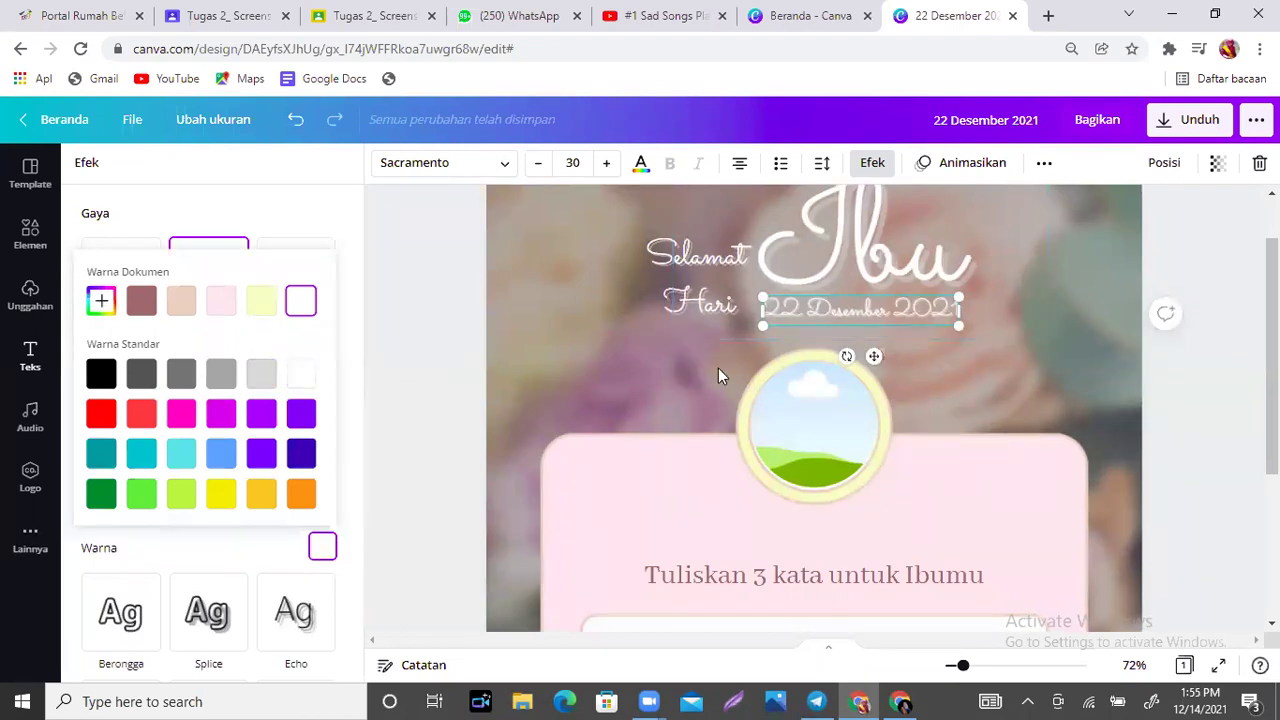
left_click(263, 372)
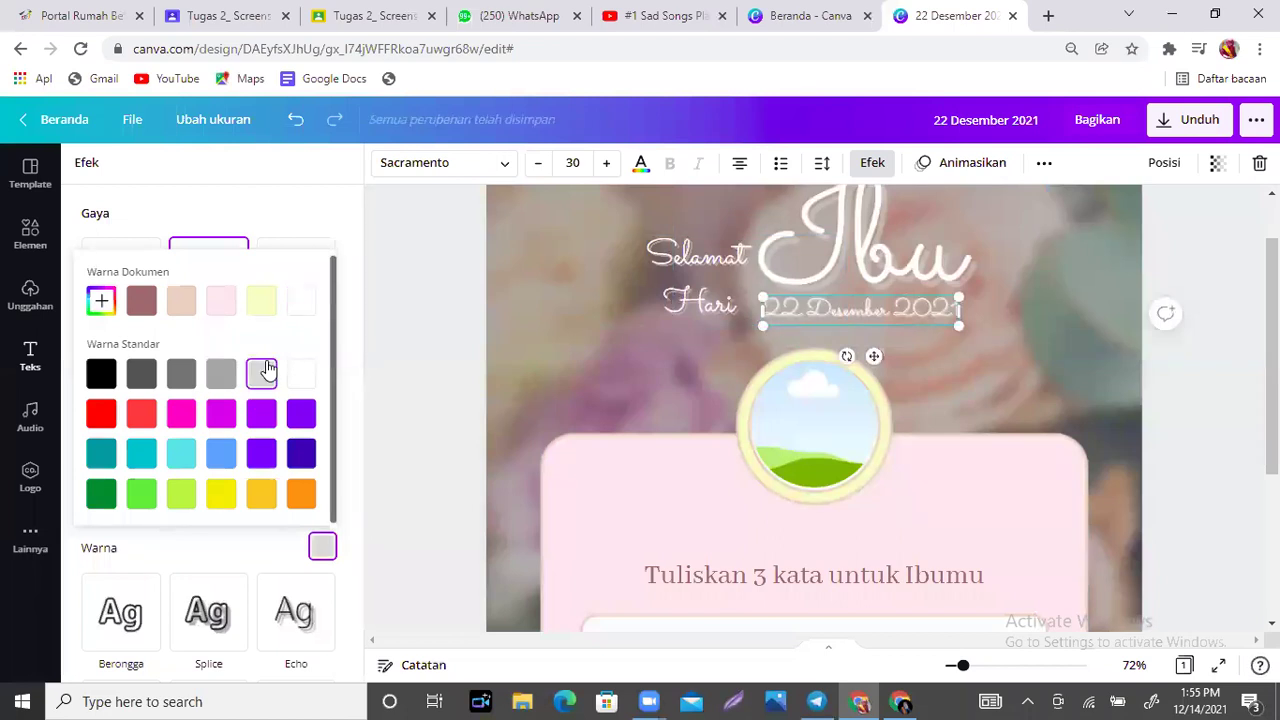
left_click(217, 381)
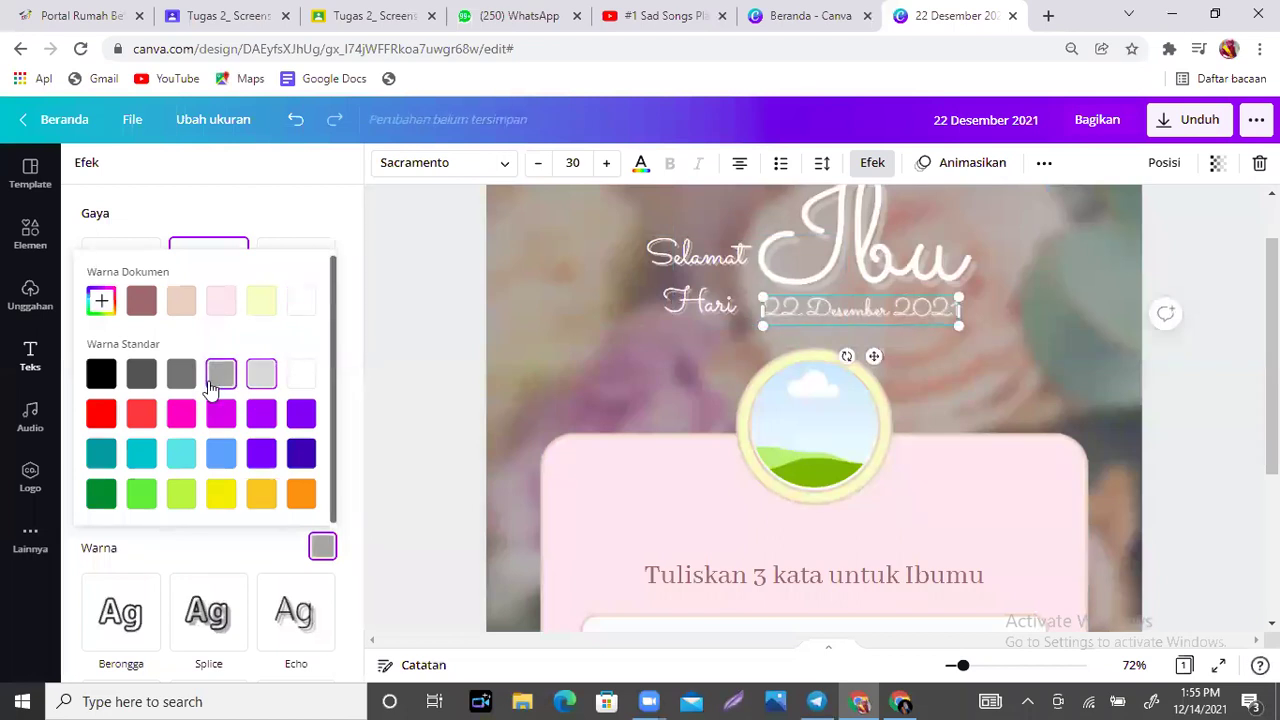
left_click(100, 418)
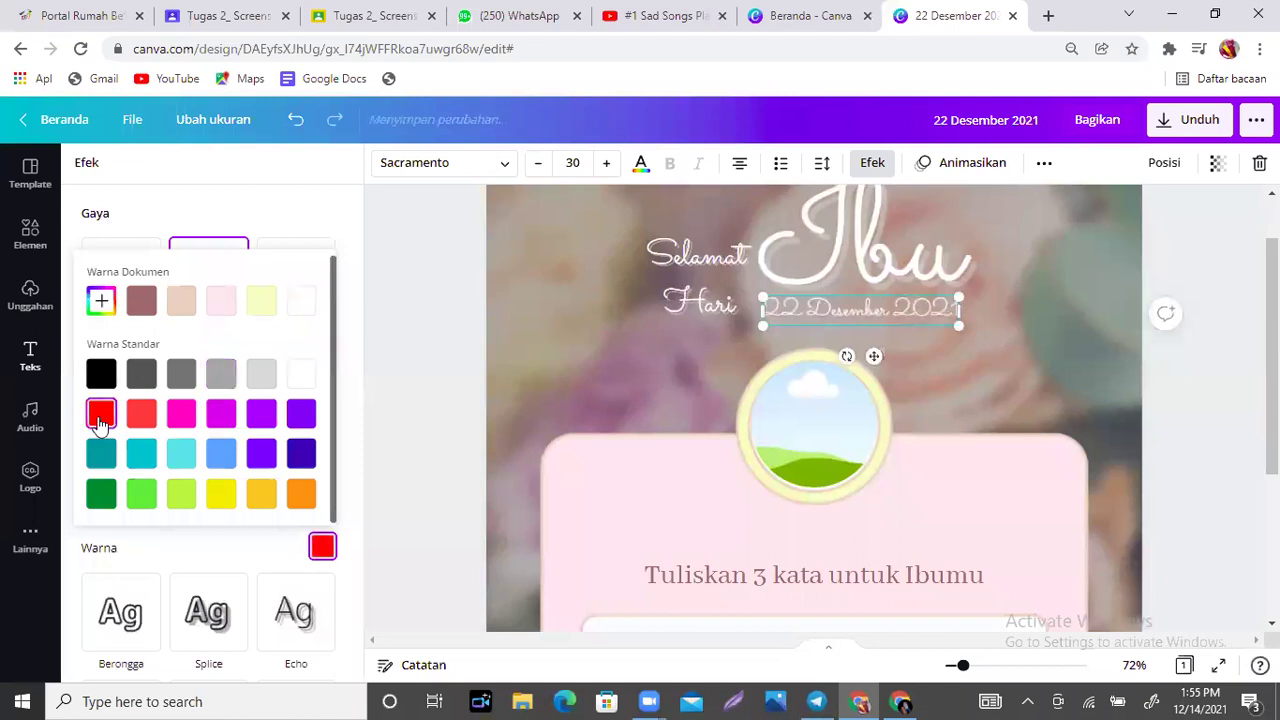
Change the "Selamat Hari" text's shadow colour to light red, the second red among the standard colours.
left_click(703, 304)
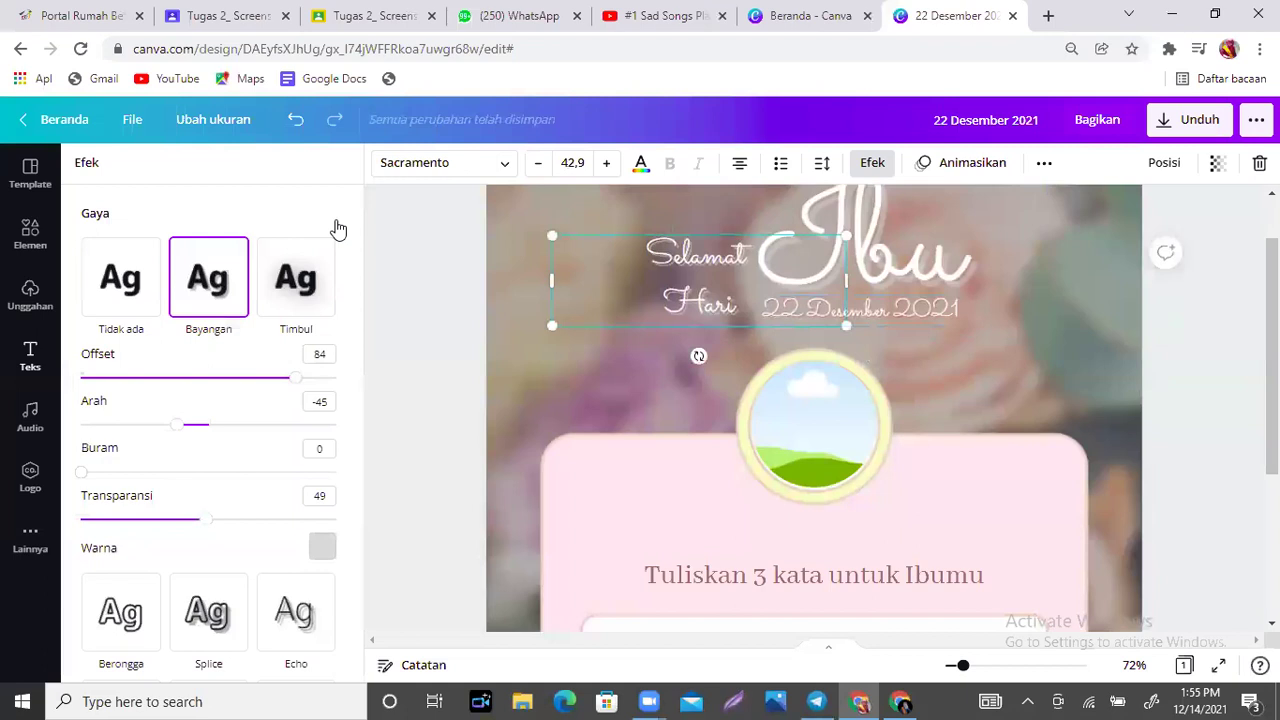
left_click(872, 163)
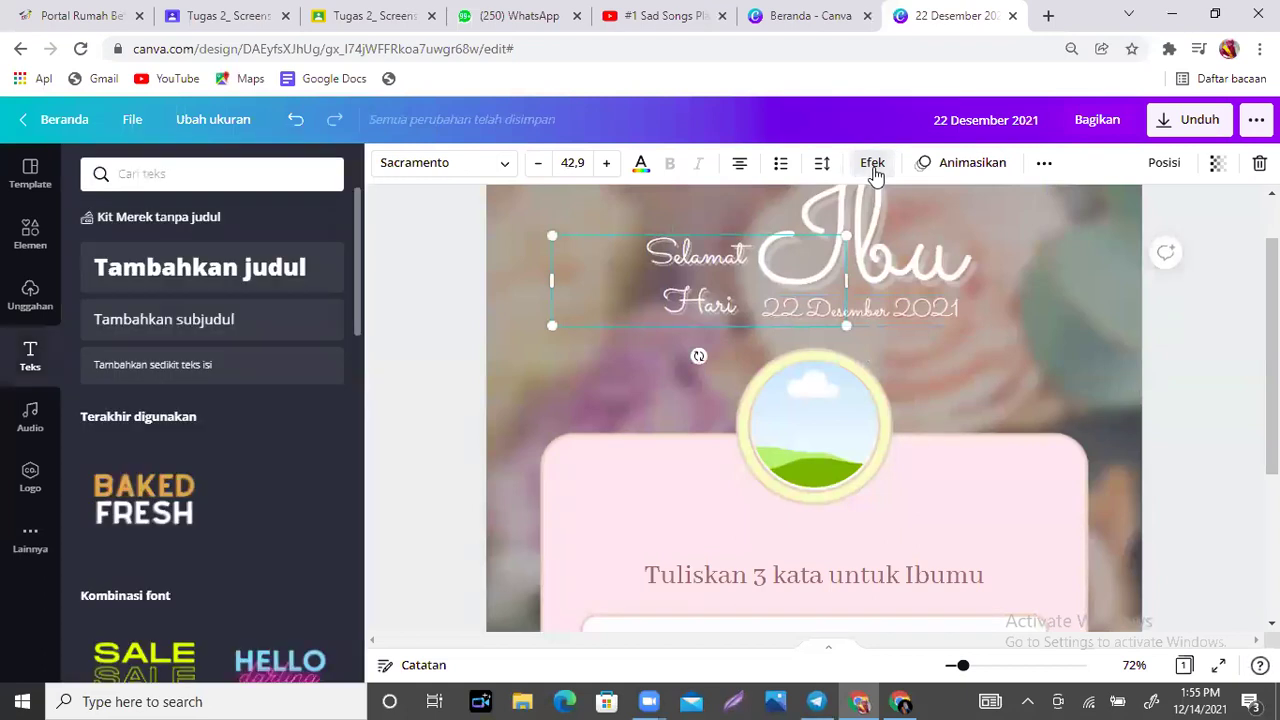
left_click(872, 163)
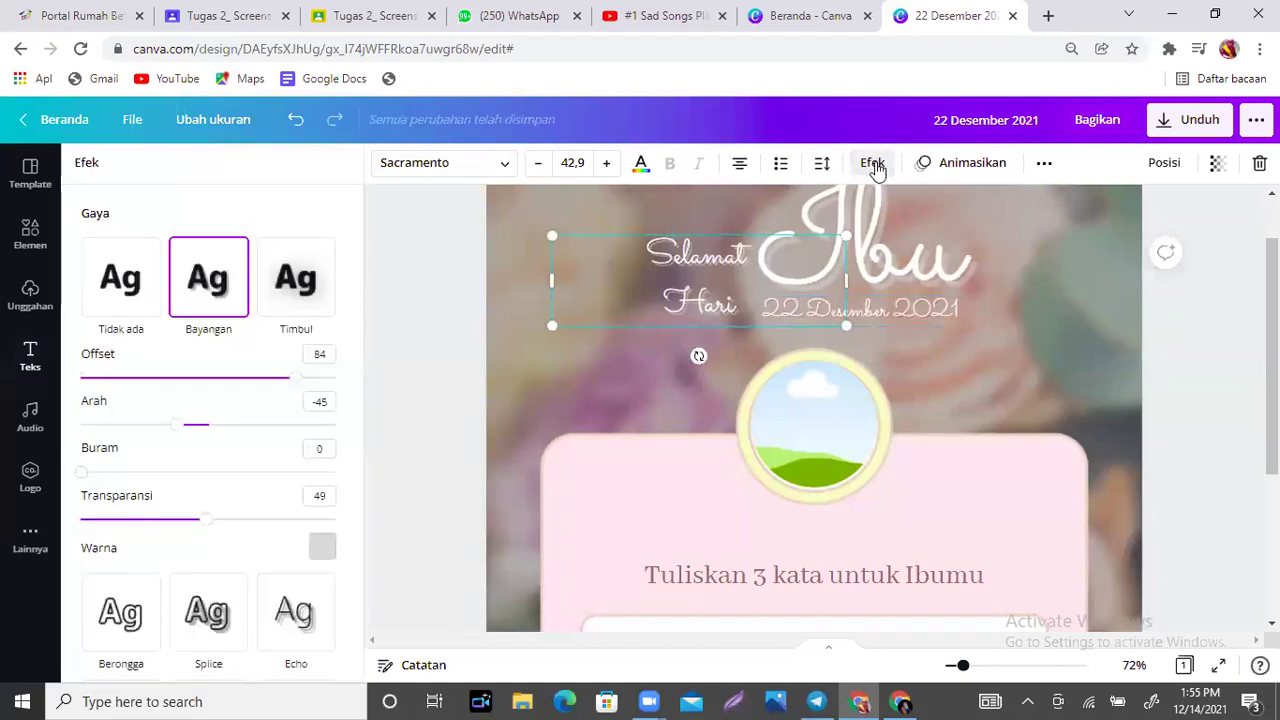
left_click(322, 546)
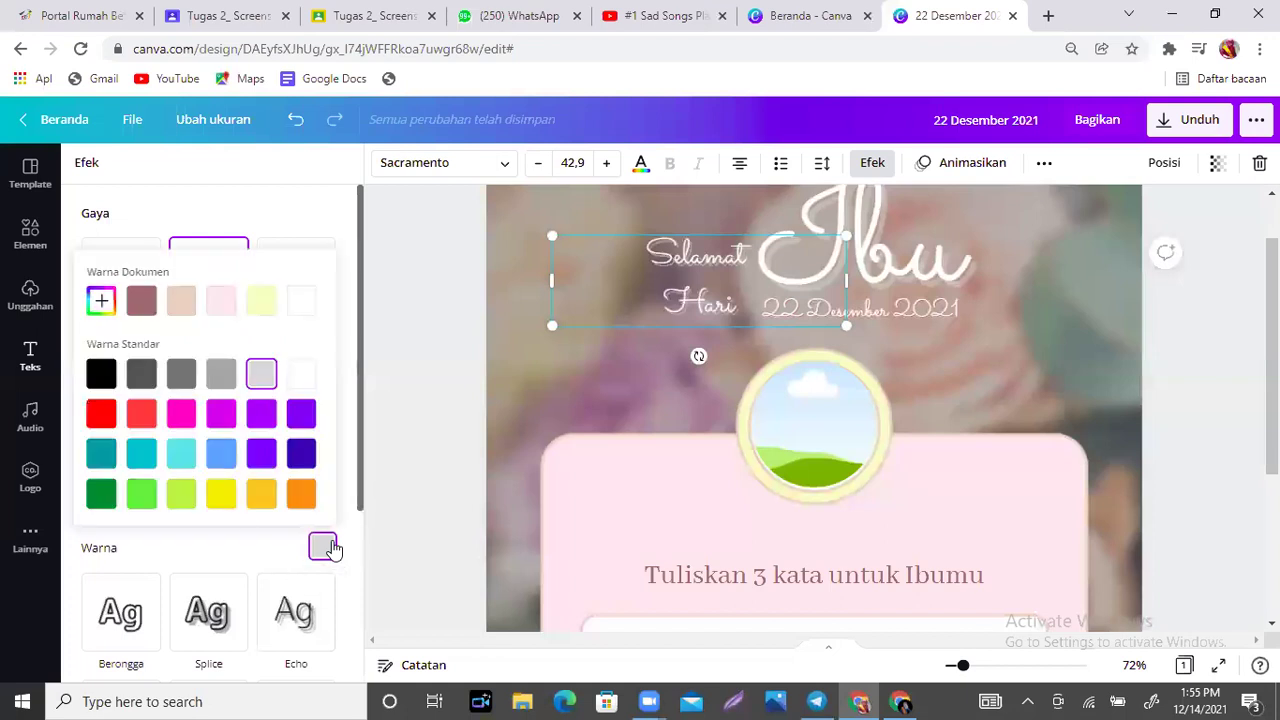
left_click(101, 414)
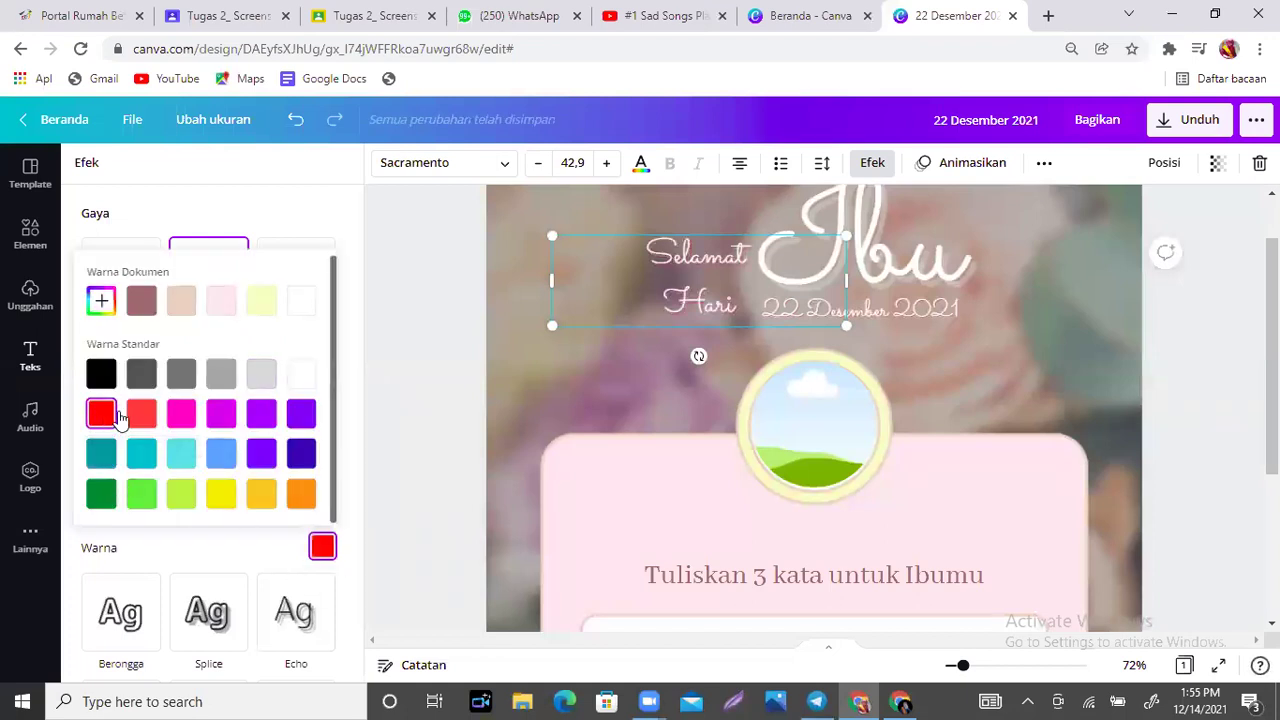
left_click(141, 414)
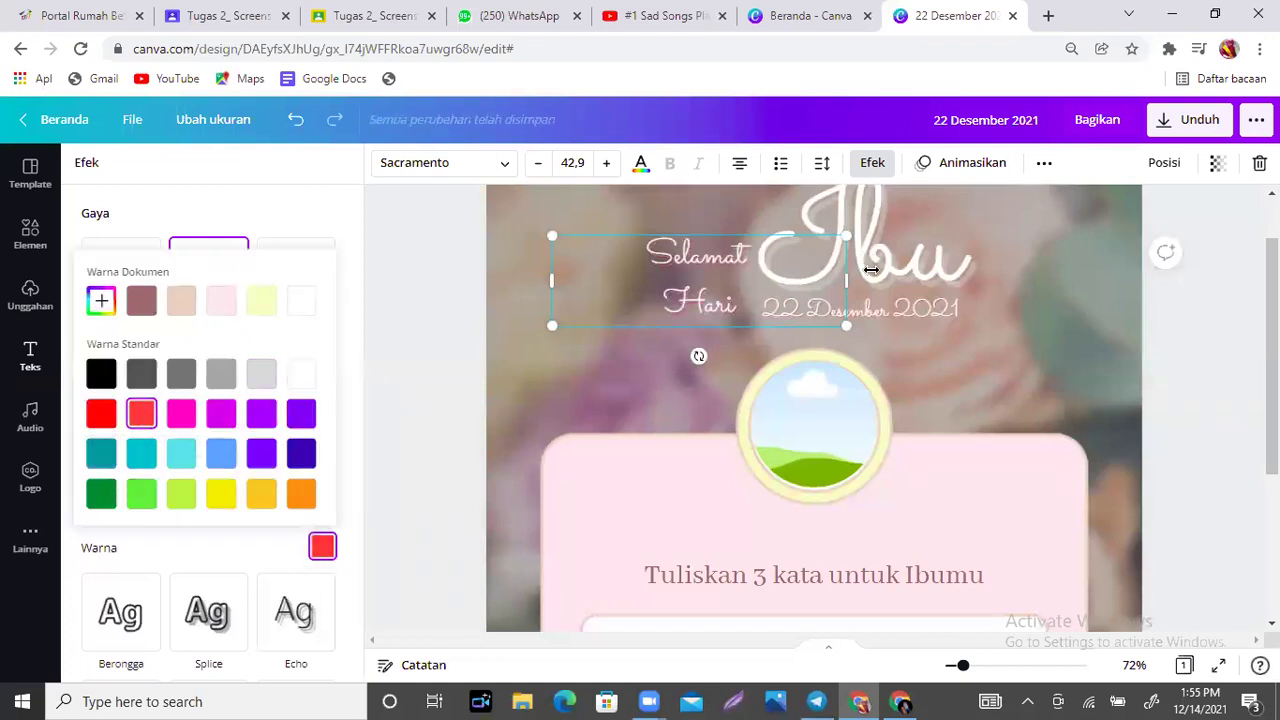
Set the shadow offset of the "22 Desember 2021" date text to 55.
left_click(879, 313)
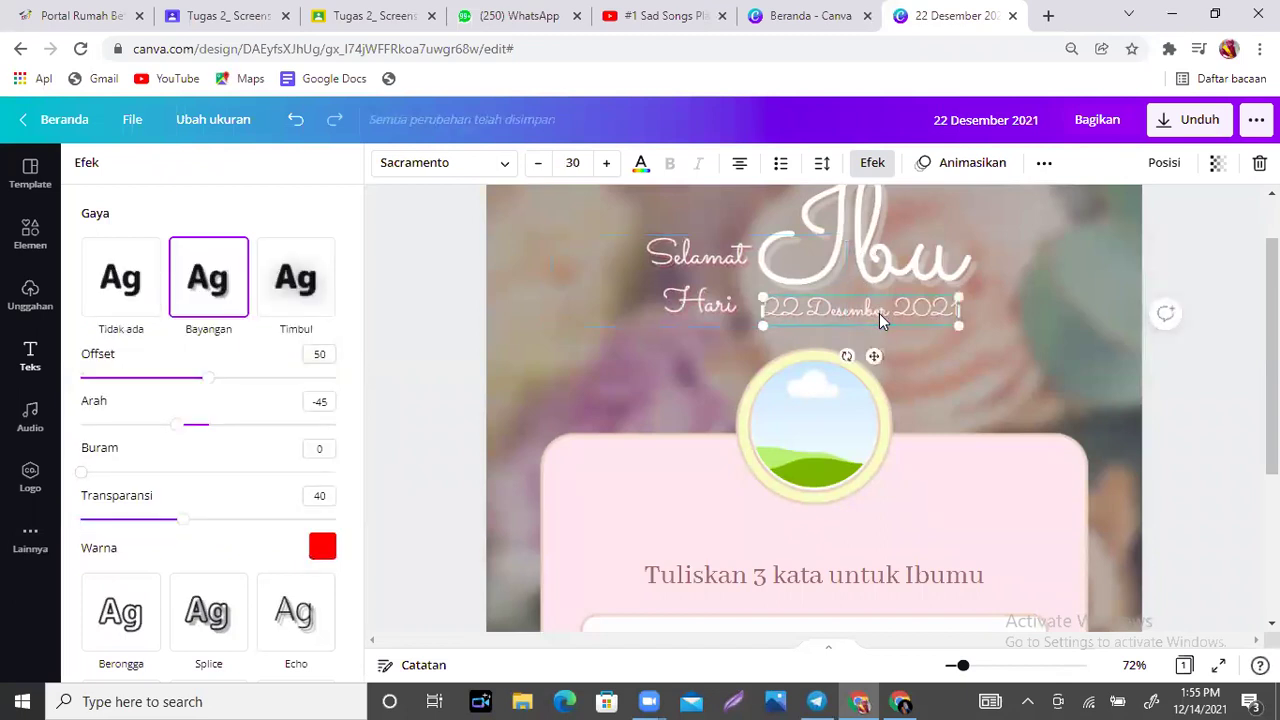
mouse_move(212, 387)
left_mouse_down()
mouse_move(243, 385)
mouse_move(221, 379)
left_mouse_up()
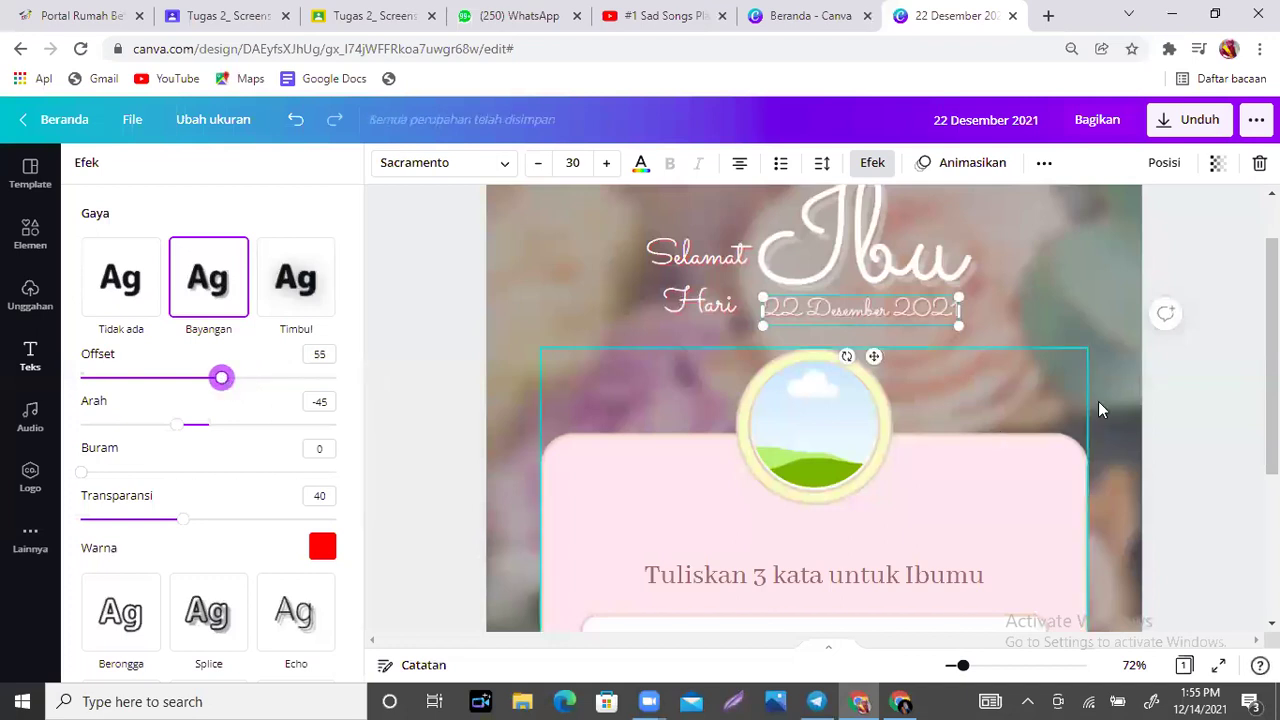
left_click(1224, 439)
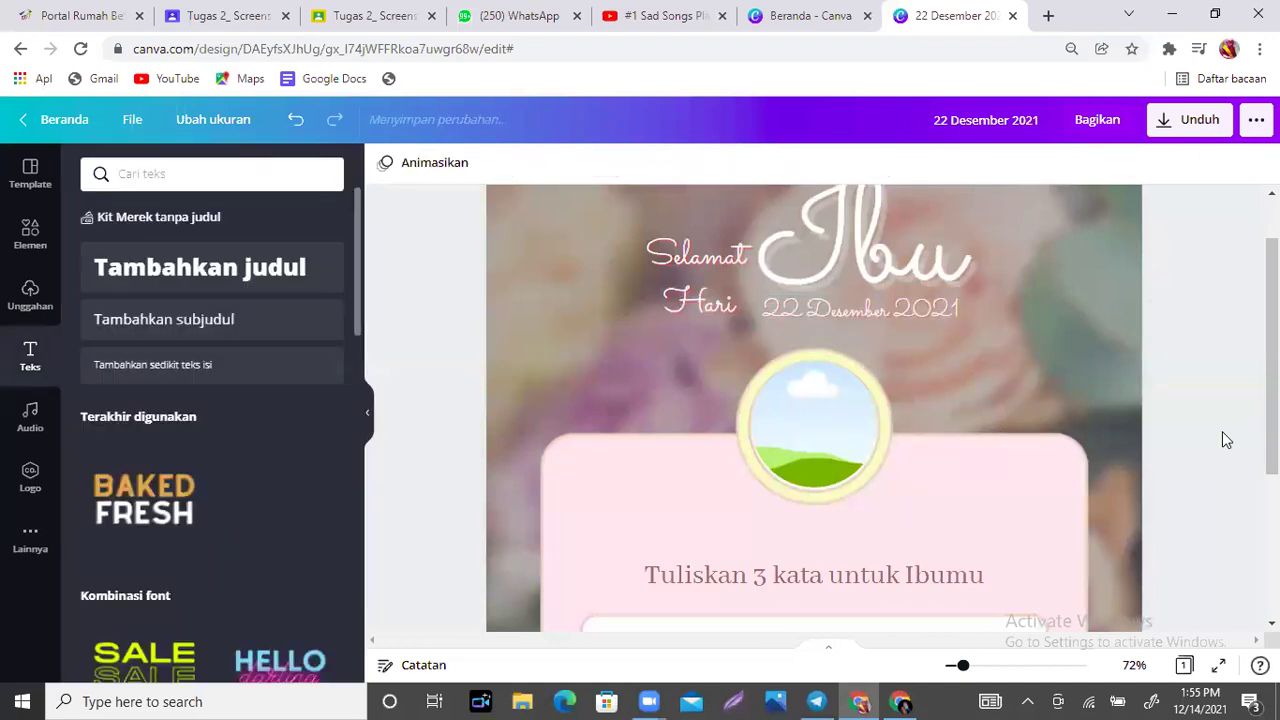
Try the Timbul effect on the "Ibu" heading, then undo it.
left_click(890, 287)
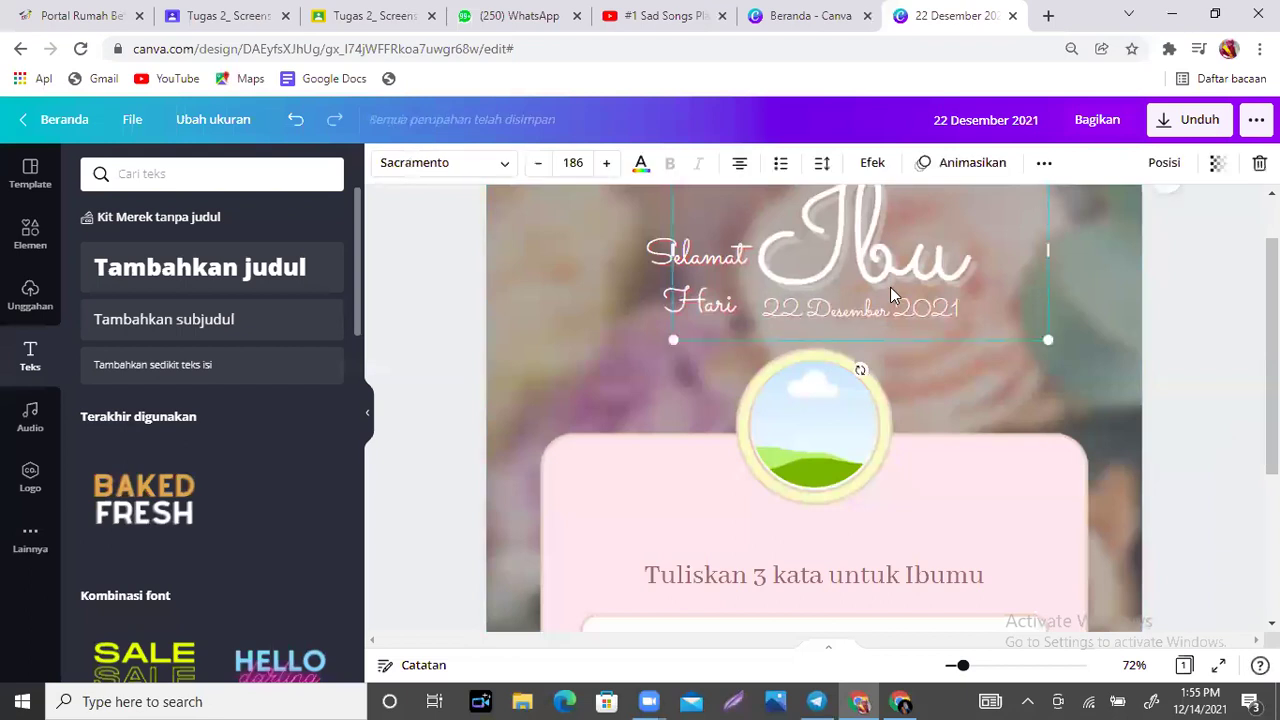
left_click(870, 165)
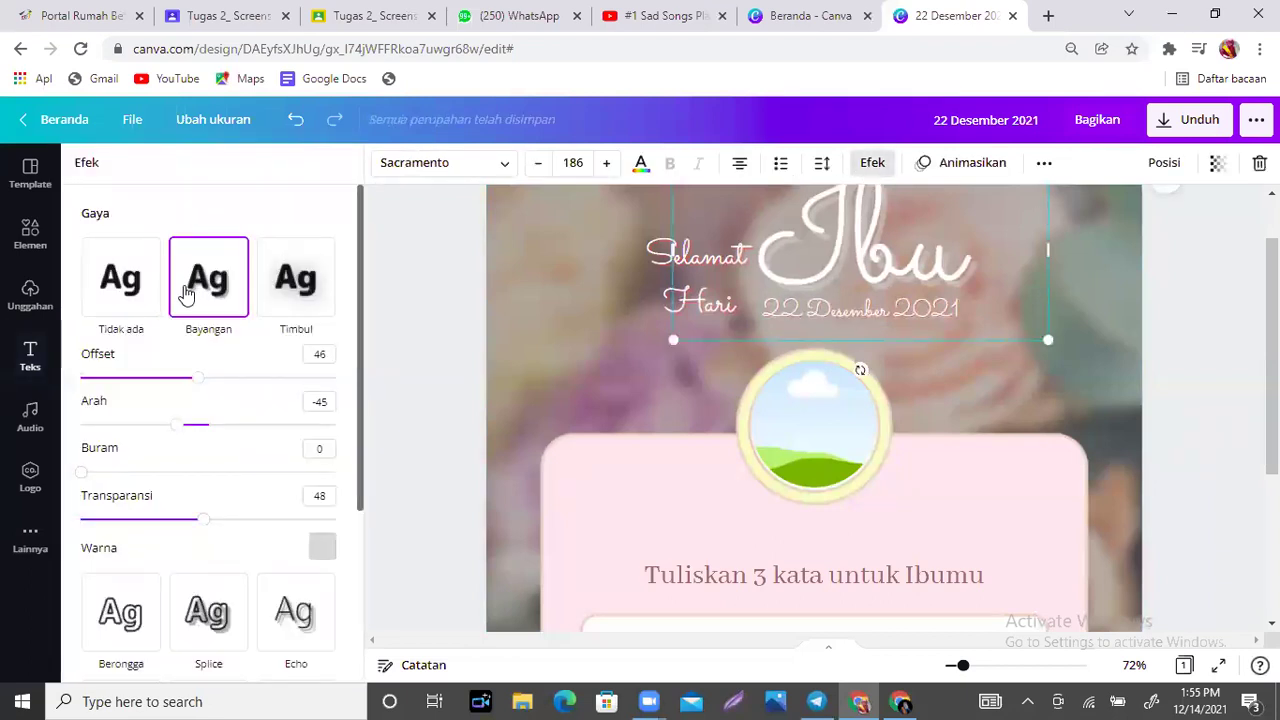
left_click(300, 288)
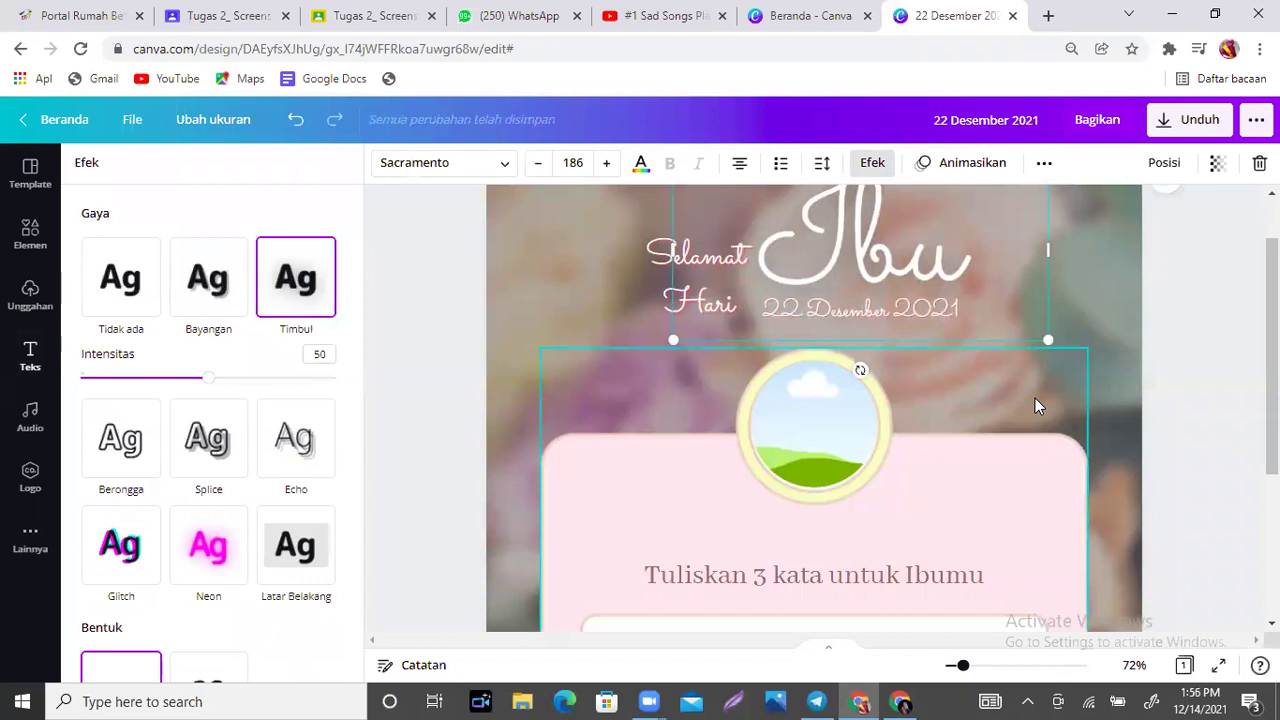
key("ctrl+z")
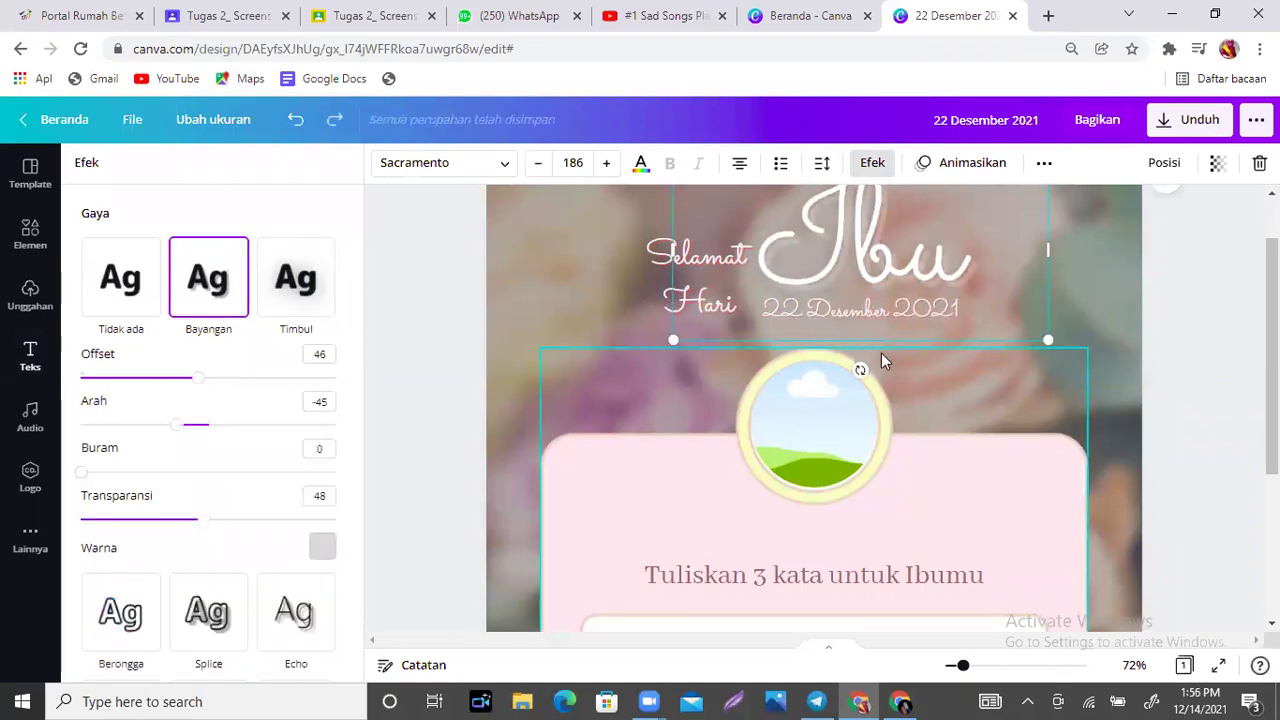
left_click(1235, 433)
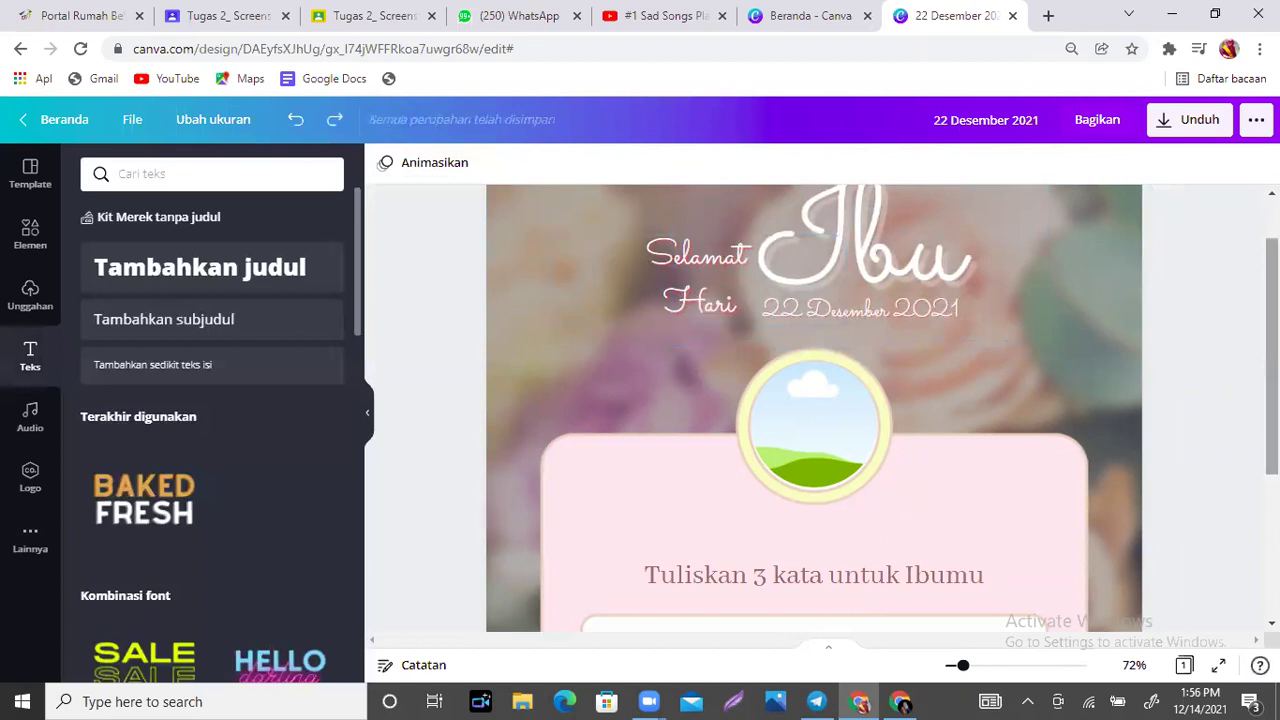
Scale the "Ibu" heading down to a font size of about 171 and reposition it just above the date.
scroll(1219, 432, "up", 1)
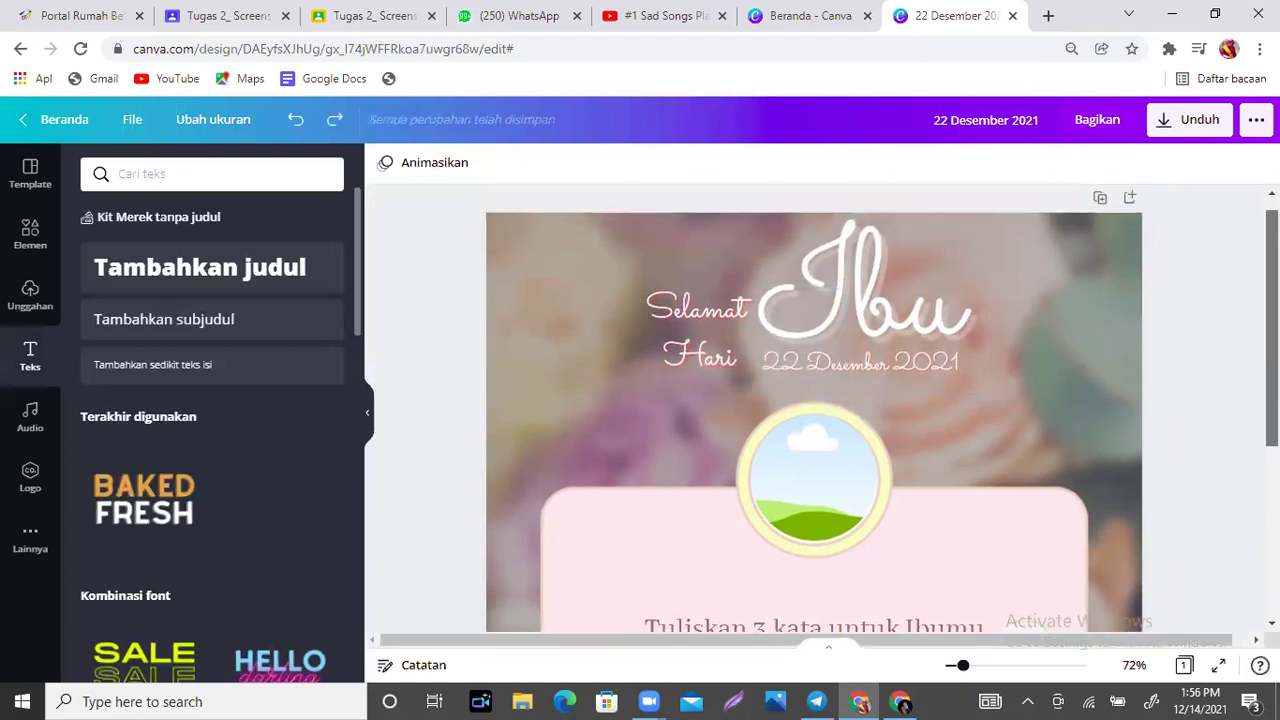
left_click(905, 320)
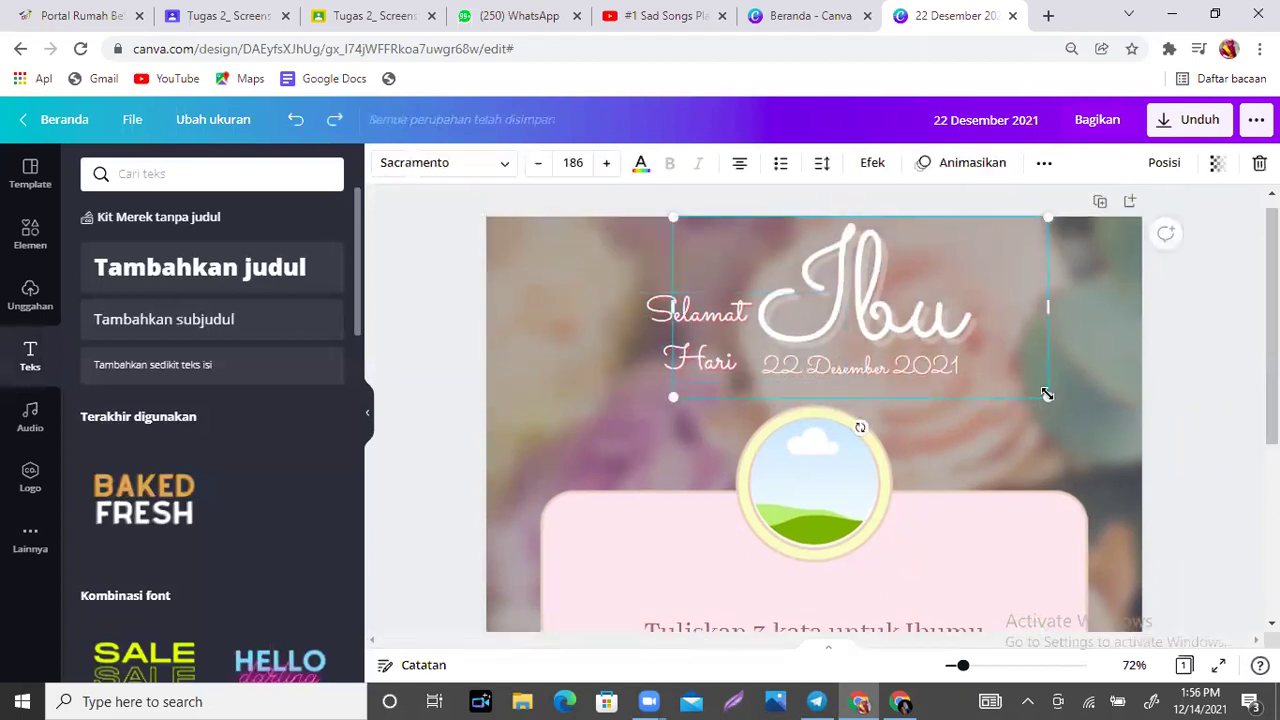
left_click_drag(1046, 394, 1018, 382)
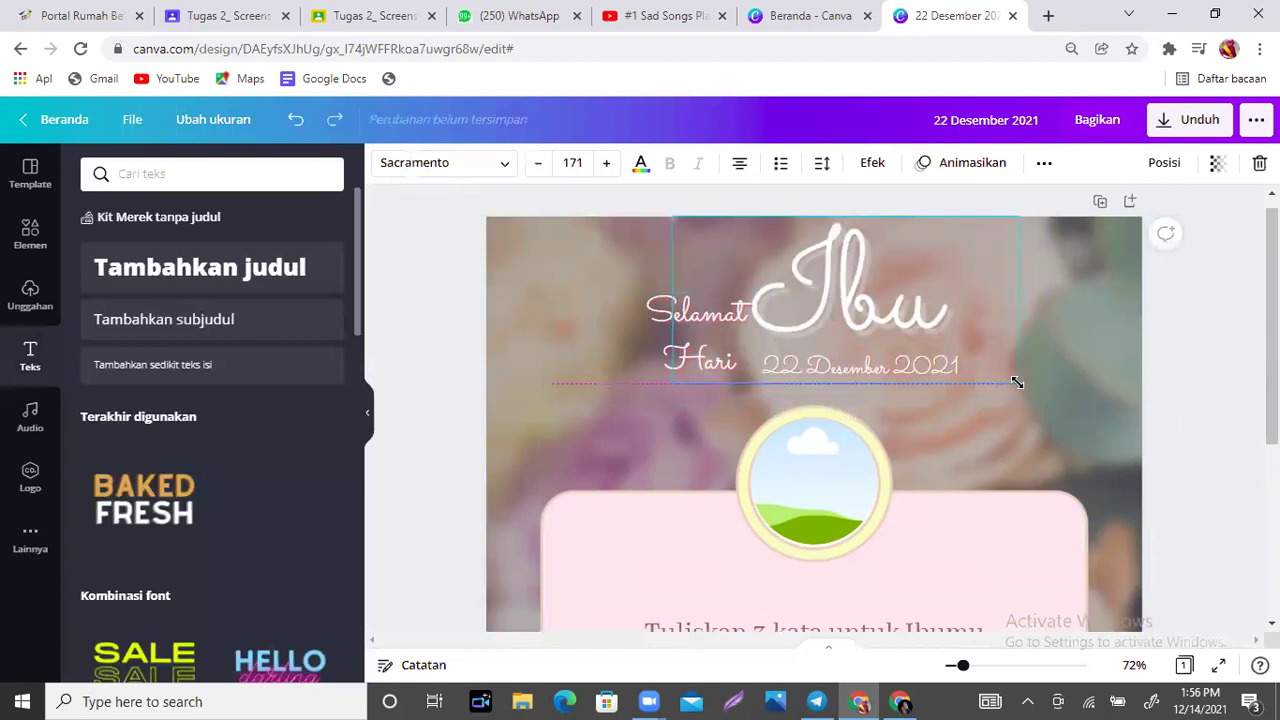
double_click(889, 300)
left_click(1096, 392)
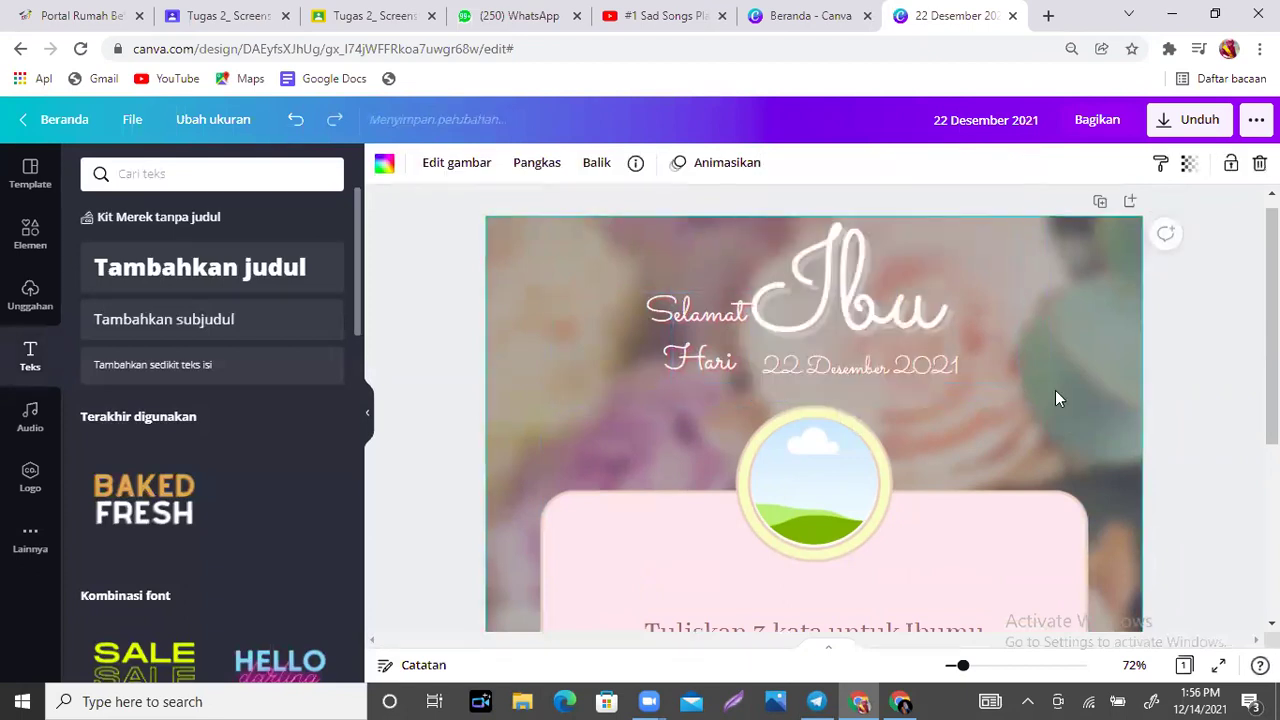
mouse_move(887, 319)
left_mouse_down()
mouse_move(904, 331)
mouse_move(893, 327)
left_mouse_up()
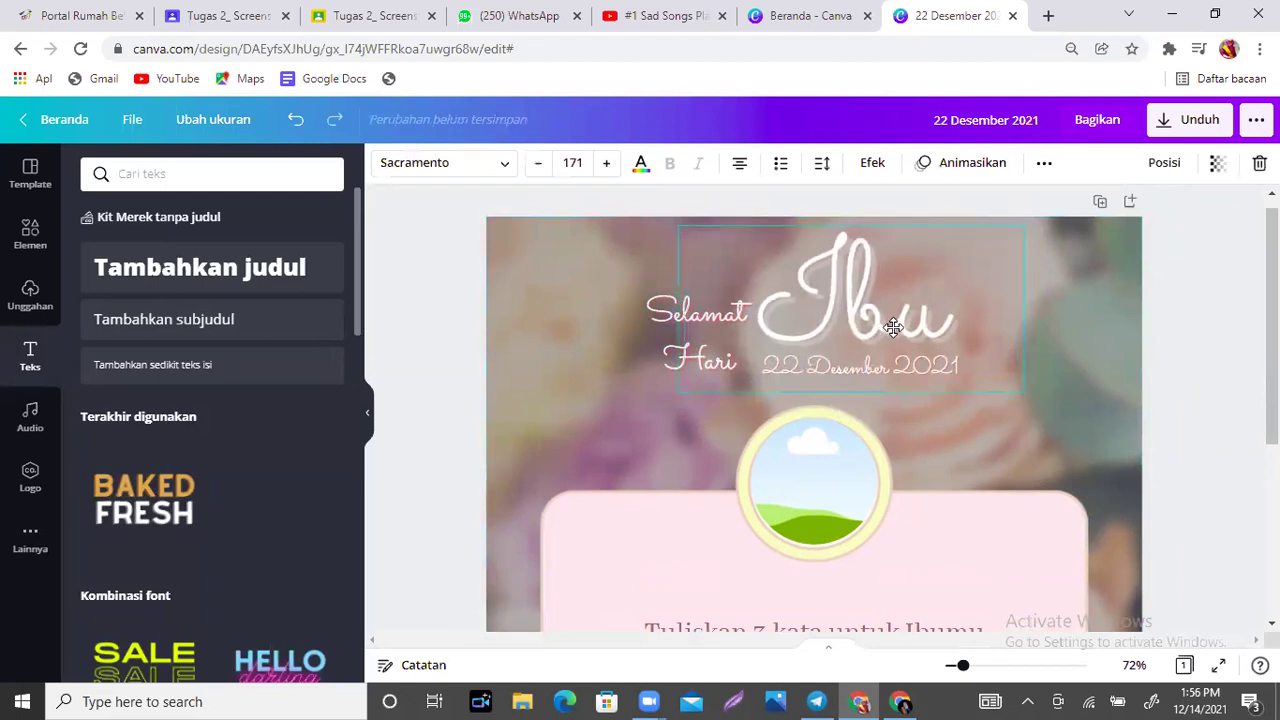
Nudge the "Selamat Hari" text slightly downwards beside the "Ibu" heading.
left_click(639, 347)
key("Down")
key("Down")
key("Down")
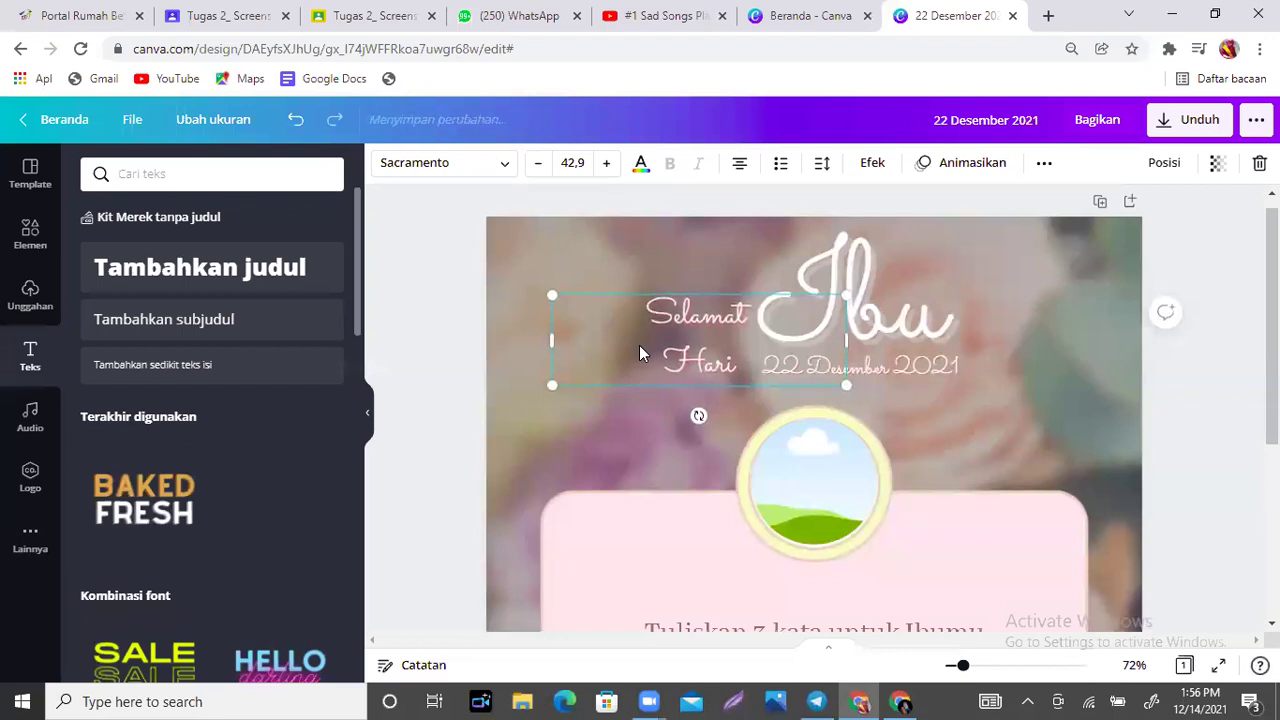
Delete the "Tuliskan 3 kata untuk Ibumu" text from the pink card.
scroll(698, 415, "down", 3)
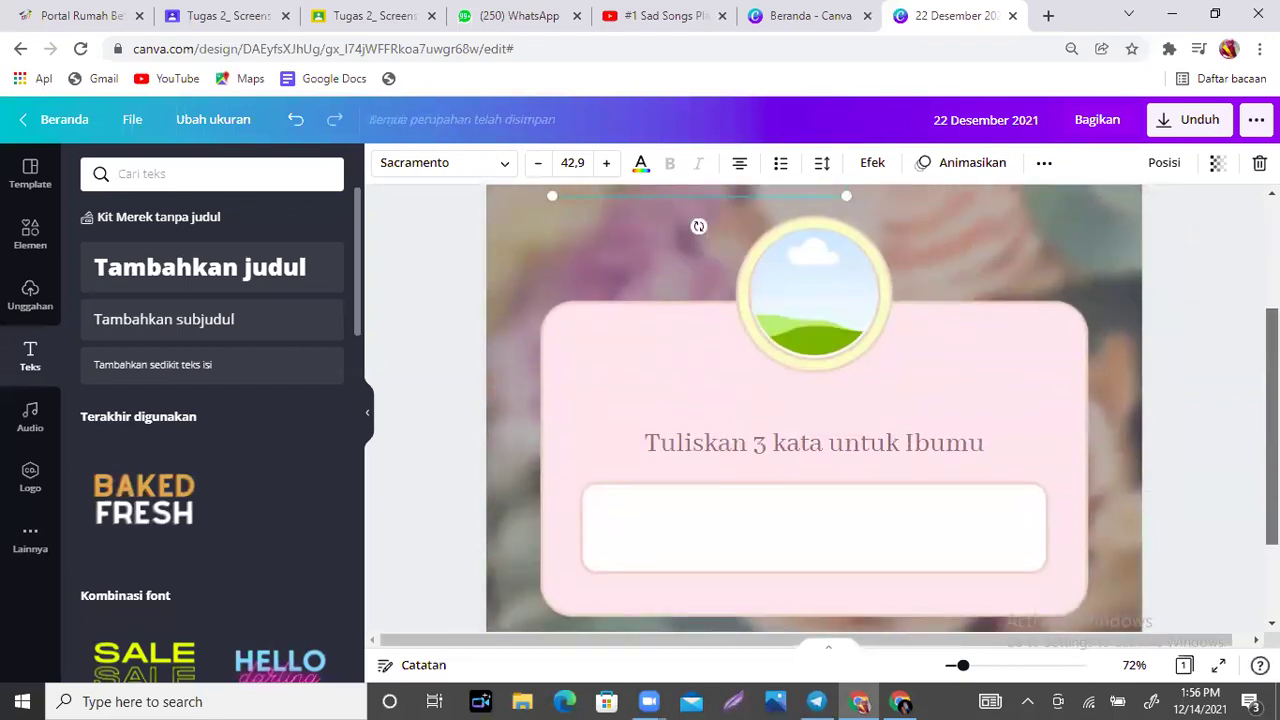
key("Escape")
left_click(866, 445)
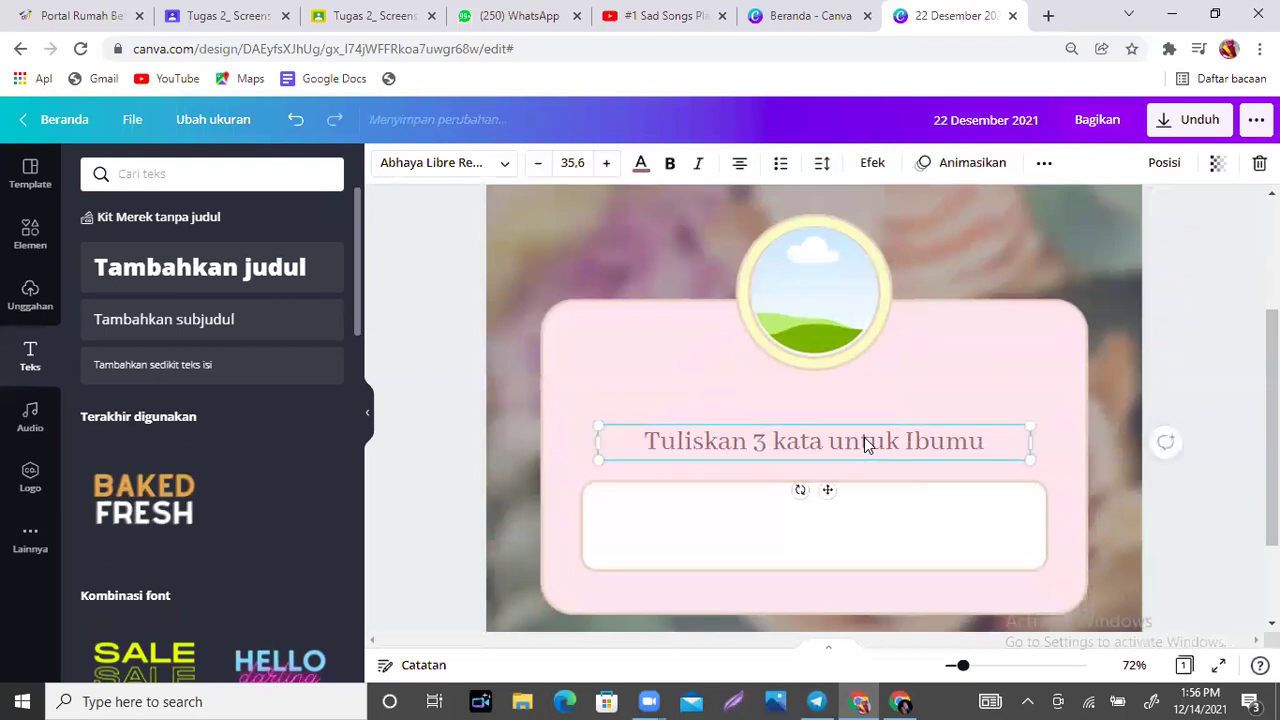
key("Delete")
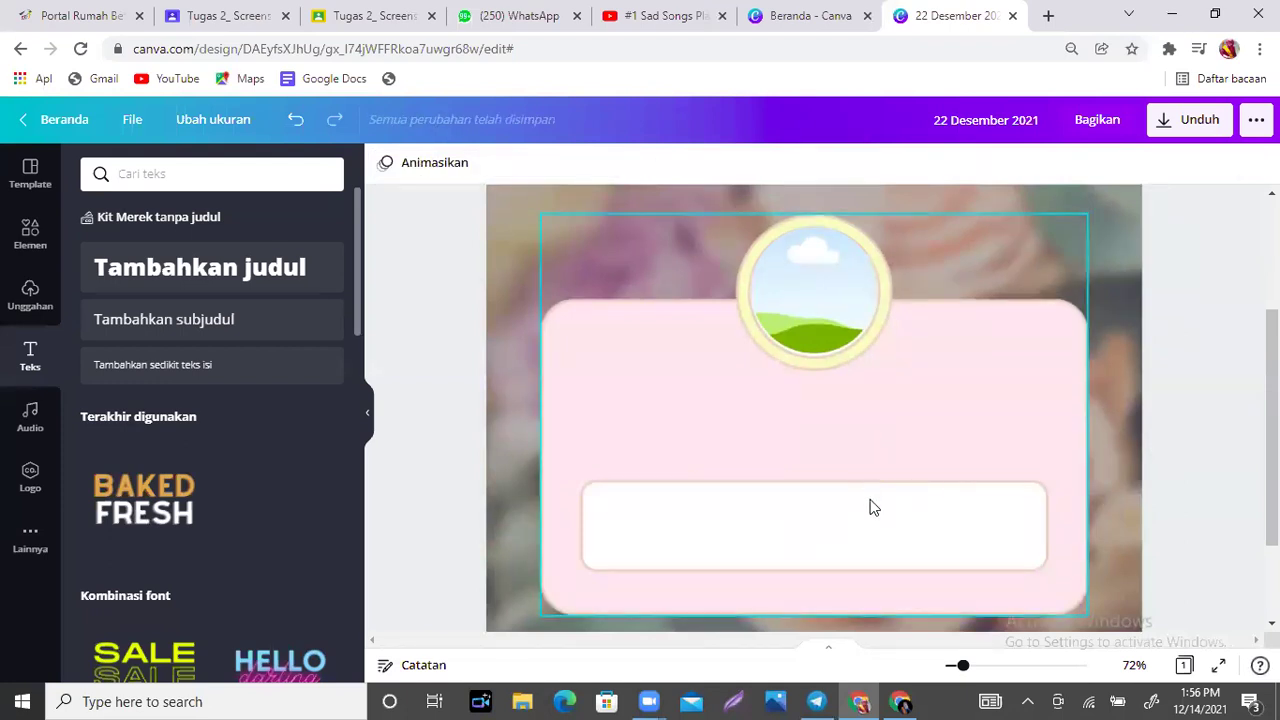
Enlarge the round photo frame to about 413 × 413 and centre it between the date and the white box, covering the yellow ring.
left_click(870, 507)
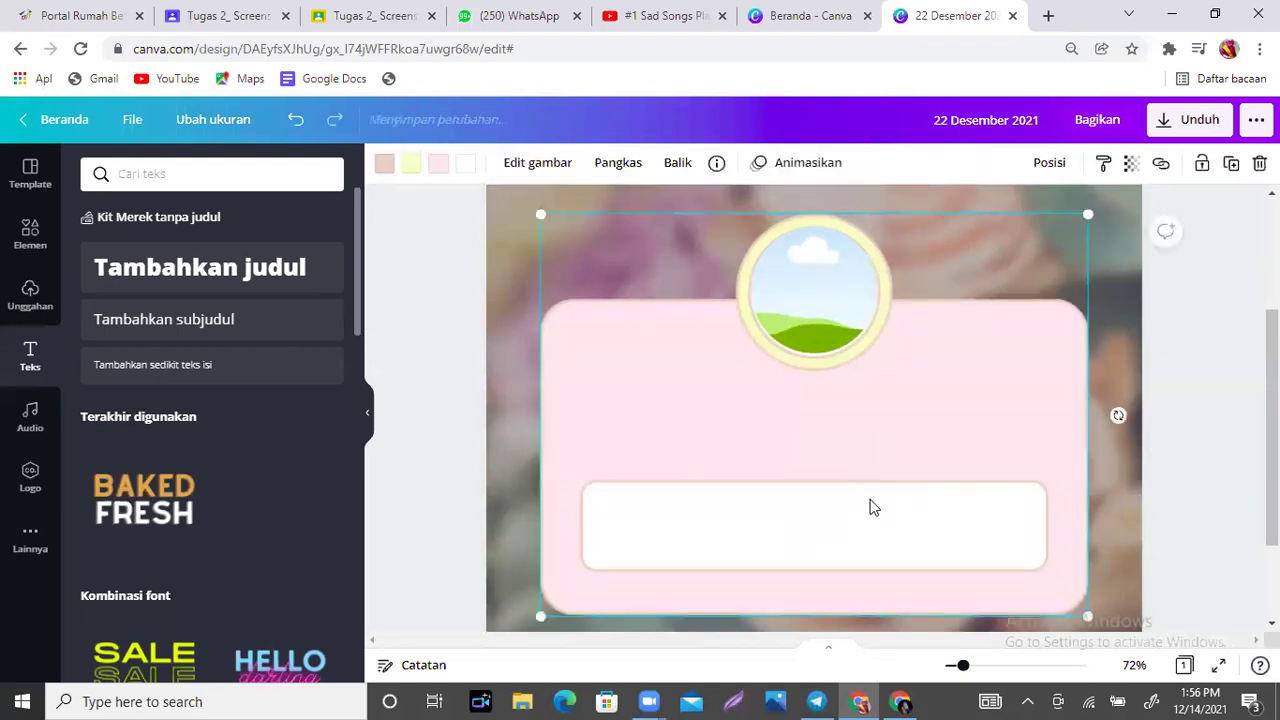
left_click(857, 319)
left_click(920, 320)
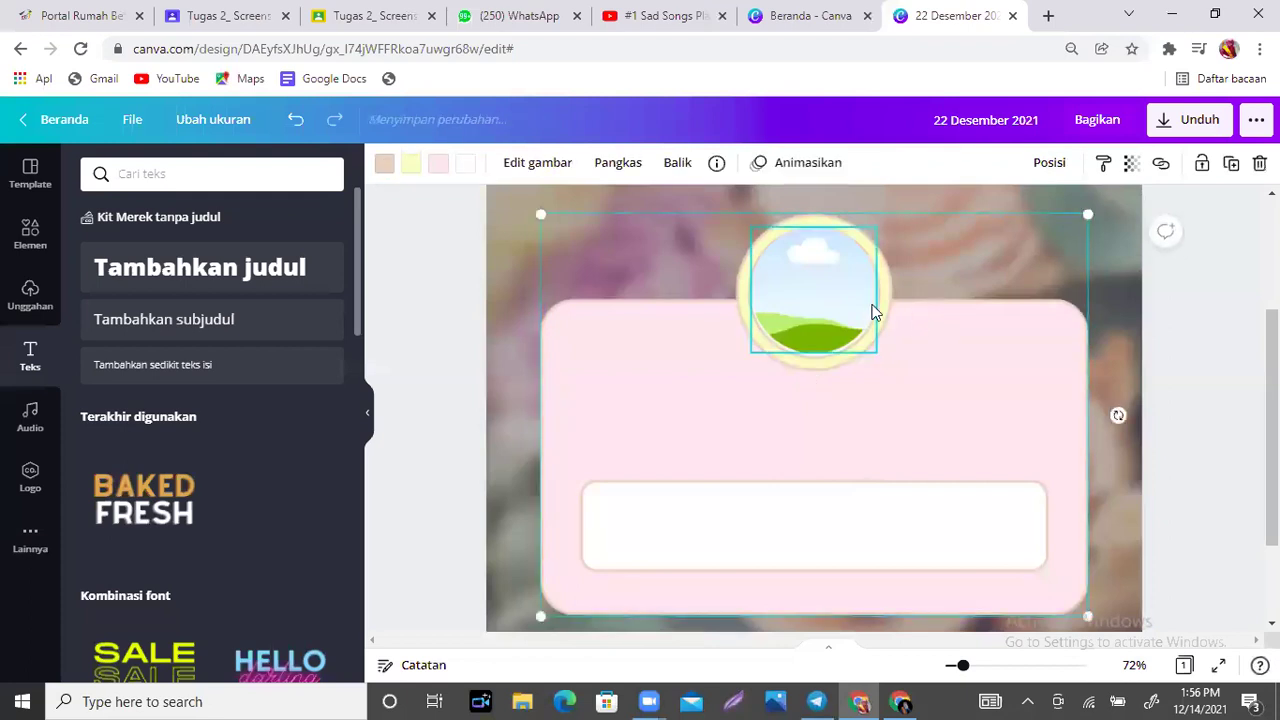
left_click(820, 287)
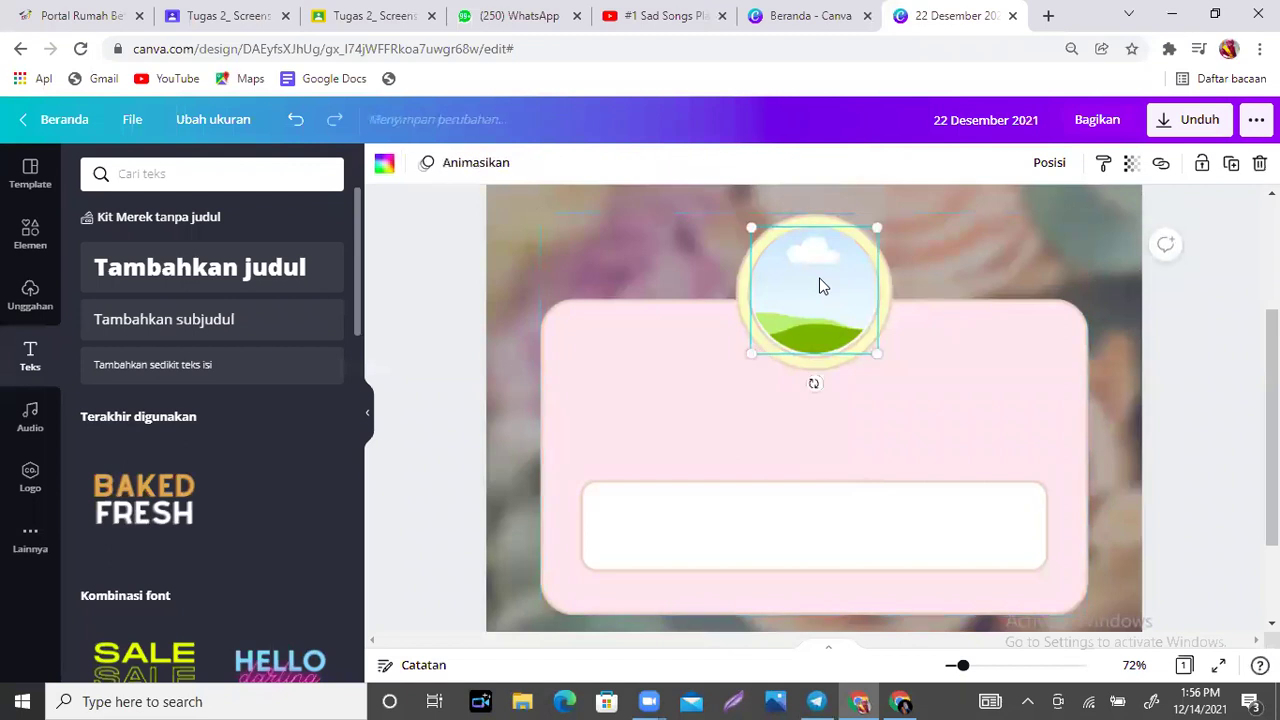
left_click_drag(901, 373, 1011, 466)
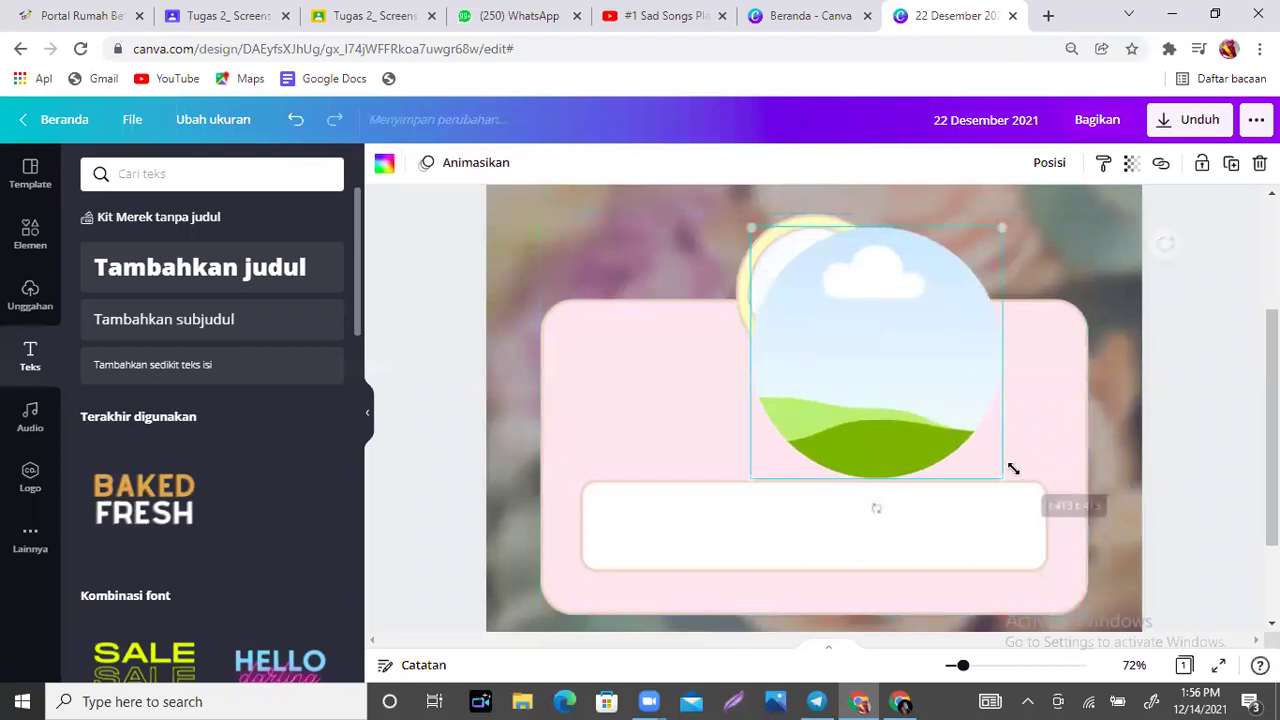
left_click_drag(869, 366, 803, 317)
scroll(850, 370, "up", 1)
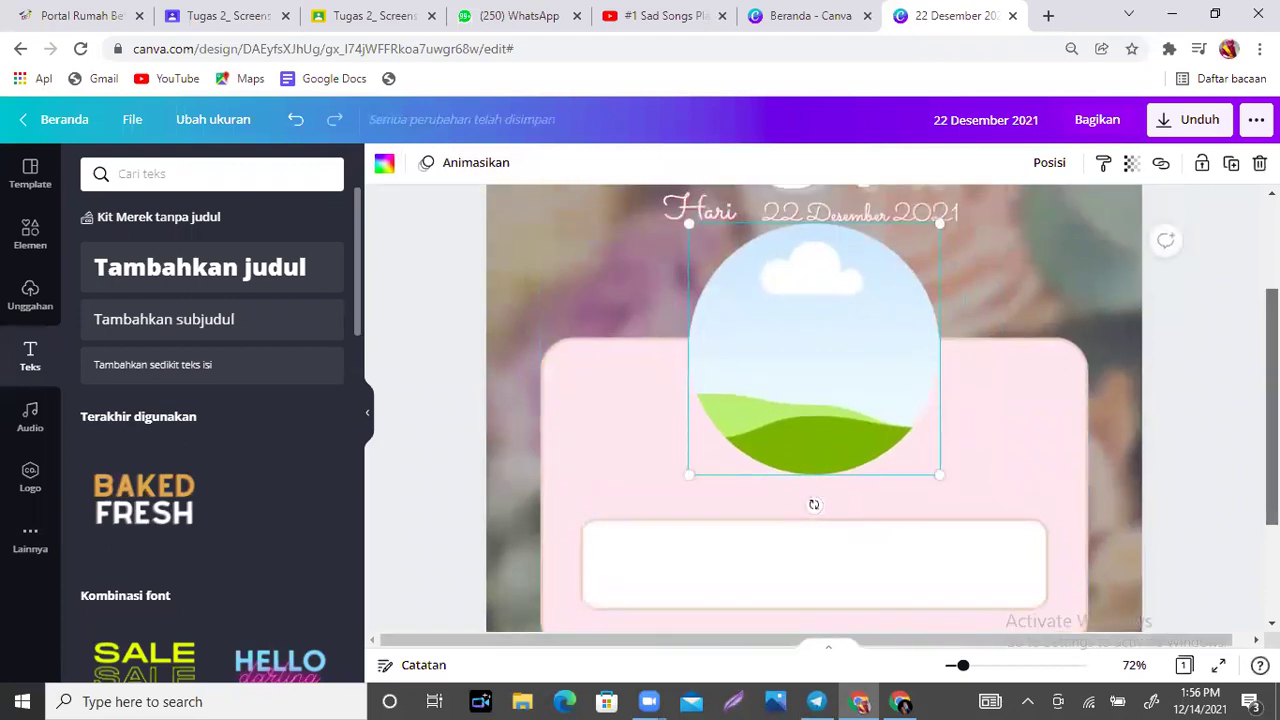
left_click_drag(828, 369, 828, 385)
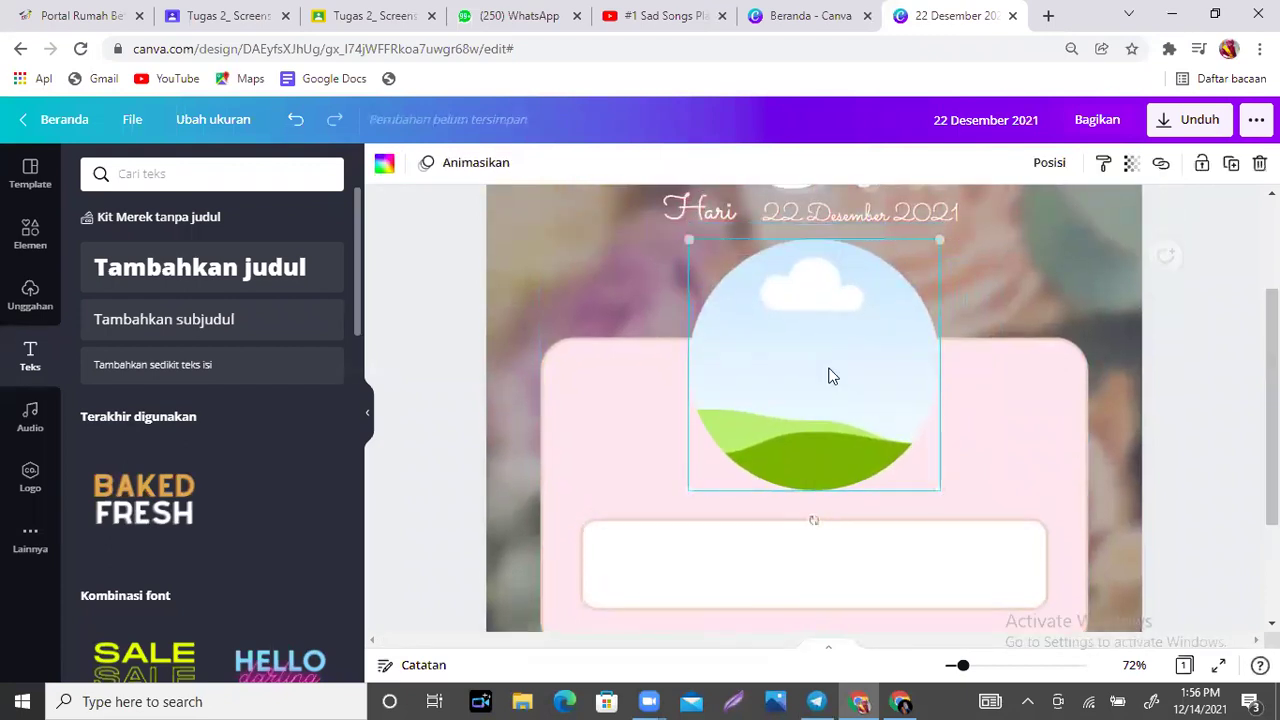
left_click(1121, 460)
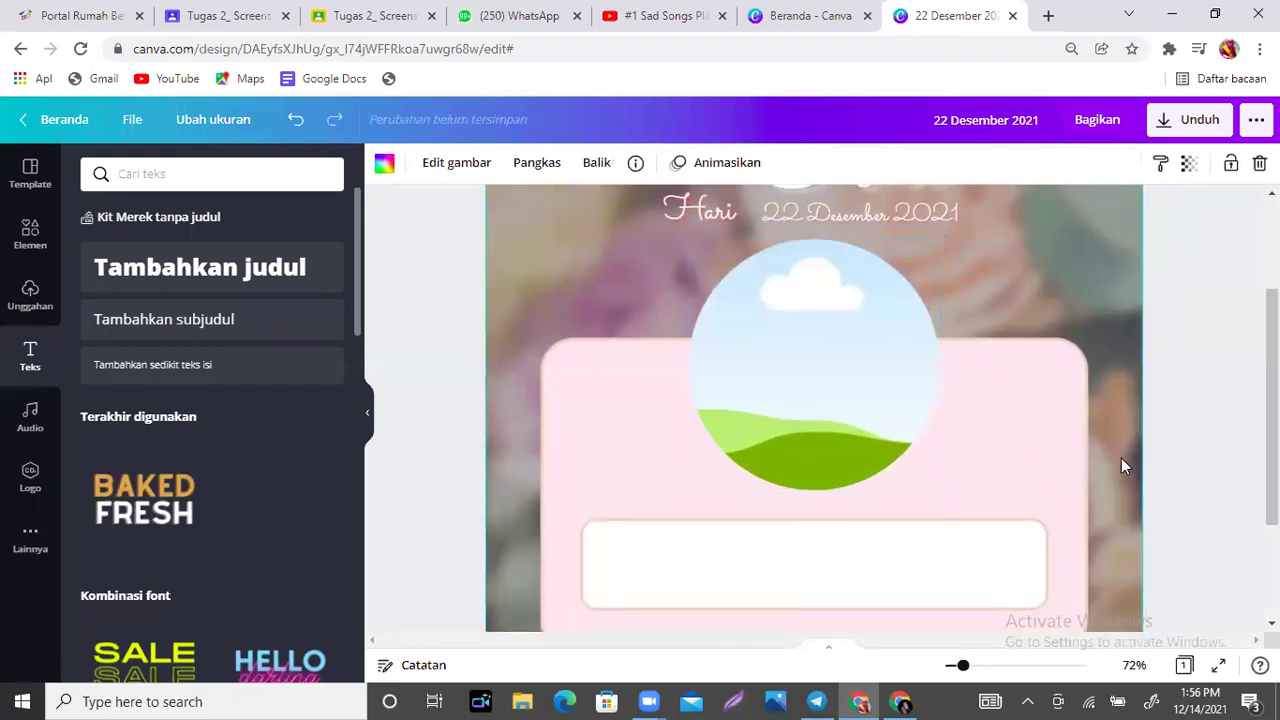
left_click(755, 345)
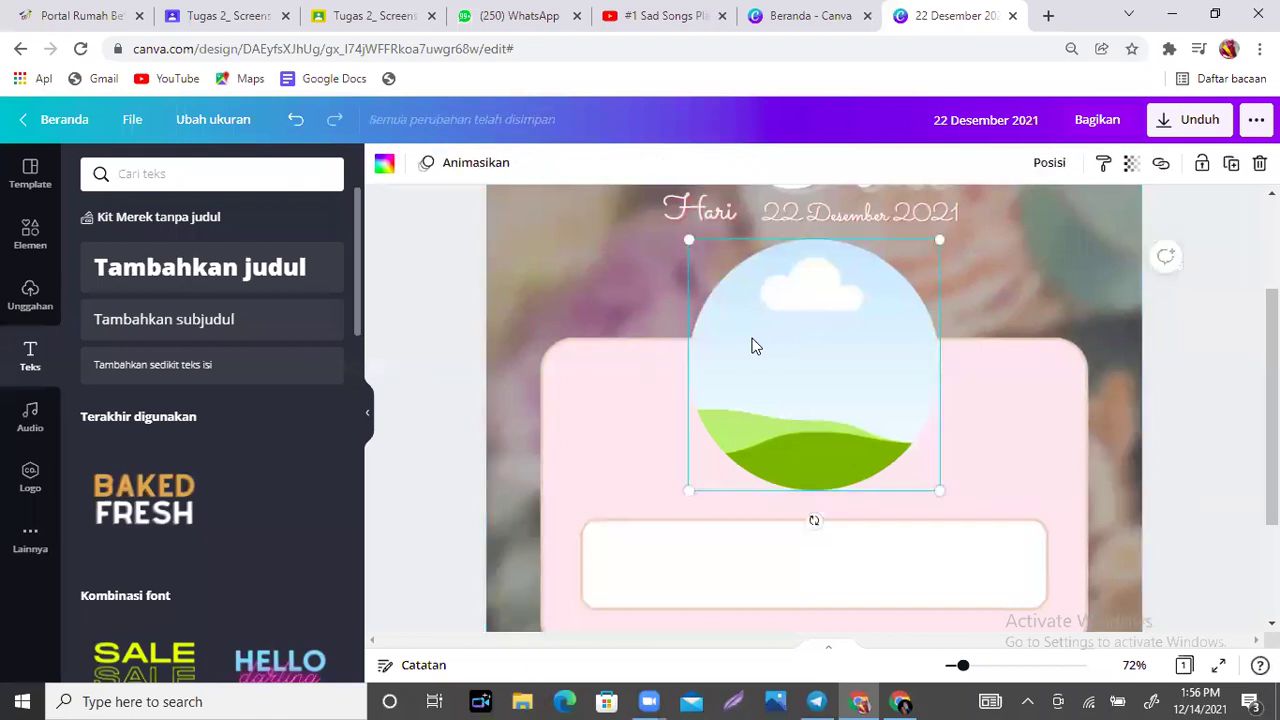
Shrink the round photo frame to about 382 × 382 and recentre it above the white box.
left_click_drag(941, 492, 914, 477)
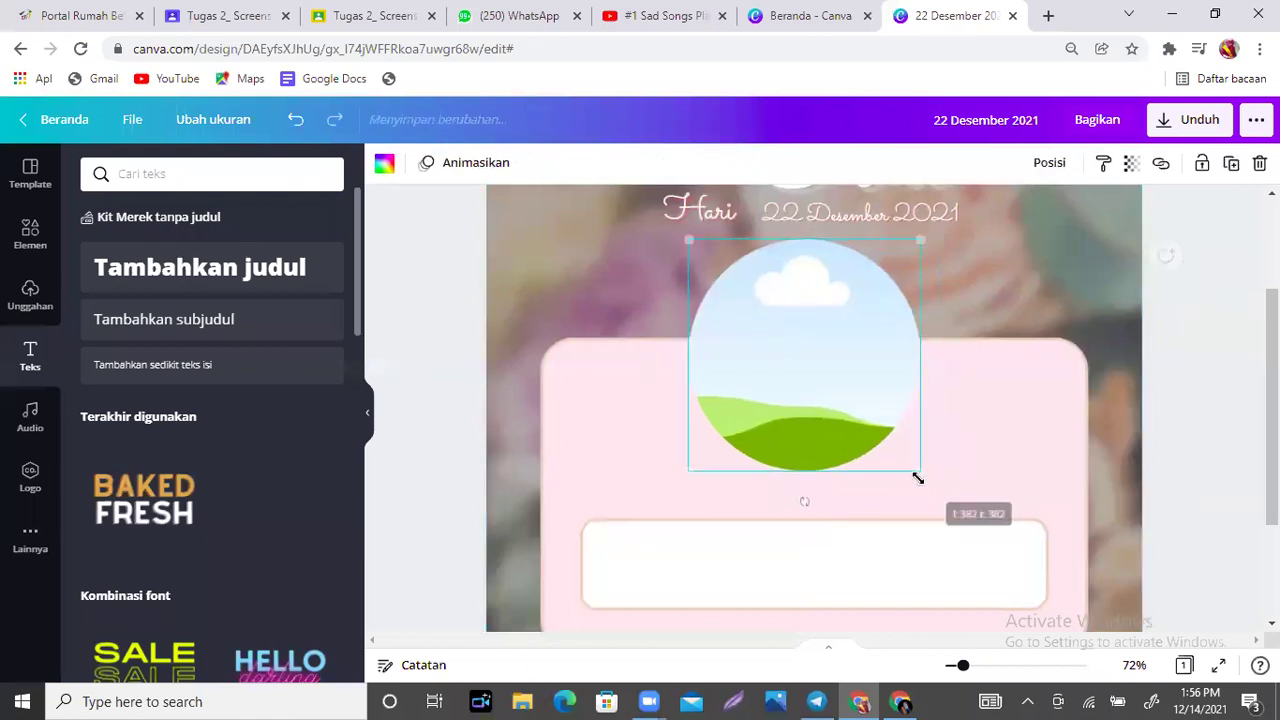
left_click_drag(803, 357, 809, 357)
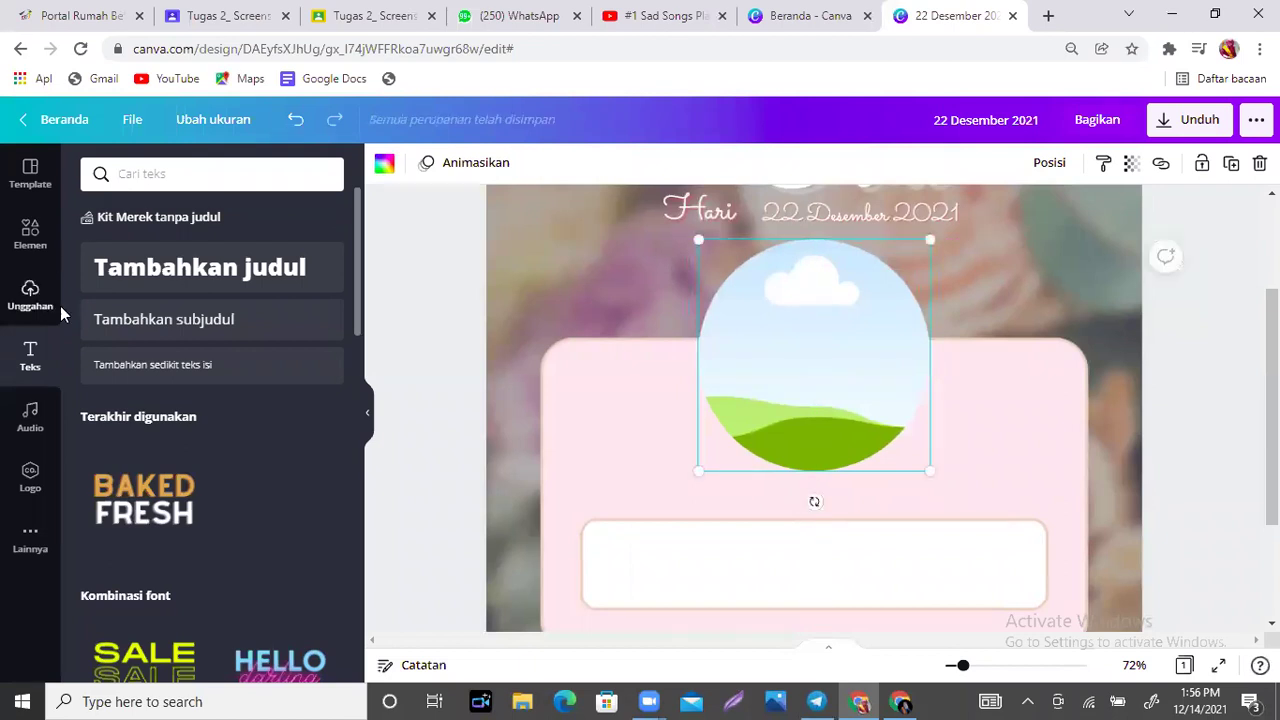
Search the elements for "border bulat" and place the round pink-flower border over the photo frame.
left_click(30, 232)
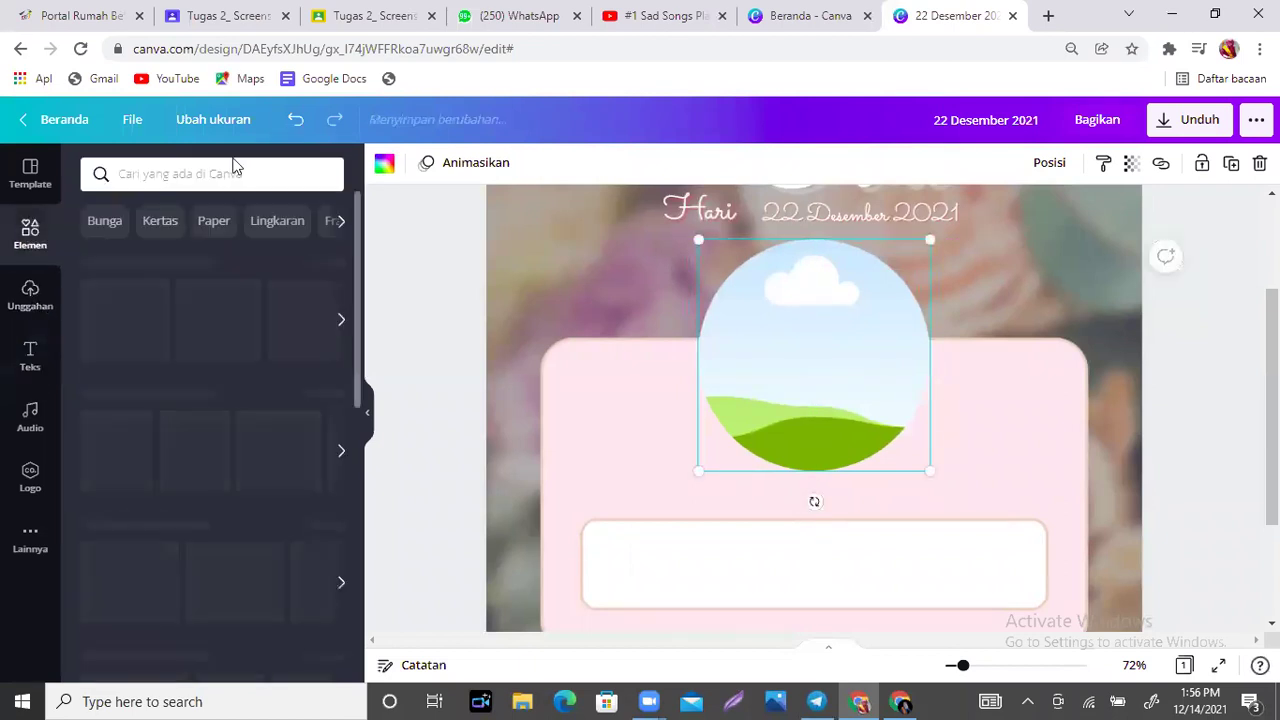
left_click(236, 174)
type("border")
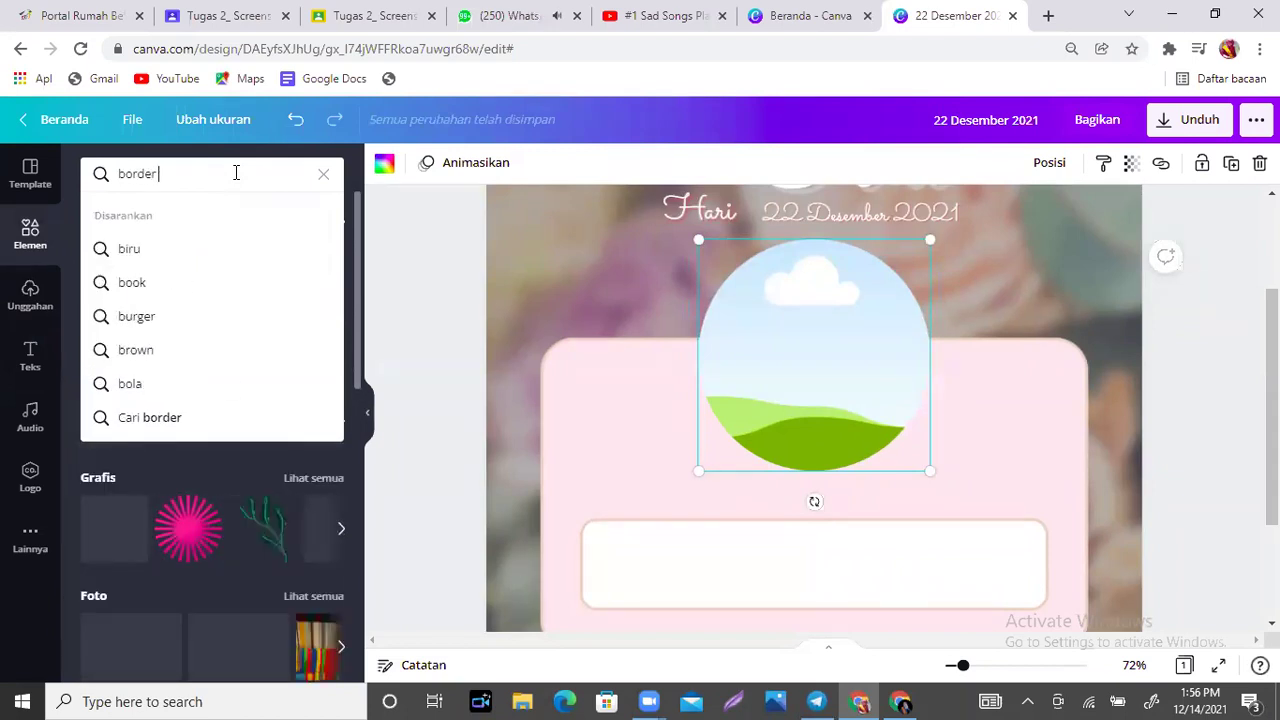
type(" bulat")
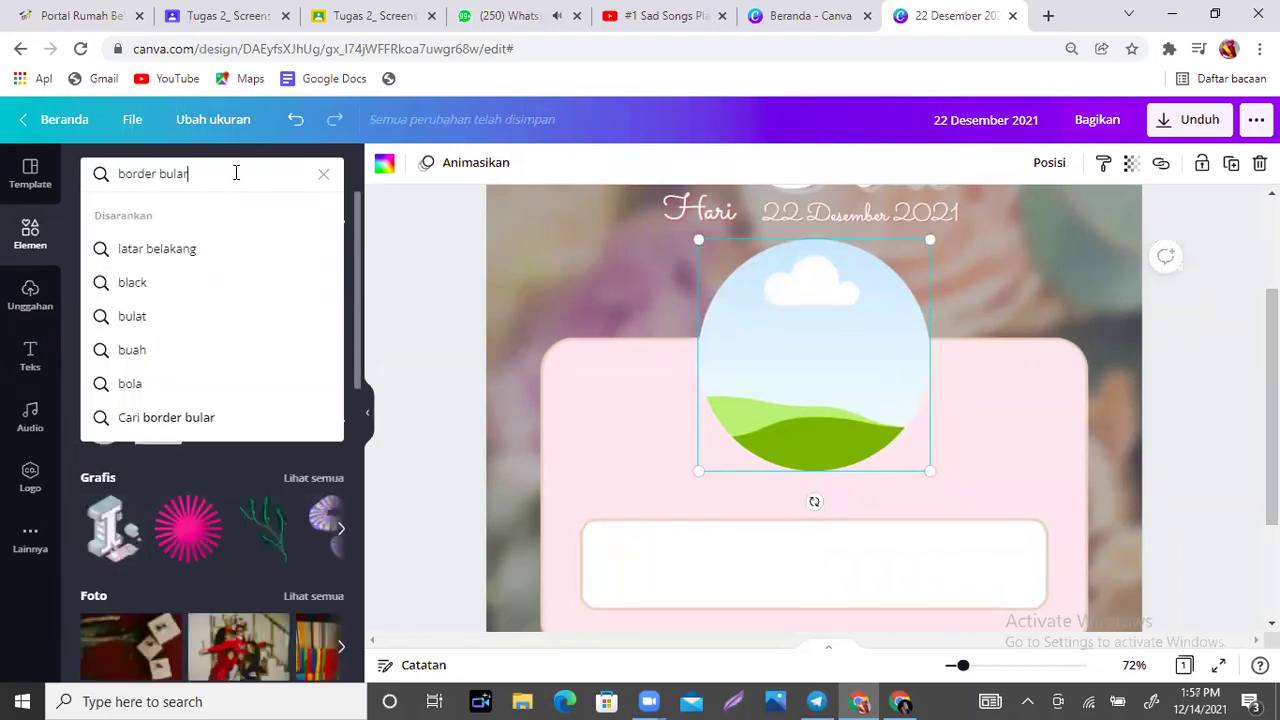
key("Return")
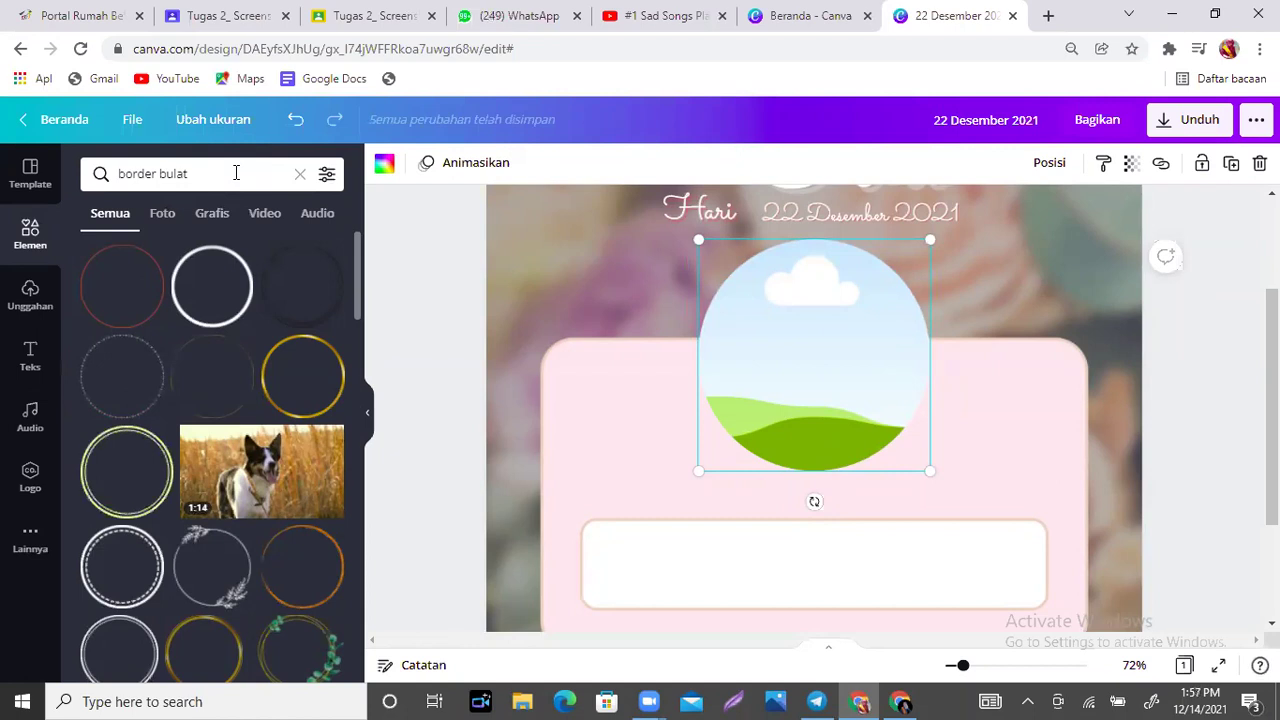
left_click_drag(354, 275, 358, 392)
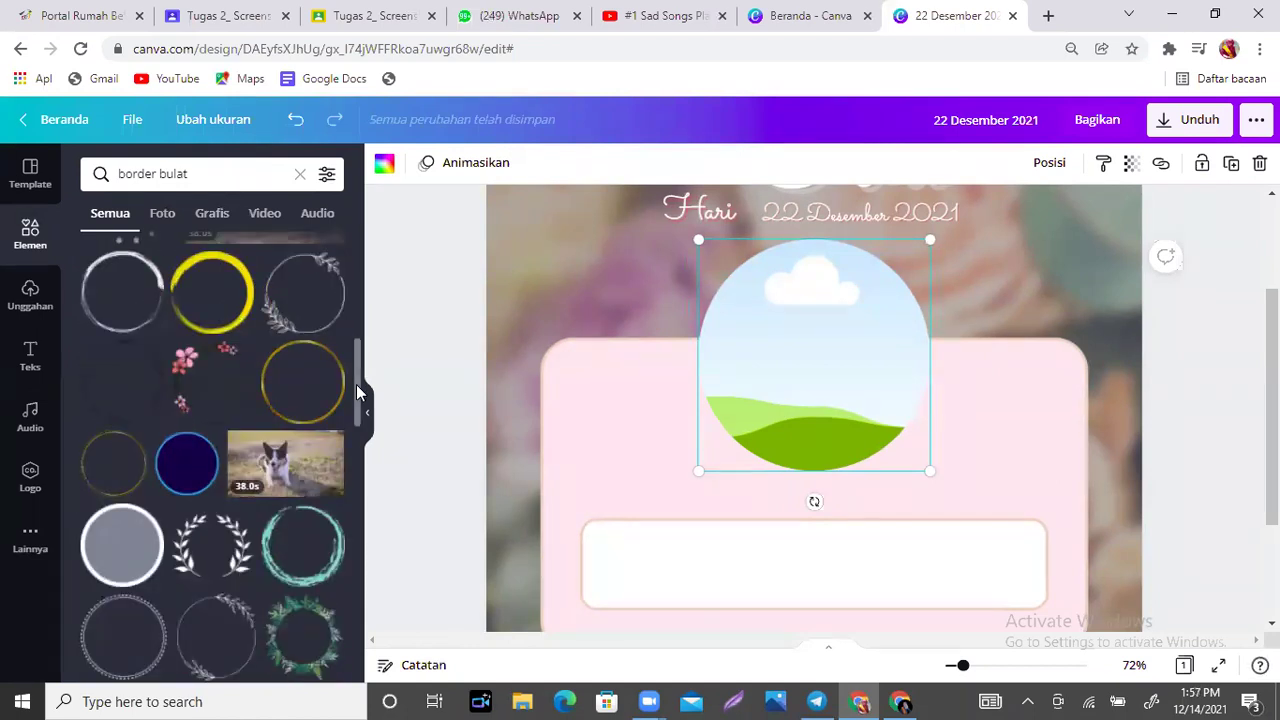
left_click(216, 372)
left_click_drag(857, 429, 846, 383)
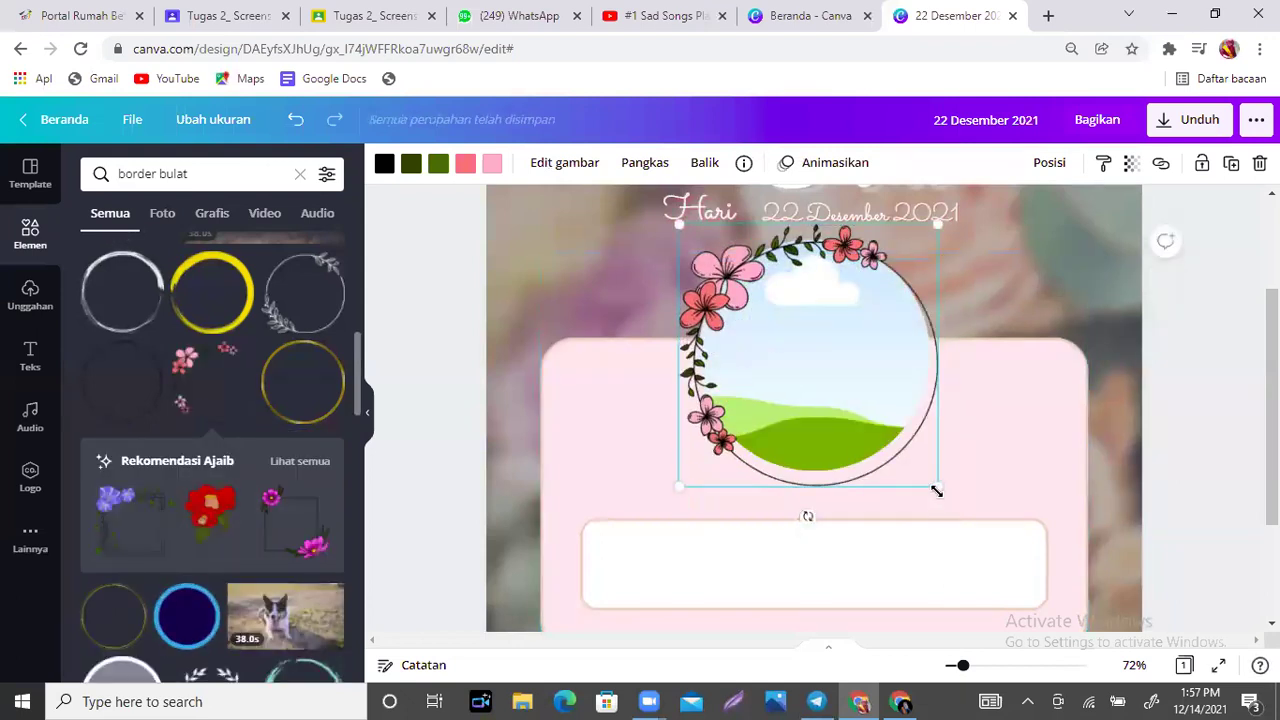
Nudge the floral border up and left, and scale it down slightly so its ring fits the photo frame's edge.
key("shift+Up")
key("shift+Up")
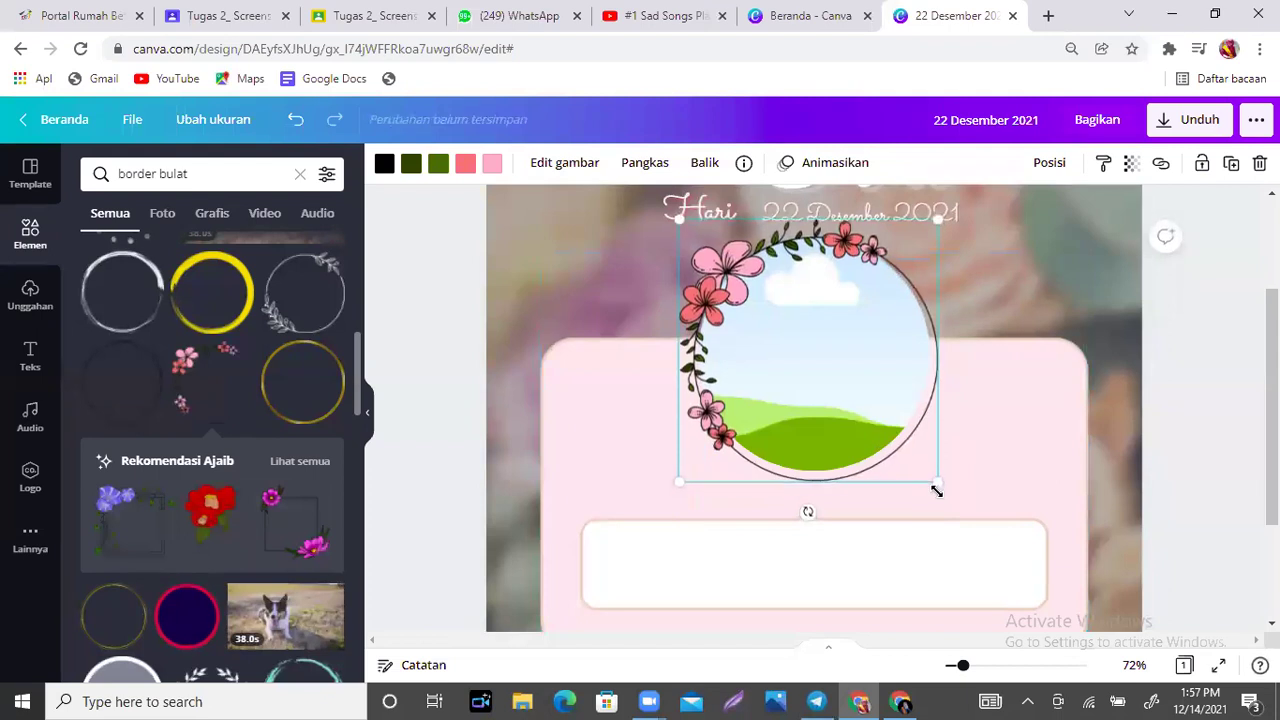
key("shift+Left")
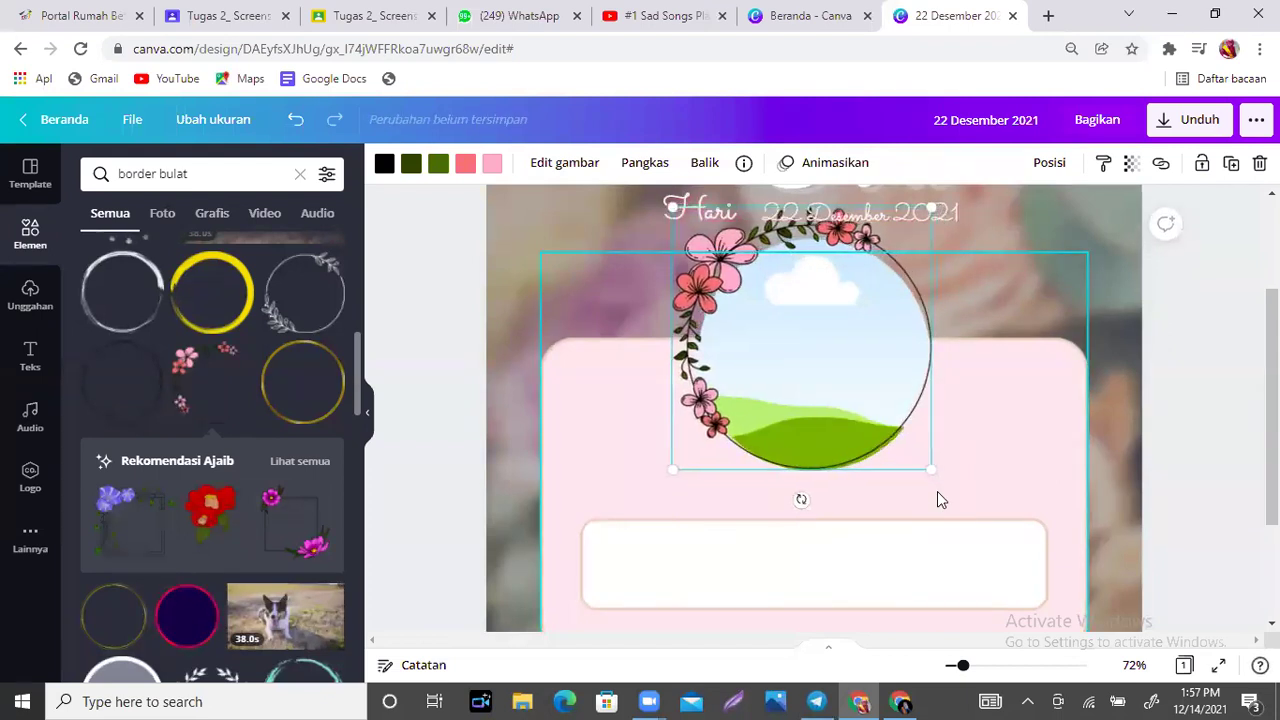
key("Down")
key("Down")
key("Down")
key("Down")
key("Down")
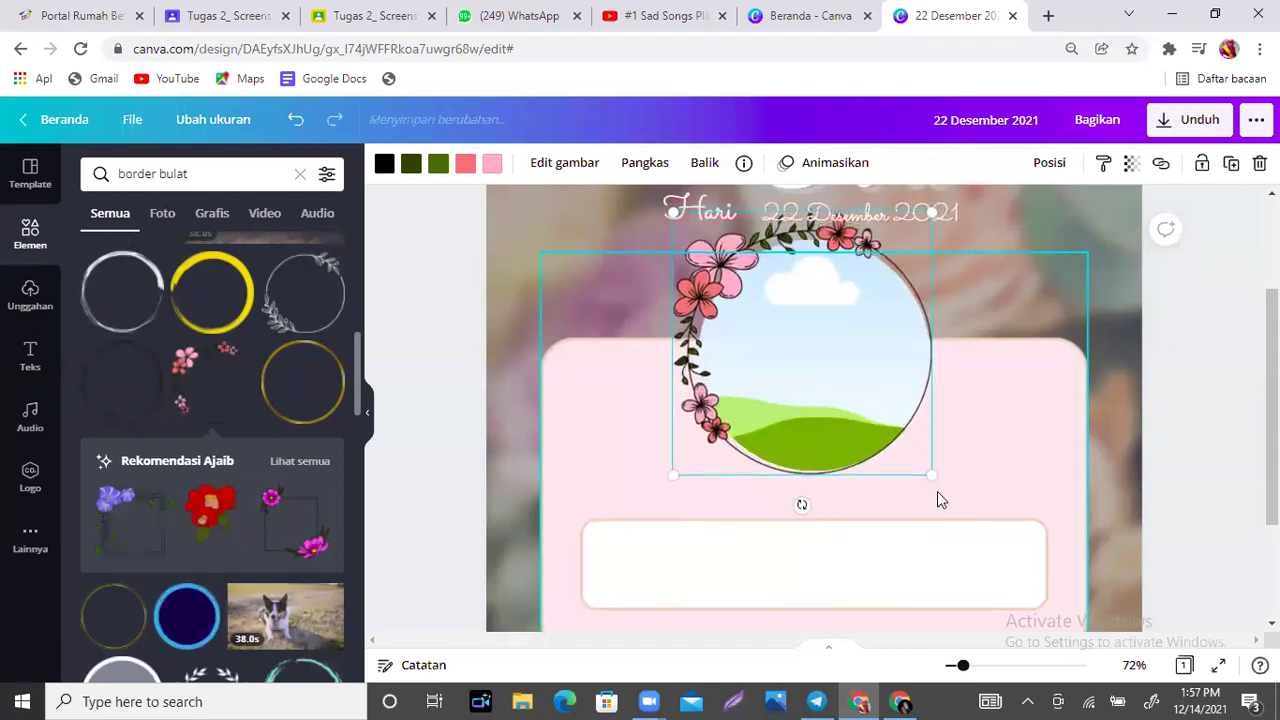
left_click_drag(673, 213, 684, 224)
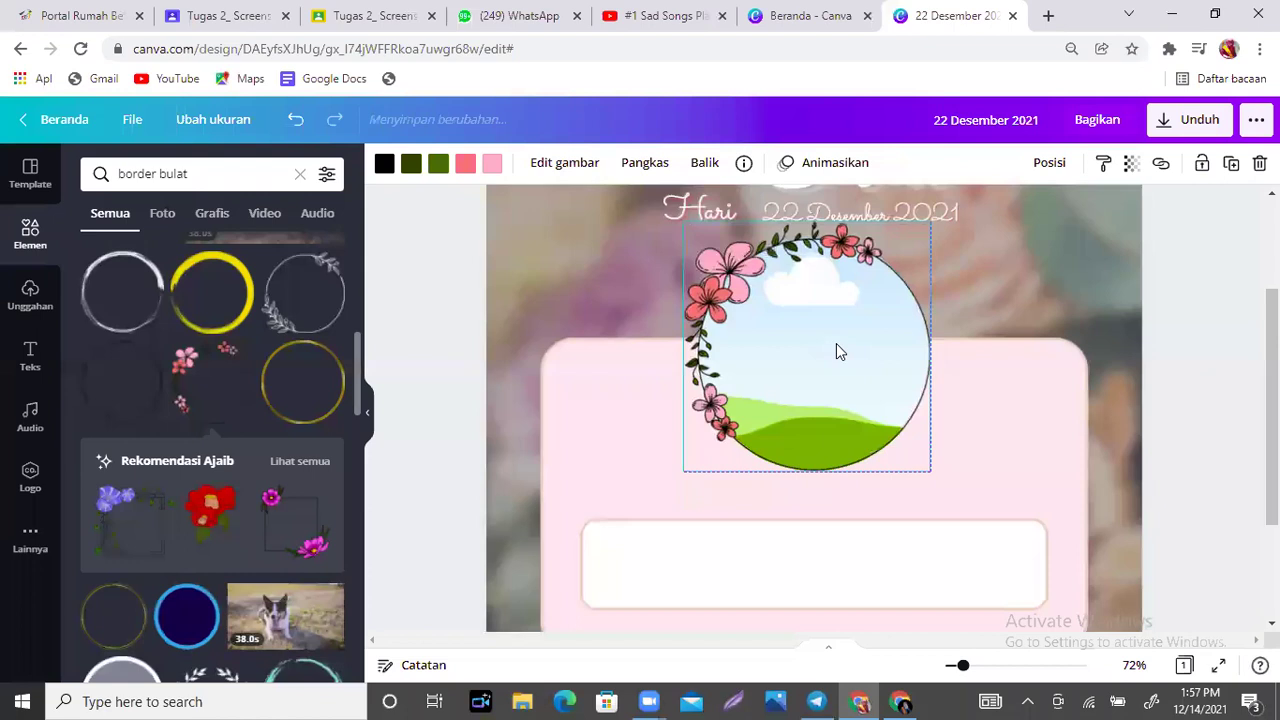
Move the floral border back in the layer order, behind the round photo frame and the pink card.
left_click(1087, 427)
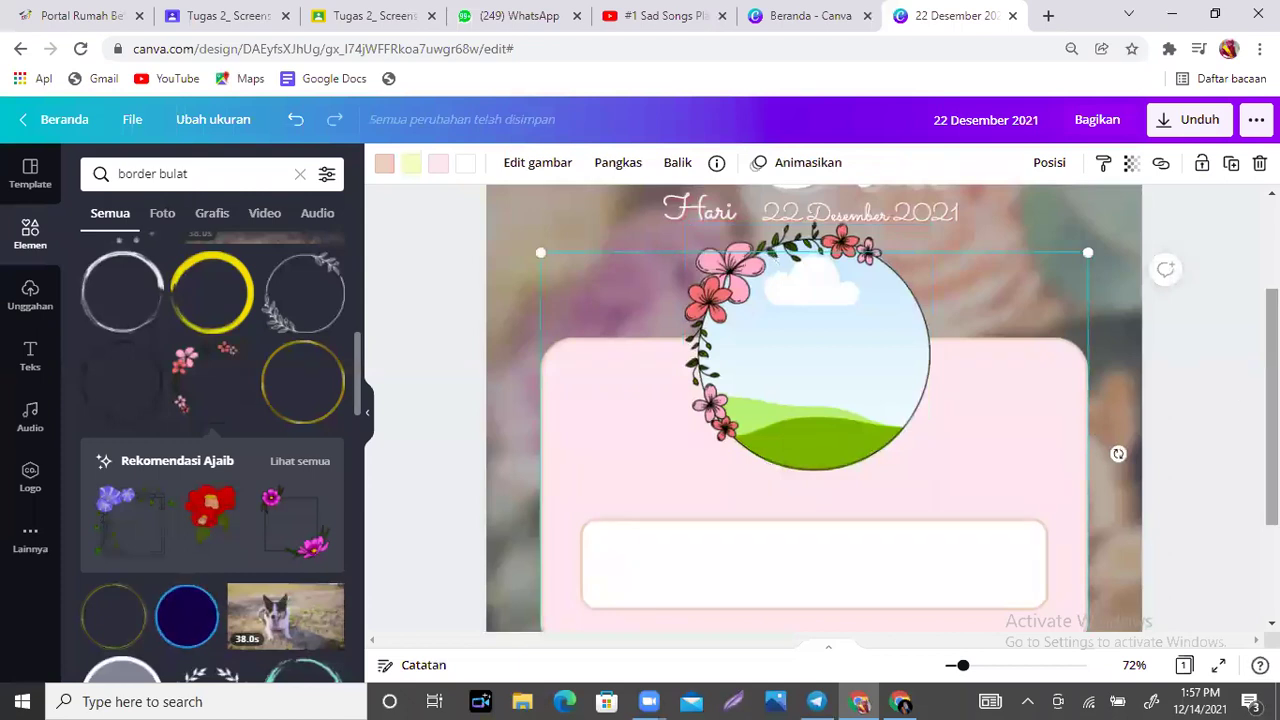
left_click(863, 364)
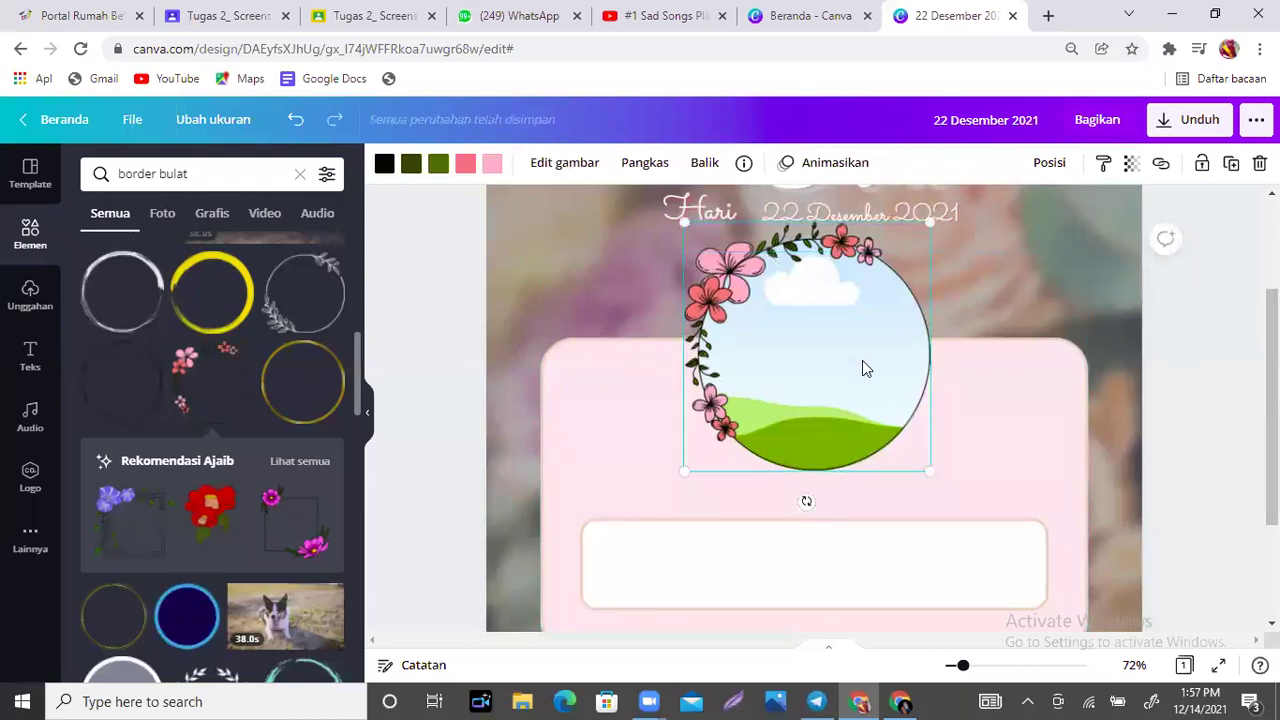
left_click(1049, 164)
left_click(929, 222)
left_click(1040, 437)
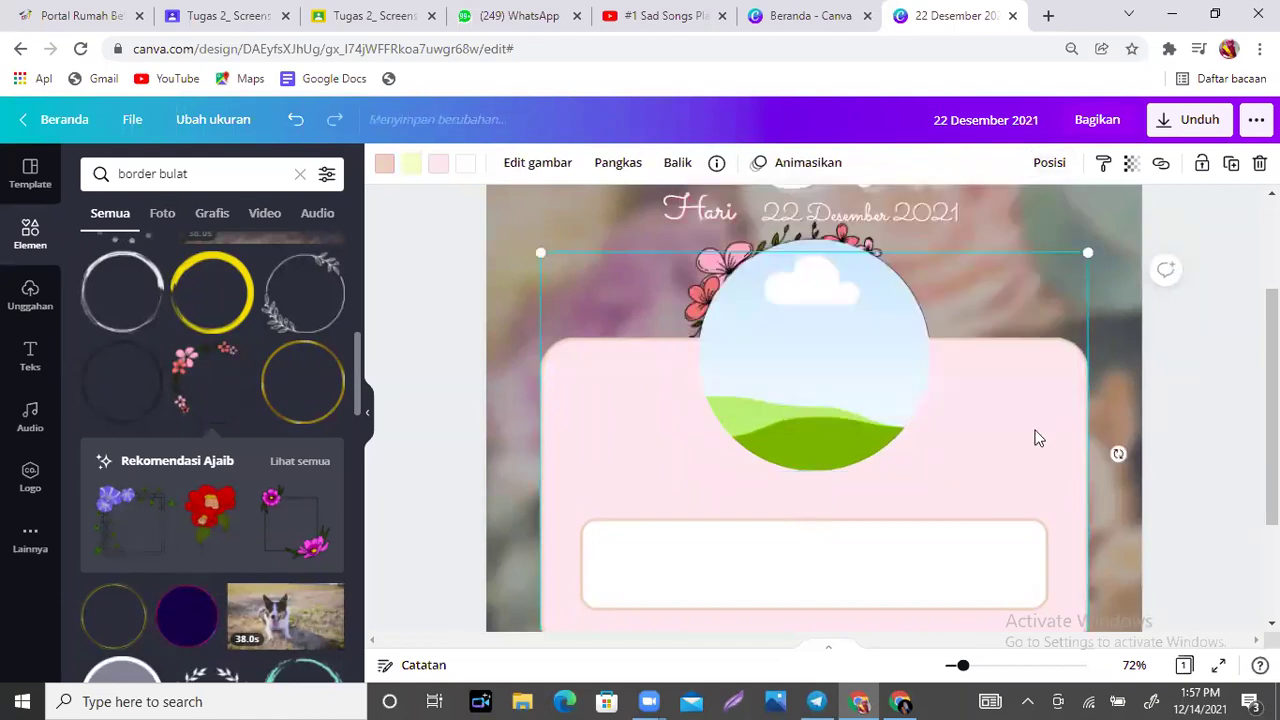
left_click(793, 381)
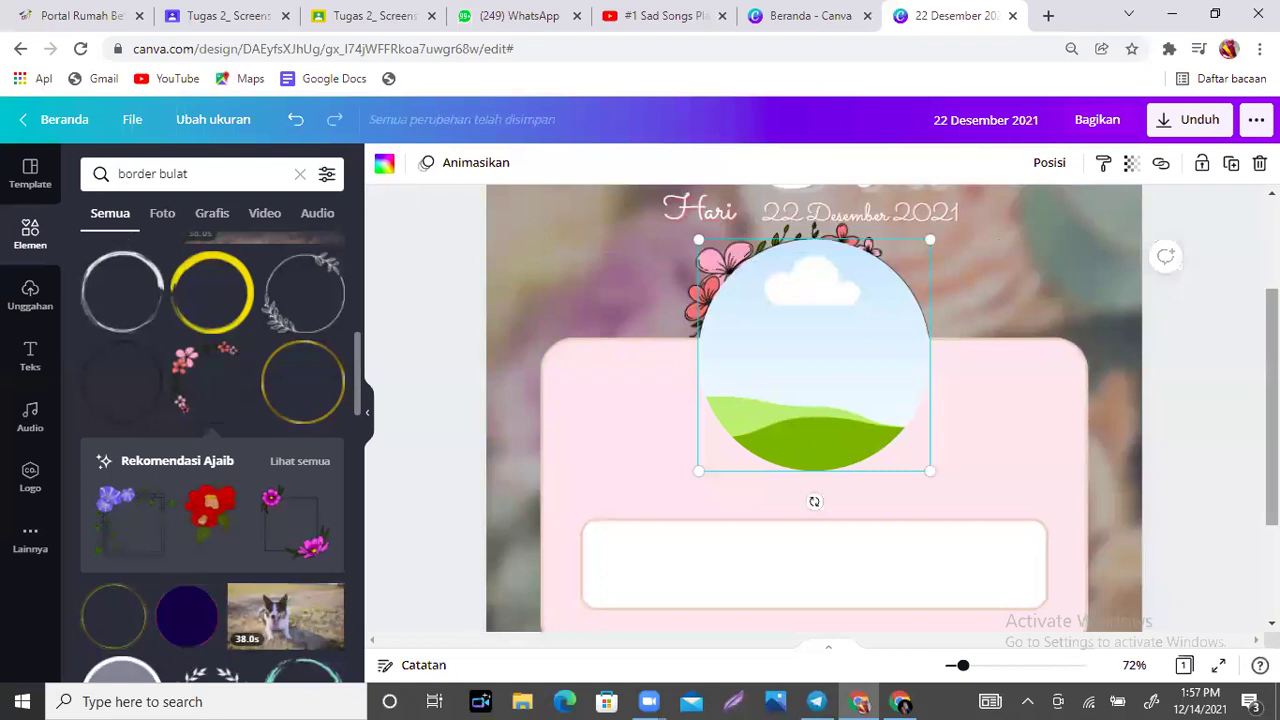
scroll(800, 400, "down", 2)
scroll(814, 400, "down", 2)
scroll(814, 400, "up", 5)
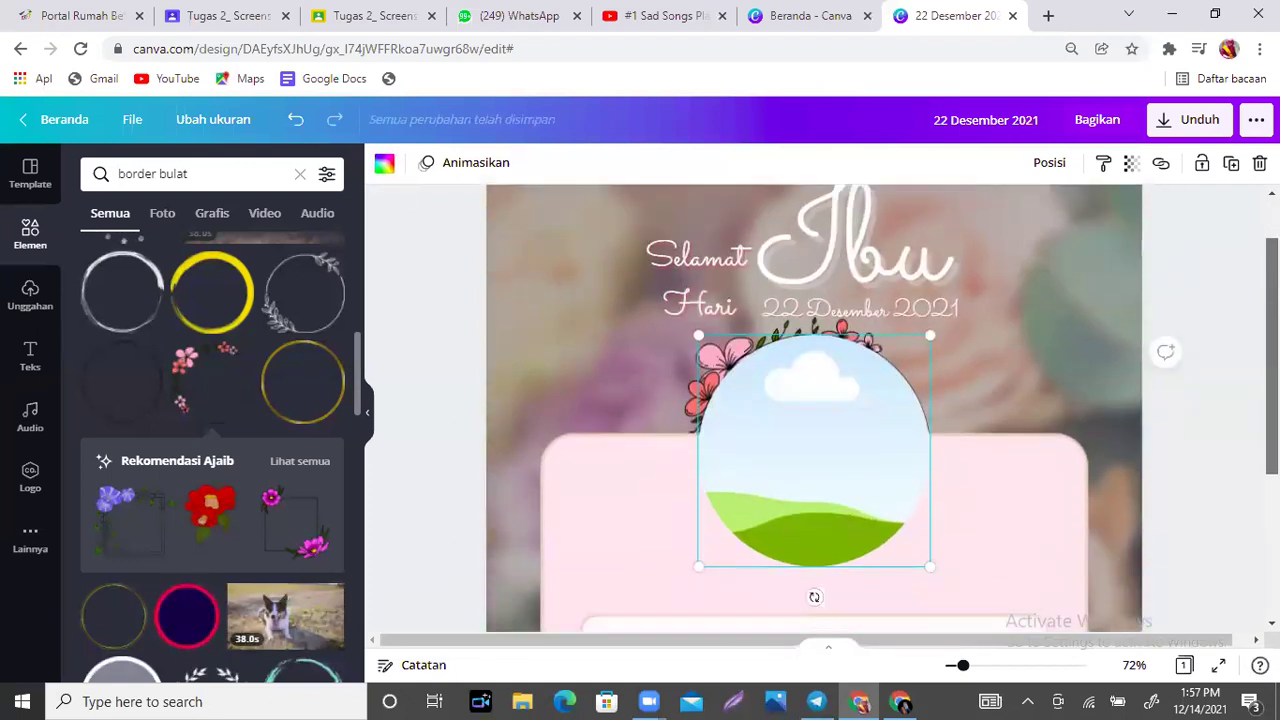
scroll(814, 400, "down", 4)
scroll(814, 400, "down", 1)
scroll(814, 400, "up", 3)
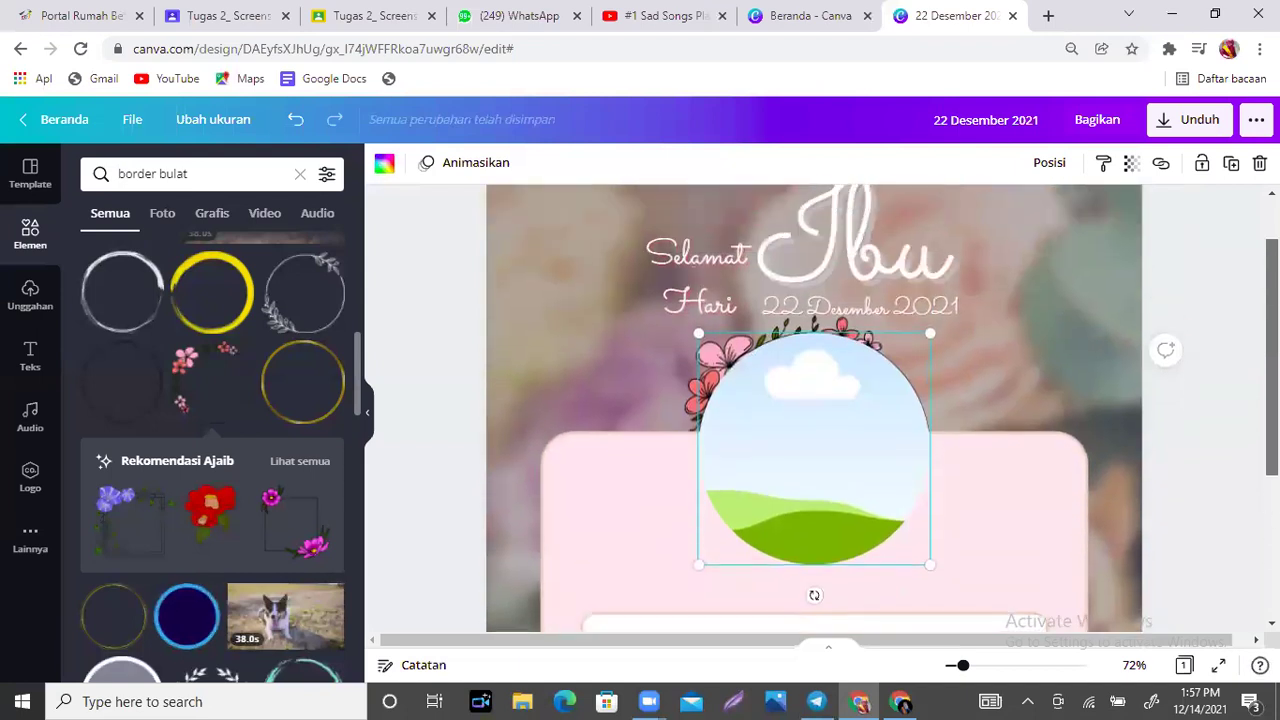
Fill the round photo frame with the custom lime green colour #BEDF35.
left_click(393, 172)
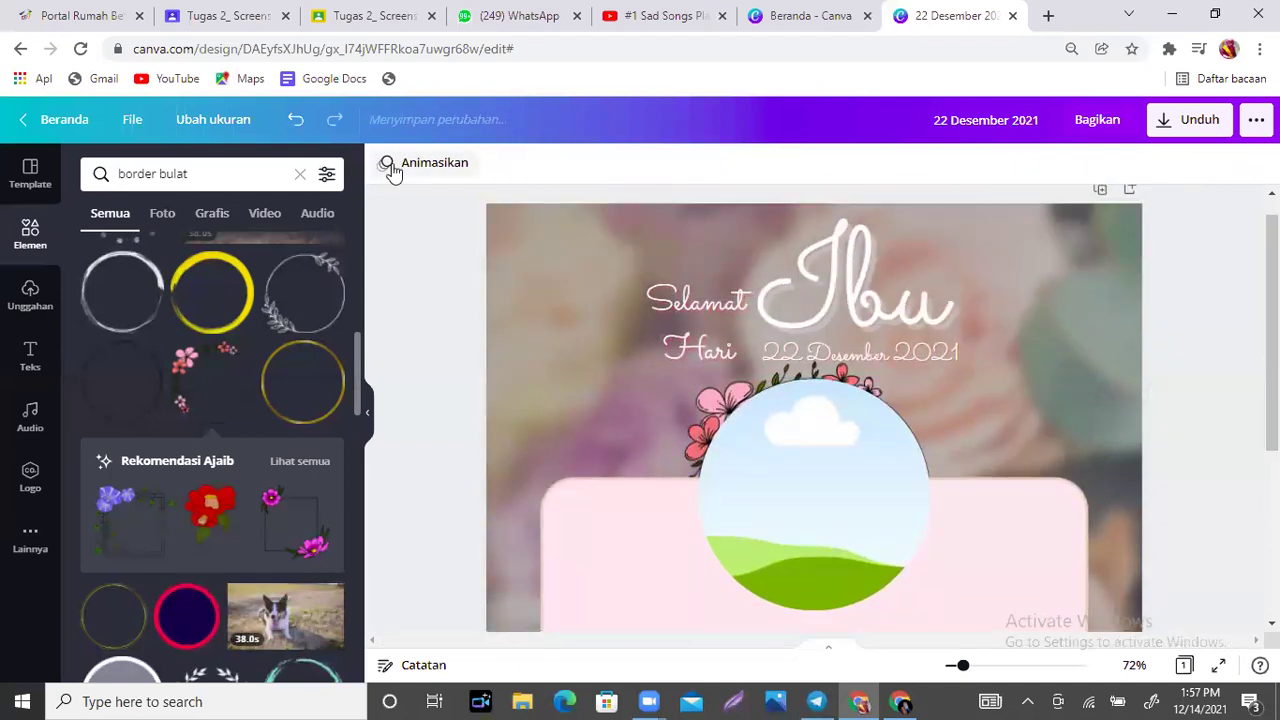
left_click(857, 497)
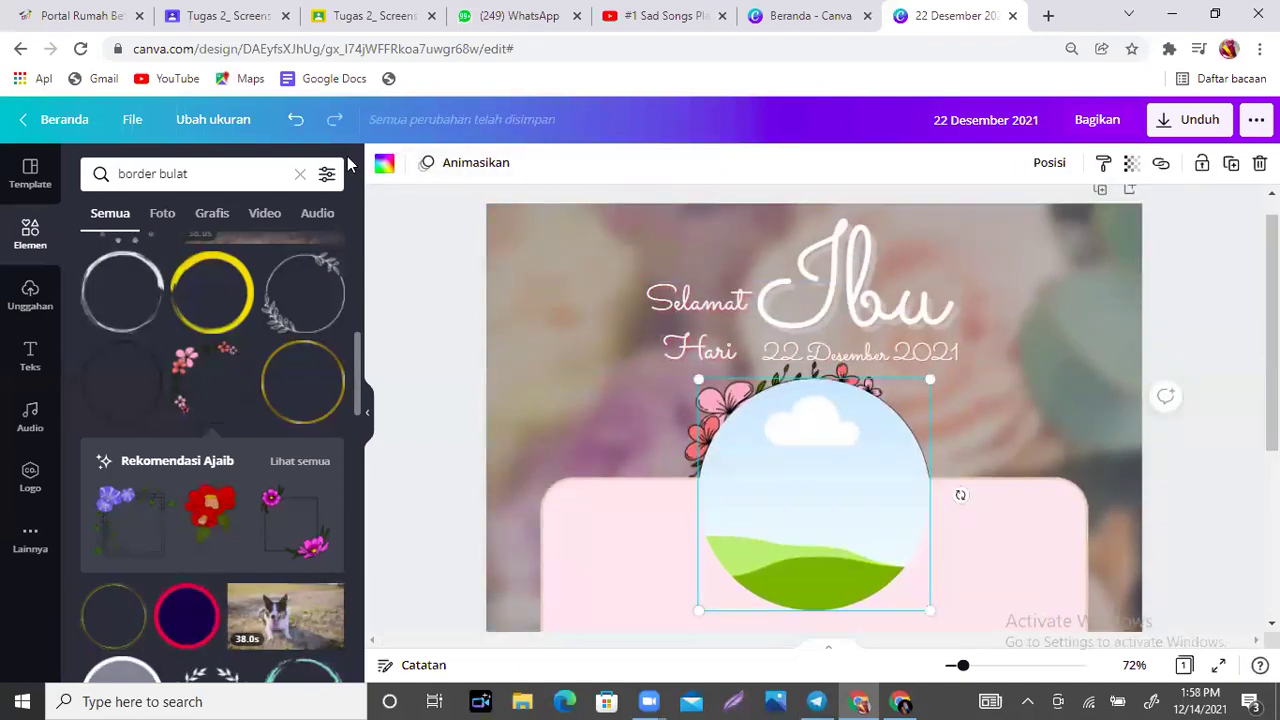
left_click(385, 167)
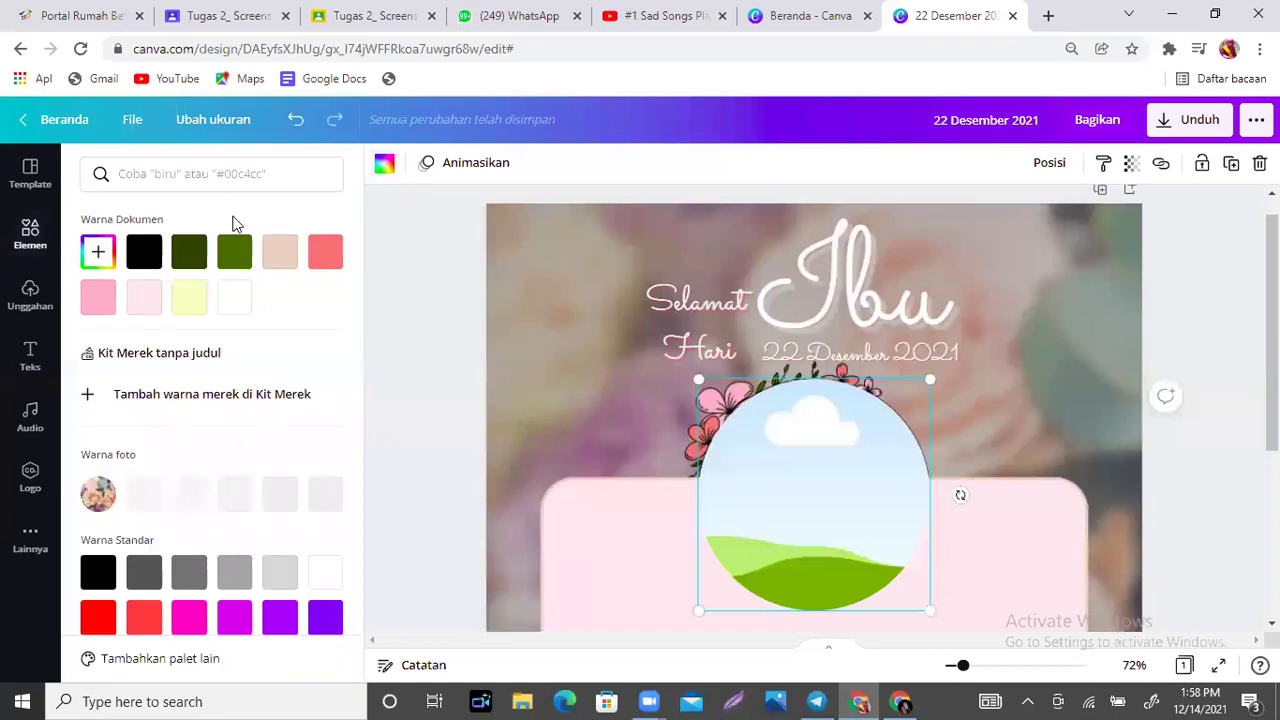
left_click(236, 266)
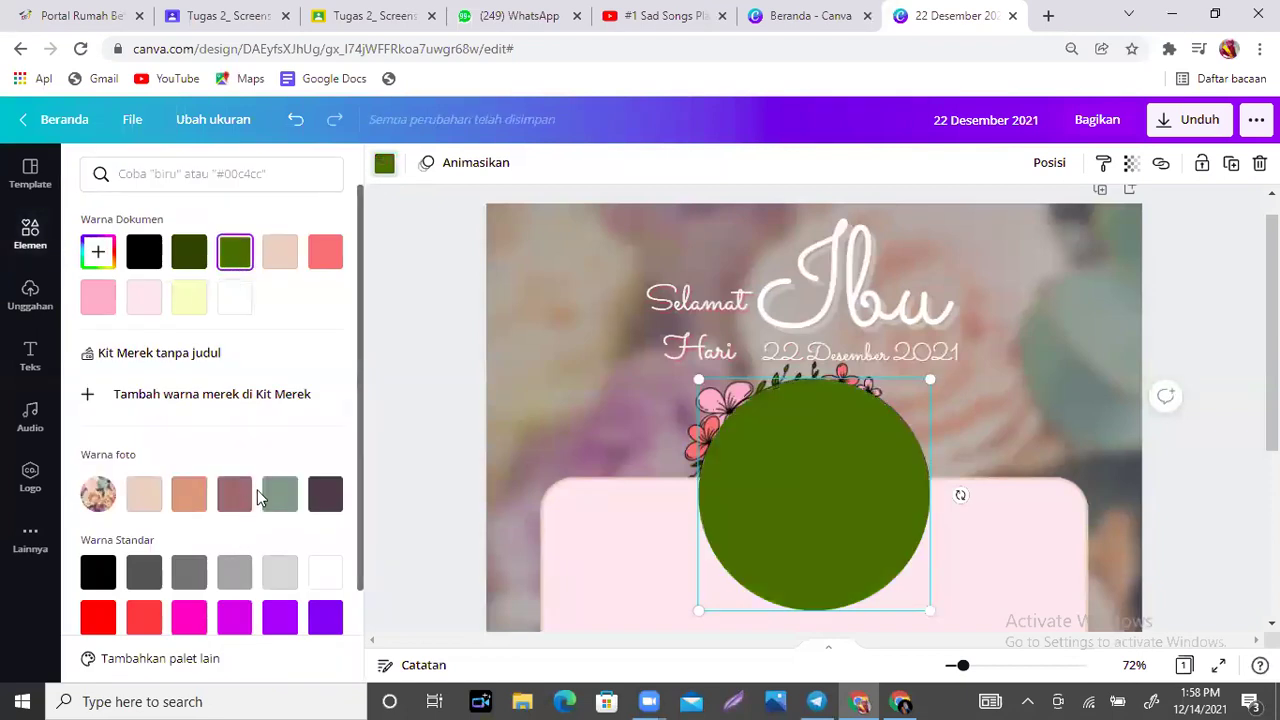
left_click(98, 251)
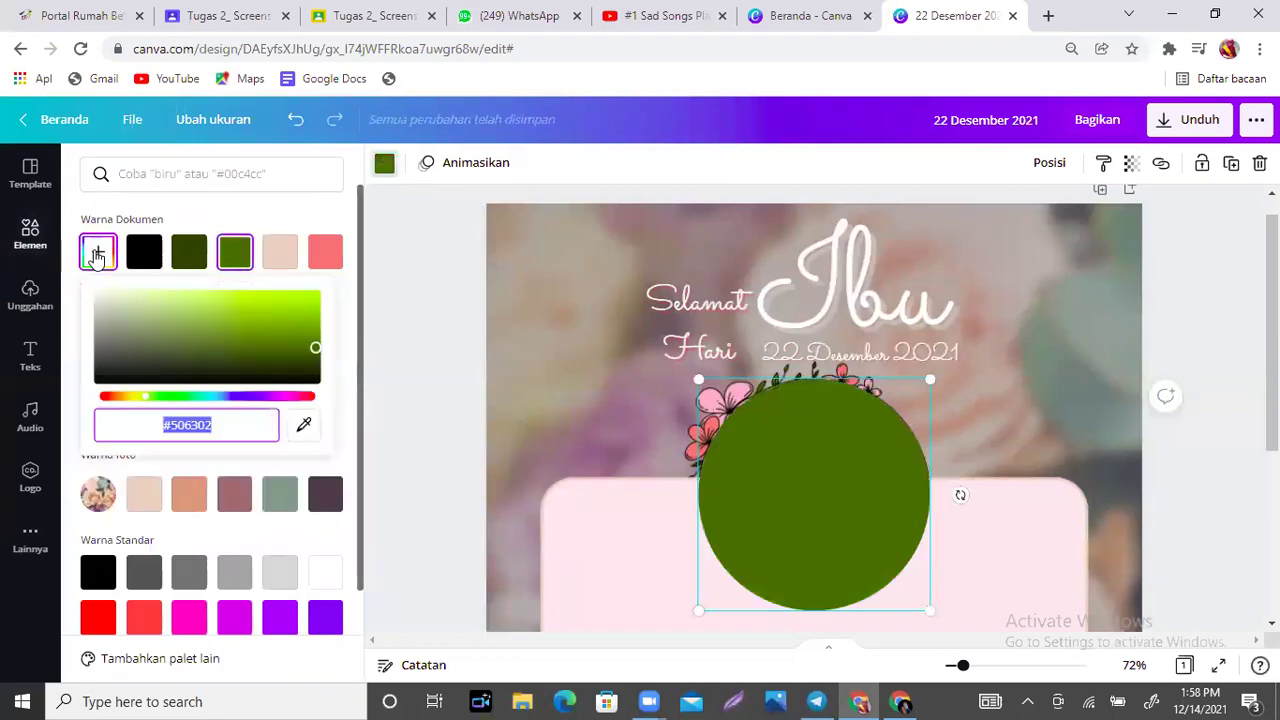
left_click(266, 301)
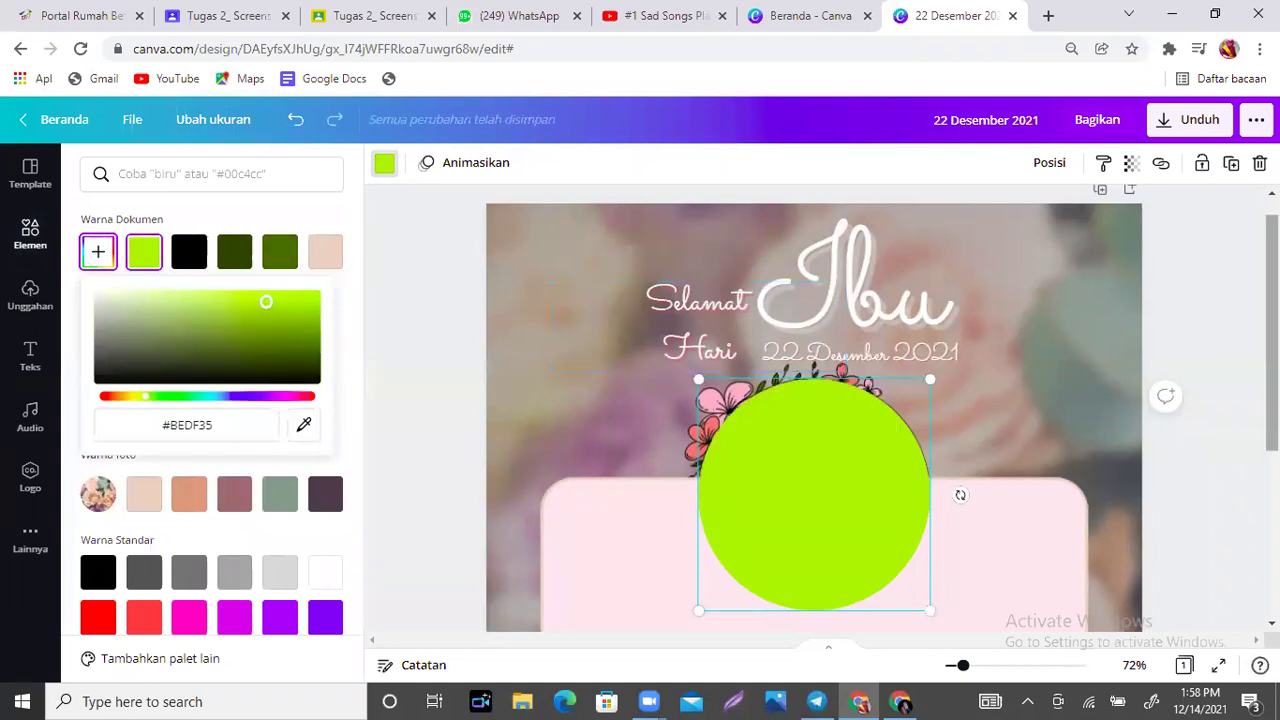
scroll(814, 408, "down", 4)
scroll(814, 408, "up", 3)
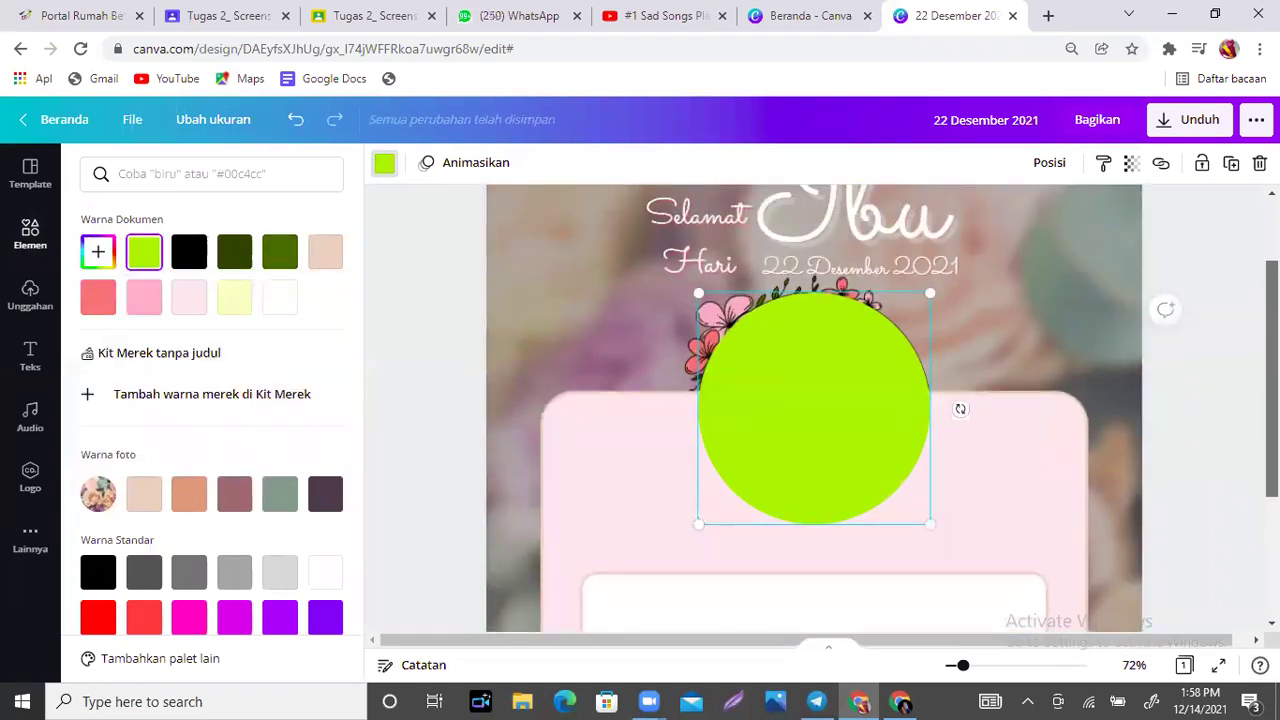
left_click(1008, 341)
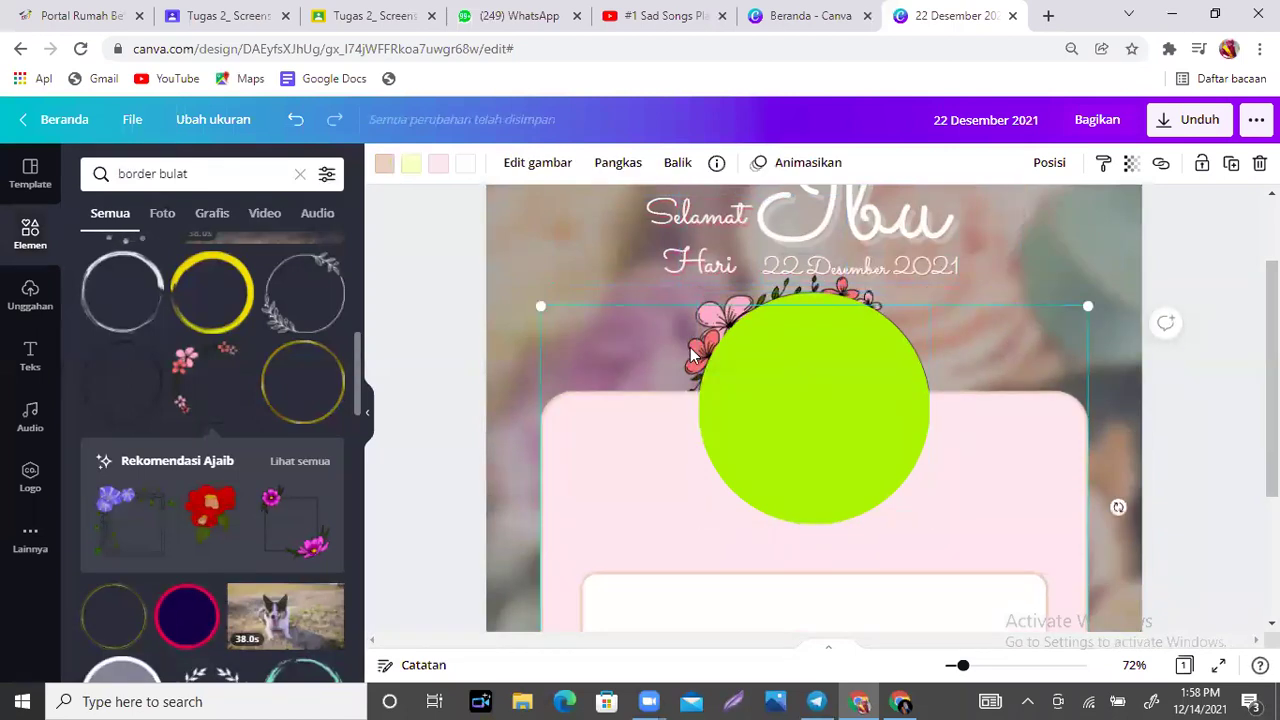
left_click(812, 384)
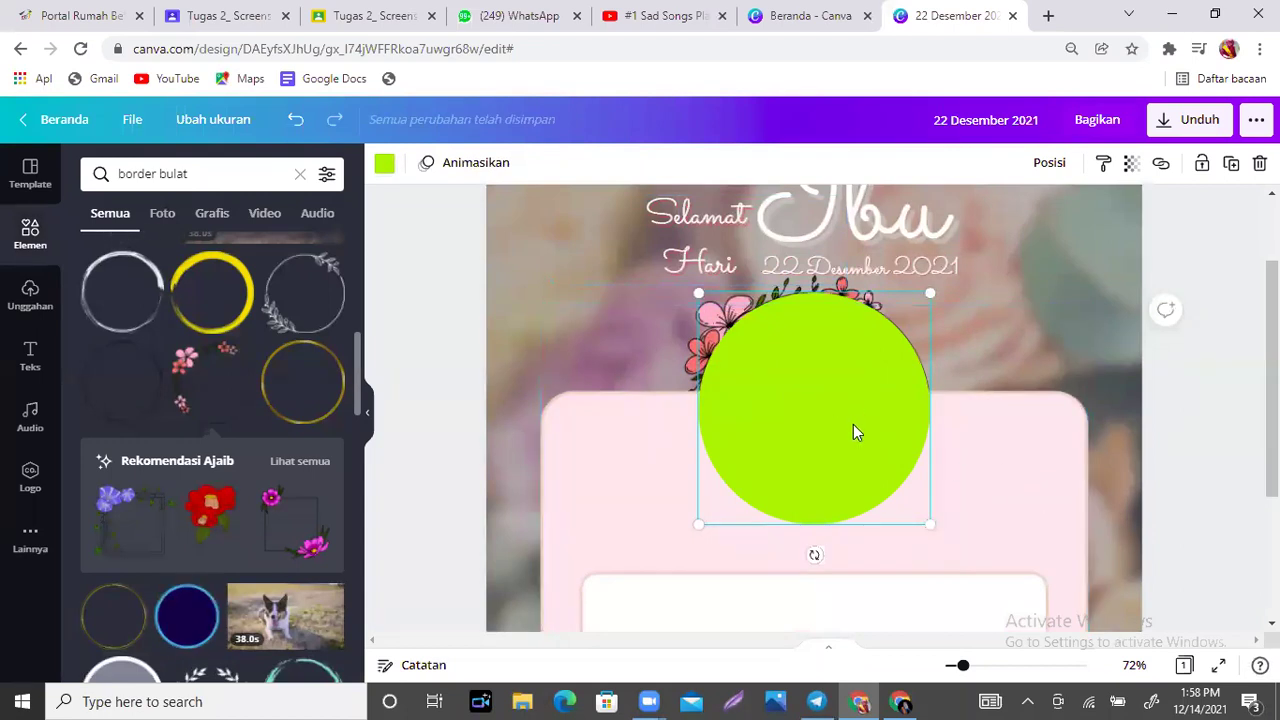
key("ctrl+z")
key("ctrl+y")
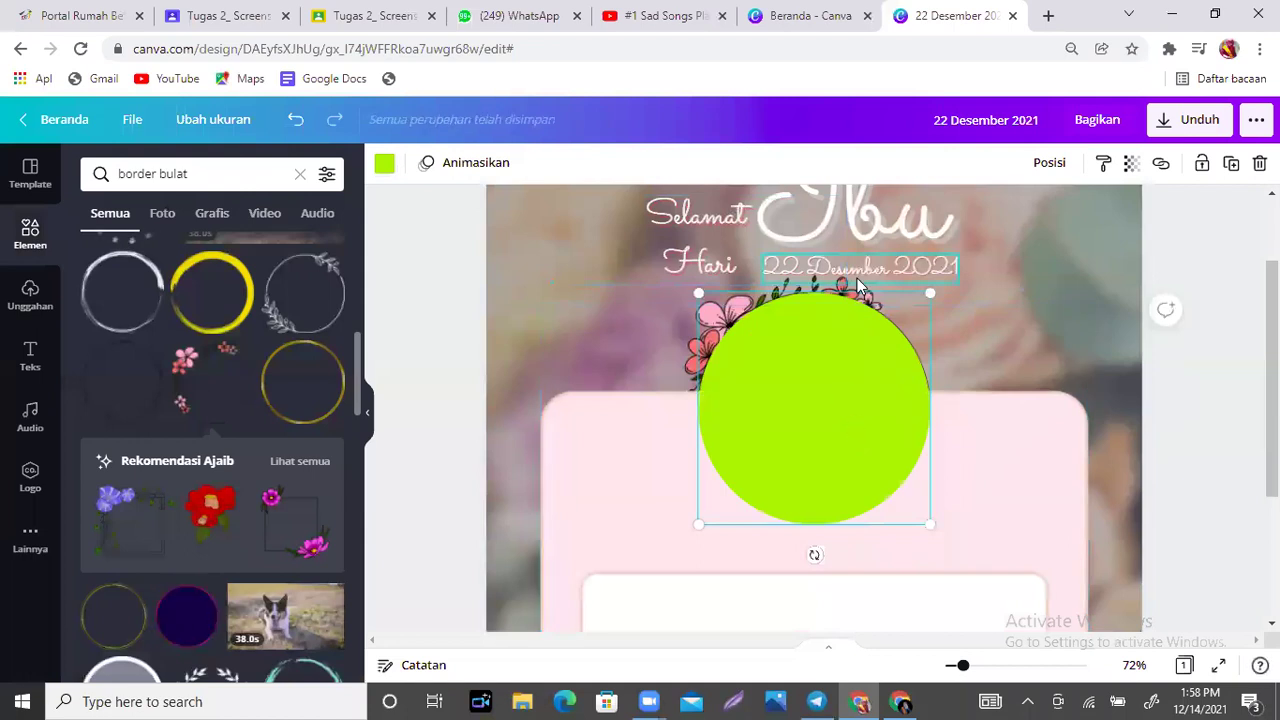
Try sending the lime green round frame backward behind the pink card, and bring it forward again.
left_click(693, 372)
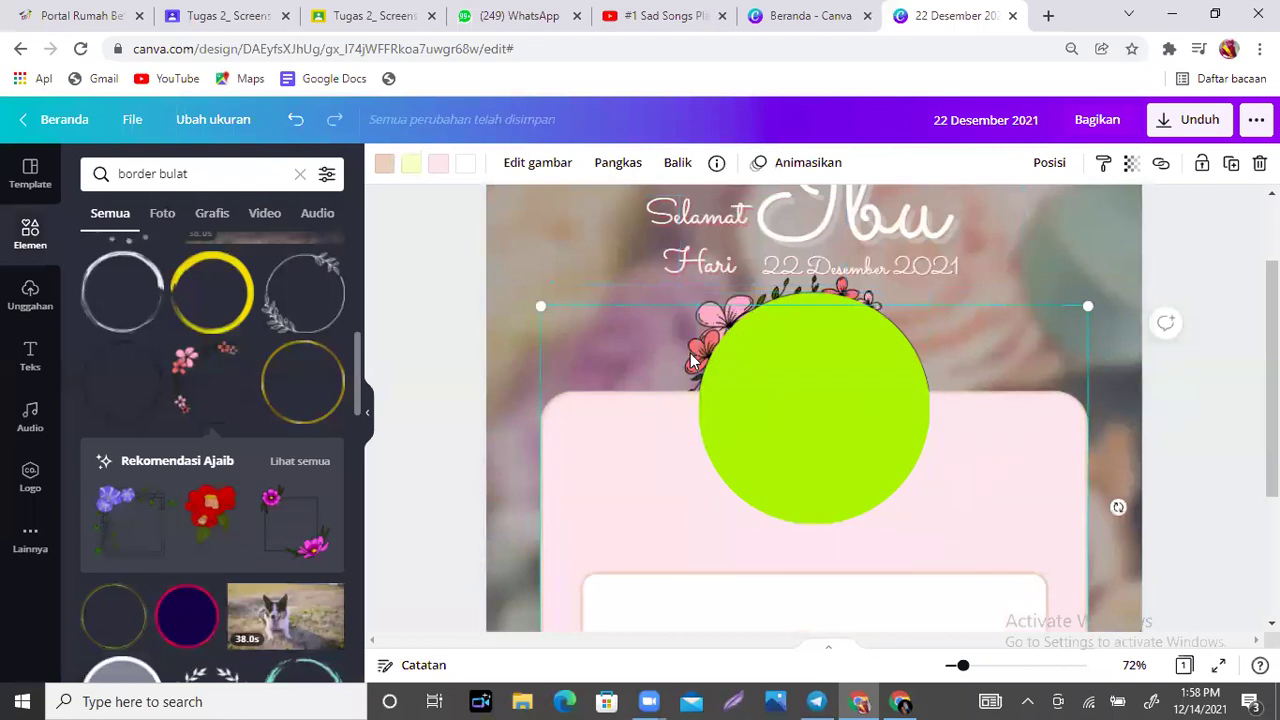
left_click(765, 375)
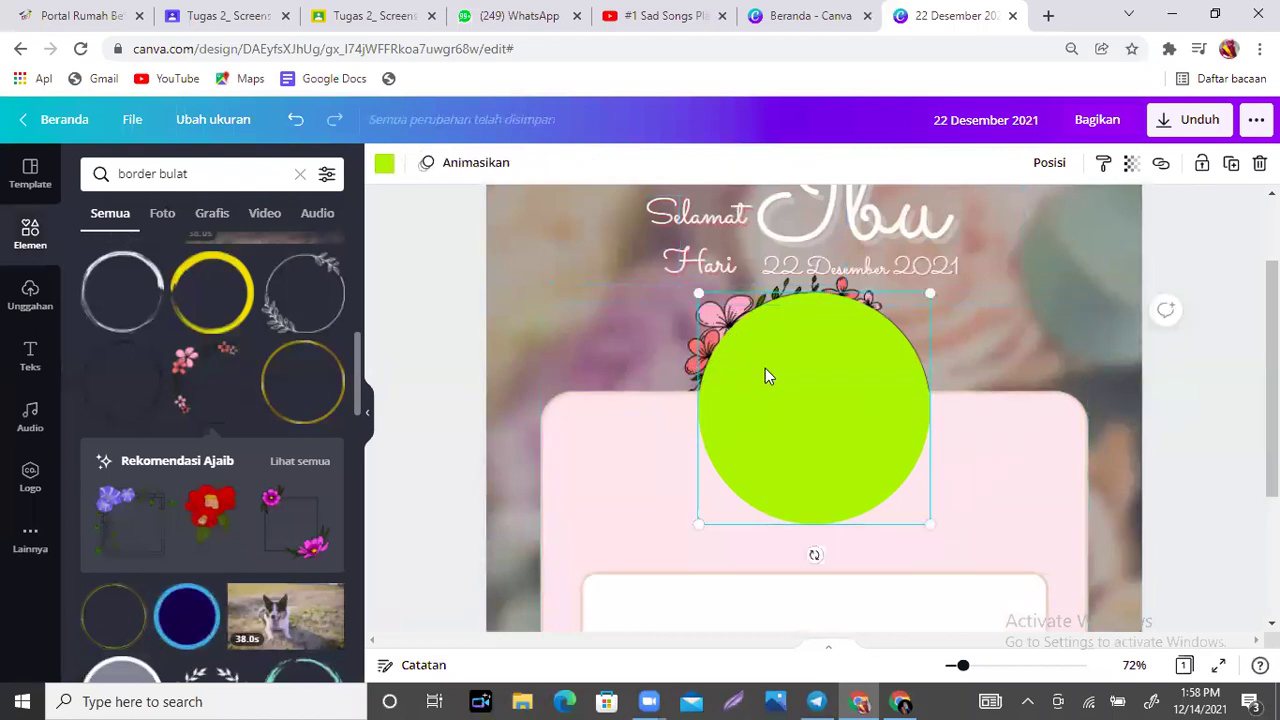
key("ctrl+bracketleft")
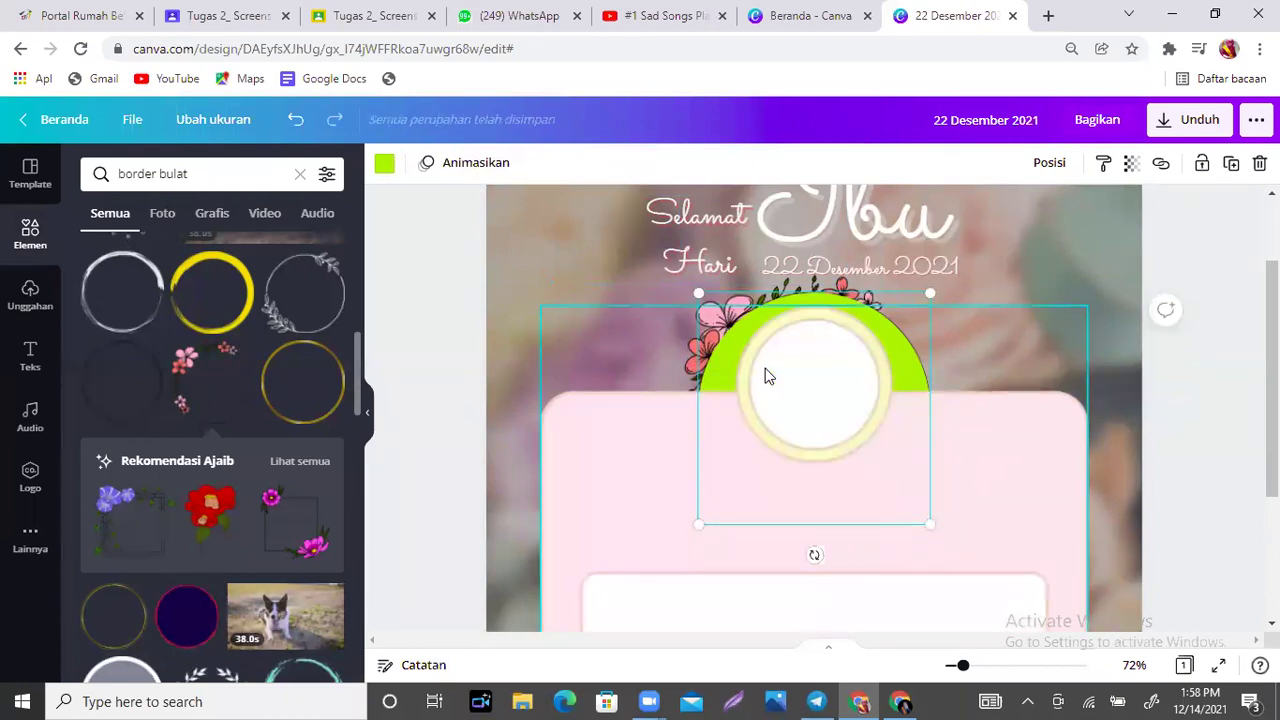
key("ctrl+bracketright")
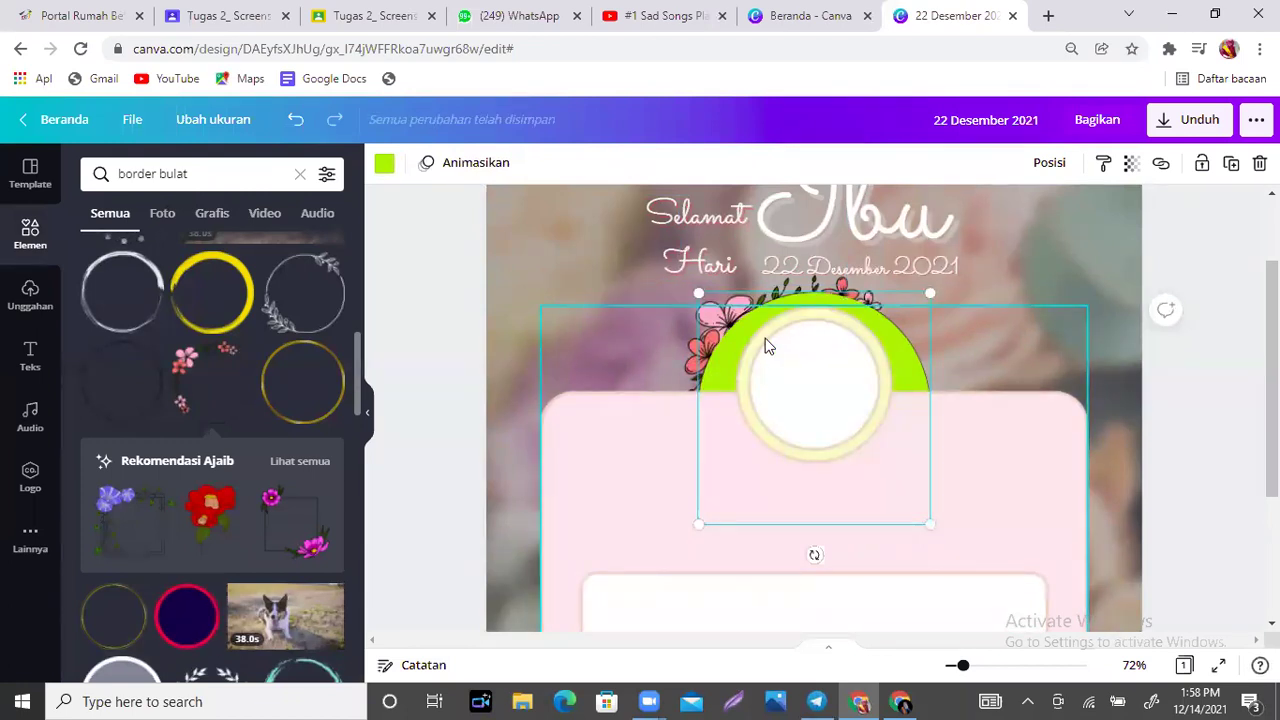
key("ctrl+bracketright")
Move the lime green circle and the pink card aside and bring the floral border in front of them.
left_click_drag(780, 369, 854, 365)
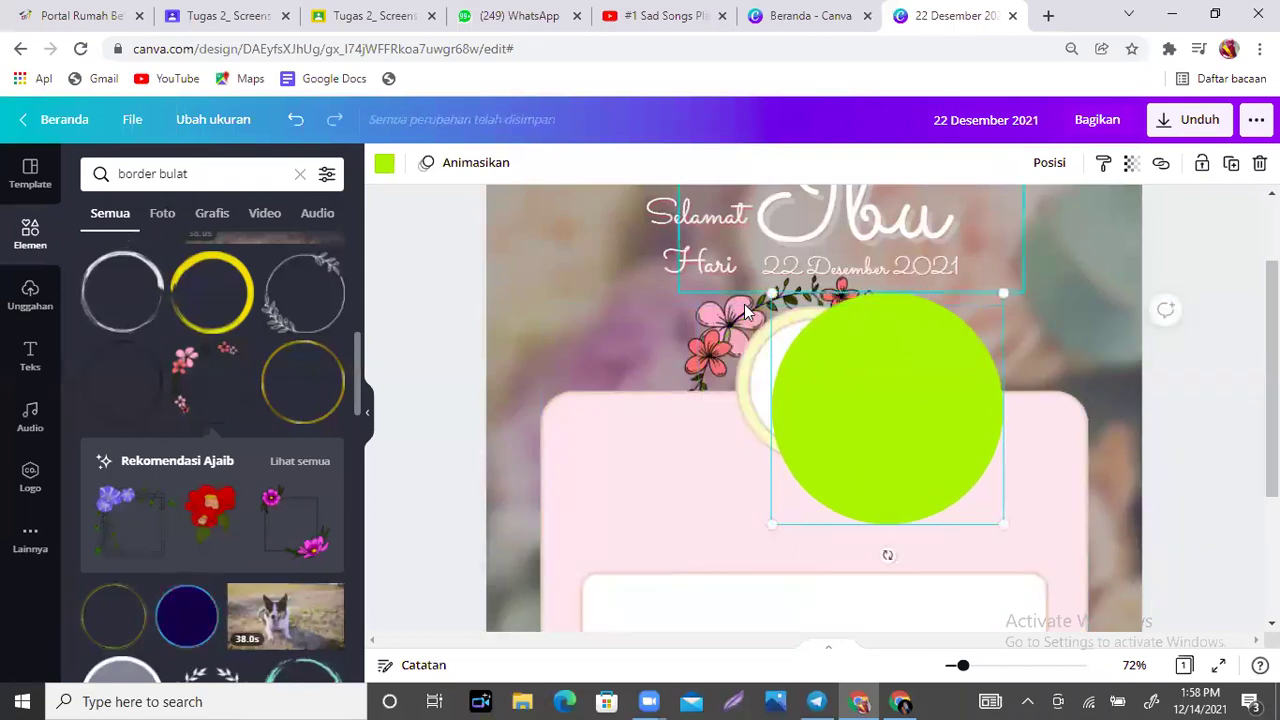
left_click(725, 334)
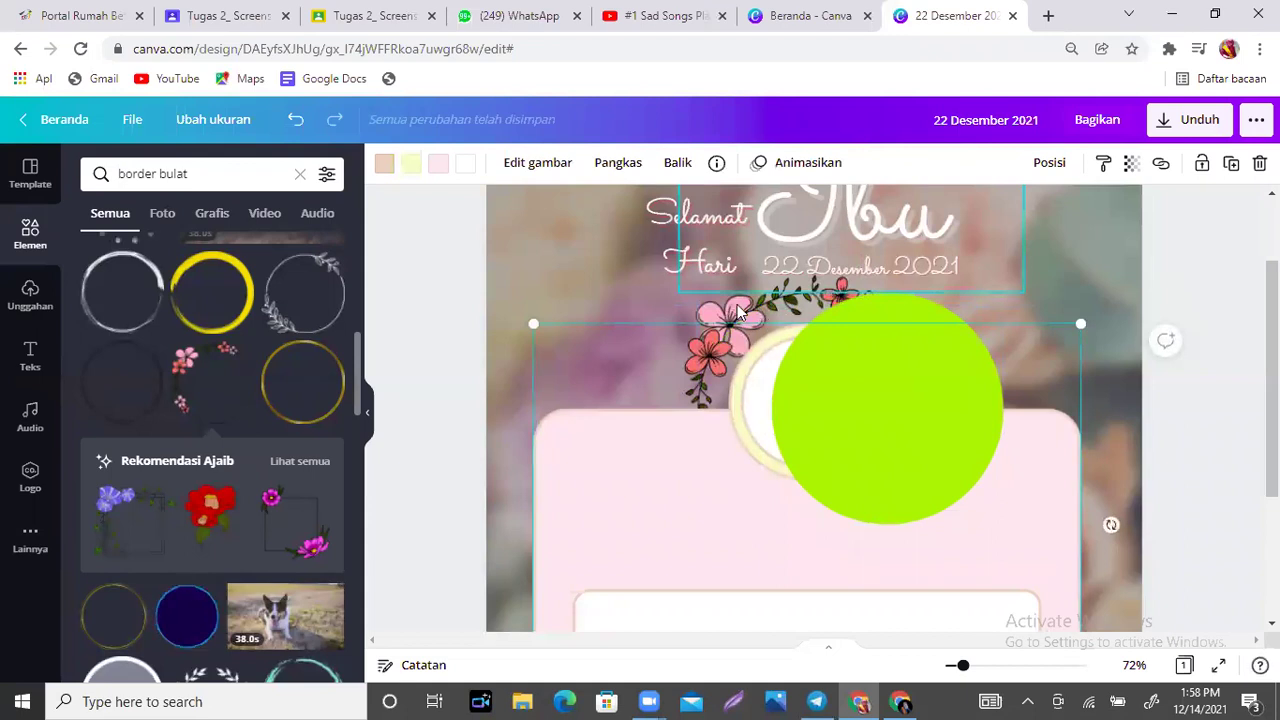
left_click(736, 288)
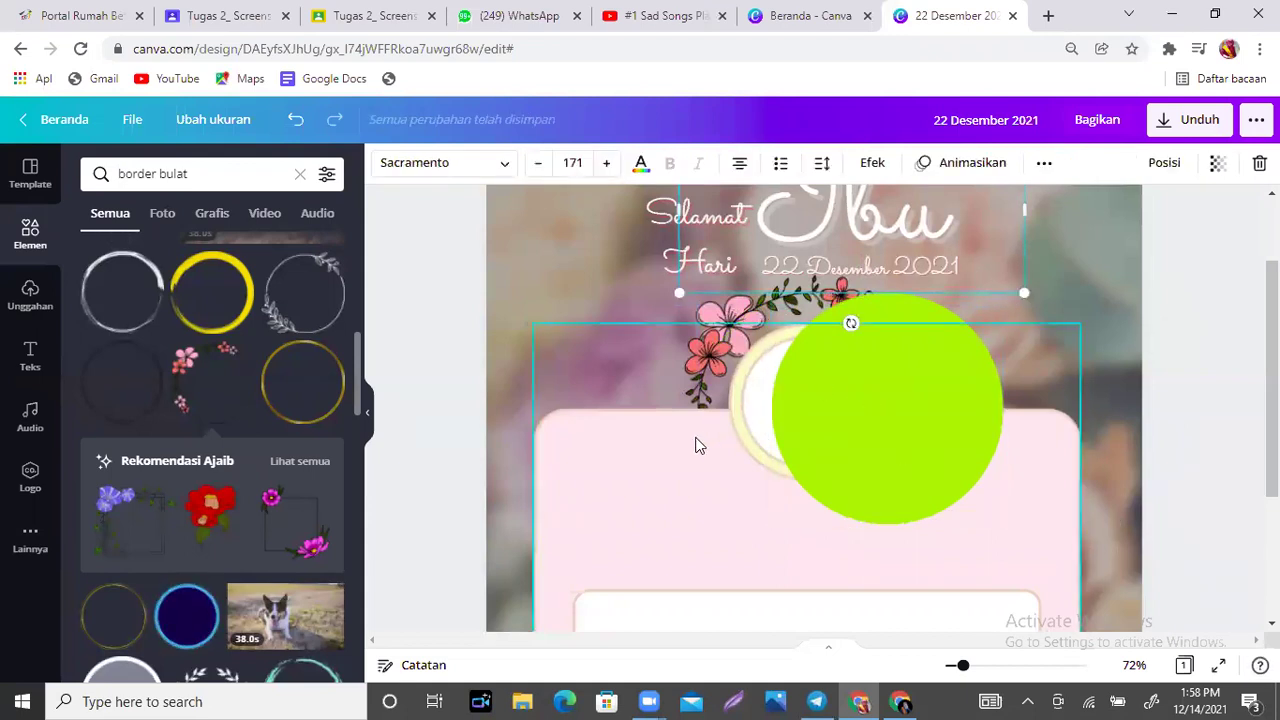
left_click_drag(710, 524, 713, 542)
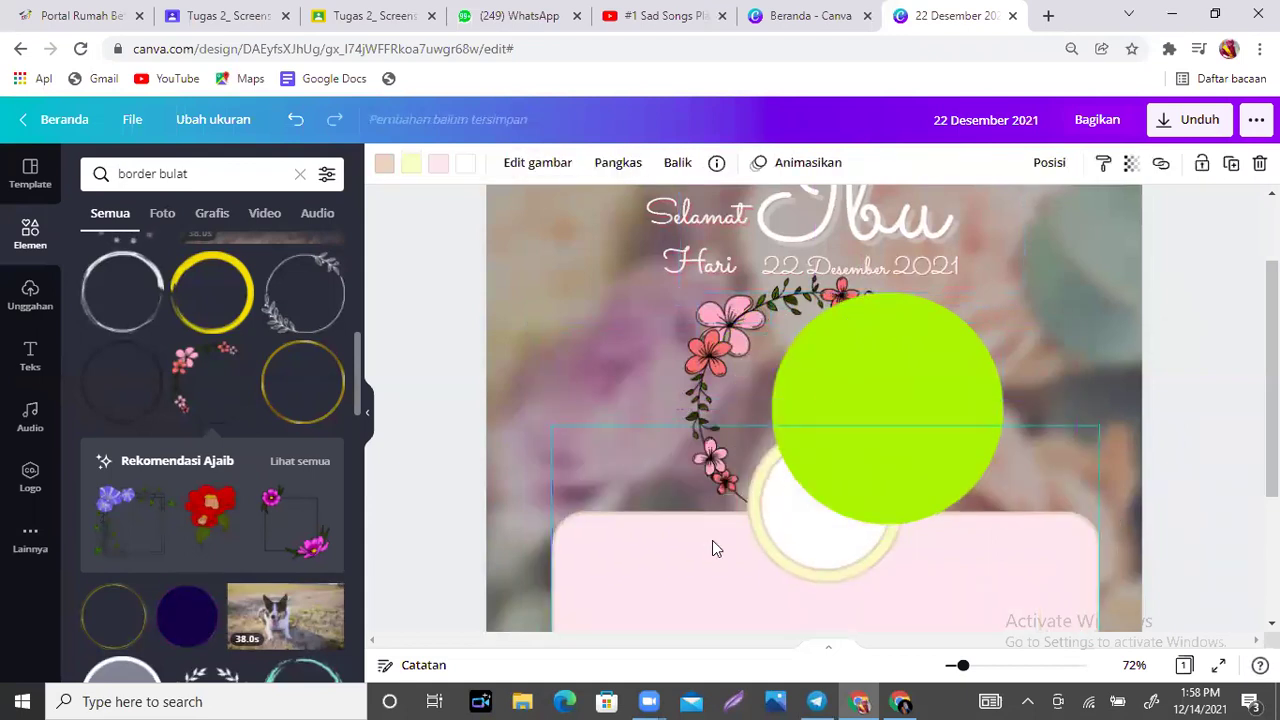
left_click(723, 356)
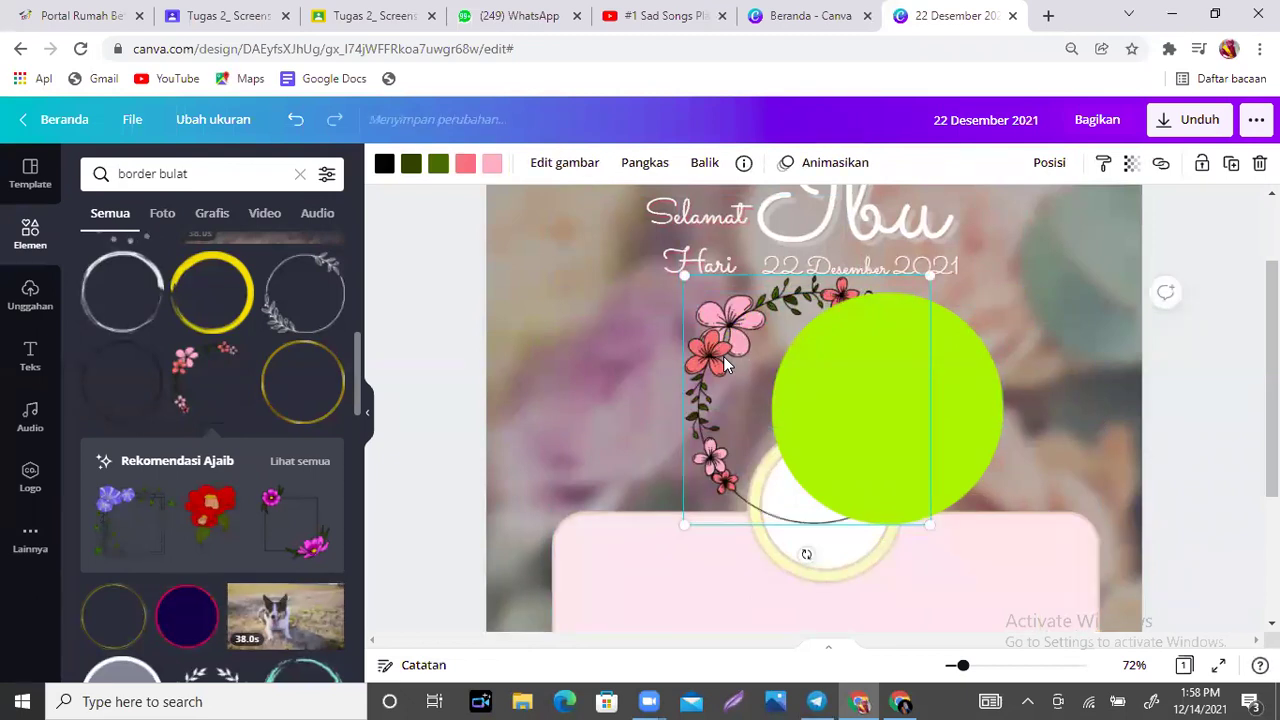
Move the pink card back up beneath the title and fit the lime green circle inside the floral border's ring.
left_click(637, 583)
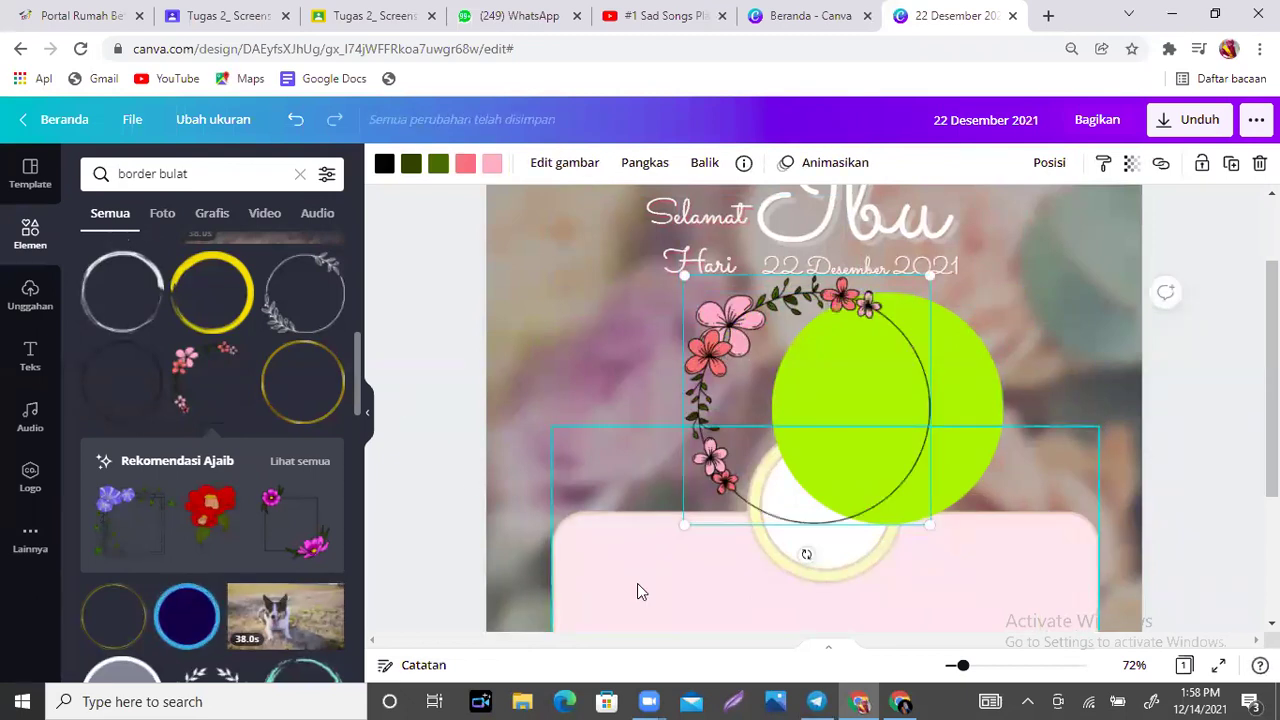
left_click_drag(627, 497, 620, 463)
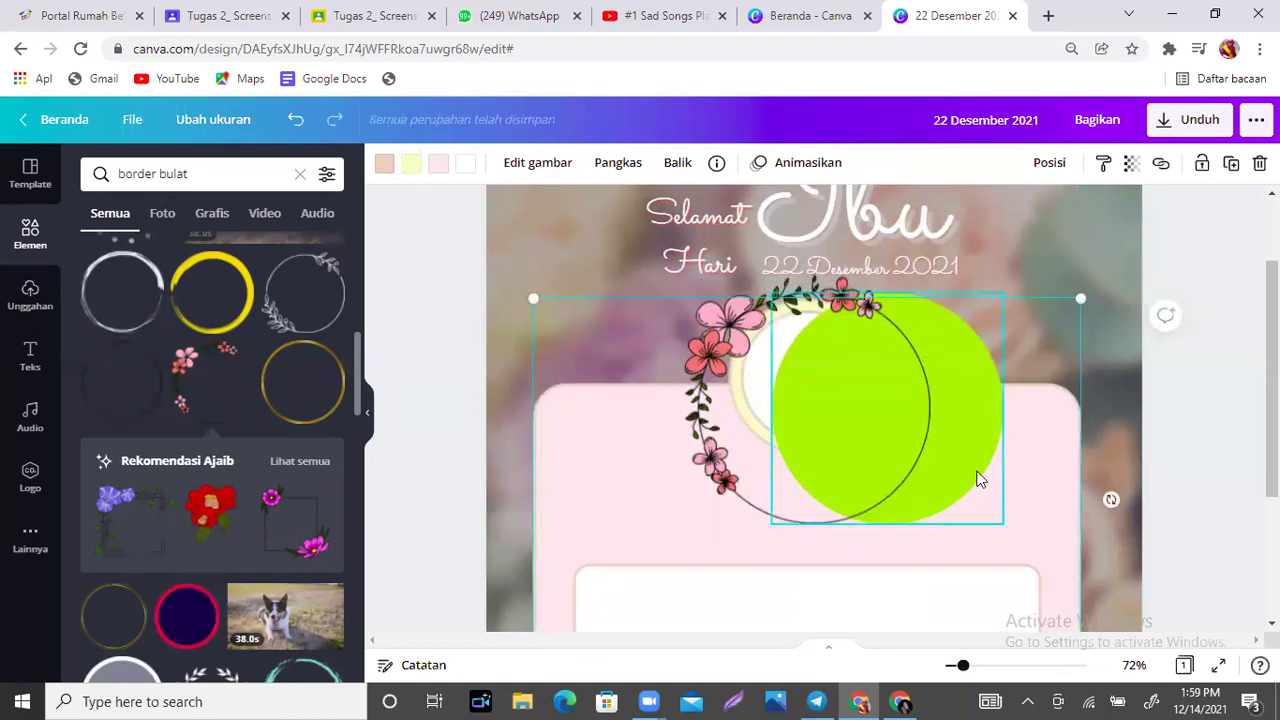
left_click_drag(940, 462, 904, 470)
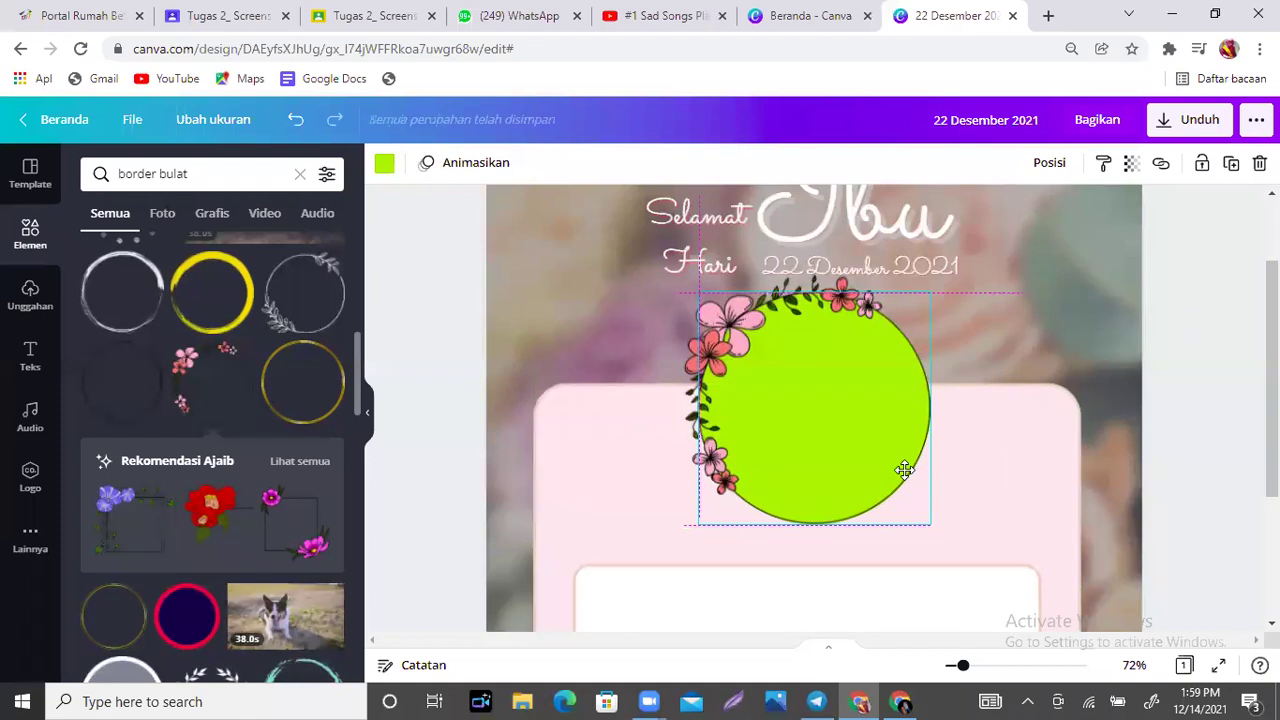
left_click(1132, 519)
Add a small body text box and place it in the white box on the pink card.
left_click_drag(970, 669, 959, 667)
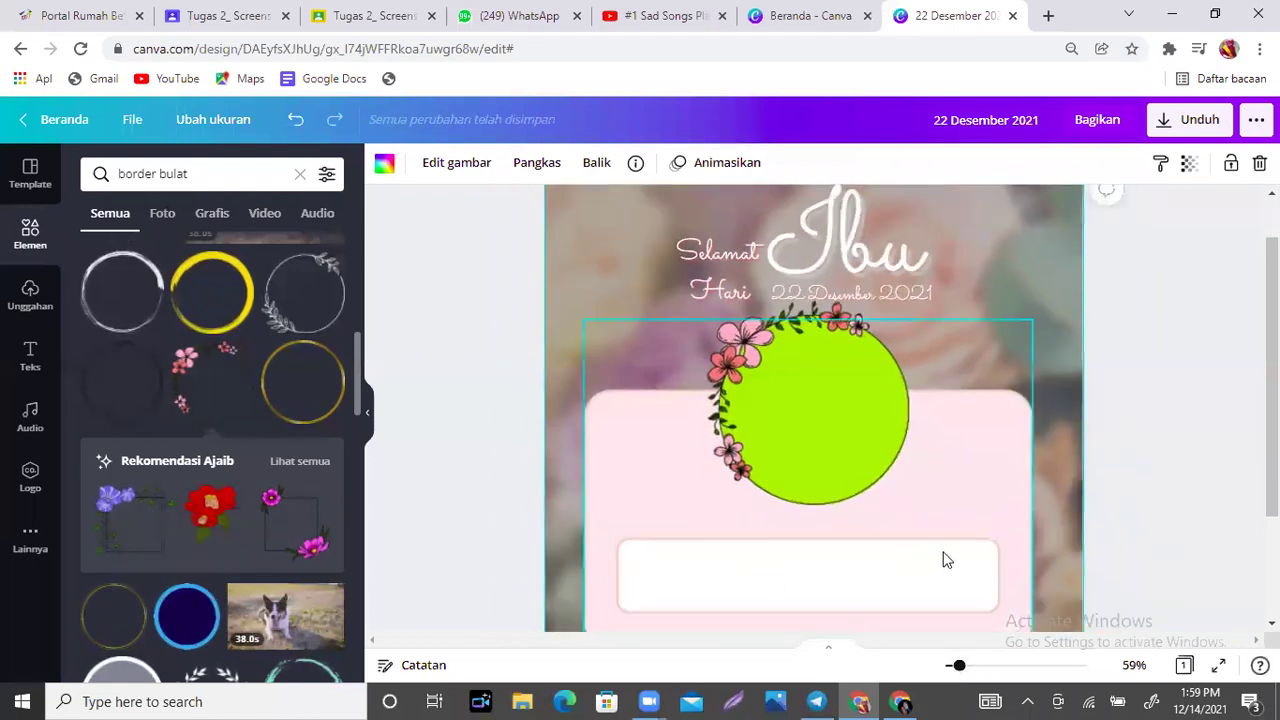
scroll(820, 430, "down", 1)
left_click(789, 397)
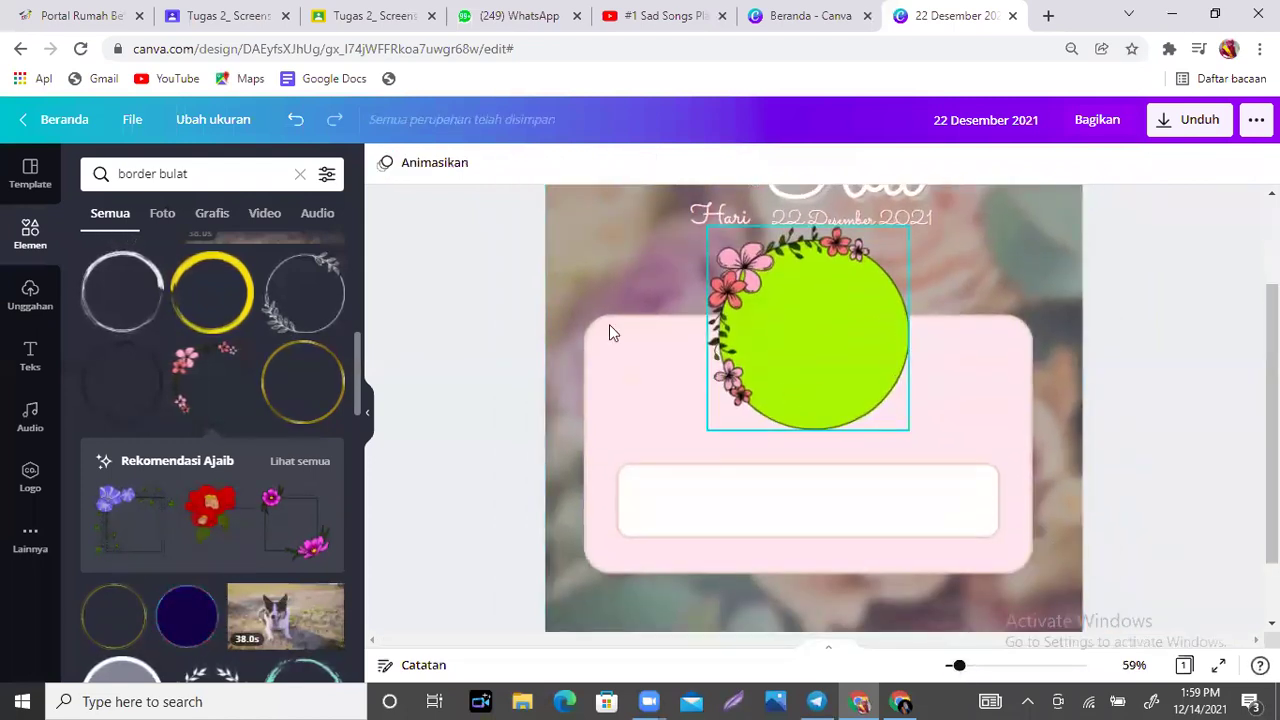
left_click(31, 360)
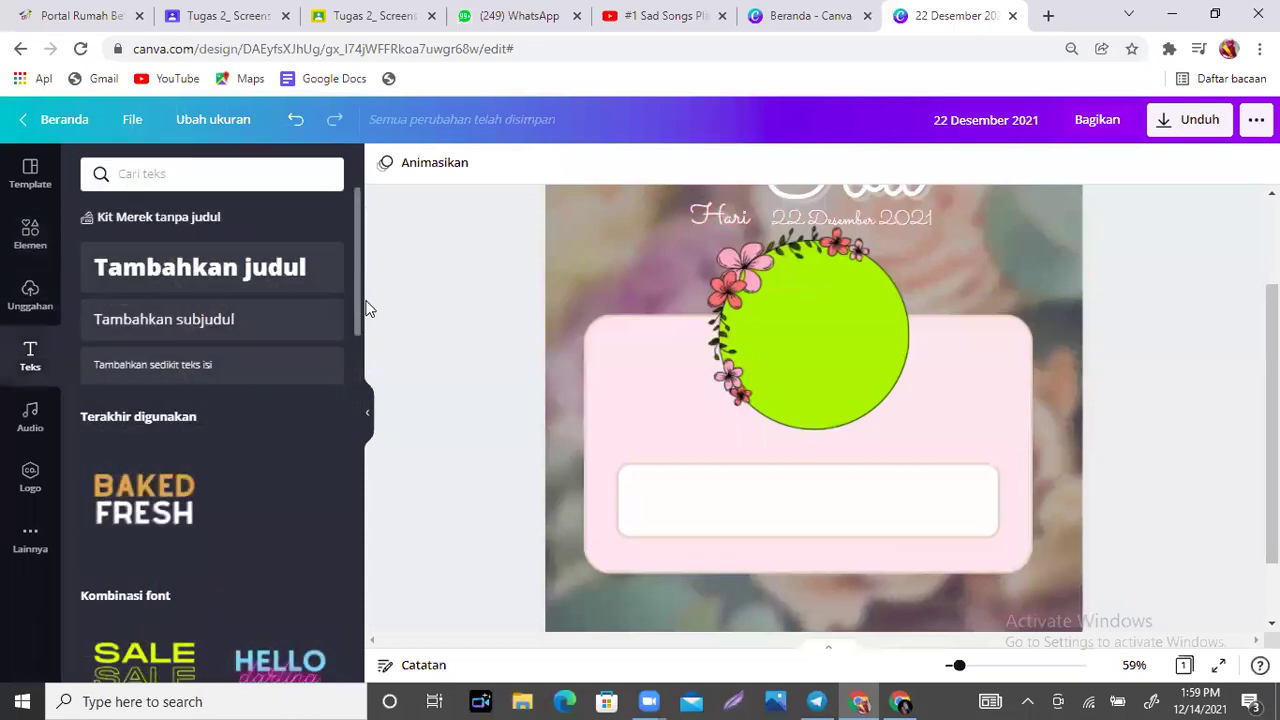
left_click_drag(354, 240, 366, 537)
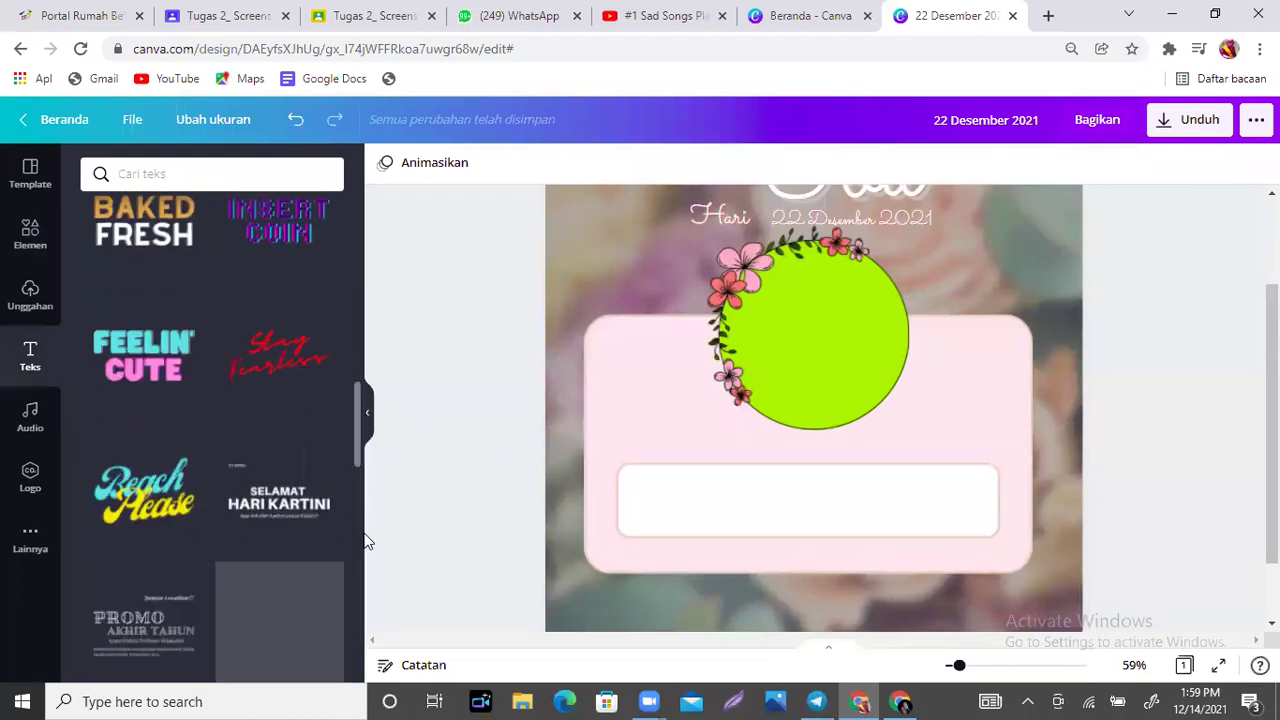
left_click_drag(354, 427, 363, 517)
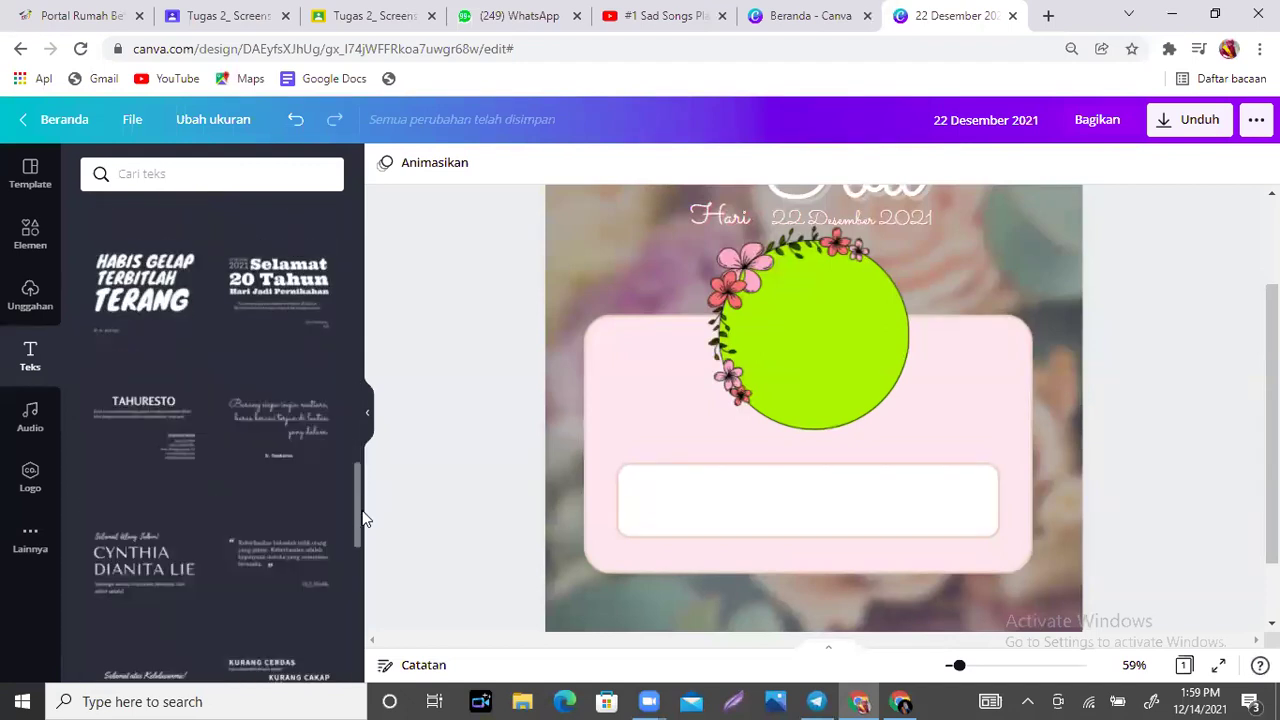
left_click_drag(365, 518, 349, 180)
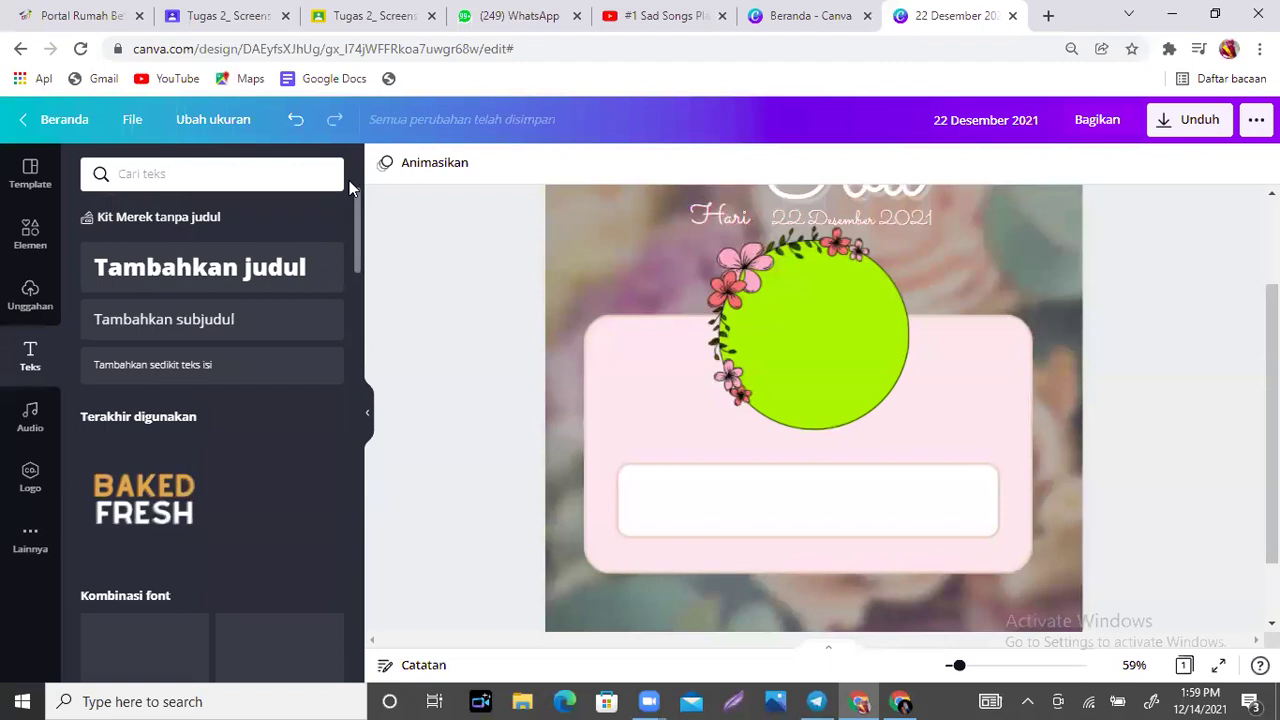
left_click(158, 386)
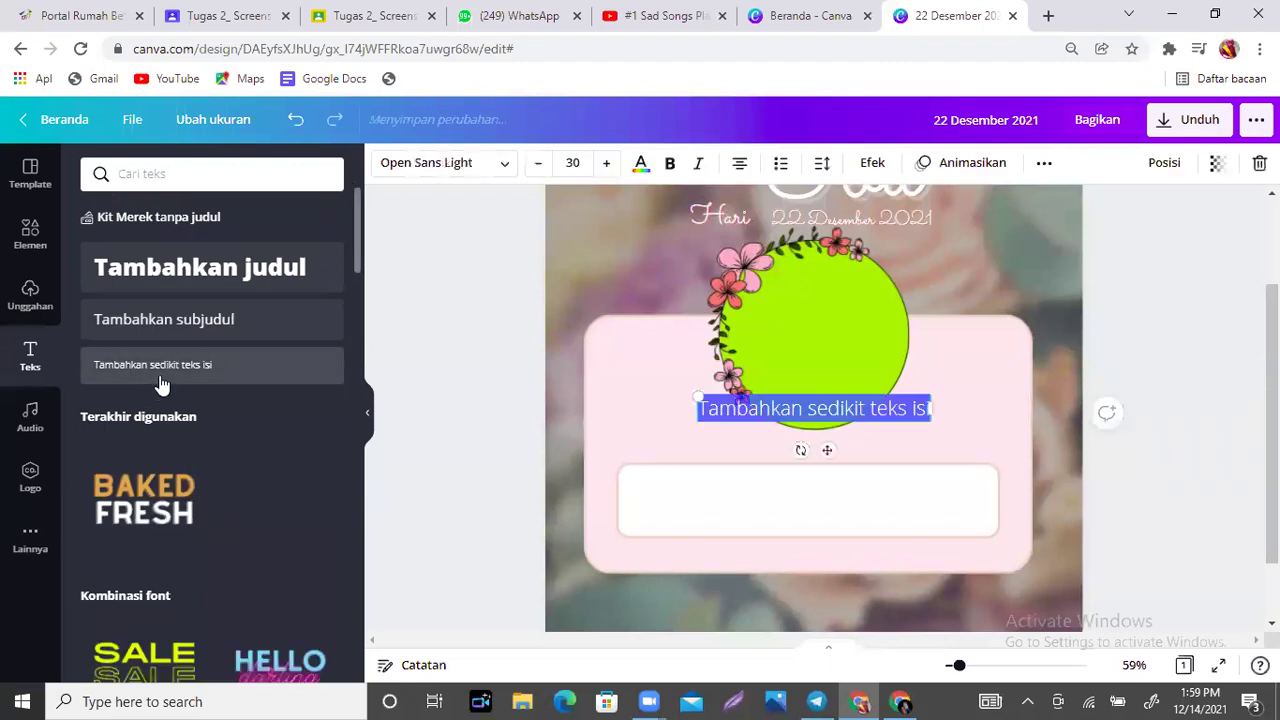
left_click_drag(781, 503, 769, 533)
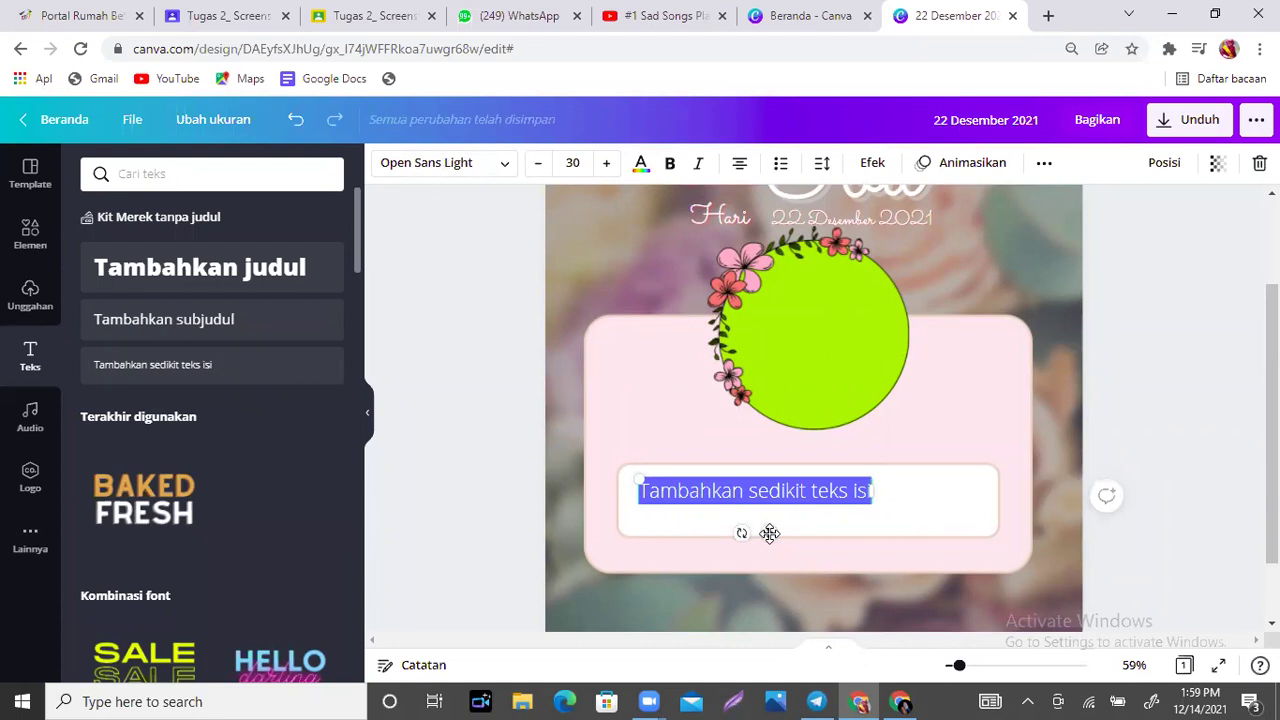
type("K")
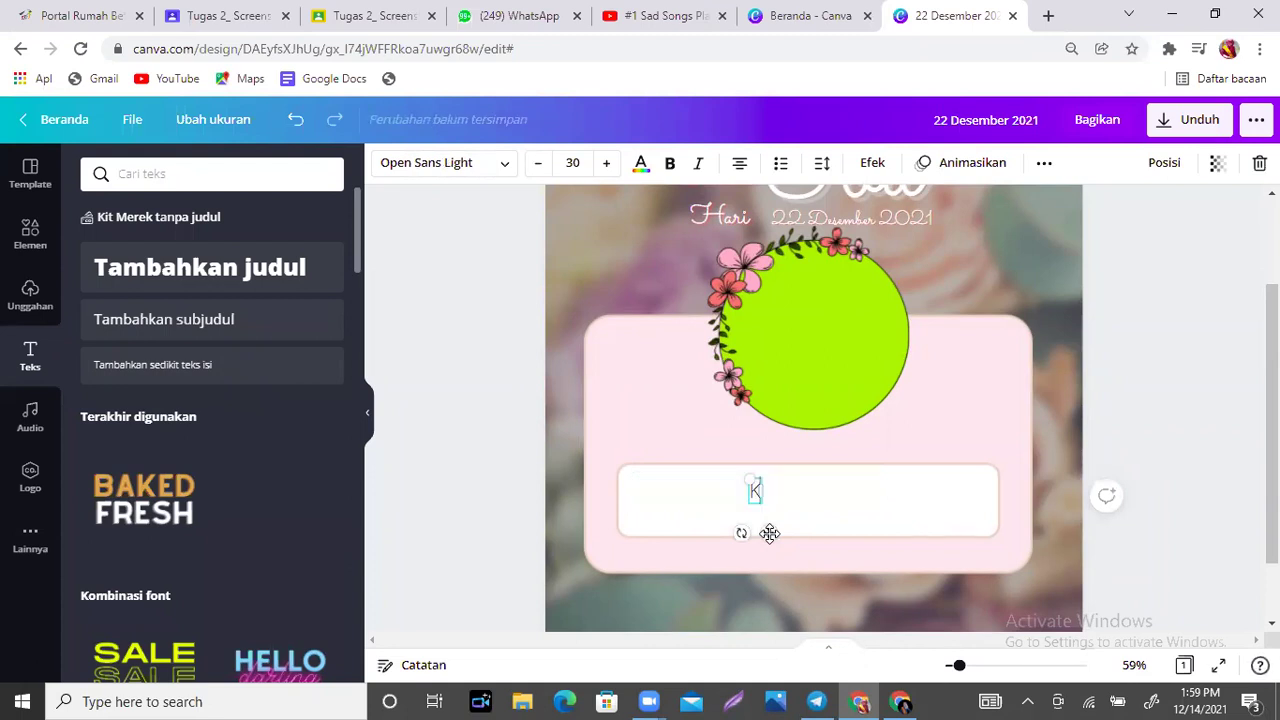
type("etika tangga")
key("BackSpace")
key("BackSpace")
key("ctrl+a")
key("BackSpace")
Enter "Desember 22 bukan hanya tentang cinta kita terhadap Bunda, tapi juga tentang perjuangan kita sebagai Bunda" in the text box.
type("Desember")
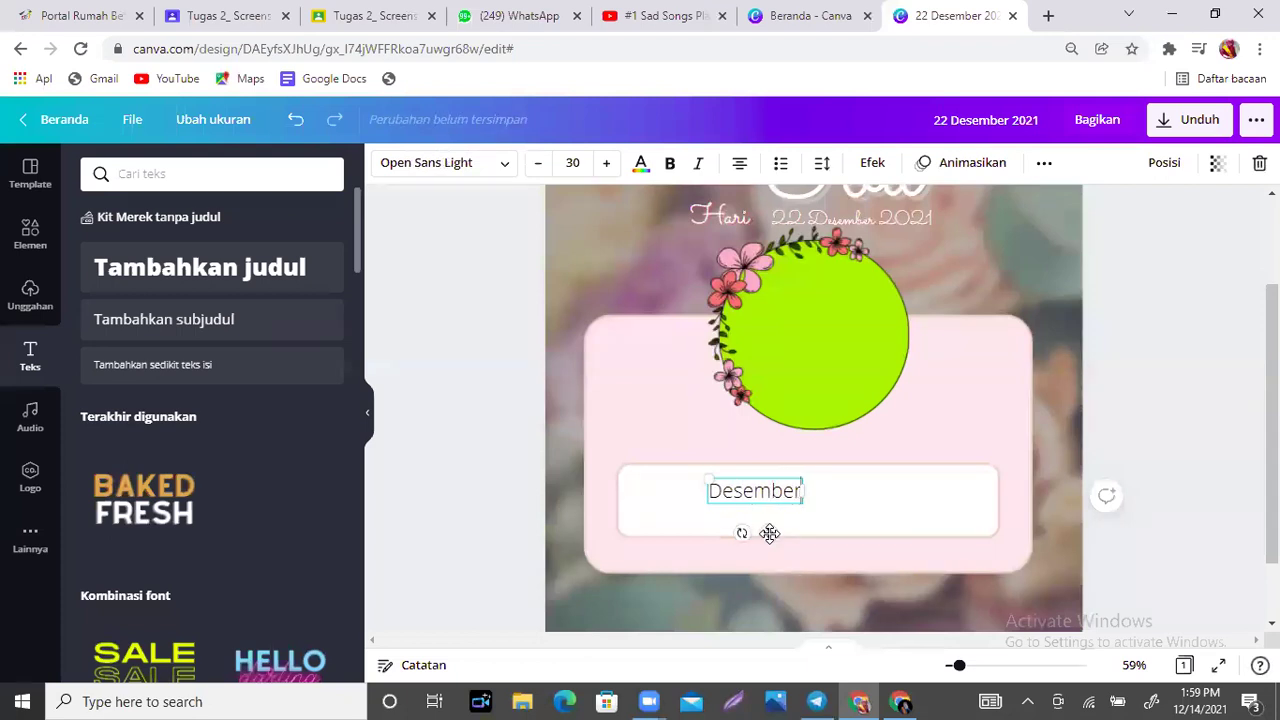
type(" 22")
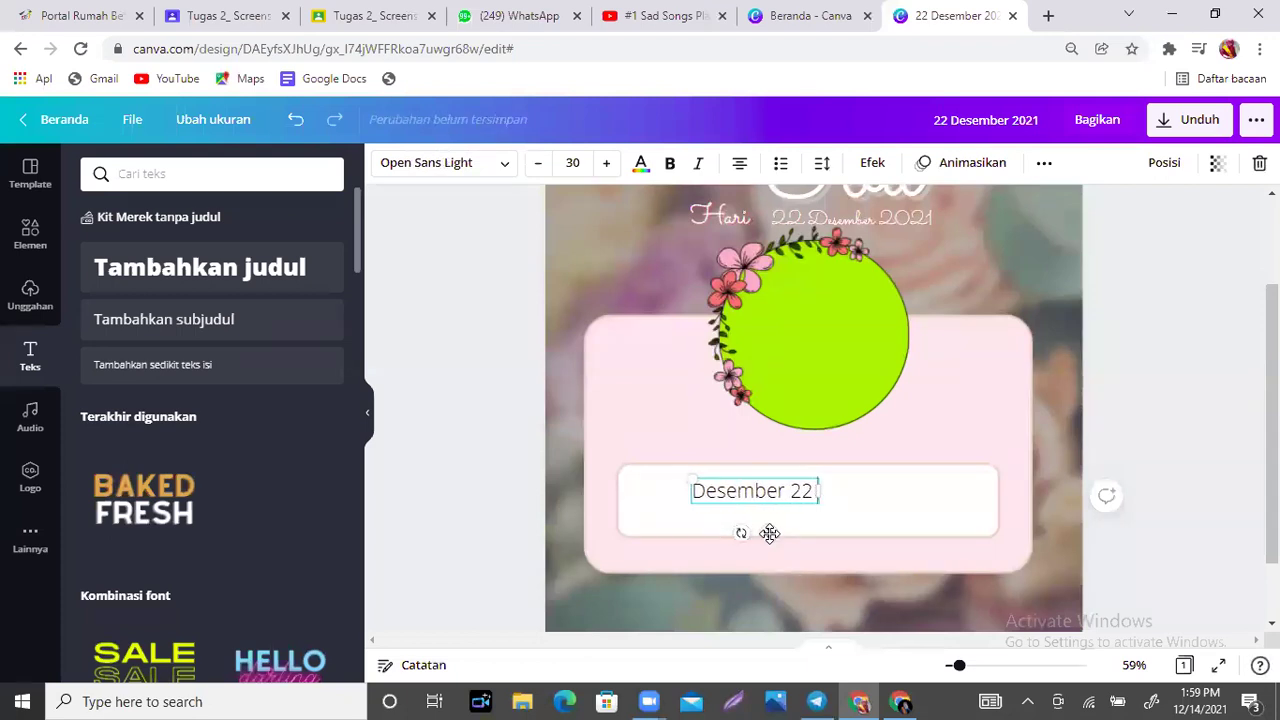
type(" bukan hany")
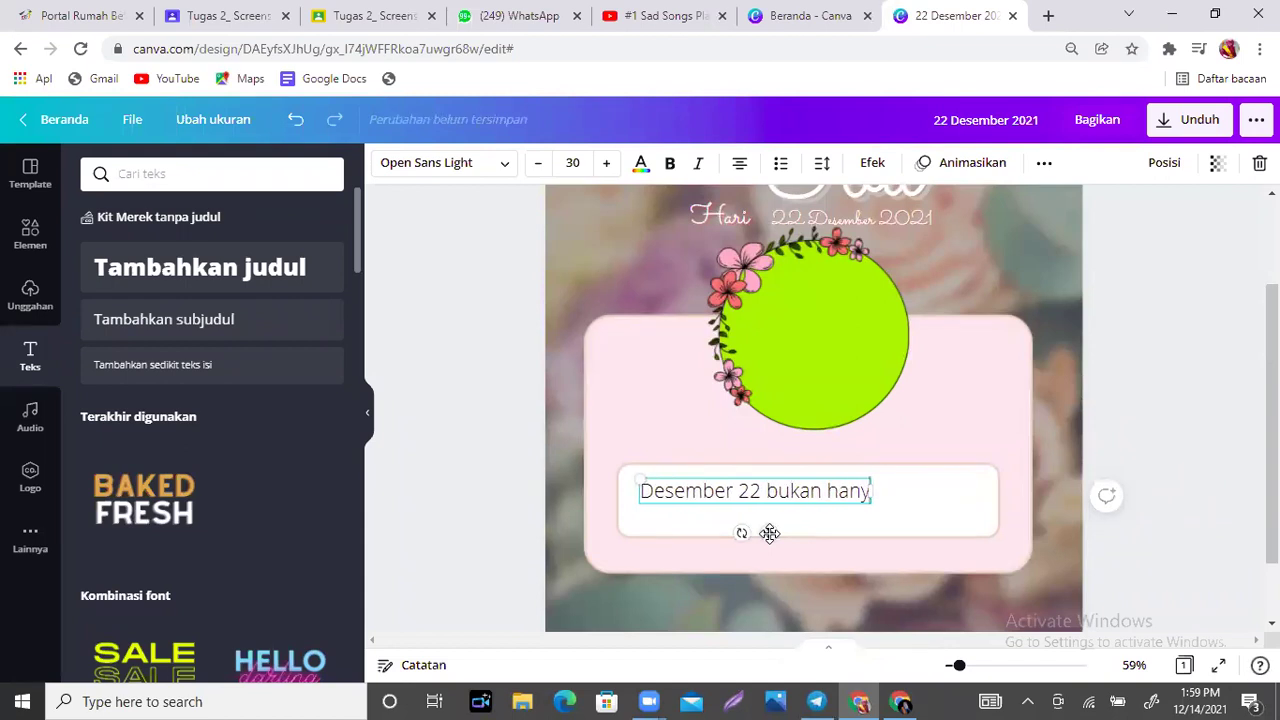
type("a tentang")
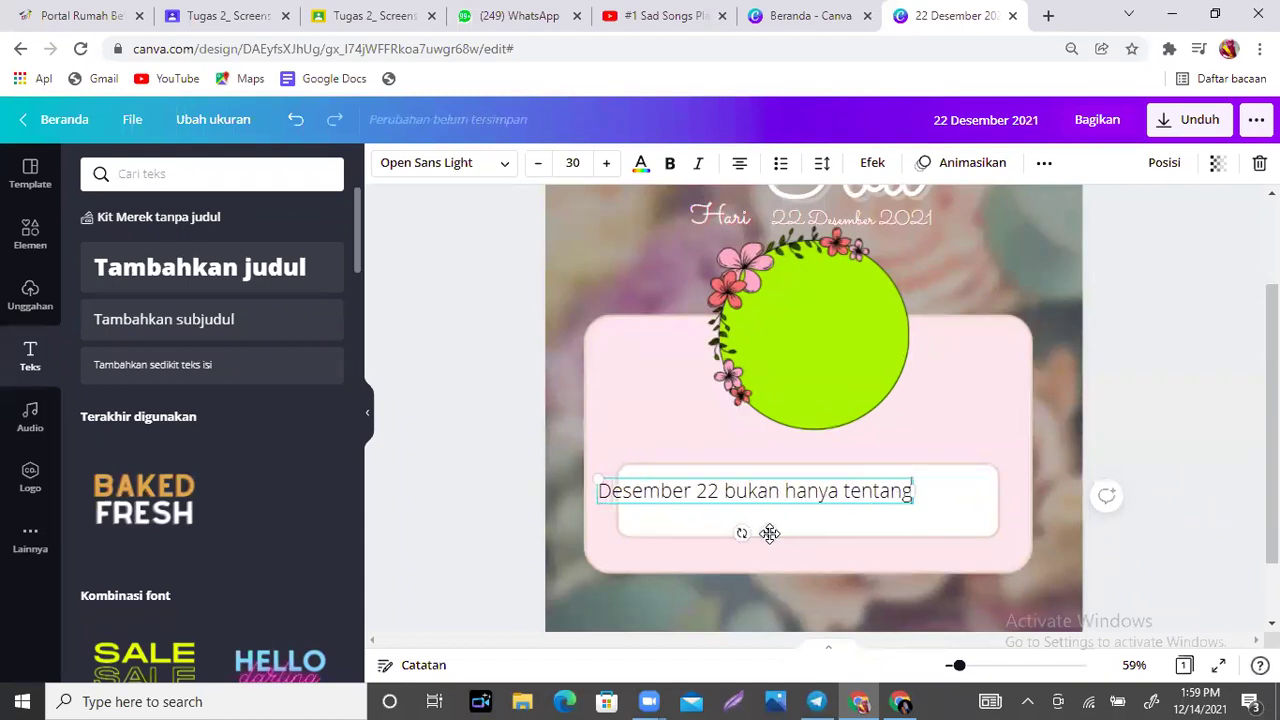
type(" cinta ki")
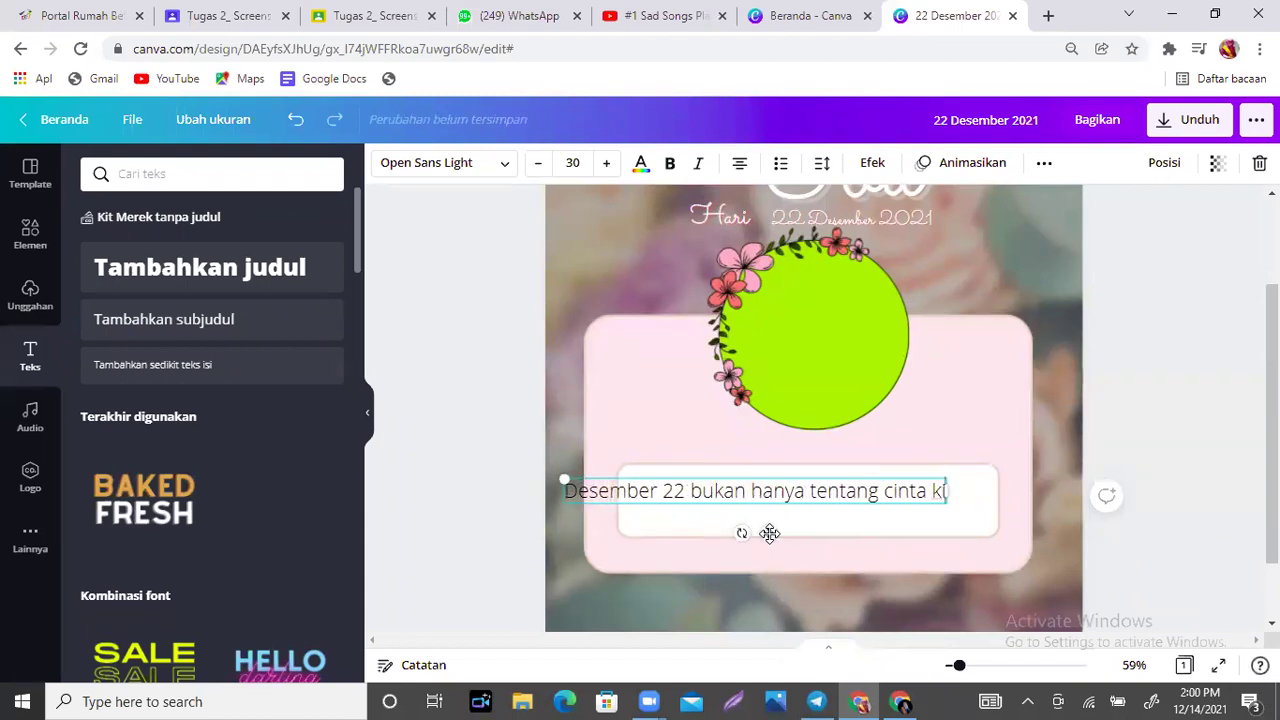
type("ta terhadap")
key("BackSpace")
key("BackSpace")
key("BackSpace")
key("BackSpace")
type("adap Bunda,")
type(" te")
key("BackSpace")
type("api juga tentang perjuangan ")
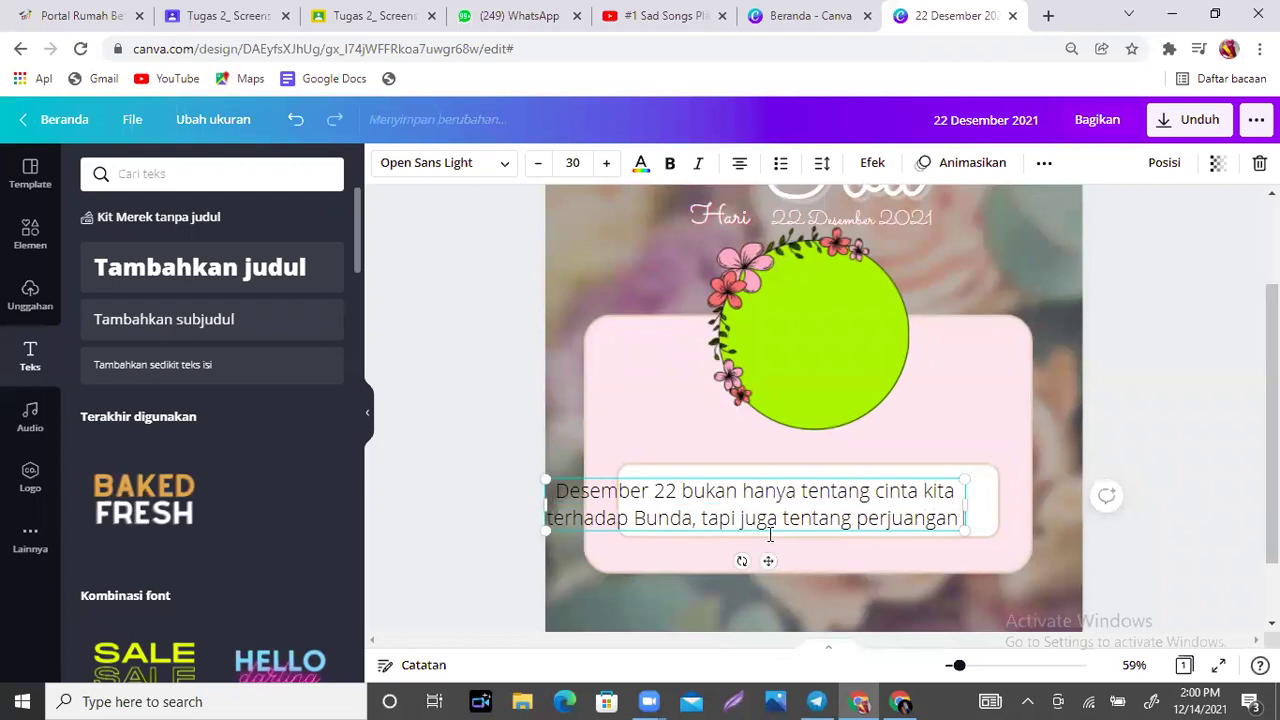
type("kita sebagai Bunda")
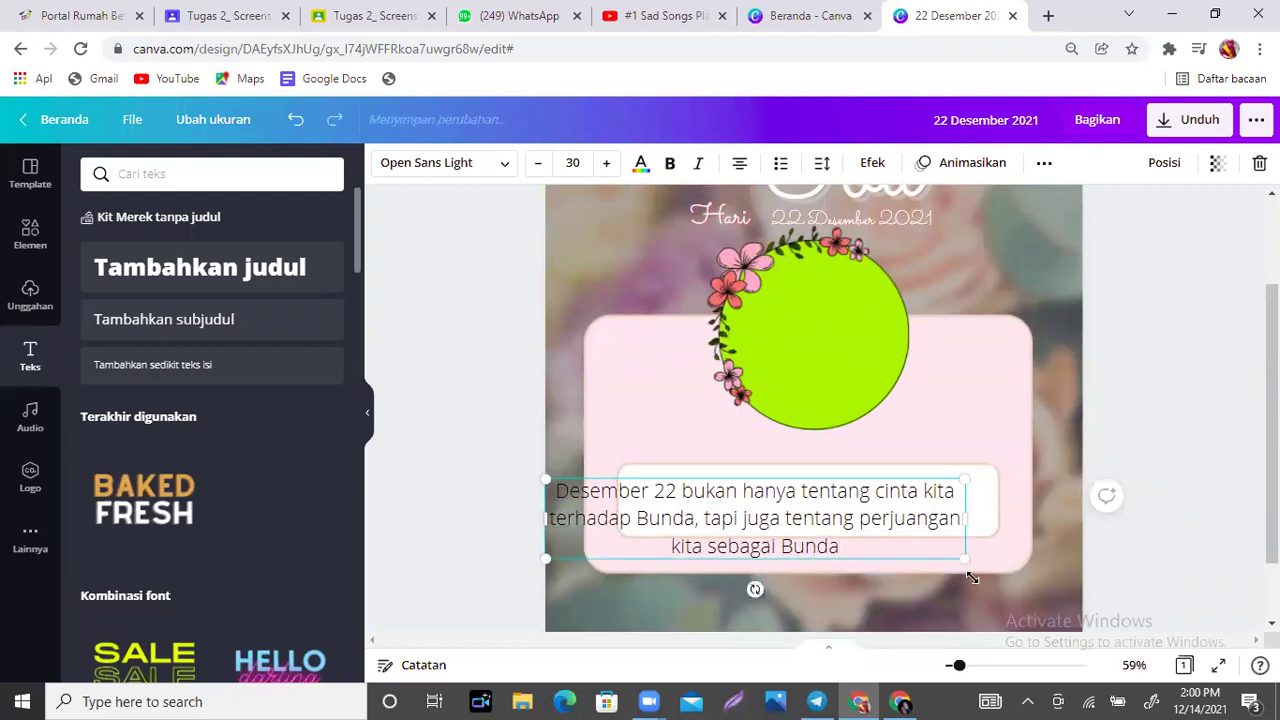
Scale the quote down to font size 20.8, widen it to run on two lines, and centre it in the white box.
left_click_drag(960, 558, 903, 546)
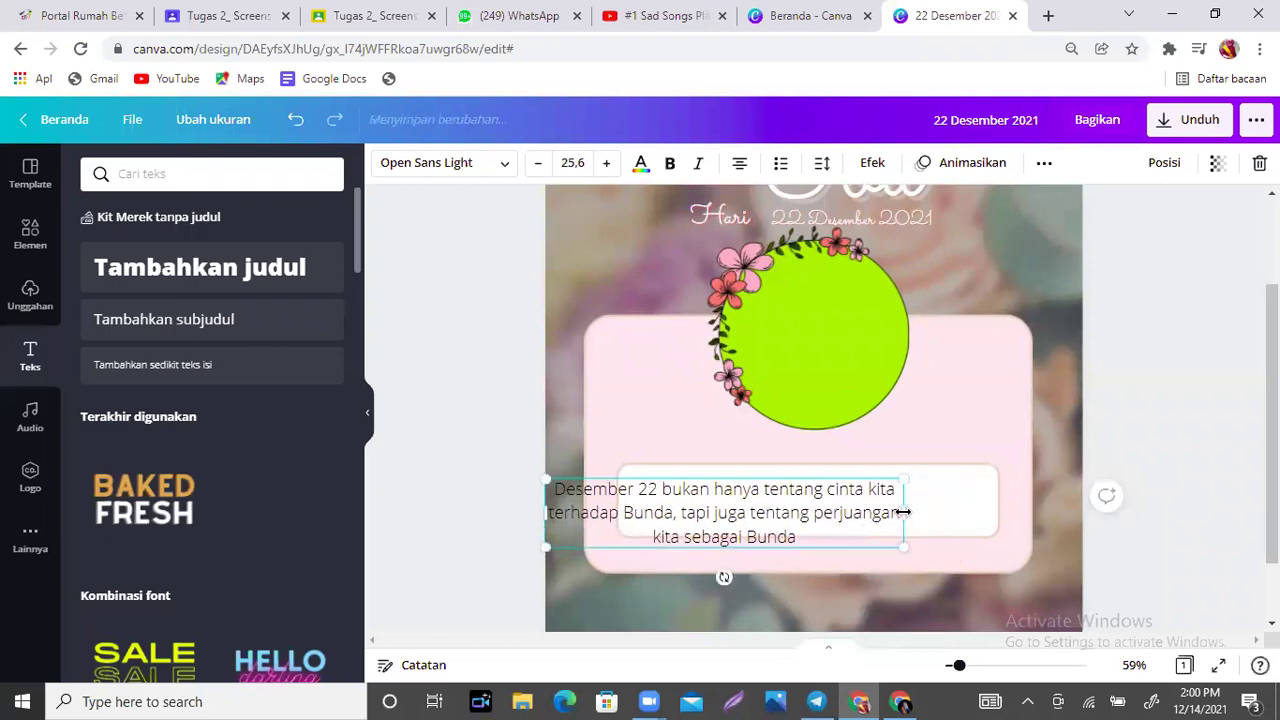
left_click_drag(980, 512, 982, 512)
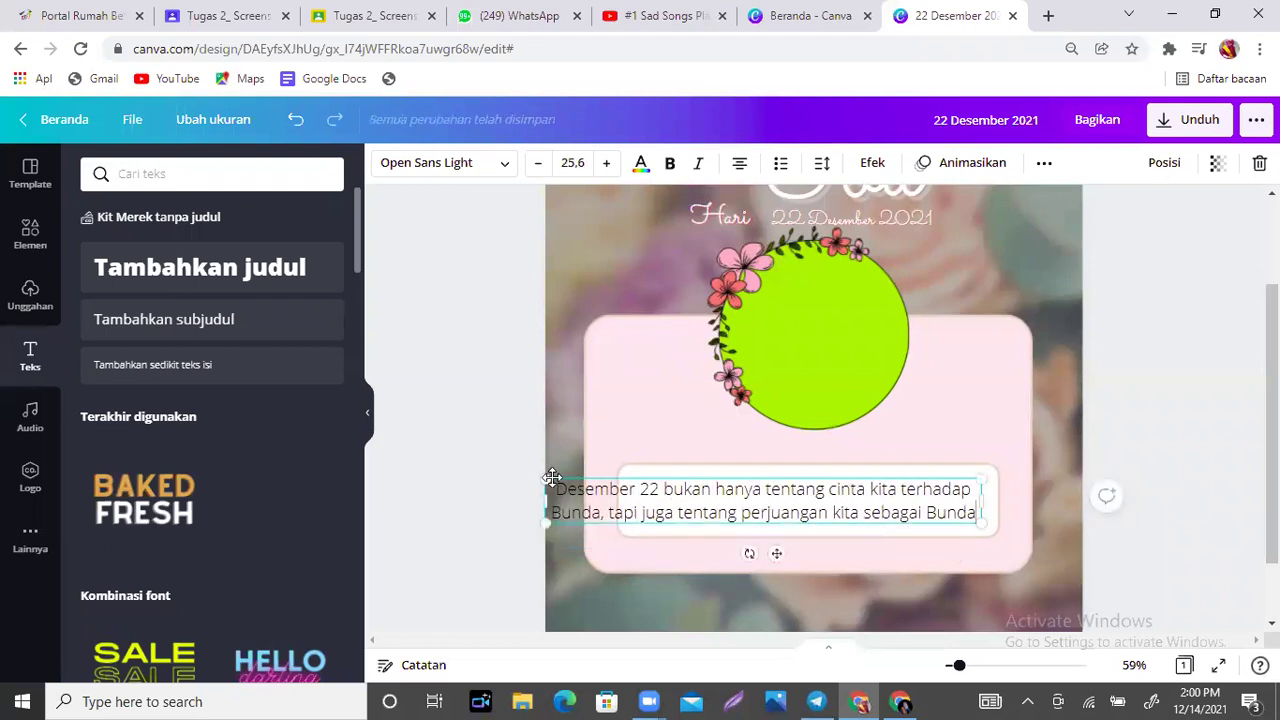
left_click_drag(543, 477, 625, 490)
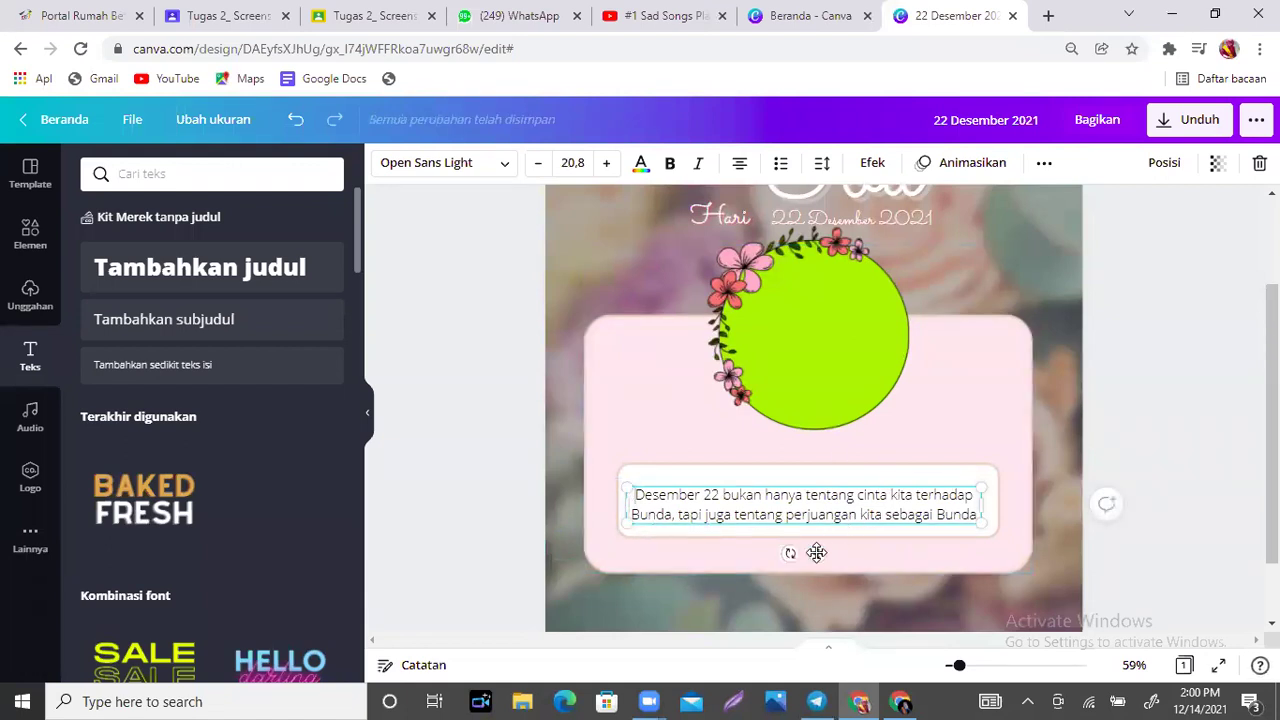
left_click_drag(817, 554, 818, 549)
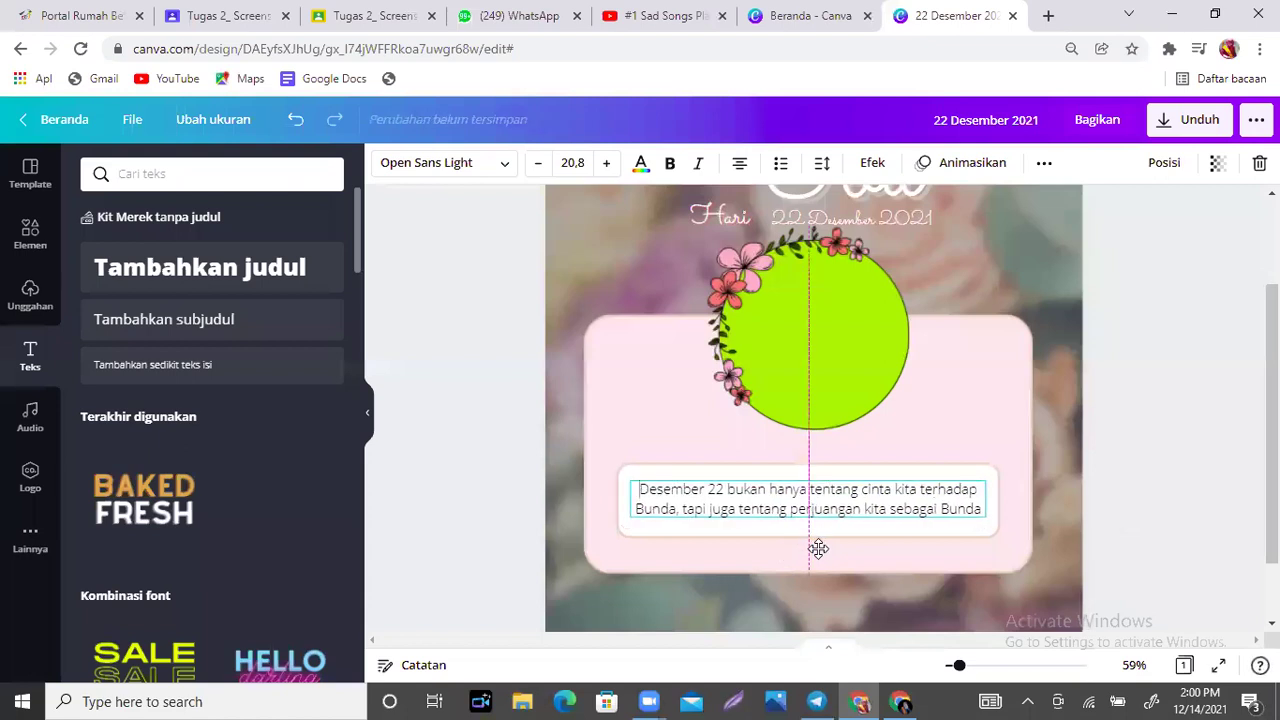
Try the A Day Without Sun Text font, set the quote to Abang, and nudge it up within the white box.
left_click(504, 166)
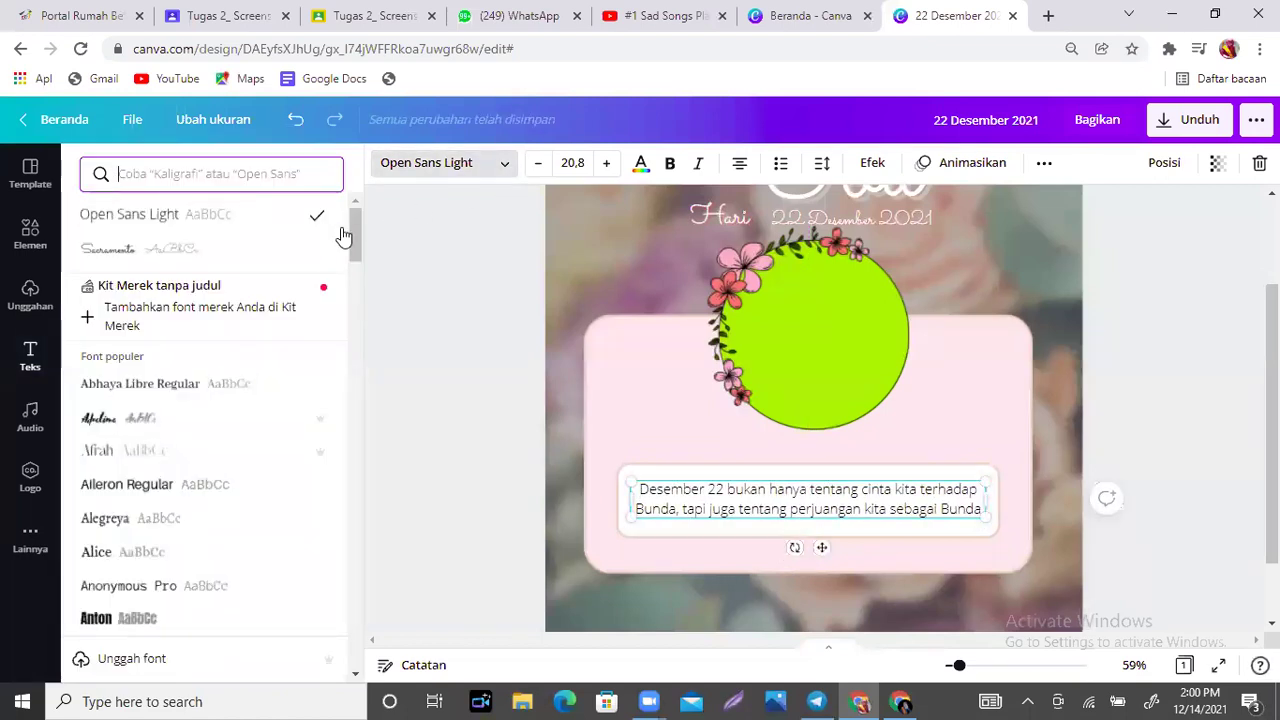
left_click_drag(356, 217, 362, 488)
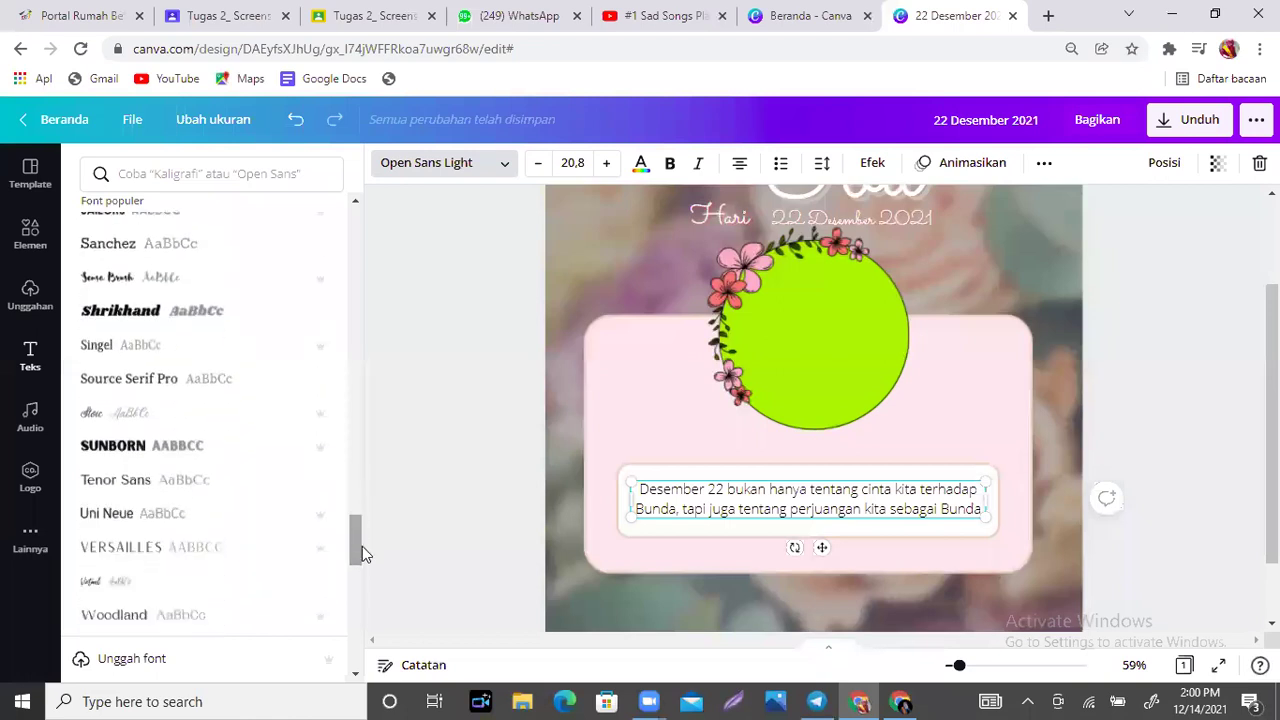
left_click_drag(354, 530, 360, 620)
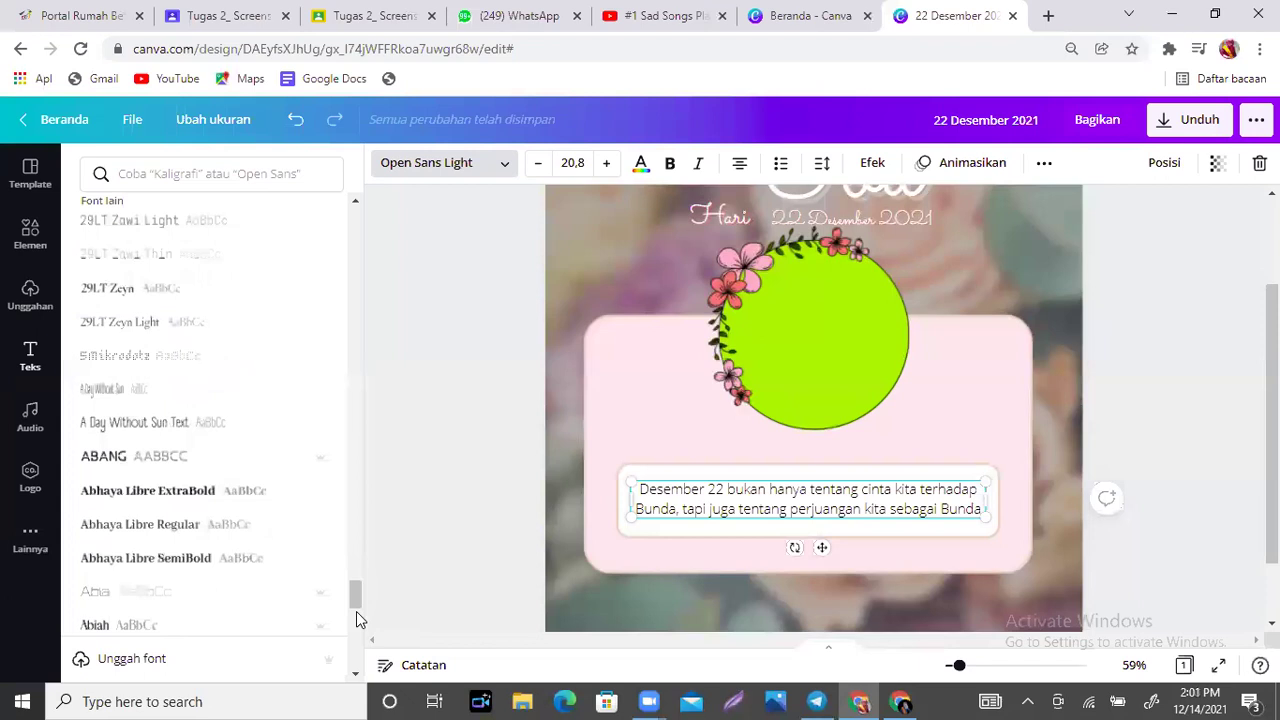
left_click(148, 424)
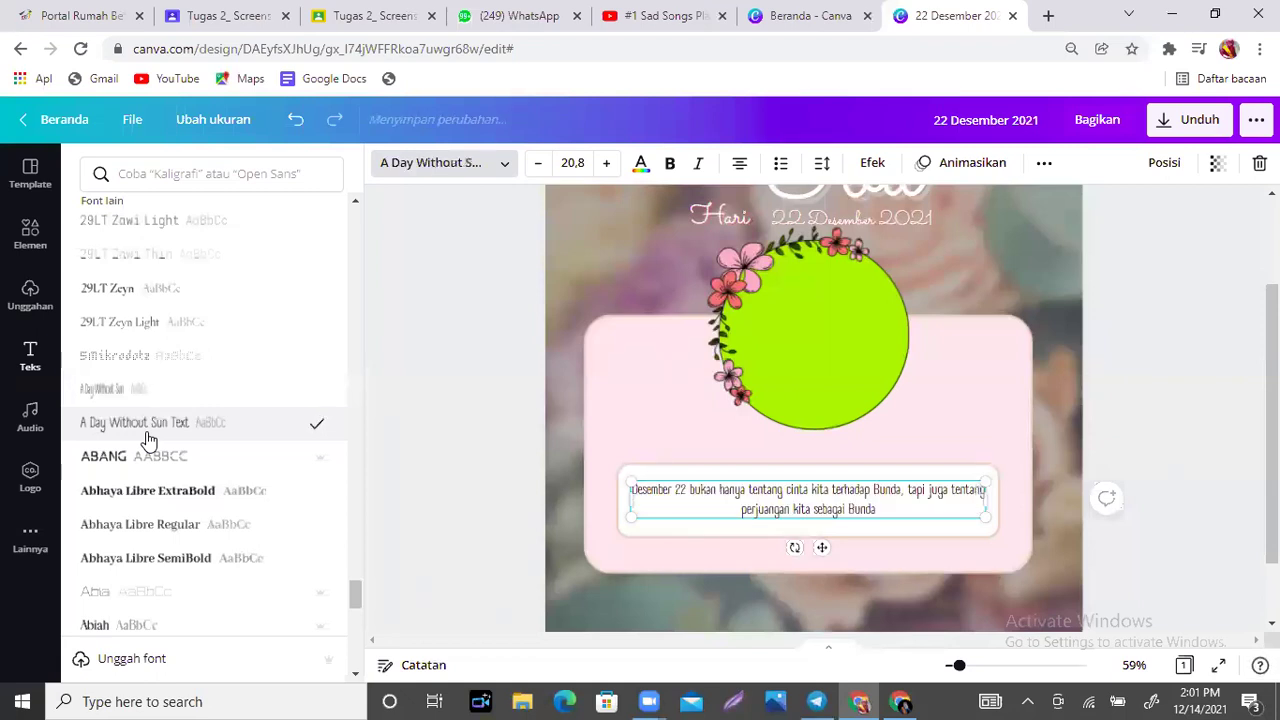
left_click(137, 466)
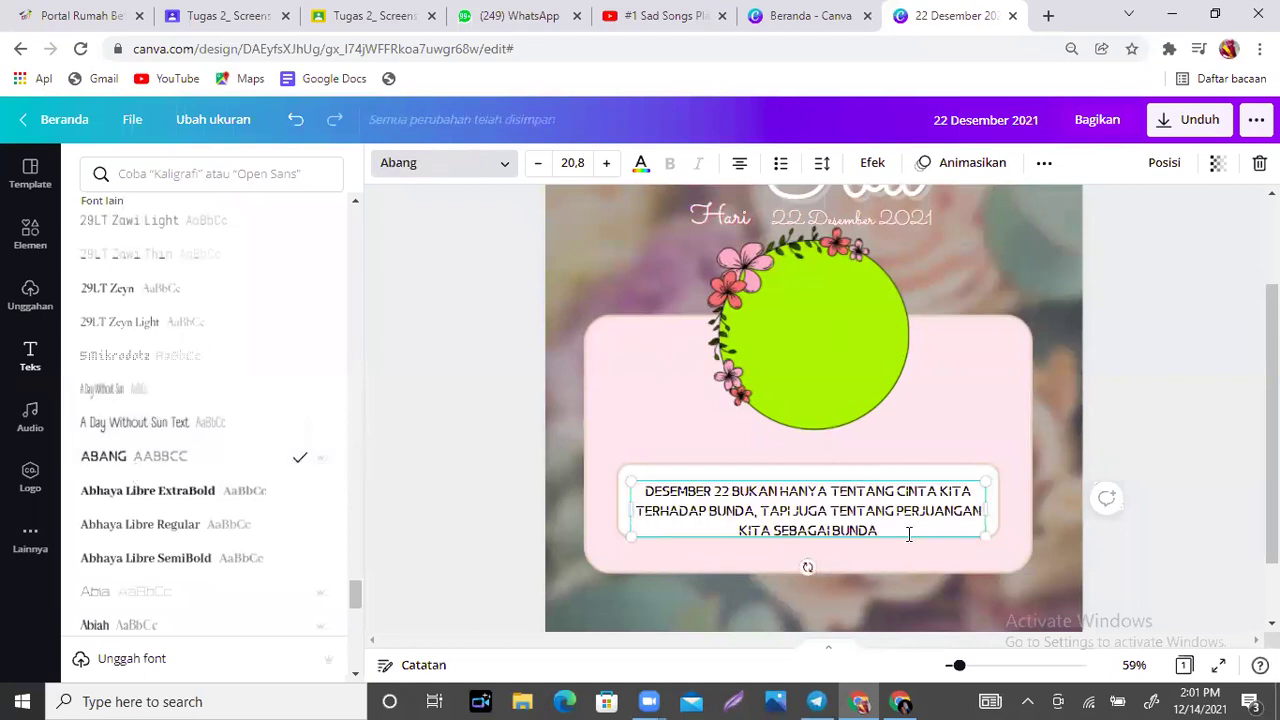
left_click(937, 570)
left_click_drag(845, 511, 845, 503)
Try beige, coral and dark plum as the text colour of the quote in the white box.
left_click(688, 388)
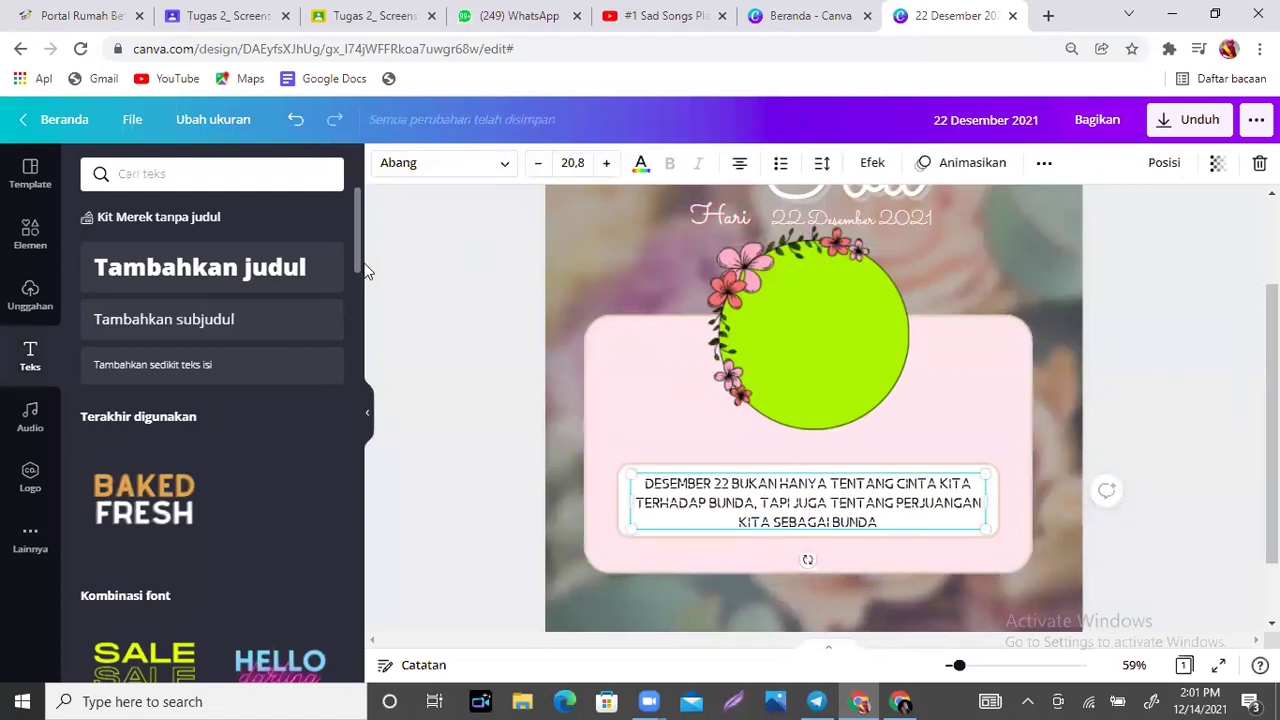
left_click(428, 166)
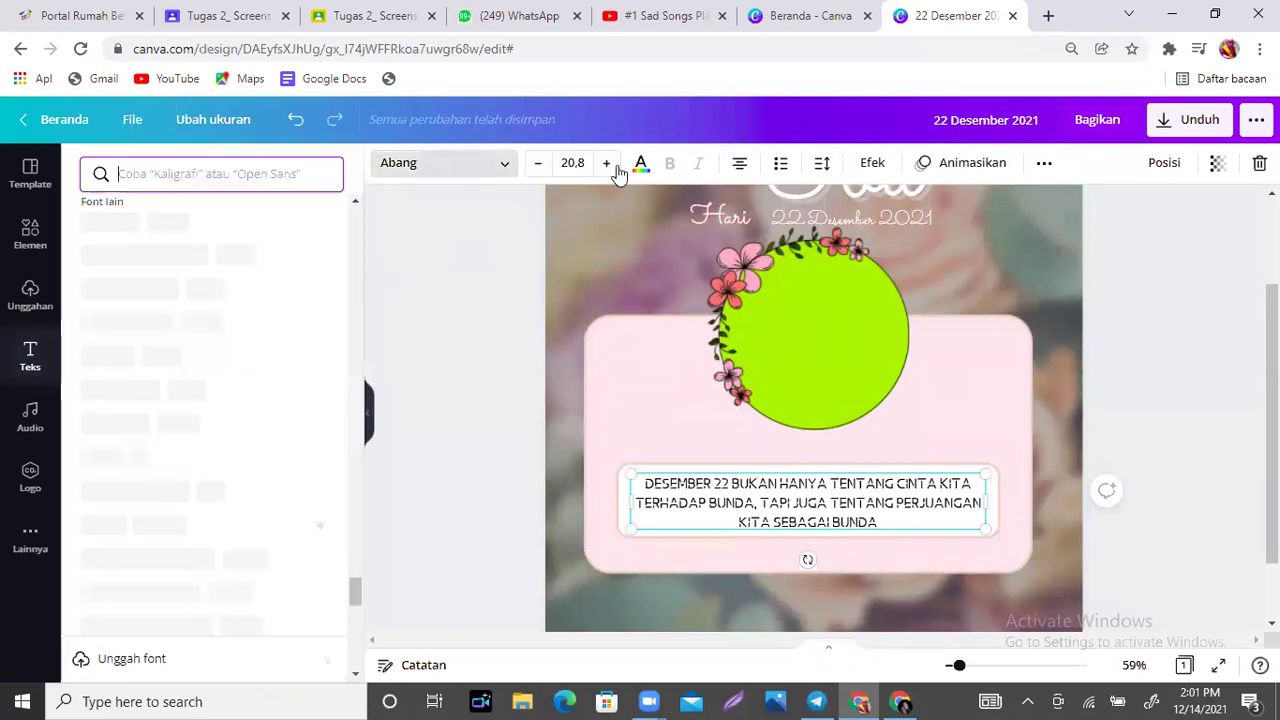
left_click(641, 168)
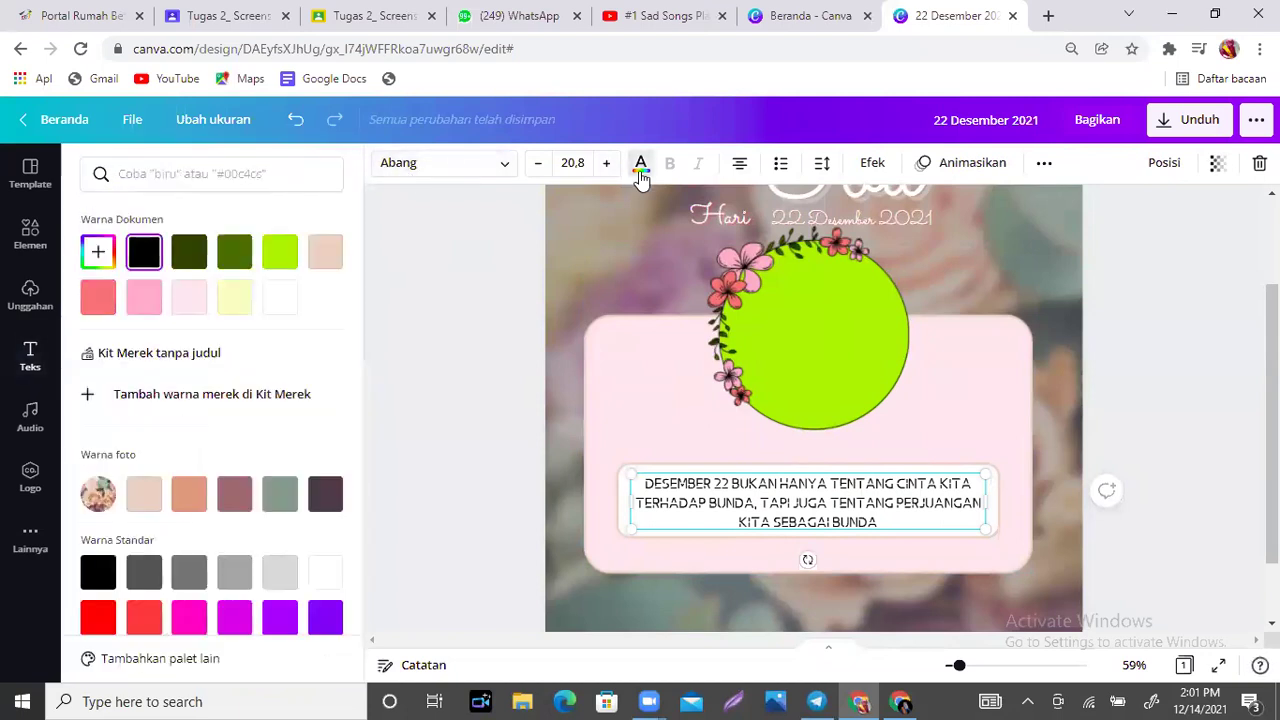
left_click(323, 262)
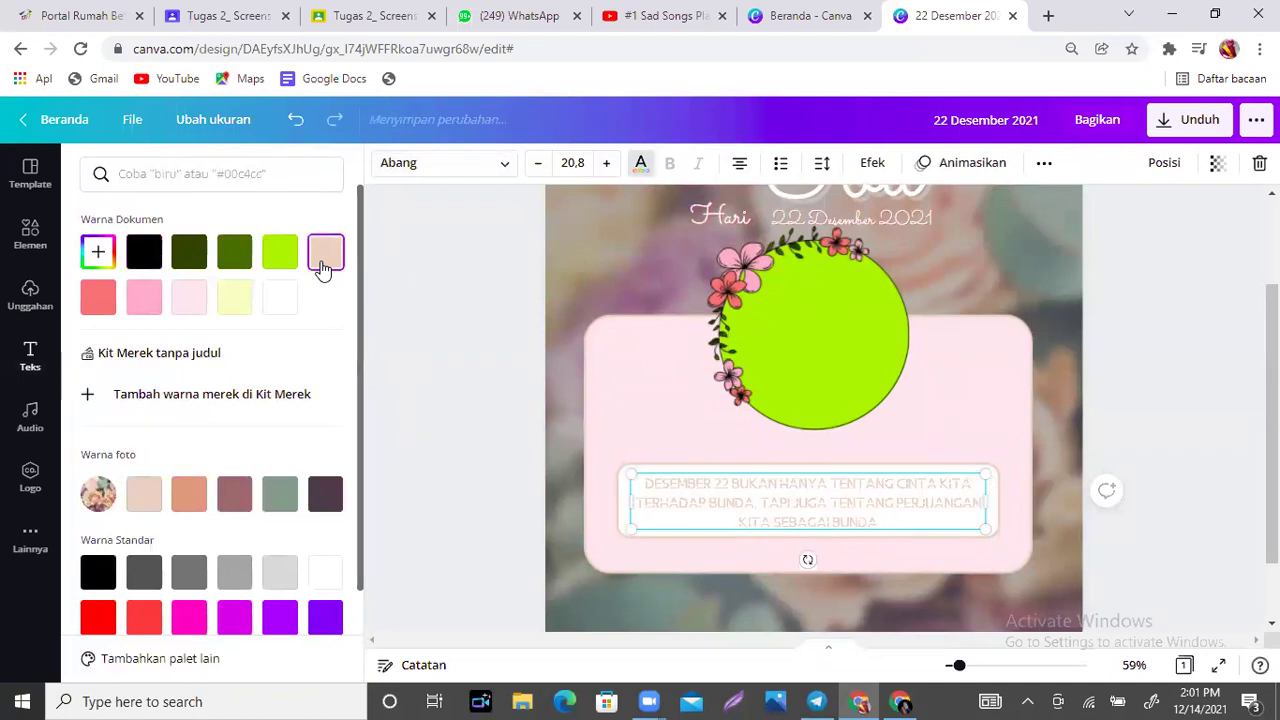
left_click(88, 312)
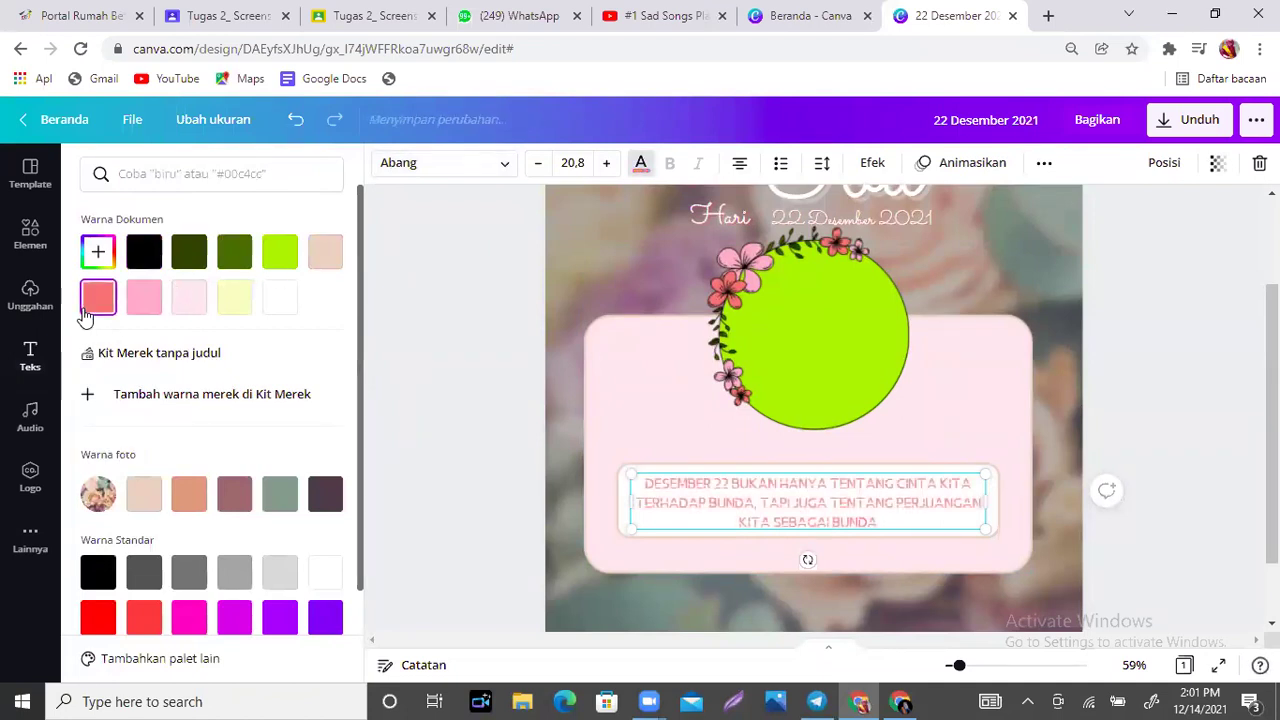
left_click(329, 494)
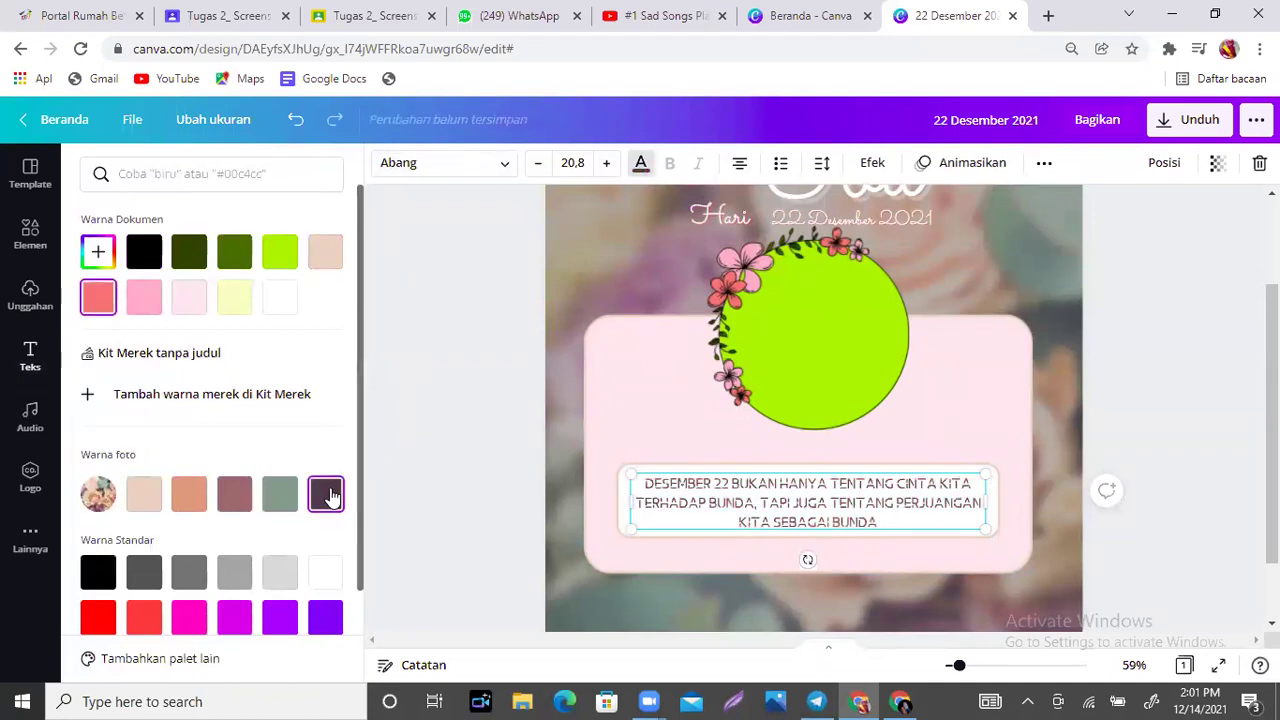
Give the quote a custom magenta text colour after trying lighter pink and darker purple shades.
left_click(98, 251)
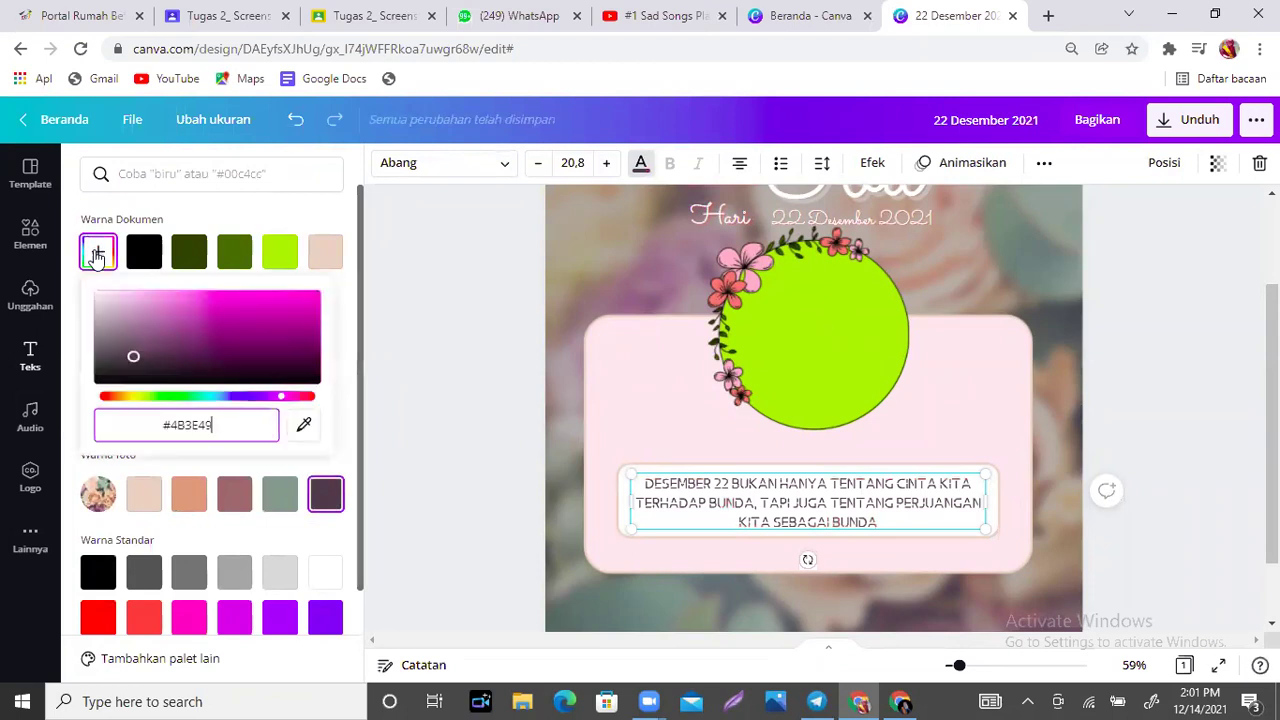
left_click(129, 301)
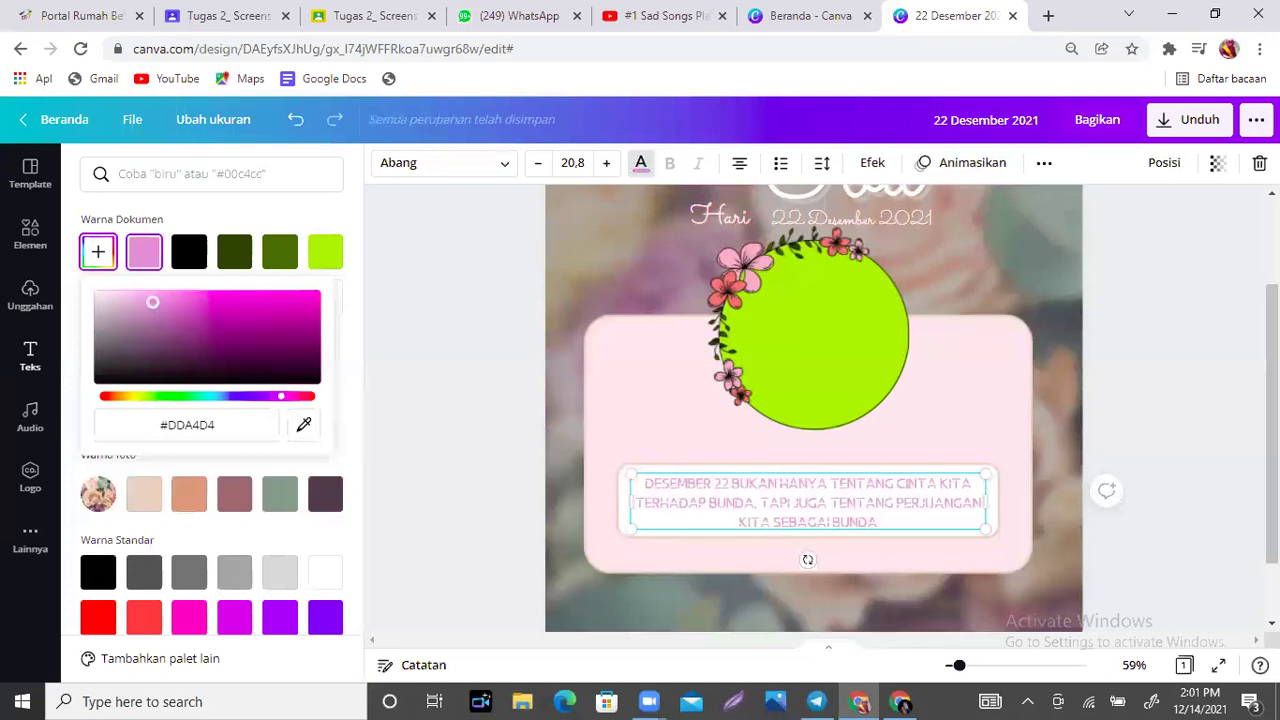
left_click(207, 297)
left_click(254, 337)
left_click(221, 316)
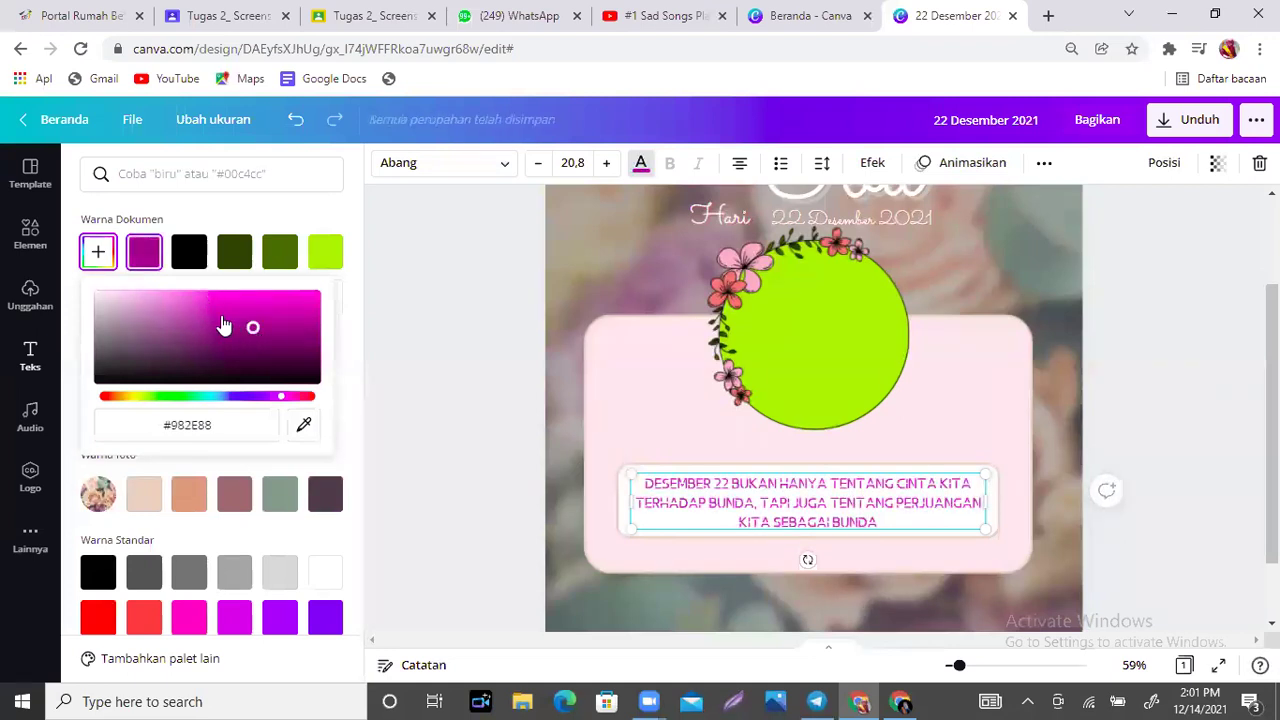
left_click(223, 344)
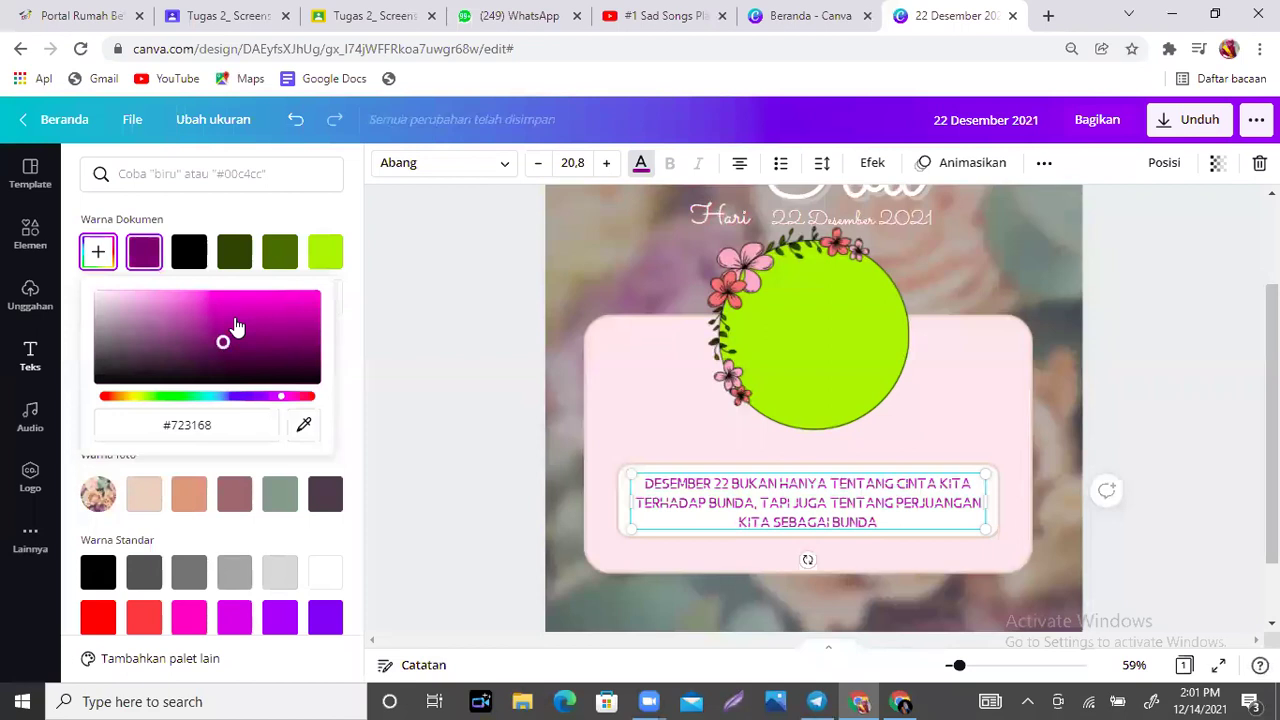
left_click(236, 327)
left_click(478, 379)
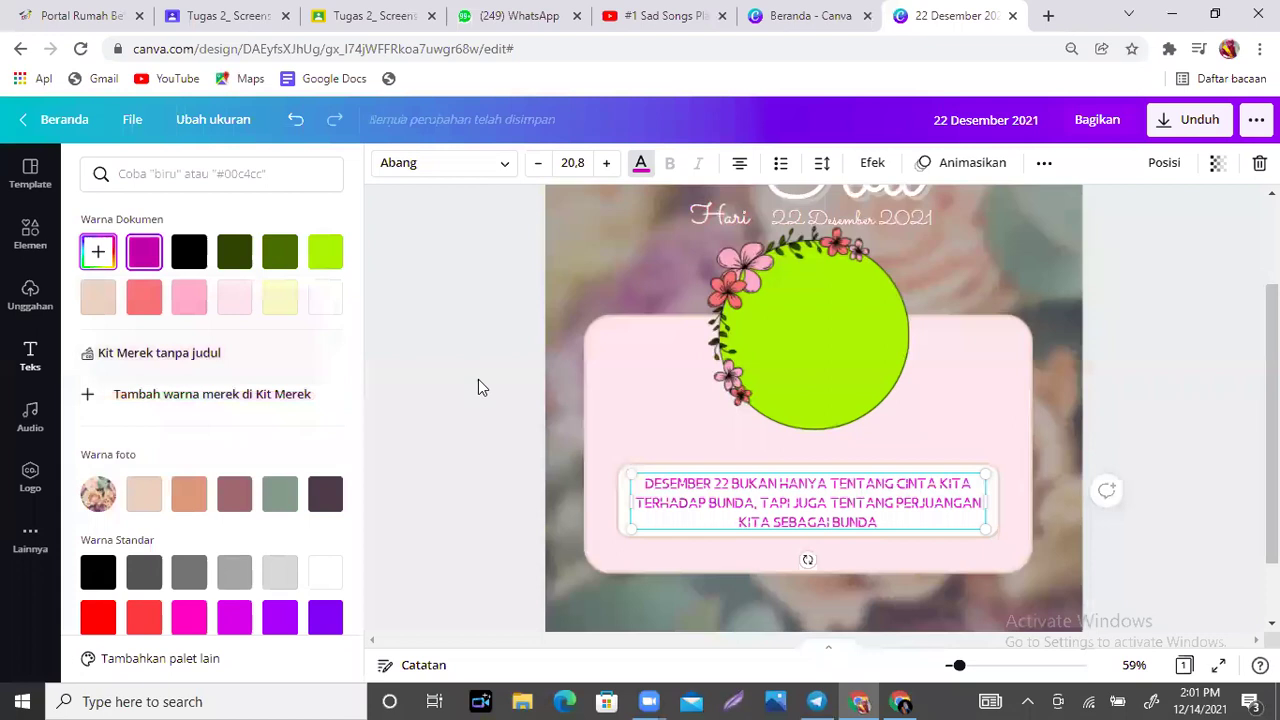
left_click(976, 445)
Try the Timbul text effect on the quote at intensity 100.
left_click(850, 505)
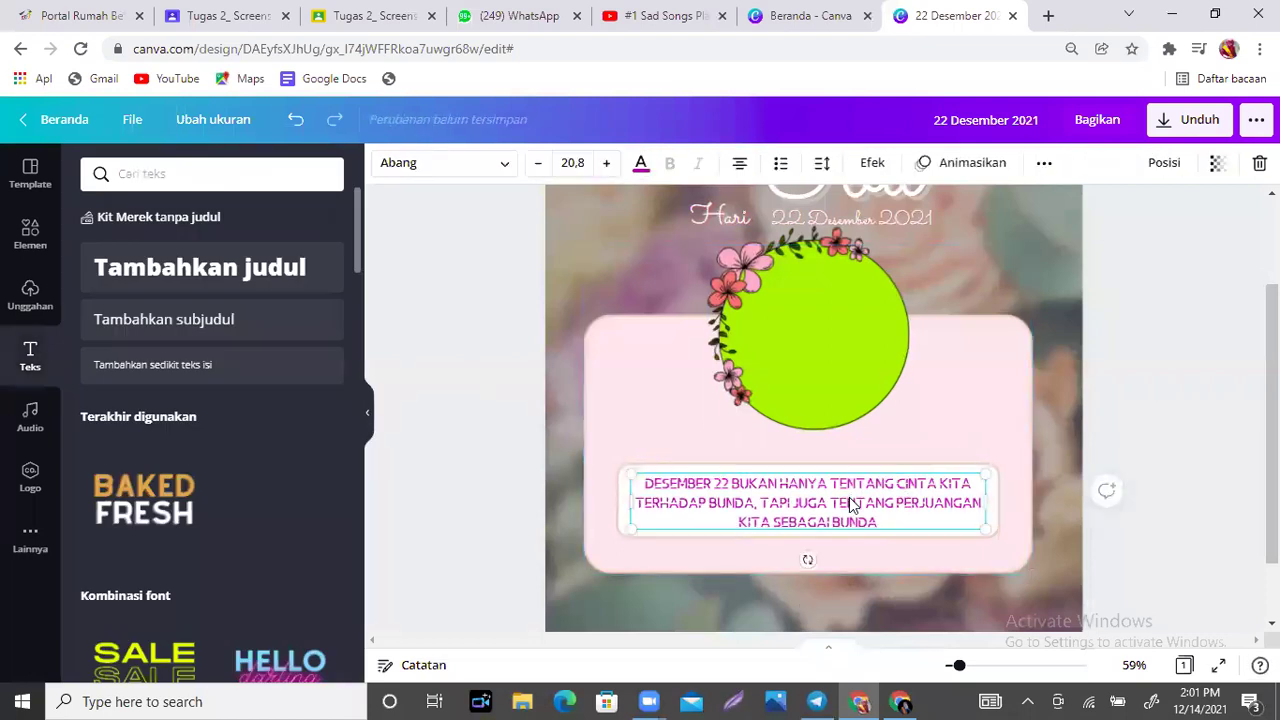
left_click(874, 168)
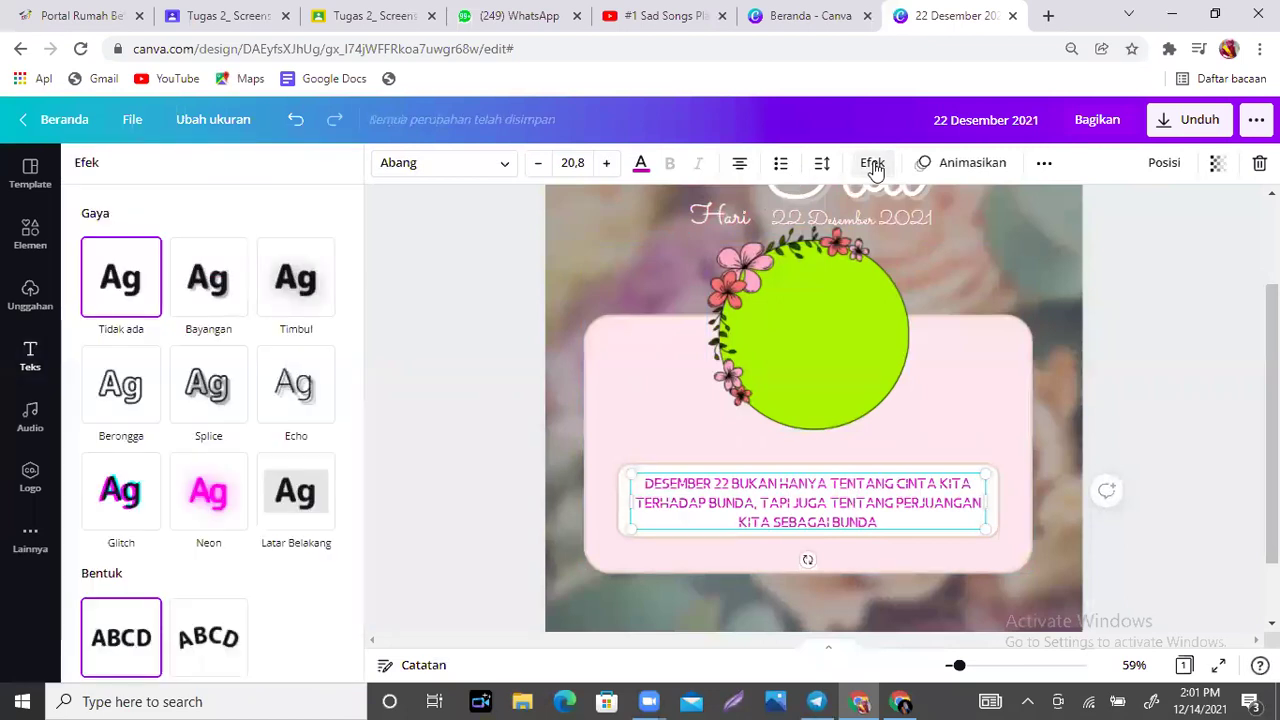
left_click(295, 285)
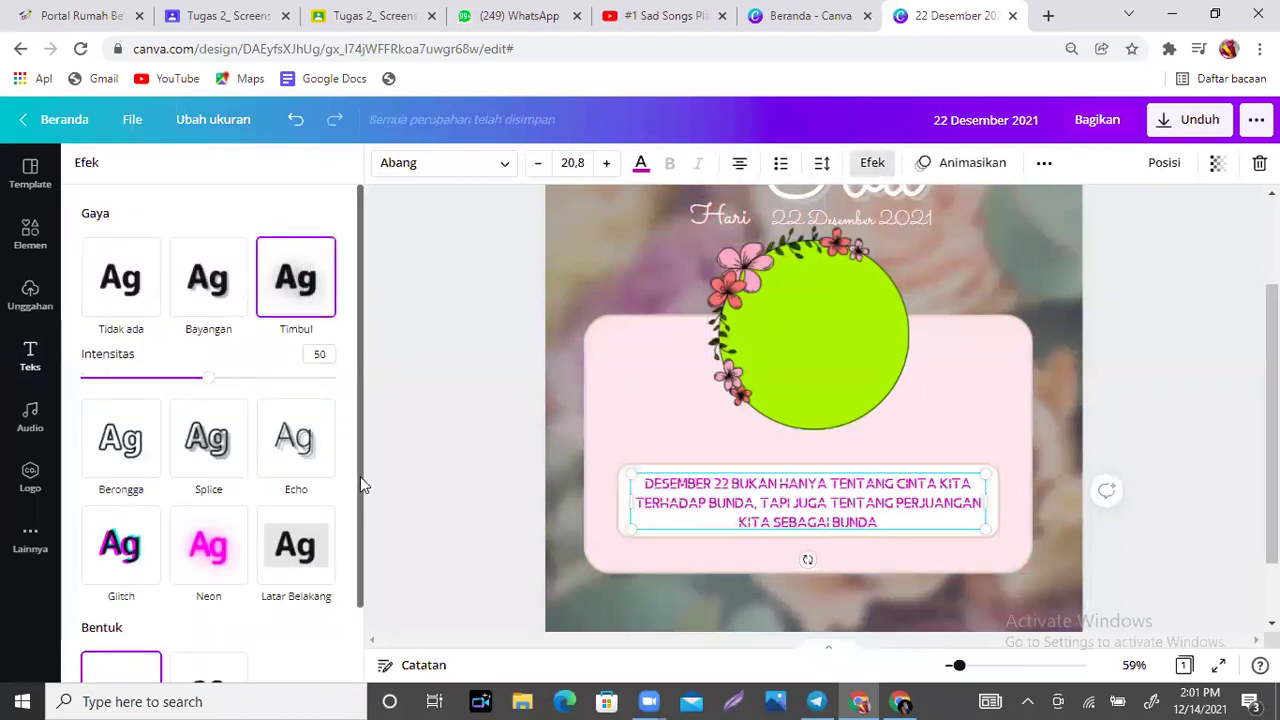
left_click_drag(362, 484, 365, 614)
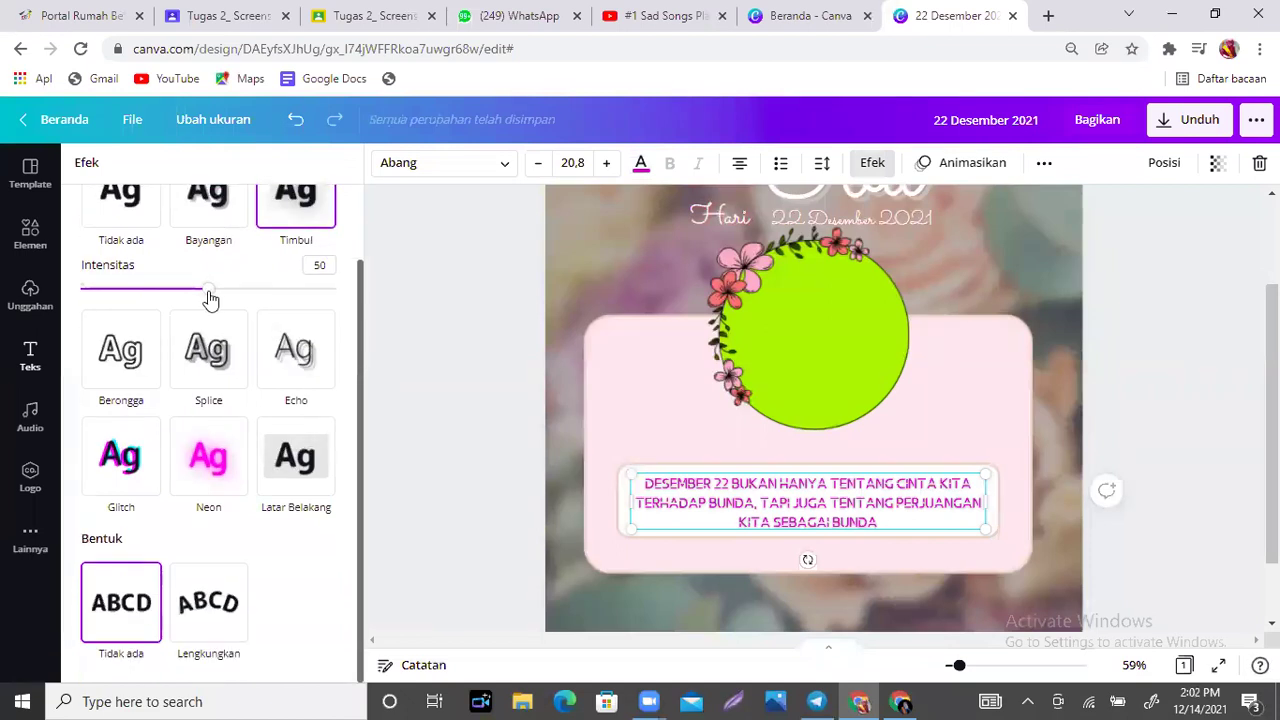
left_click_drag(212, 298, 352, 305)
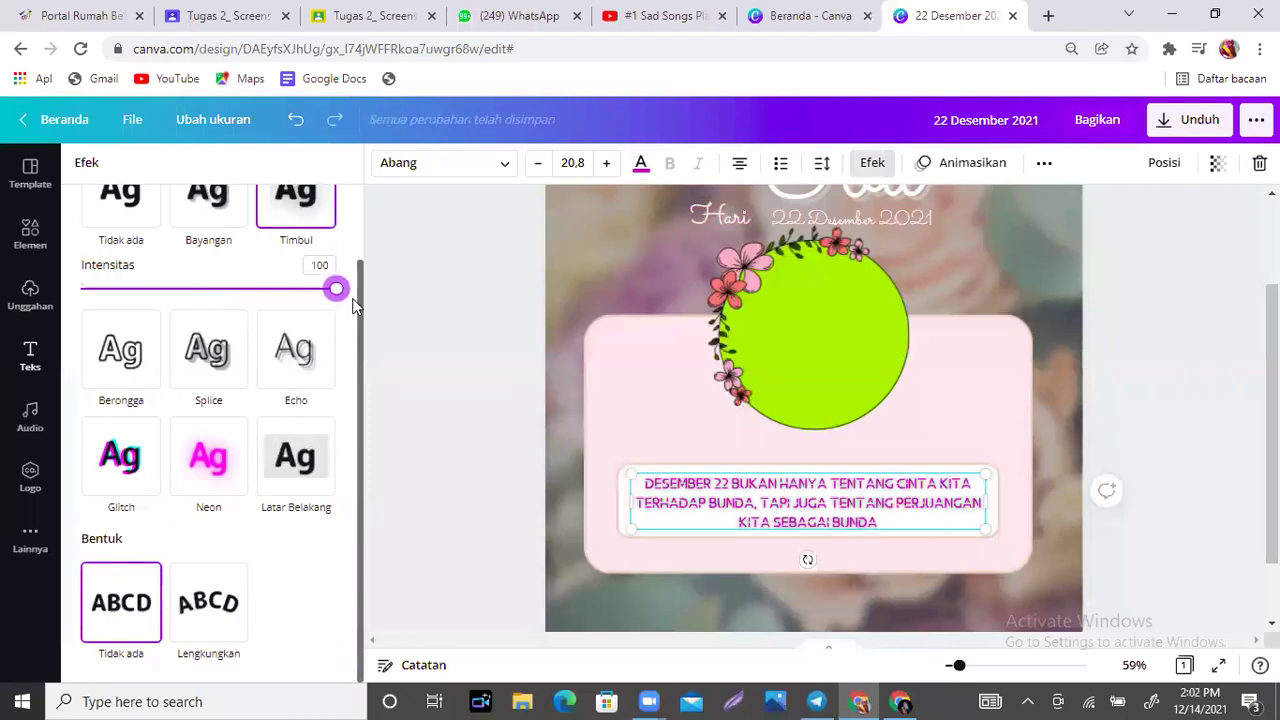
Apply the Splice effect to the quote with a grey effect colour, Ketebalan 66, Offset 50 and Arah 0.
left_click(208, 355)
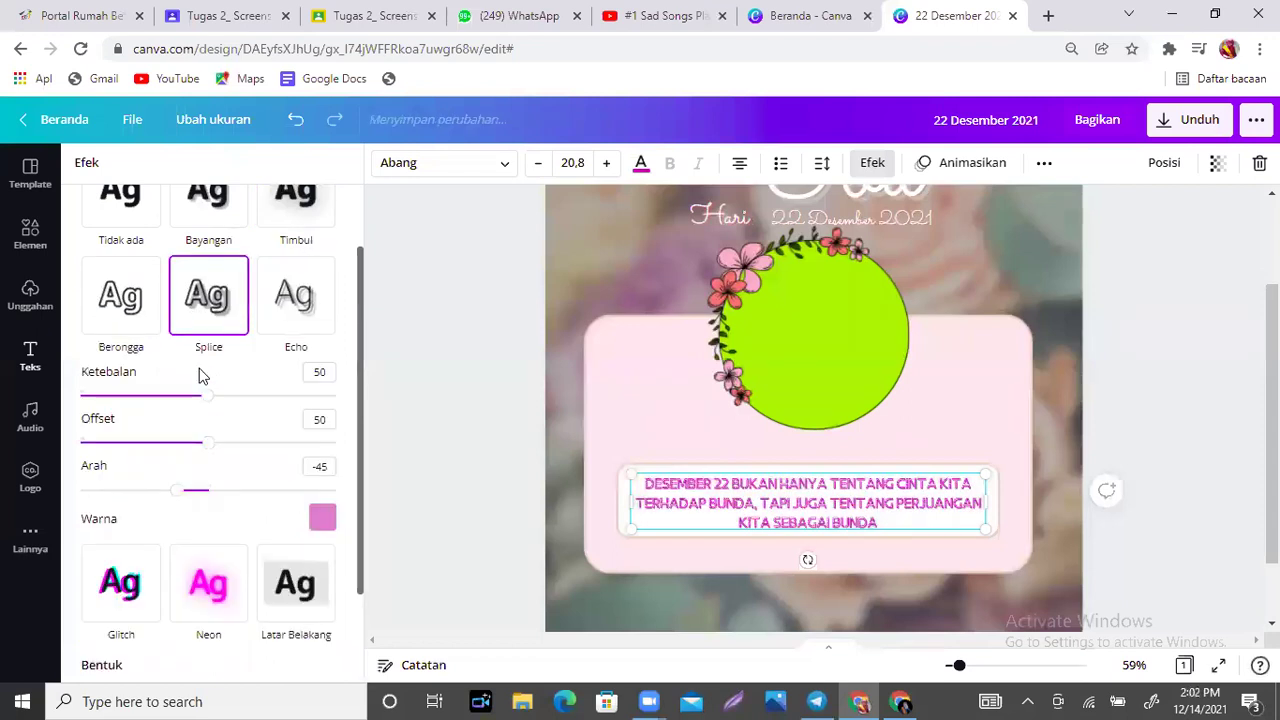
left_click(322, 517)
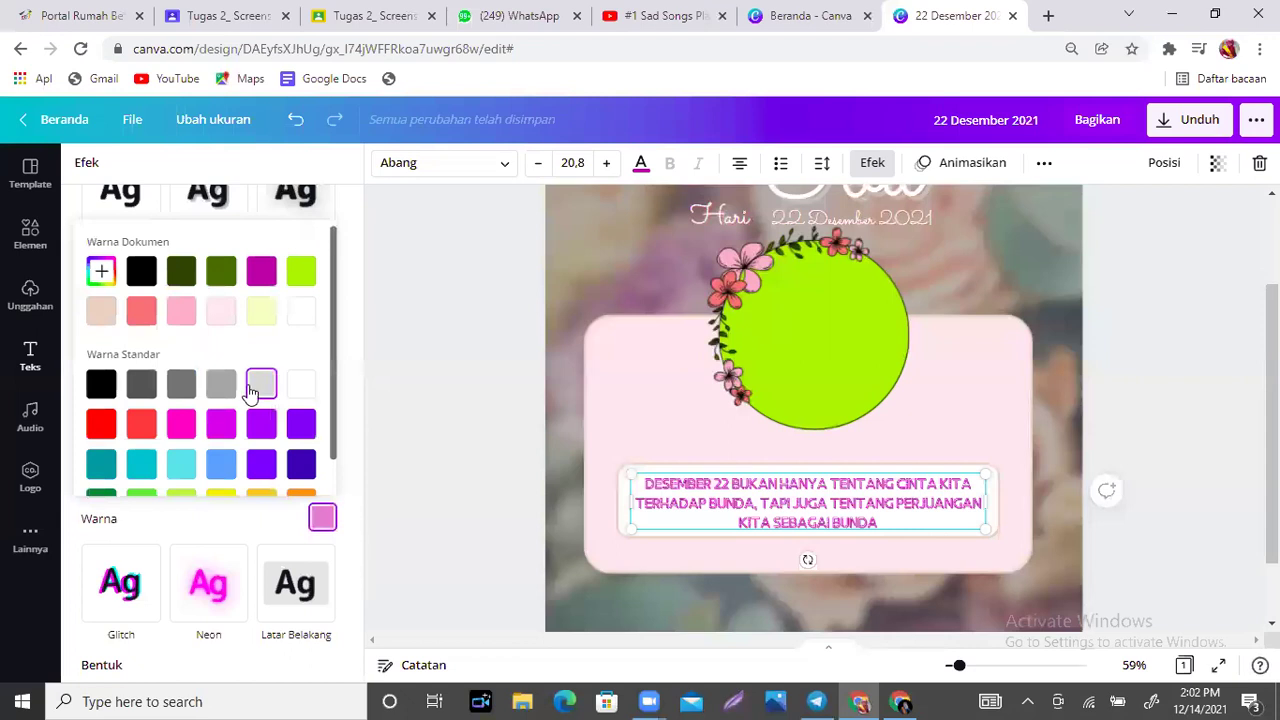
left_click(222, 385)
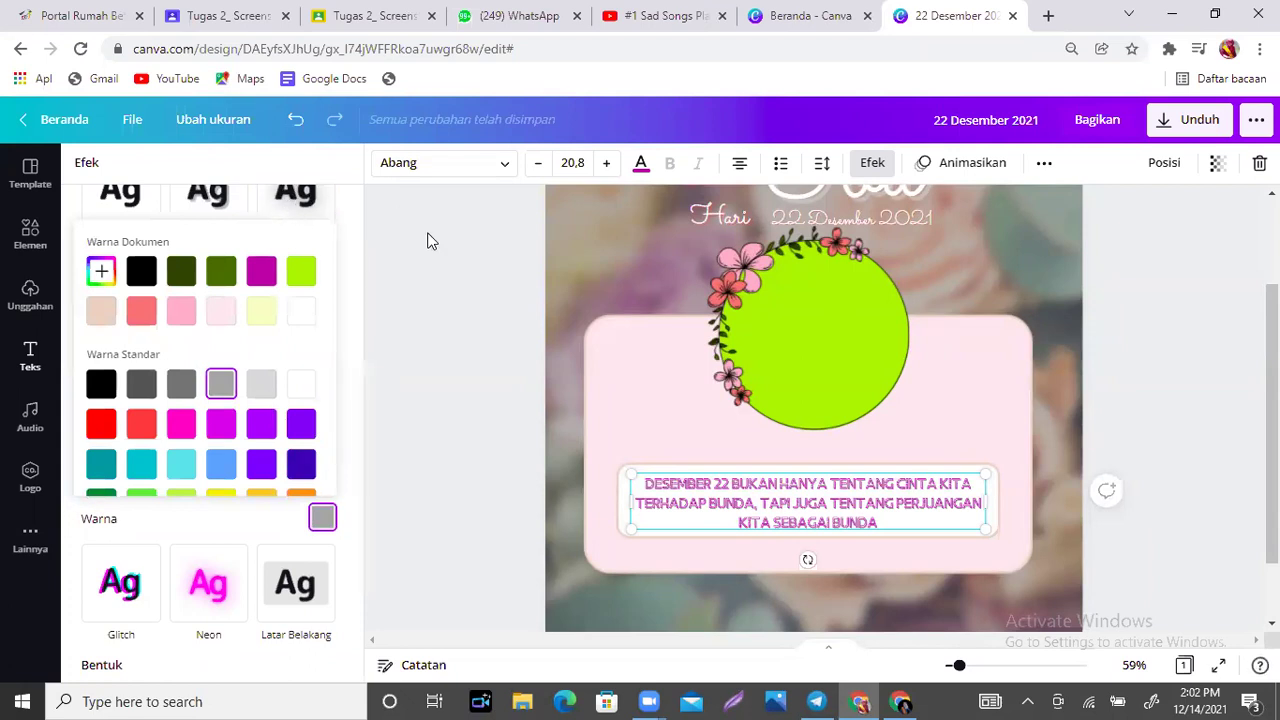
key("Escape")
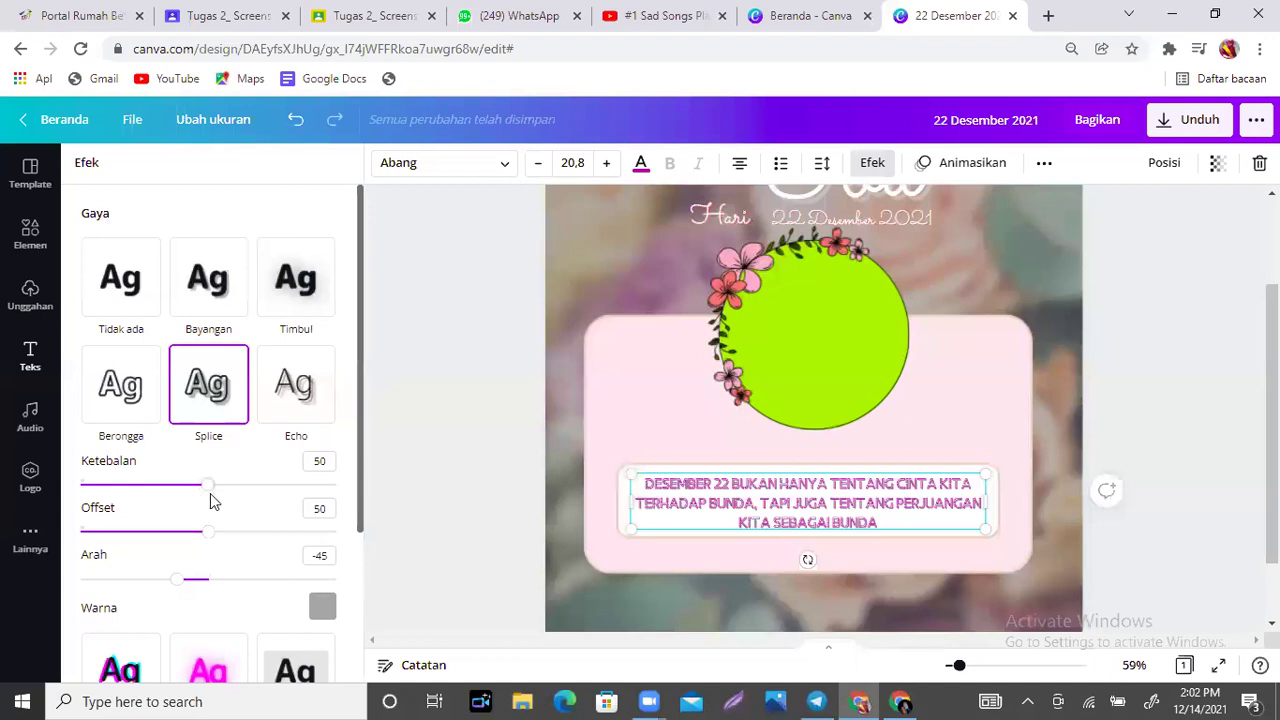
left_click_drag(206, 486, 249, 489)
mouse_move(208, 540)
left_mouse_down()
mouse_move(171, 535)
mouse_move(257, 537)
mouse_move(207, 532)
left_mouse_up()
left_click_drag(183, 590, 208, 584)
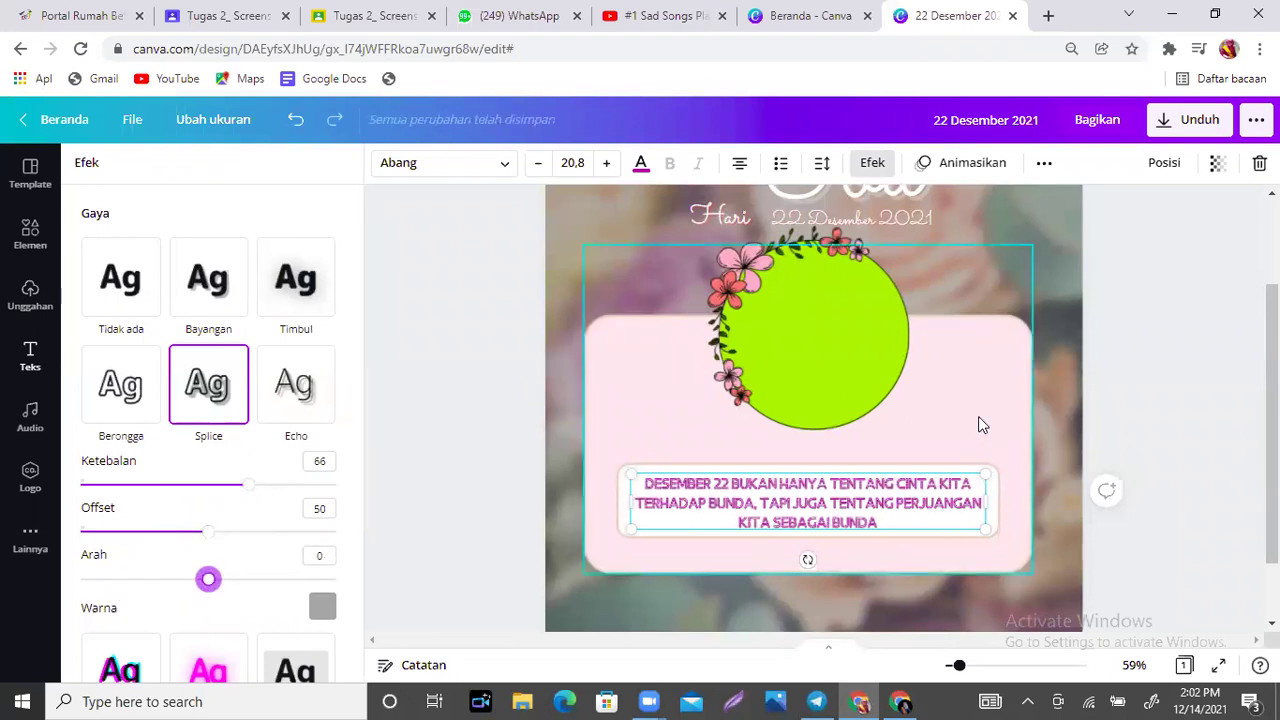
left_click(950, 440)
left_click(880, 493)
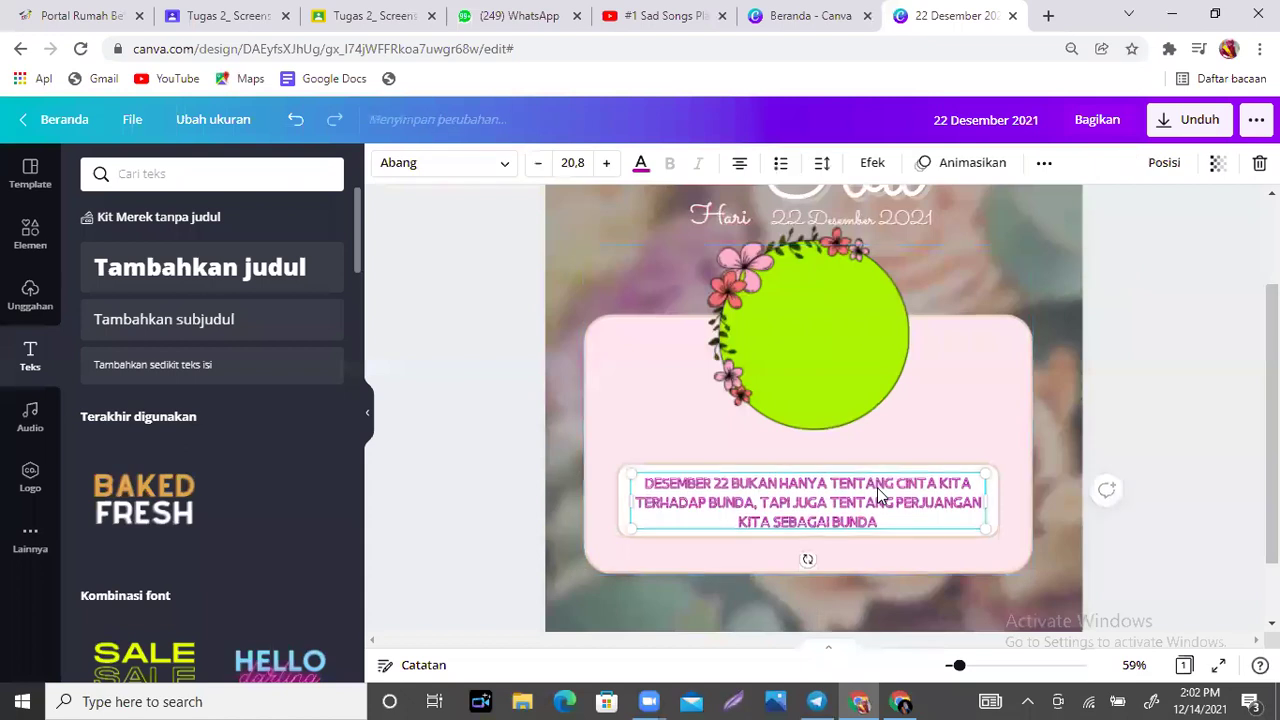
left_click(982, 432)
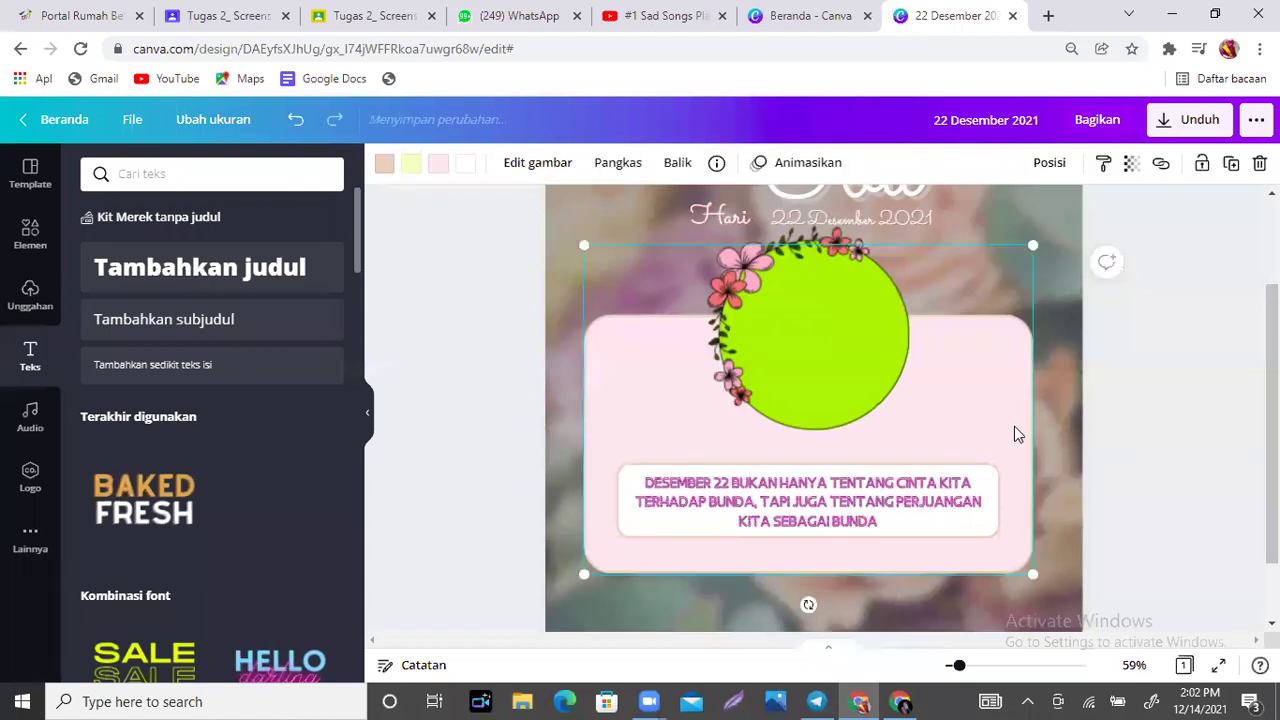
Try shifting the floral border down from the green circle, and move it back around the circle.
scroll(1014, 431, "down", 1)
scroll(1014, 431, "up", 3)
left_click(980, 640)
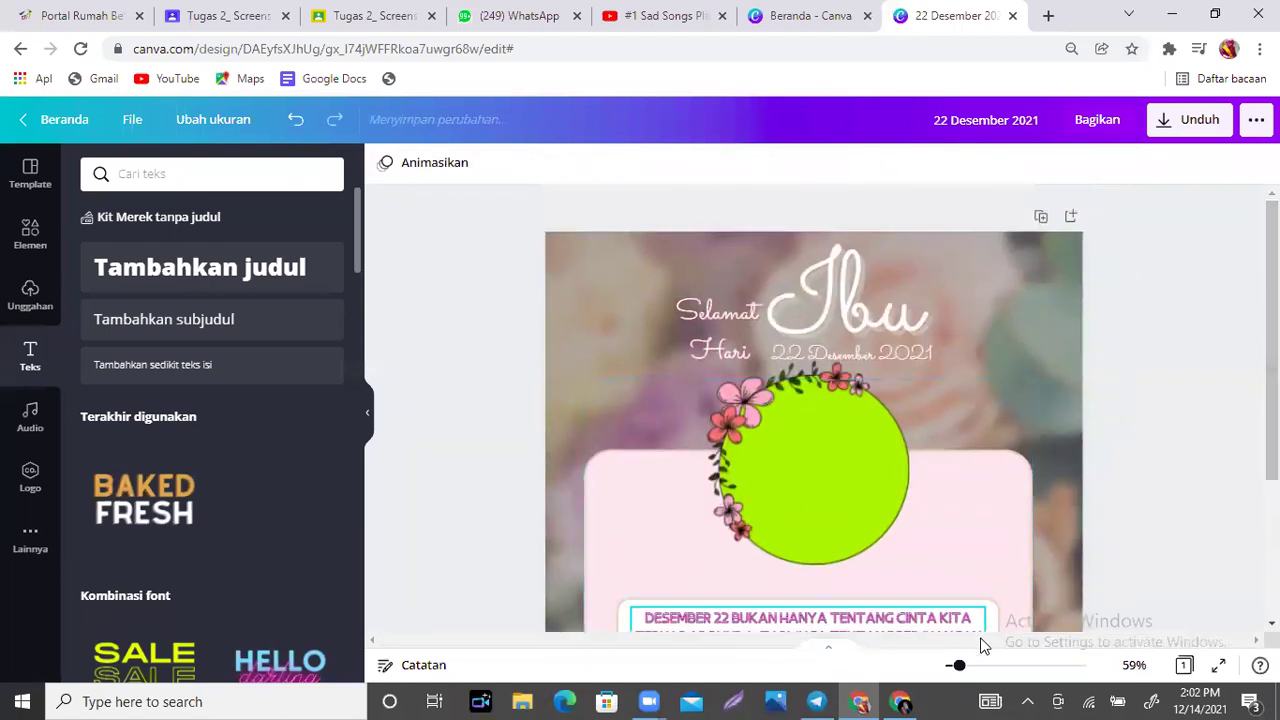
left_click_drag(957, 666, 954, 671)
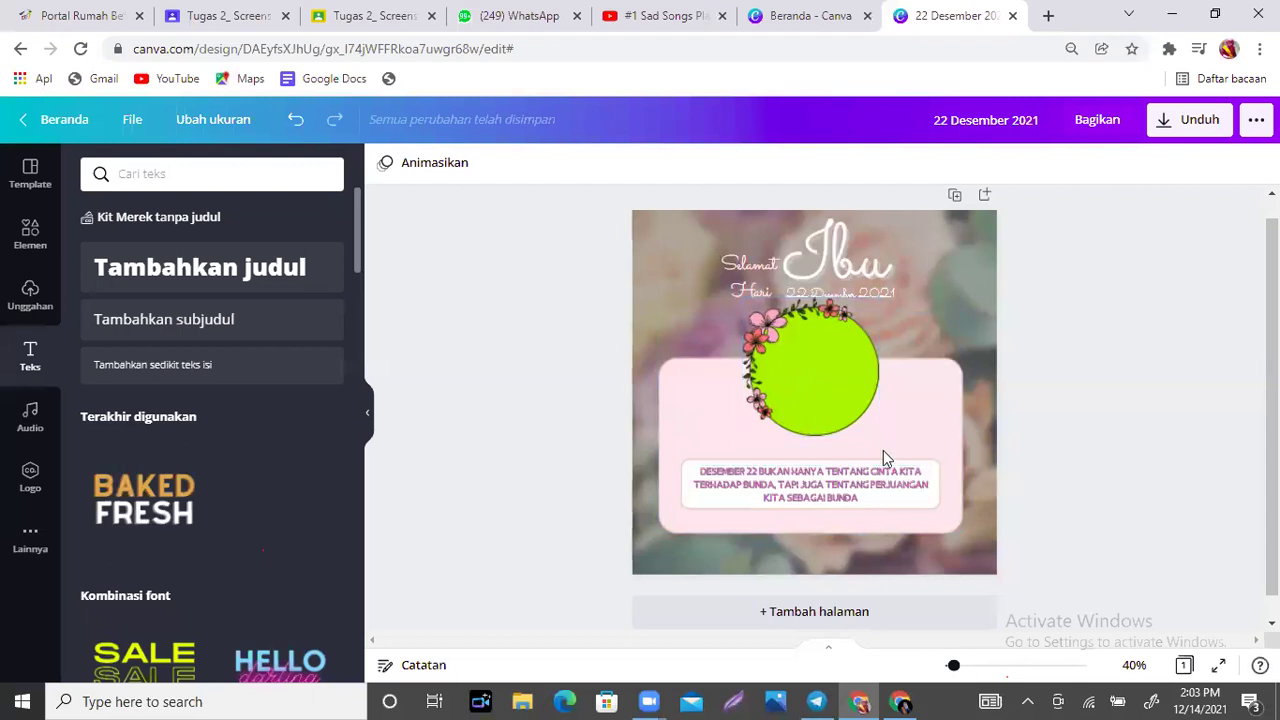
left_click(818, 405)
key("Down")
key("Down")
key("Down")
key("Down")
key("Down")
key("Down")
key("Down")
key("Down")
key("Down")
key("Down")
key("Down")
key("Down")
key("Down")
key("Down")
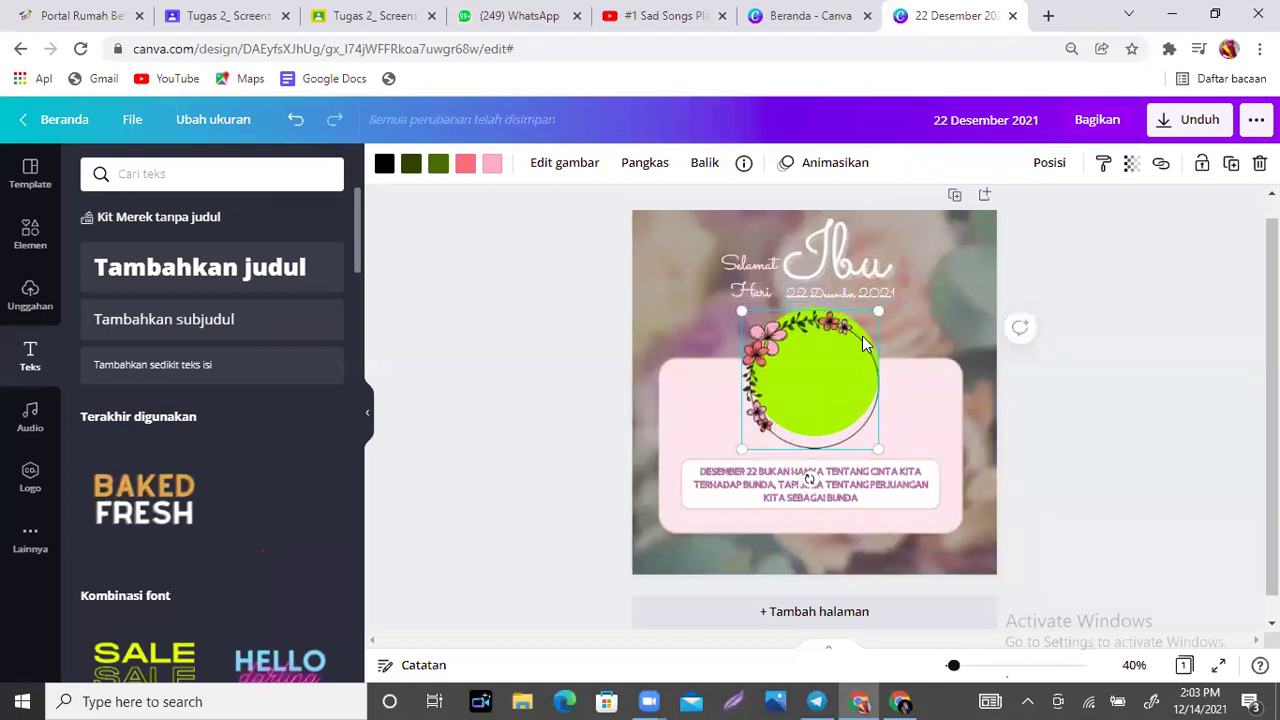
left_click_drag(823, 393, 823, 381)
left_click(703, 400, "shift")
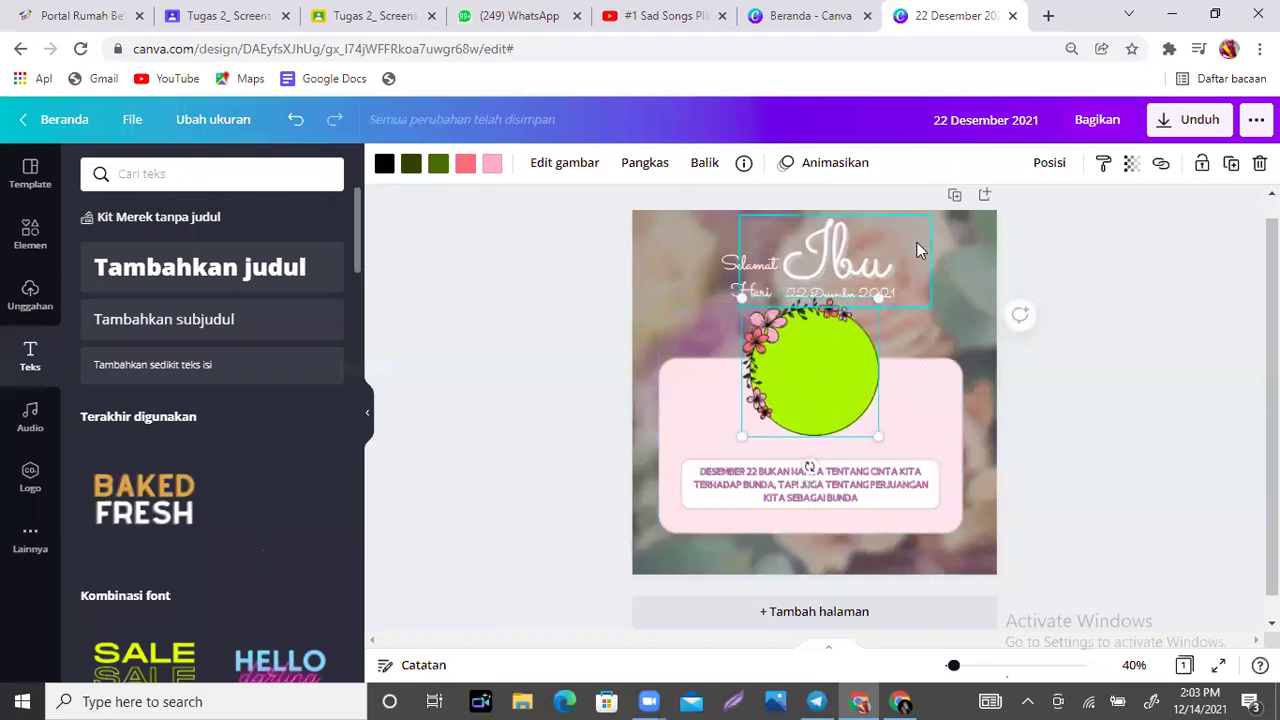
left_click(954, 234)
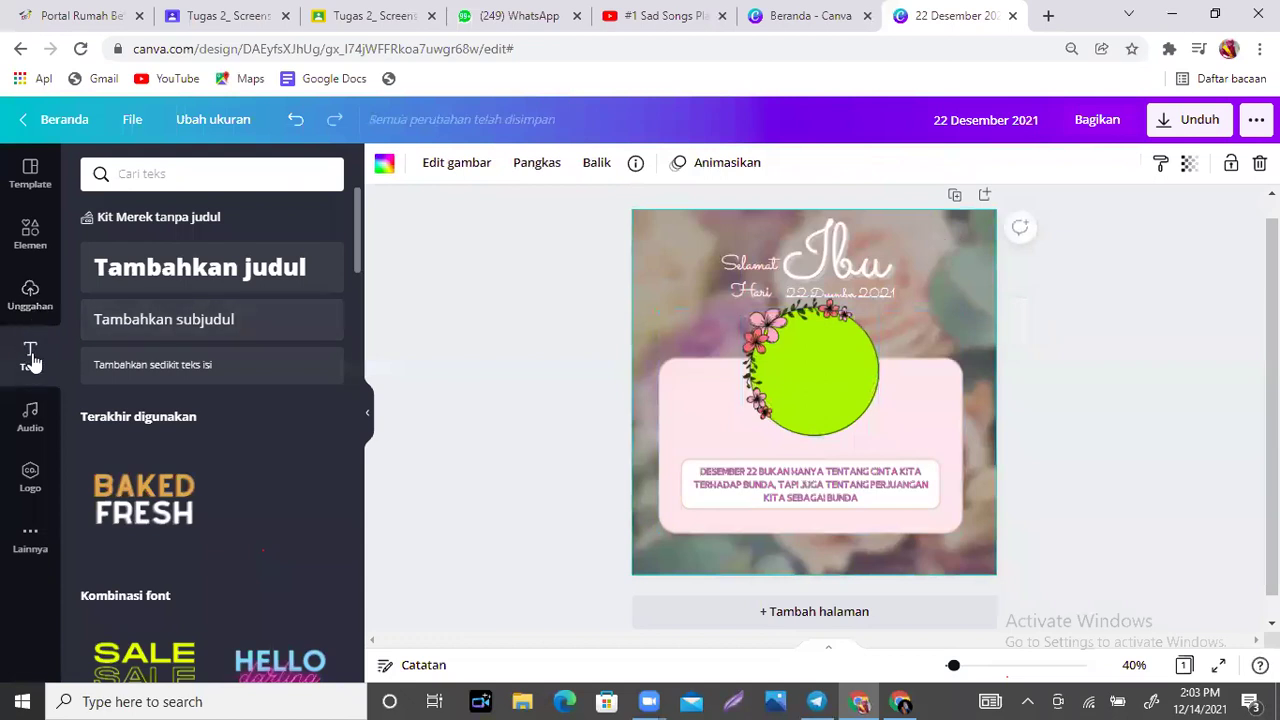
Add a body text box, try the uppercase message "SAYANG BUNDA SELAMANYA BUKAN H" in it, and clear that wording.
left_click(168, 368)
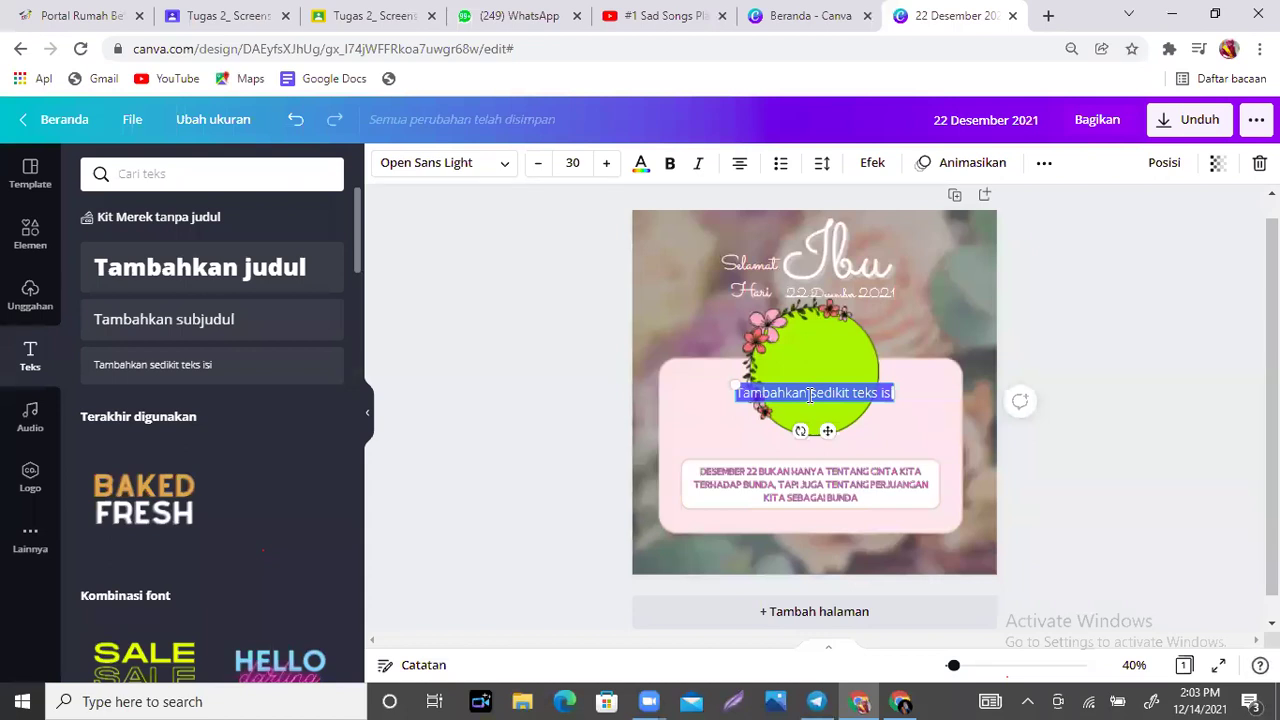
key("BackSpace")
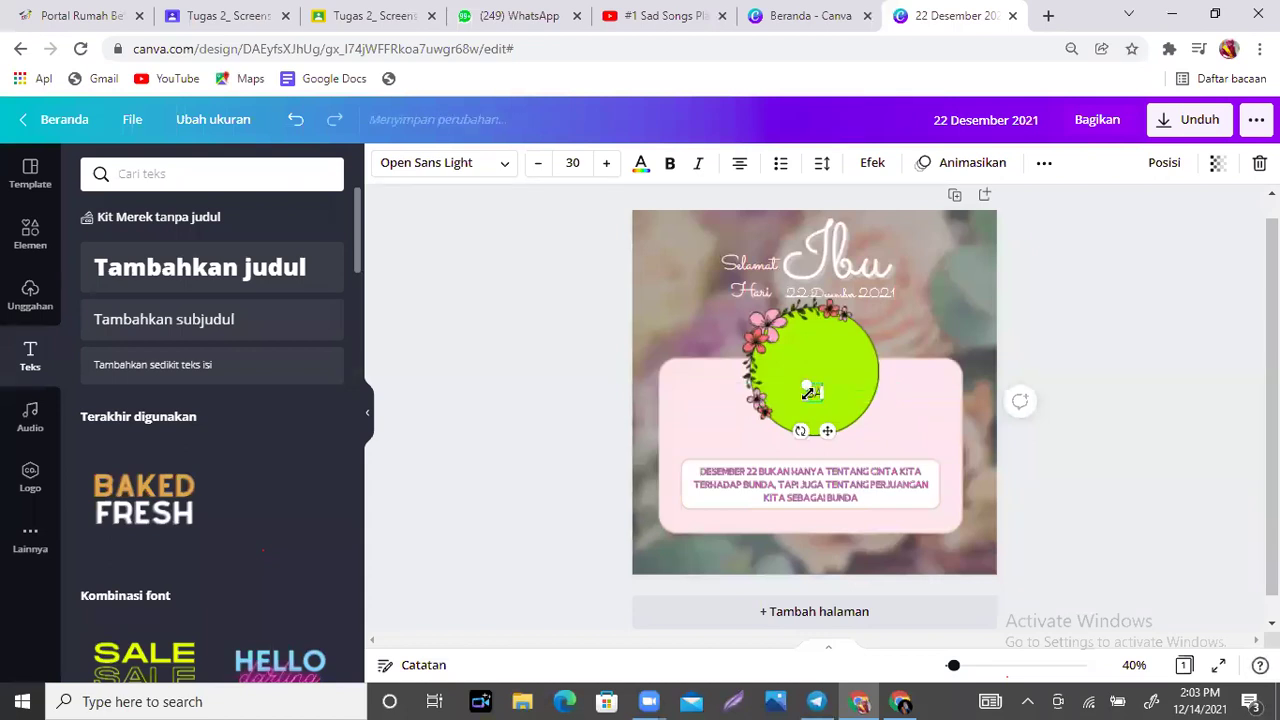
type("SAYANG BU")
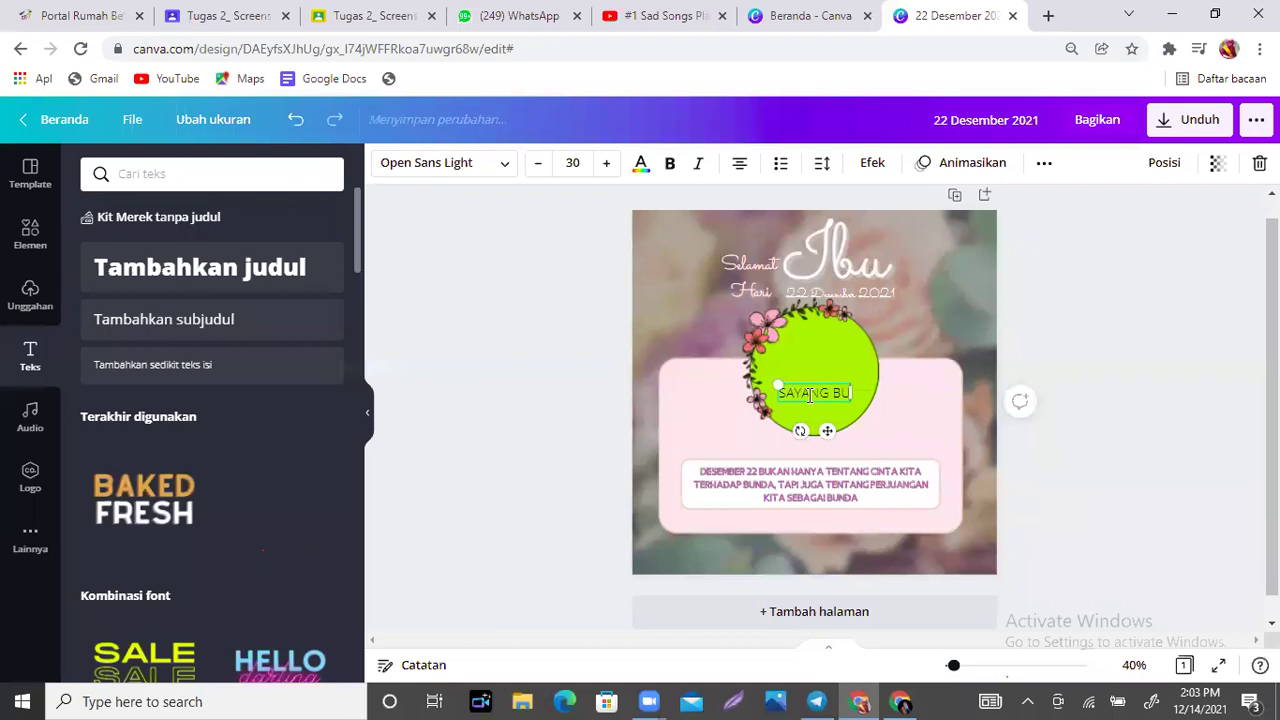
type("NDA SELAL")
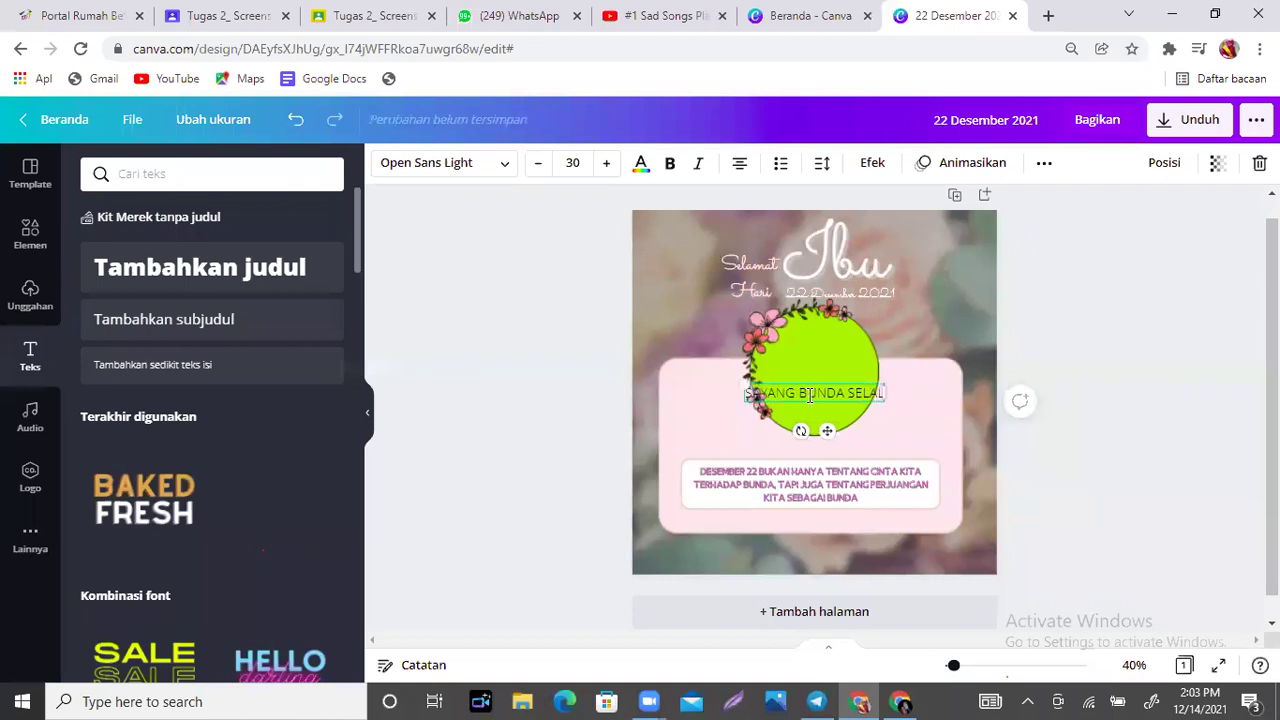
type("MANYA")
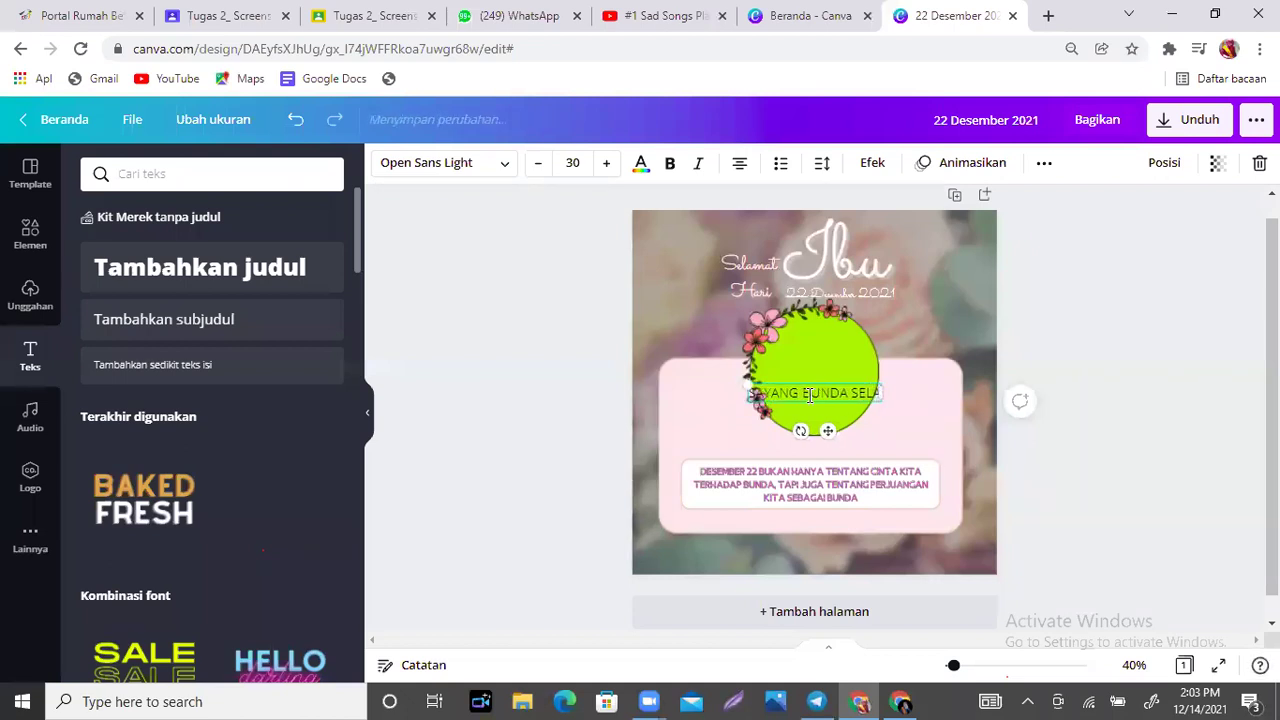
type(" BU")
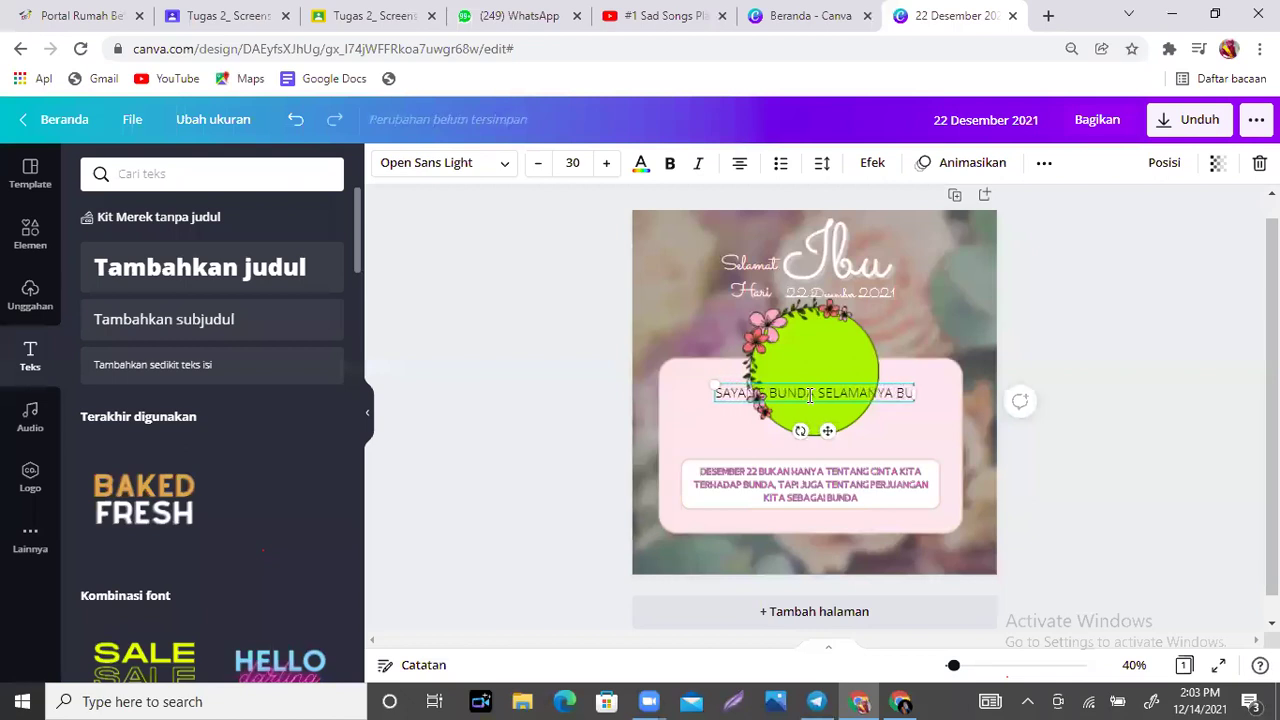
type("KAN H")
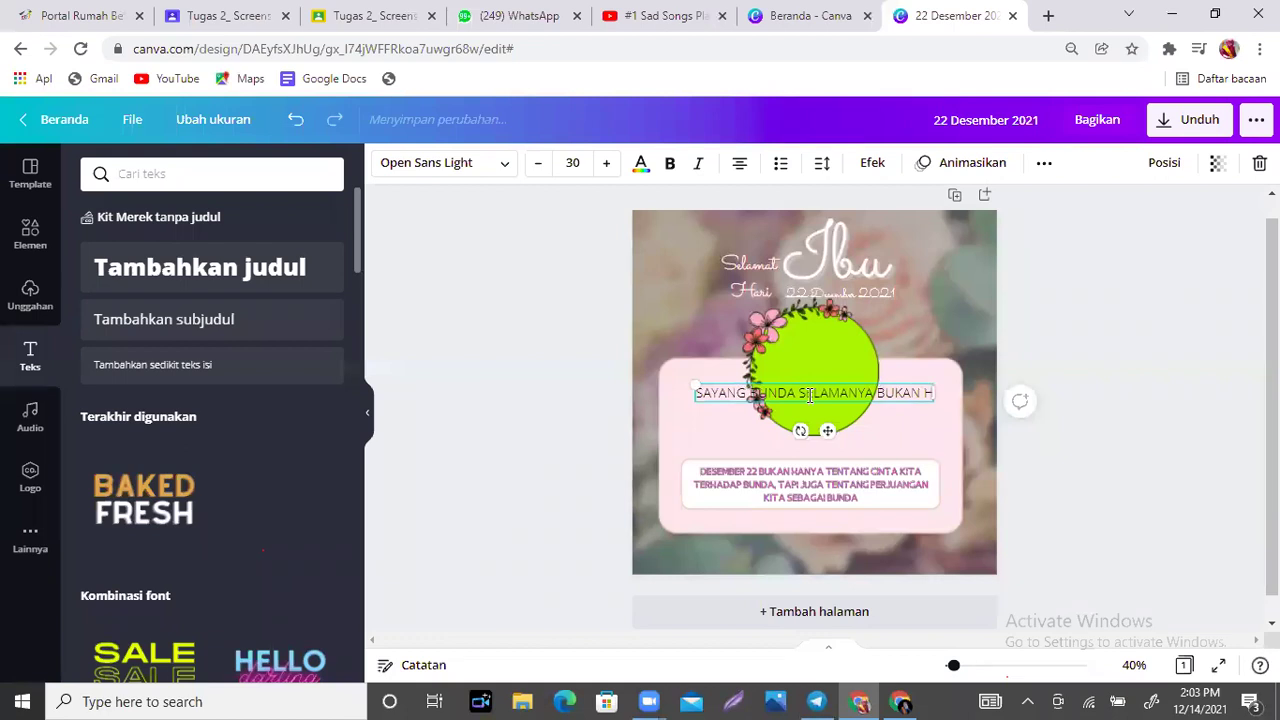
key("ctrl+a")
key("BackSpace")
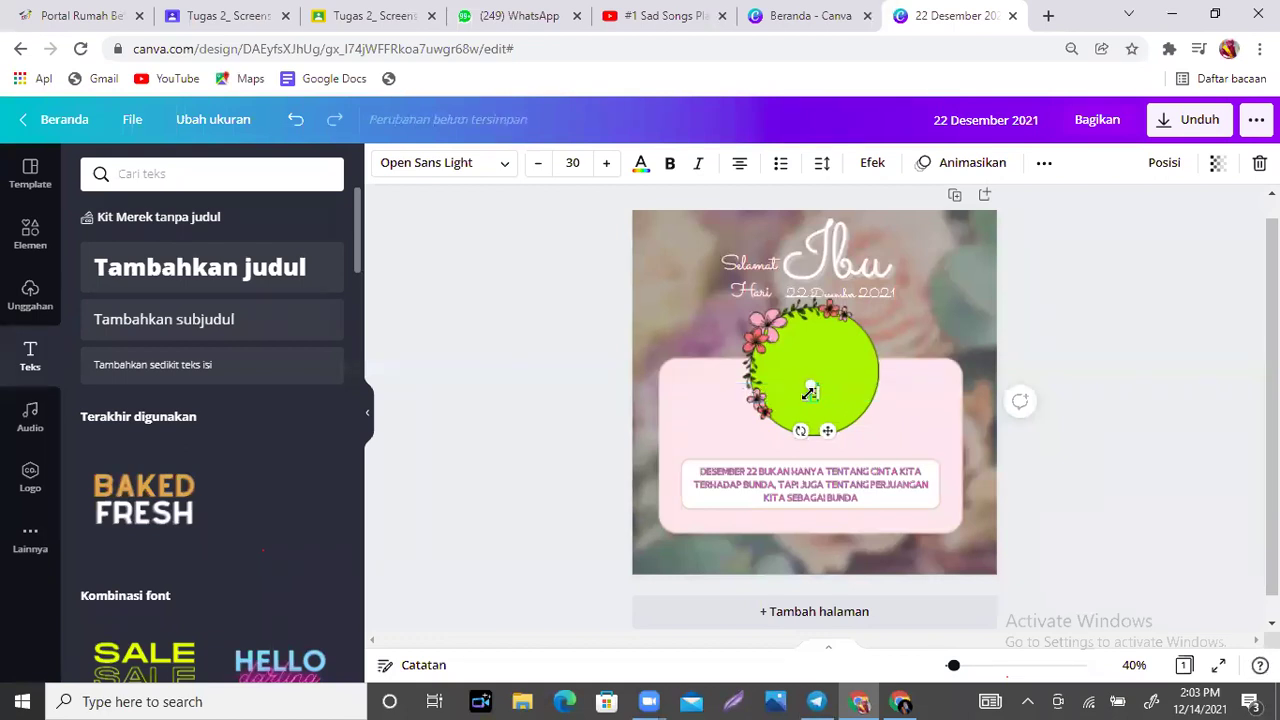
Enter the message "sayang Bunda selamanya" in the emptied body text box.
type("Sayang")
key("BackSpace")
key("BackSpace")
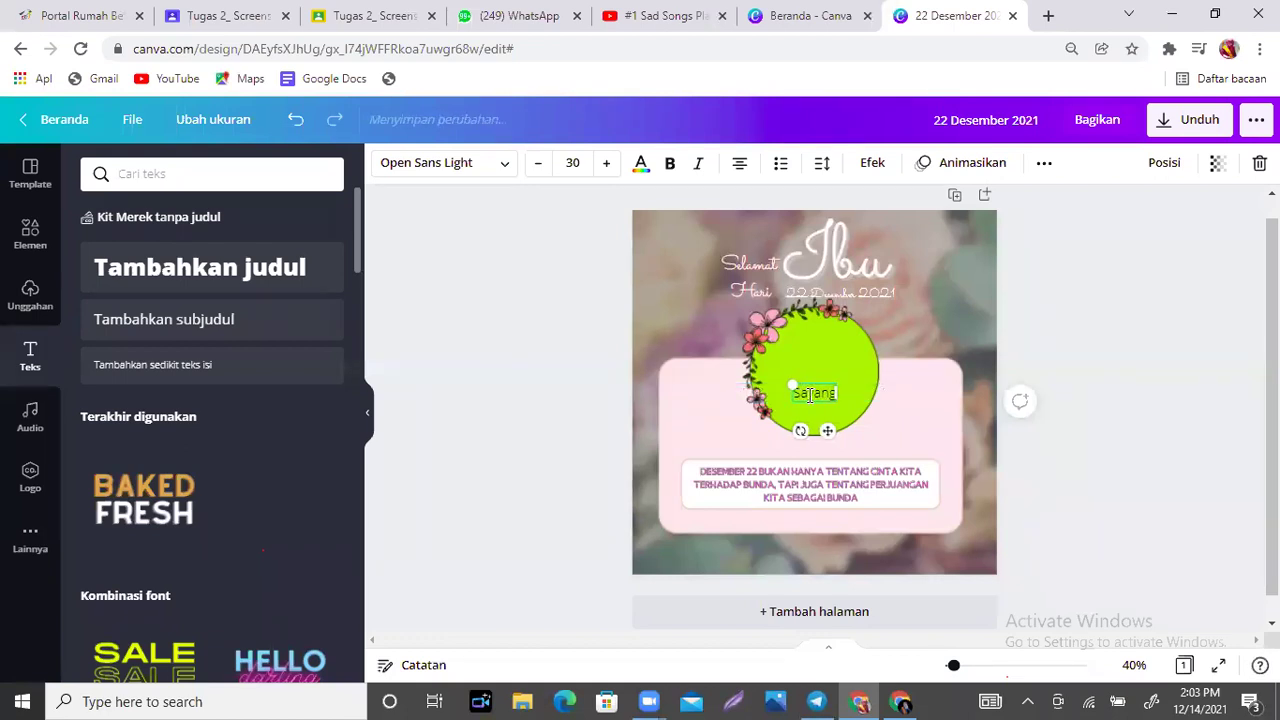
double_click(810, 392)
type("sayang Bunda")
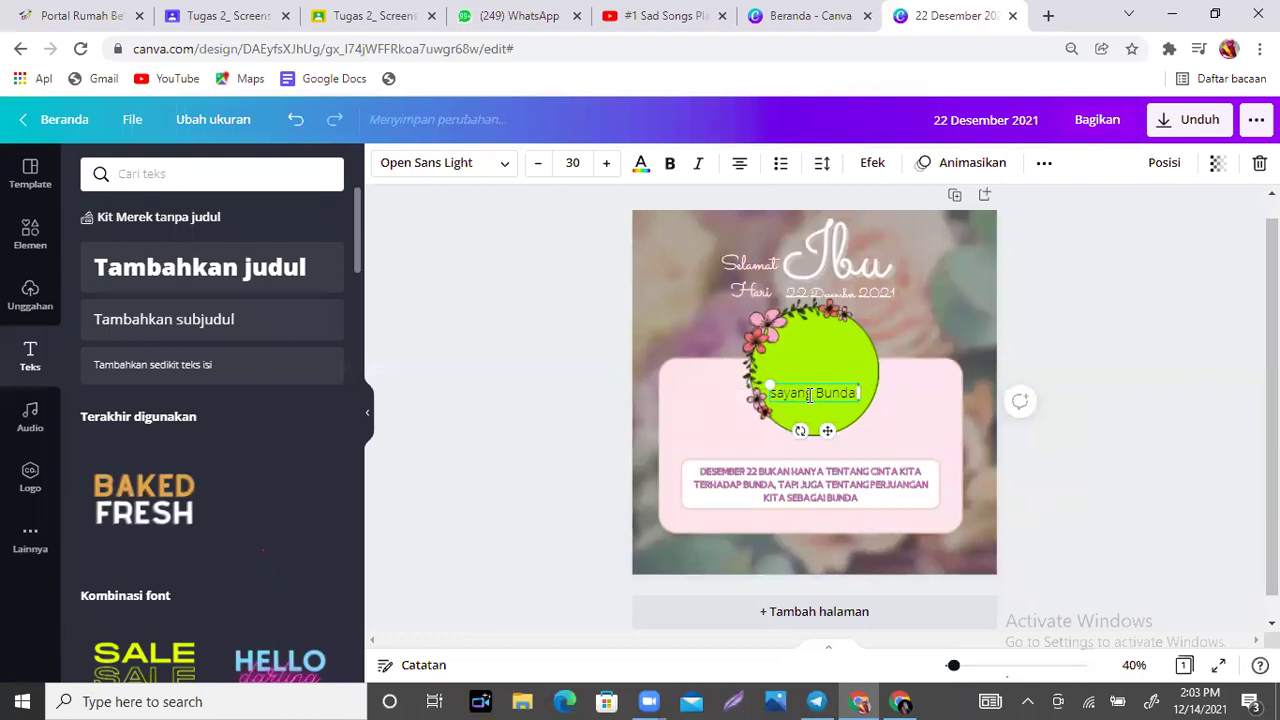
type(" bukan H")
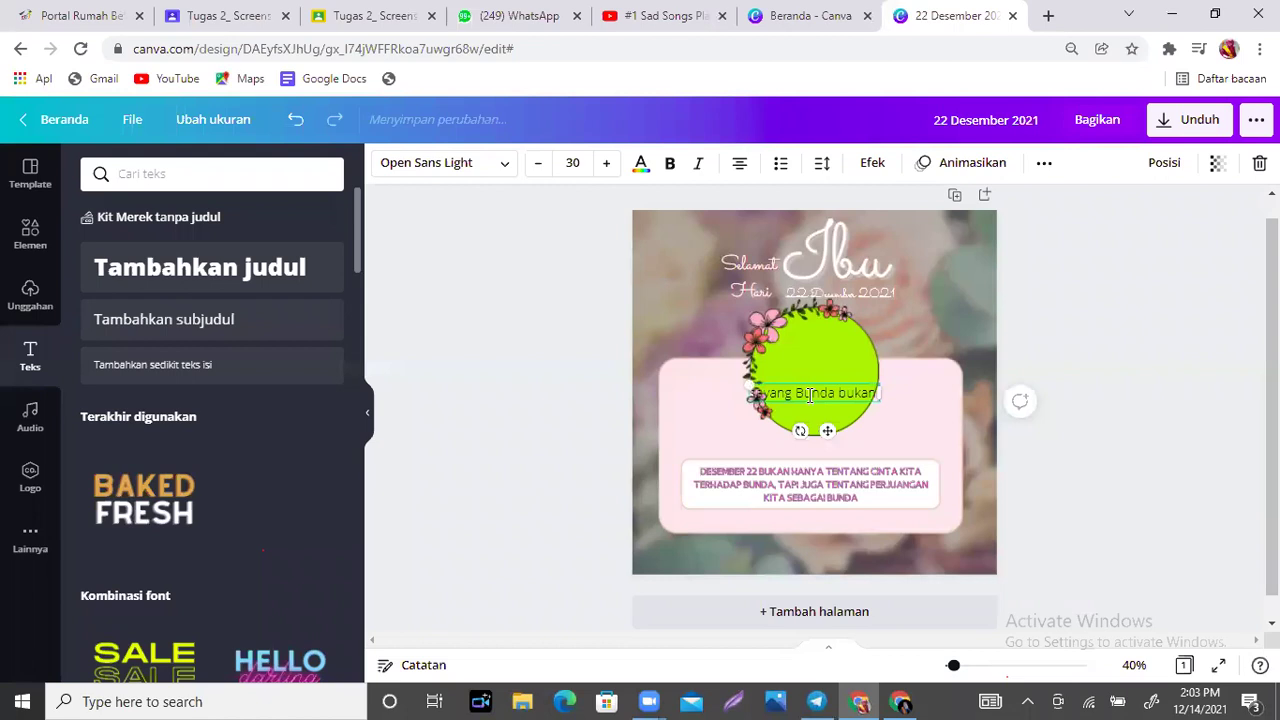
key("BackSpace")
key("BackSpace")
key("BackSpace")
key("BackSpace")
key("BackSpace")
key("BackSpace")
key("BackSpace")
type("Selam")
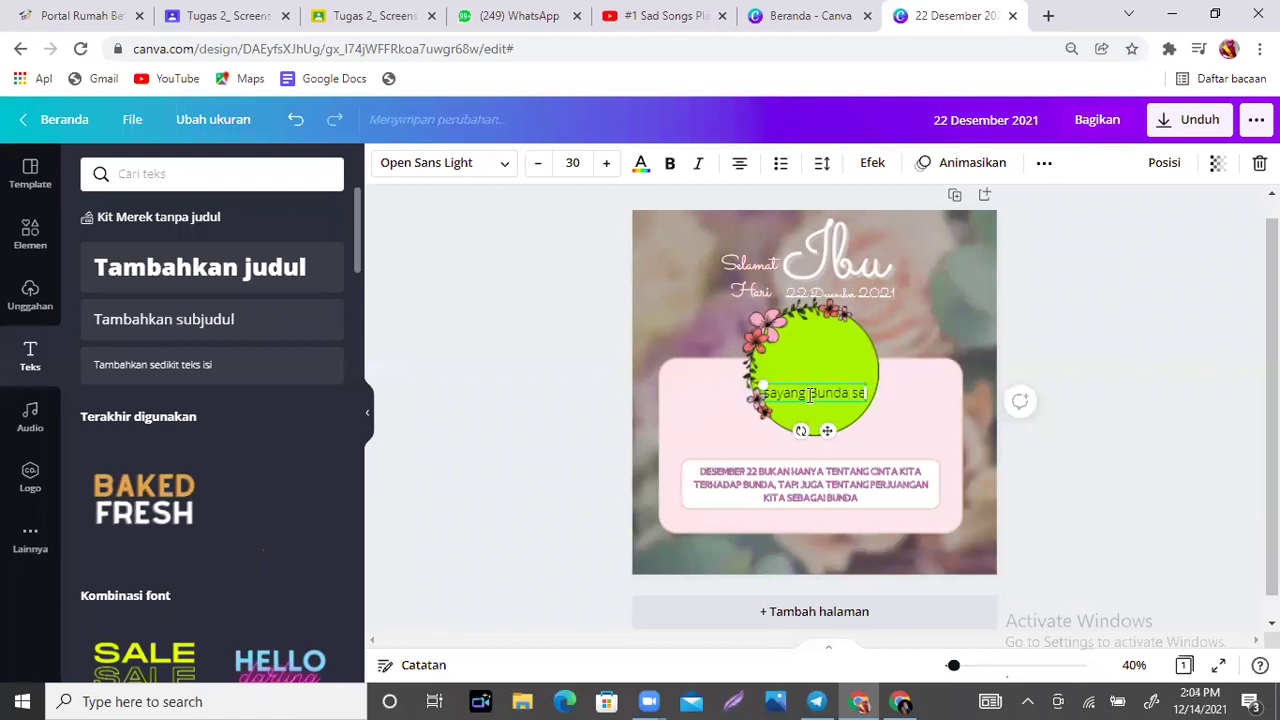
type("anya")
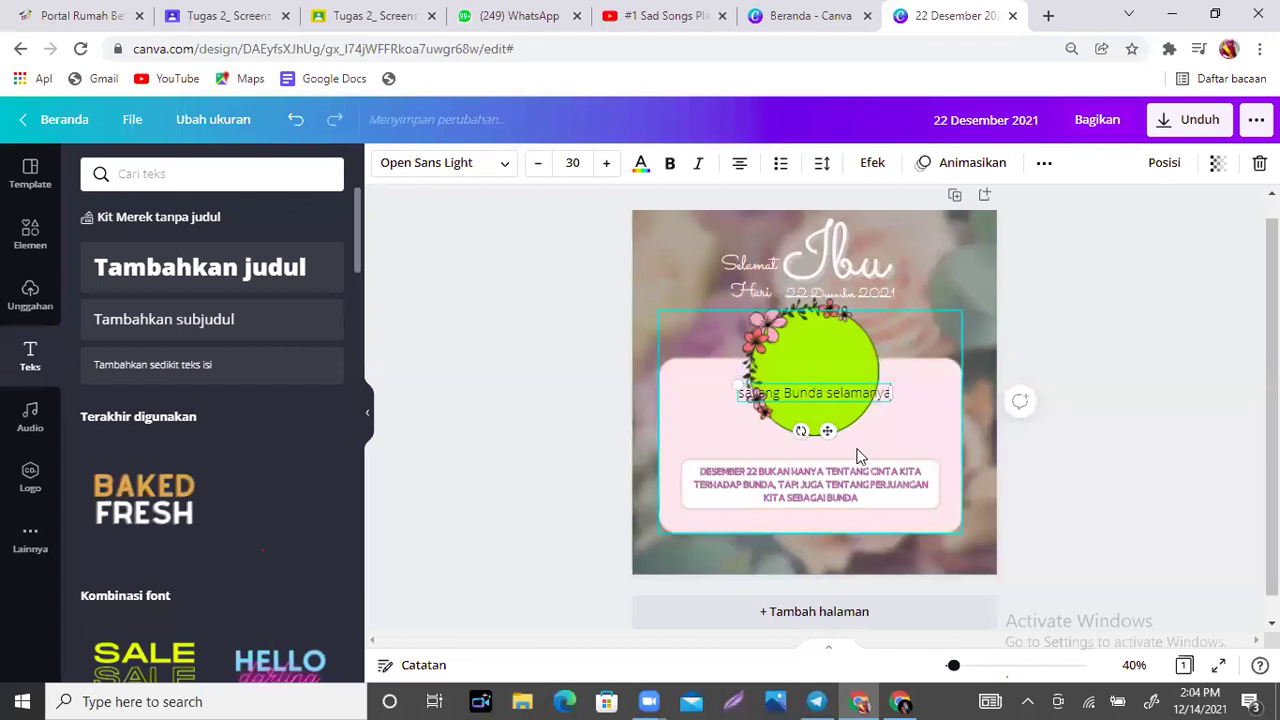
Move the "sayang Bunda selamanya" text just below the green circle and curve it with the Lengkungkan shape at Lengkungan -39.
left_click_drag(828, 430, 833, 478)
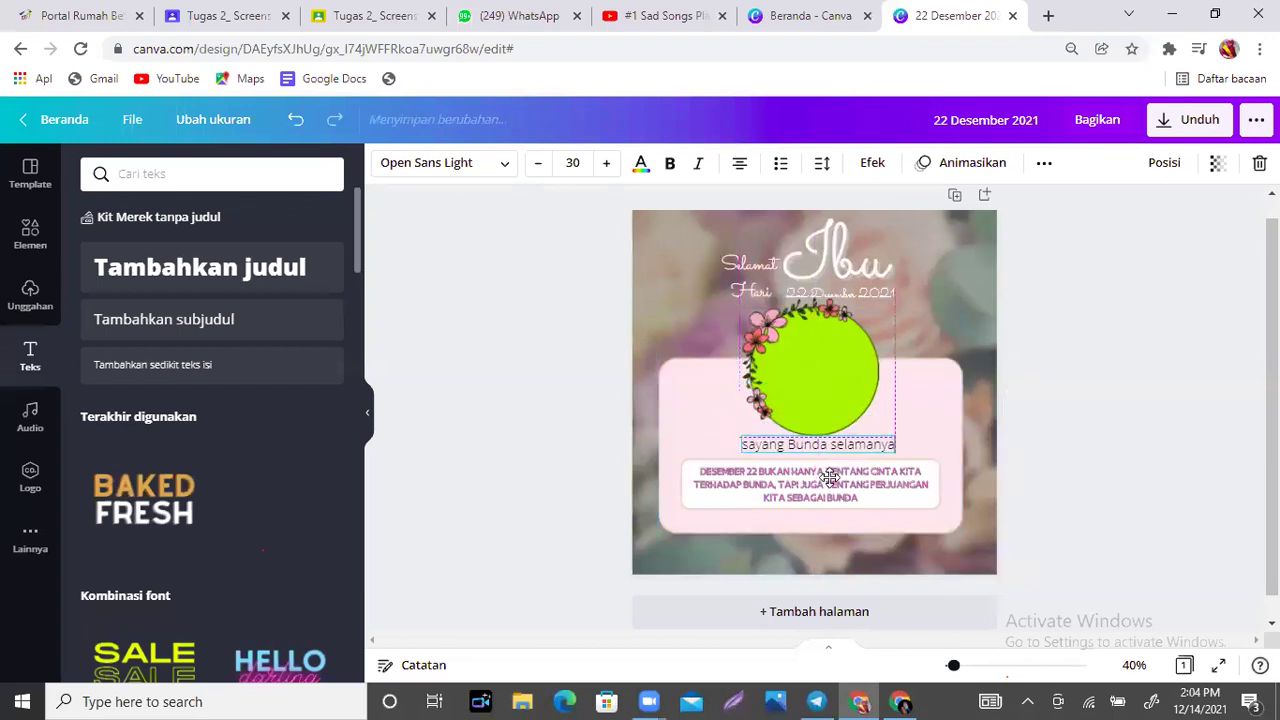
left_click(873, 167)
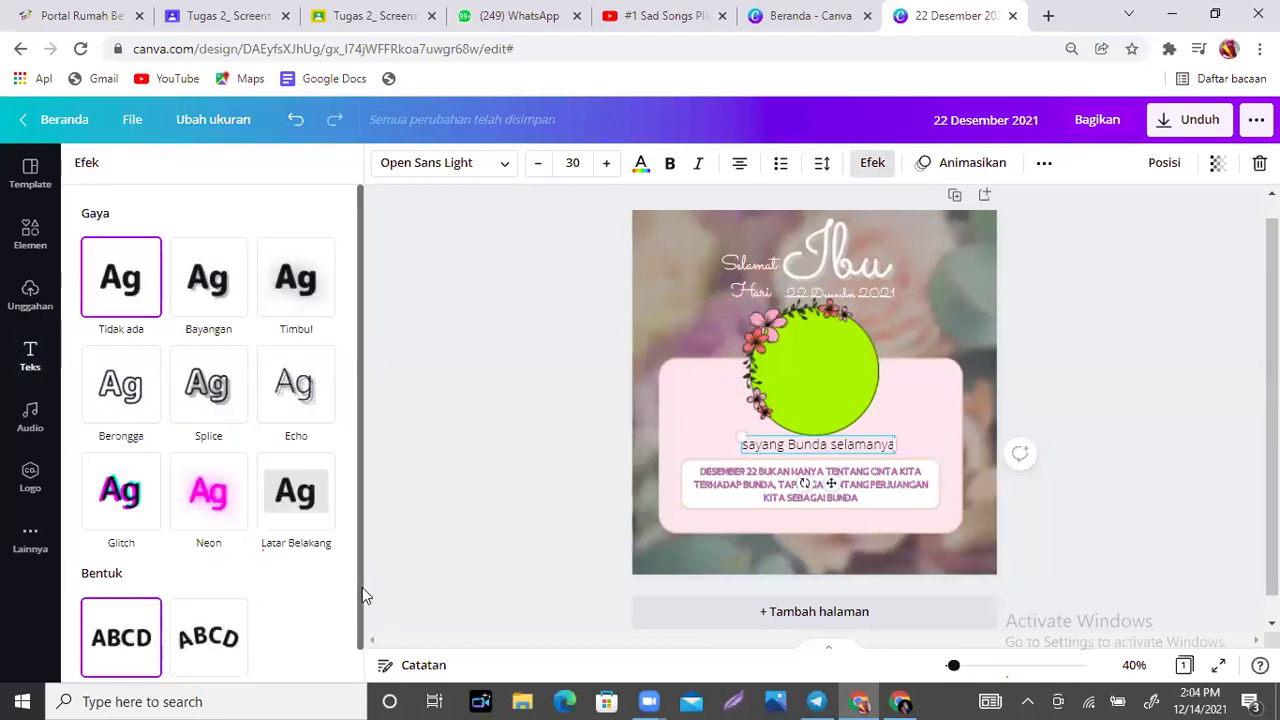
scroll(362, 587, "down", 1)
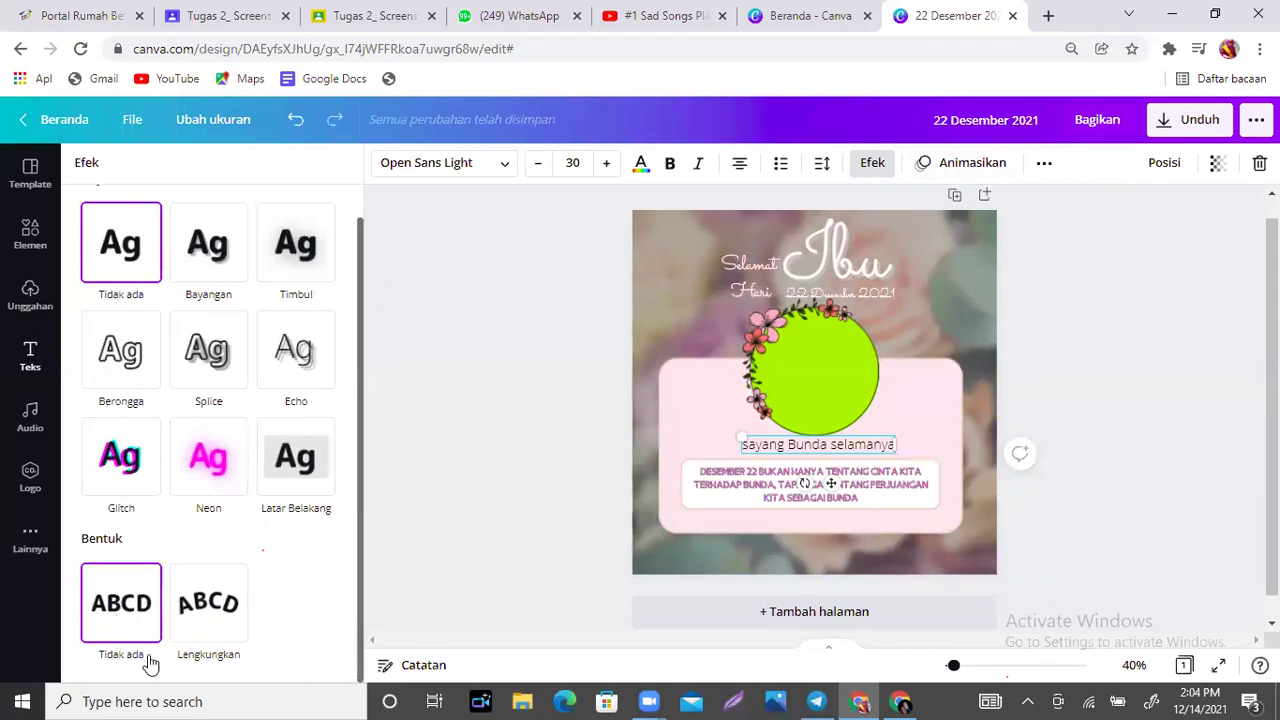
left_click(212, 610)
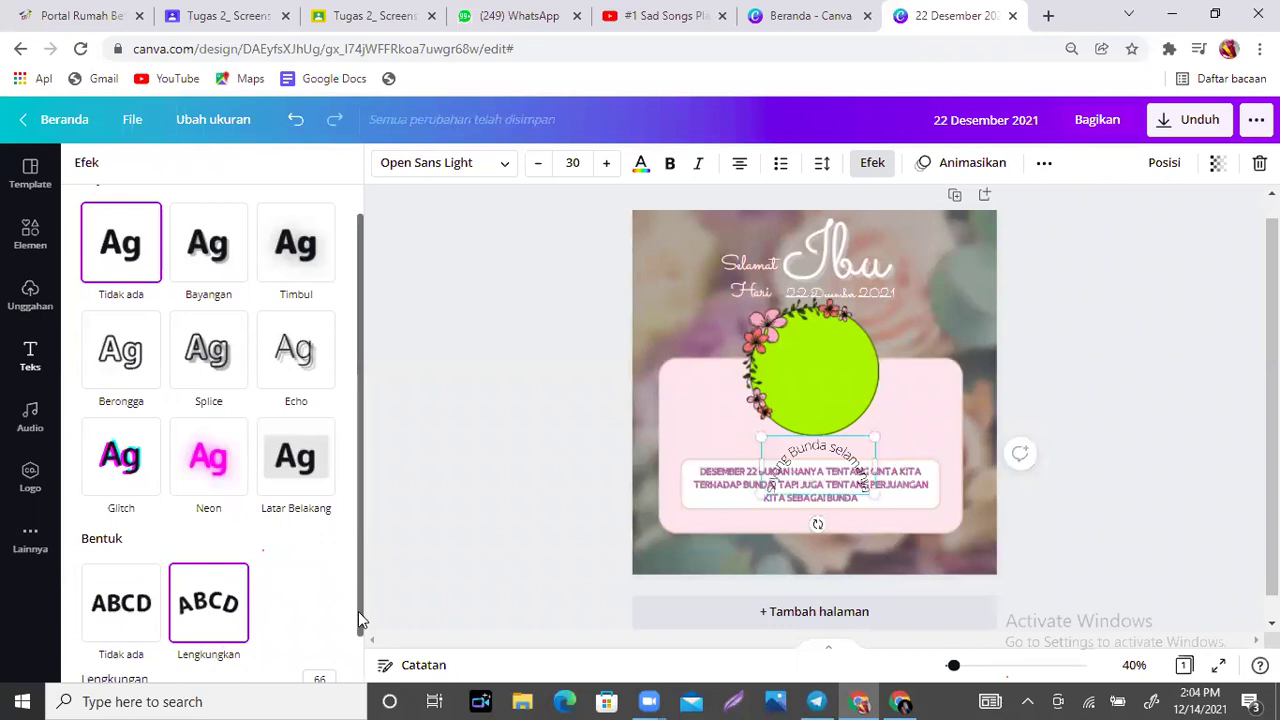
scroll(358, 611, "down", 1)
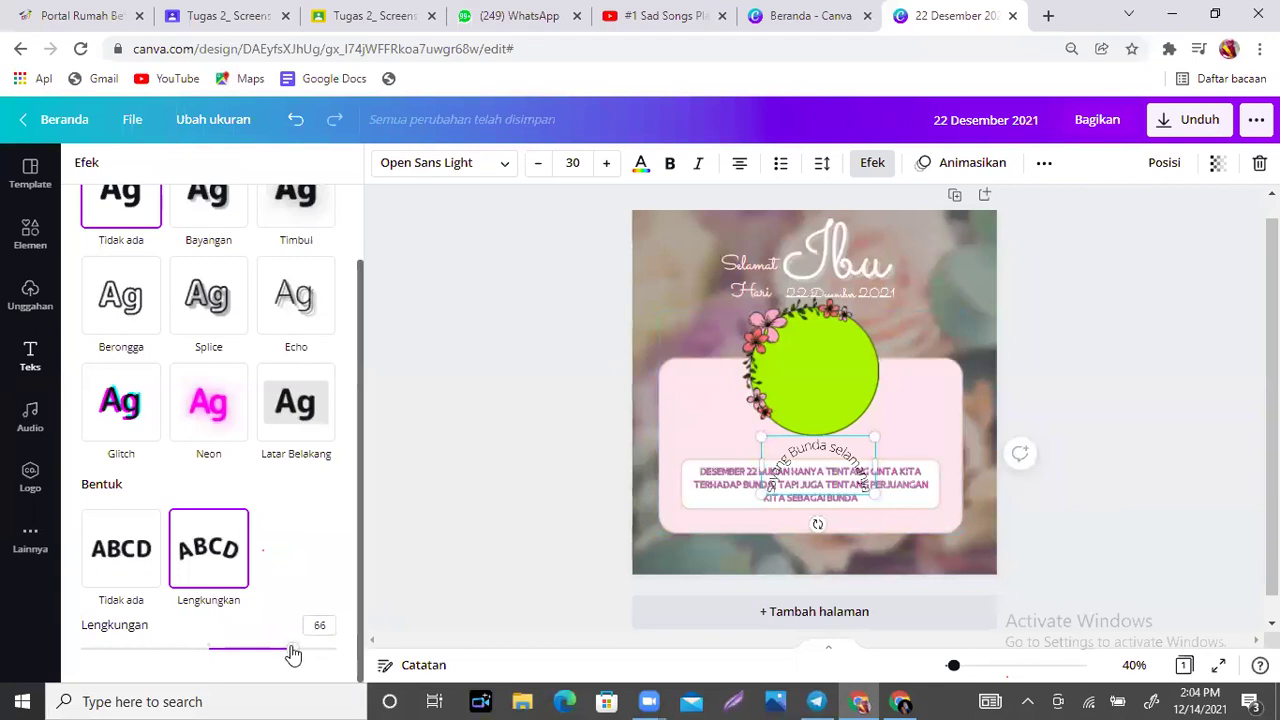
left_click_drag(293, 654, 177, 646)
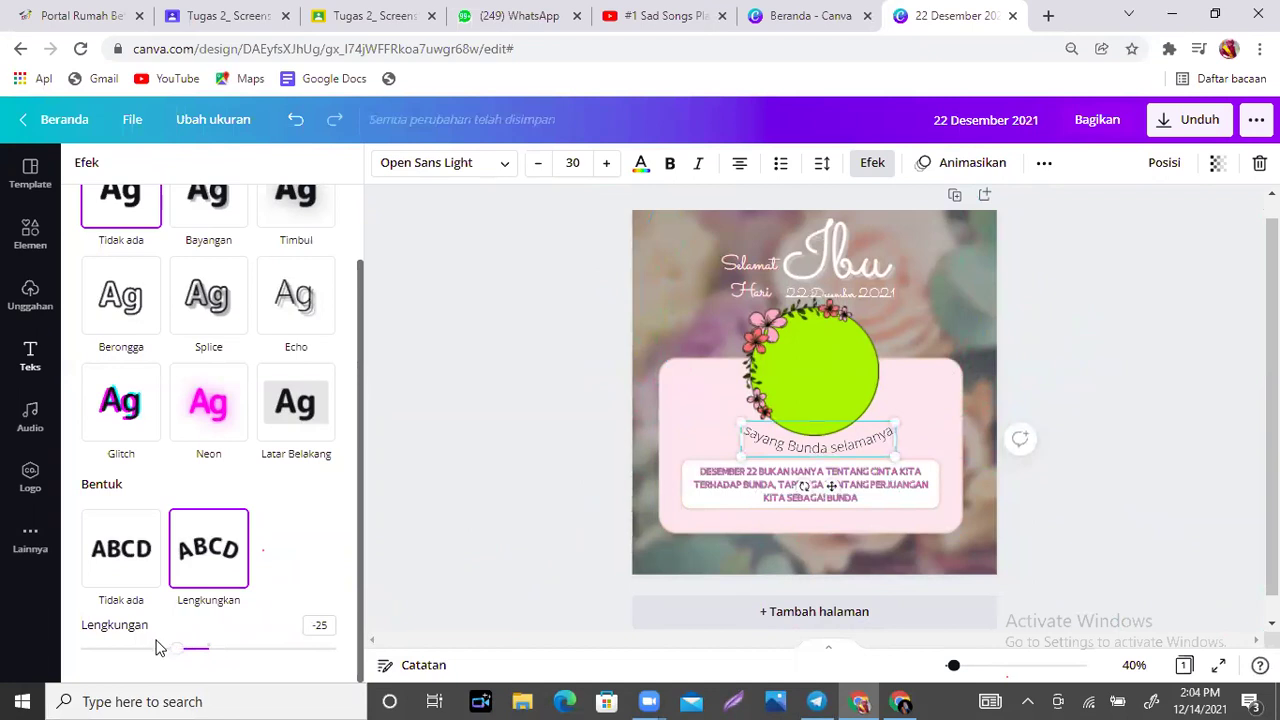
left_click_drag(177, 650, 159, 652)
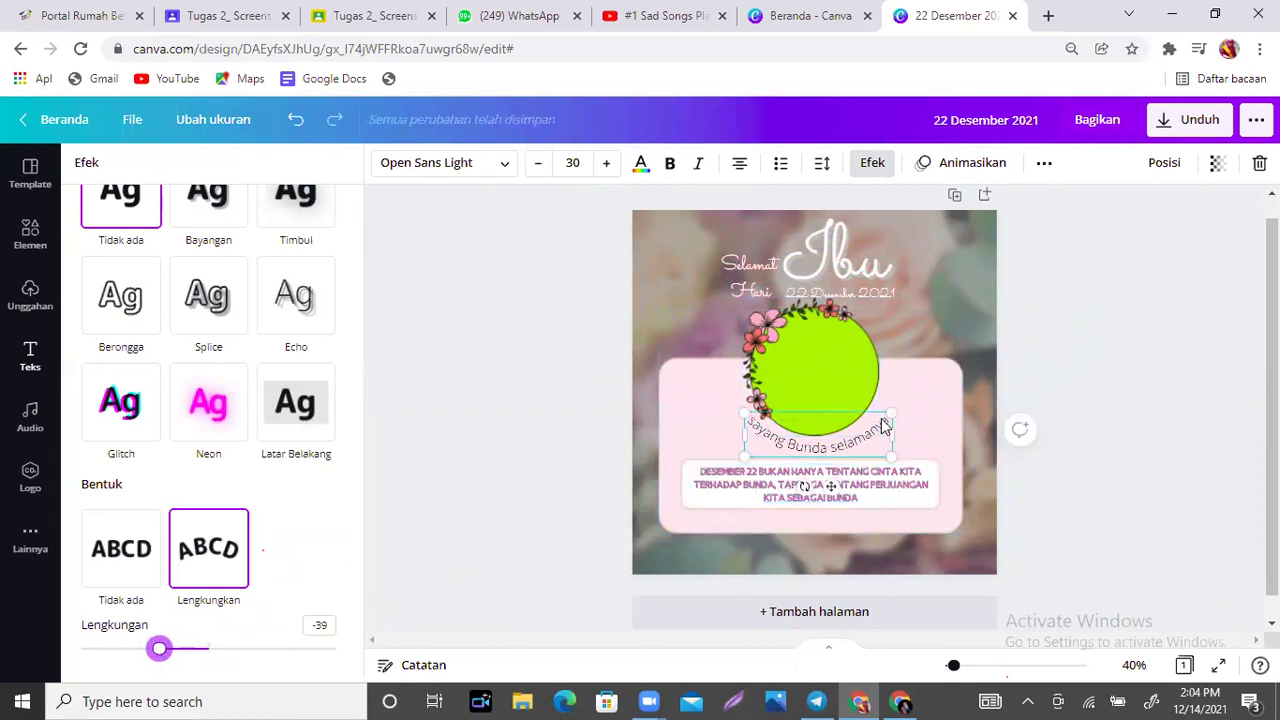
left_click(924, 416)
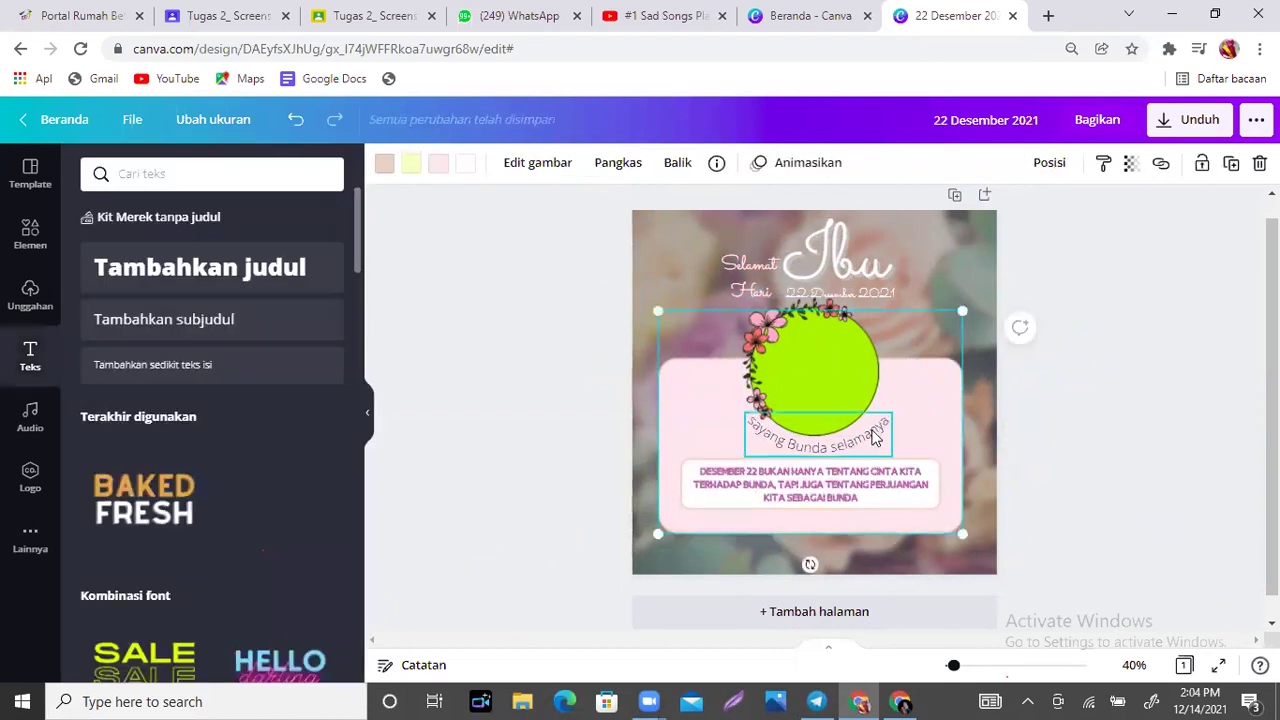
Nudge the curved message slightly left under the green circle and set its Lengkungan to -46.
left_click(875, 437)
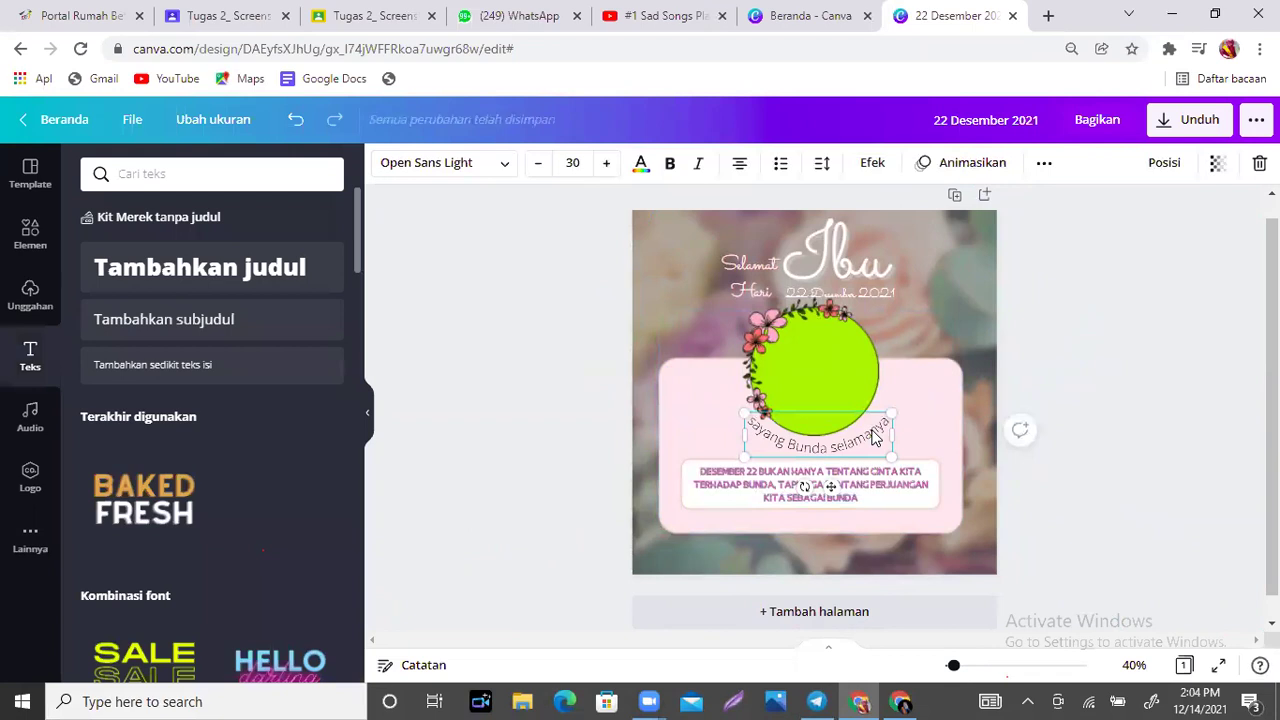
left_click_drag(875, 437, 872, 437)
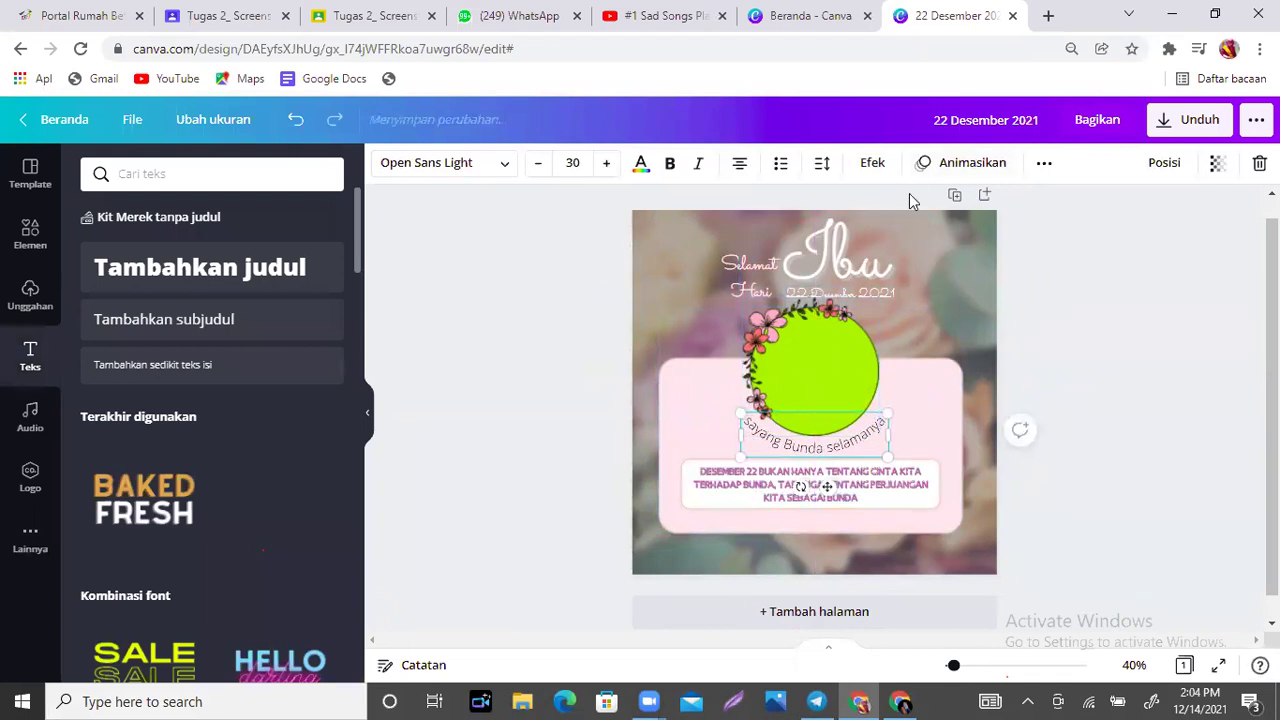
left_click(870, 163)
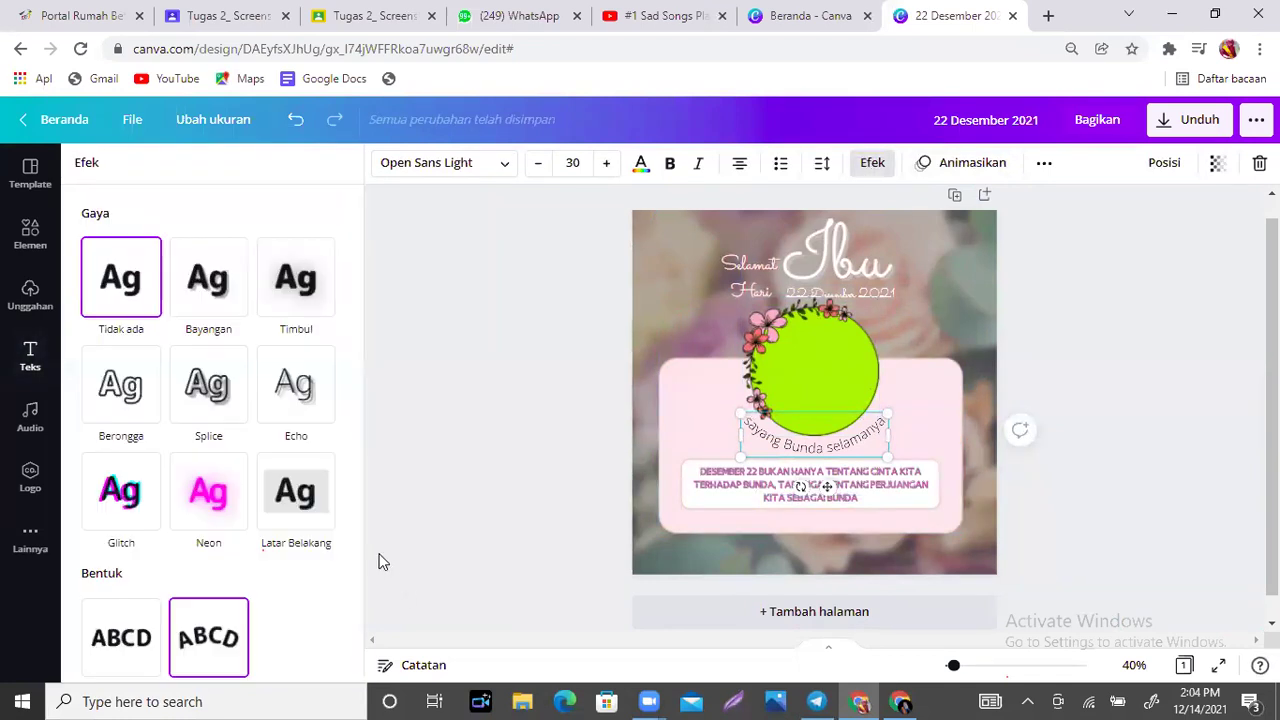
scroll(360, 594, "down", 1)
left_click_drag(200, 648, 150, 651)
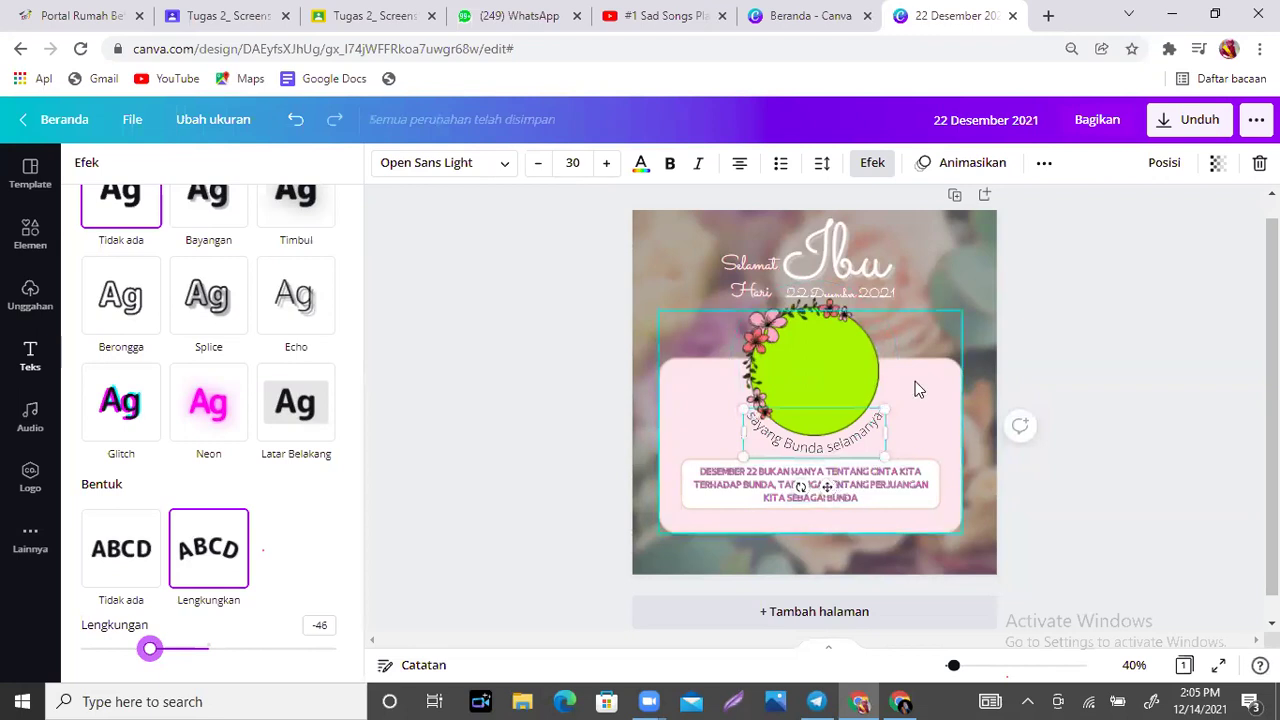
left_click(872, 162)
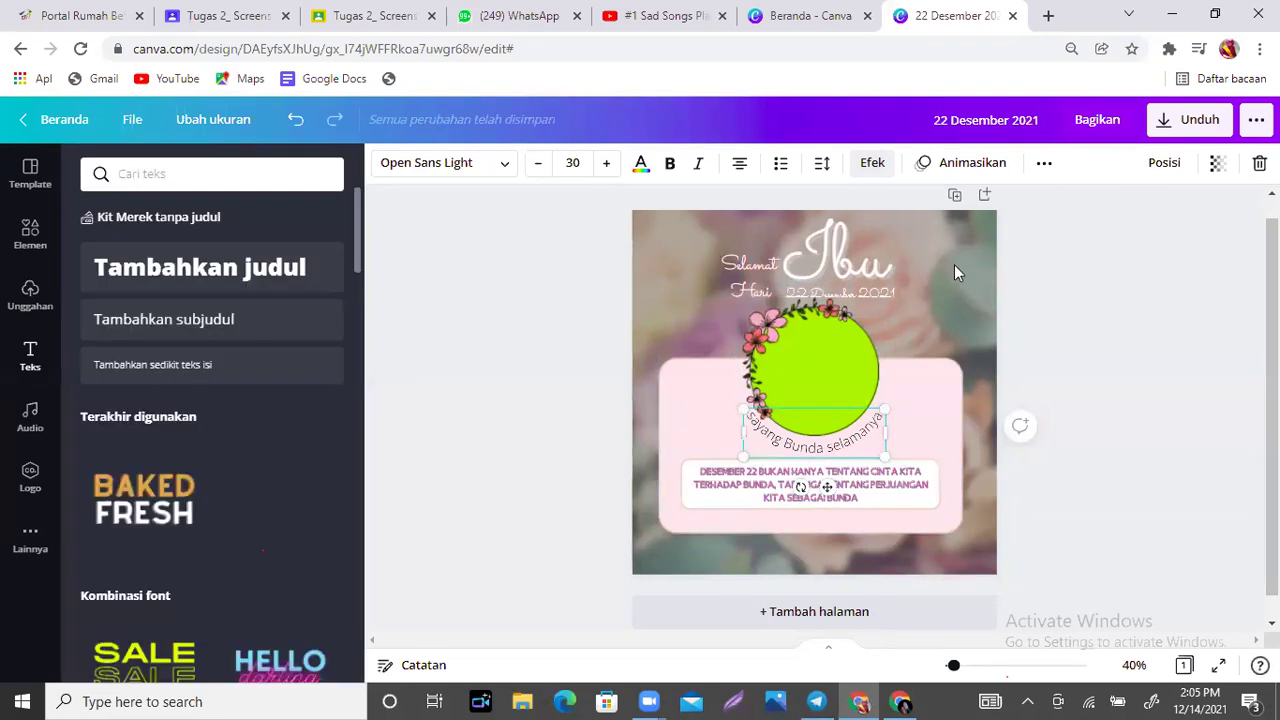
Rotate the floral border slightly clockwise around the green circle.
left_click(787, 332)
left_click_drag(811, 466, 826, 499)
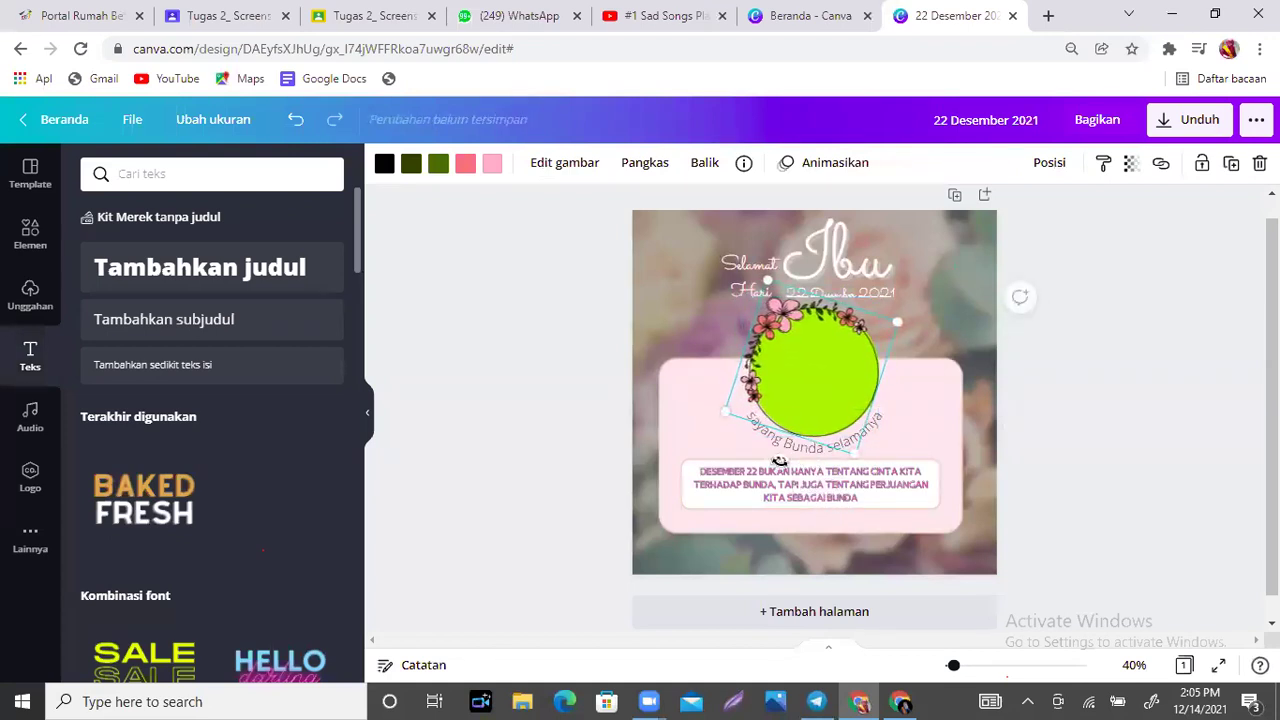
left_click(995, 267)
Change the font of the curved "sayang Bunda selamanya" message to Adam Script Light.
left_click(872, 431)
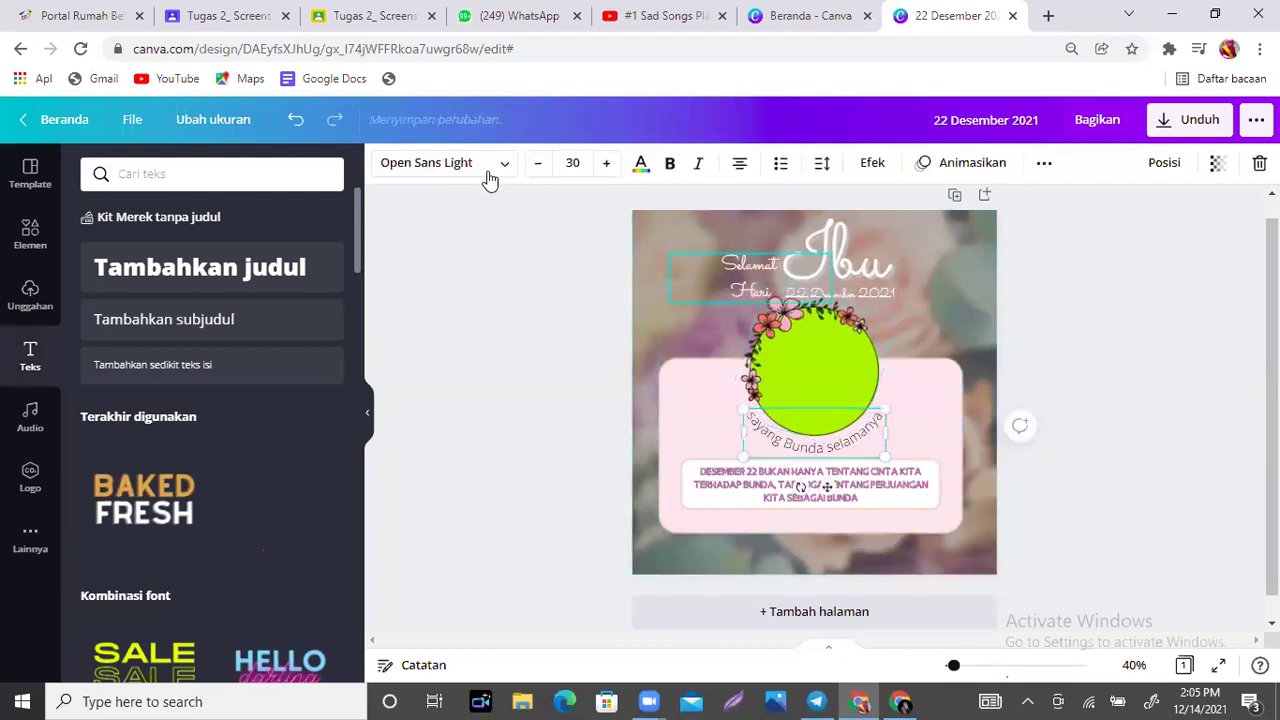
left_click(504, 172)
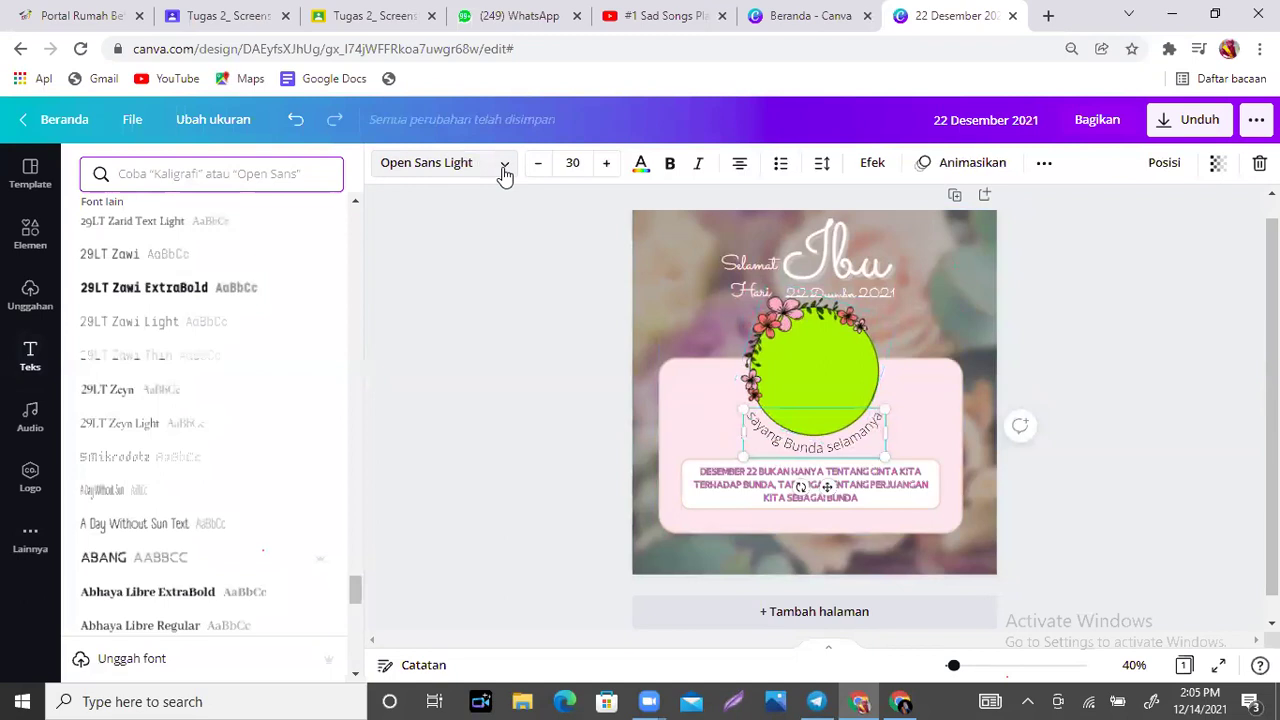
left_click_drag(358, 600, 360, 628)
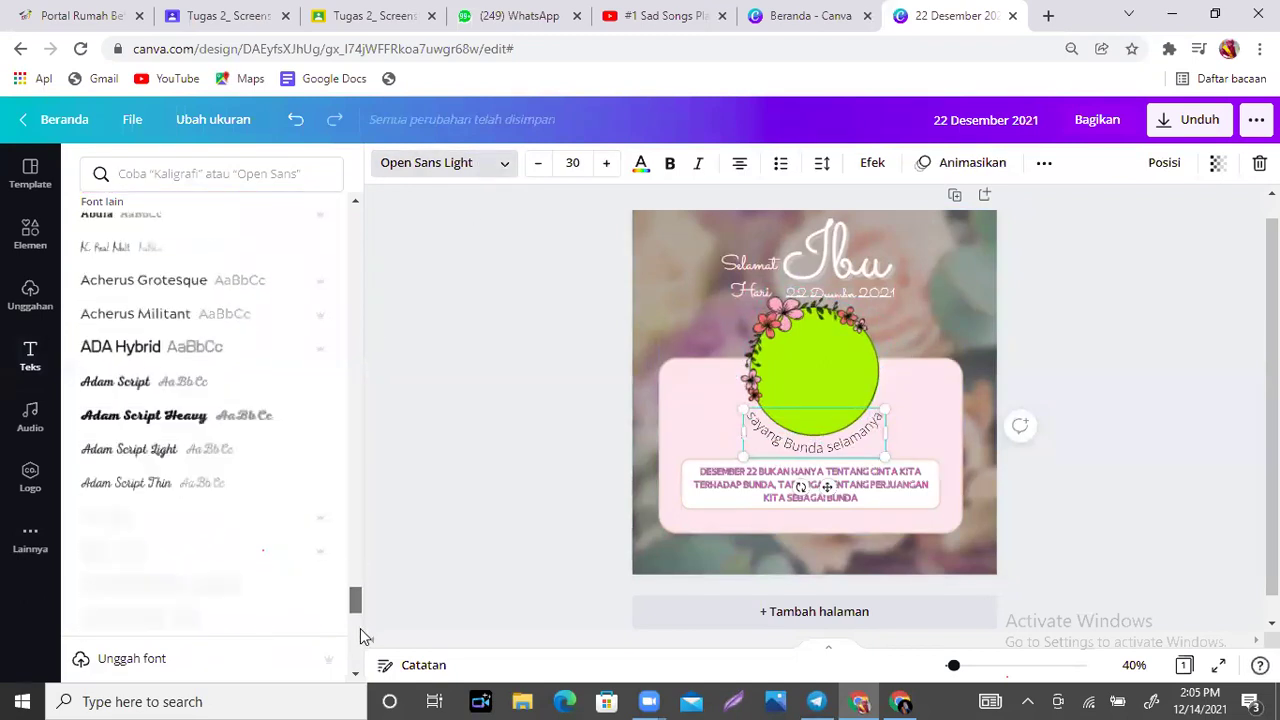
left_click(172, 432)
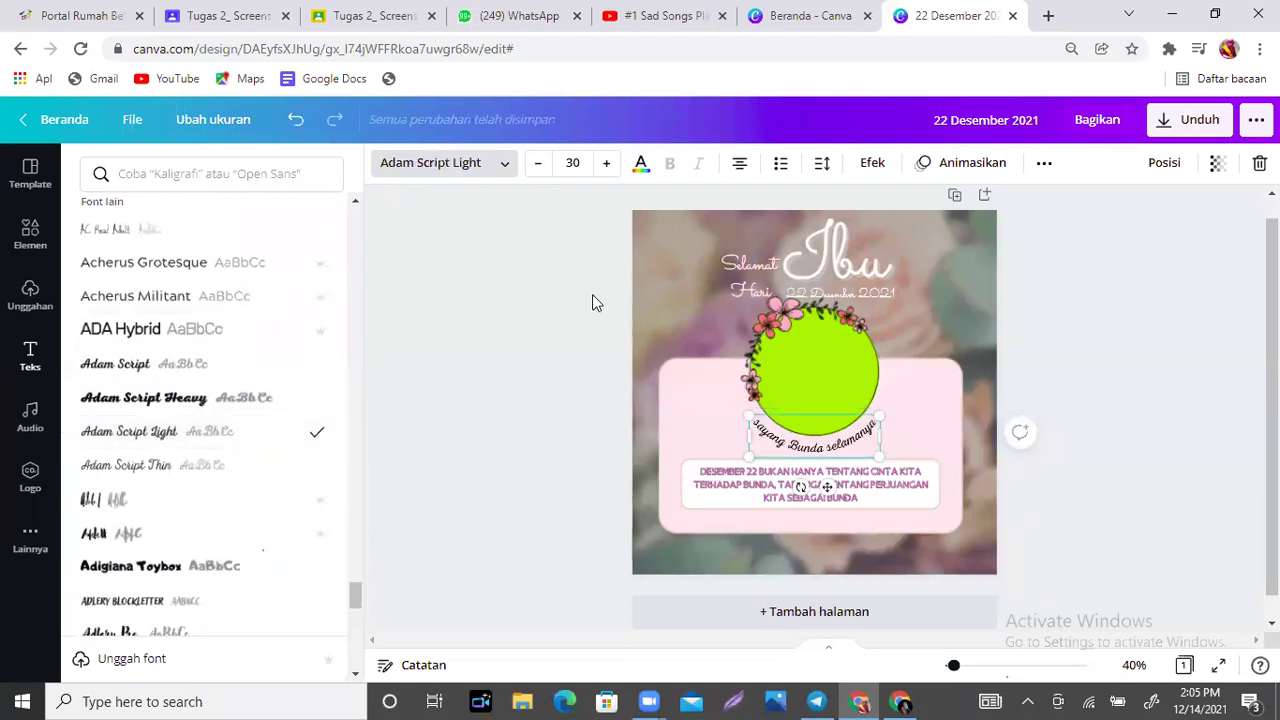
Colour the curved "sayang Bunda selamanya" message with the coral pink from the document colours.
left_click(640, 165)
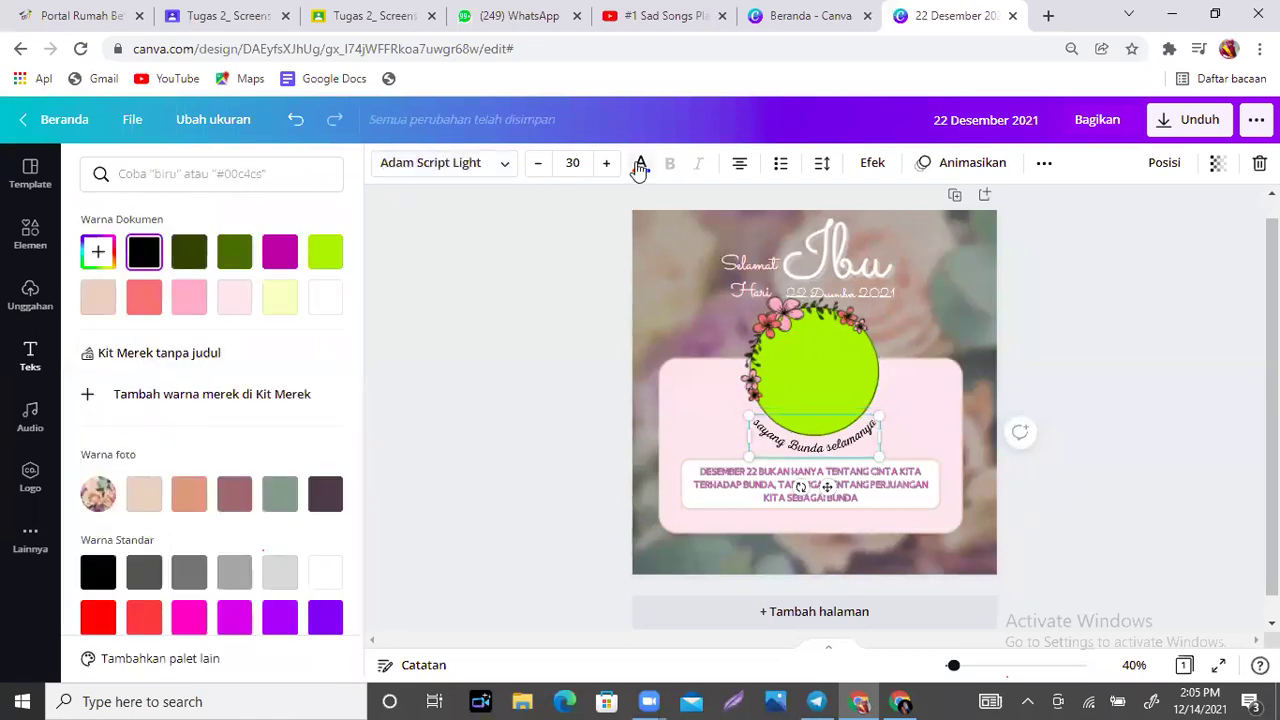
left_click(141, 298)
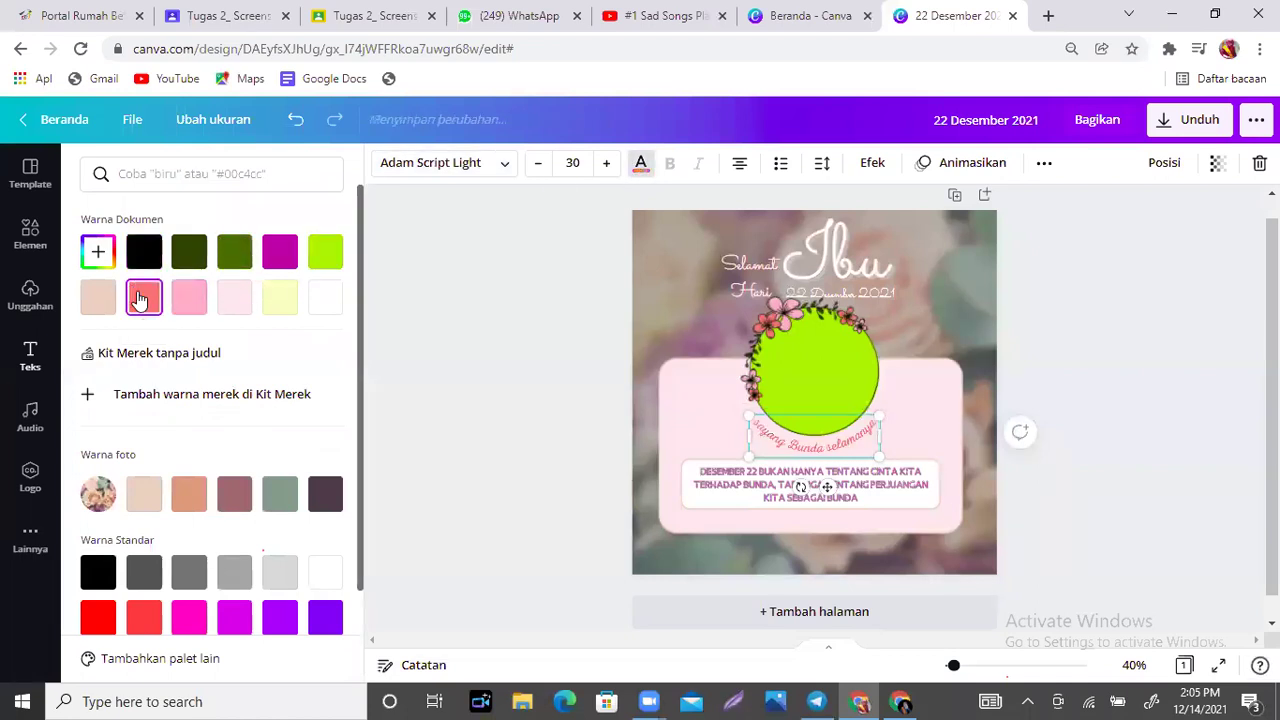
left_click(980, 305)
left_click(980, 305)
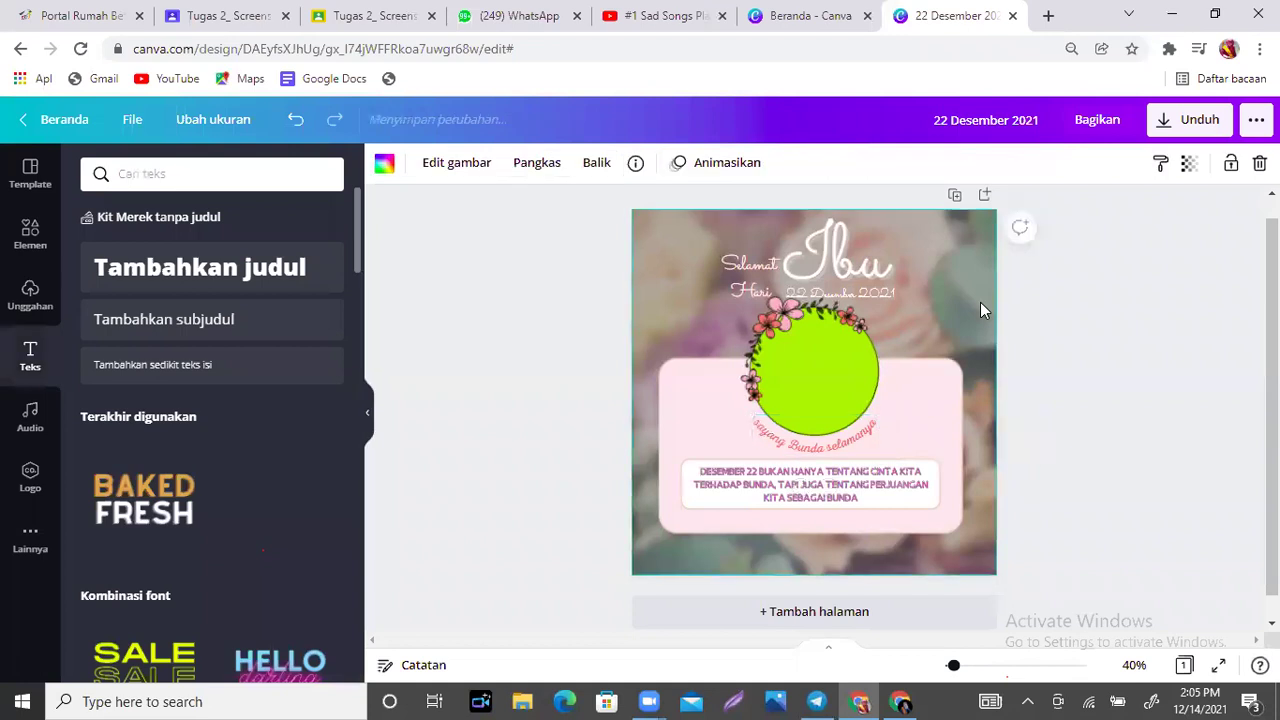
left_click(873, 432)
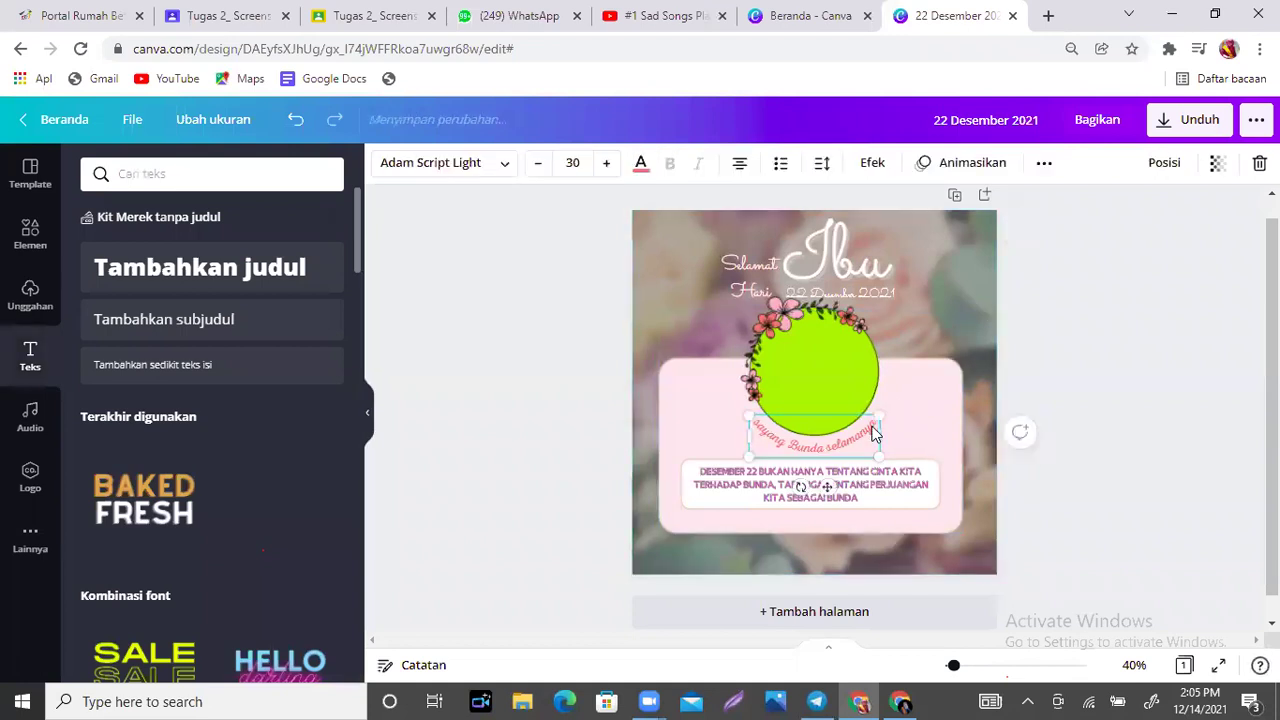
Set the curved message's letter spacing to 84 and refit it around the green circle, slightly higher and tilted a little counterclockwise.
left_click(820, 168)
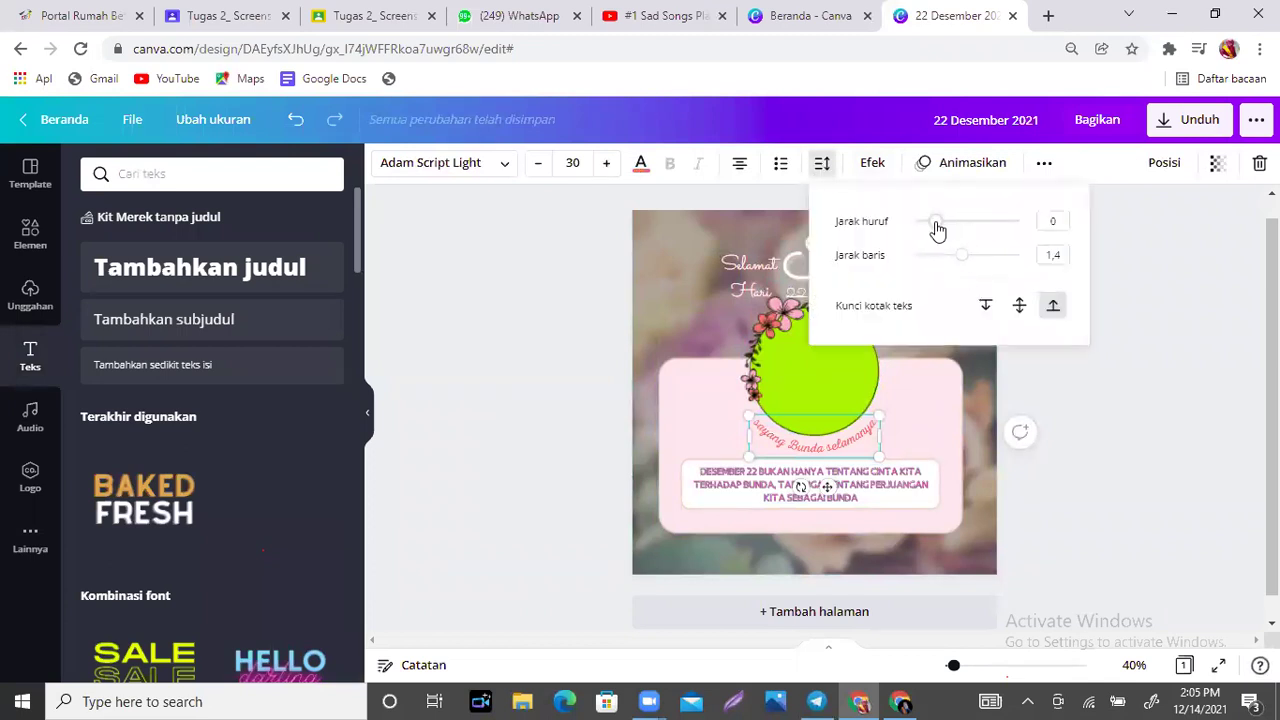
left_click_drag(937, 230, 946, 229)
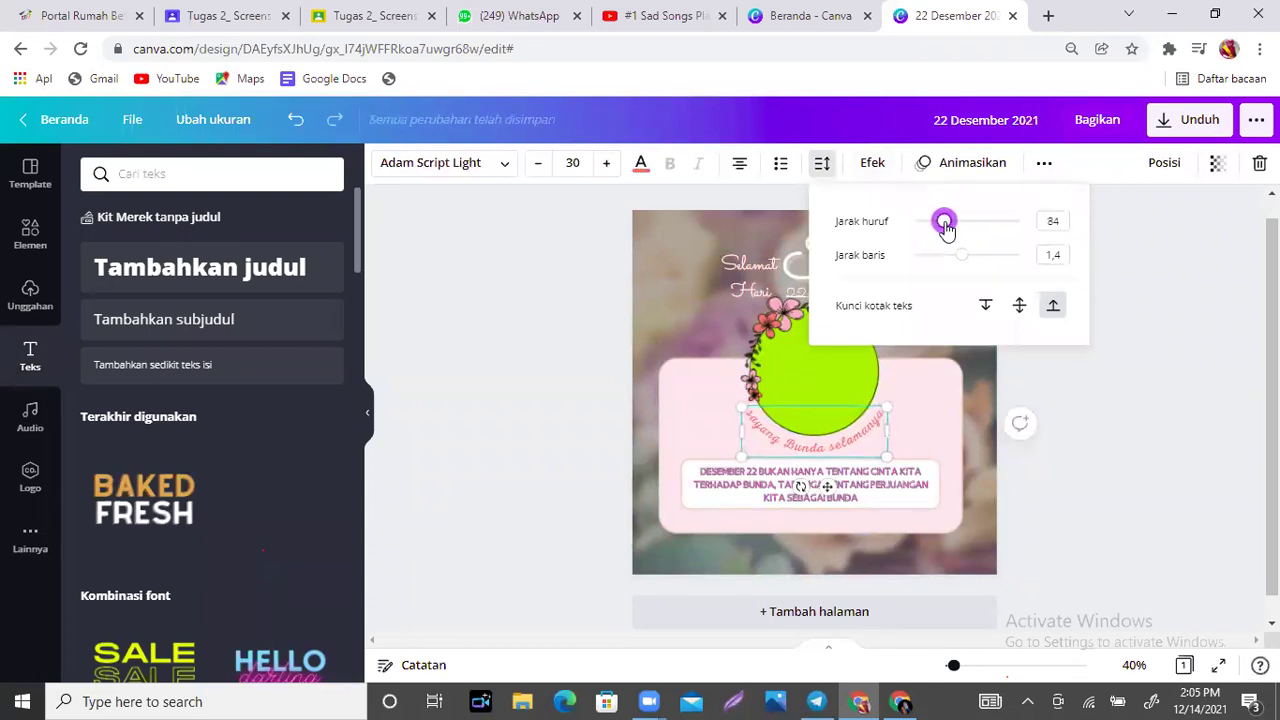
left_click(819, 448)
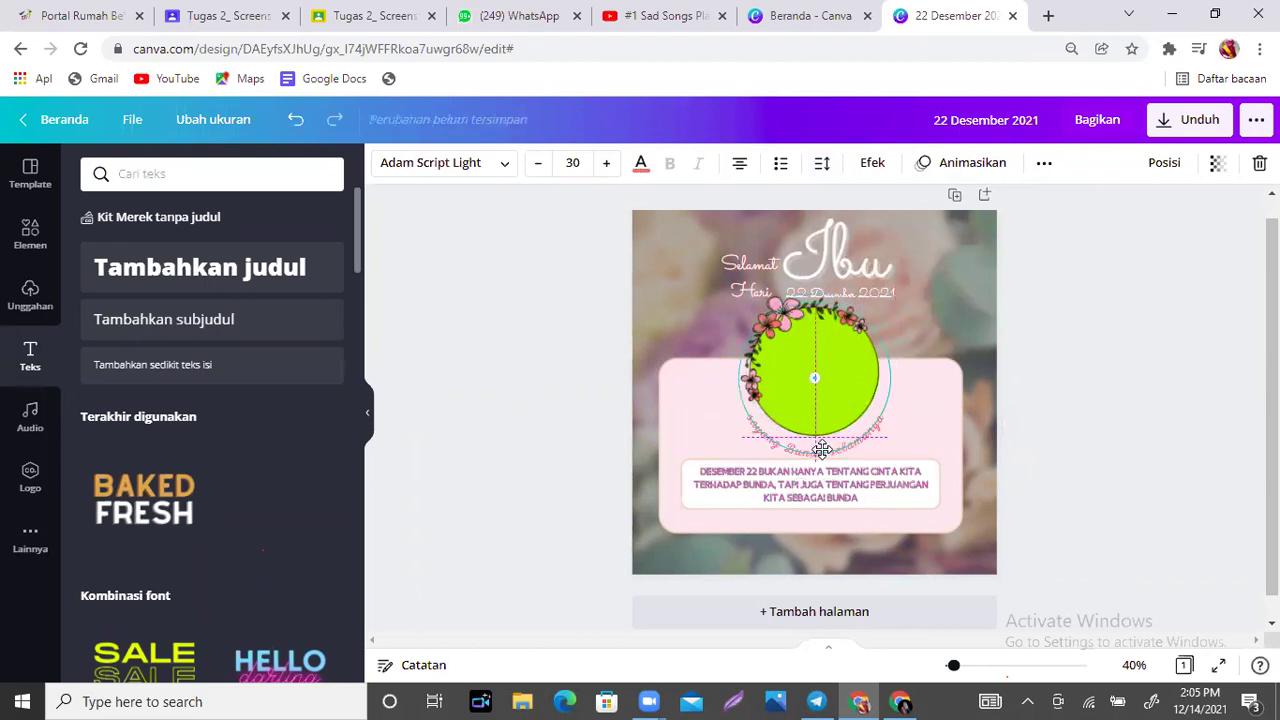
left_click(823, 449)
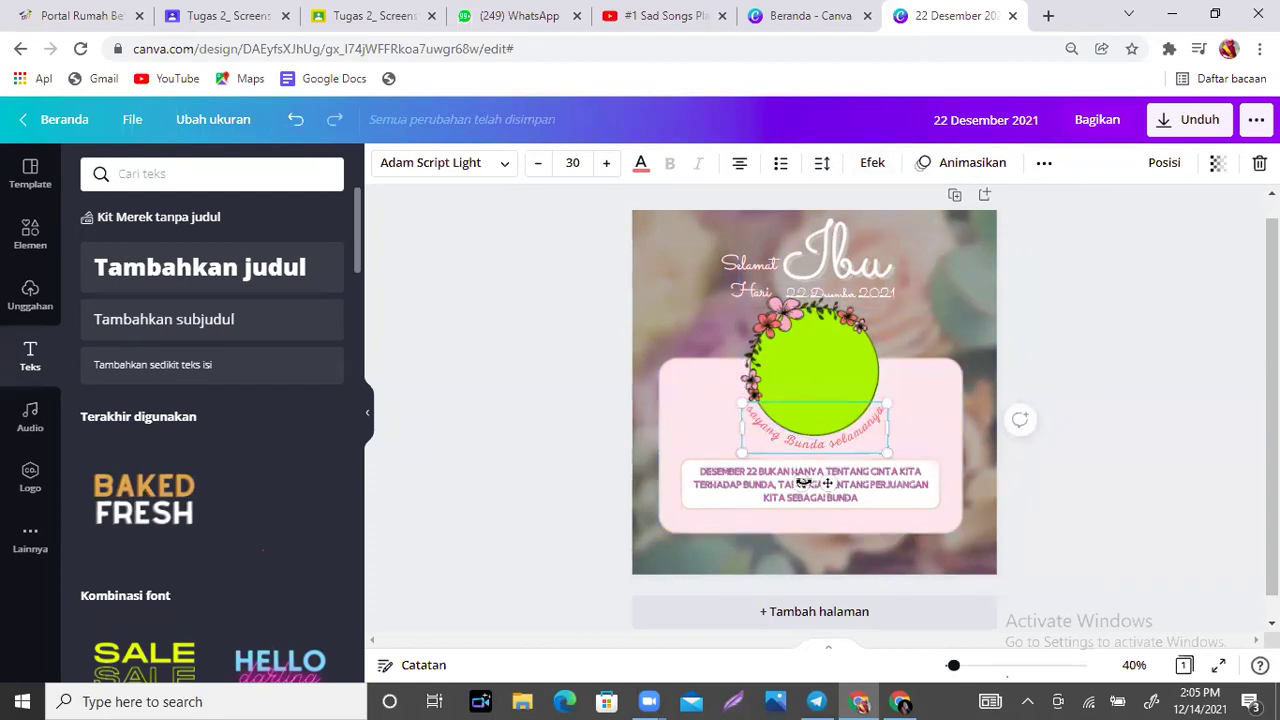
left_click_drag(806, 483, 805, 484)
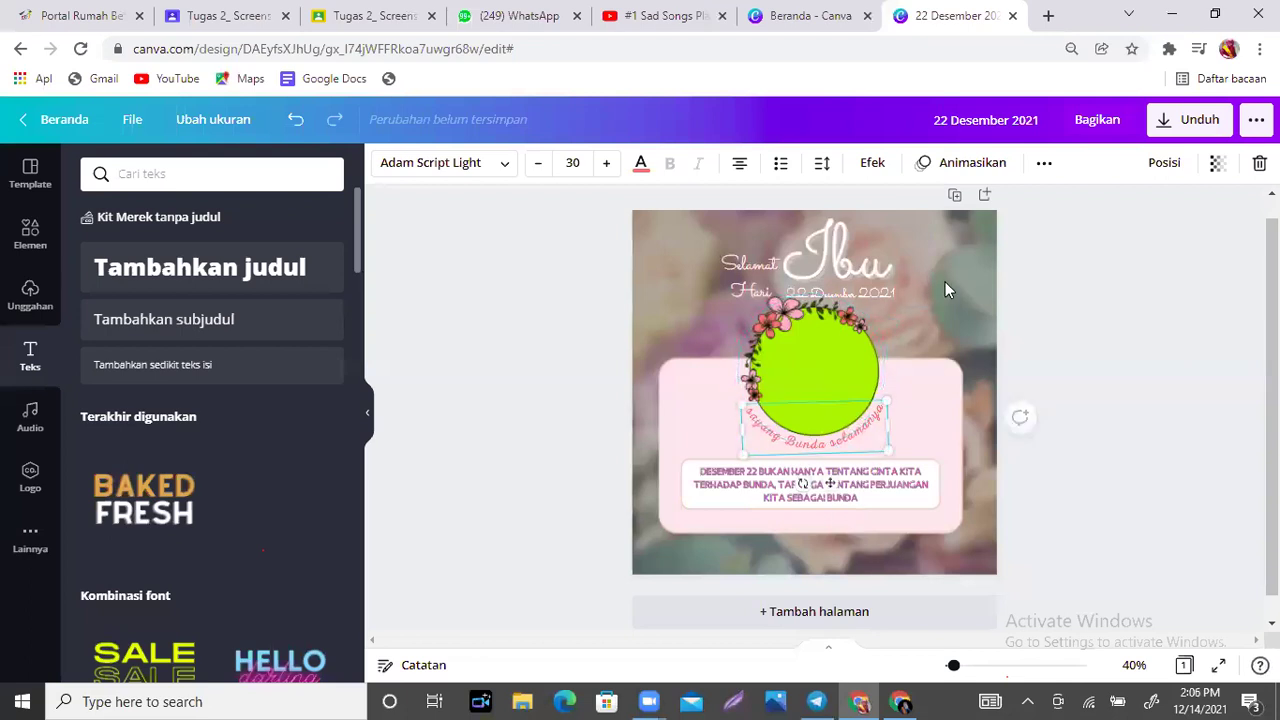
Delete the blurred floral background photo and browse the background library for a replacement.
left_click(945, 282)
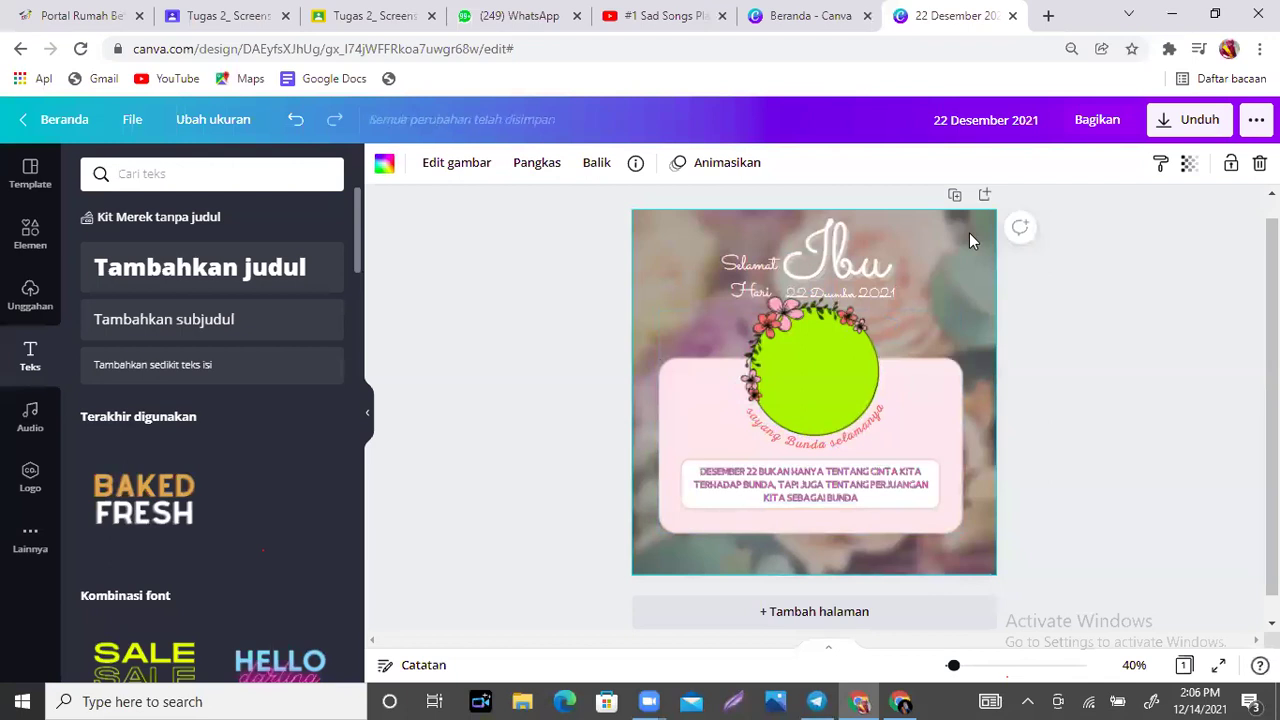
key("Delete")
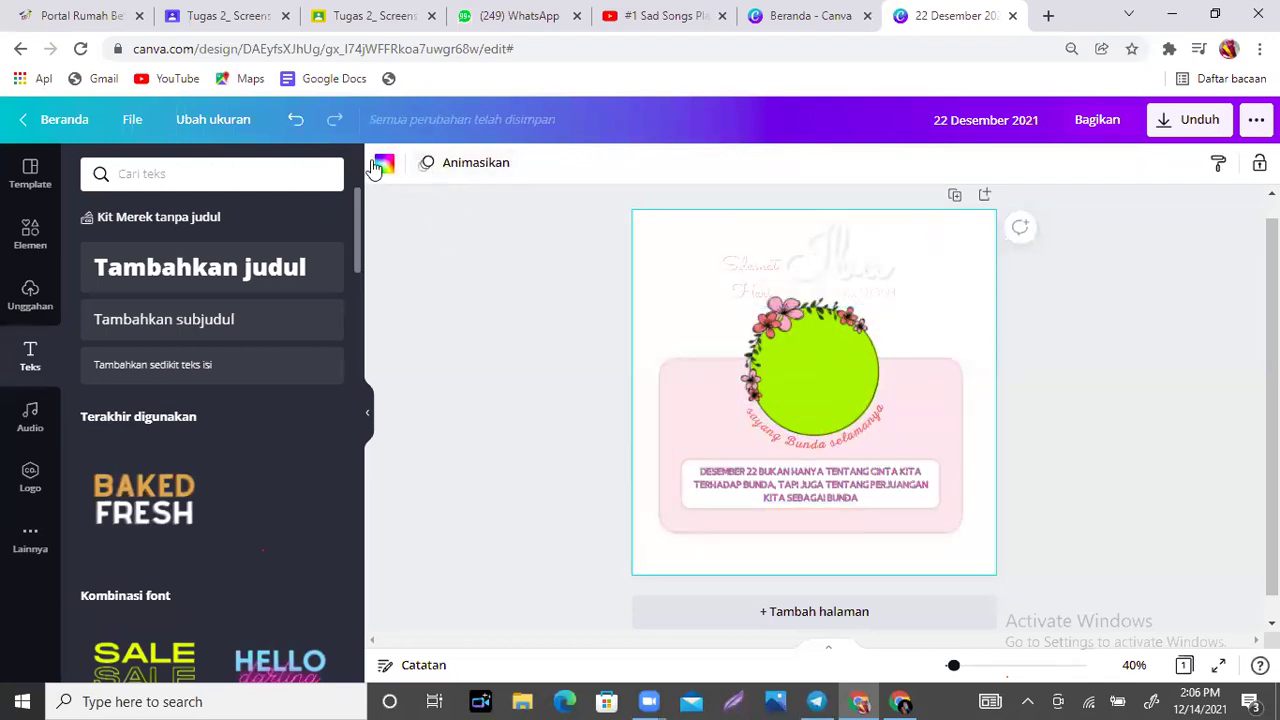
left_click(32, 536)
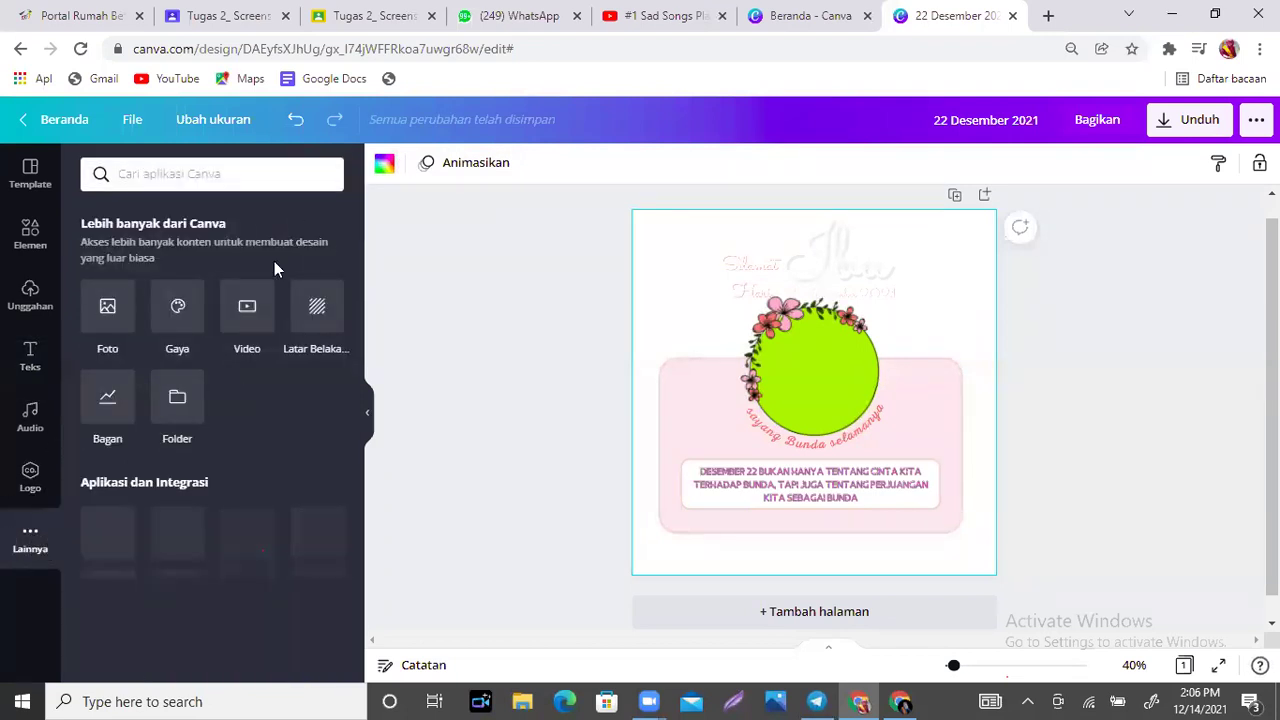
left_click(315, 321)
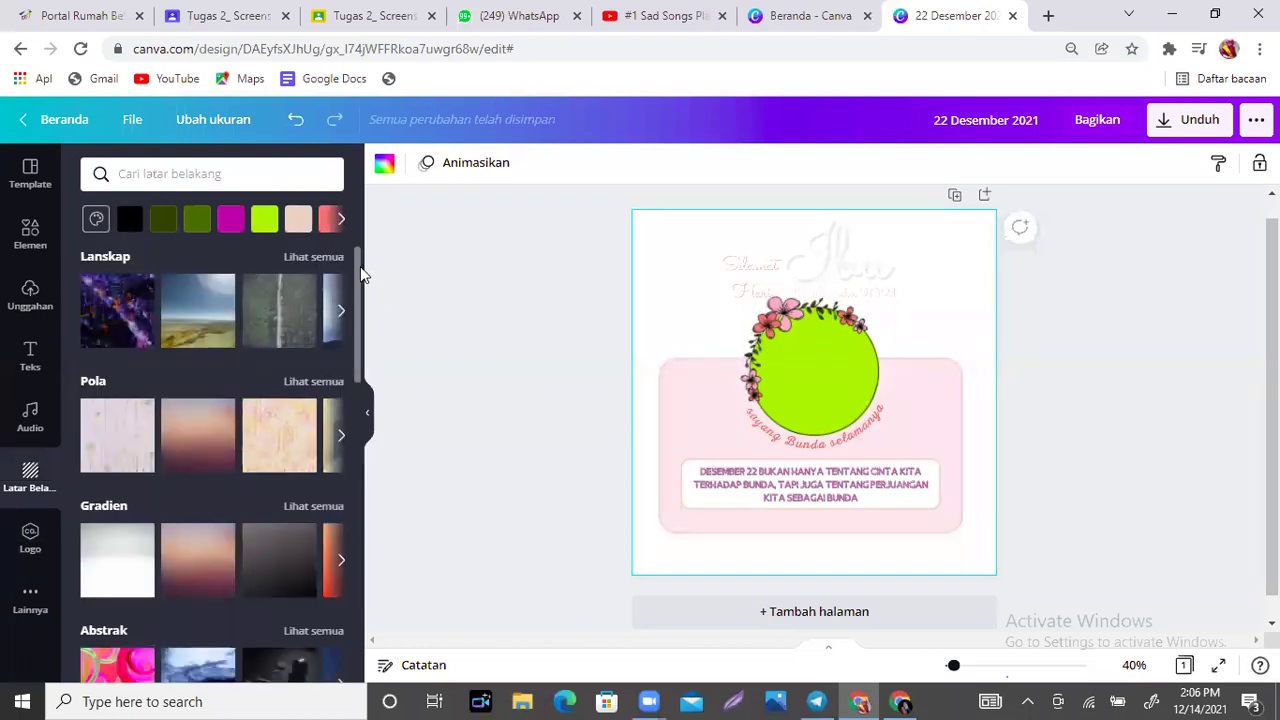
left_click_drag(360, 272, 357, 535)
left_click_drag(358, 470, 357, 563)
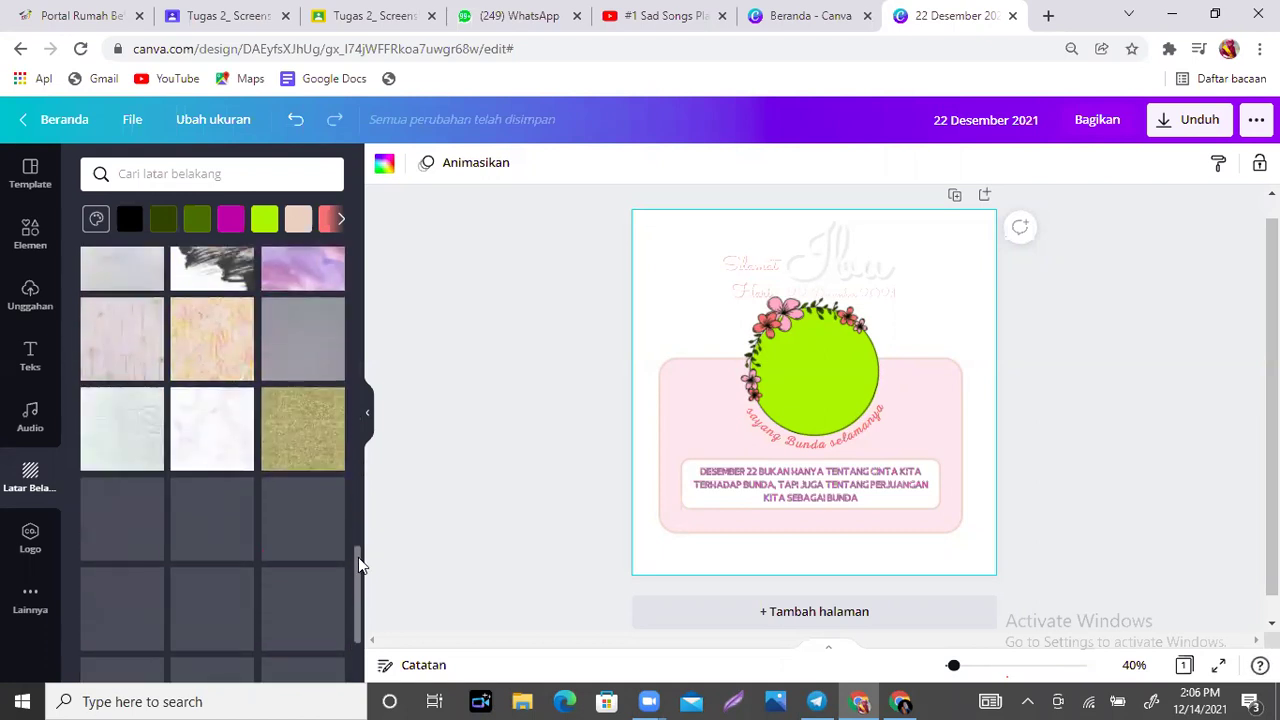
Search the background library for "love".
left_click(185, 177)
type("love")
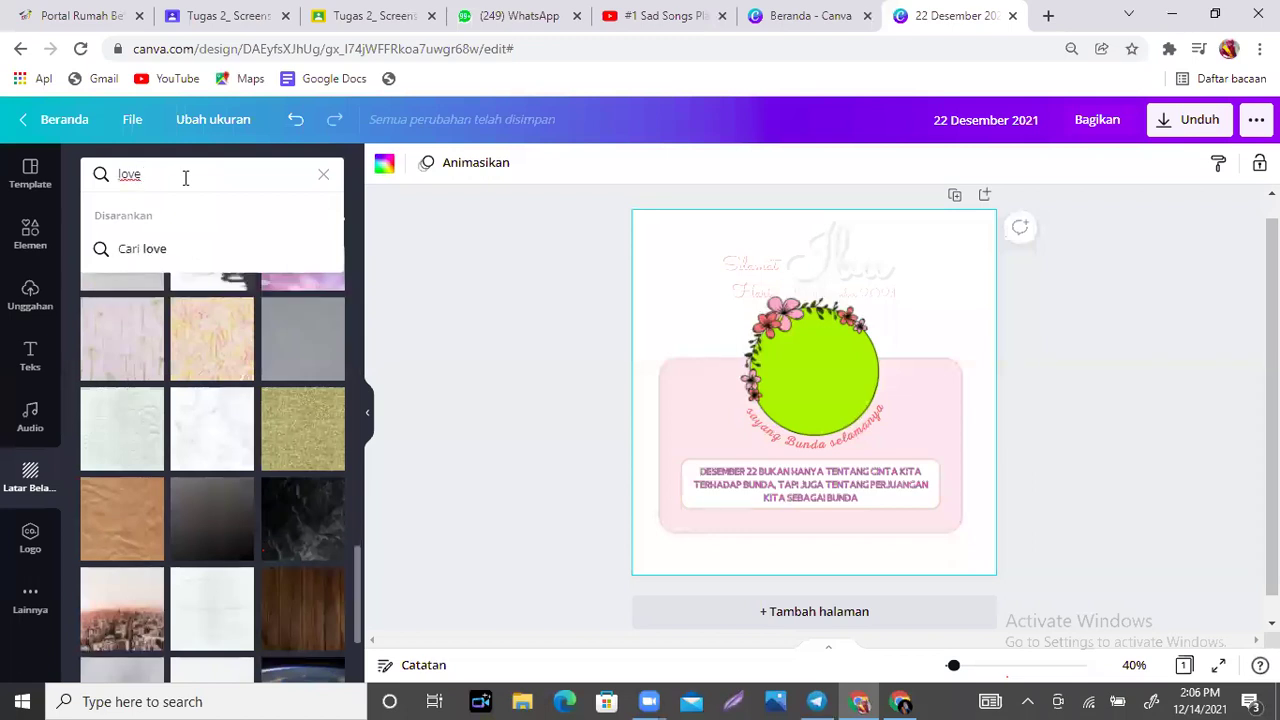
key("Return")
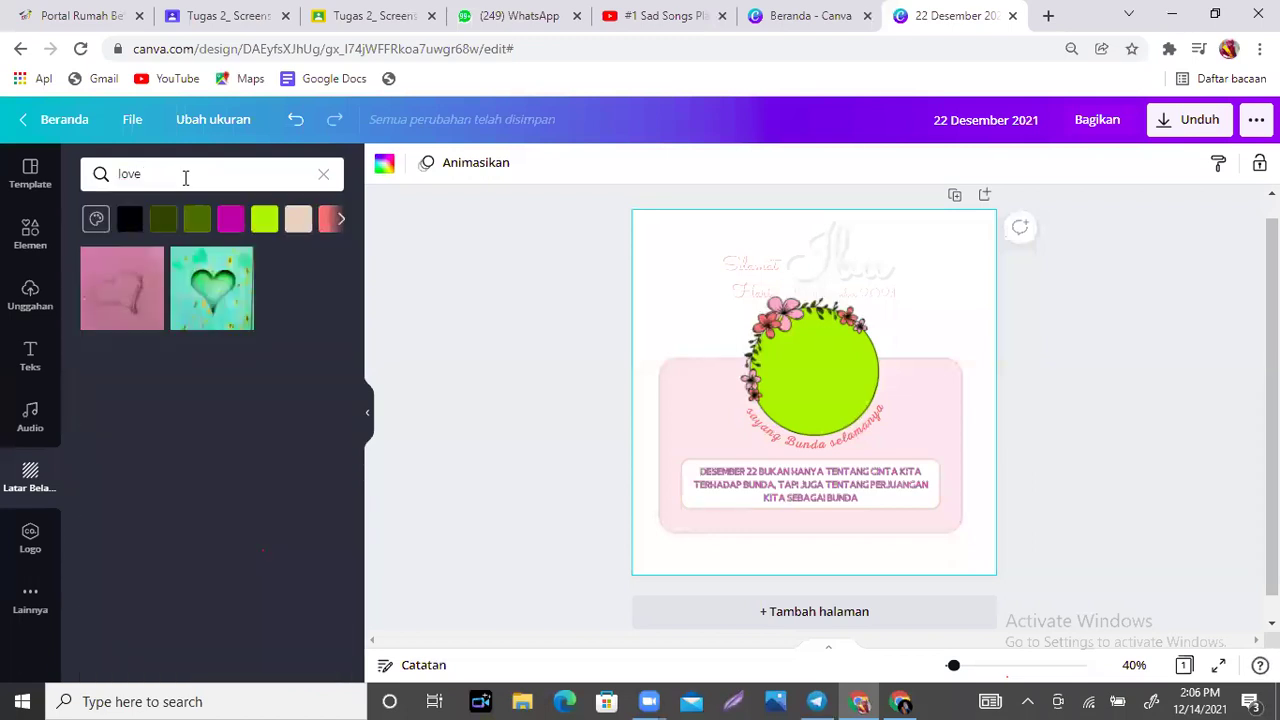
Search the backgrounds for "bunga" and apply the photo of a pink flower against a blue sky to the page.
left_click_drag(166, 173, 90, 171)
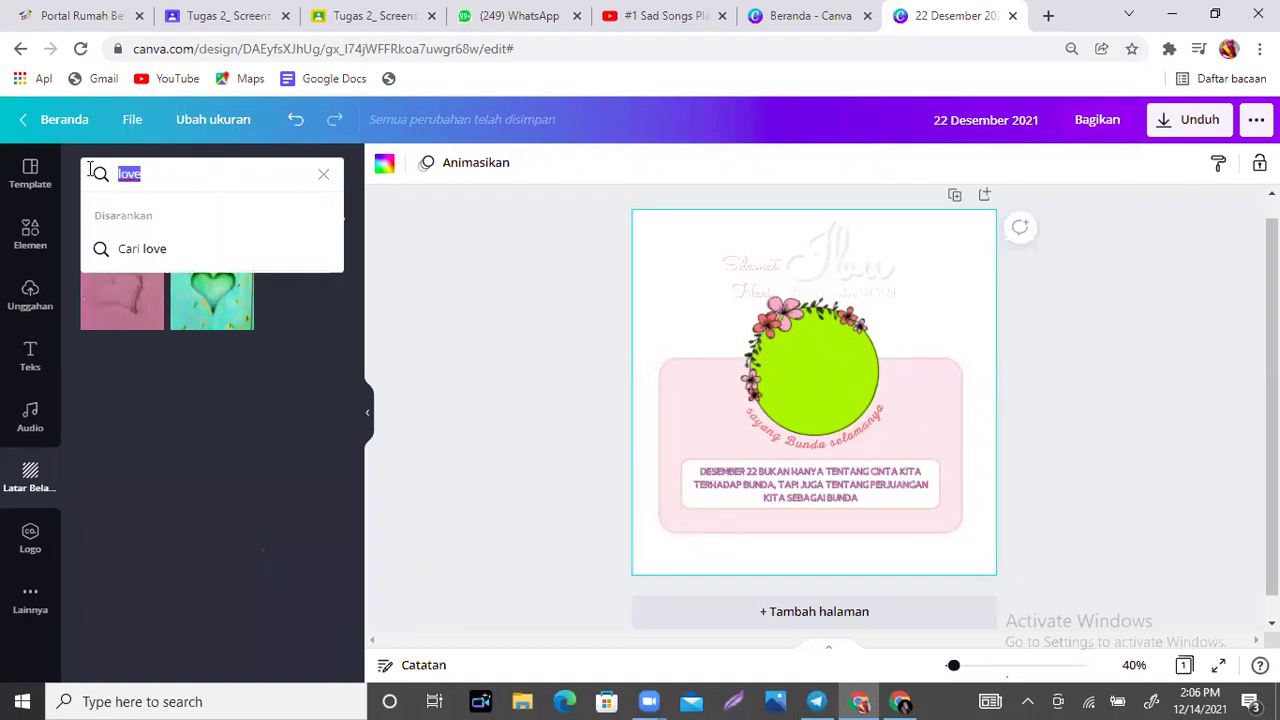
type("b")
key("BackSpace")
type("bunga")
key("Return")
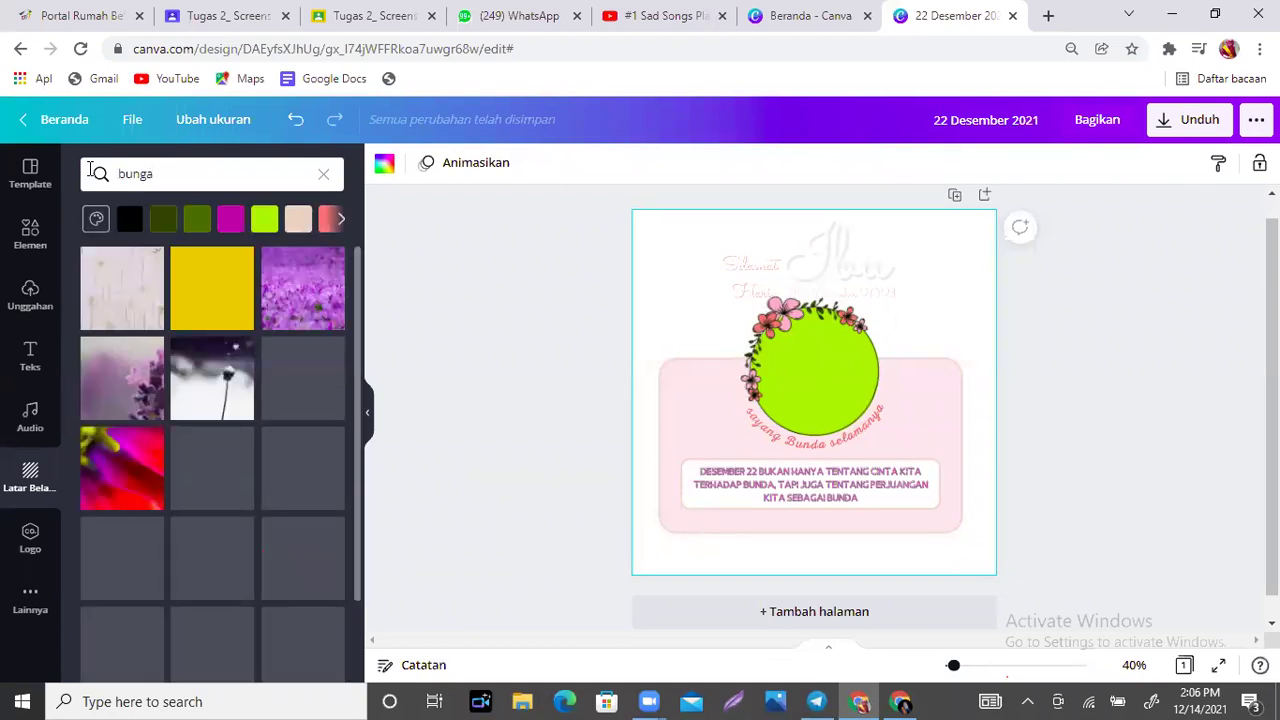
left_click_drag(357, 262, 363, 226)
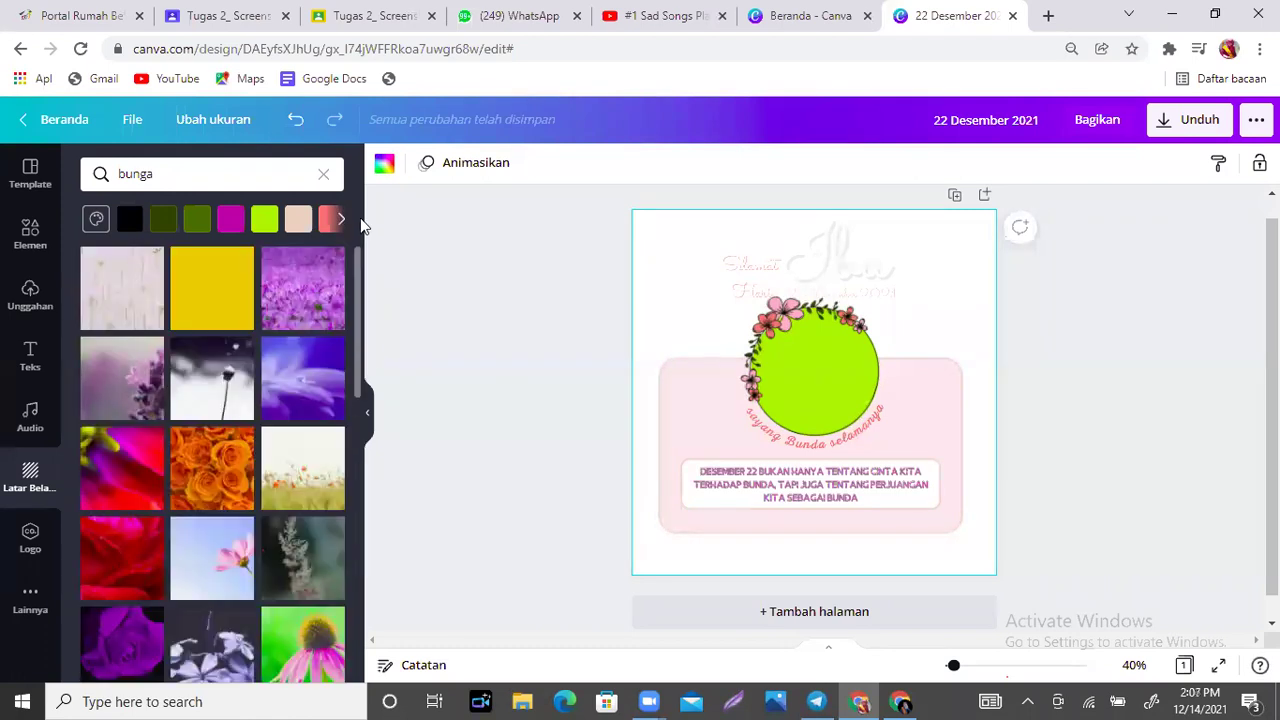
left_click_drag(360, 276, 364, 432)
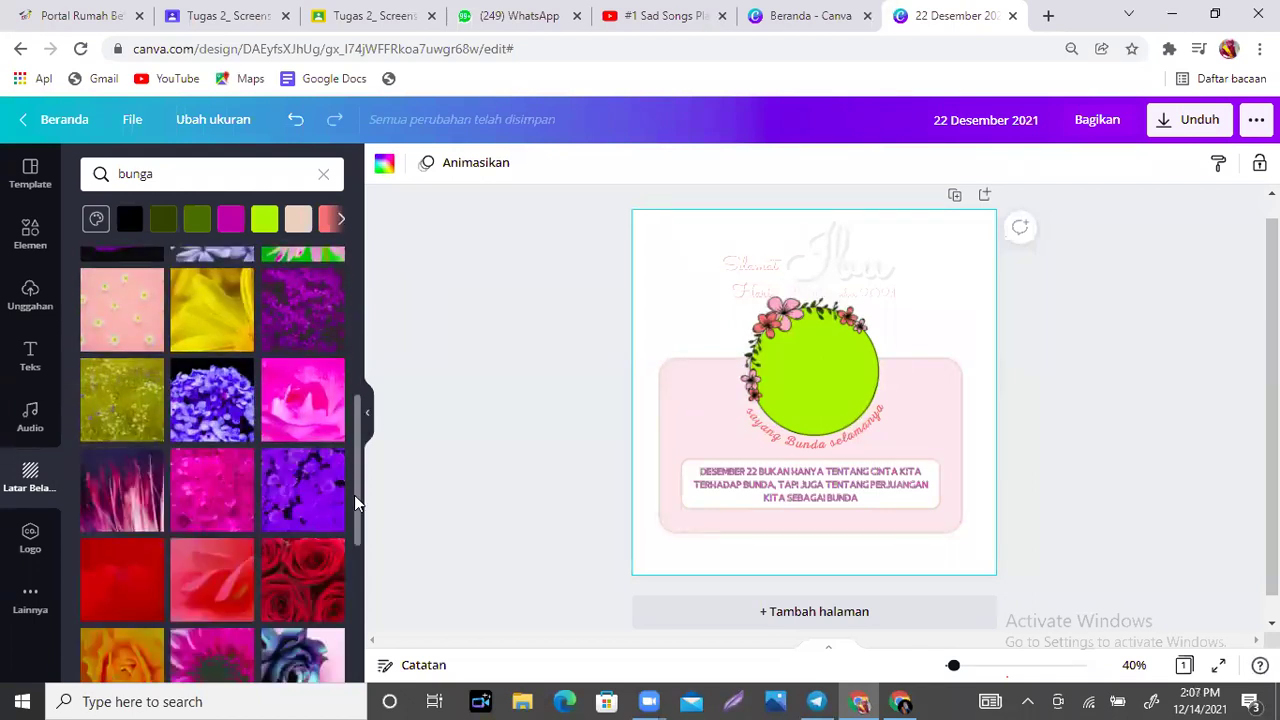
left_click_drag(354, 497, 357, 690)
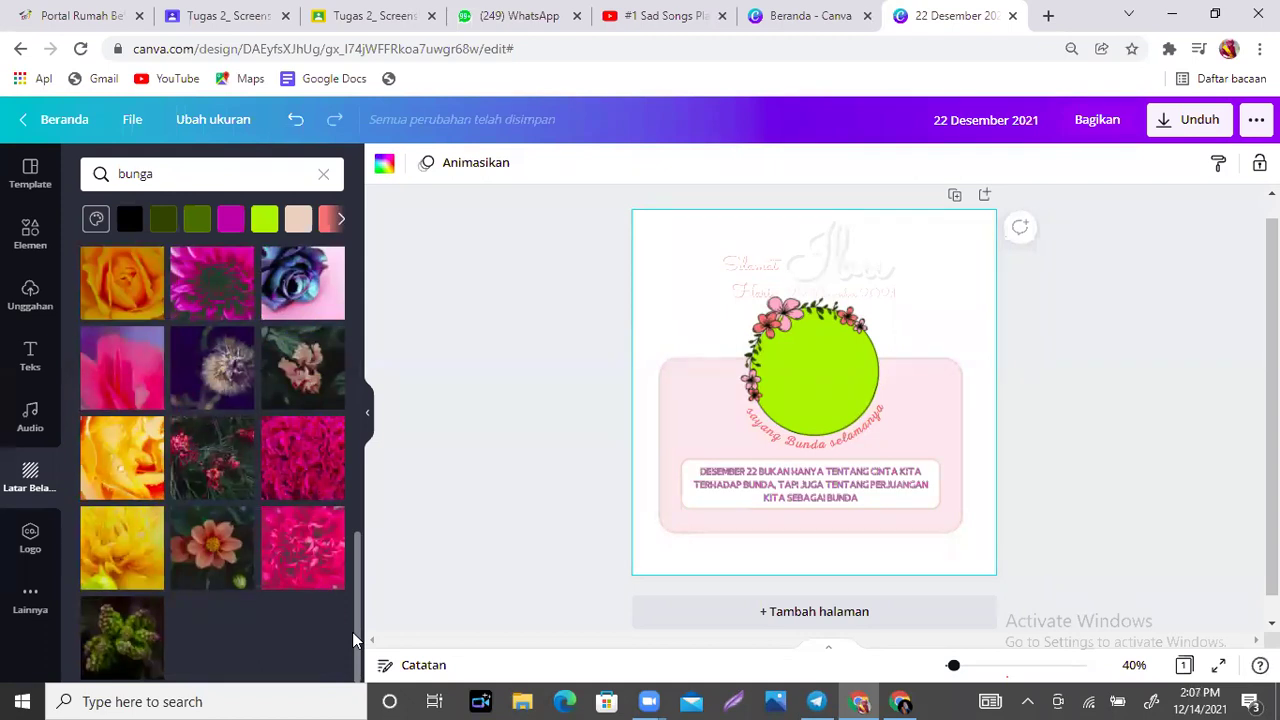
left_click_drag(356, 637, 353, 414)
left_click(205, 438)
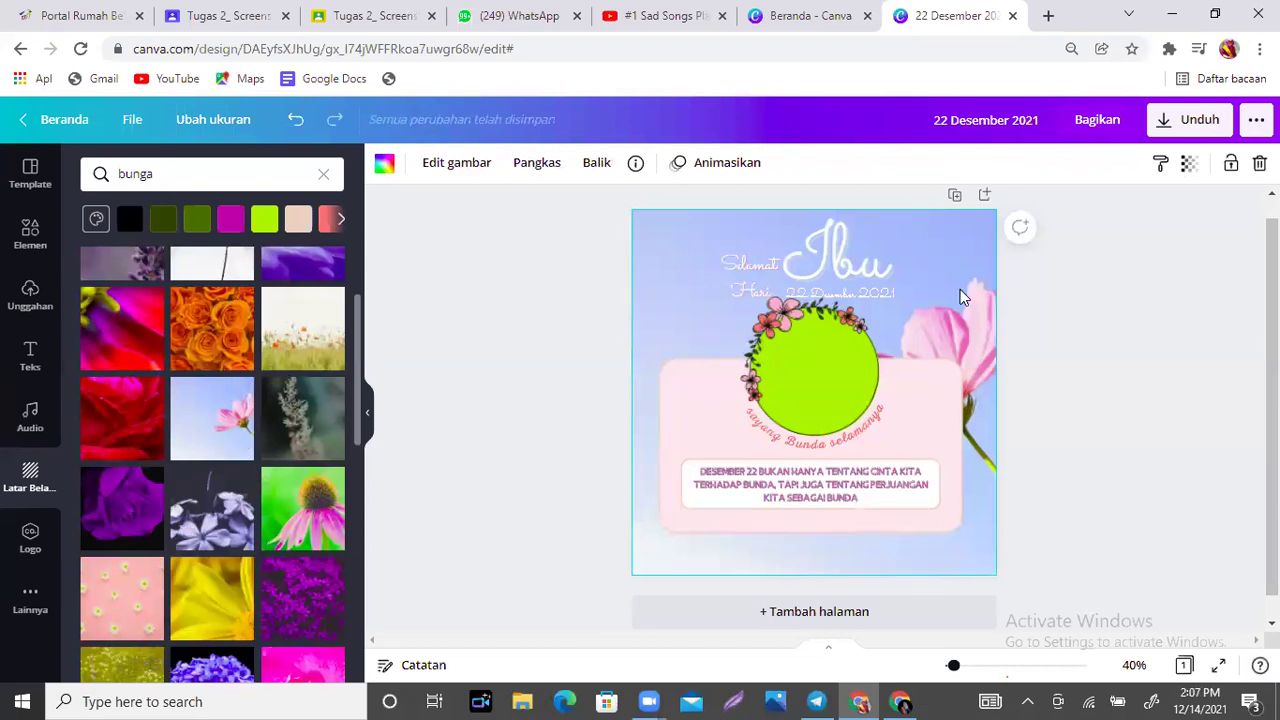
left_click(1057, 543)
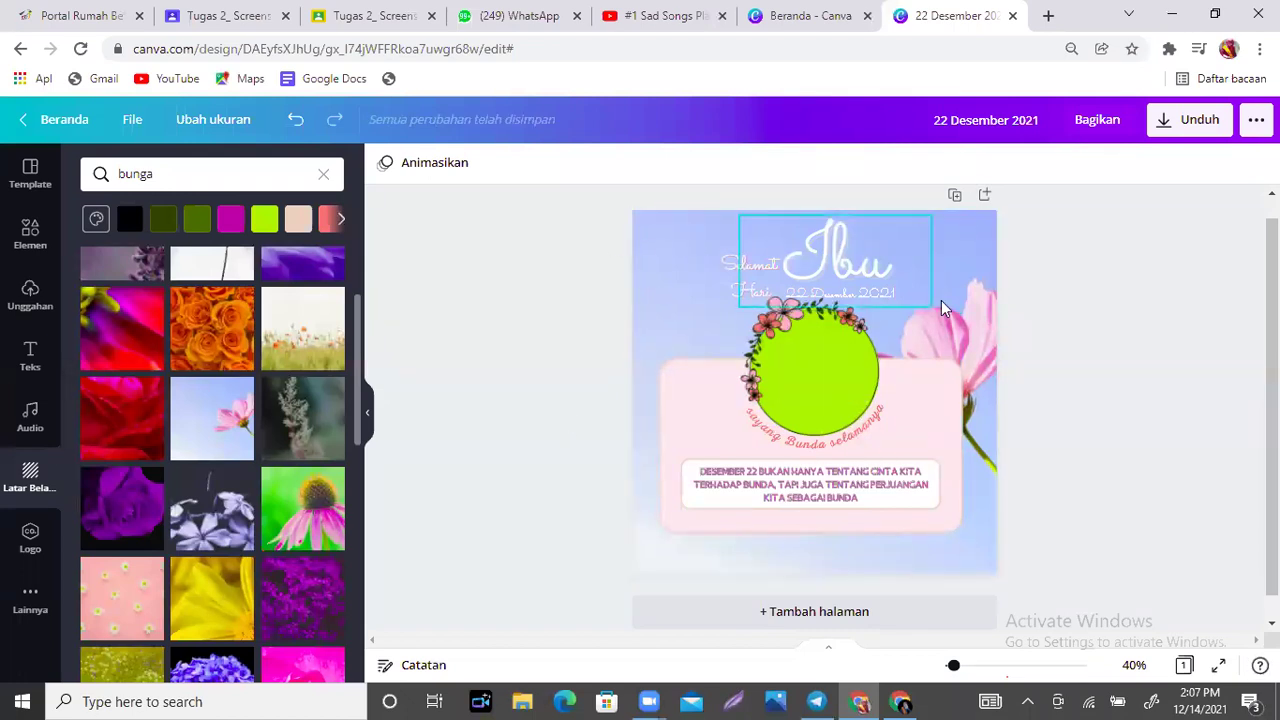
Search the elements for "bunga" and add the pink blossom bouquet with purple leaves to the page.
left_click(29, 232)
left_click(207, 172)
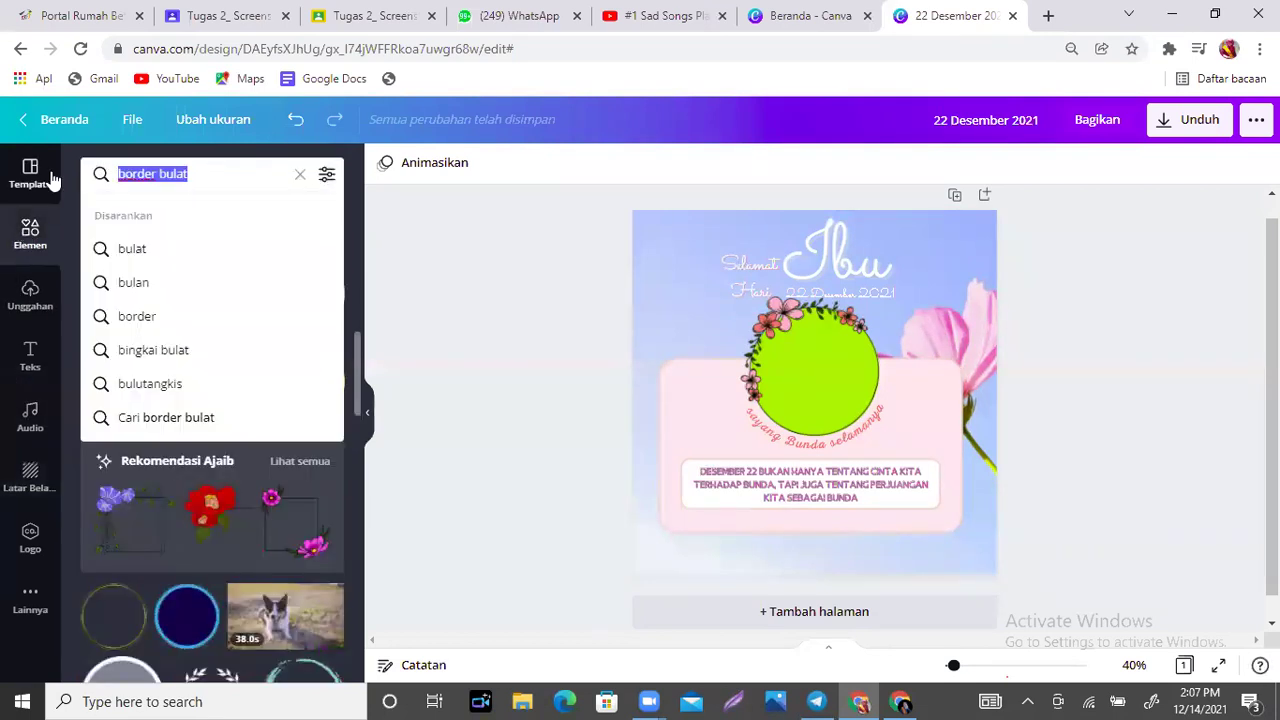
type("bunga")
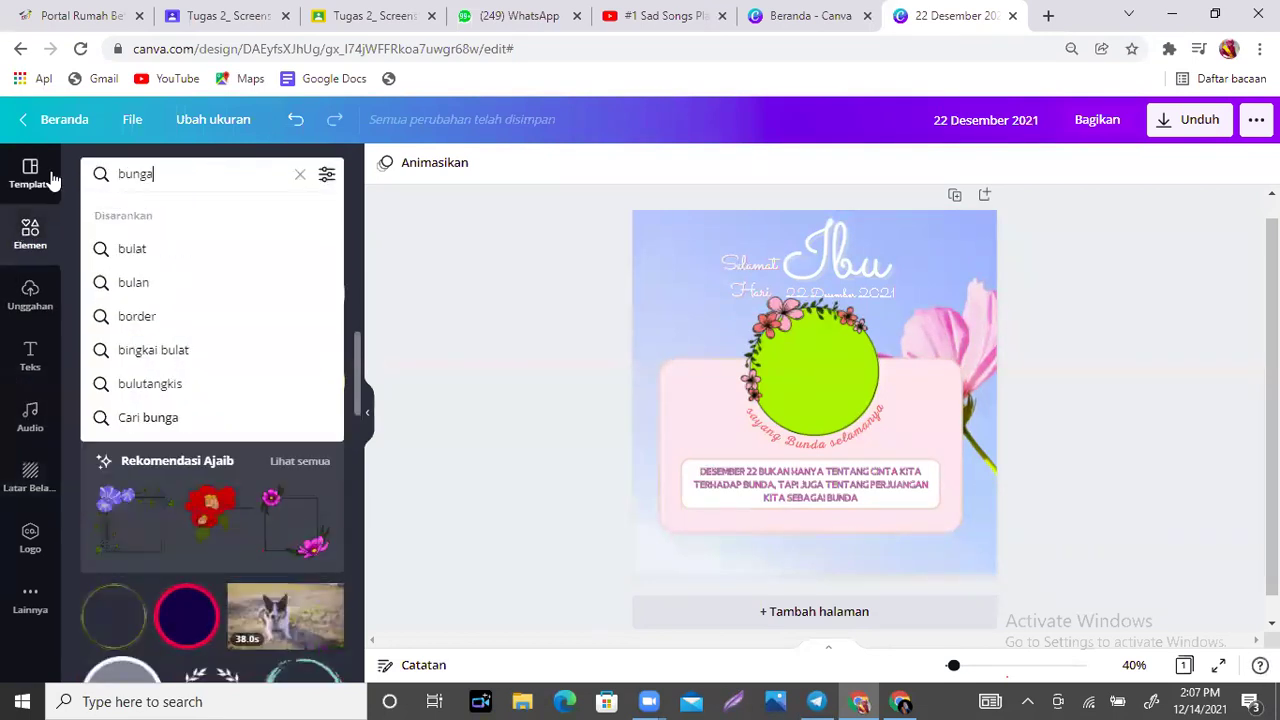
key("Return")
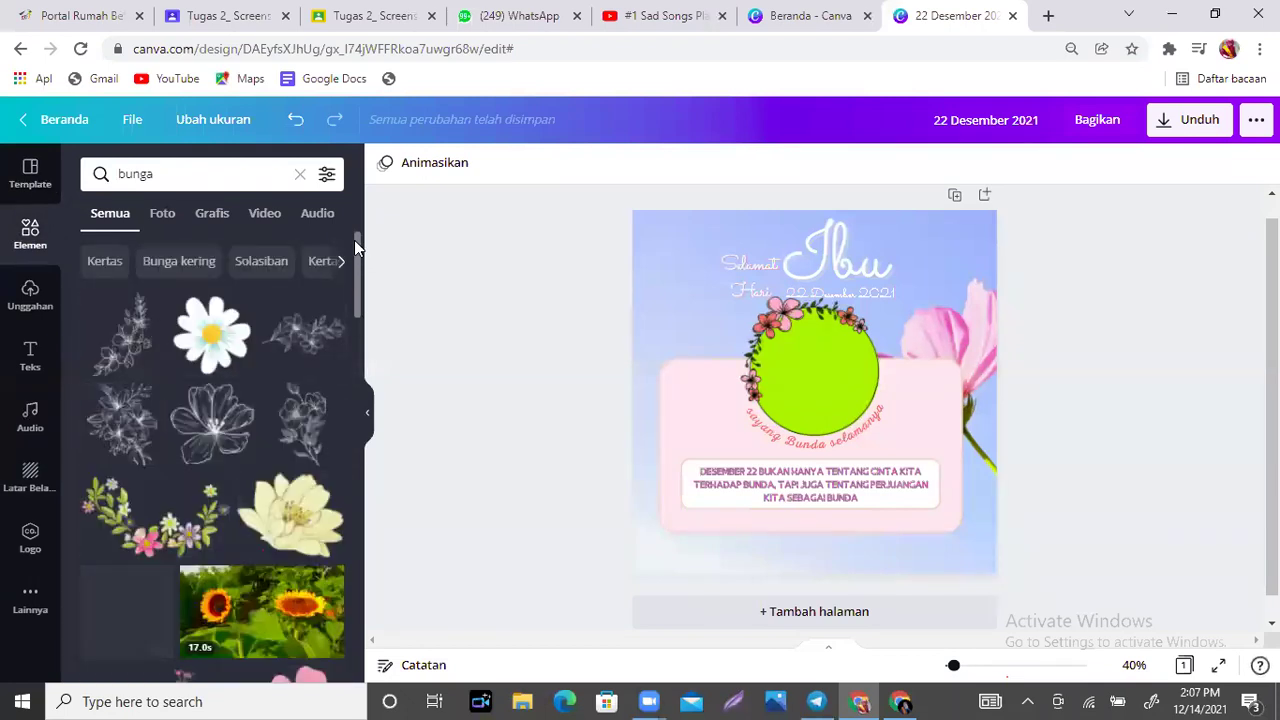
left_click_drag(354, 240, 357, 295)
scroll(354, 295, "down", 3)
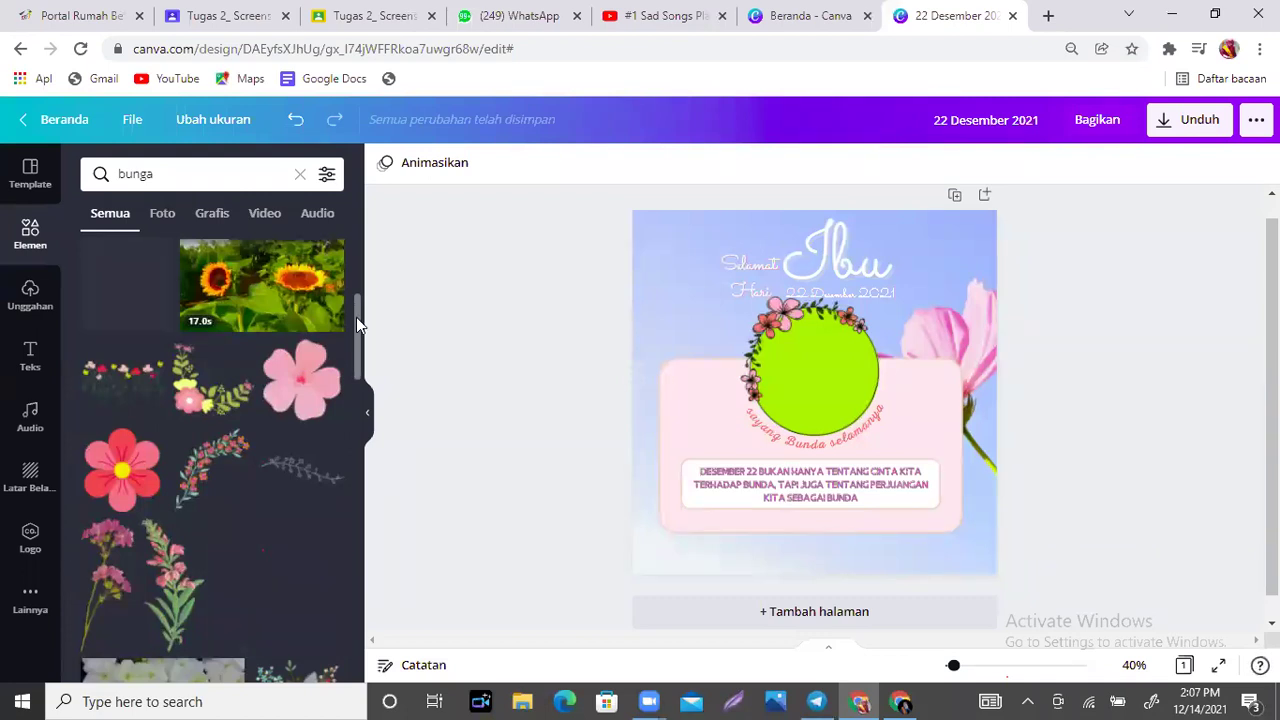
scroll(356, 317, "down", 2)
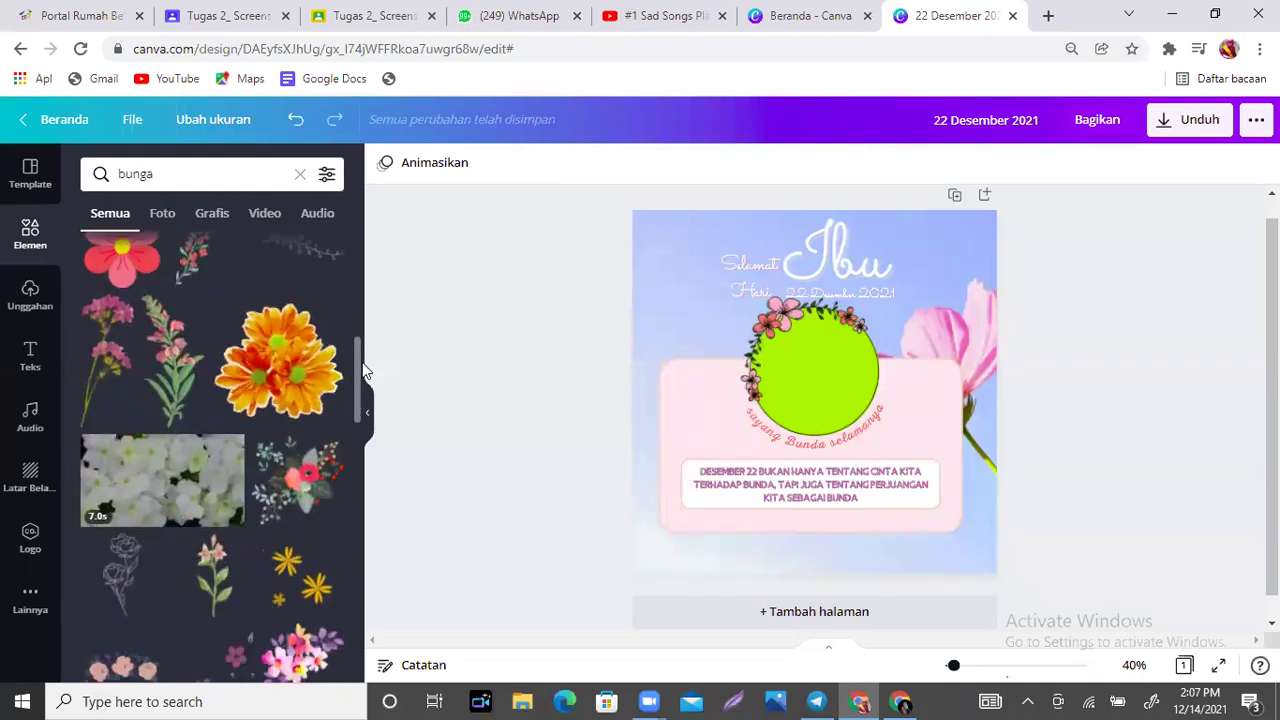
scroll(364, 372, "down", 2)
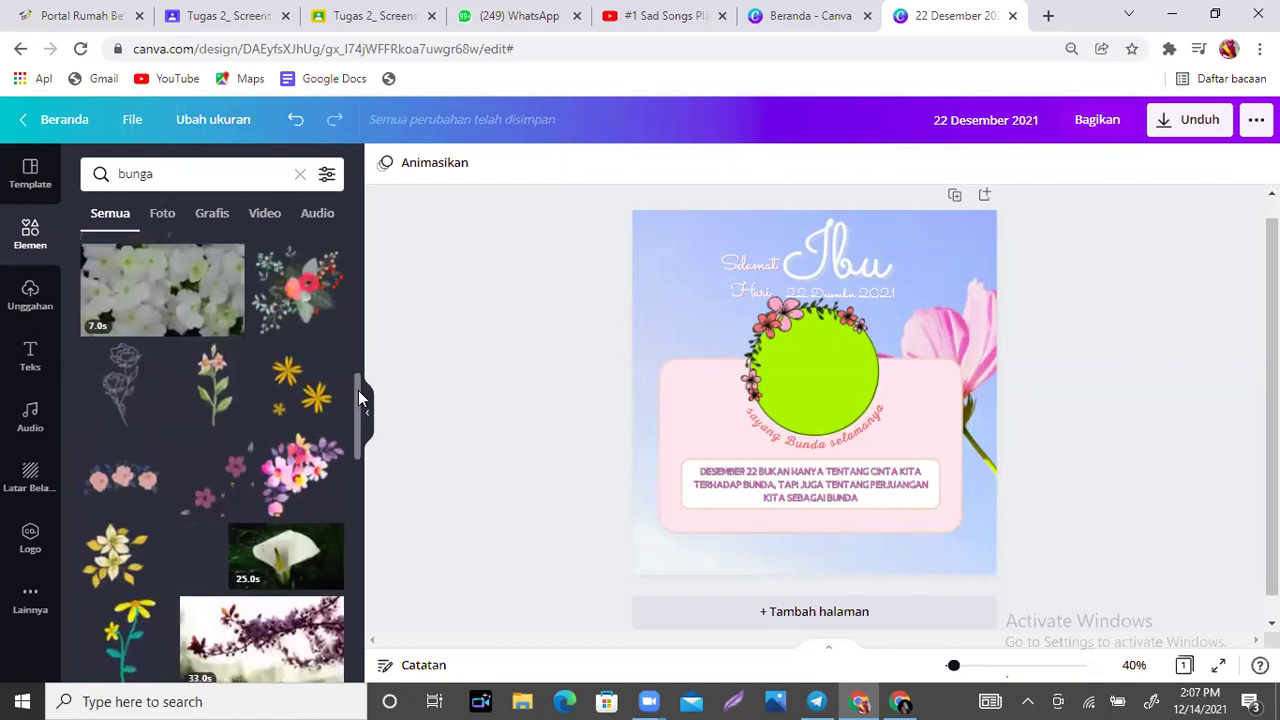
scroll(354, 352, "up", 2)
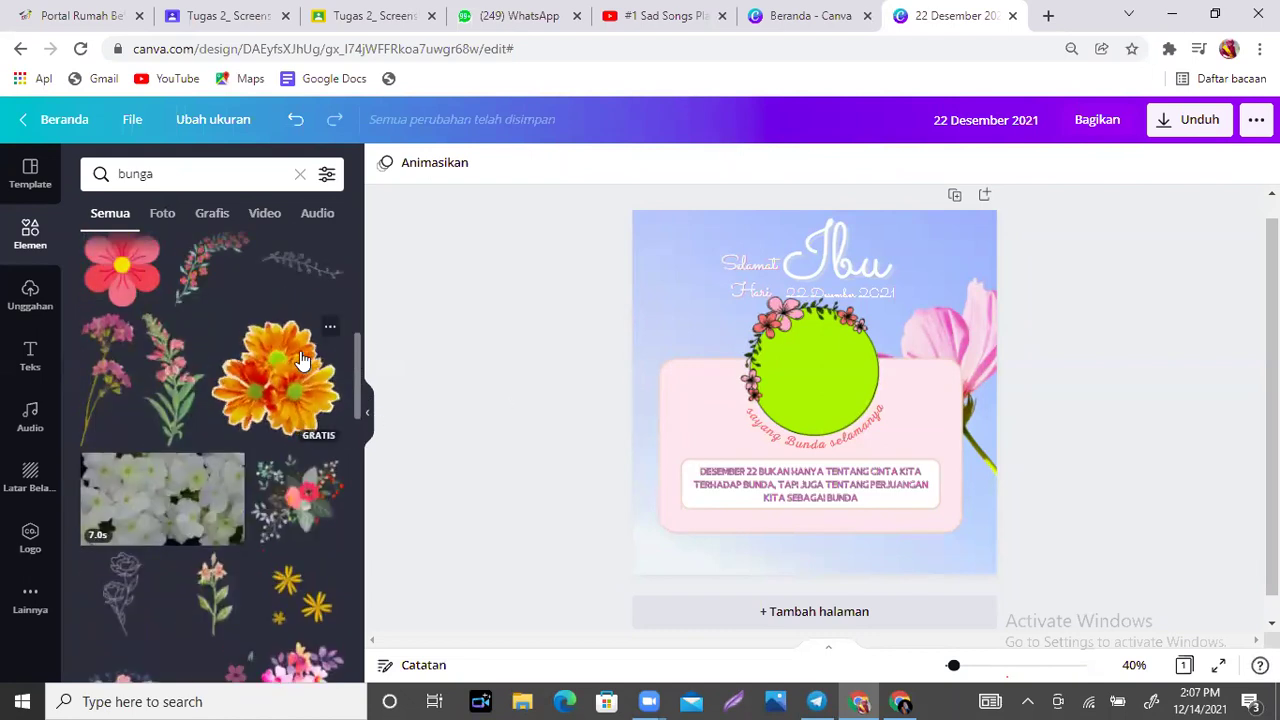
left_click_drag(358, 351, 358, 427)
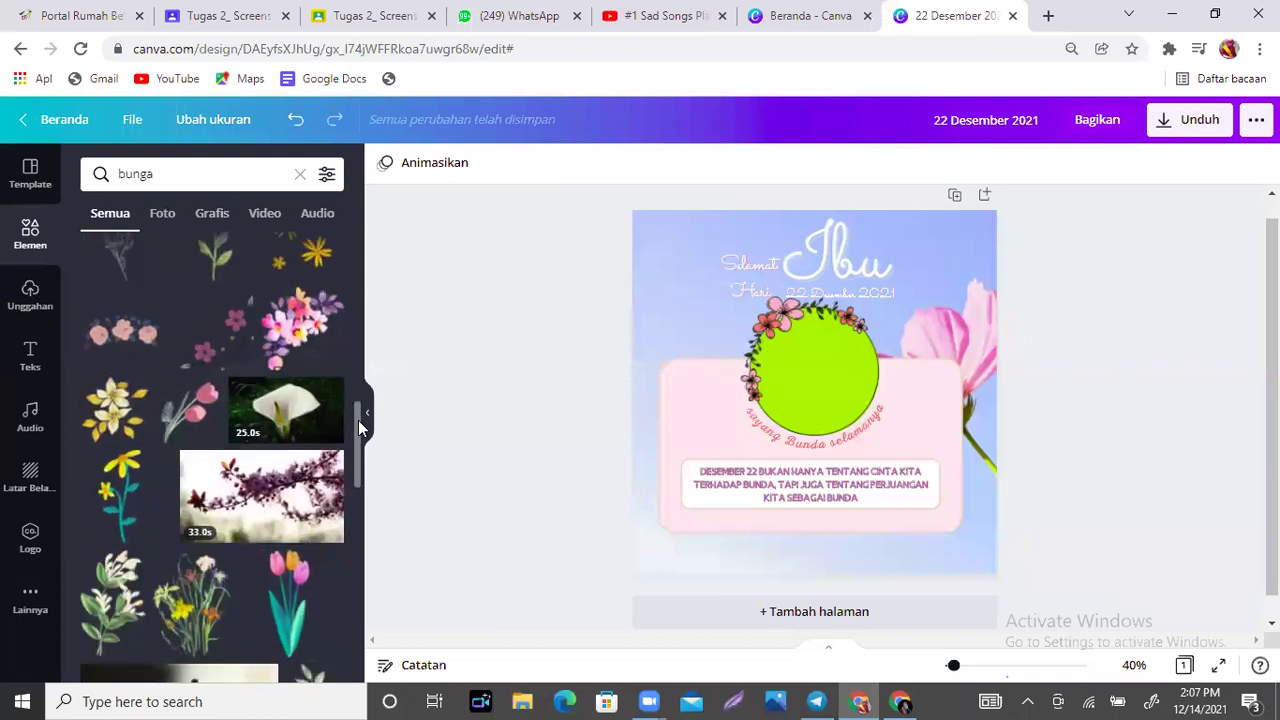
left_click(302, 318)
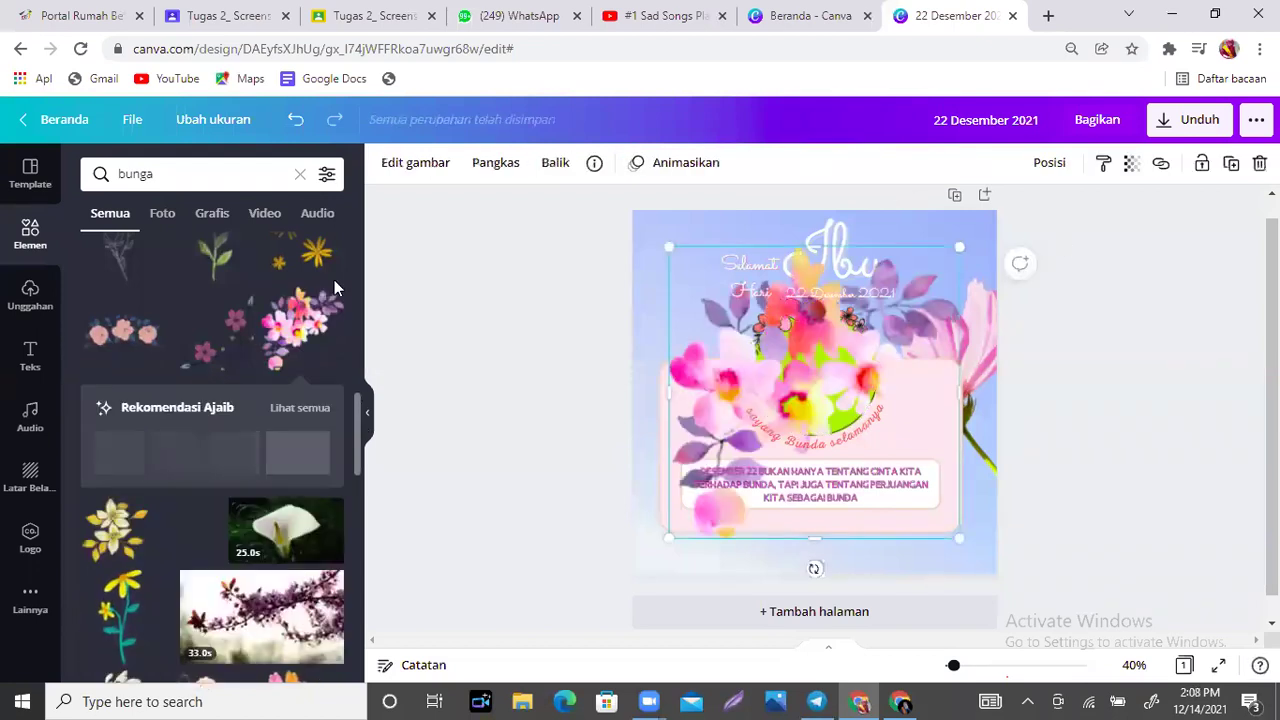
Shrink the blossom bouquet and place it in the upper-left corner of the page, partly beyond the page edges.
left_click_drag(826, 380, 740, 285)
left_click_drag(880, 448, 786, 360)
left_click_drag(668, 246, 685, 271)
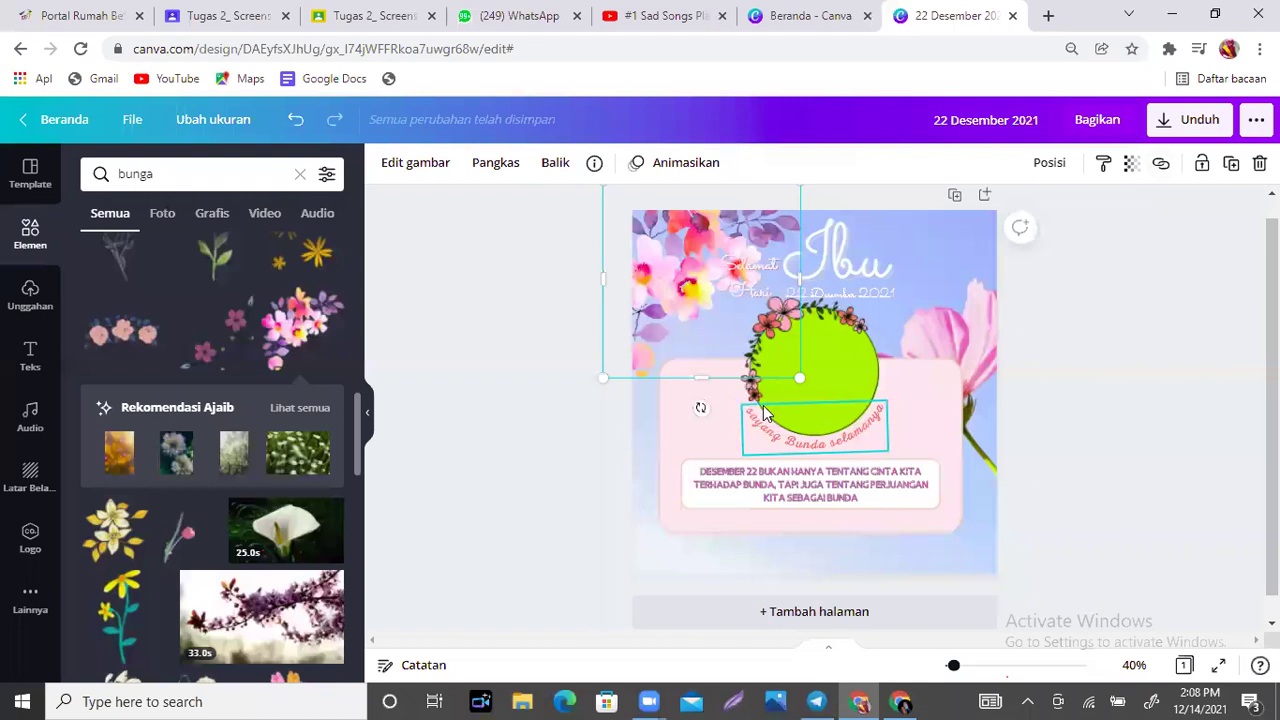
mouse_move(795, 377)
left_mouse_down()
mouse_move(782, 372)
mouse_move(815, 389)
mouse_move(802, 380)
left_mouse_up()
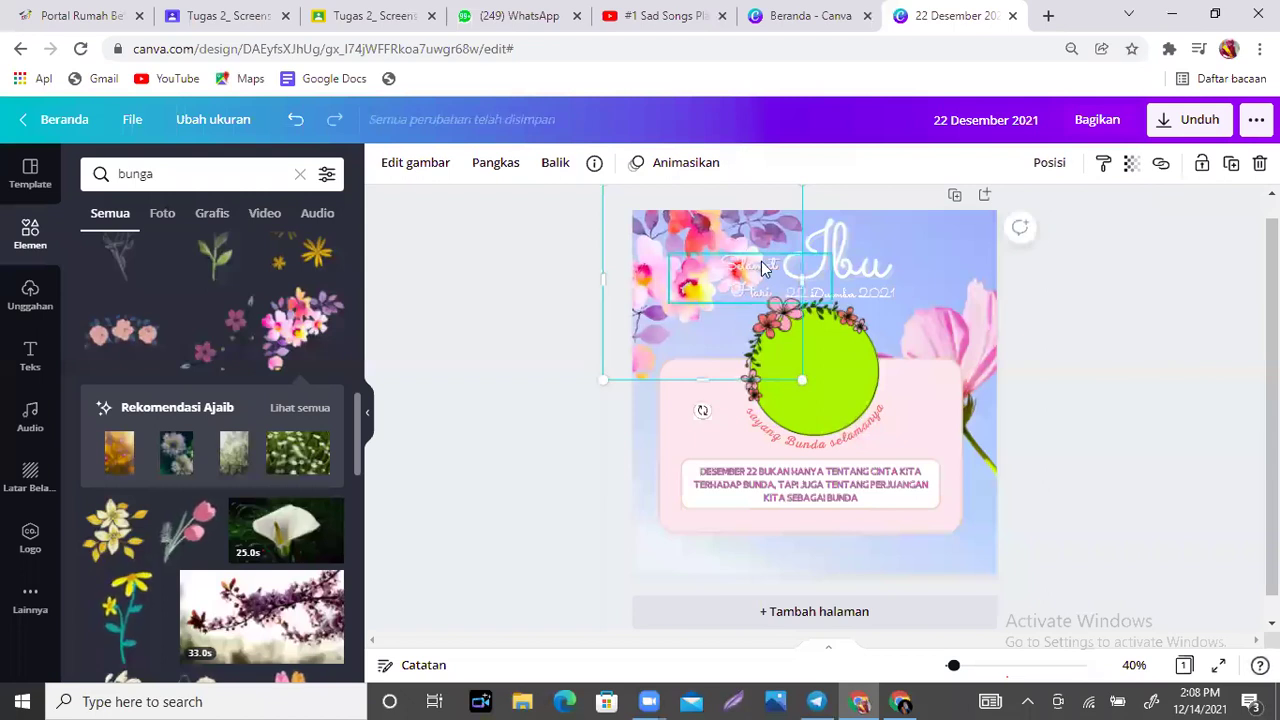
mouse_move(673, 230)
left_mouse_down()
mouse_move(670, 210)
mouse_move(678, 220)
left_mouse_up()
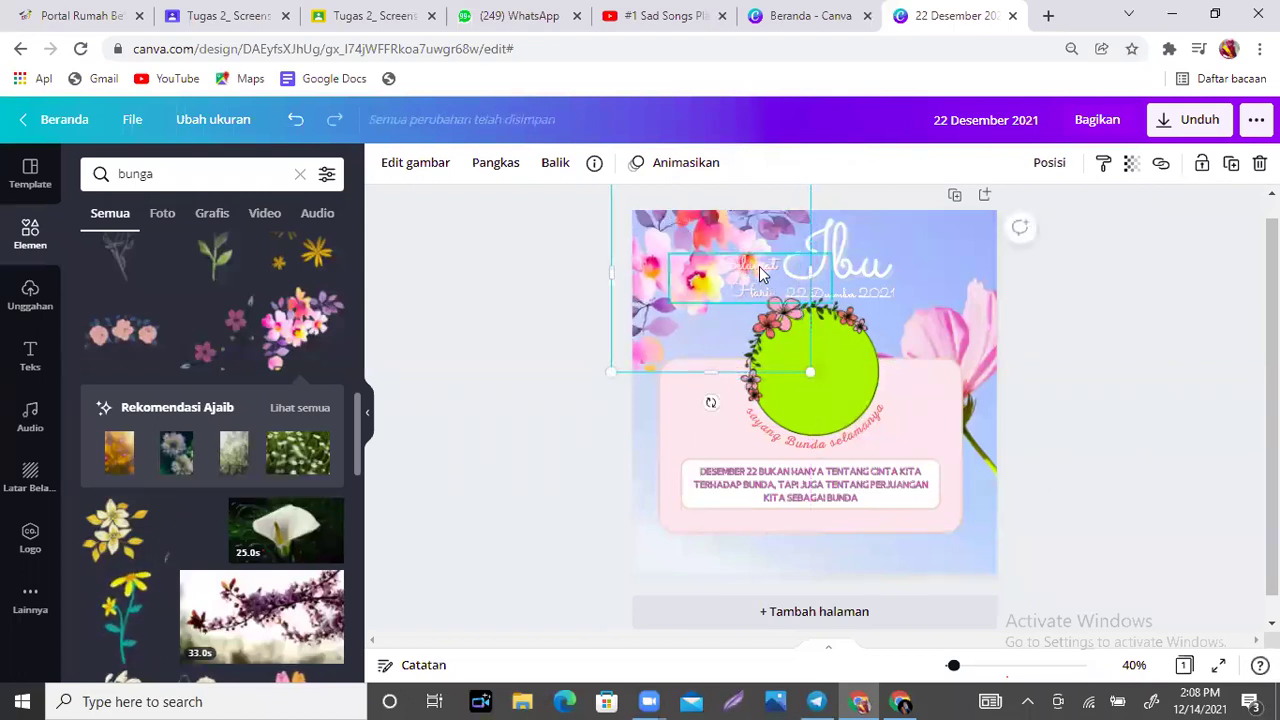
Set the transparency of the blossom bouquet in the page corner to 37.
left_click(1136, 166)
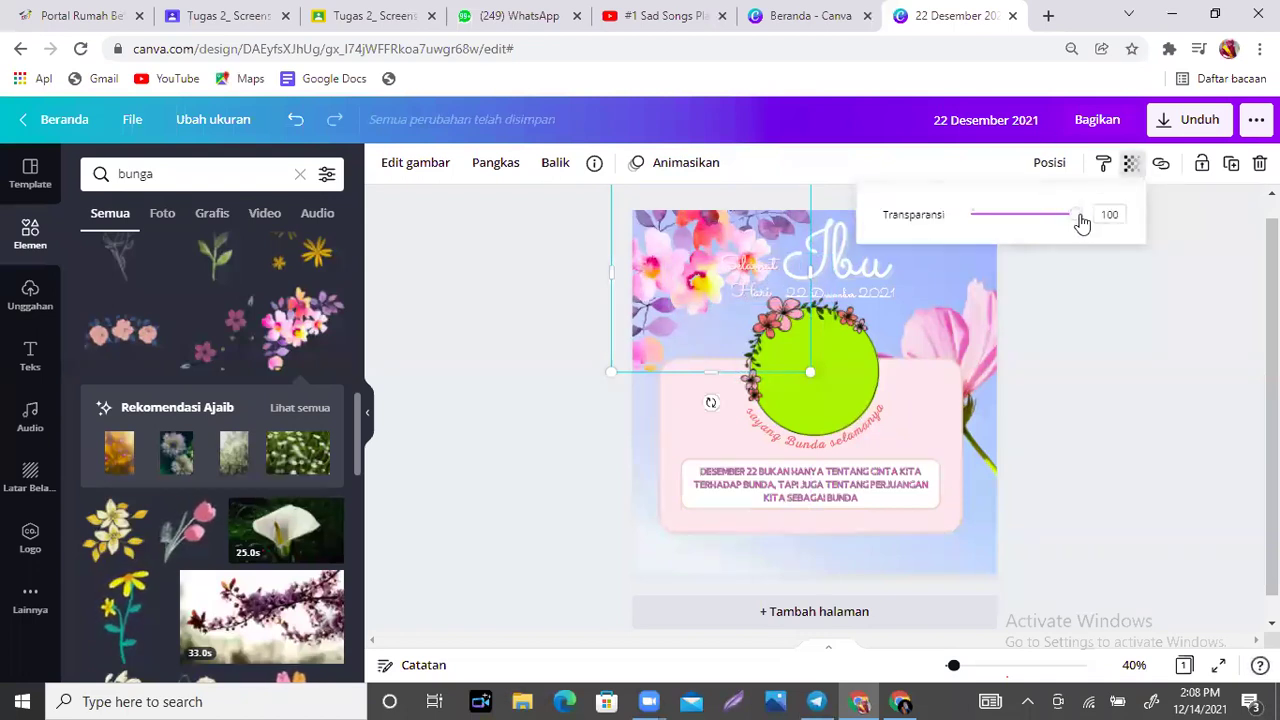
left_click_drag(1075, 218, 1019, 221)
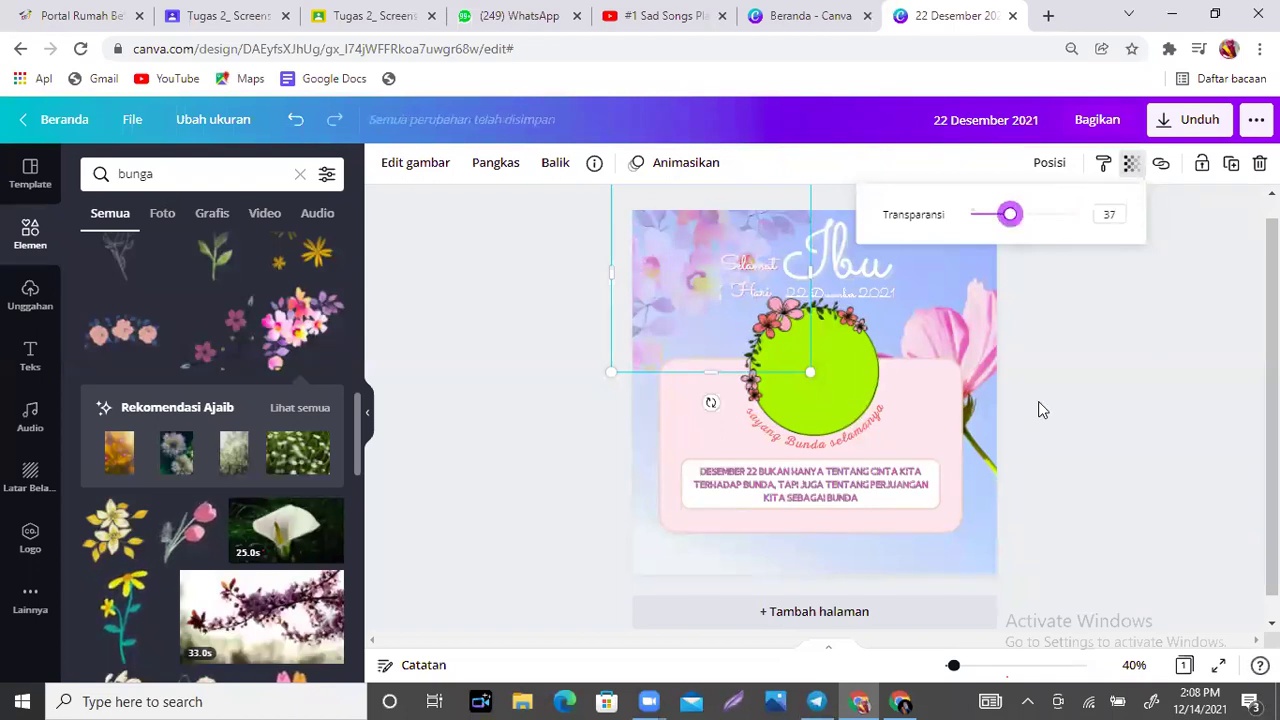
left_click(1095, 453)
Bring the "Selamat Hari" text one layer forward, in front of the faded blossom bouquet.
left_click(733, 263)
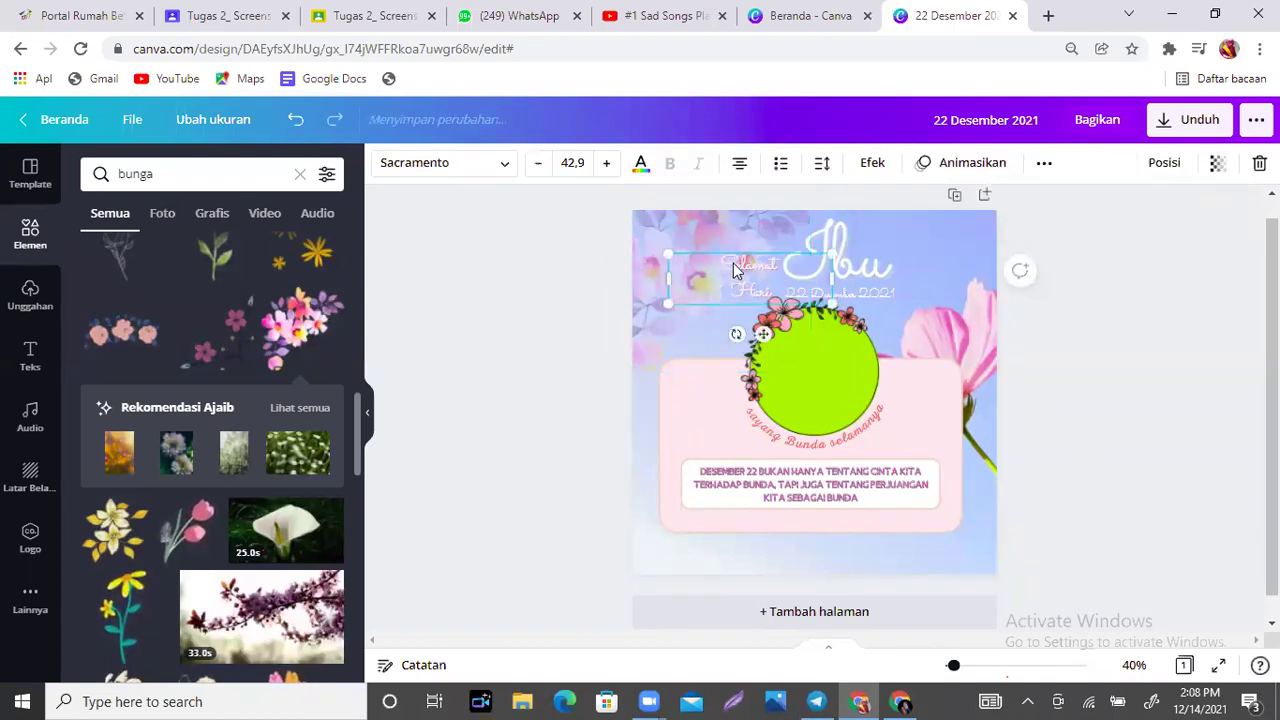
left_click(1165, 166)
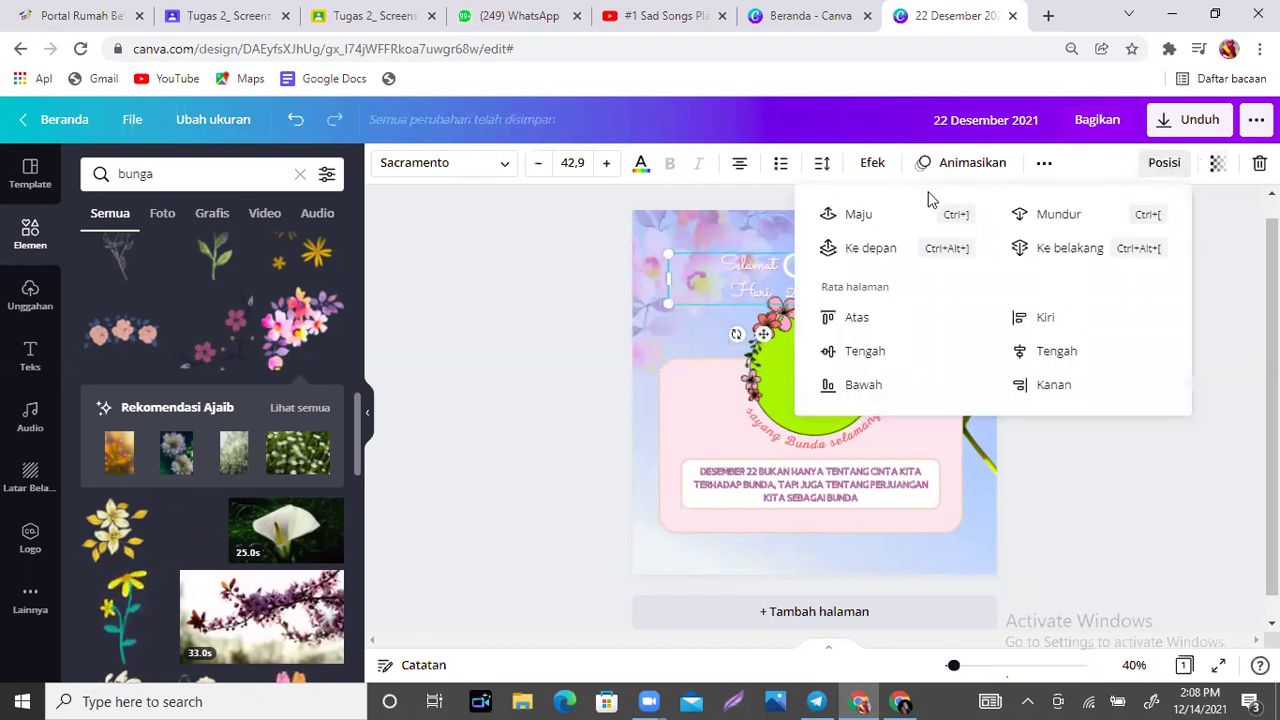
left_click(857, 214)
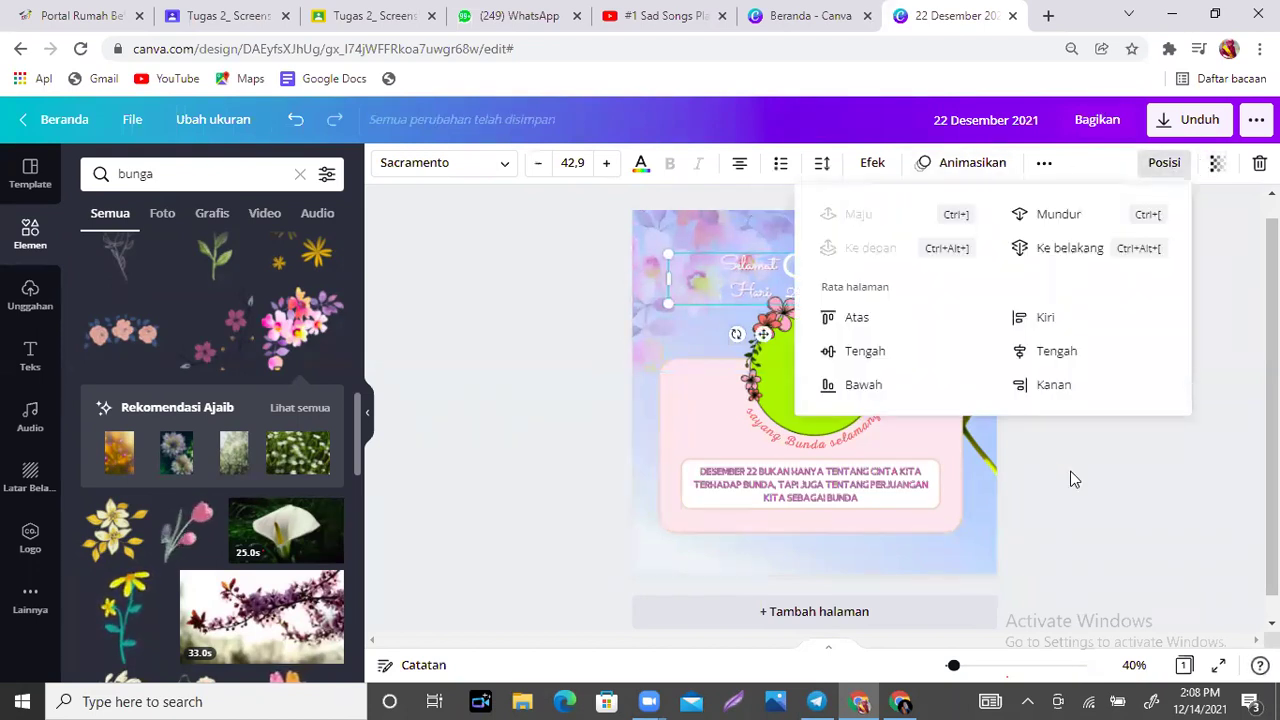
left_click(1080, 496)
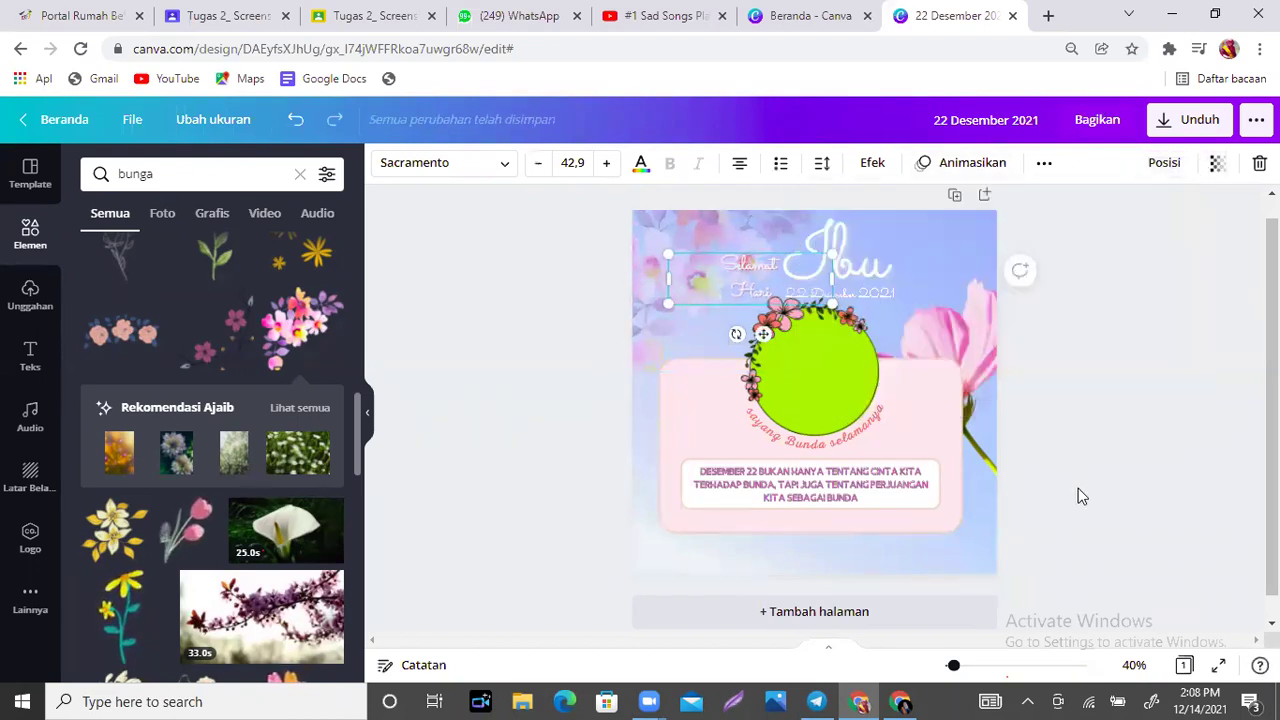
left_click(1104, 554)
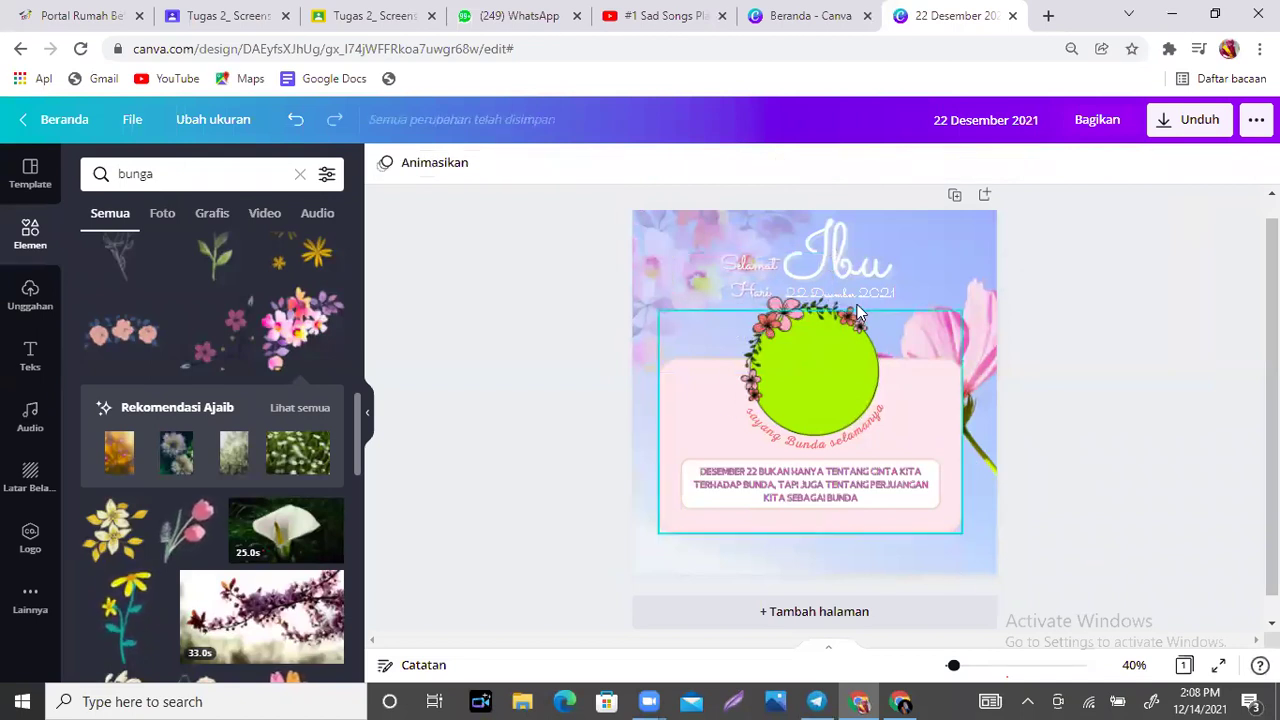
Shift the "Selamat Hari", "Ibu" and date texts slightly to the right and tighten their arrangement above the photo frame.
left_click_drag(845, 274, 884, 295)
left_click_drag(743, 275, 763, 263)
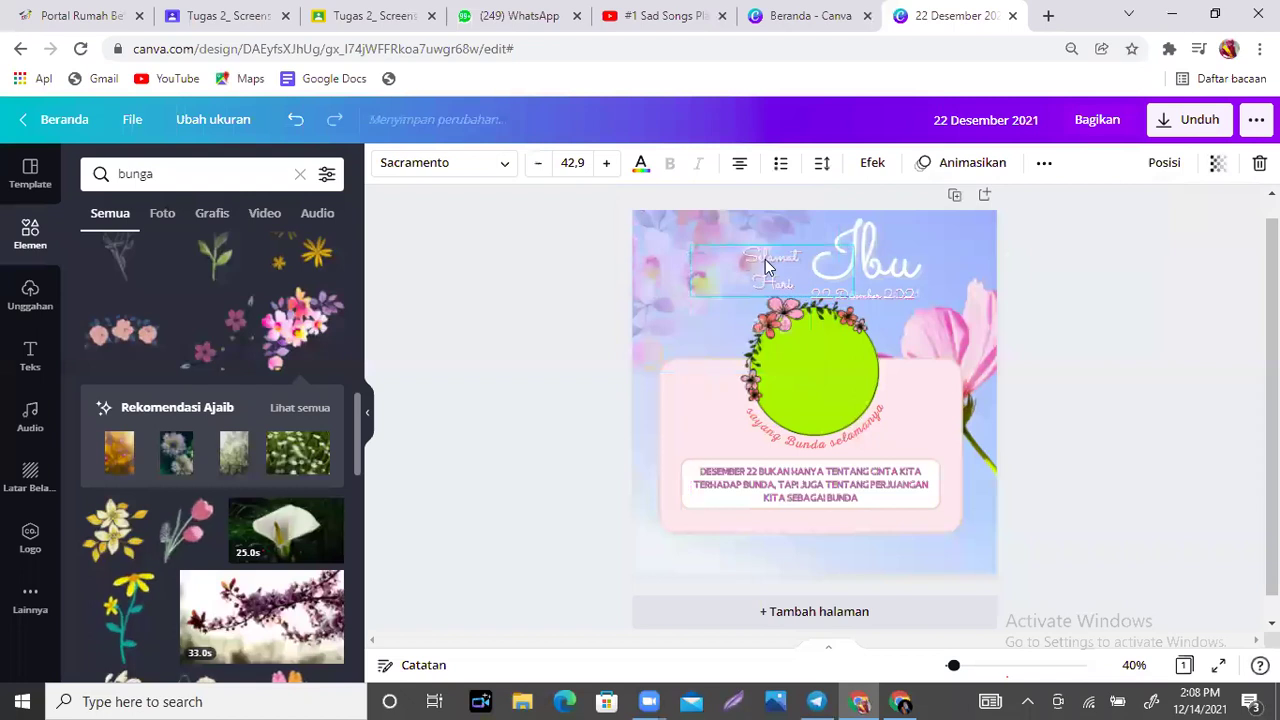
left_click(961, 262)
left_click_drag(875, 236, 878, 238)
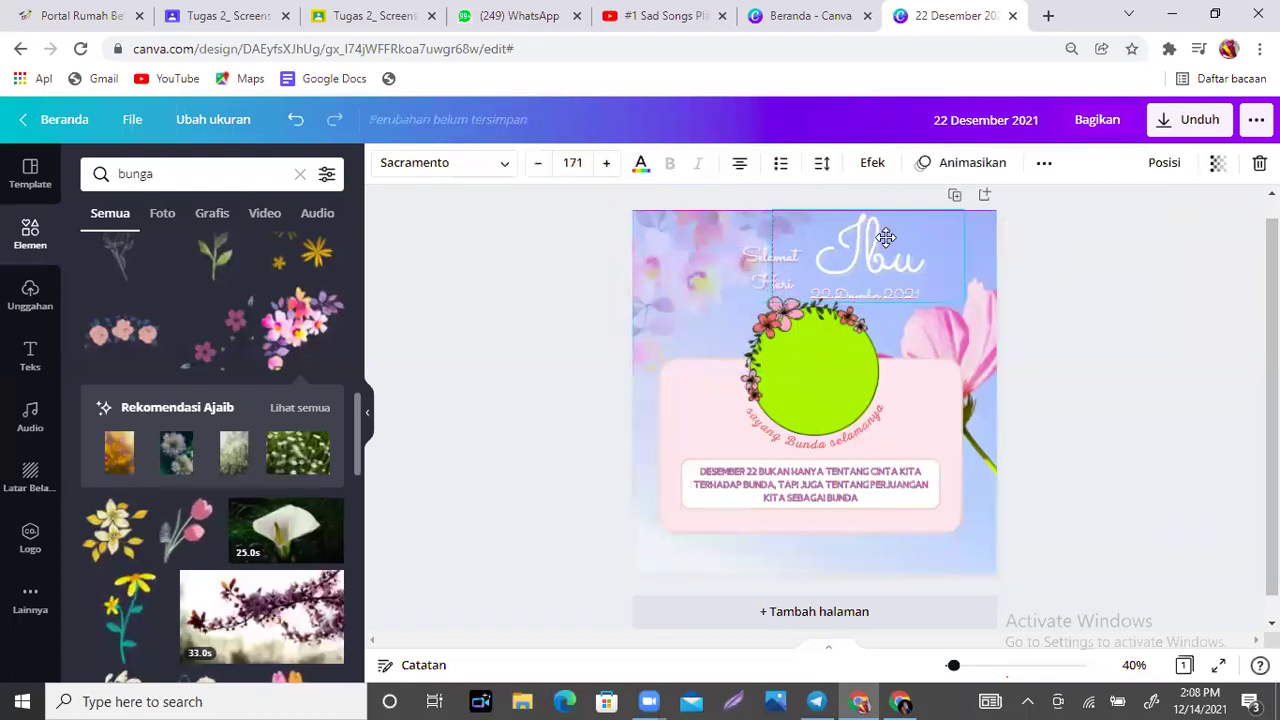
left_click_drag(875, 294, 874, 287)
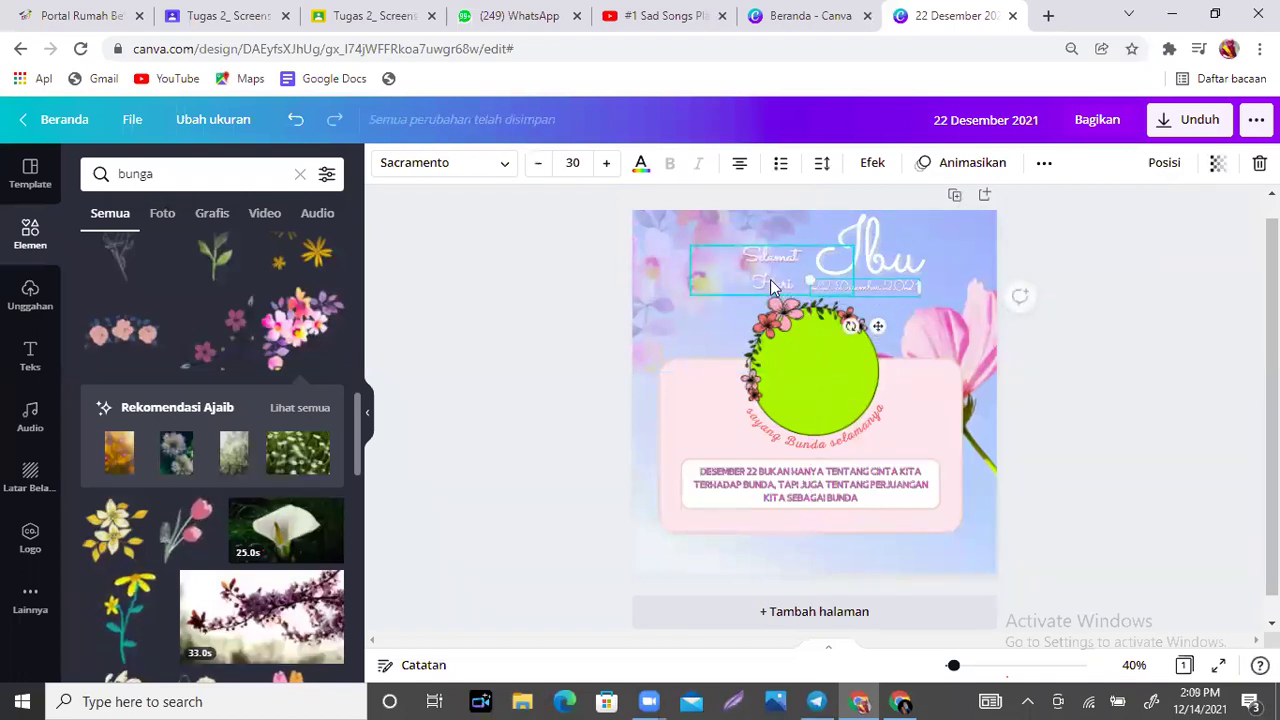
left_click(763, 274)
left_click_drag(763, 280, 765, 278)
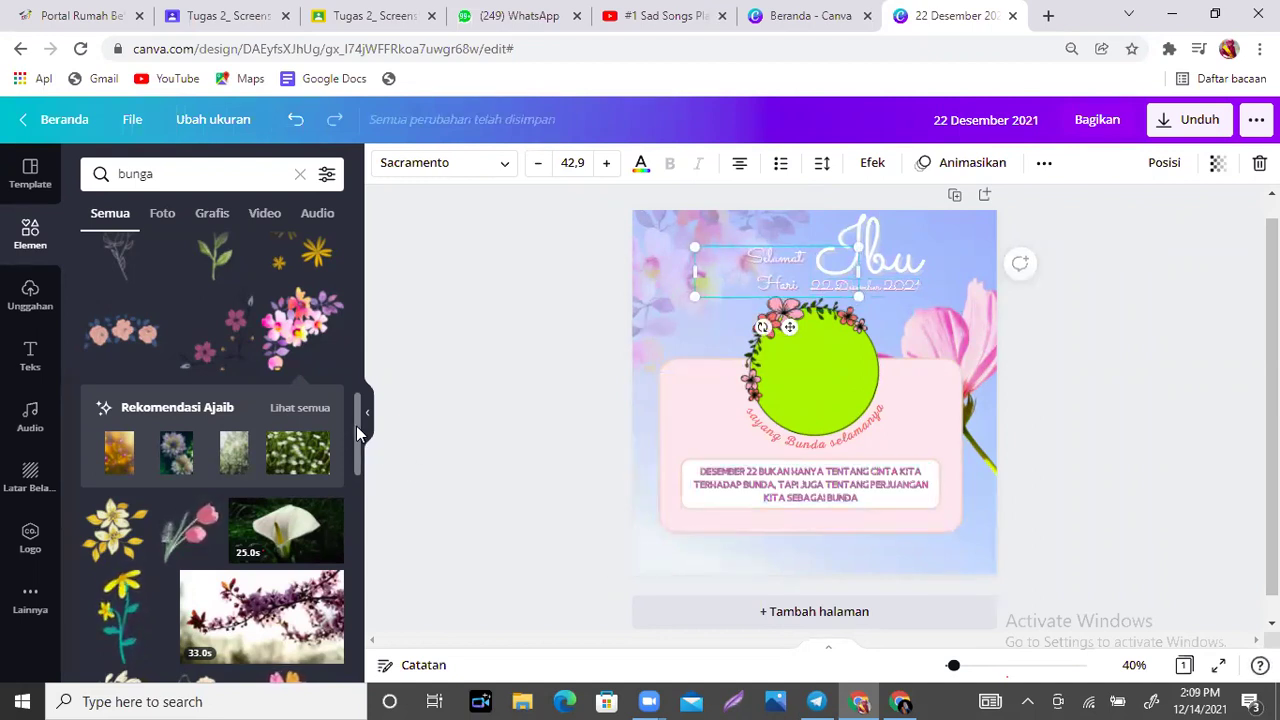
Browse the remaining "bunga" results, then search the elements for "rumput bunga".
left_click_drag(358, 430, 358, 480)
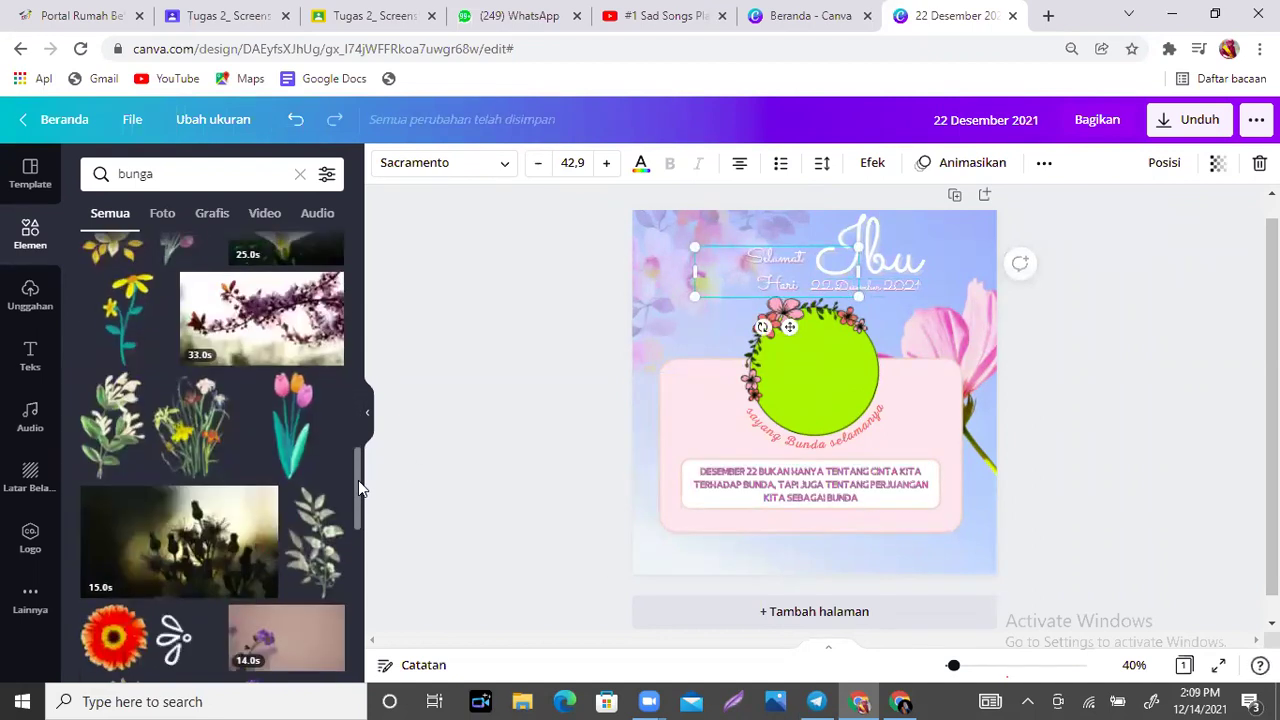
left_click_drag(363, 531, 358, 240)
left_click(156, 175)
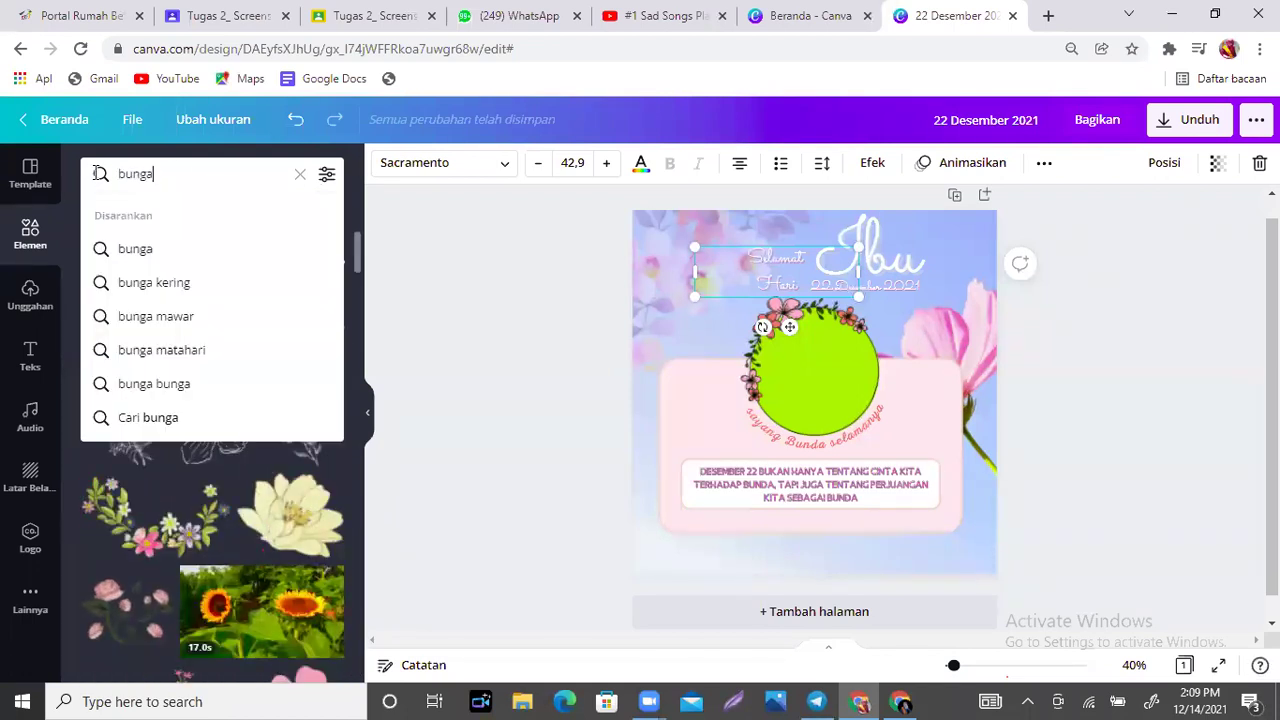
type("rumput")
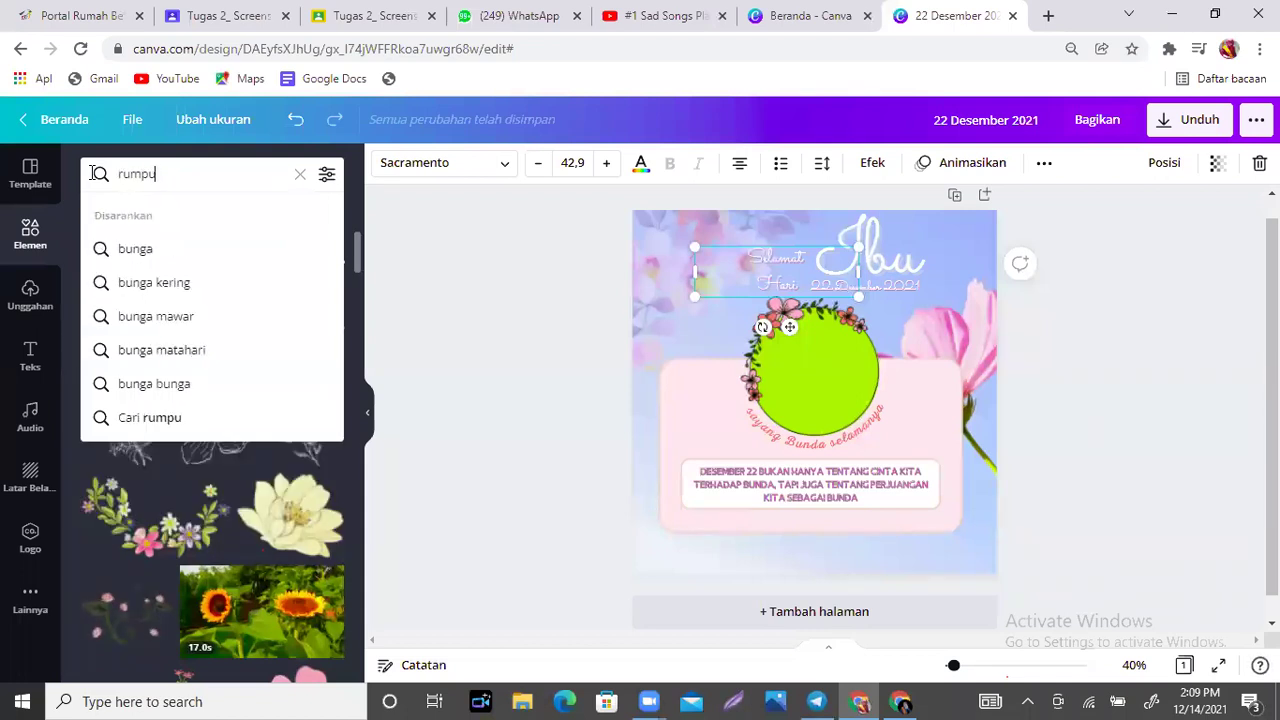
key("BackSpace")
type("t bunga")
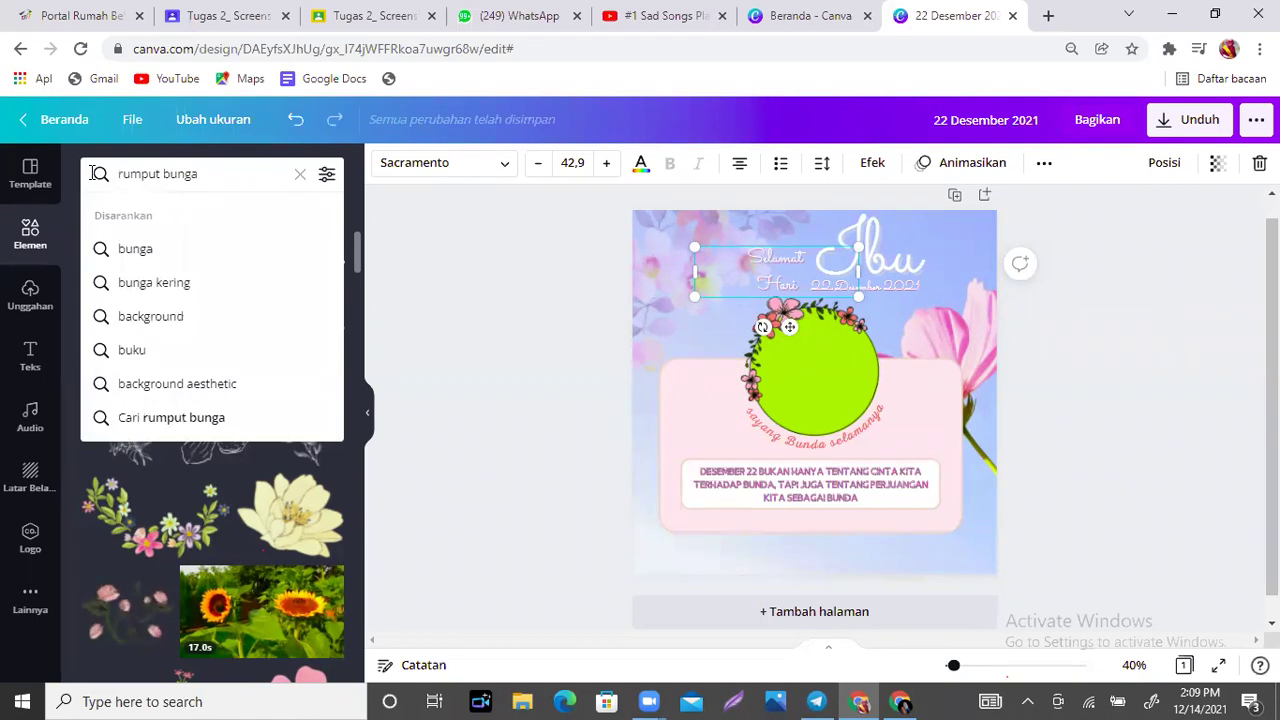
key("Return")
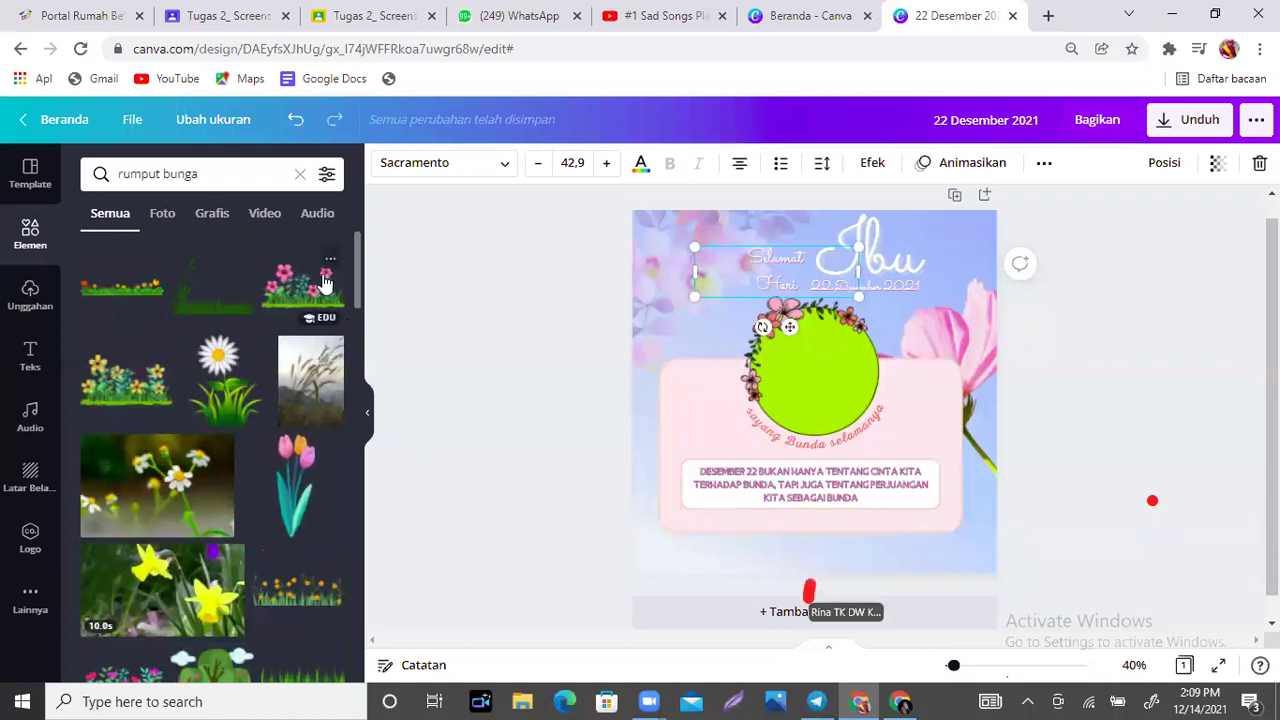
Add the grass strip with pink and red flowers and place it in the lower-left corner of the page.
scroll(362, 331, "down", 4)
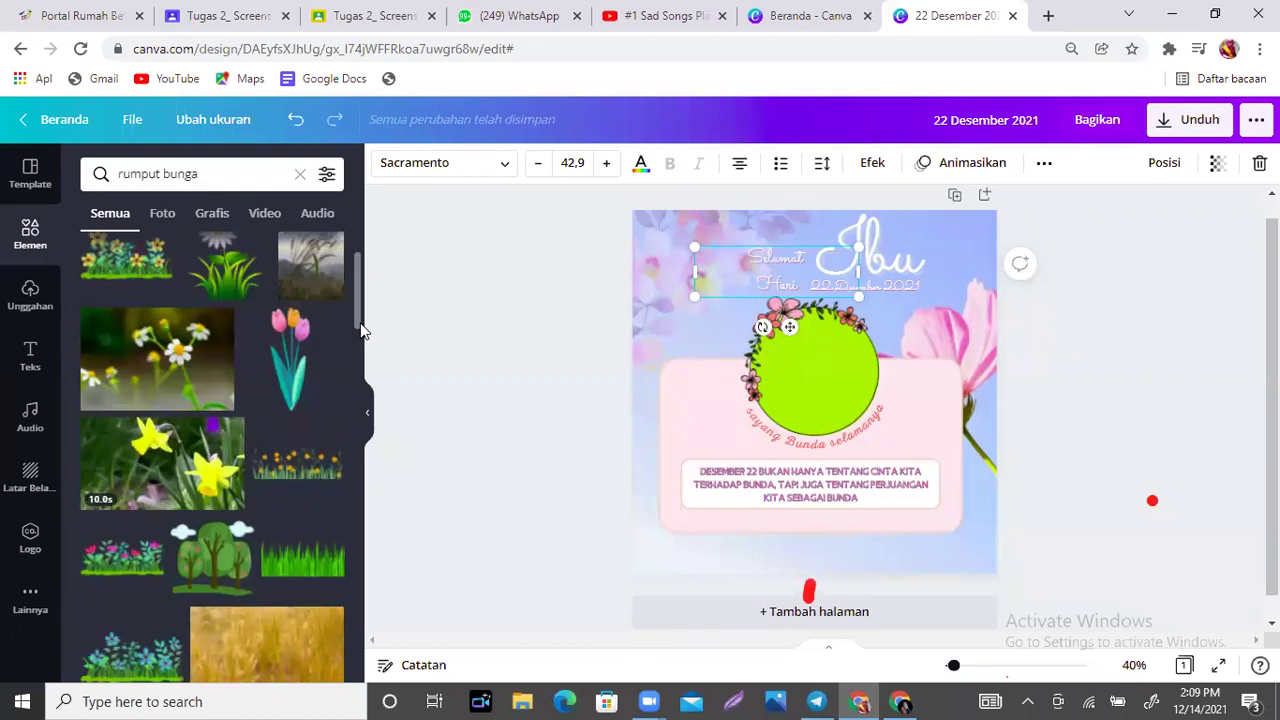
scroll(362, 331, "down", 1)
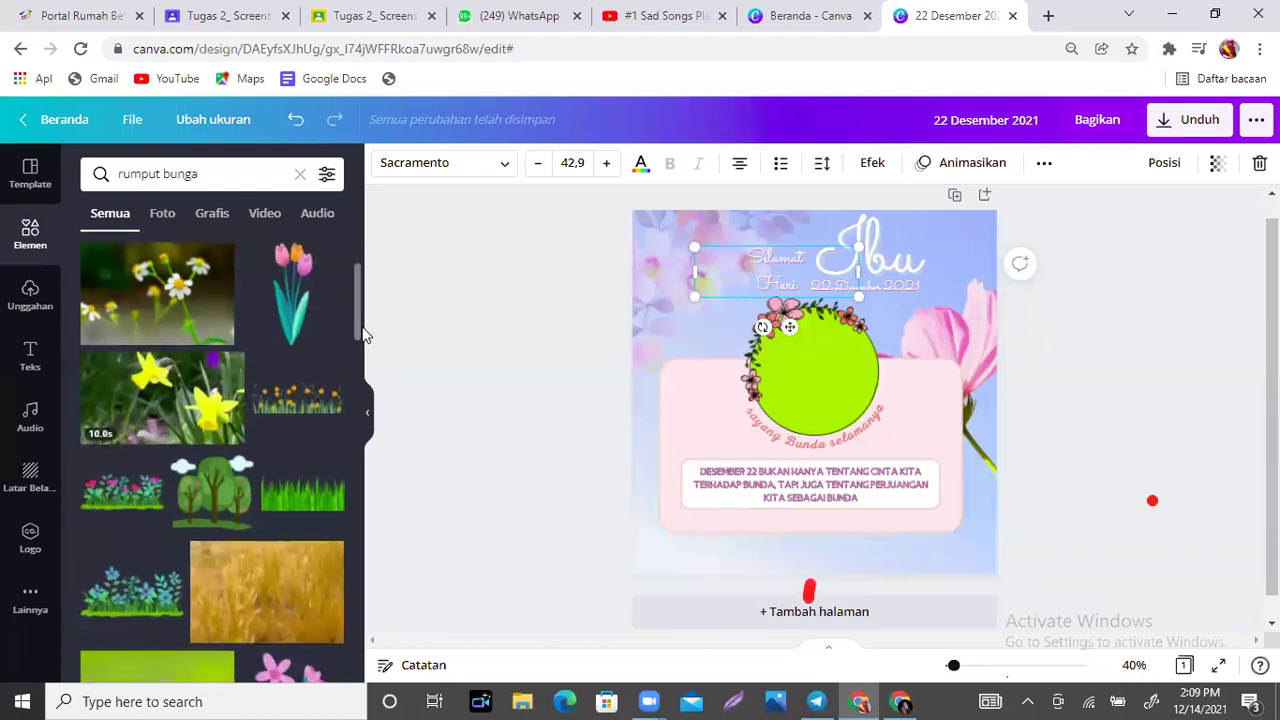
left_click(103, 492)
left_click_drag(845, 390, 740, 543)
key("shift+Down")
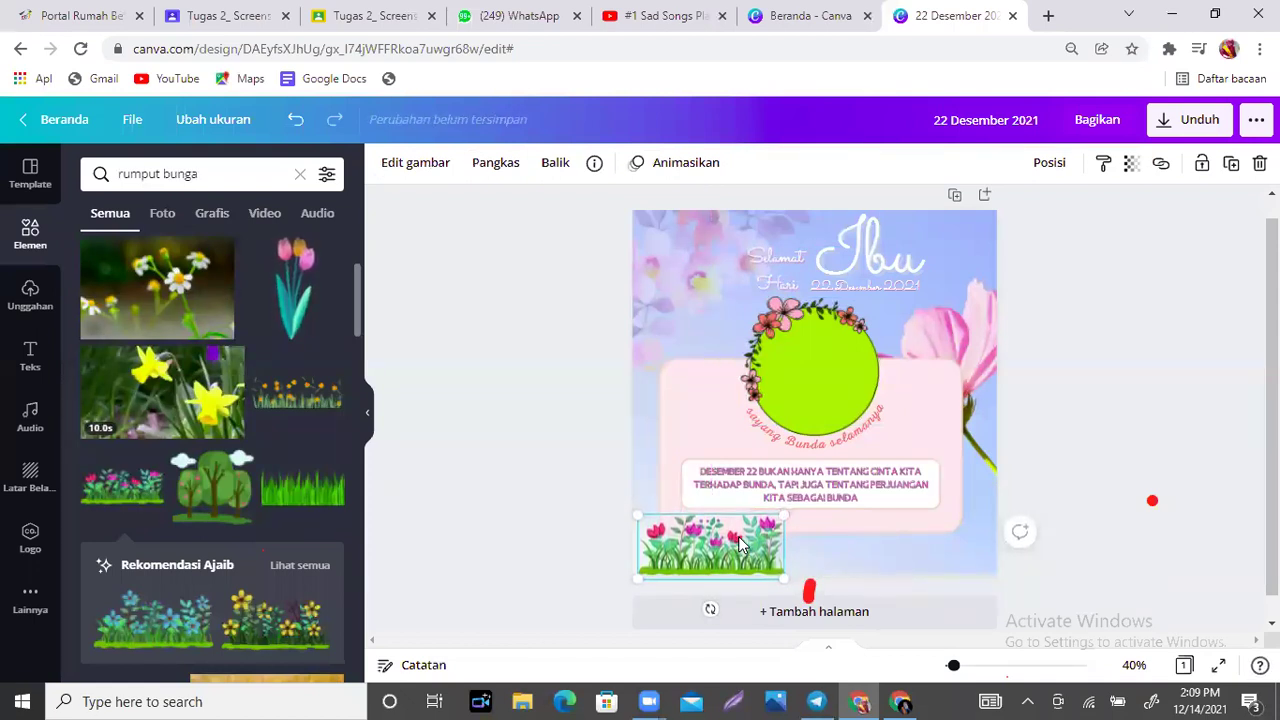
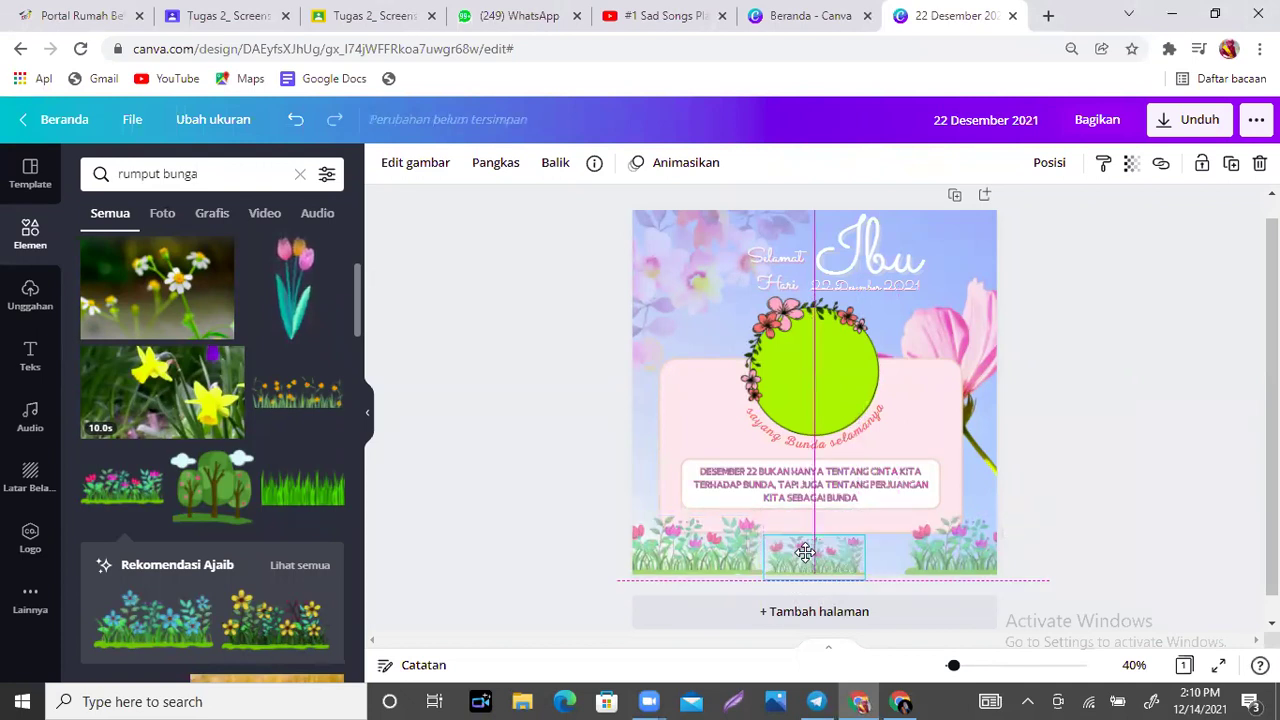
Delete the two larger flower-grass strips in the lower-right and lower-left corners, keeping the small one in the middle.
left_click(1015, 548)
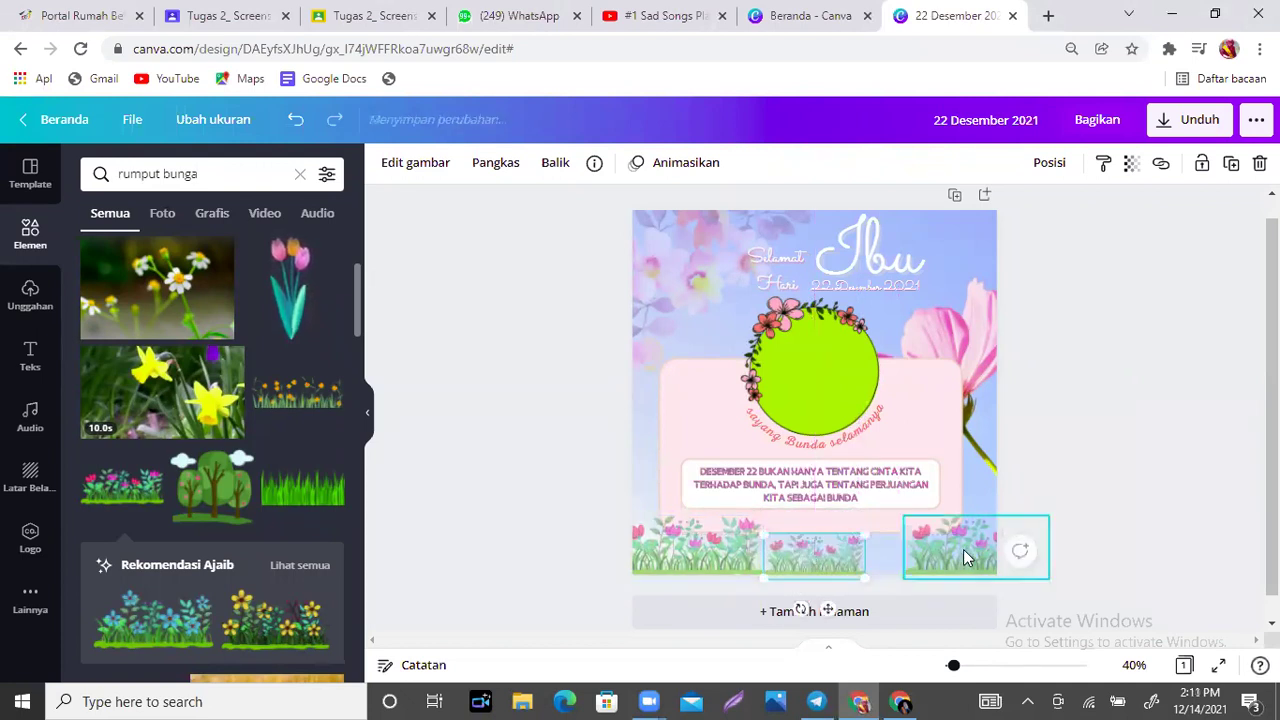
key("Delete")
left_click(671, 544)
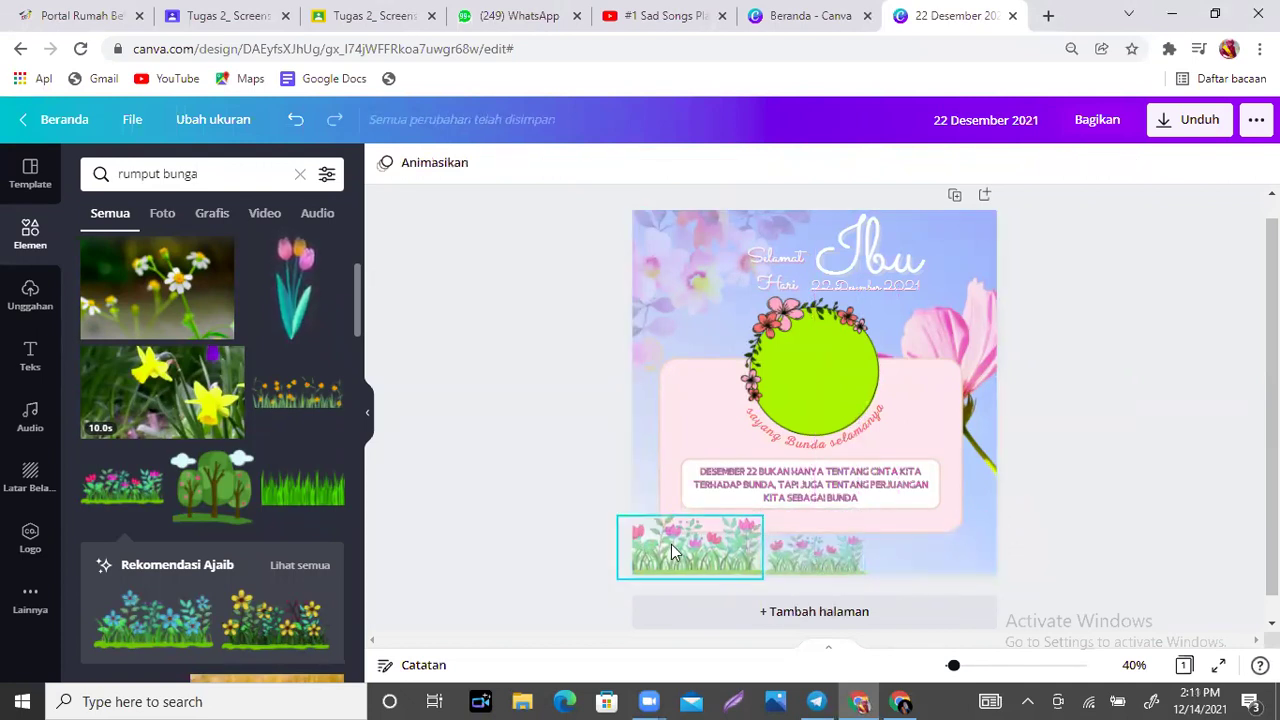
key("Delete")
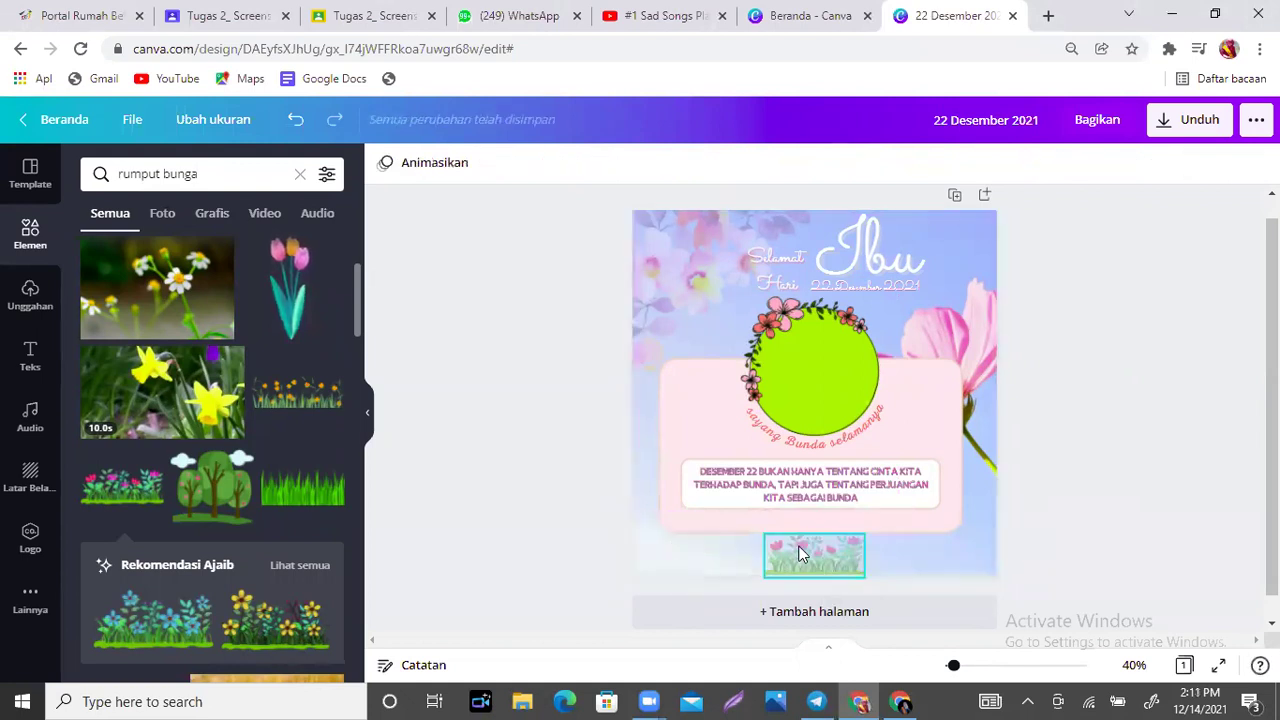
Move the flower-grass graphic to the card's lower-left corner and place a duplicate directly beside it.
left_click_drag(815, 556, 680, 558)
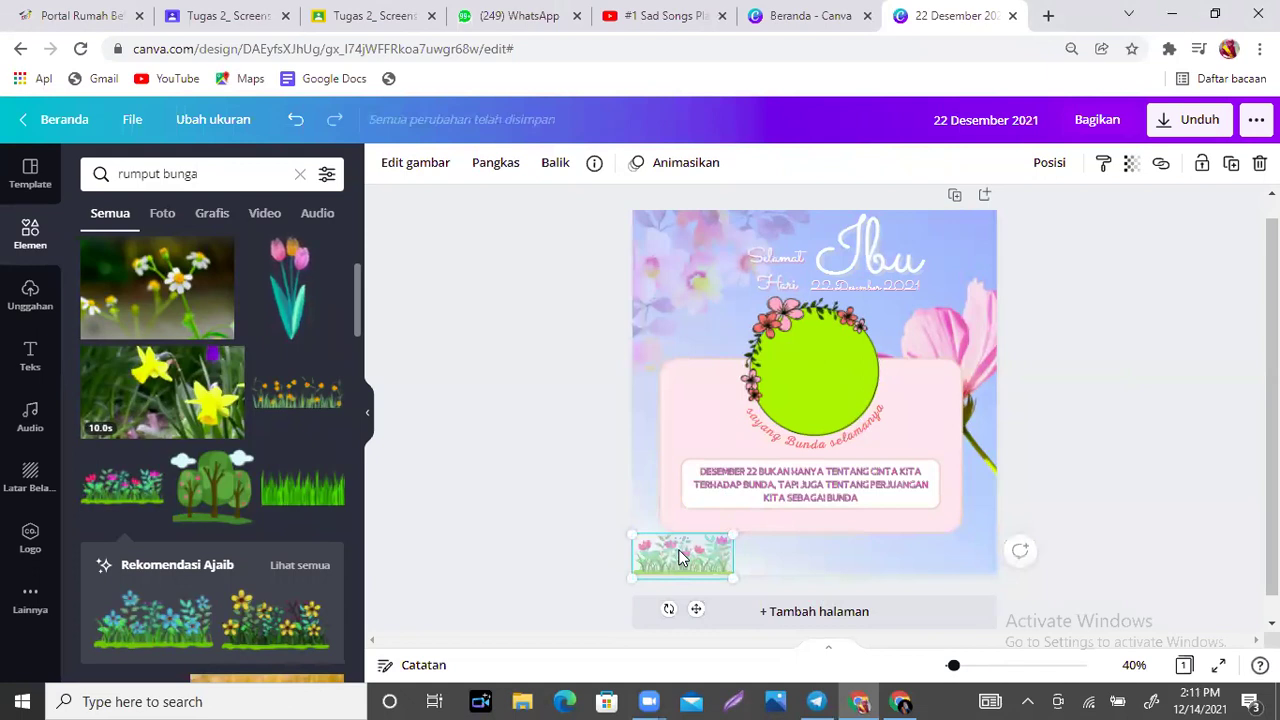
left_click_drag(680, 557, 687, 564)
left_click_drag(704, 621, 781, 621)
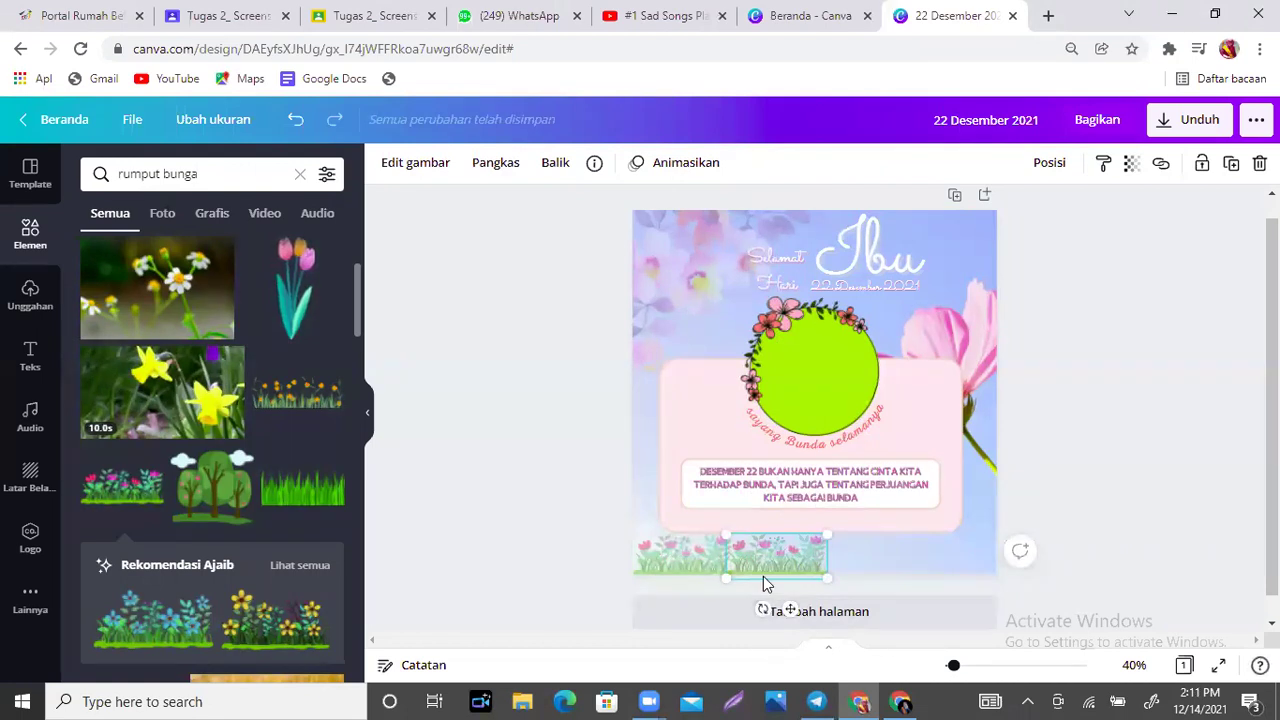
Delete both flower-grass graphics from the lower edge of the card.
key("Delete")
left_click(718, 568)
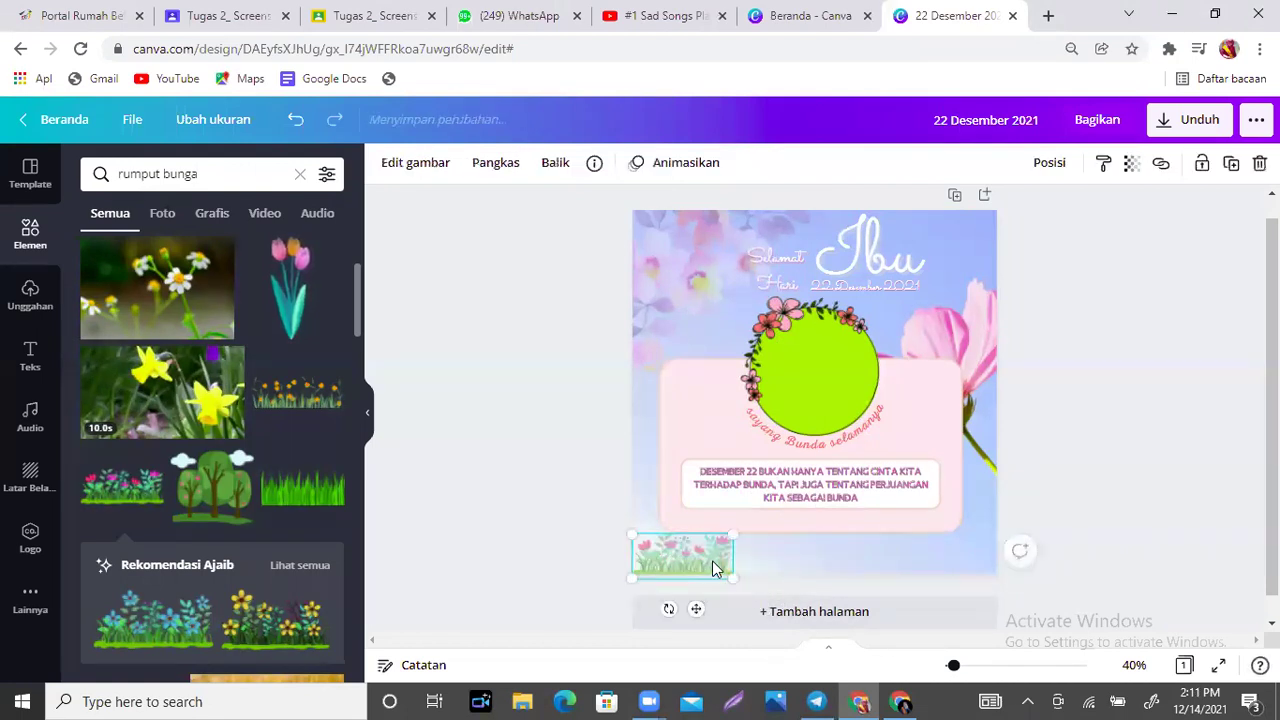
key("Delete")
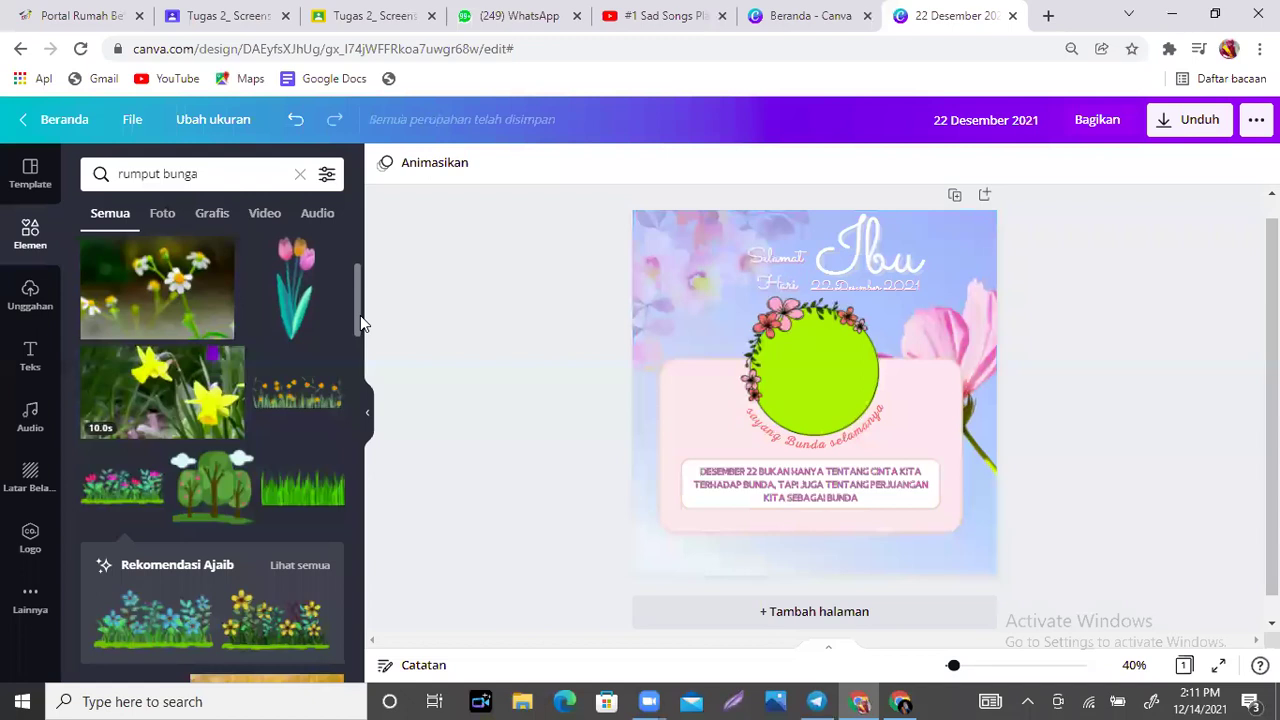
Search the elements for "garis bunga" and limit the results to graphics.
left_click_drag(356, 311, 360, 478)
left_click_drag(205, 174, 70, 174)
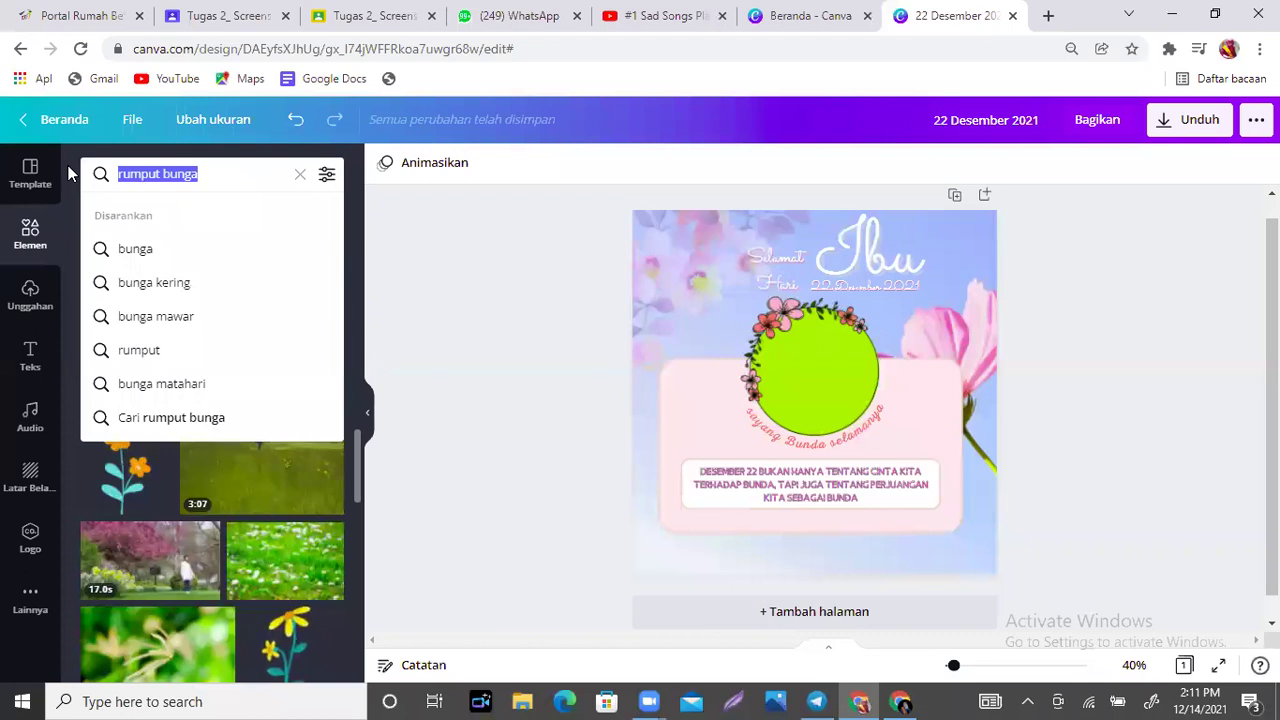
type("garis bunga")
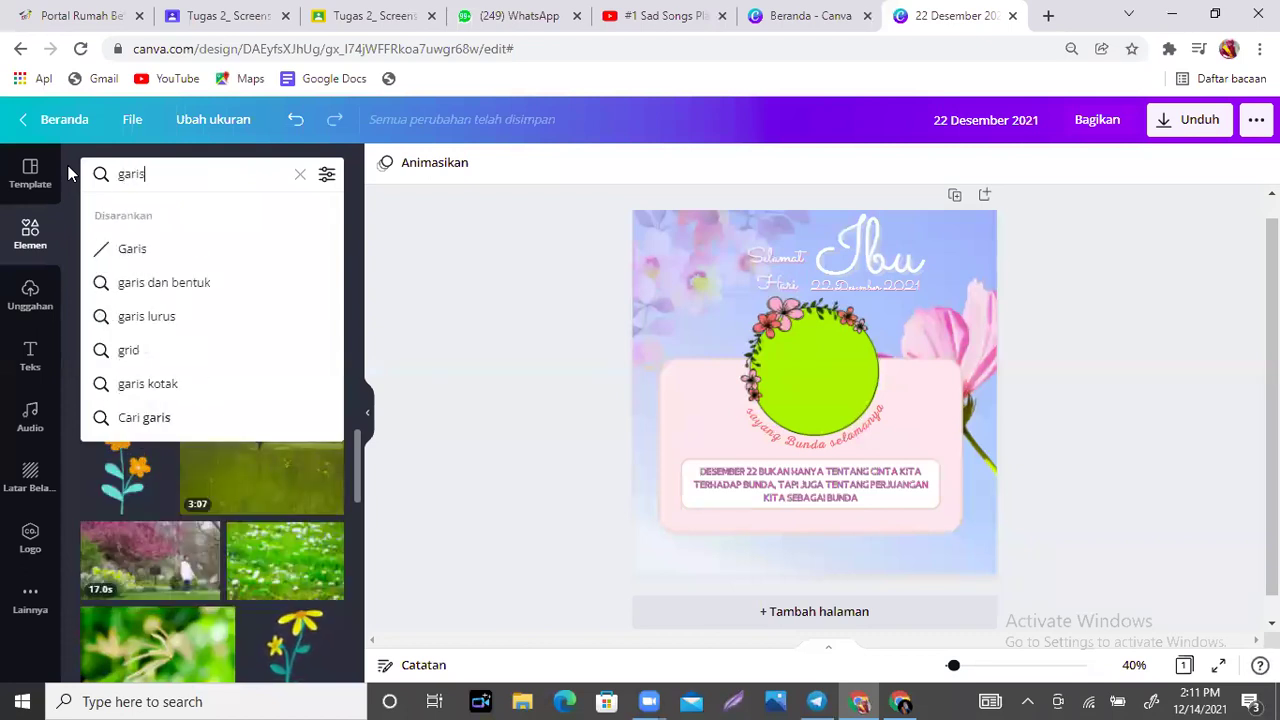
key("Return")
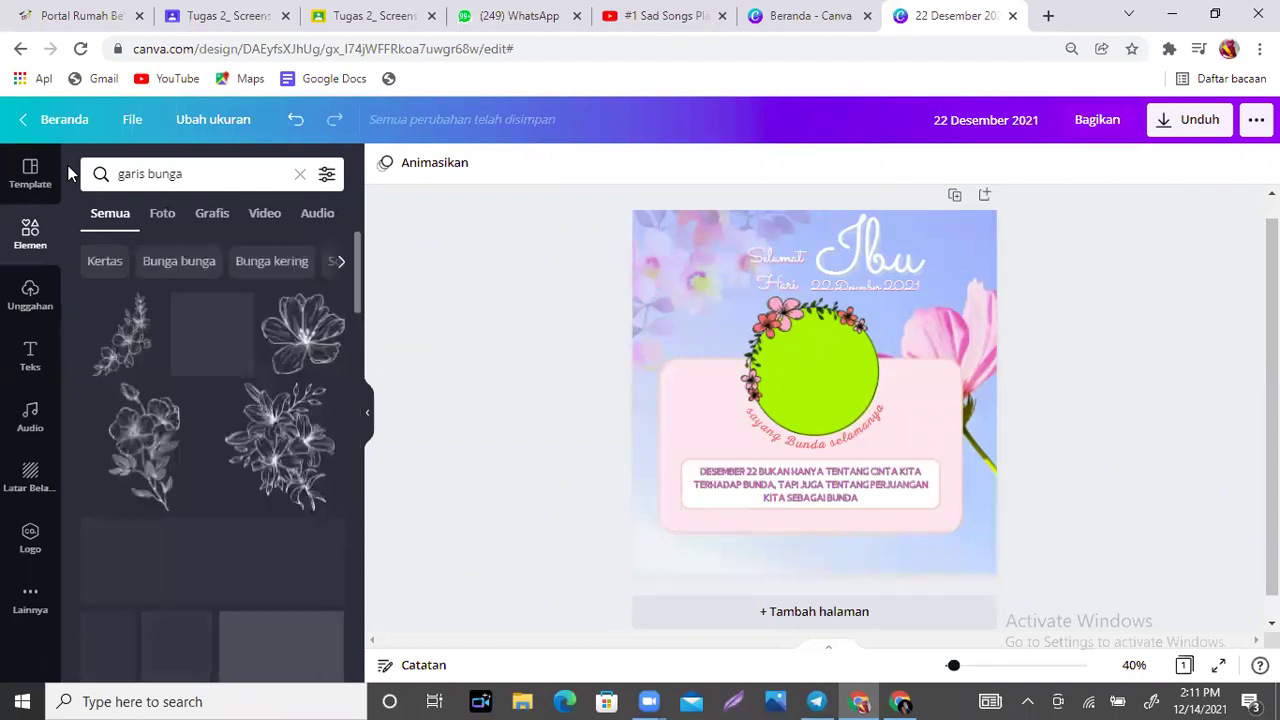
left_click(212, 218)
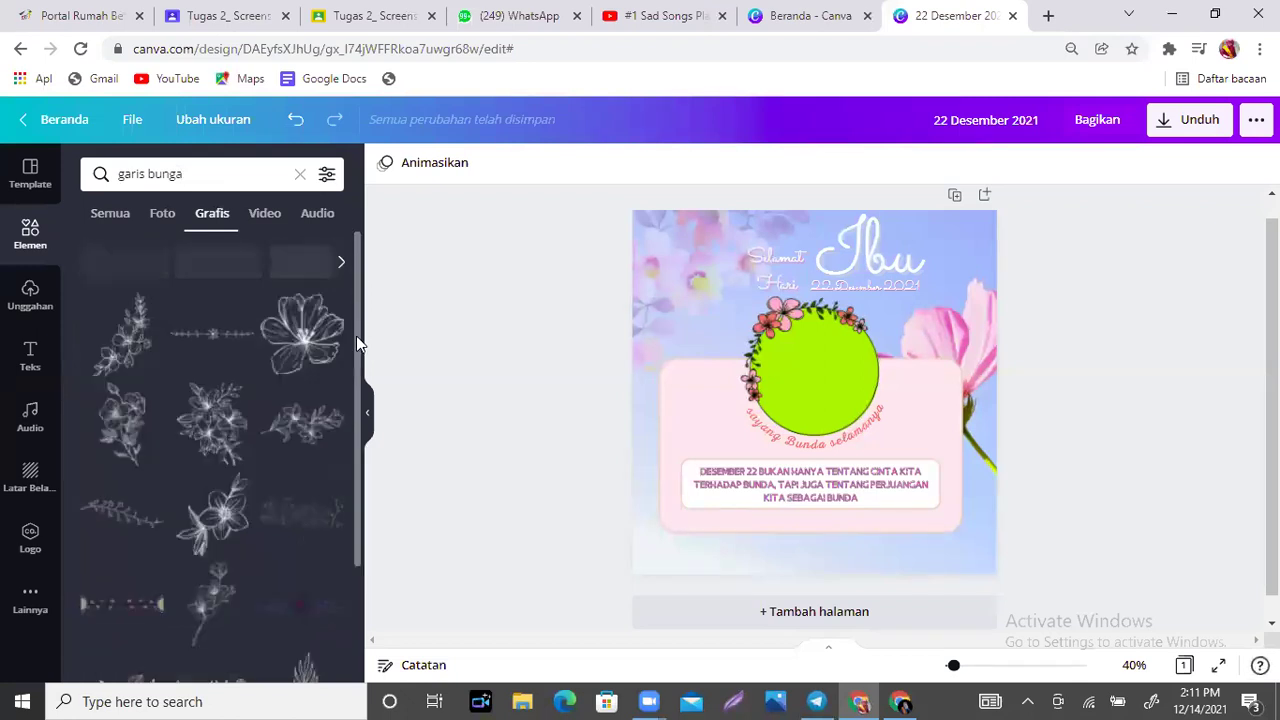
Add the pink floral line graphic with the central flower and centre it at the card's lower edge, overlapping the pink panel's bottom.
left_click_drag(354, 307, 363, 514)
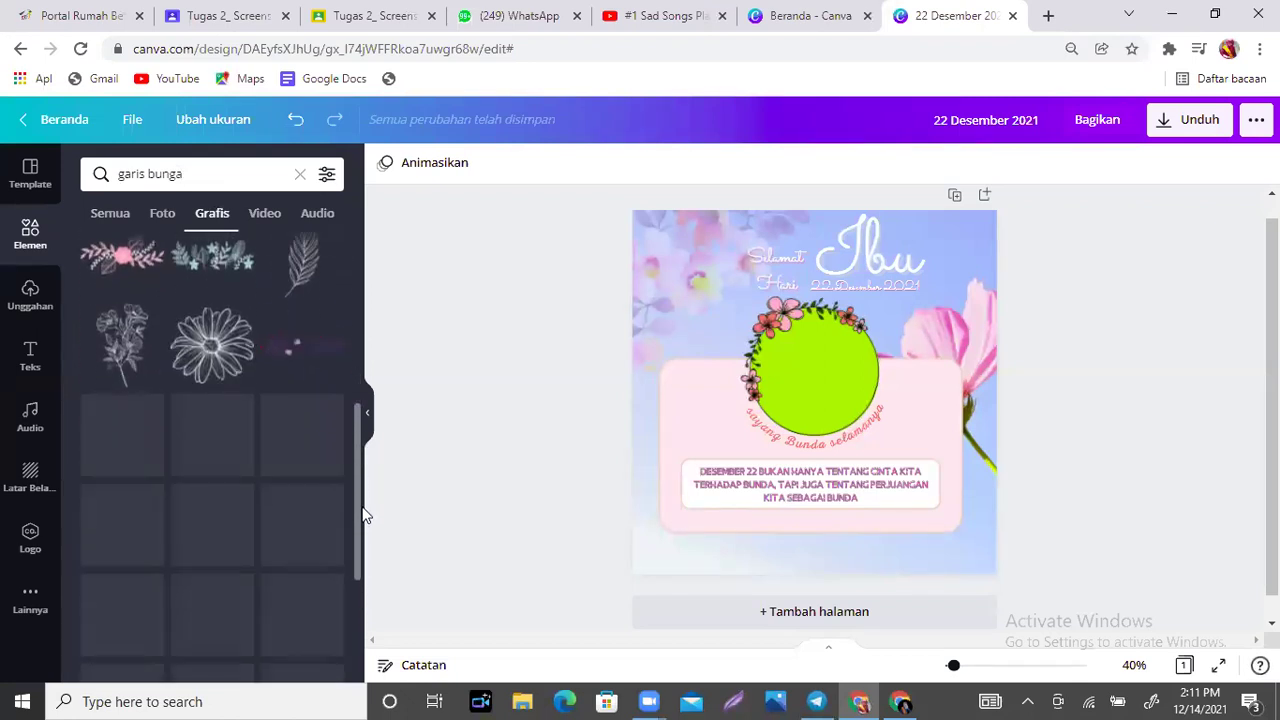
left_click(109, 257)
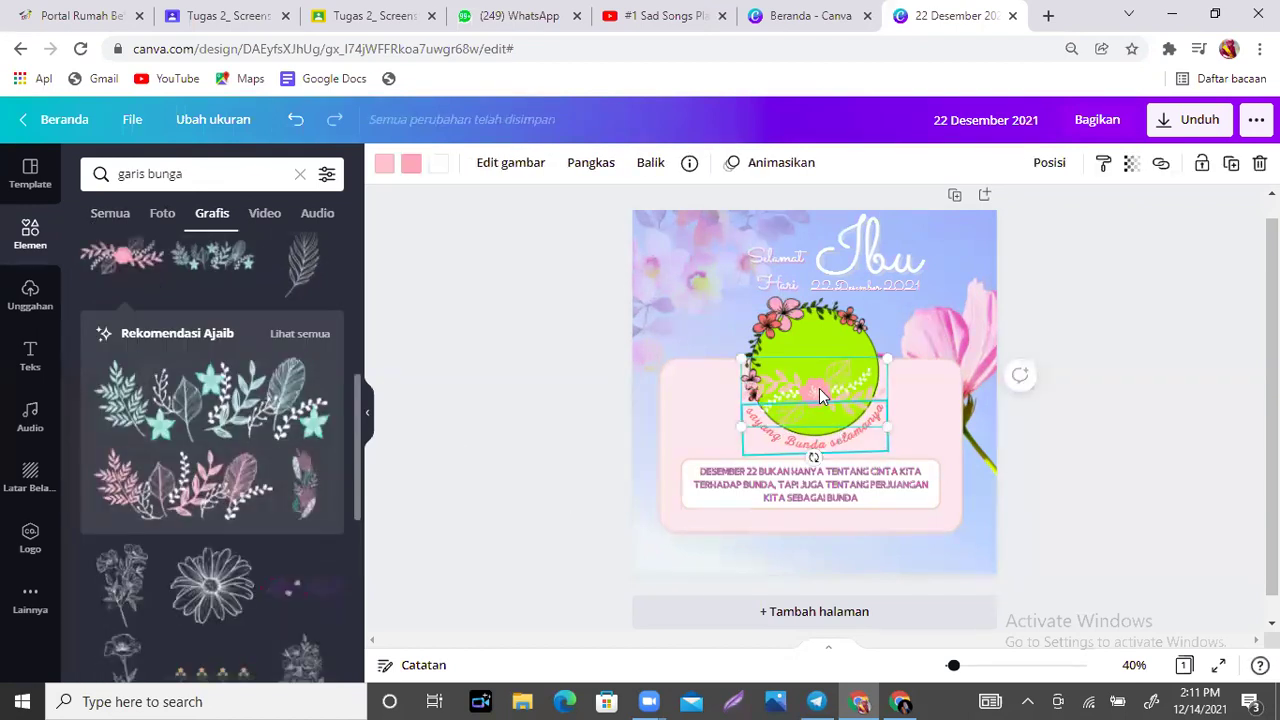
left_click_drag(825, 390, 815, 545)
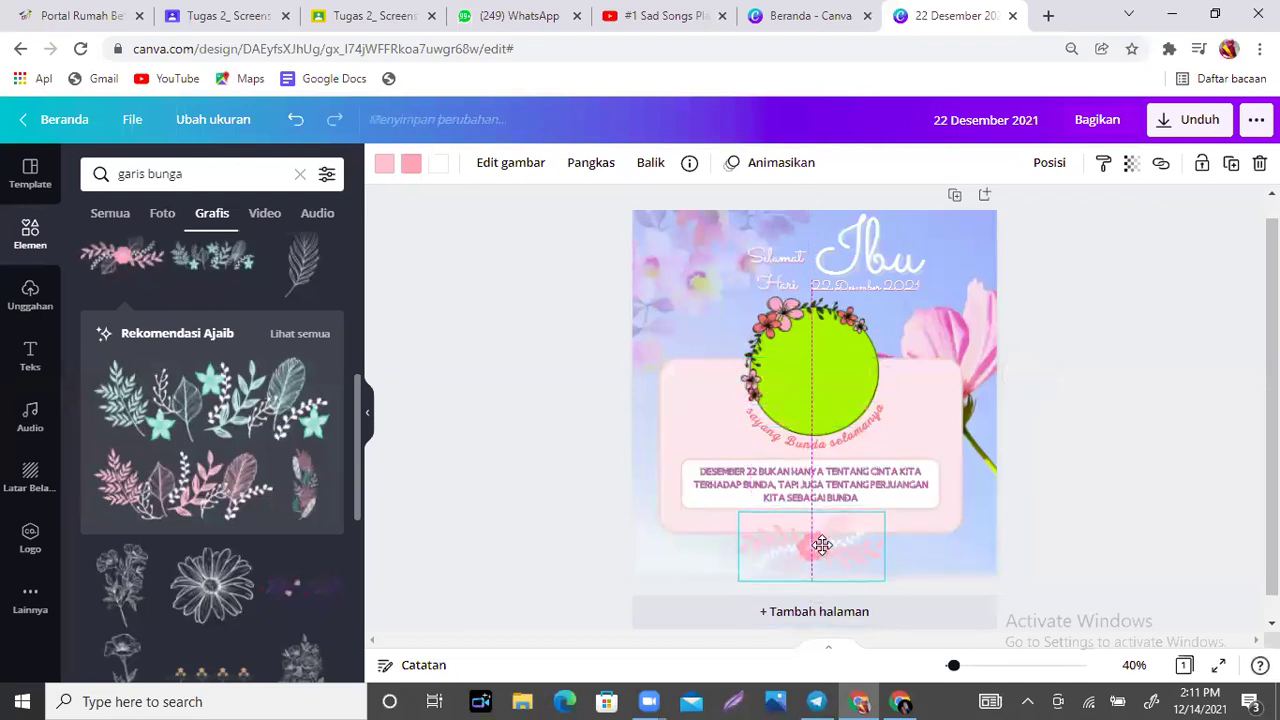
left_click(1200, 513)
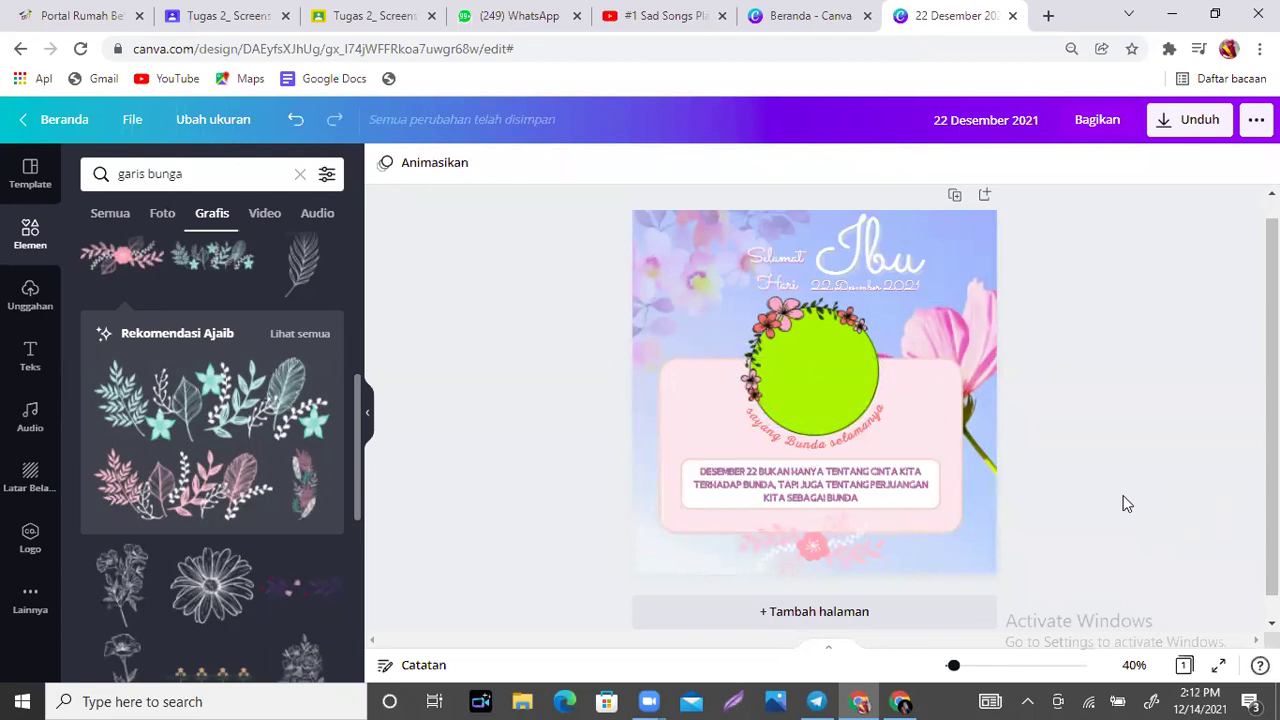
Download the card design as a JPG file.
left_click(1212, 128)
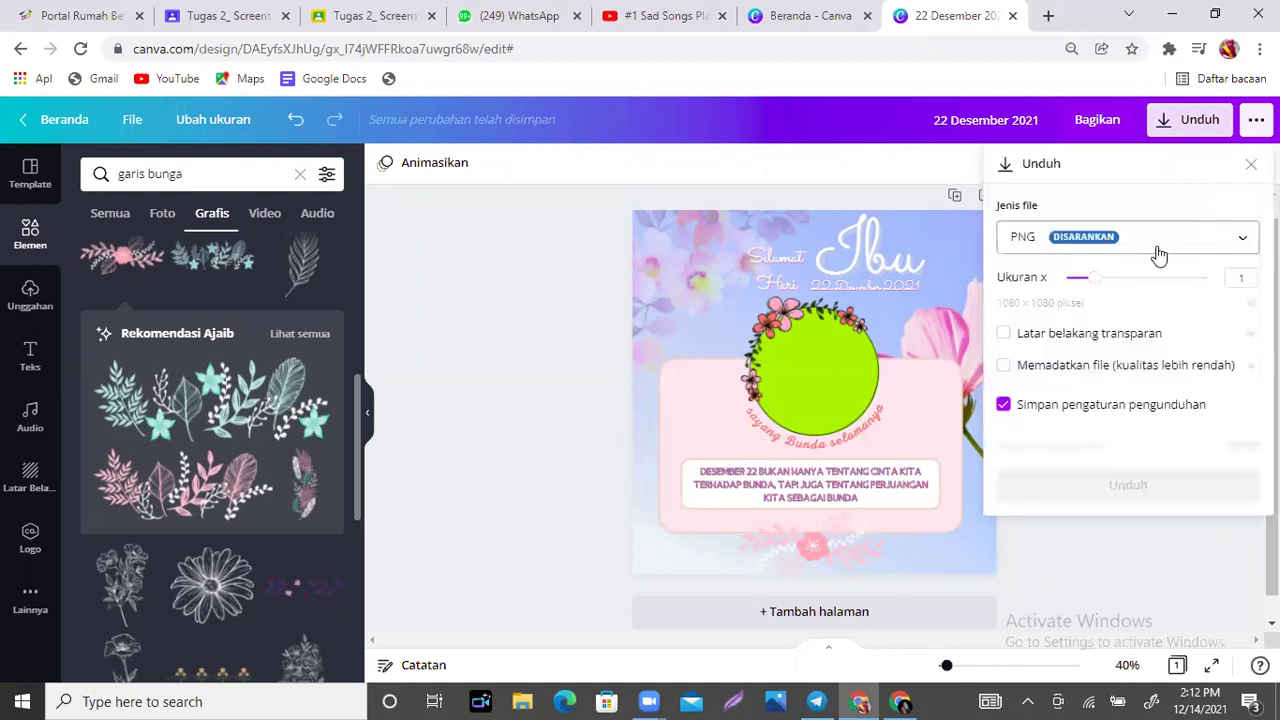
left_click(1152, 252)
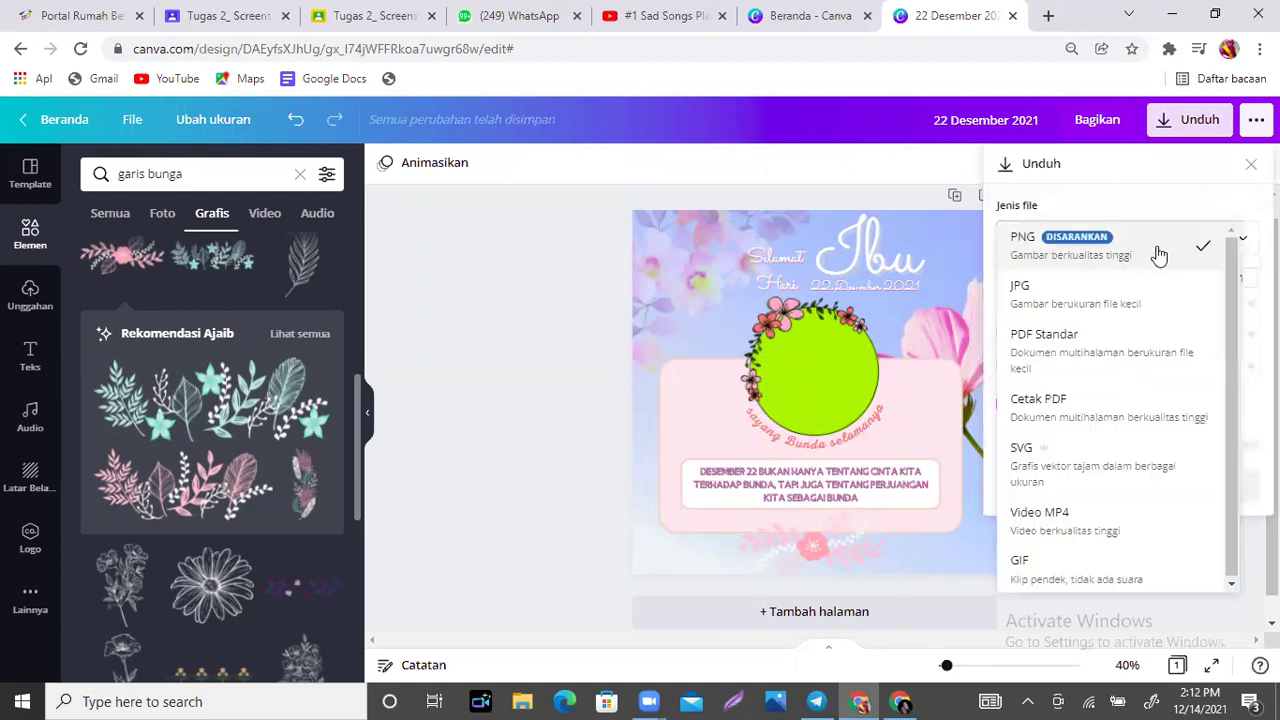
left_click(1020, 288)
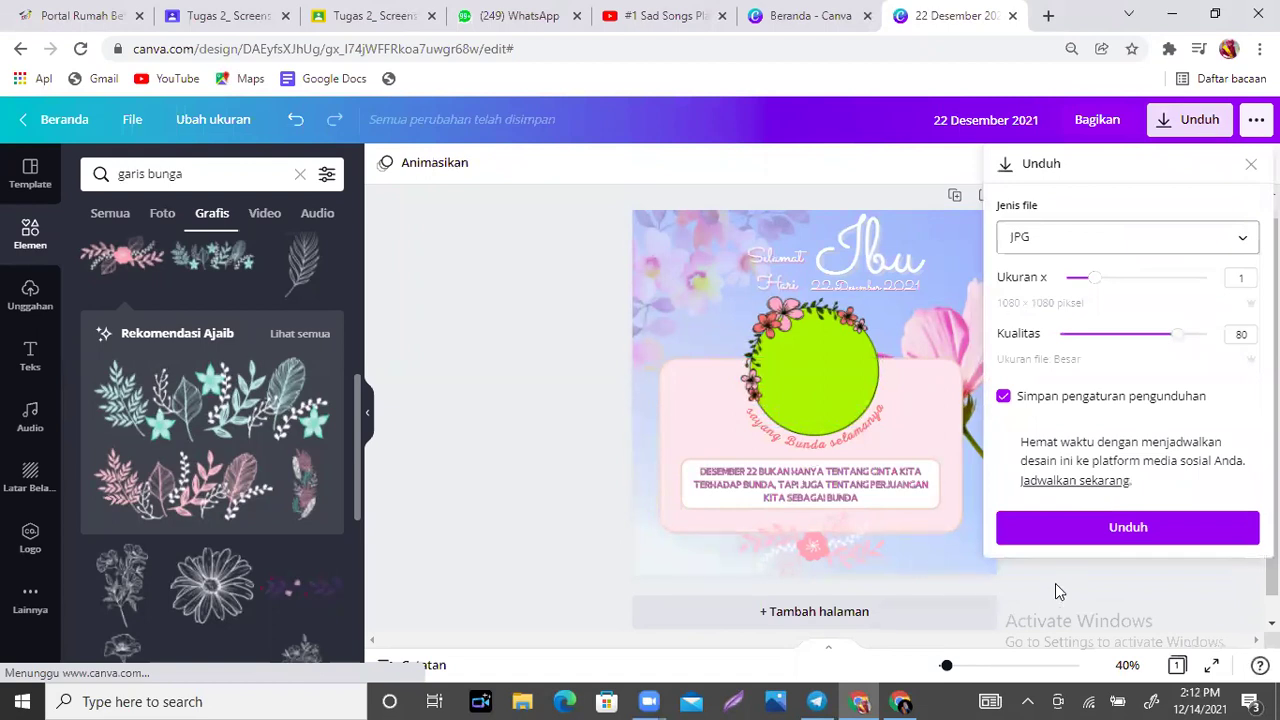
left_click(1106, 545)
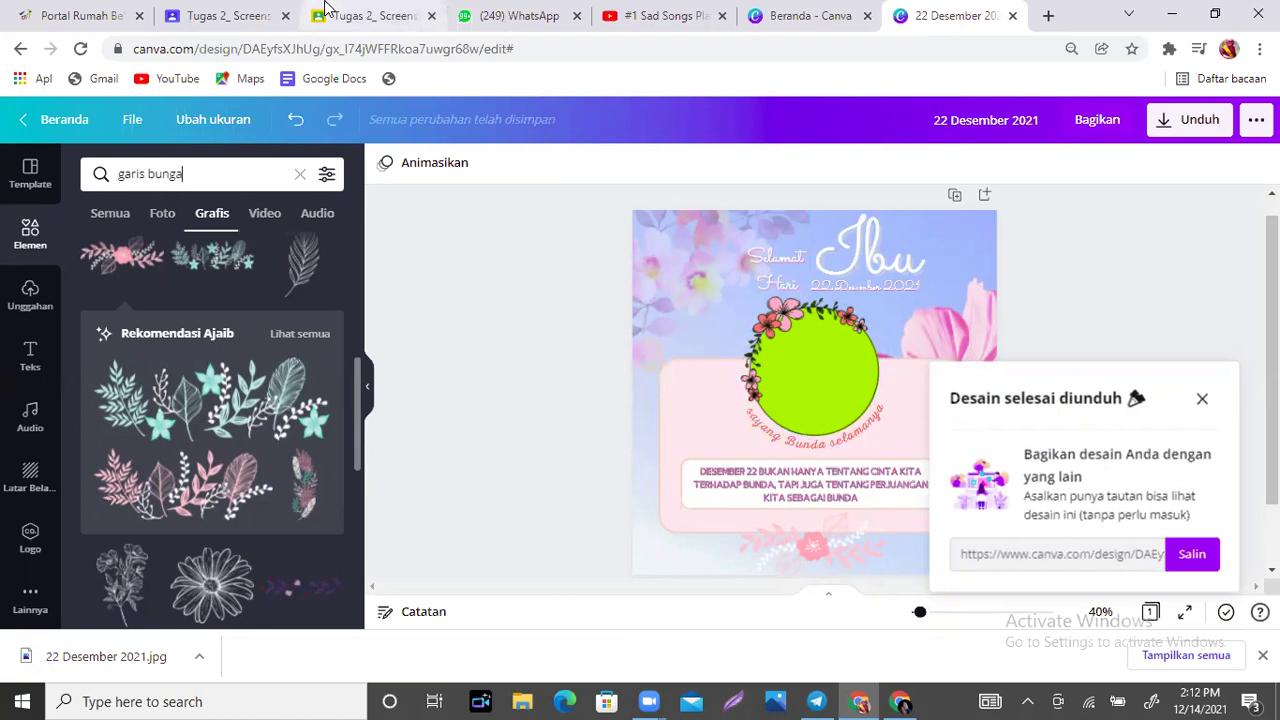
Switch to Google Classroom, close the opened student submission, and go to the Tim Sahabat class's classwork page.
left_click(328, 12)
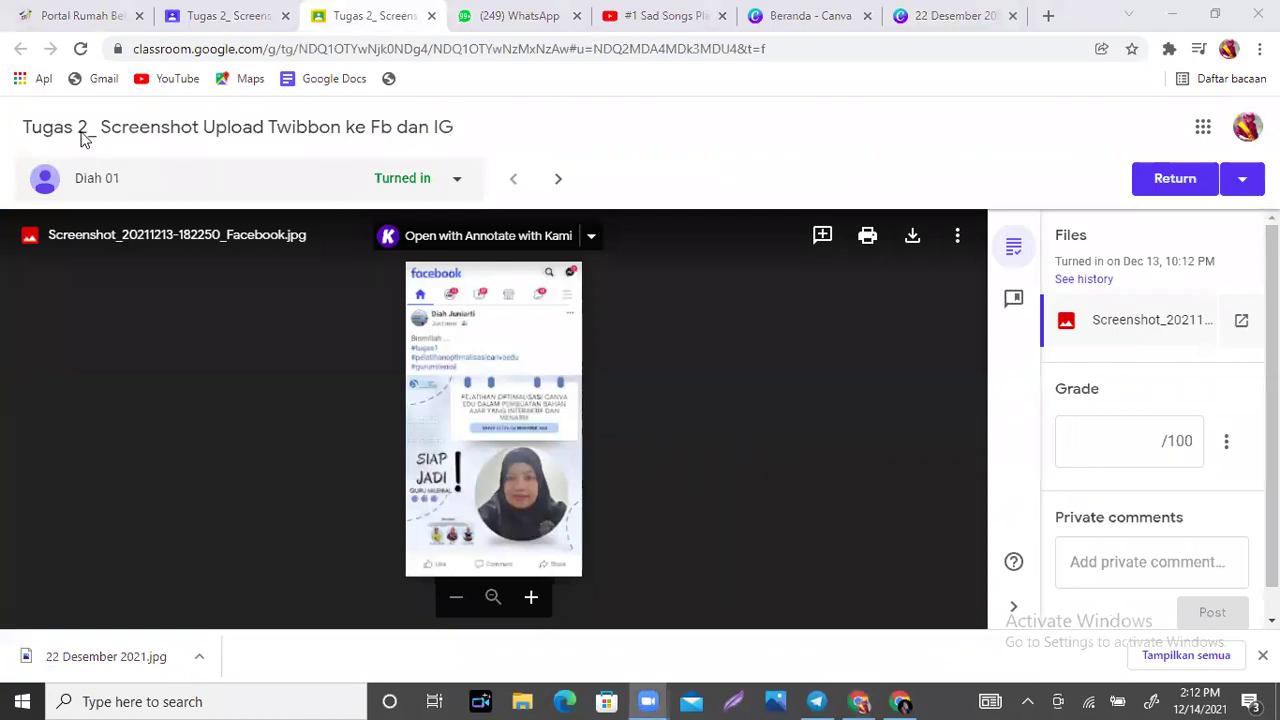
left_click(431, 16)
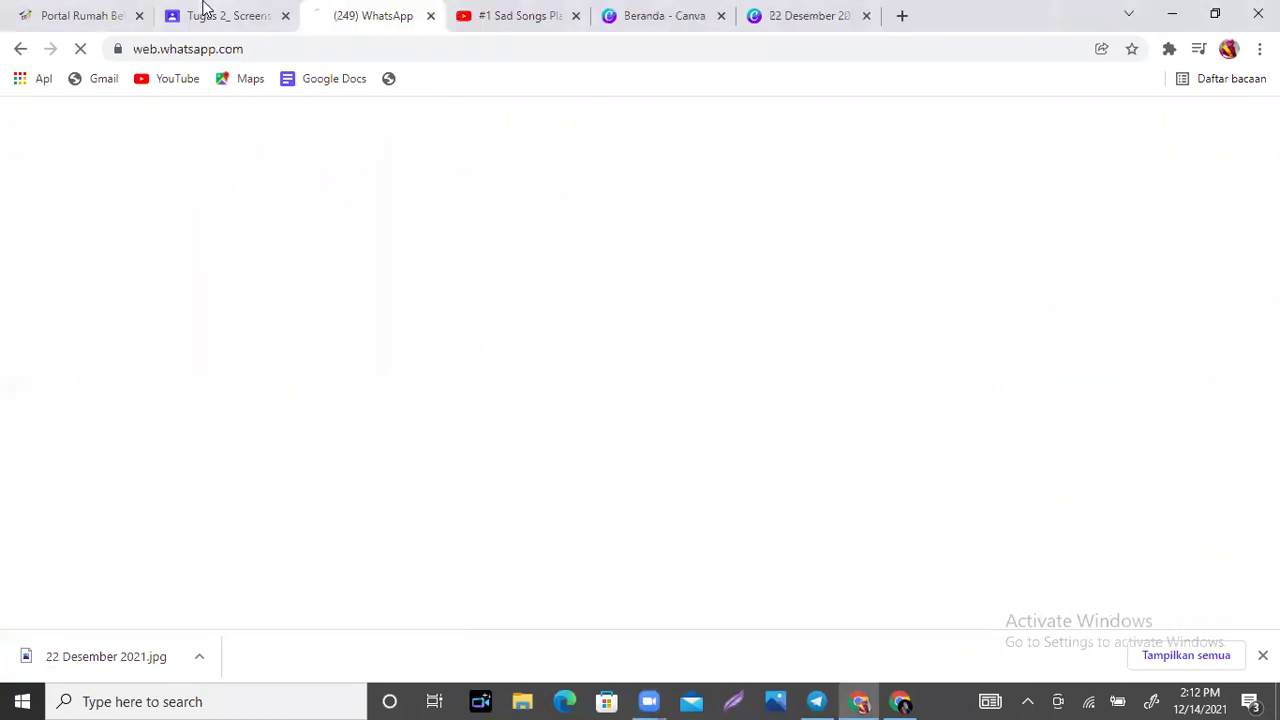
left_click(203, 10)
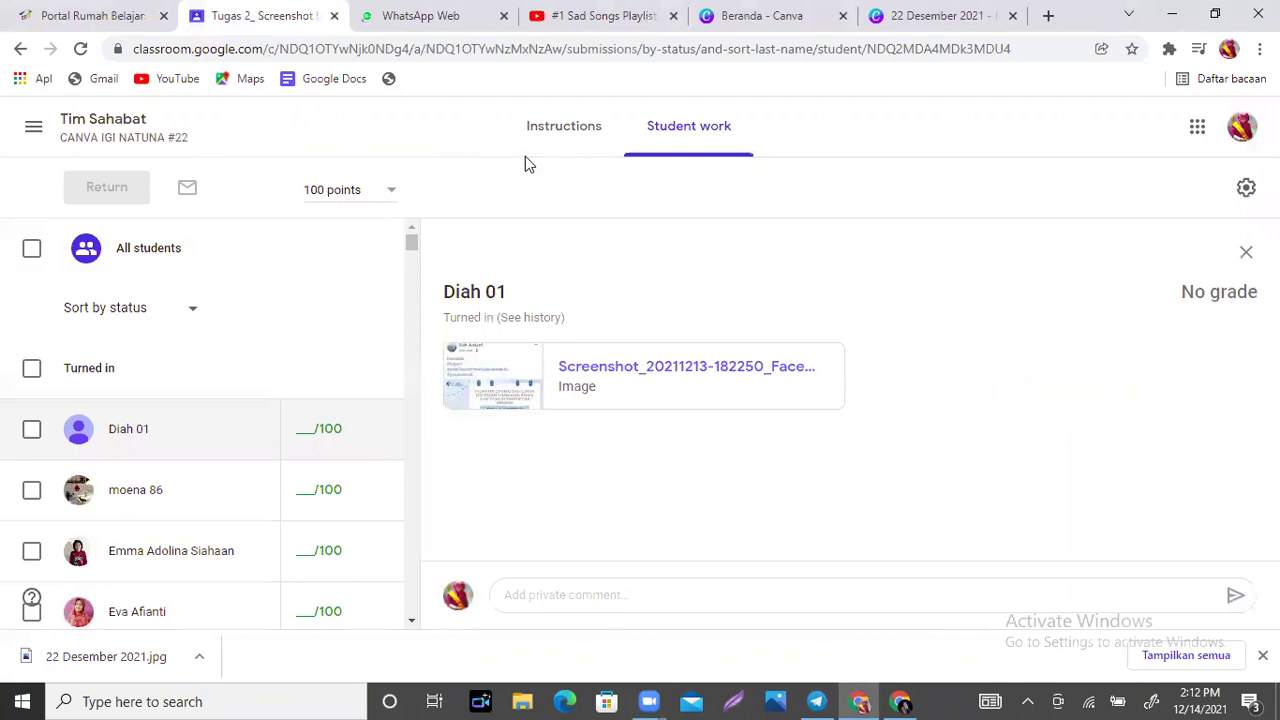
left_click(78, 143)
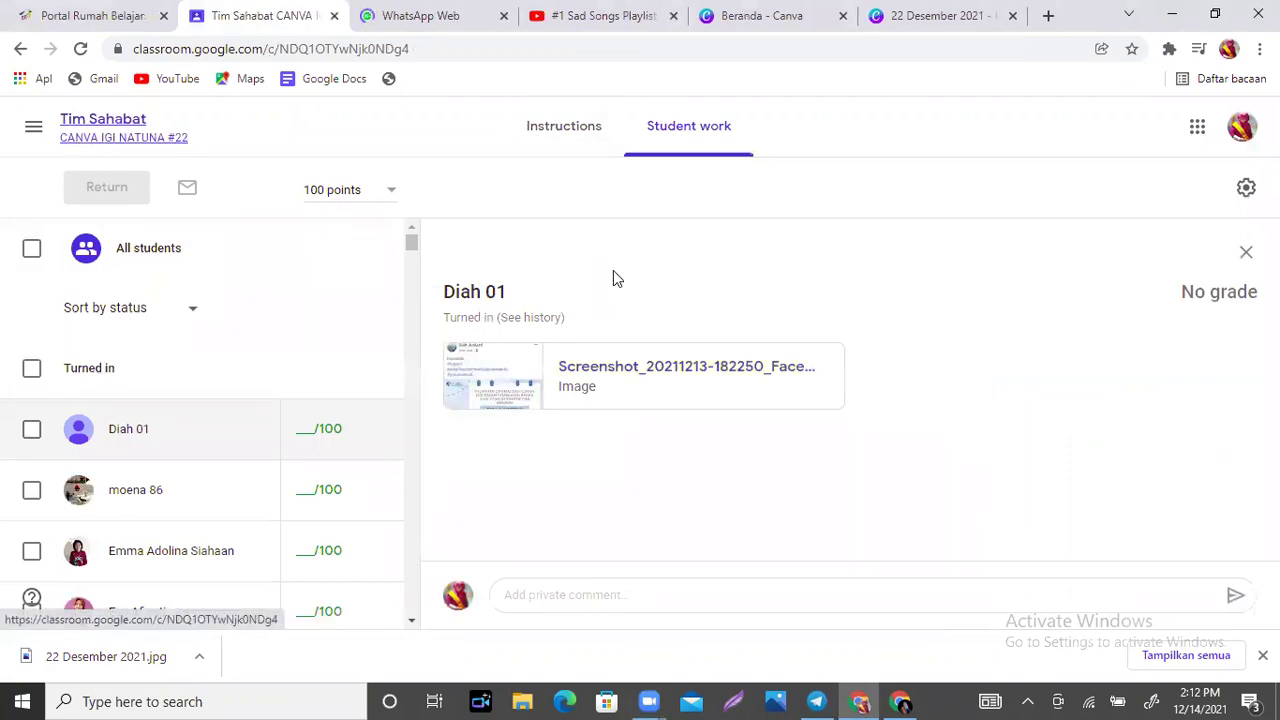
left_click(597, 140)
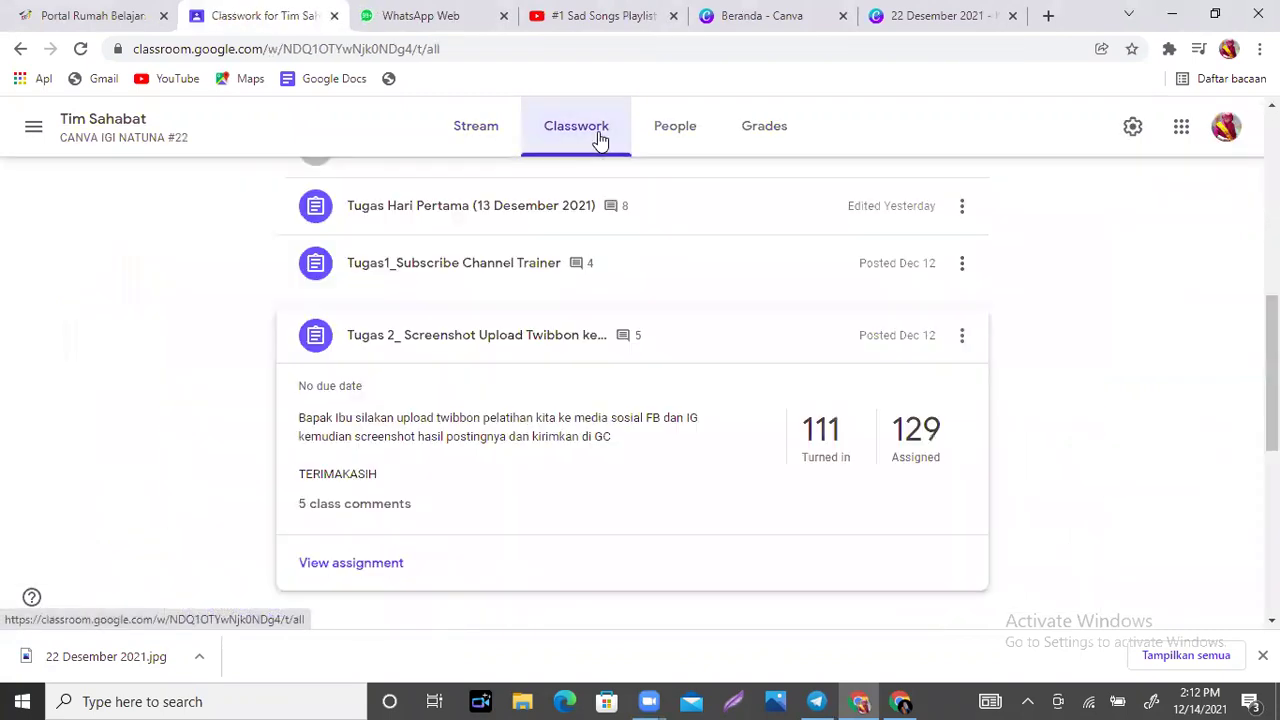
scroll(487, 461, "up", 6)
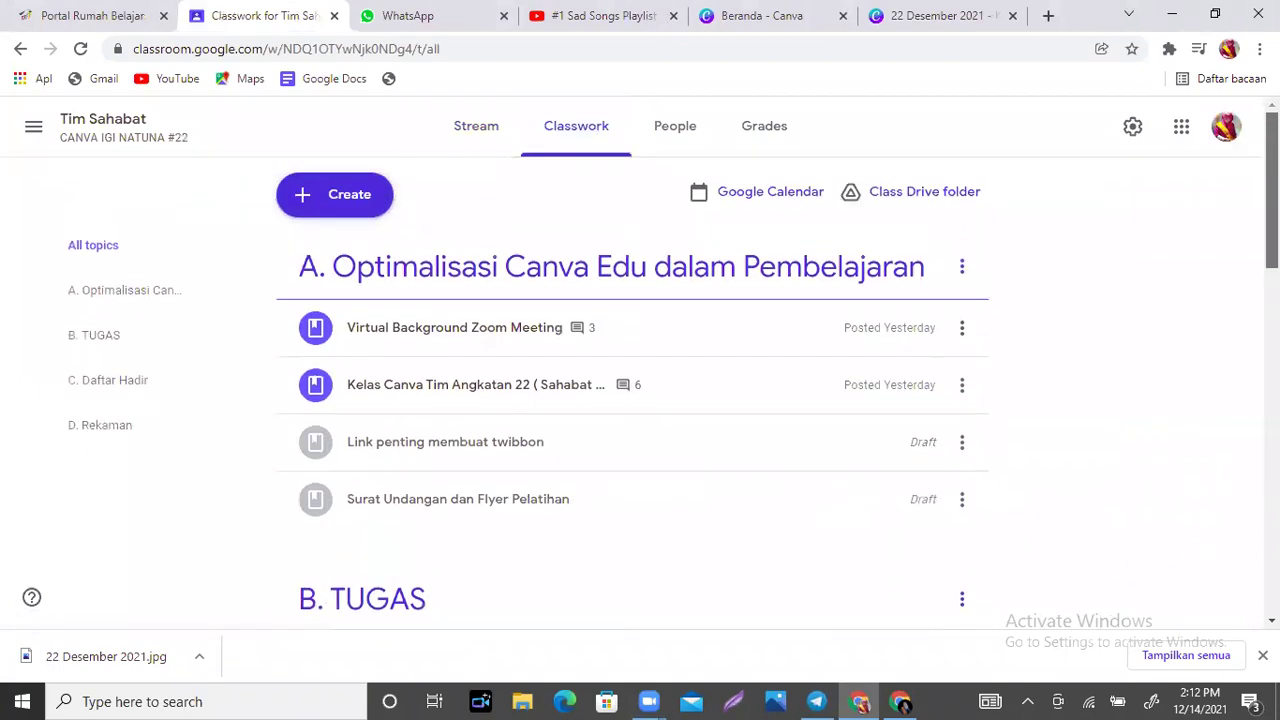
Post the draft material "Link penting membuat twibbon" to the class and open its onlinepngtools.com/create-transparent-png link.
left_click(400, 446)
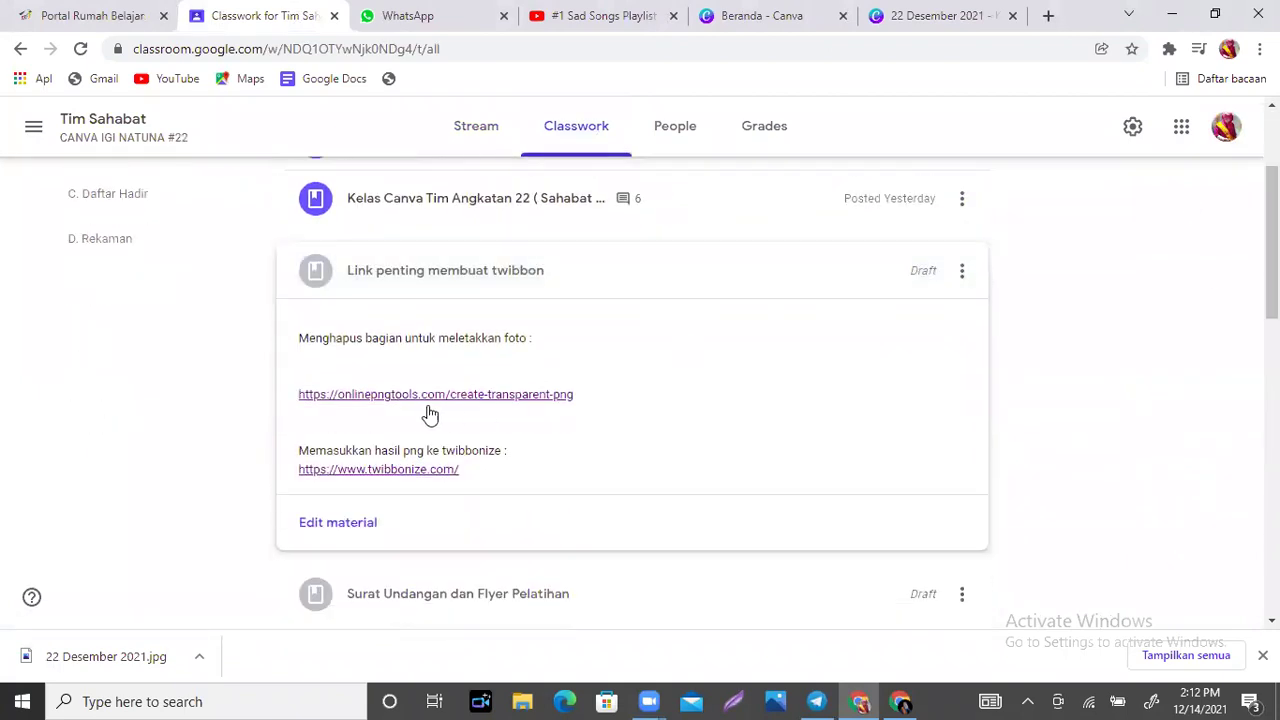
left_click(317, 530)
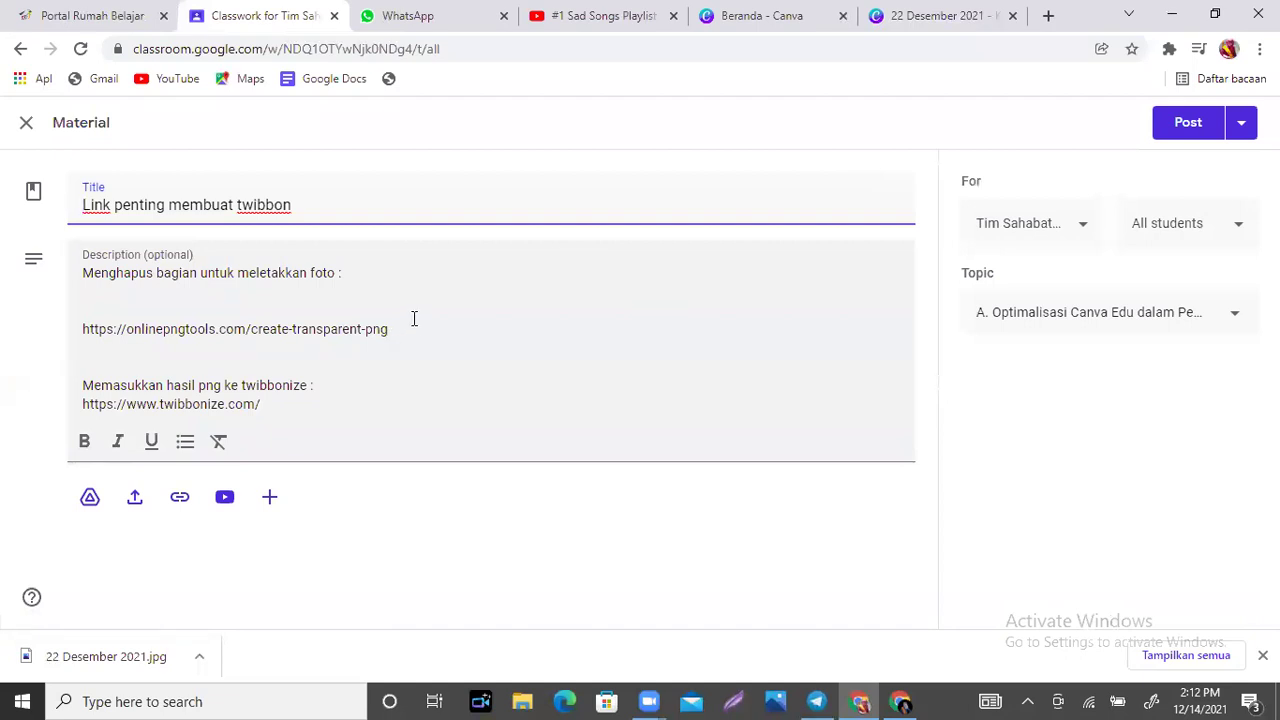
left_click(1205, 122)
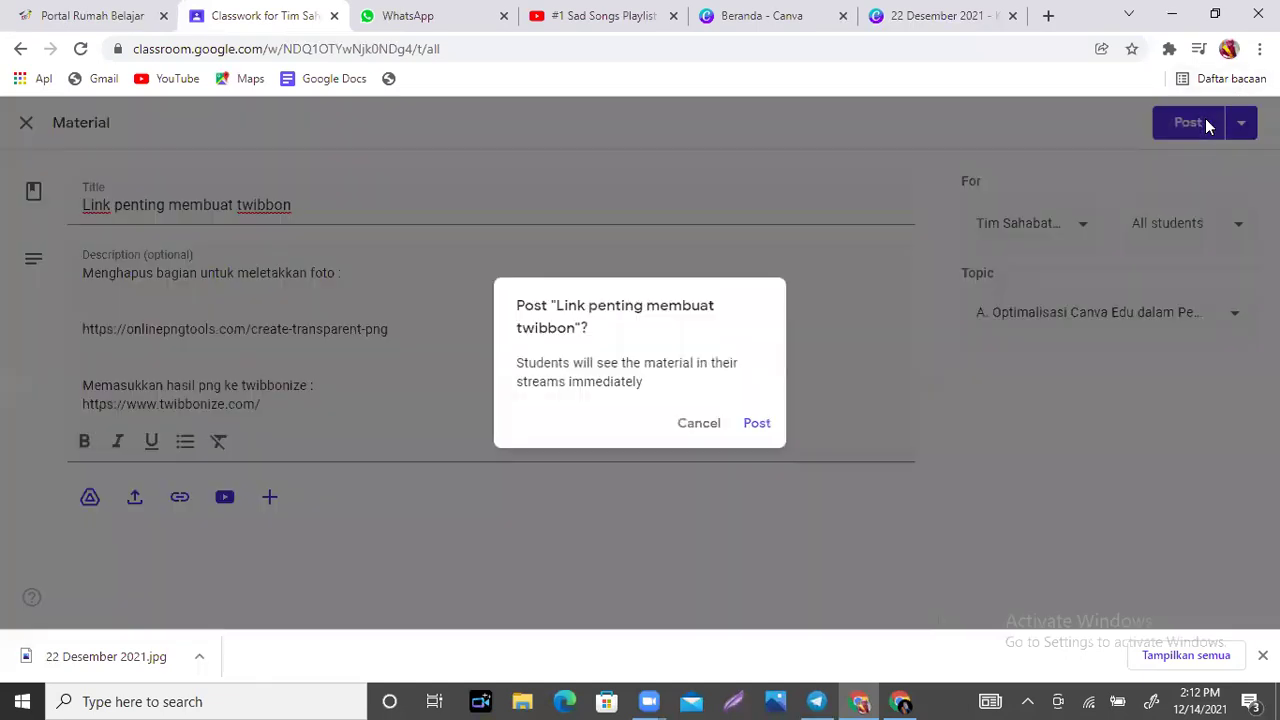
left_click(757, 424)
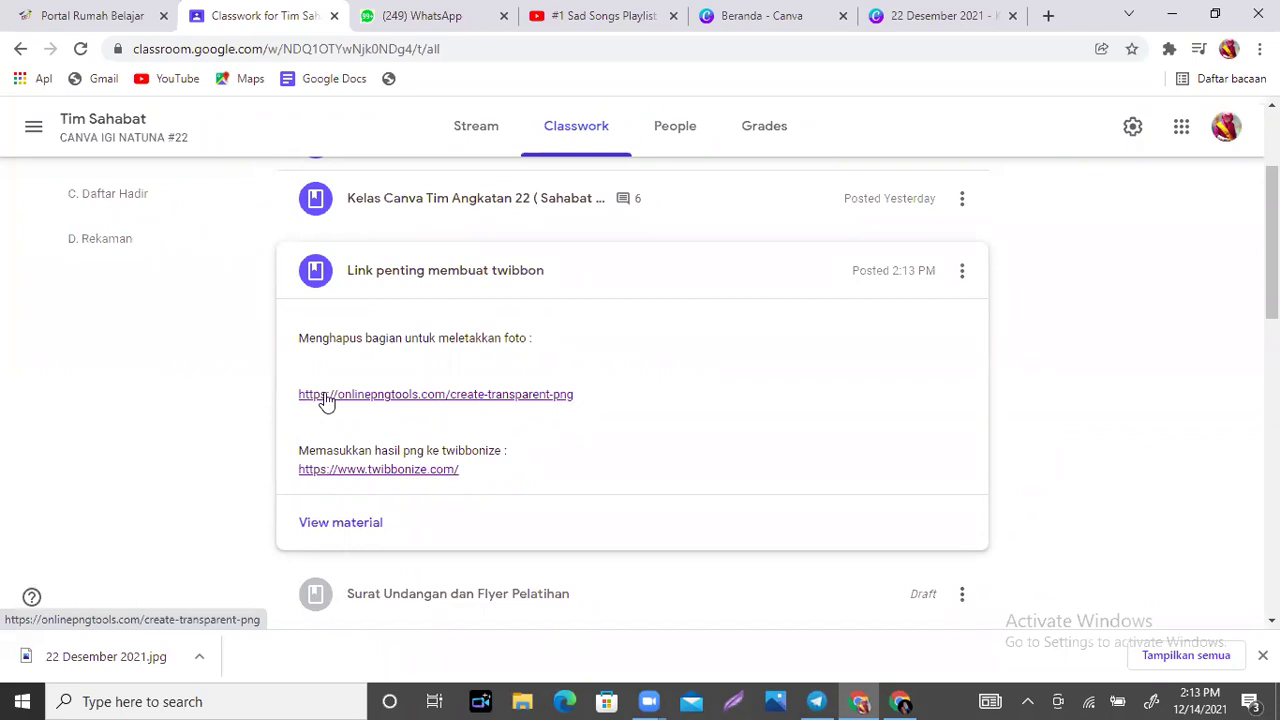
left_click(447, 396)
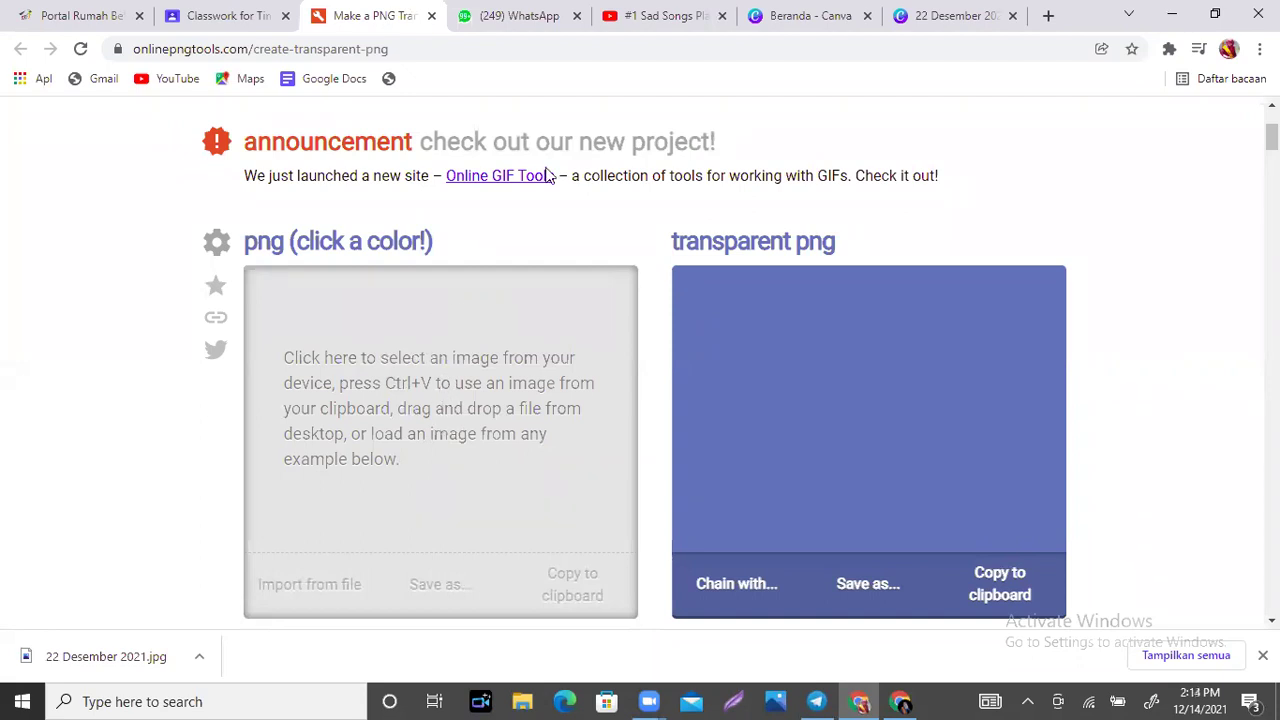
mouse_move(367, 358)
left_mouse_down()
mouse_move(429, 473)
mouse_move(373, 494)
mouse_move(497, 448)
left_mouse_up()
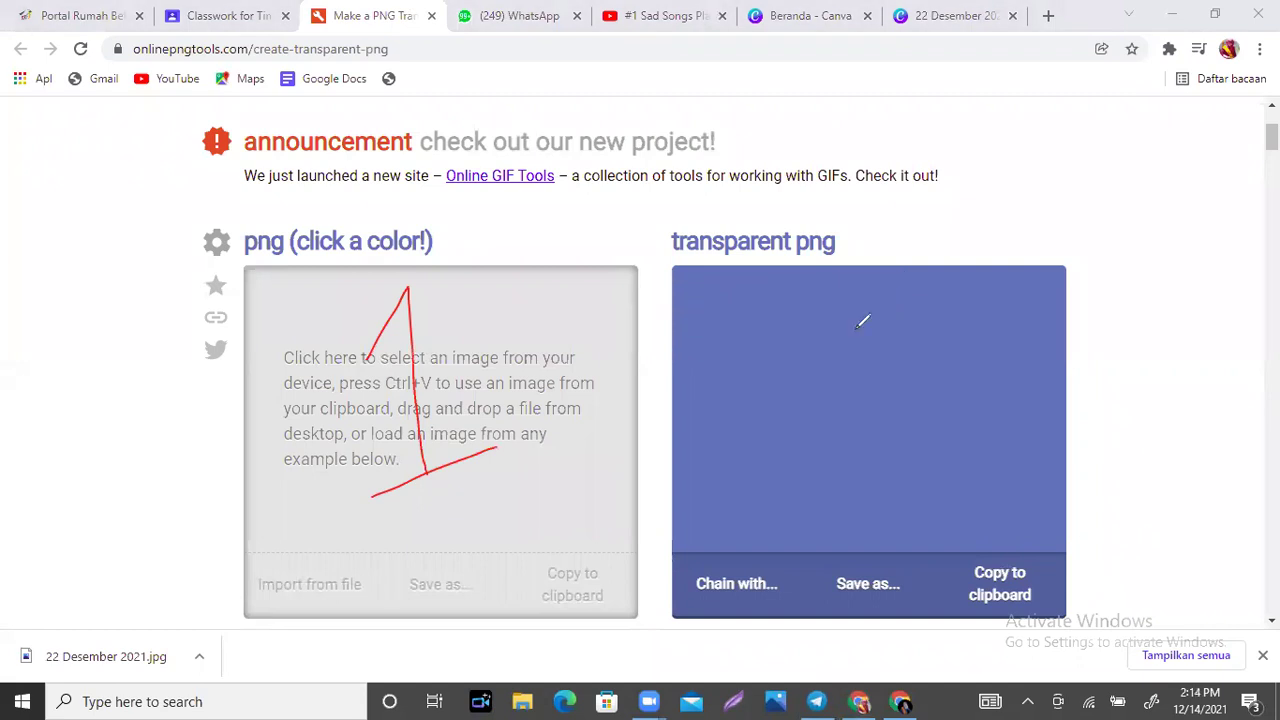
mouse_move(786, 332)
left_mouse_down()
mouse_move(886, 294)
mouse_move(795, 450)
mouse_move(910, 406)
left_mouse_up()
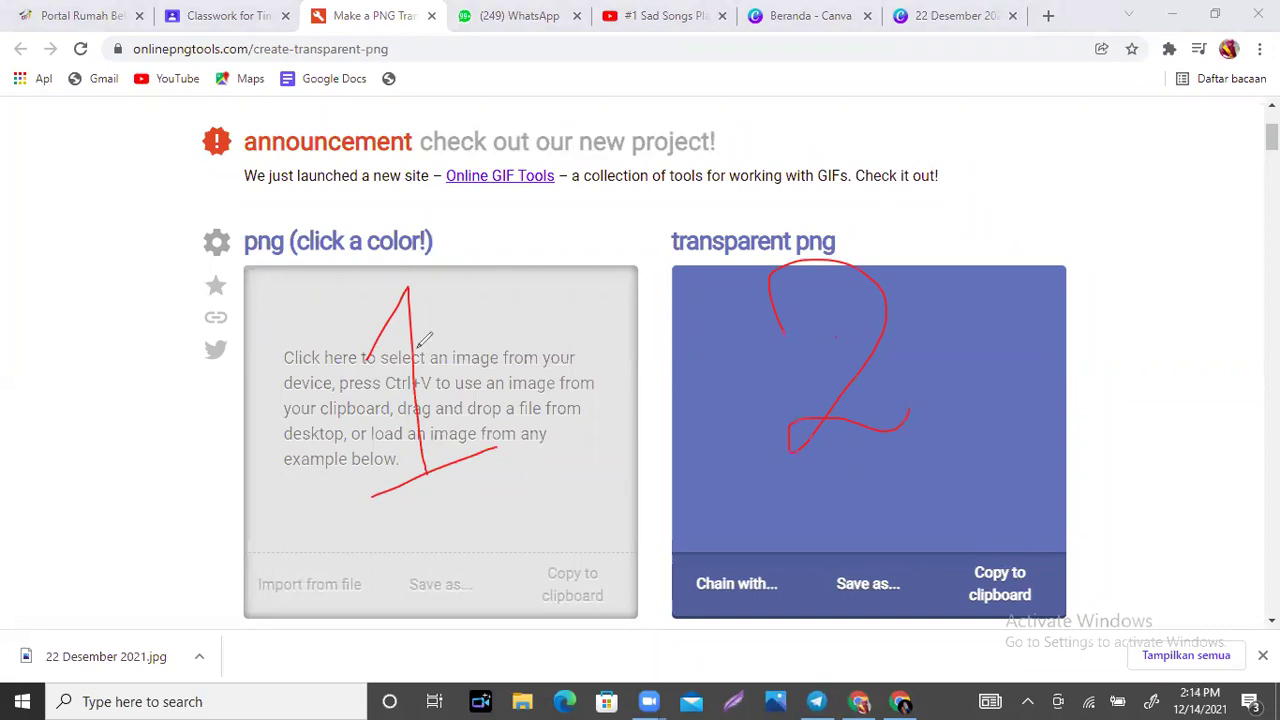
mouse_move(484, 313)
left_mouse_down()
mouse_move(422, 534)
mouse_move(573, 390)
mouse_move(455, 382)
left_mouse_up()
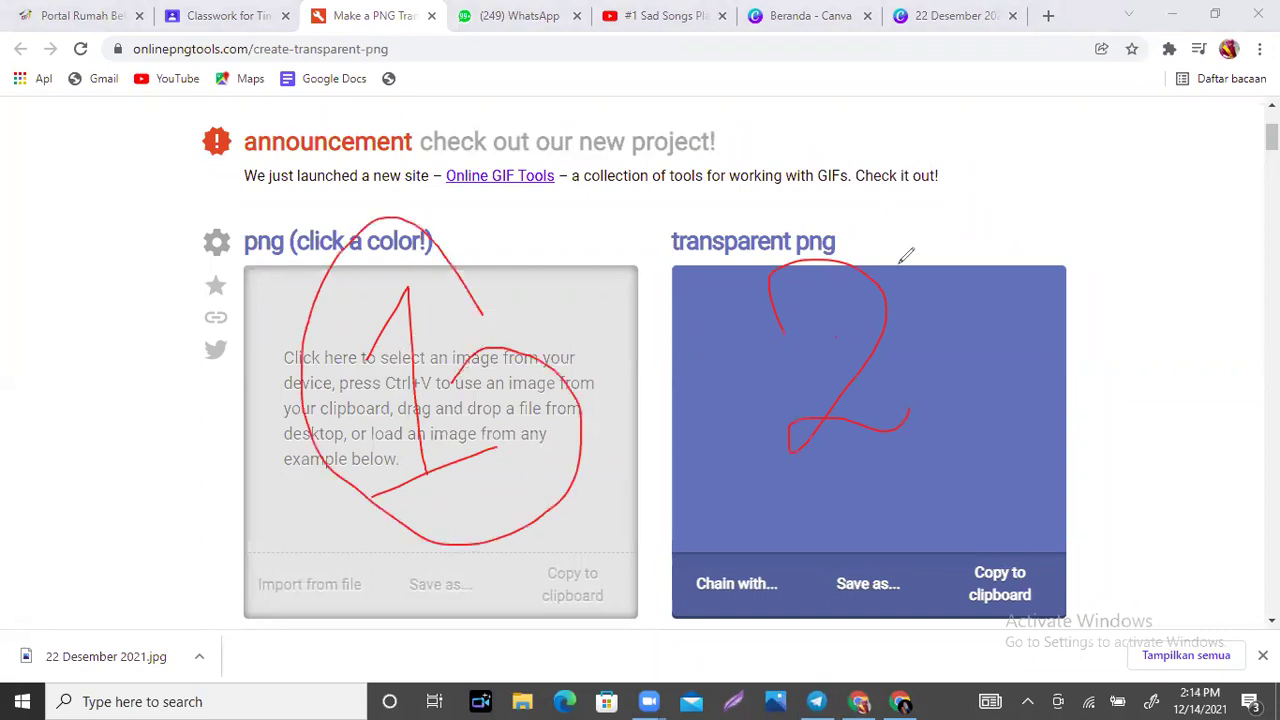
mouse_move(900, 264)
left_mouse_down()
mouse_move(753, 243)
mouse_move(906, 502)
mouse_move(994, 342)
mouse_move(930, 255)
mouse_move(897, 251)
left_mouse_up()
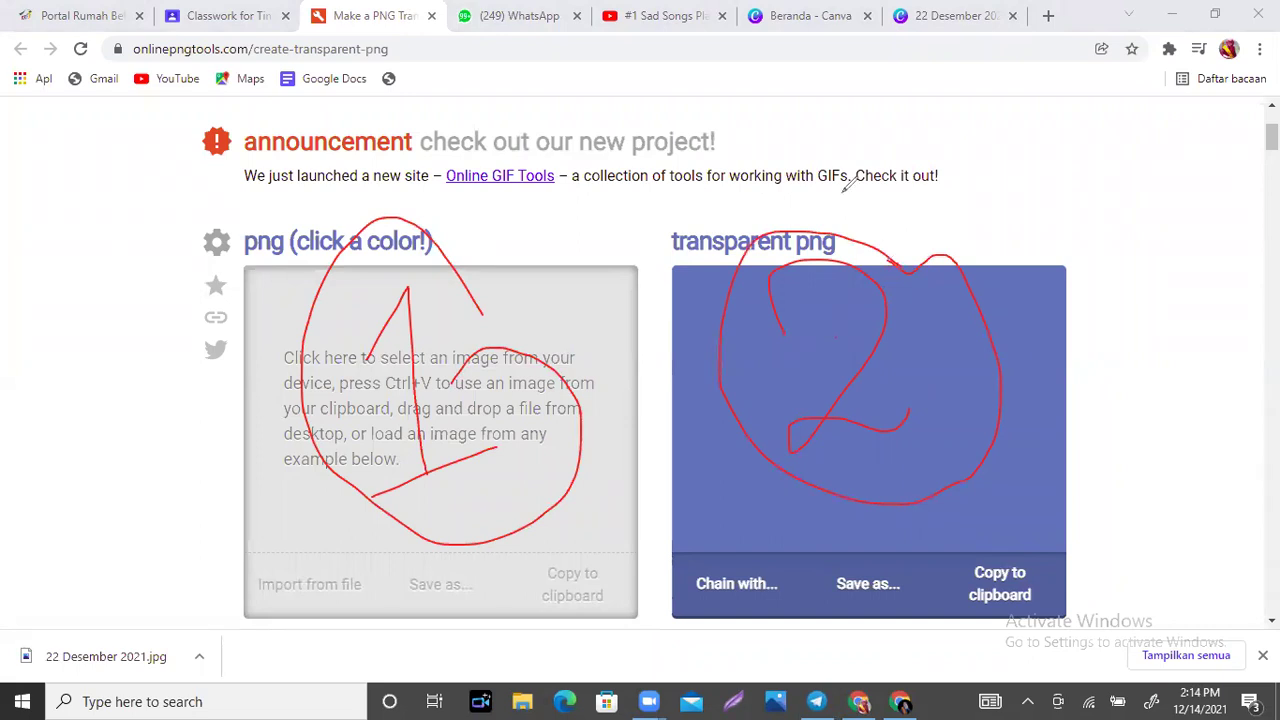
key("e")
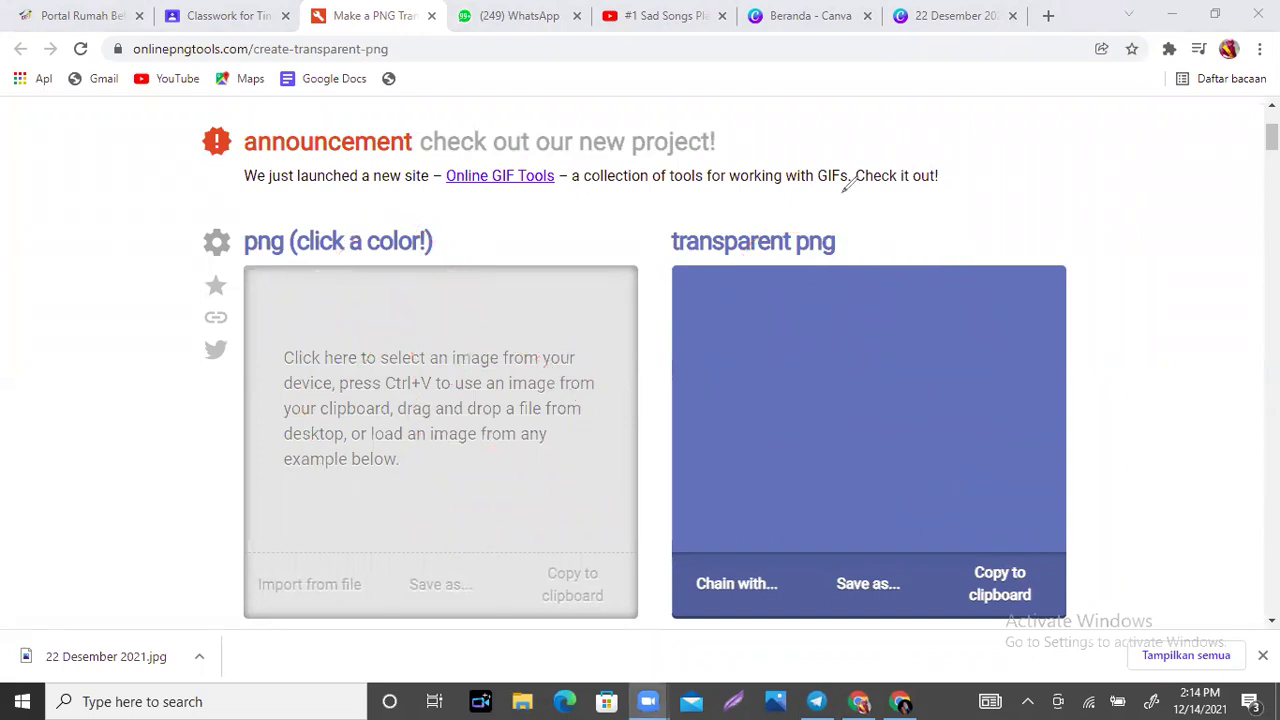
Load the 22 Desember 2021 JPG from Downloads into the transparent PNG tool and make its green circle transparent.
left_click(440, 382)
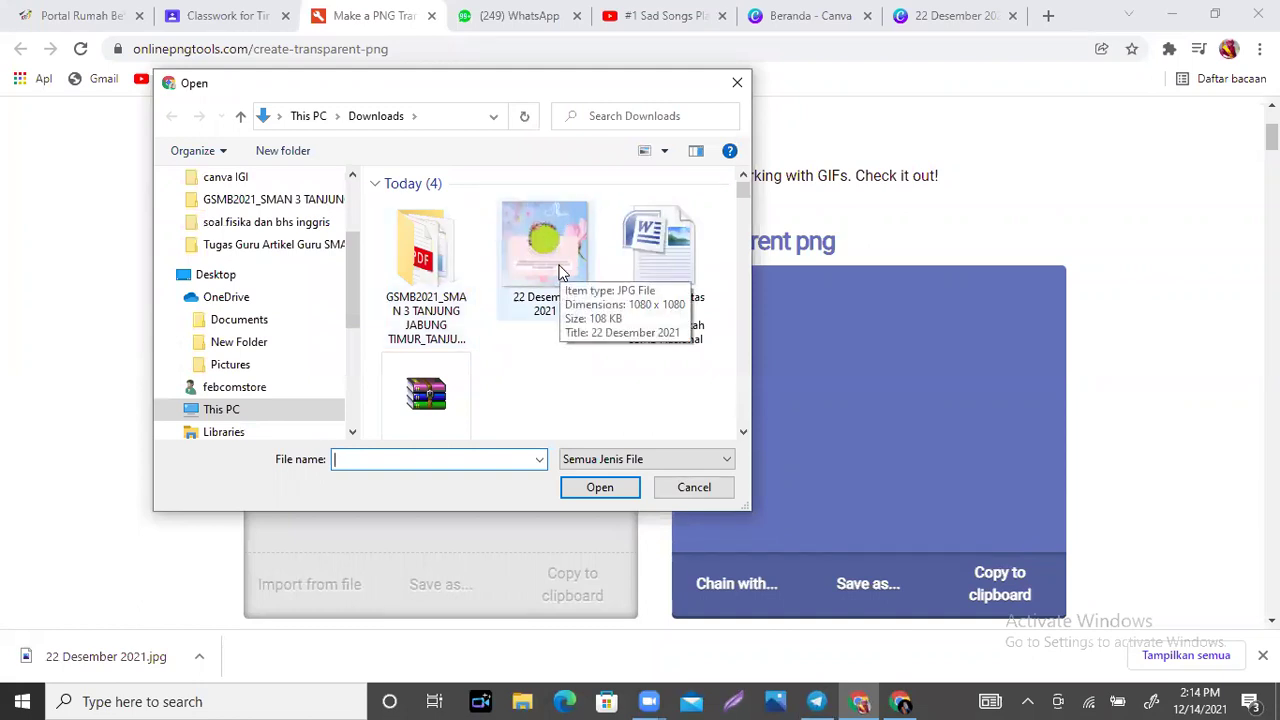
left_click(558, 270)
left_click(606, 489)
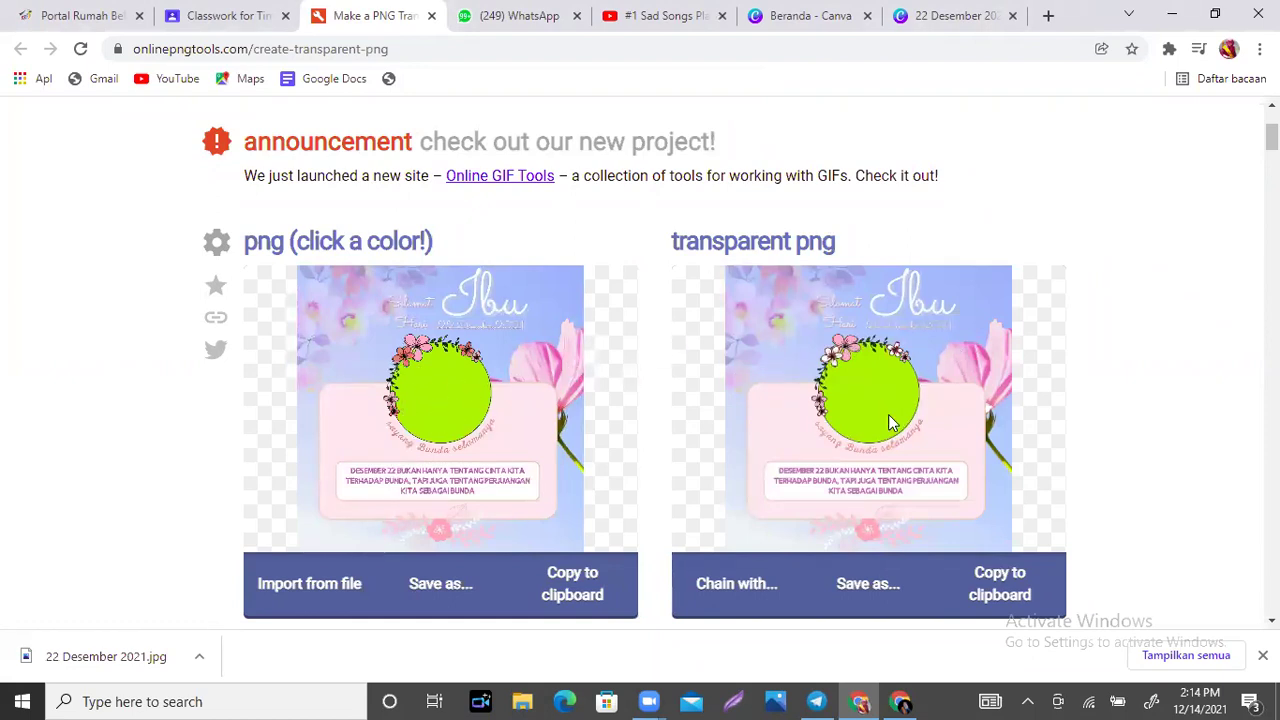
left_click(440, 403)
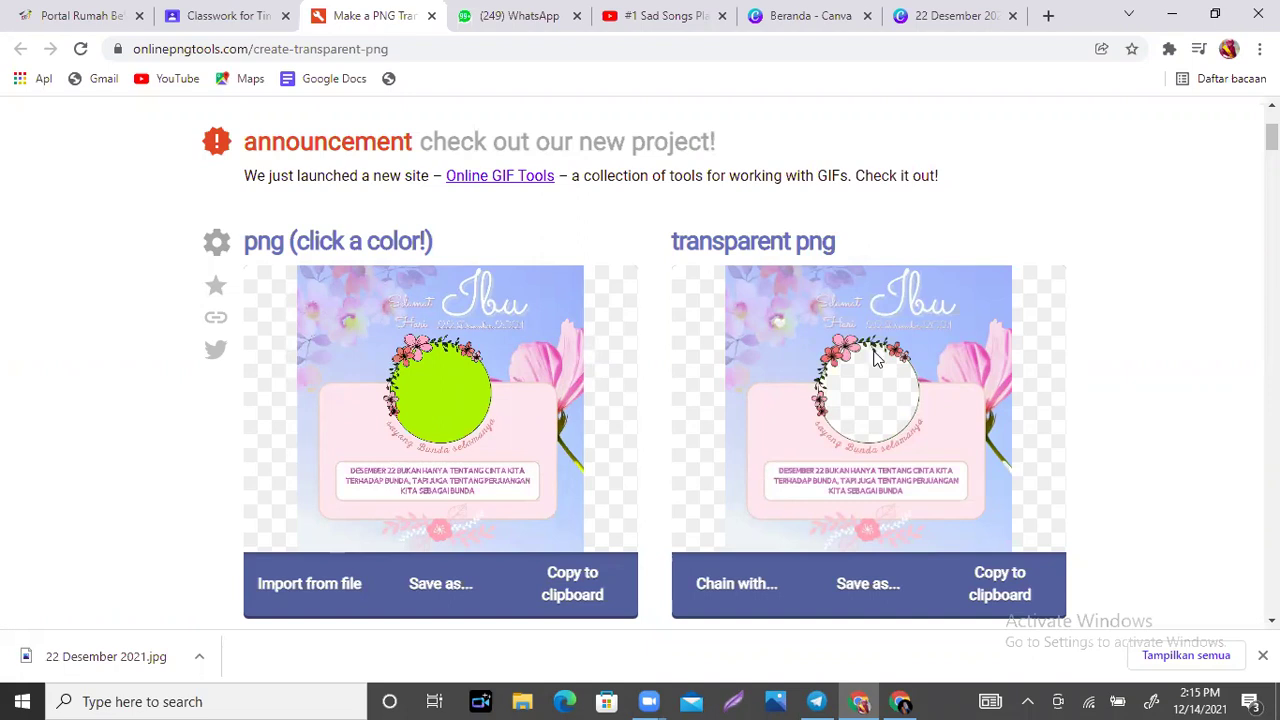
Make the green photo circle the transparent area again instead of the blue background, and download the resulting transparent PNG.
left_click(558, 291)
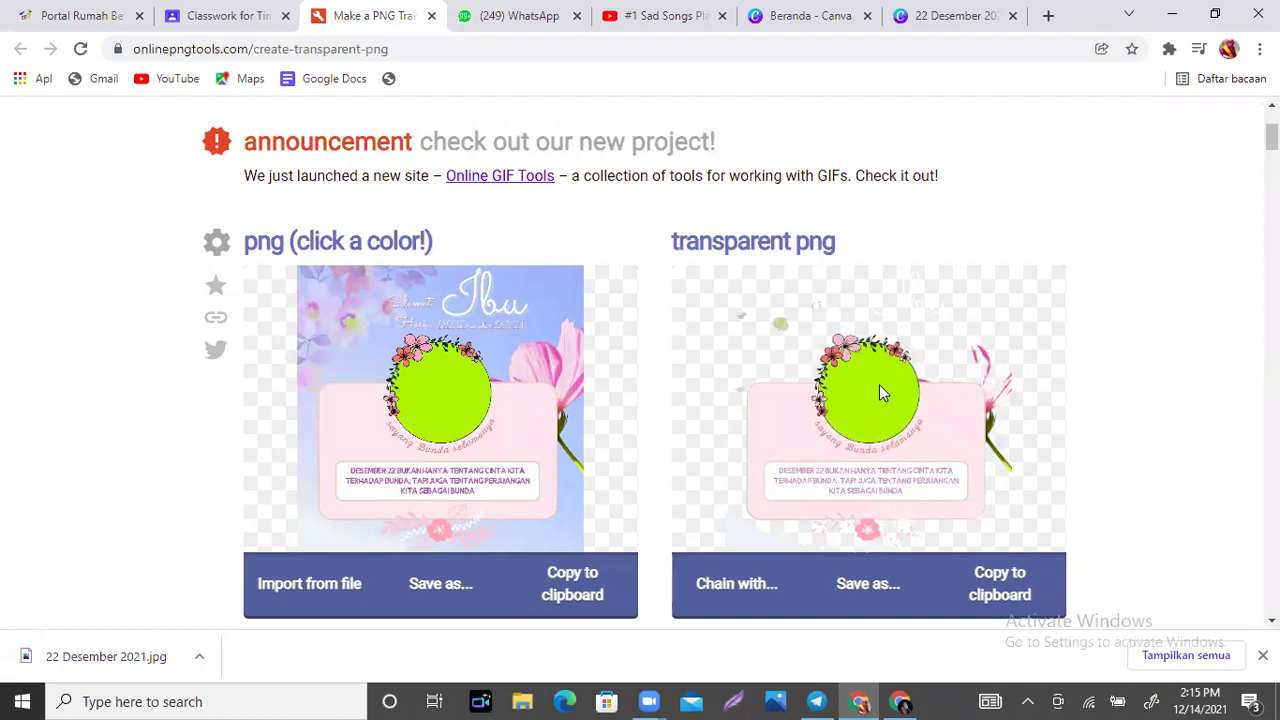
left_click(452, 411)
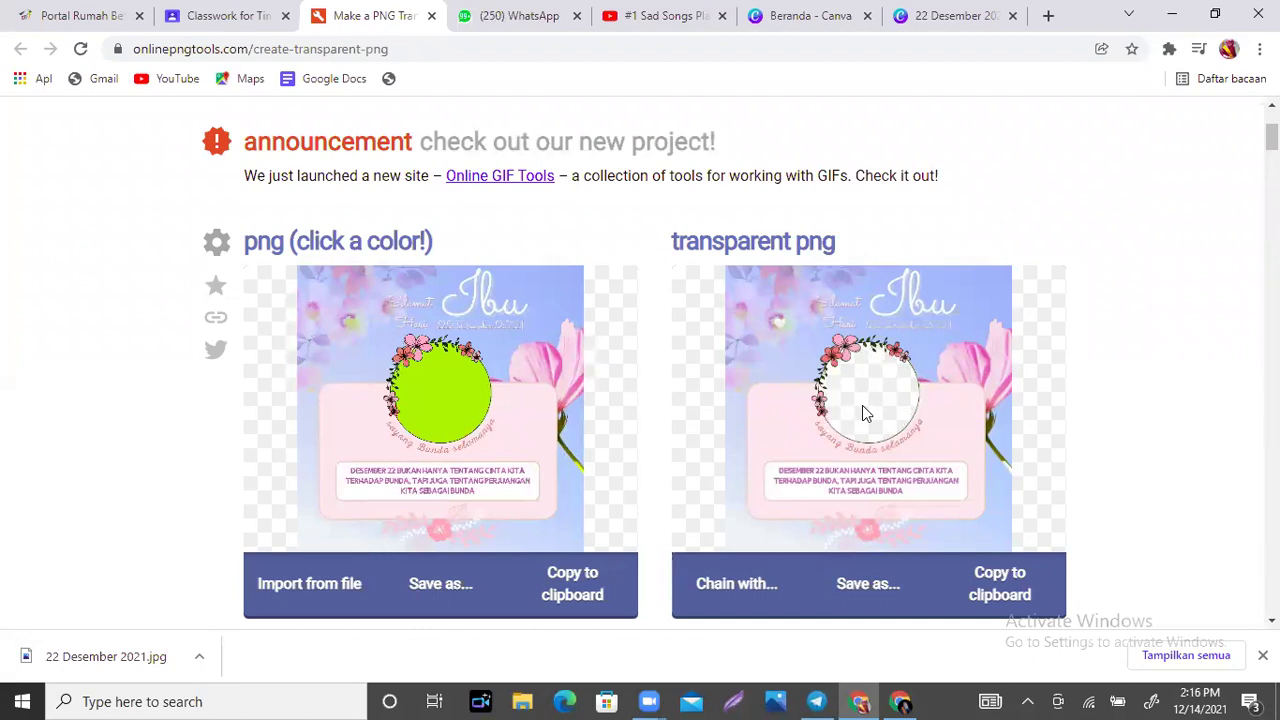
left_click(858, 594)
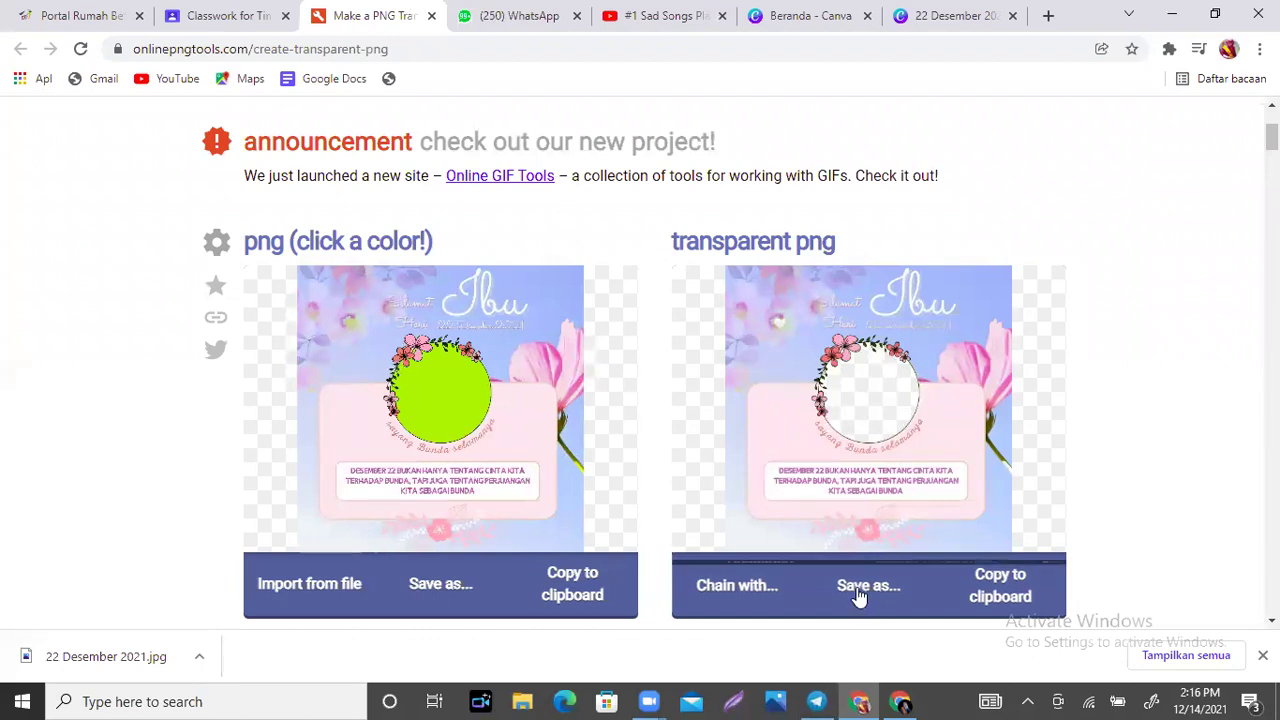
left_click(752, 586)
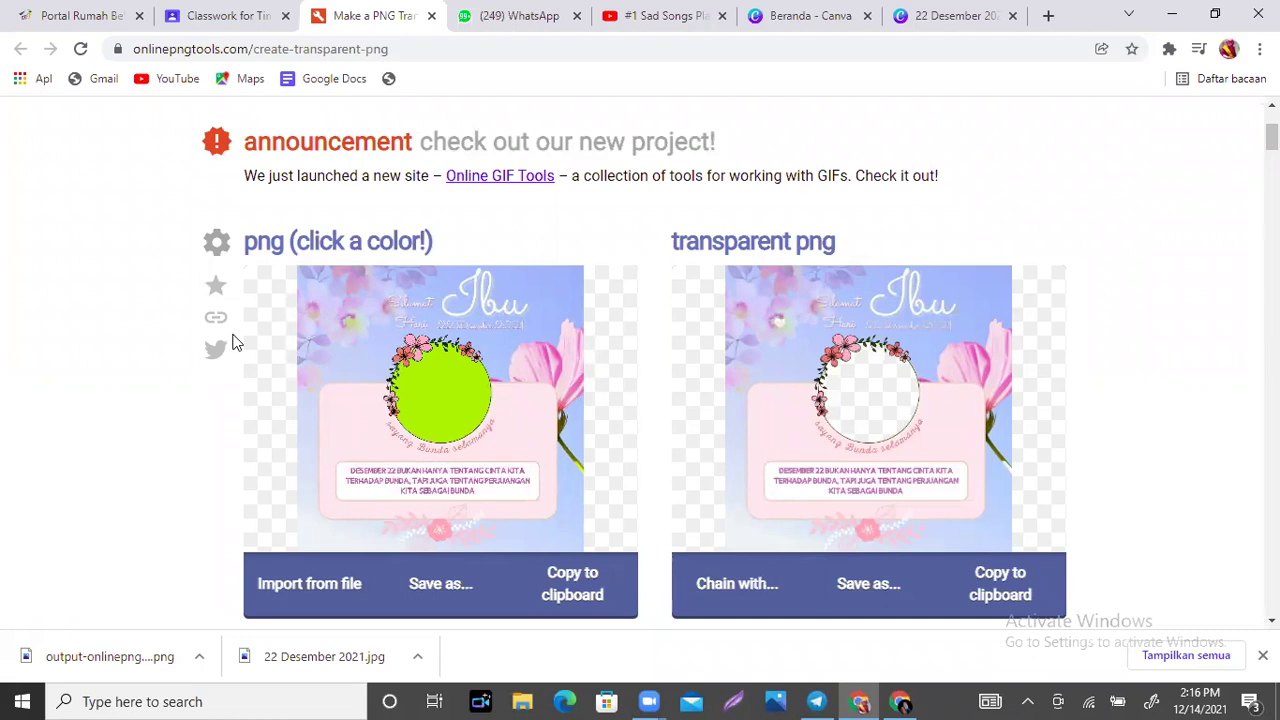
left_click(253, 10)
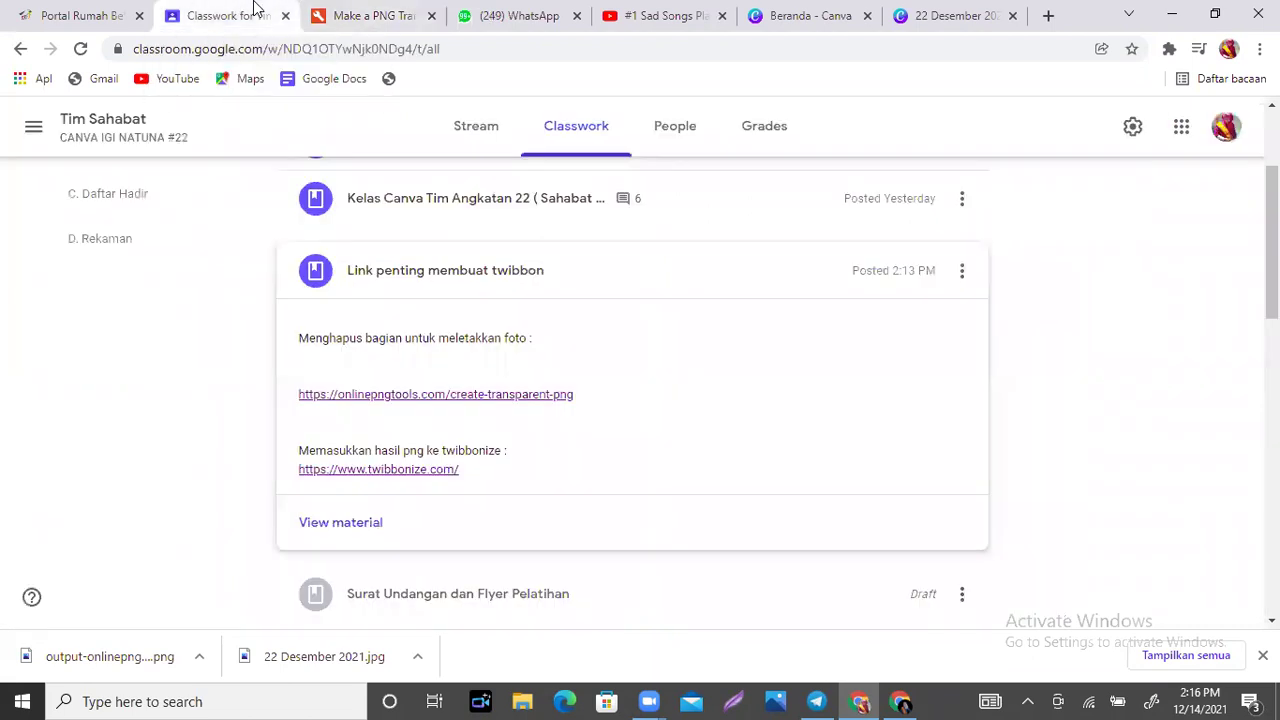
left_click(369, 480)
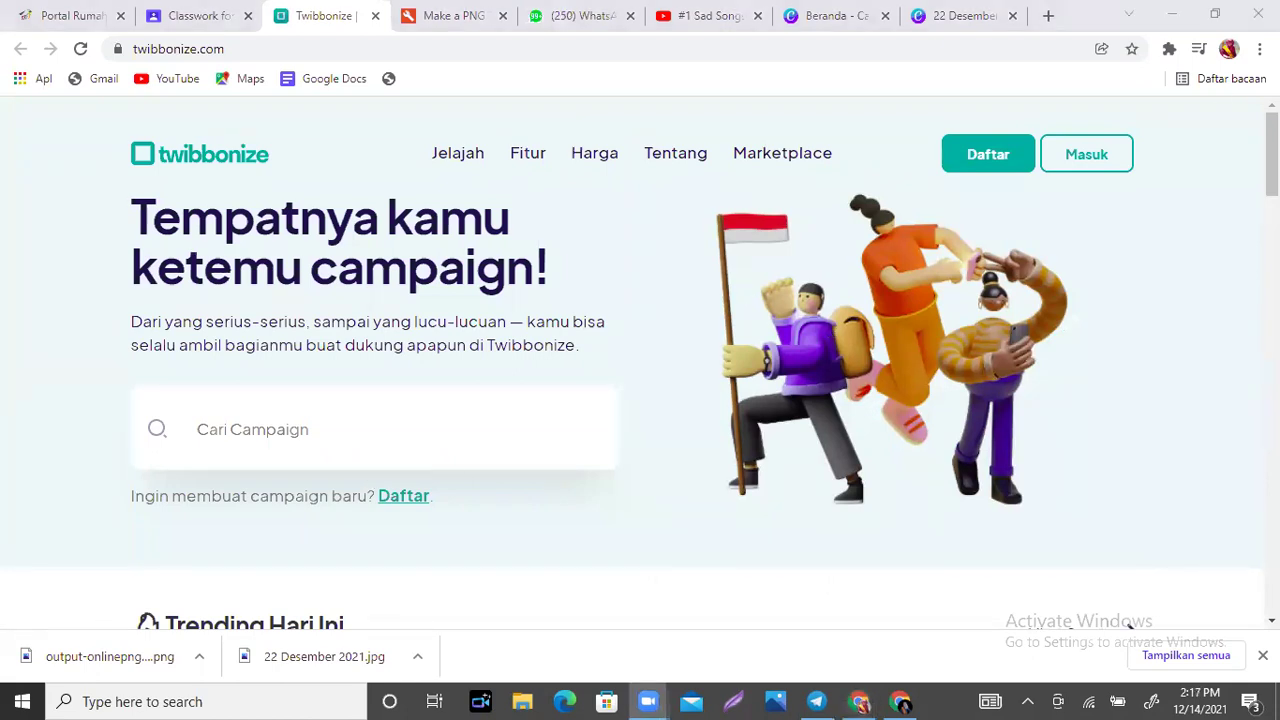
Look through the Trending Hari Ini and Terpopuler campaigns on the Twibbonize home page and return to its beginning.
scroll(640, 400, "down", 3)
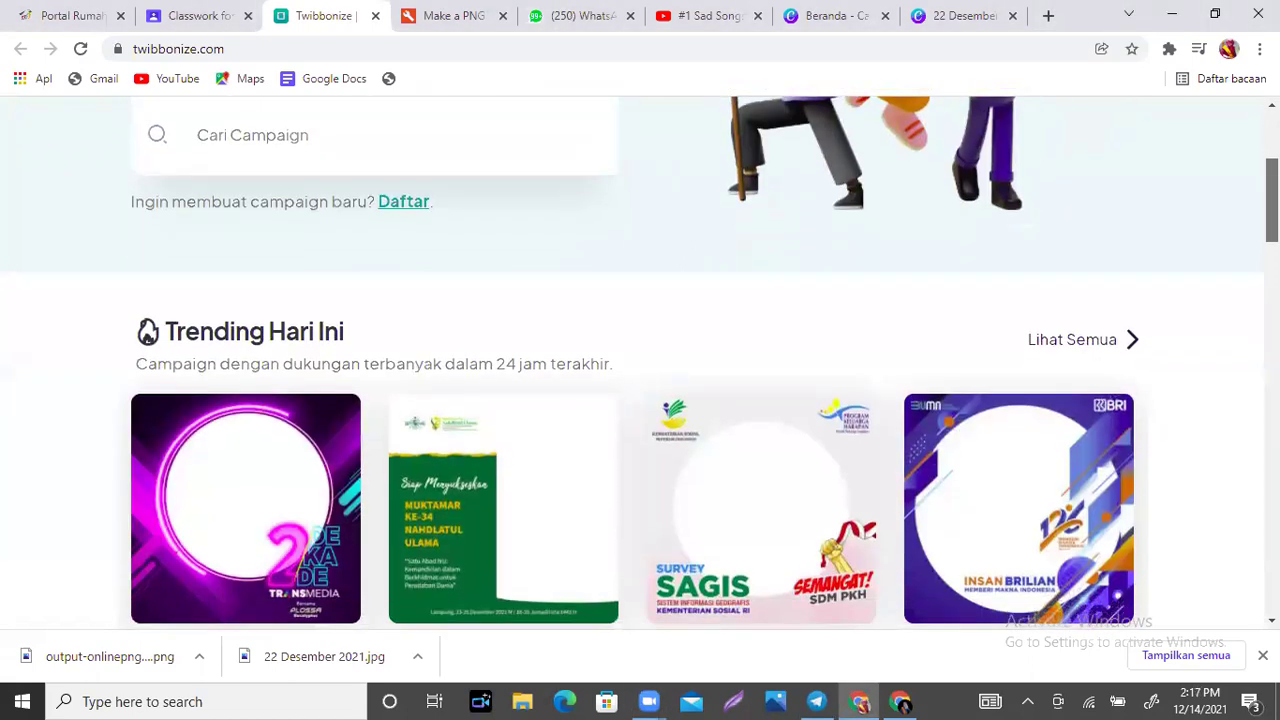
scroll(640, 400, "down", 2)
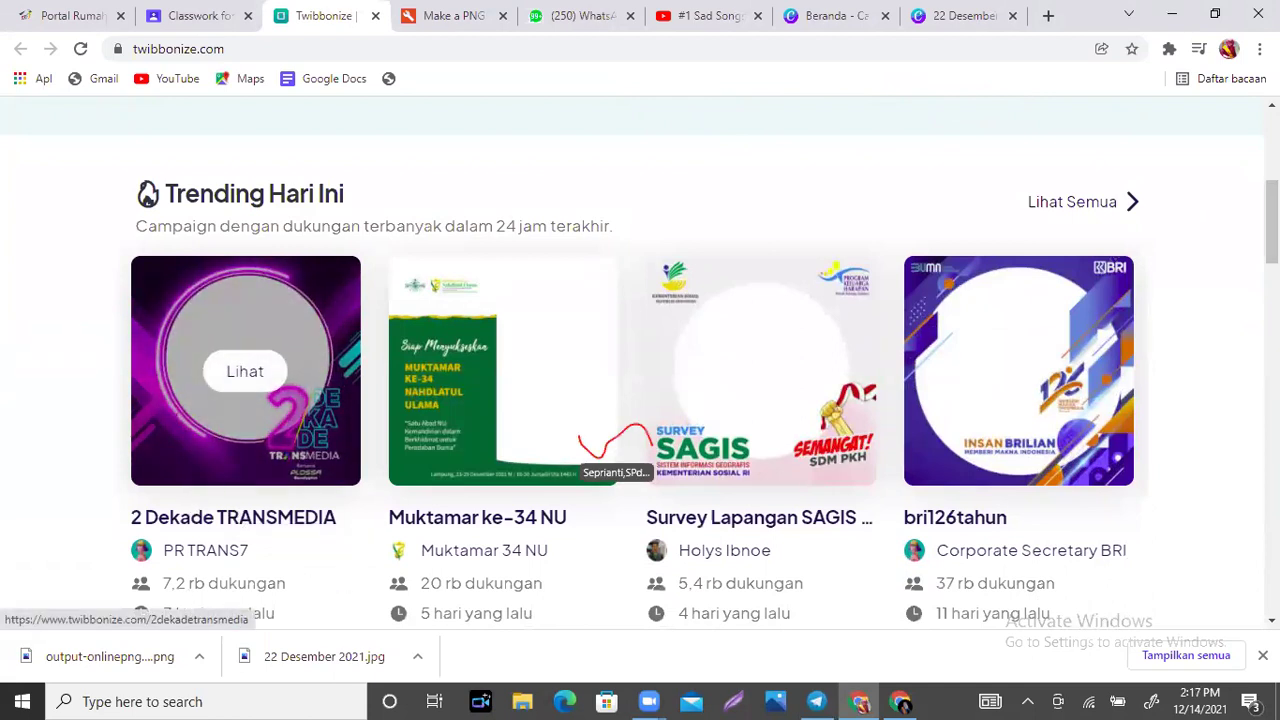
scroll(640, 400, "down", 1)
scroll(640, 400, "up", 1)
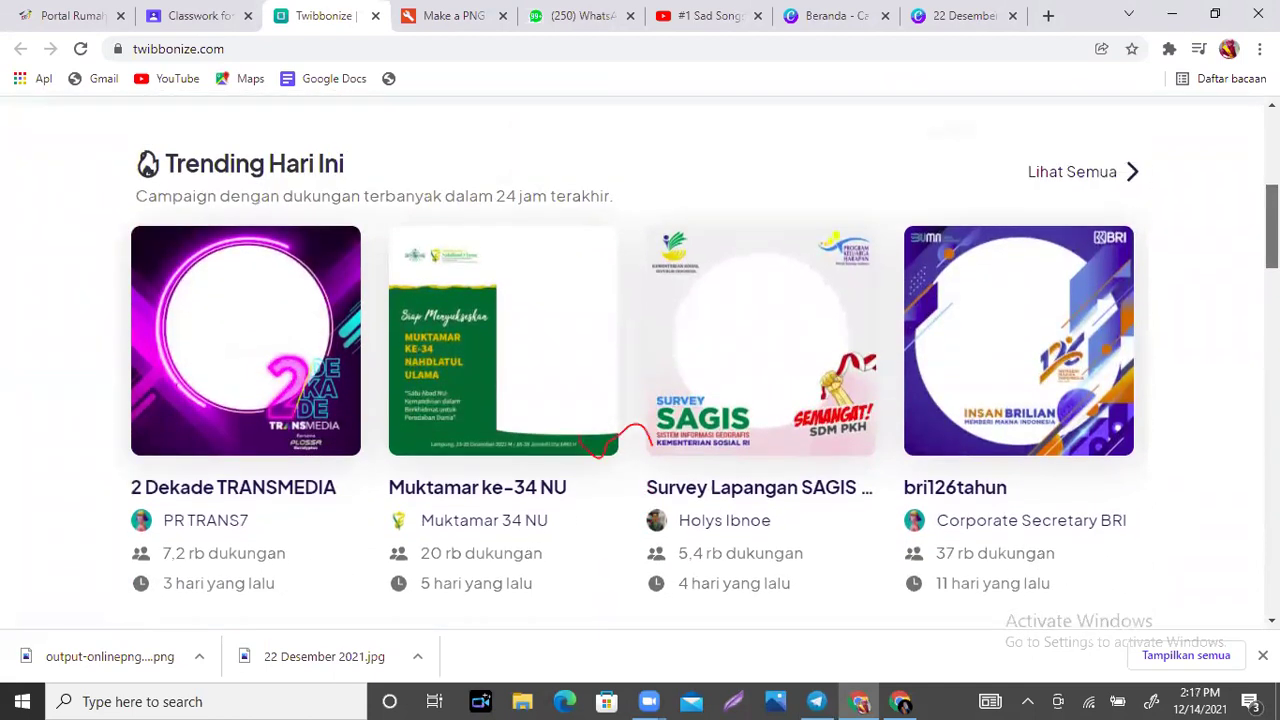
scroll(640, 400, "down", 1)
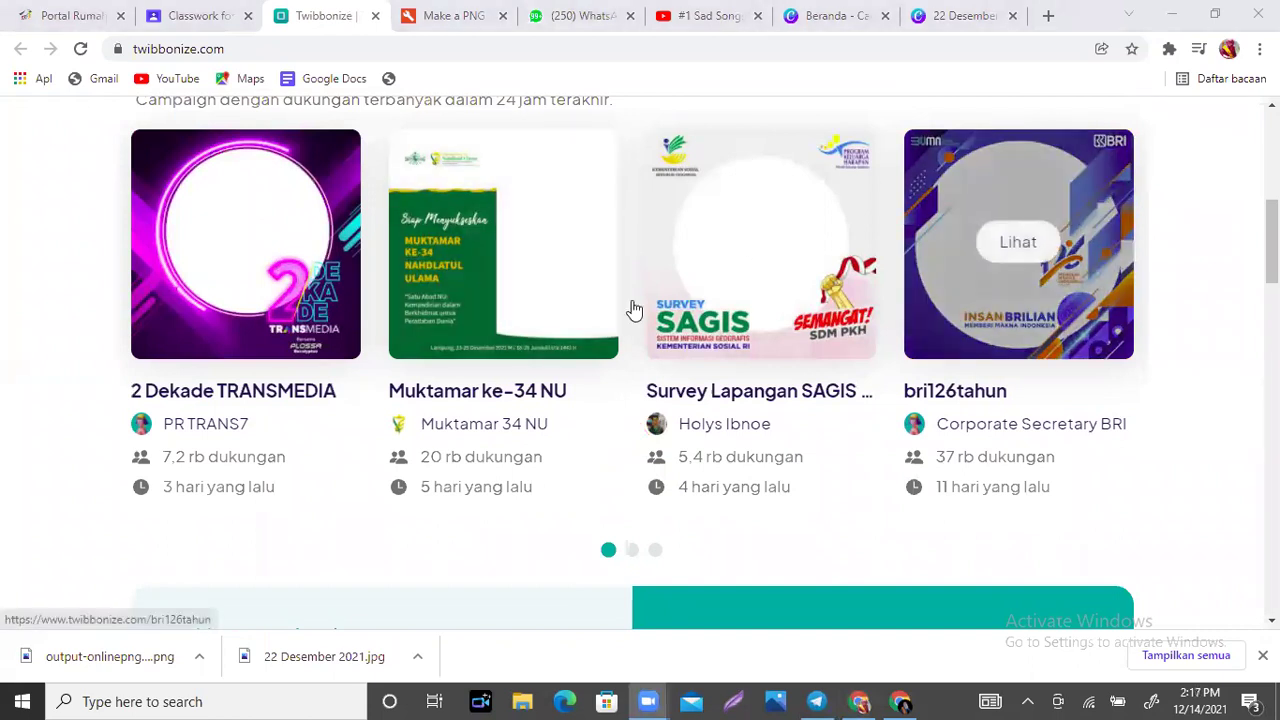
scroll(1163, 244, "down", 2)
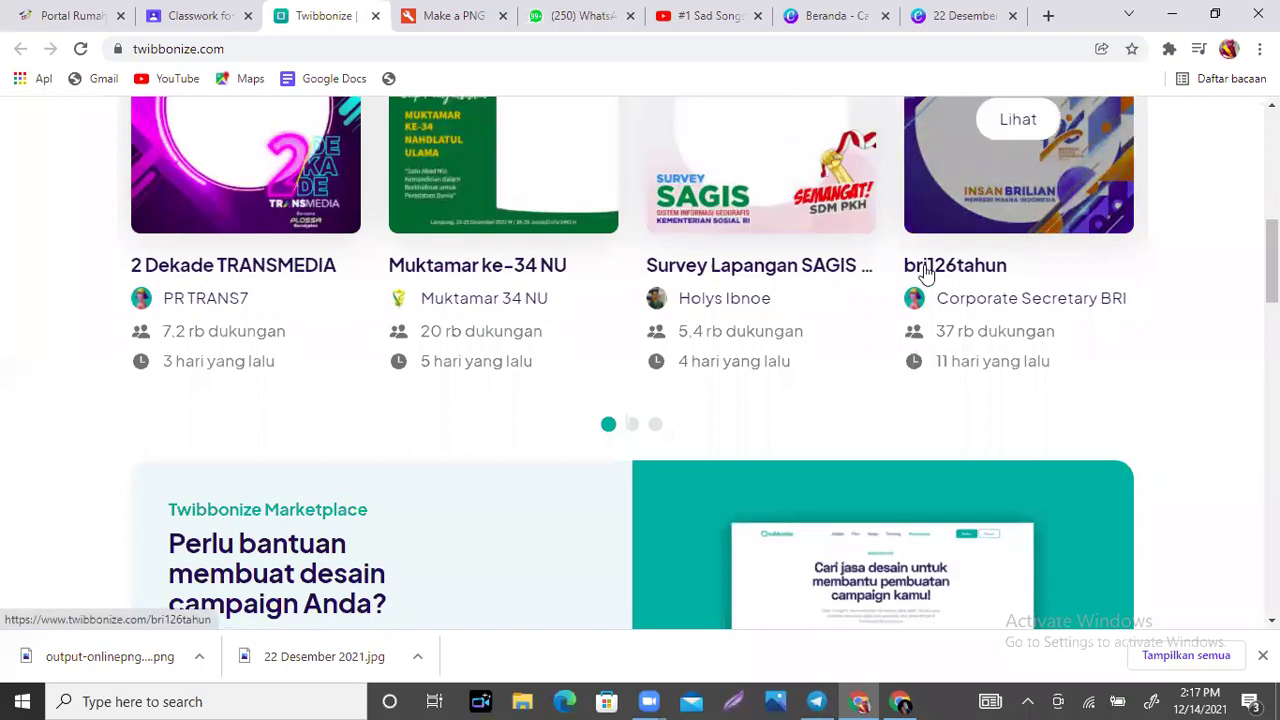
scroll(1130, 200, "down", 4)
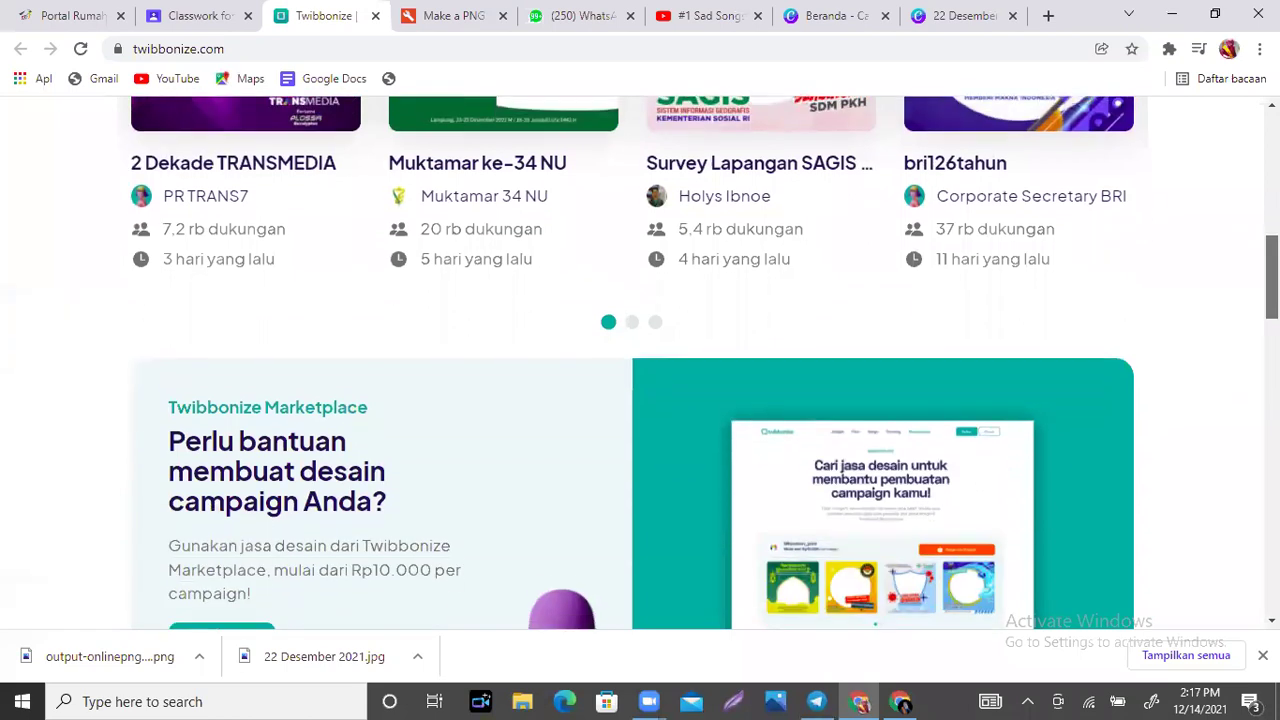
scroll(640, 360, "up", 1)
scroll(640, 360, "down", 5)
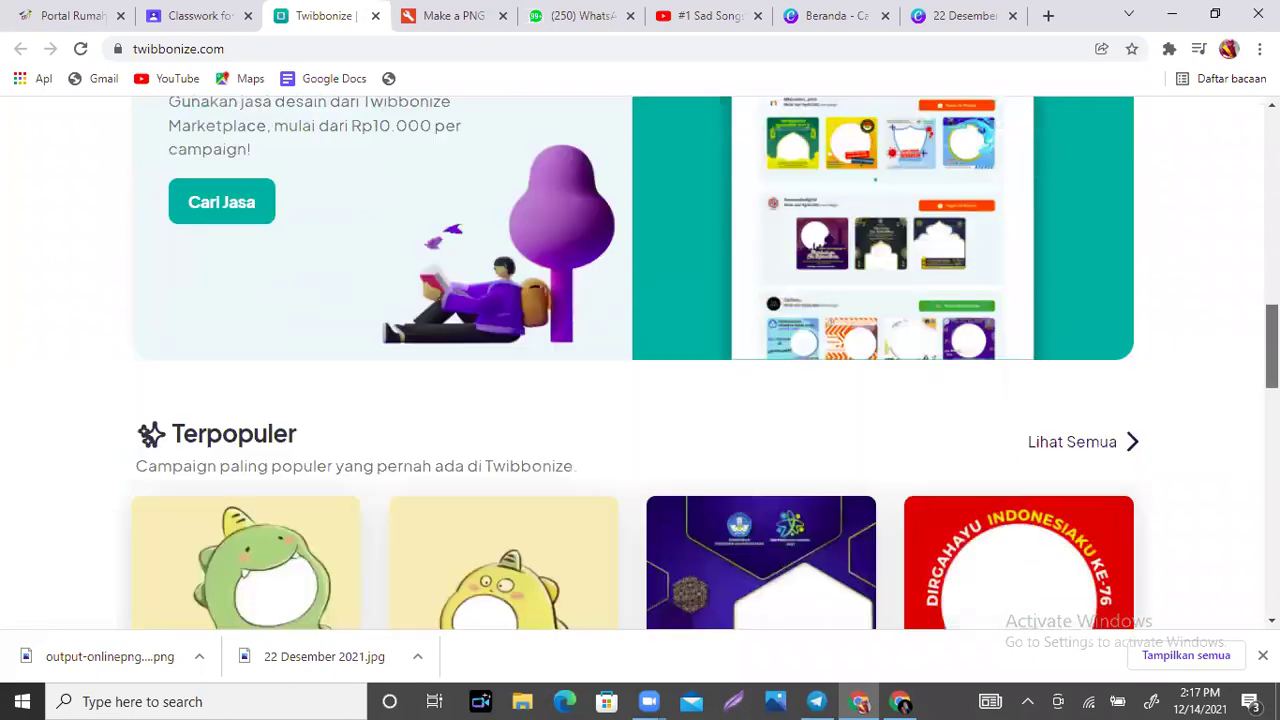
scroll(395, 400, "down", 1)
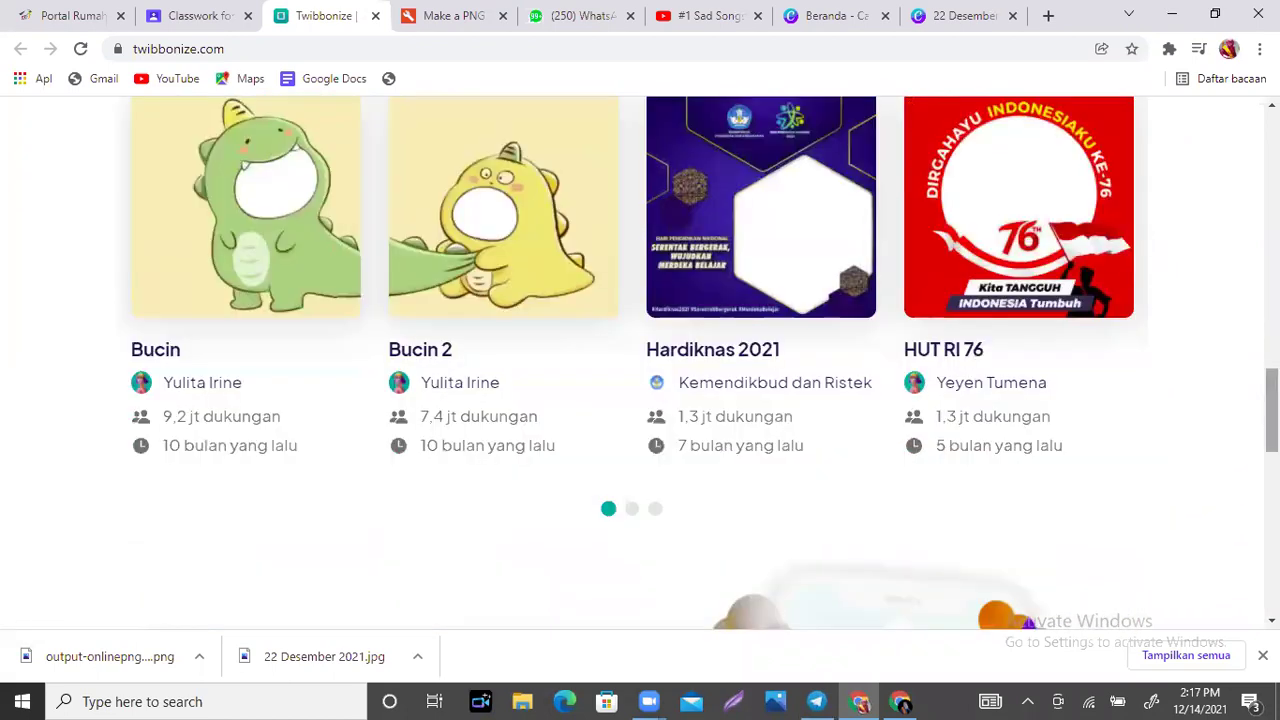
scroll(395, 400, "up", 1)
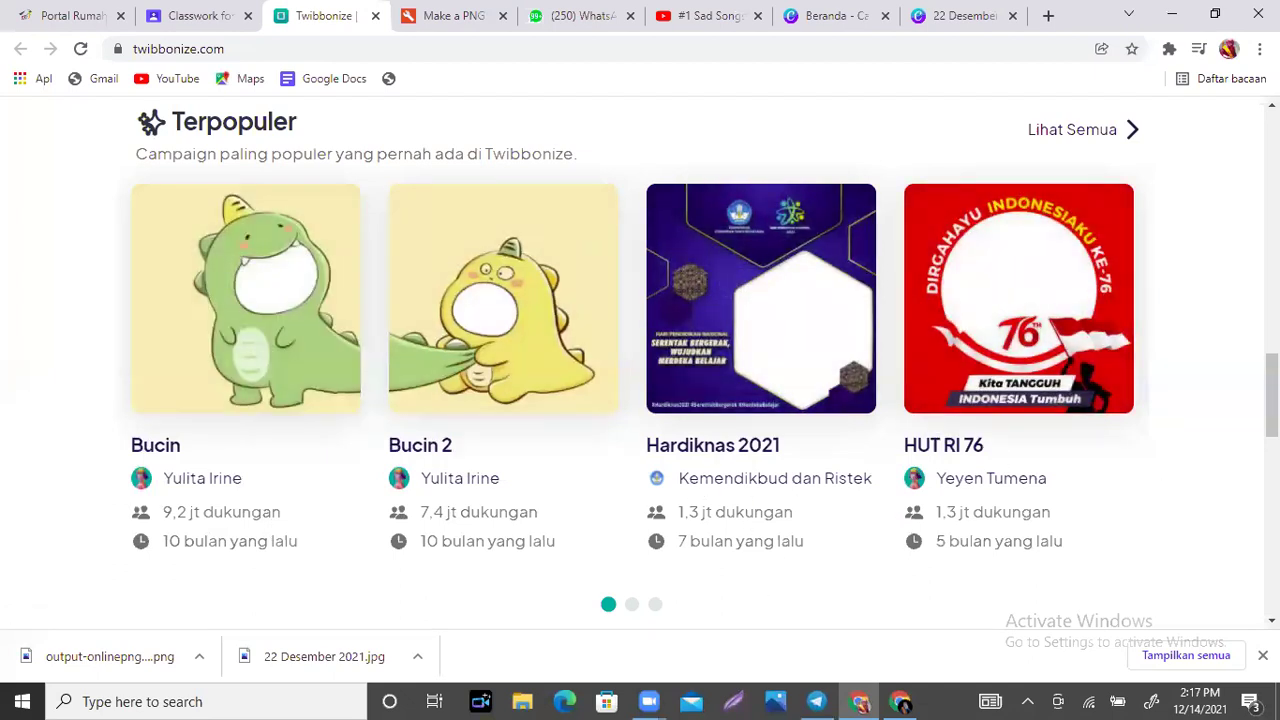
scroll(1272, 420, "down", 2)
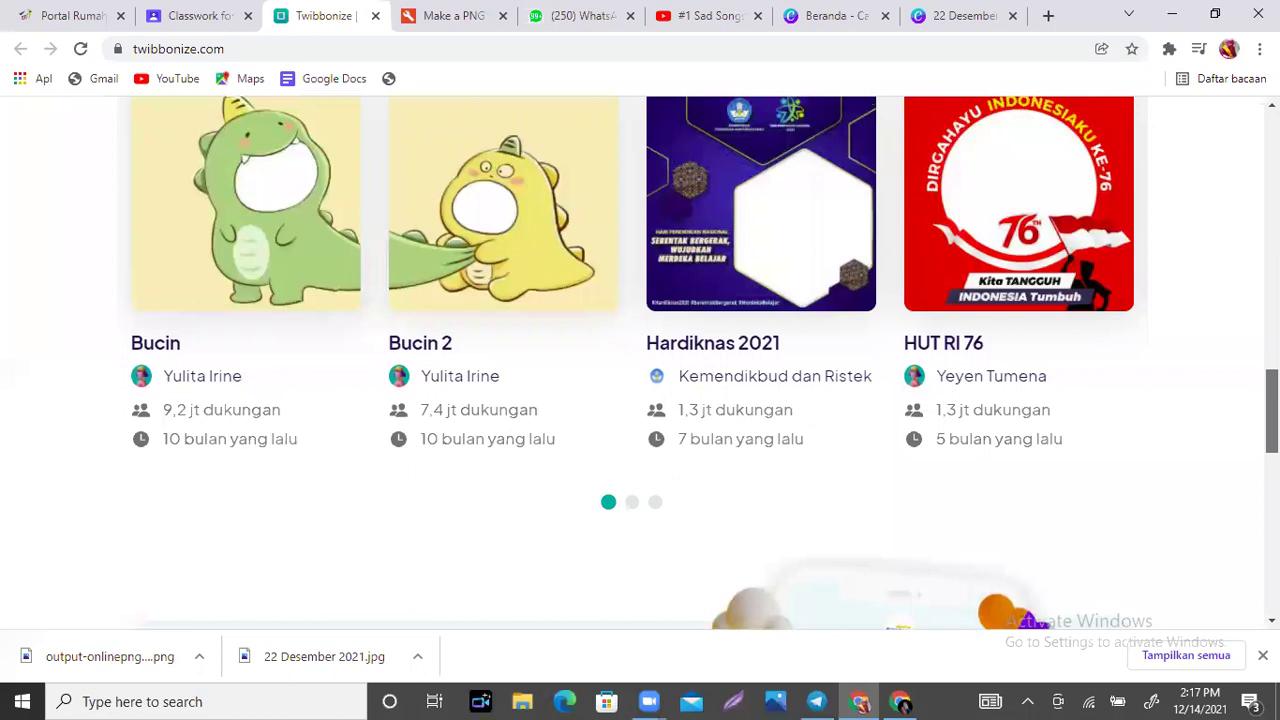
scroll(1272, 420, "up", 3)
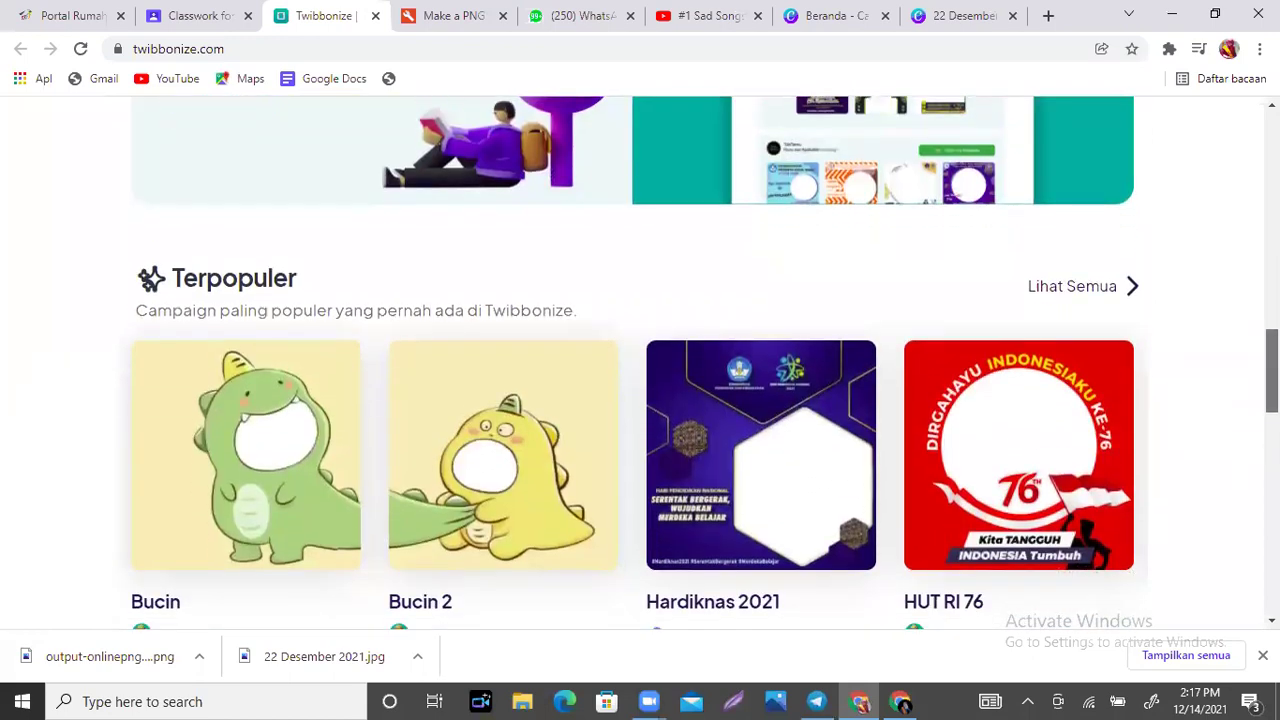
scroll(704, 363, "up", 1)
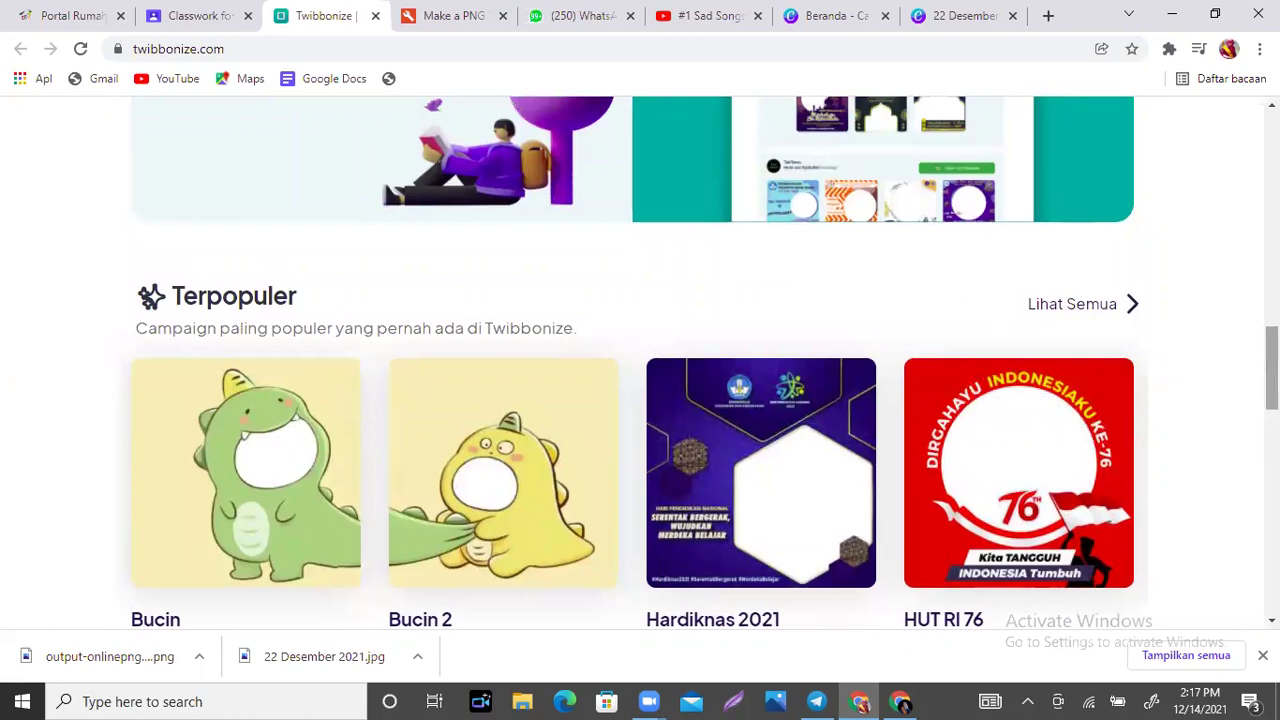
scroll(640, 363, "down", 5)
scroll(640, 363, "up", 10)
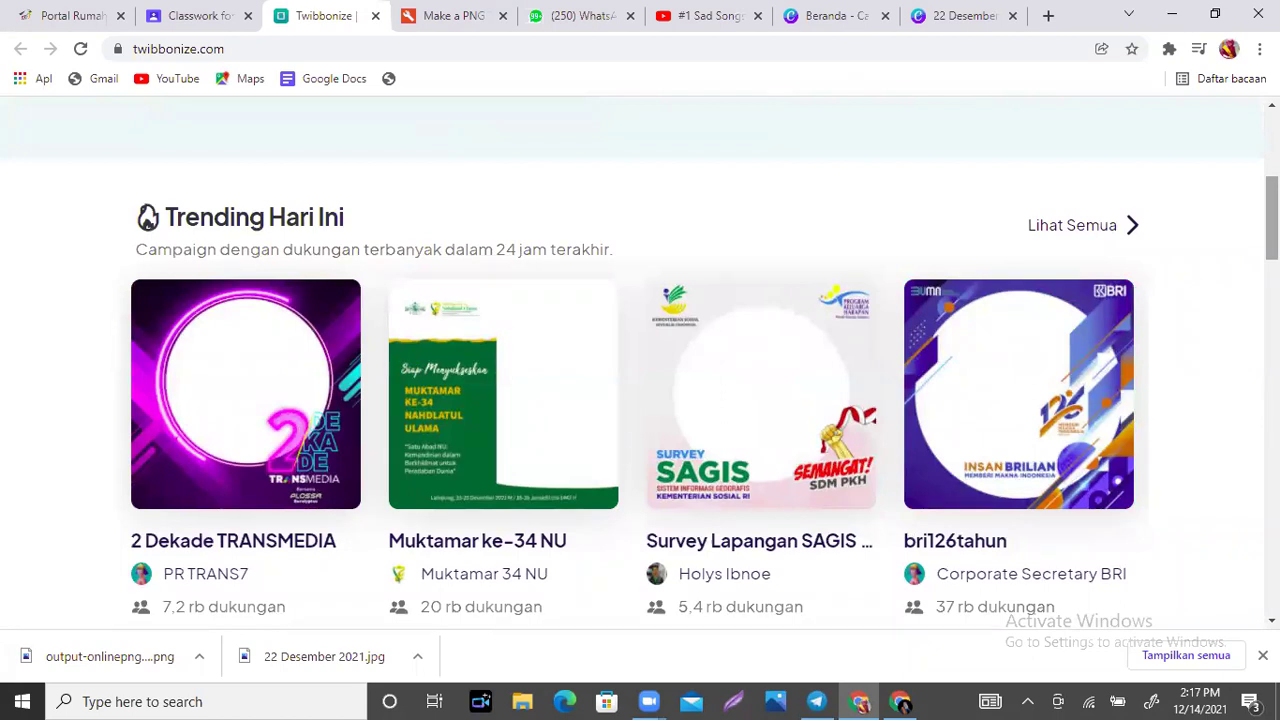
scroll(1238, 104, "up", 4)
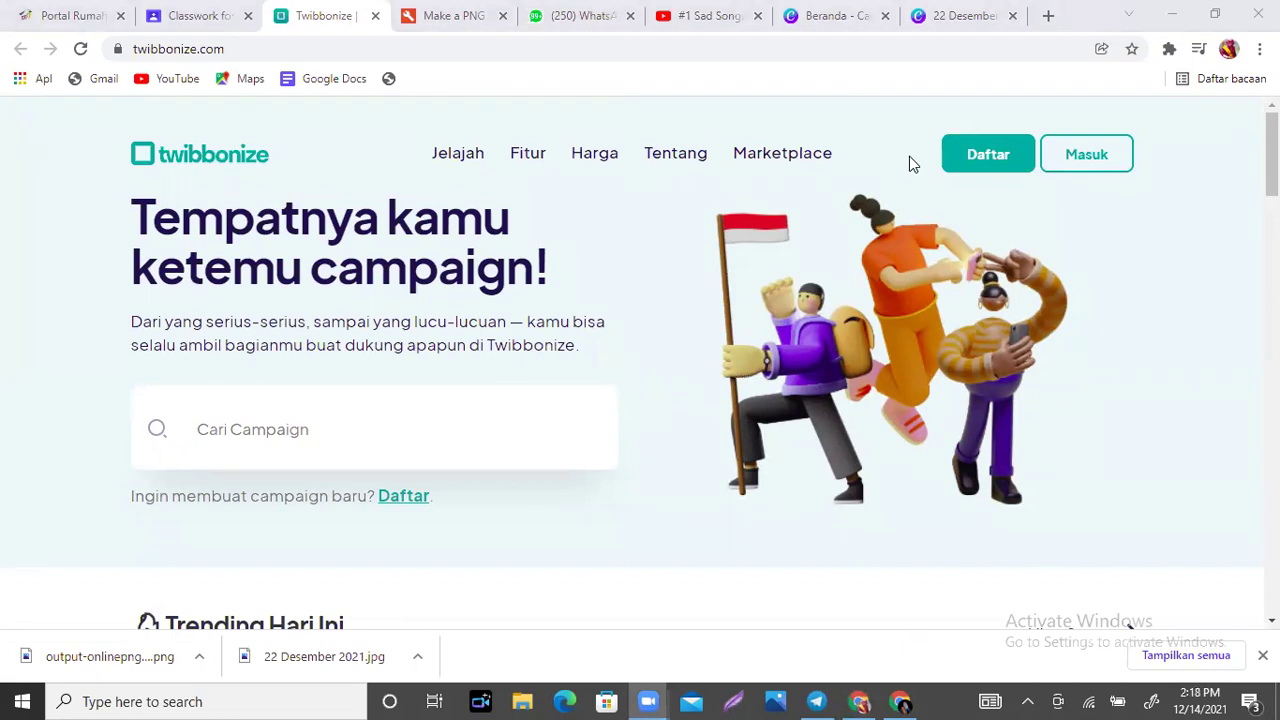
View the Twibbonize sign-up and login pages, and enter the account through the Google option on the sign-up page.
left_click(994, 164)
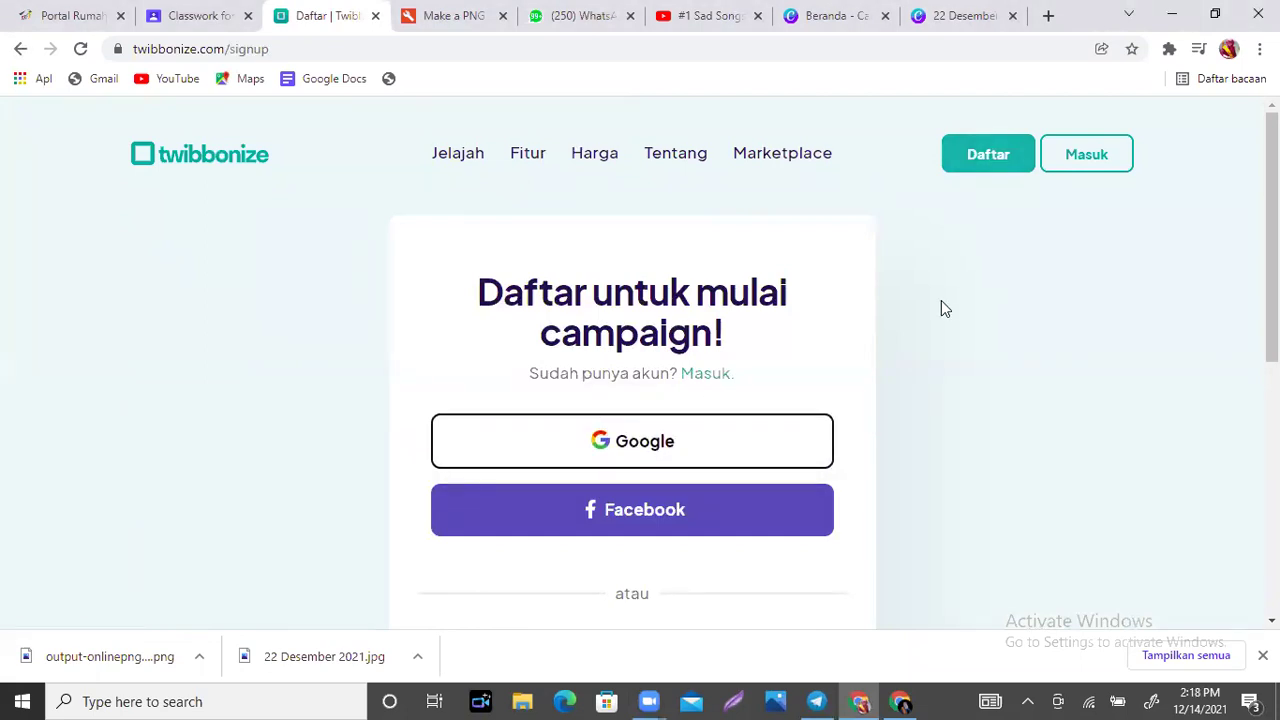
left_click(1078, 160)
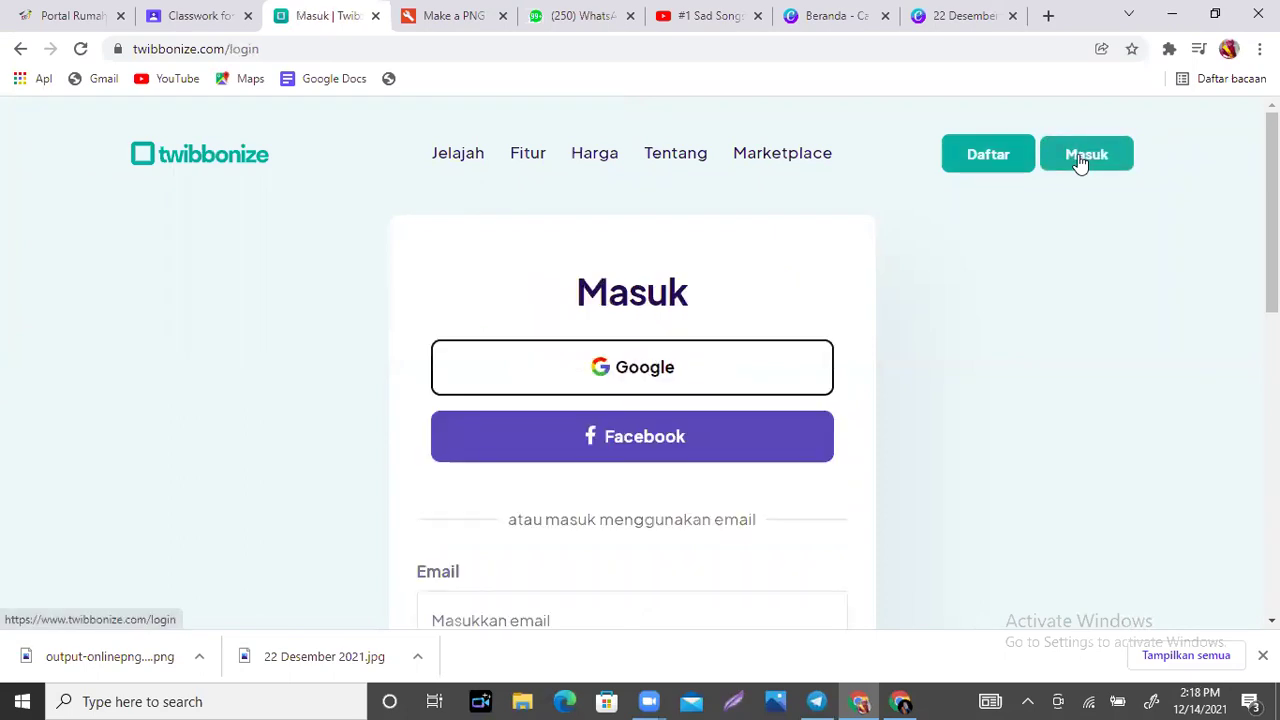
left_click(986, 158)
left_click(662, 458)
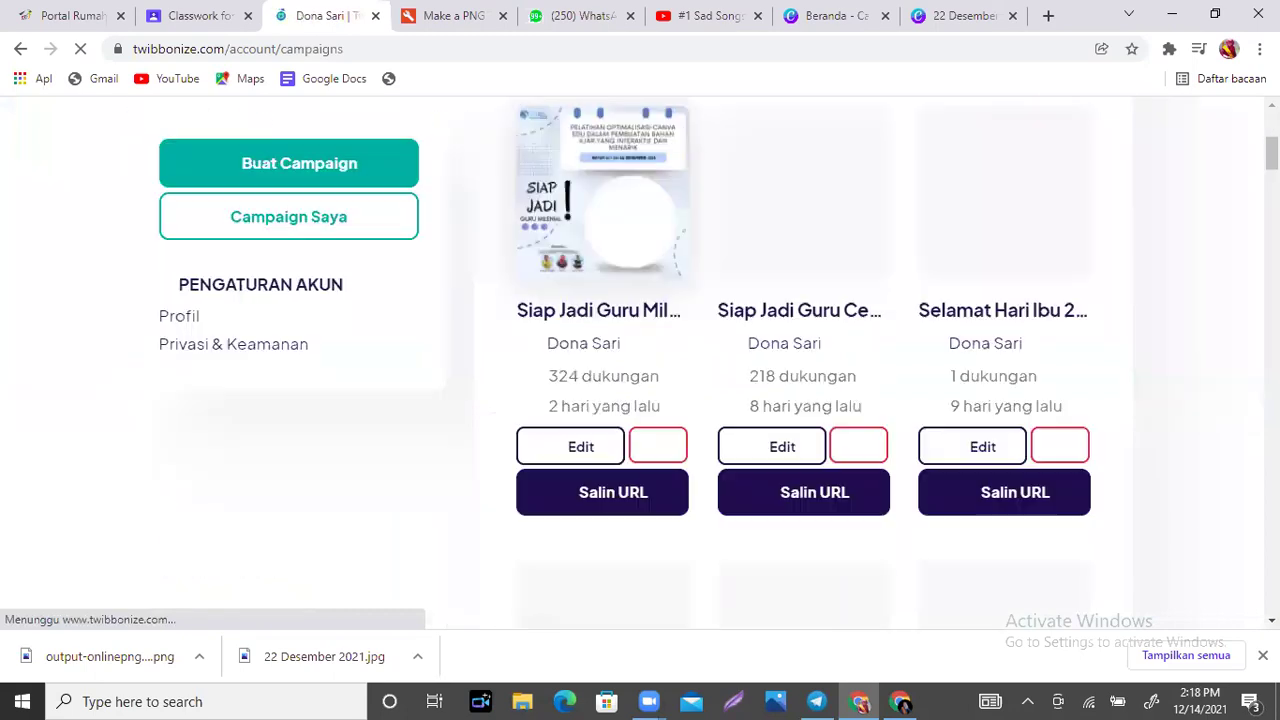
Examine the account's existing twibbon campaigns under Campaign Saya, from the newest to the oldest.
scroll(763, 241, "down", 3)
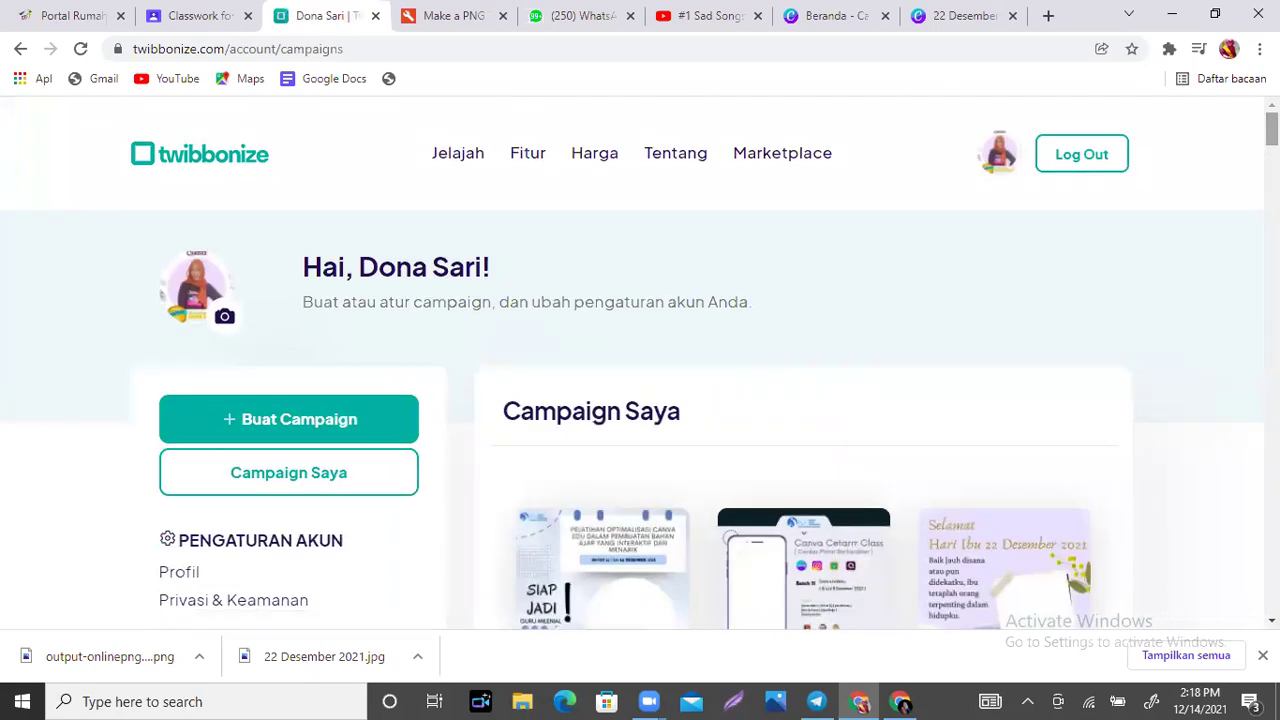
scroll(640, 363, "down", 3)
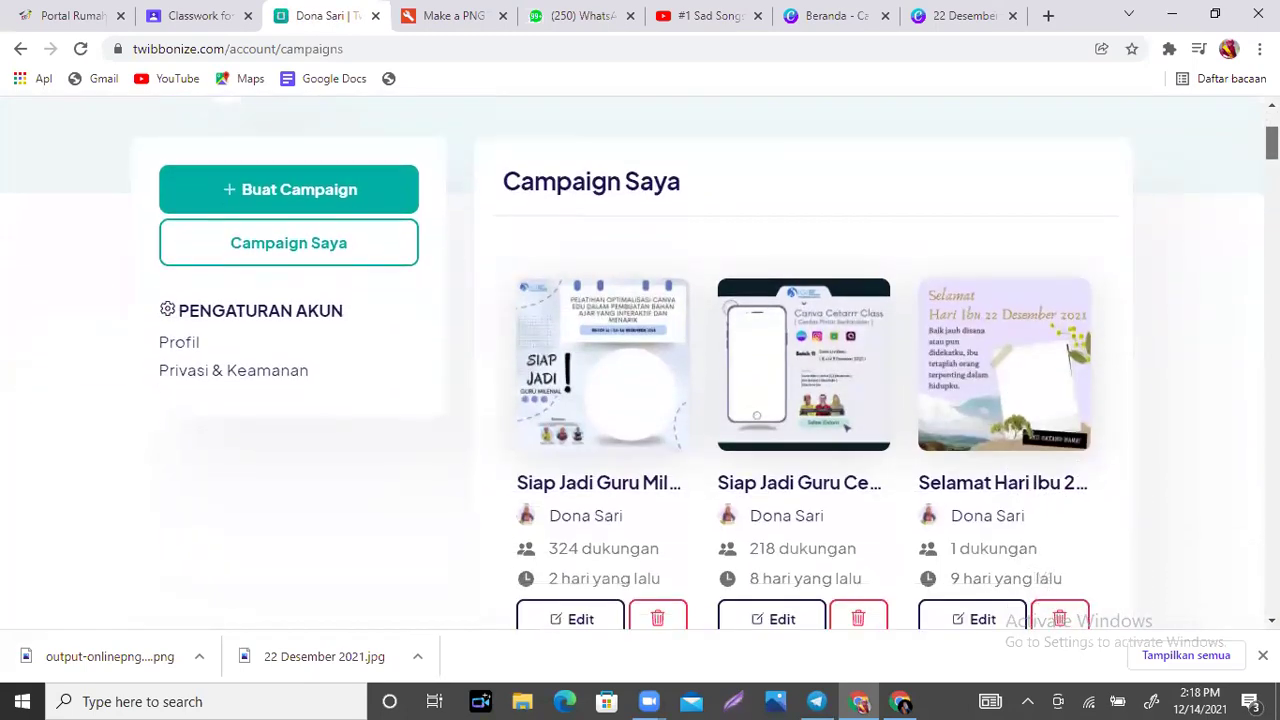
scroll(640, 363, "down", 3)
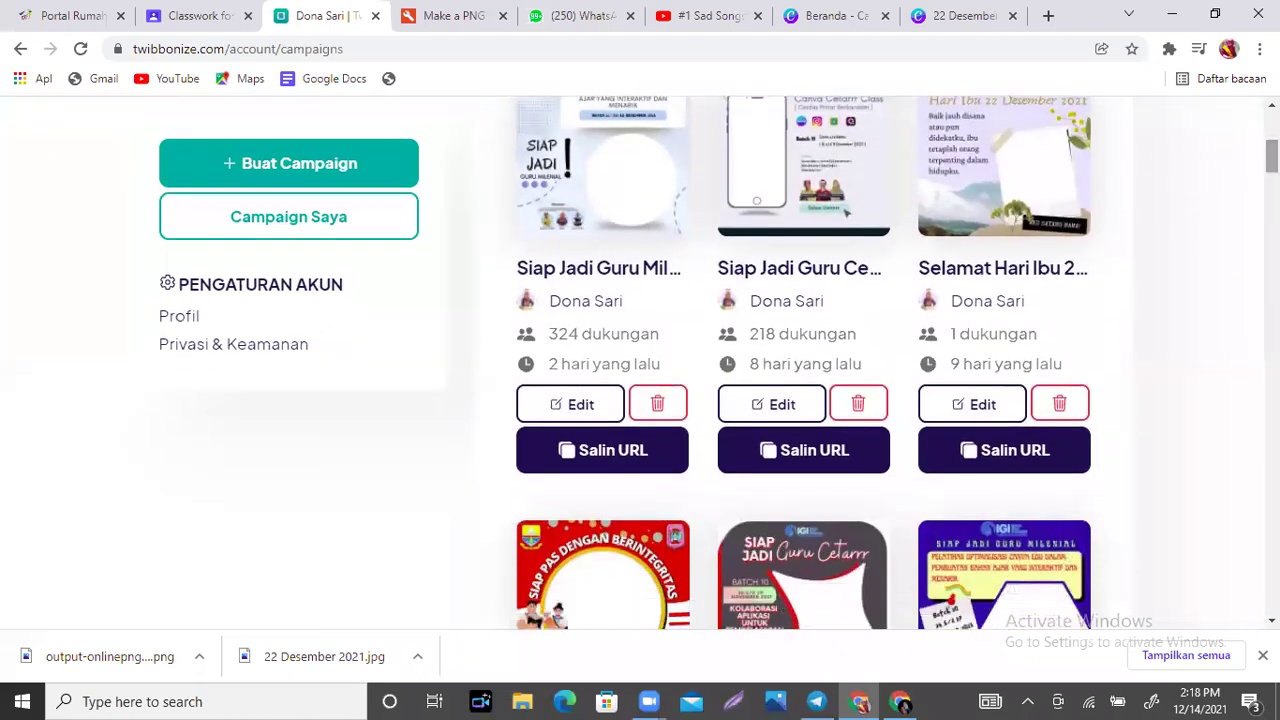
scroll(640, 363, "down", 3)
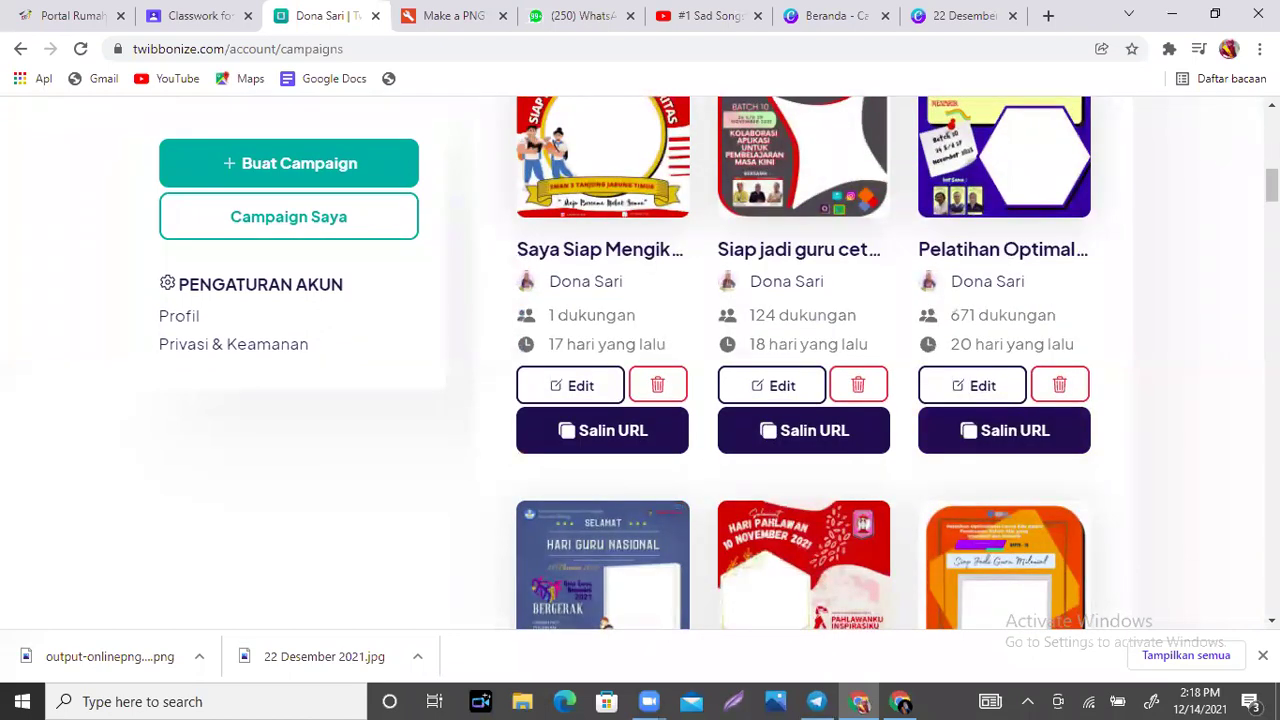
scroll(640, 363, "down", 7)
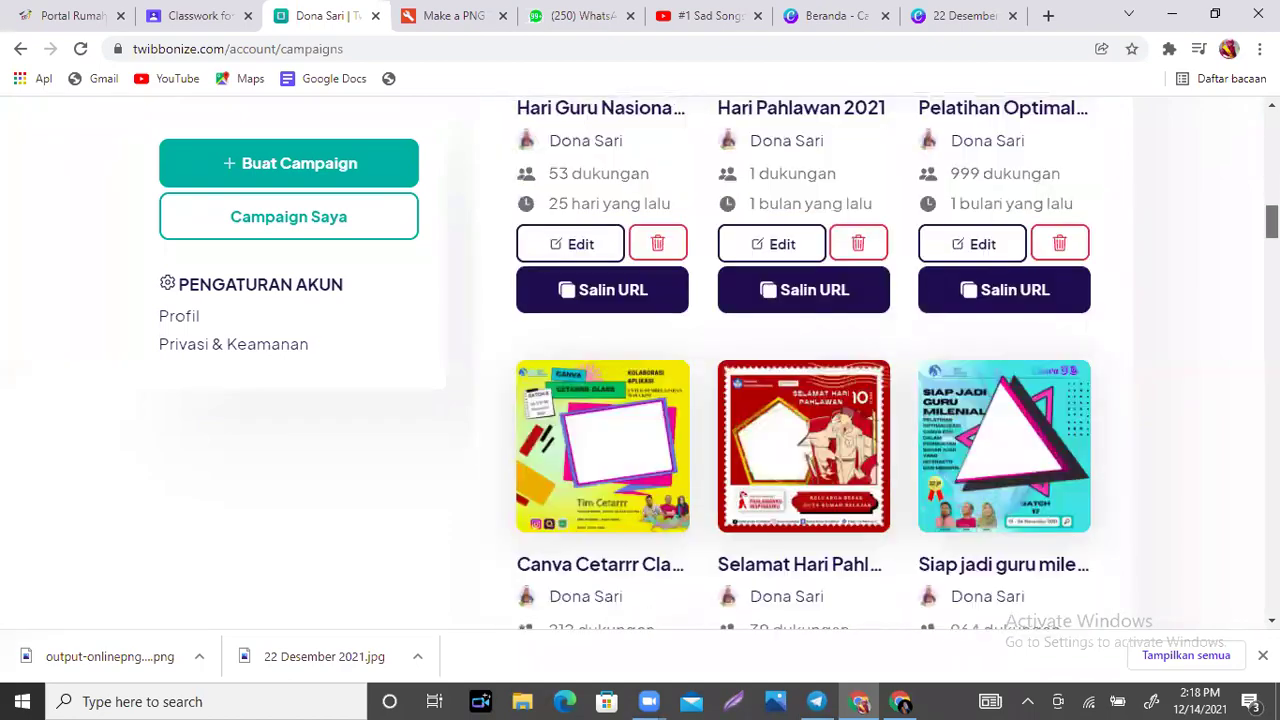
scroll(640, 363, "down", 15)
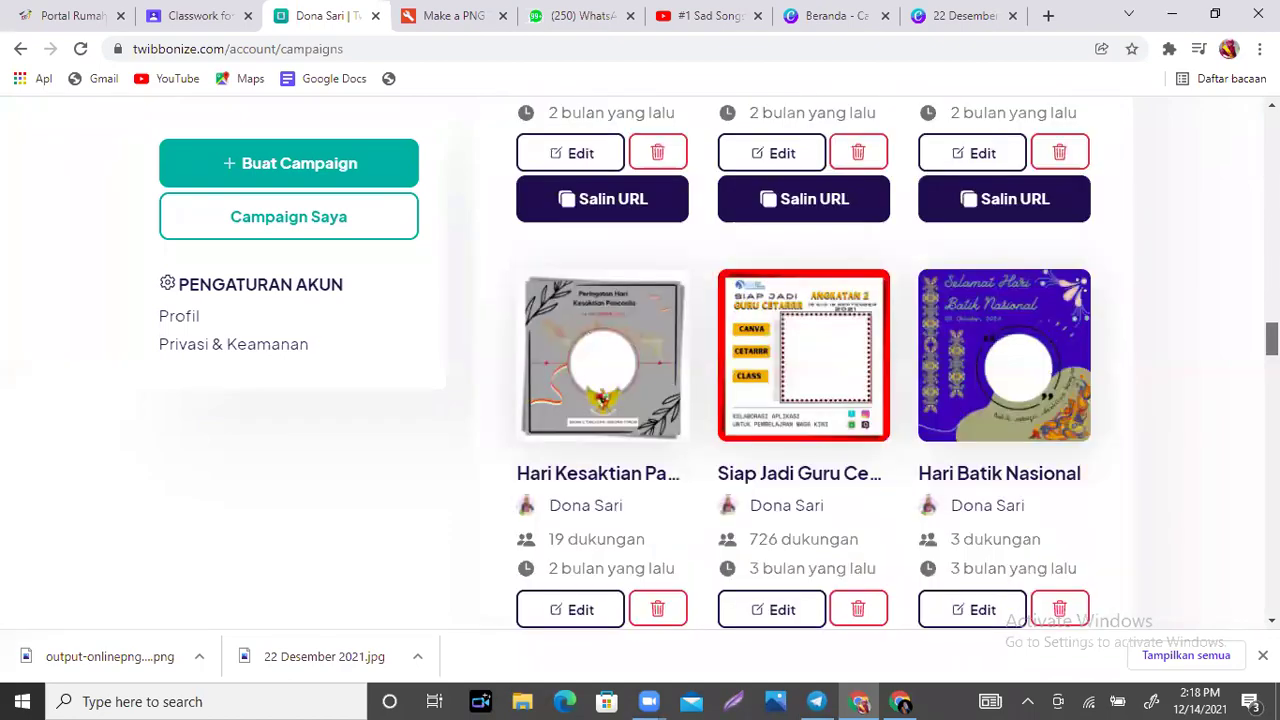
scroll(640, 363, "down", 15)
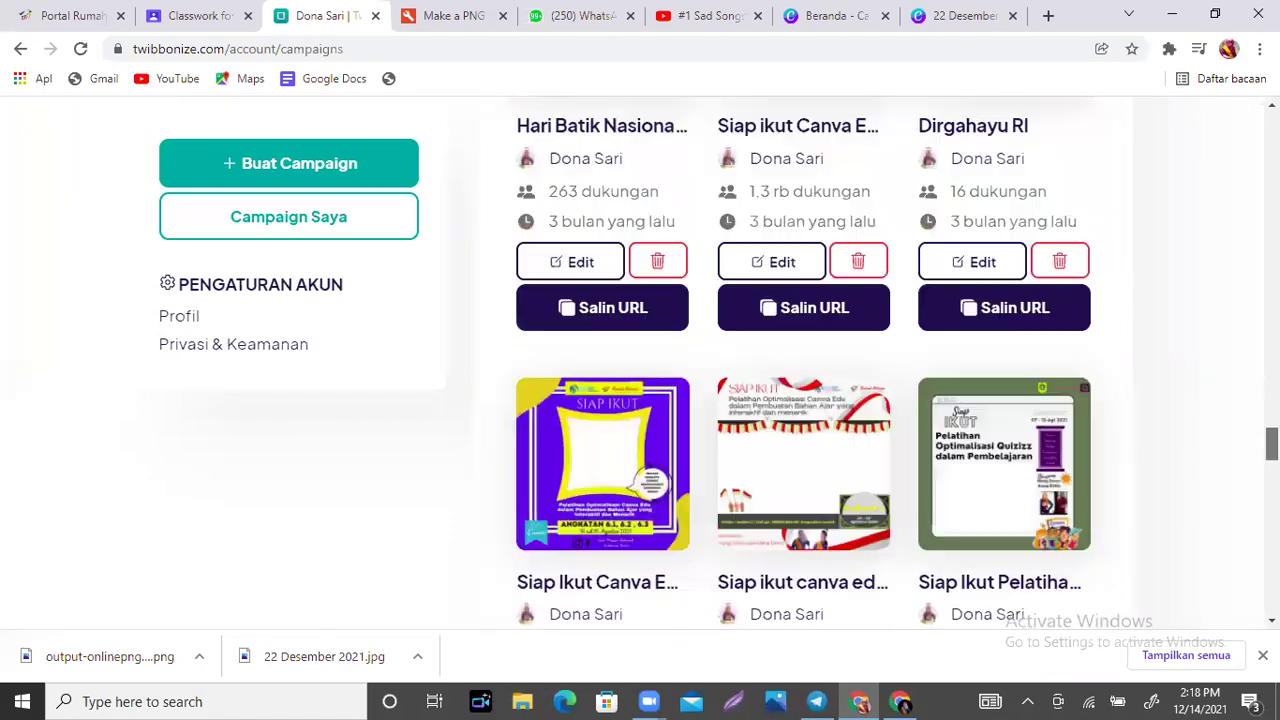
scroll(640, 363, "down", 7)
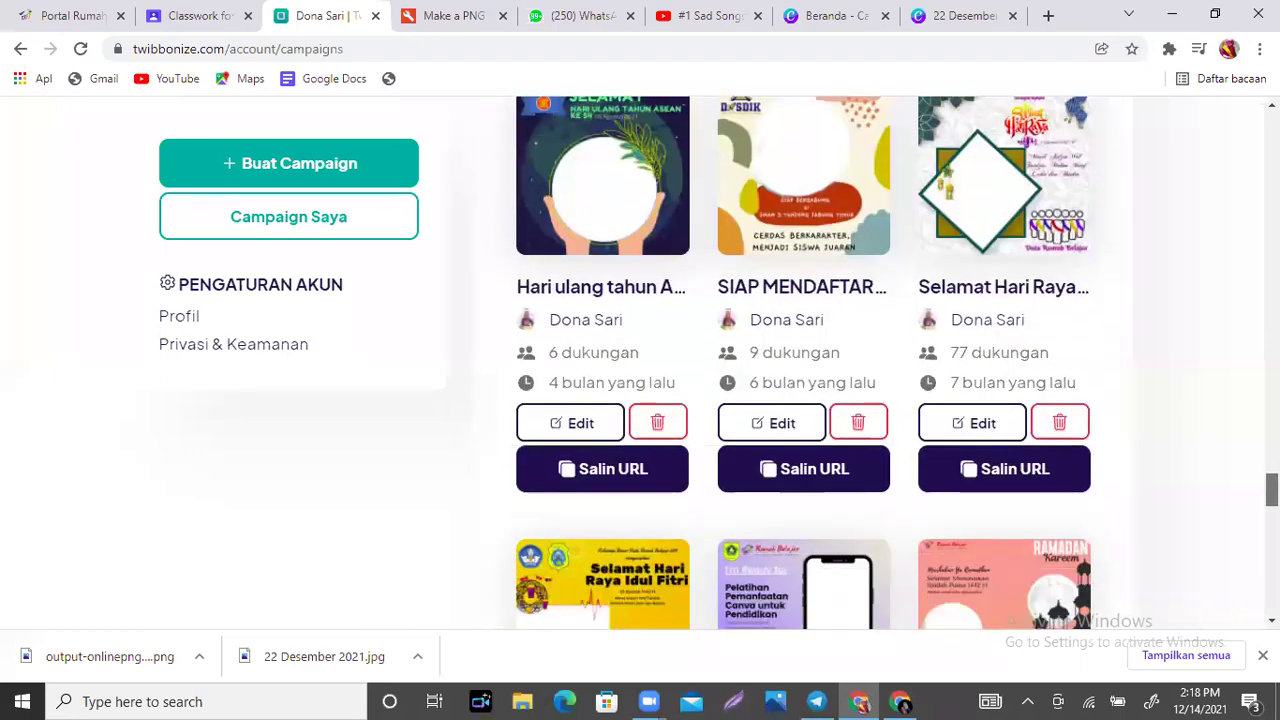
scroll(640, 363, "down", 5)
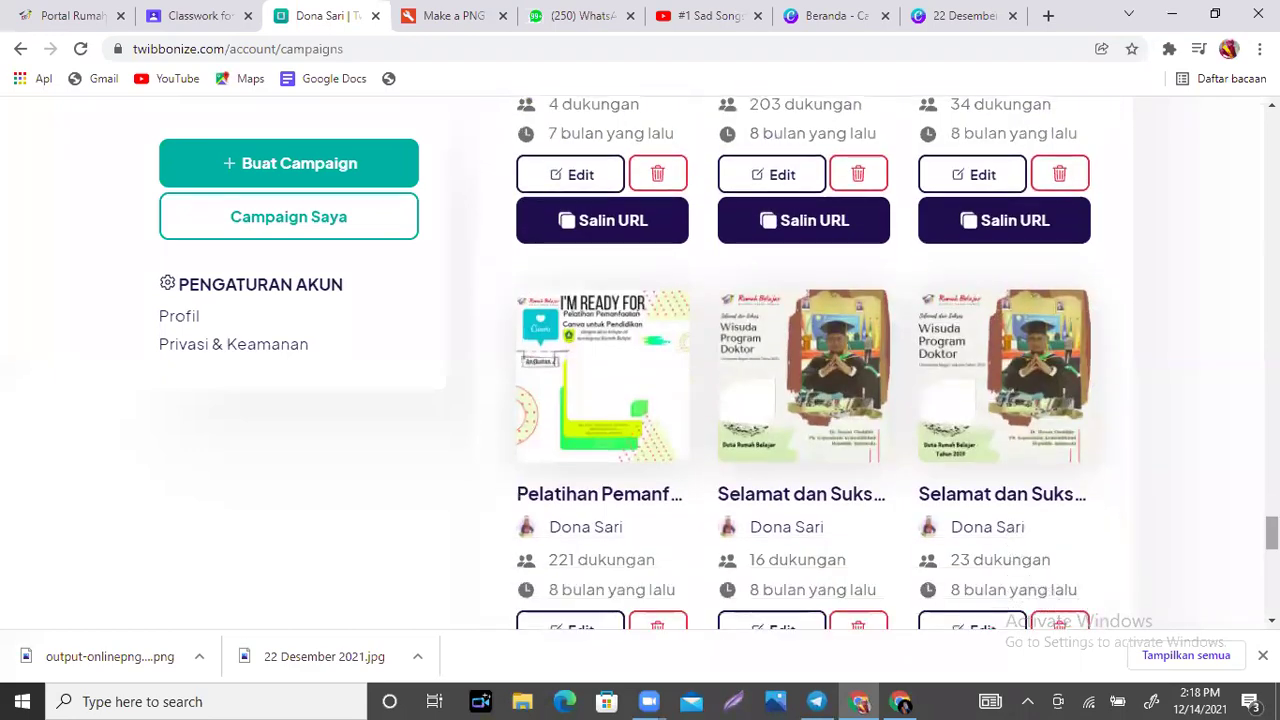
scroll(640, 363, "down", 6)
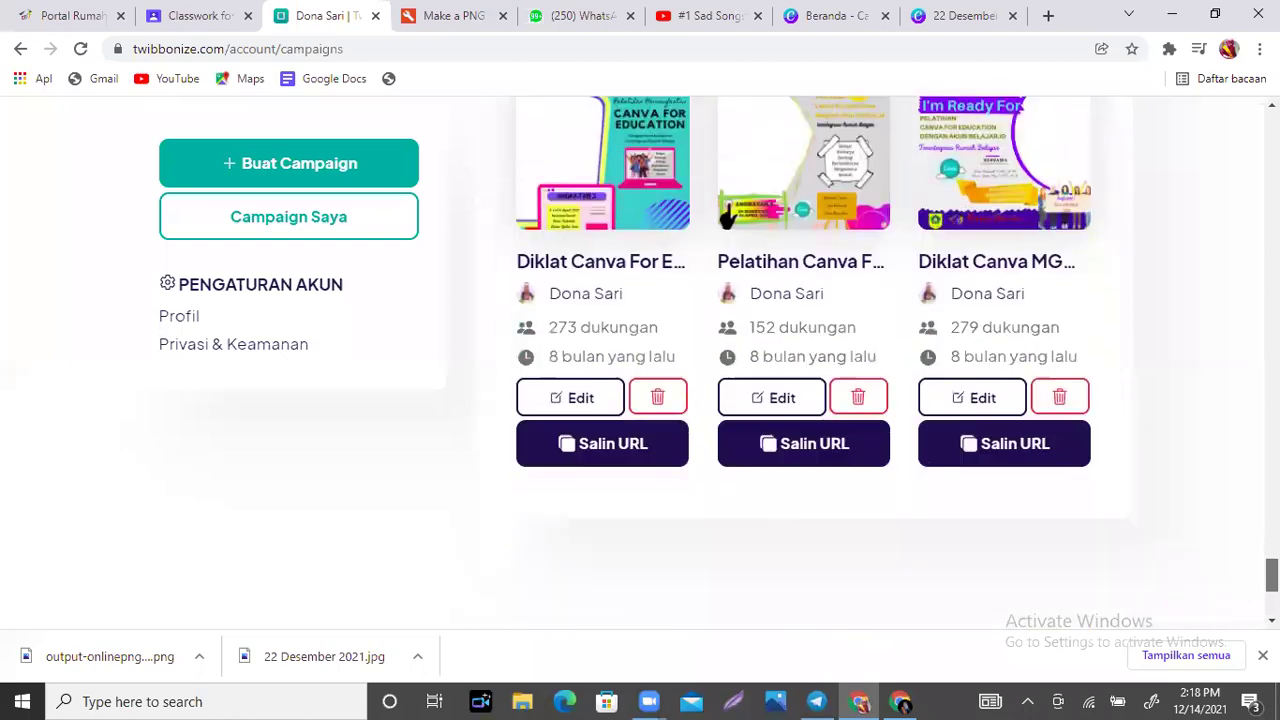
scroll(640, 363, "up", 3)
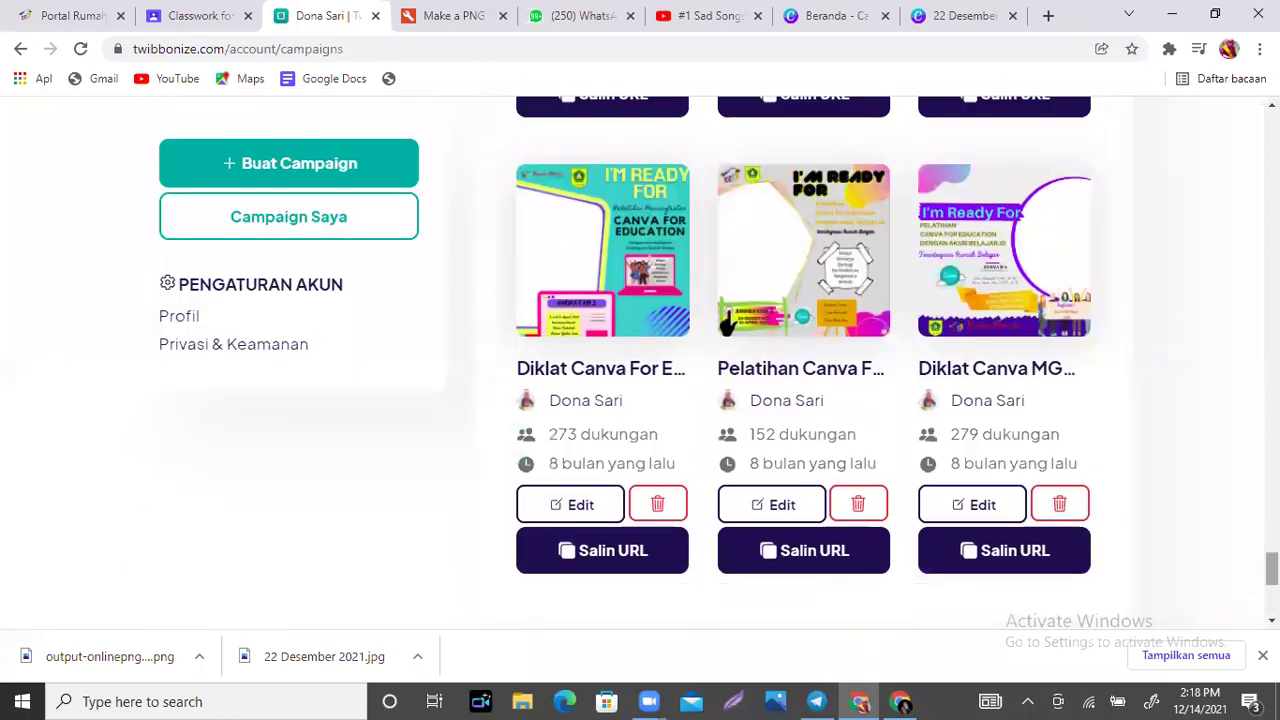
scroll(640, 363, "up", 3)
scroll(640, 363, "down", 4)
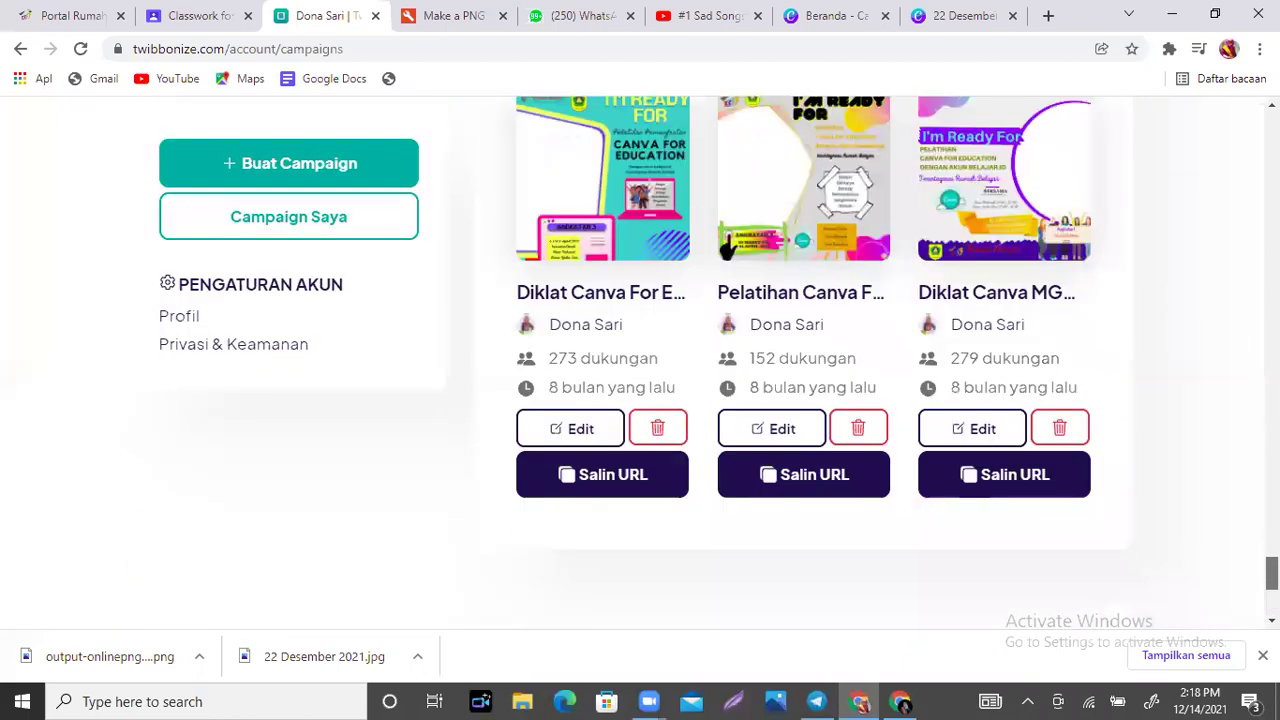
Look back through the account's campaigns under Campaign Saya, from the oldest to the newest.
scroll(640, 363, "up", 10)
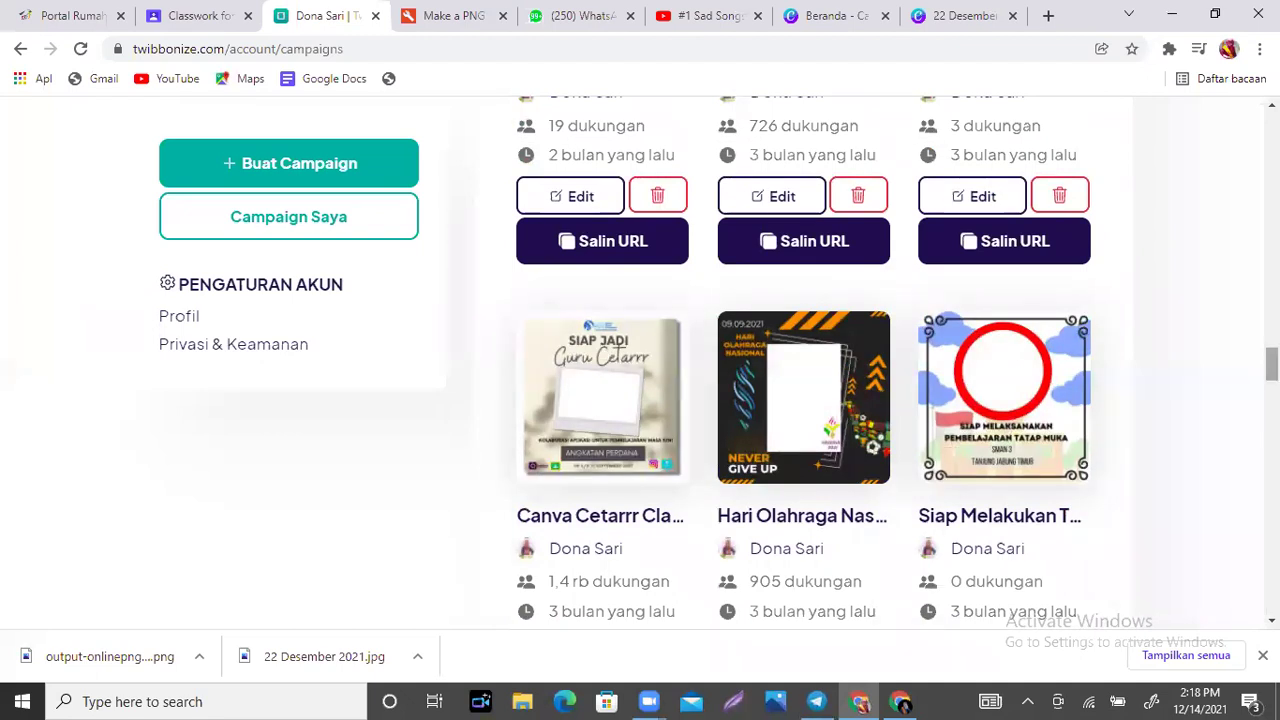
scroll(800, 364, "up", 2)
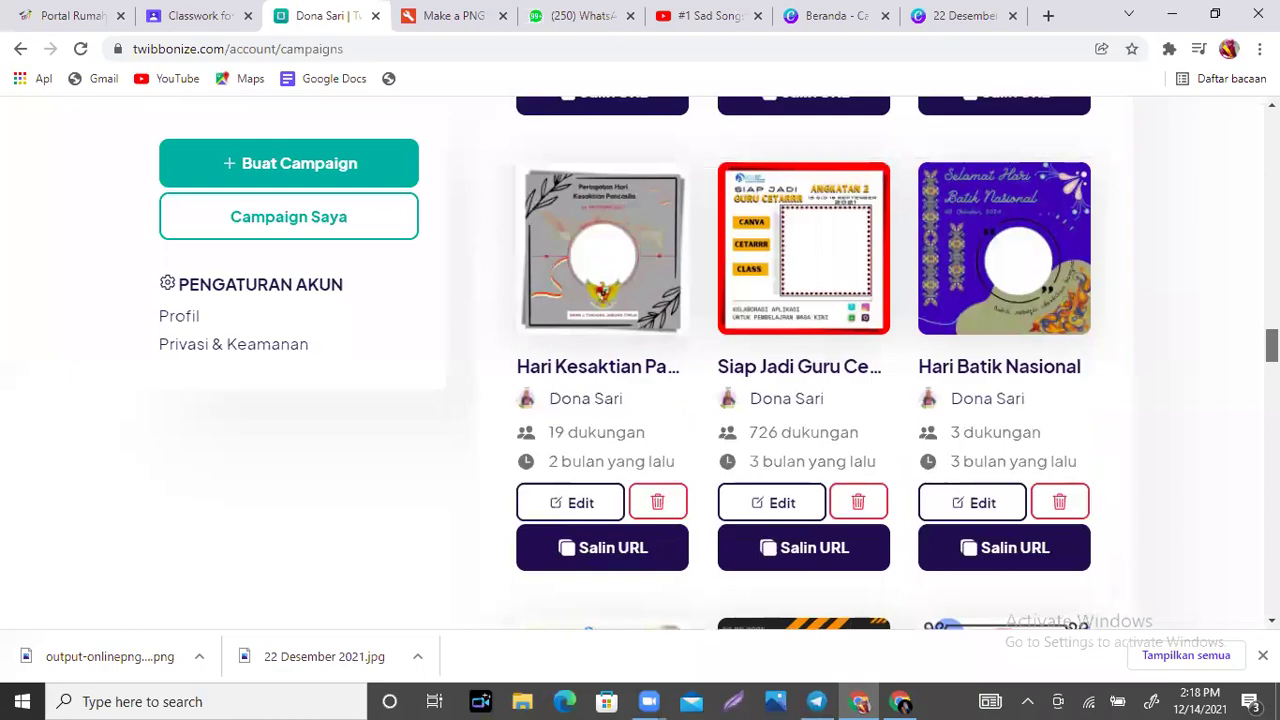
scroll(800, 364, "down", 7)
scroll(800, 364, "up", 1)
scroll(800, 364, "up", 15)
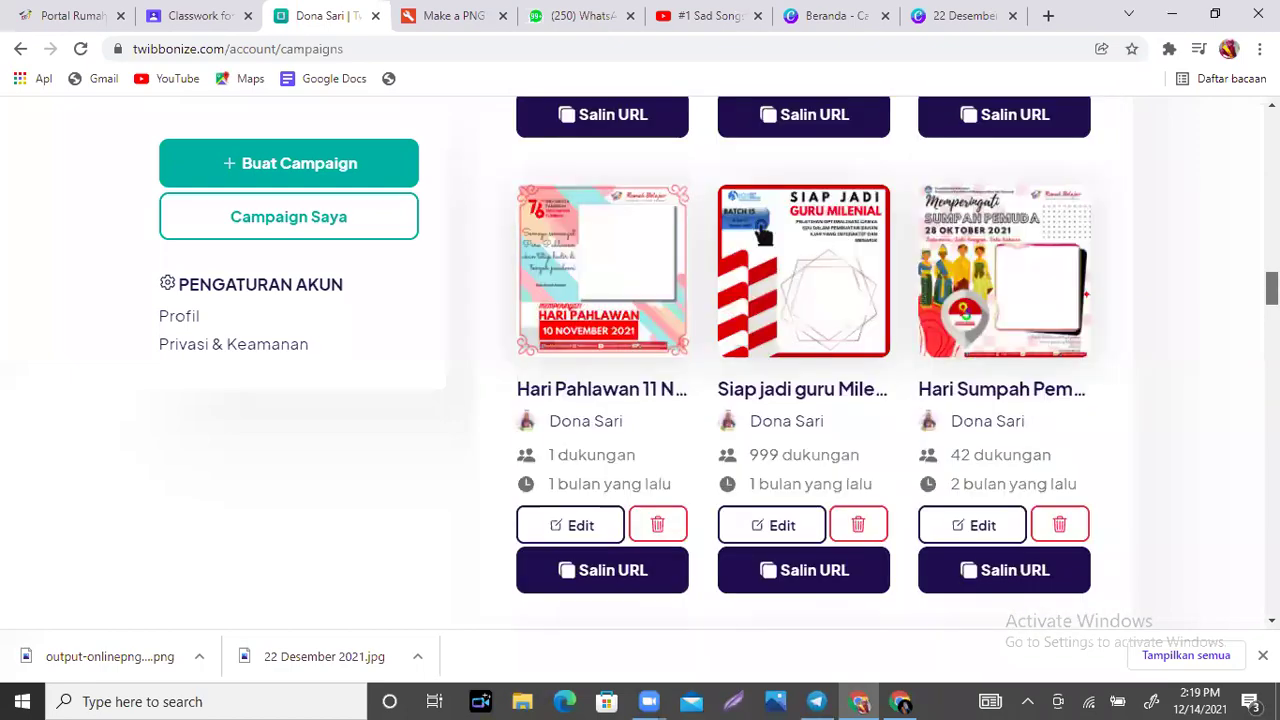
scroll(742, 269, "up", 1)
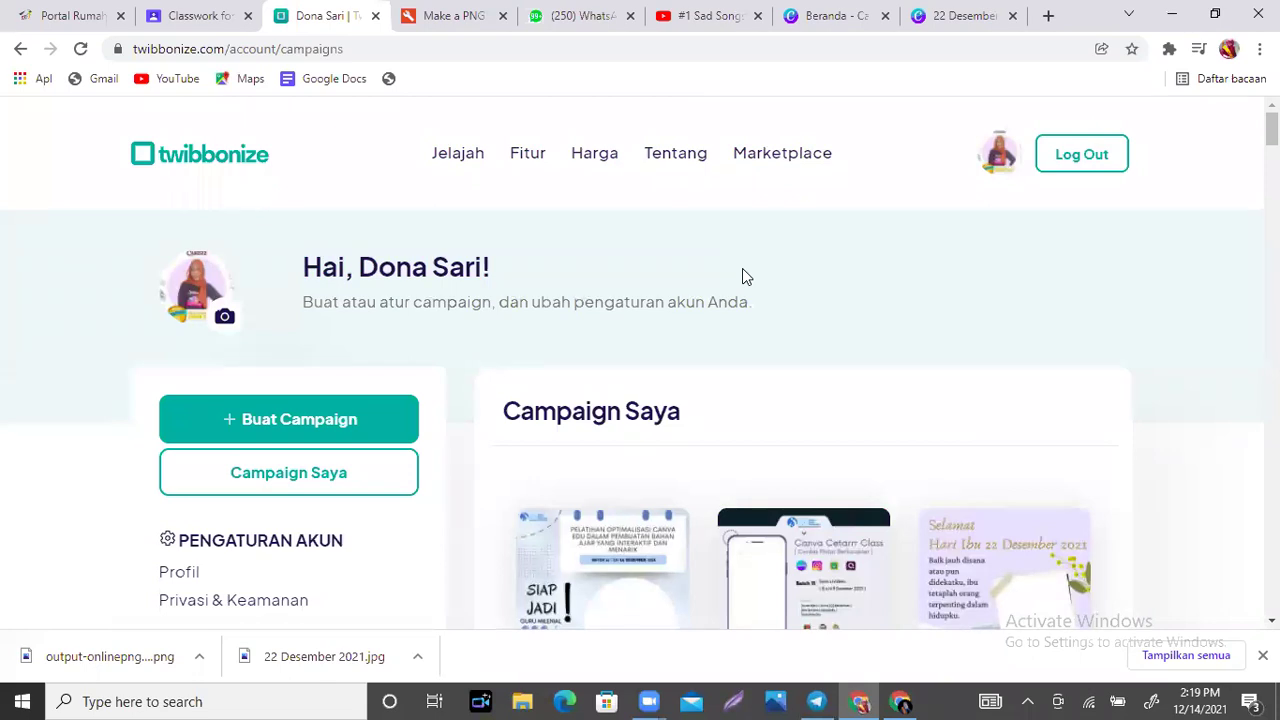
Start a new campaign and bring up the link and title fields of its campaign information form.
left_click(284, 421)
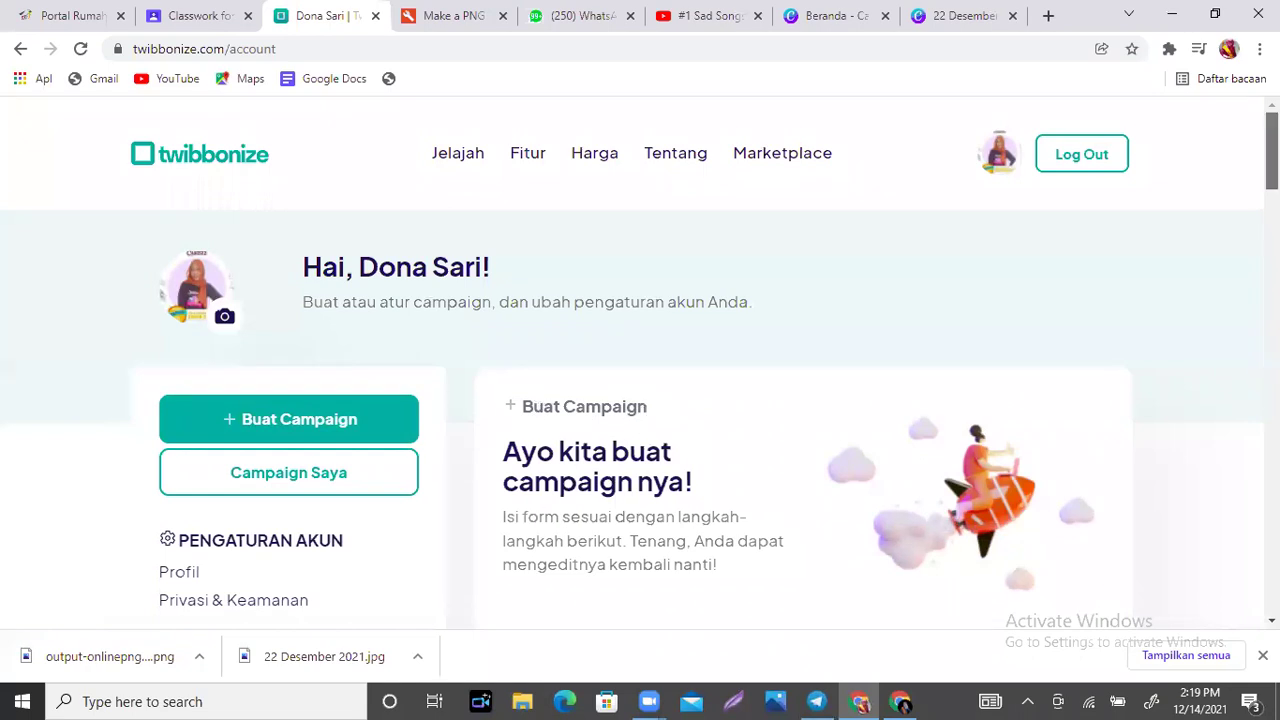
scroll(640, 360, "down", 3)
scroll(800, 360, "down", 4)
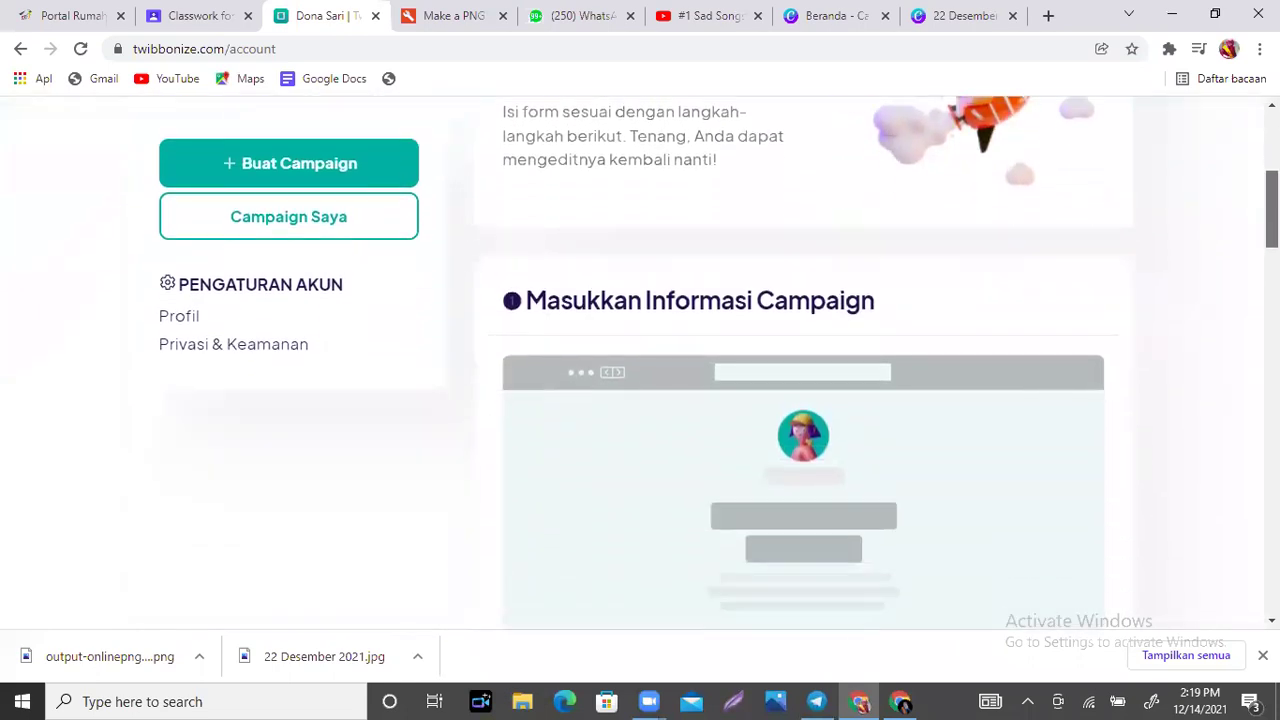
scroll(752, 170, "down", 2)
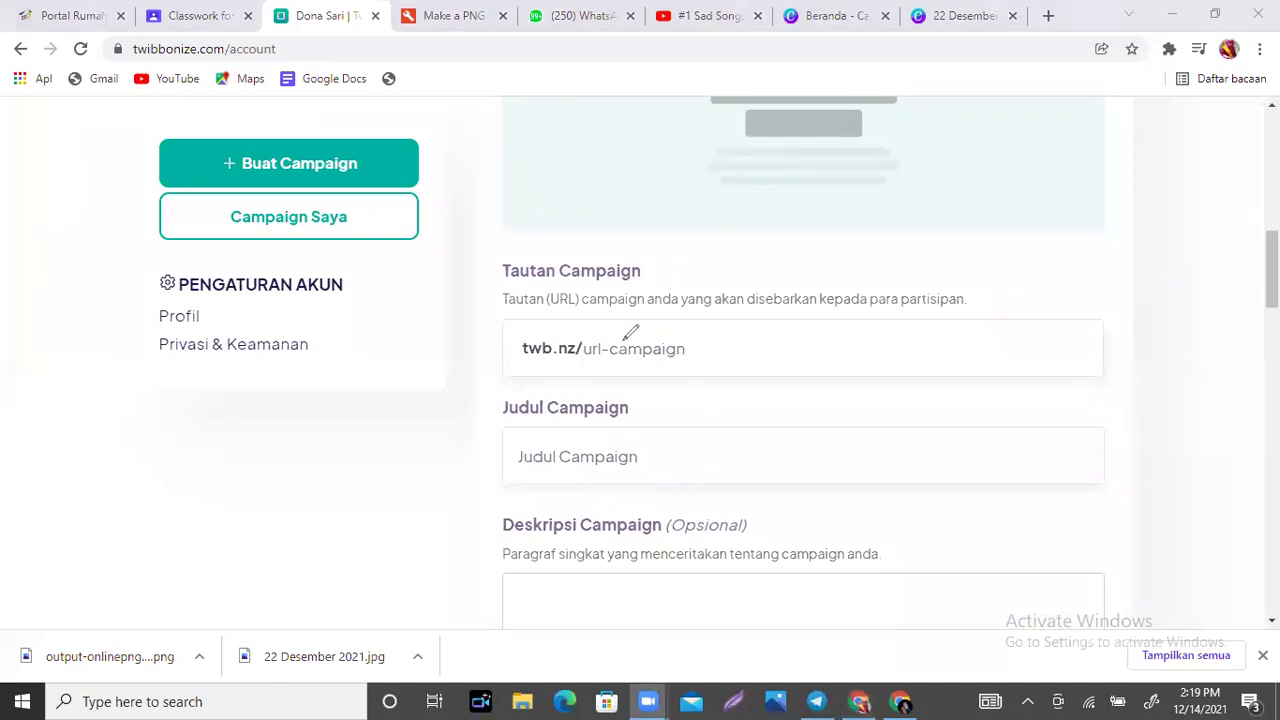
left_click_drag(727, 336, 827, 299)
mouse_move(894, 331)
left_mouse_down()
mouse_move(896, 357)
mouse_move(913, 354)
left_mouse_up()
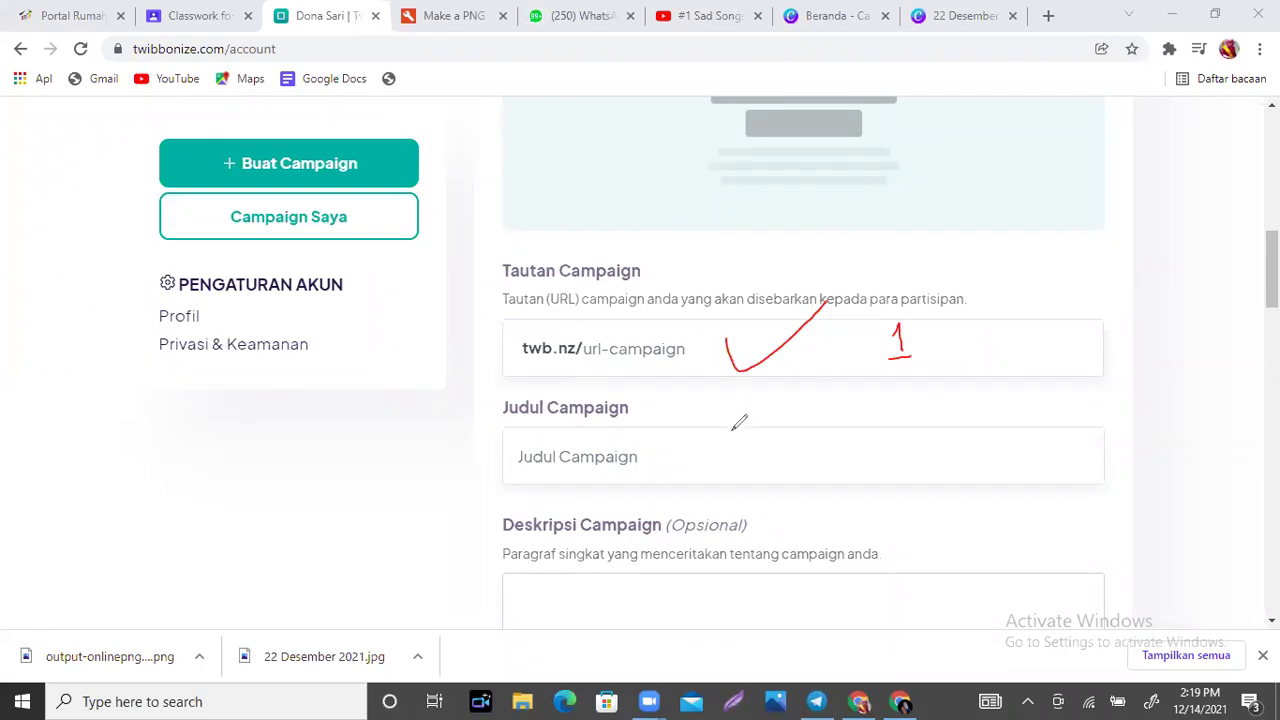
mouse_move(733, 438)
left_mouse_down()
mouse_move(718, 474)
mouse_move(788, 459)
left_mouse_up()
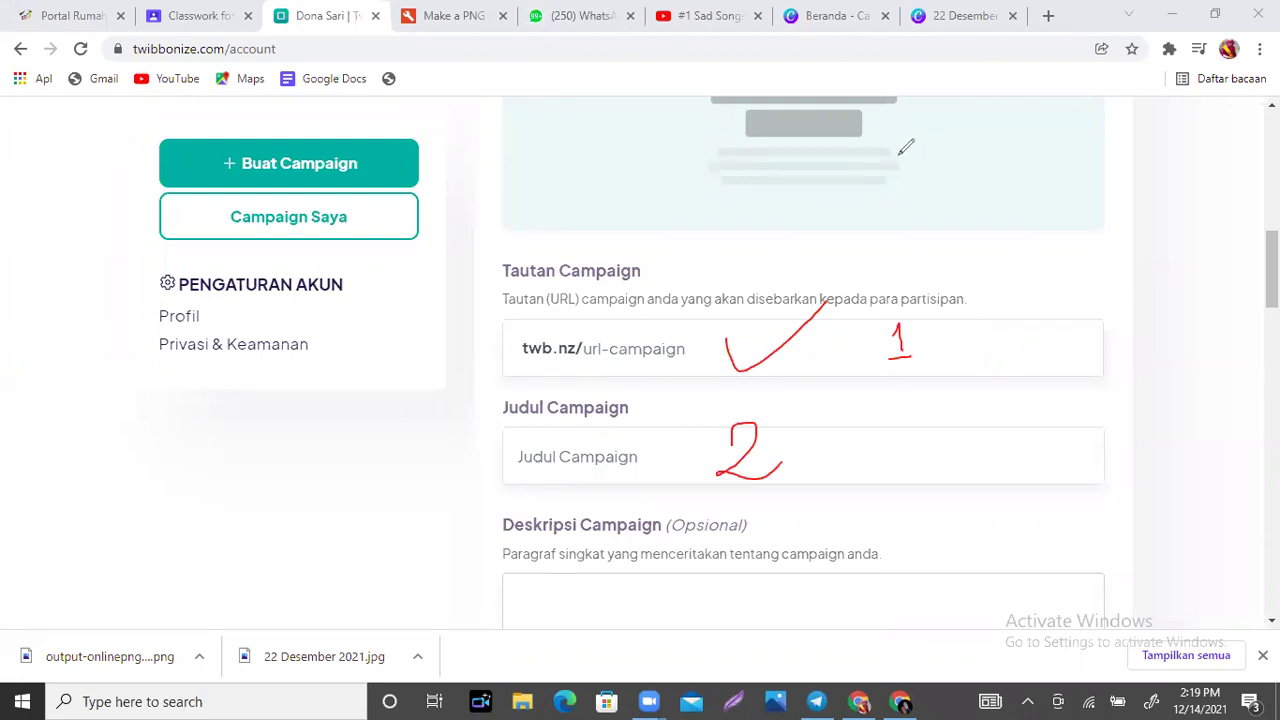
key("e")
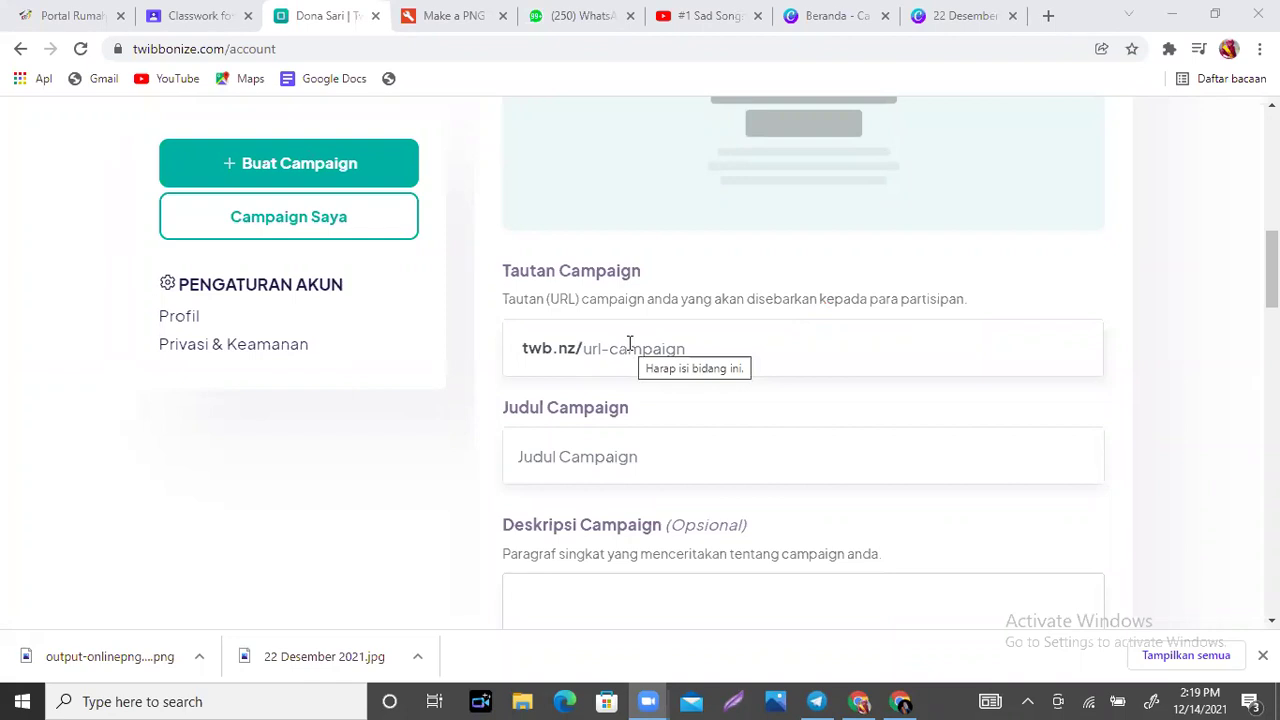
Set the campaign link (Tautan Campaign) to twb.nz/hariibu202112.
left_click(699, 348)
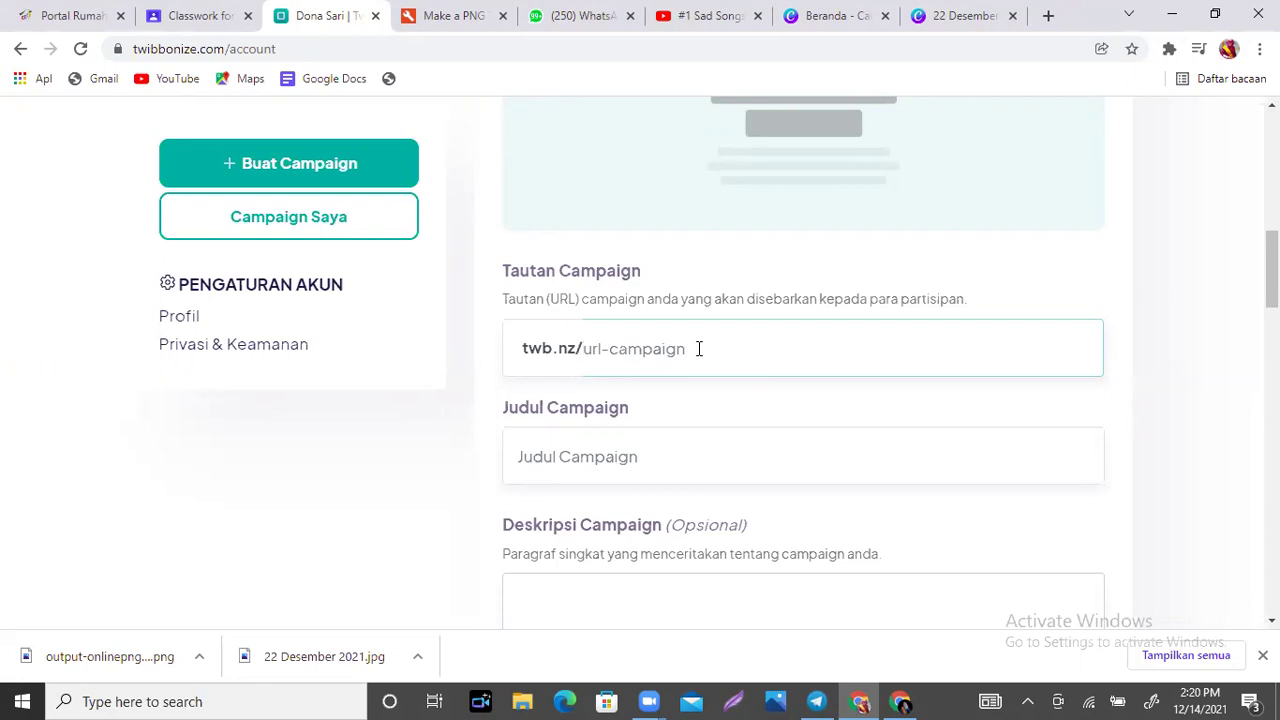
type("hariibu")
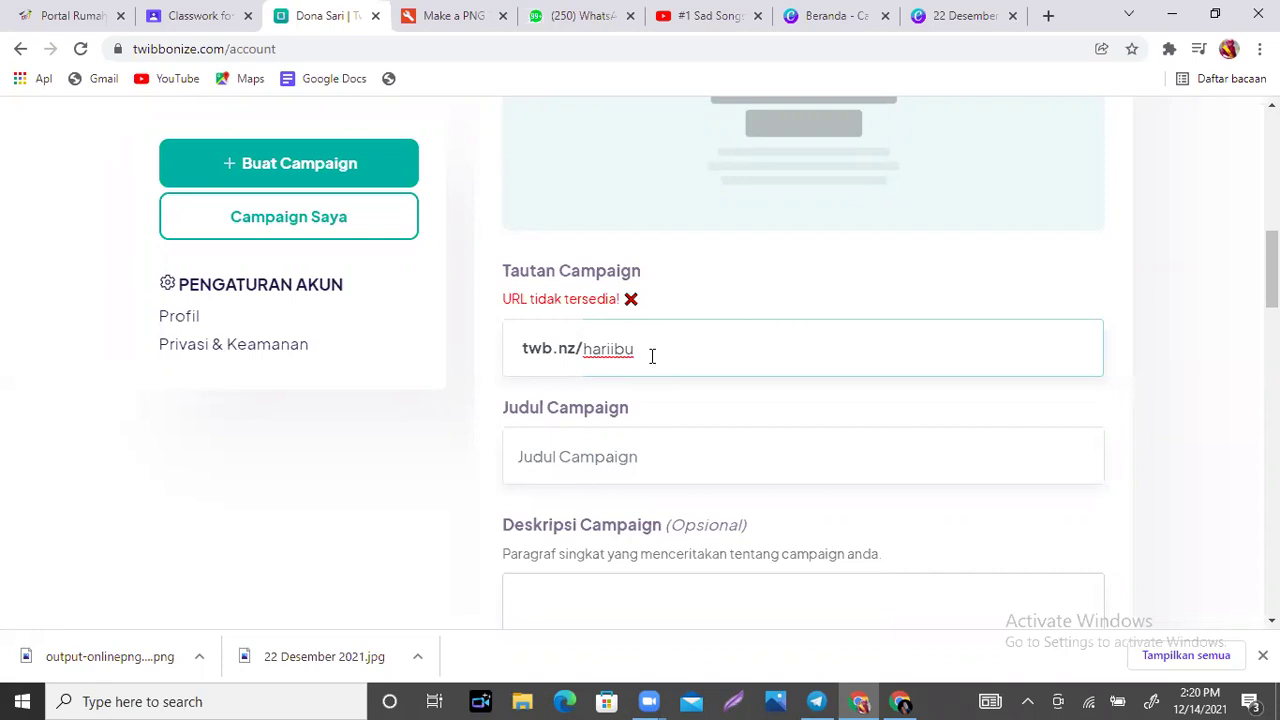
type("202112")
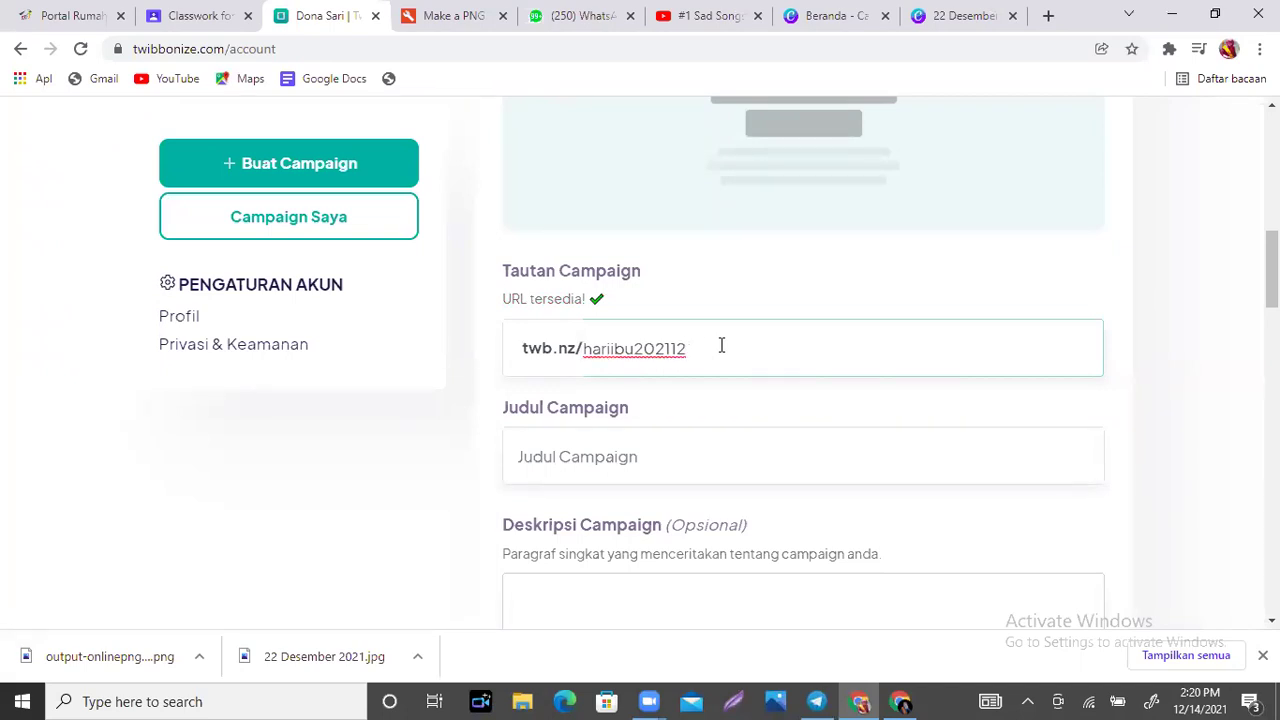
Try adding a hyphen to the end of the campaign link, and remove it again.
type("-")
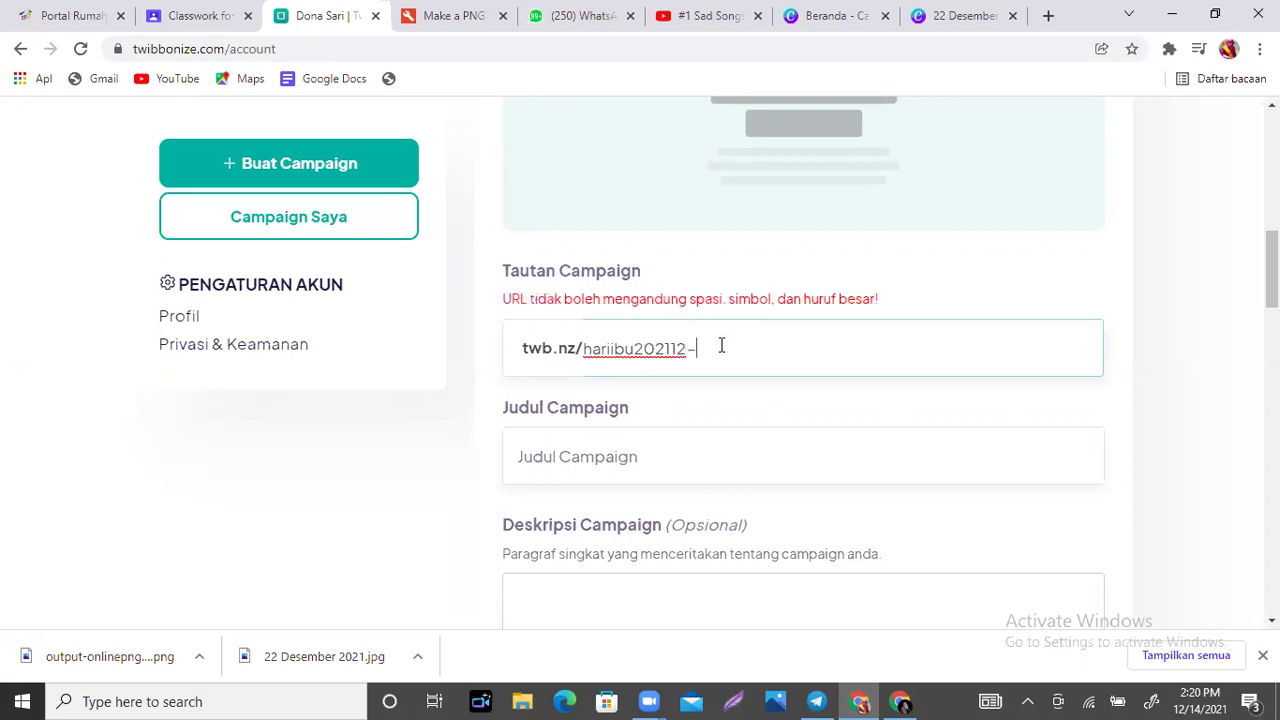
key("BackSpace")
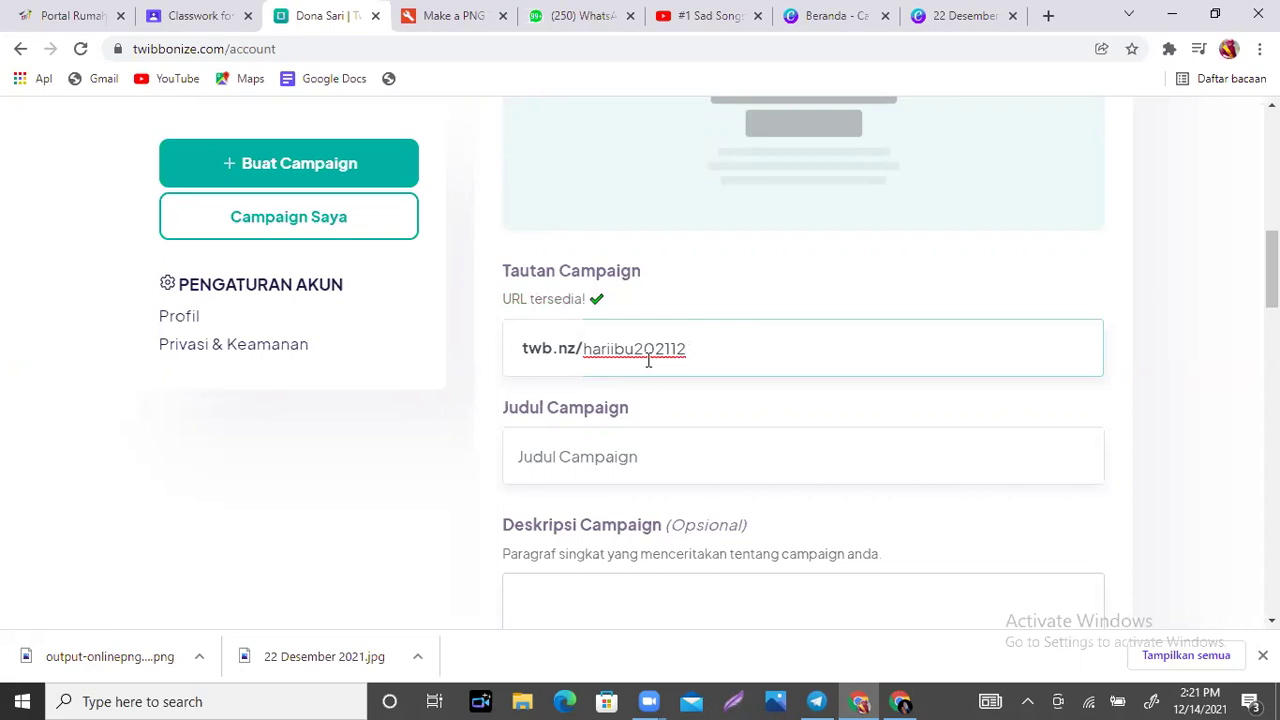
type("-")
key("BackSpace")
Enter "Selamat Hari Ibu 2021" as the campaign title (Judul Campaign).
left_click(645, 467)
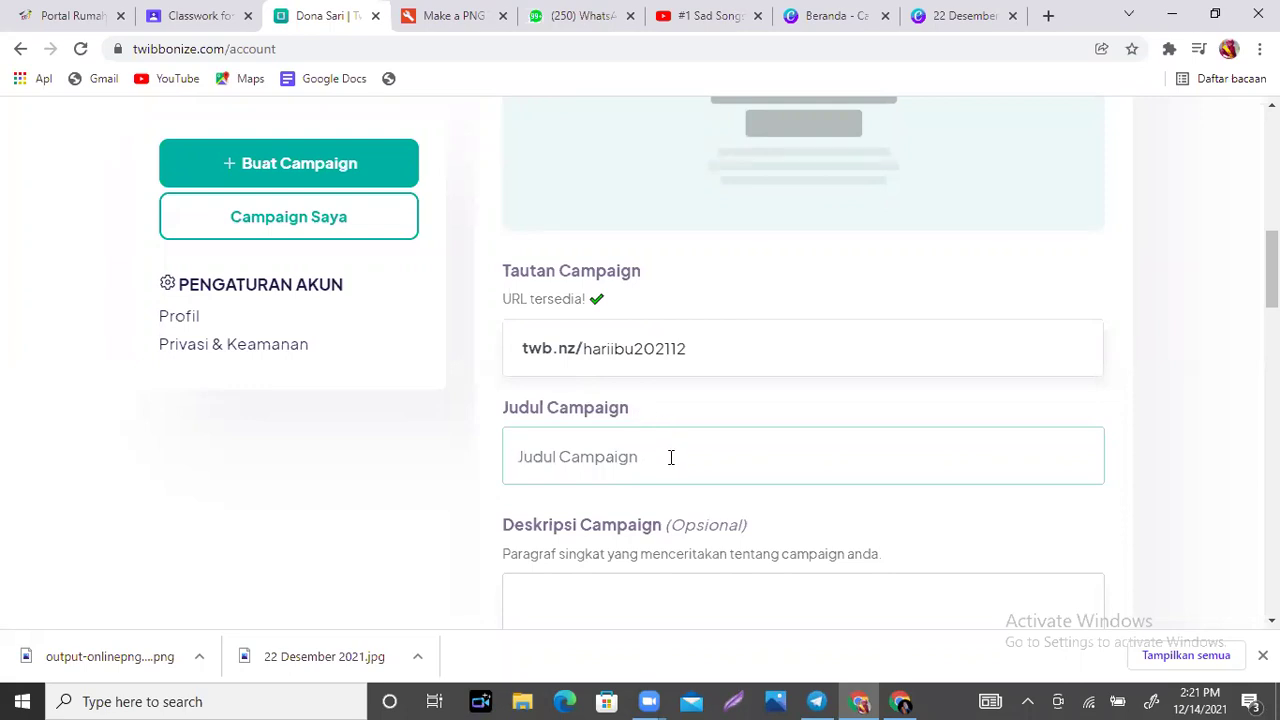
type("s")
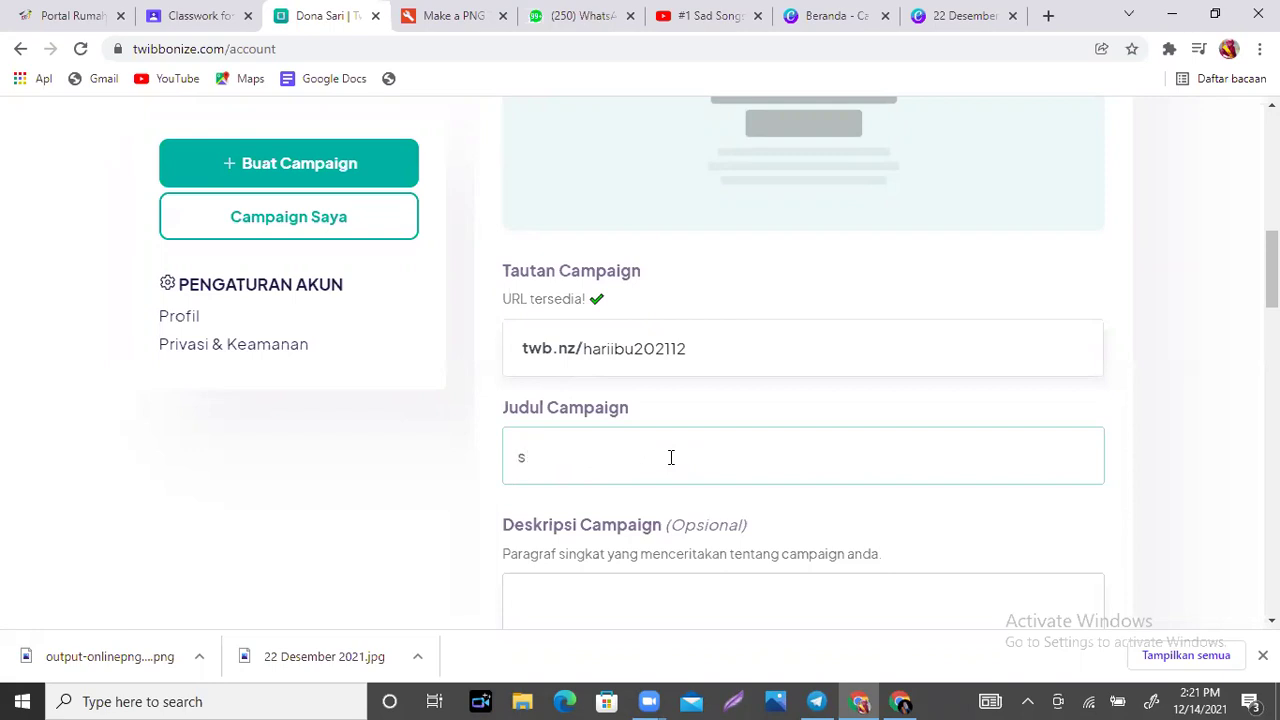
type("elamat Ha")
type("ri Iniu")
type("bu")
type(" 20")
type("21")
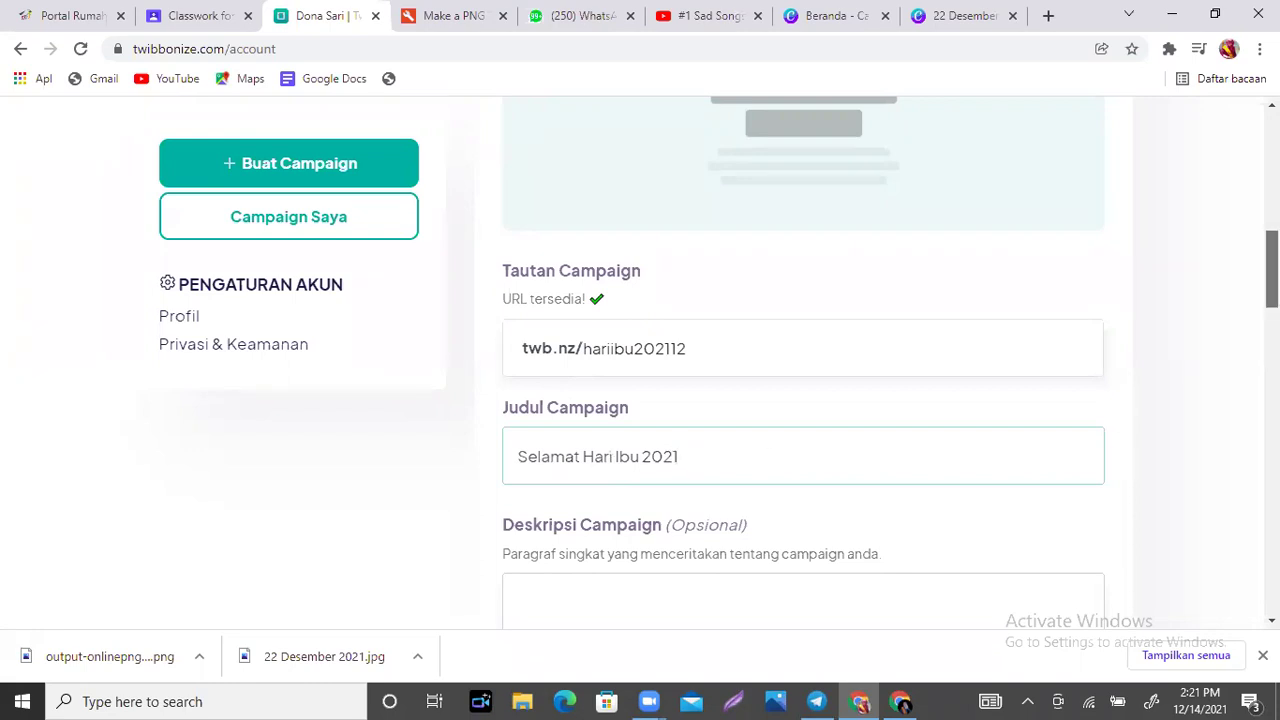
Upload output-onlinepngtools (14) from the Downloads folder as the campaign's twibbon frame.
scroll(1272, 300, "down", 2)
scroll(803, 360, "down", 7)
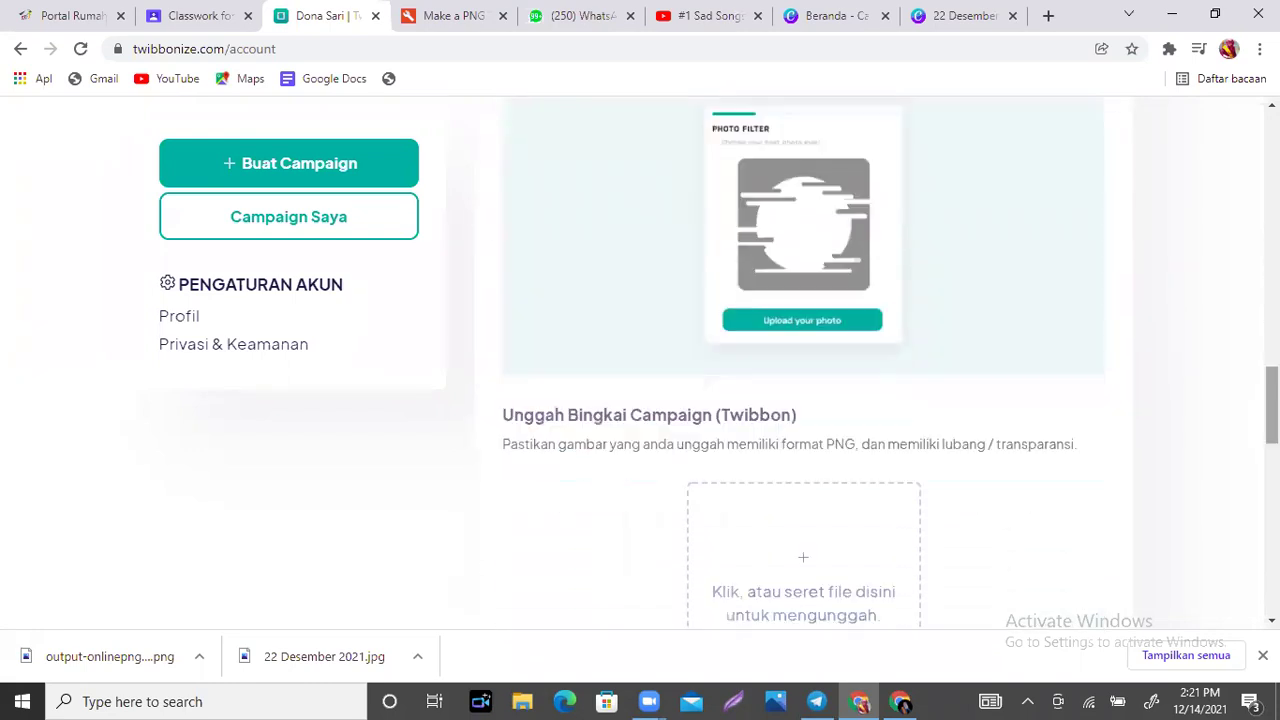
scroll(640, 320, "down", 2)
scroll(640, 320, "up", 3)
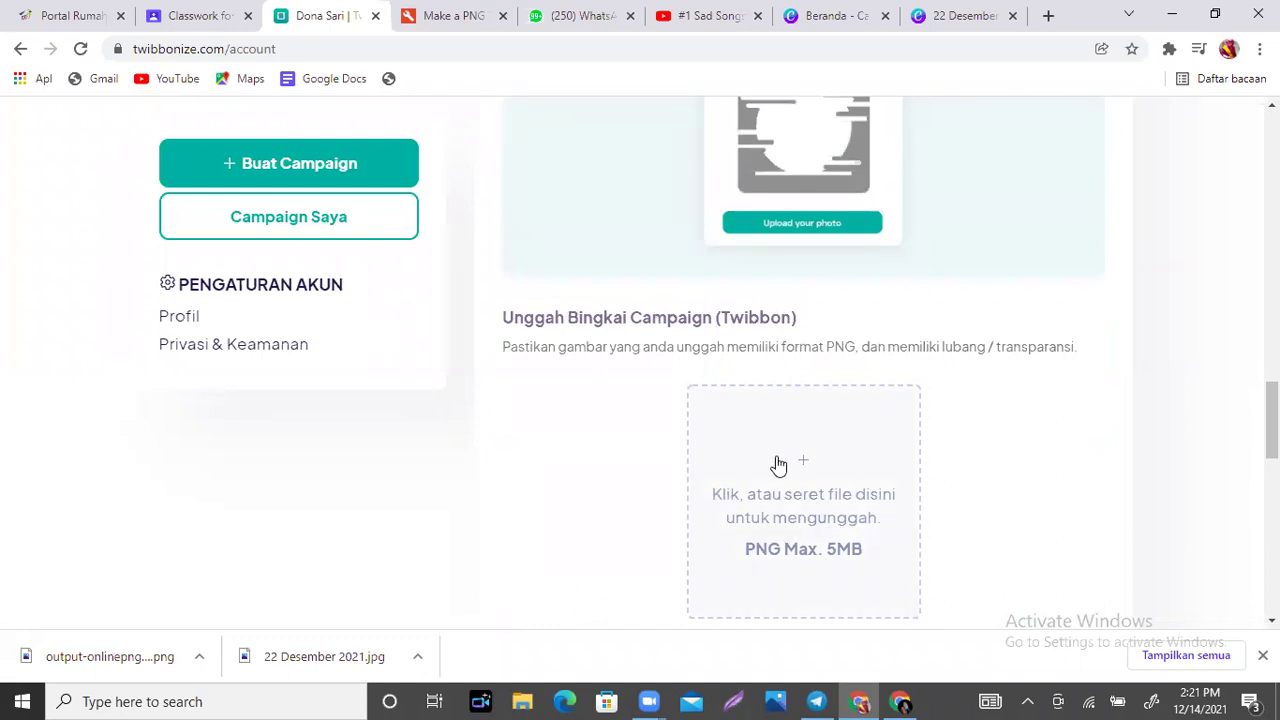
left_click(838, 480)
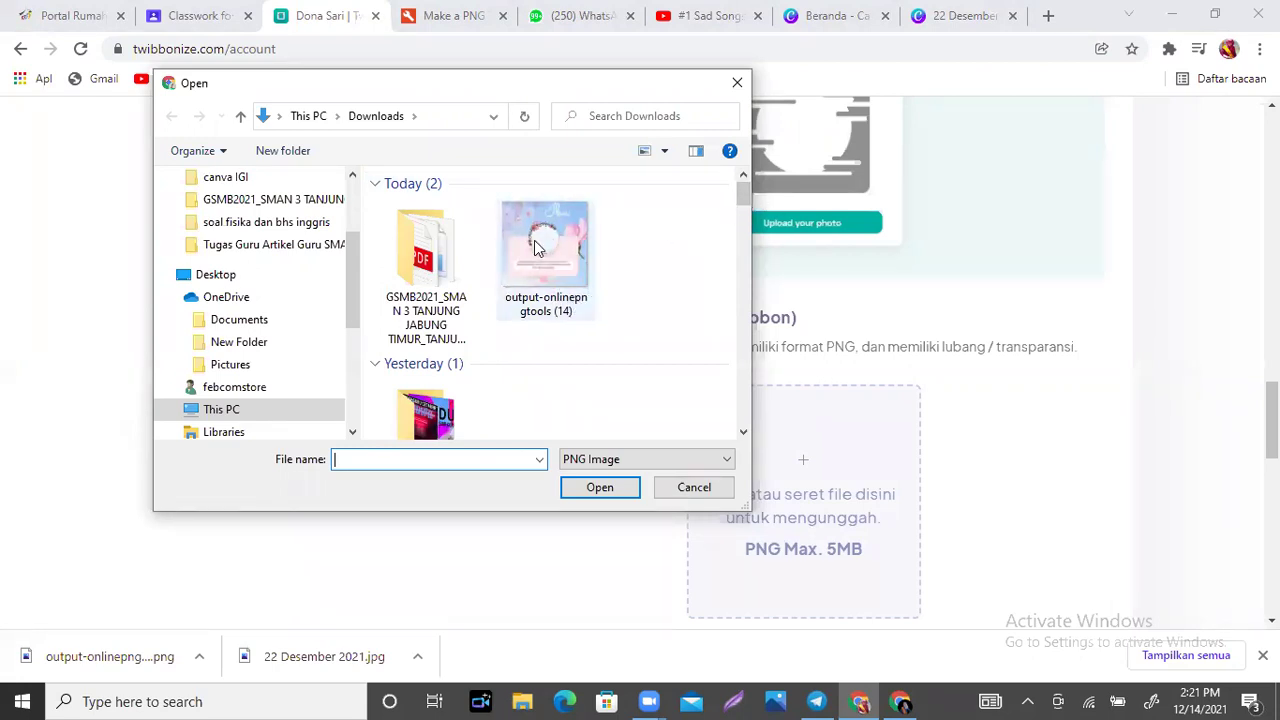
left_click(536, 304)
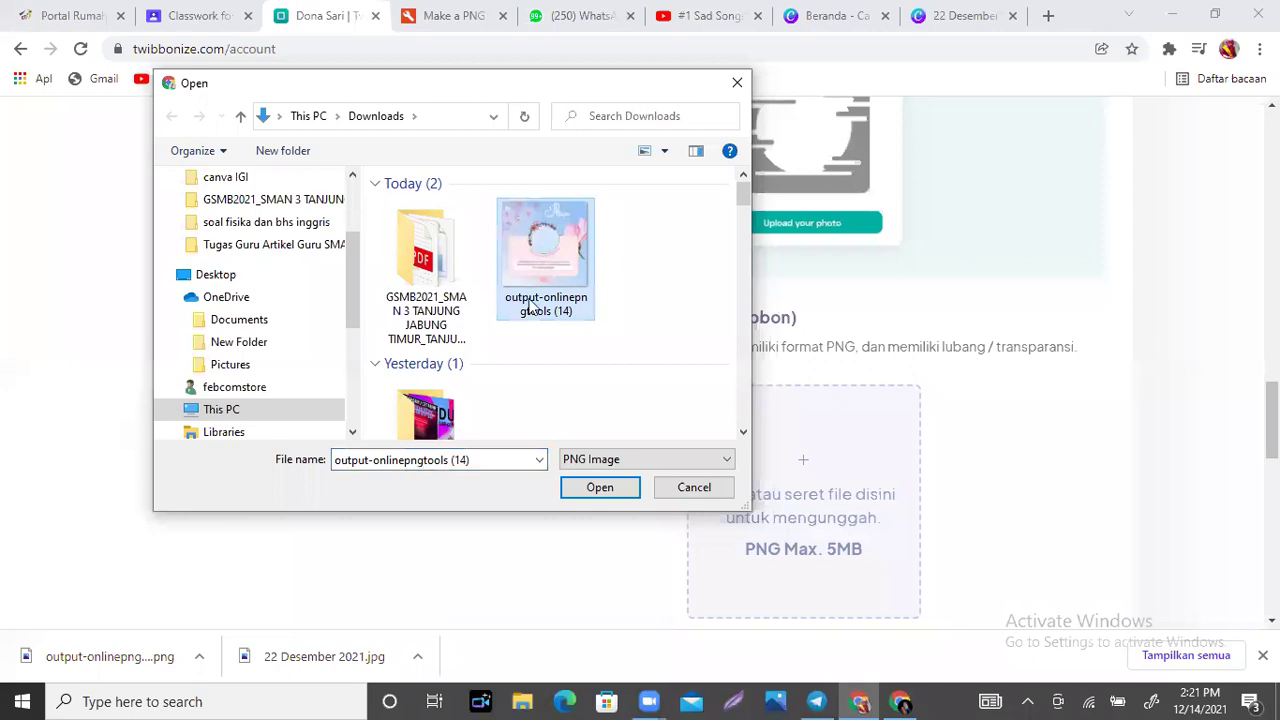
left_click(598, 487)
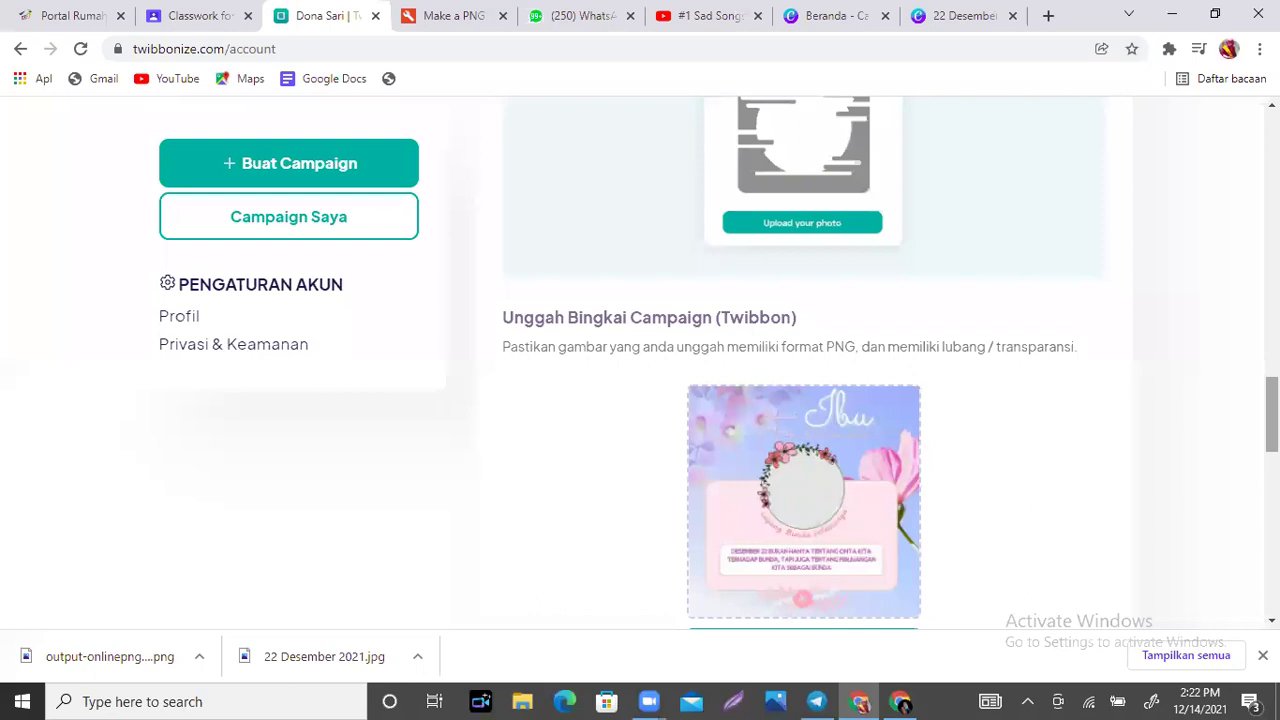
Publish the campaign with the optional post caption left empty.
scroll(1237, 437, "down", 3)
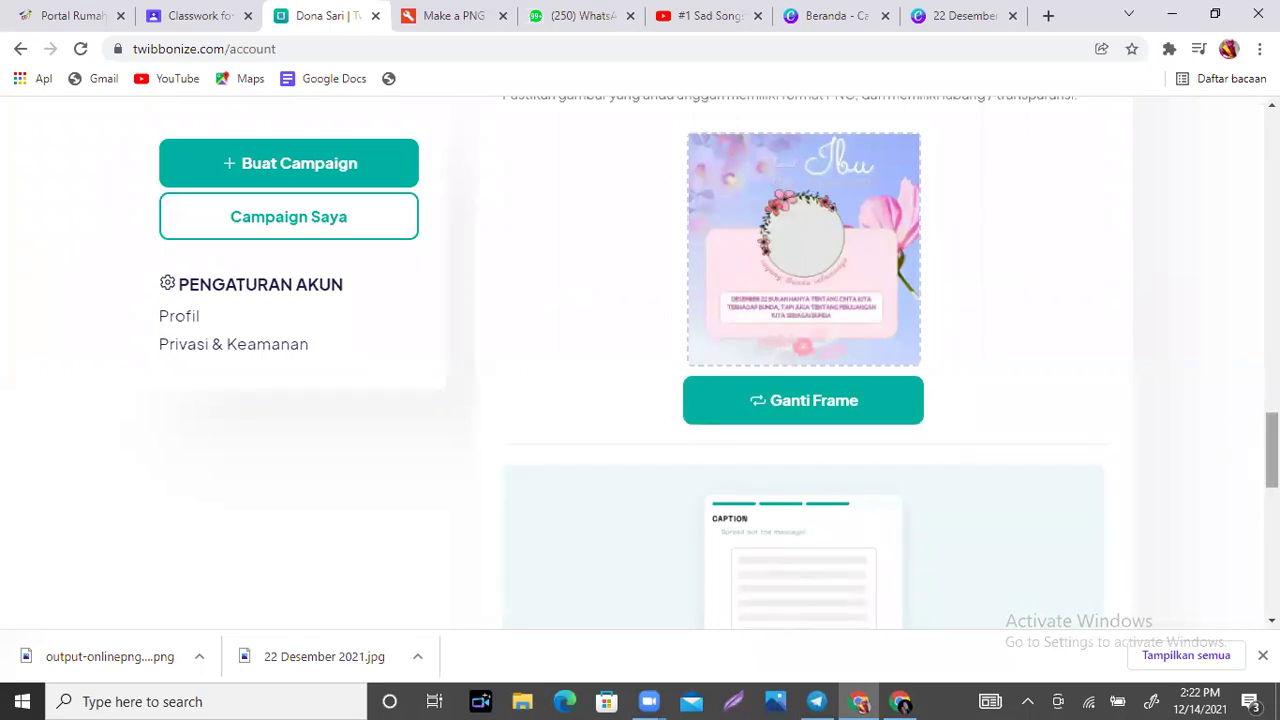
scroll(1270, 450, "down", 5)
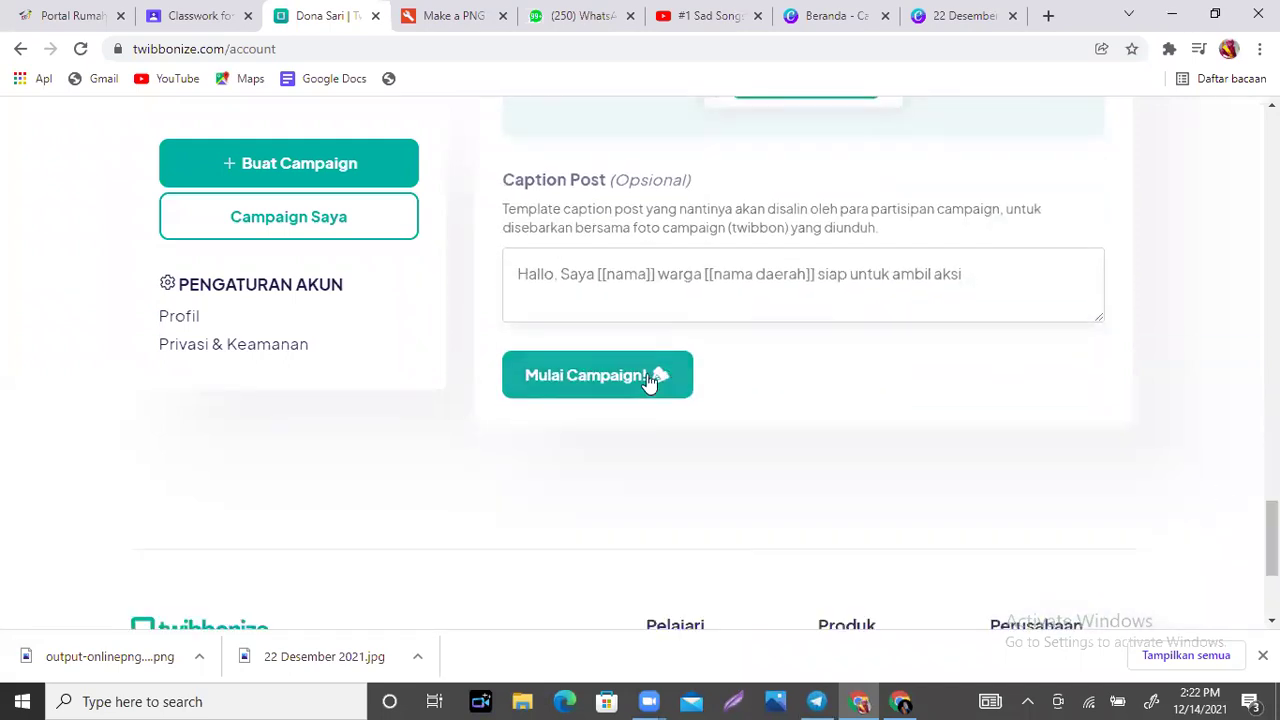
left_click(650, 380)
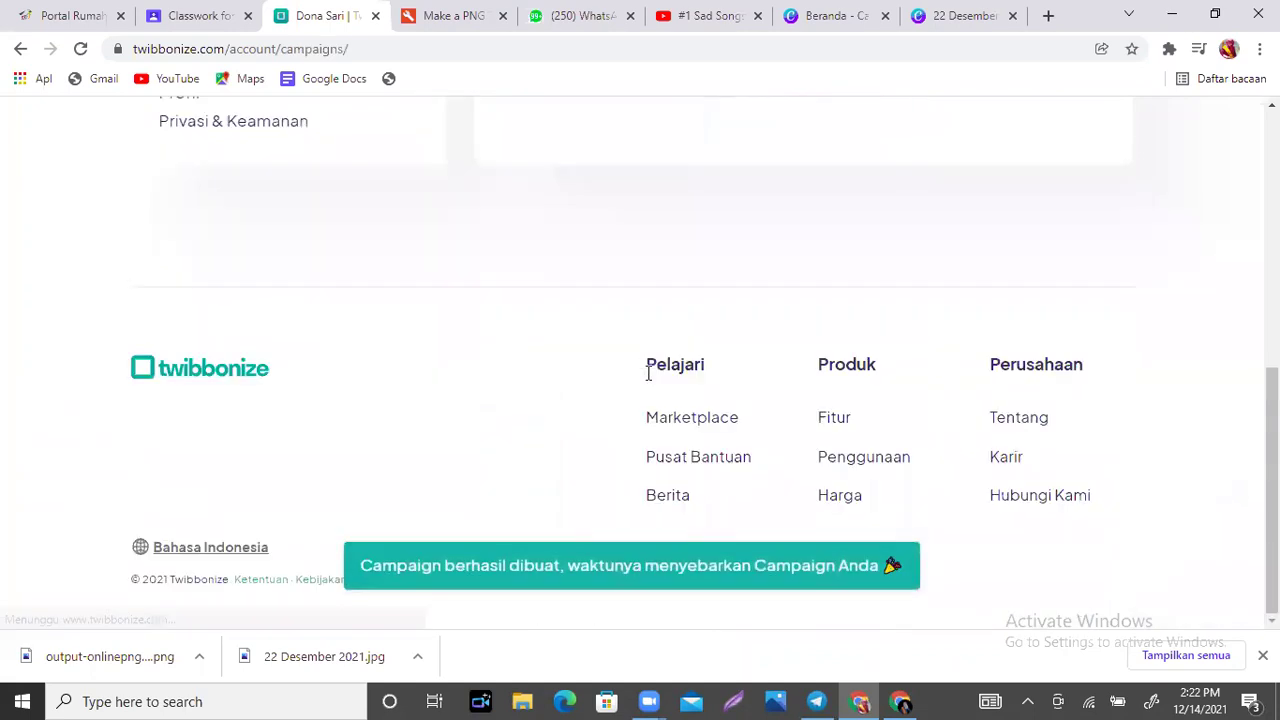
Find the new Selamat Hari Ibu campaign under Campaign Saya and copy its URL.
scroll(749, 486, "down", 6)
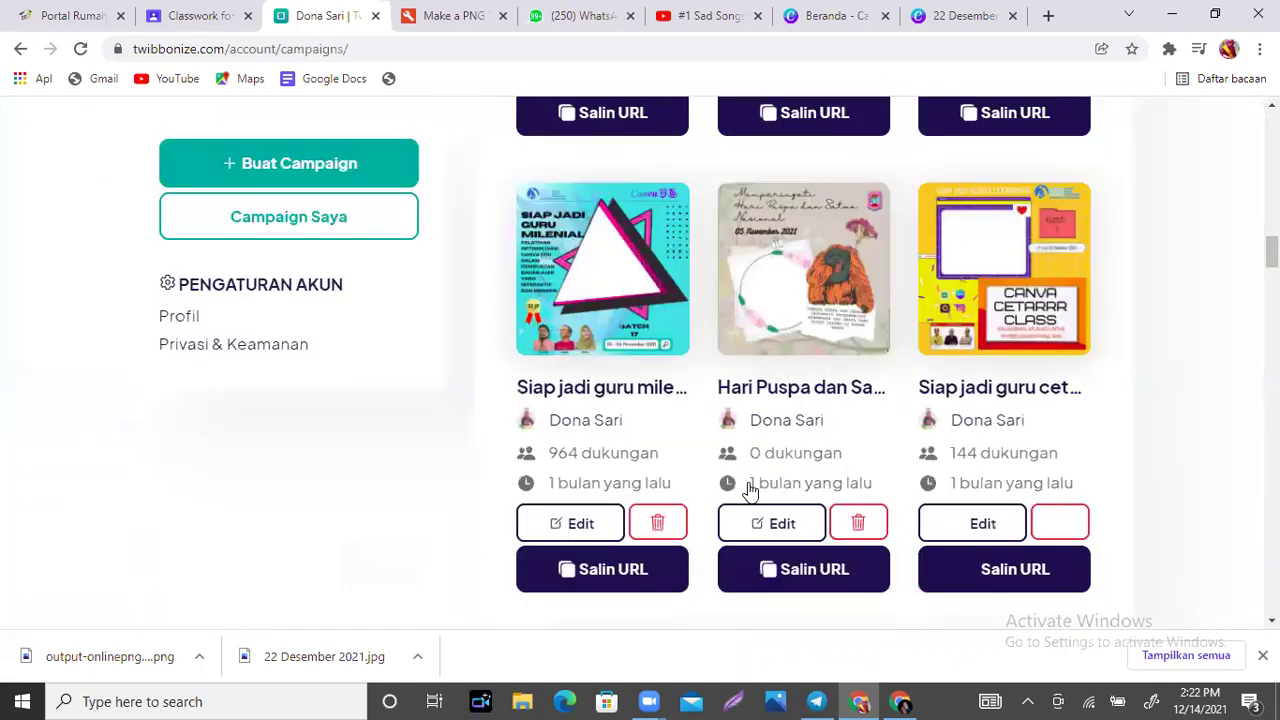
scroll(803, 400, "up", 12)
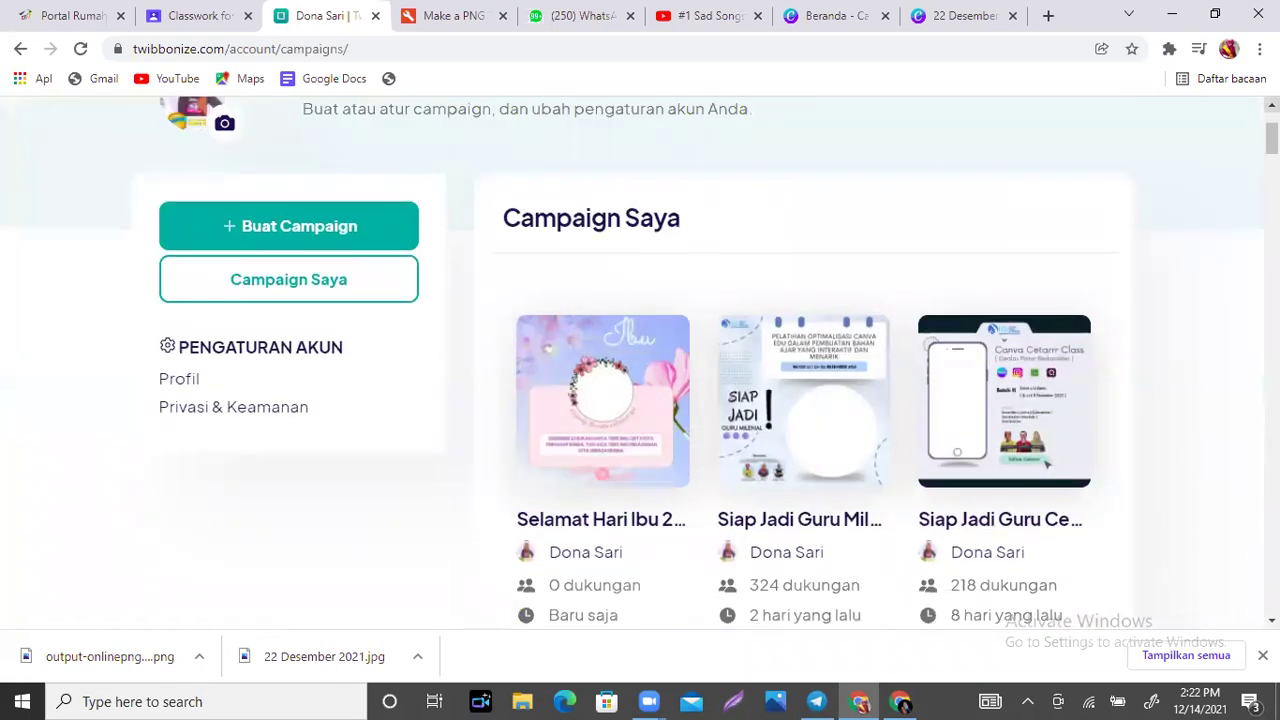
scroll(640, 360, "up", 2)
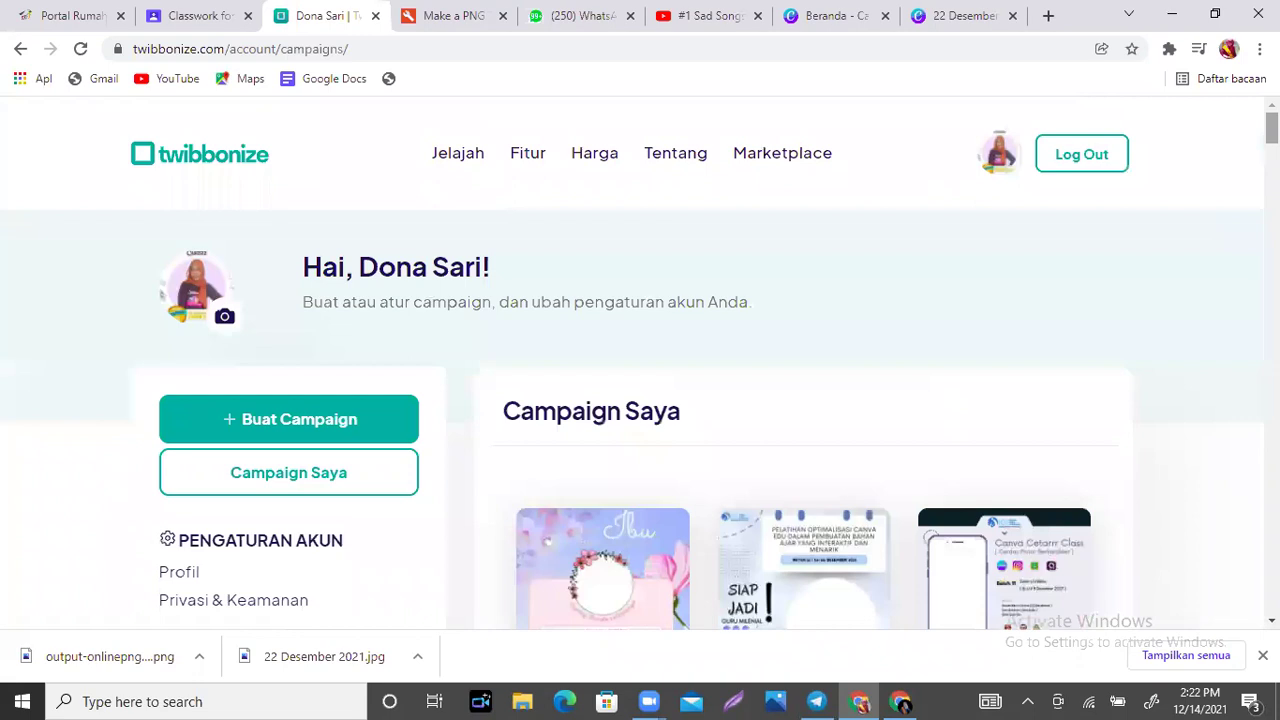
scroll(548, 541, "down", 2)
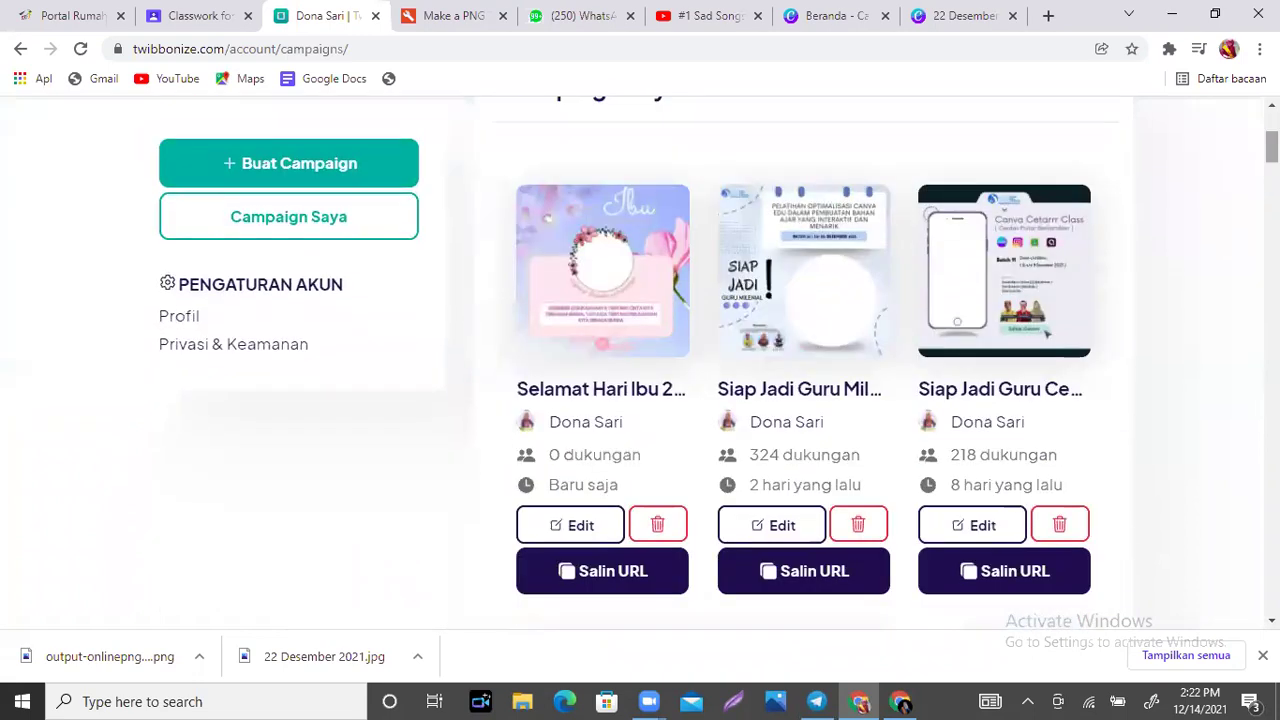
left_click(612, 586)
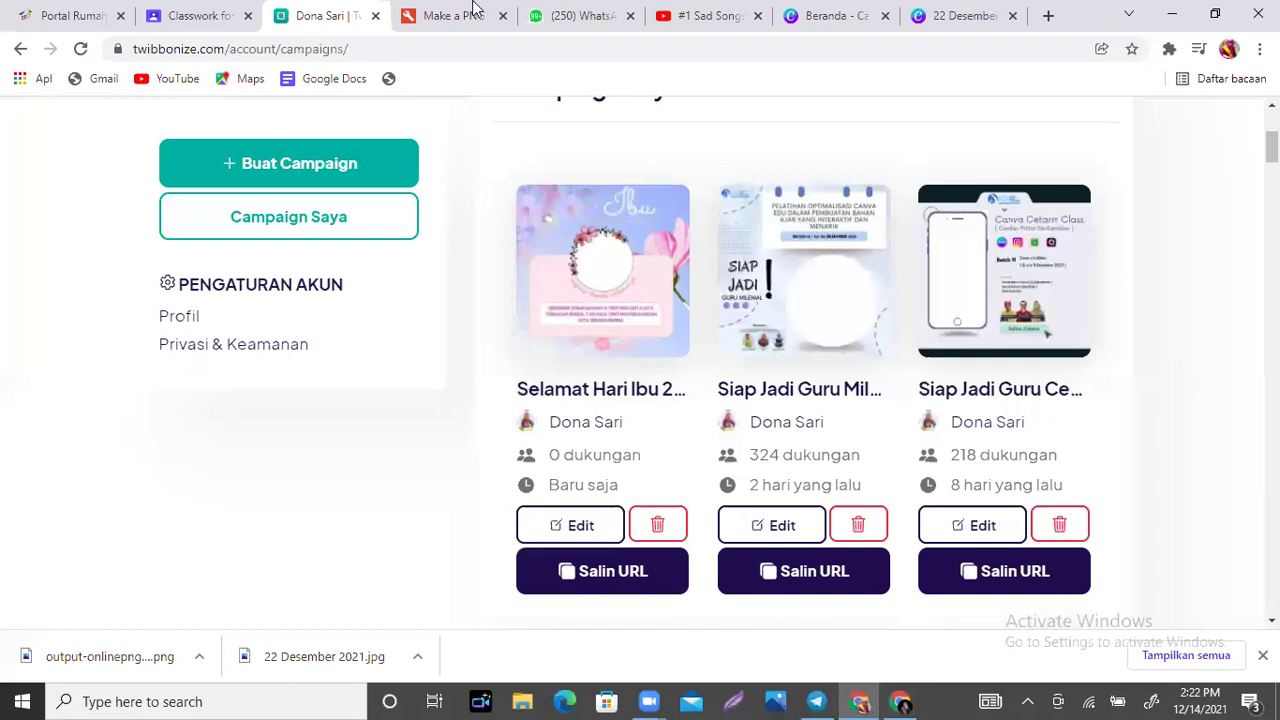
left_click(1049, 16)
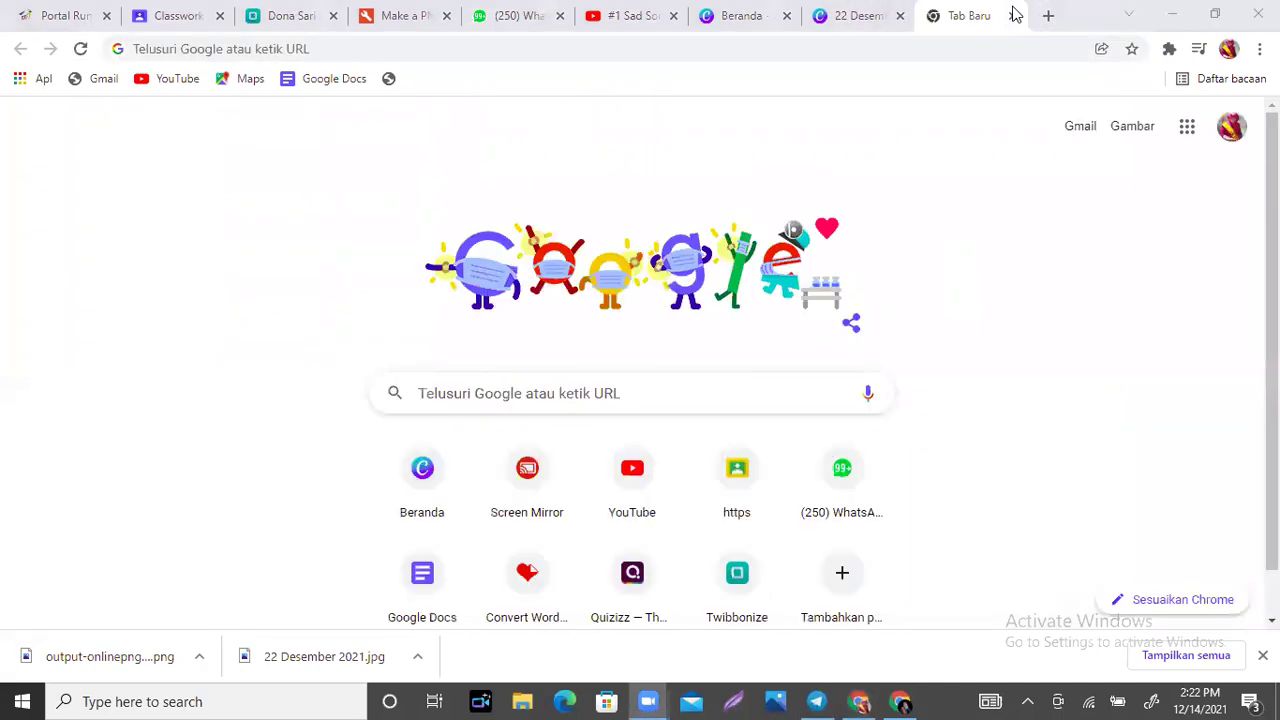
left_click(465, 48)
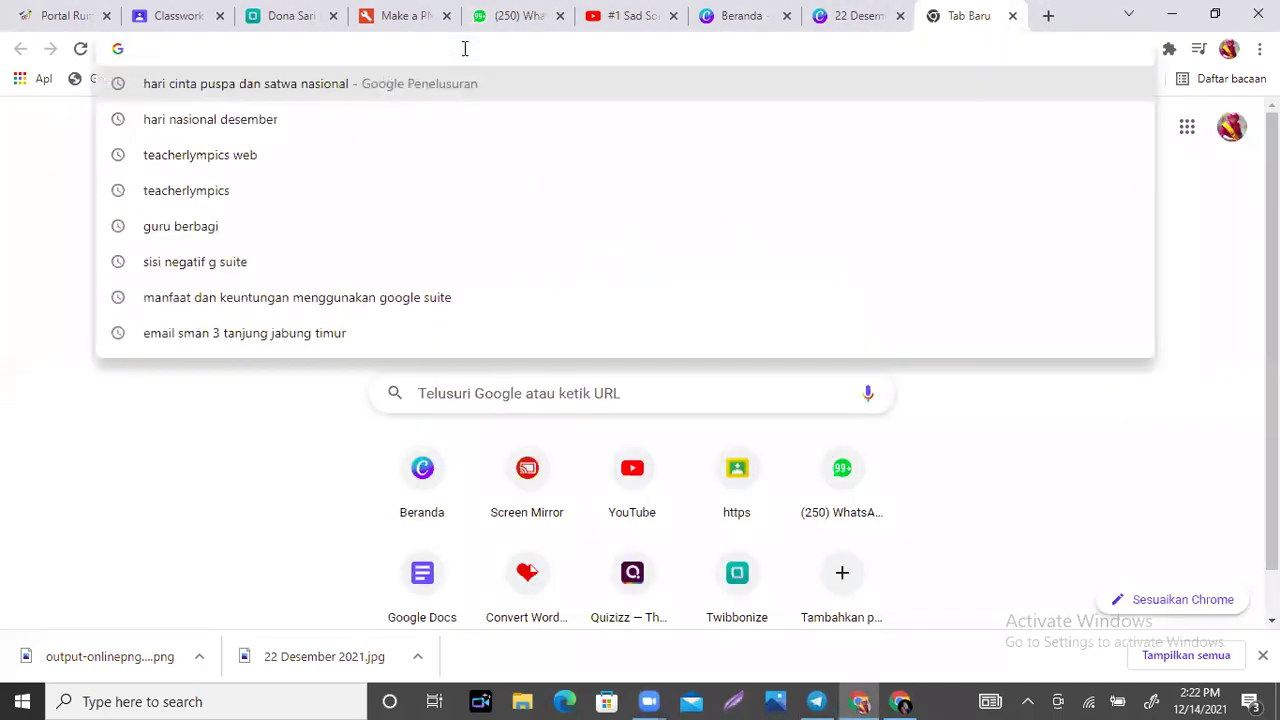
type("https://twb.nz/hariibu202112")
key("Return")
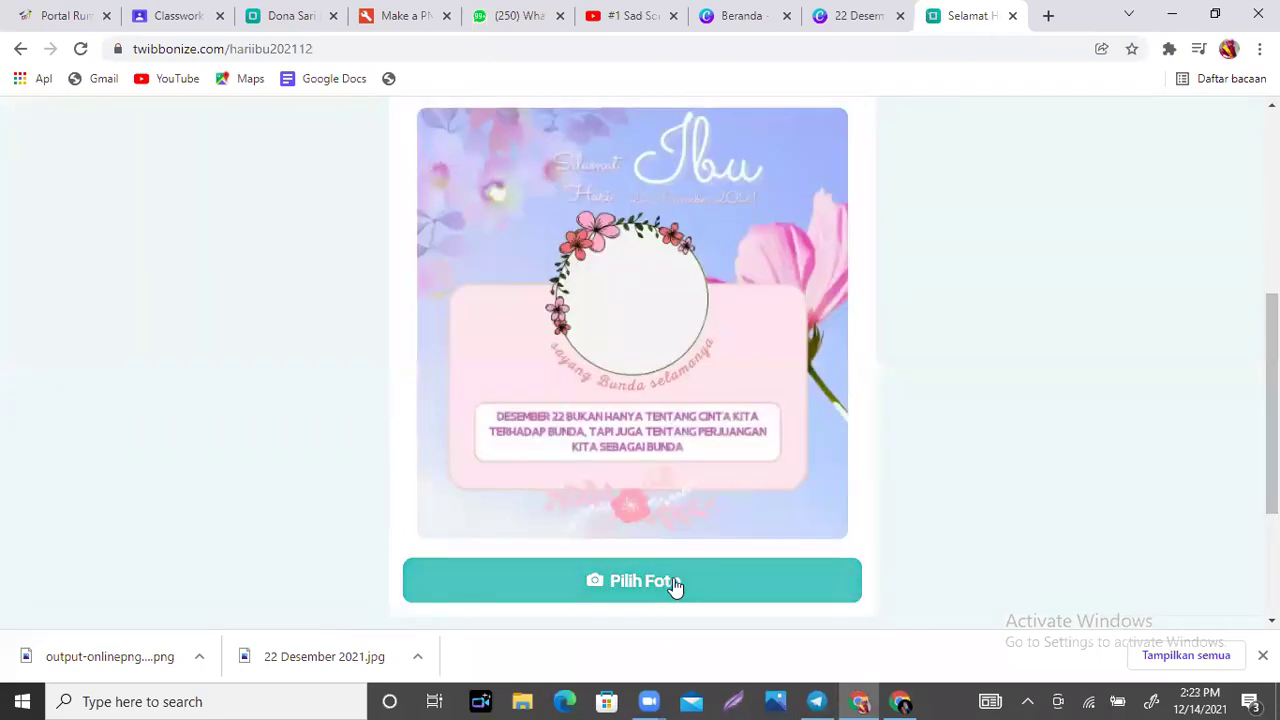
Load photo_2021-11-25_15-21-29 from the Downloads folder into the Selamat Hari Ibu twibbon.
left_click(675, 584)
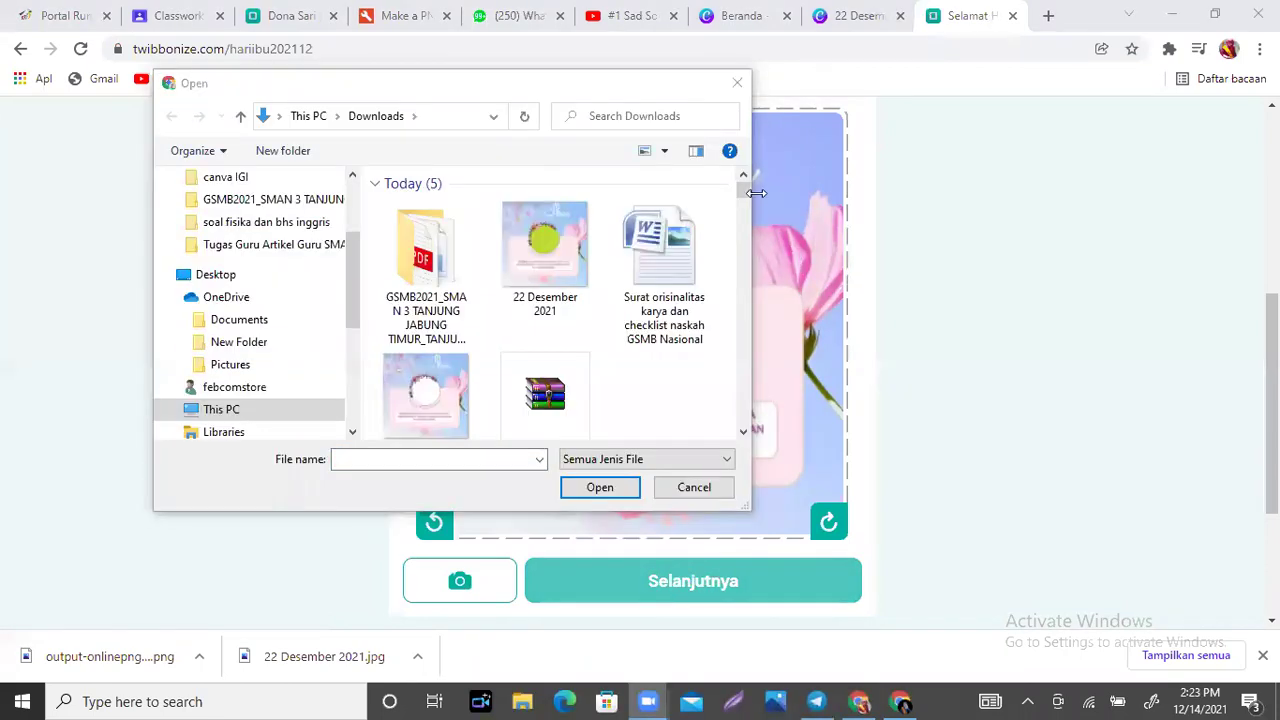
left_click_drag(746, 189, 748, 236)
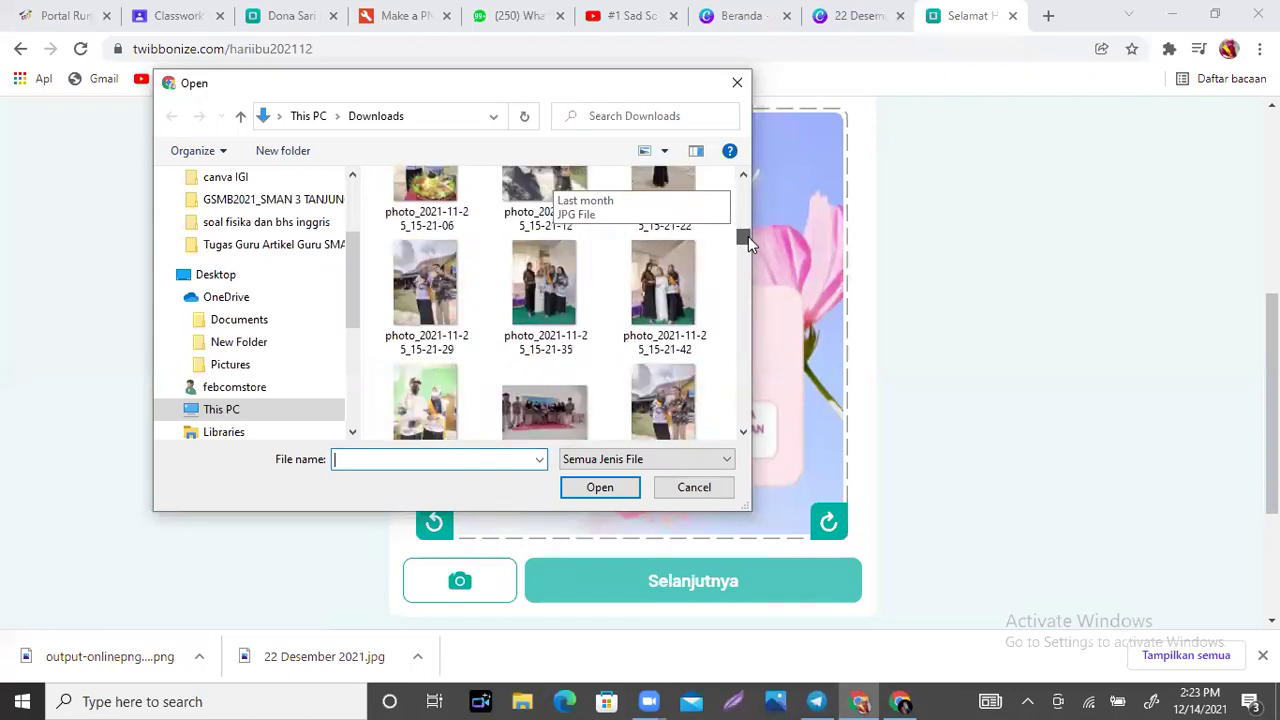
left_click(427, 283)
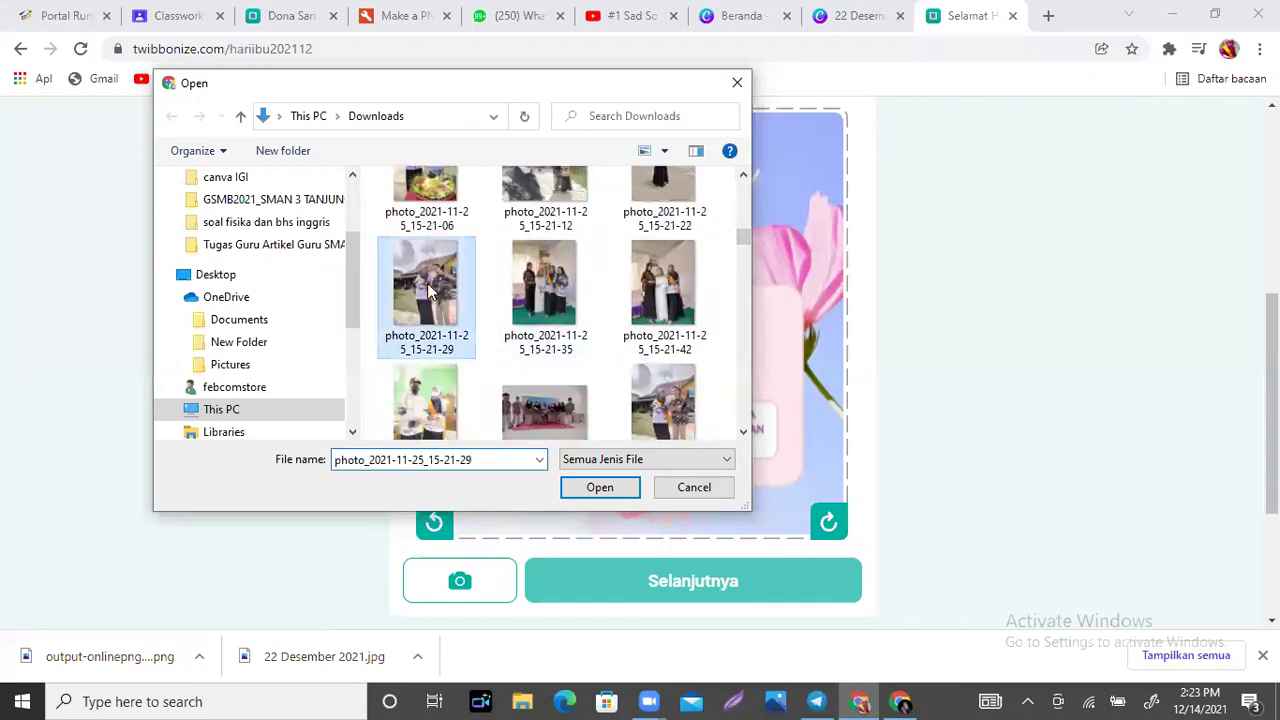
left_click(610, 486)
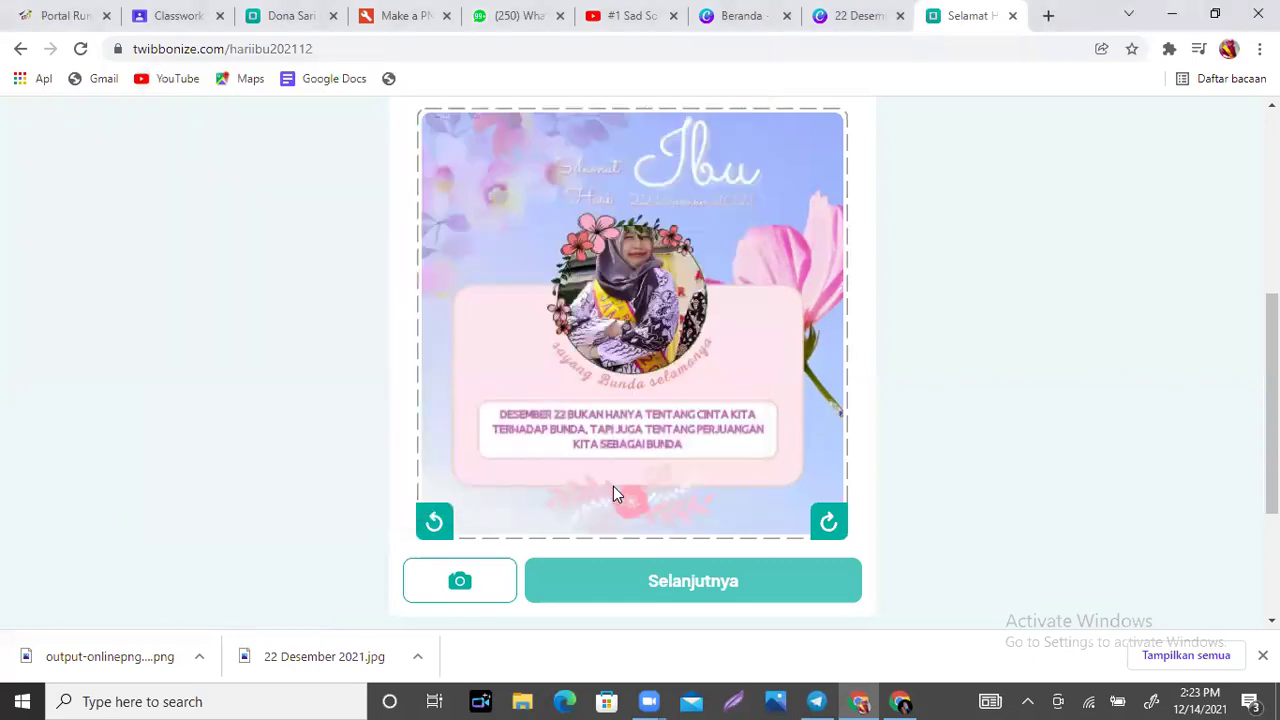
Shrink and reposition the photo so both people fit inside the floral circle, and download the finished twibbon image.
left_click_drag(660, 300, 621, 340)
scroll(621, 340, "down", 3)
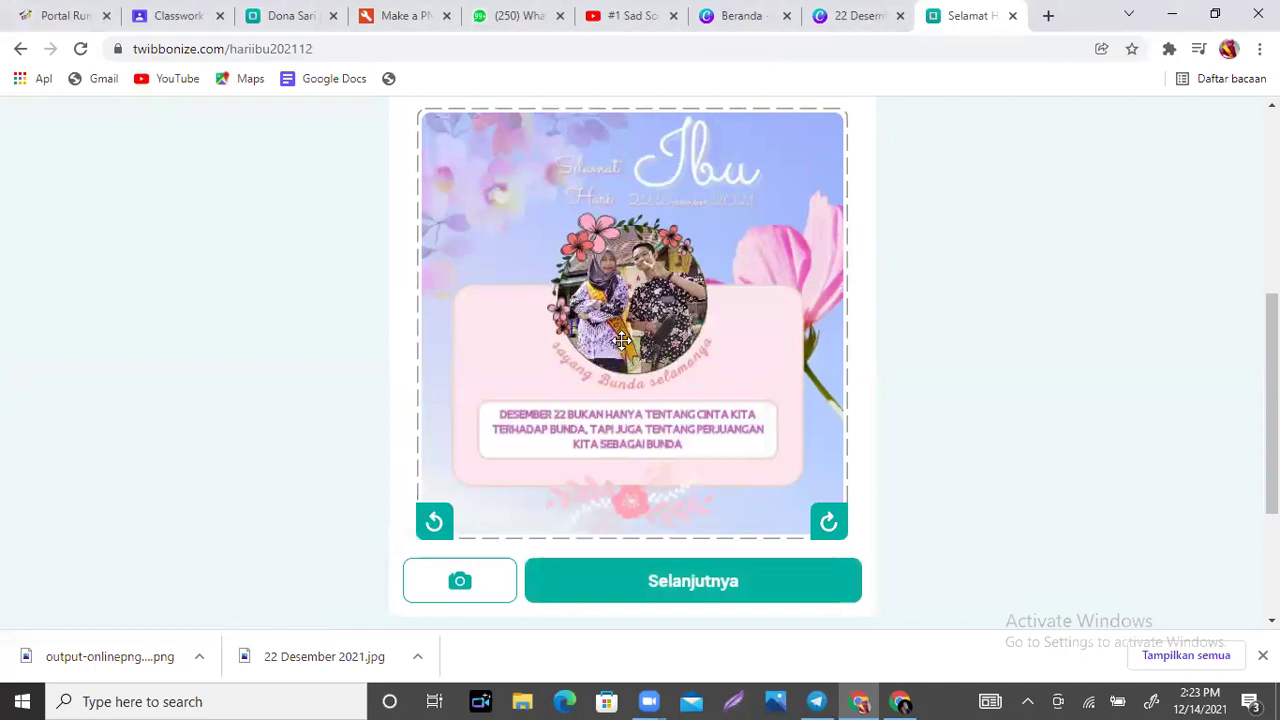
left_click(682, 588)
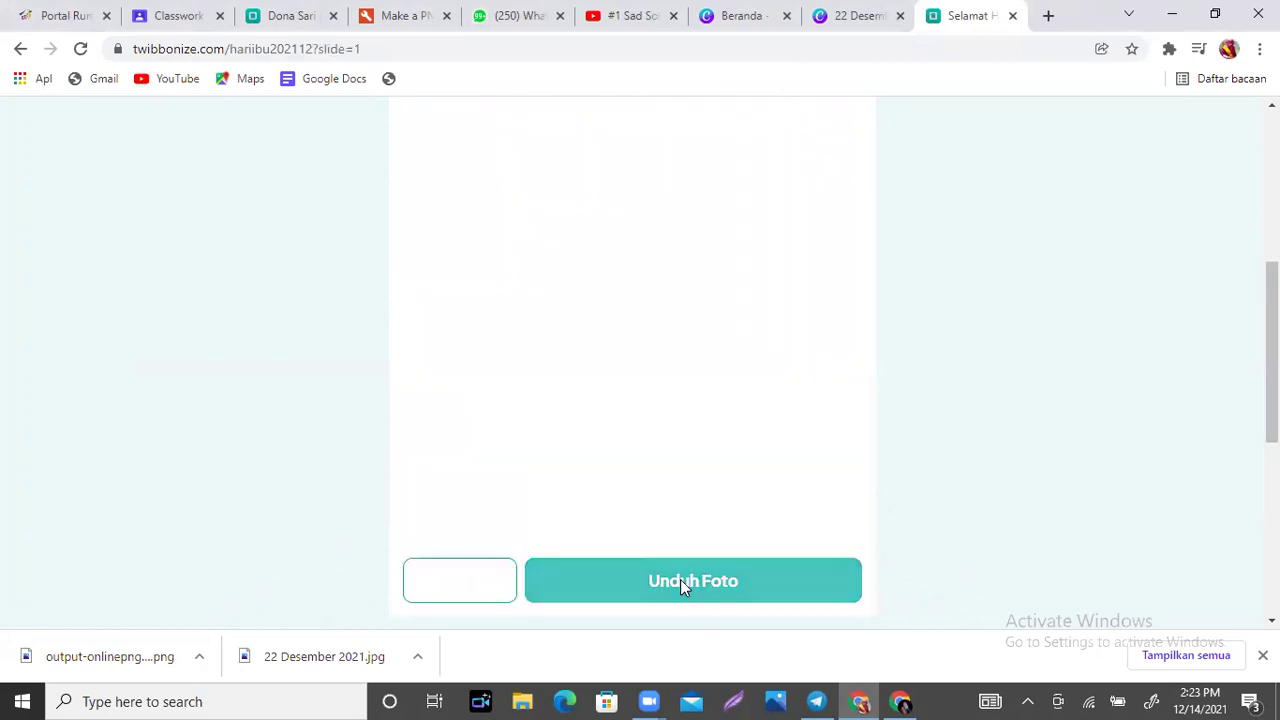
left_click(680, 582)
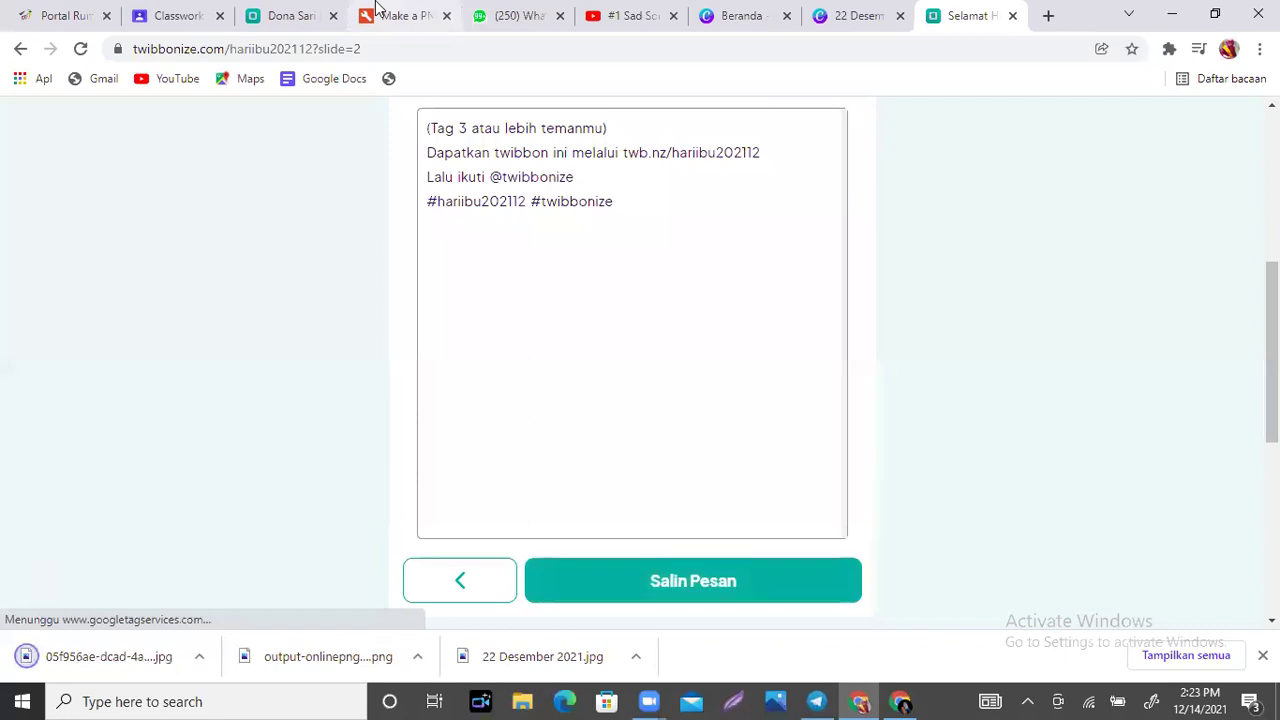
Switch to Google Classroom and open the classwork of the Tim Rajawali class (CANVA IGI NATUNA #20).
left_click(126, 14)
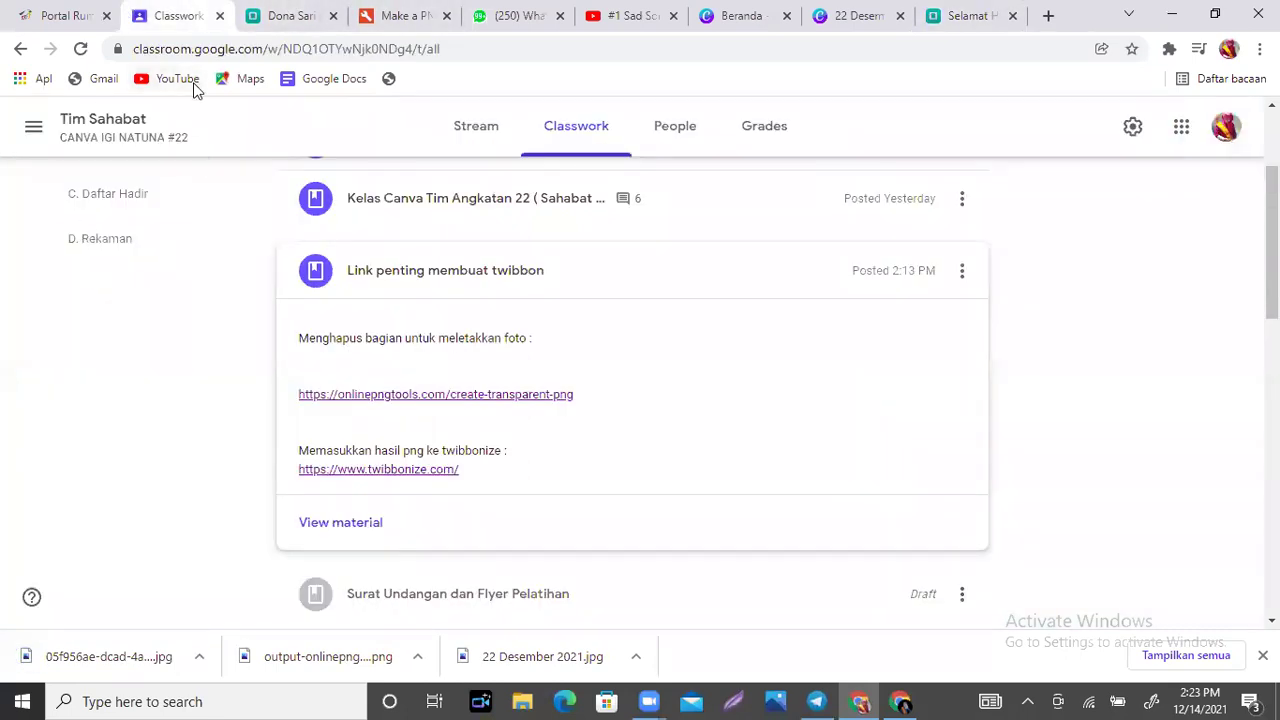
left_click(33, 126)
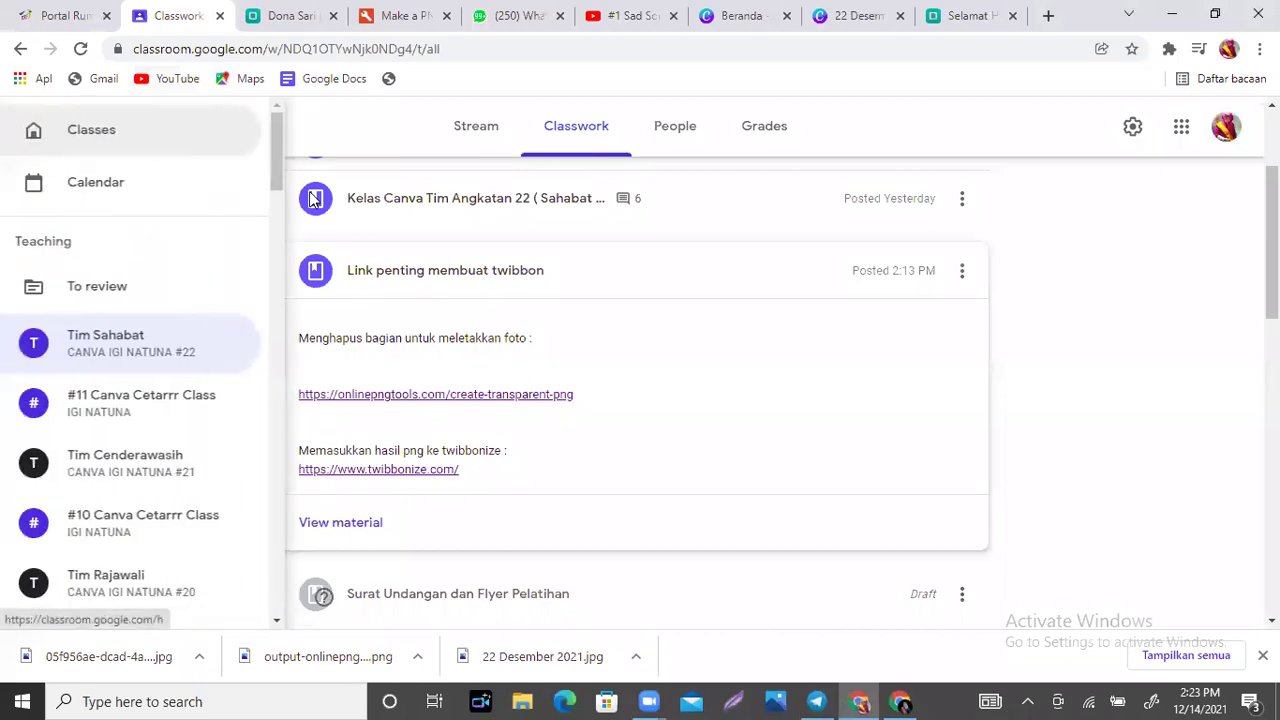
left_click_drag(279, 172, 279, 210)
left_click(105, 279)
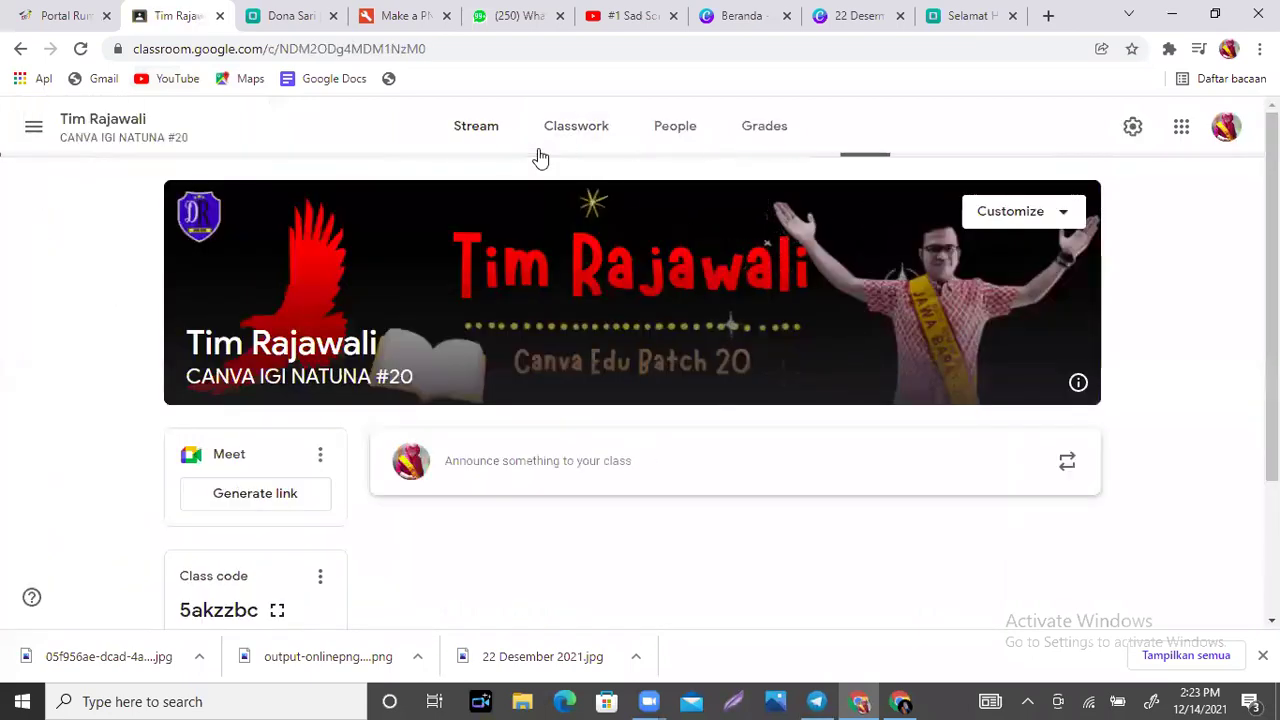
left_click(582, 133)
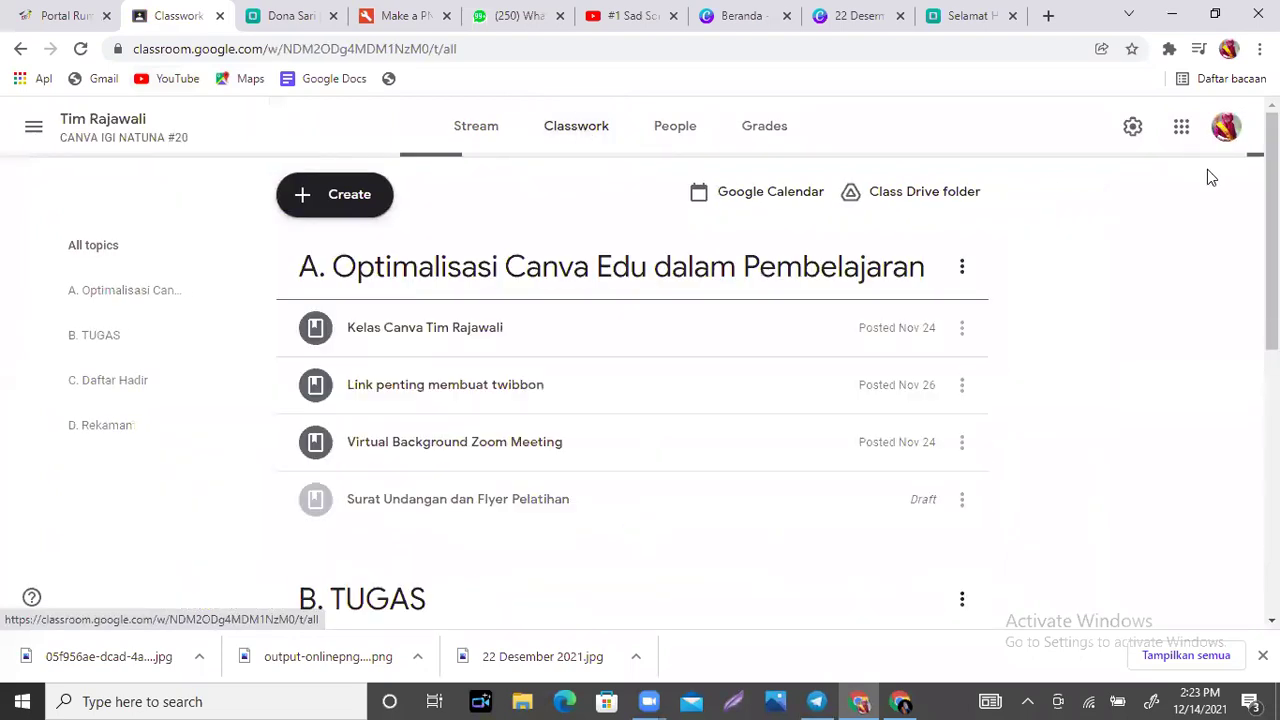
Review the instructions of the daily assignments under B. TUGAS, ending with Tugas Hari Ketiga (26 November 2021).
scroll(457, 380, "down", 4)
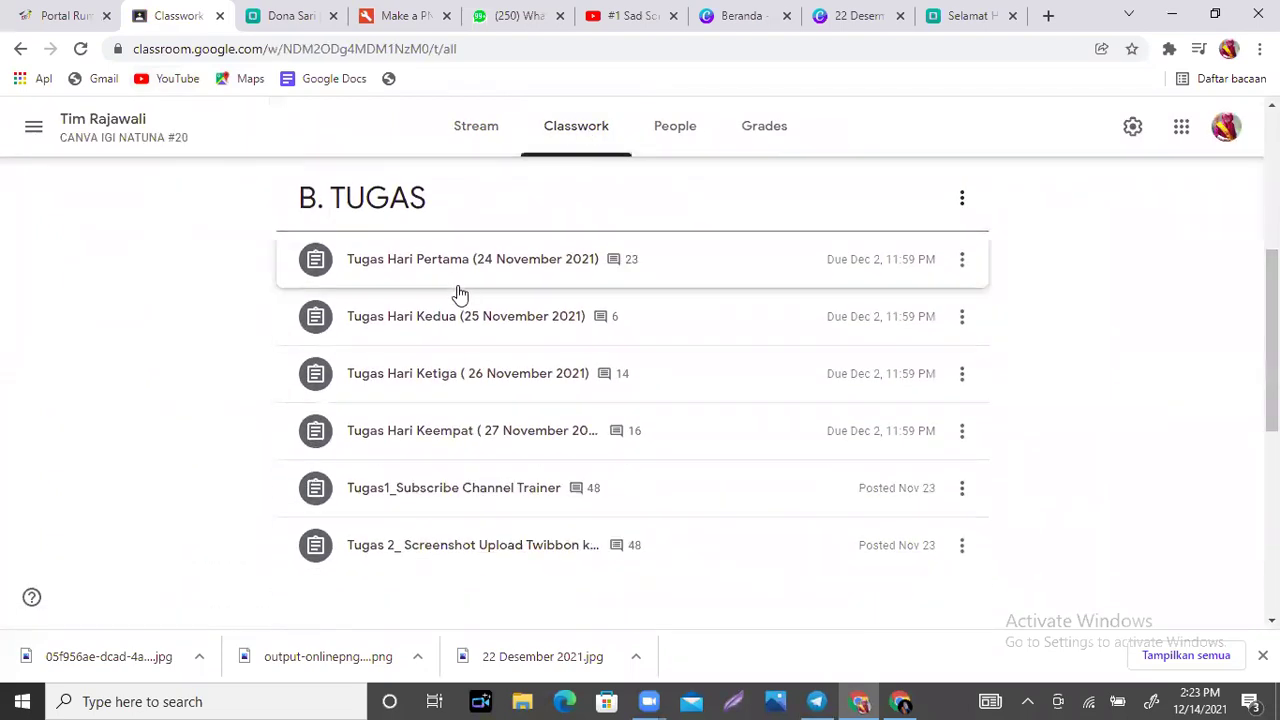
left_click(452, 326)
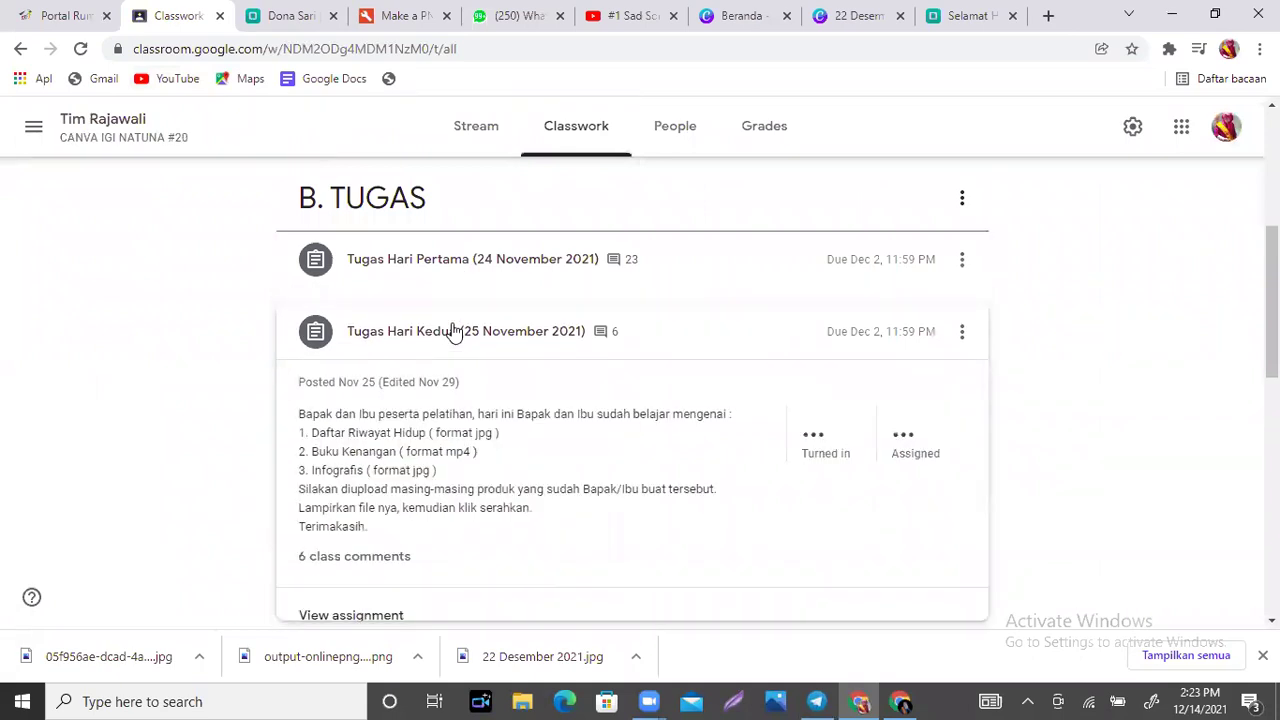
left_click(434, 266)
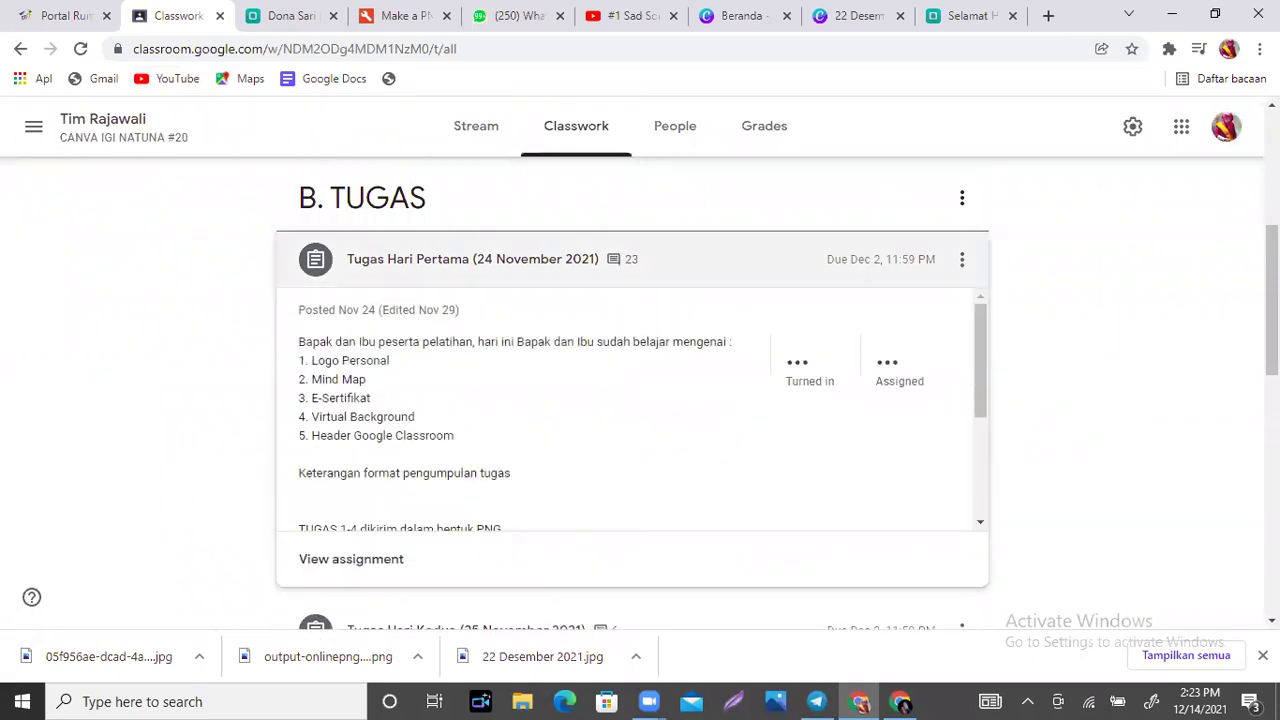
scroll(405, 270, "down", 4)
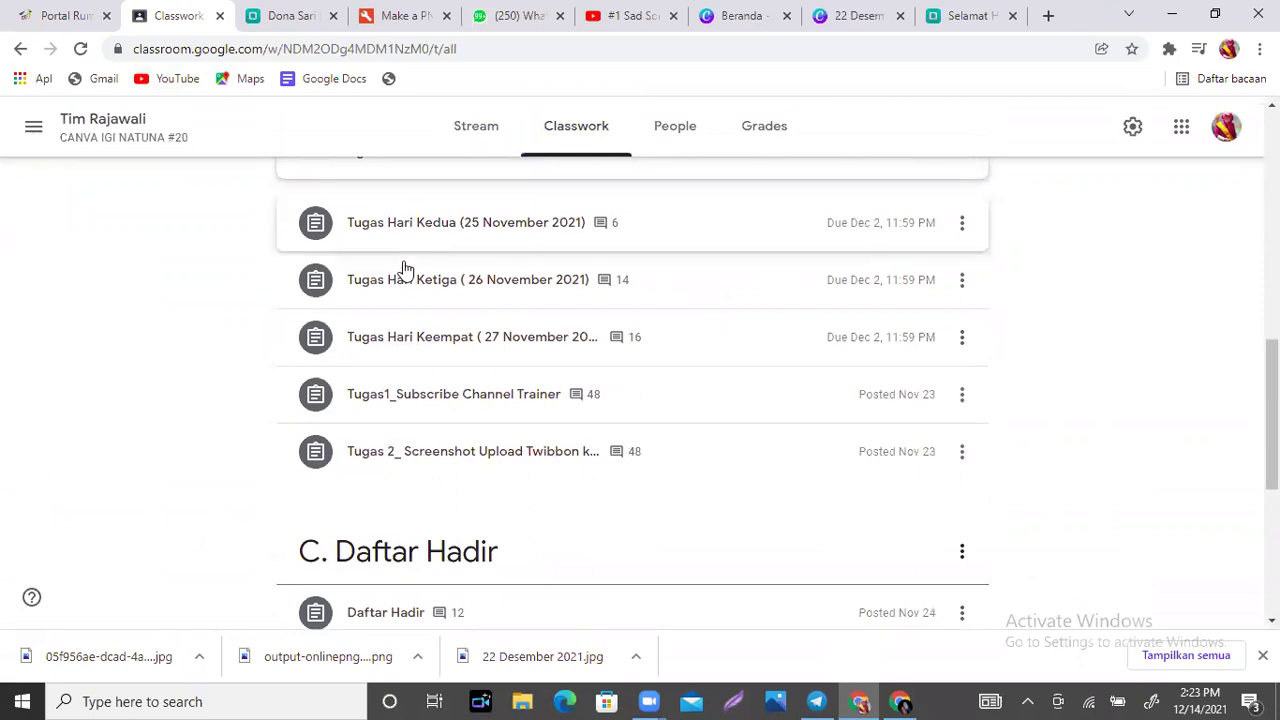
left_click(423, 358)
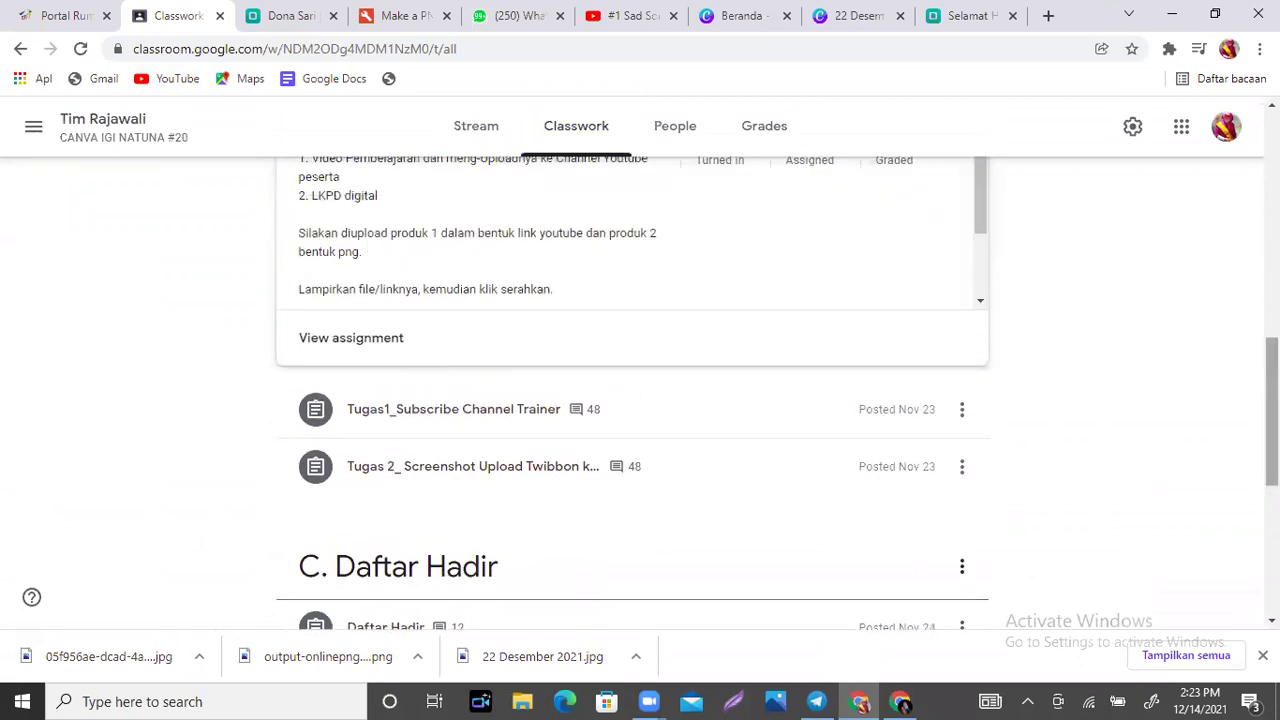
scroll(380, 240, "up", 3)
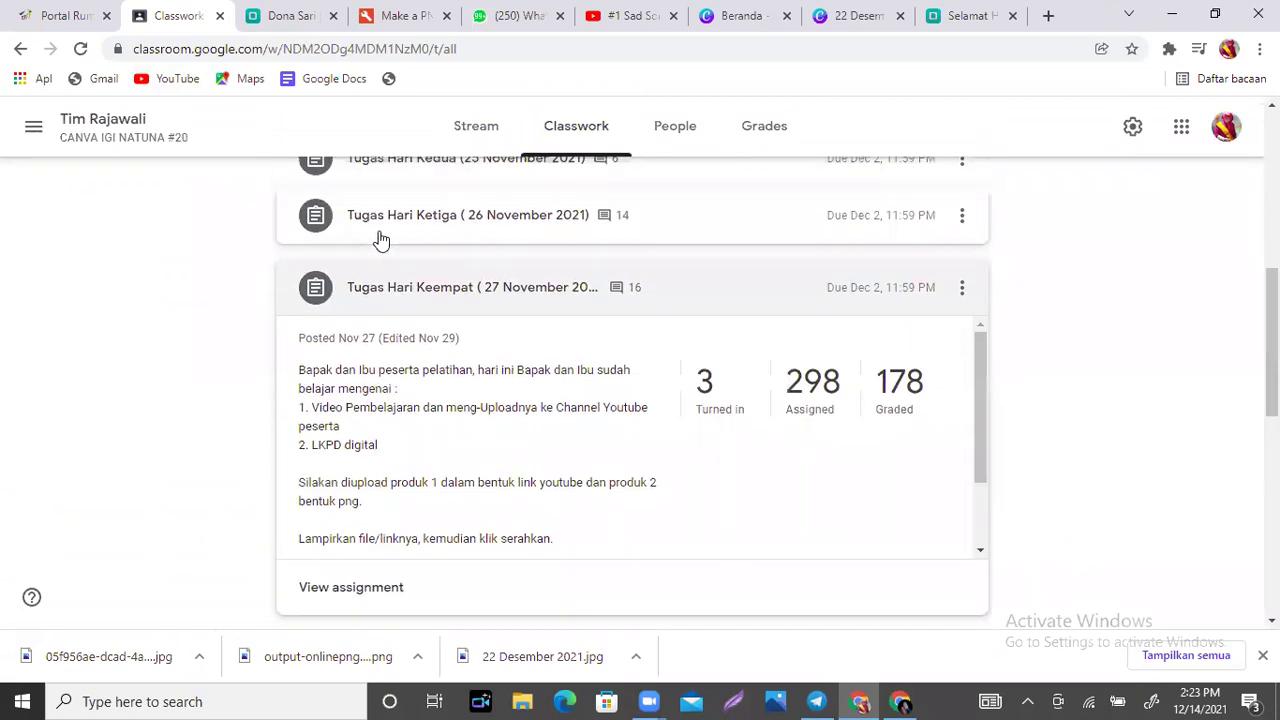
left_click(381, 240)
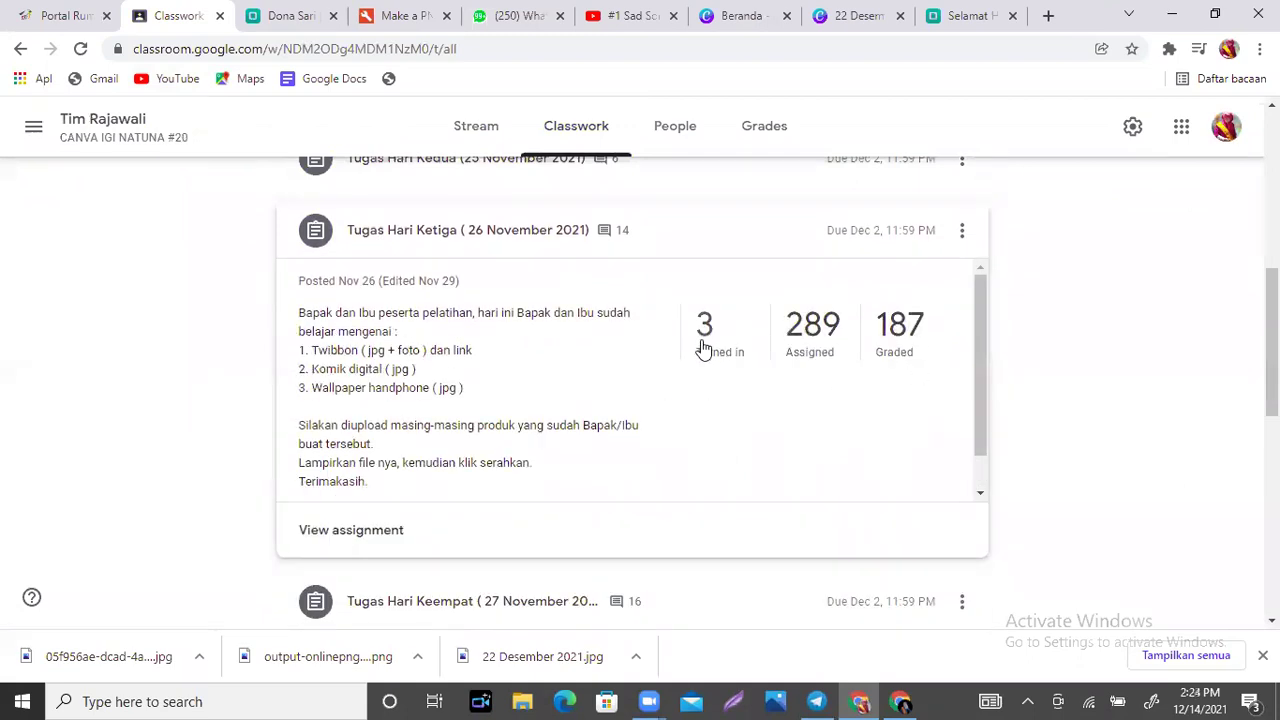
Open the graded student work of Tugas Hari Ketiga and look through the student list down to the graded entries.
left_click(901, 349)
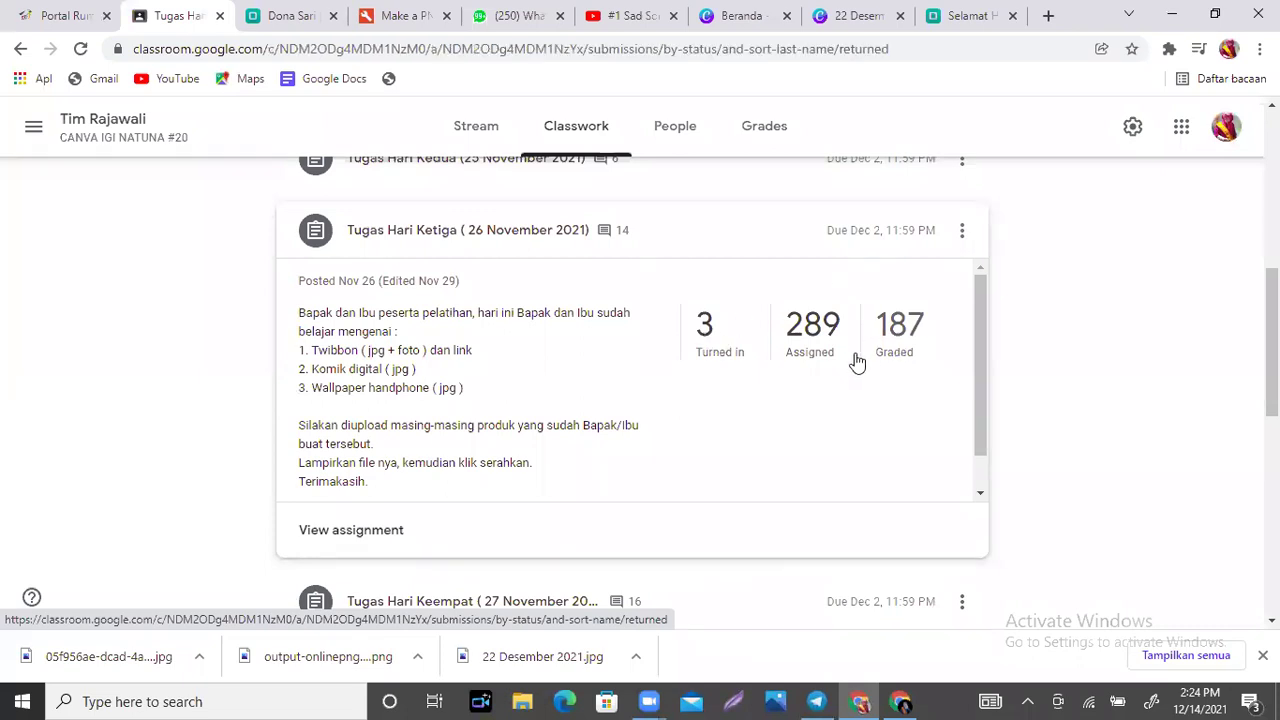
left_click(906, 337)
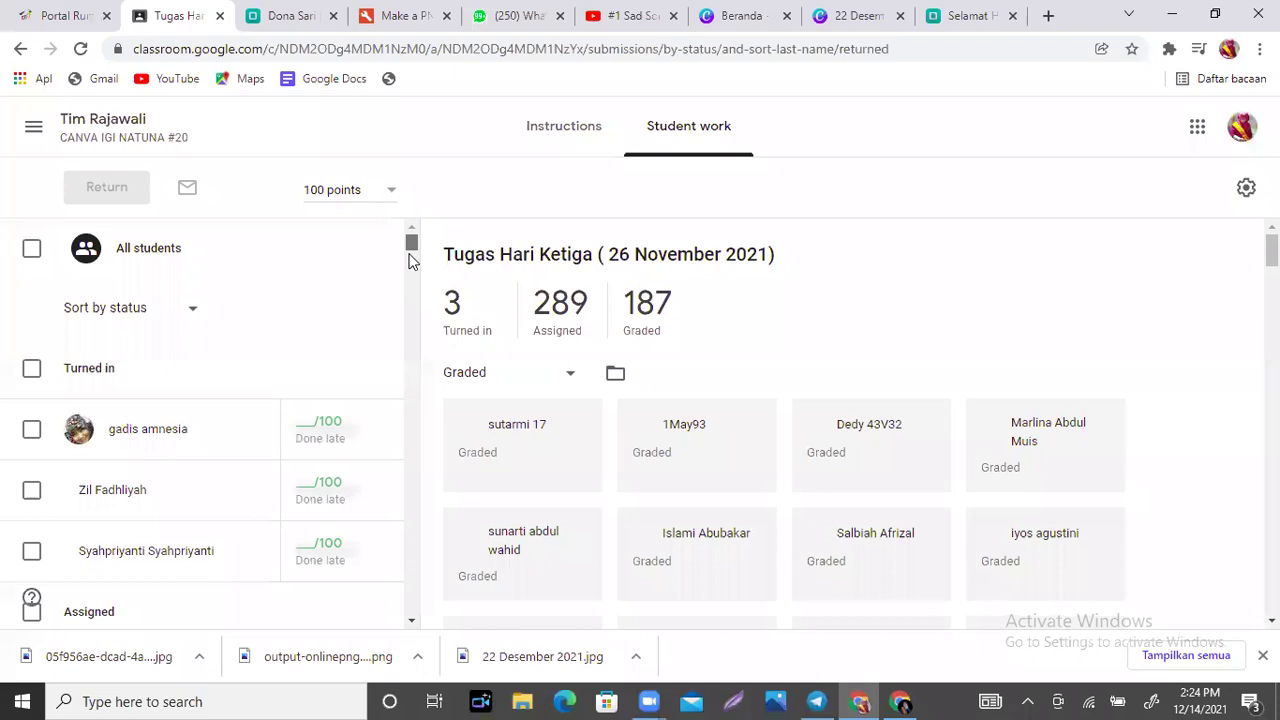
scroll(409, 250, "down", 4)
left_click_drag(410, 287, 410, 250)
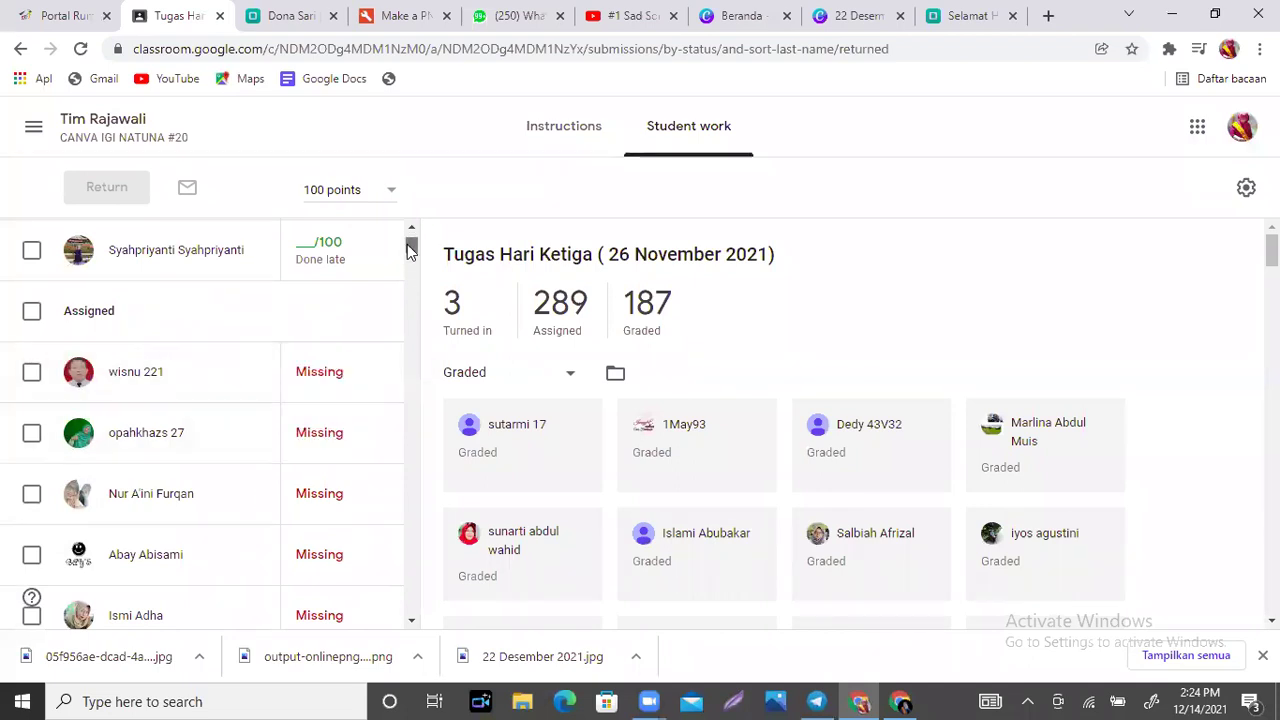
scroll(407, 250, "down", 2)
left_click_drag(407, 264, 416, 478)
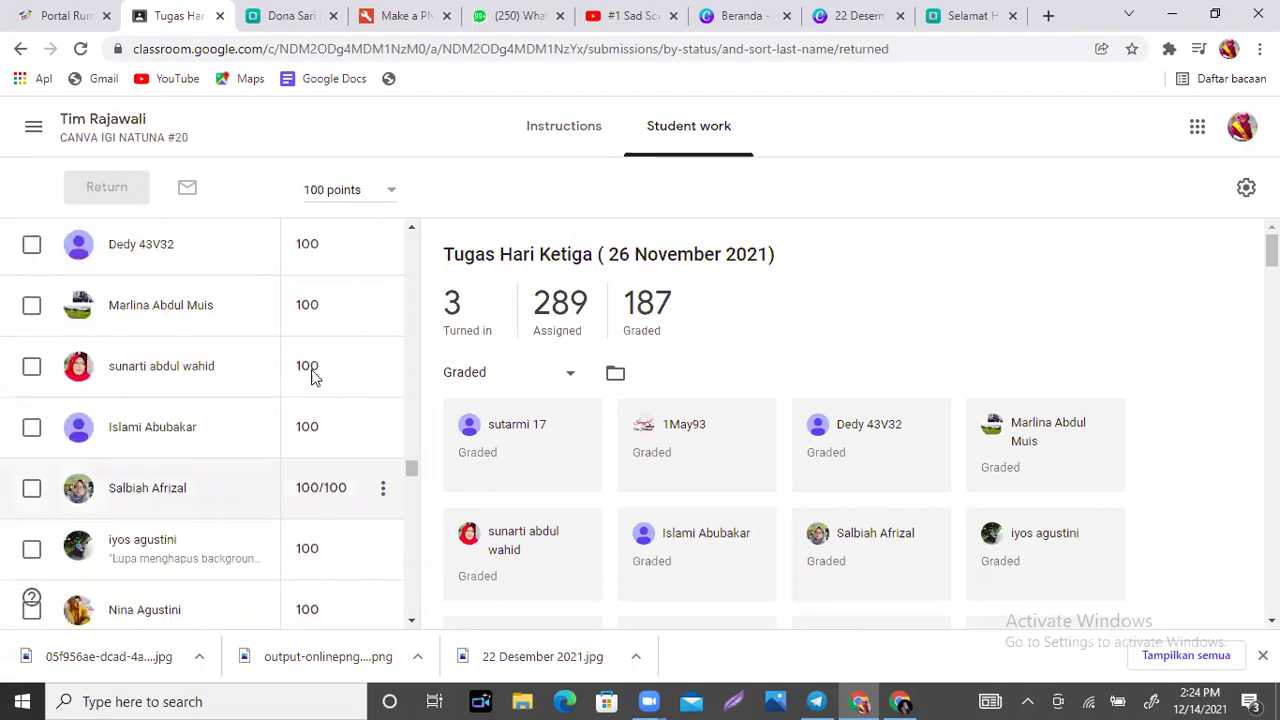
Examine the submitted twibbon, comic and wallpaper files of three graded students in Tugas Hari Ketiga.
left_click(311, 369)
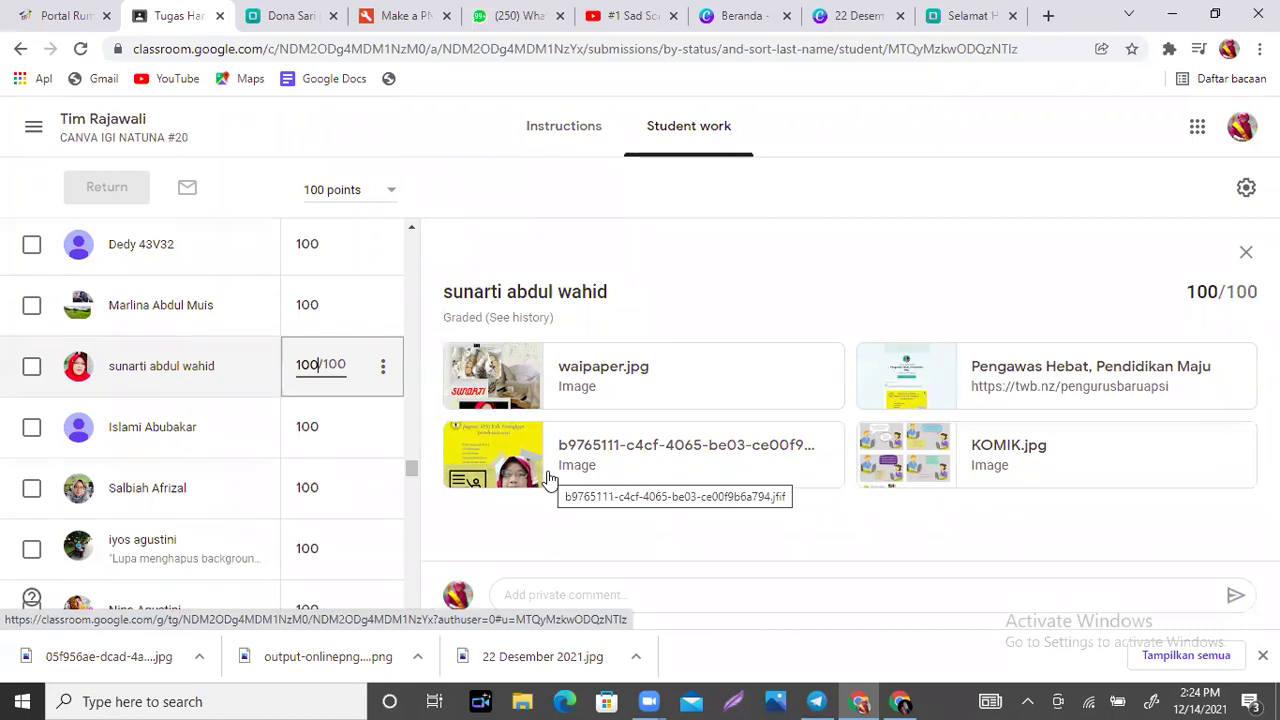
left_click_drag(410, 470, 414, 491)
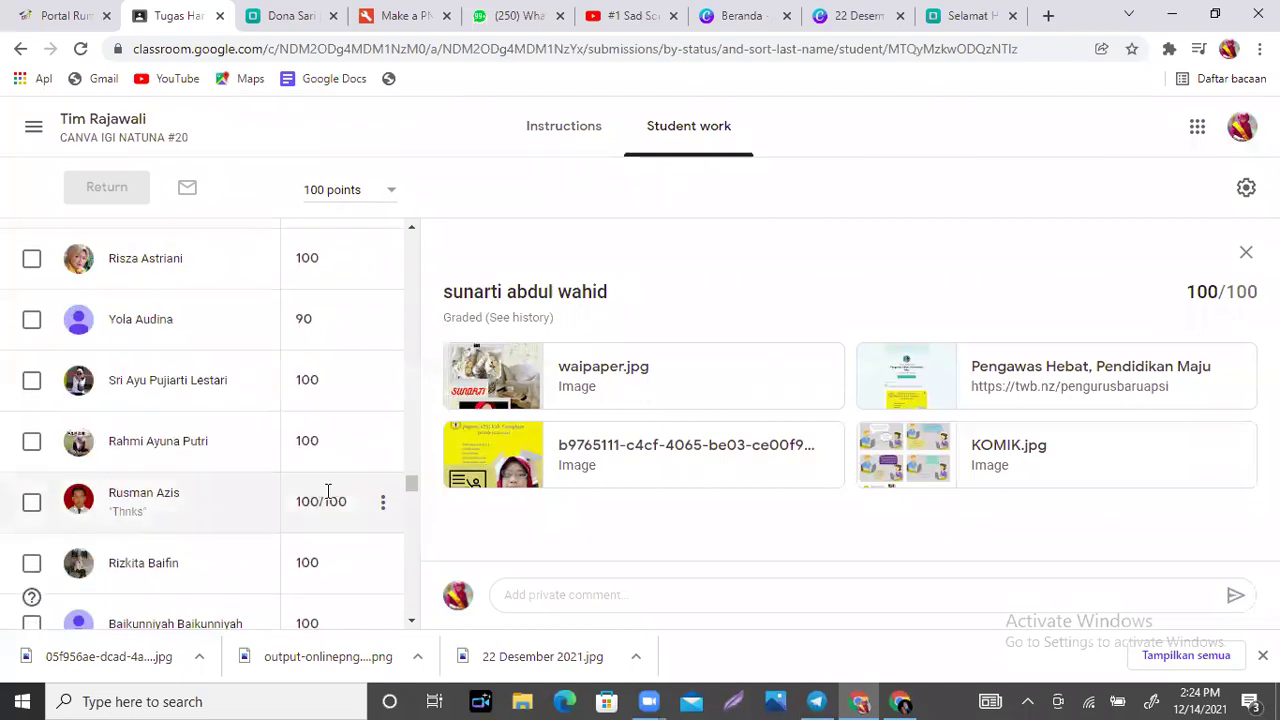
left_click(303, 309)
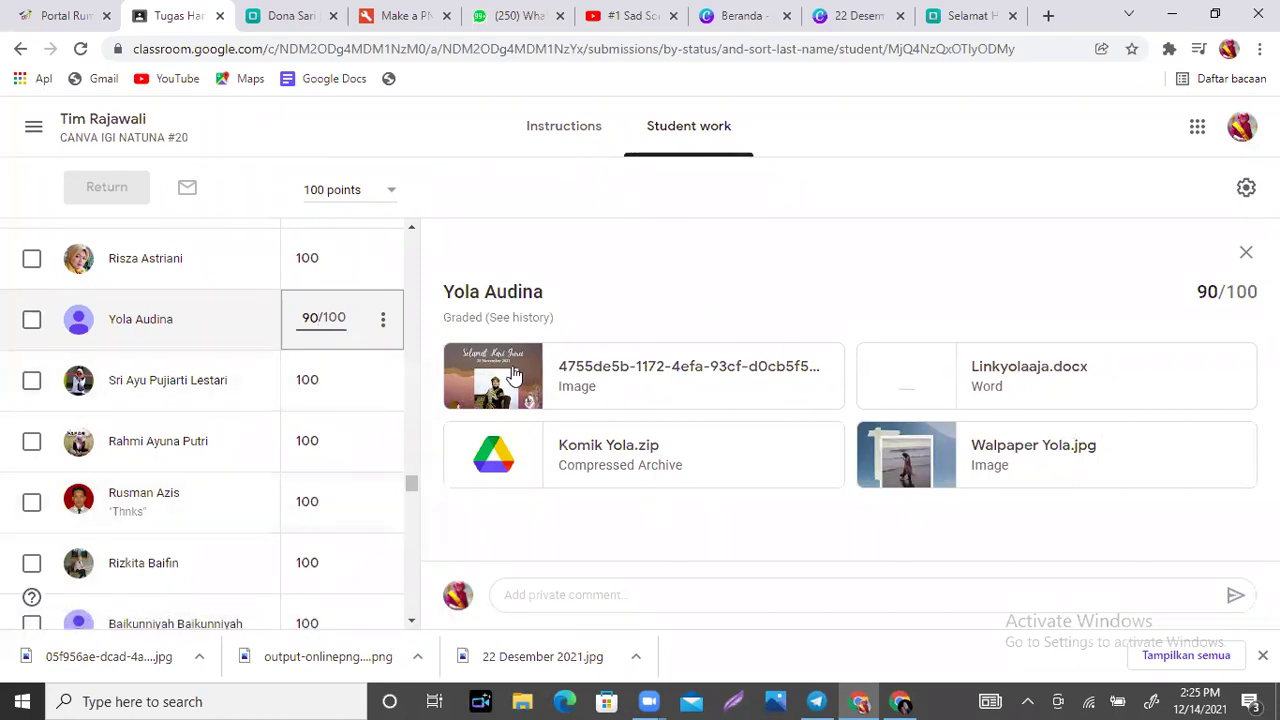
left_click_drag(415, 488, 413, 495)
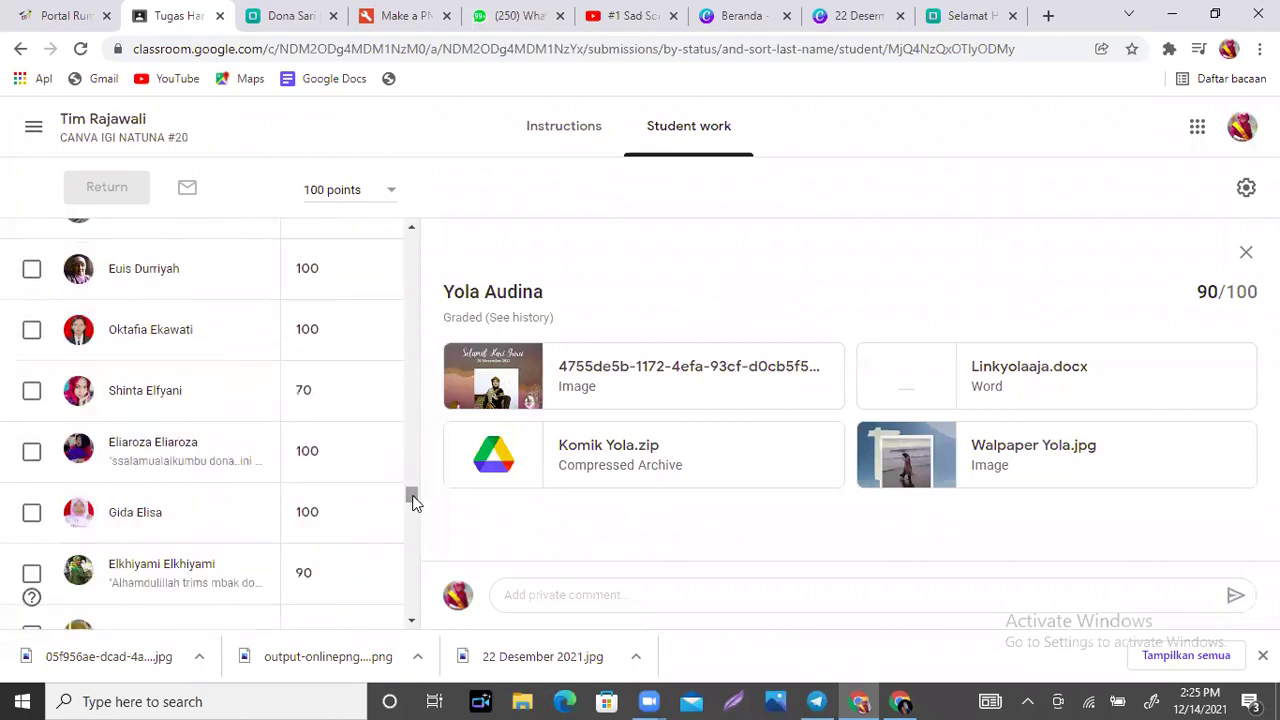
left_click(310, 458)
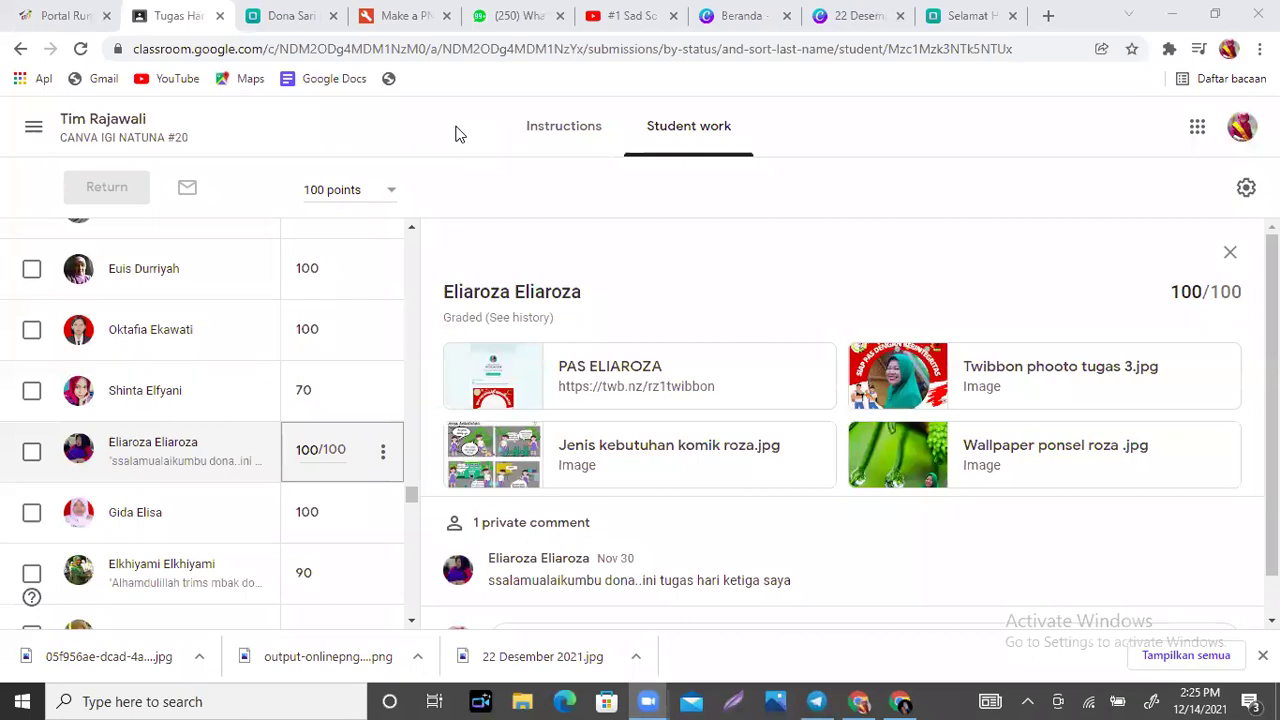
In the Canva design 22 Desember 2021, move the floral ring off the green circle, select the circle, and place the ring back around it.
left_click(850, 12)
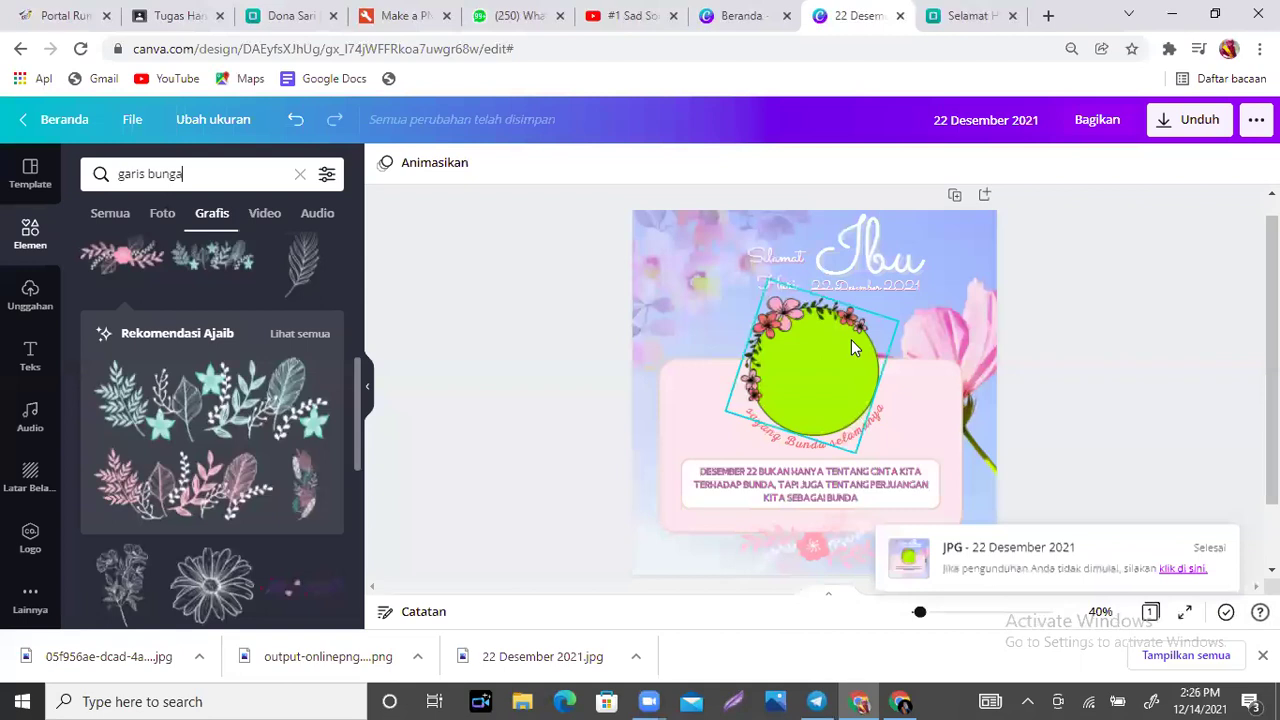
left_click_drag(851, 339, 686, 408)
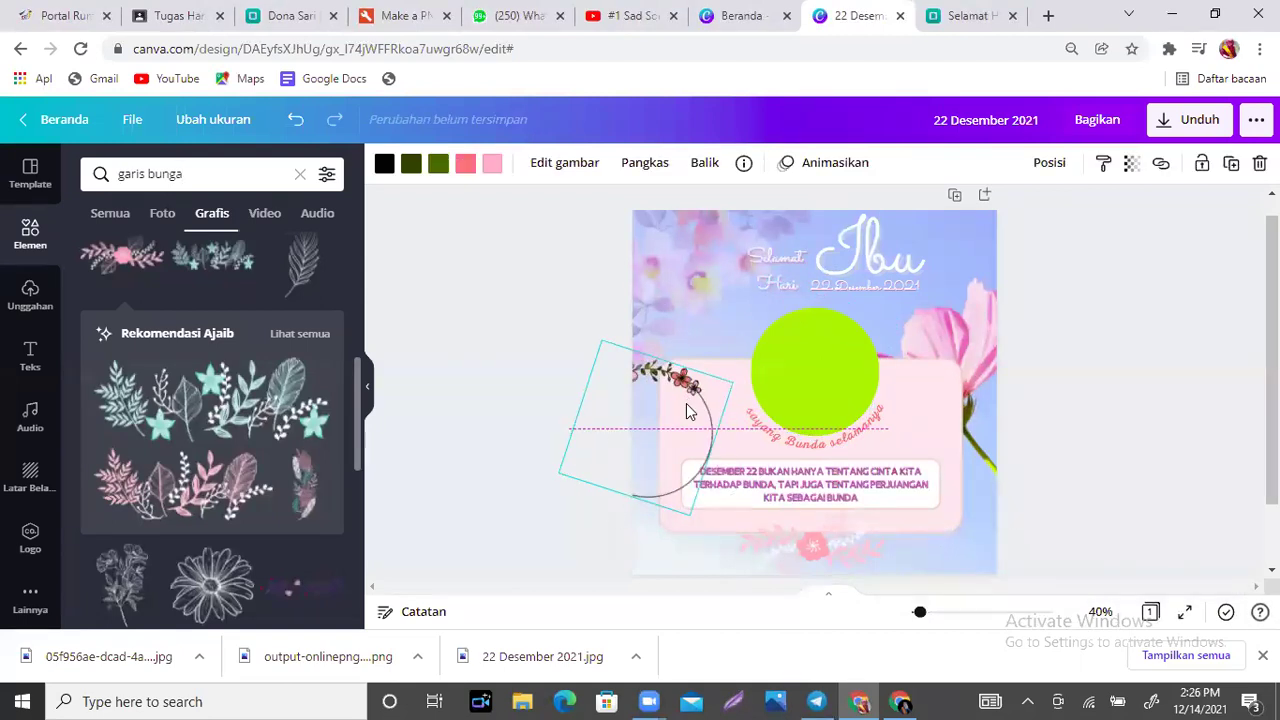
left_click(857, 385)
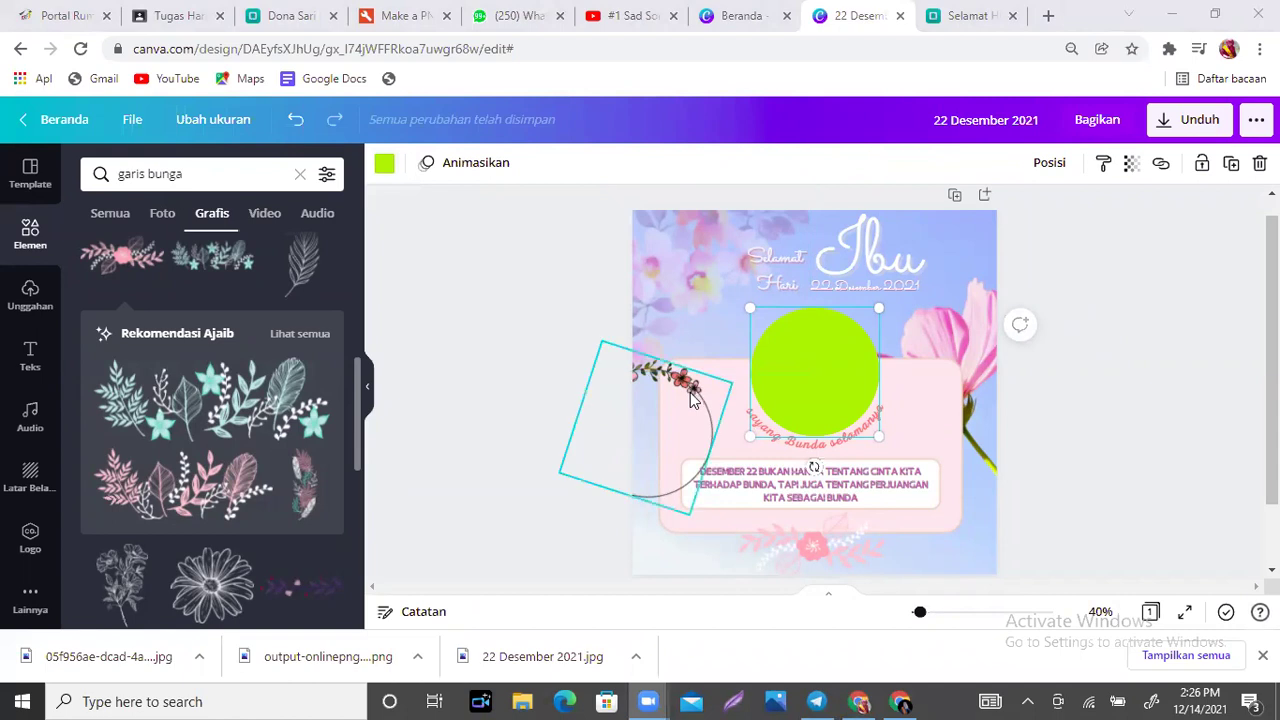
left_click_drag(695, 394, 858, 331)
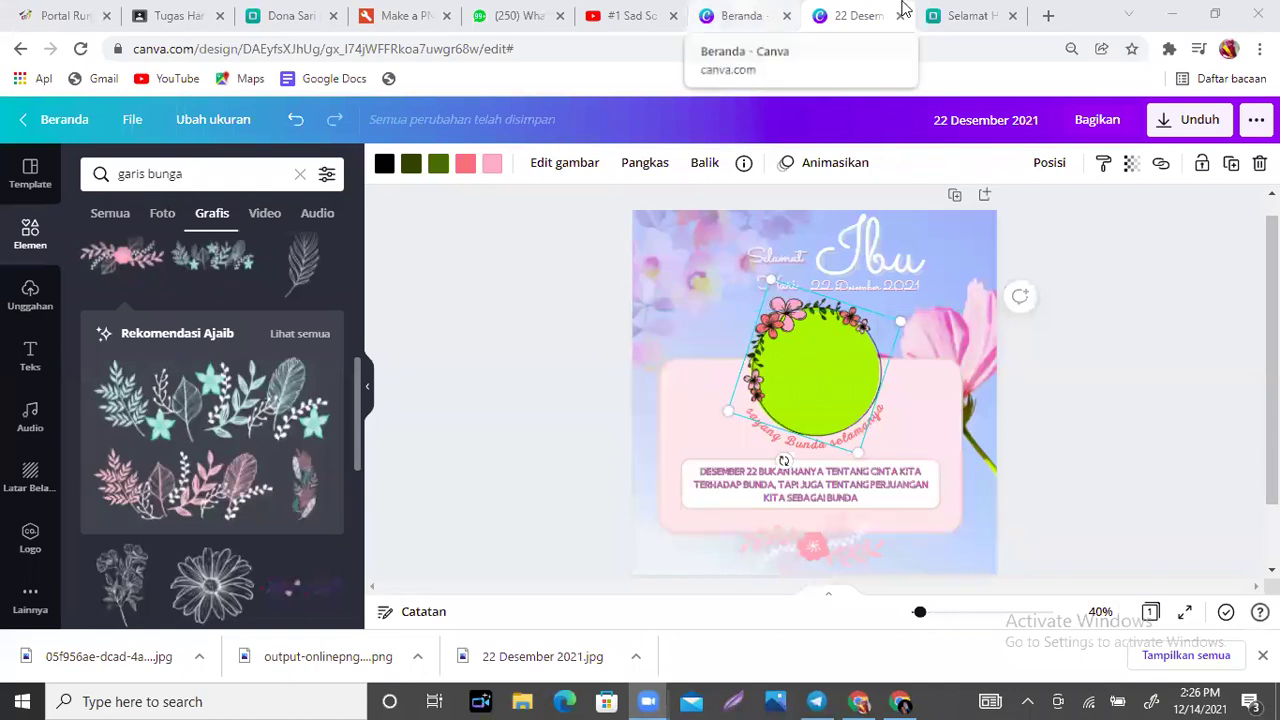
Reload the online transparent PNG tool and import the 22 Desember 2021 image from Downloads.
left_click(958, 12)
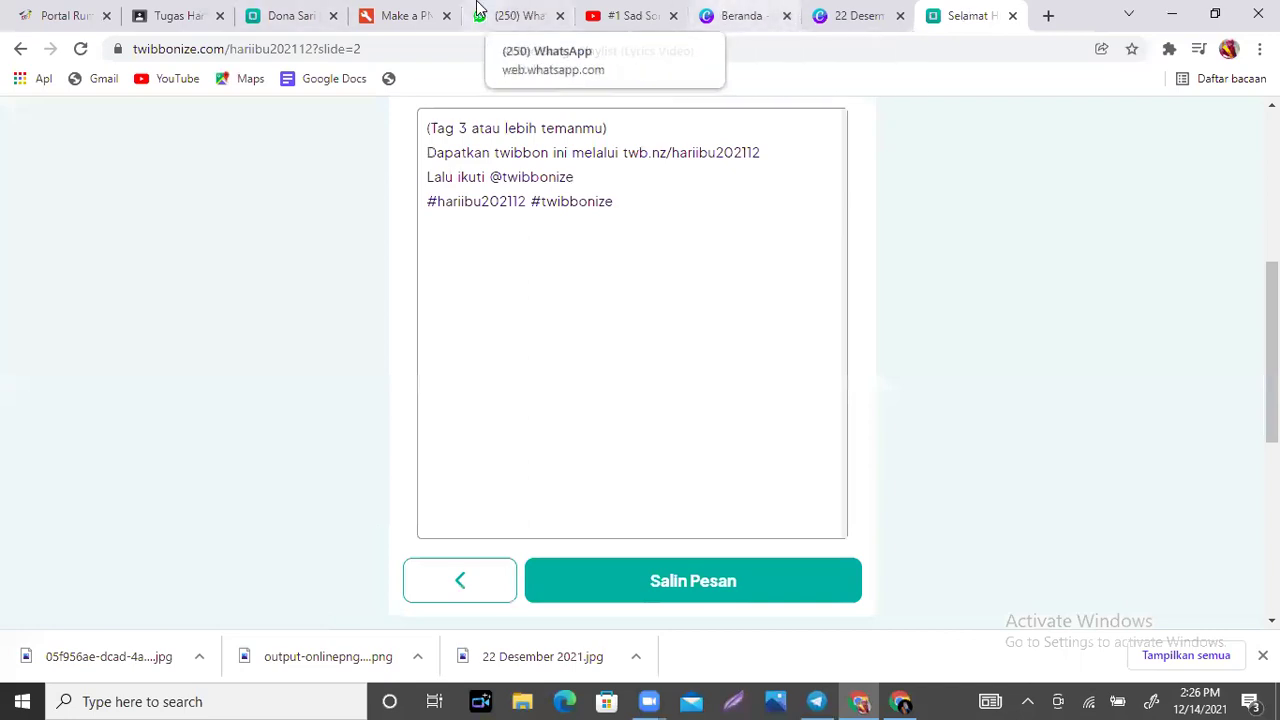
left_click(388, 12)
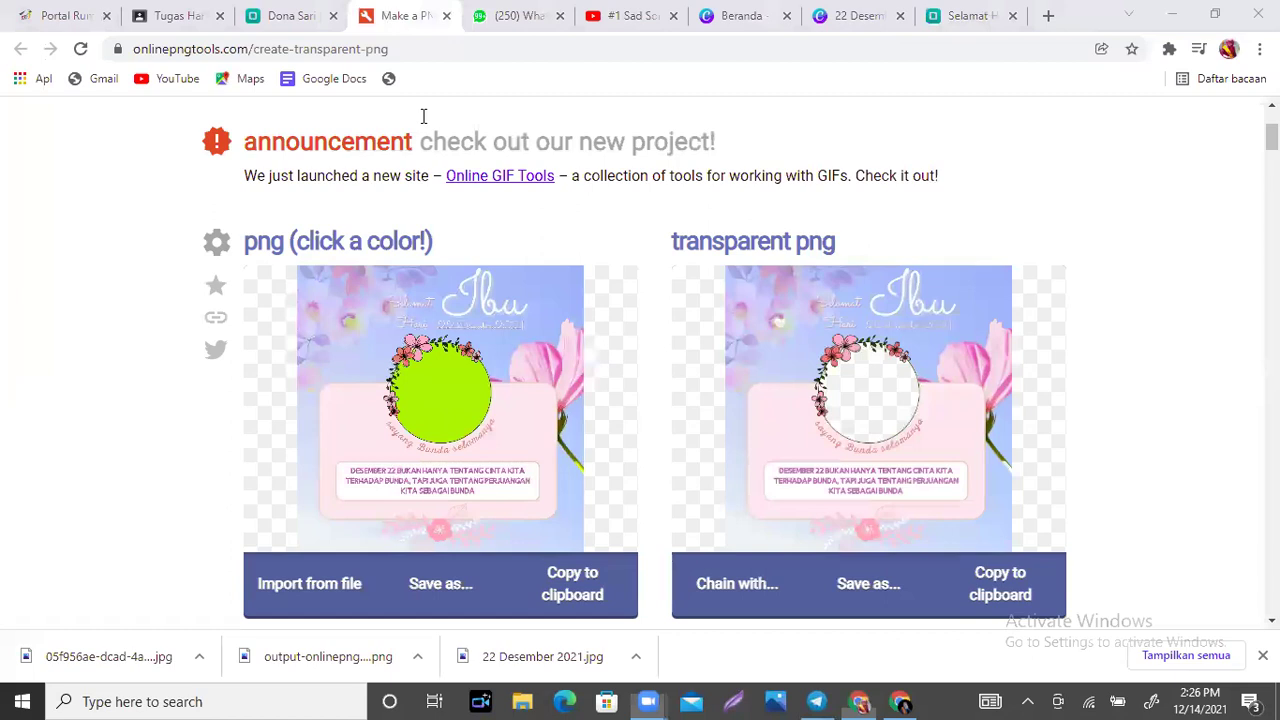
left_click(80, 48)
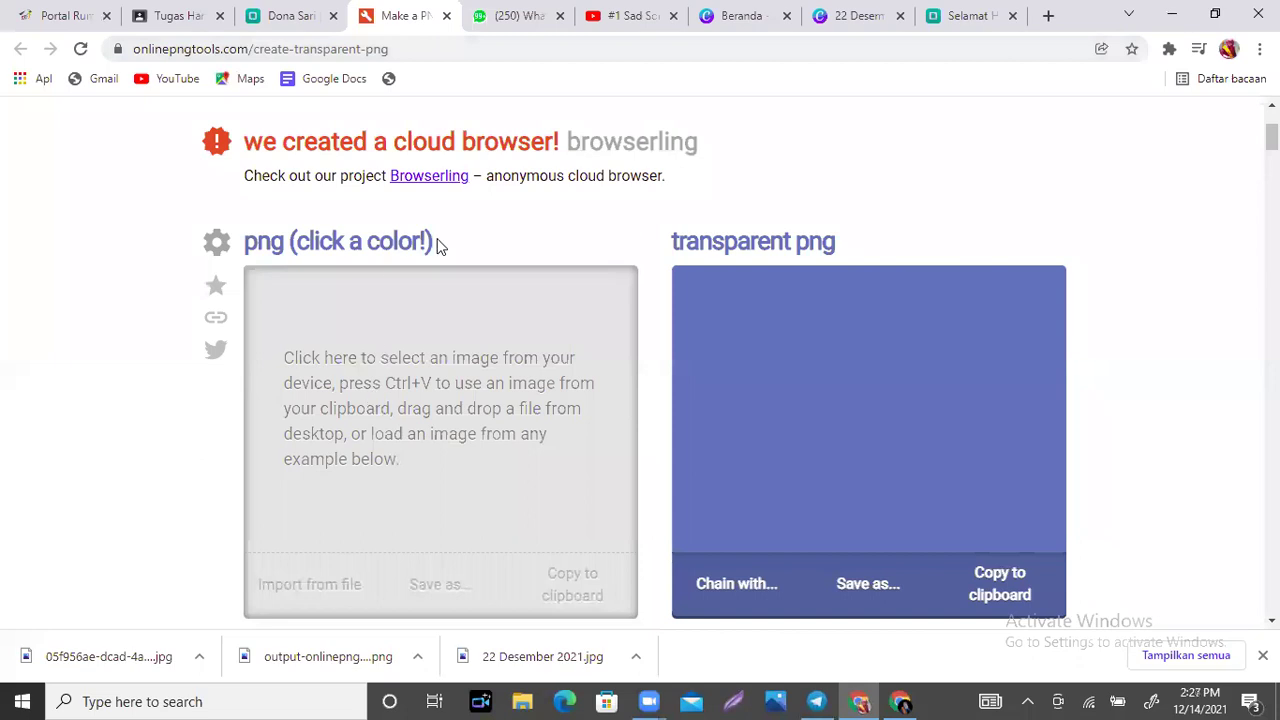
left_click(358, 381)
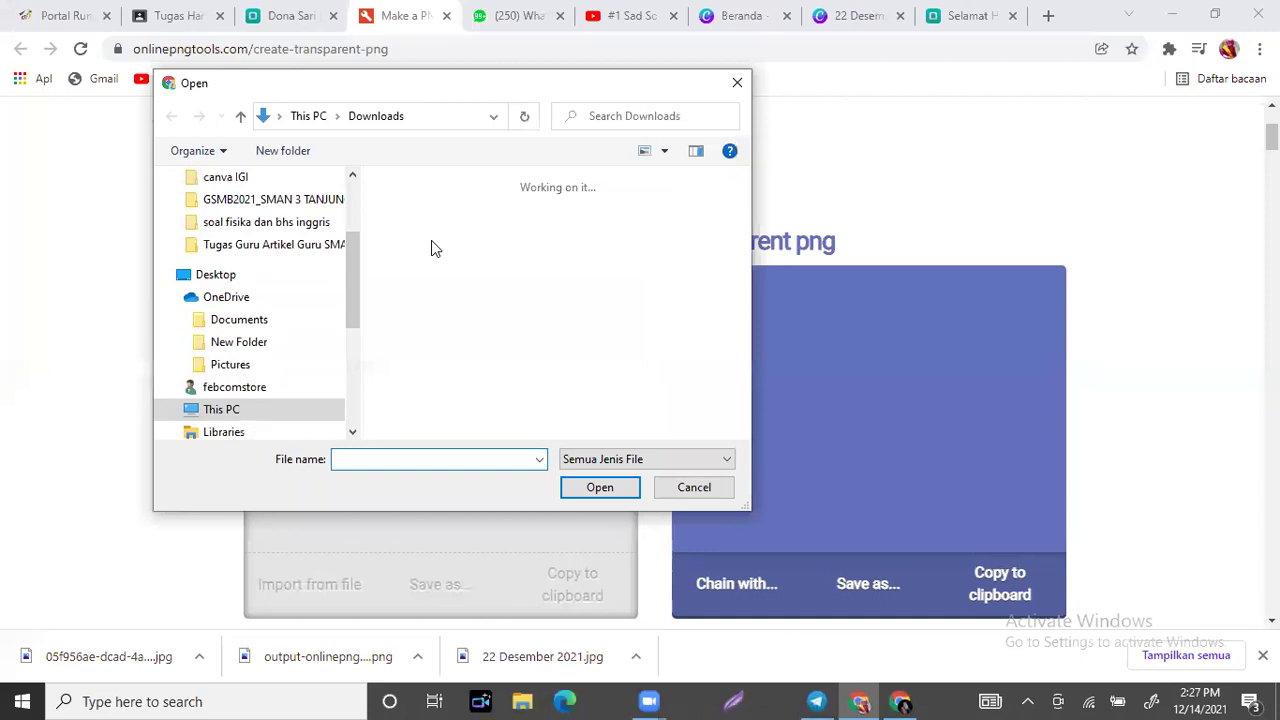
left_click(667, 242)
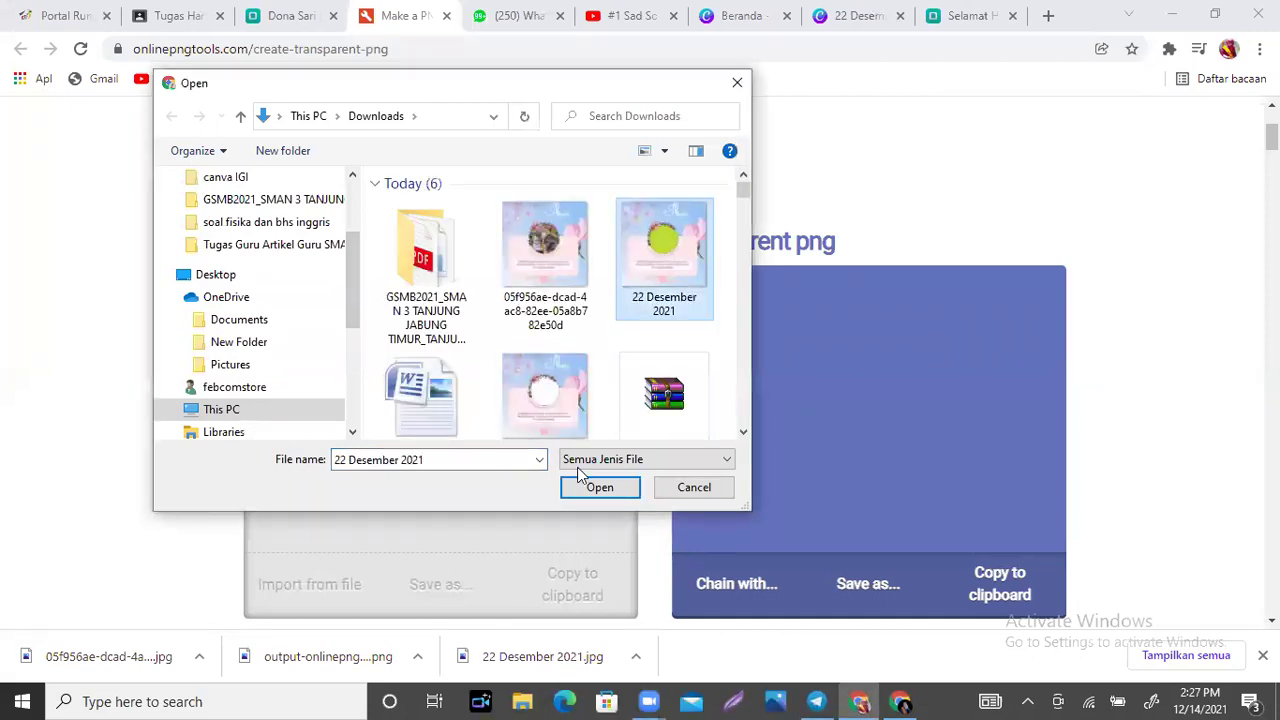
left_click(597, 489)
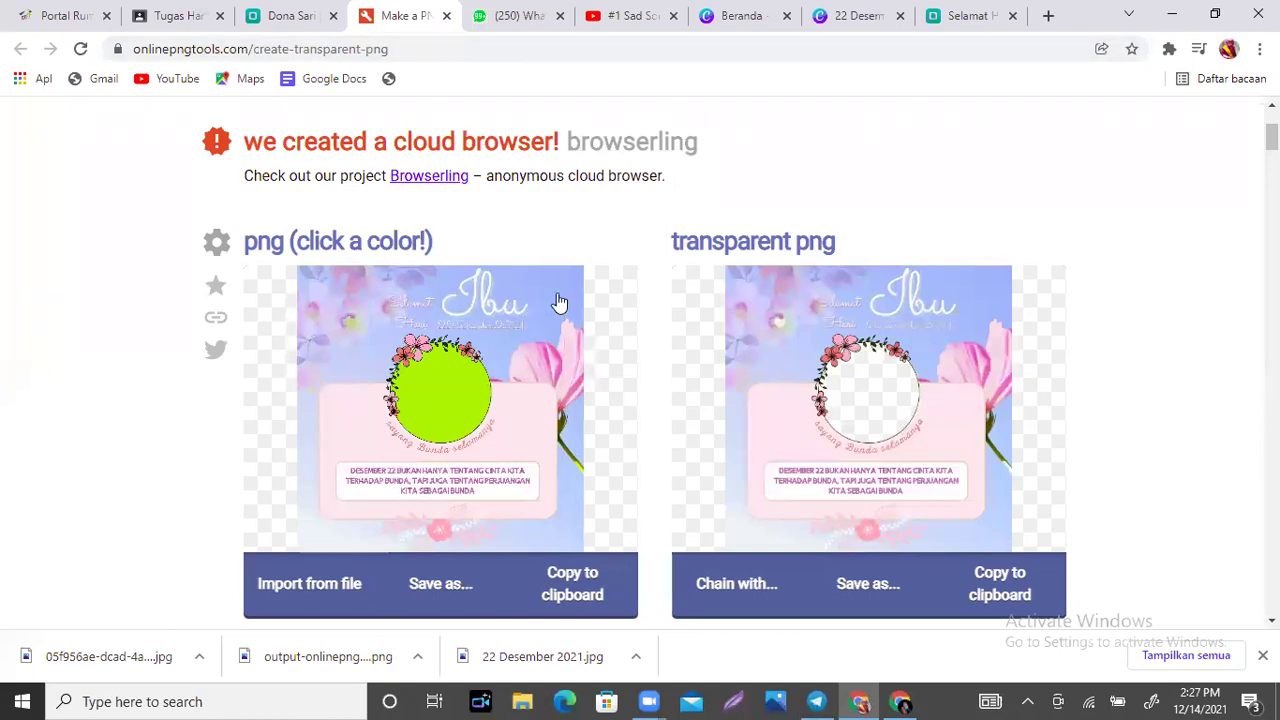
Try the pink card's colour as the transparent colour, and set it back to the circle's green.
left_click(335, 440)
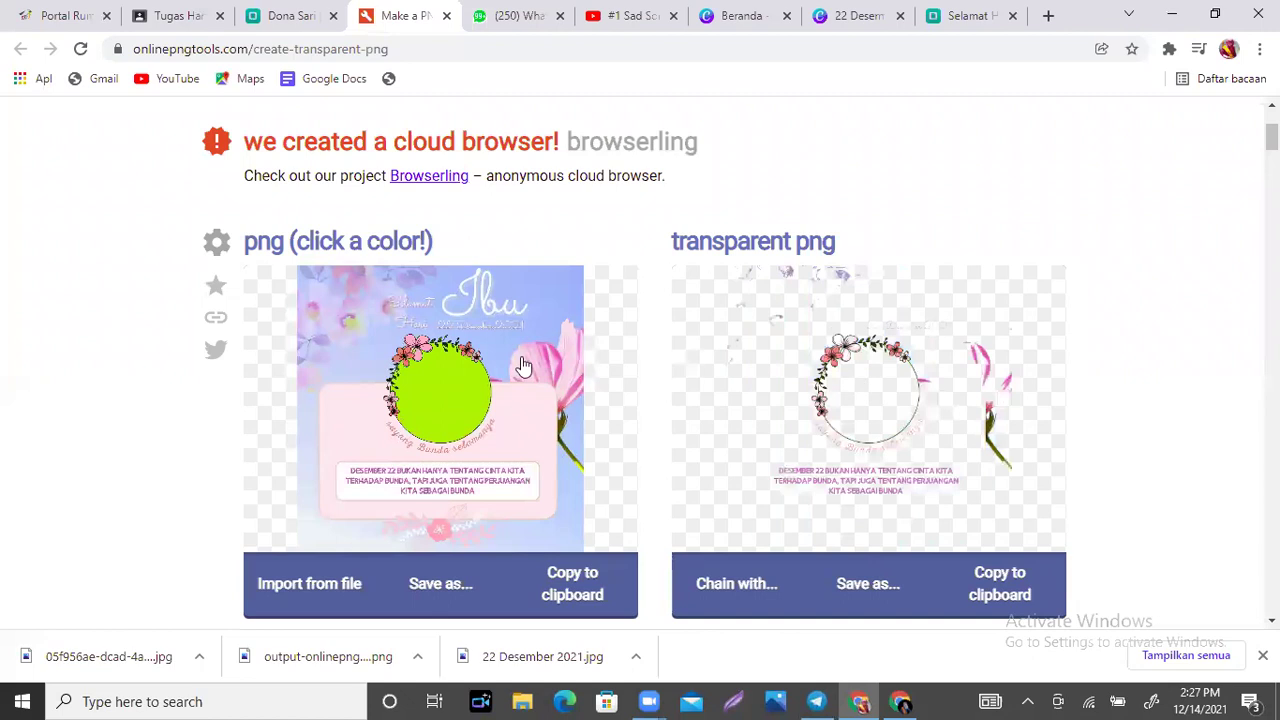
left_click(447, 405)
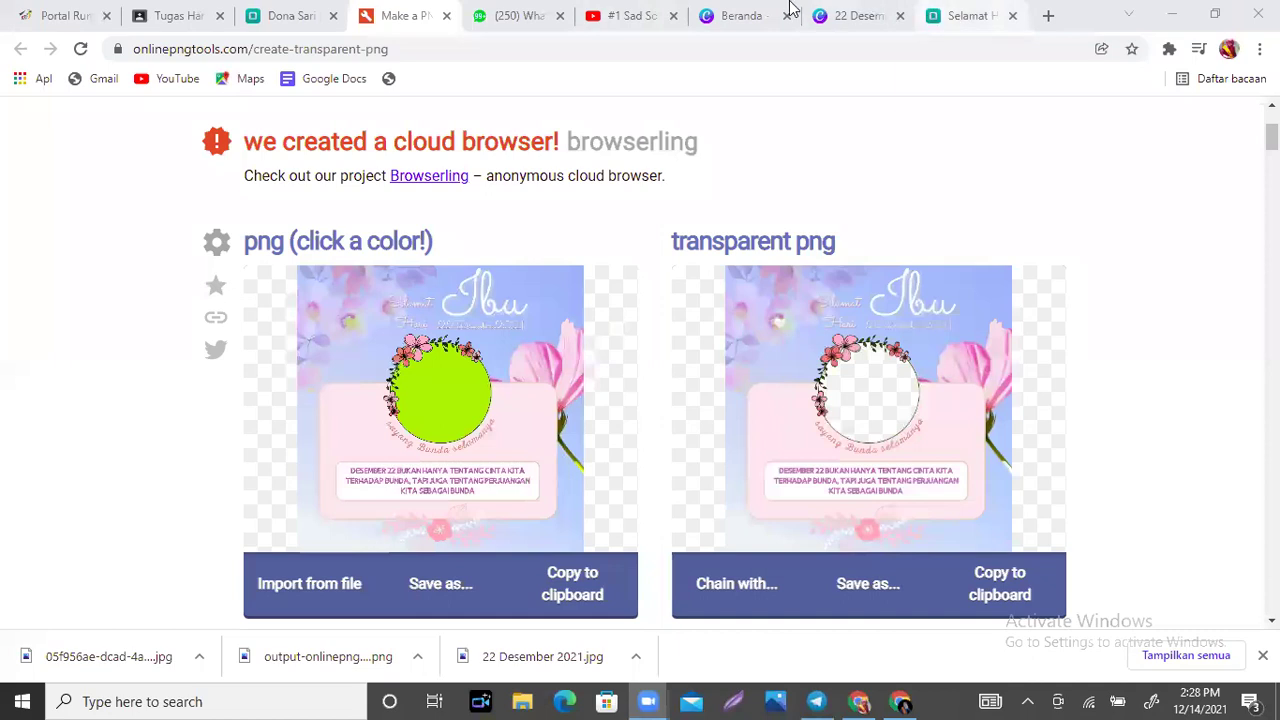
On the Canva home page, clear the kiriman instagram search, view the suggested design types, and look at the recent designs.
left_click(752, 17)
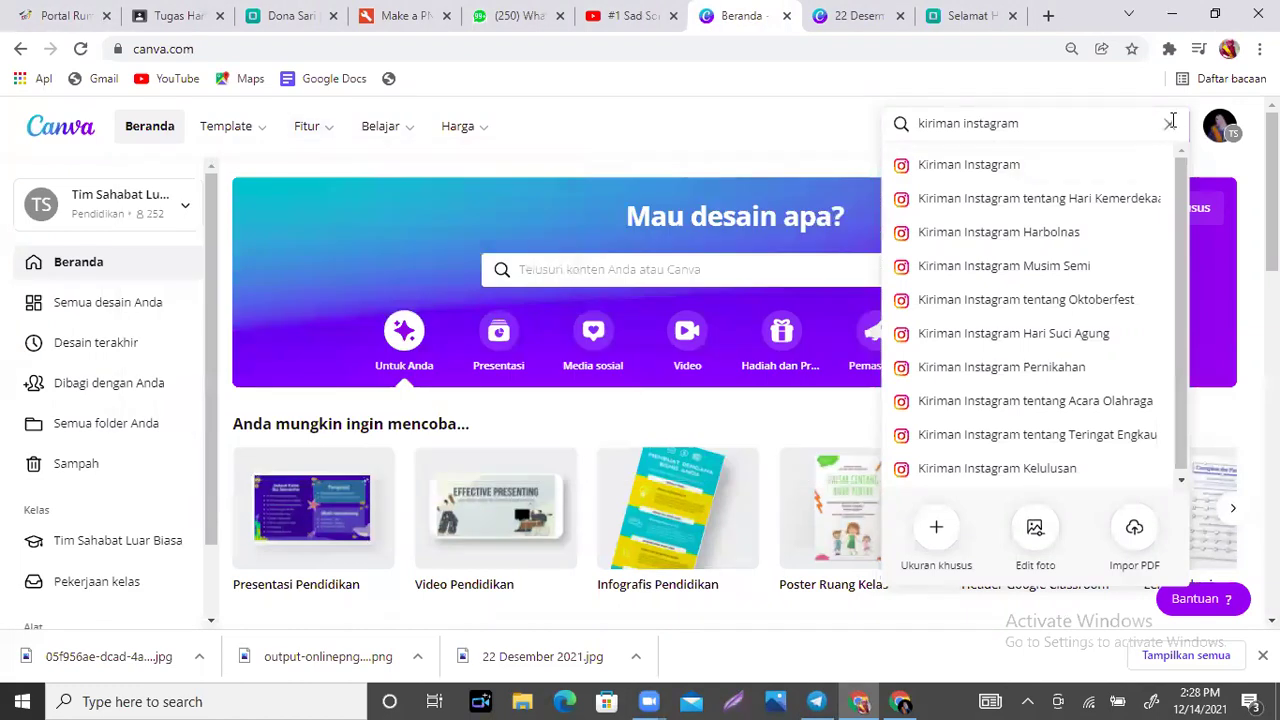
left_click(1170, 121)
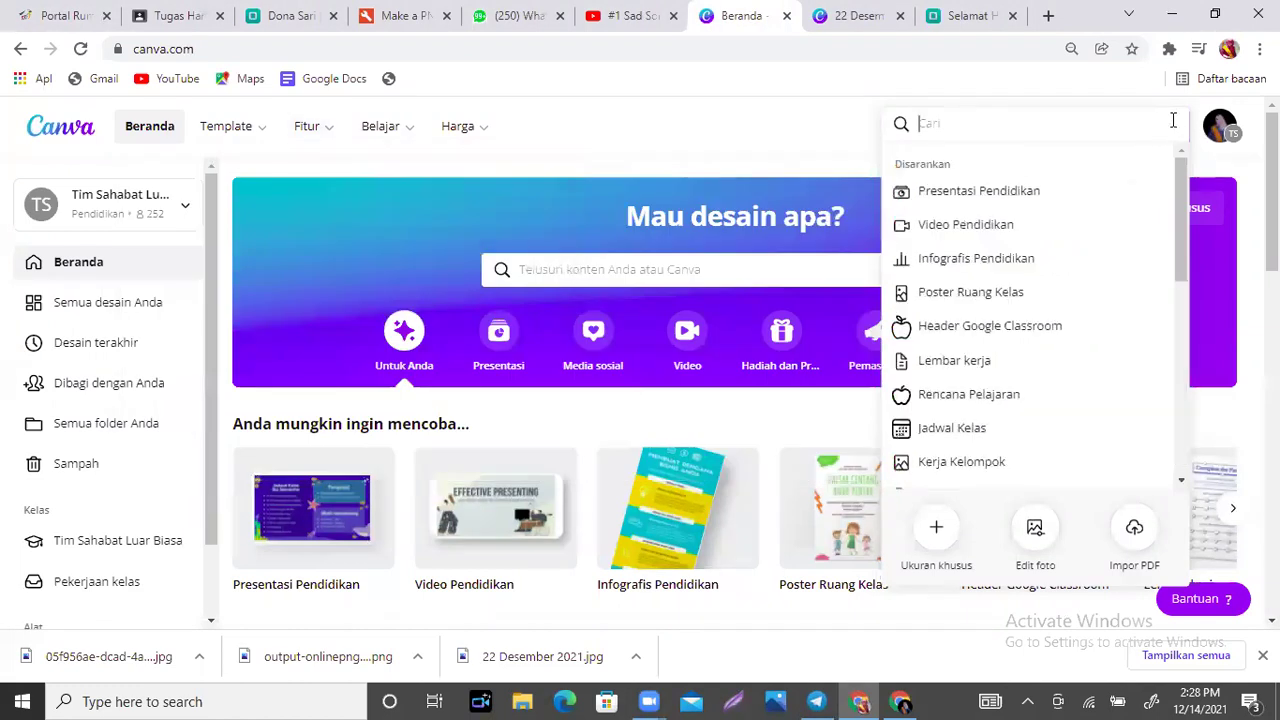
left_click(783, 157)
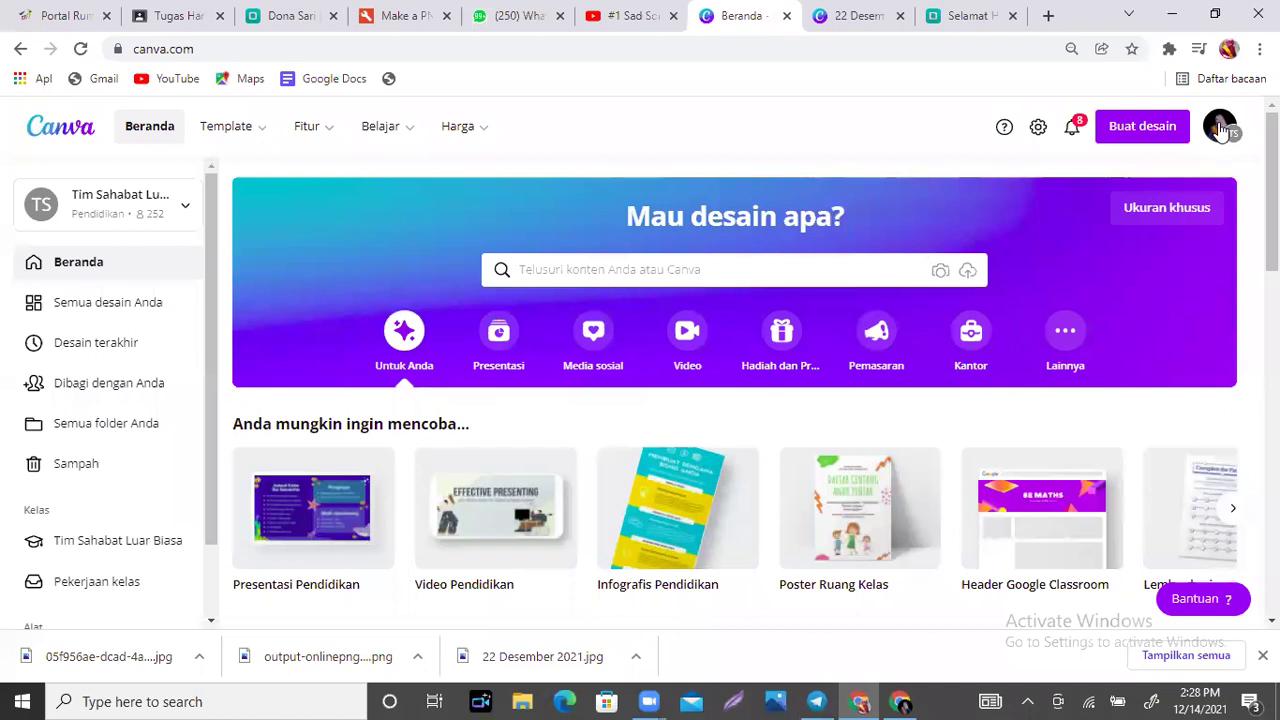
left_click(1143, 131)
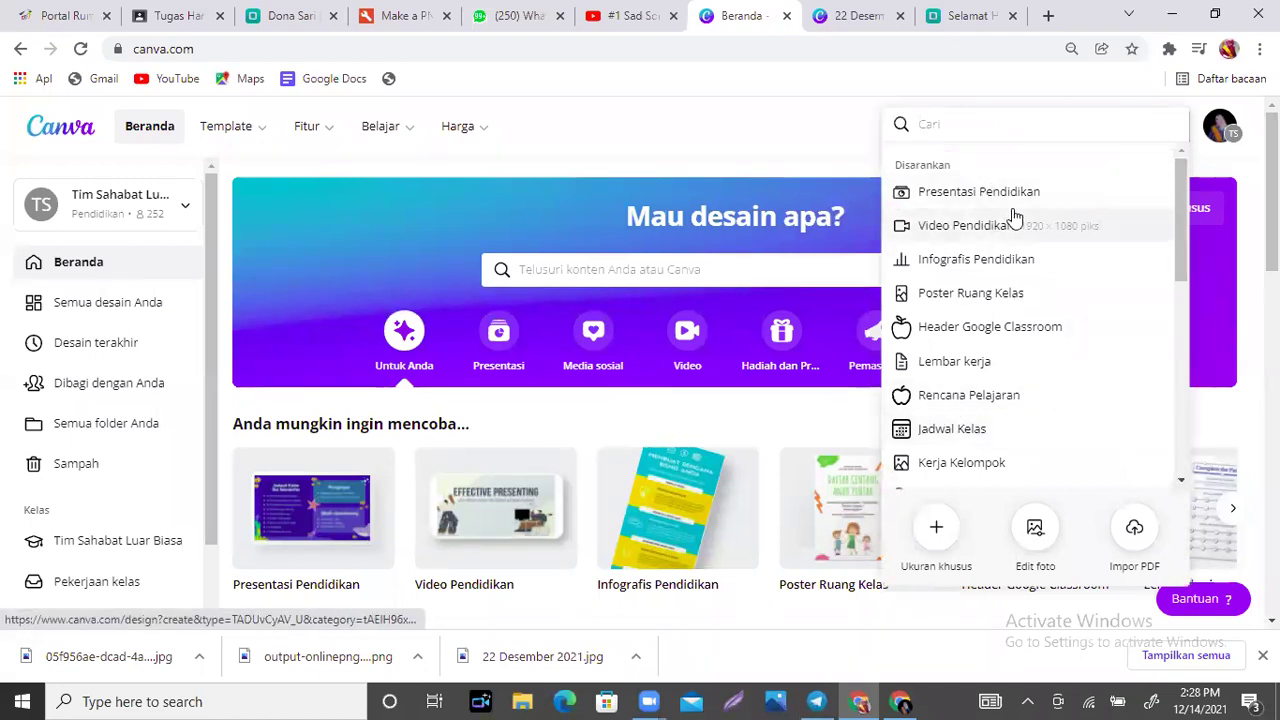
left_click(341, 161)
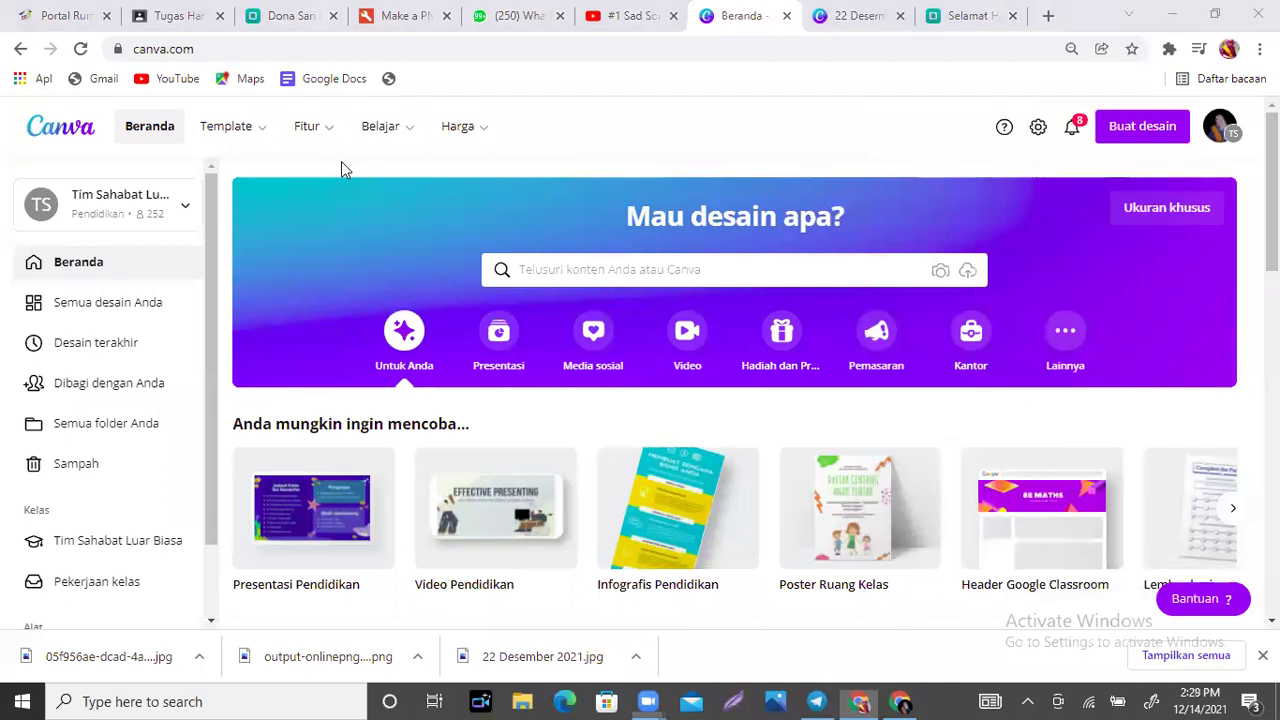
scroll(341, 161, "down", 3)
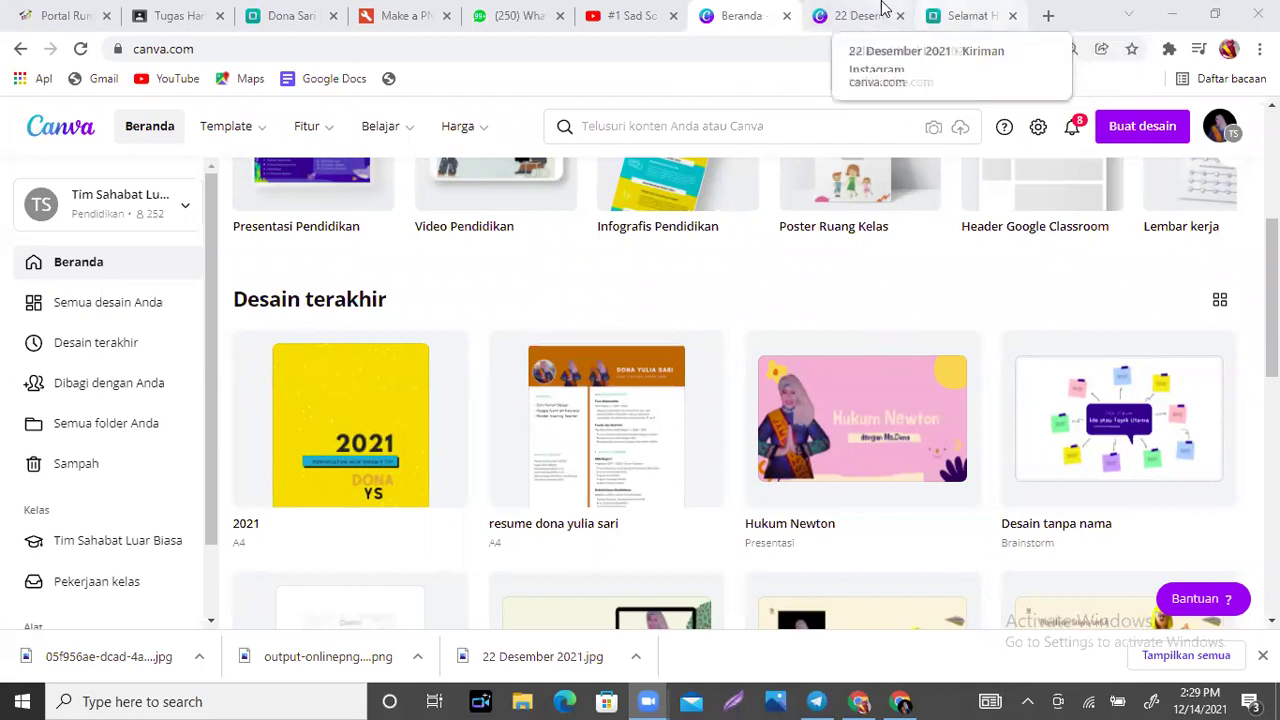
In the Canva design 22 Desember 2021, bring the pink flower ornament below the quote forward.
left_click(852, 12)
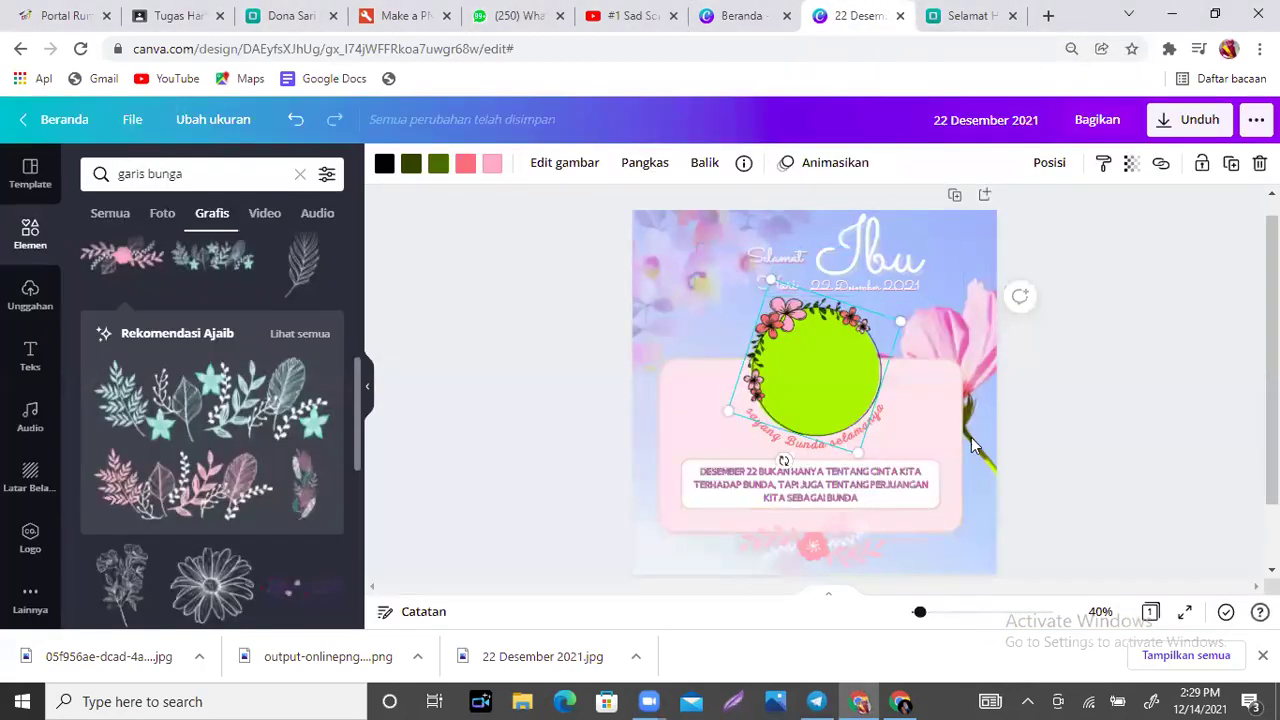
left_click(831, 551)
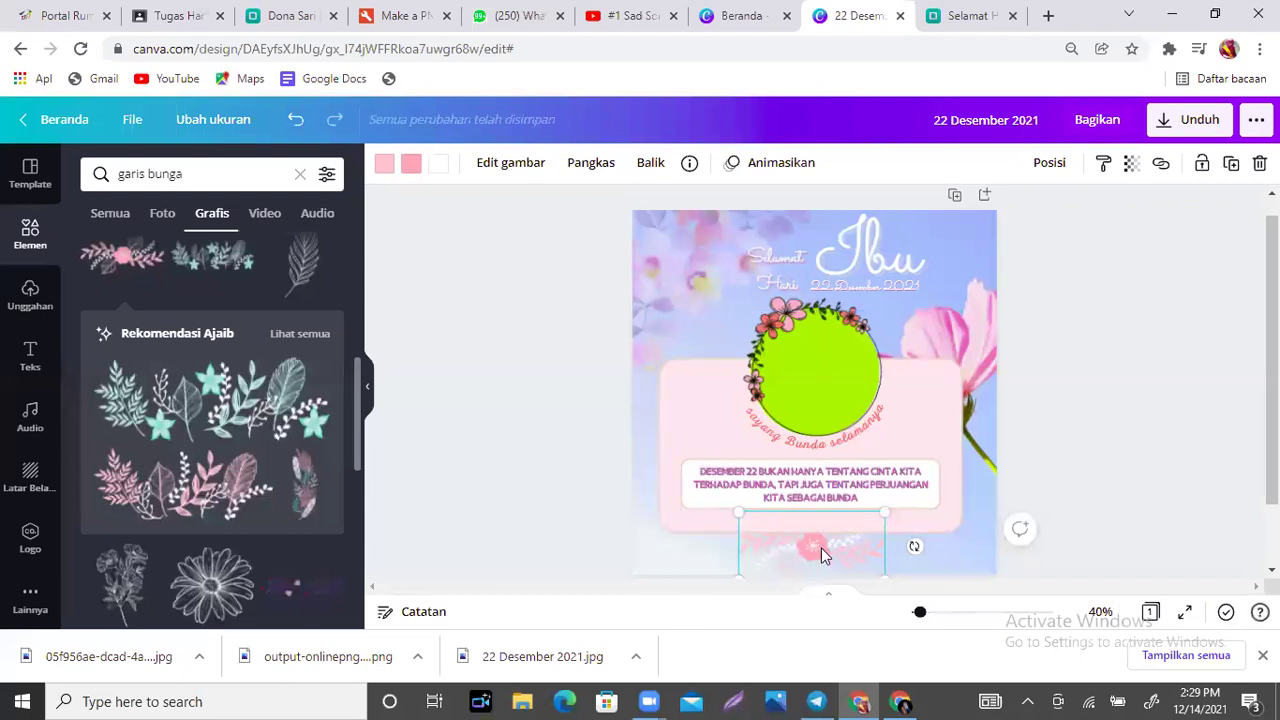
left_click(1049, 163)
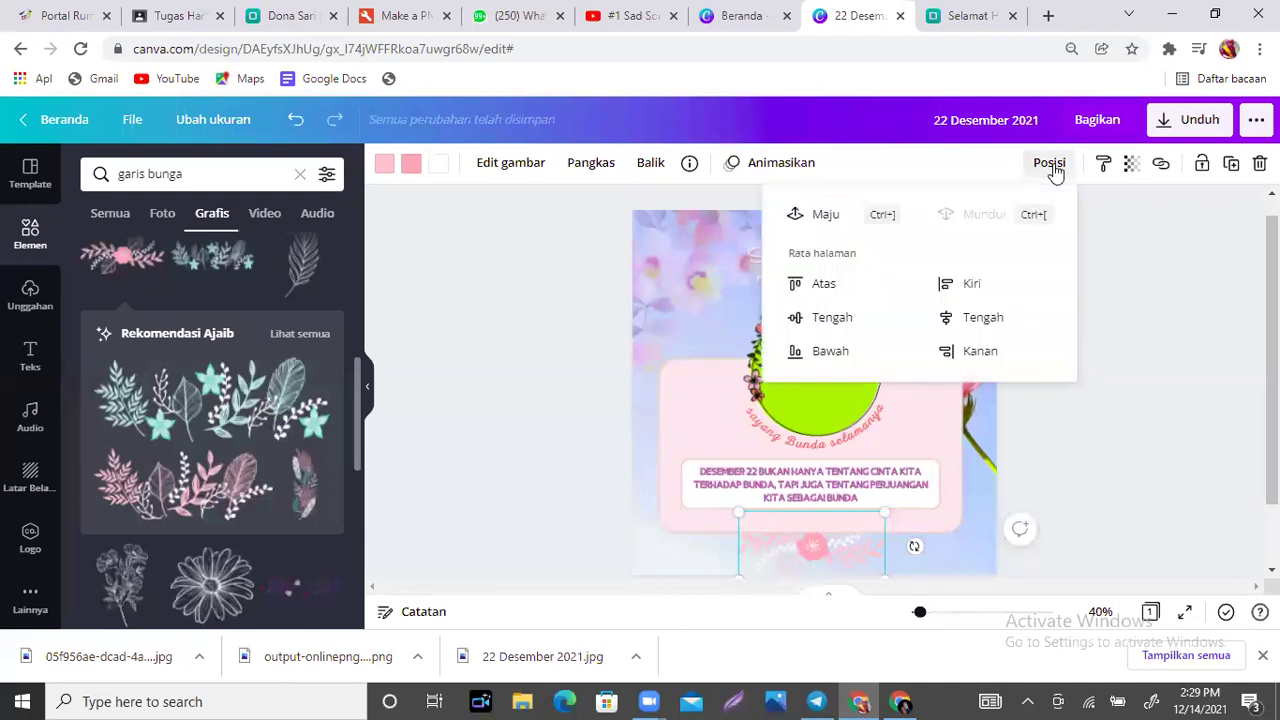
left_click(820, 216)
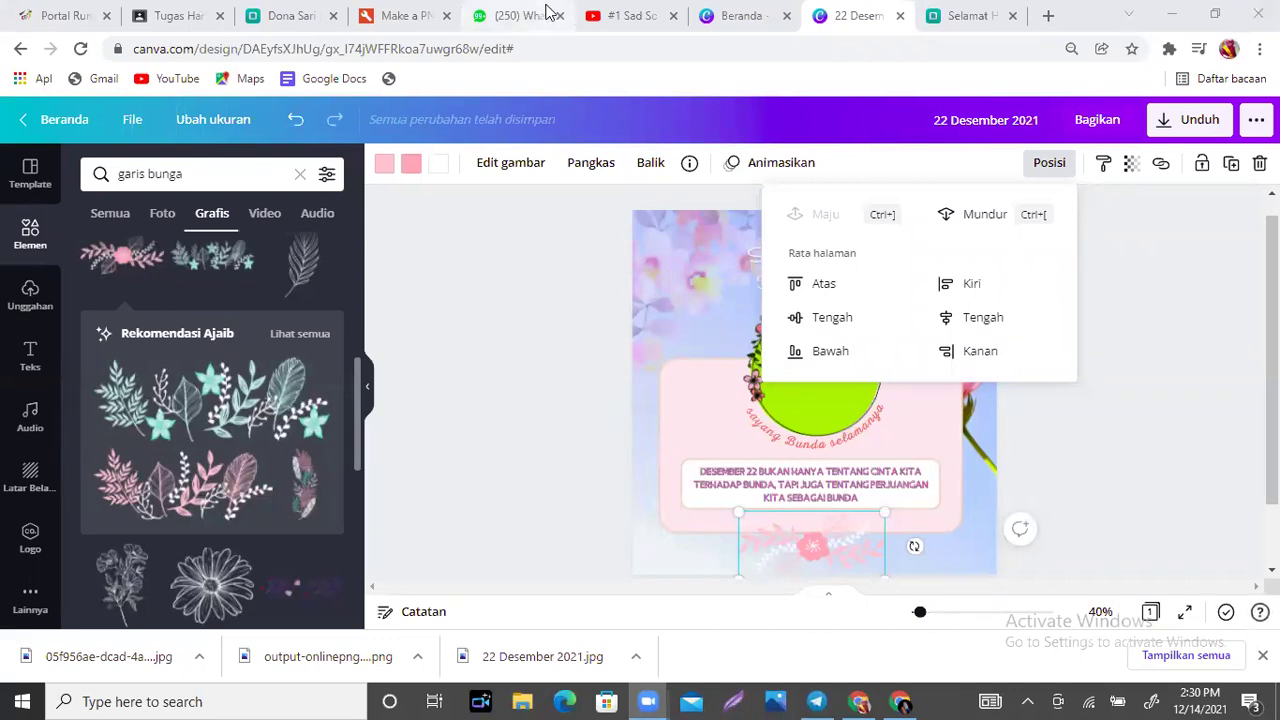
Look over the published campaigns on Twibbonize and the share message page of Selamat Hari Ibu 2021.
left_click(290, 16)
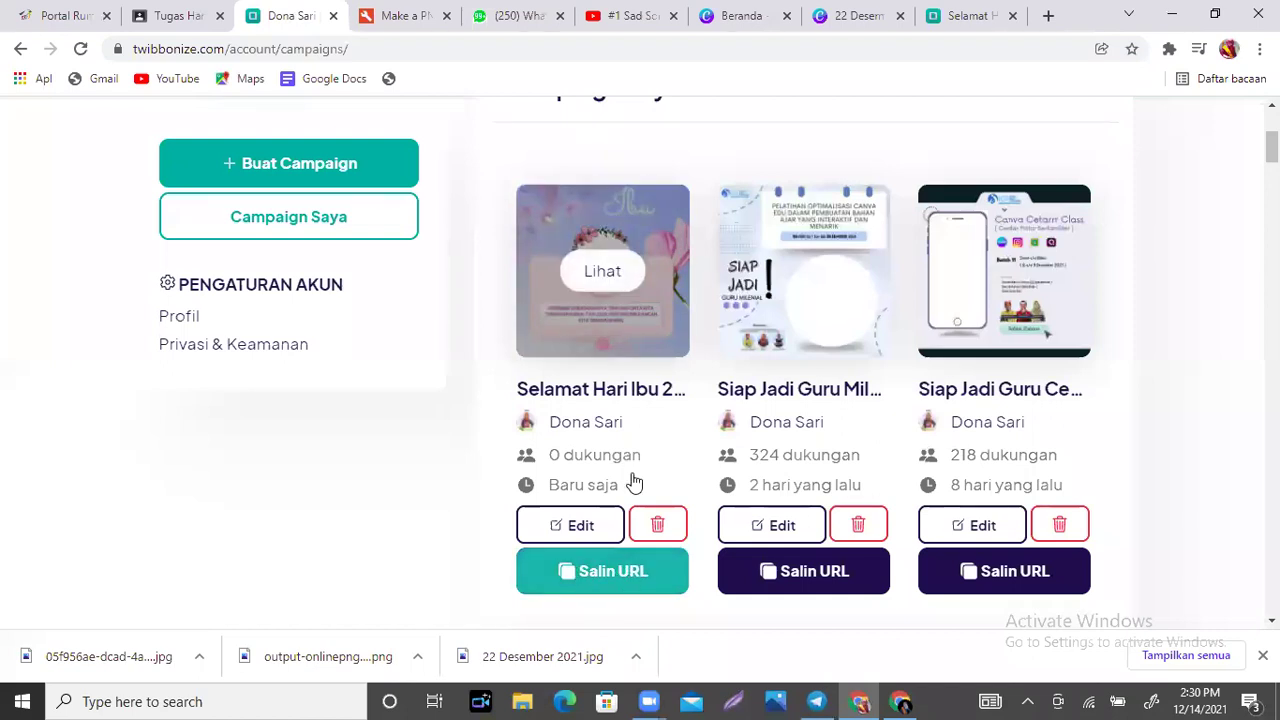
left_click(974, 15)
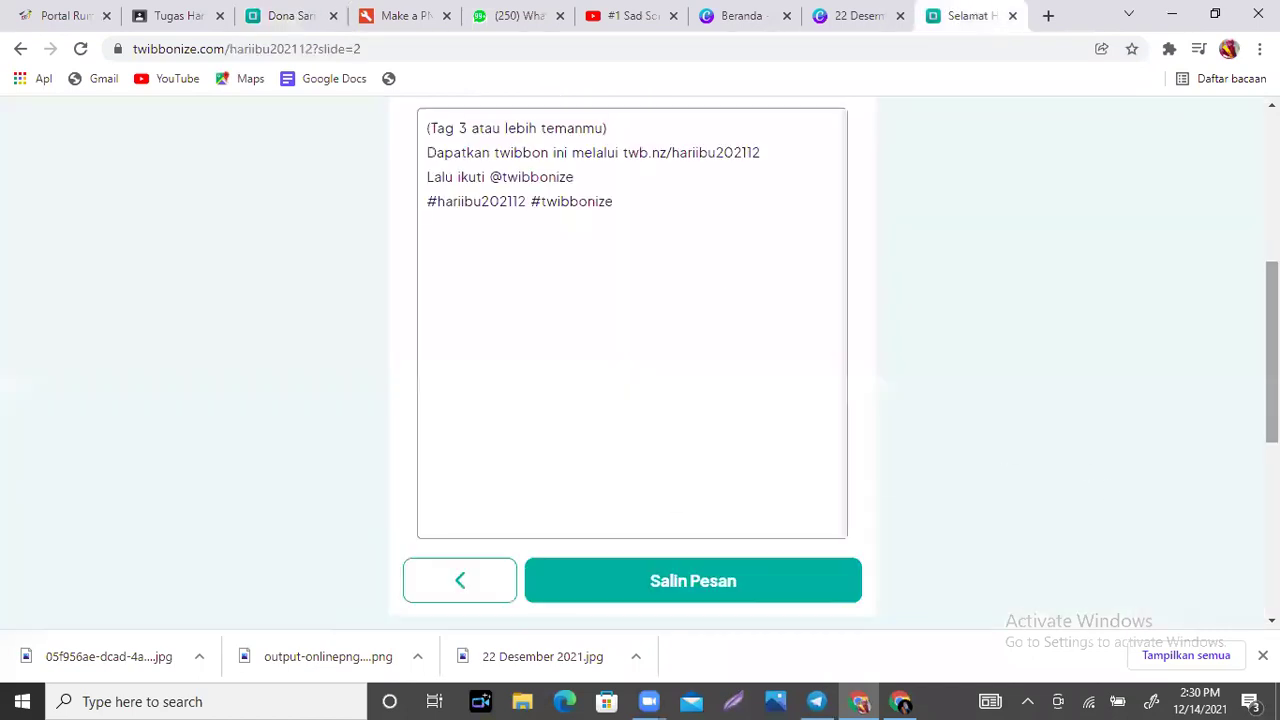
scroll(690, 505, "up", 3)
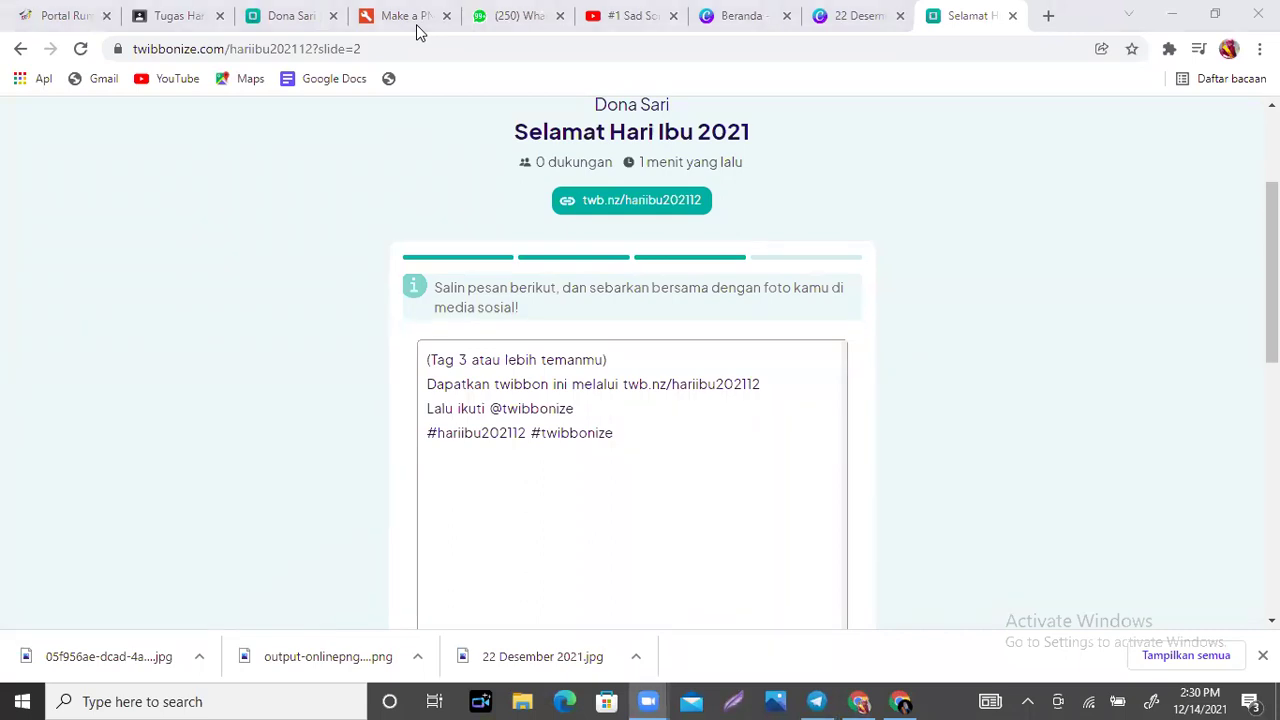
Switch to the browser window of the other Chrome profile and open the Google Classroom home page there.
left_click(895, 700)
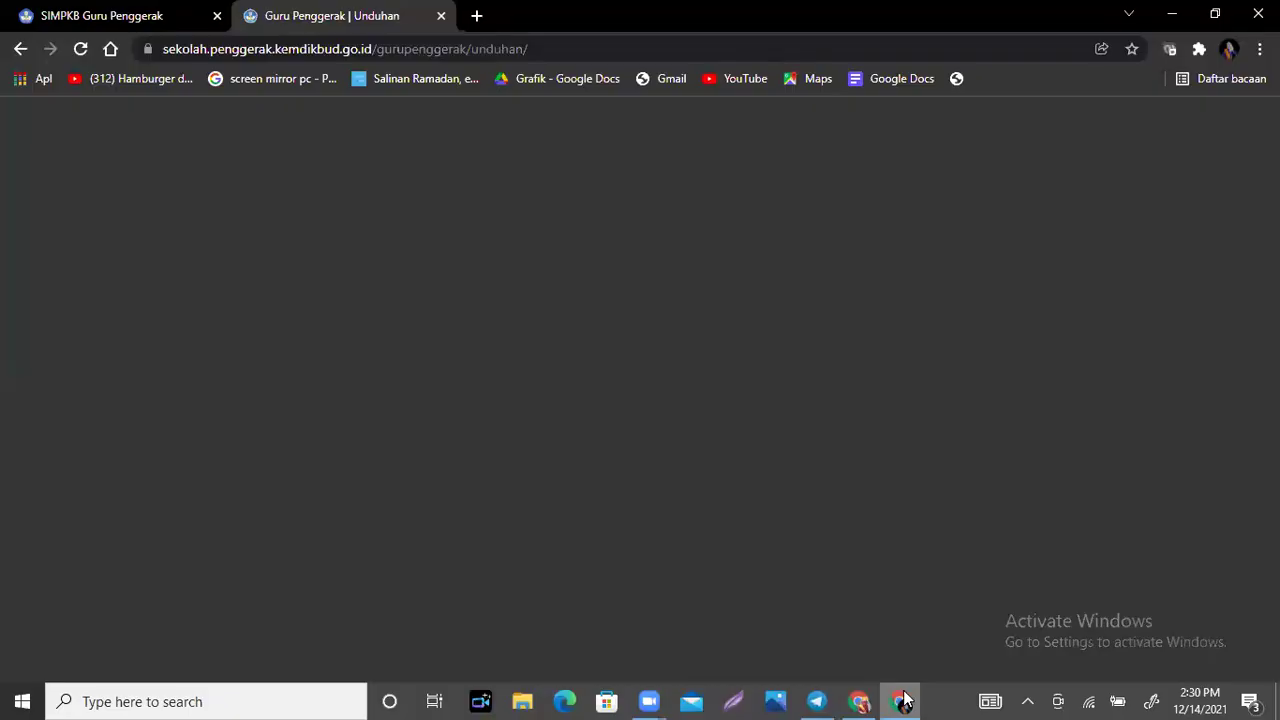
left_click(903, 700)
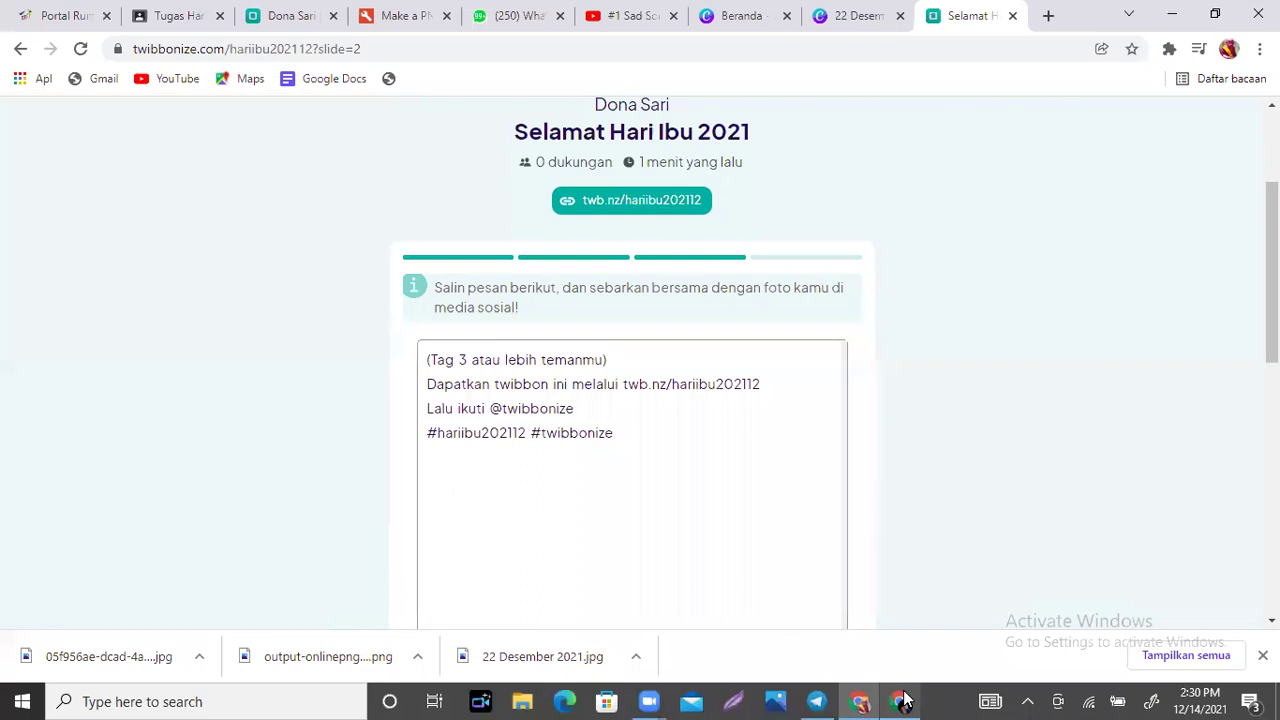
mouse_move(898, 700)
left_click(921, 598)
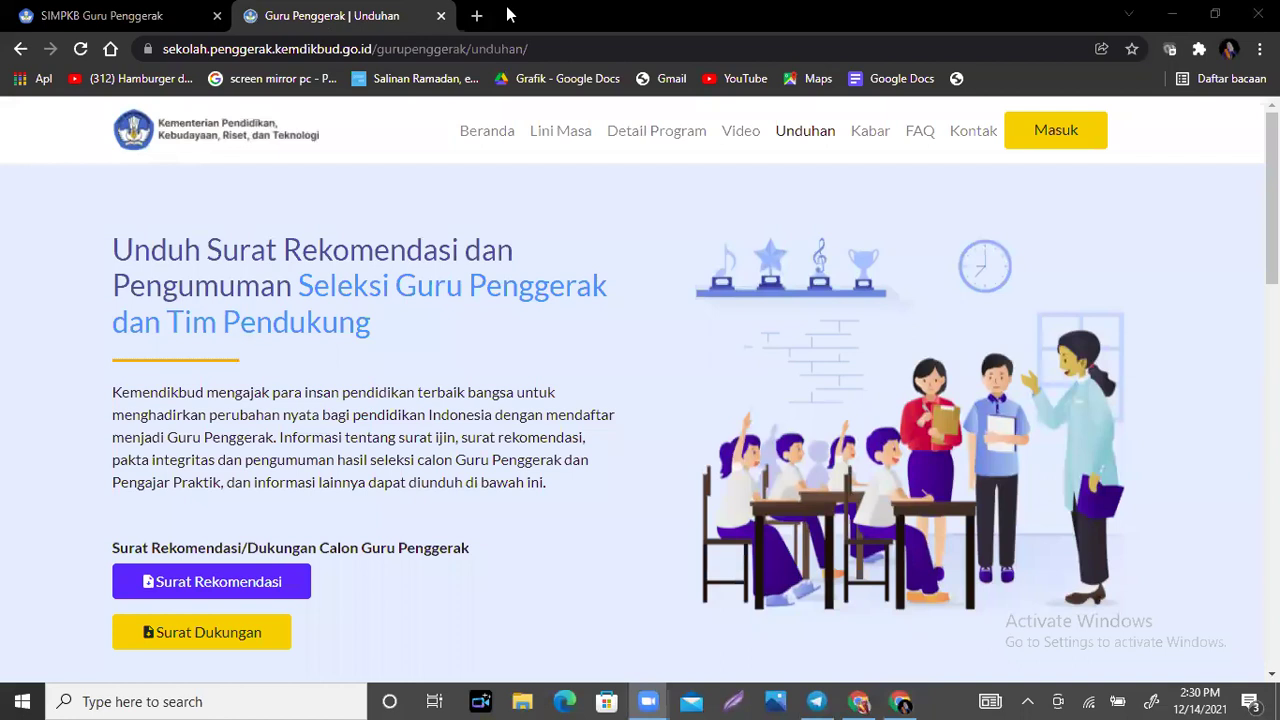
left_click(500, 40)
type("c")
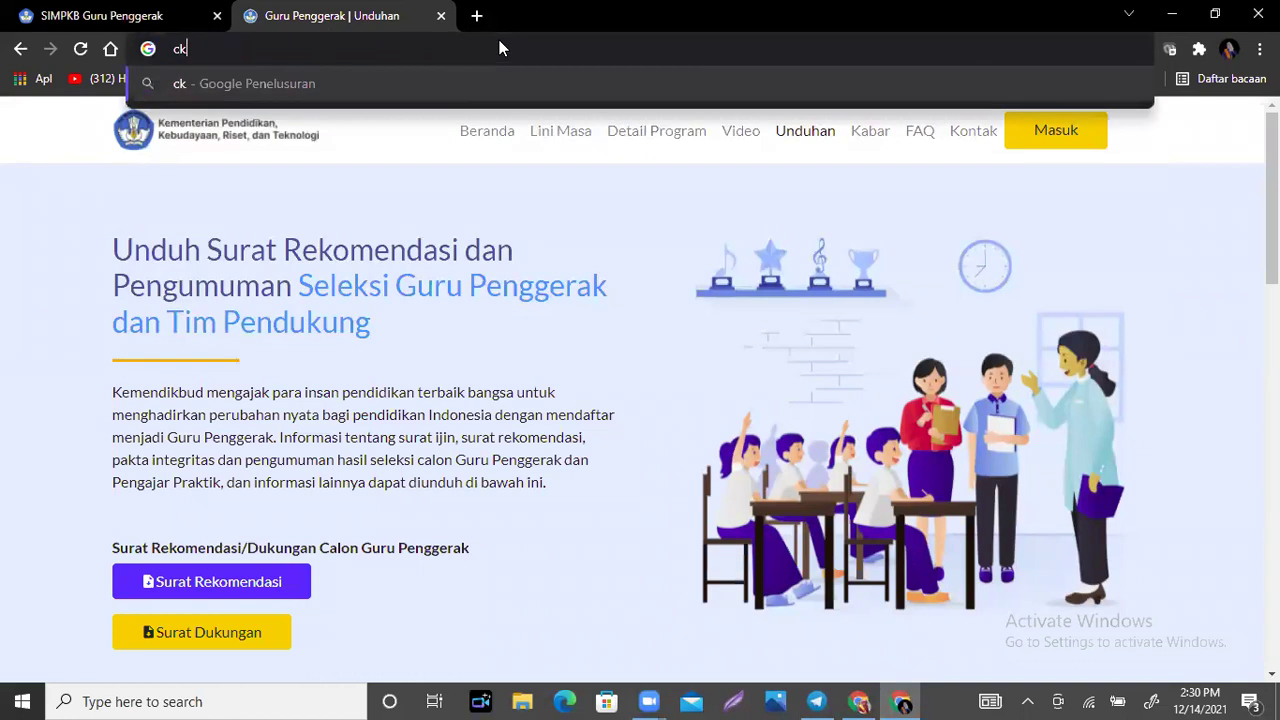
type("lasr")
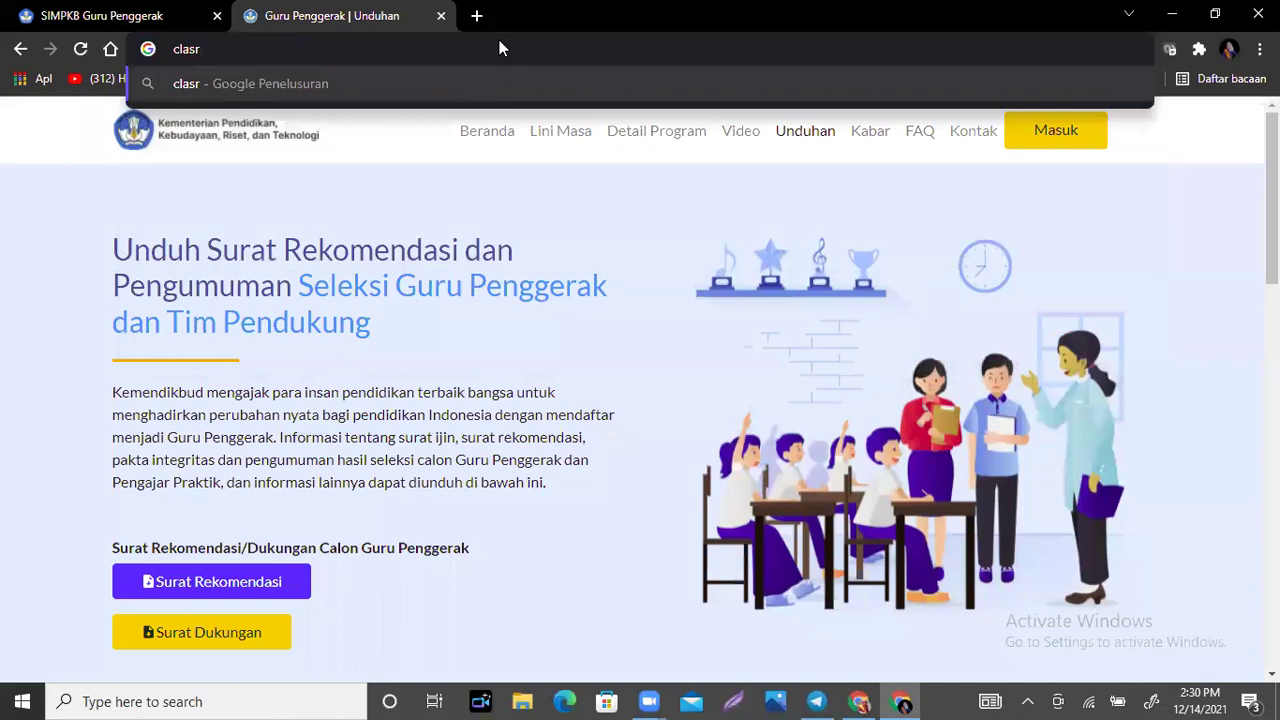
key("BackSpace")
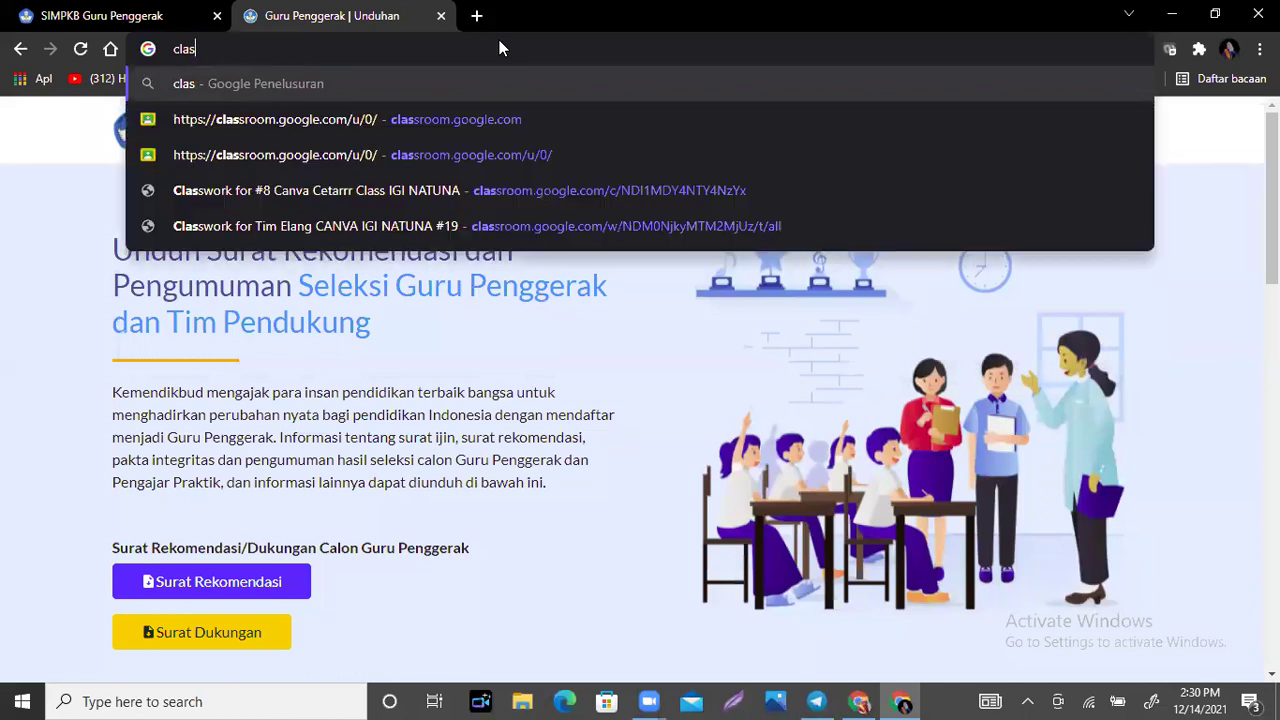
left_click(442, 118)
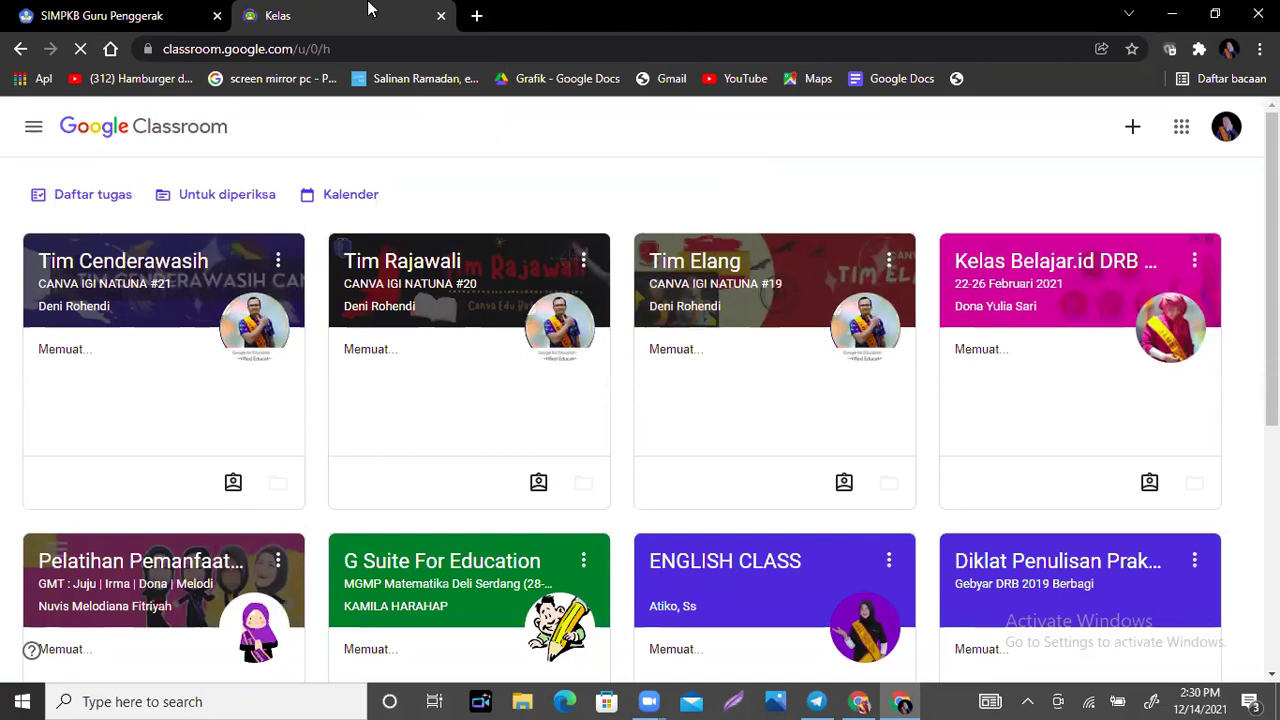
Open the full page of Tugas Hari Ketiga (04 Desember 2021) from the classwork of Tim Cenderawasih.
left_click(135, 282)
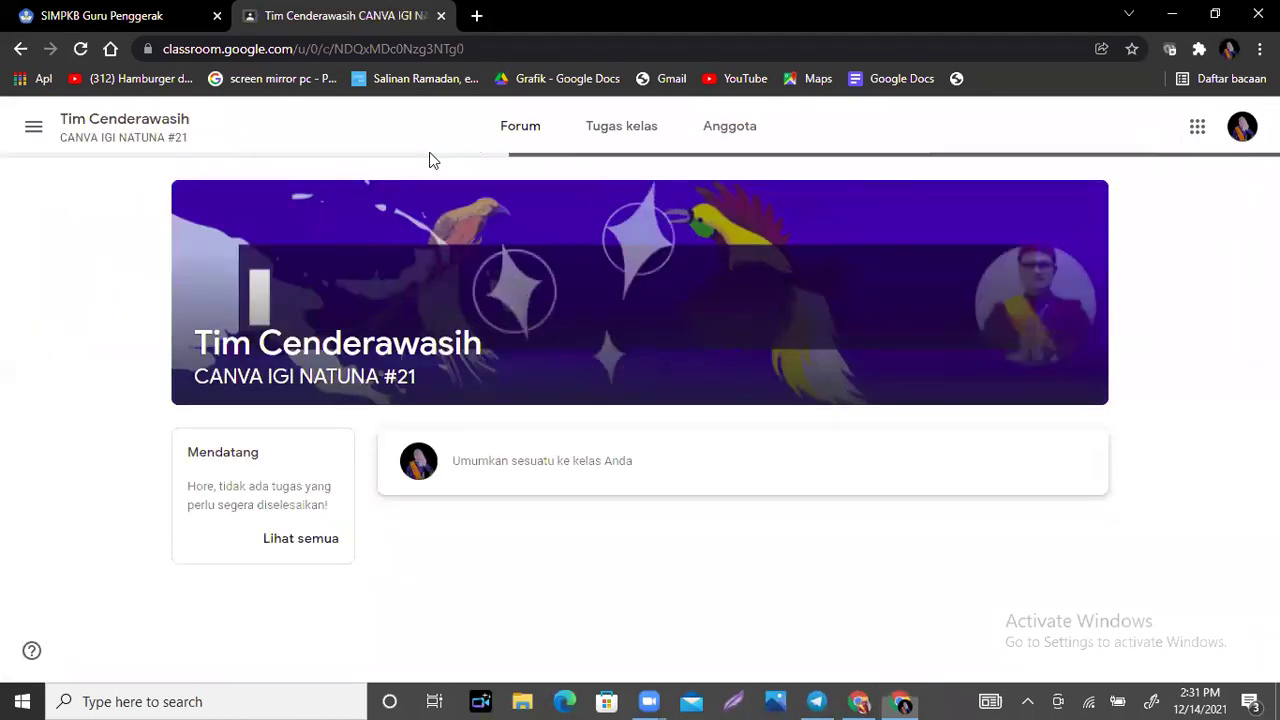
left_click(621, 126)
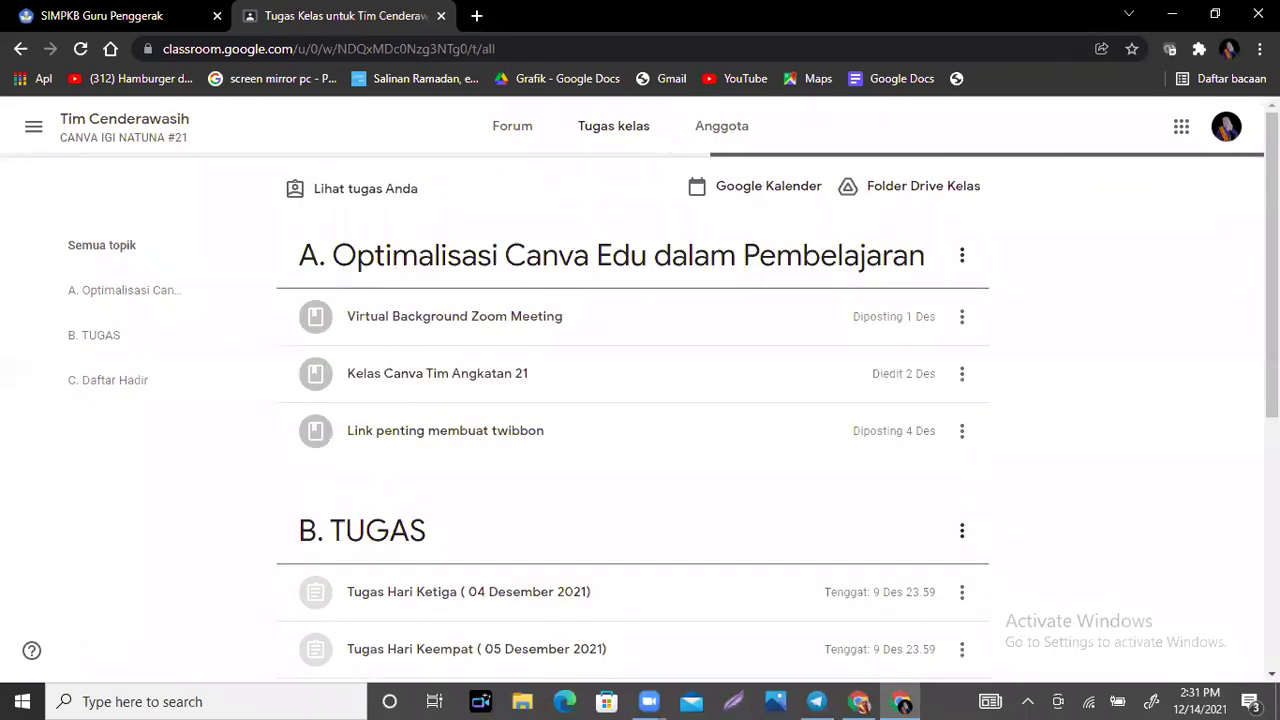
scroll(543, 323, "down", 3)
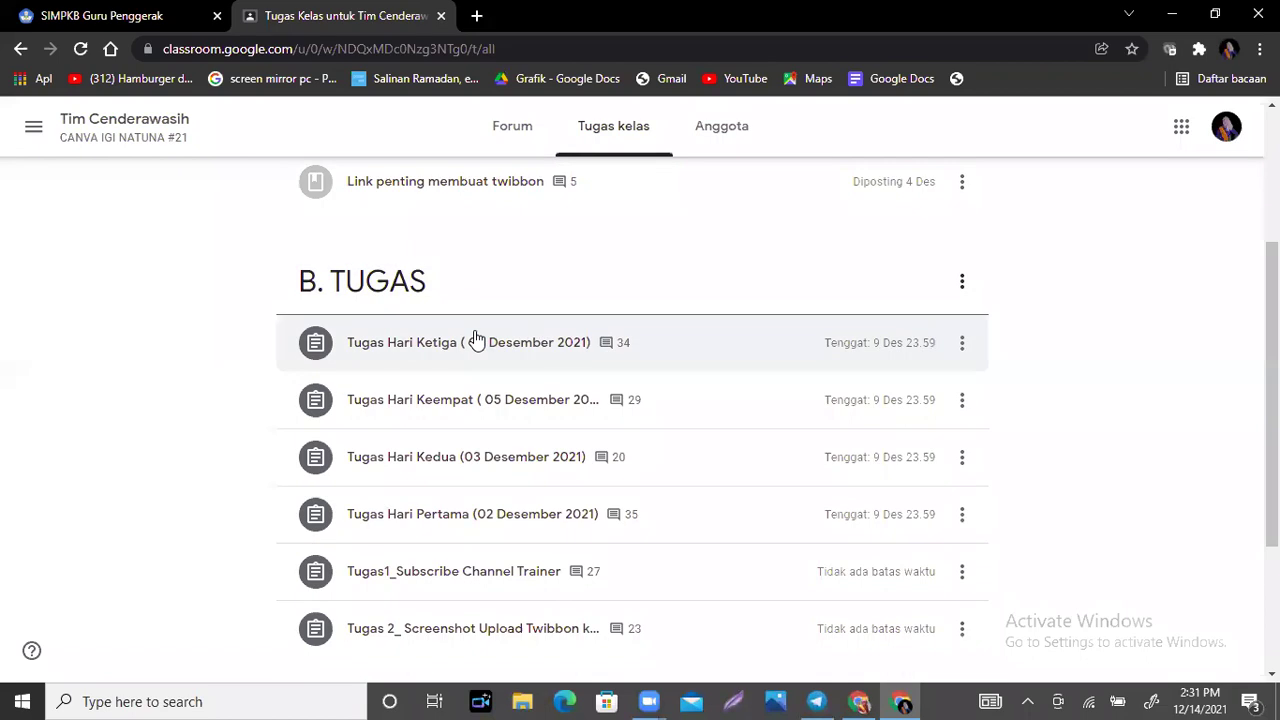
left_click(476, 340)
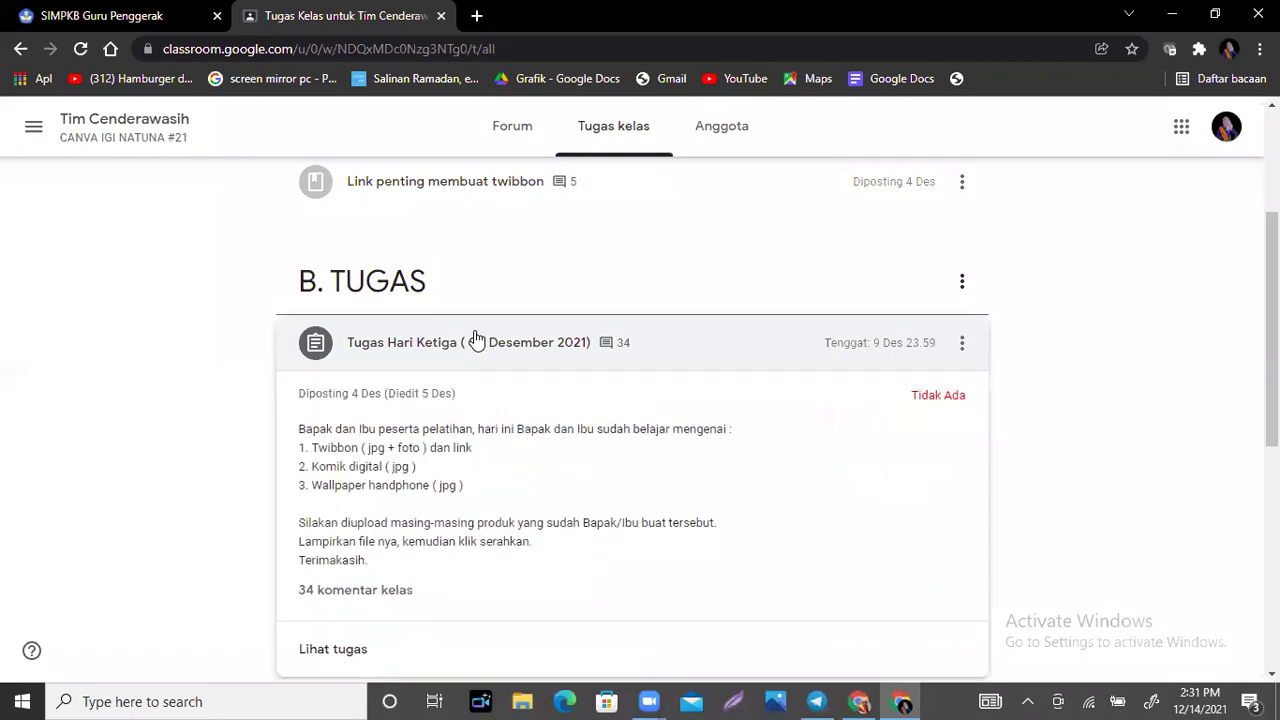
left_click(328, 648)
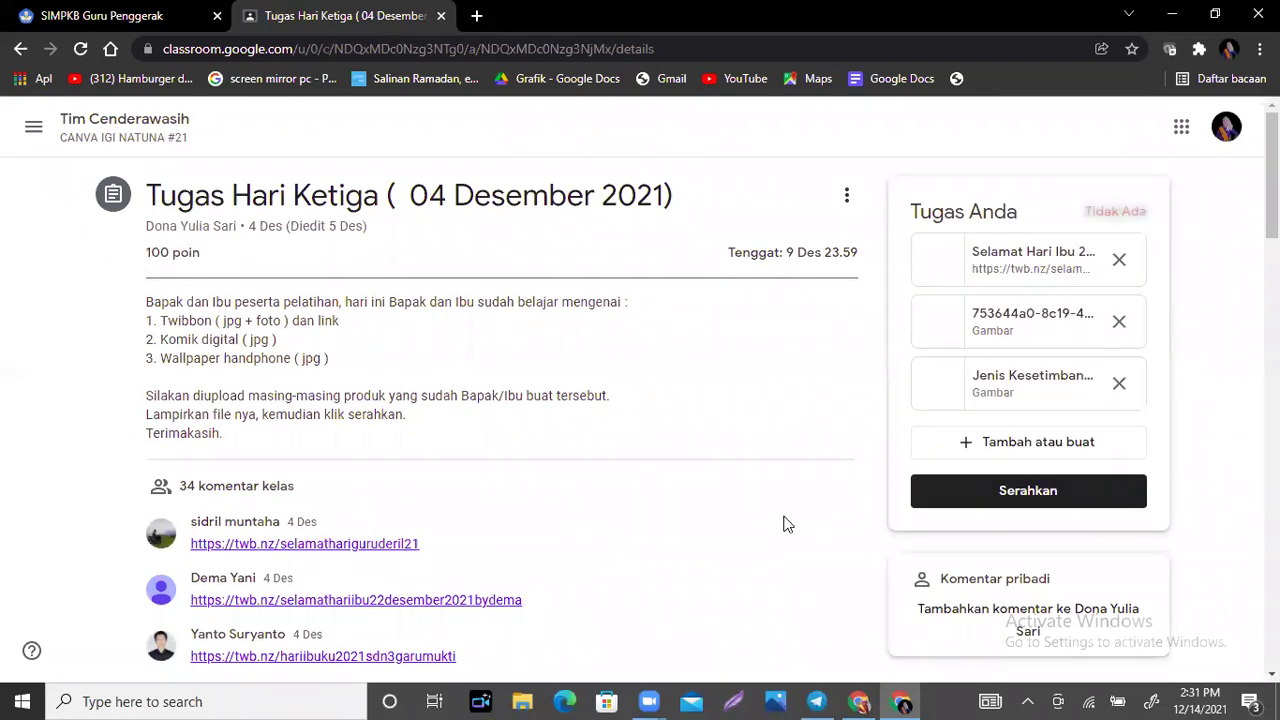
Remove the three attachments, the Selamat Hari Ibu link and the two images, from the own work of Tugas Hari Ketiga.
left_click(1119, 262)
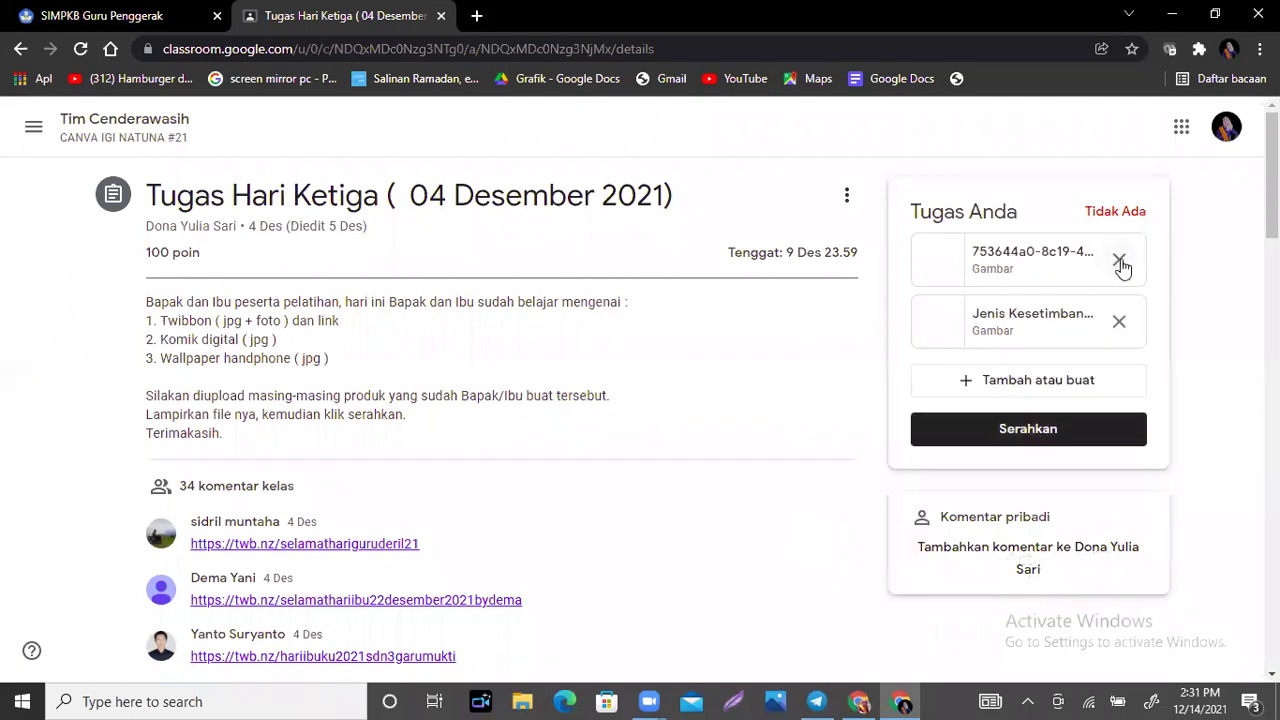
left_click(1120, 263)
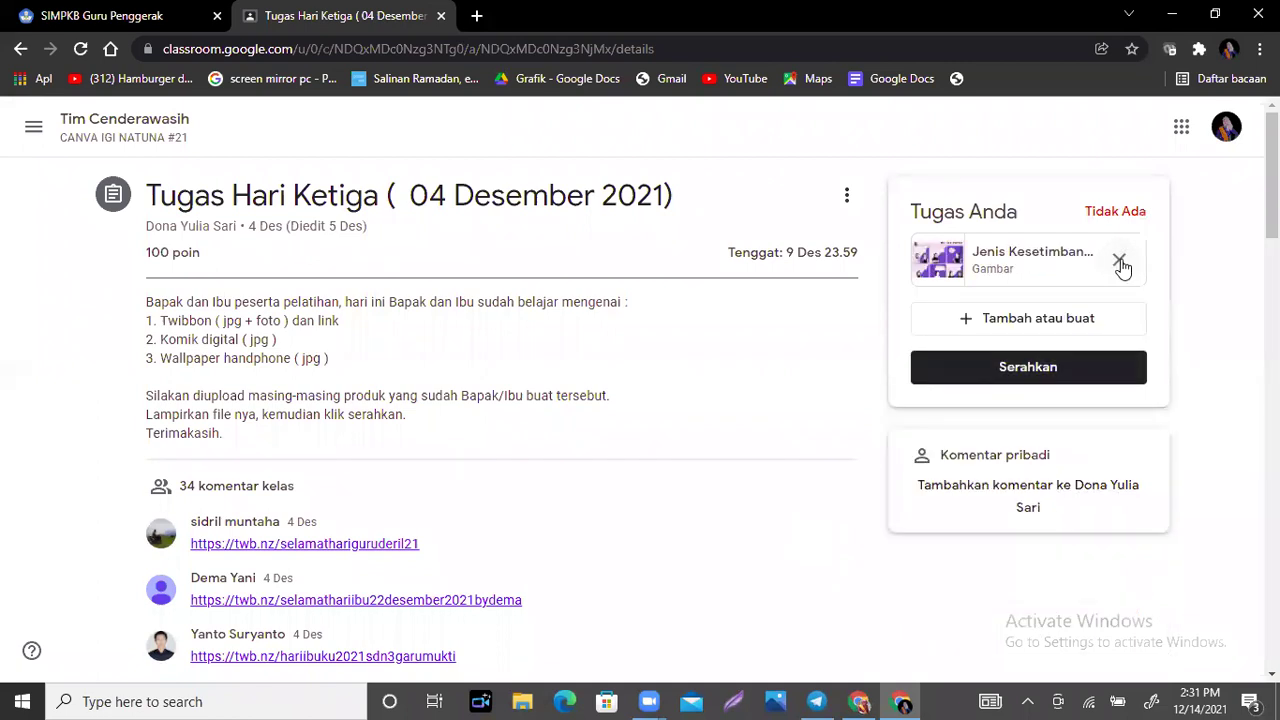
left_click(1120, 263)
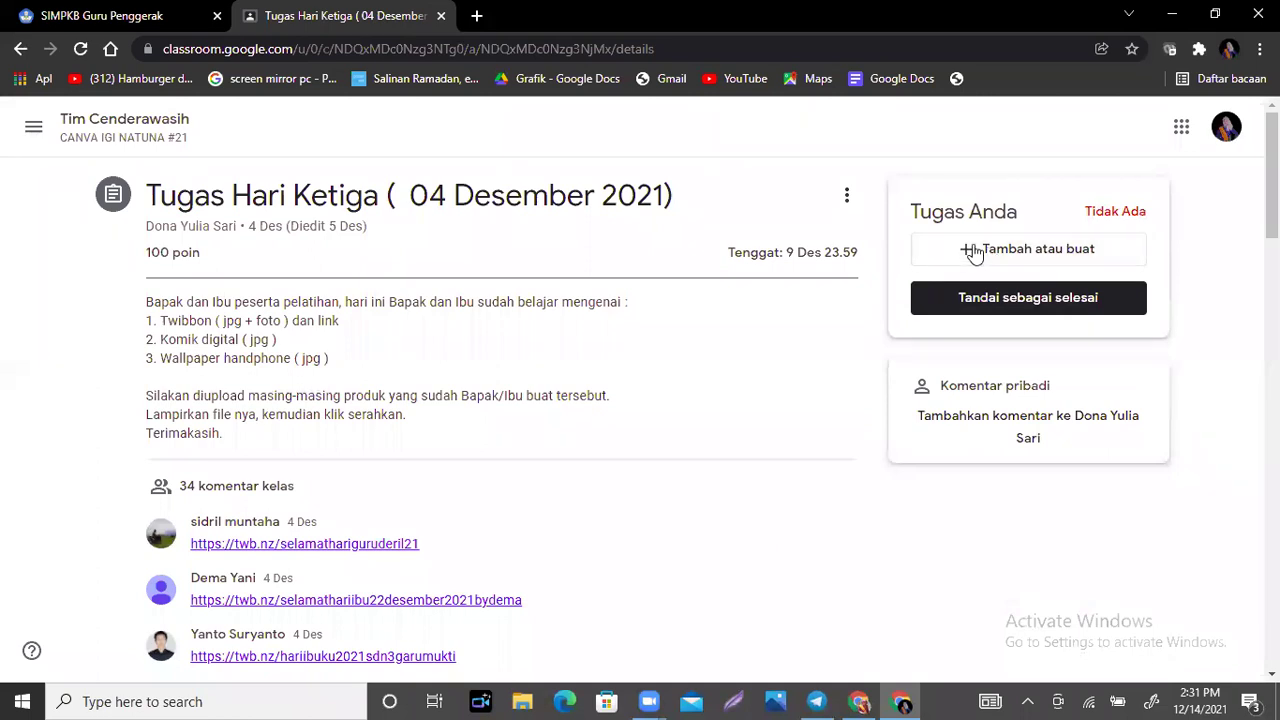
left_click(1032, 262)
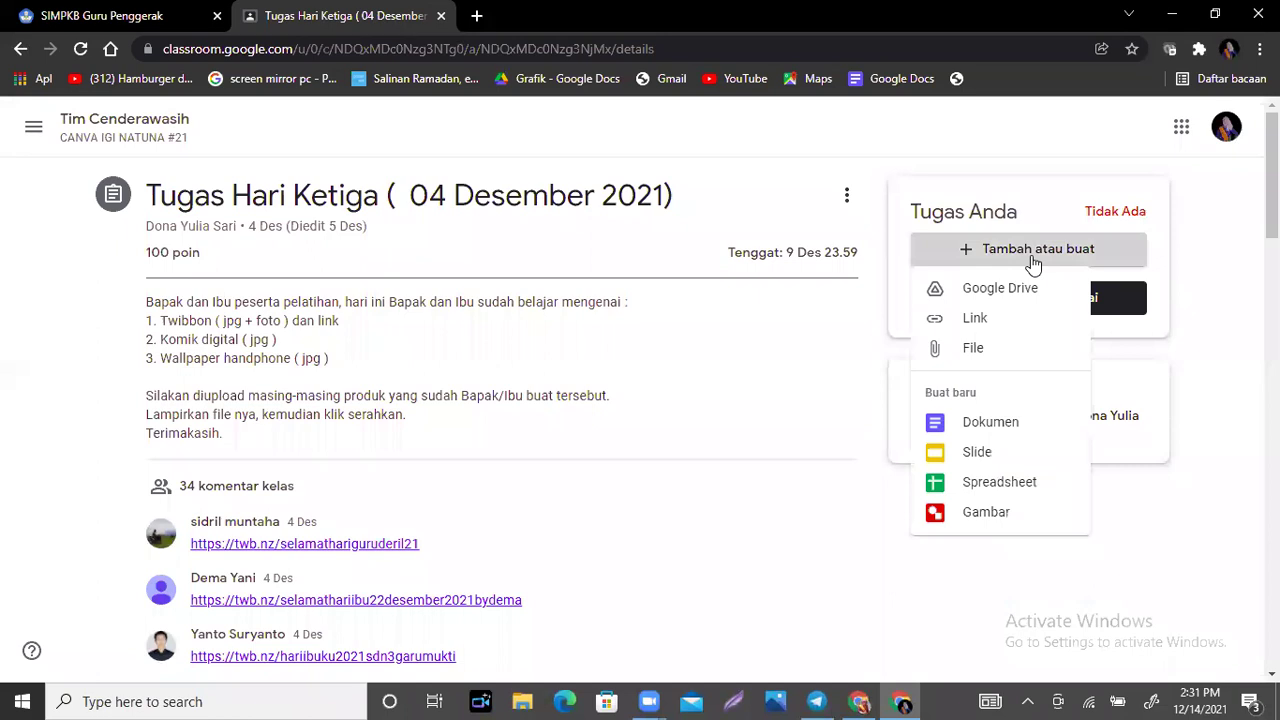
left_click(1005, 336)
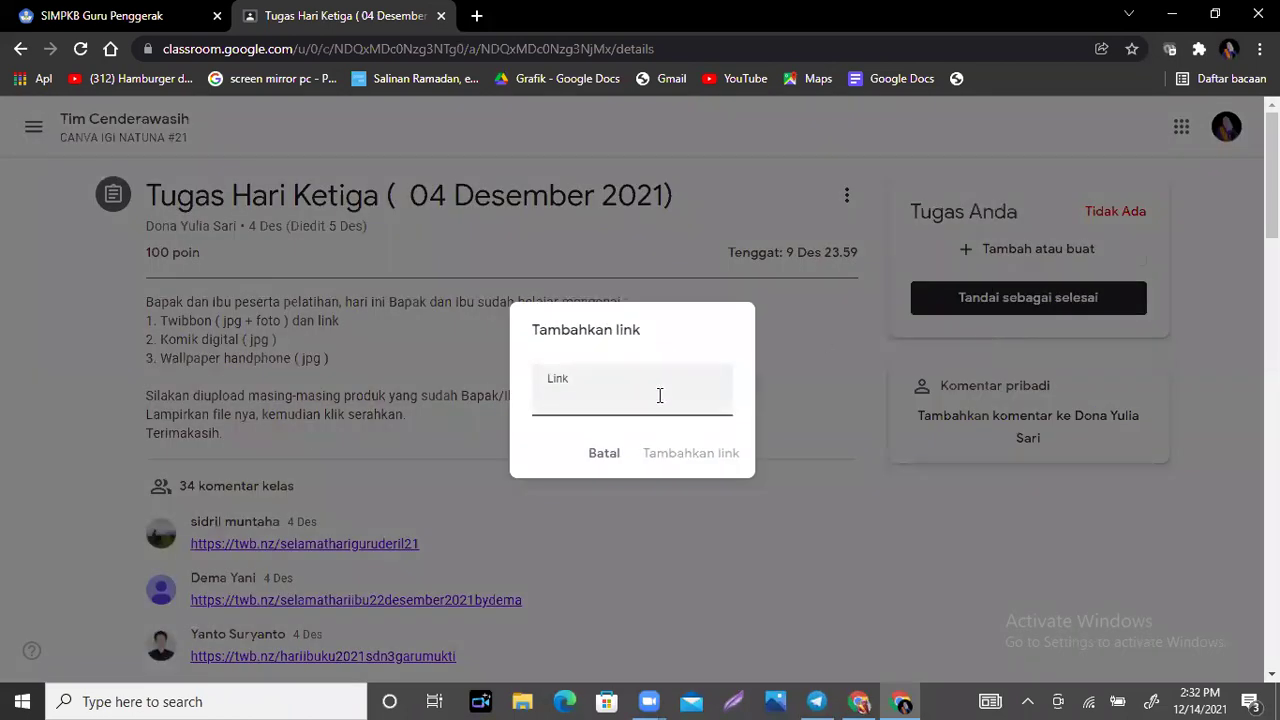
type("https://twb.nz/hariibu202112")
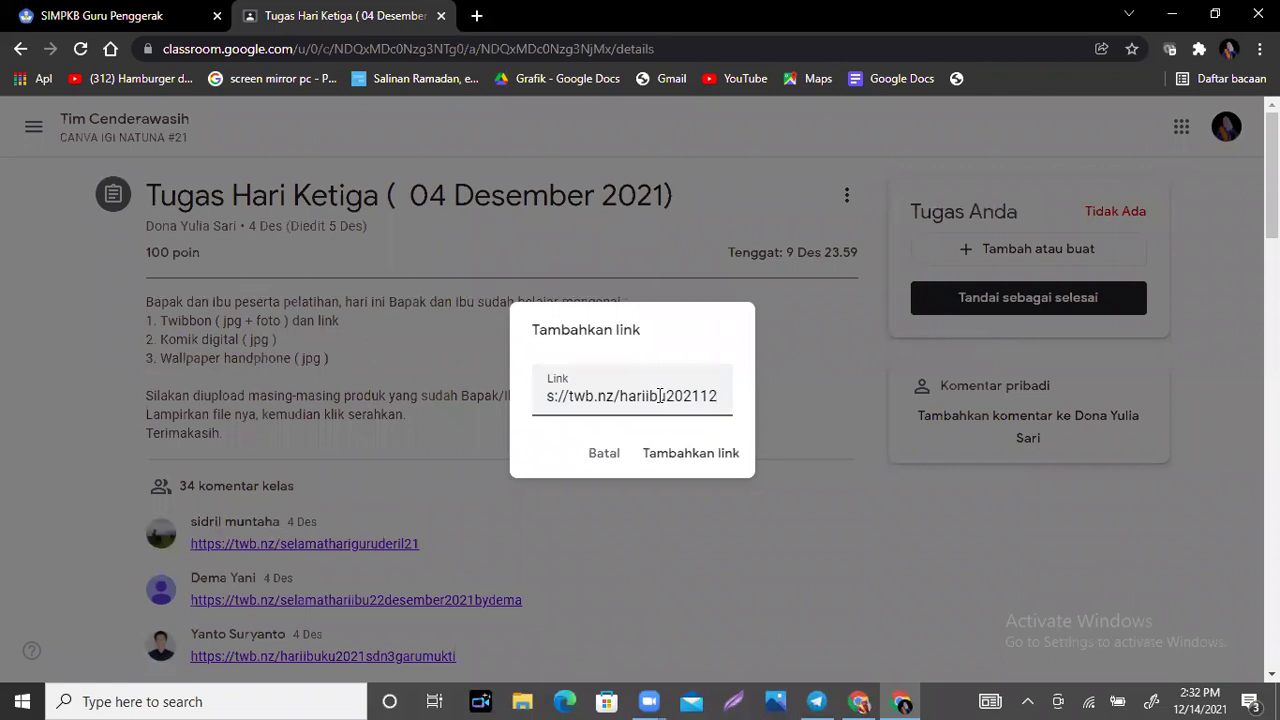
left_click(700, 460)
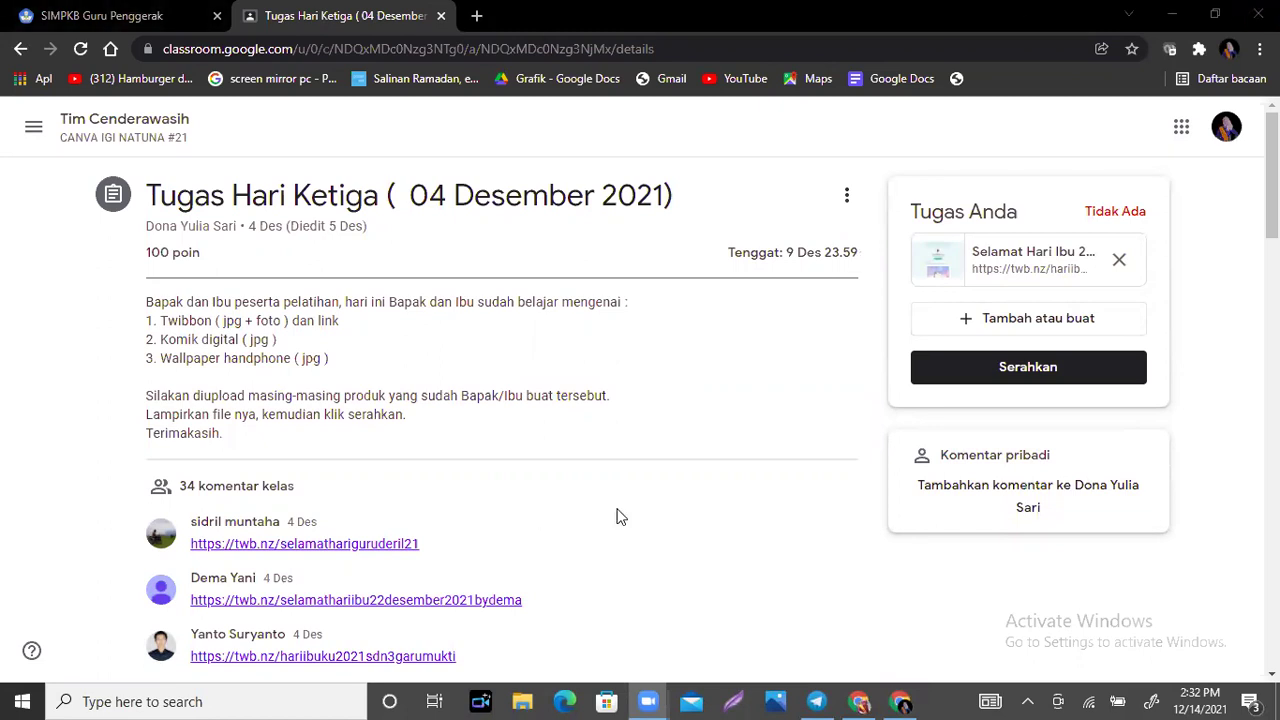
Switch to the Twibbonize campaign list in the other browser window and copy the URL of the newest Selamat Hari Ibu campaign.
left_click(900, 701)
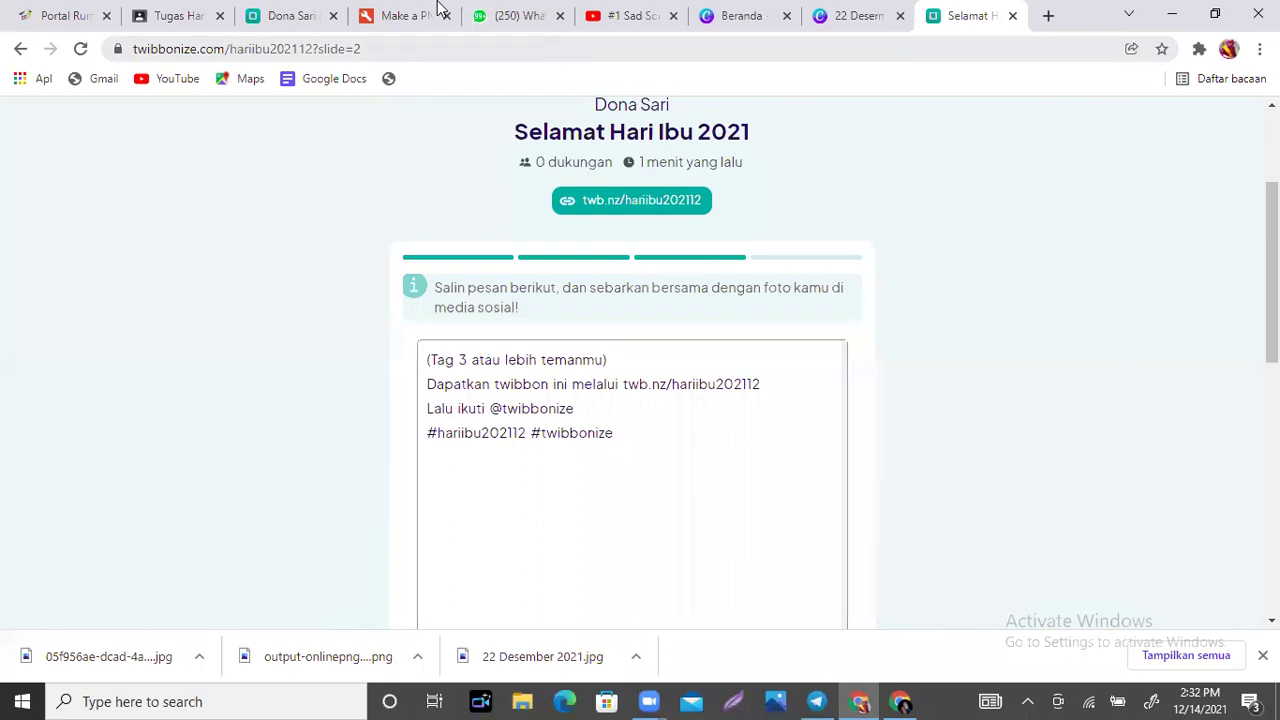
left_click(300, 12)
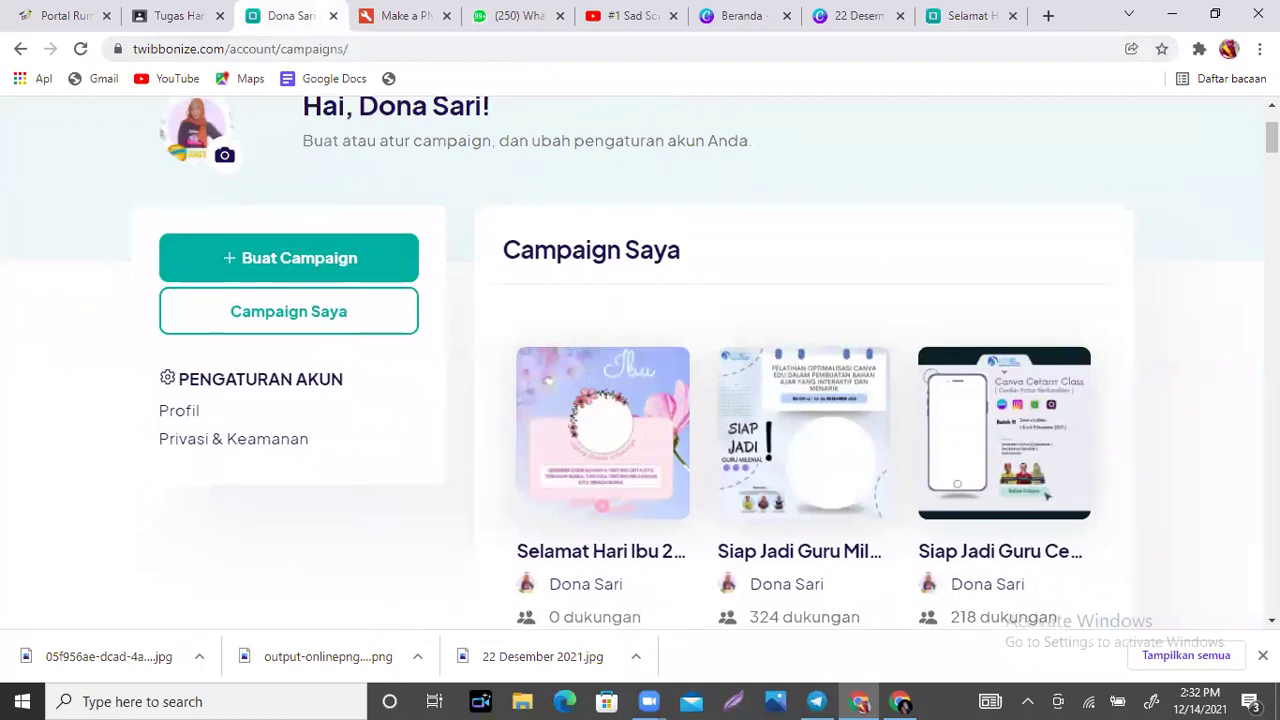
scroll(1047, 494, "down", 4)
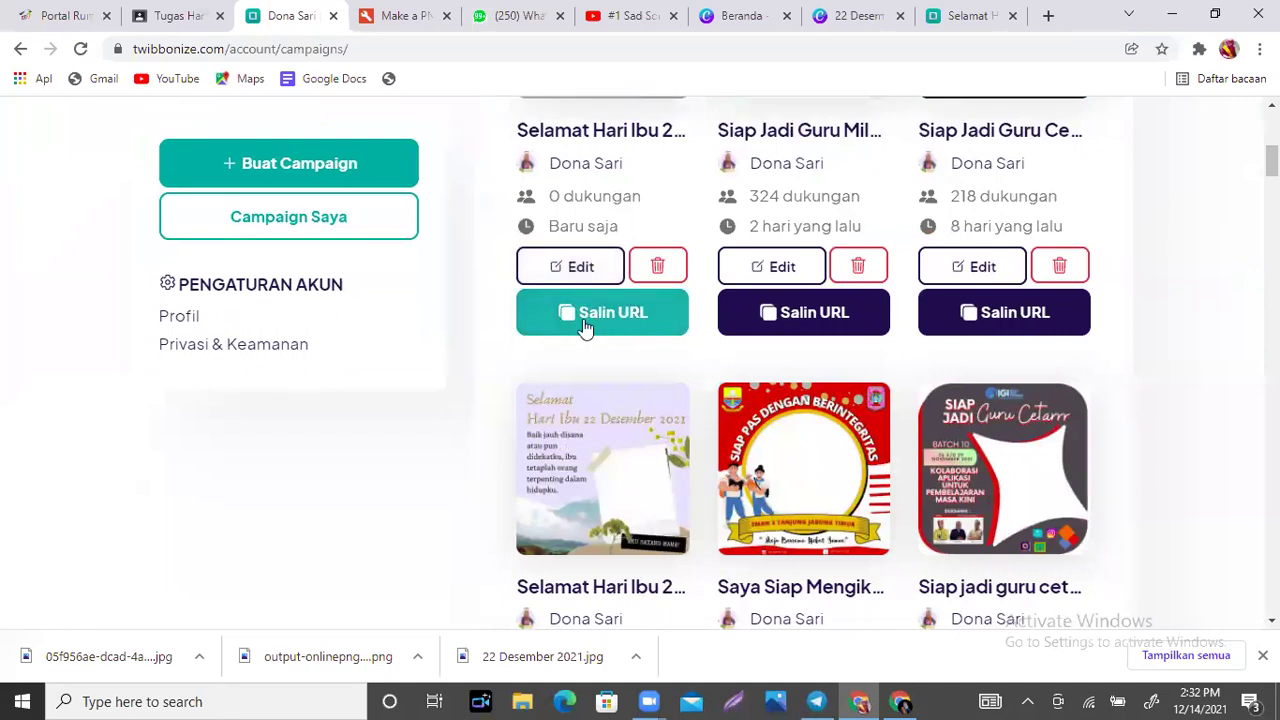
left_click(622, 317)
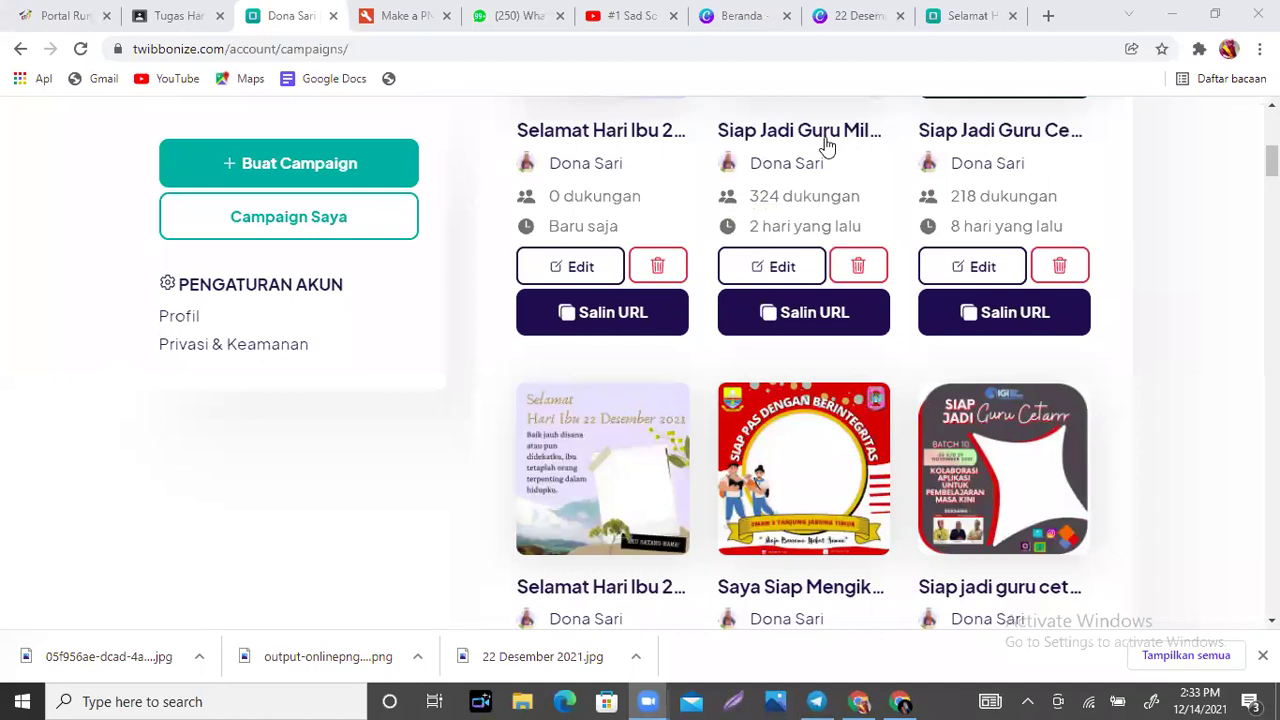
Return to Google Classroom and reopen the full page of Tugas Hari Ketiga from the classwork of Tim Cenderawasih.
left_click(903, 701)
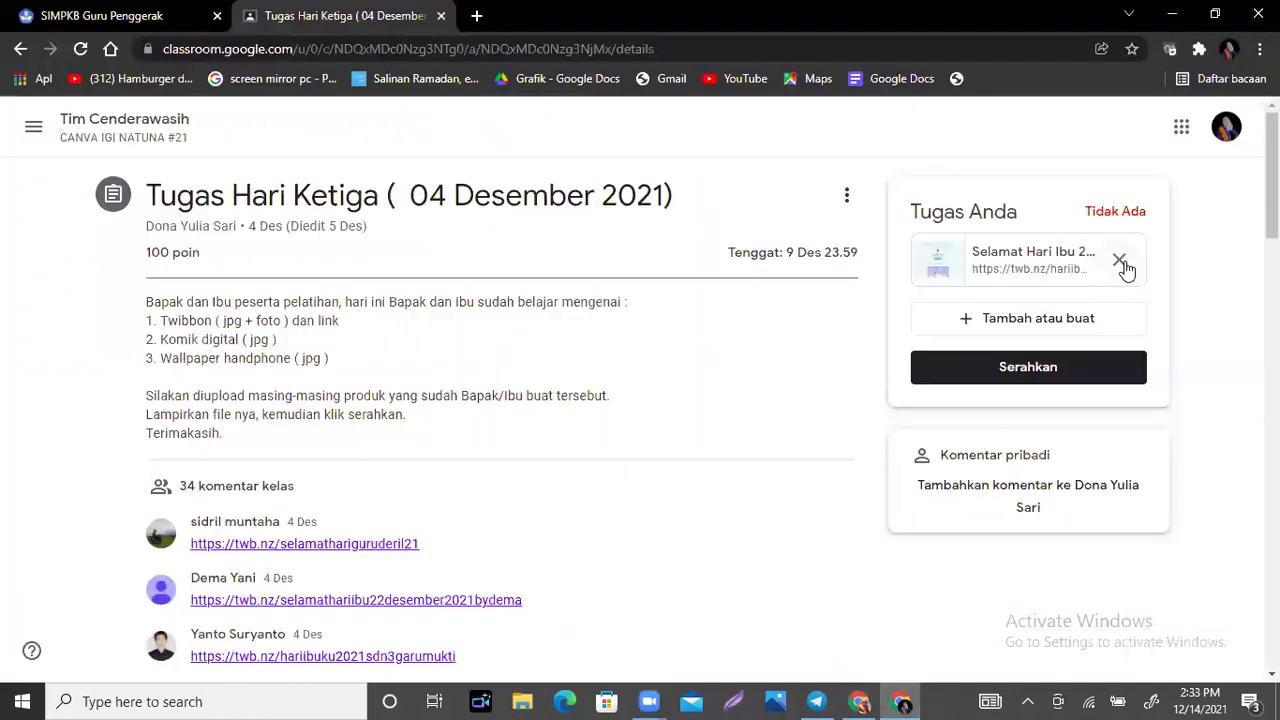
left_click(76, 128)
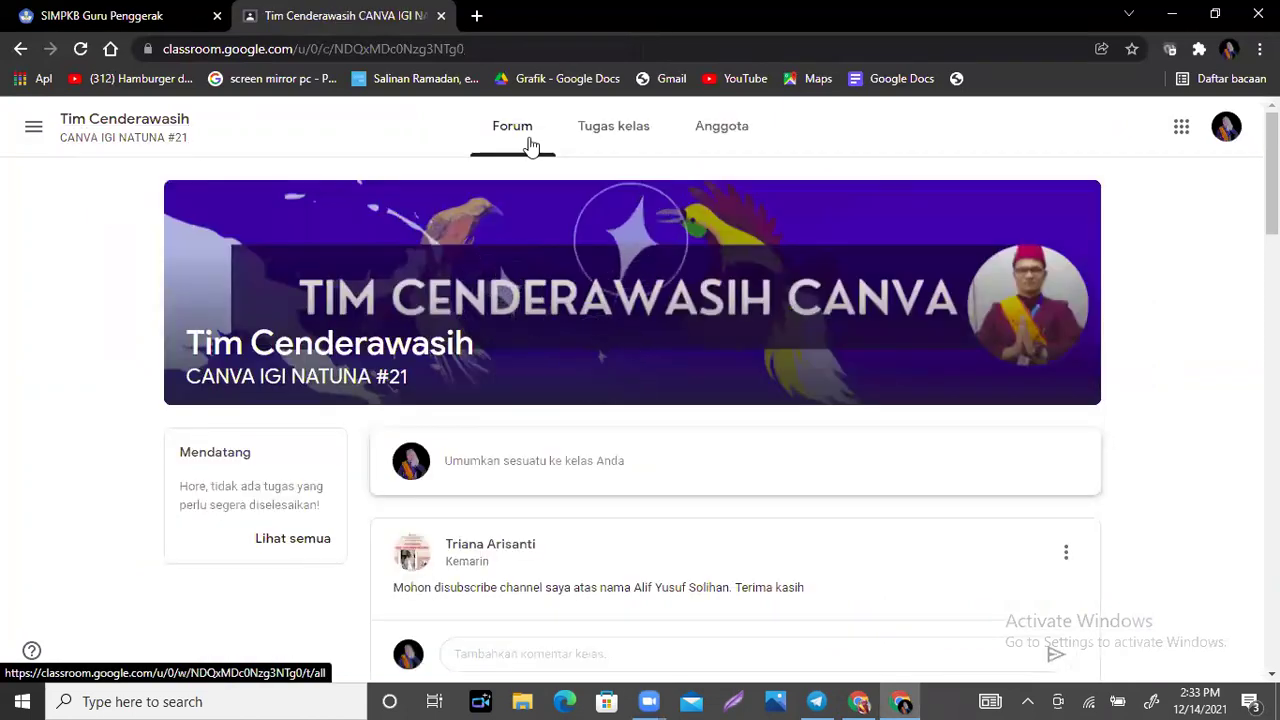
left_click(613, 138)
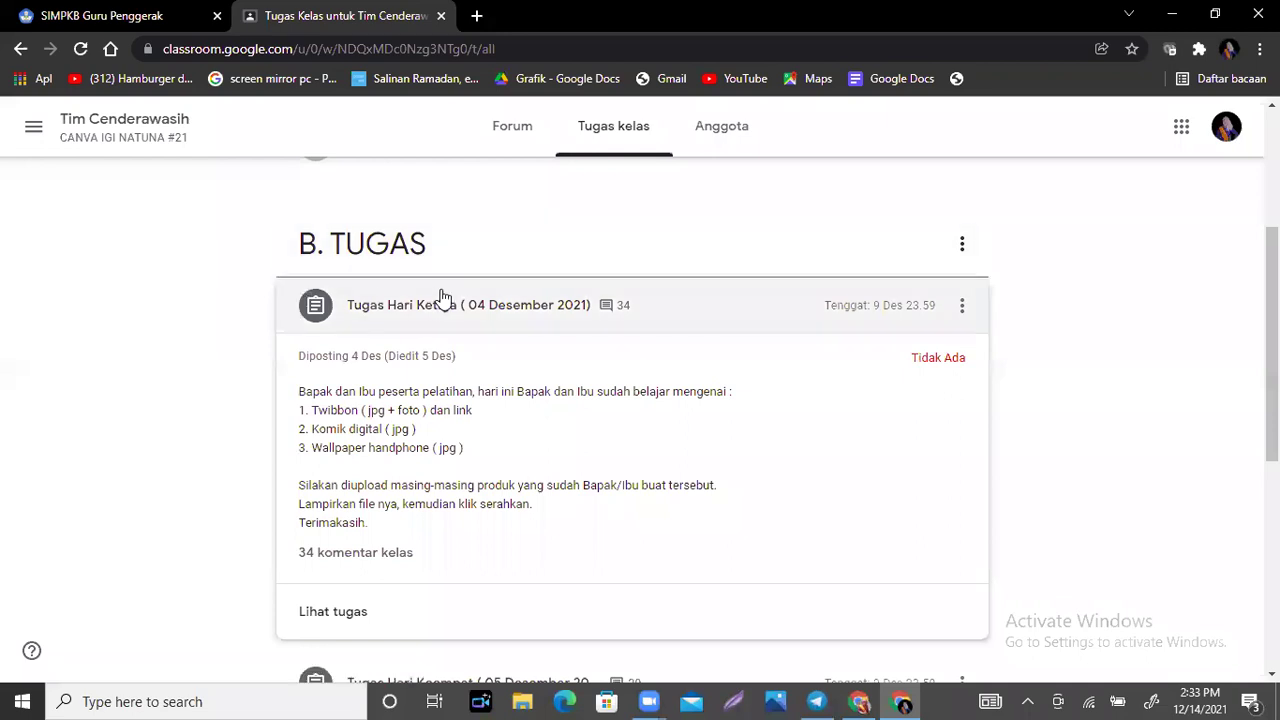
left_click(333, 614)
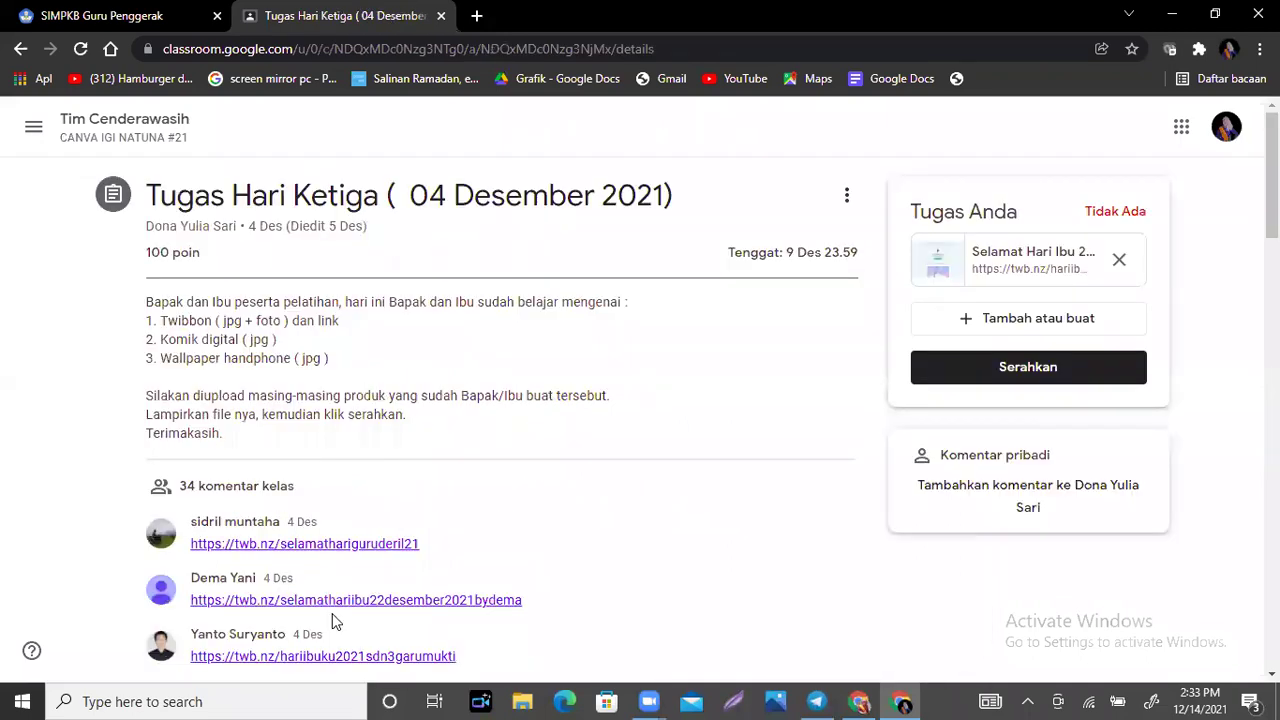
left_click(1119, 260)
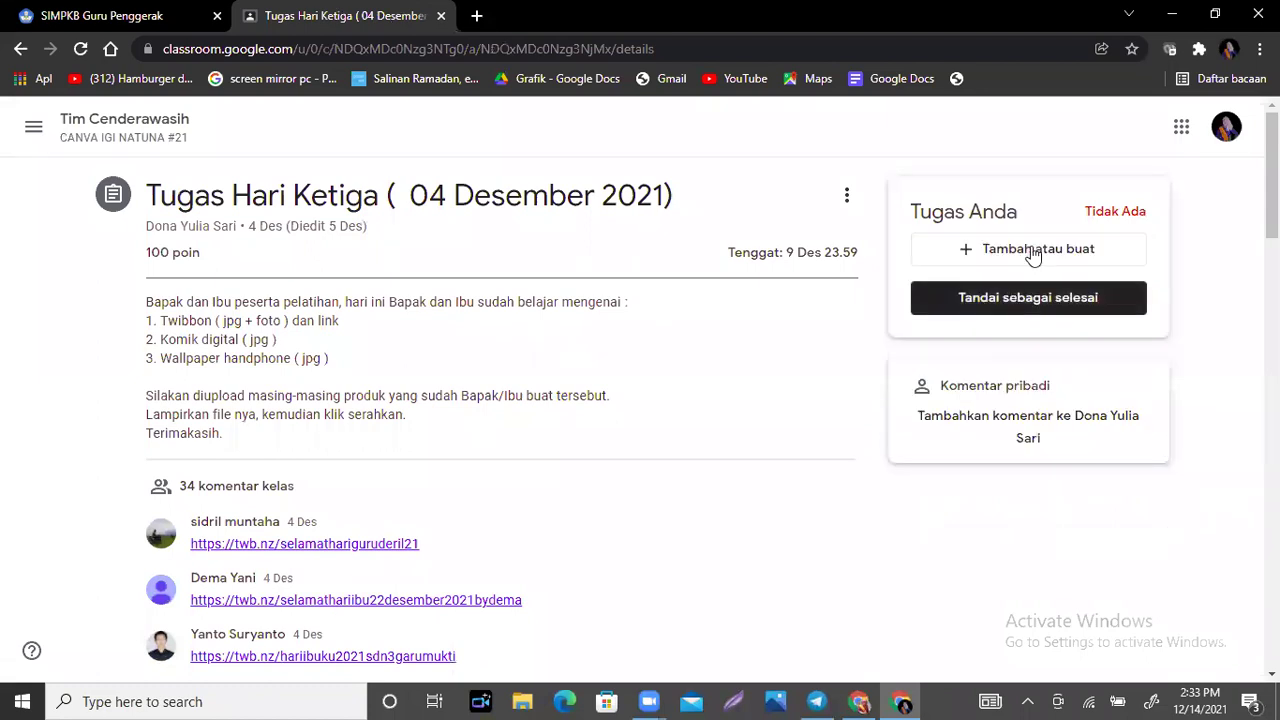
left_click(998, 253)
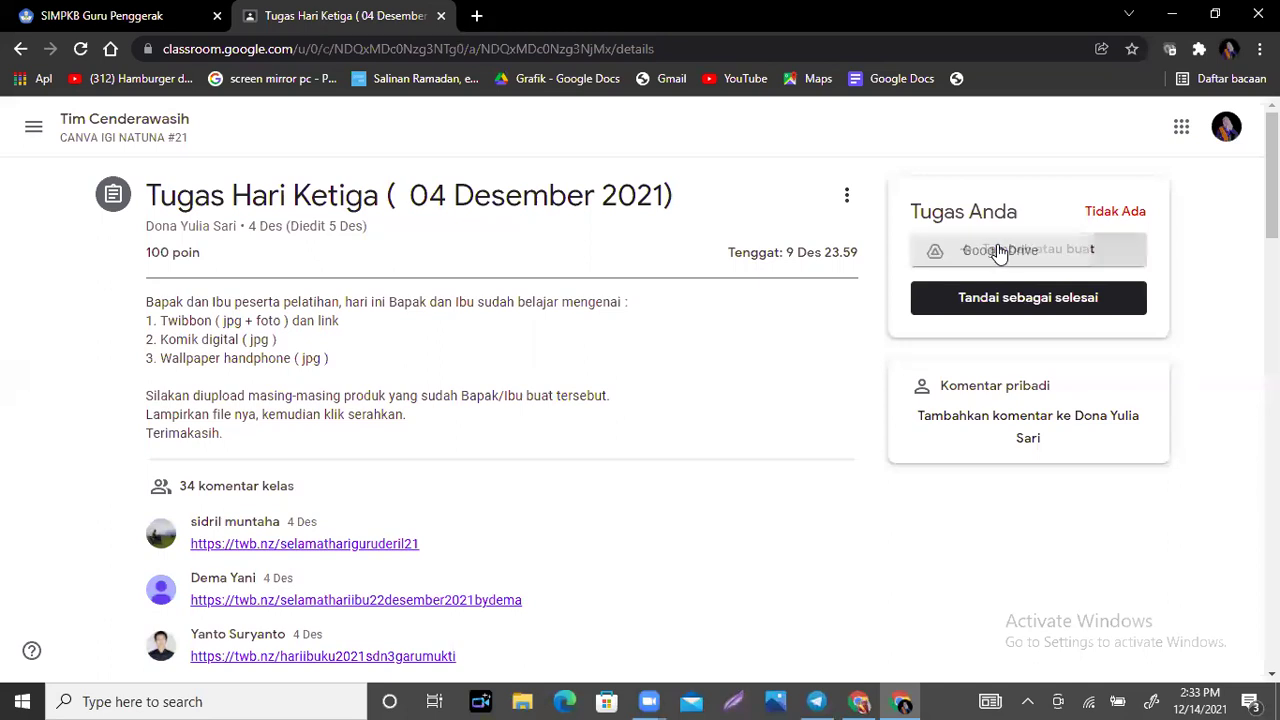
left_click(980, 330)
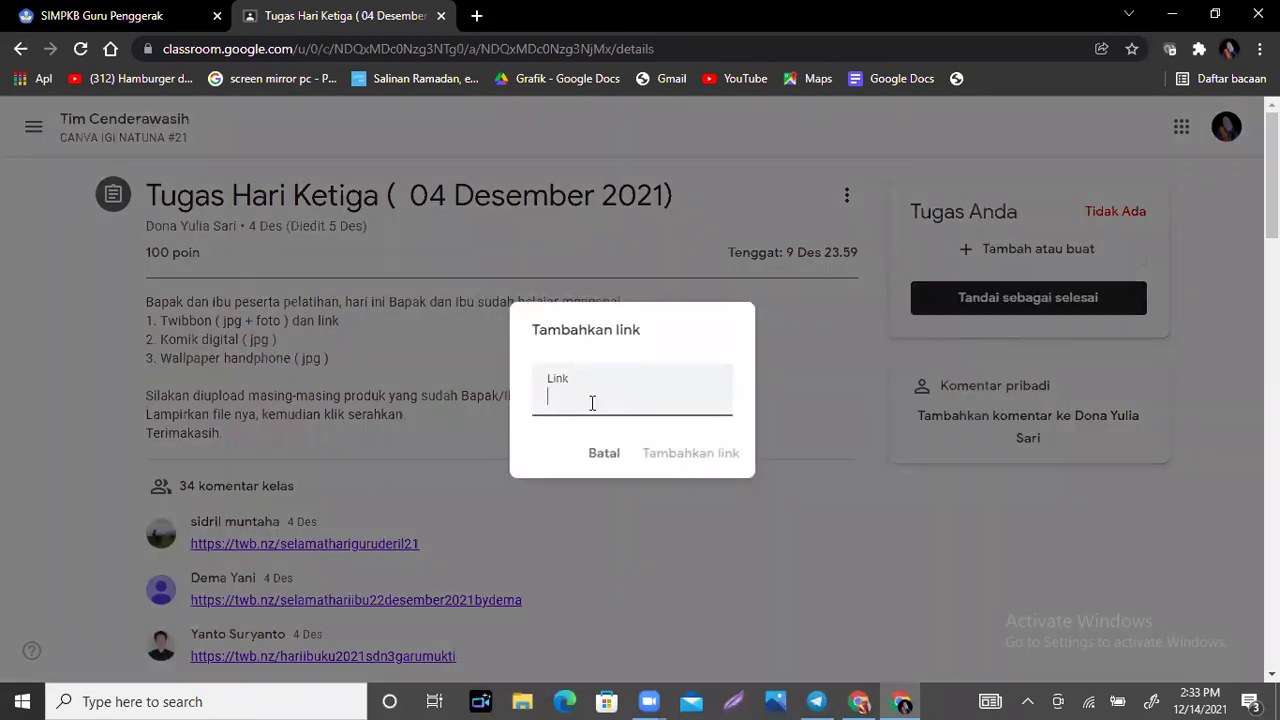
key("ctrl+v")
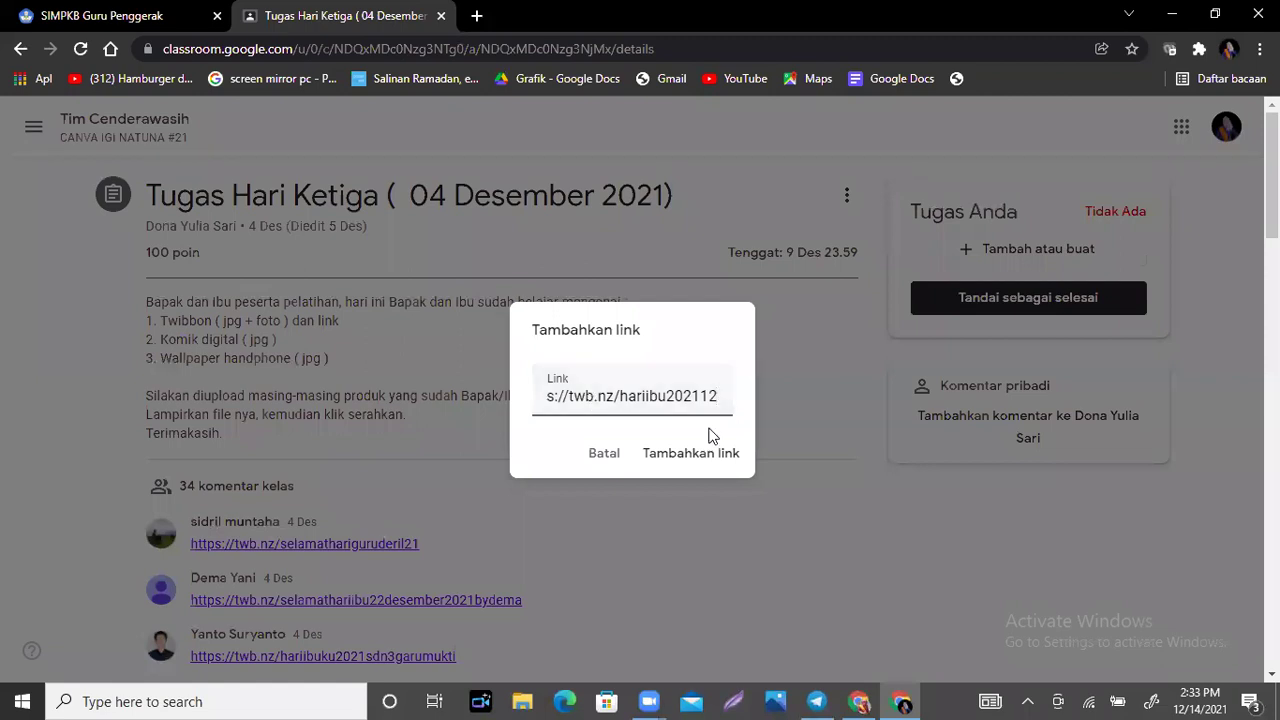
left_click(731, 457)
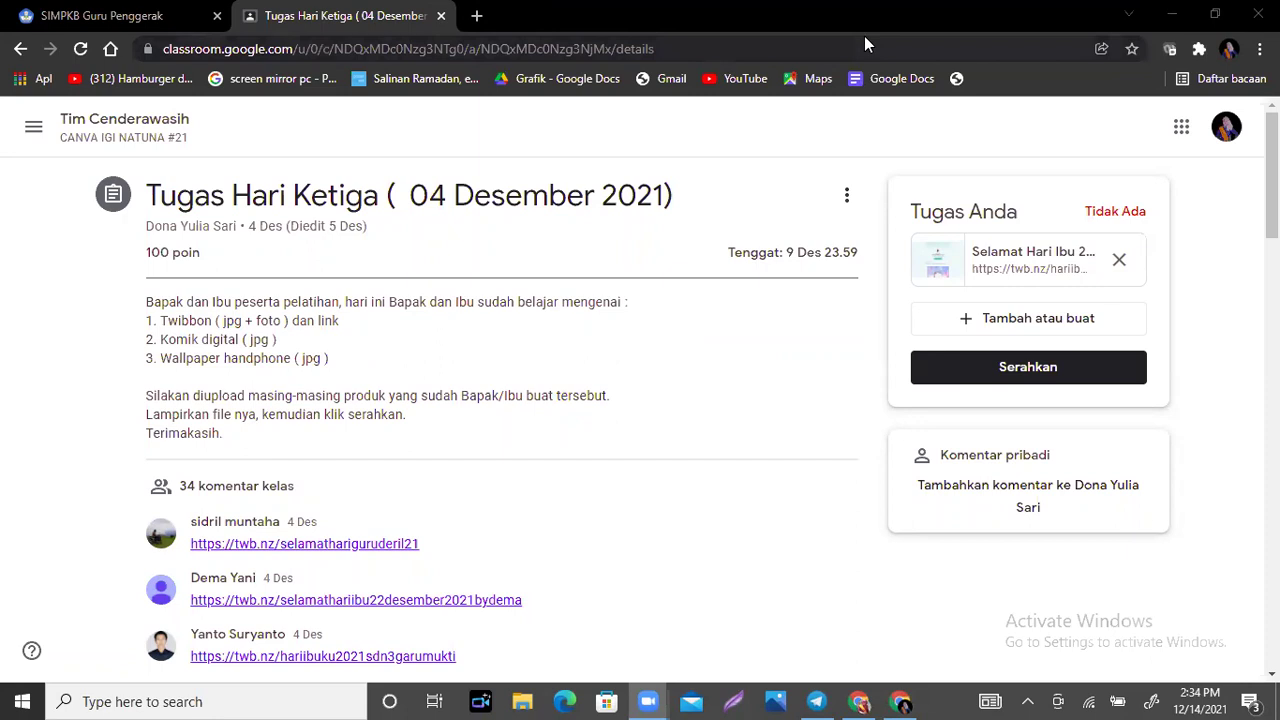
Switch to the other browser window, open the Canva design 22 Desember 2021 and close its position options.
left_click(866, 700)
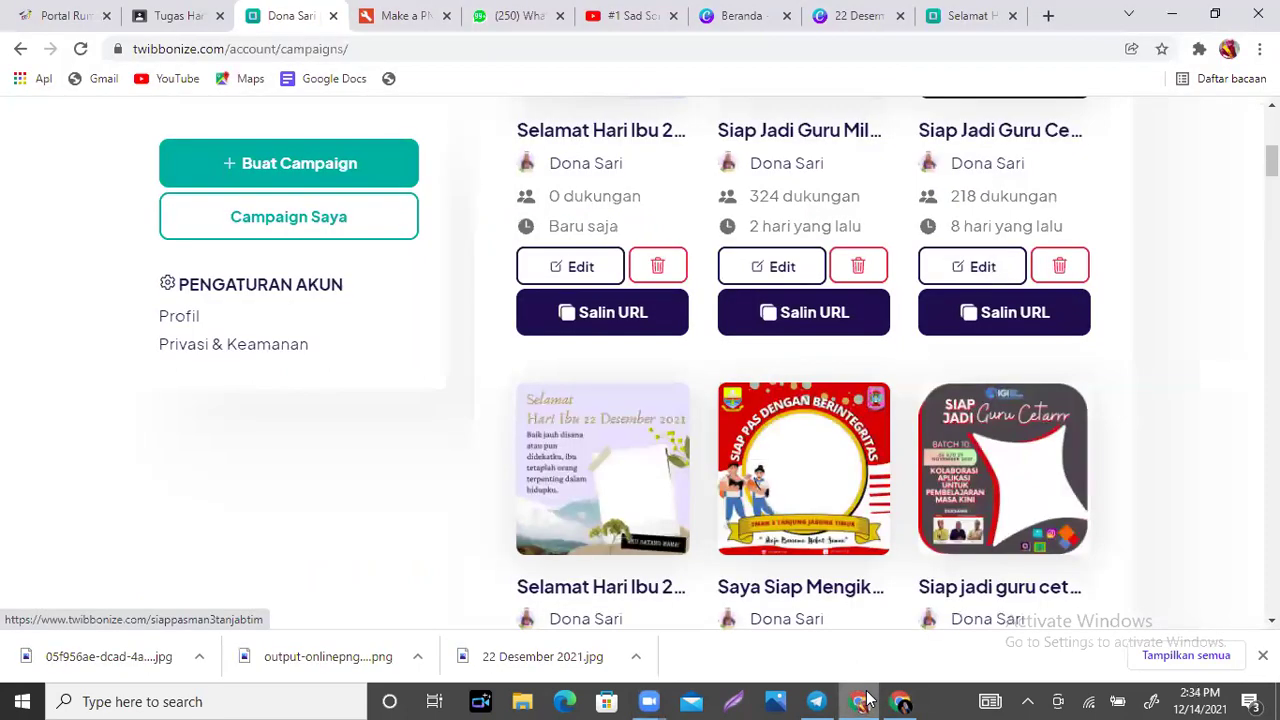
left_click(866, 700)
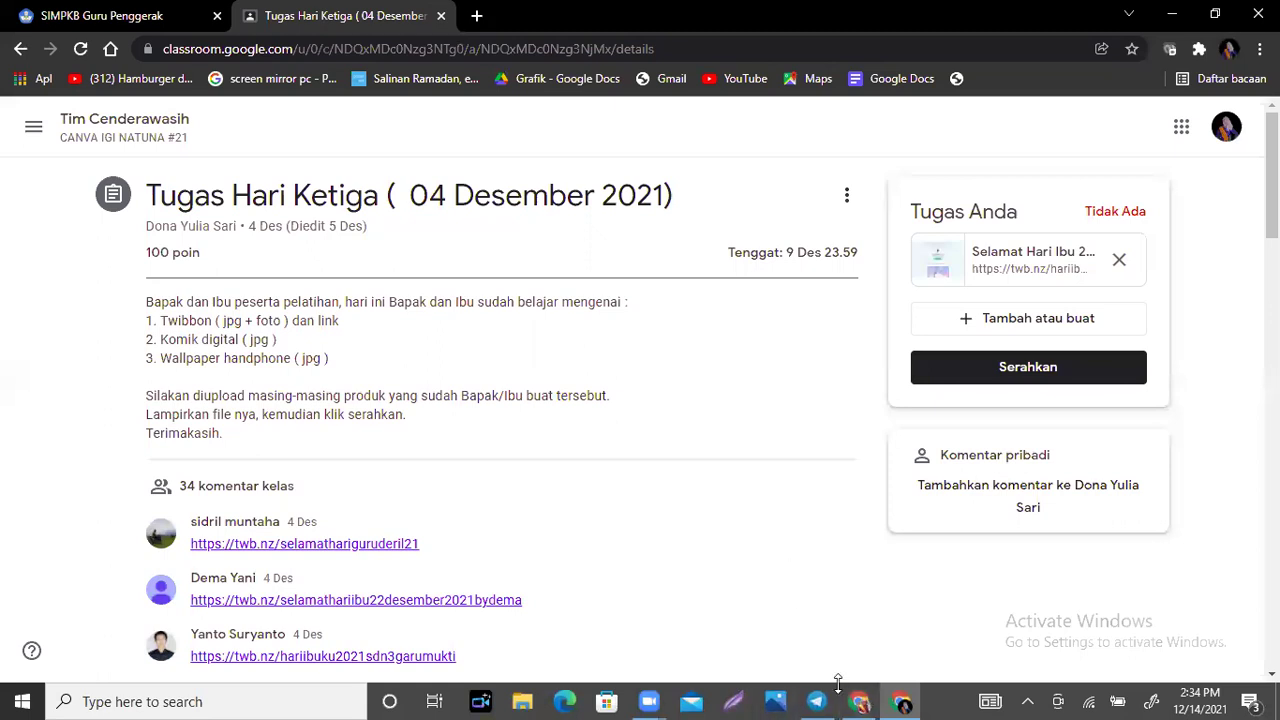
left_click(862, 701)
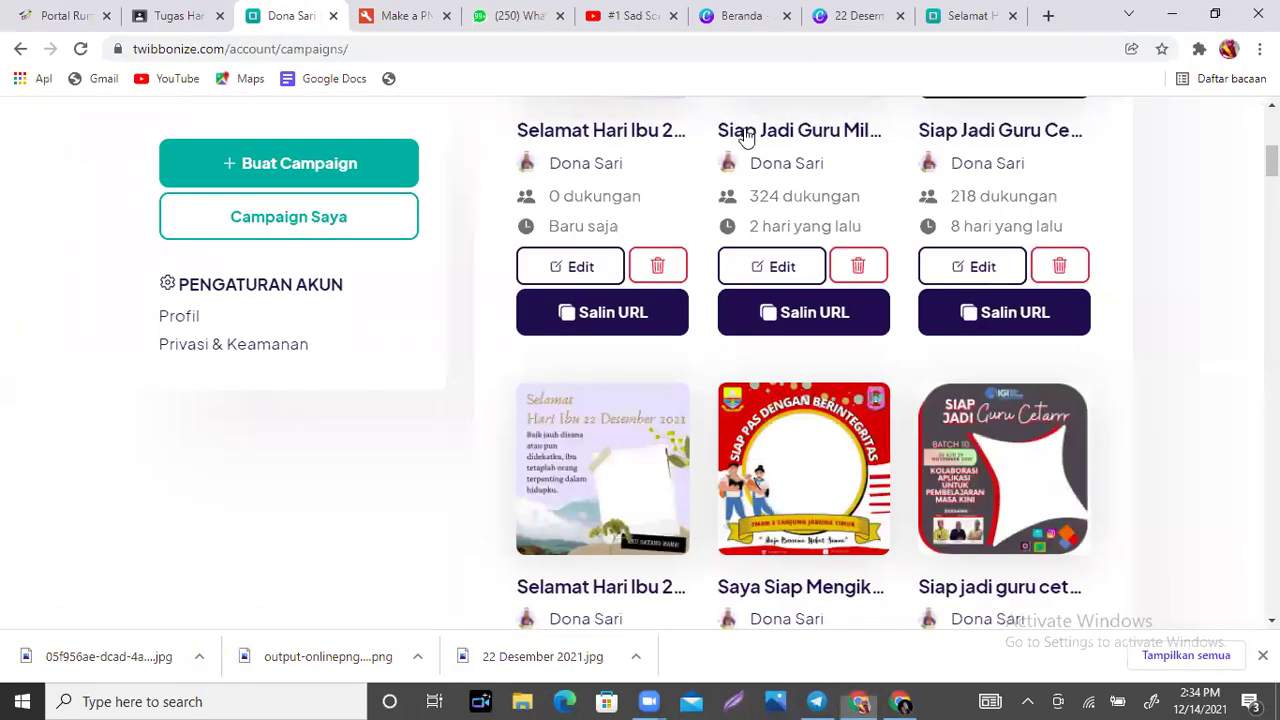
left_click(852, 16)
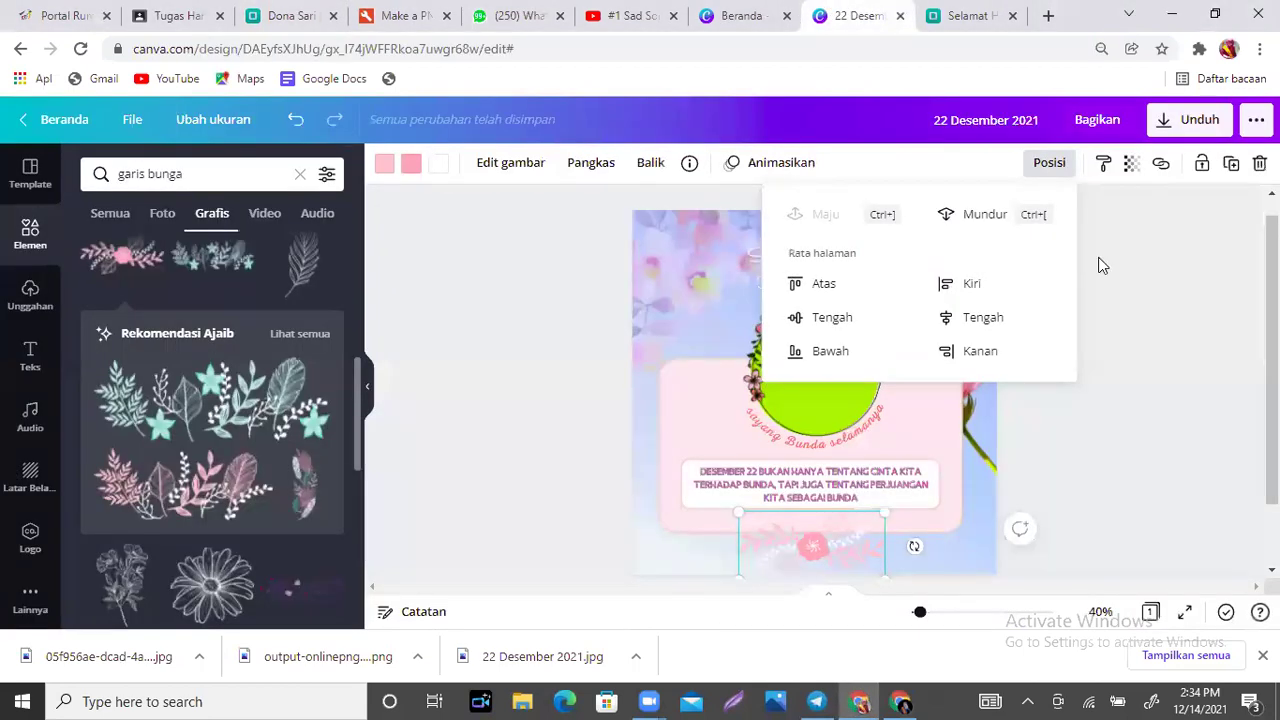
left_click(1115, 348)
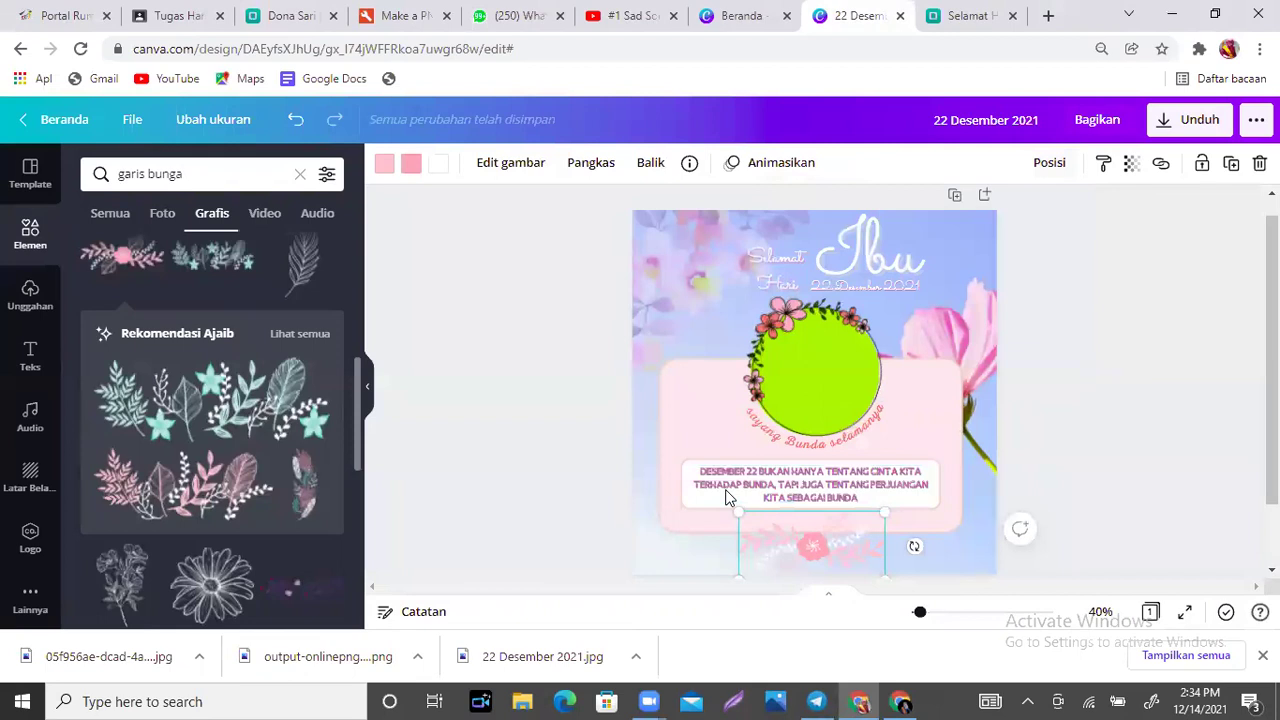
Search the Canva graphics for "rumput" and for "rumput bunga", and browse the grass and flower elements.
left_click(118, 173)
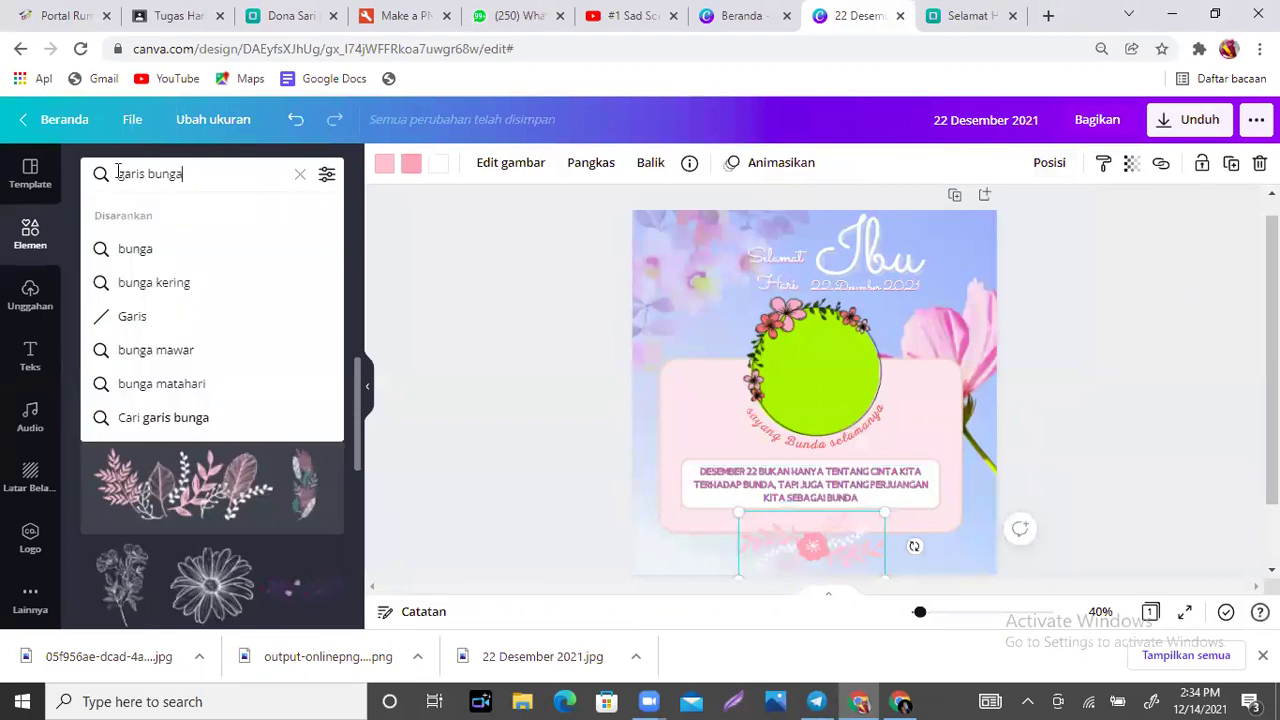
key("ctrl+a")
type("rumput")
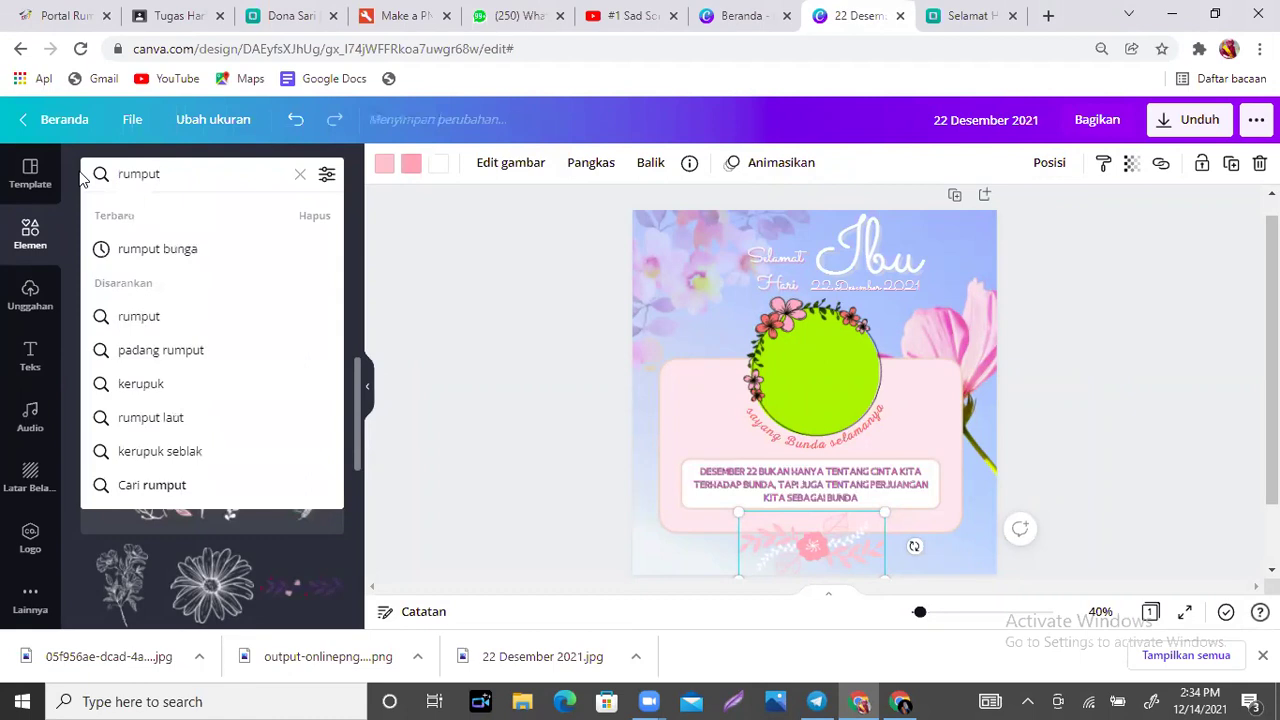
key("Return")
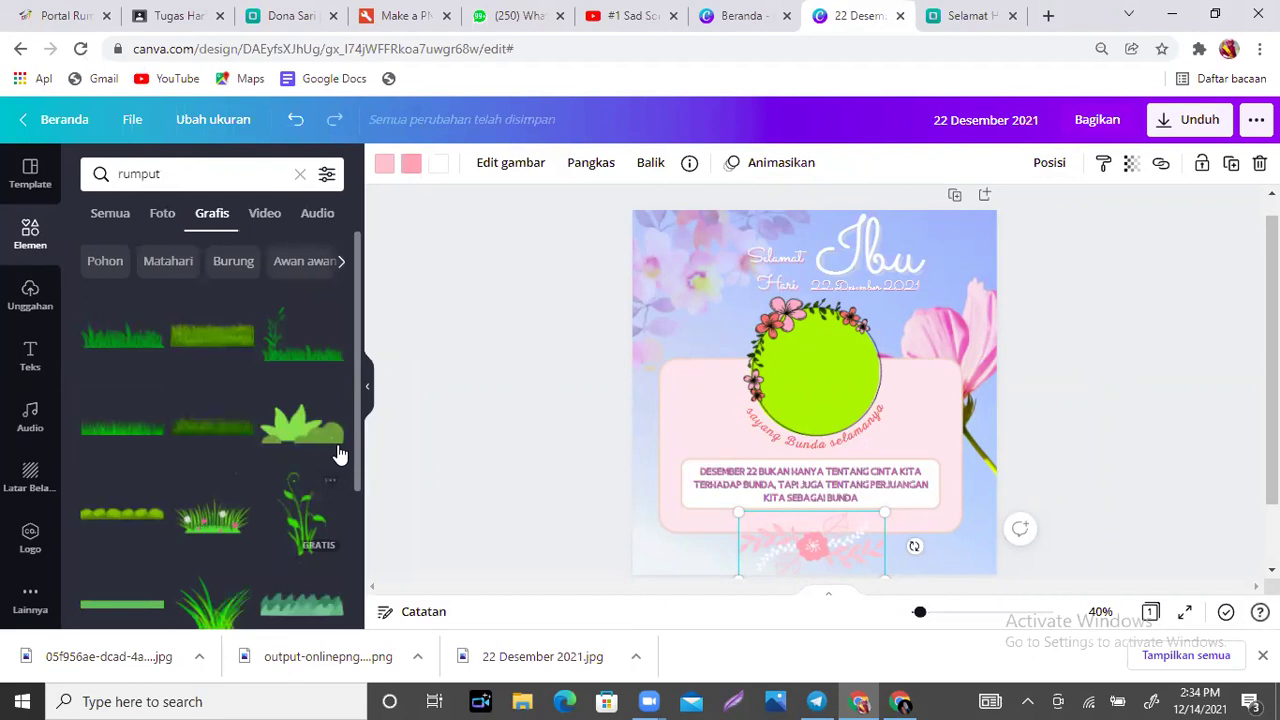
mouse_move(360, 343)
left_mouse_down()
mouse_move(363, 480)
mouse_move(368, 331)
left_mouse_up()
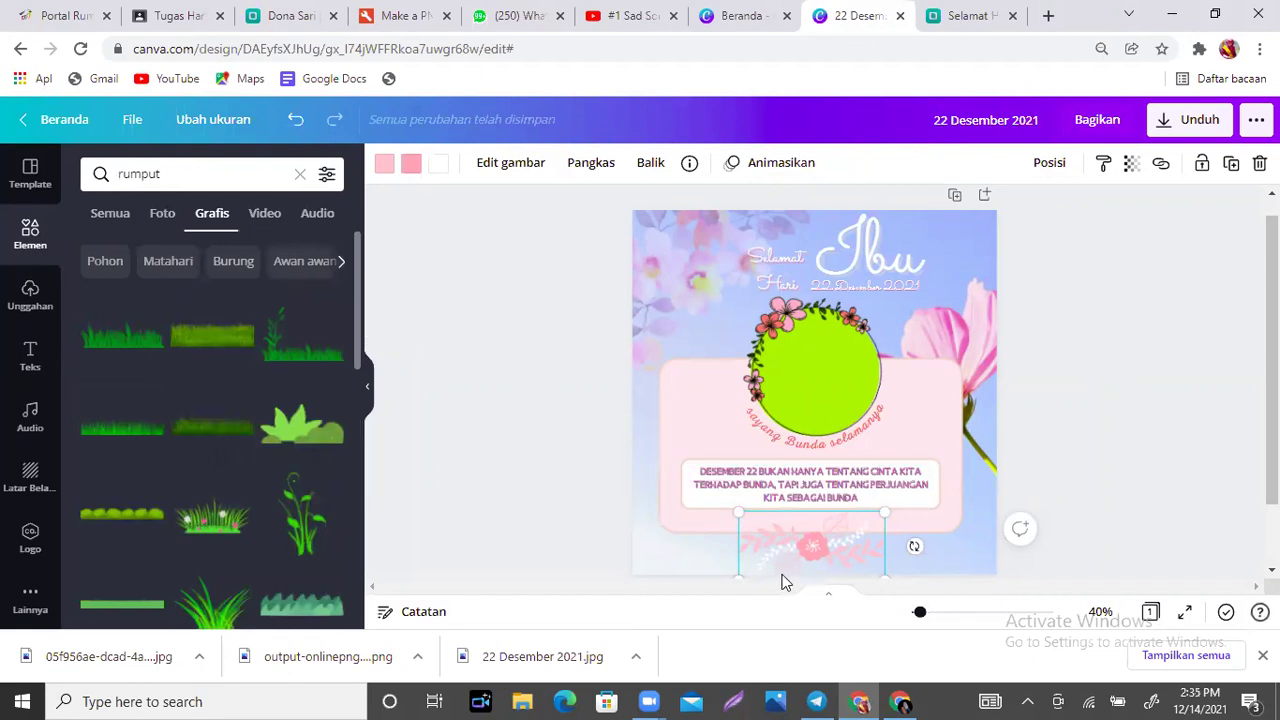
left_click(191, 176)
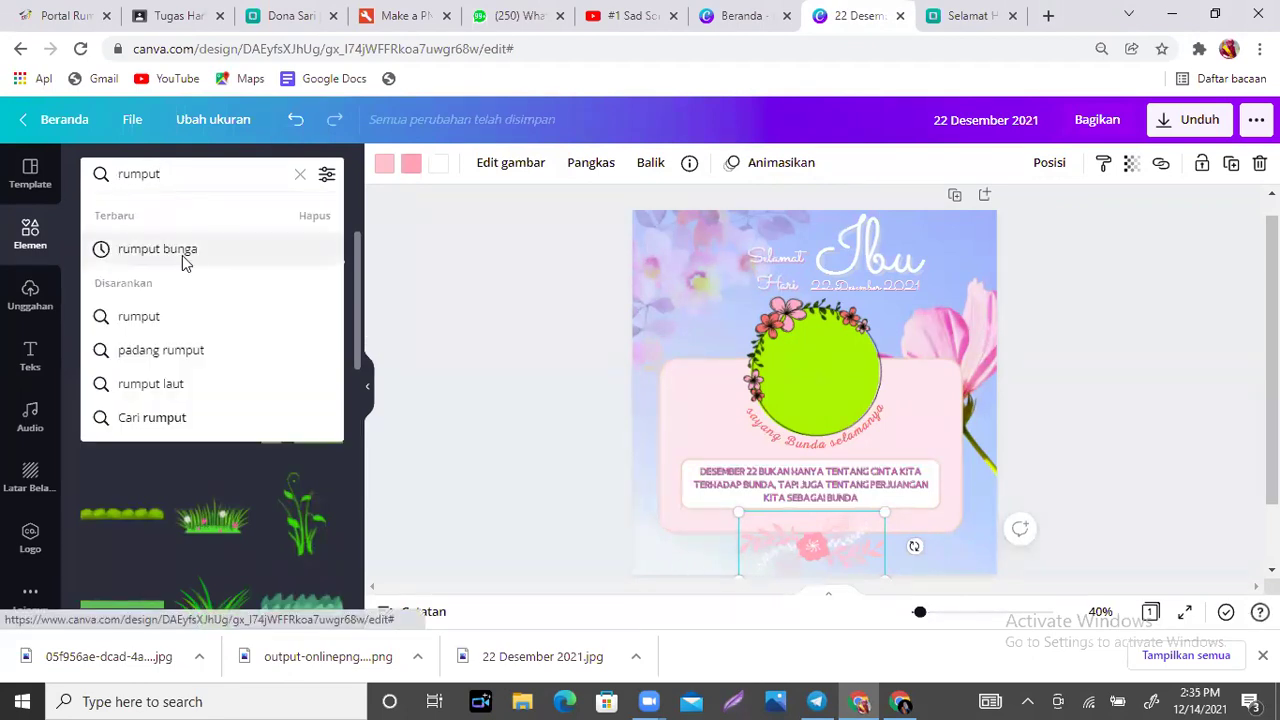
left_click(183, 258)
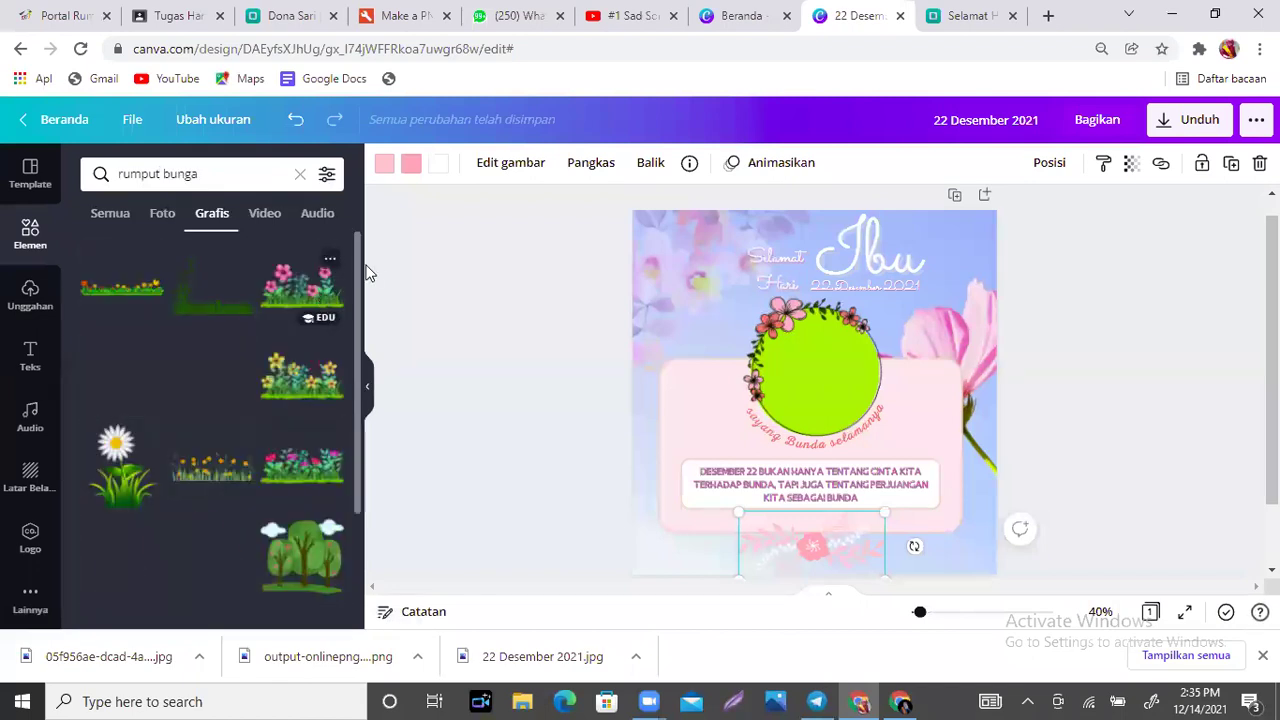
scroll(358, 330, "down", 1)
scroll(356, 414, "down", 5)
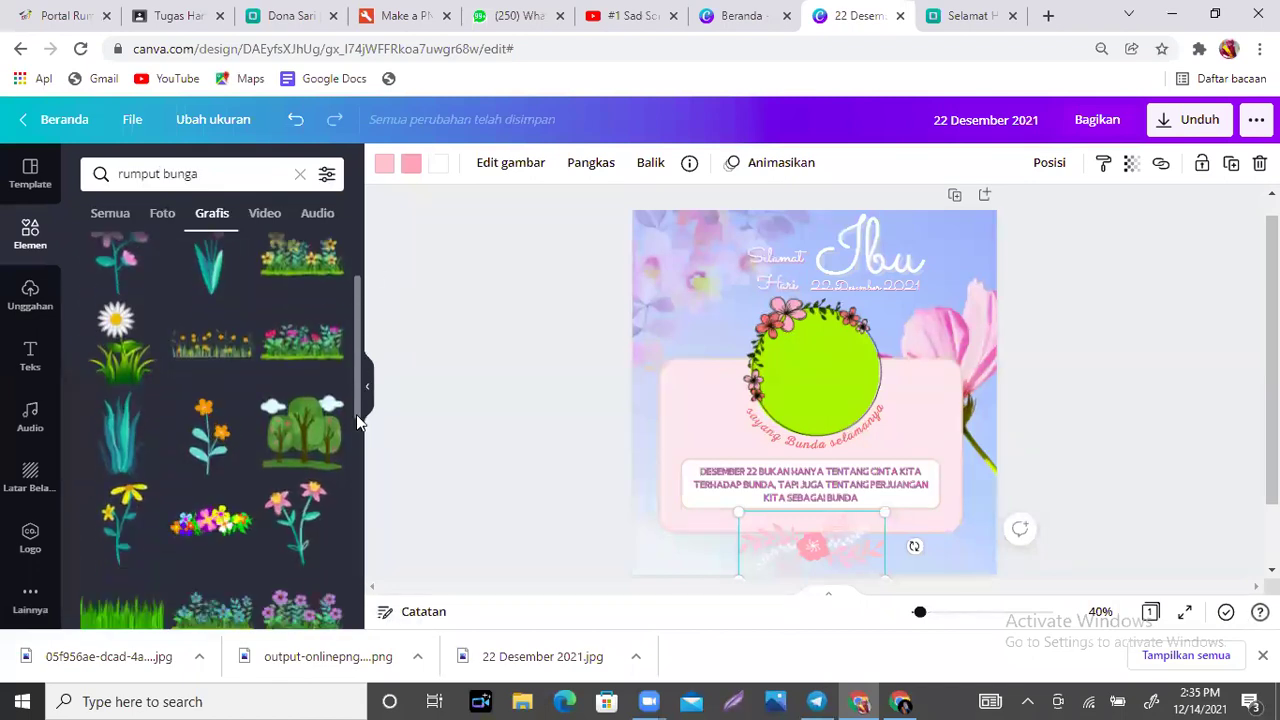
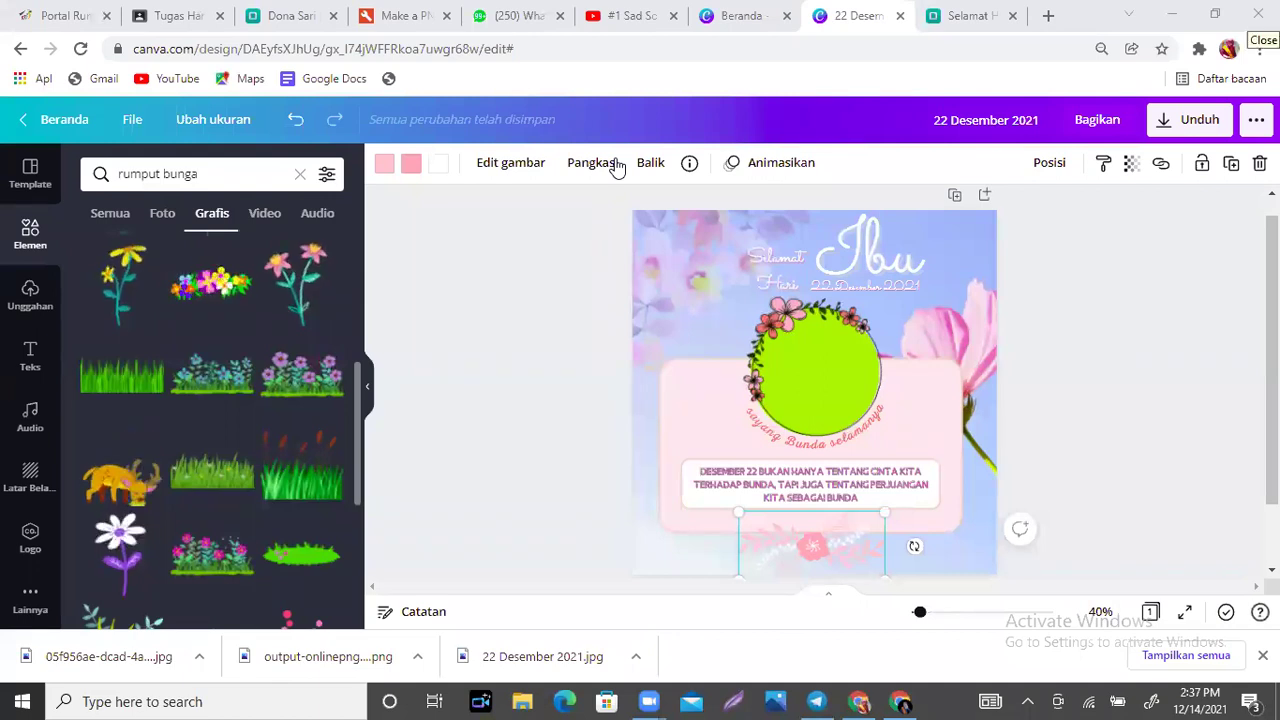
View the transparent version of the twibbon in Online PNG Tools and return to the Canva design 22 Desember 2021.
left_click(419, 12)
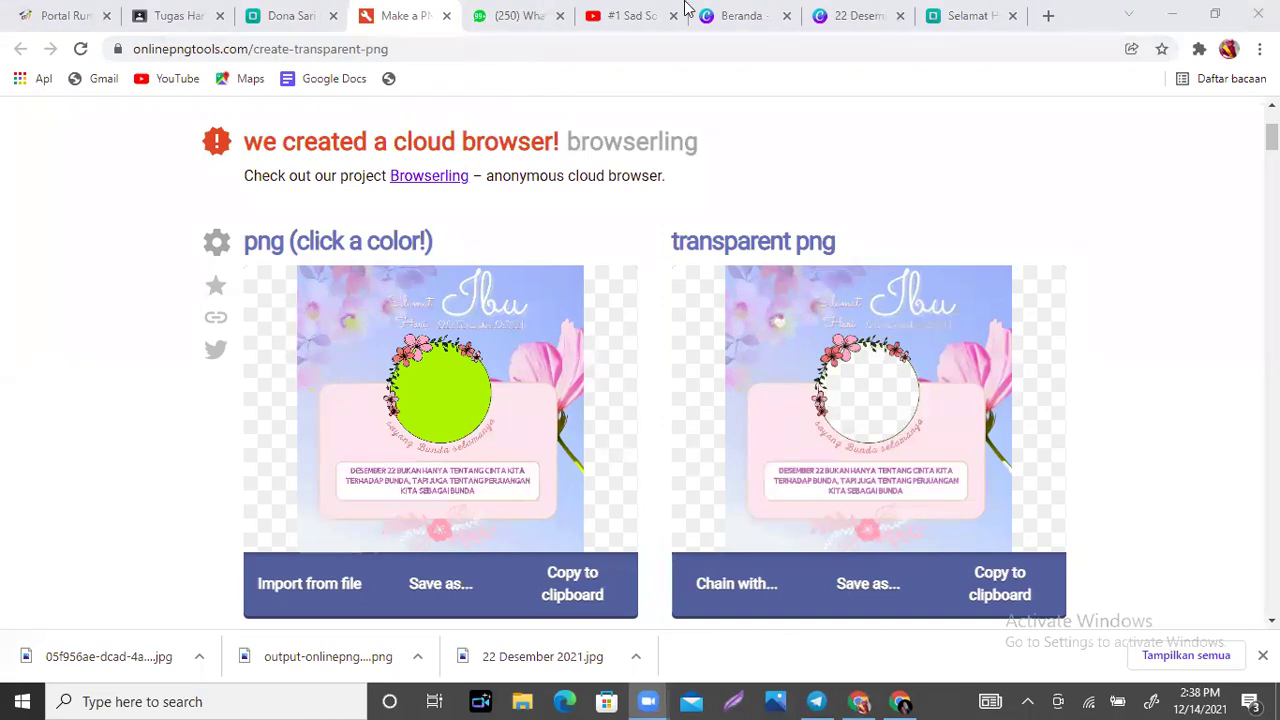
left_click(866, 16)
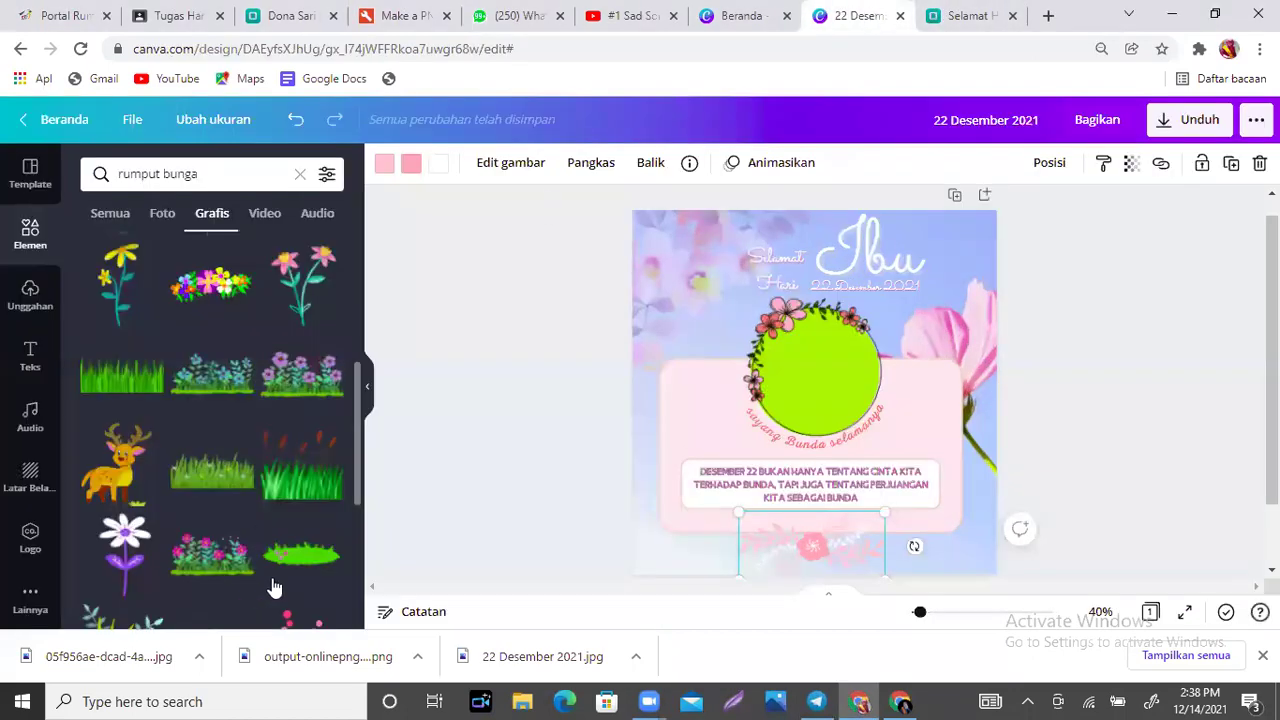
Add the green grass graphic from the "rumput bunga" results and line up two copies along the design's bottom edge, starting at the left corner.
left_click(208, 472)
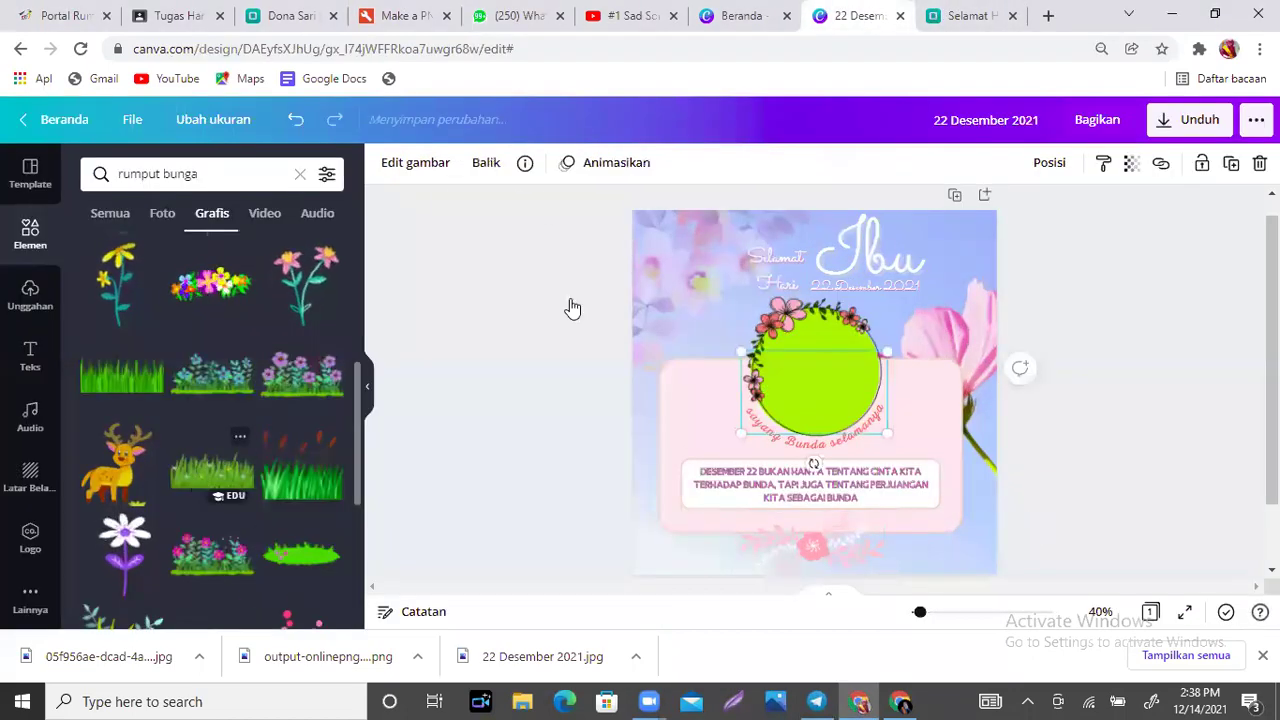
left_click_drag(812, 407, 725, 540)
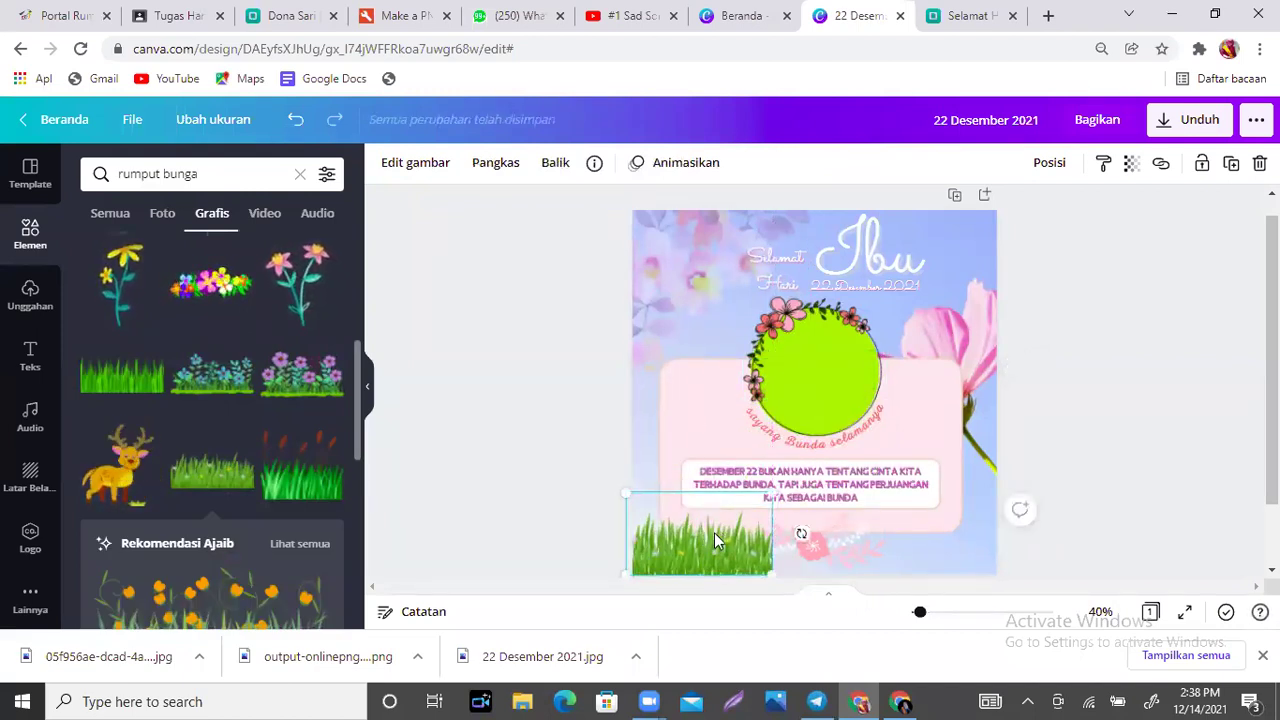
key("shift+Down")
key("shift+Right")
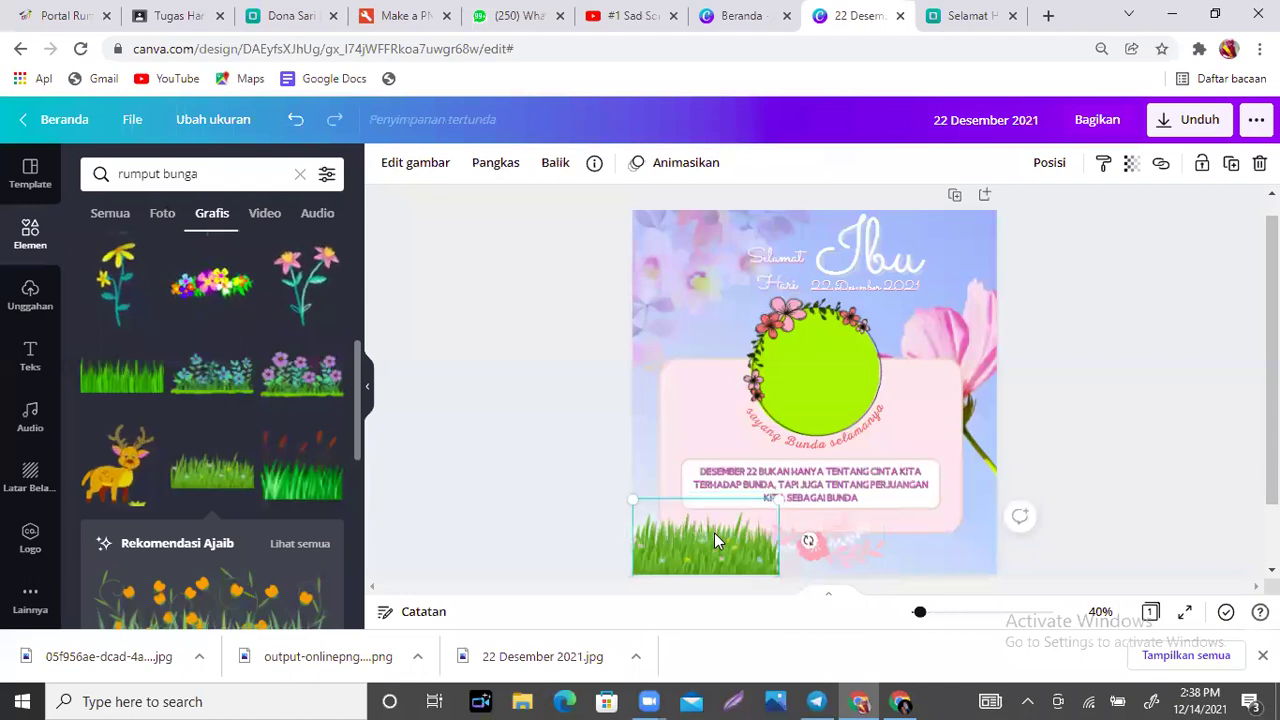
left_click_drag(699, 547, 838, 538)
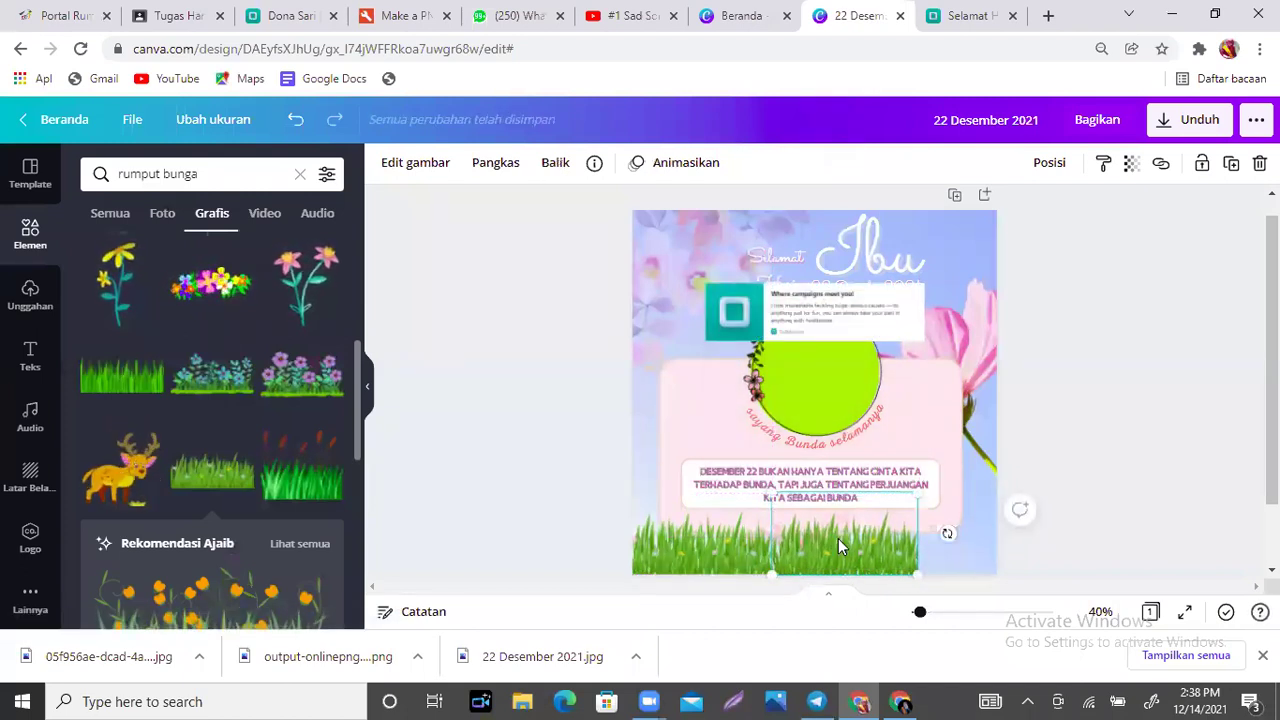
Delete both grass graphics from the bottom edge of the design.
key("Delete")
left_click(700, 539)
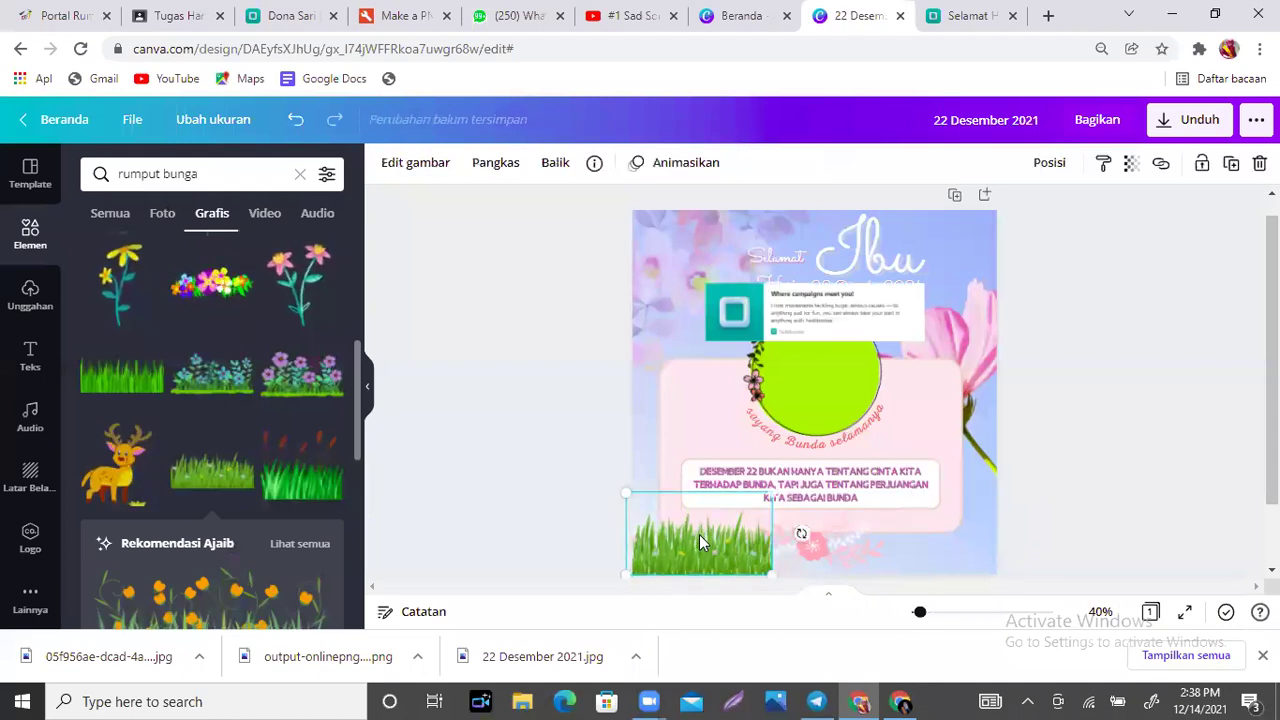
key("Delete")
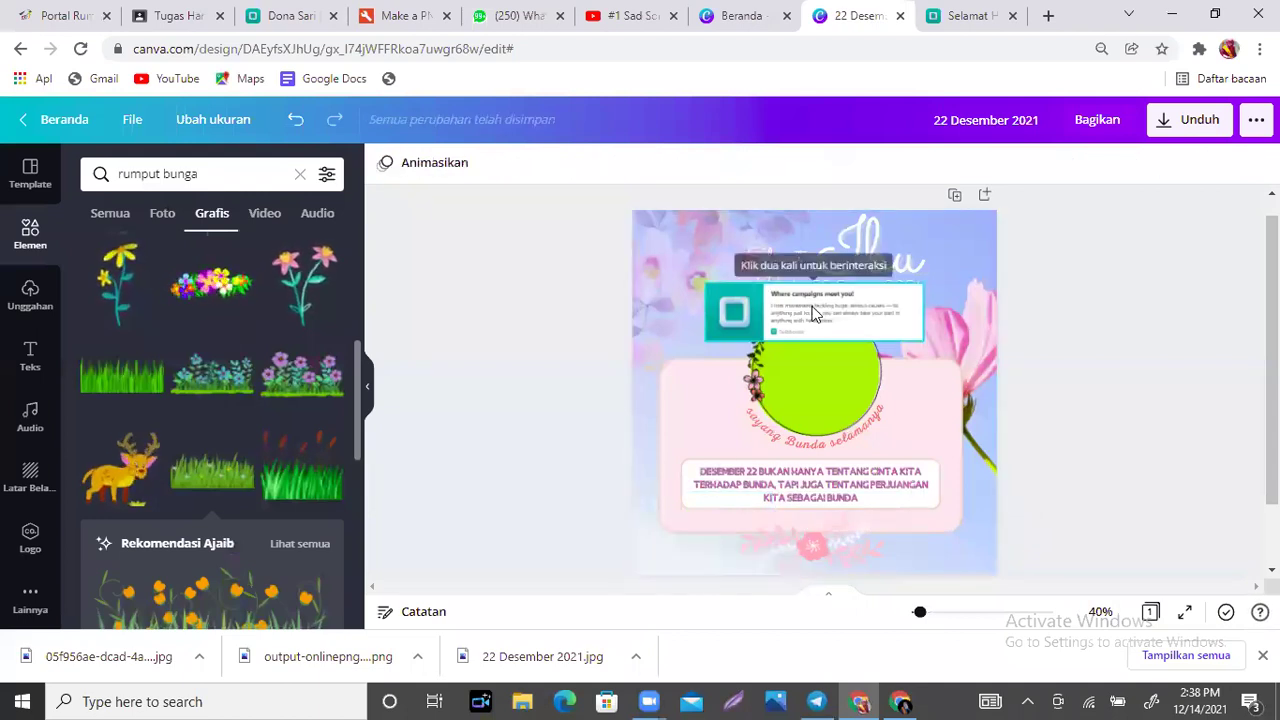
Open the Twibbonize link card on the design, look through the Selamat Hari Ibu 2021 campaign page and close that page.
left_click(813, 314)
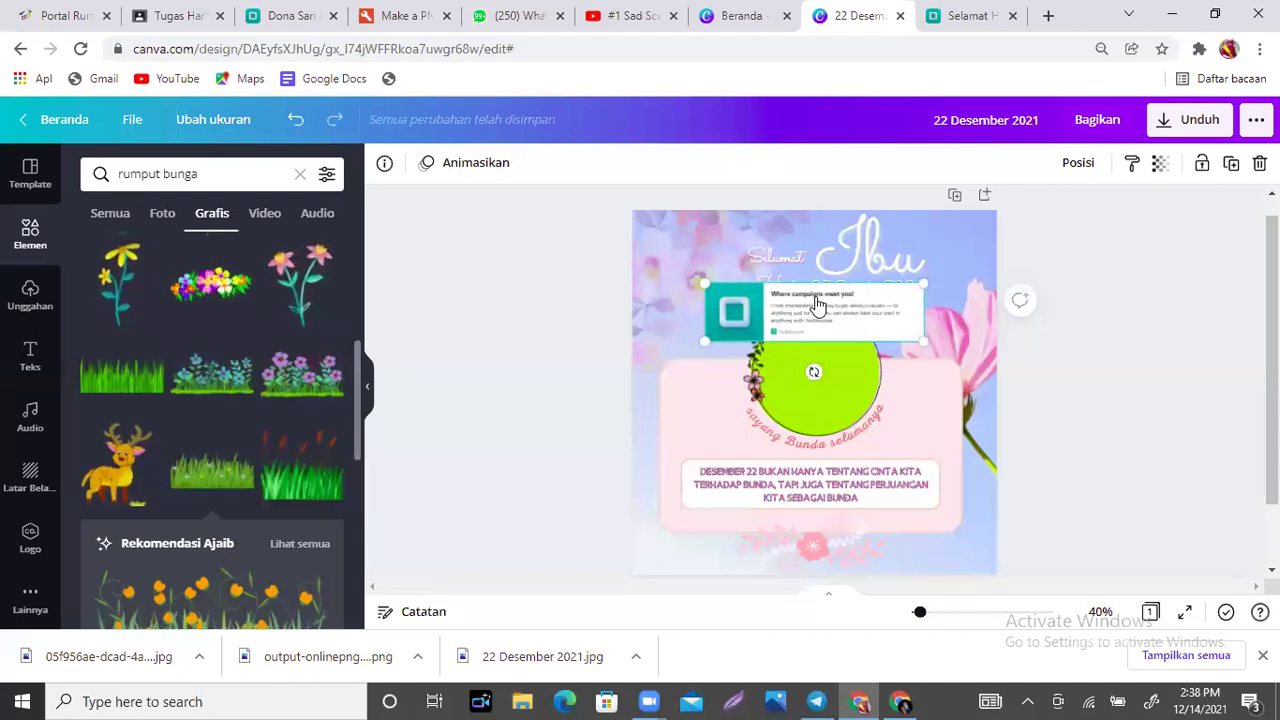
left_click(815, 302)
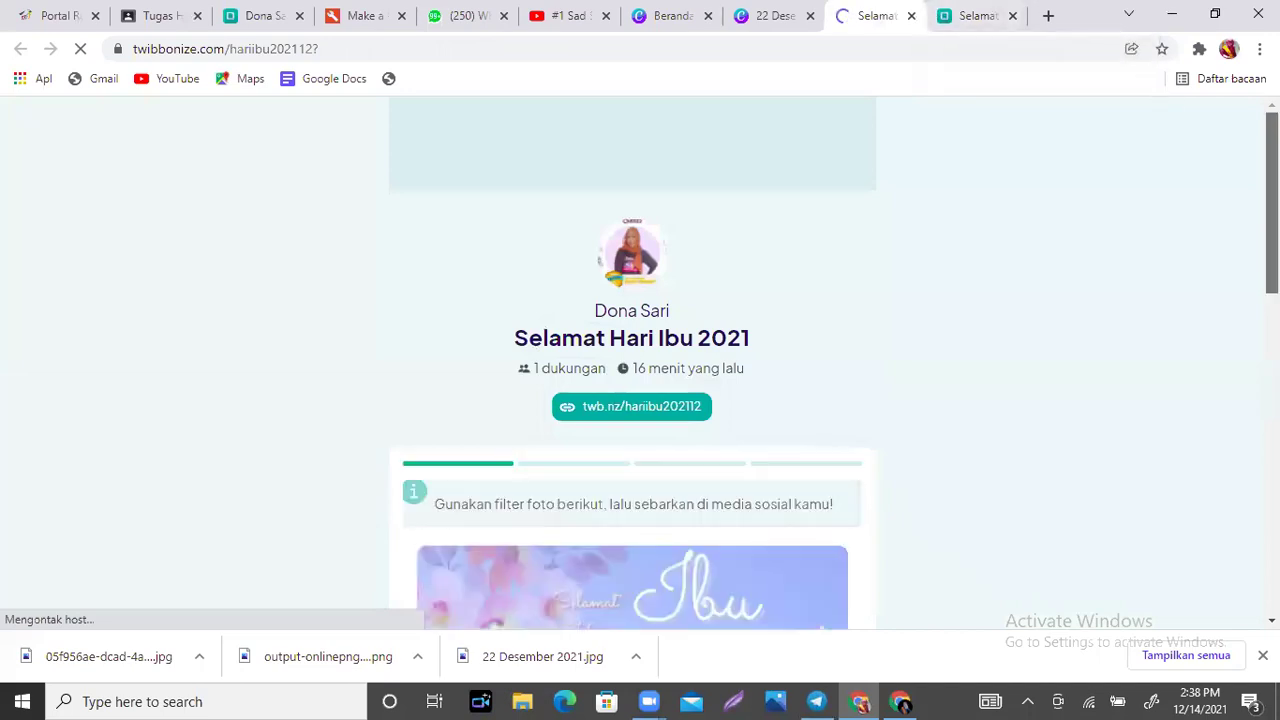
scroll(632, 400, "down", 2)
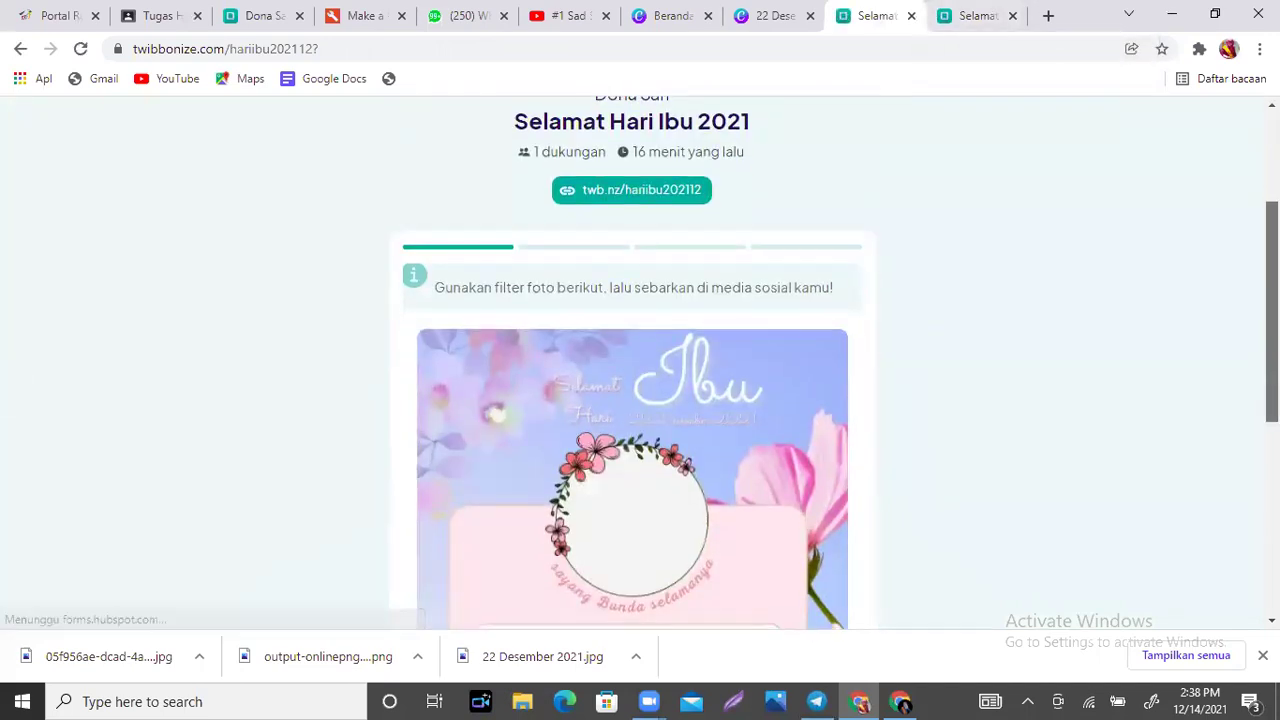
scroll(632, 400, "down", 3)
scroll(632, 400, "down", 2)
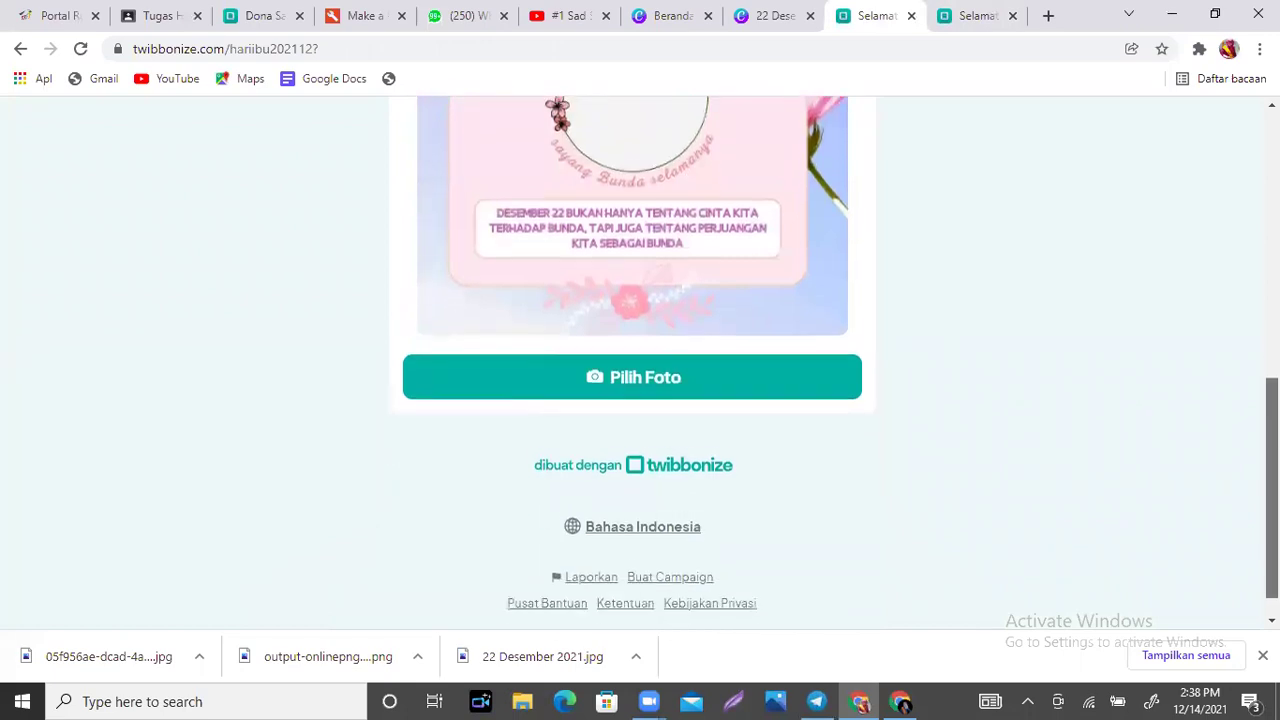
scroll(632, 400, "up", 10)
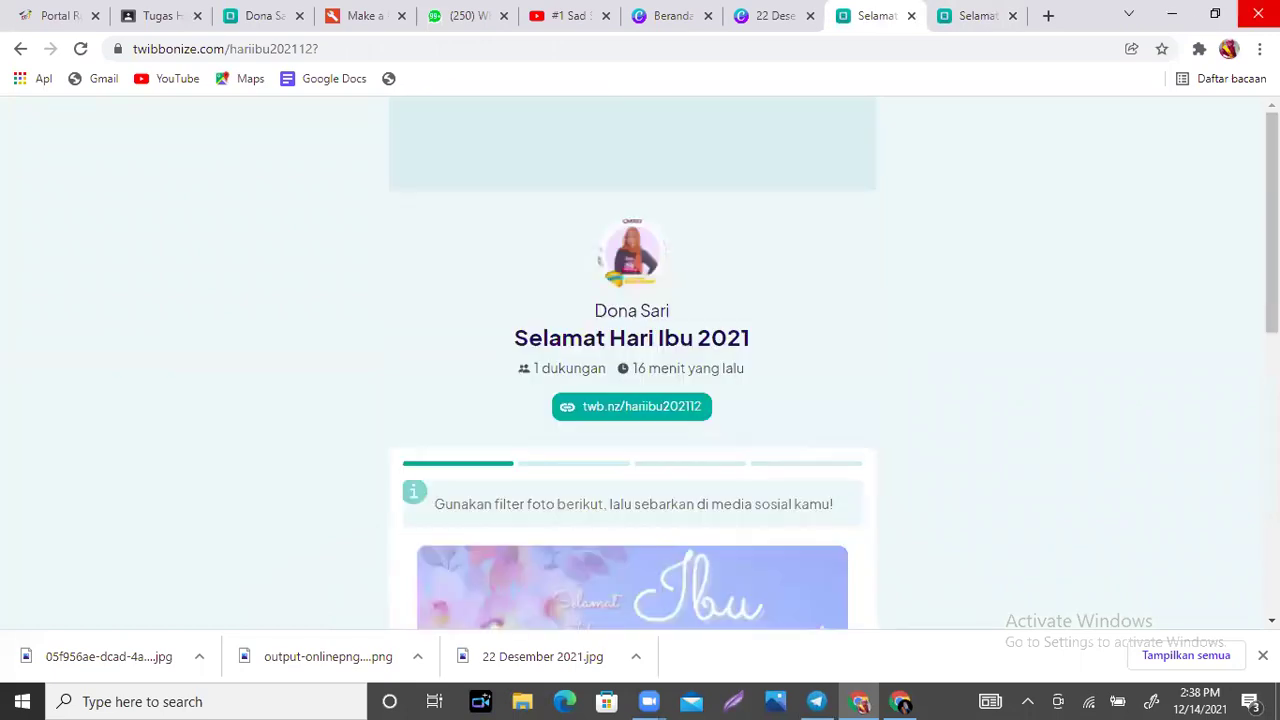
left_click(911, 16)
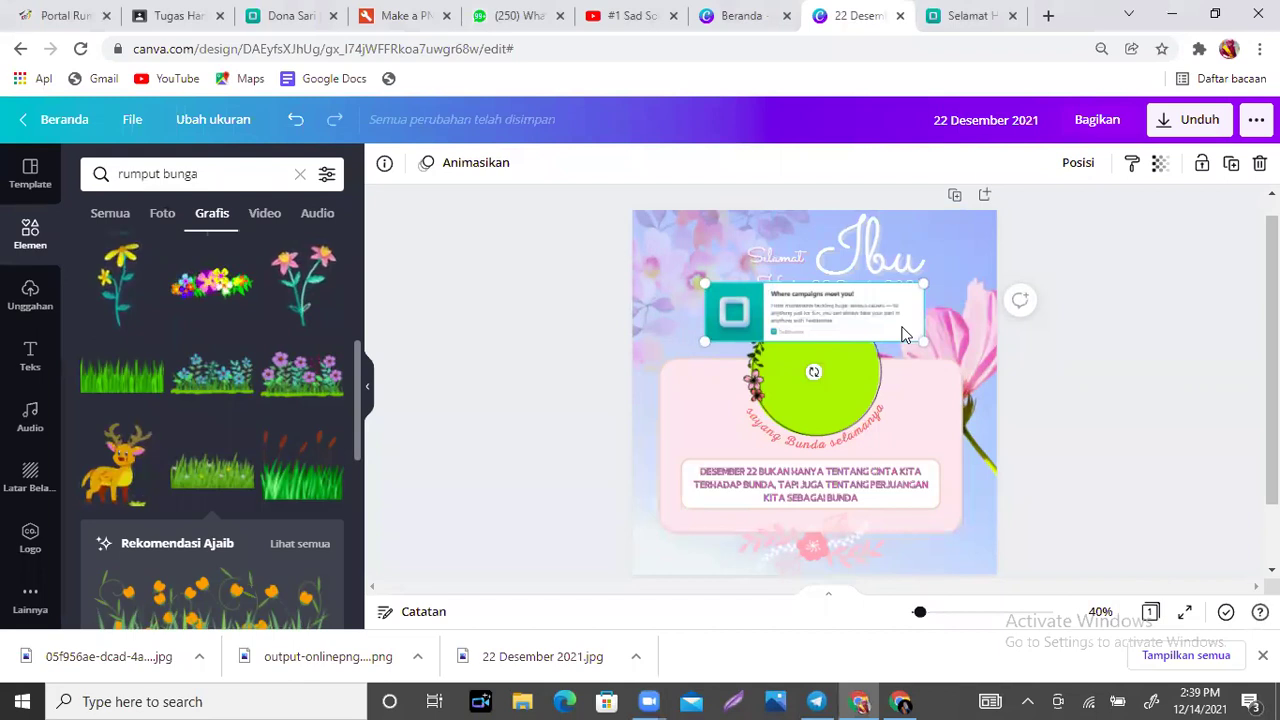
View the caption page of the Selamat Hari Ibu 2021 campaign in Twibbonize and return to the Canva design 22 Desember 2021.
left_click(751, 27)
left_click(860, 12)
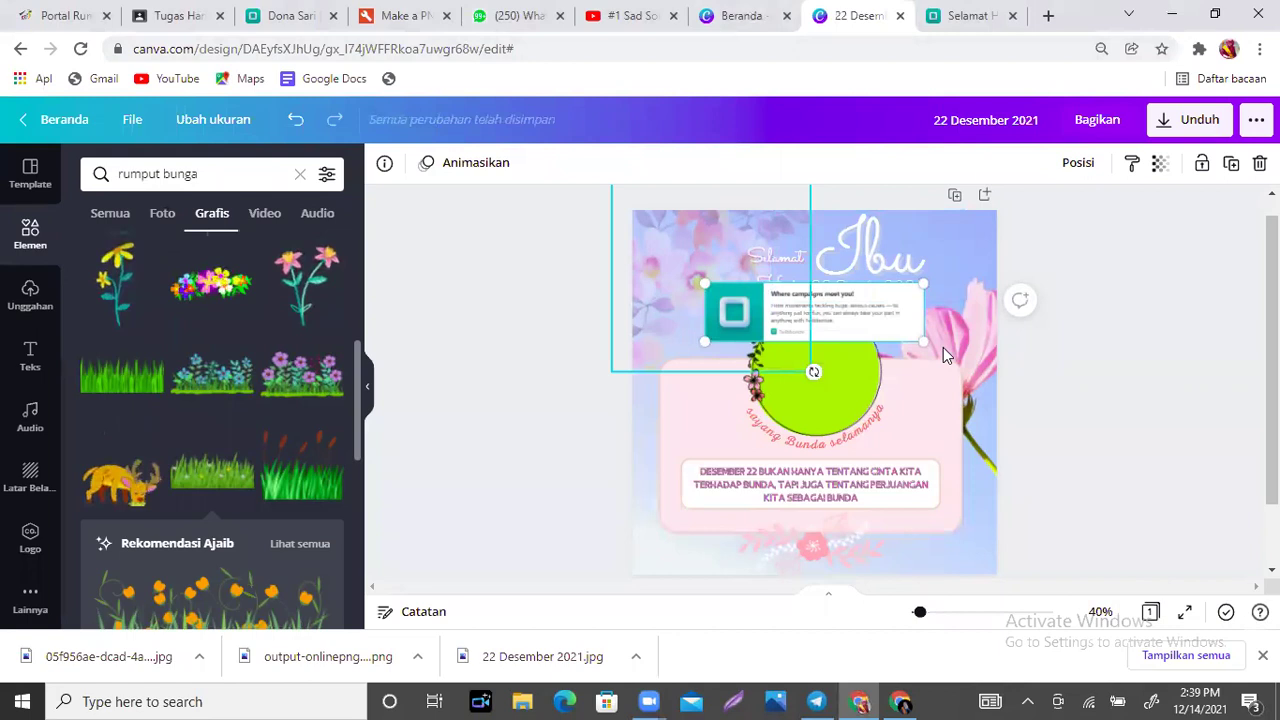
left_click(872, 295)
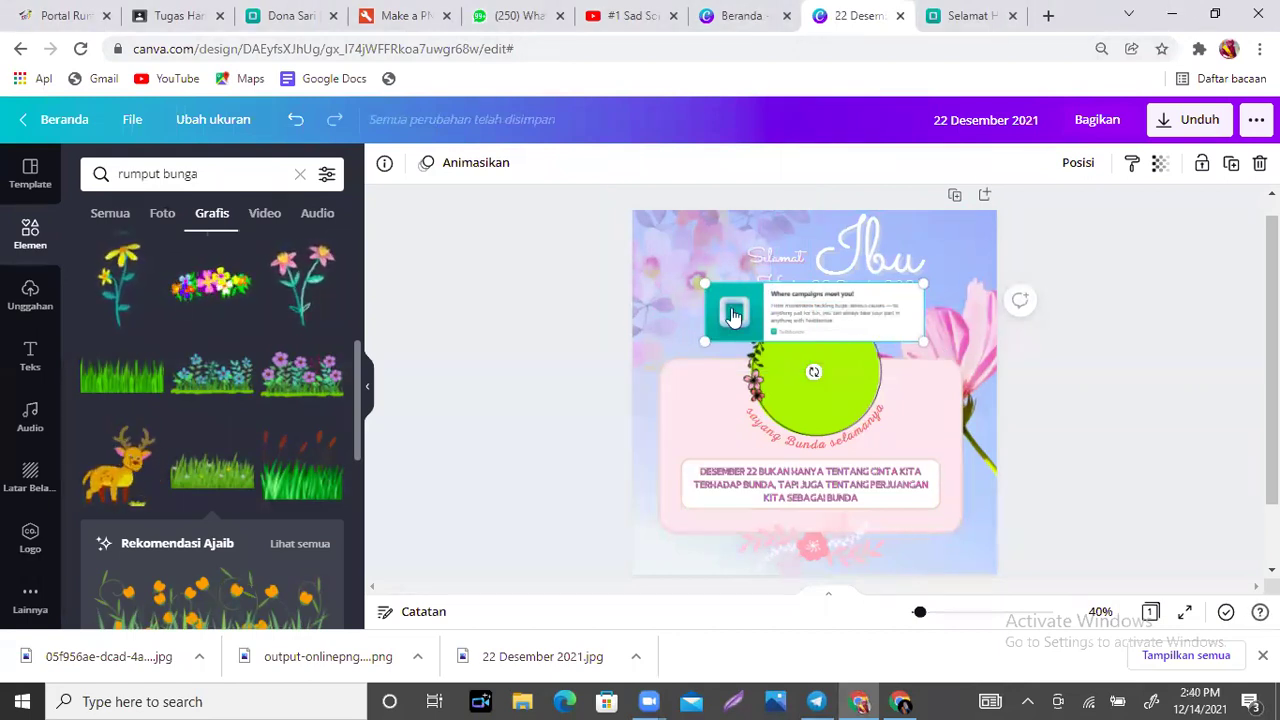
left_click(963, 12)
scroll(640, 360, "up", 2)
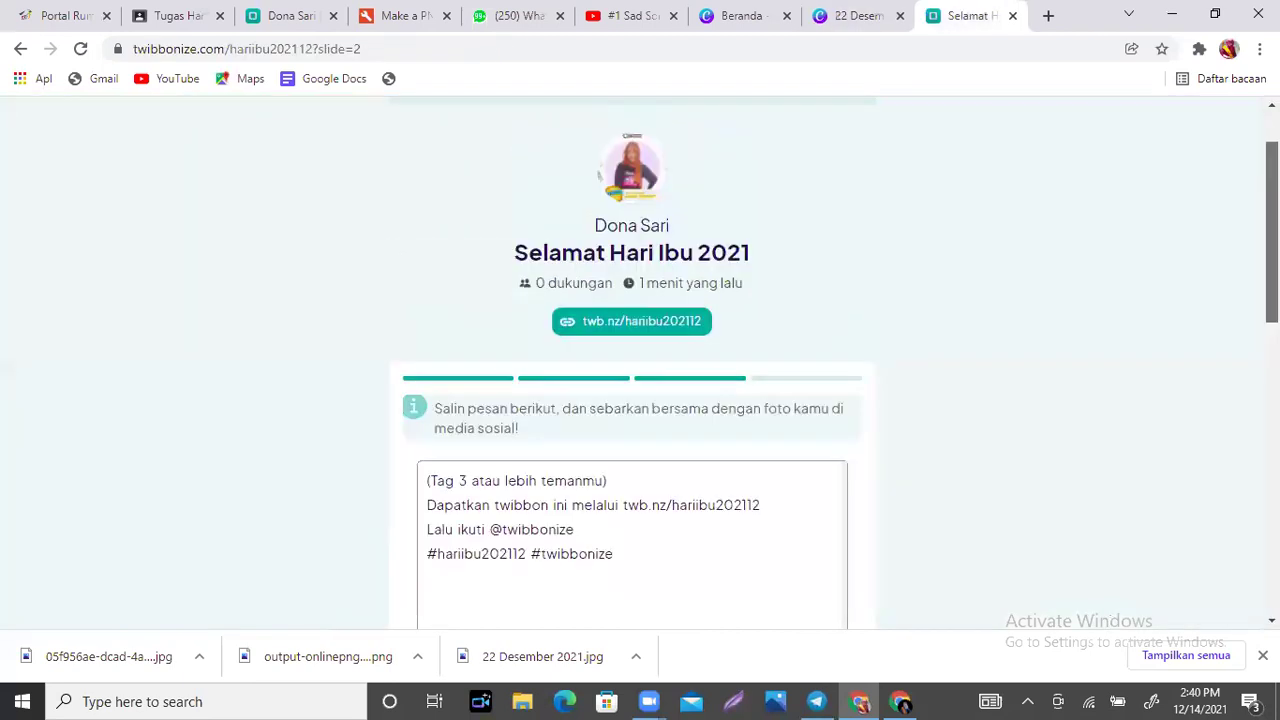
left_click(879, 10)
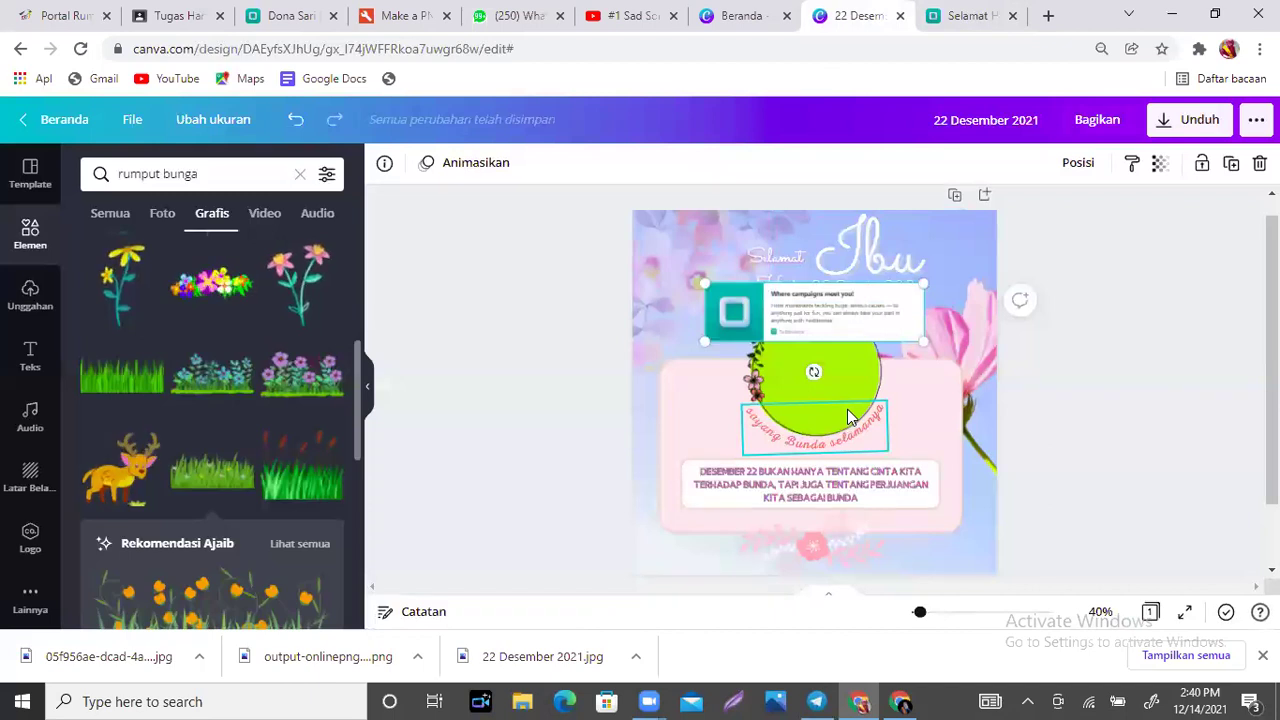
Delete the Twibbonize link card and, with the floral ring moved aside to the left, the green photo circle.
left_click(898, 332)
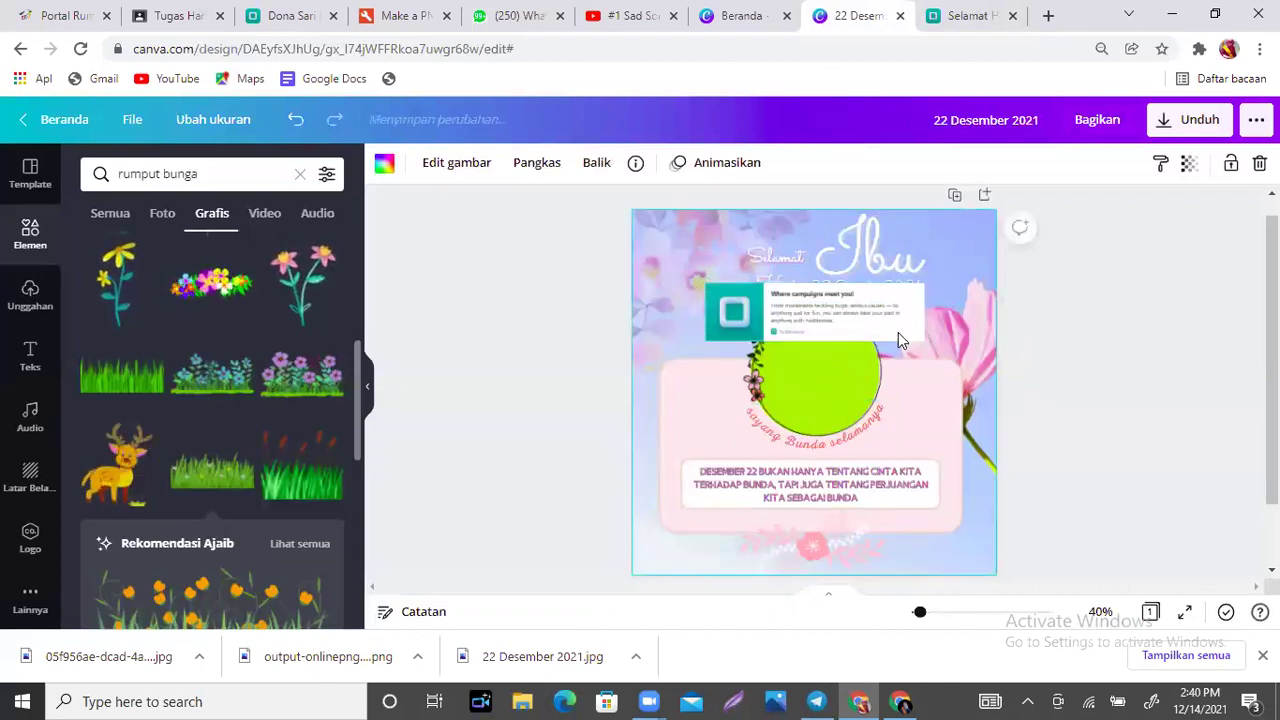
left_click_drag(921, 341, 843, 398)
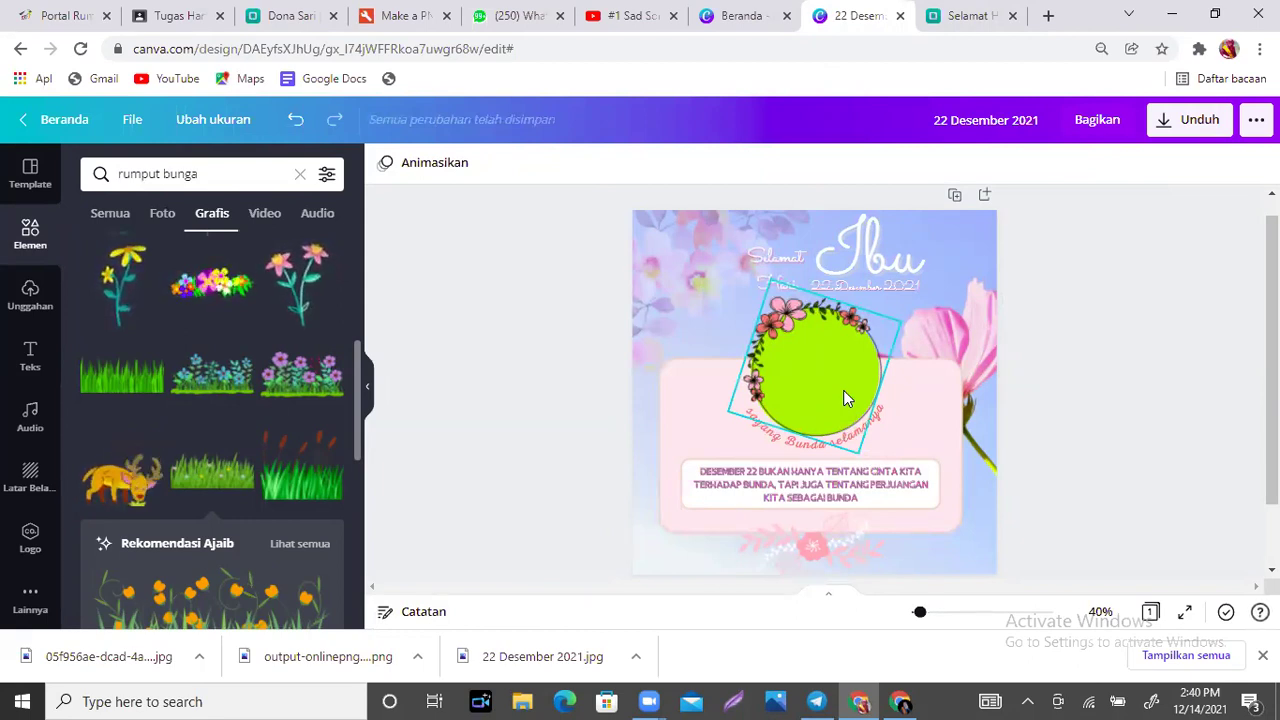
left_click_drag(695, 371, 720, 394)
left_click(869, 380)
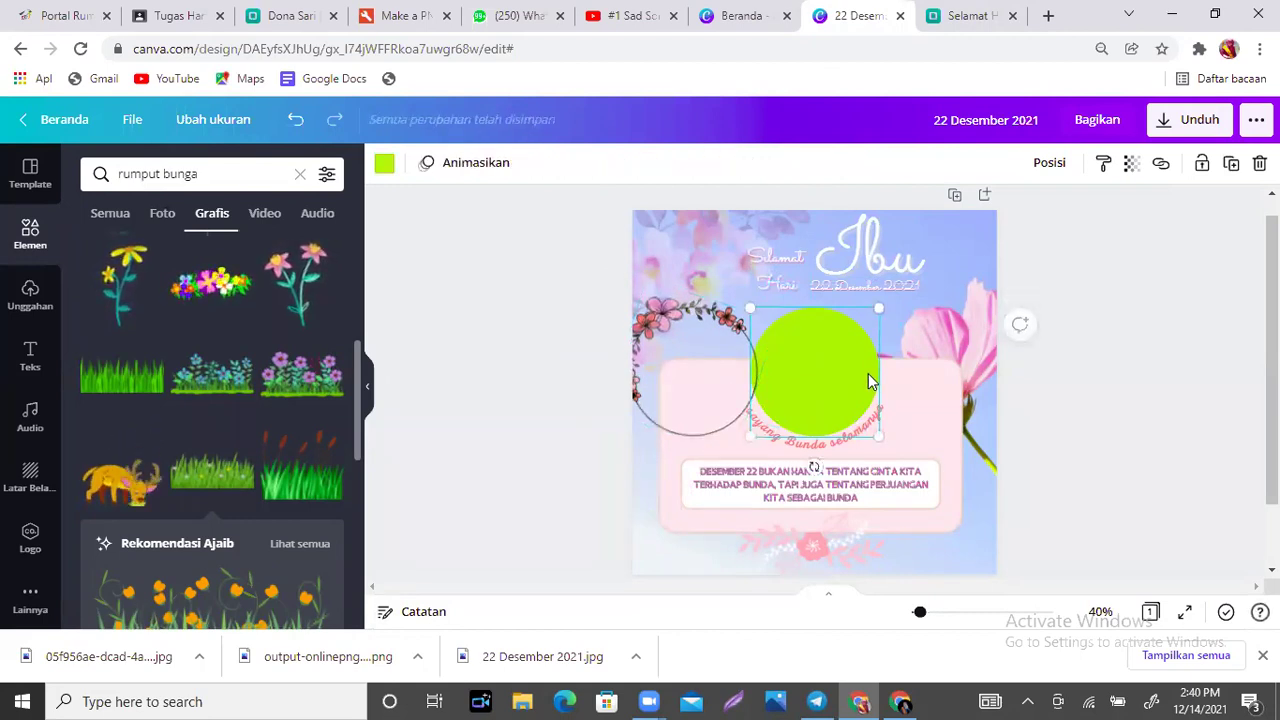
key("Delete")
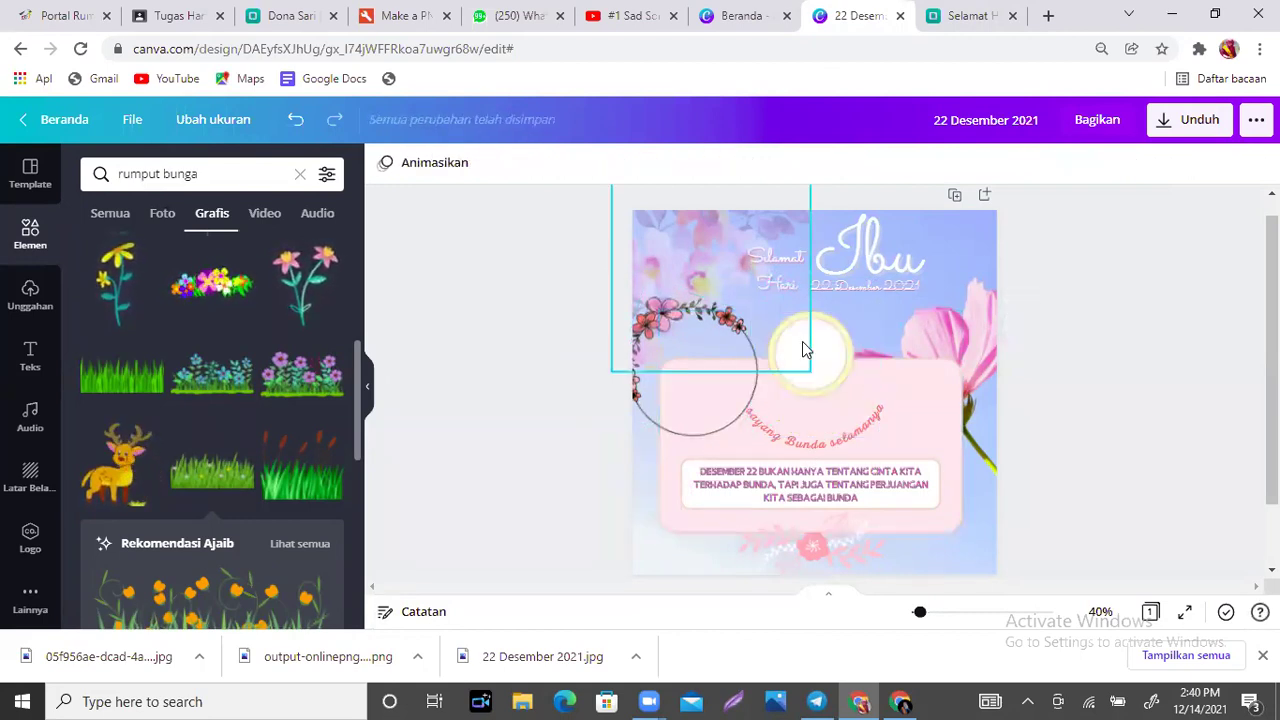
Search the Canva graphics for "segi lima" and add the solid pentagon with rounded corners to the design.
left_click_drag(218, 173, 103, 172)
type("segi lima")
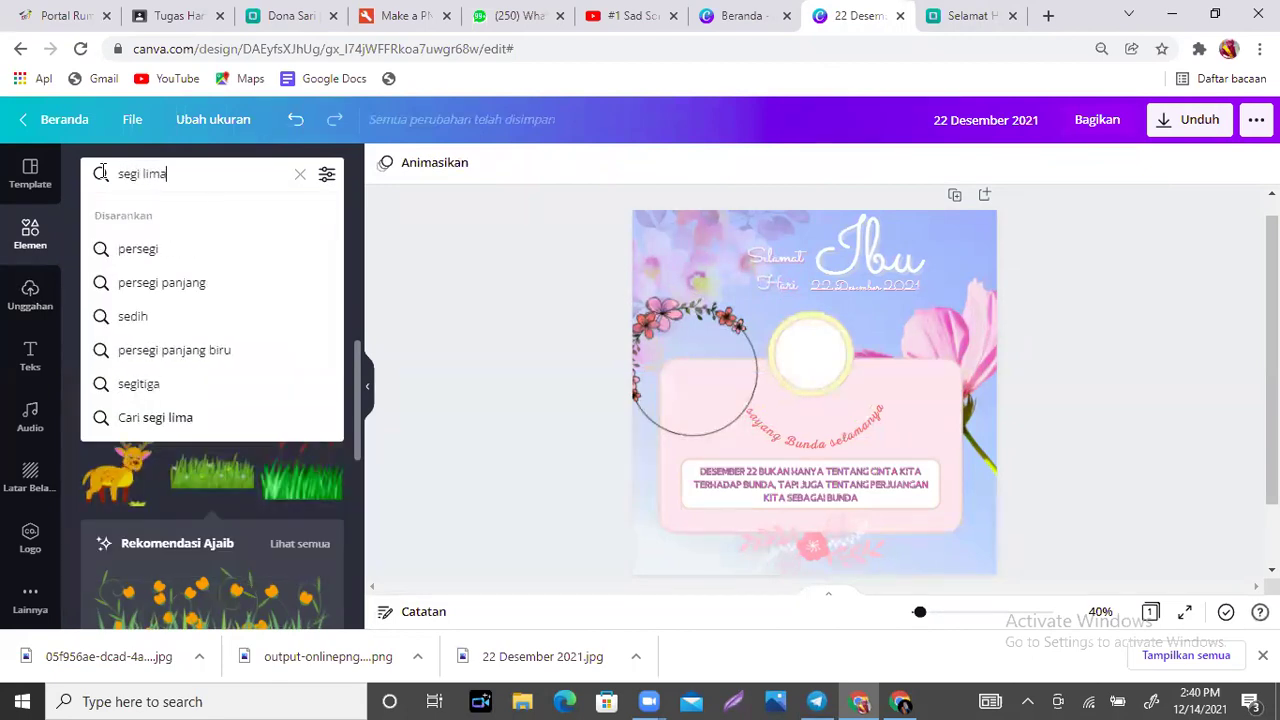
key("Return")
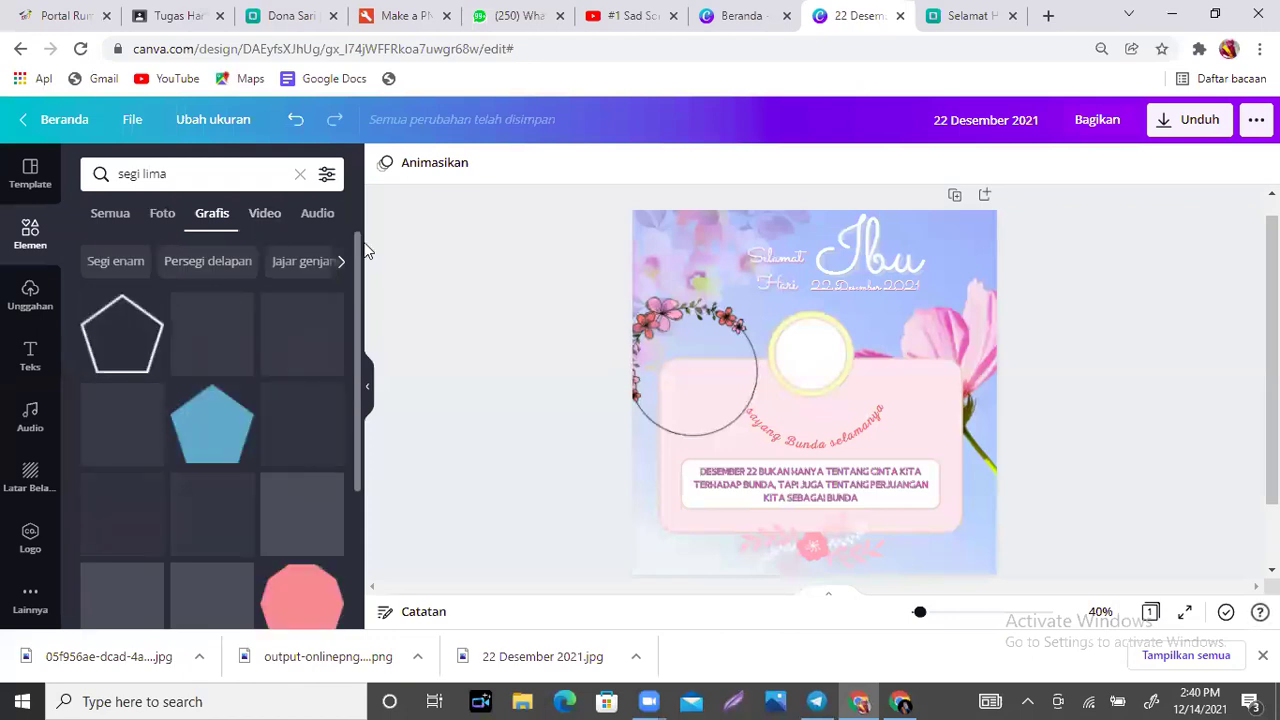
left_click_drag(358, 242, 360, 334)
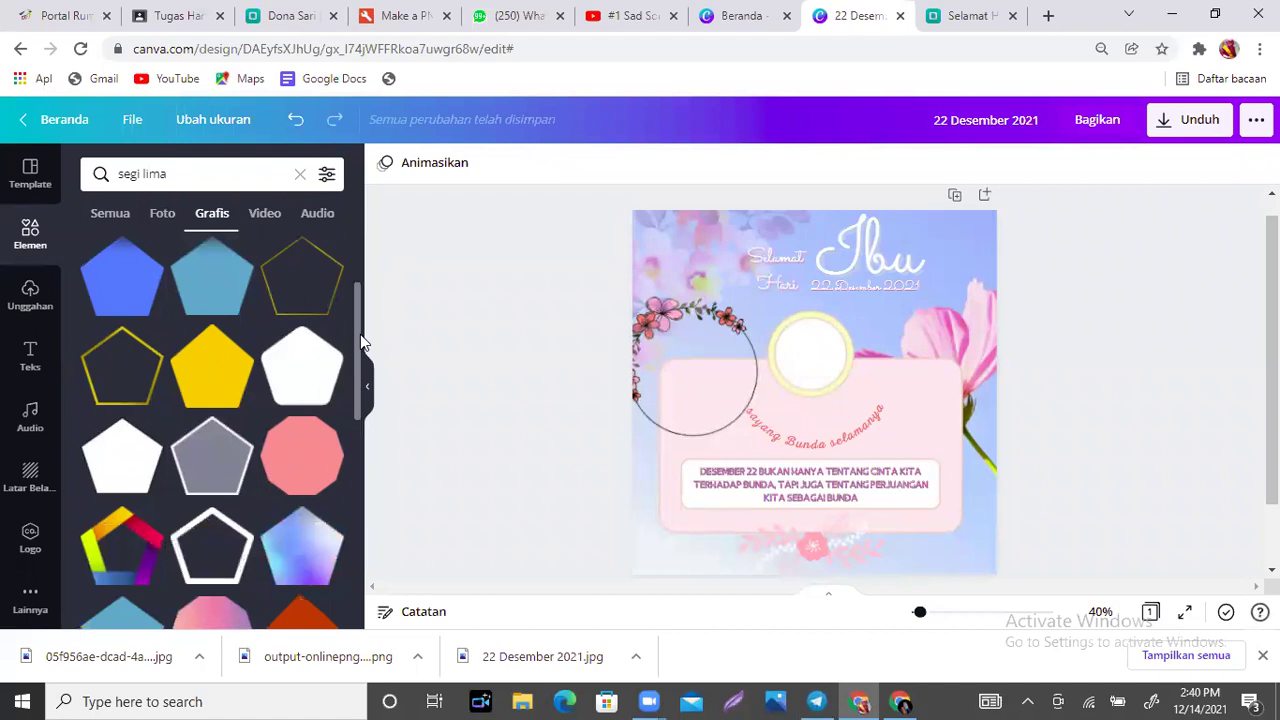
left_click(297, 360)
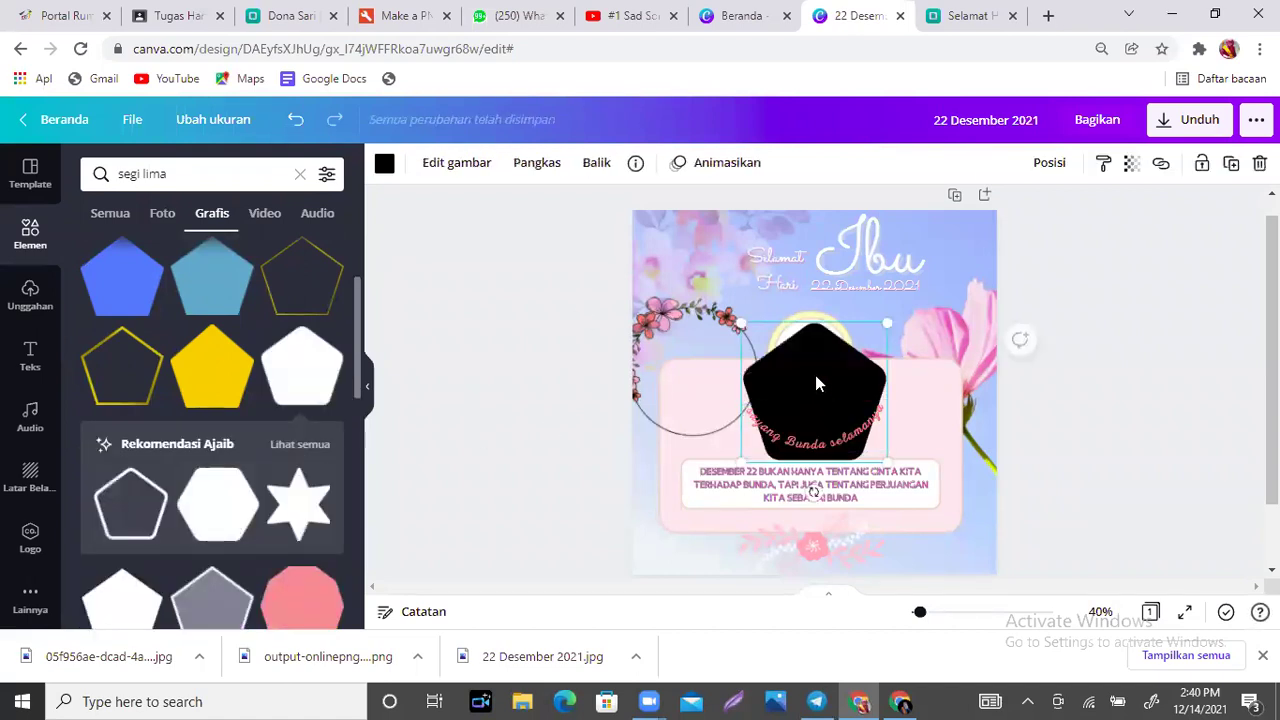
Move the black pentagon up into the photo area, shrink it slightly above the curved text, and delete the floral ring.
left_click_drag(810, 335, 810, 308)
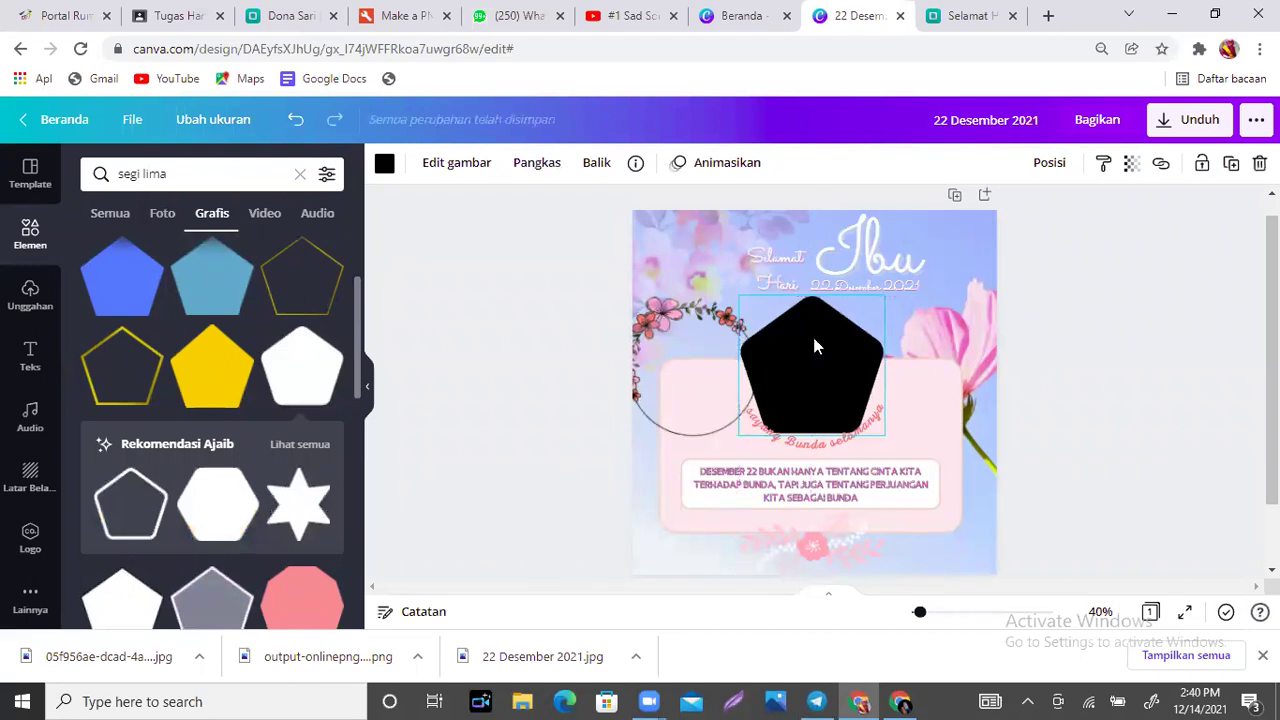
left_click_drag(887, 433, 872, 420)
left_click_drag(785, 371, 795, 378)
mouse_move(693, 426)
left_mouse_down()
mouse_move(803, 391)
mouse_move(808, 414)
mouse_move(732, 445)
mouse_move(640, 457)
mouse_move(676, 409)
left_mouse_up()
key("Delete")
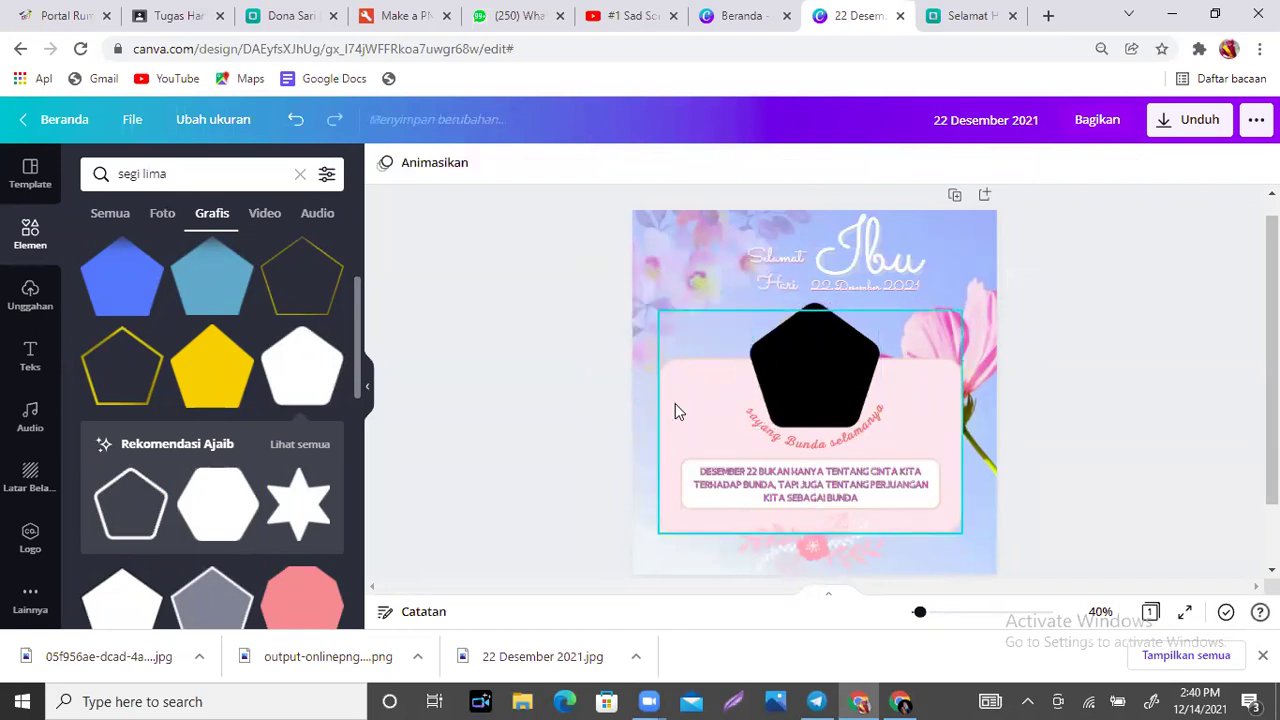
Search the Canva graphics for "border segi lima" and browse the pentagon border elements.
left_click_drag(183, 176, 60, 172)
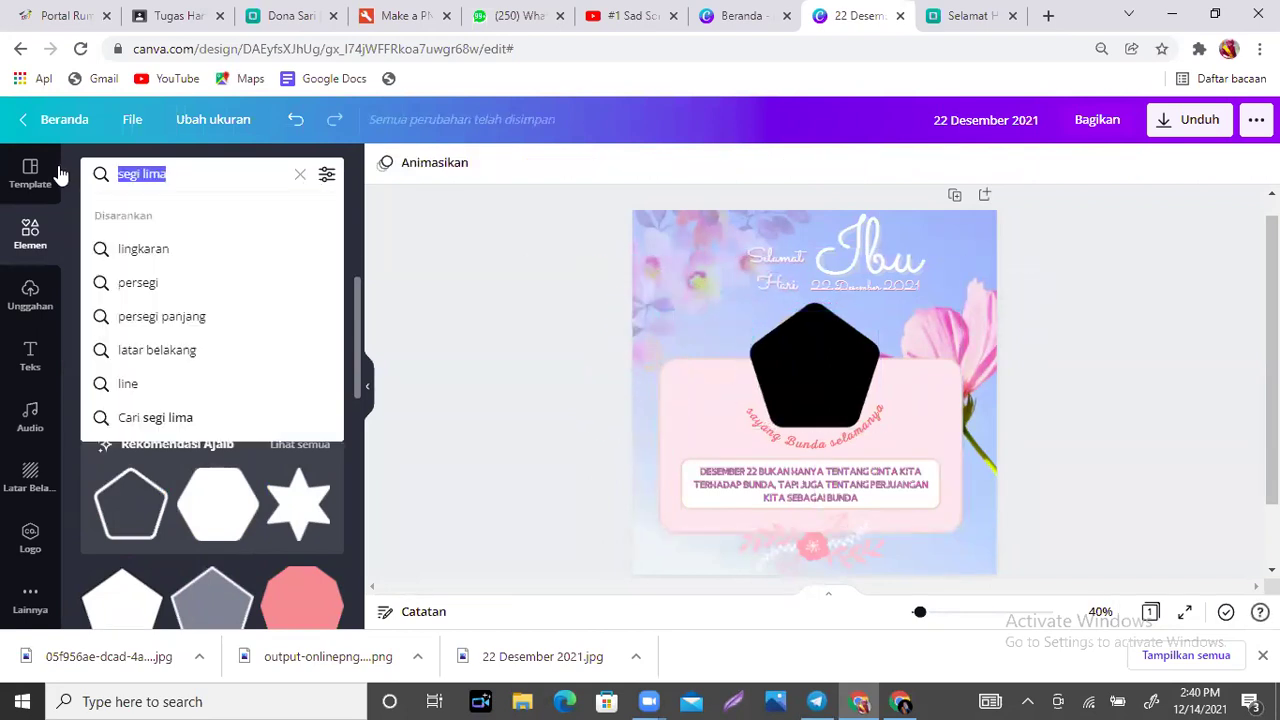
type("border")
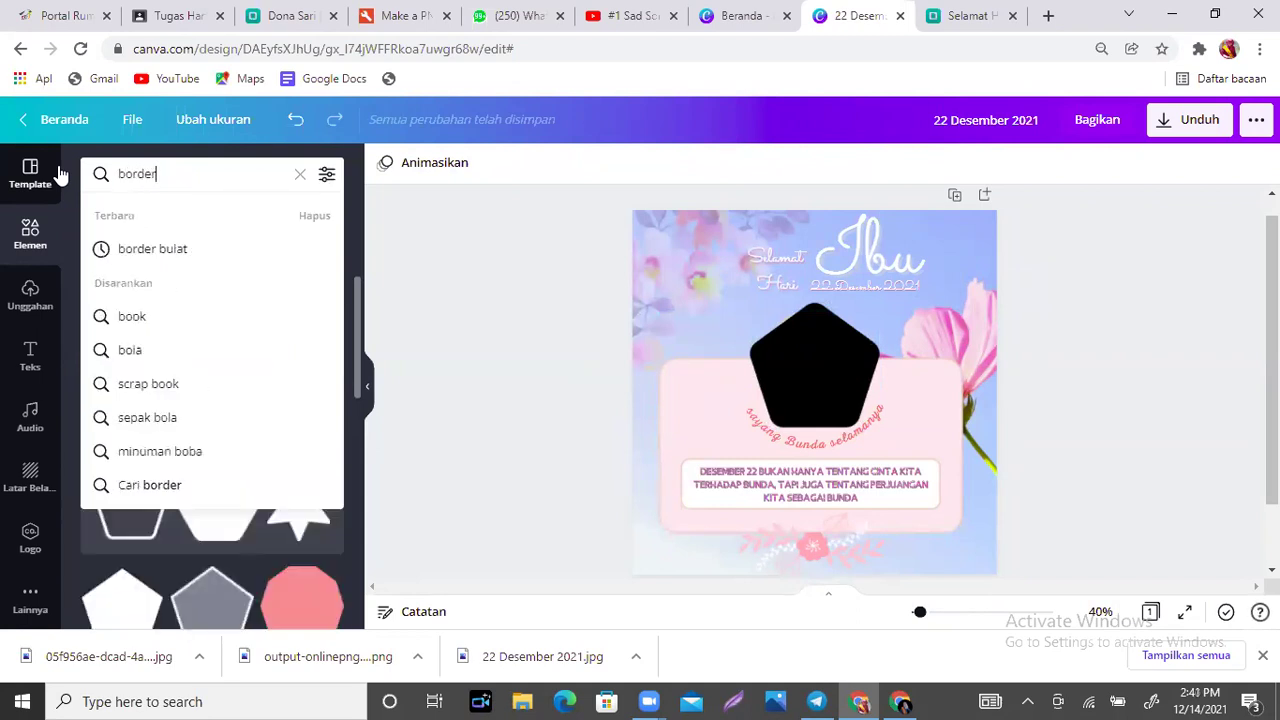
type(" segi lima")
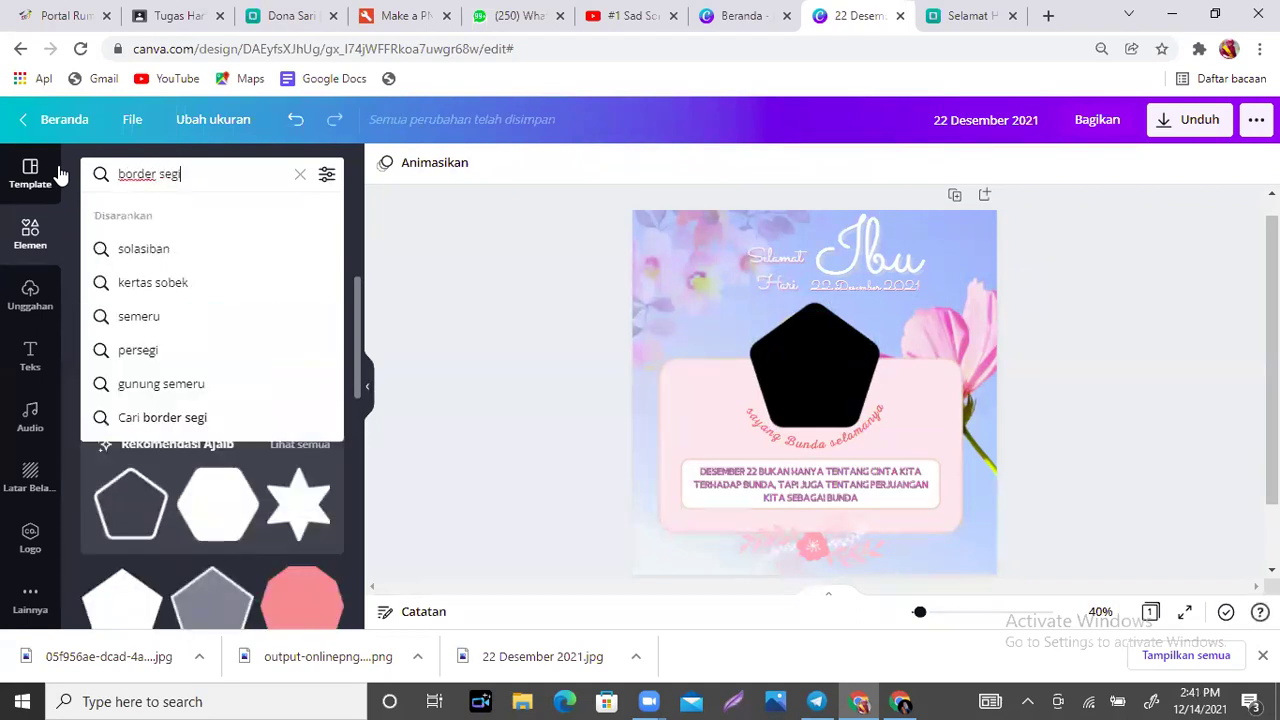
key("Return")
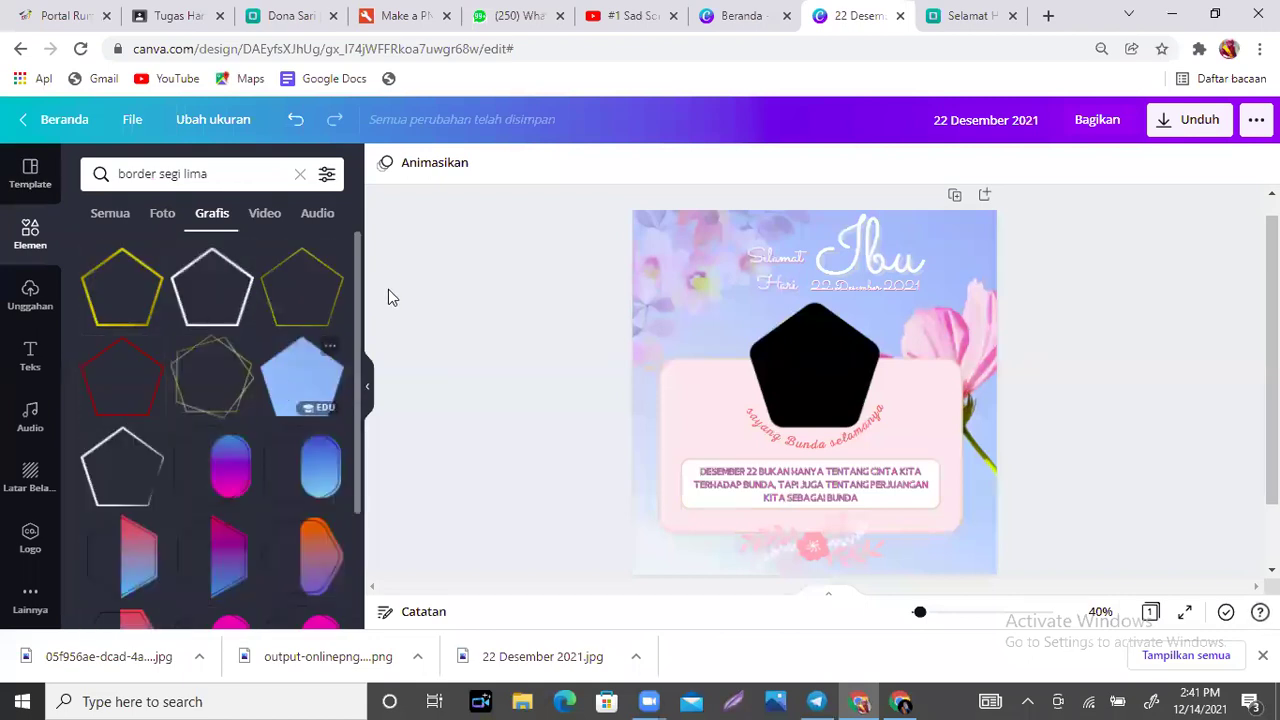
left_click_drag(355, 420, 366, 593)
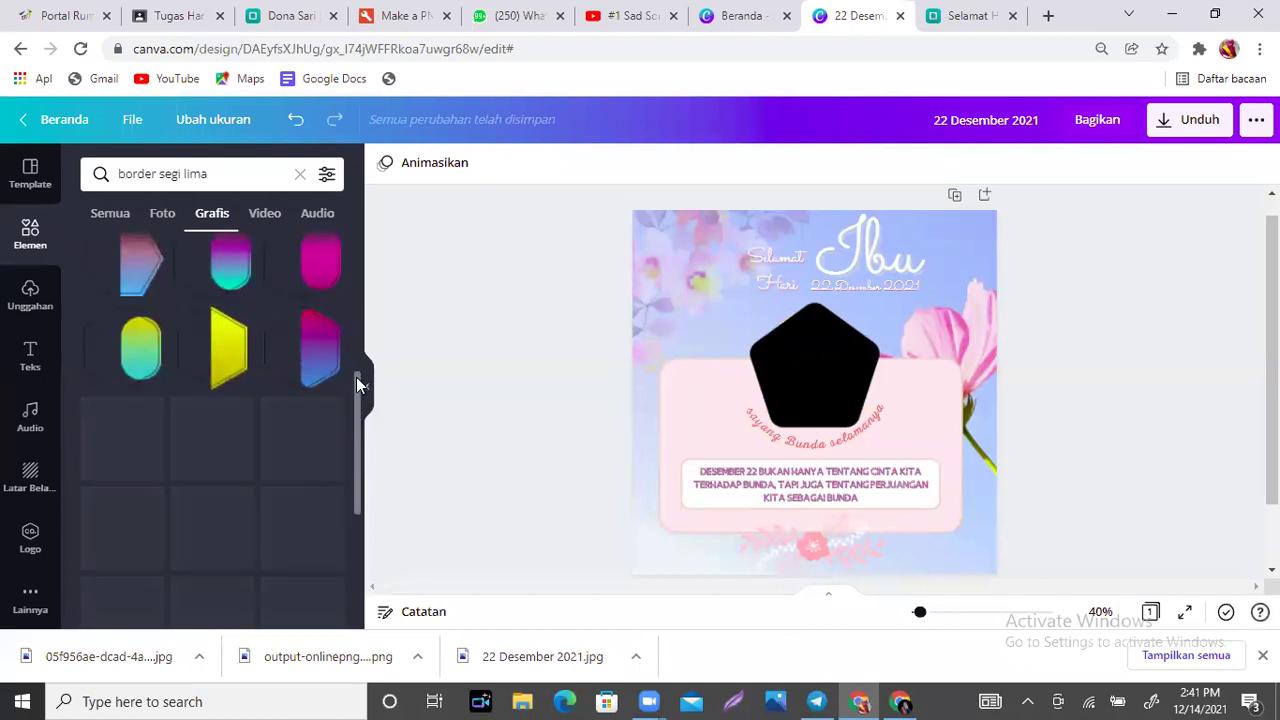
left_click_drag(360, 385, 360, 407)
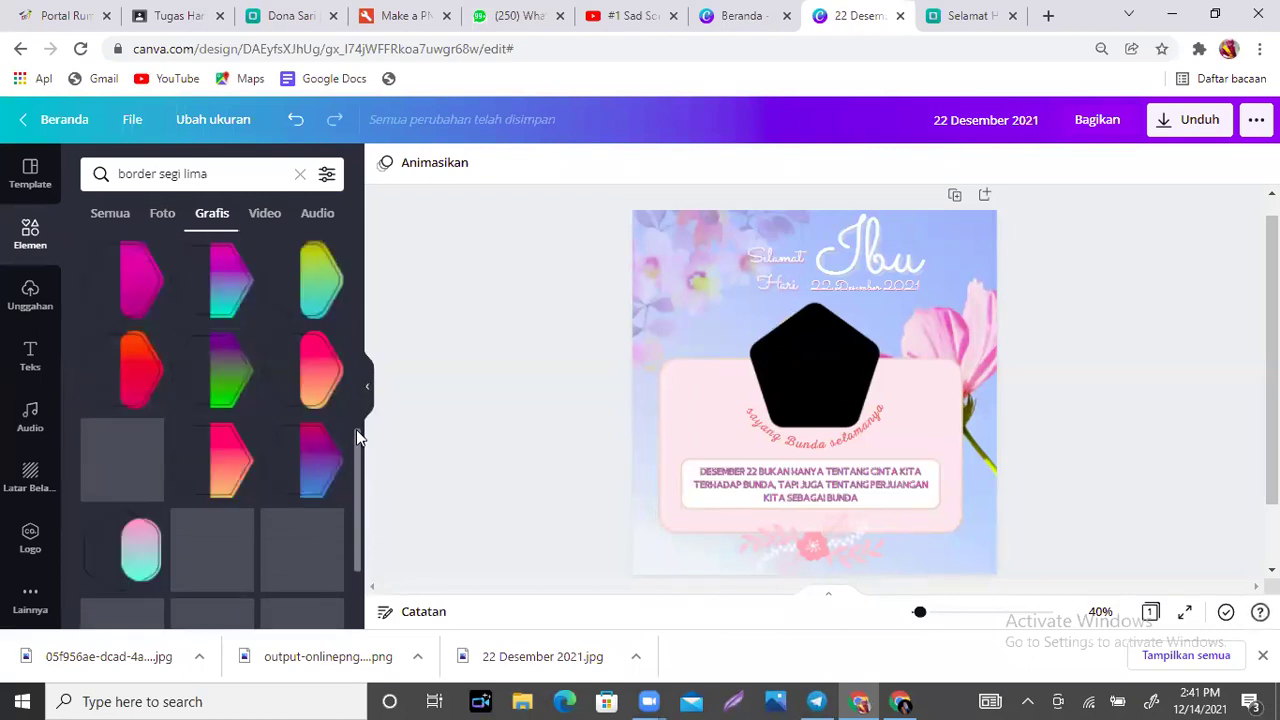
left_click_drag(356, 472, 375, 216)
Refine the graphics search to "border segi lima bunga" and browse the results for a floral pentagon border.
left_click(217, 173)
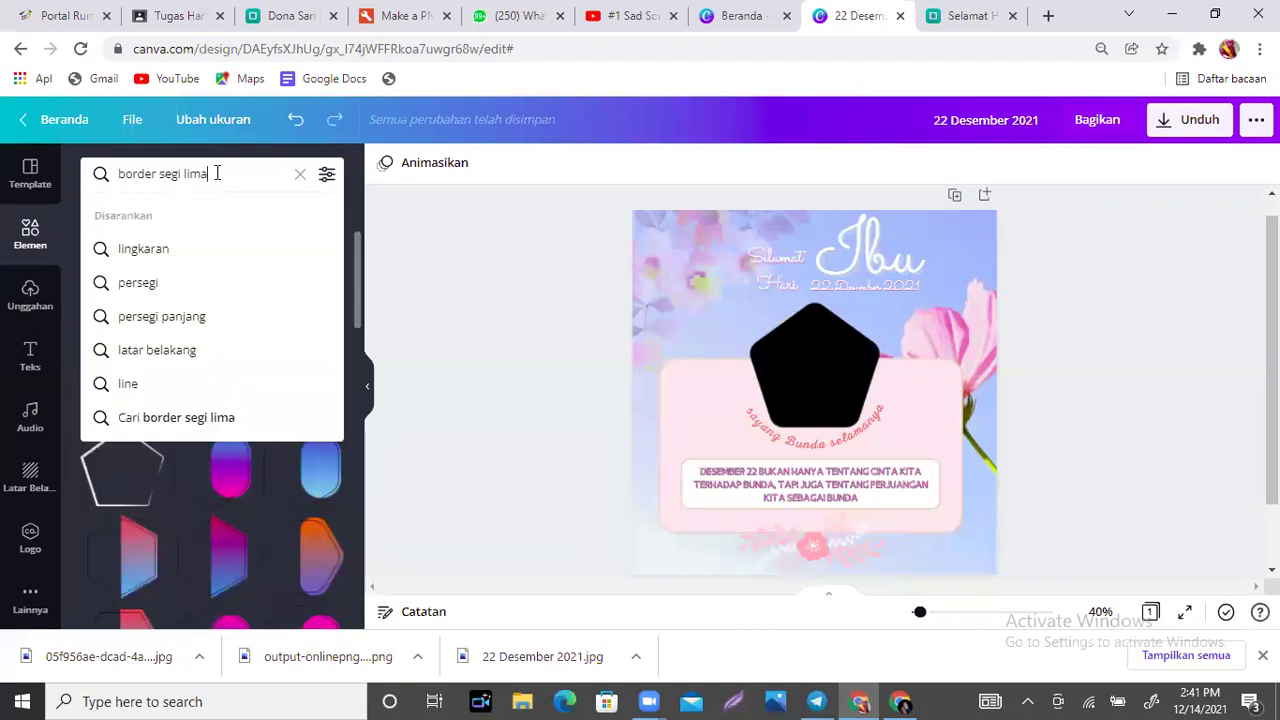
type("u")
key("BackSpace")
type("bunga")
key("Return")
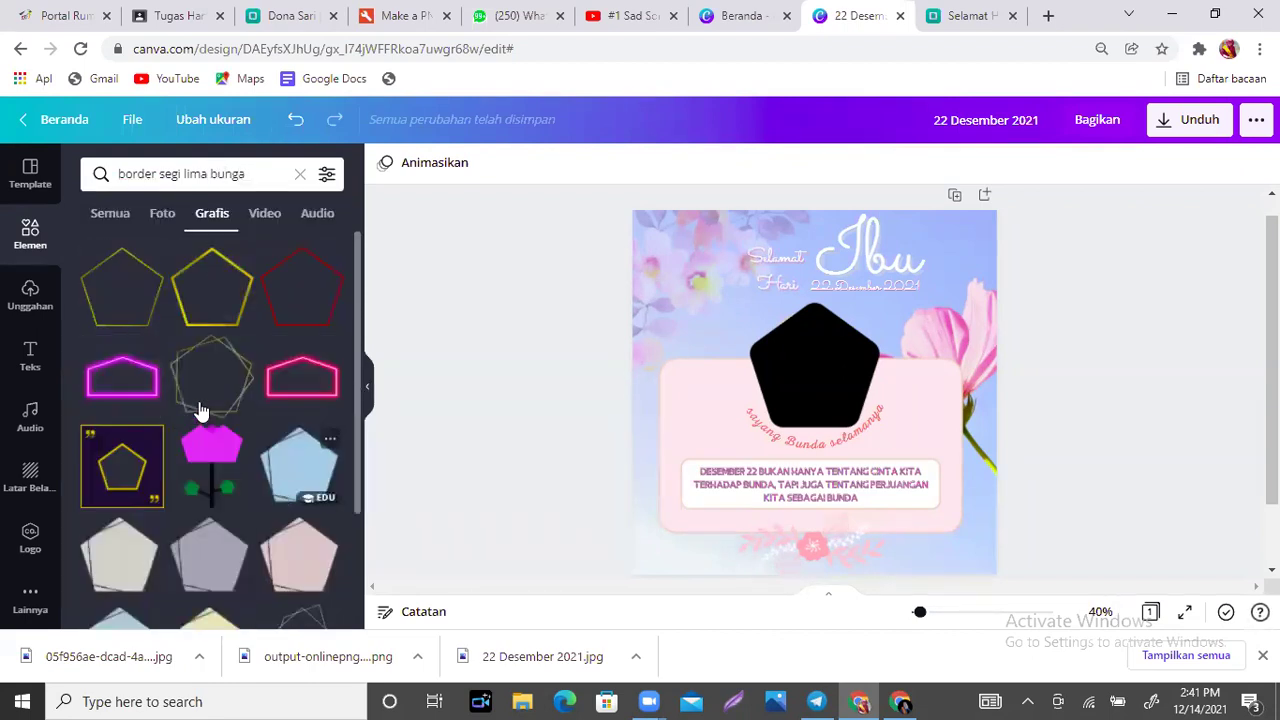
scroll(358, 379, "down", 3)
scroll(358, 268, "up", 3)
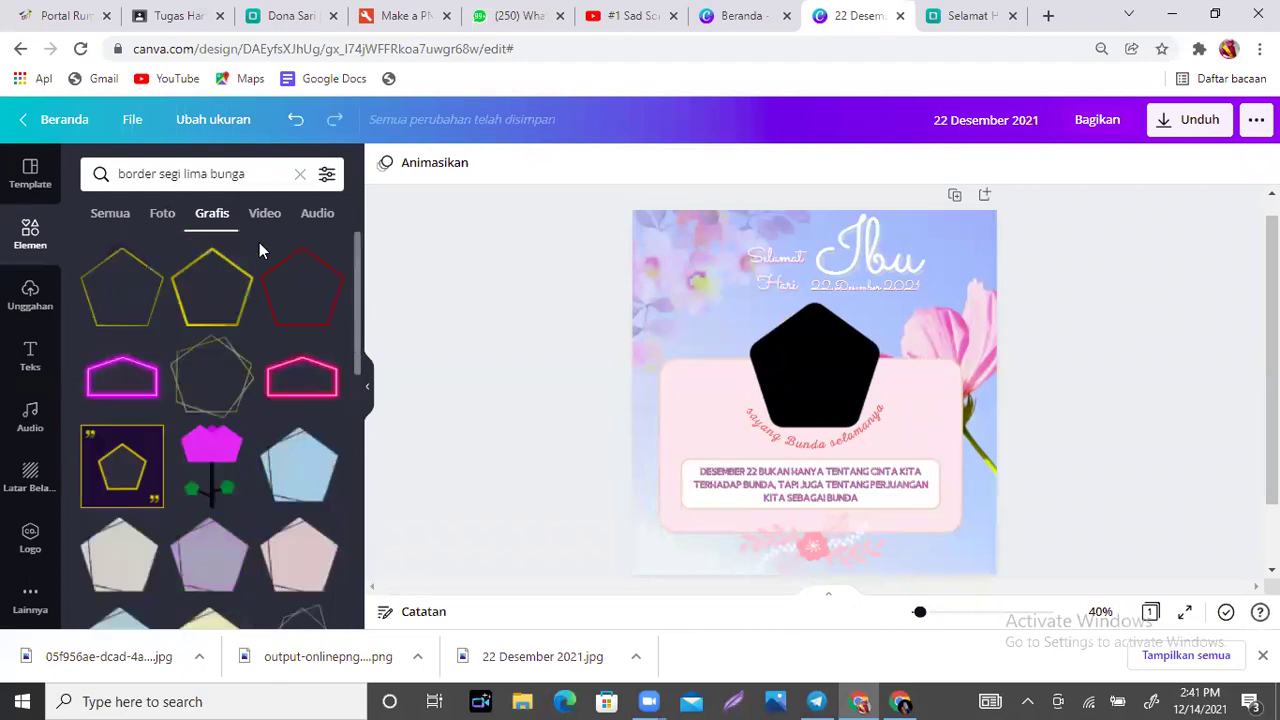
Add the thin gold double-line pentagon border to the design, try it over the black pentagon, and move it aside below.
left_click(223, 380)
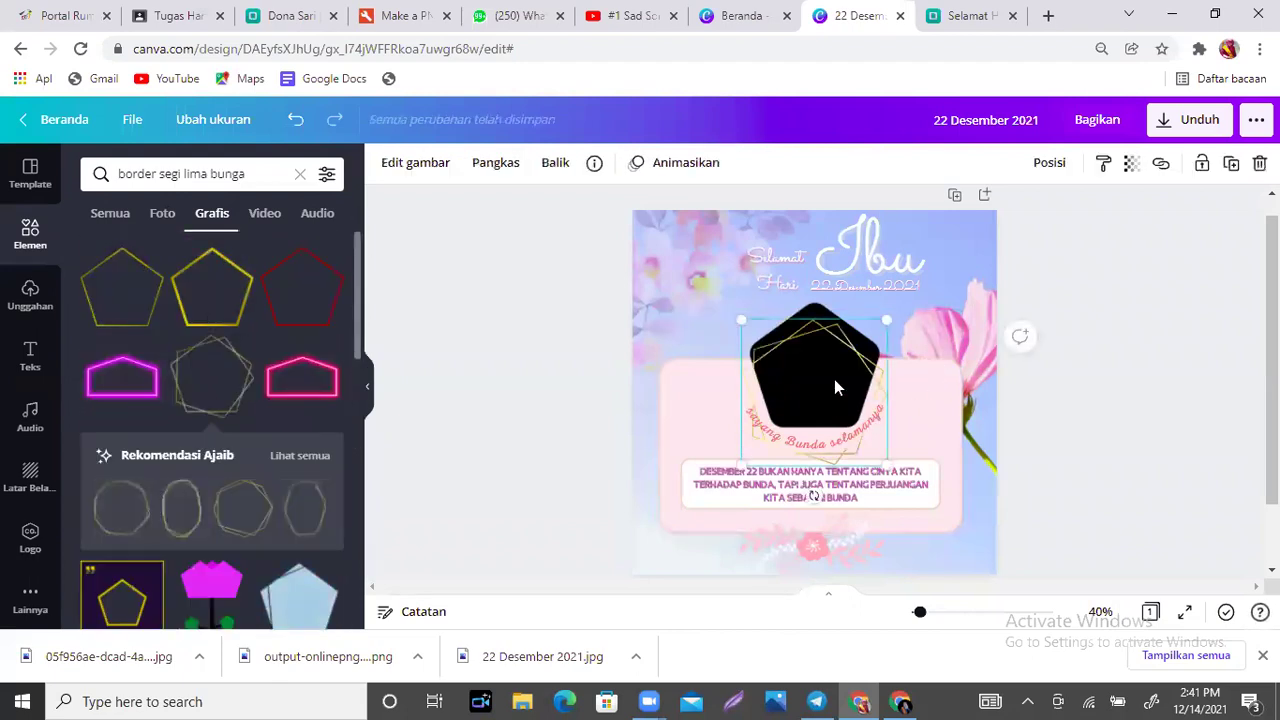
left_click_drag(808, 385, 808, 358)
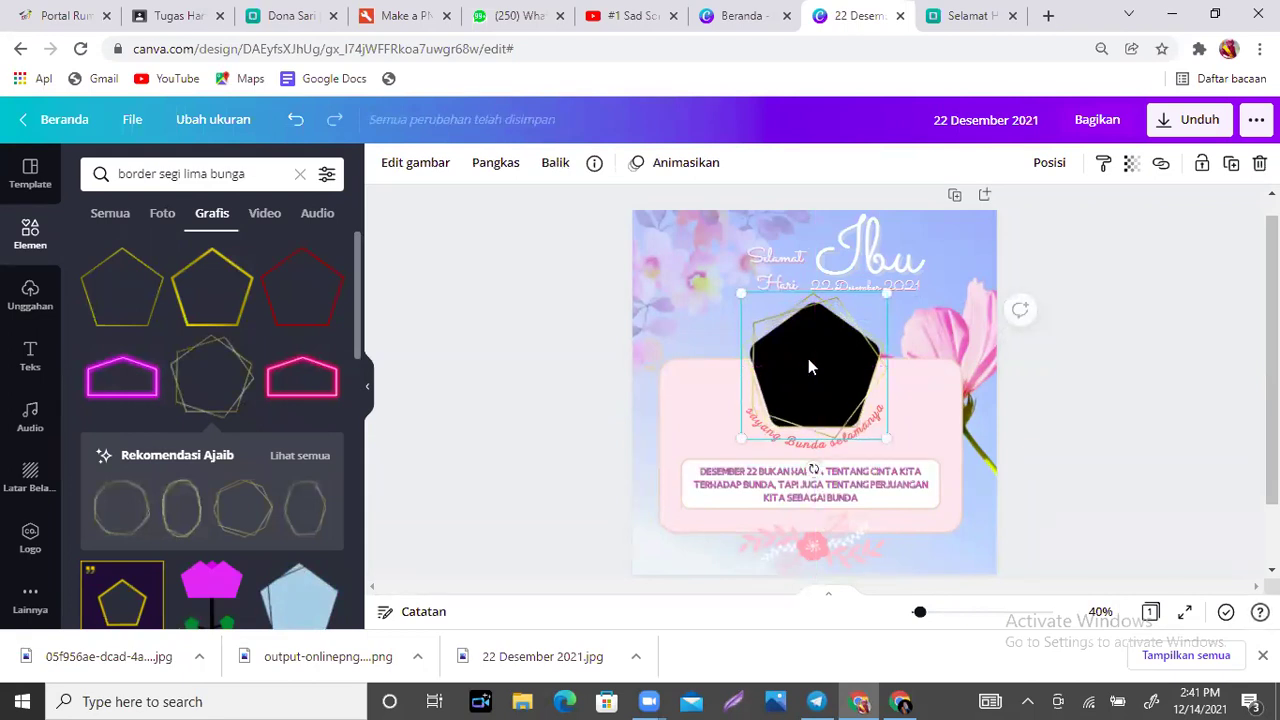
left_click_drag(810, 368, 760, 441)
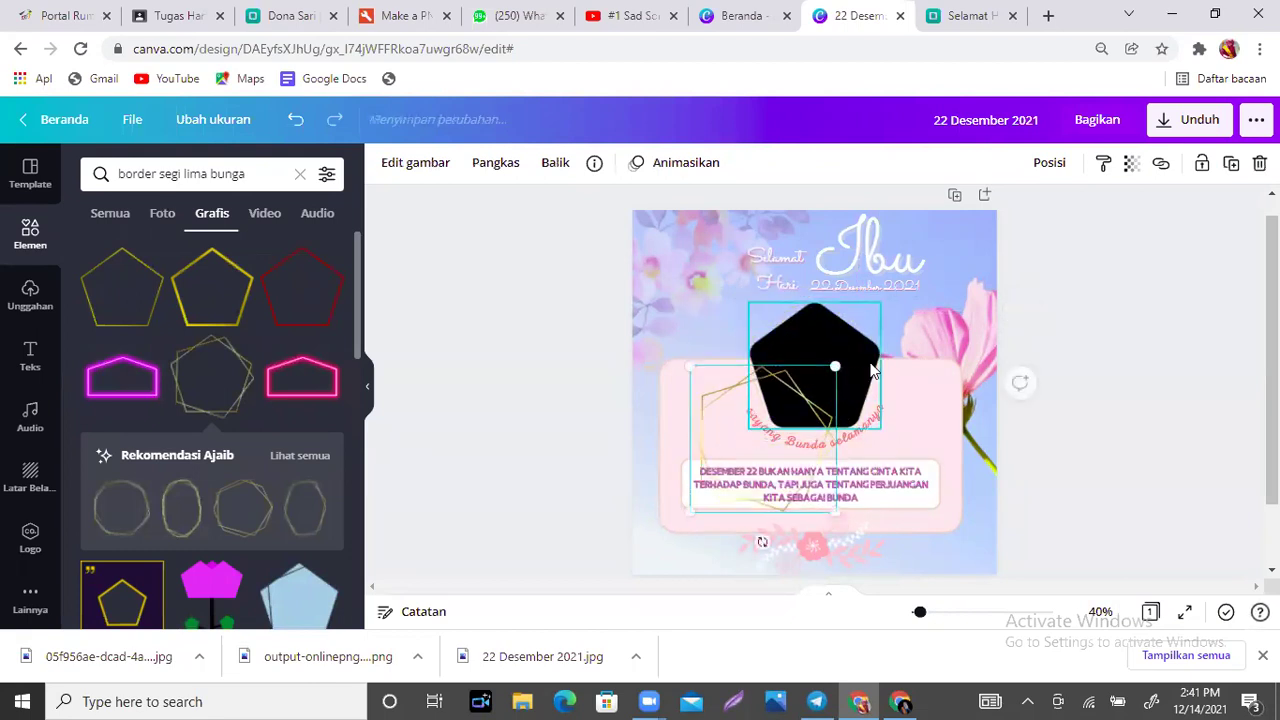
Recolor the black pentagon with the standard red and place the gold double-line border around it.
left_click(873, 370)
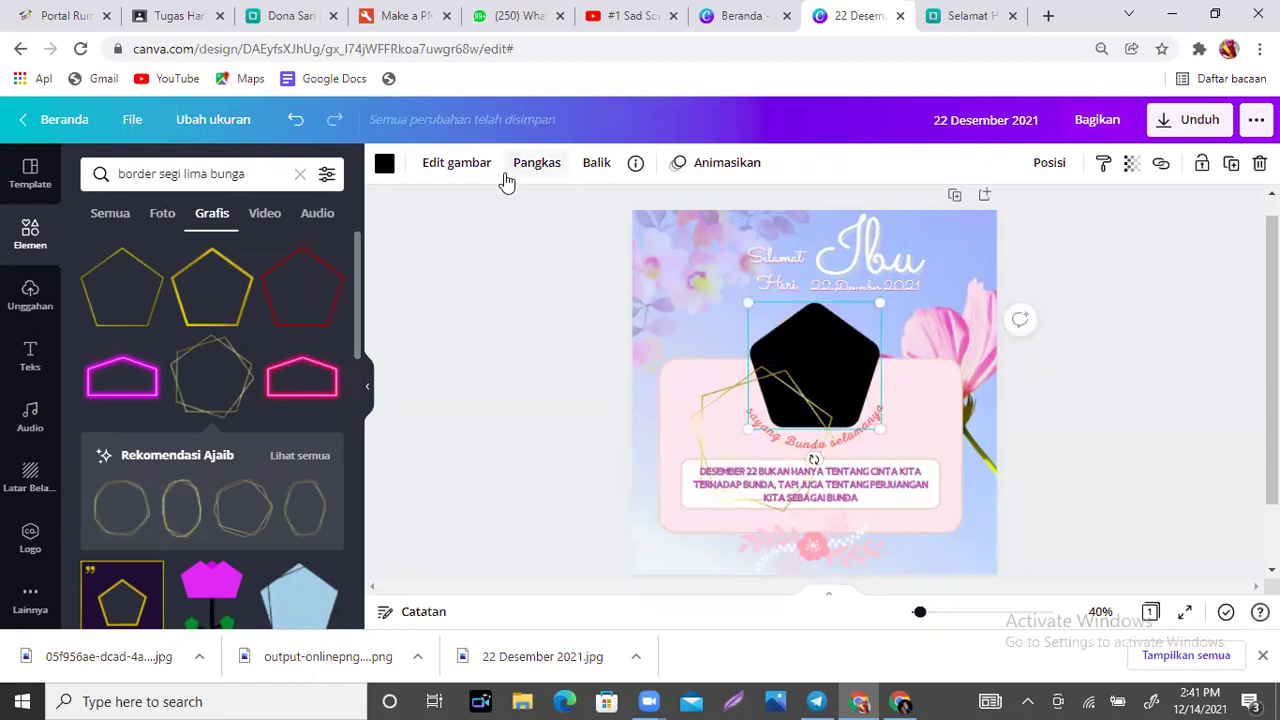
left_click(564, 238)
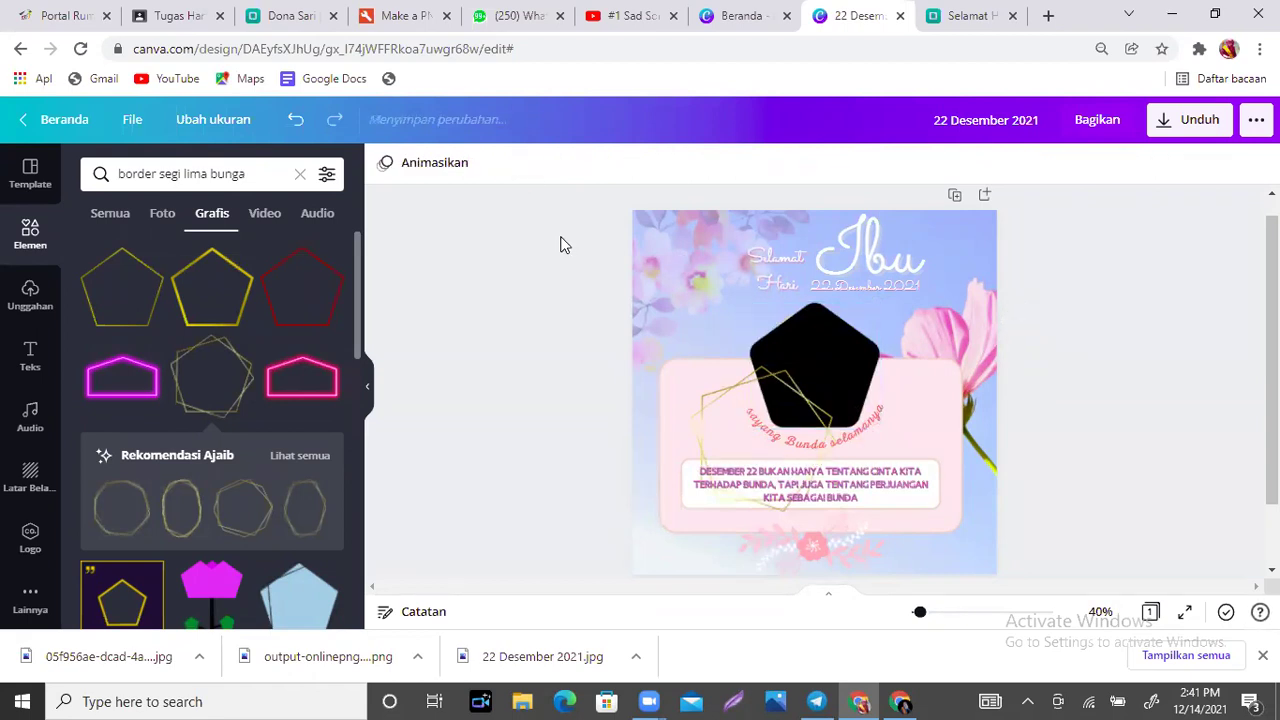
left_click(855, 347)
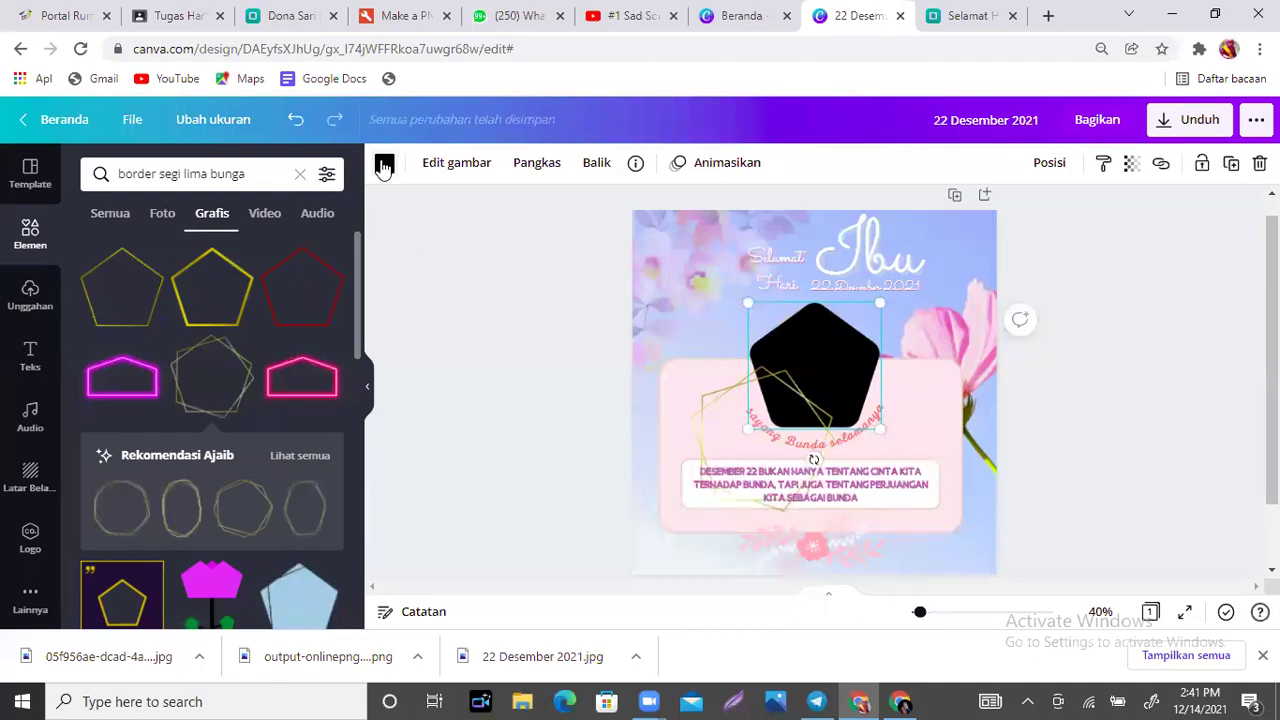
left_click(384, 164)
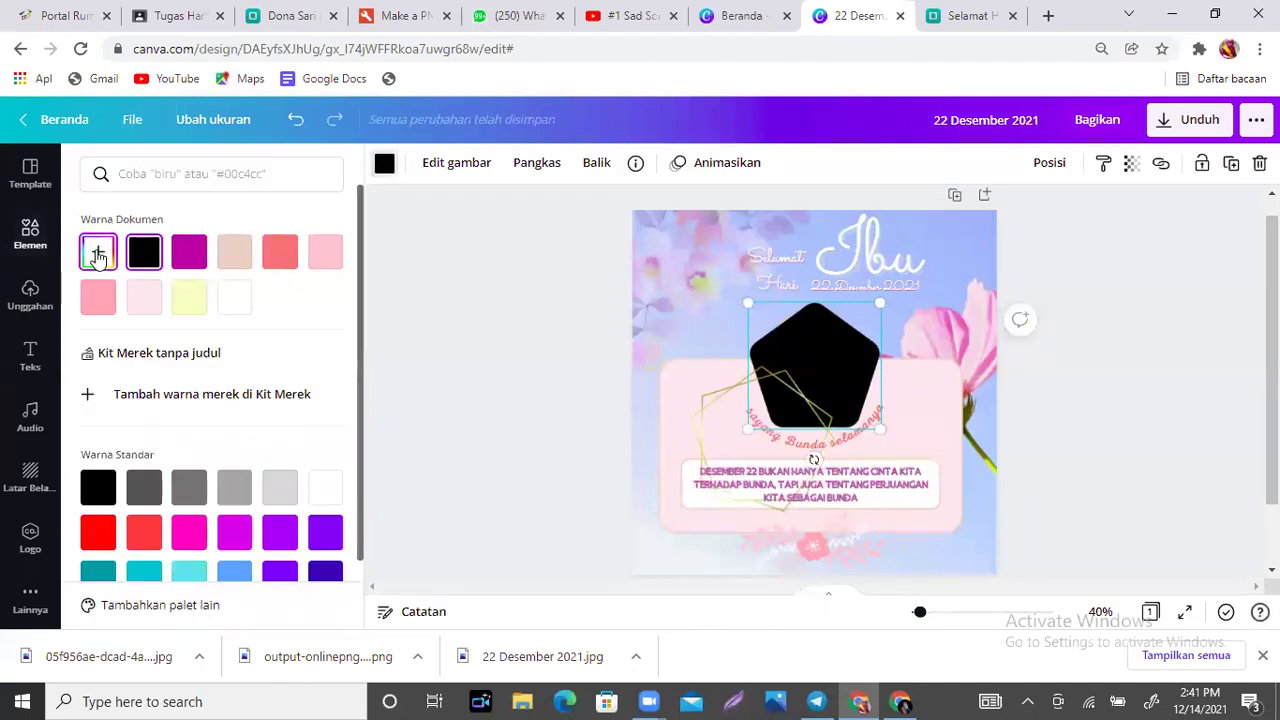
left_click(103, 540)
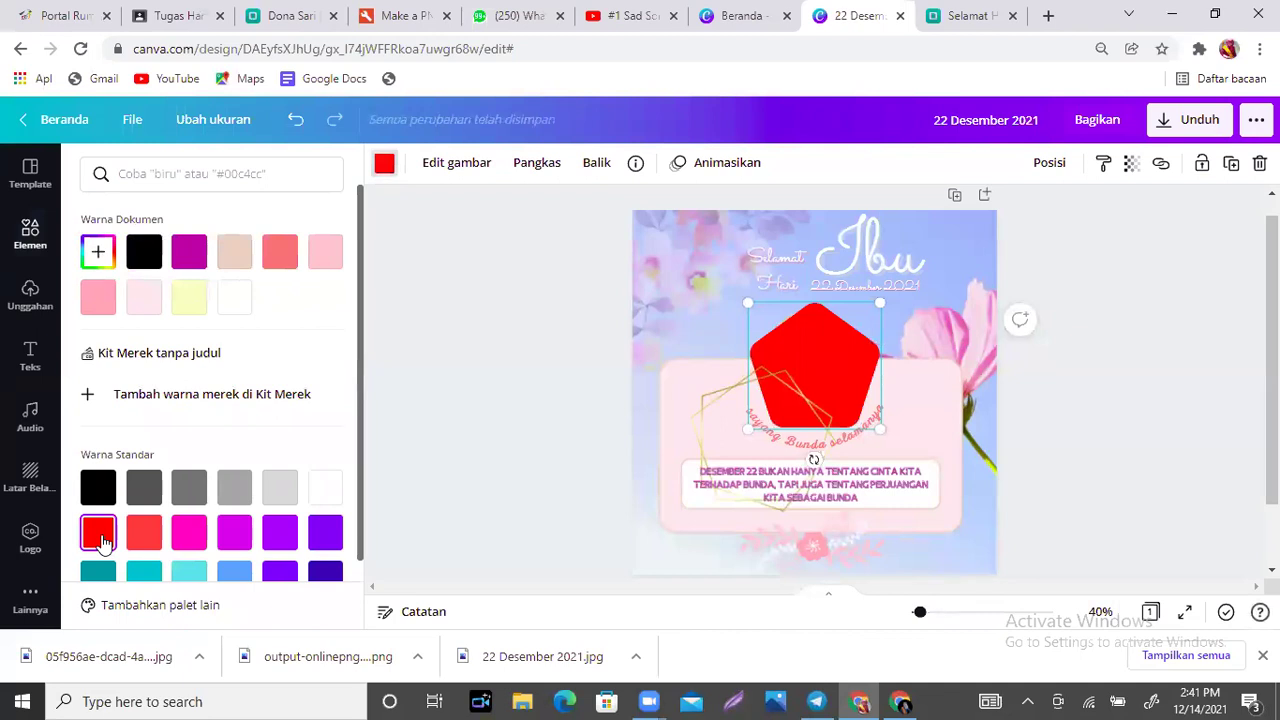
left_click_drag(709, 429, 759, 349)
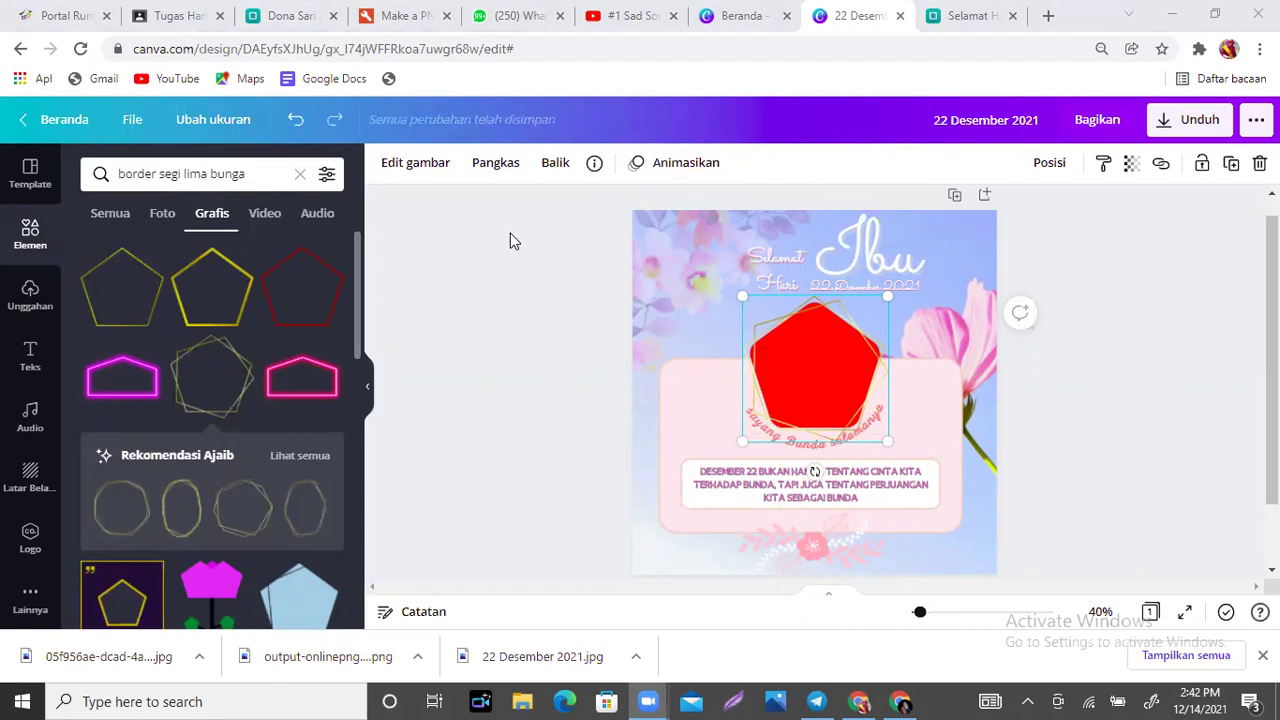
Open the participant's "selamat hari ibu" twibbon page on Twibbonize and view its pink frame.
key("ctrl+shift+t")
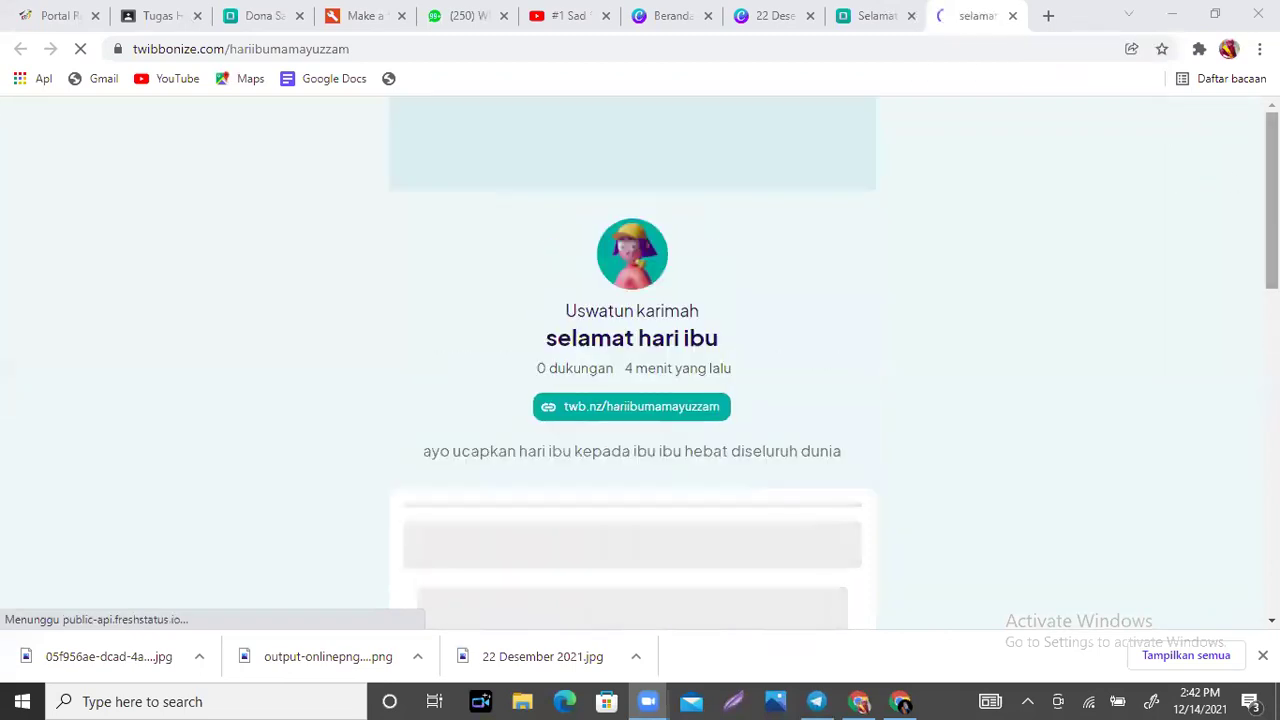
scroll(1181, 183, "down", 2)
scroll(640, 360, "down", 3)
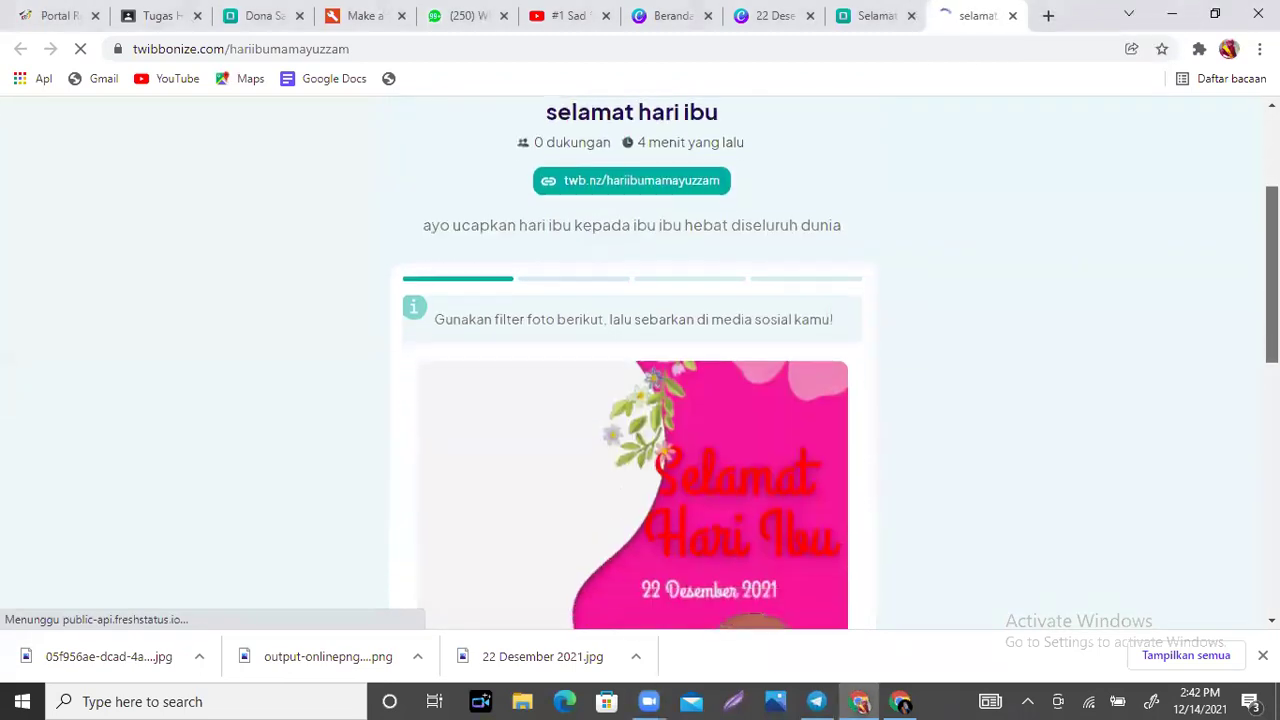
scroll(640, 360, "up", 1)
scroll(600, 400, "down", 1)
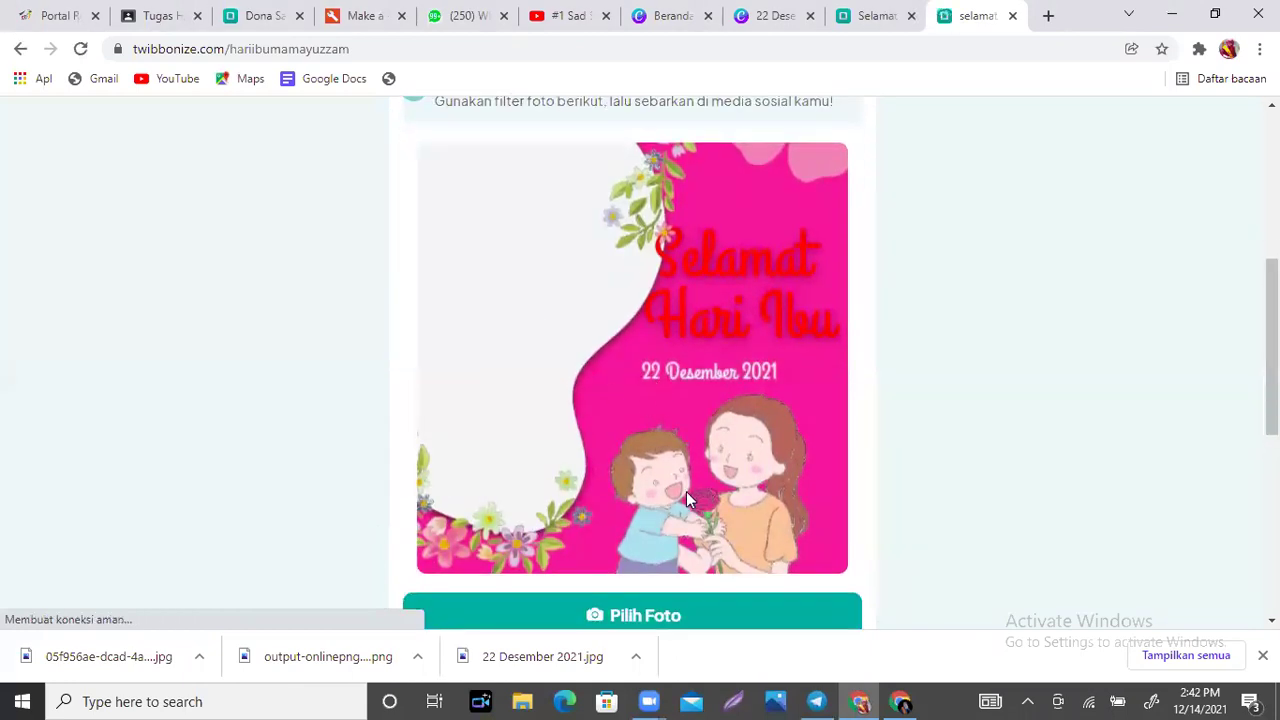
Load the photo photo_2021-11-25_15-20-57 from Downloads into the pink "Selamat Hari Ibu" twibbon.
left_click(660, 604)
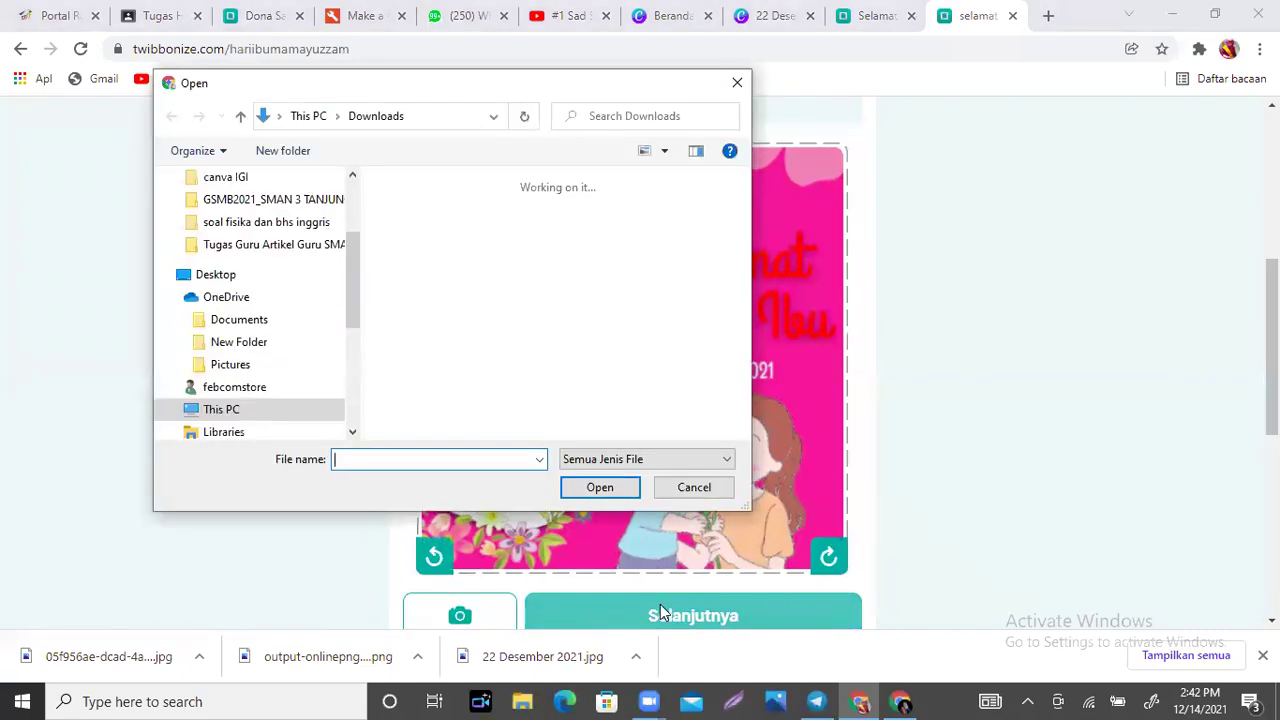
left_click_drag(743, 190, 740, 233)
left_click(664, 262)
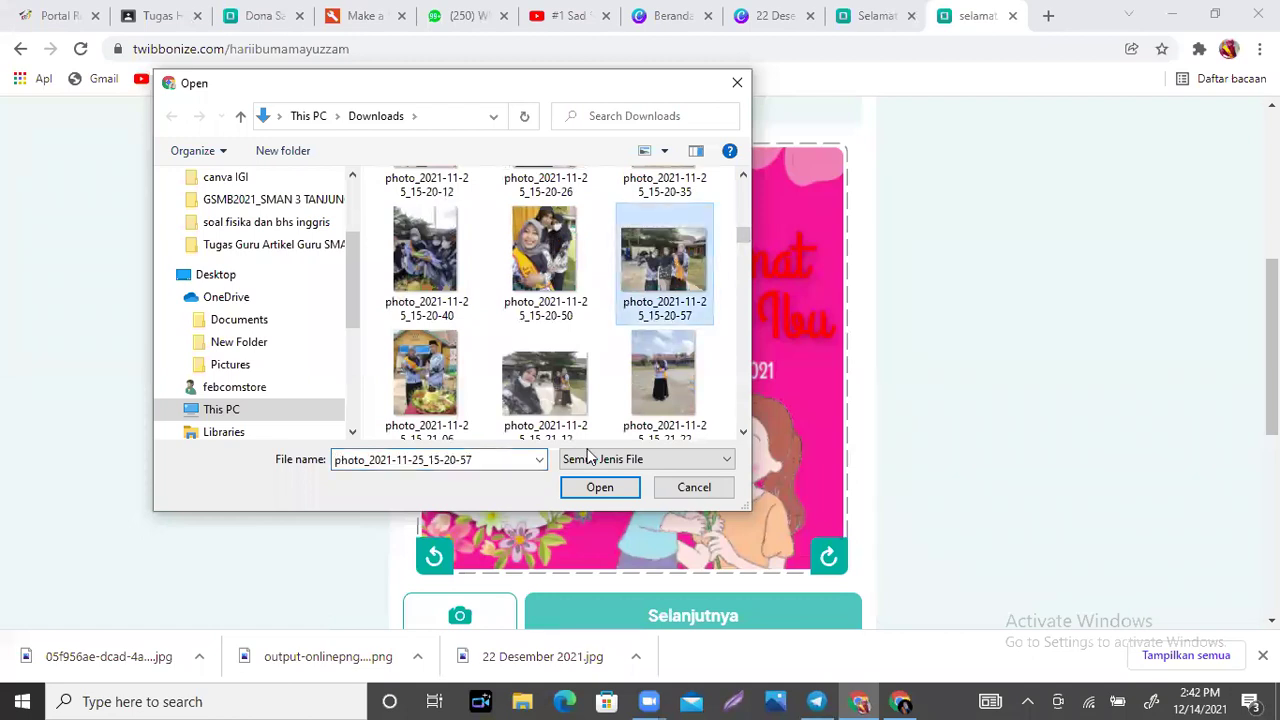
left_click(617, 490)
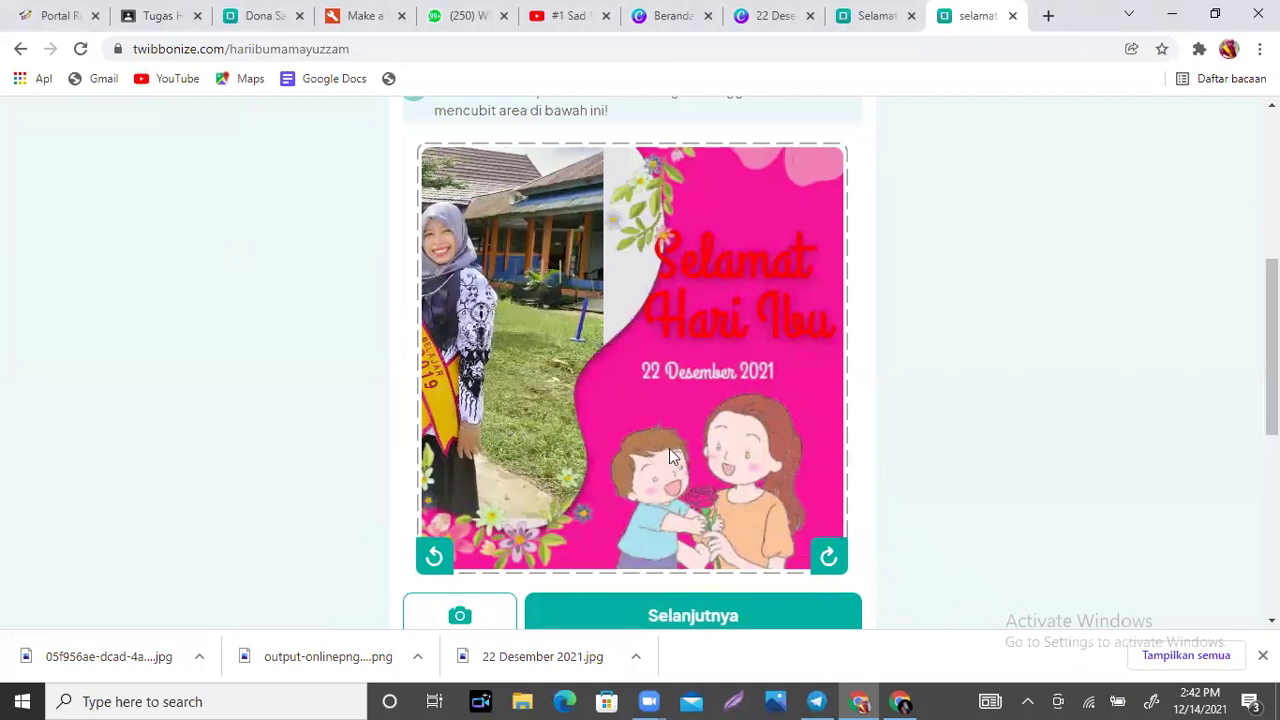
Reposition the photo in the pink twibbon so that two people fit inside the curved photo area.
left_click_drag(612, 248, 614, 318)
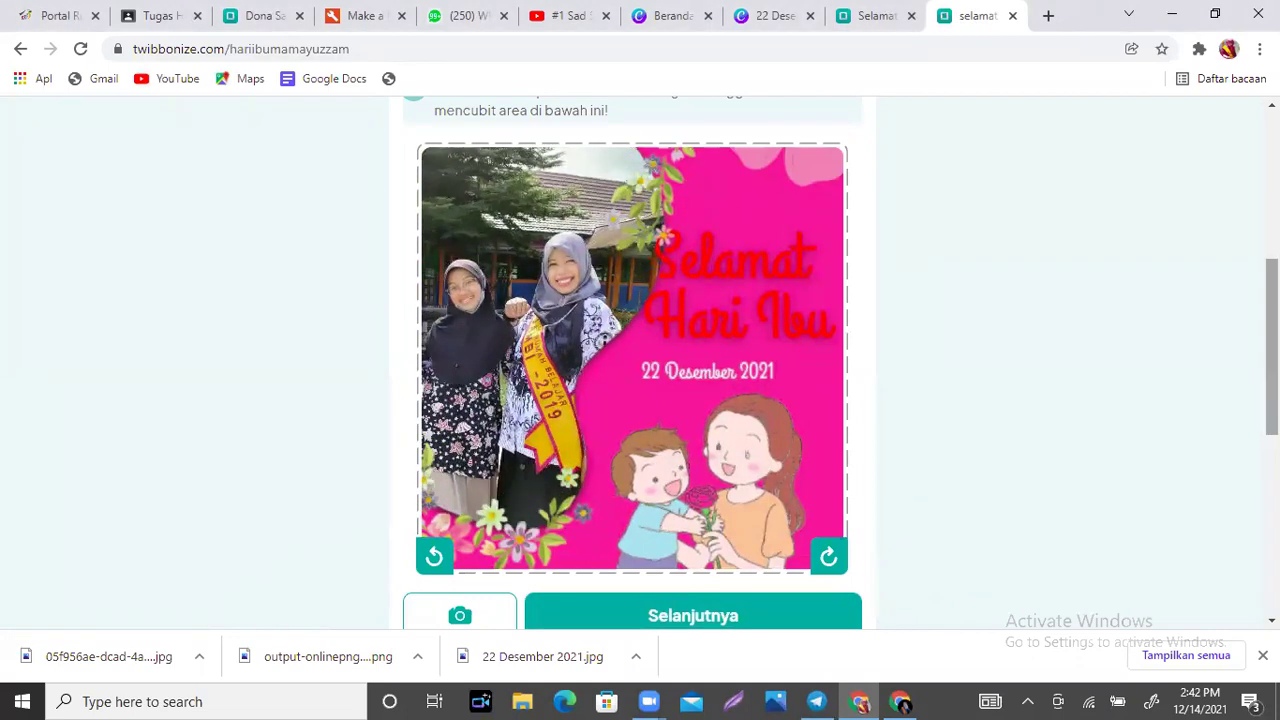
scroll(640, 360, "up", 1)
scroll(640, 360, "down", 2)
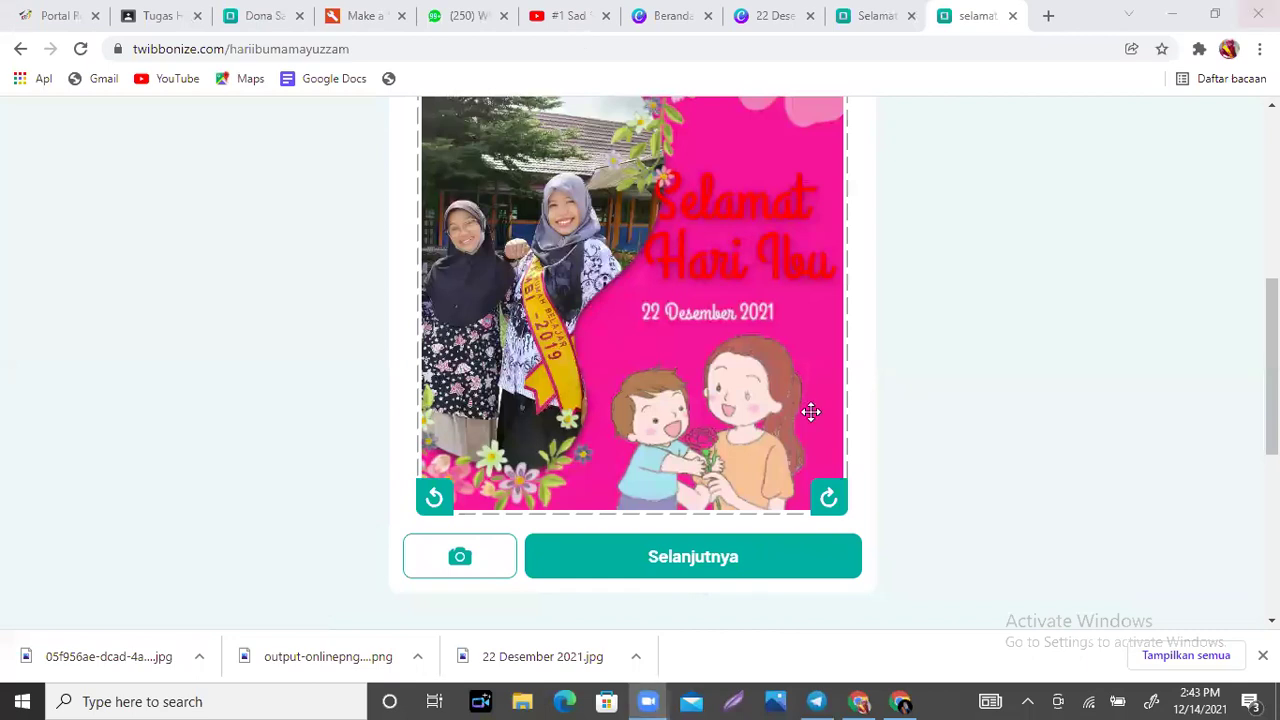
left_click_drag(510, 291, 541, 286)
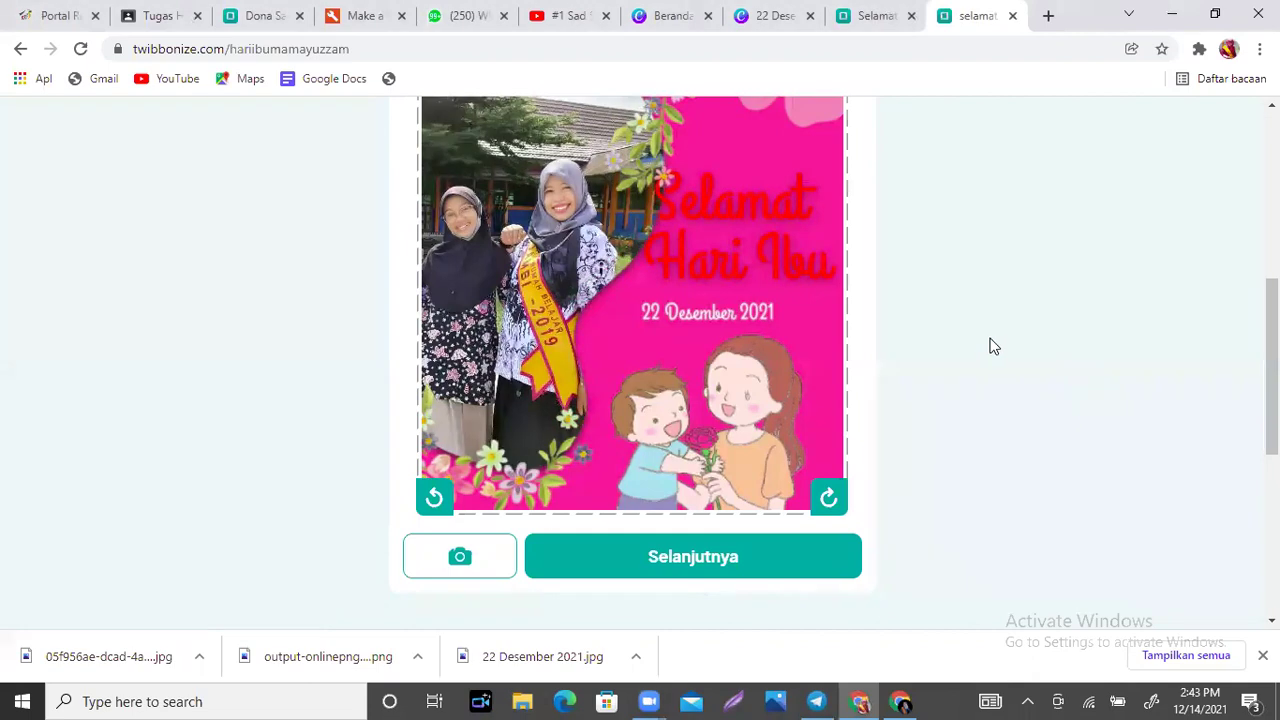
Close the tested twibbon page, the Selamat Hari Ibu 2021 page and the Twibbonize campaign list.
left_click(1013, 17)
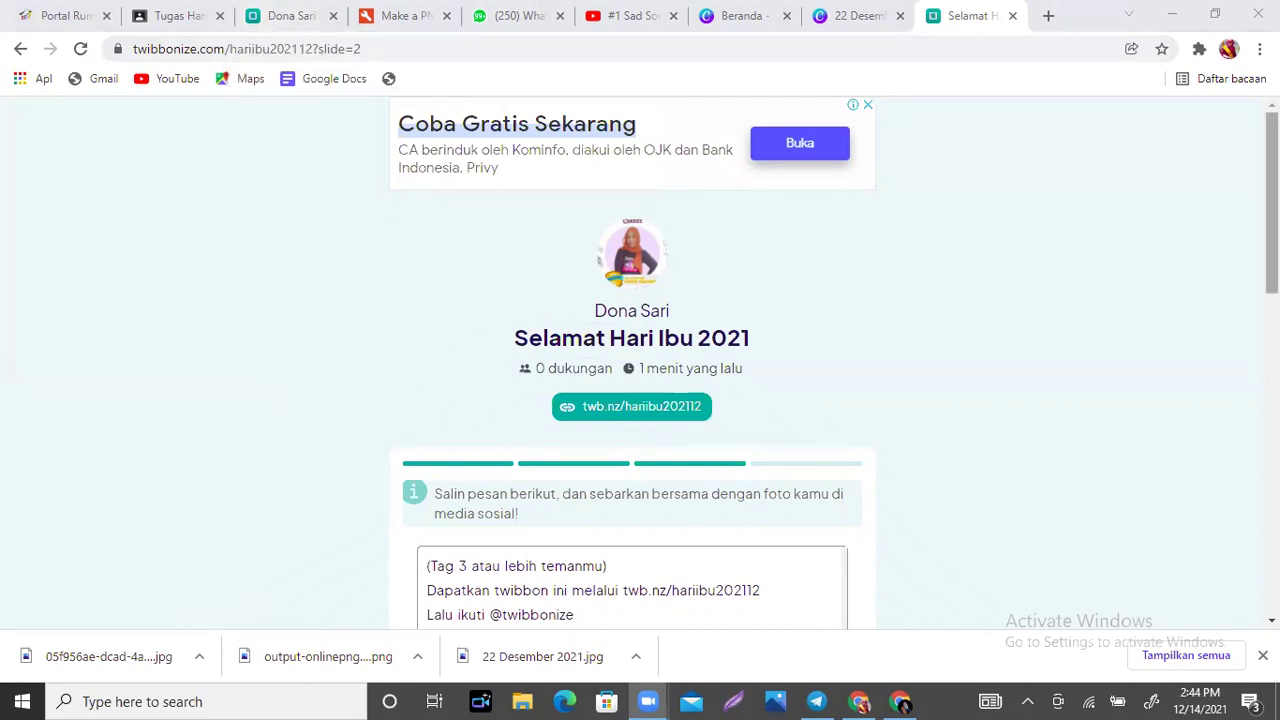
left_click(1012, 16)
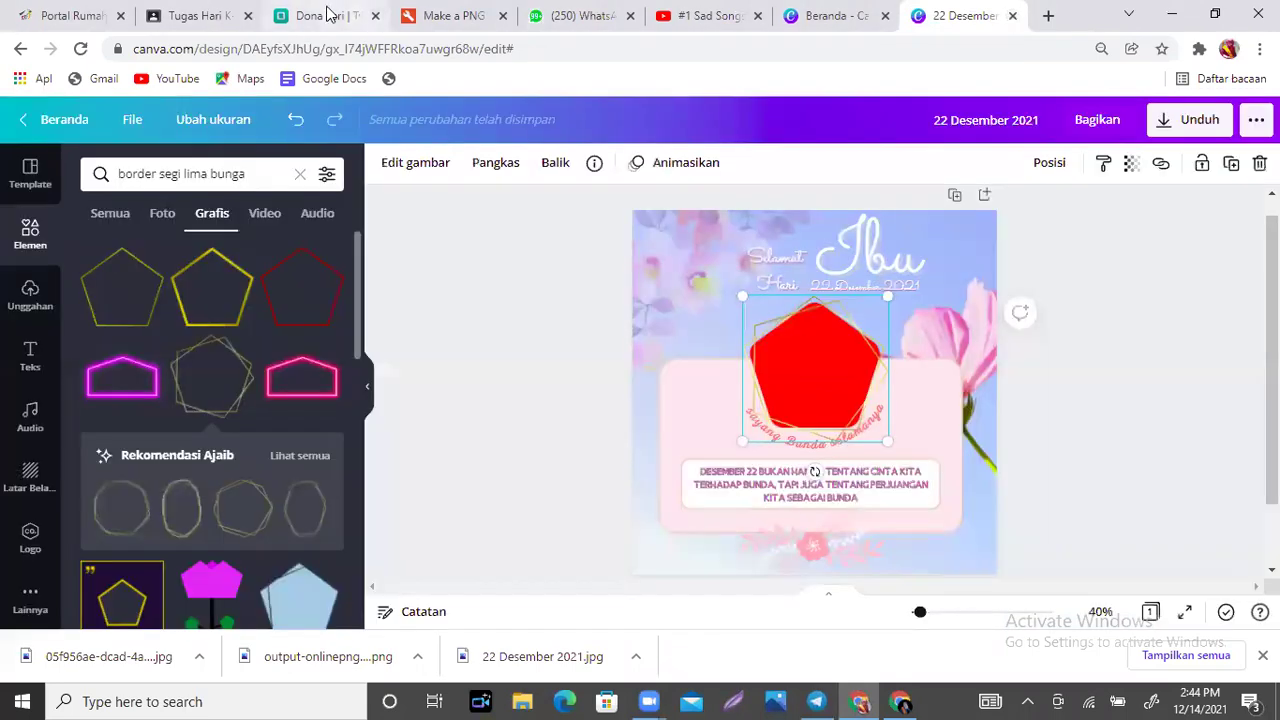
left_click(322, 15)
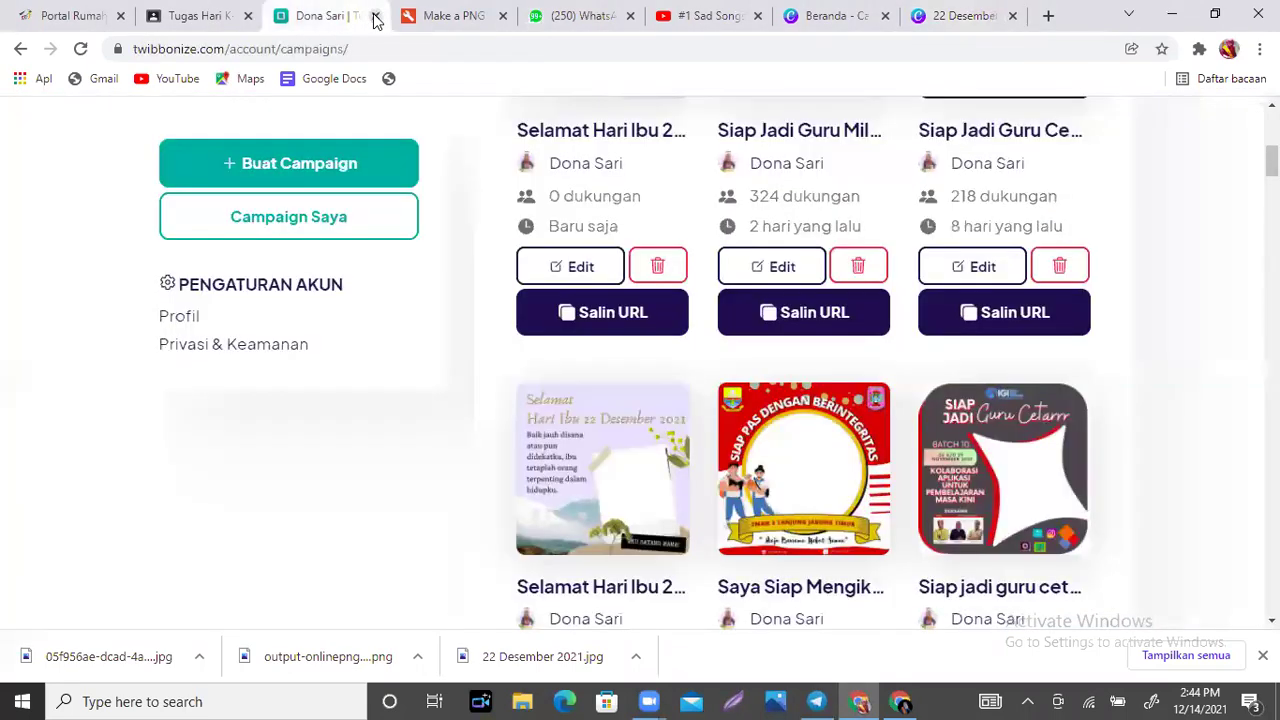
left_click(375, 16)
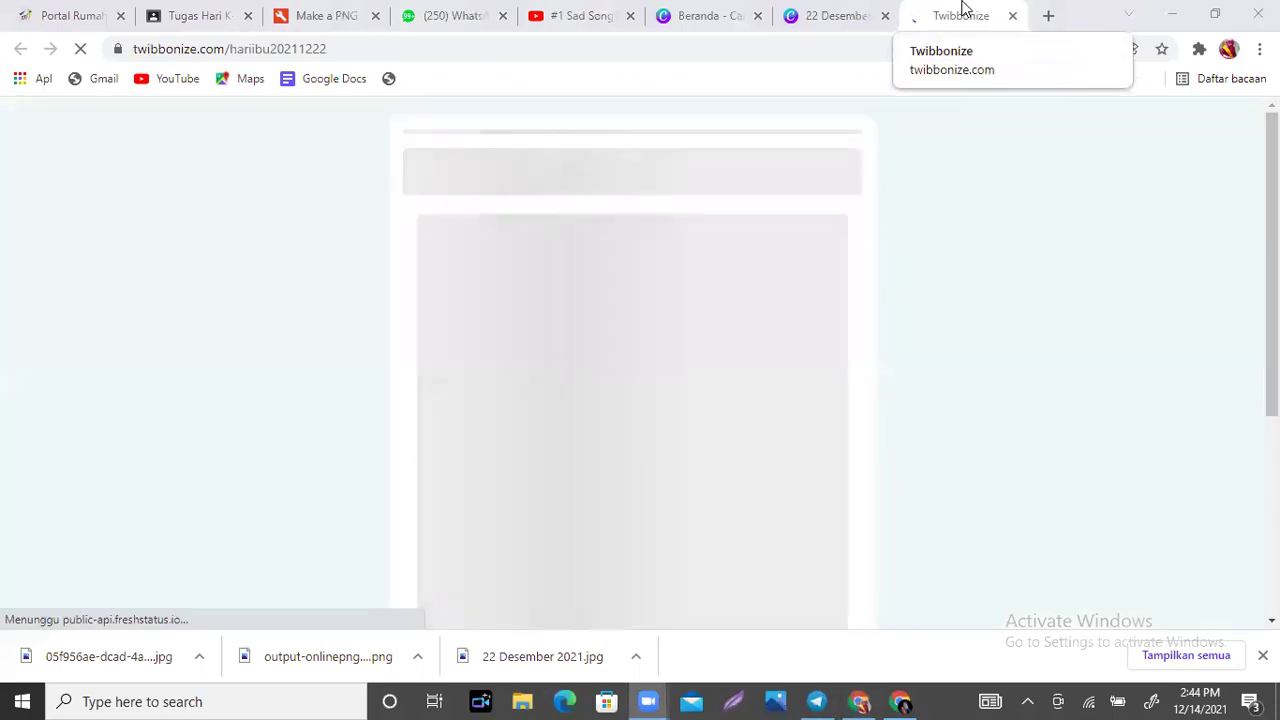
View the "hari ibu" twibbon at twibbonize.com/hariibu20211222 and load the photo photo_2021-11-25_15-21-22 into it.
scroll(632, 360, "down", 2)
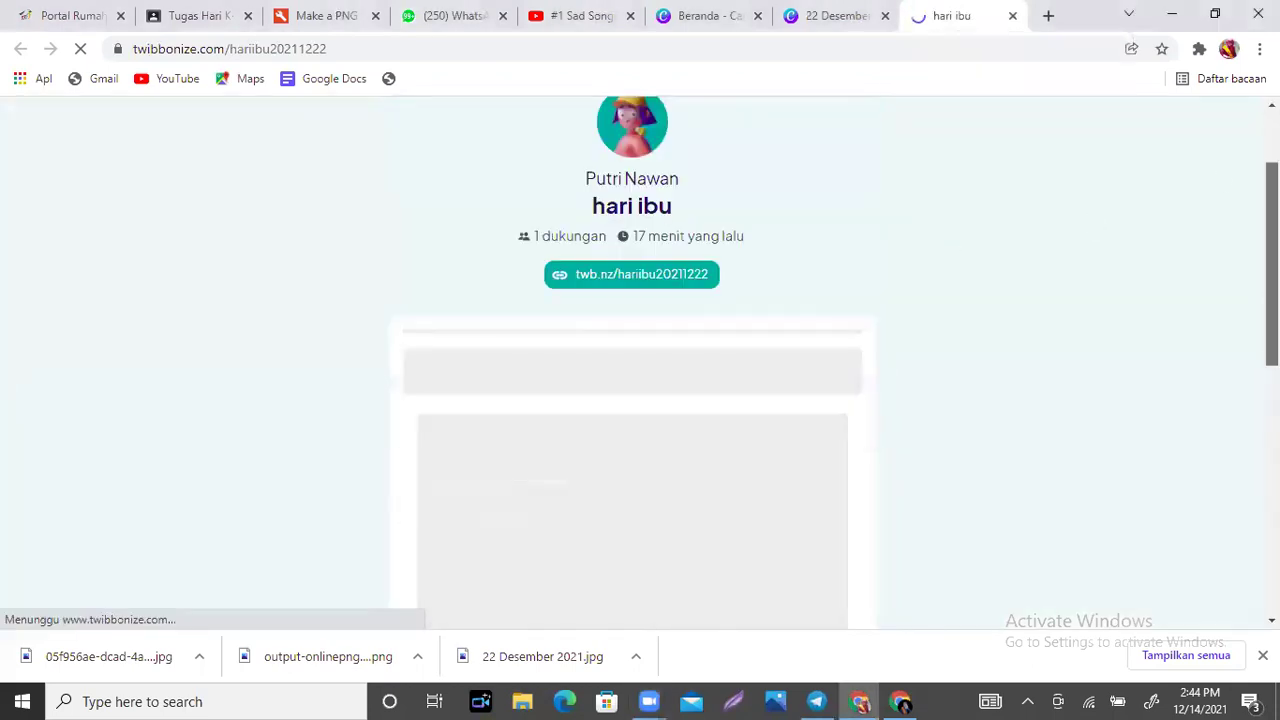
scroll(675, 557, "down", 2)
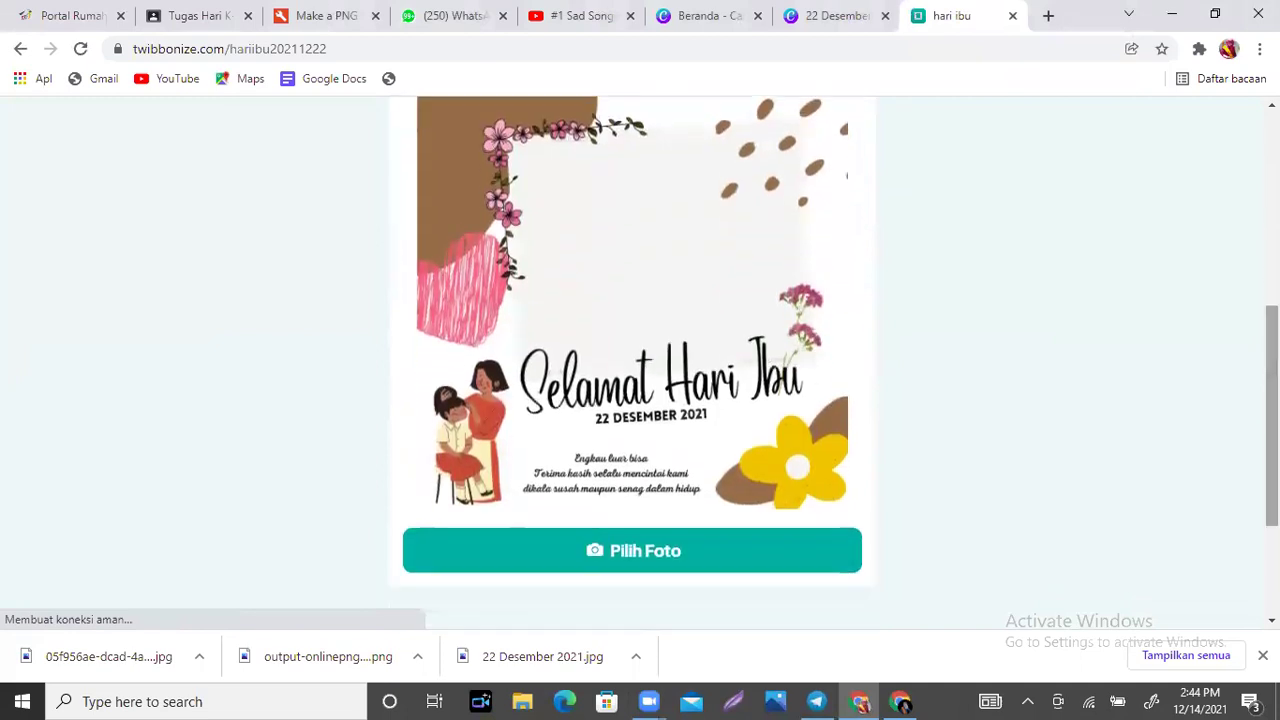
left_click(675, 557)
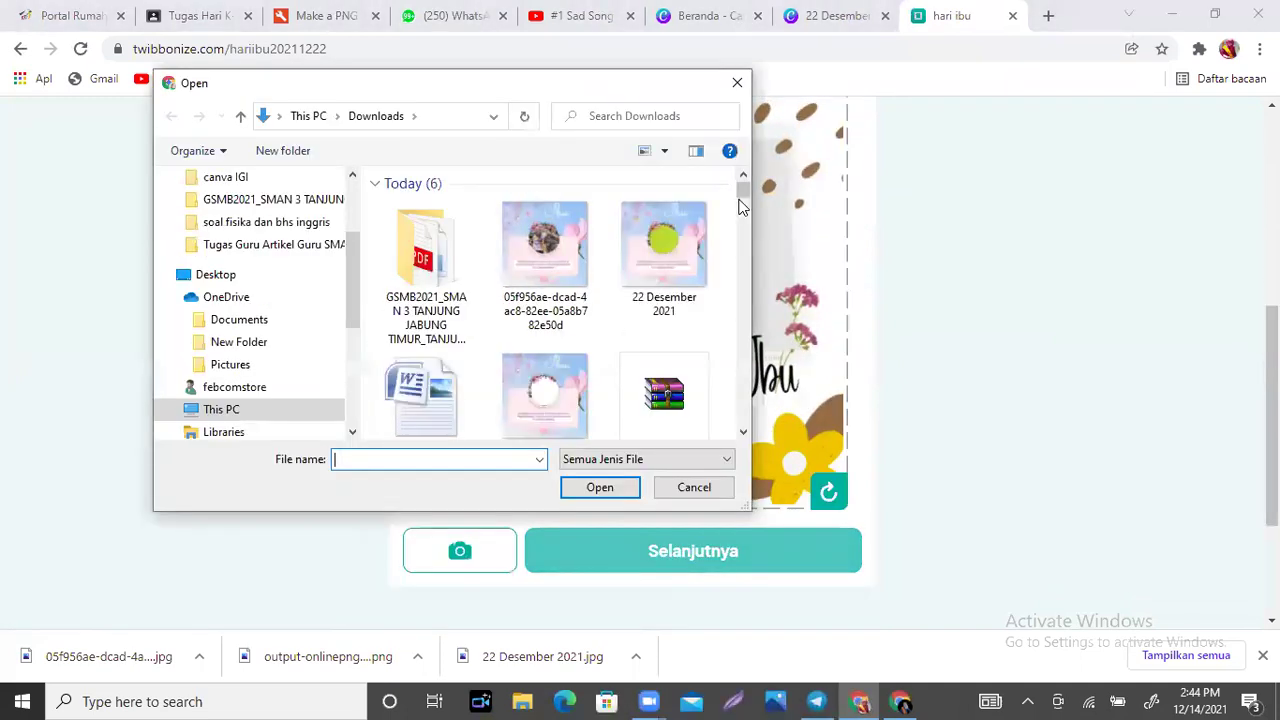
left_click_drag(744, 191, 752, 236)
left_click(680, 265)
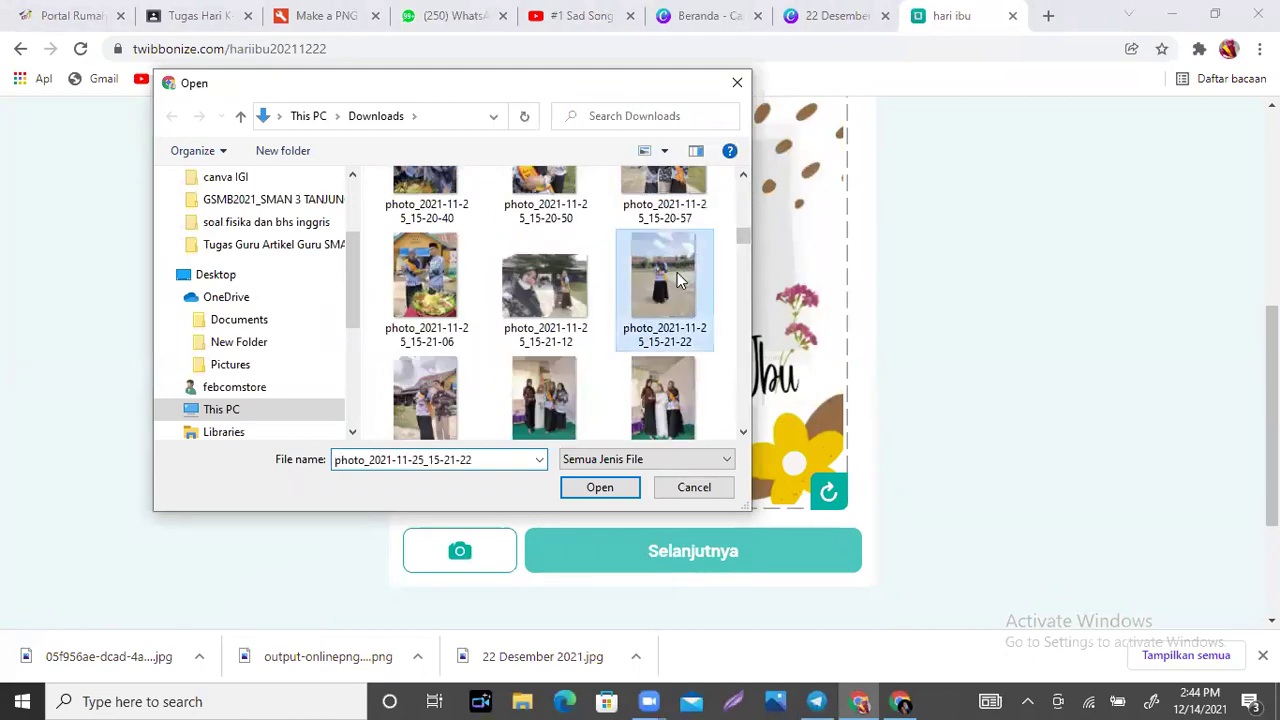
left_click(622, 487)
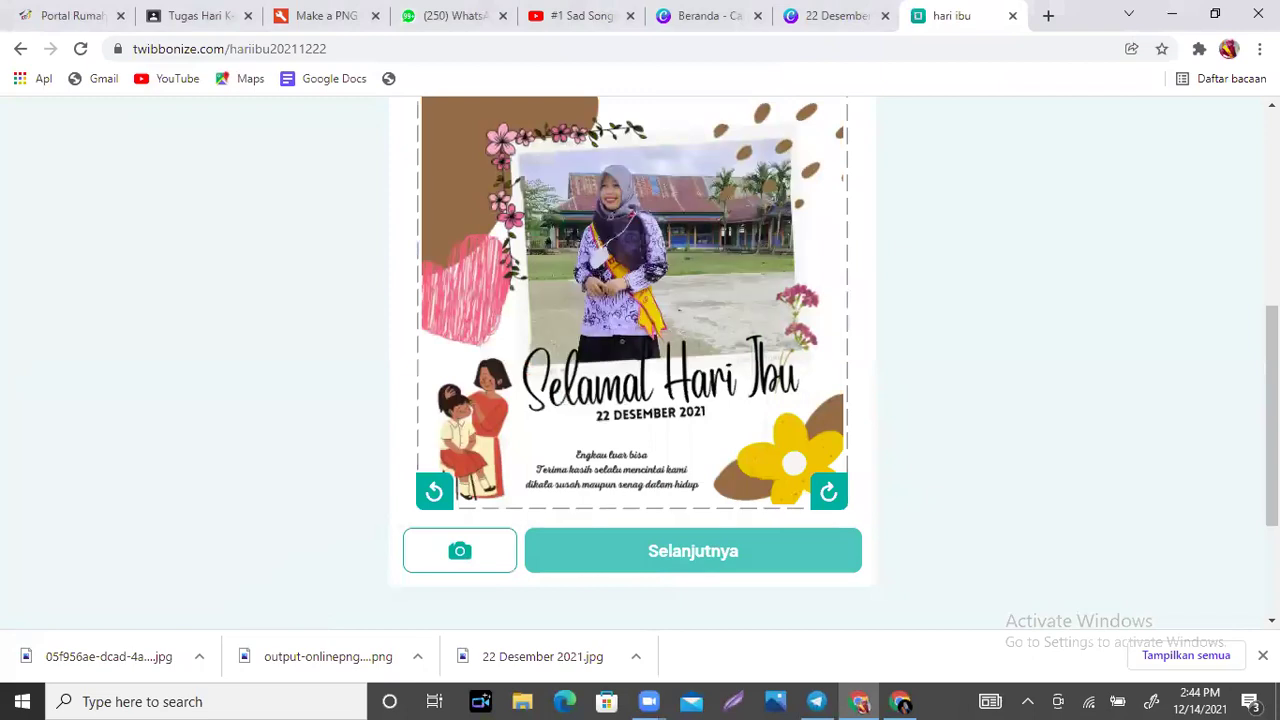
Center the person within the "hari ibu" twibbon's photo area, then review and close the page.
scroll(616, 332, "up", 1)
left_click_drag(659, 366, 697, 347)
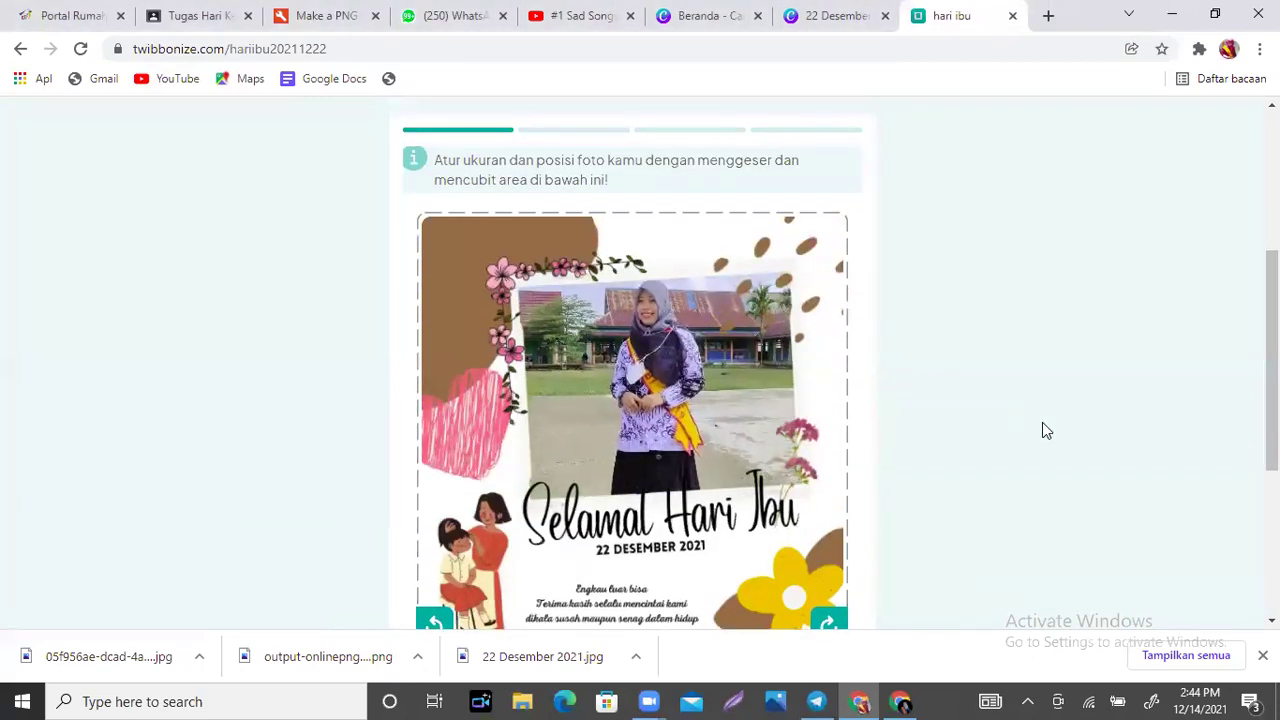
left_click_drag(1272, 270, 1272, 156)
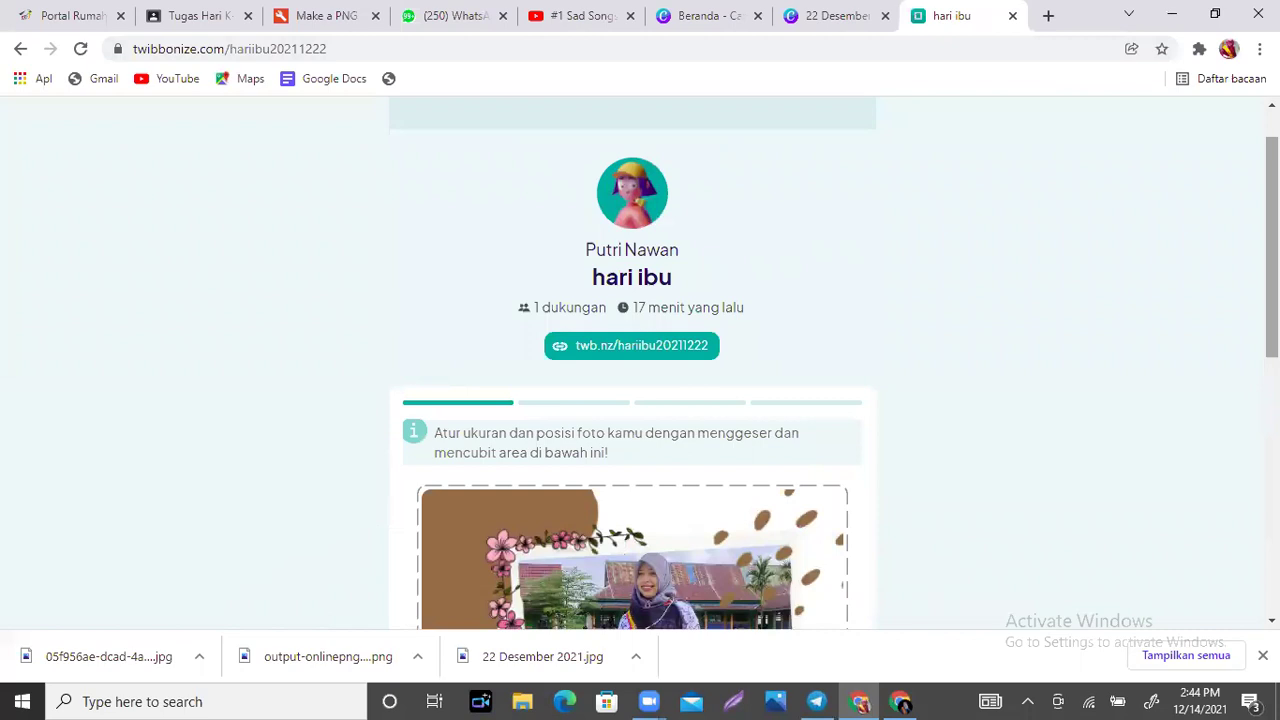
scroll(632, 400, "down", 4)
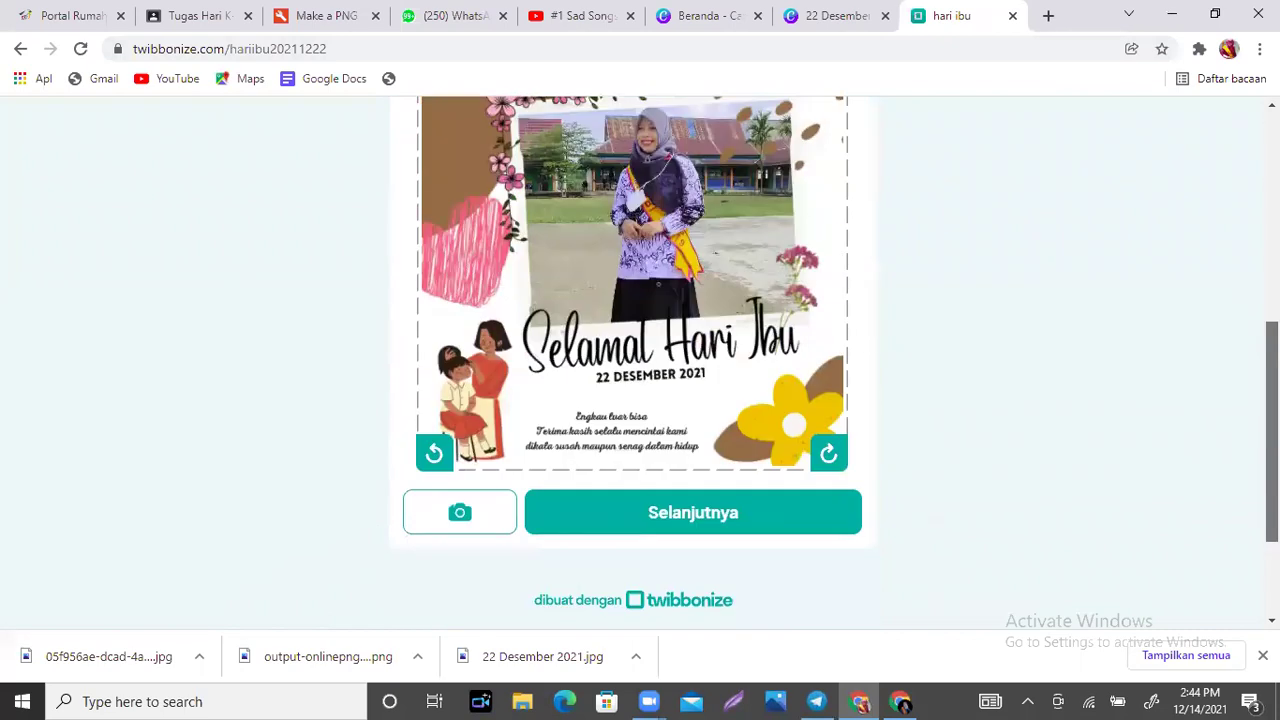
scroll(632, 400, "up", 5)
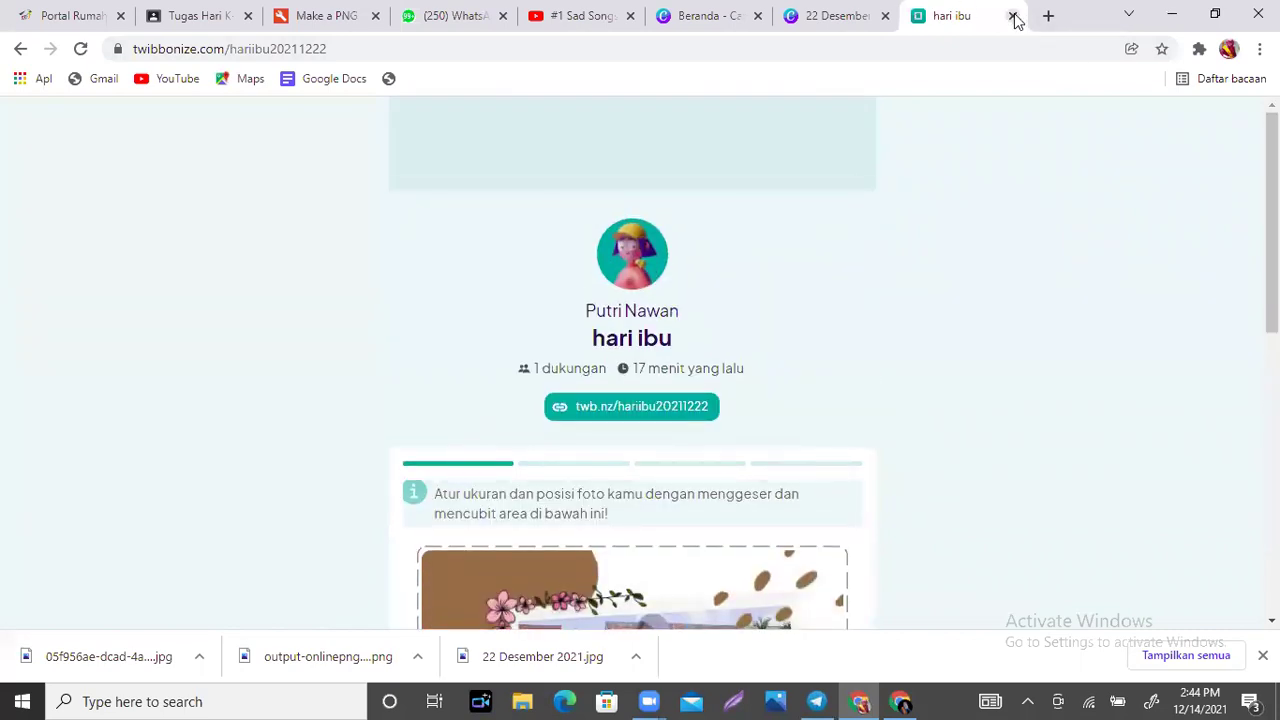
left_click(1013, 17)
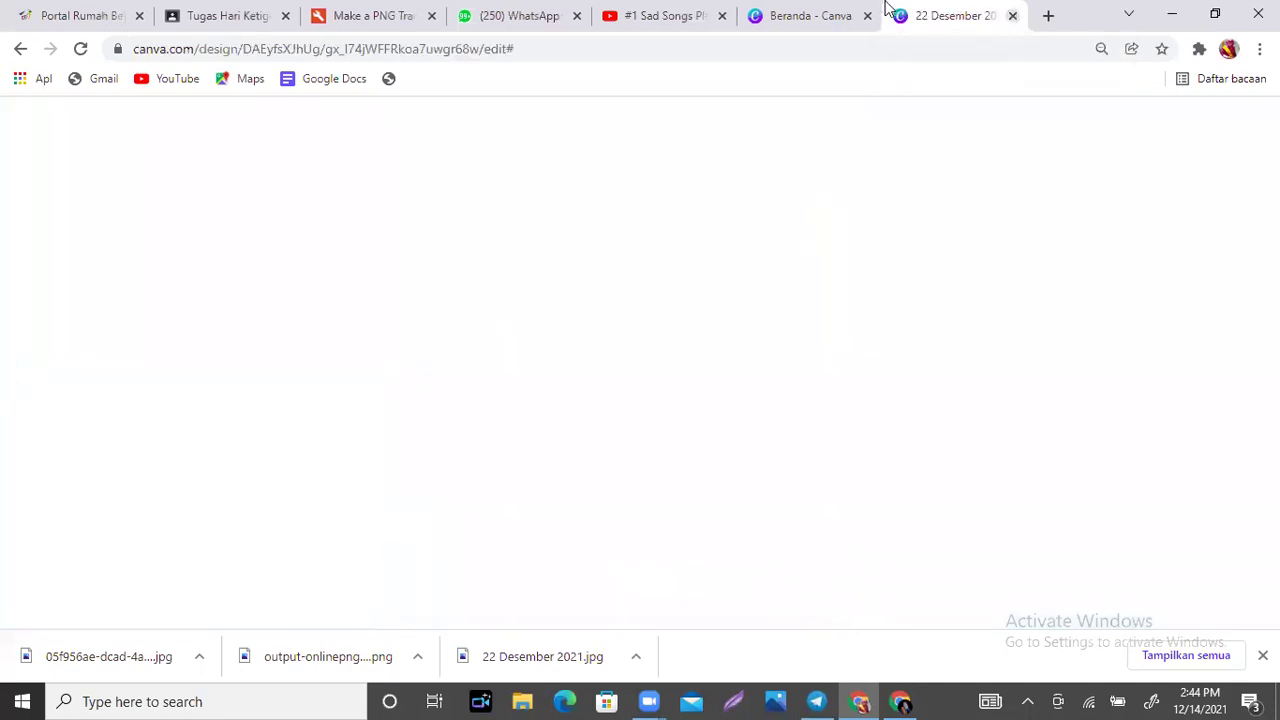
Switch to Google Classroom, open the Tim Rajawali class stream, and close the "Make a PNG" page.
left_click(243, 15)
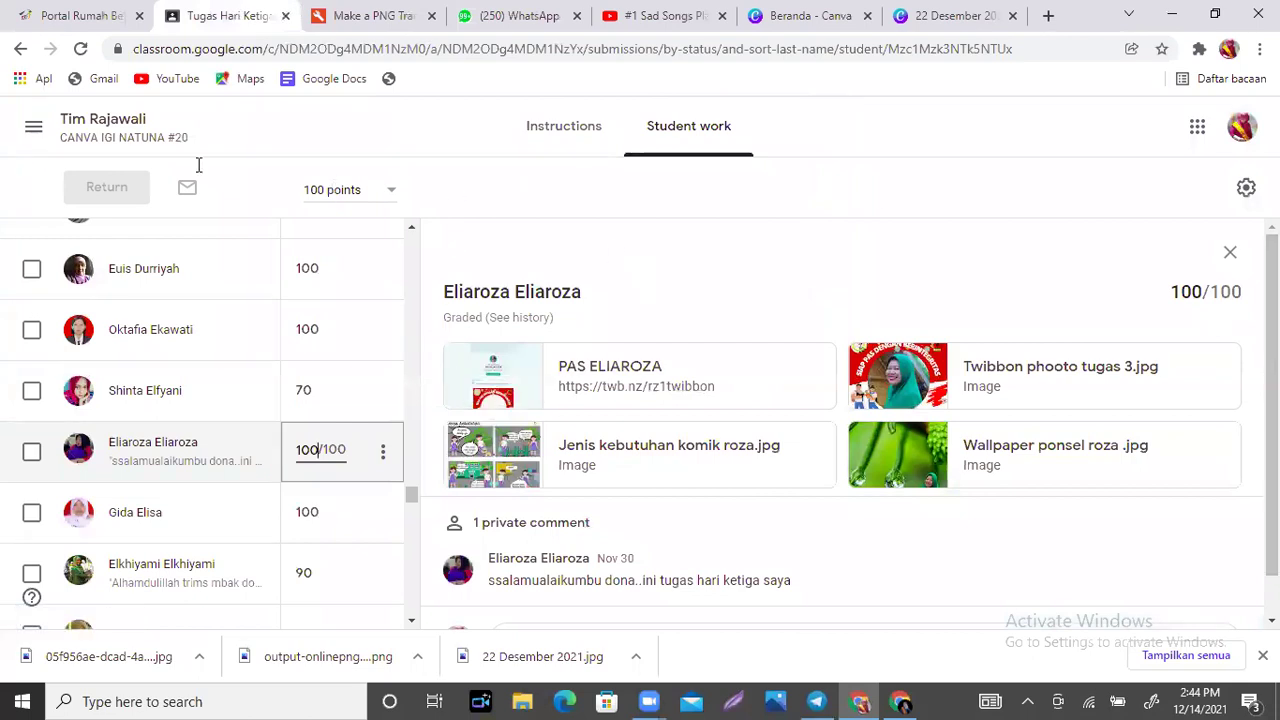
left_click(74, 139)
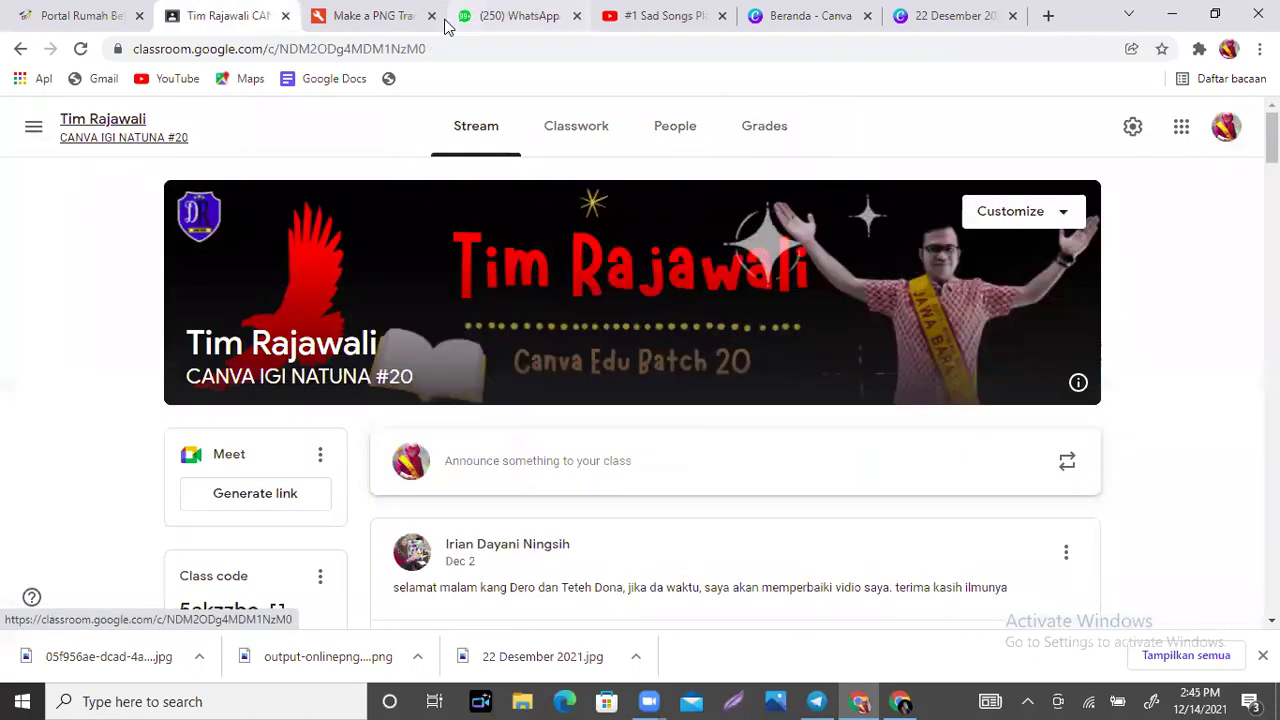
left_click(431, 16)
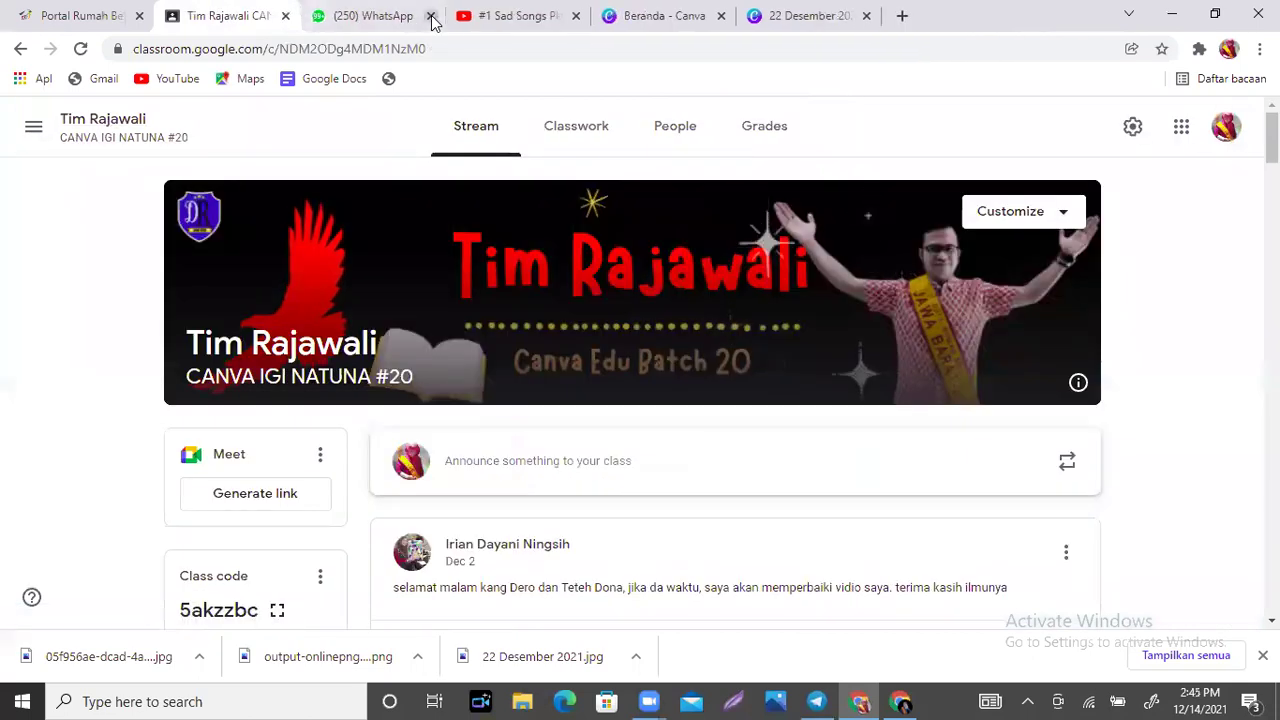
Open the Classwork page of the Tim Sahabat class, CANVA IGI NATUNA #22.
left_click(27, 132)
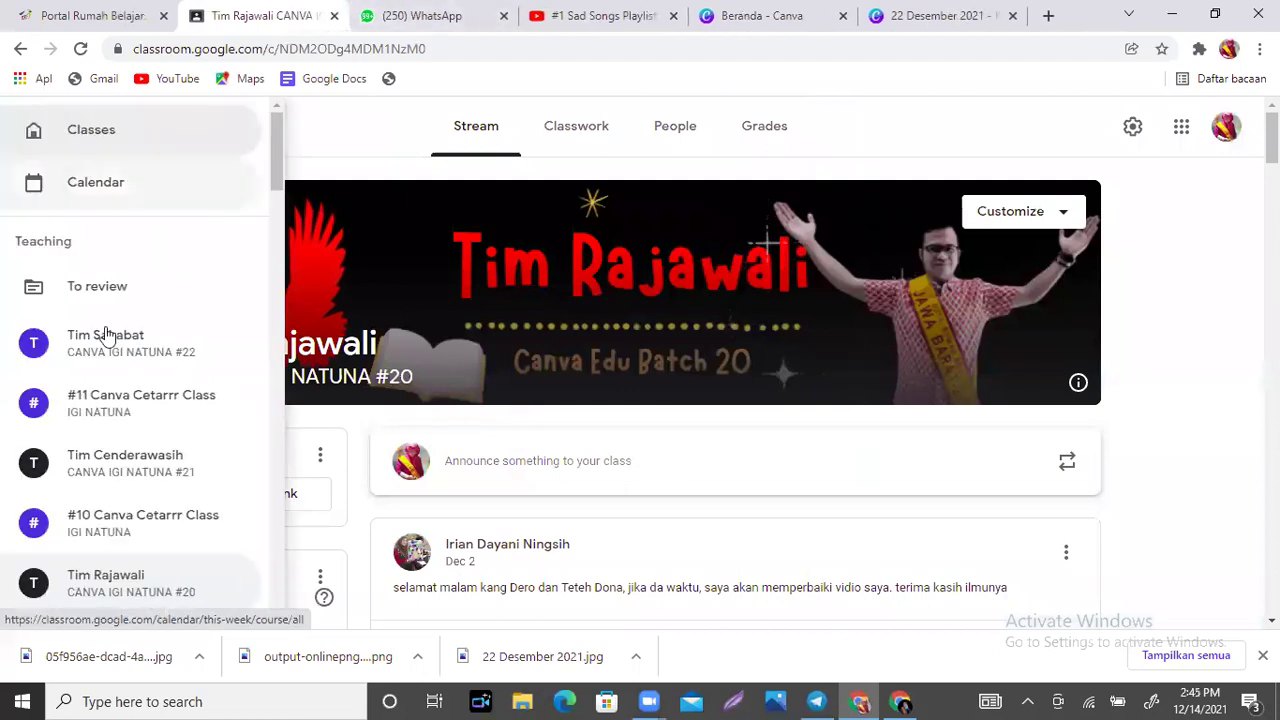
left_click(140, 352)
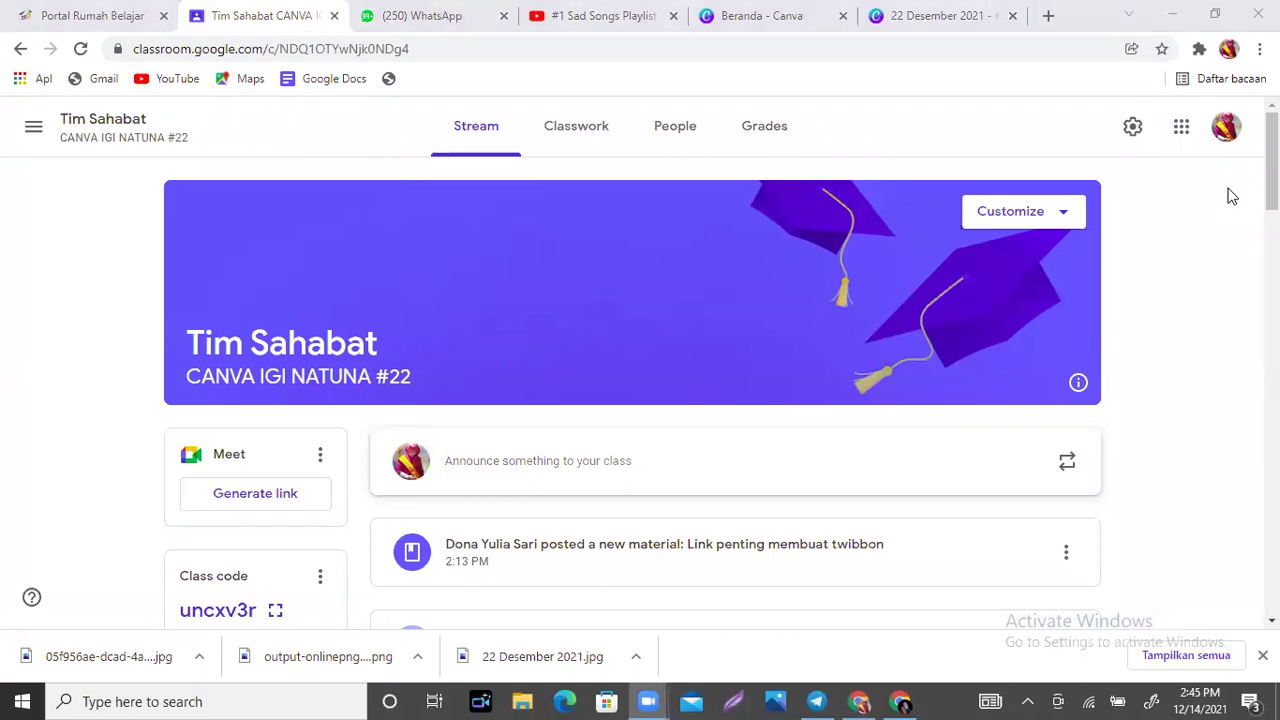
left_click(572, 140)
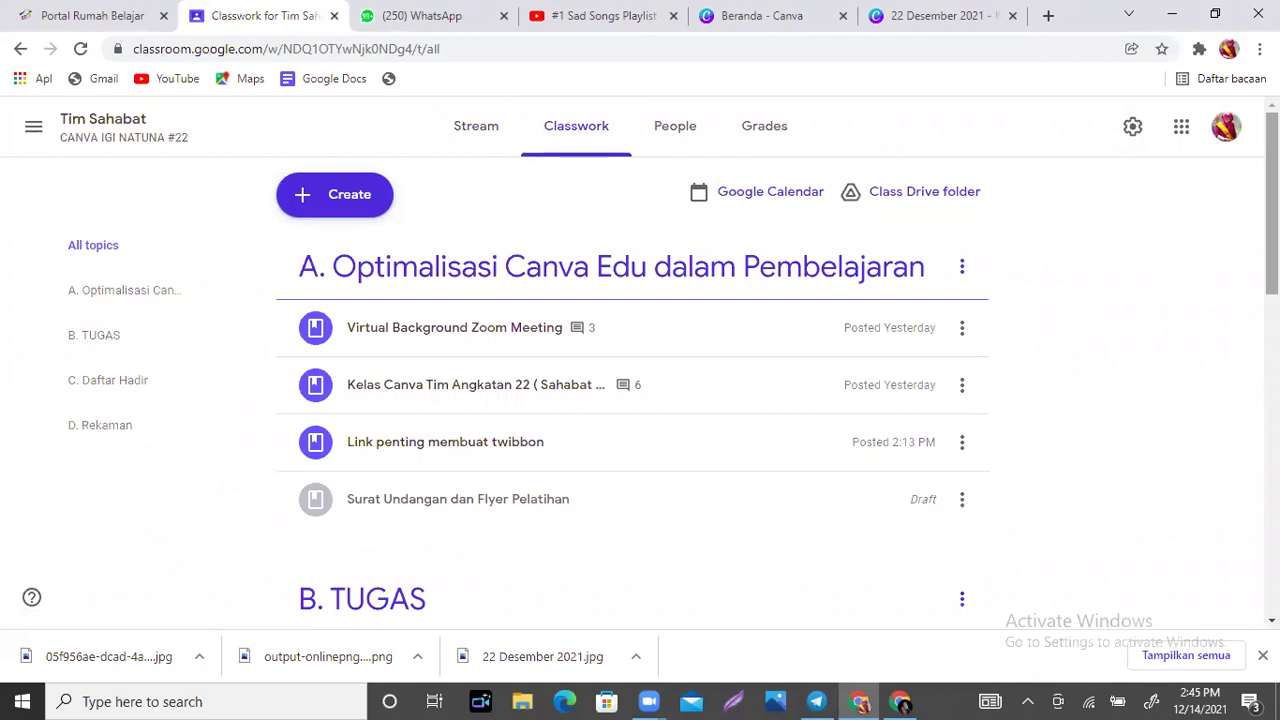
Expand the assignment Tugas Hari Kedua (14 Desember 2021) under B. TUGAS and open its turned-in student work.
scroll(640, 400, "down", 3)
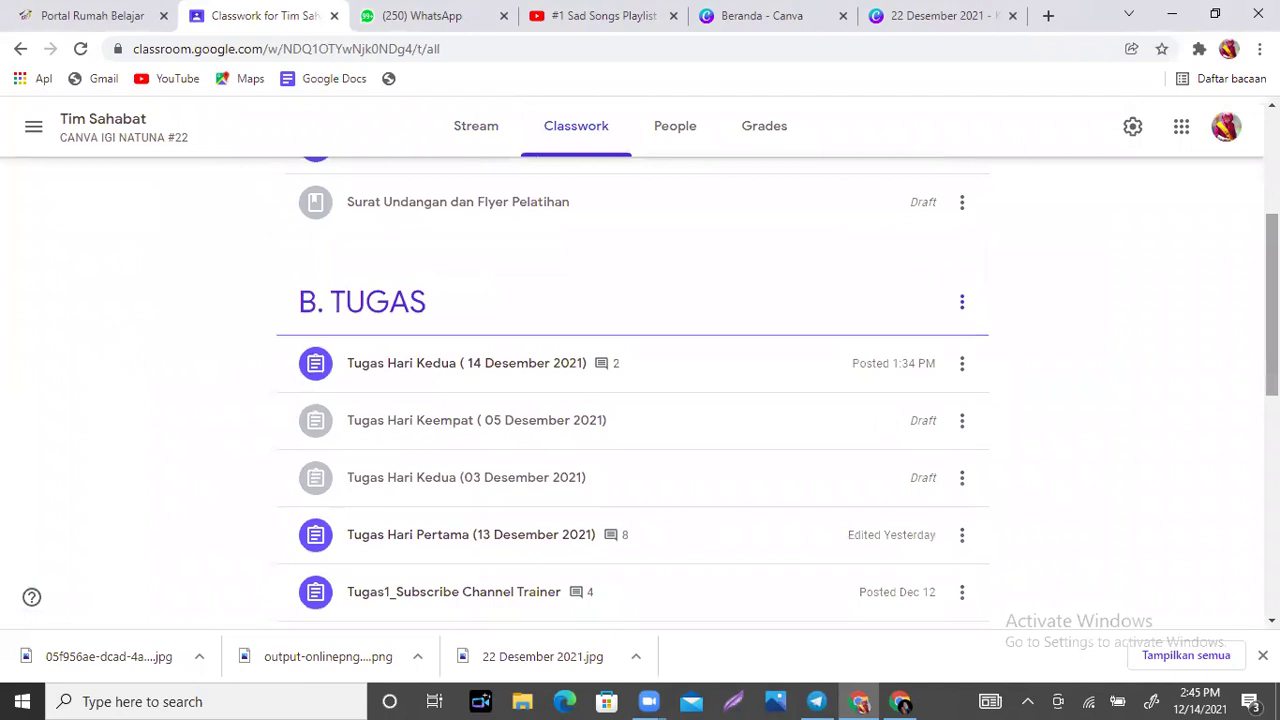
scroll(640, 400, "down", 3)
scroll(640, 400, "up", 2)
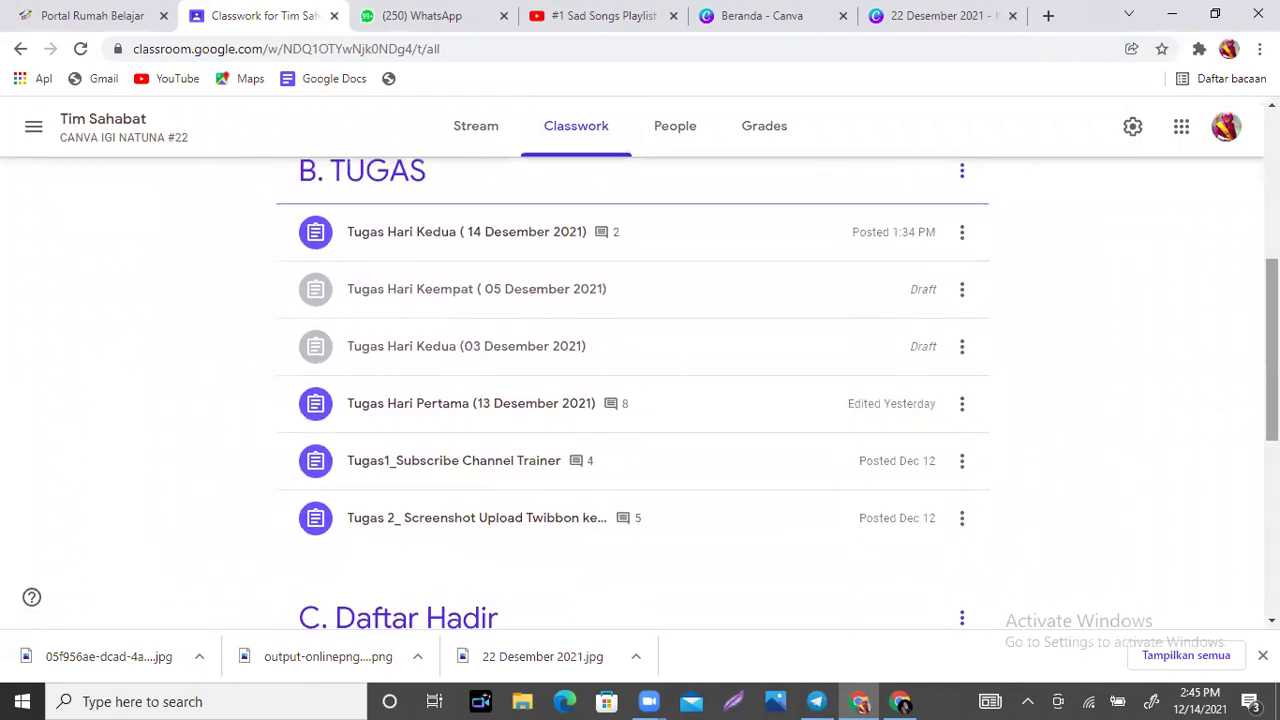
left_click(466, 244)
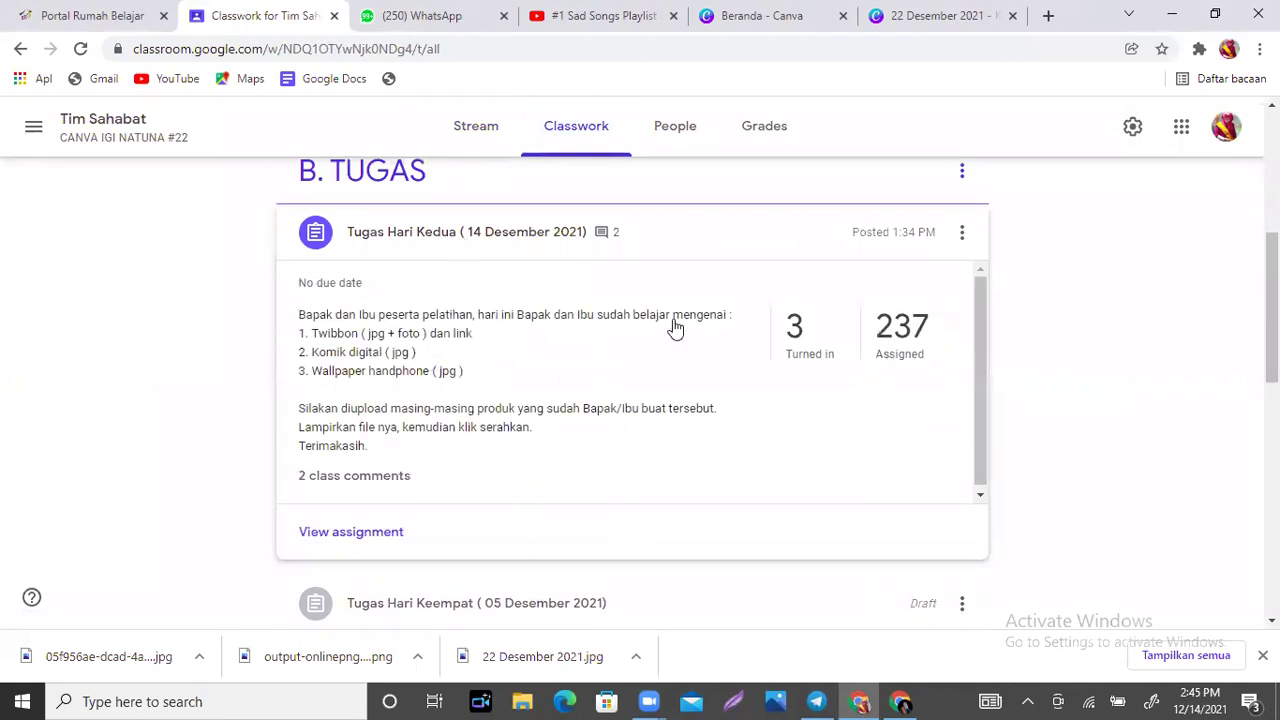
left_click(795, 328)
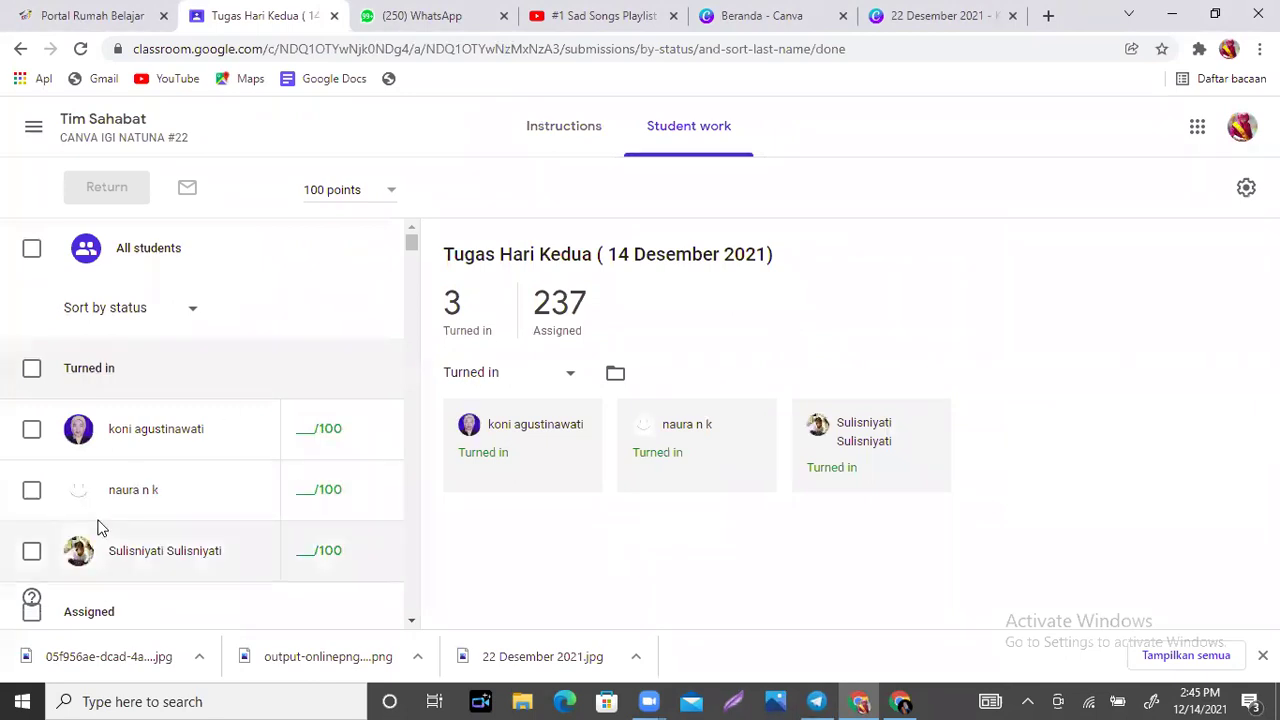
Review the attachments of each participant who turned in the assignment, then browse the list of classes.
left_click(140, 440)
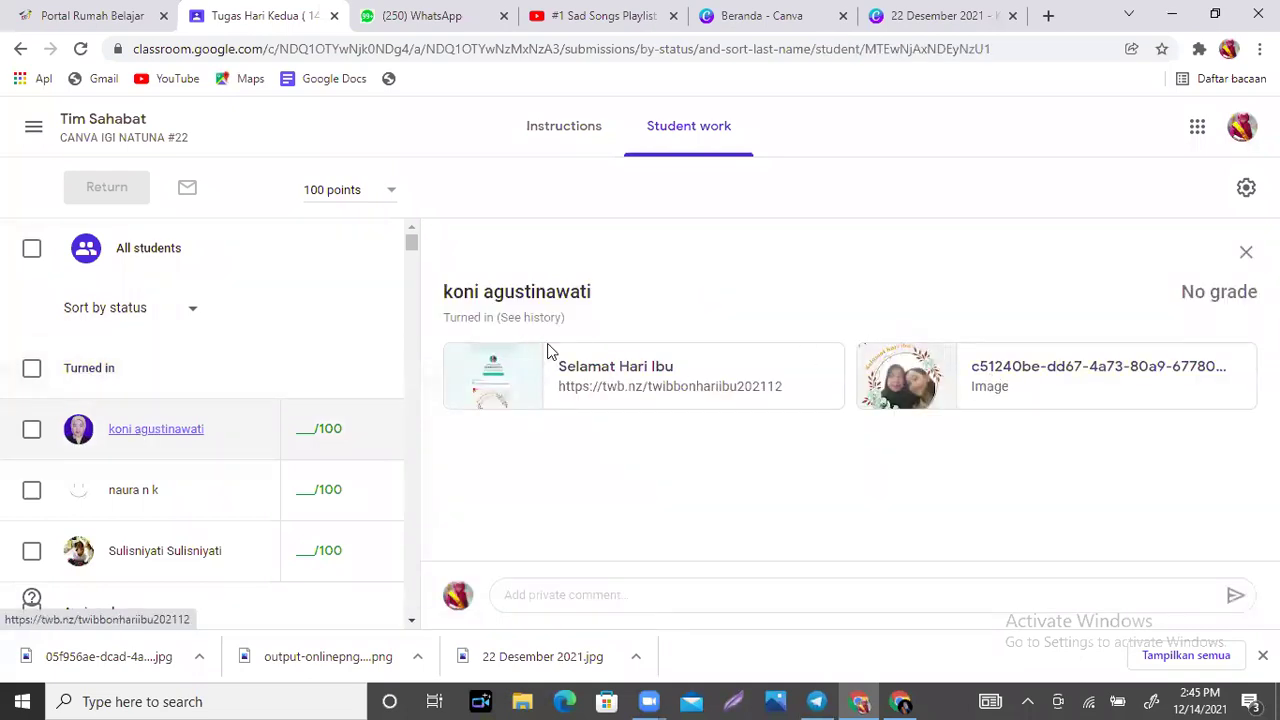
left_click(135, 503)
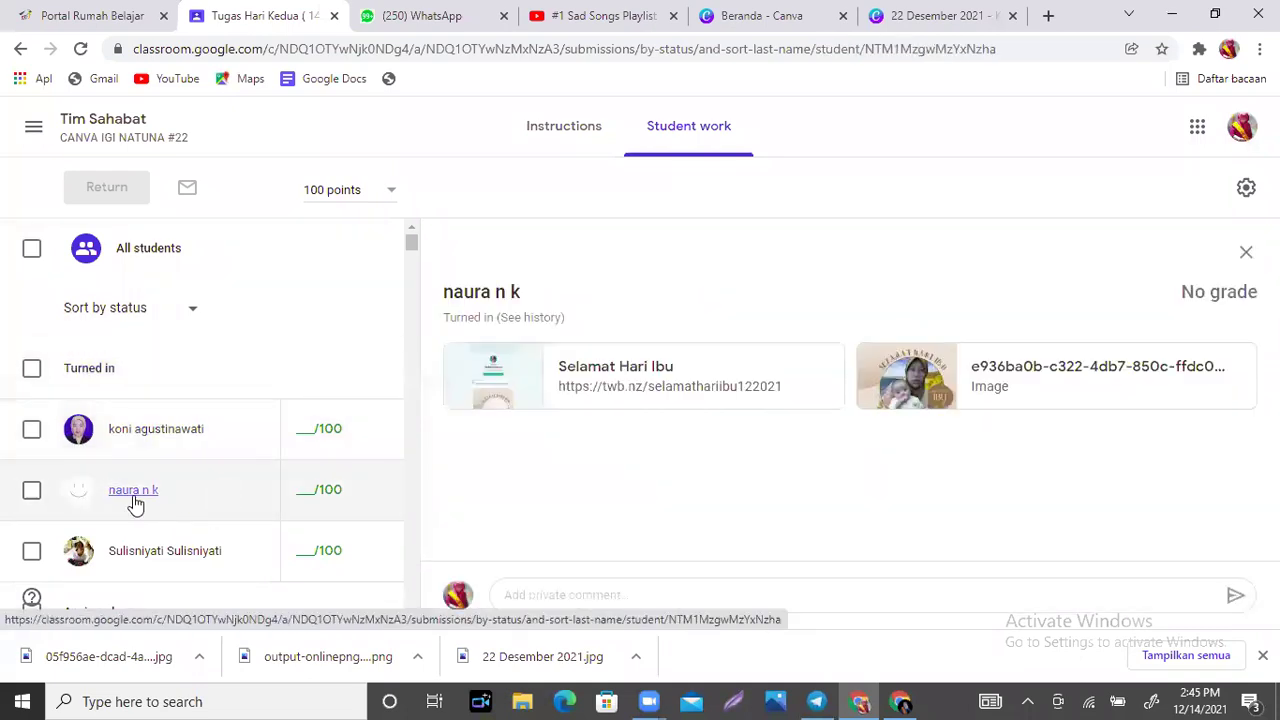
left_click(166, 566)
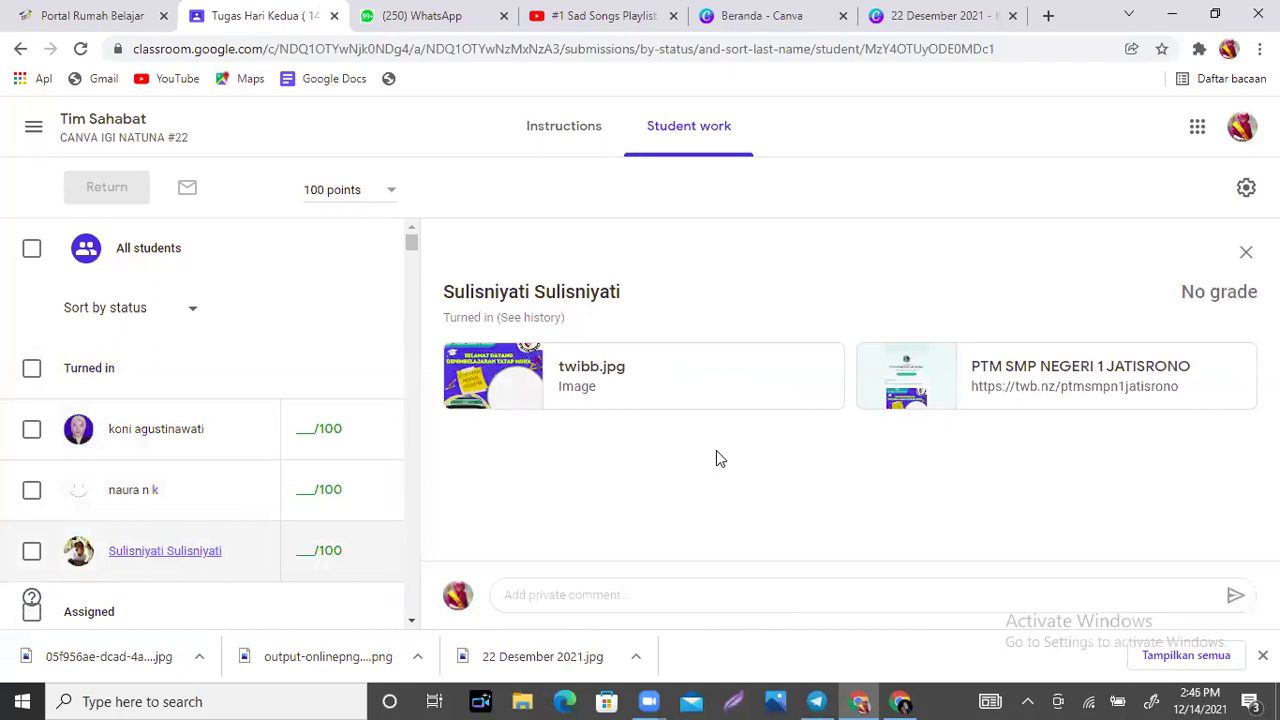
left_click(31, 130)
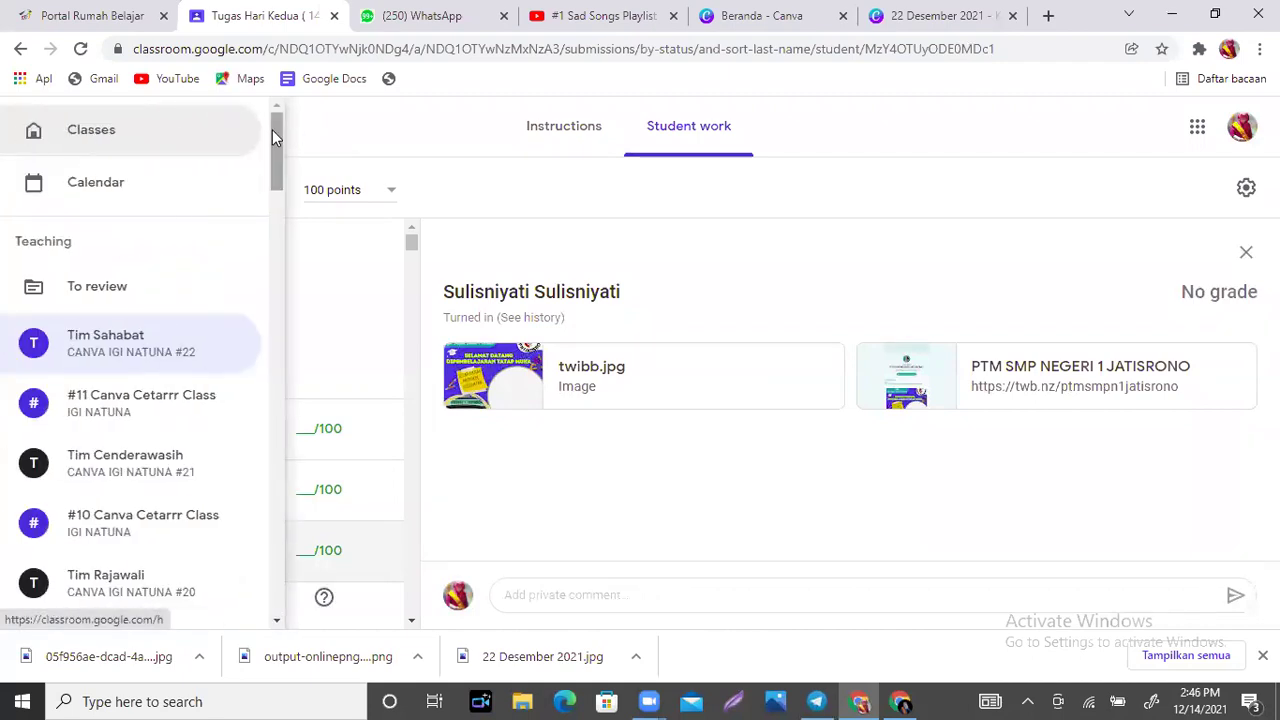
left_click_drag(272, 148, 285, 233)
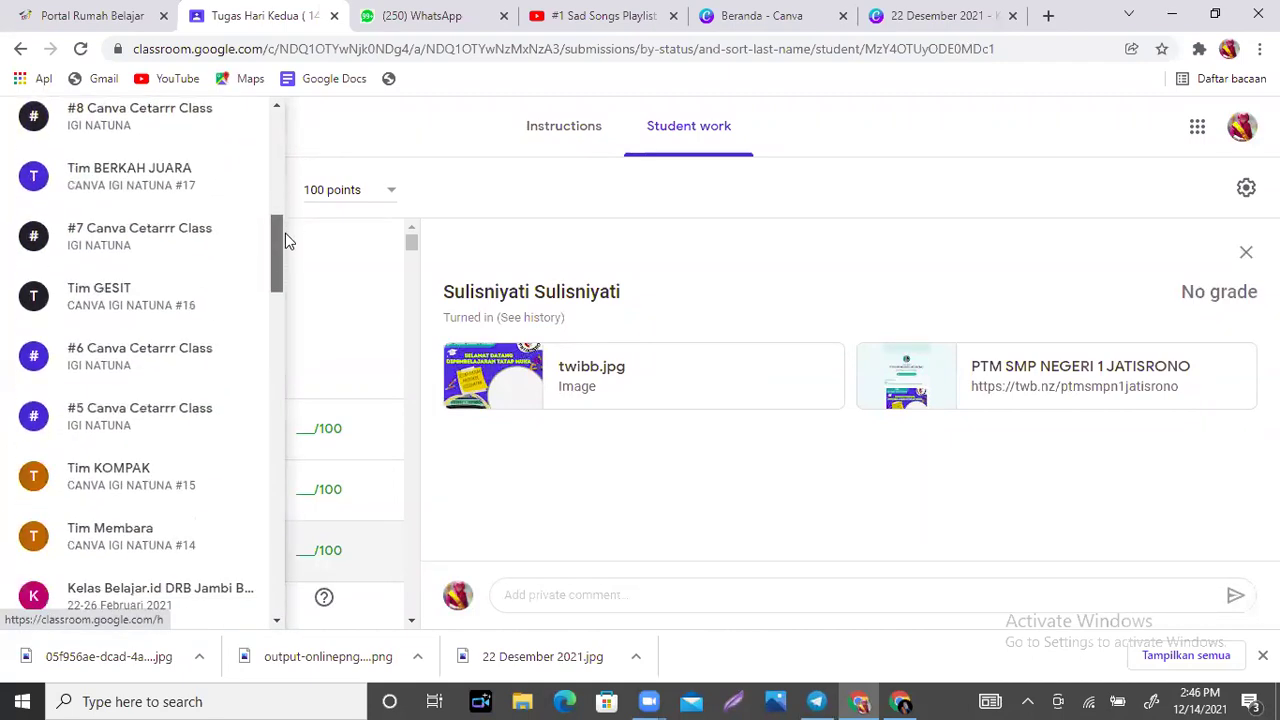
Switch to File Explorer, find the comic images in the Downloads folder, and open "Mengidentifikasi nilai-nilai novel".
left_click(522, 700)
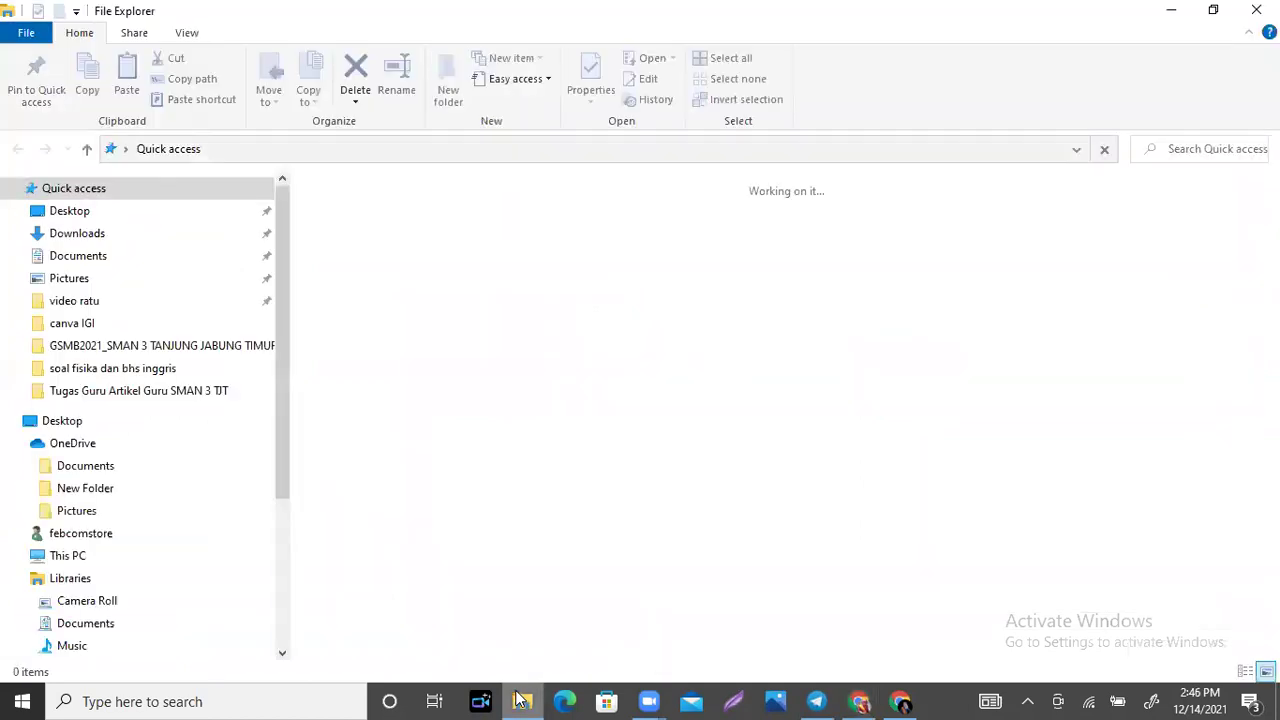
scroll(163, 252, "down", 2)
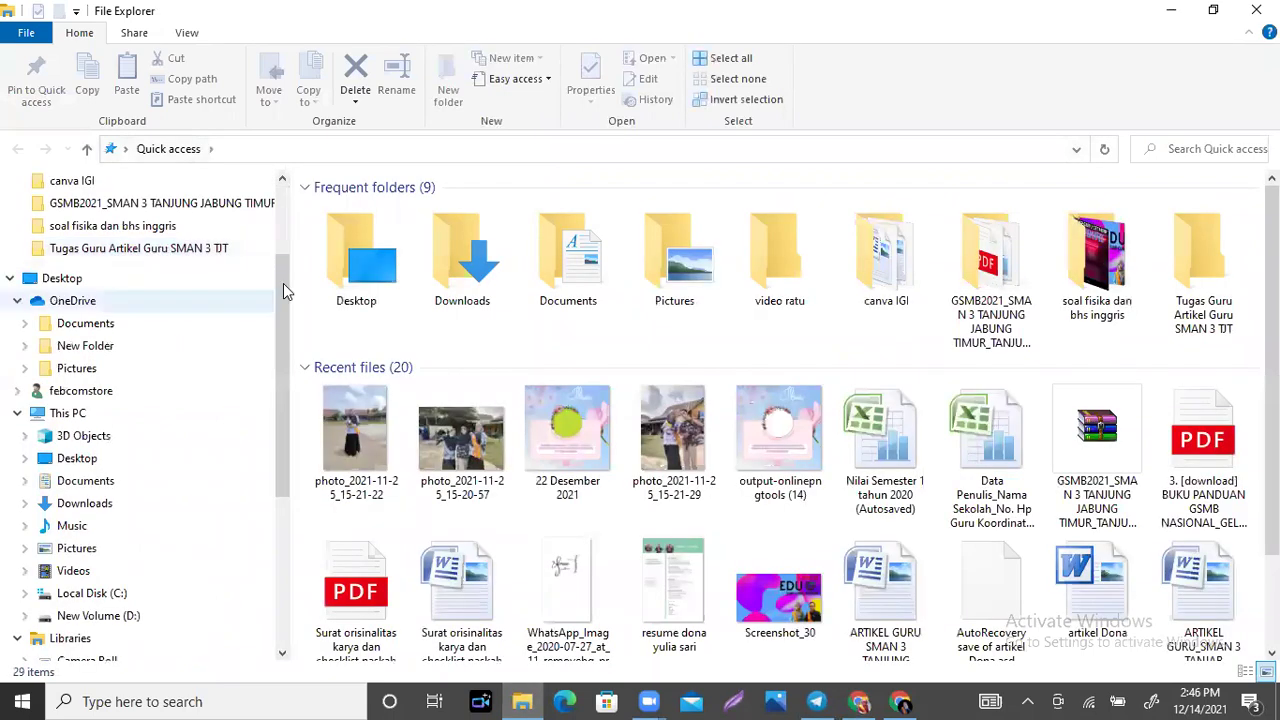
scroll(461, 440, "down", 1)
scroll(780, 420, "down", 2)
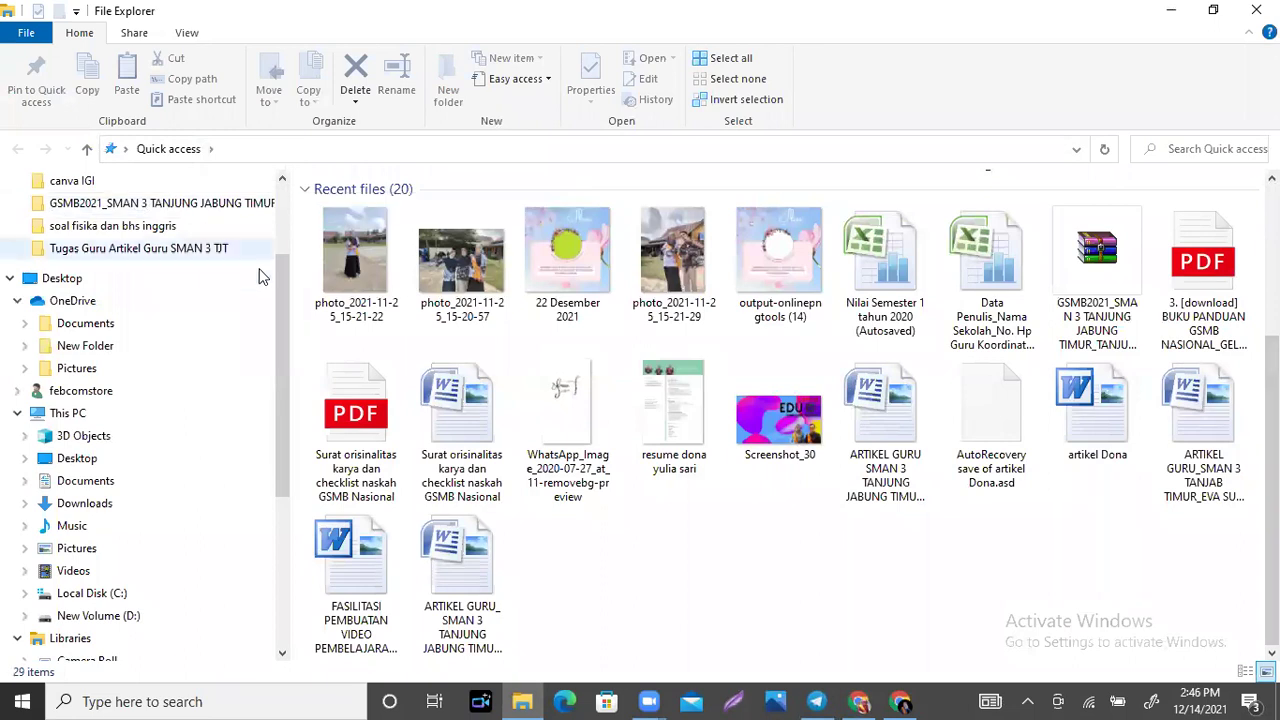
scroll(283, 311, "up", 3)
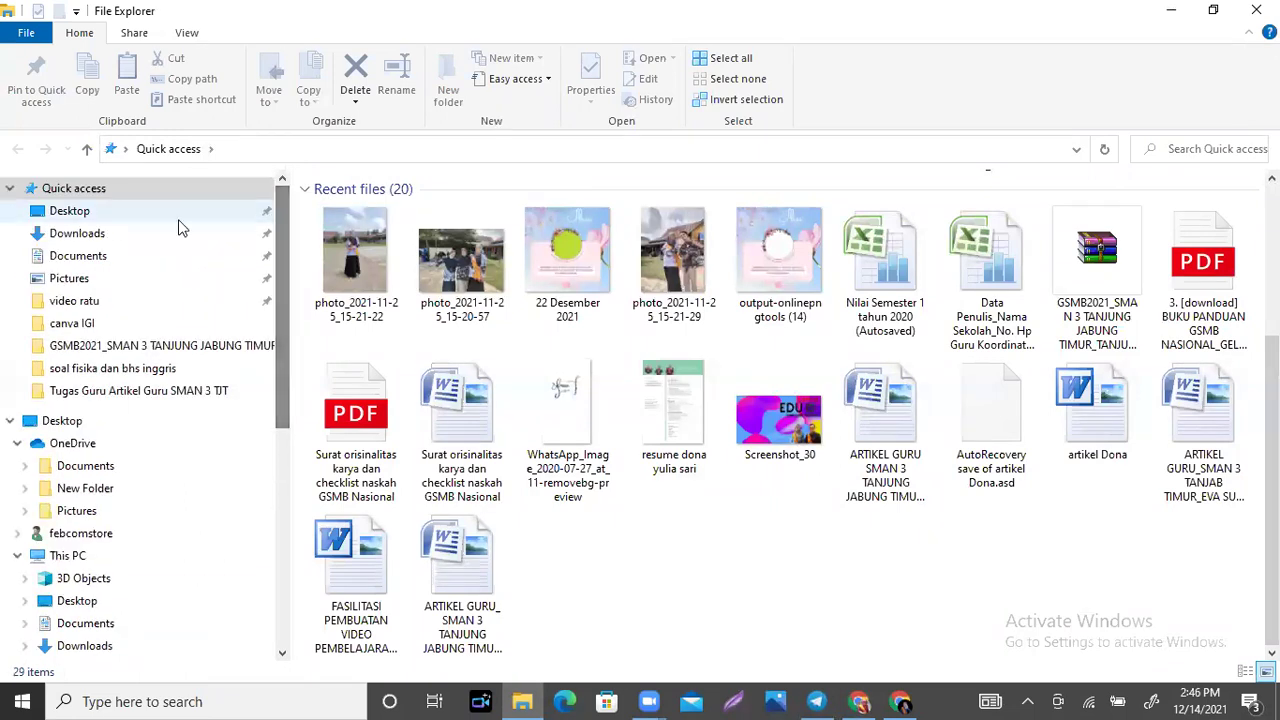
left_click(127, 236)
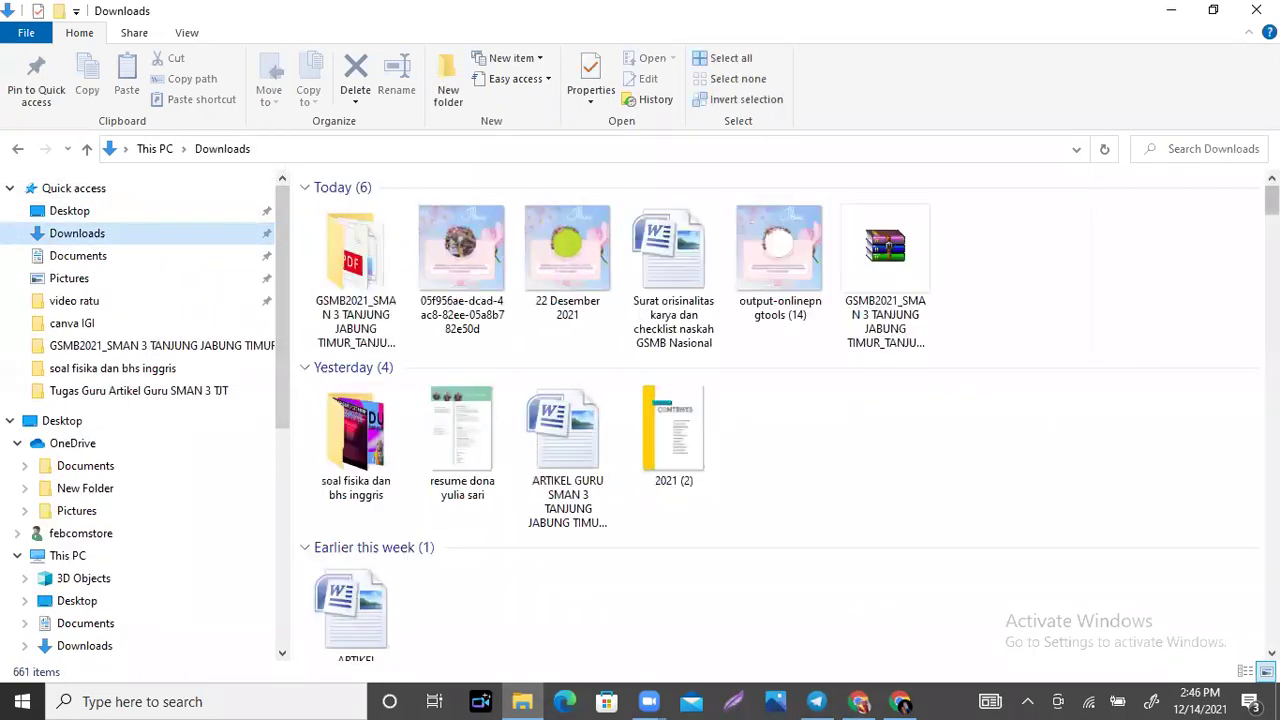
scroll(1070, 190, "down", 15)
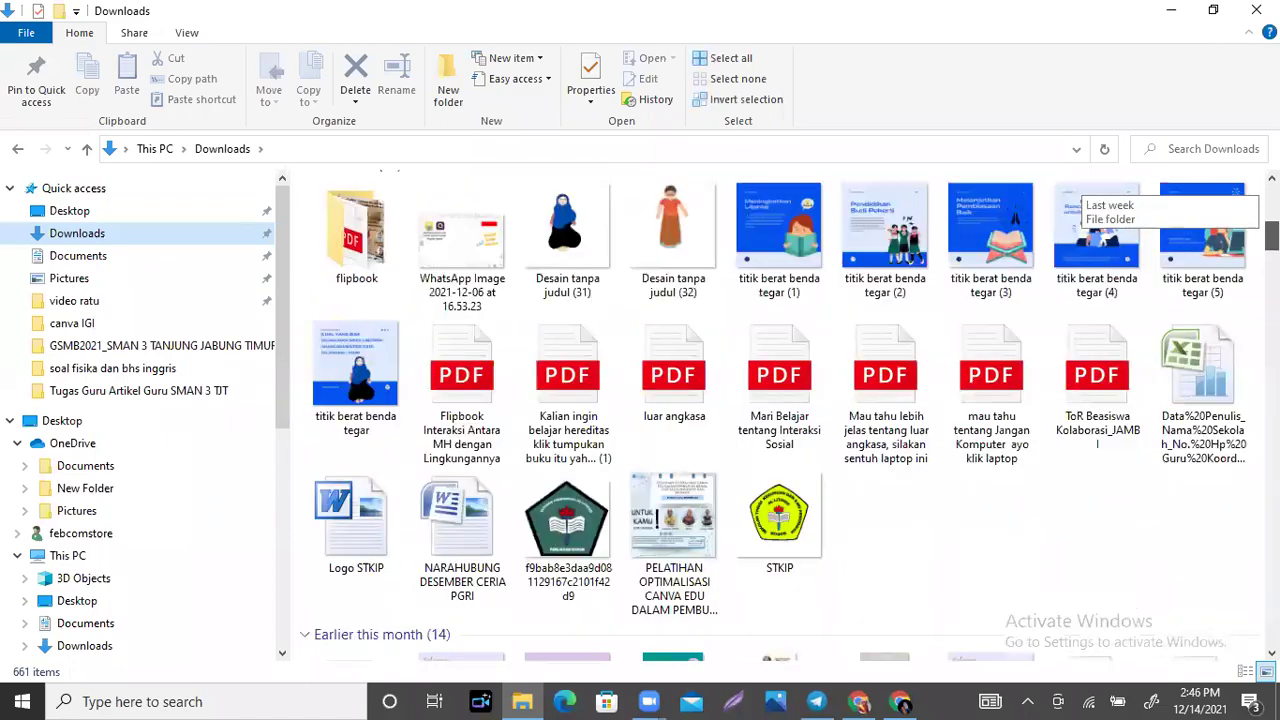
scroll(1075, 245, "down", 15)
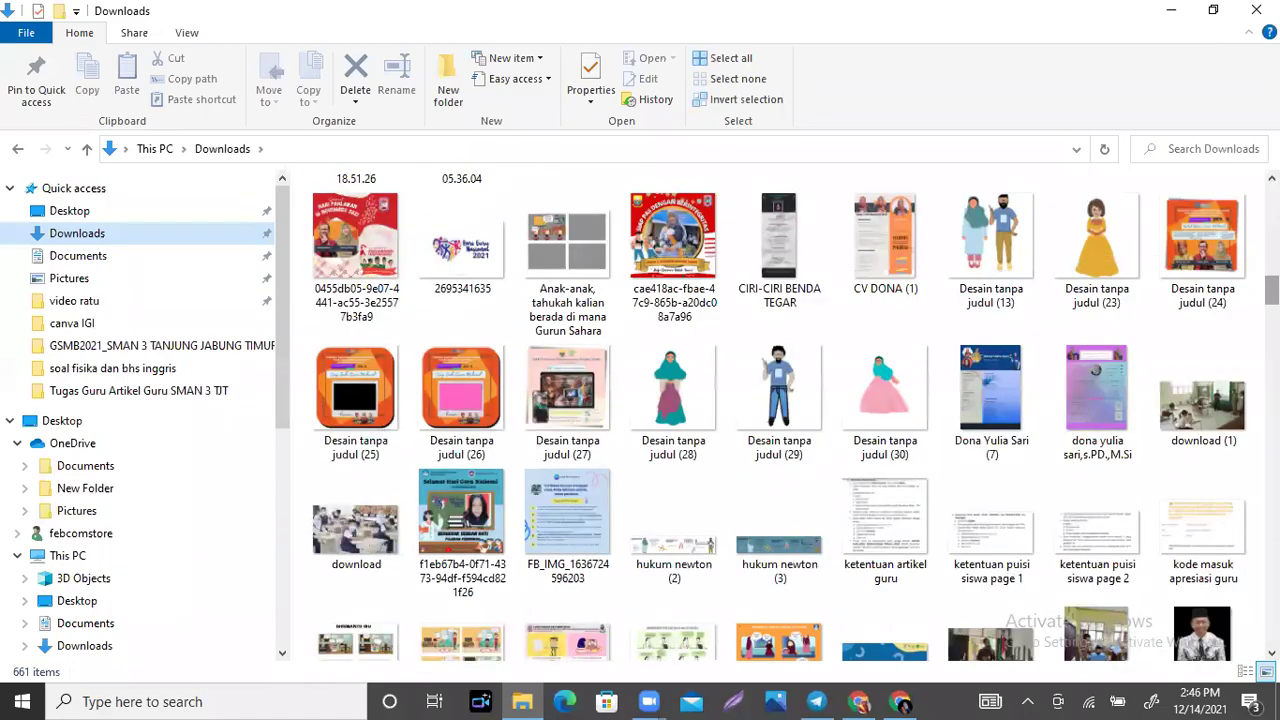
scroll(1100, 290, "down", 4)
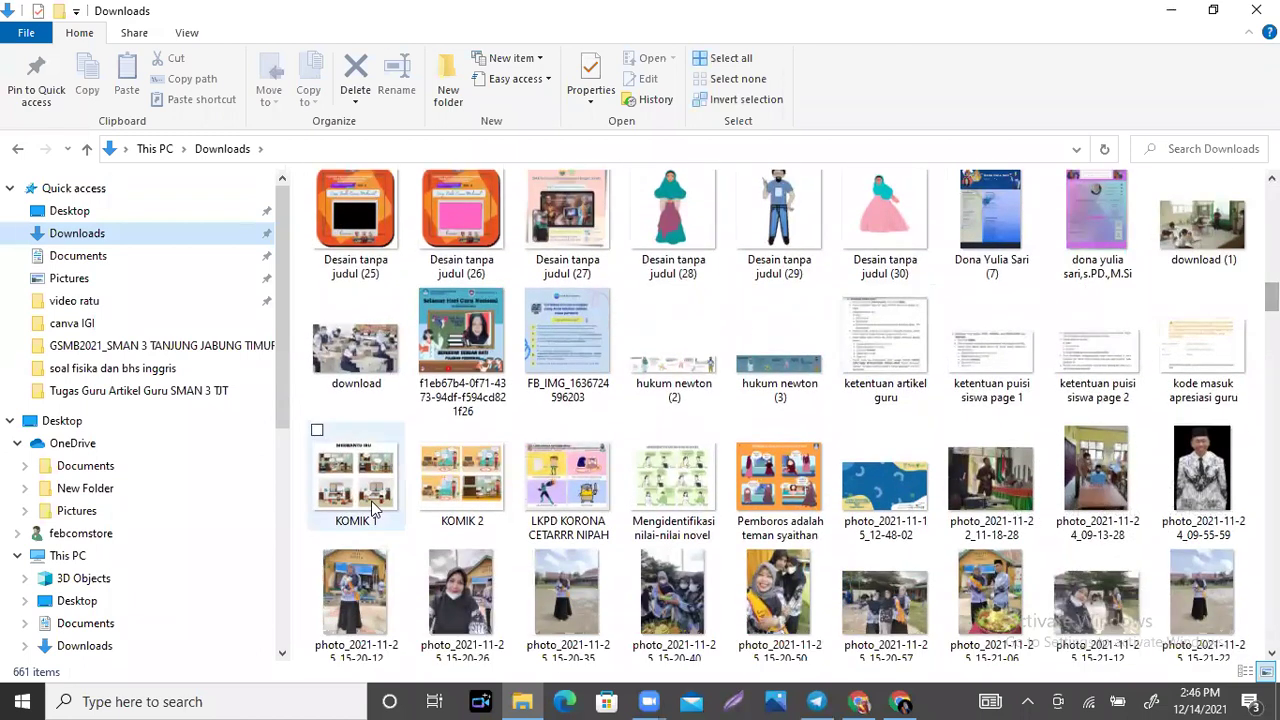
left_click(656, 492)
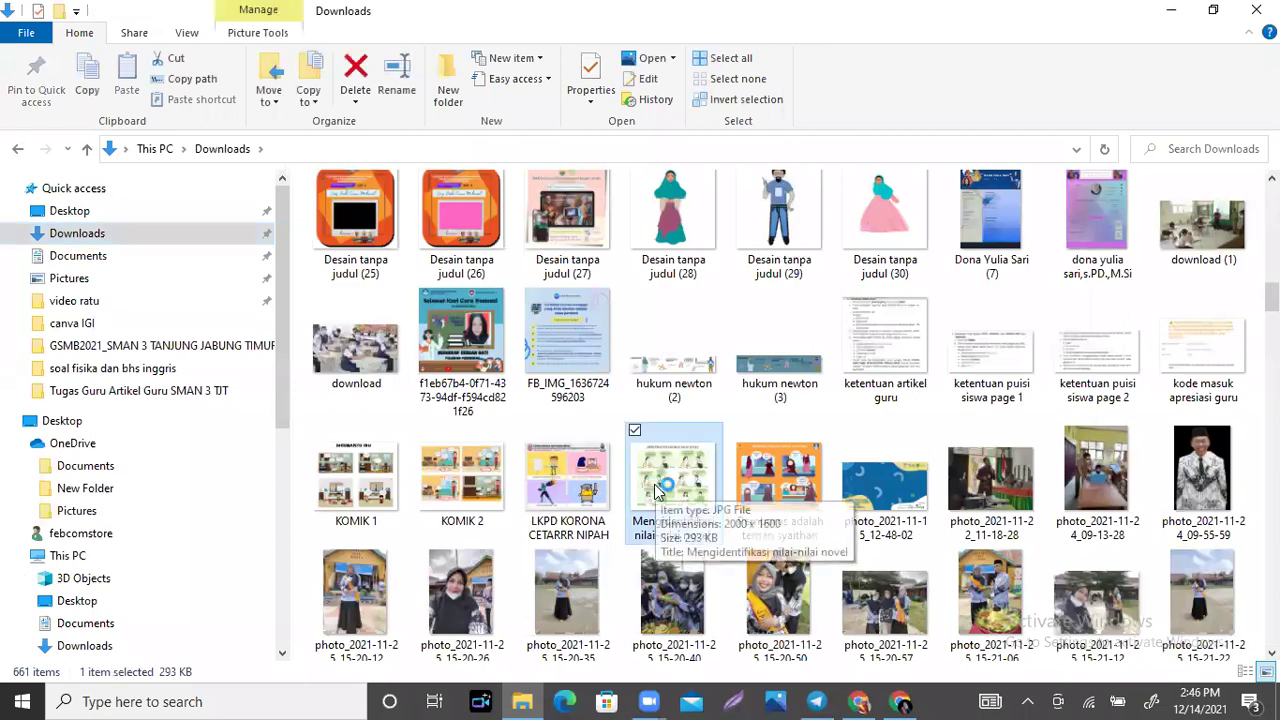
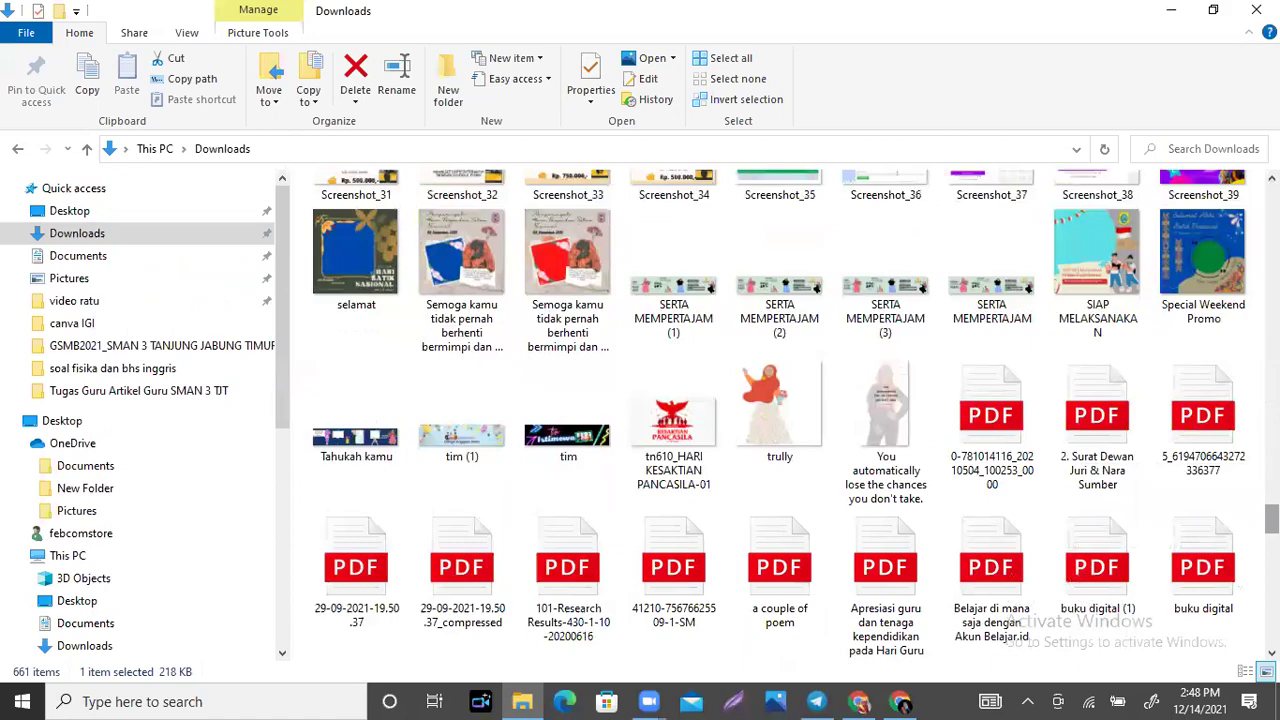
Look through the older files towards the end of the Downloads folder.
scroll(1092, 550, "down", 10)
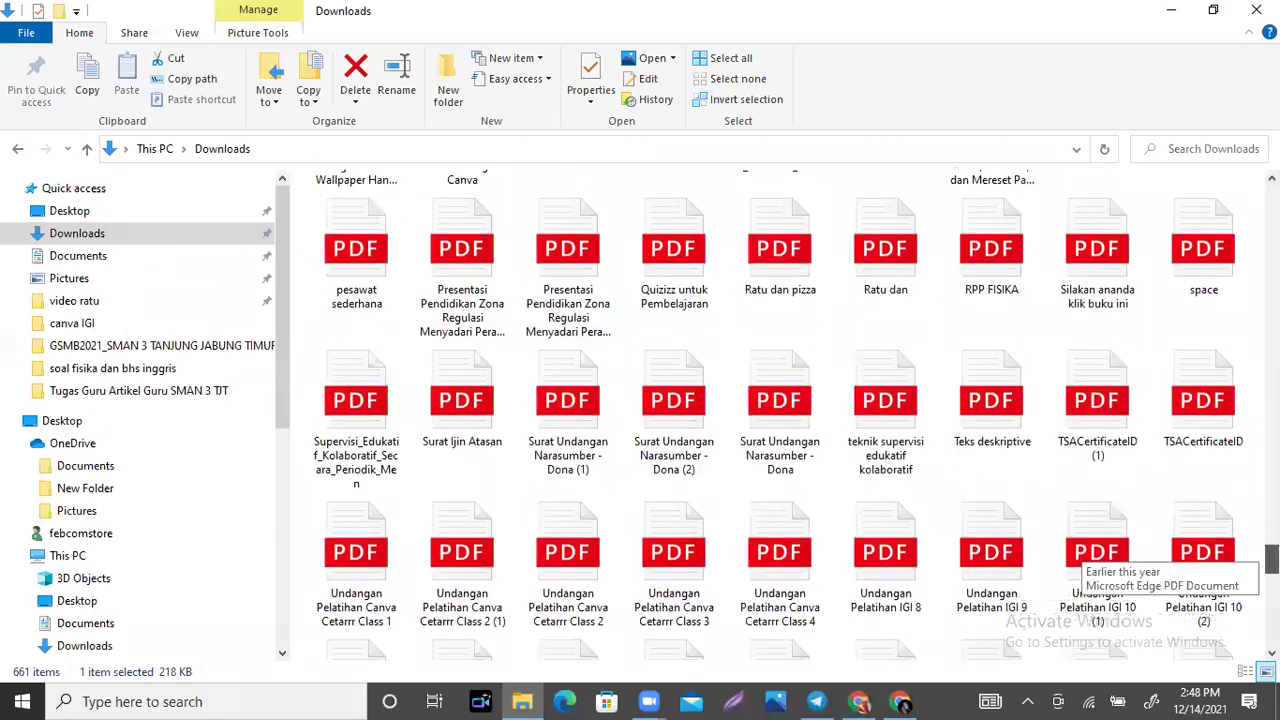
scroll(1092, 550, "down", 10)
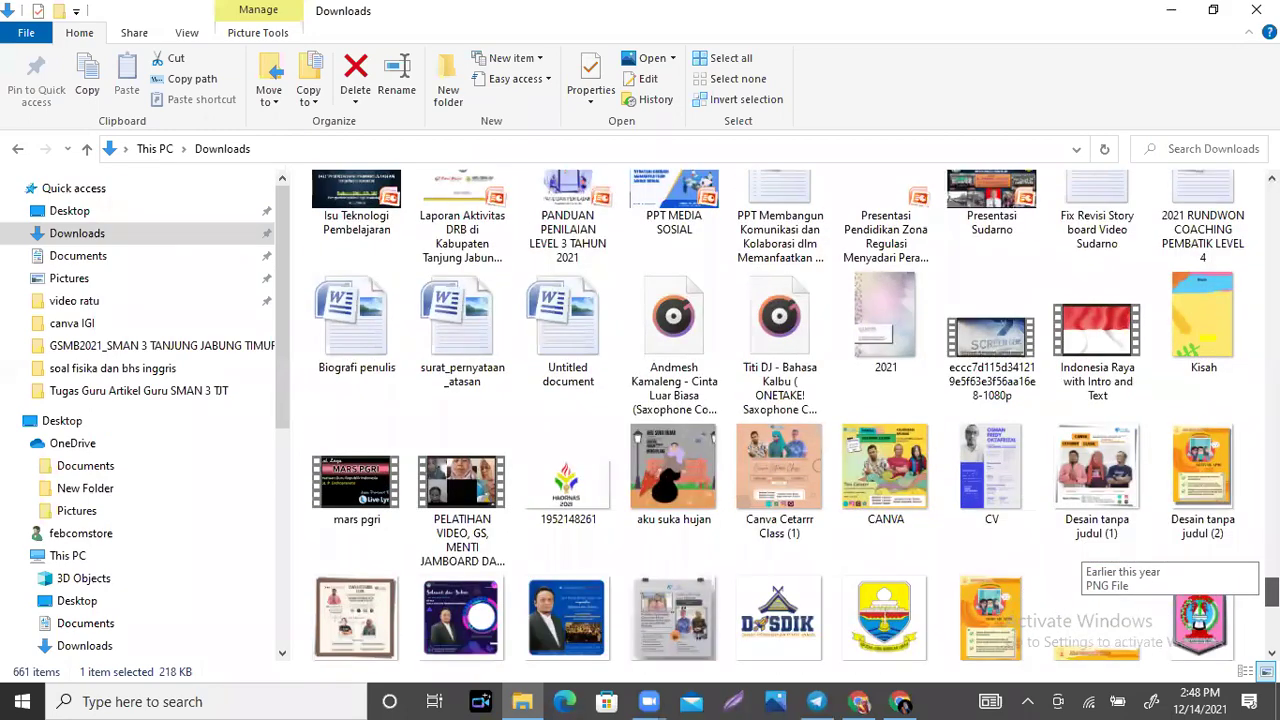
scroll(1092, 550, "down", 7)
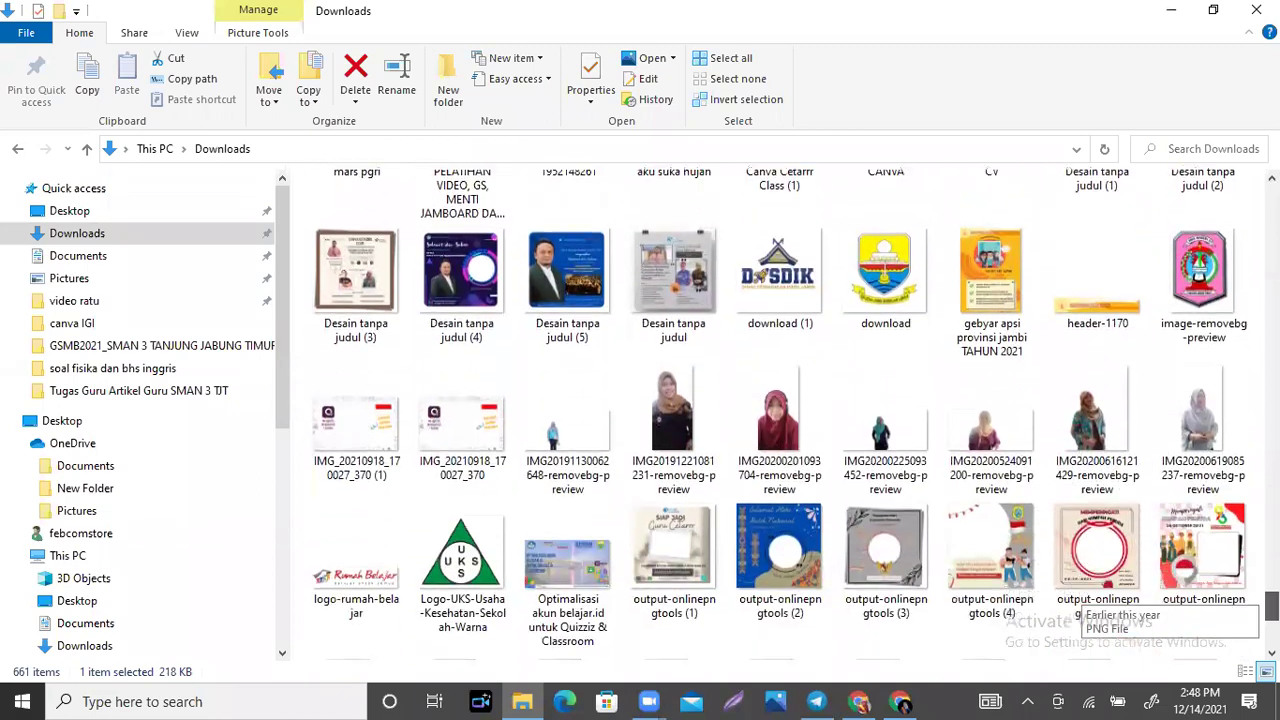
scroll(1092, 590, "down", 6)
scroll(1092, 590, "down", 5)
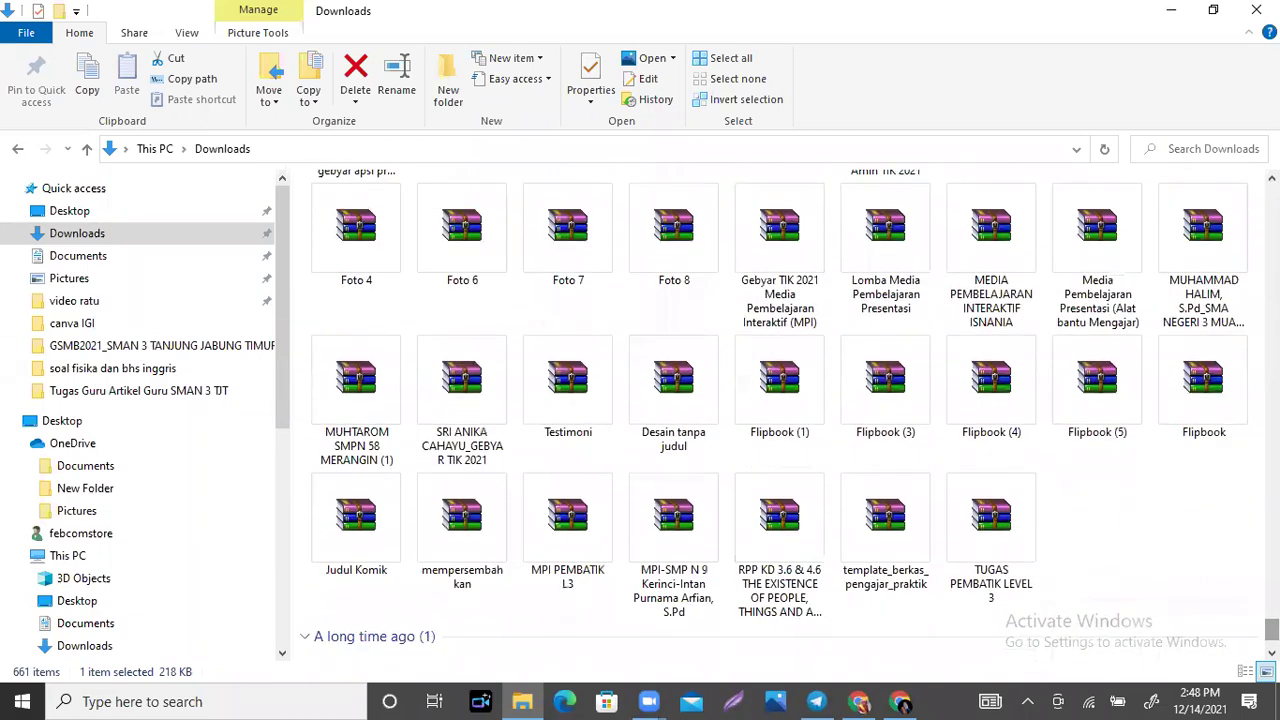
scroll(780, 400, "up", 3)
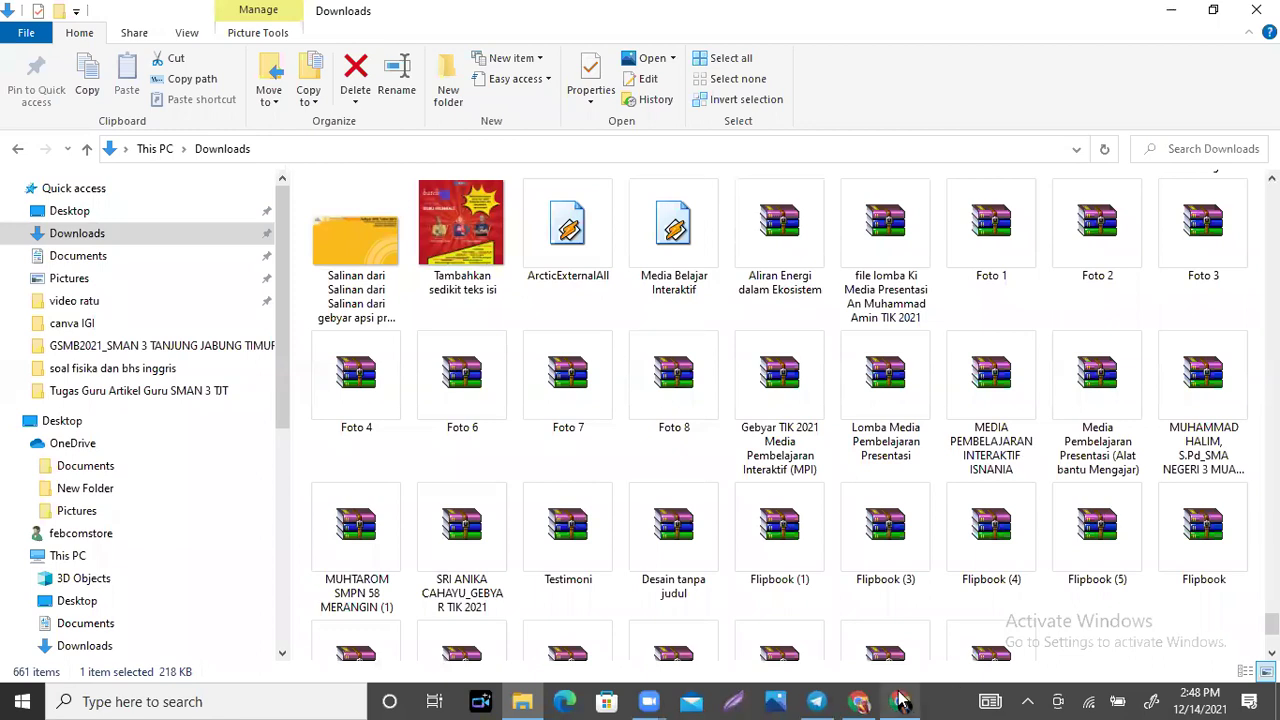
Switch back to the assignment's student work in Google Classroom and dismiss the list of classes.
mouse_move(901, 702)
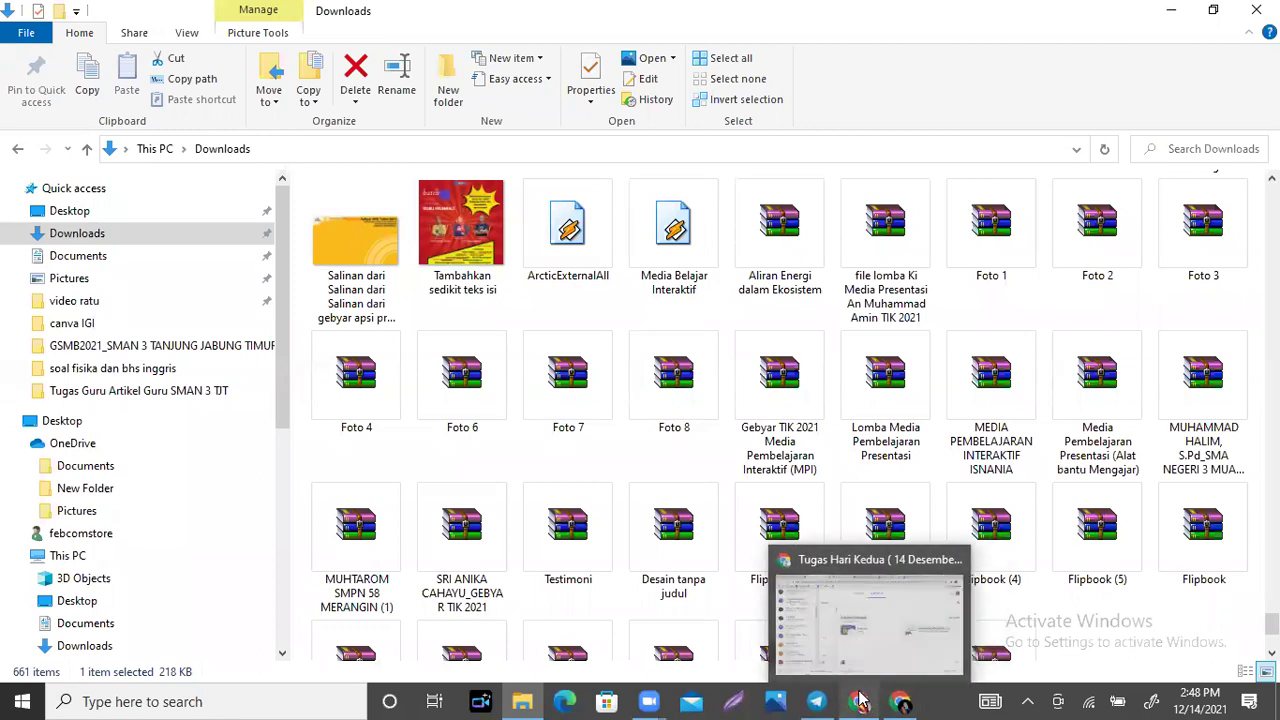
left_click(859, 702)
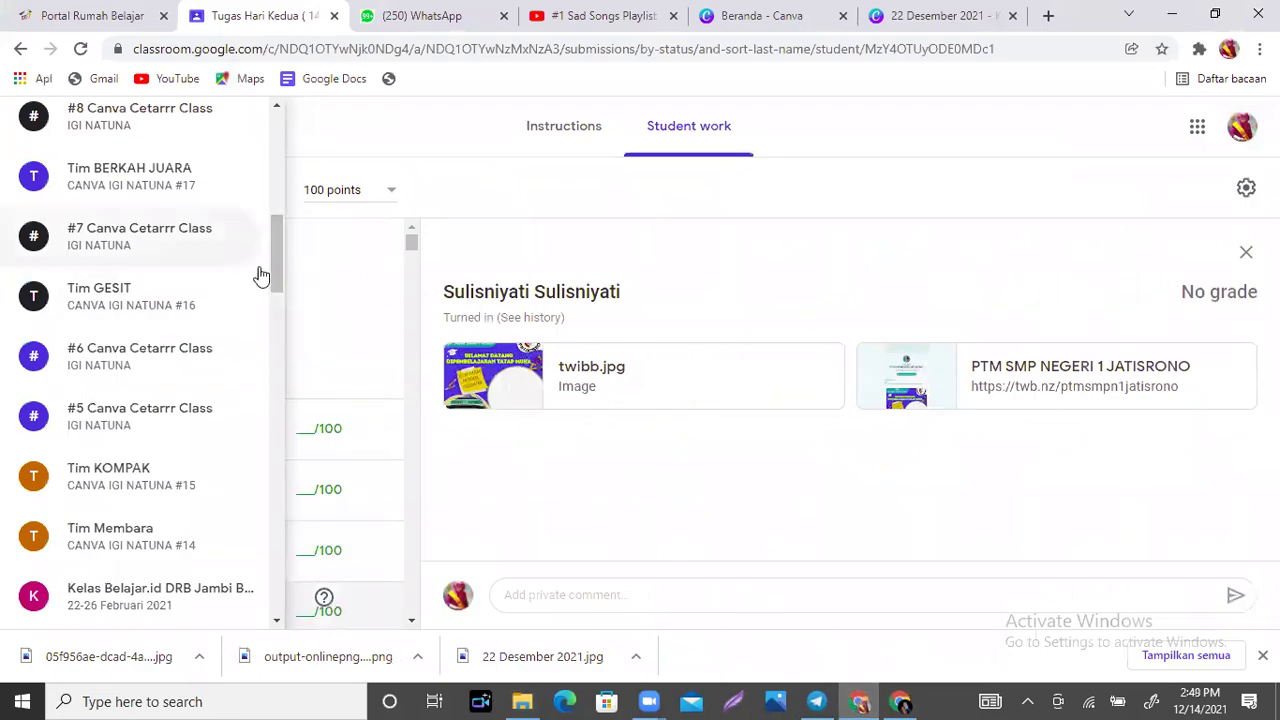
left_click_drag(268, 255, 268, 161)
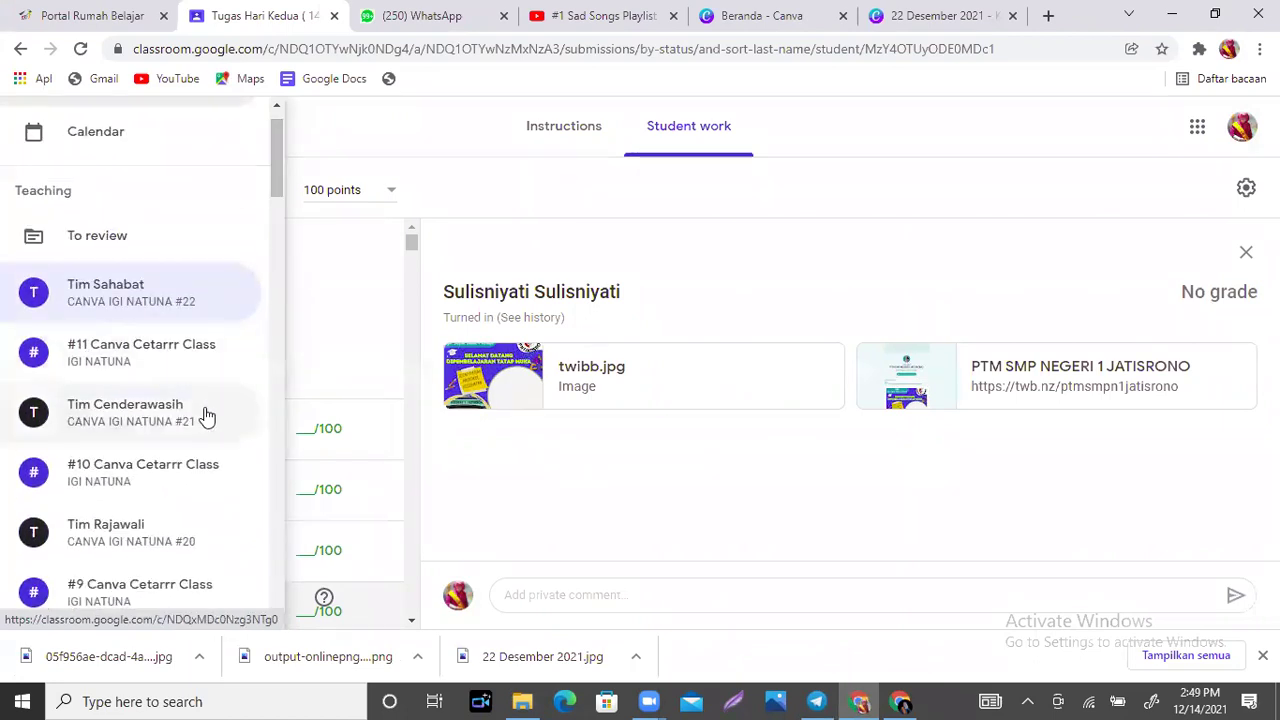
left_click(671, 187)
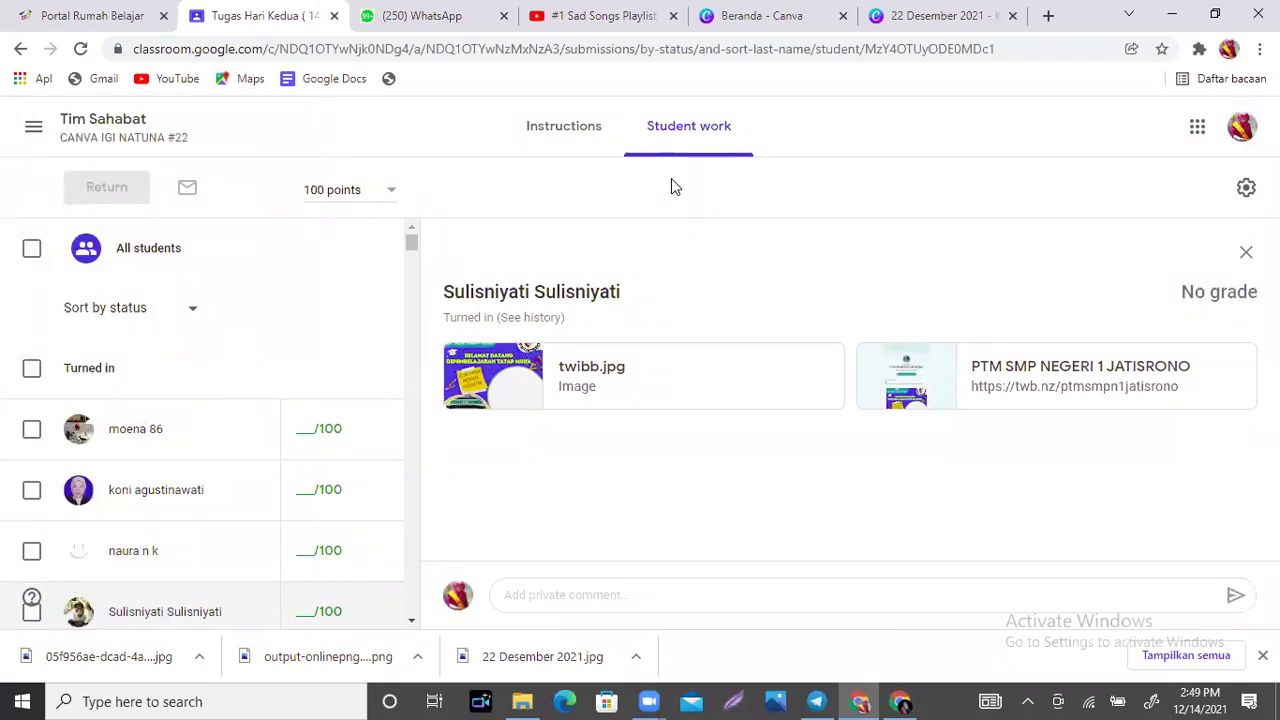
Close the 22 Desember 2021 design and create a blank Komik design from the Canva home page.
left_click(1011, 15)
left_click(877, 15)
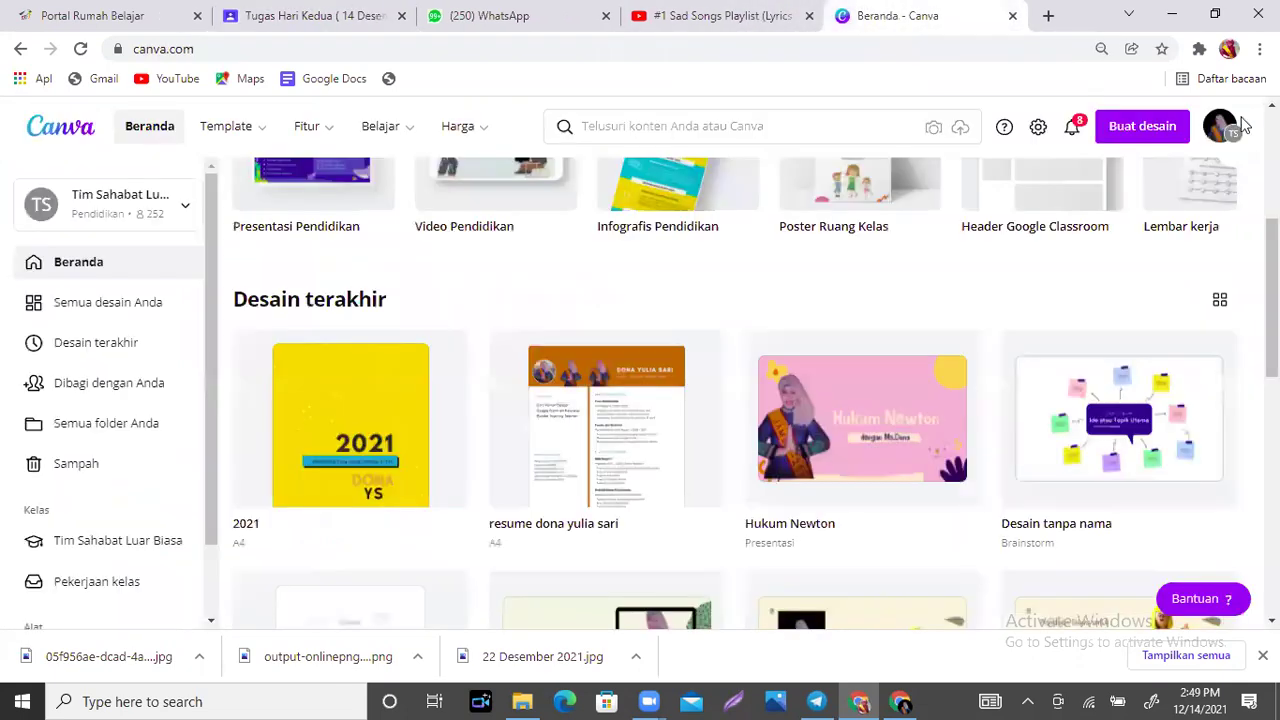
left_click(1147, 128)
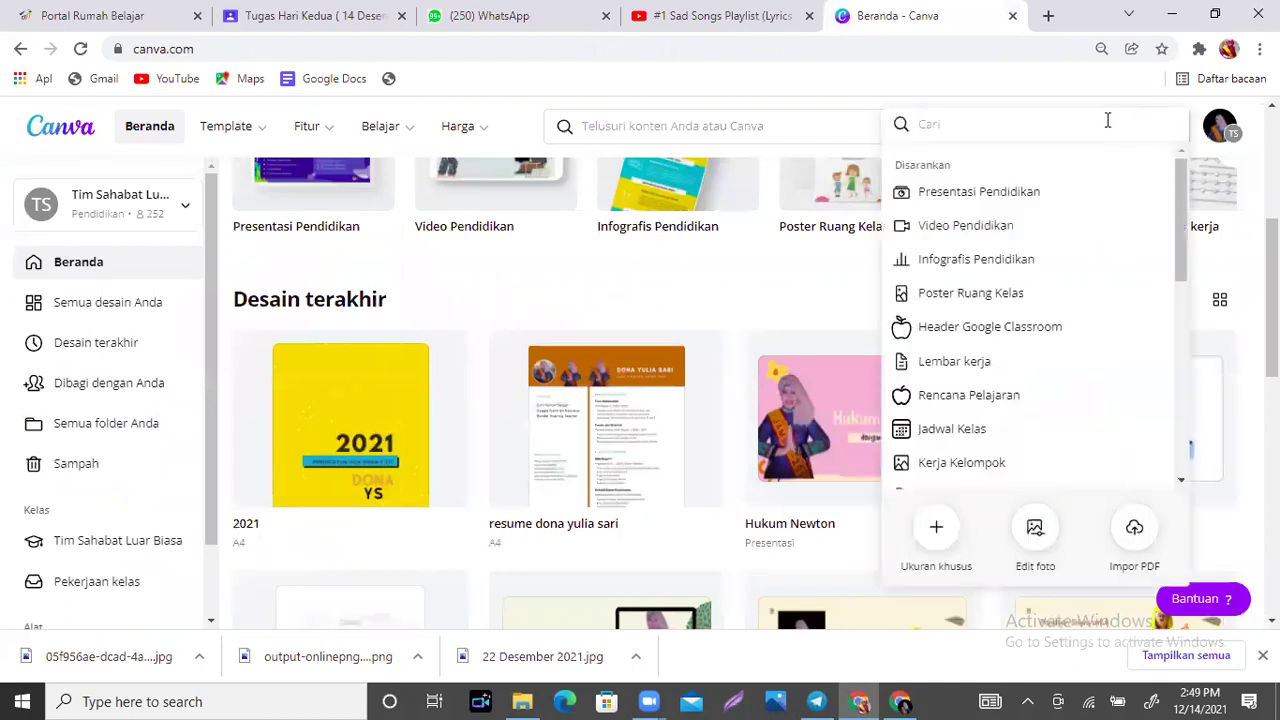
type("komik")
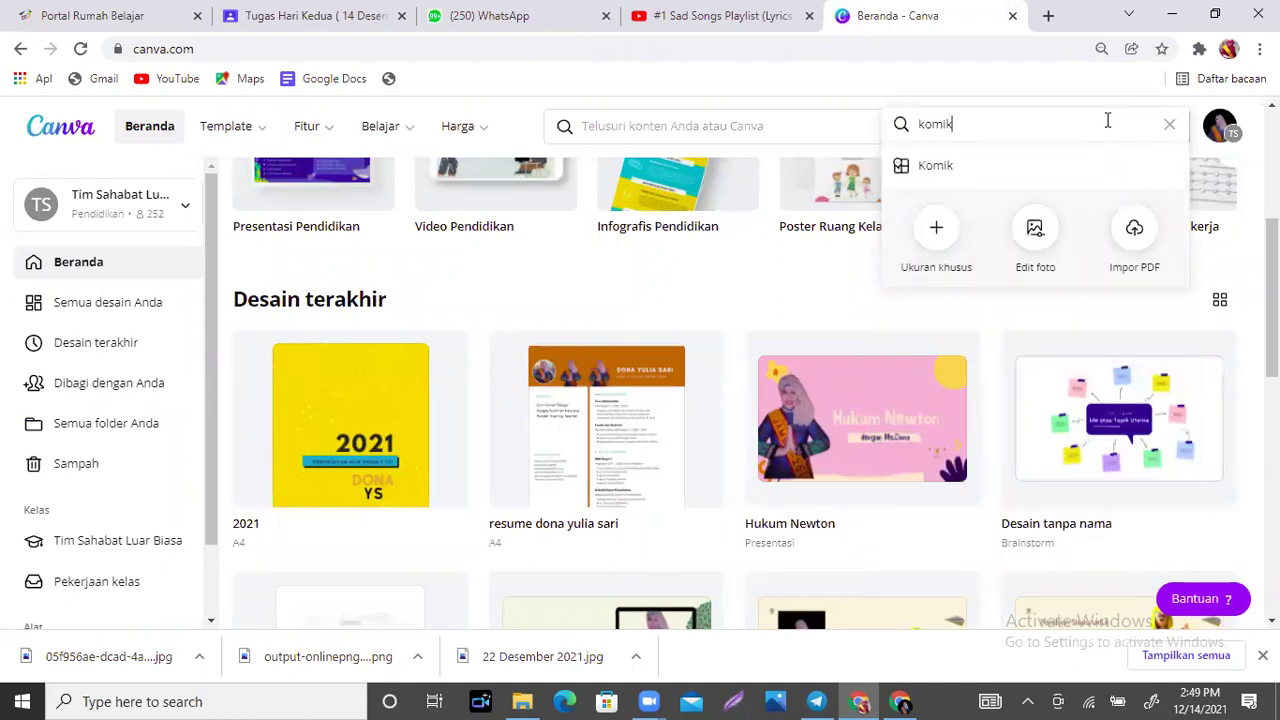
left_click(938, 167)
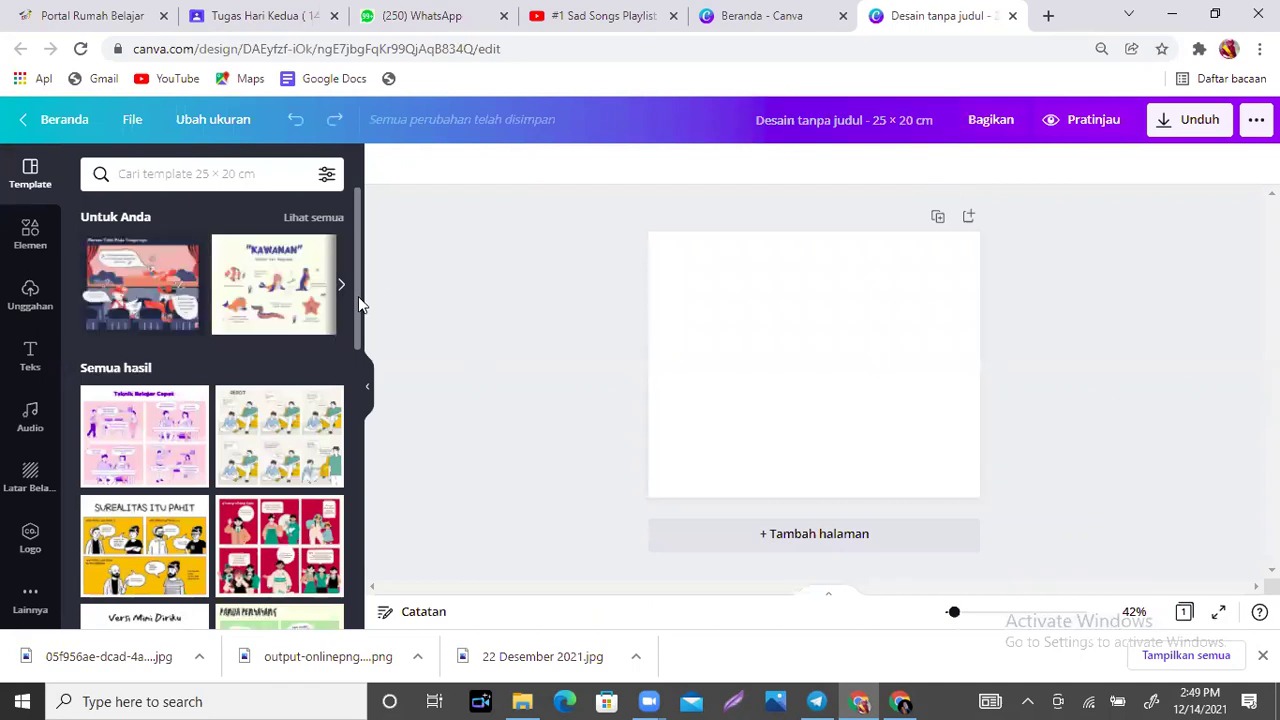
Browse the comic templates and apply the first page of "Merah dan Hijau Pendidikan 6 Panel Komik Strip" to the blank page.
left_click_drag(358, 297, 358, 387)
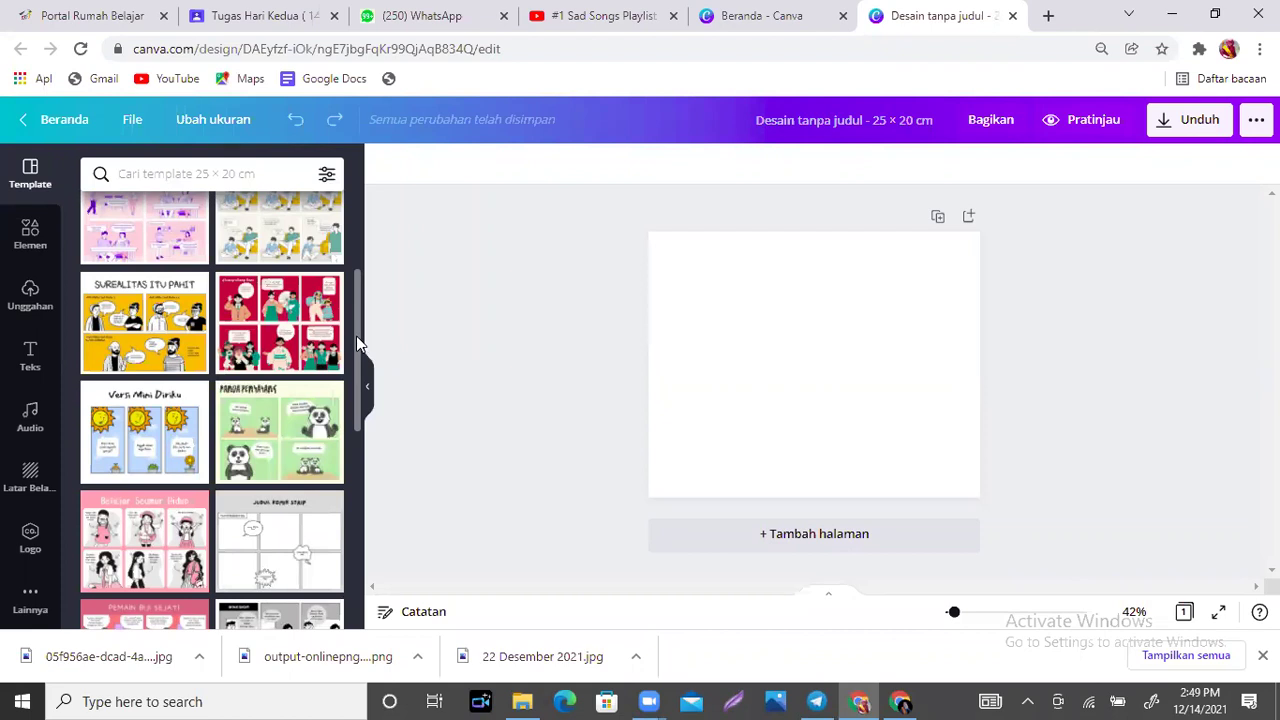
left_click_drag(358, 345, 356, 313)
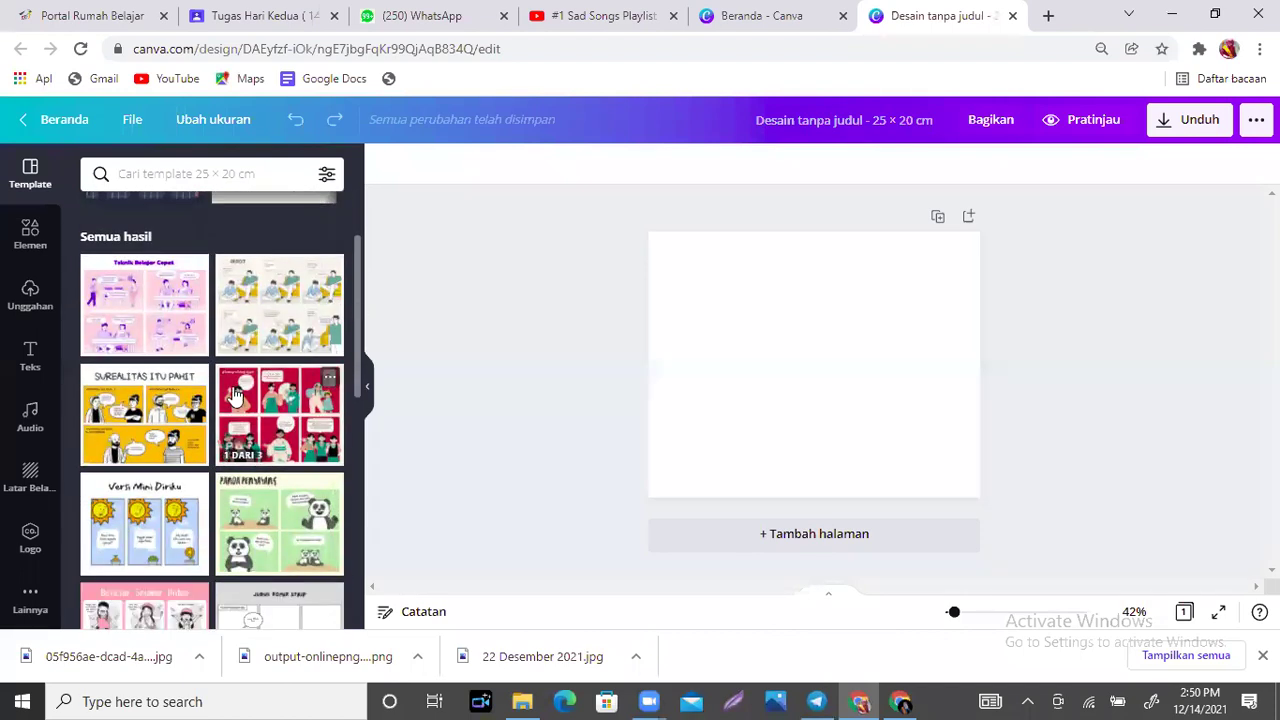
left_click(285, 416)
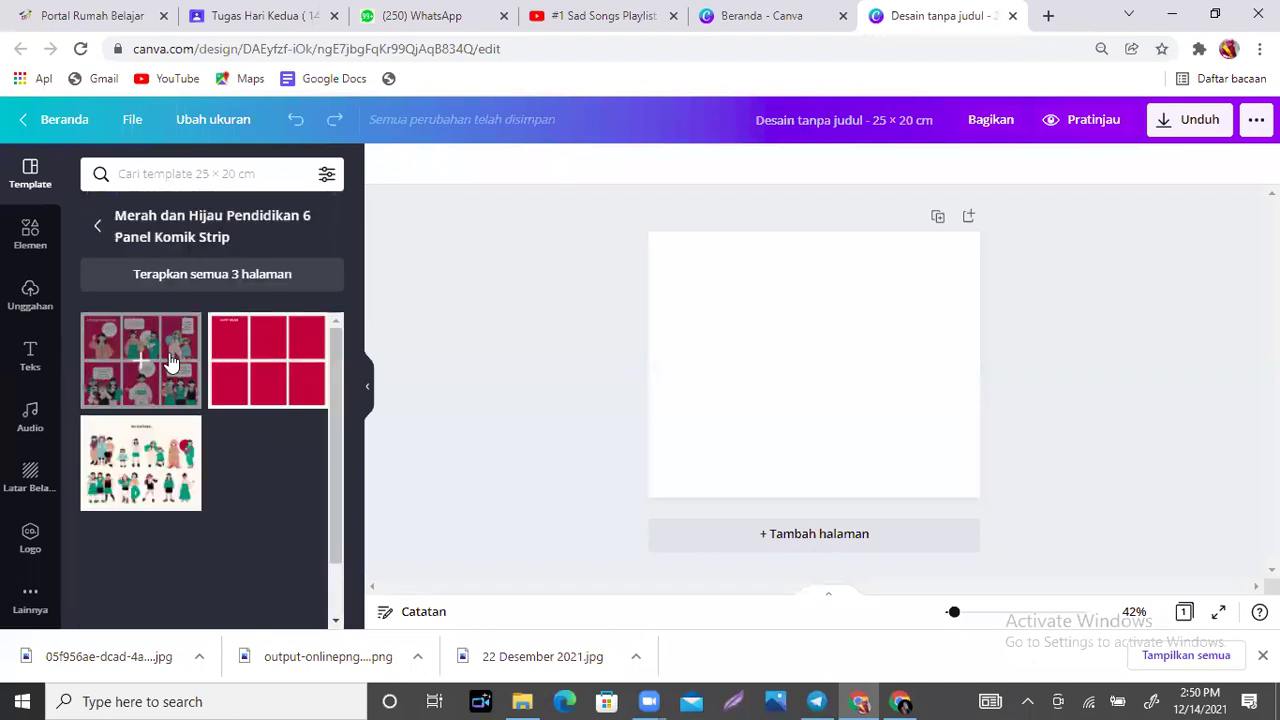
left_click(171, 365)
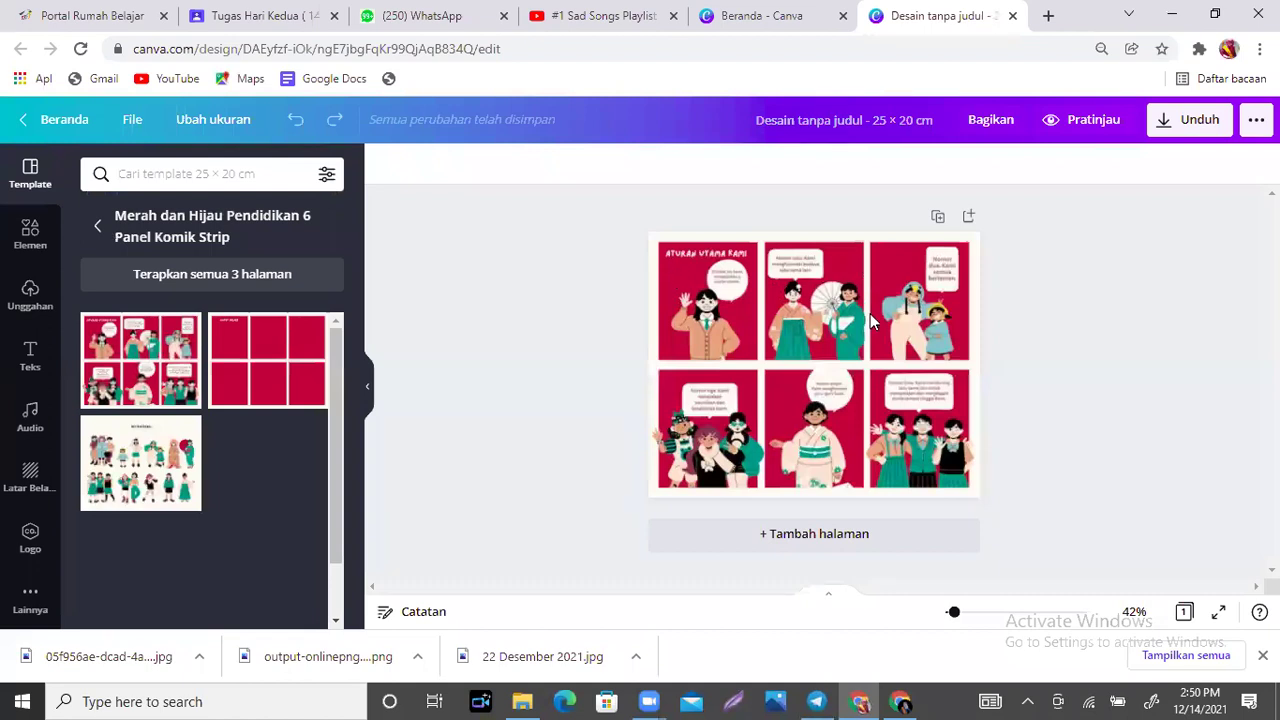
left_click(930, 268)
key("Delete")
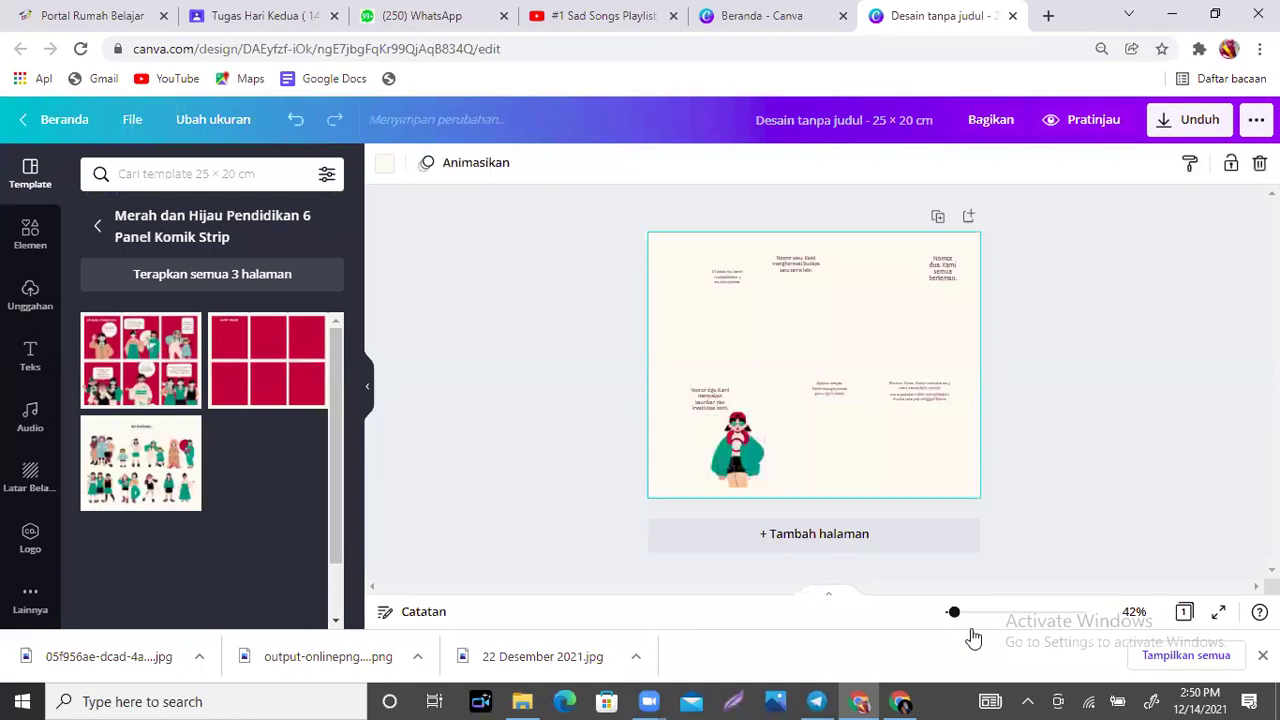
left_click_drag(955, 616, 959, 619)
key("ctrl+z")
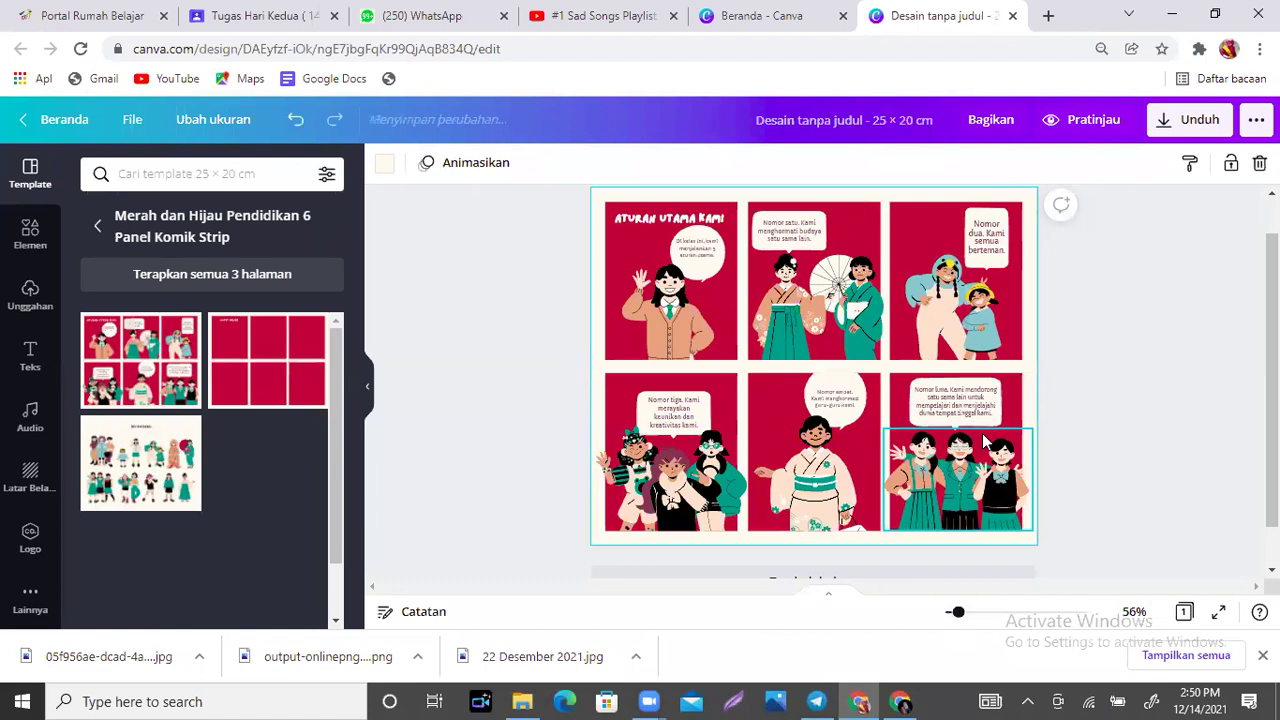
Return to the Canva home page, search the design types for "komik", and create another blank Komik design.
left_click(24, 124)
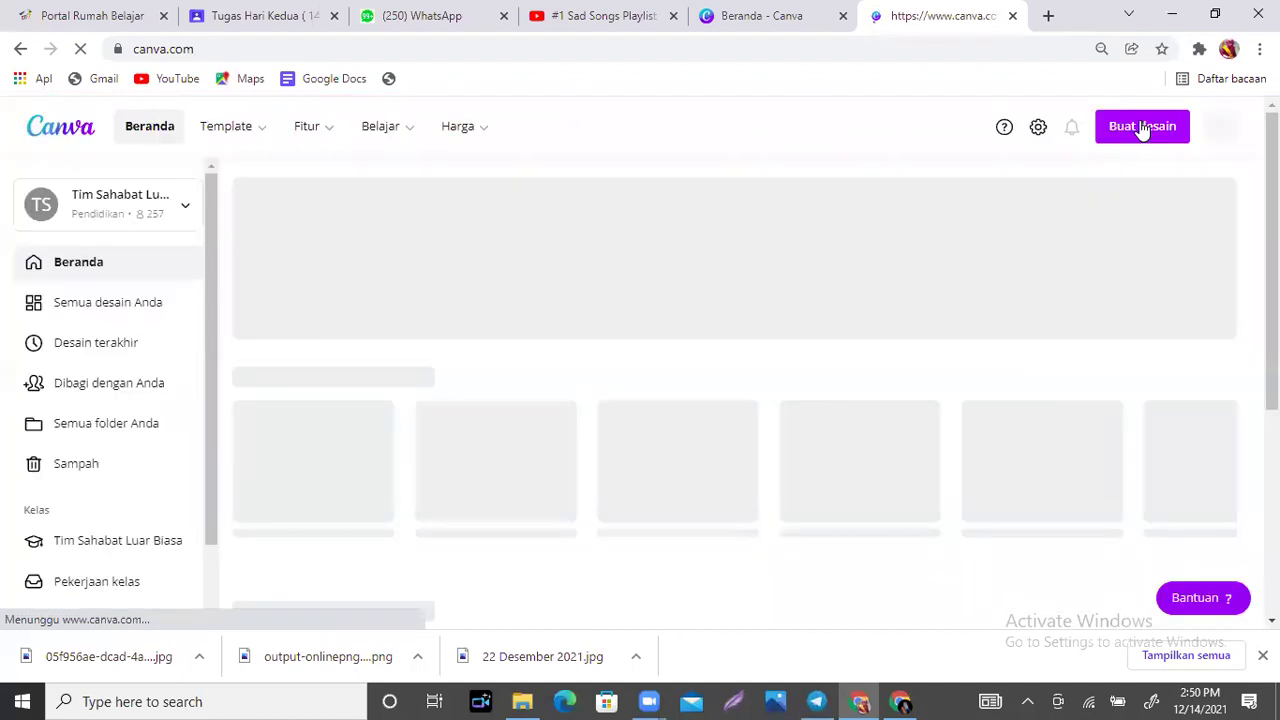
left_click(1142, 128)
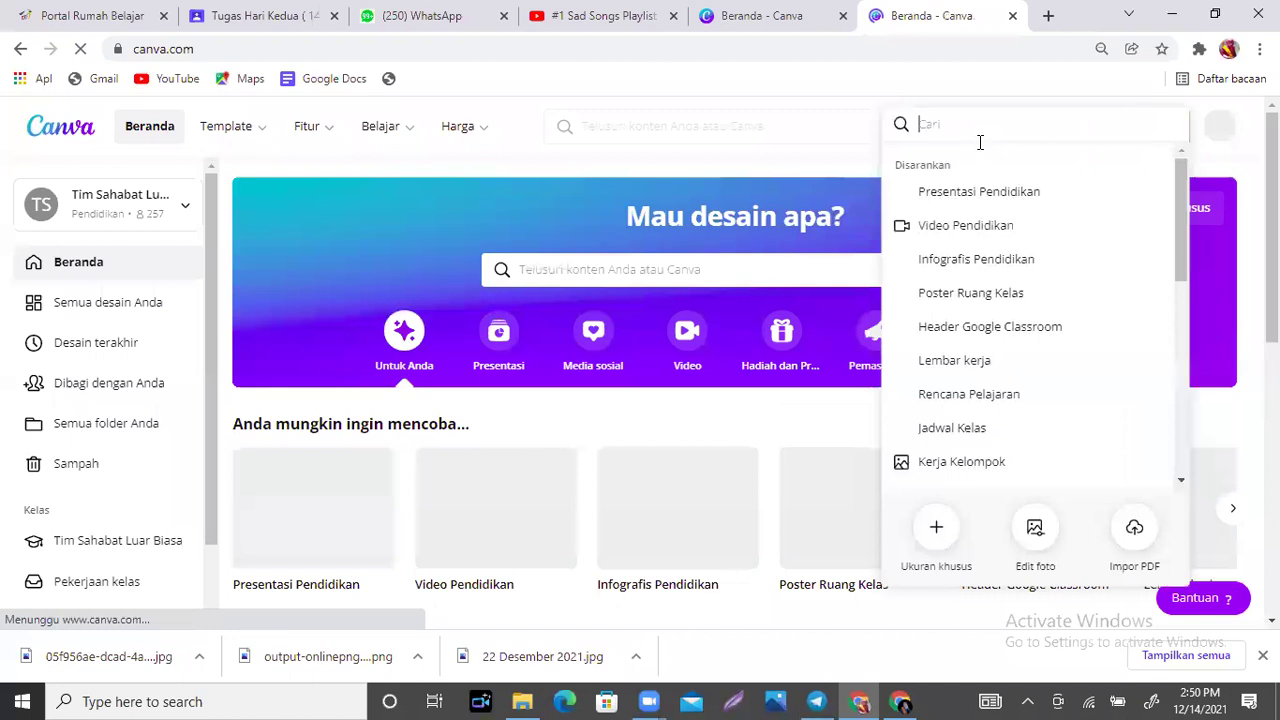
type("komik")
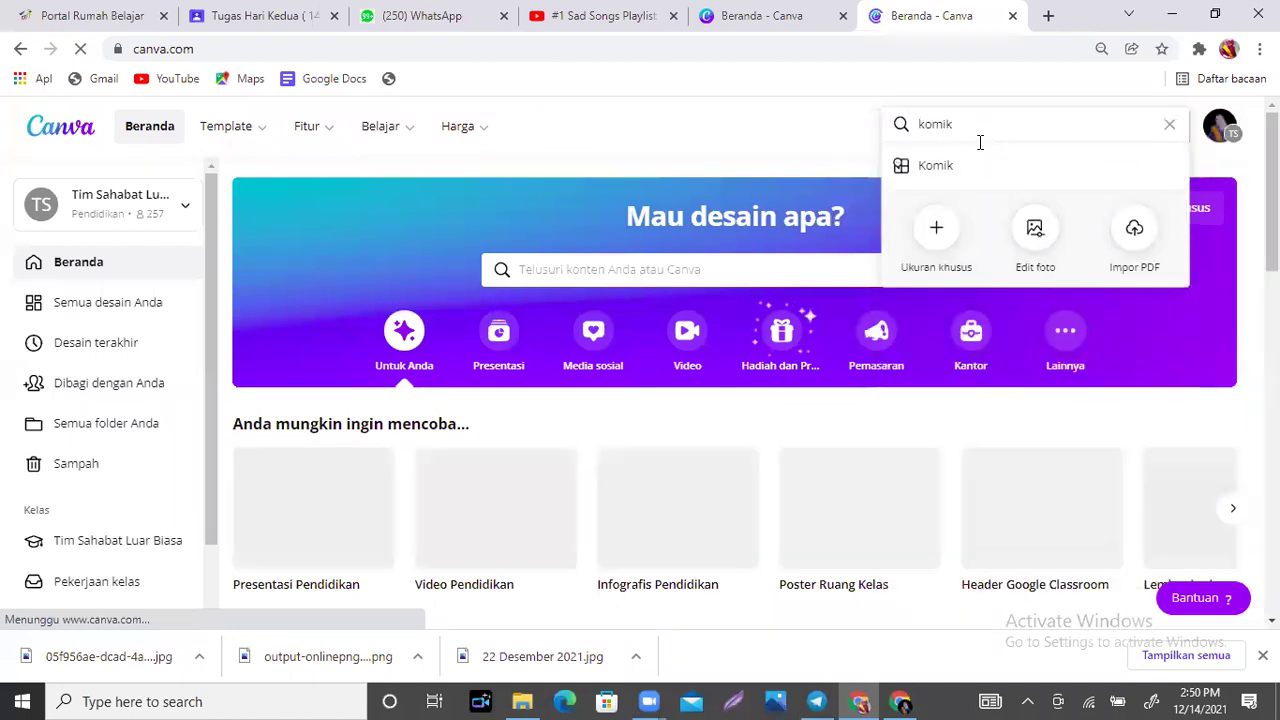
left_click(940, 166)
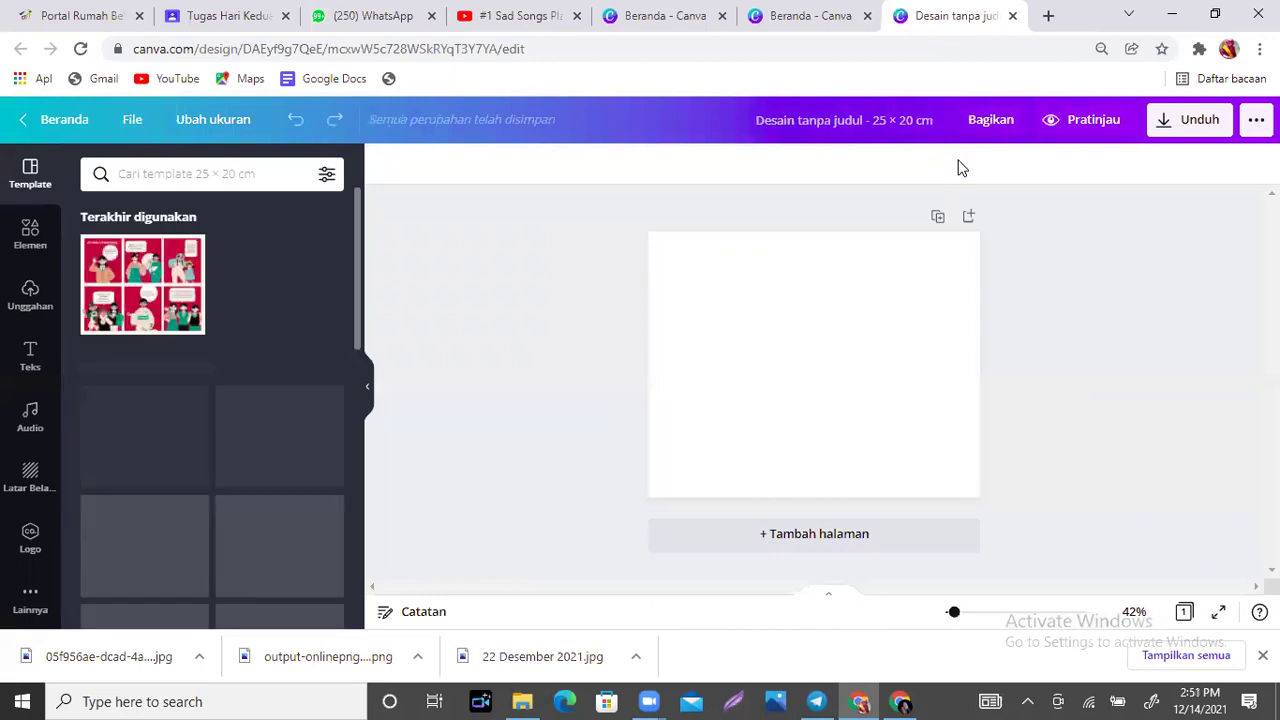
Apply the first page of the two-panel bird comic template "Merasa Tidak Pada Tempatnya" to the blank design.
left_click_drag(354, 221, 354, 268)
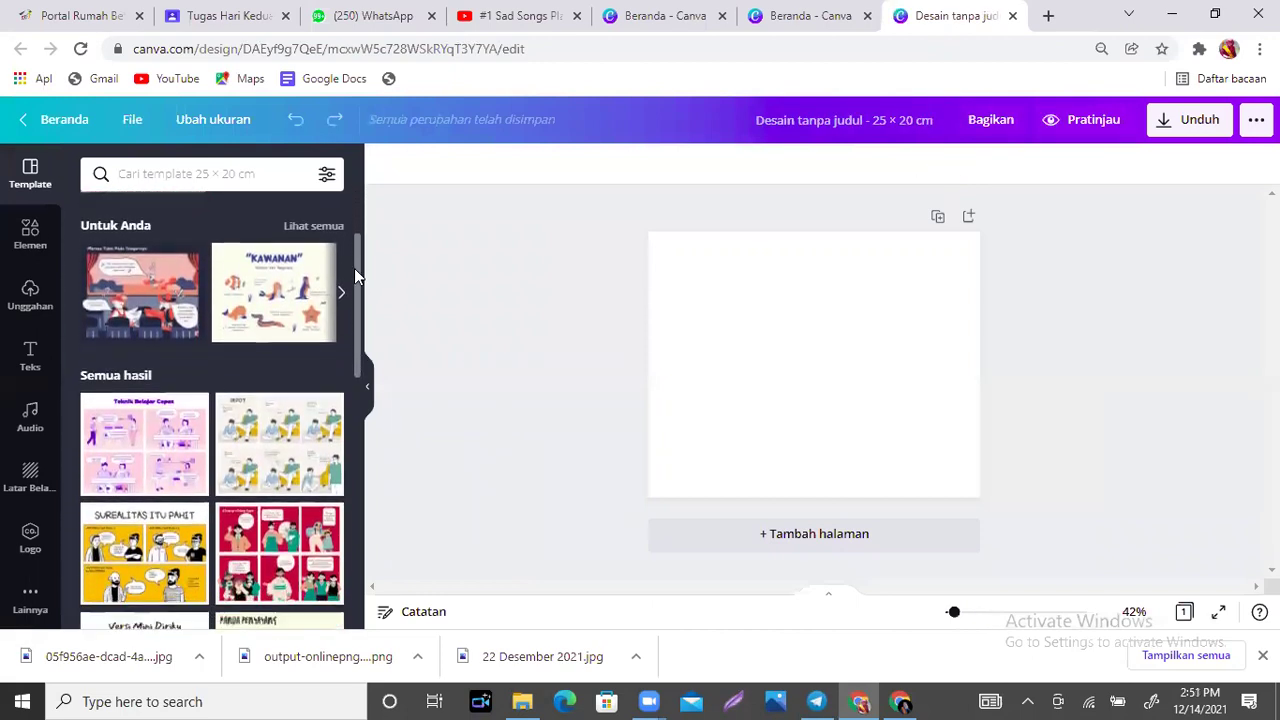
left_click(146, 289)
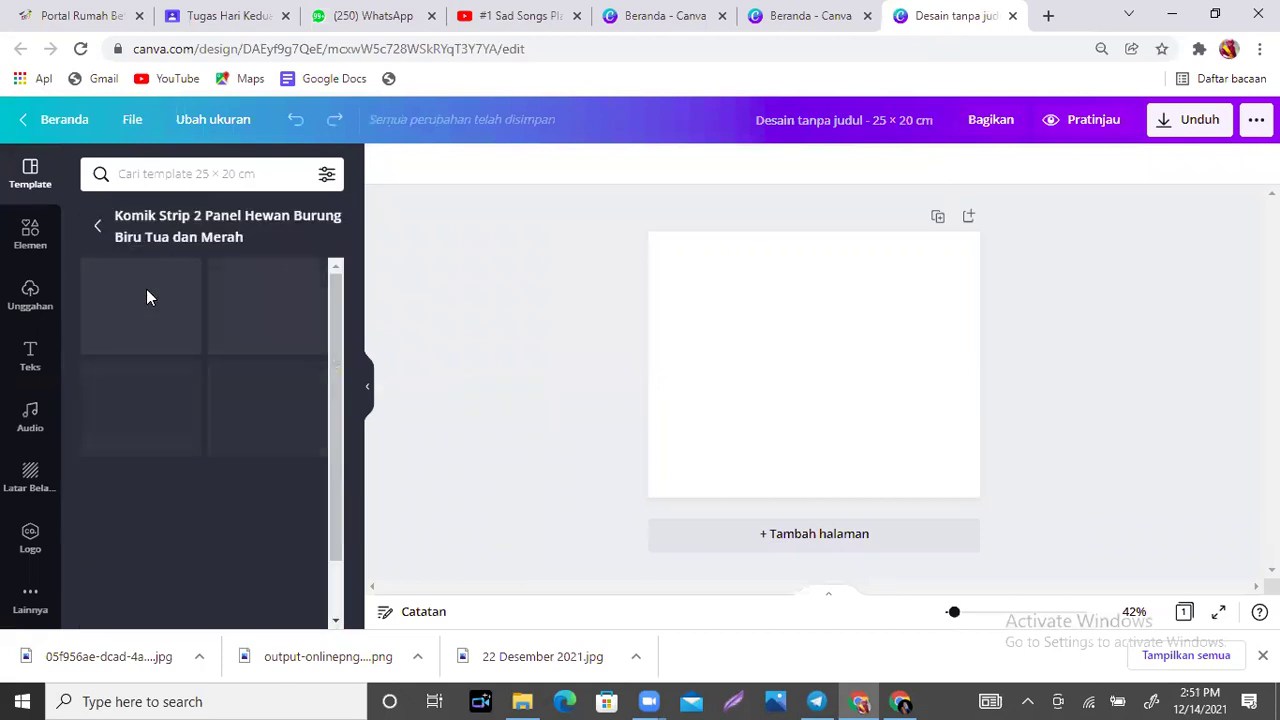
left_click(146, 330)
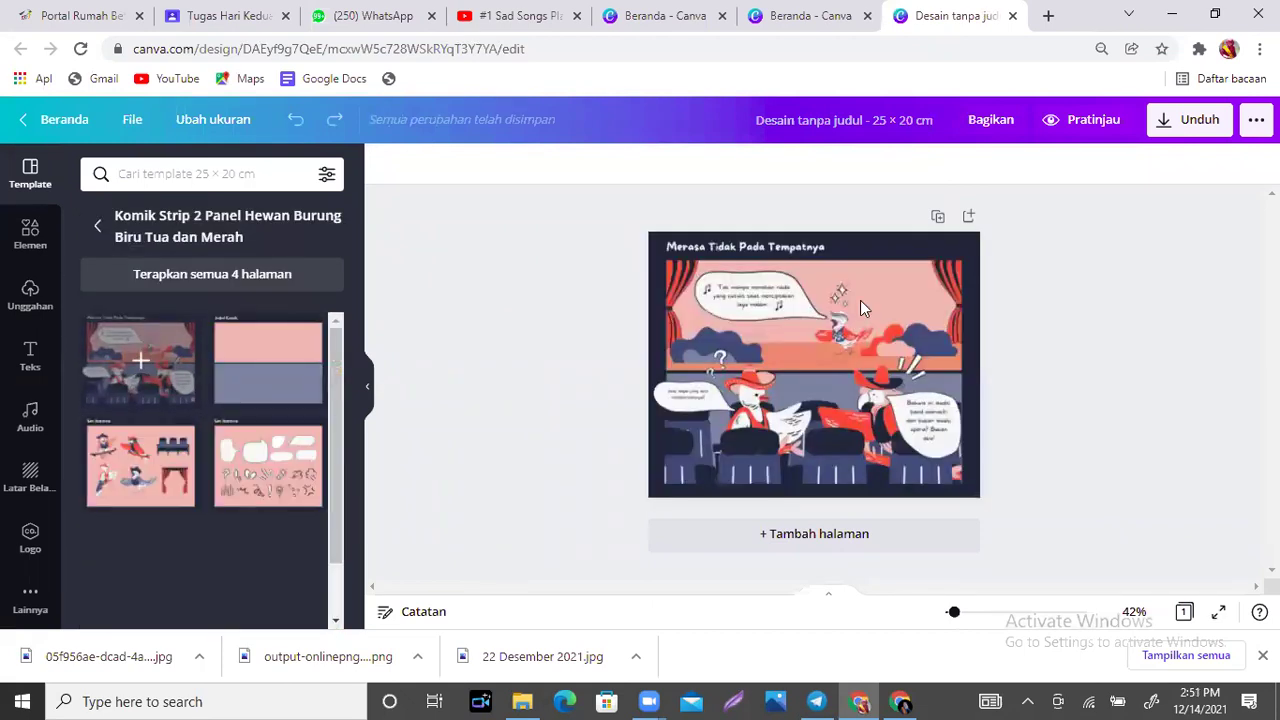
left_click(796, 255)
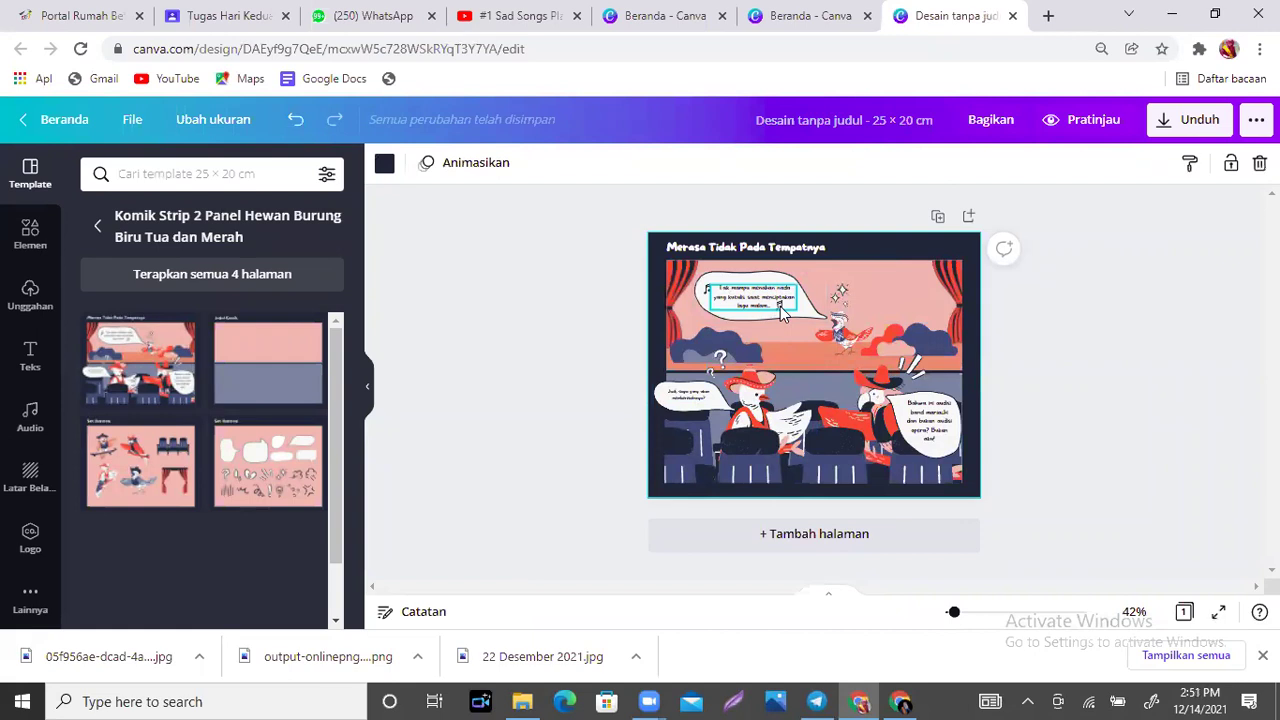
Replace the page design with the first page of the sea-animal comic template "KAWANAN".
left_click(98, 228)
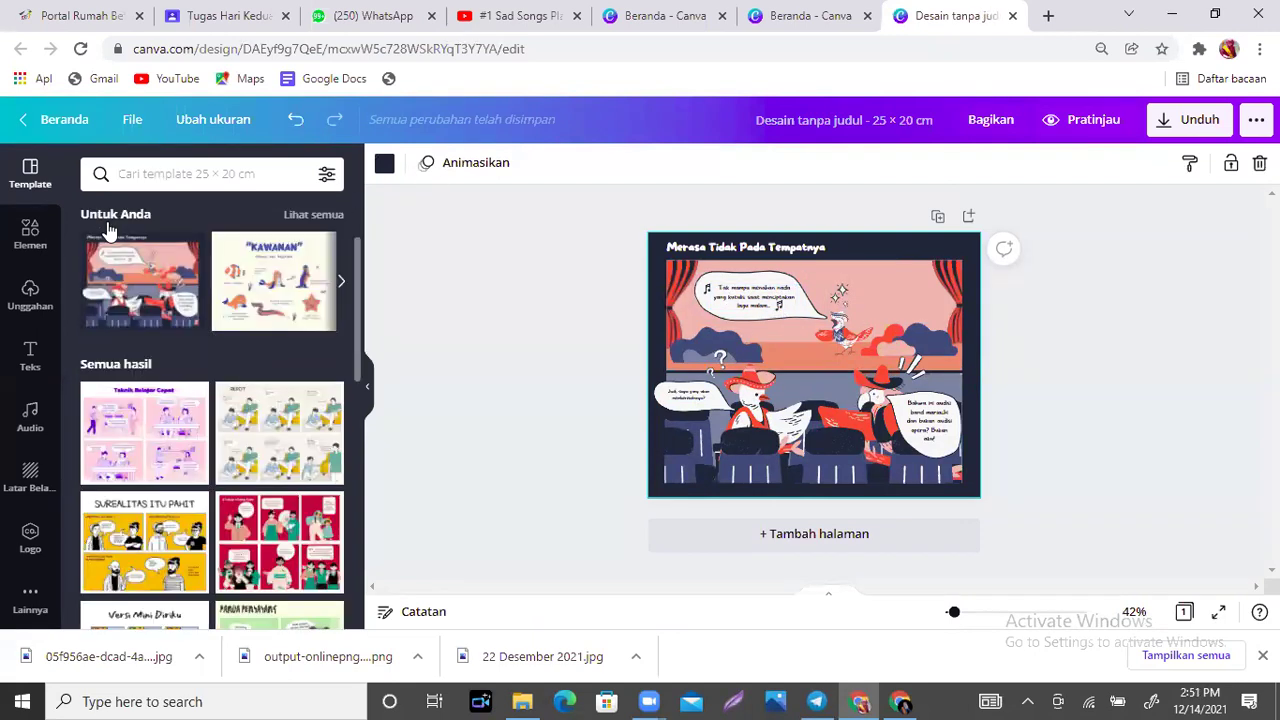
left_click(268, 290)
left_click(169, 372)
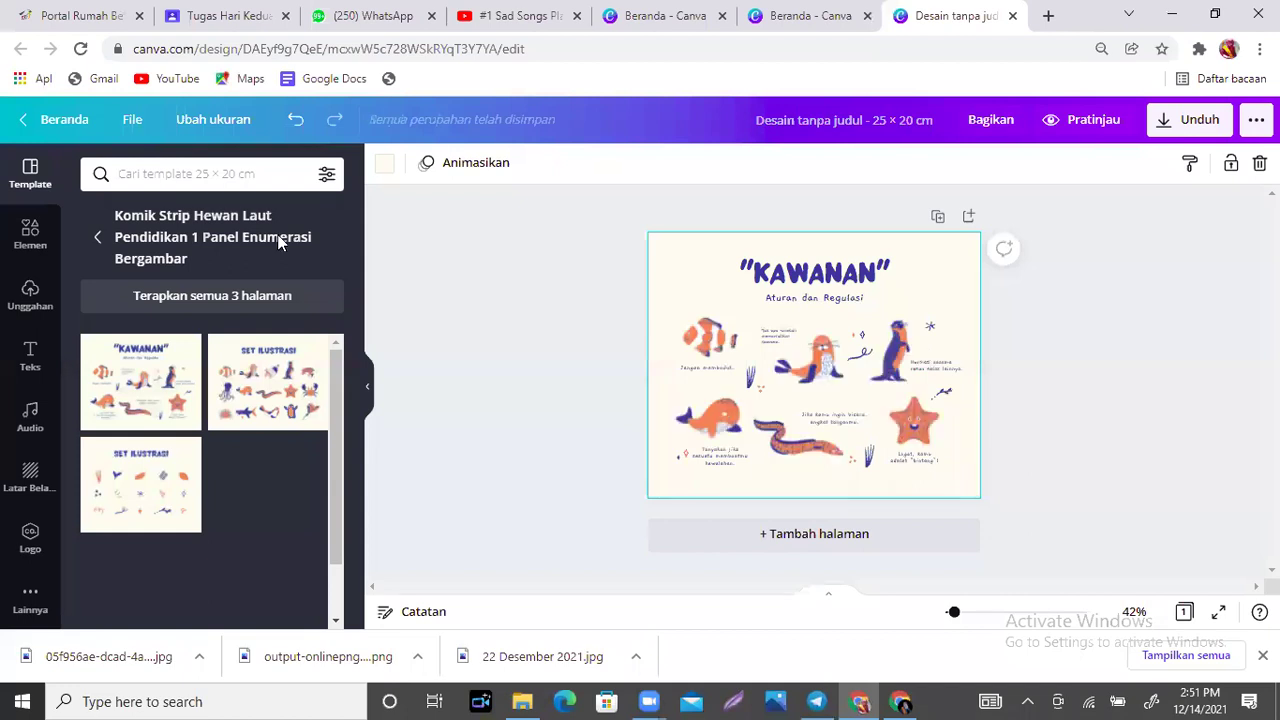
Find the four-panel birthday comic template "Ulang Tahun yang Sempurna" and apply its empty "Judul Komik" layout to the page.
left_click(96, 240)
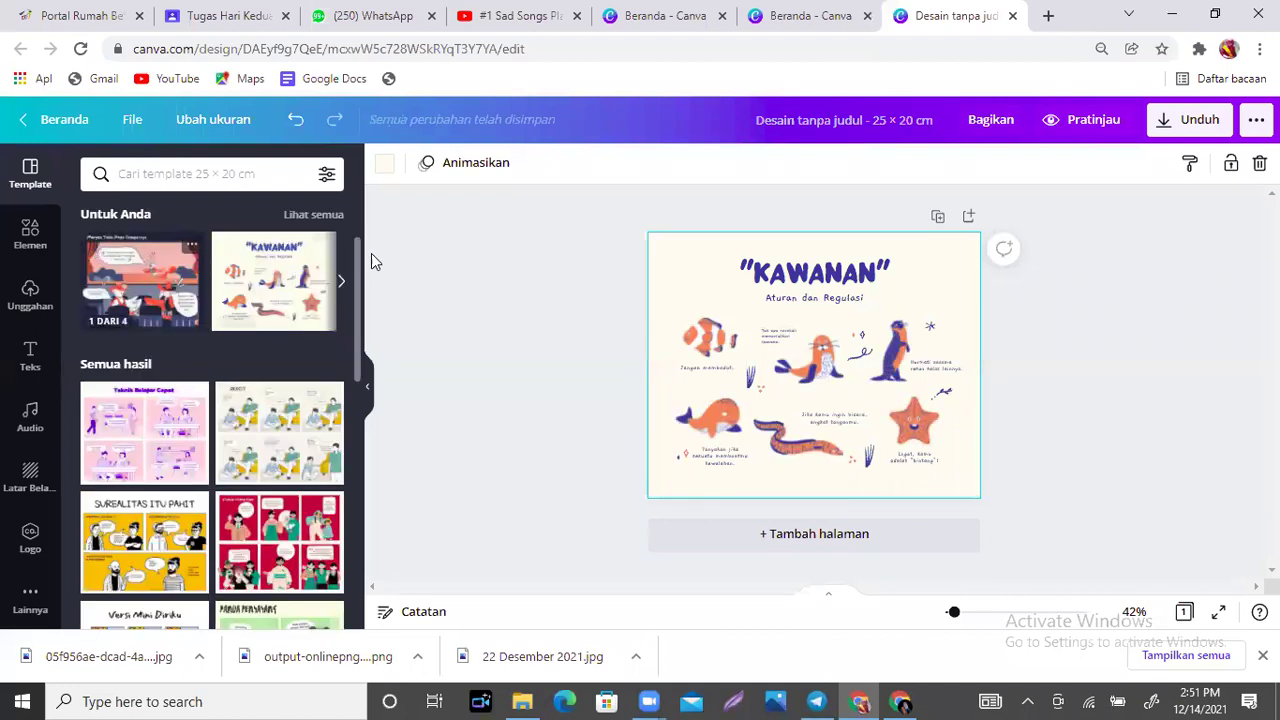
scroll(360, 328, "down", 1)
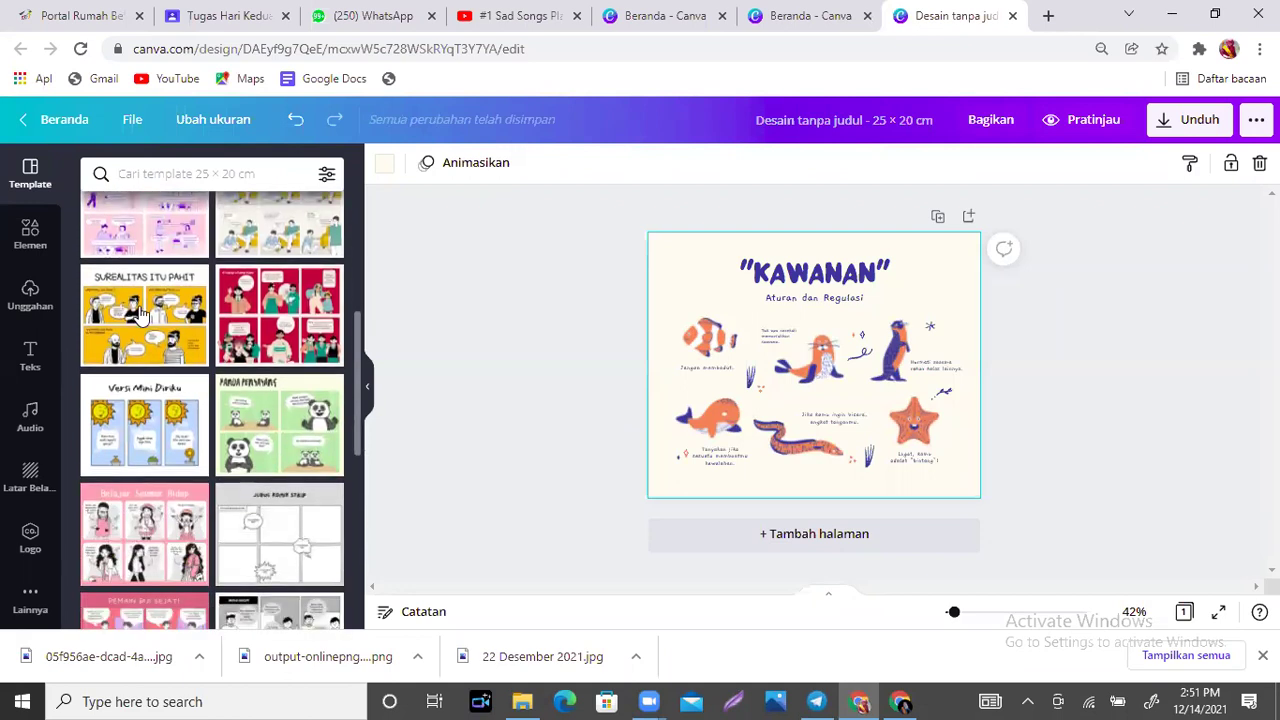
left_click_drag(350, 356, 364, 479)
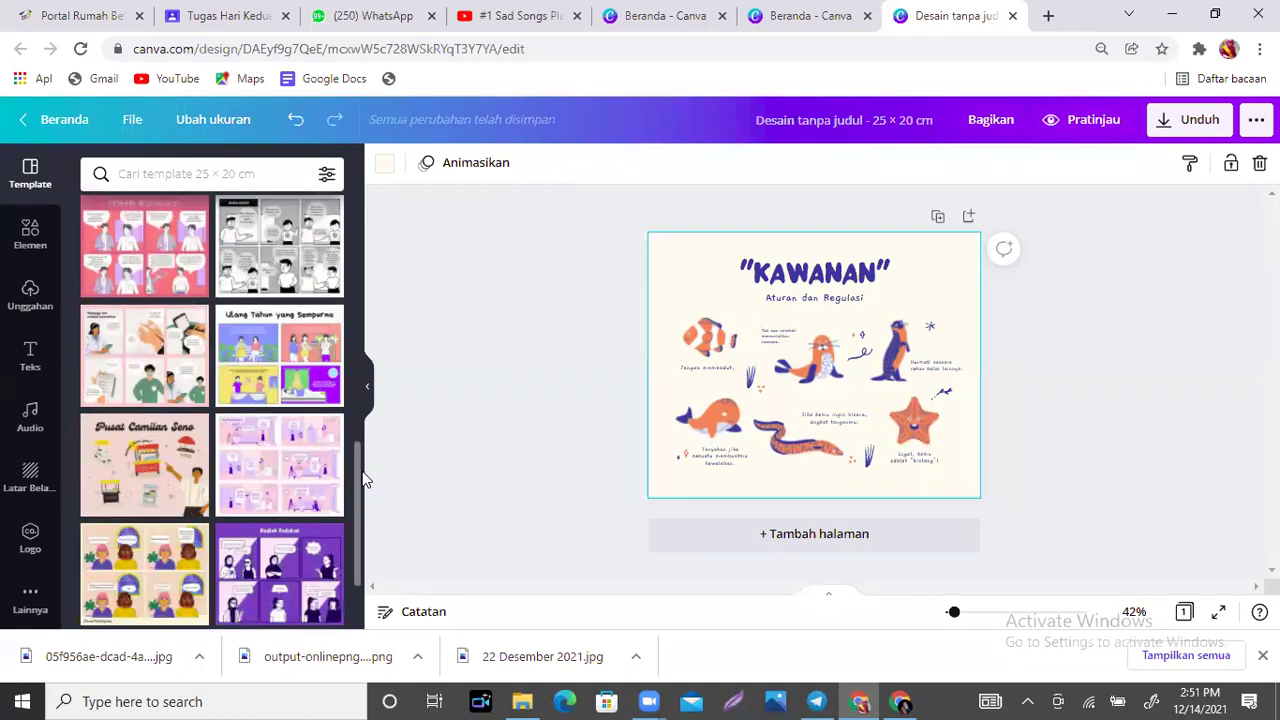
left_click(283, 366)
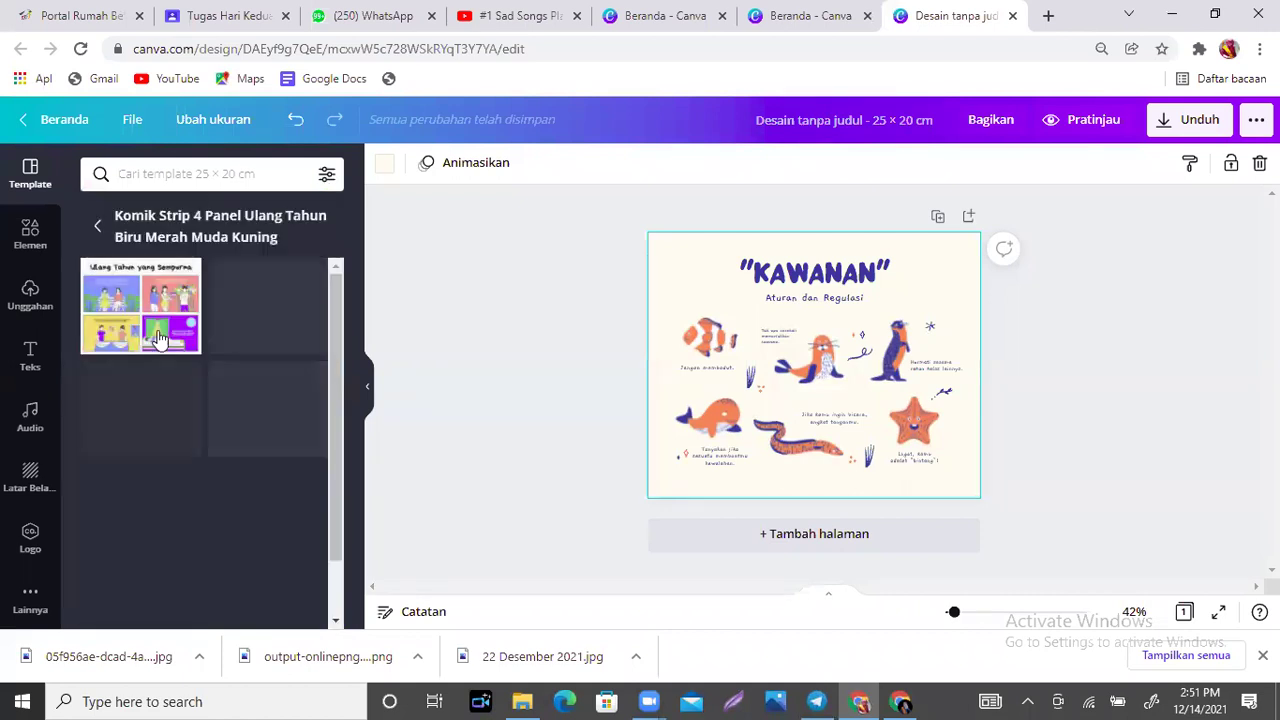
left_click(157, 337)
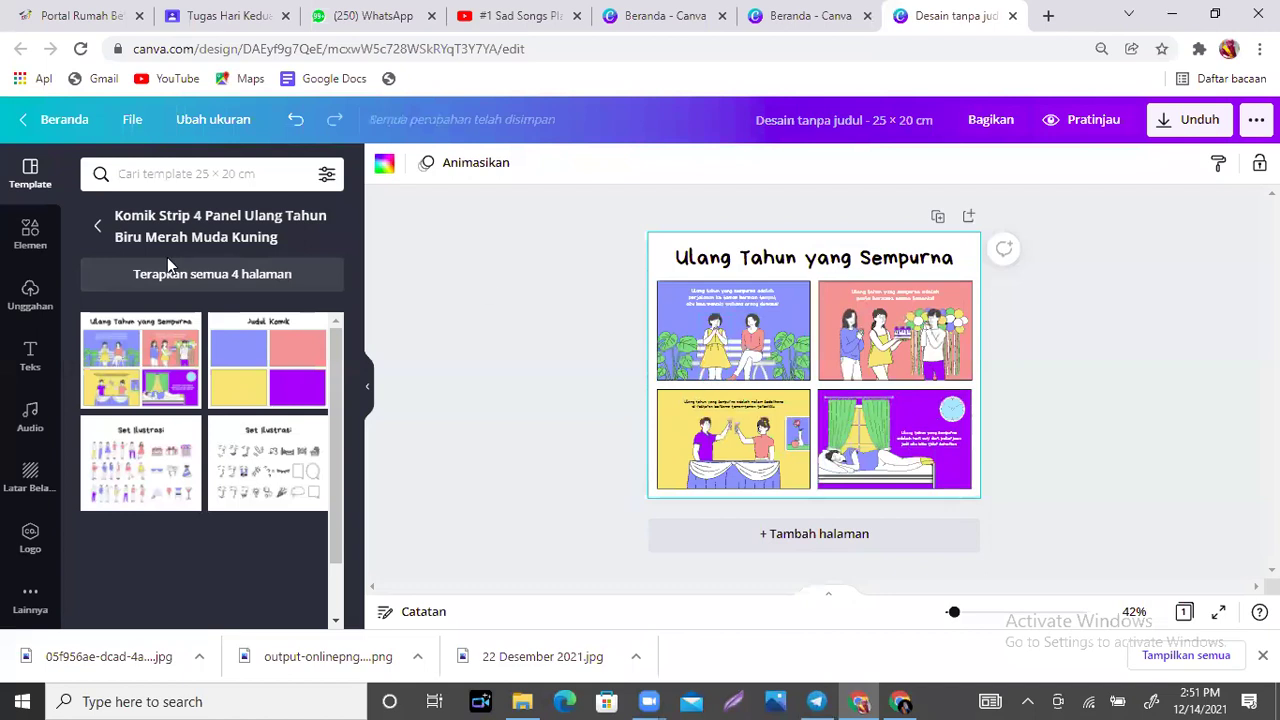
left_click(268, 395)
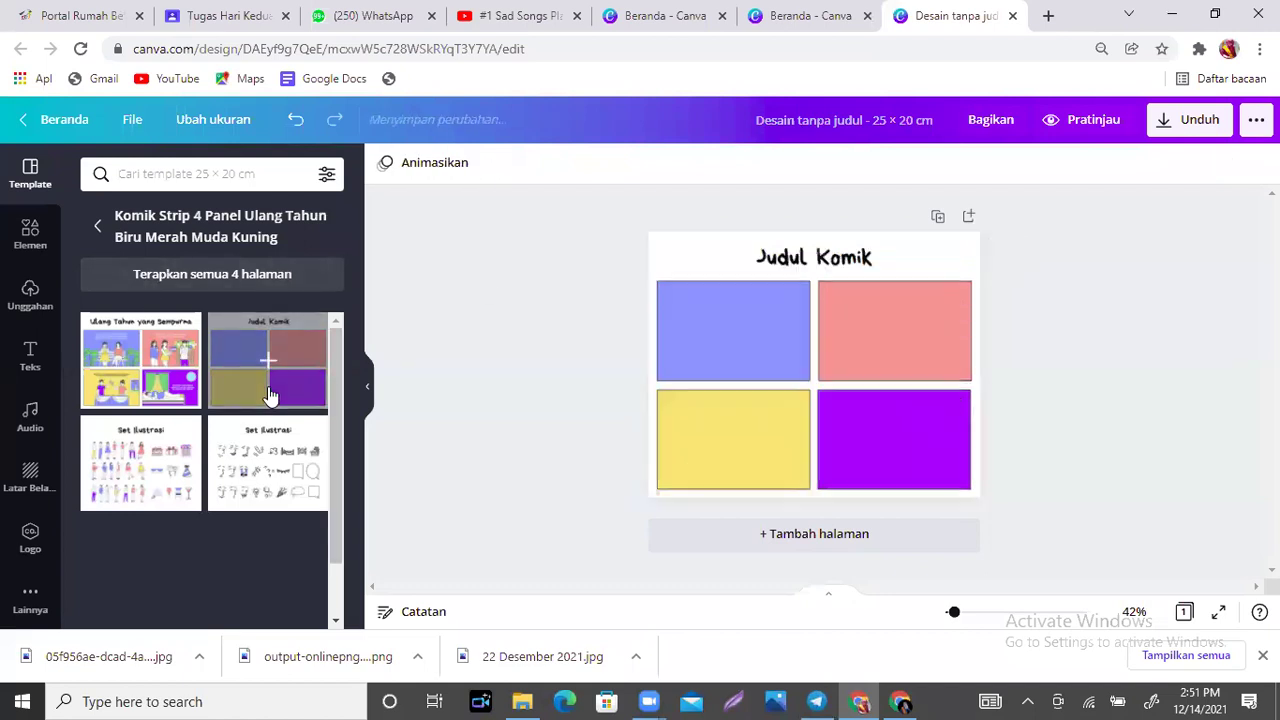
left_click(812, 278)
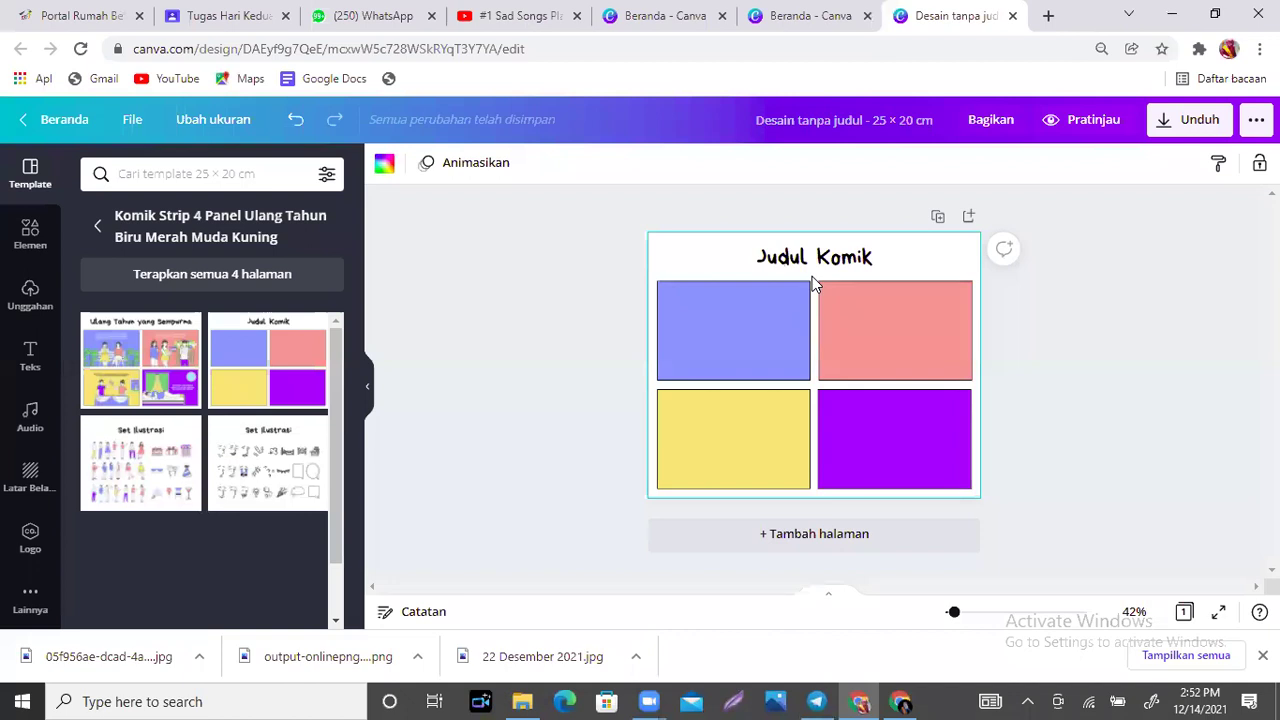
Replace the comic title placeholder with "Perkembangbiakan".
double_click(866, 259)
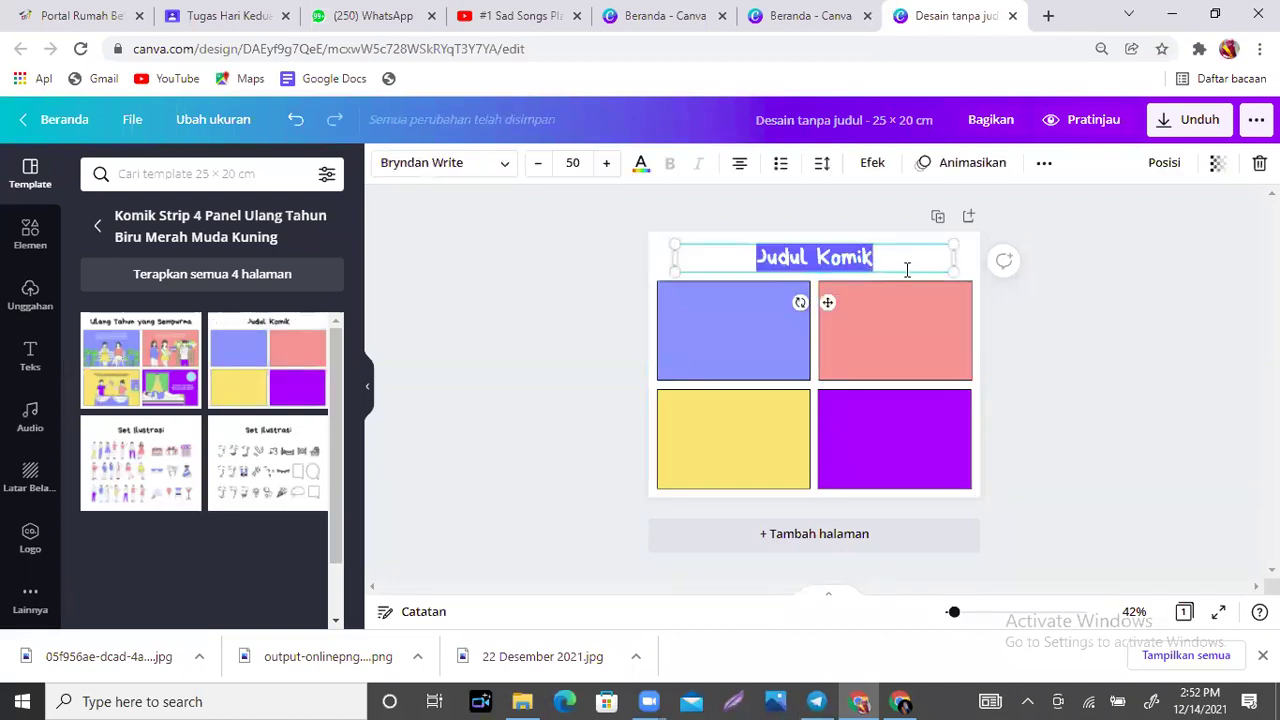
type("Perke")
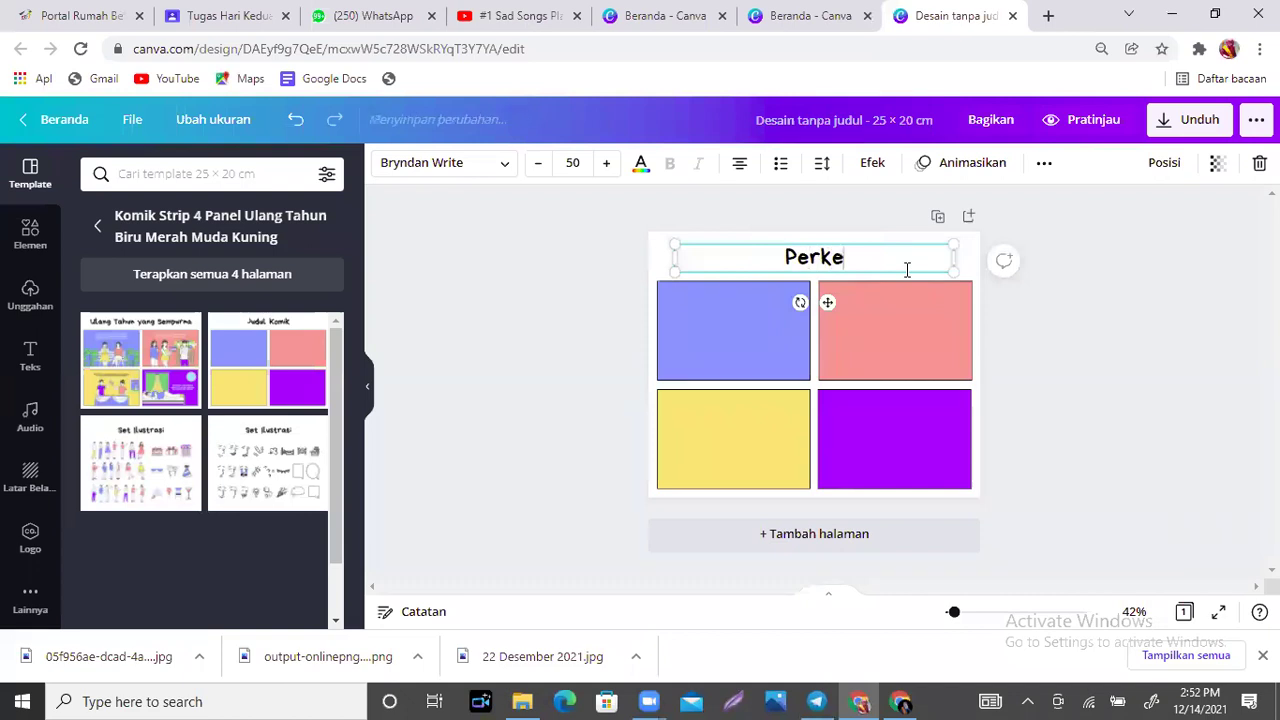
type("mbangbiakan")
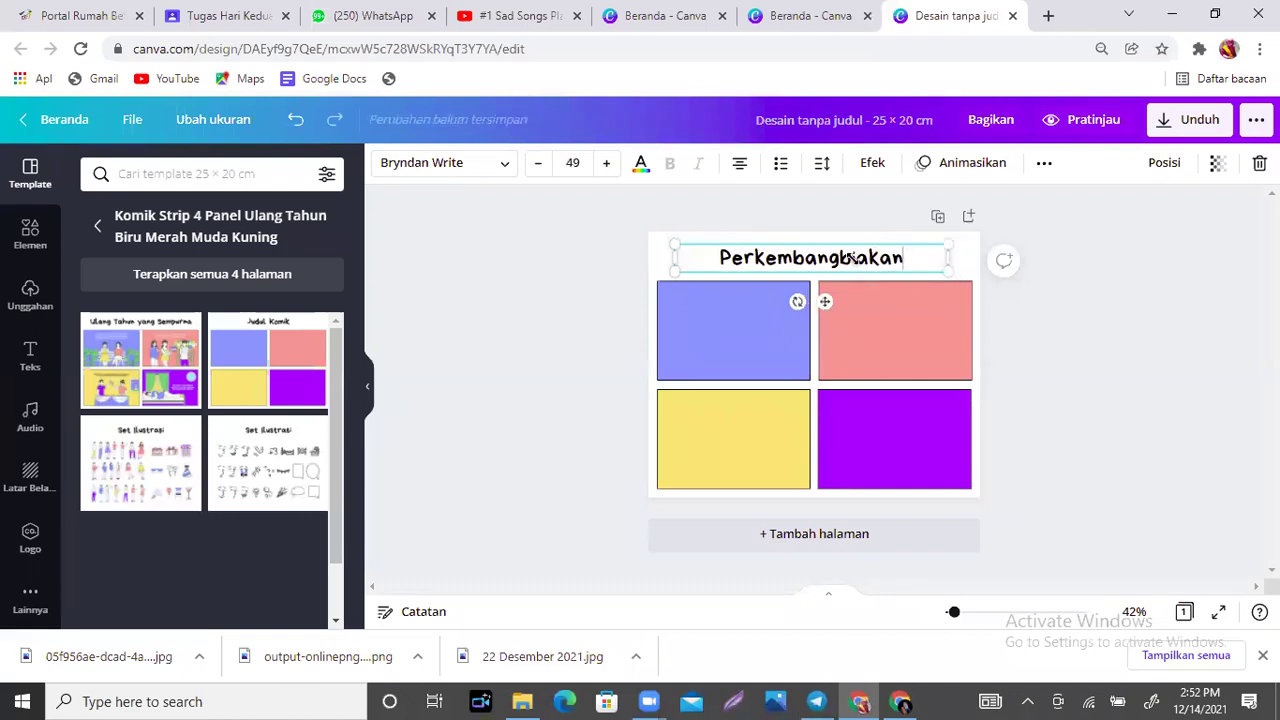
Scale the title down to font size 38.3 and change its text to "Metamorfosis Kupu-Kupu".
left_click_drag(955, 271, 891, 263)
double_click(699, 262)
type("Meta")
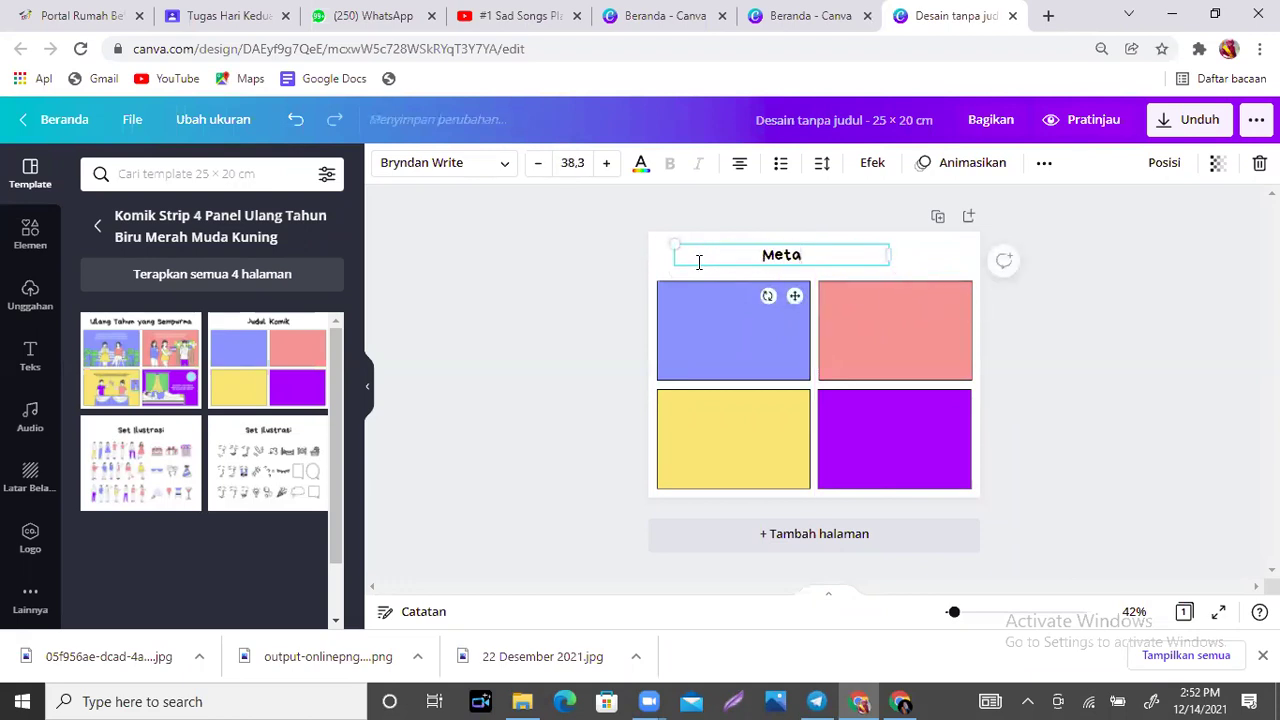
type("morfosis K")
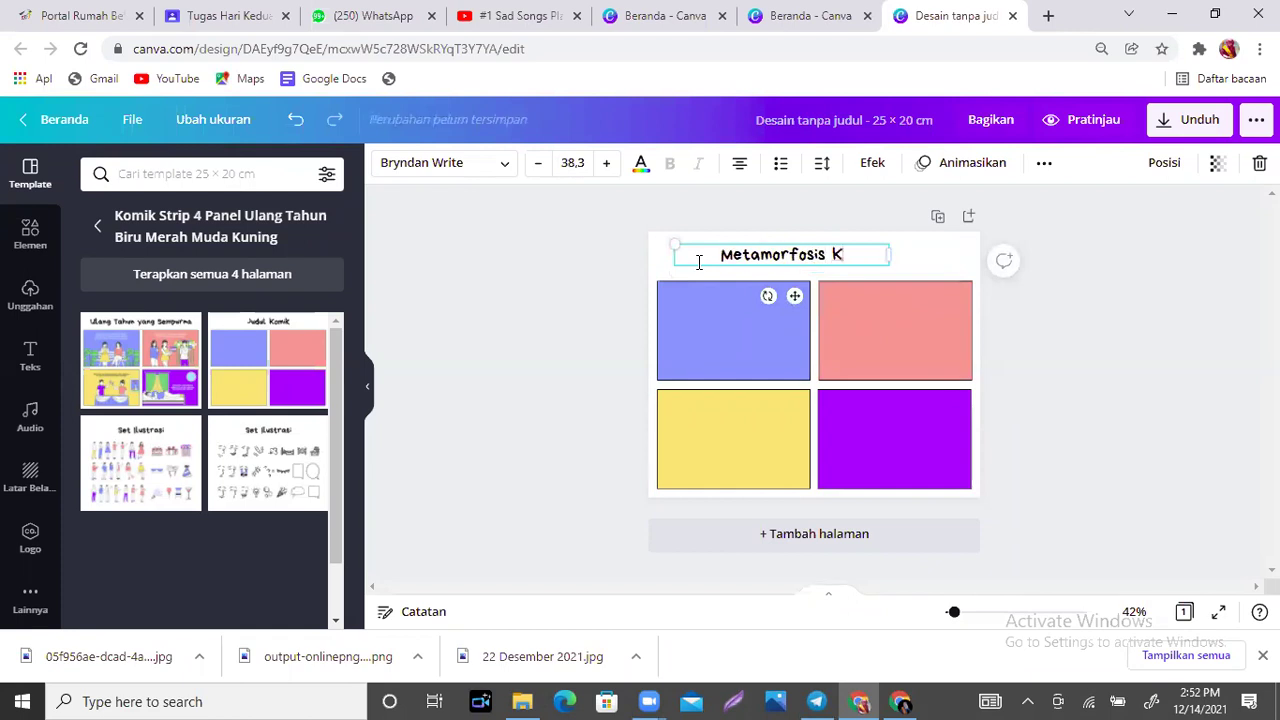
type("upu-K")
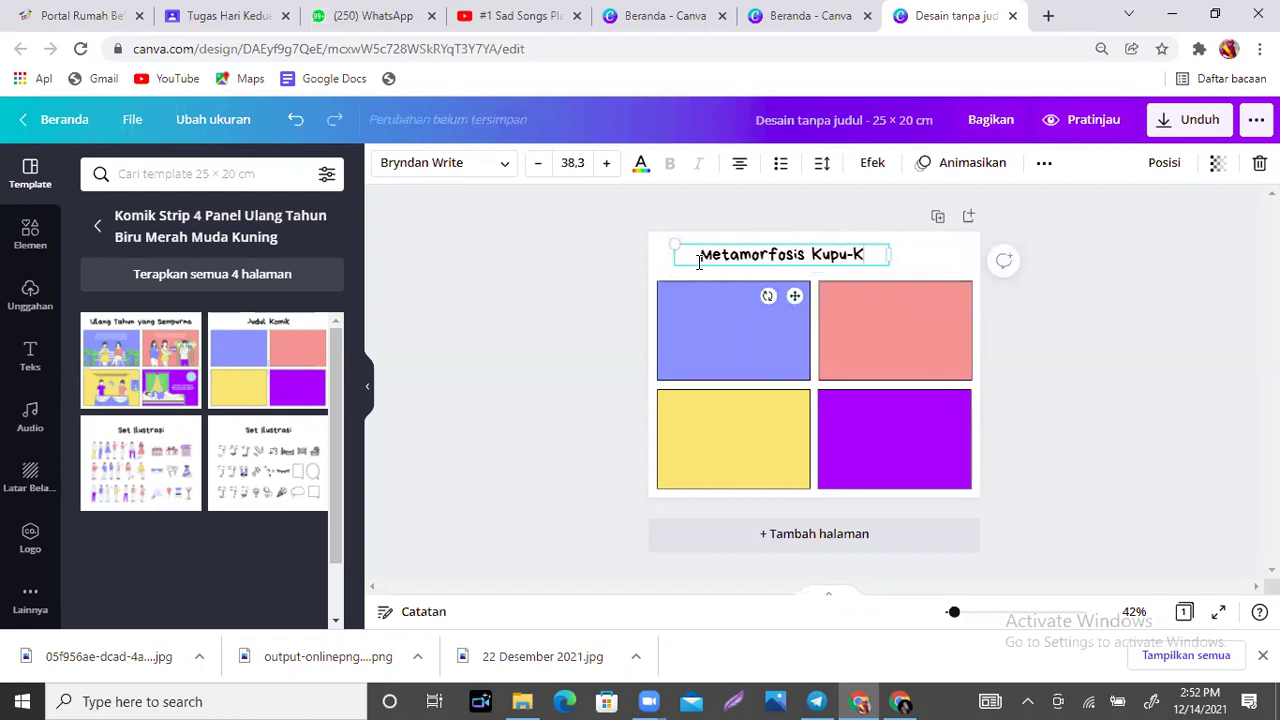
type("upu")
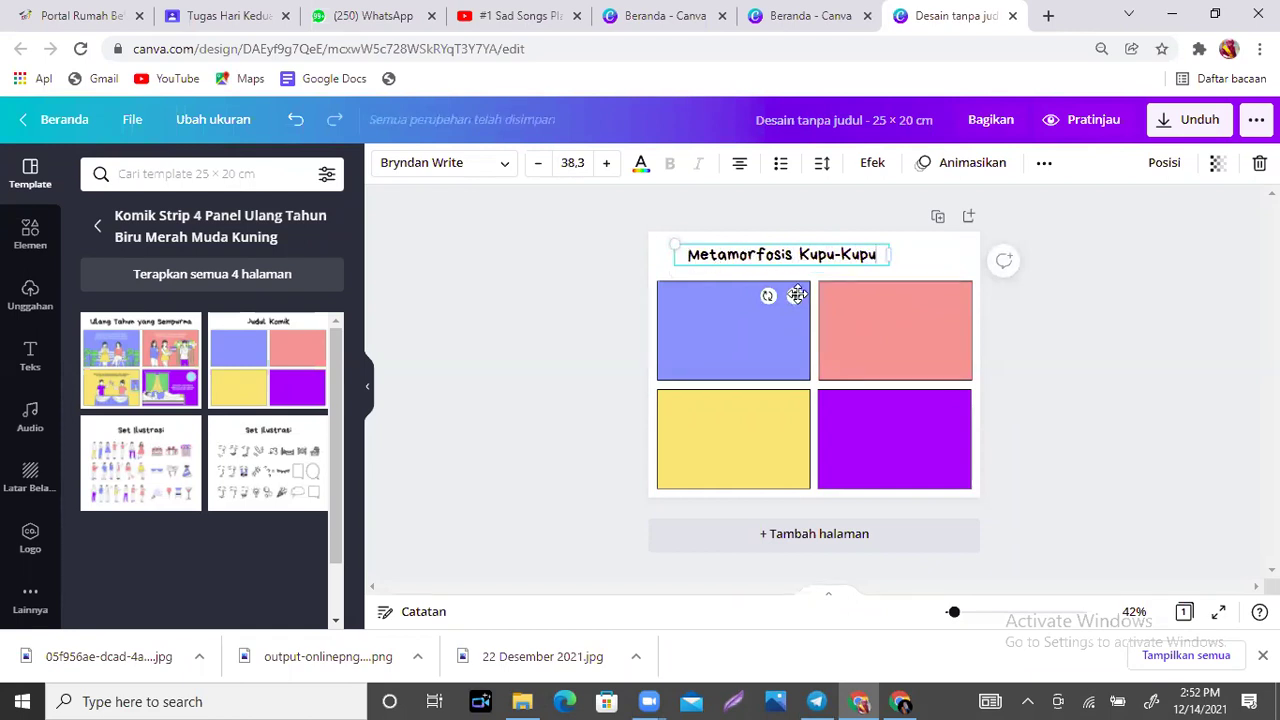
Scale the title down to font size 30.6 and move it to the page's upper-left corner.
left_click_drag(675, 245, 717, 259)
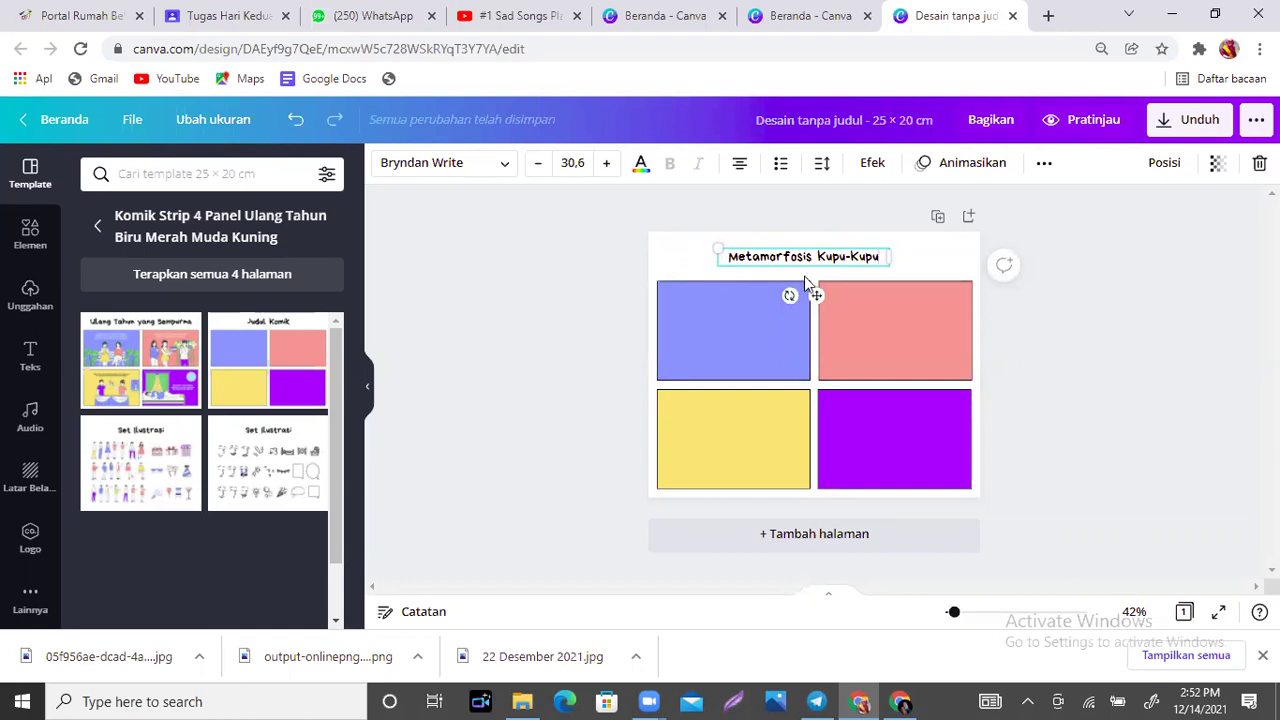
left_click_drag(816, 294, 751, 281)
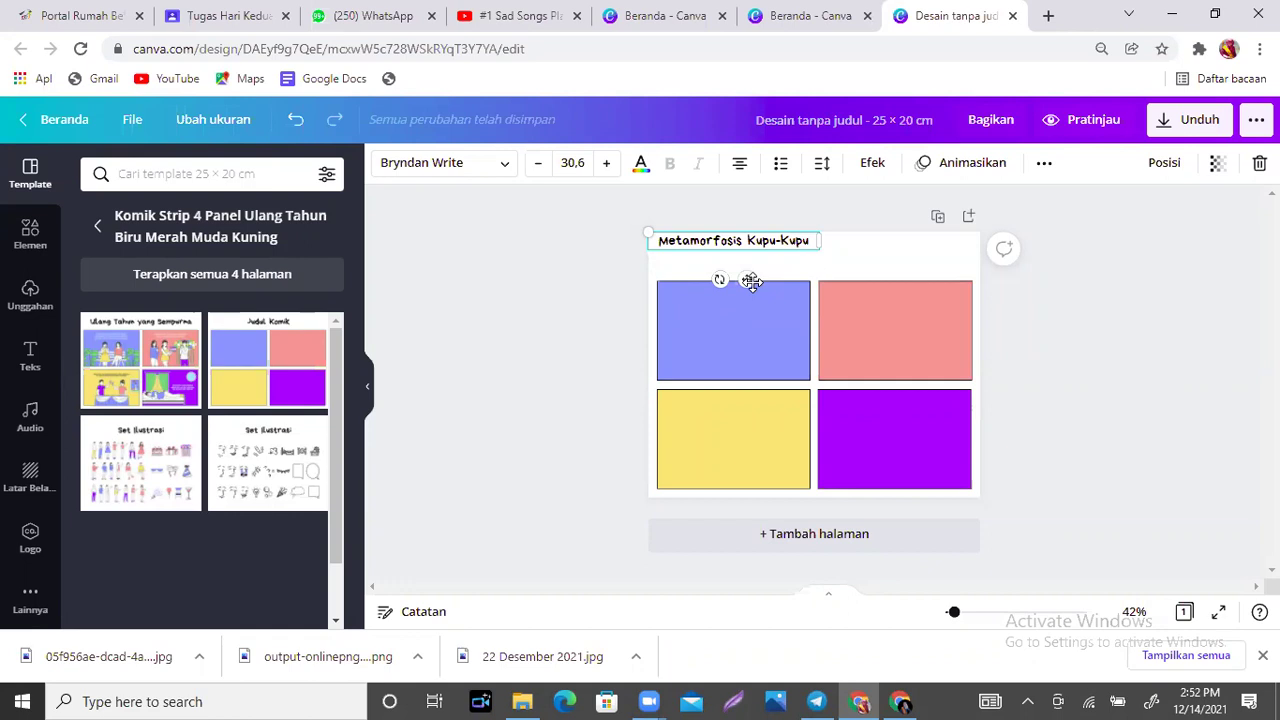
left_click(855, 259)
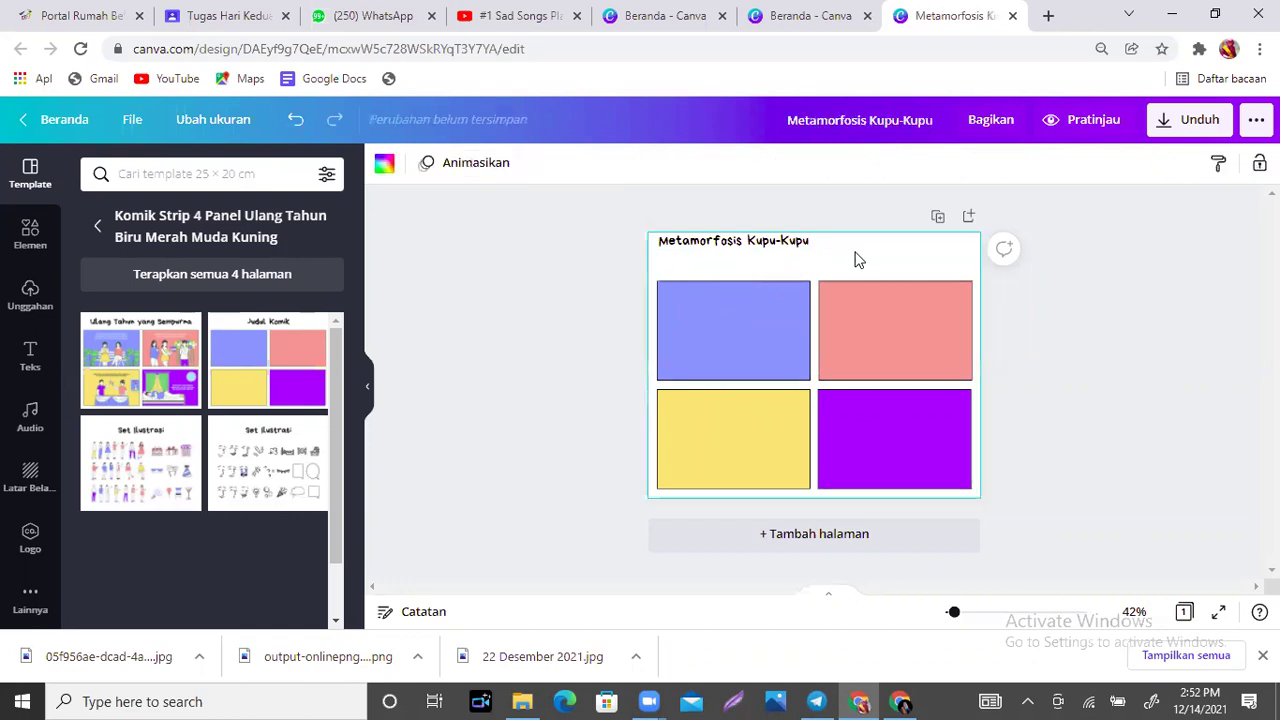
left_click(793, 246)
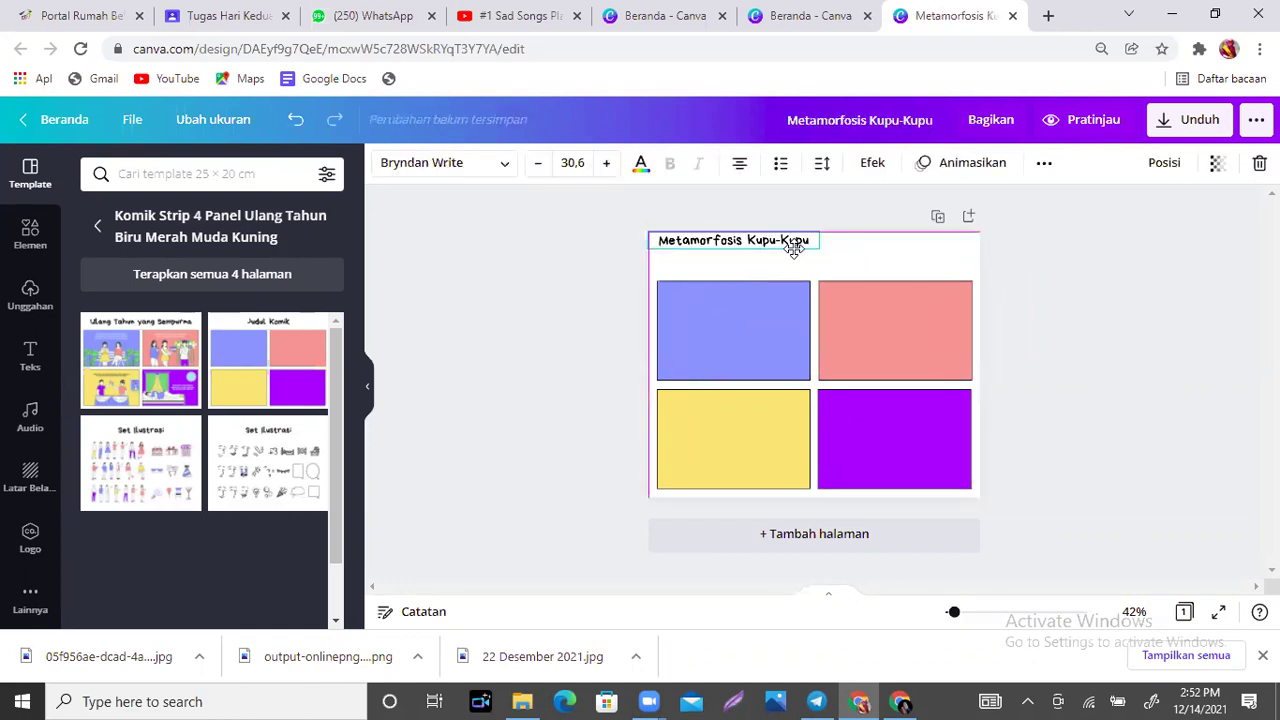
Add a small circular frame (Bingkai) in the page's upper-right corner above the panels and shift the title slightly down.
left_click(30, 292)
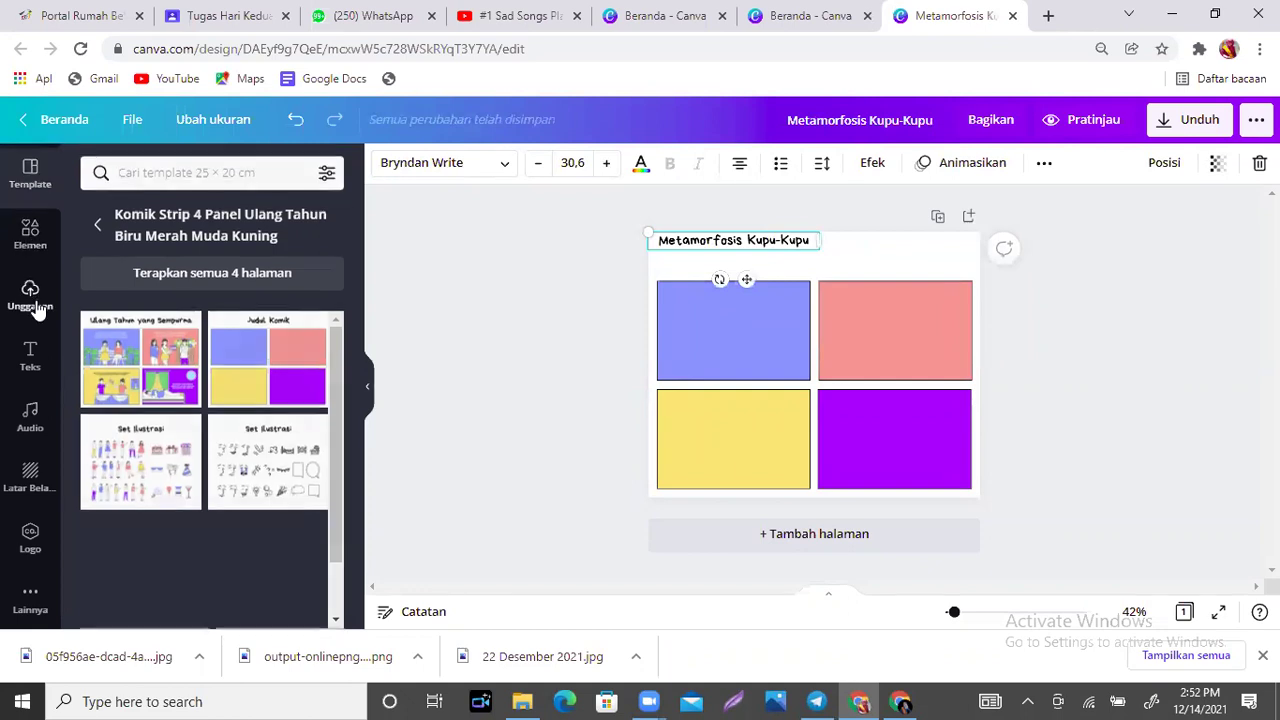
left_click(30, 236)
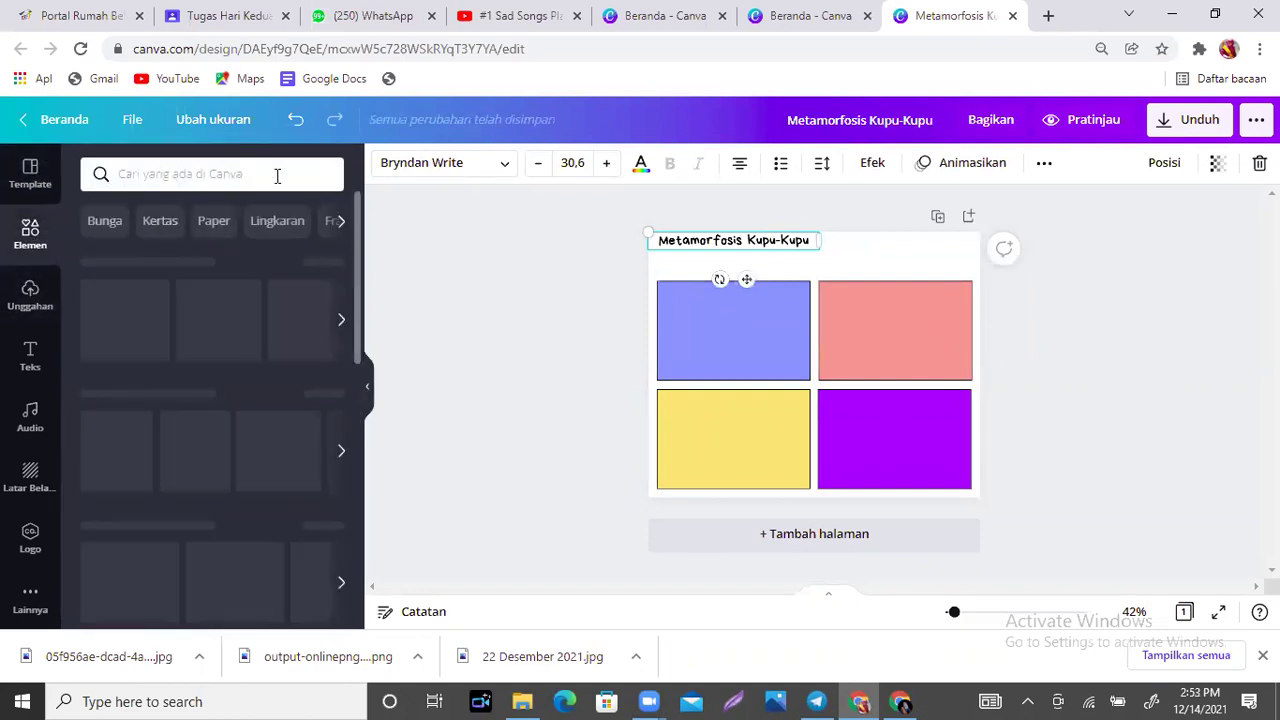
left_click(277, 175)
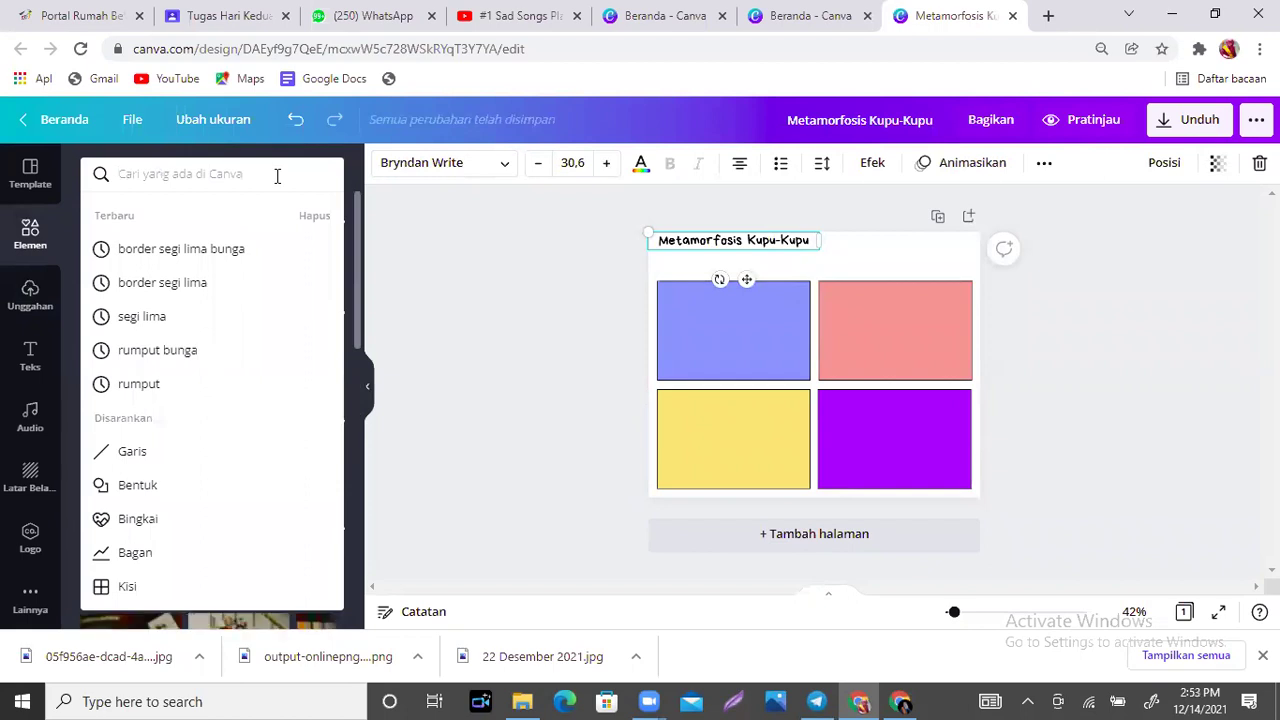
left_click(138, 520)
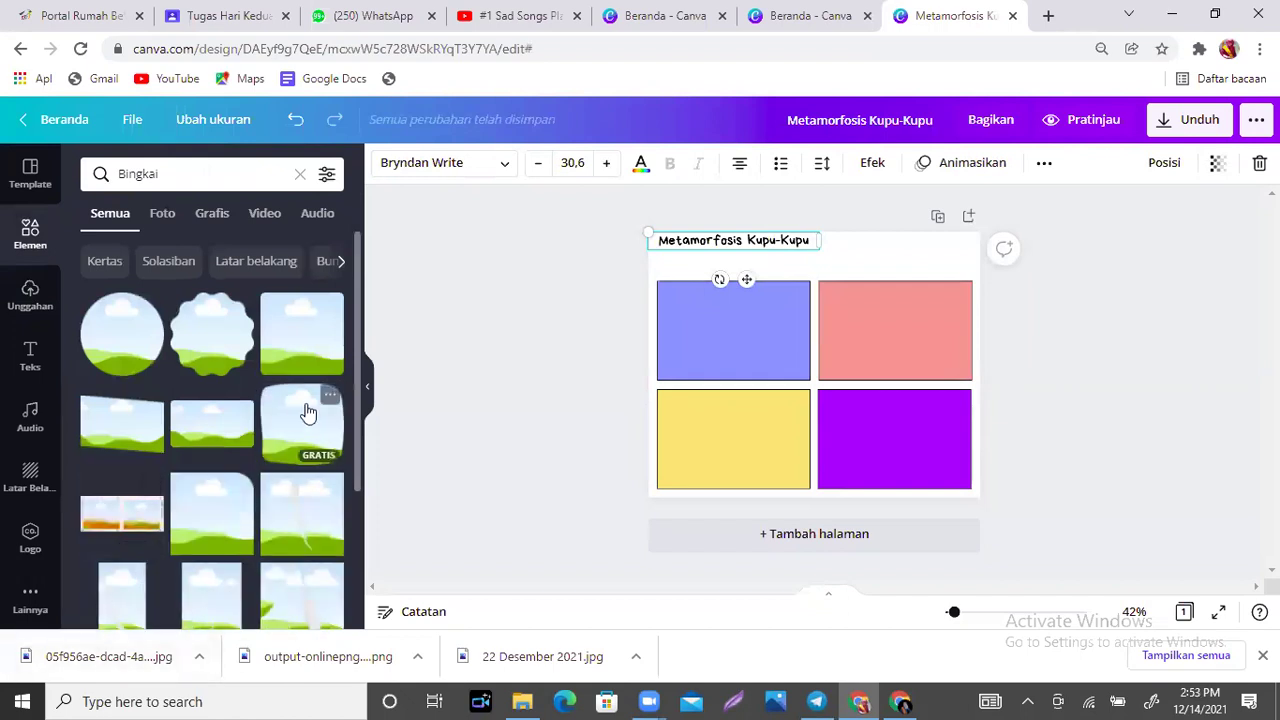
left_click(113, 344)
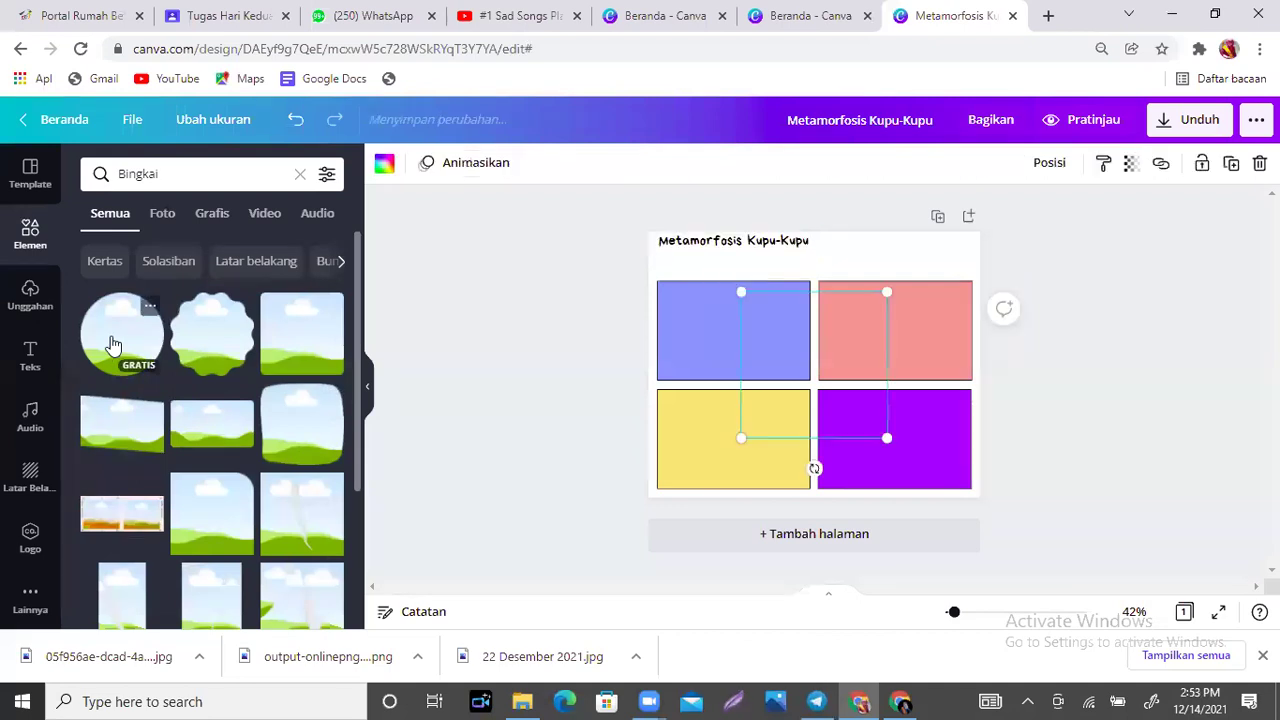
left_click_drag(889, 438, 963, 308)
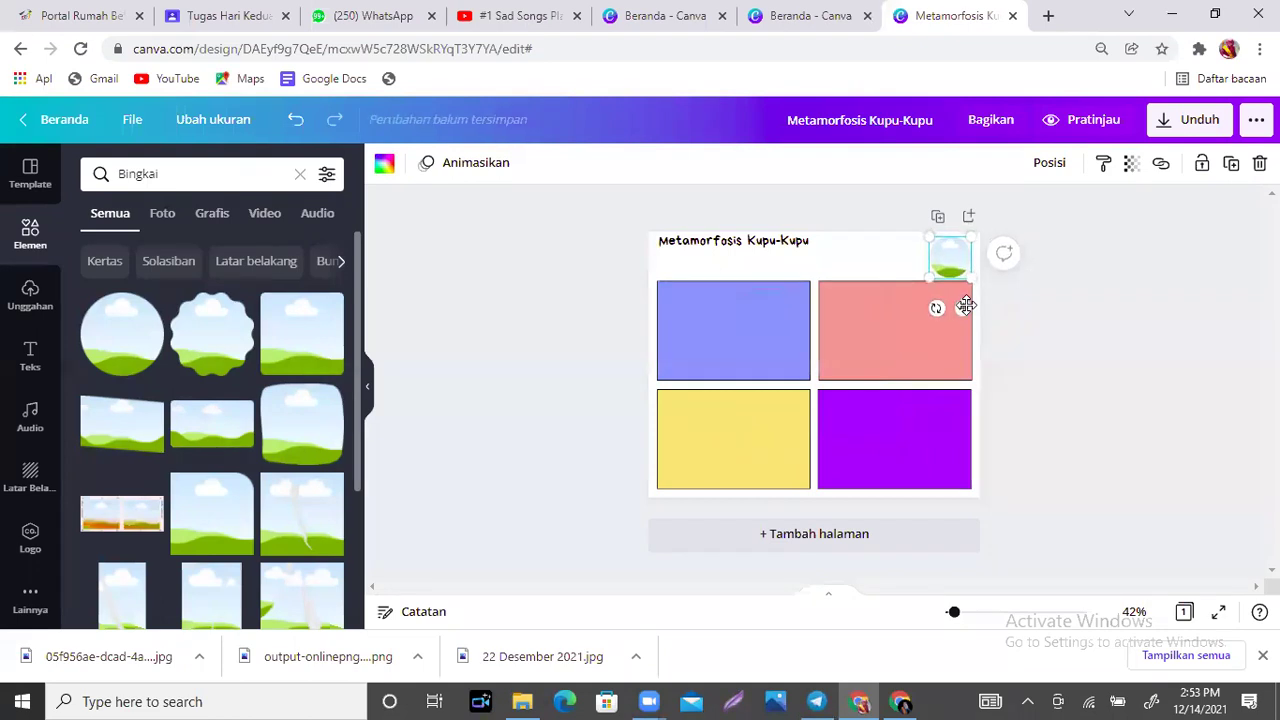
mouse_move(784, 244)
left_mouse_down()
mouse_move(768, 243)
mouse_move(782, 250)
left_mouse_up()
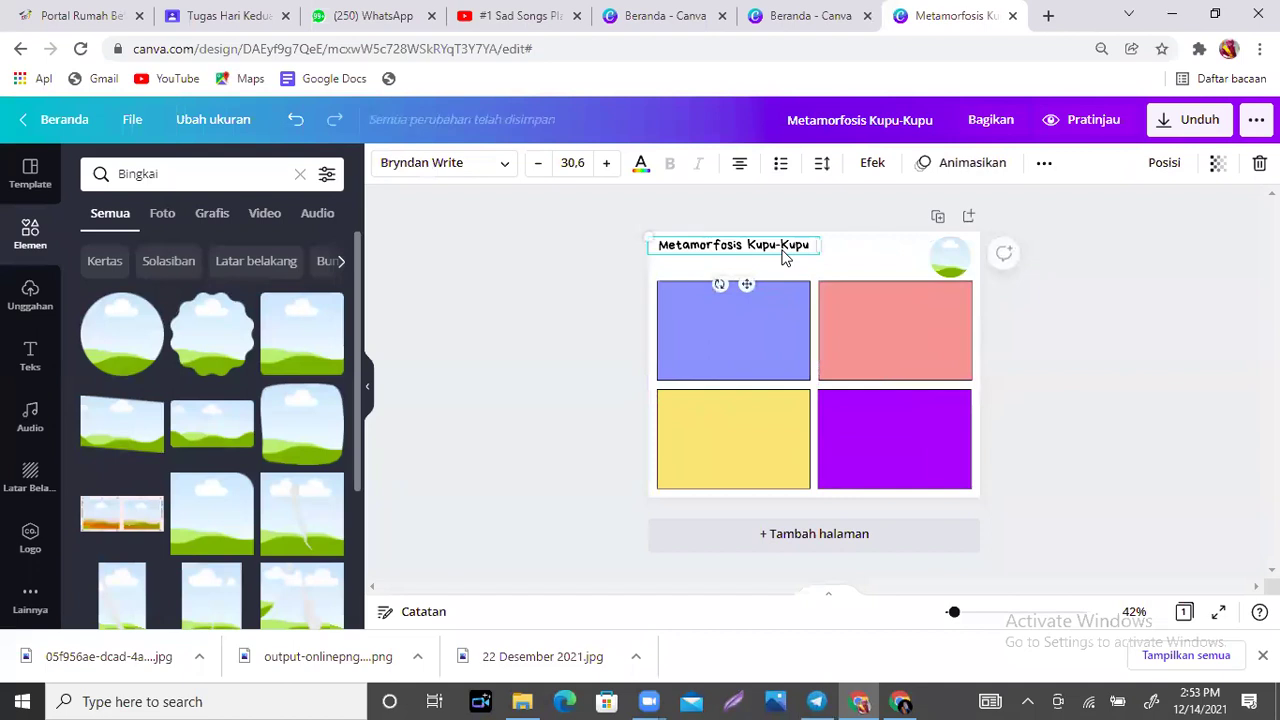
Fill the circular frame with the uploaded portrait that has the blurred city-light background.
left_click(30, 298)
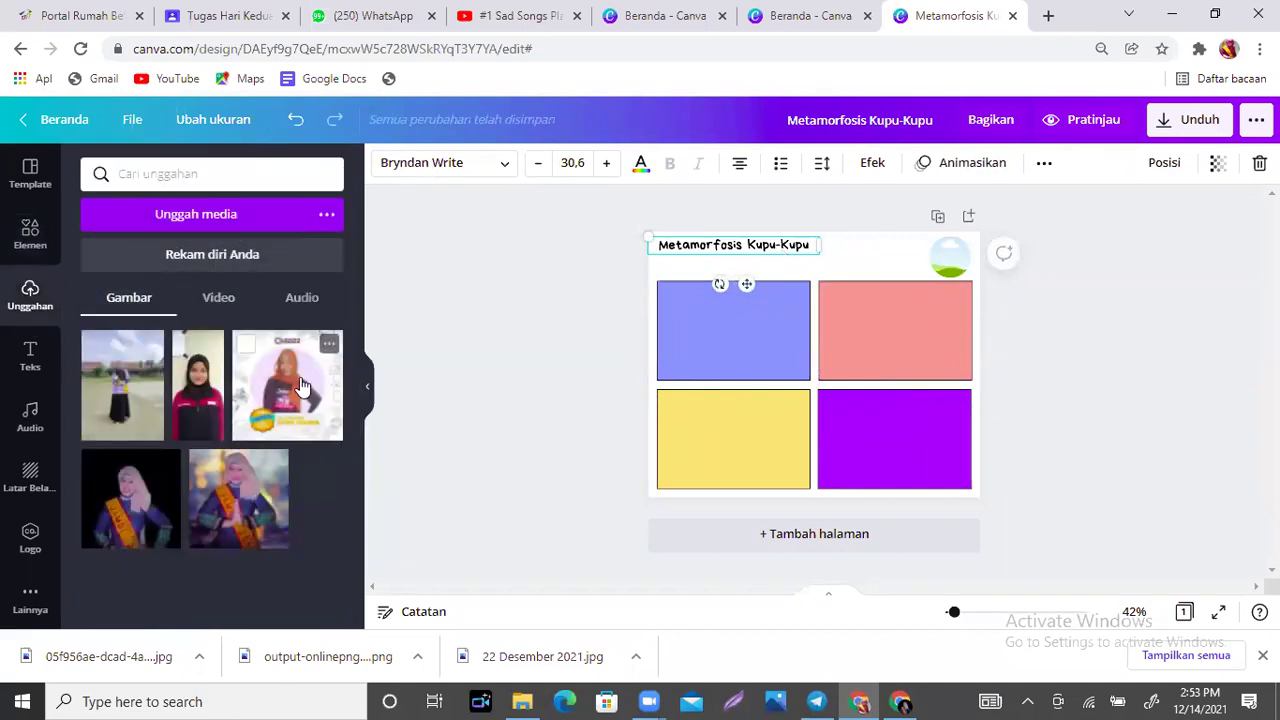
left_click(237, 499)
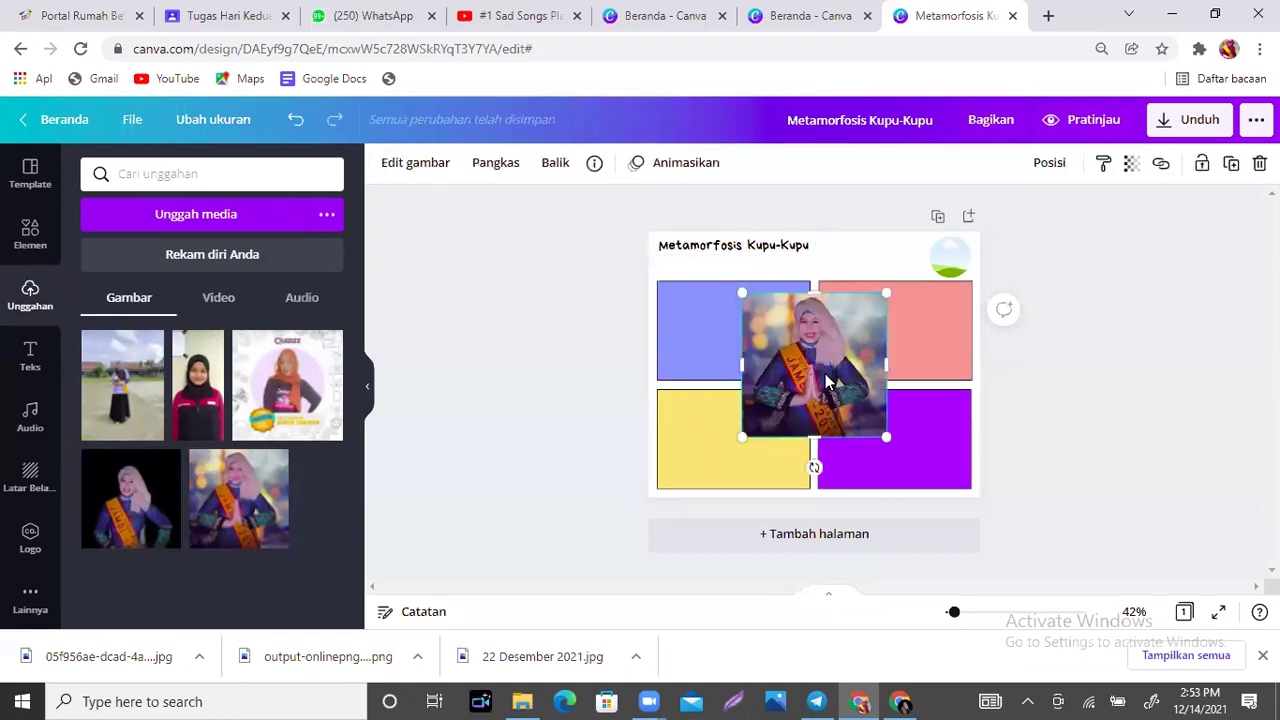
left_click_drag(826, 381, 953, 265)
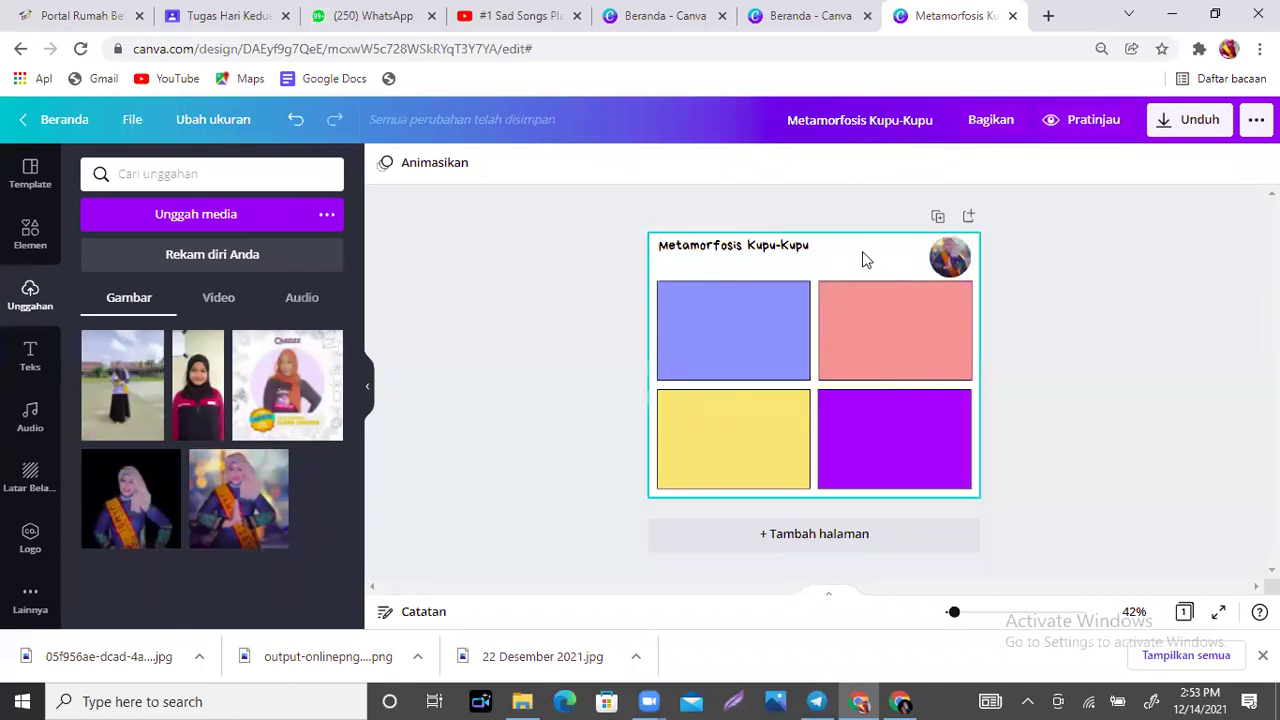
left_click(960, 258)
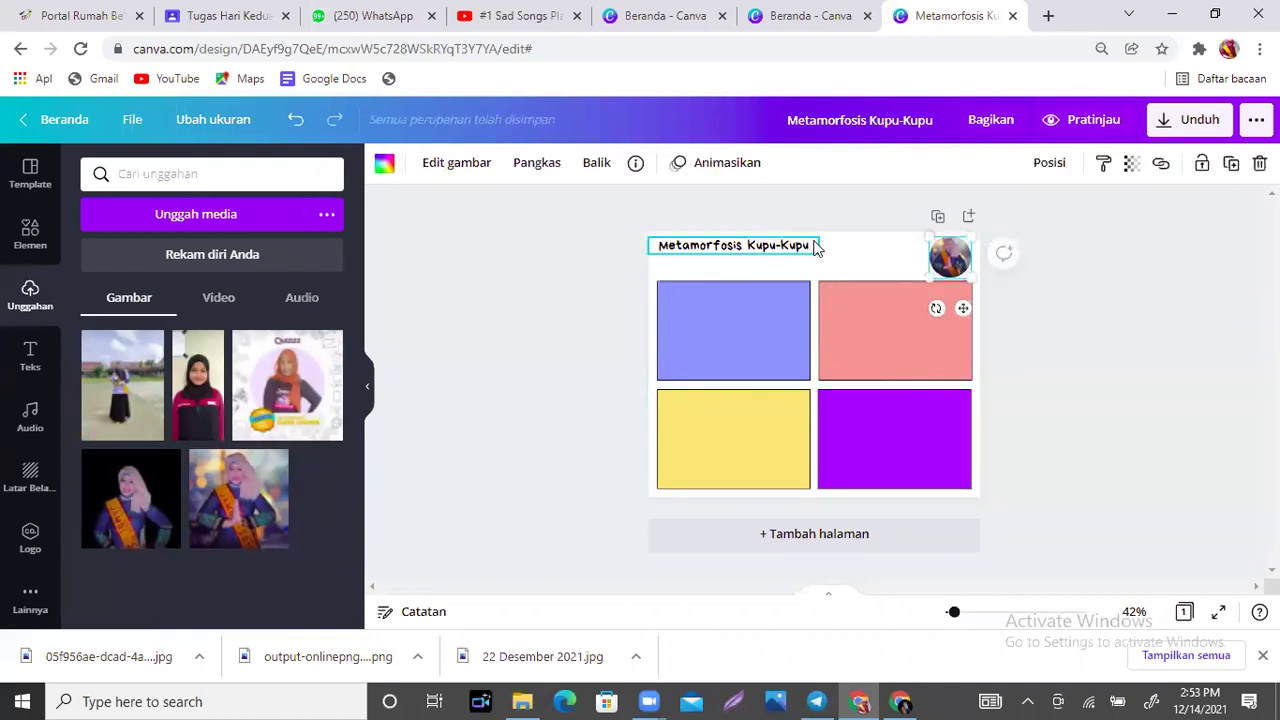
Add two lines below the title "Metamorfosis Kupu-Kupu": the author's full name and "SMAN 3 Tanjung Jabung Timur".
left_click(813, 250)
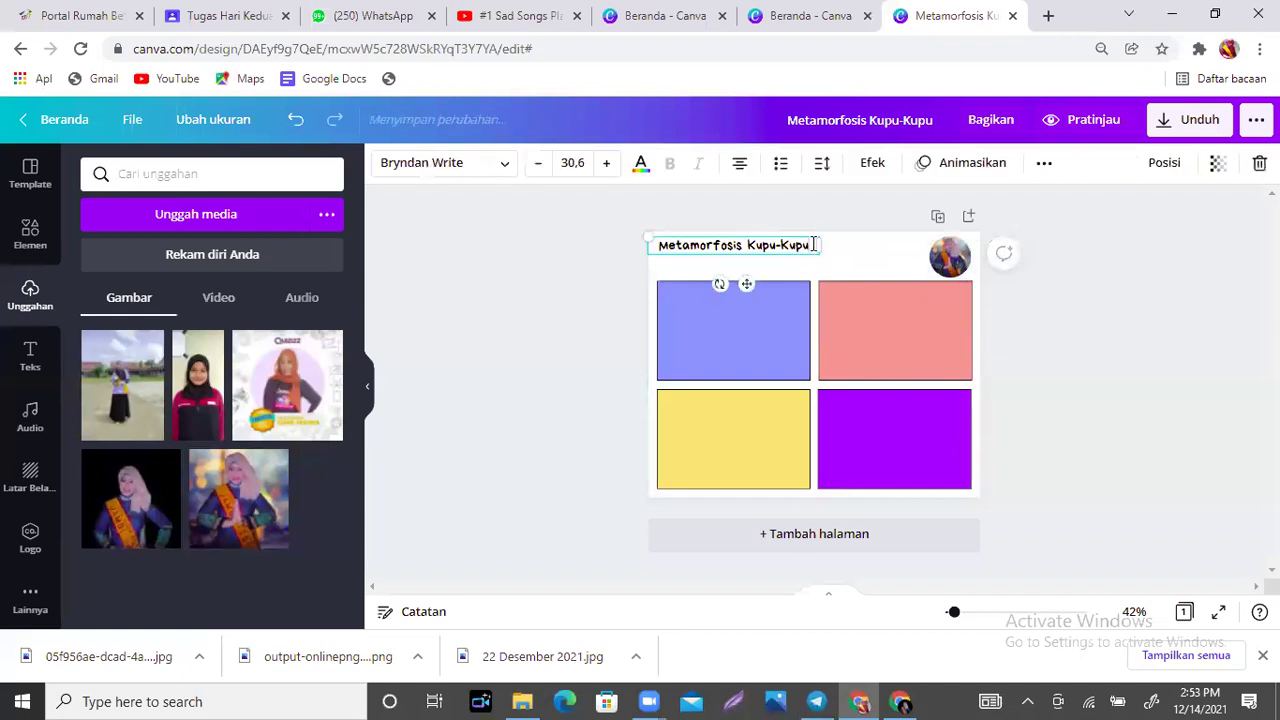
left_click_drag(813, 252, 813, 244)
key("Return")
type("Dona Yu")
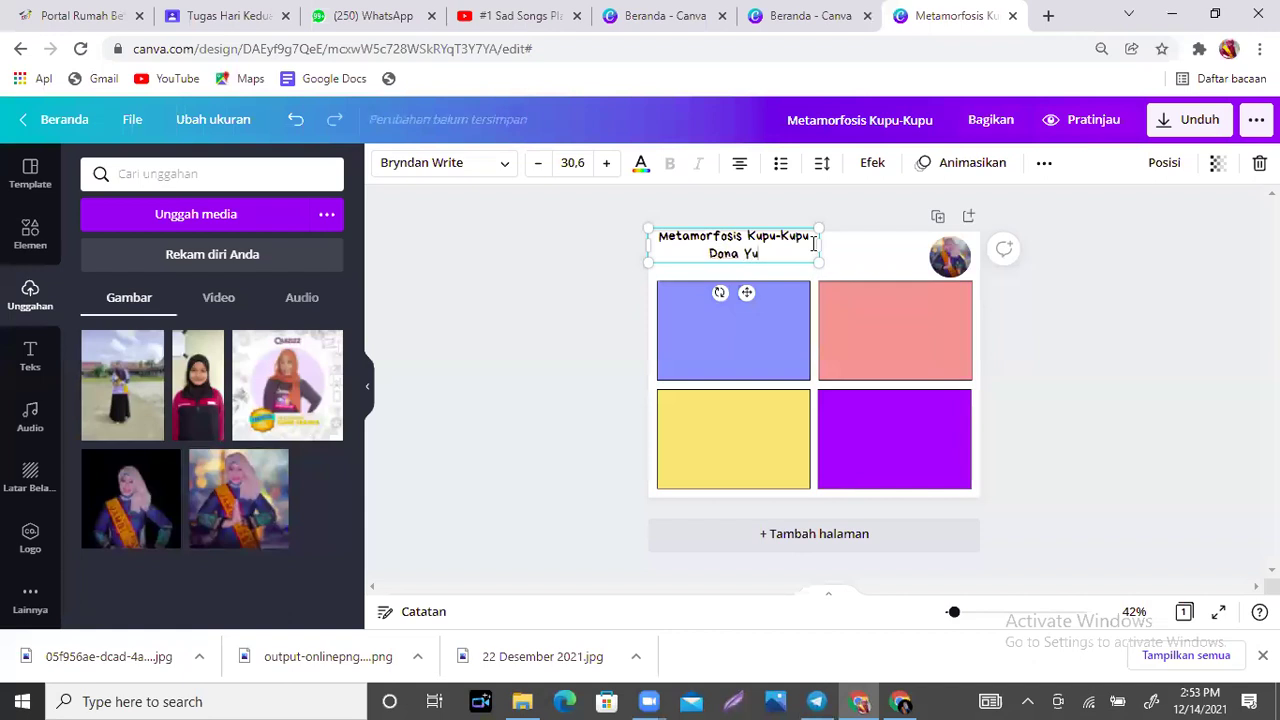
type("lia Sari")
key("Return")
type("SM")
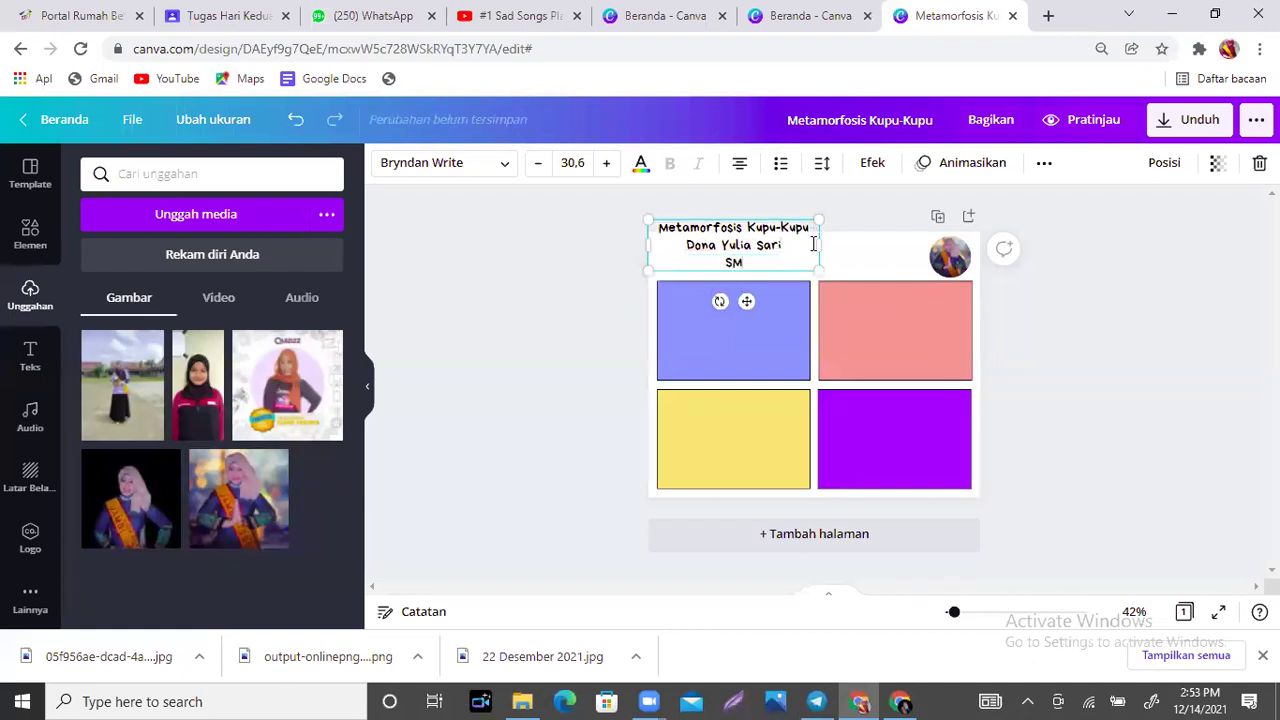
type("AN 3 Tanjung Jab")
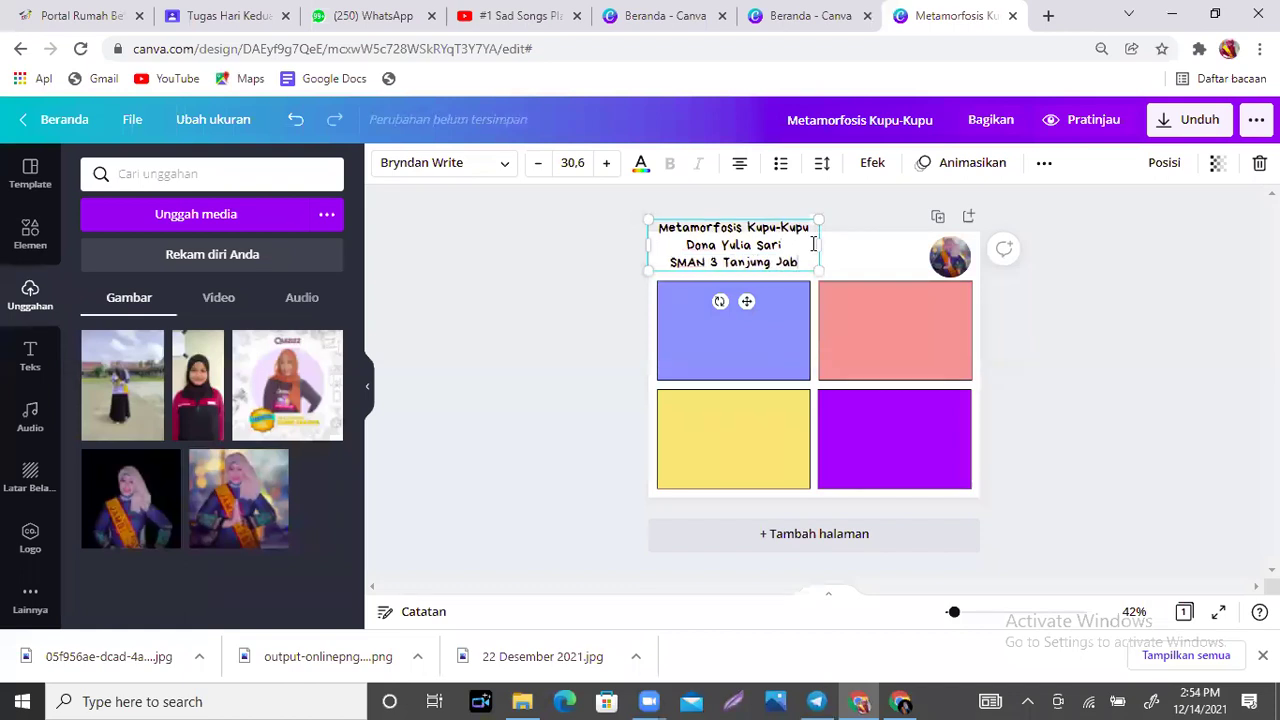
type("ung Timur")
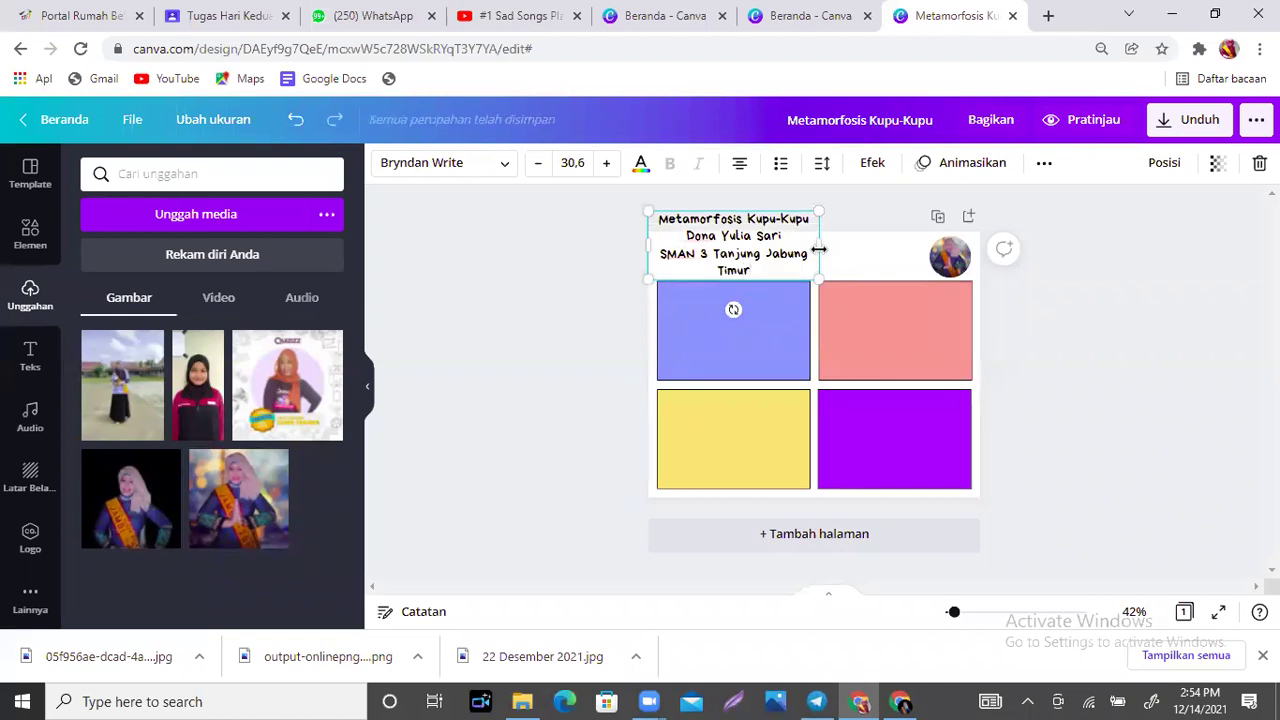
Widen and shrink the title block so its three lines fit above the panels, and move the circular photo beside it.
left_click_drag(818, 246, 874, 254)
left_click_drag(771, 288, 786, 303)
left_click_drag(940, 260, 884, 262)
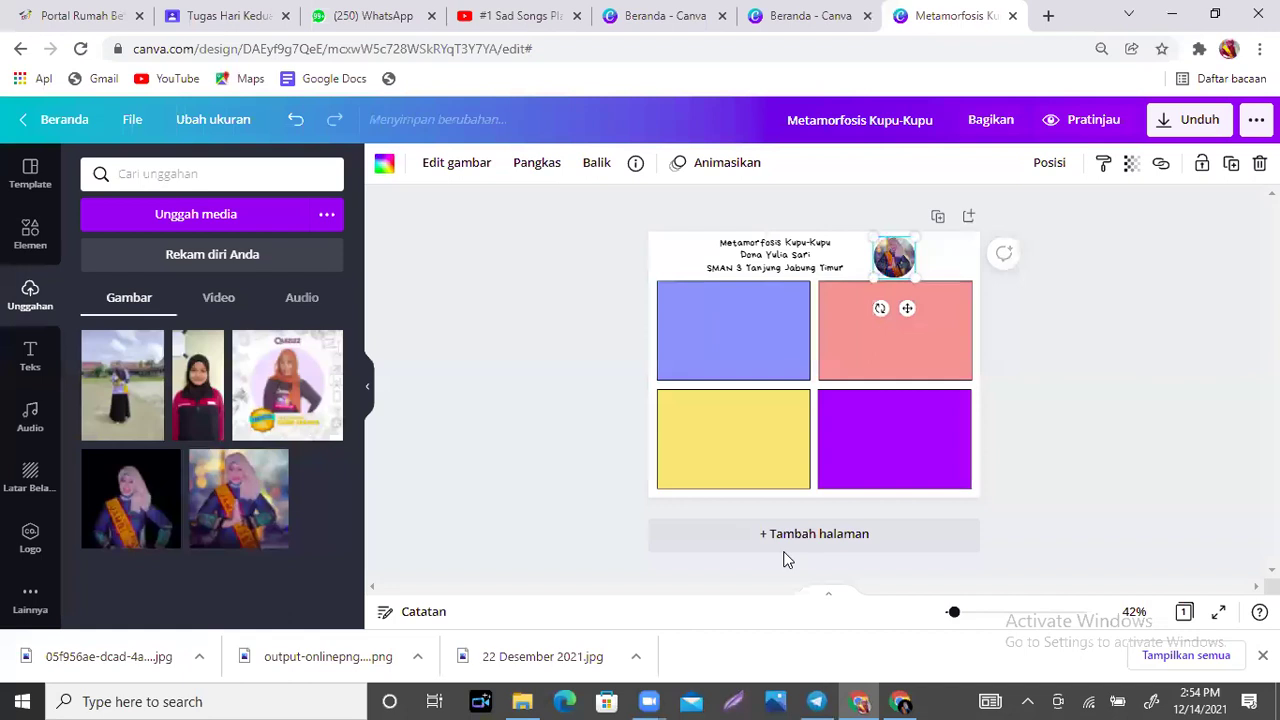
Clear the previous element search and search the elements for "guru".
left_click_drag(953, 612, 962, 617)
scroll(815, 380, "down", 3)
scroll(815, 380, "up", 4)
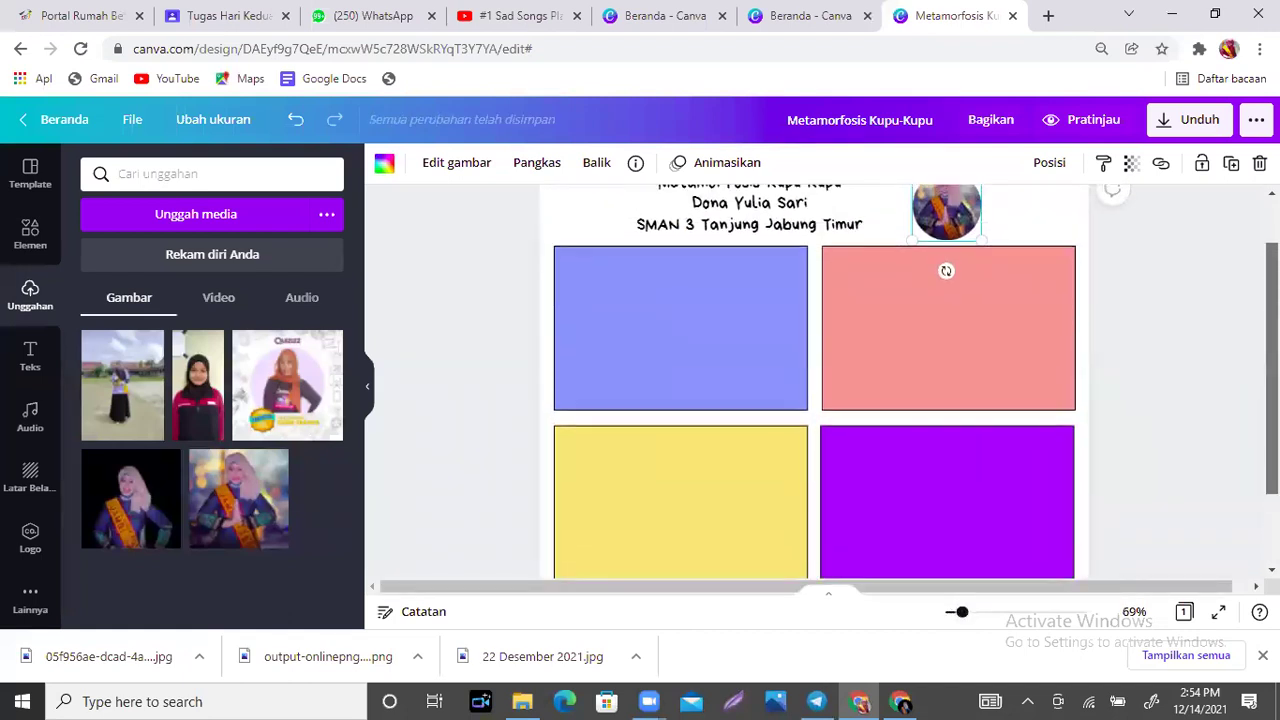
scroll(815, 380, "up", 1)
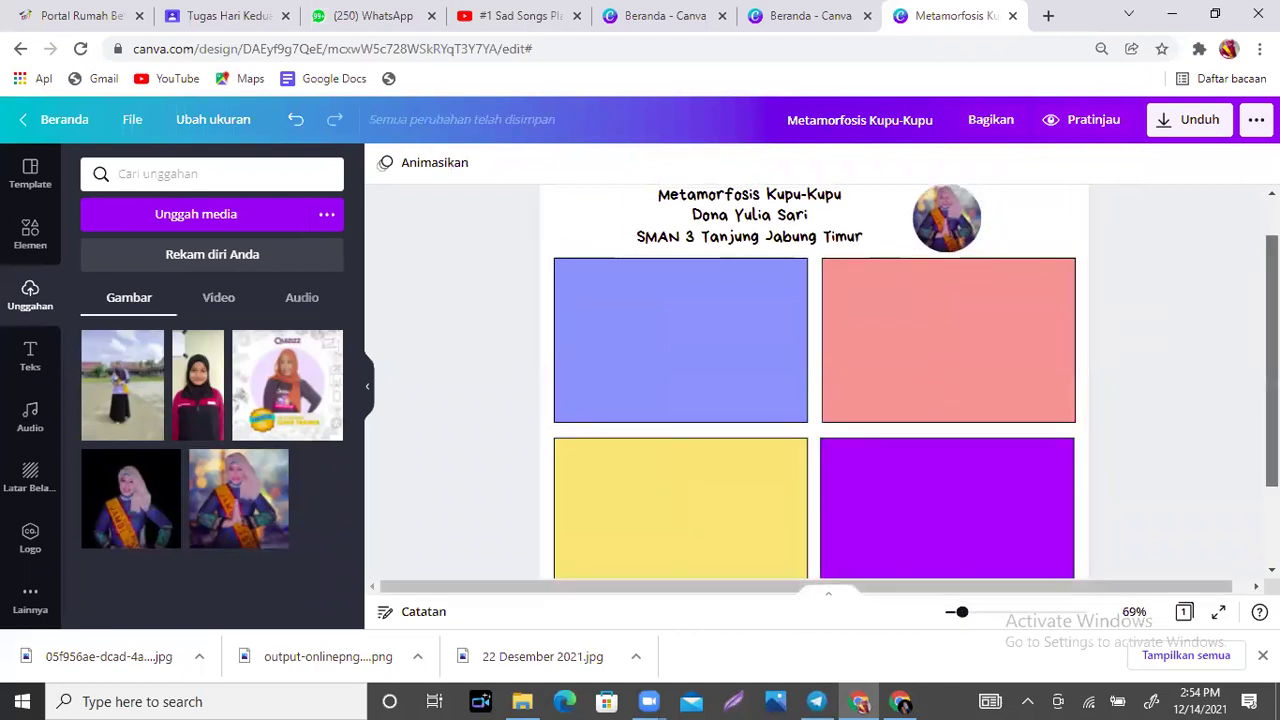
scroll(928, 510, "up", 2)
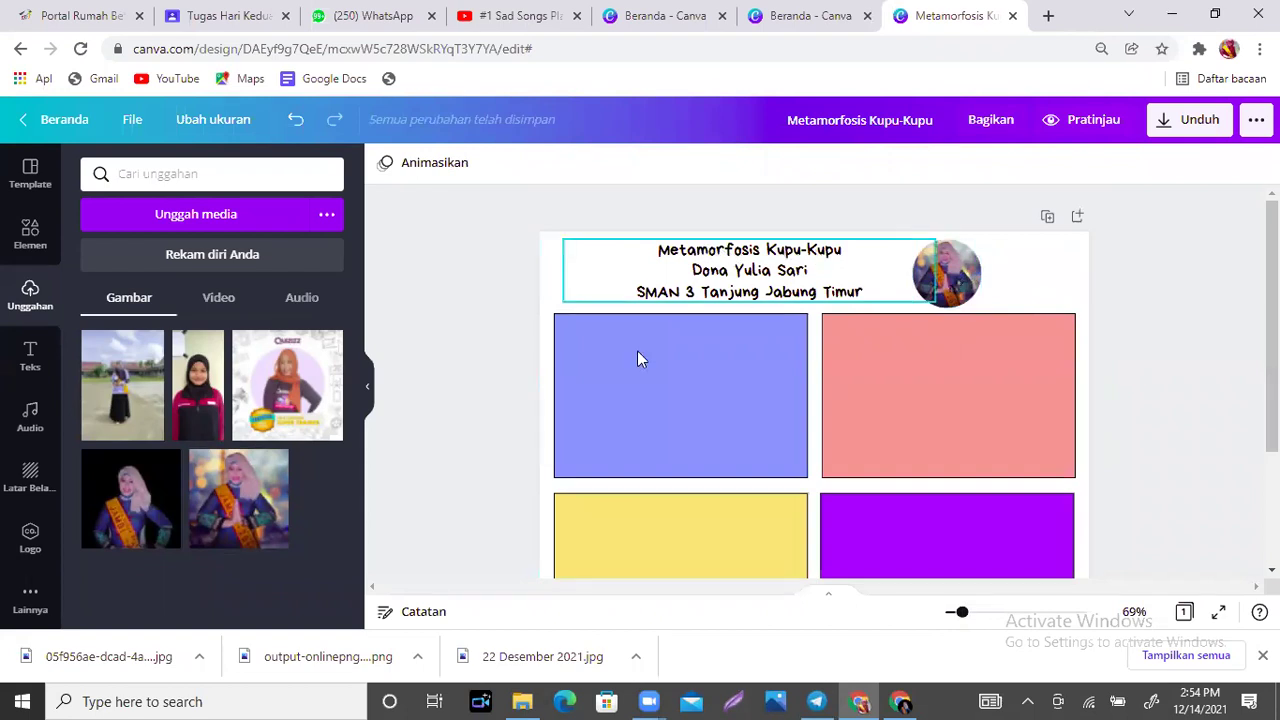
left_click(36, 240)
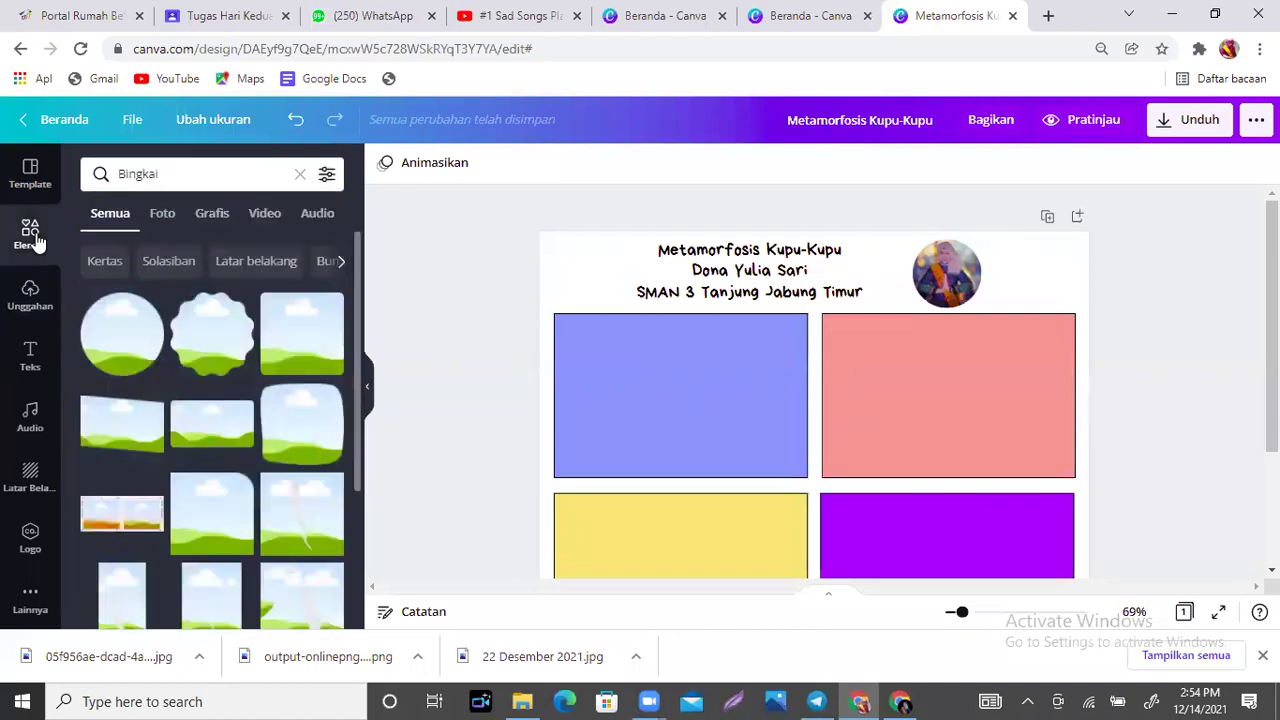
left_click(299, 174)
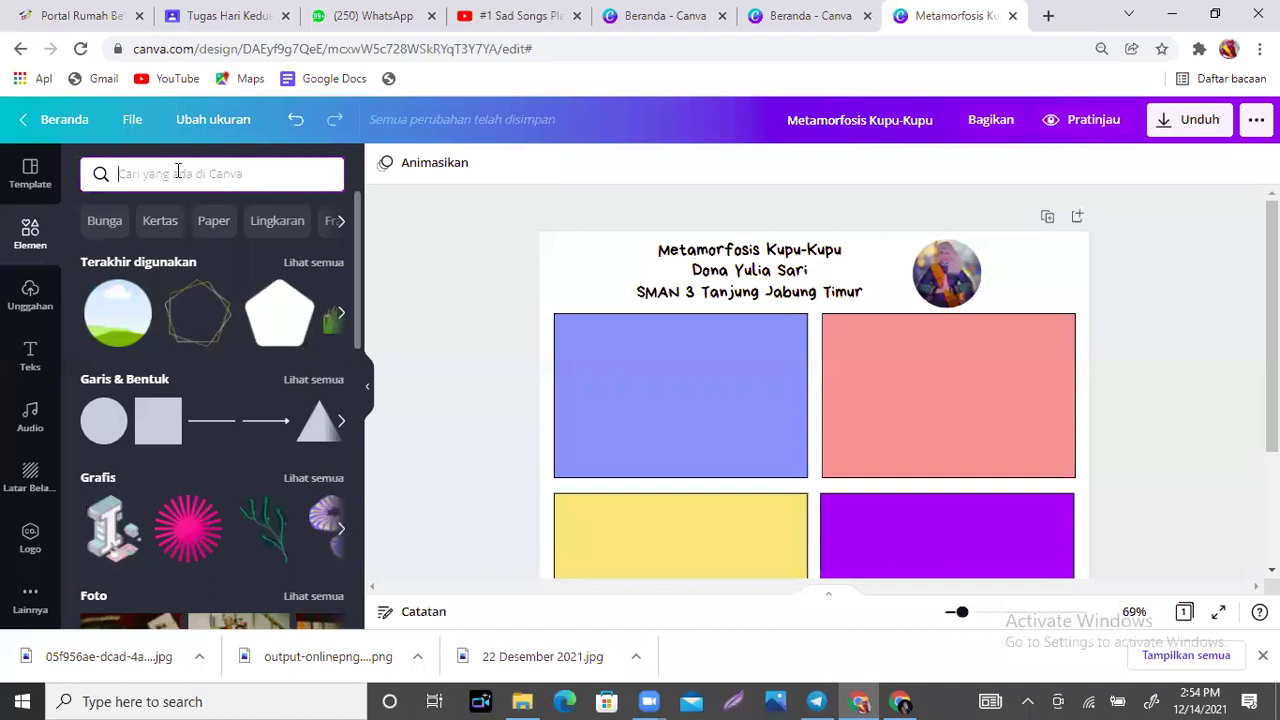
type("guru")
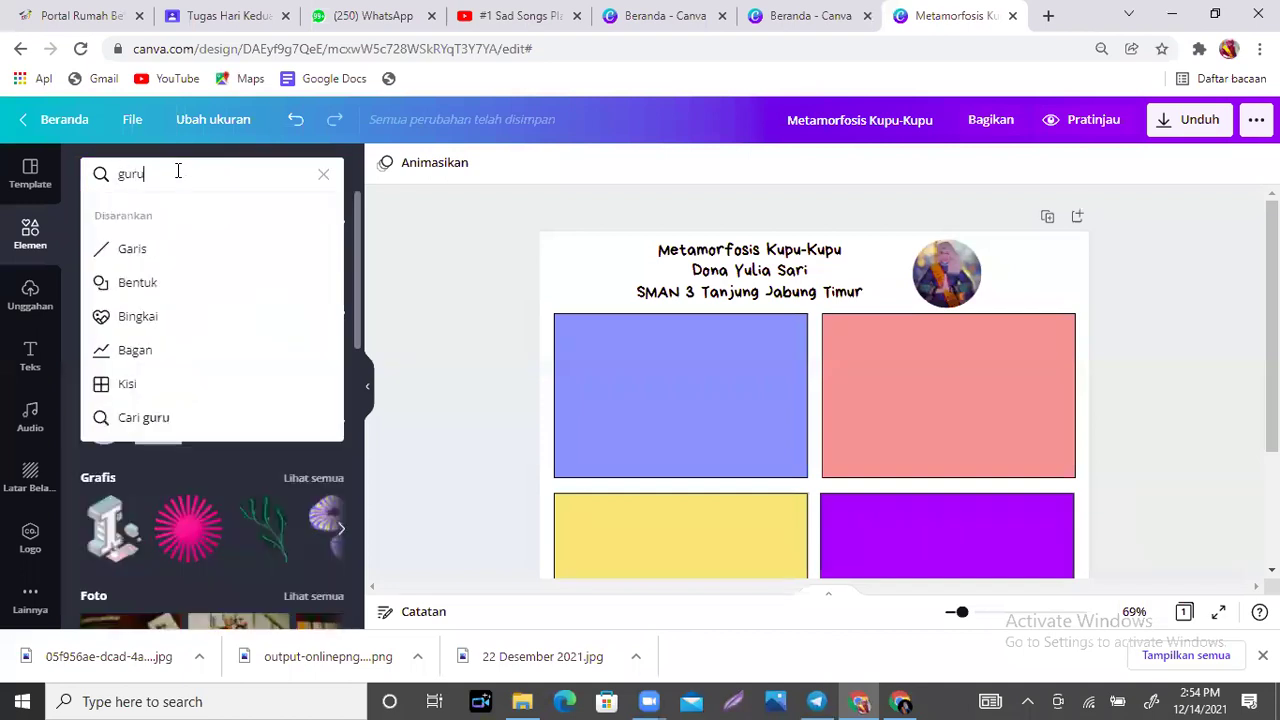
key("Return")
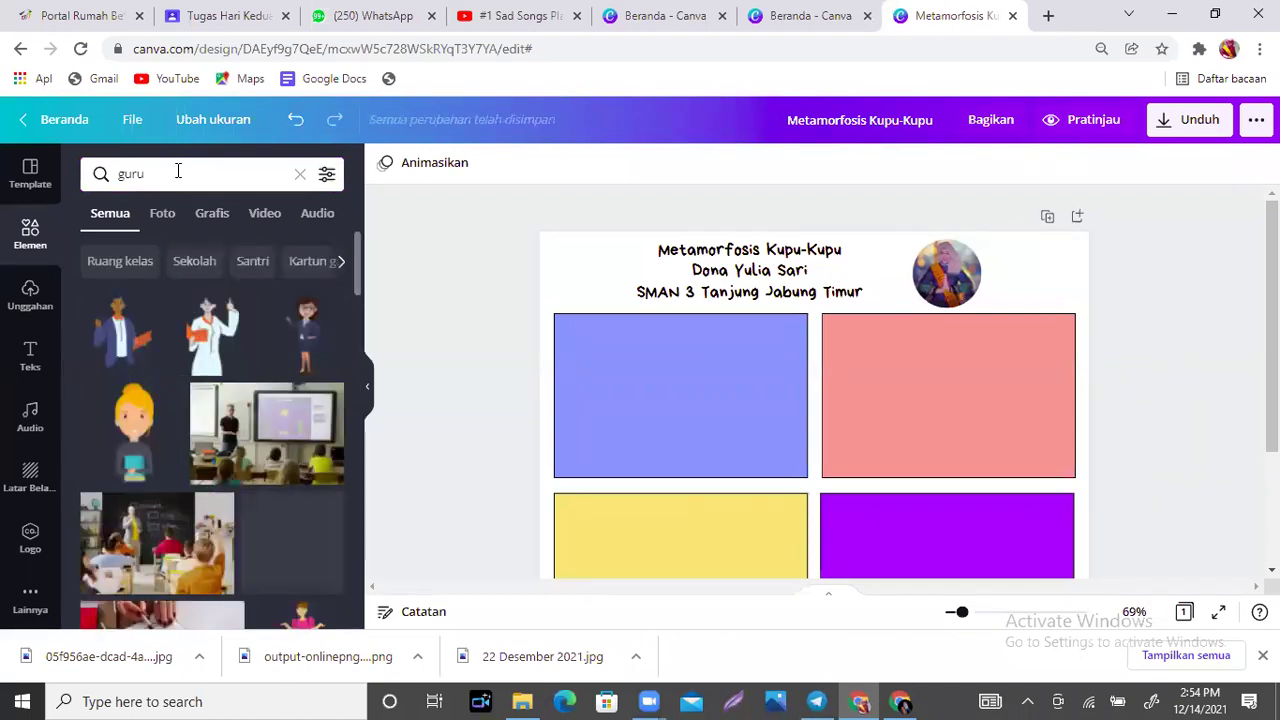
Add the woman teacher holding a pointer, shrink her, and stand her at the right side of the blue panel's bottom edge.
left_click(298, 325)
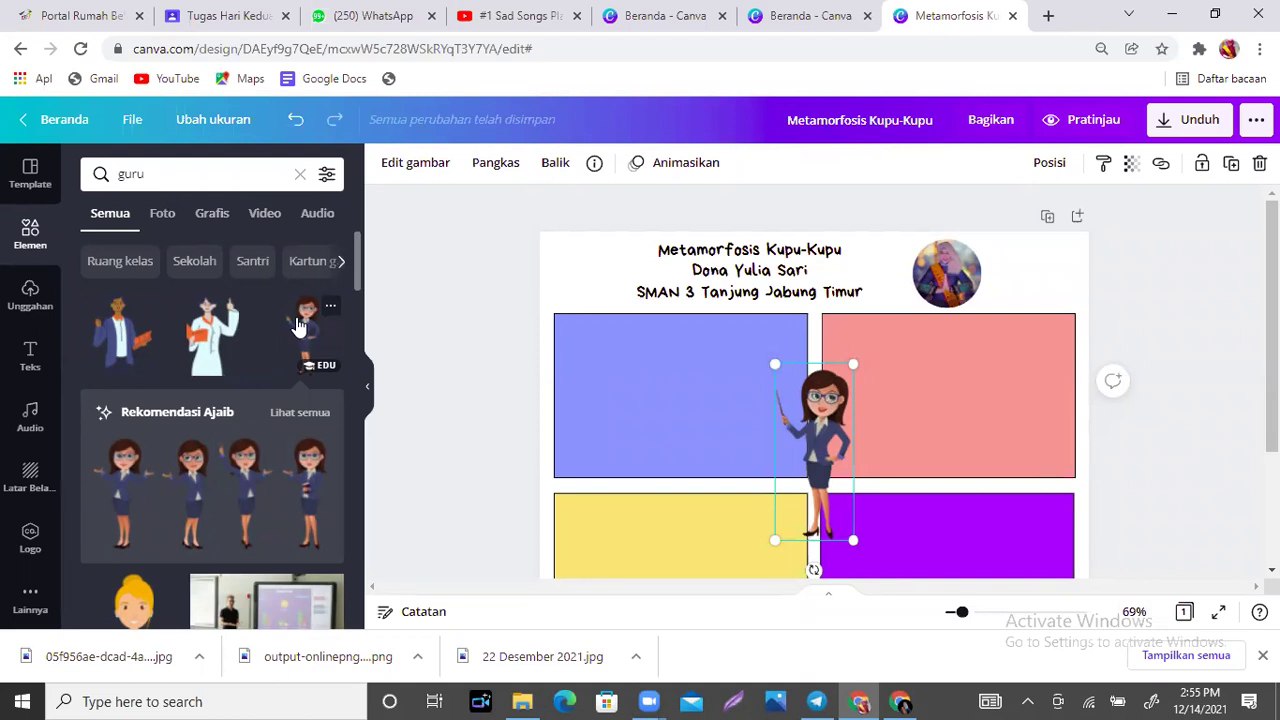
left_click_drag(815, 458, 757, 412)
left_click_drag(794, 490, 775, 448)
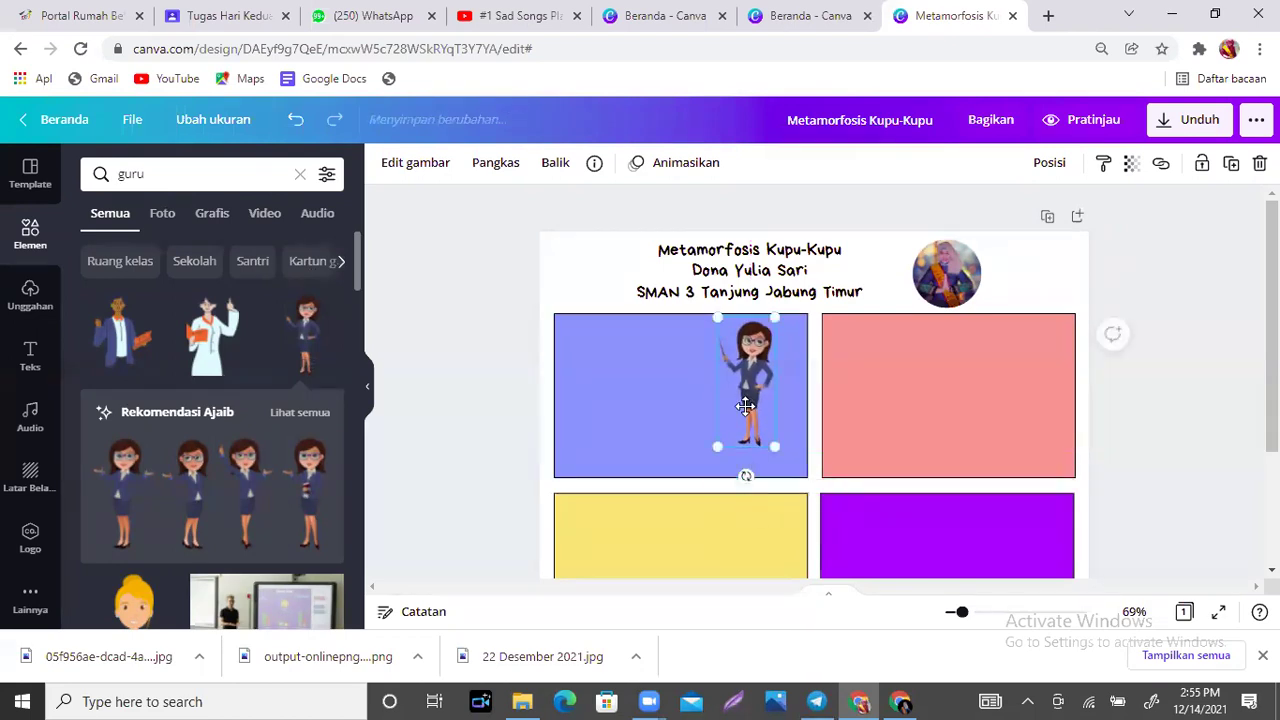
left_click_drag(745, 406, 752, 432)
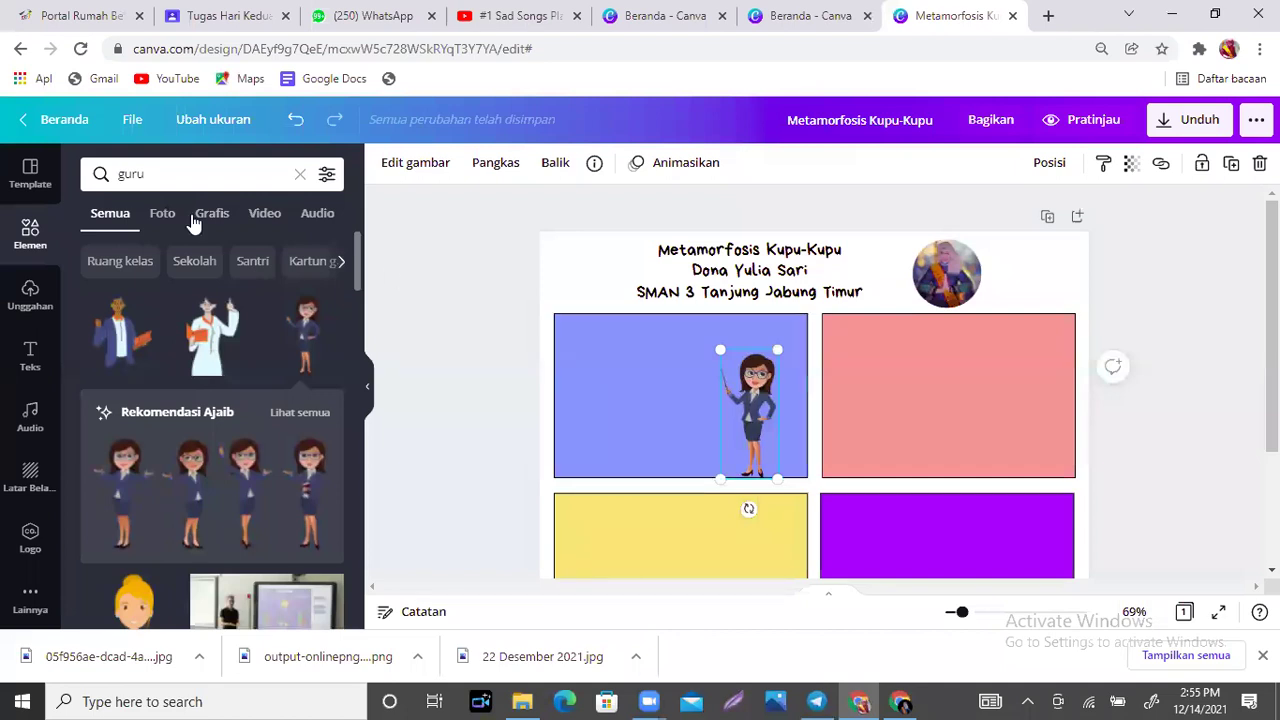
Search the elements for "papan tulis" and look through the whiteboard results.
left_click(299, 176)
type("papan tu")
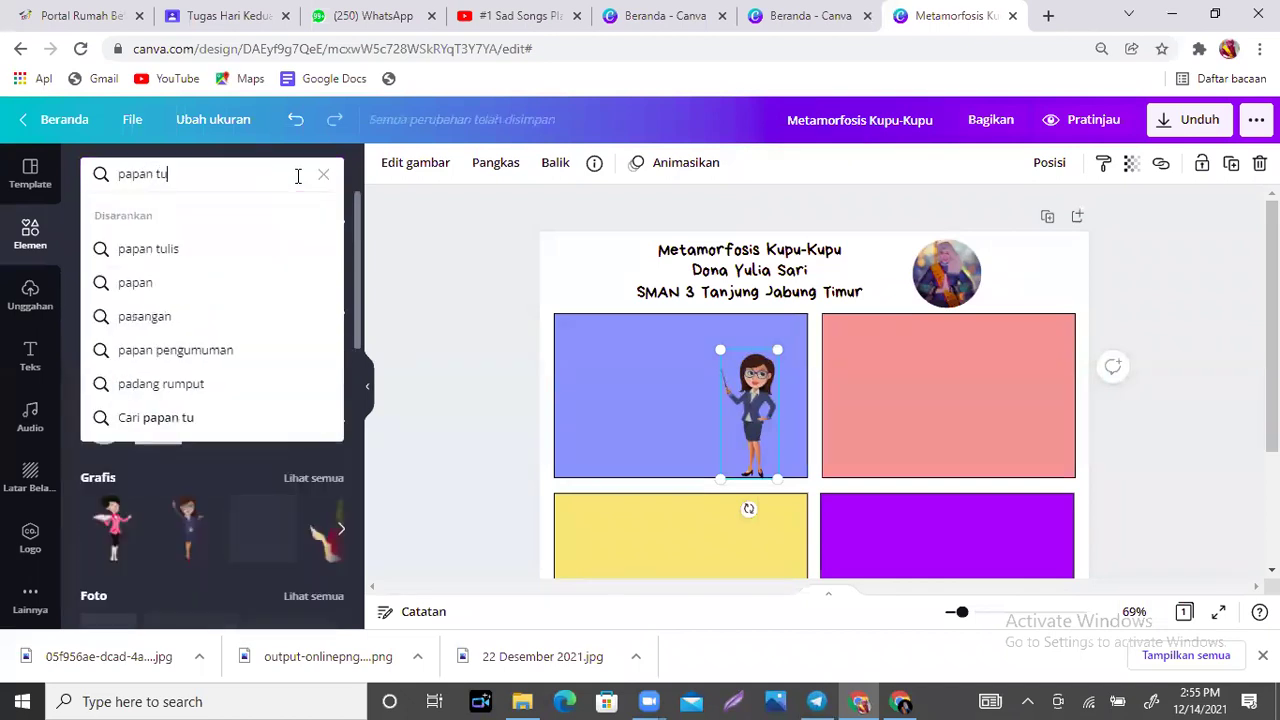
type("lis")
key("Return")
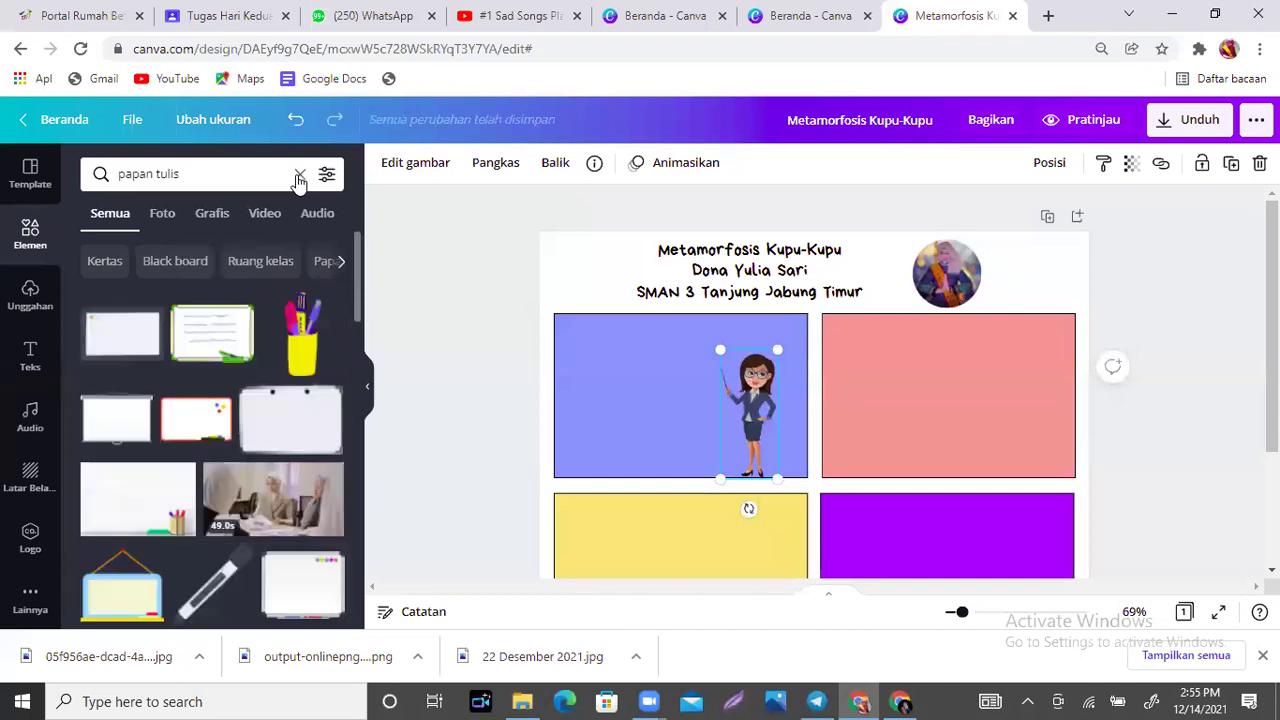
scroll(360, 262, "down", 3)
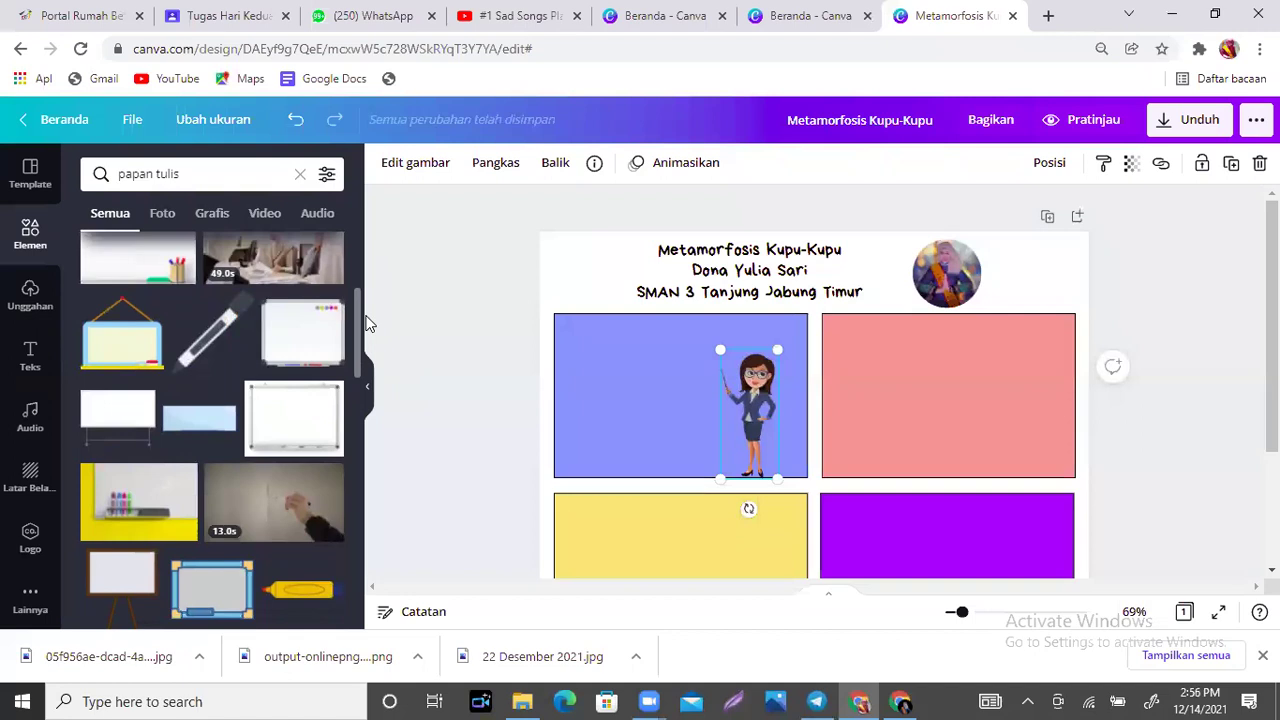
Add the white standing whiteboard, shrink it to fit the left of the blue panel, and shift the teacher slightly right beside it.
left_click(115, 426)
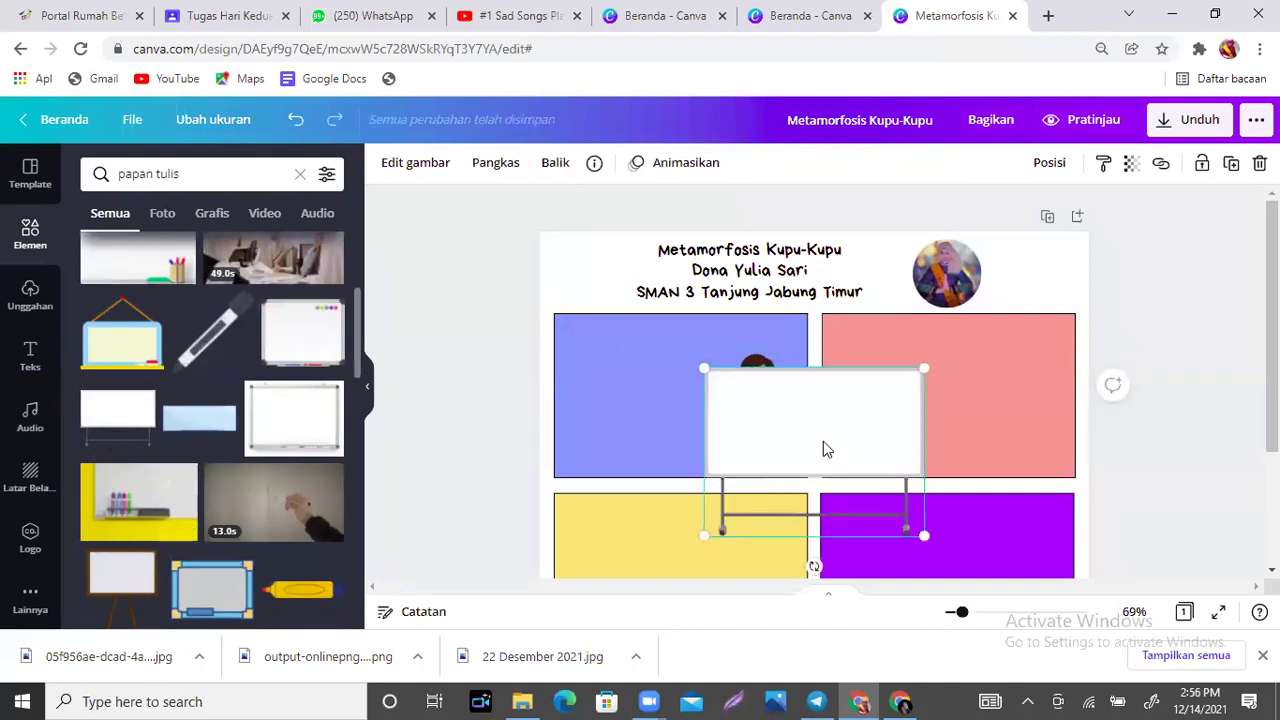
left_click_drag(823, 449, 671, 397)
left_click_drag(754, 487, 720, 466)
left_click_drag(660, 394, 662, 415)
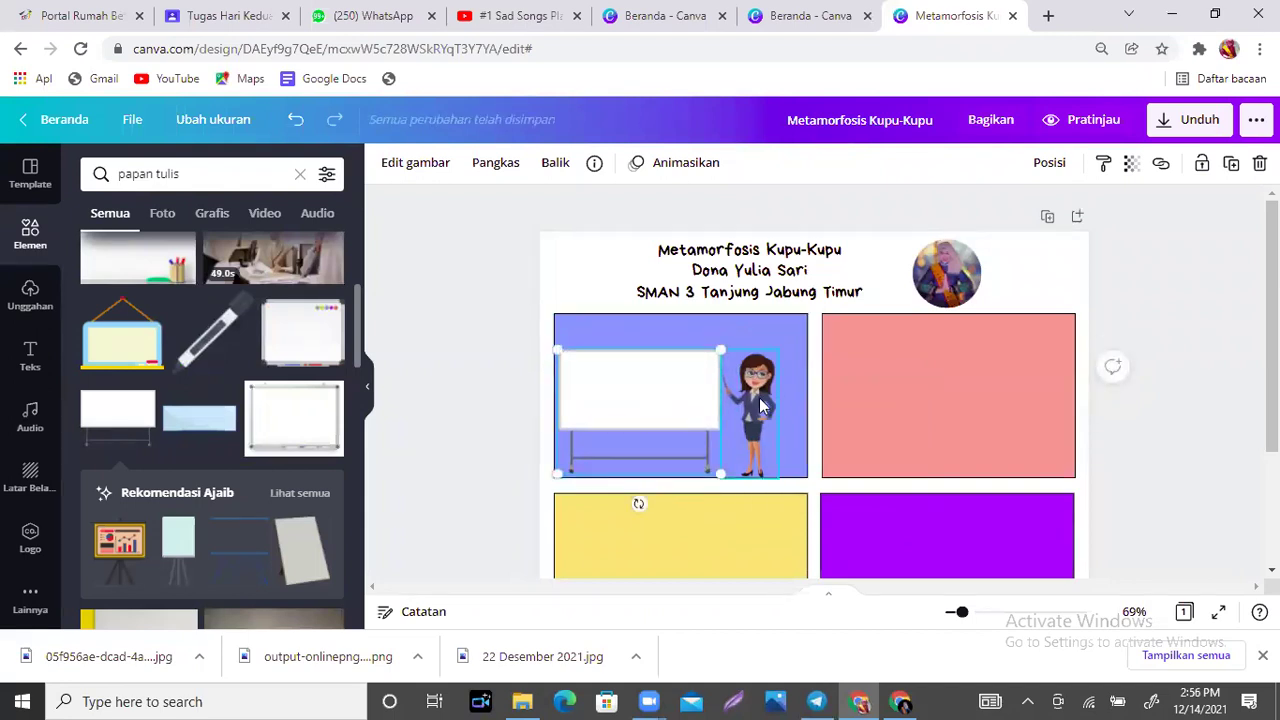
left_click_drag(759, 404, 775, 404)
left_click_drag(666, 408, 673, 401)
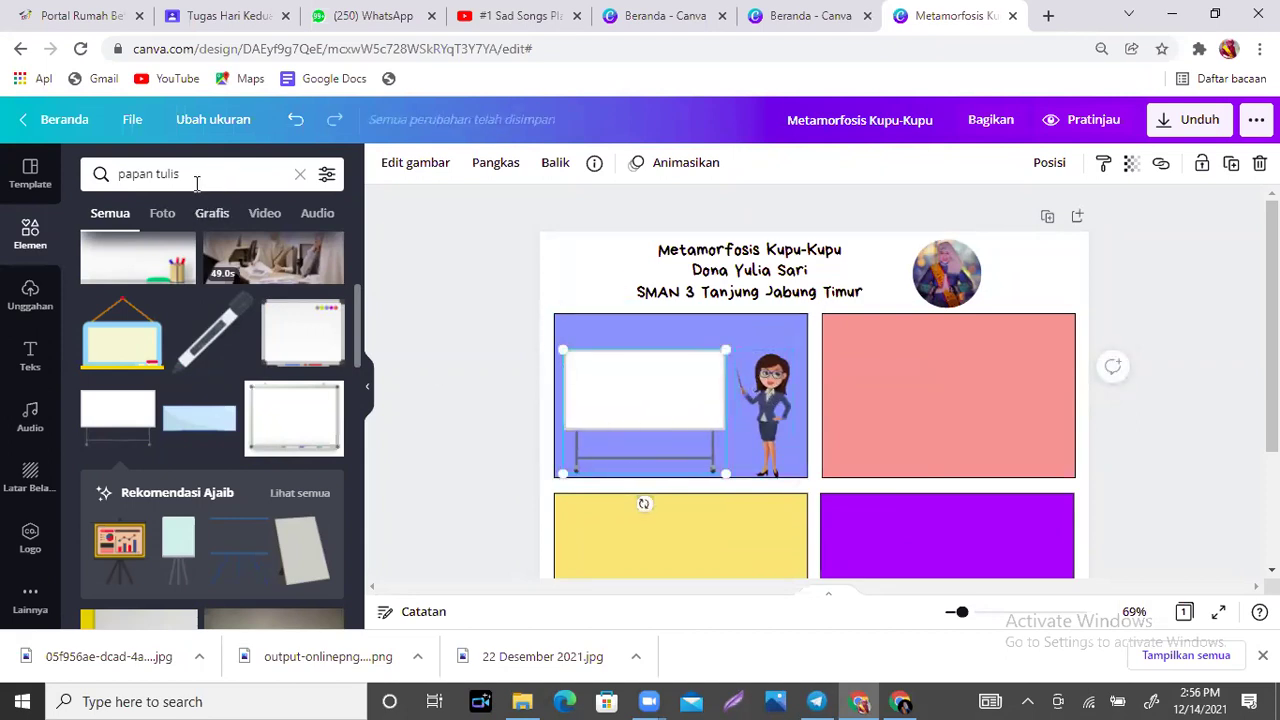
Search the elements for "siswa", limit the results to graphics (Grafis), and browse them for seated students.
left_click(157, 174)
key("ctrl+a")
type("siswa")
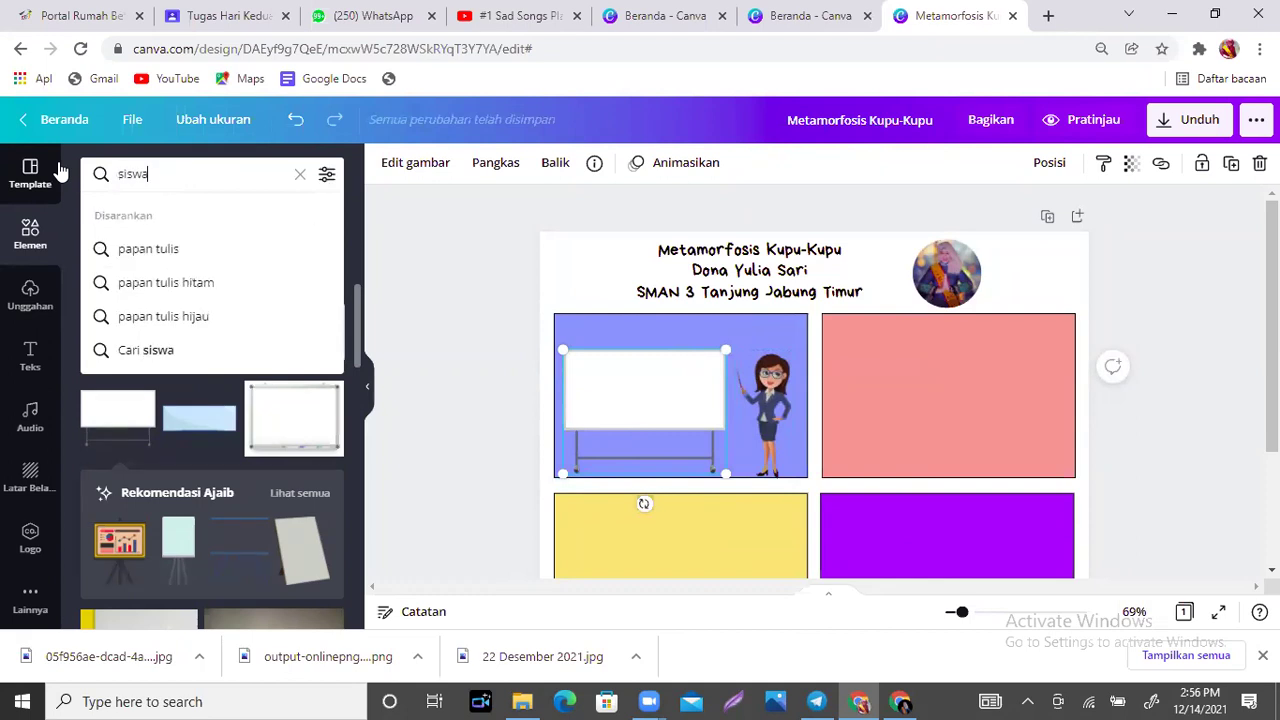
key("Return")
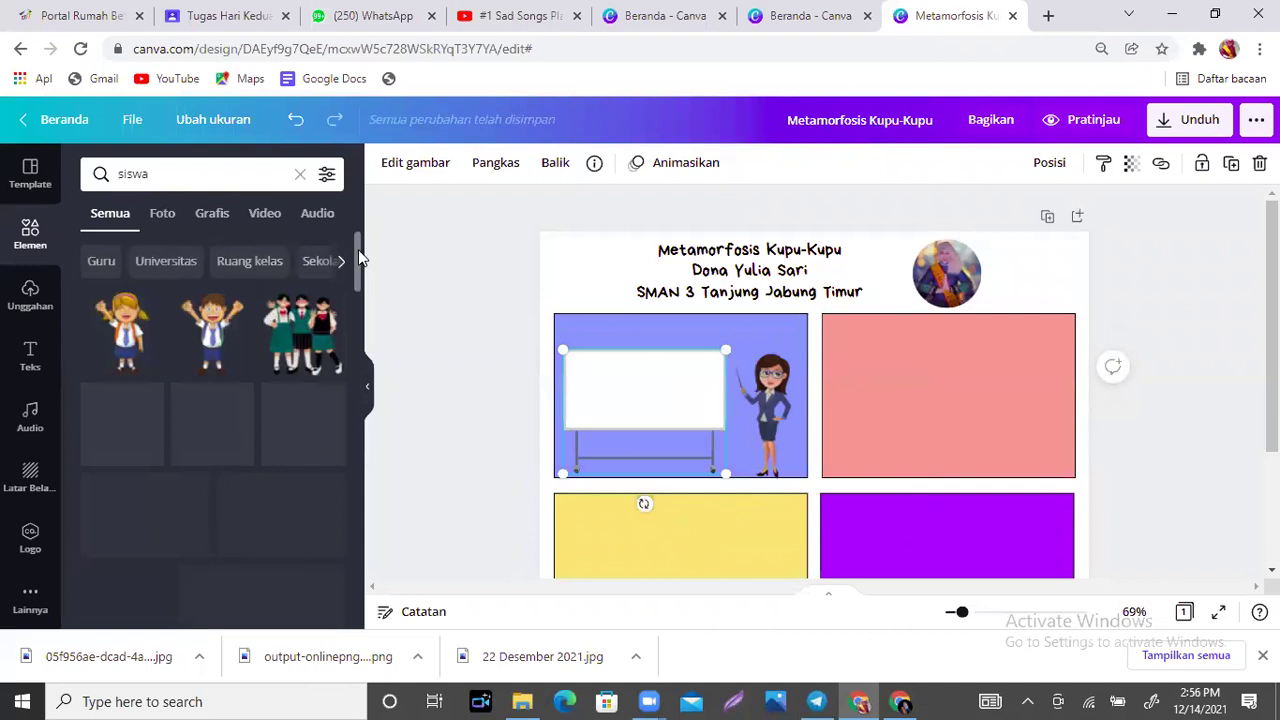
left_click_drag(358, 266, 358, 300)
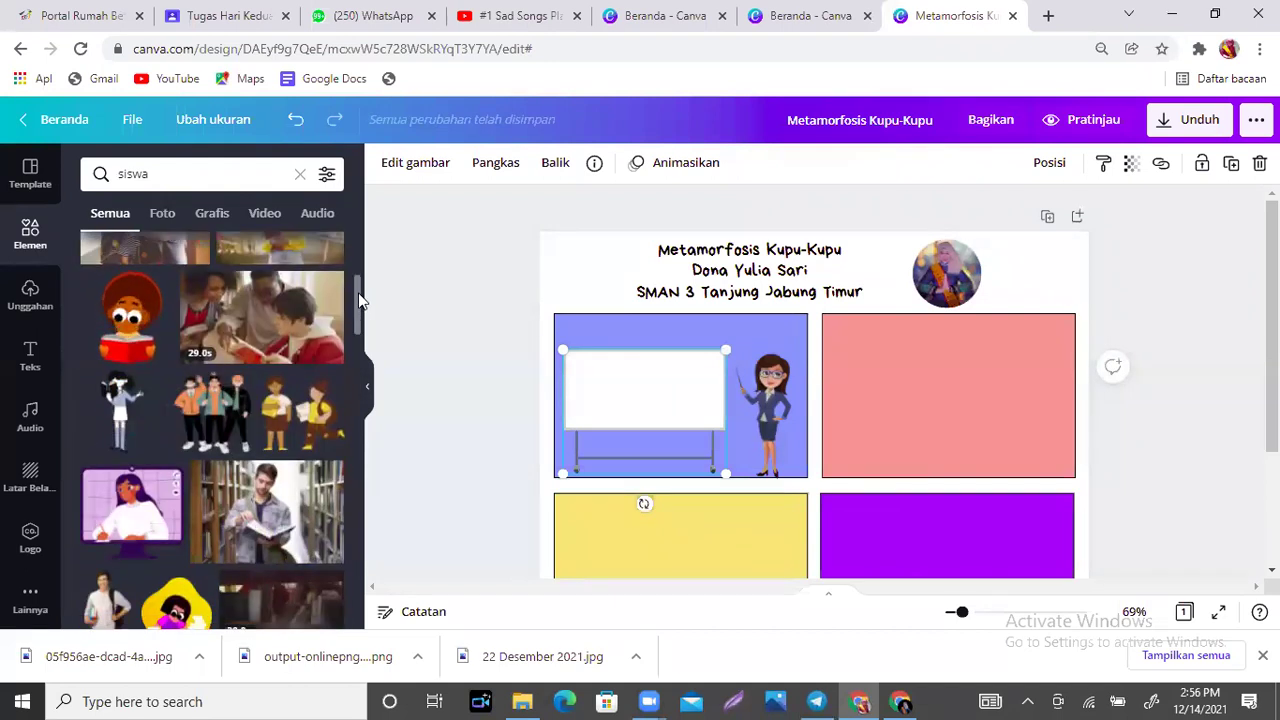
left_click(213, 215)
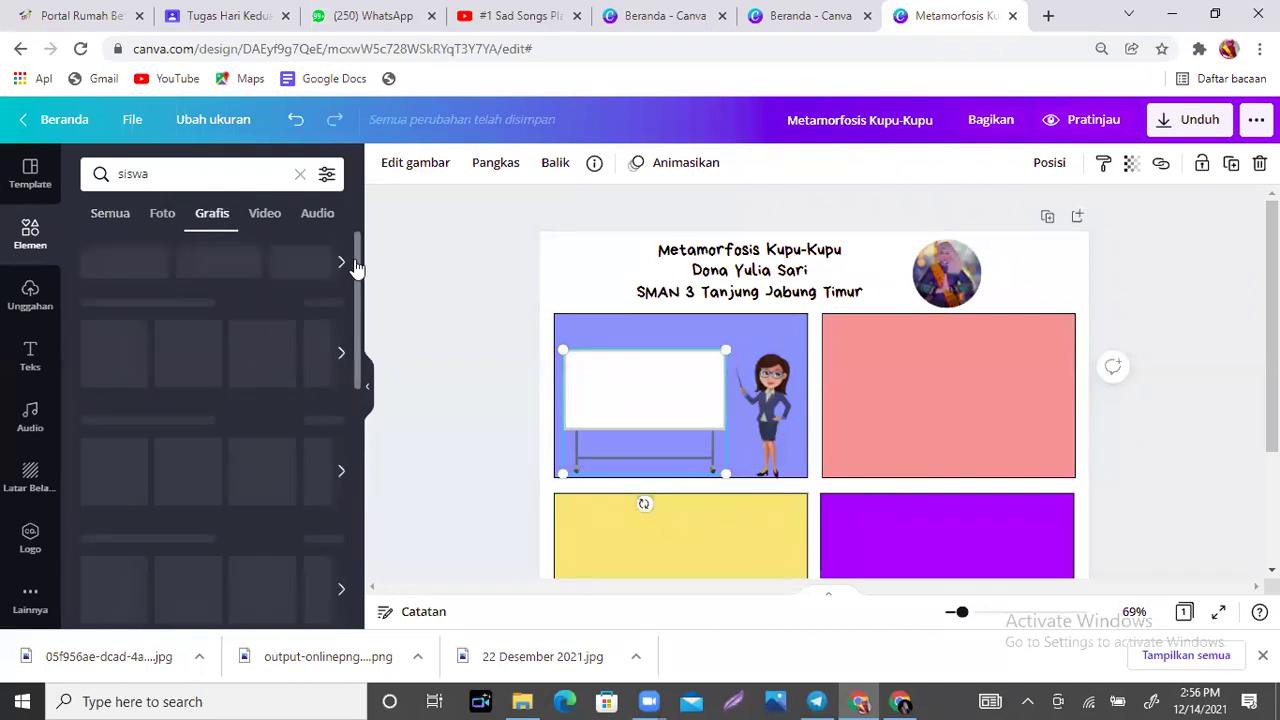
left_click_drag(358, 292, 360, 490)
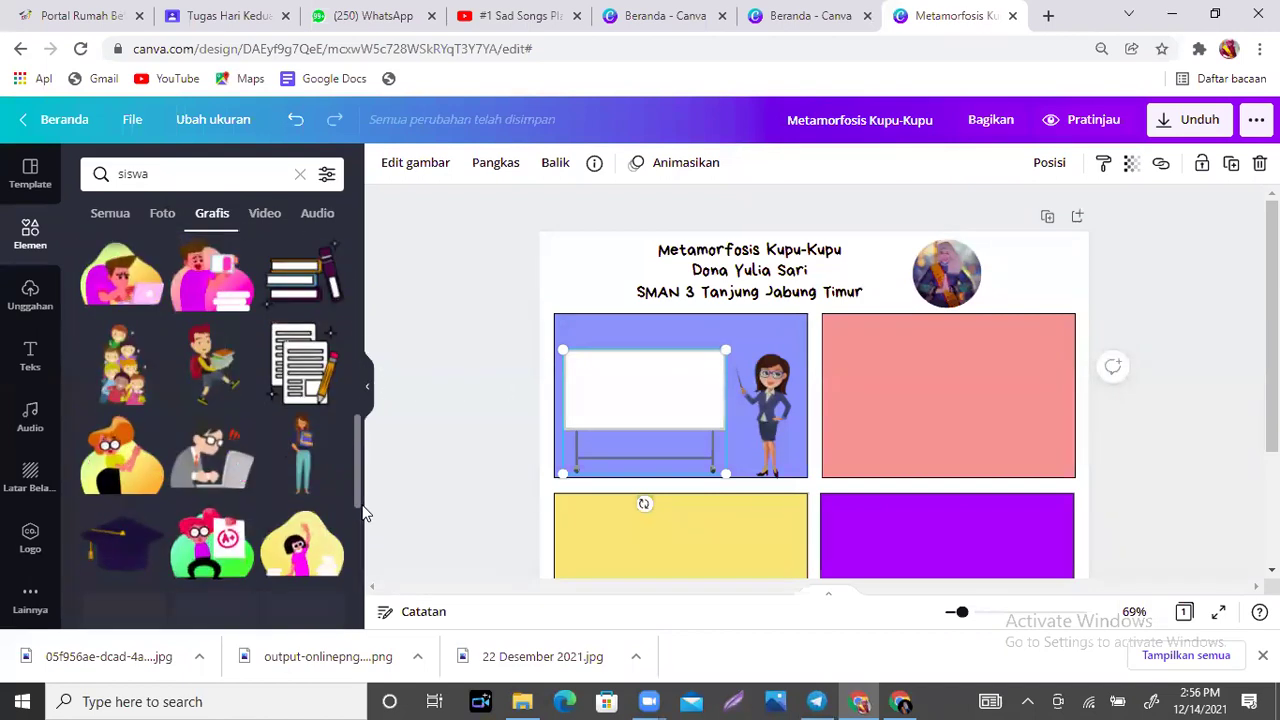
left_click_drag(360, 436, 366, 578)
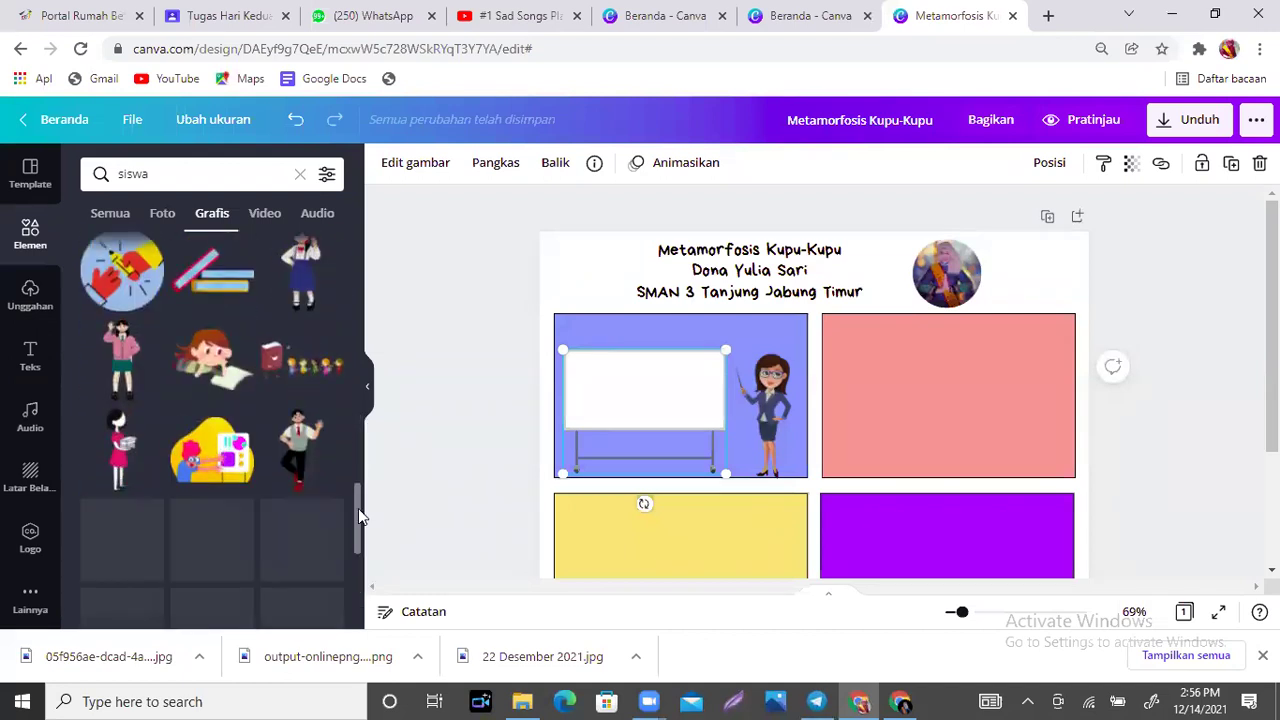
left_click_drag(358, 506, 358, 555)
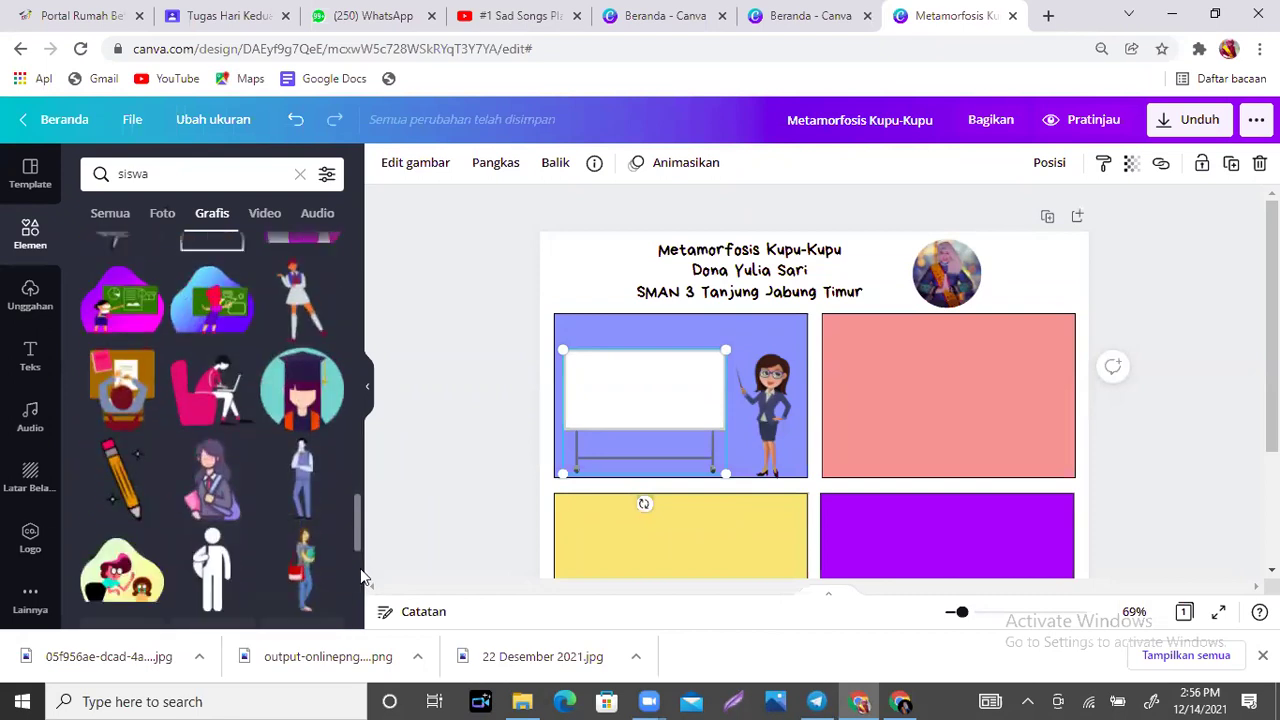
Add the graphic of a student at a desk to get its related recommendations, and delete it from the blue panel.
left_click(118, 393)
left_click_drag(888, 538, 792, 459)
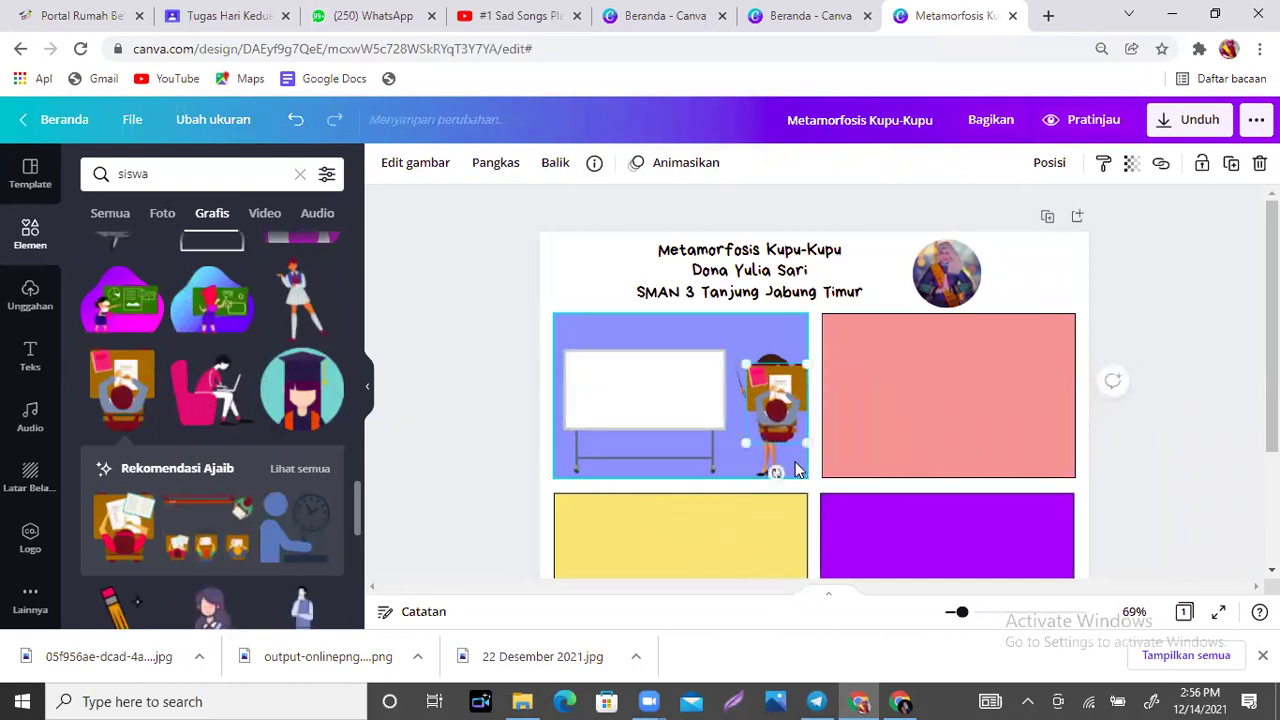
key("Delete")
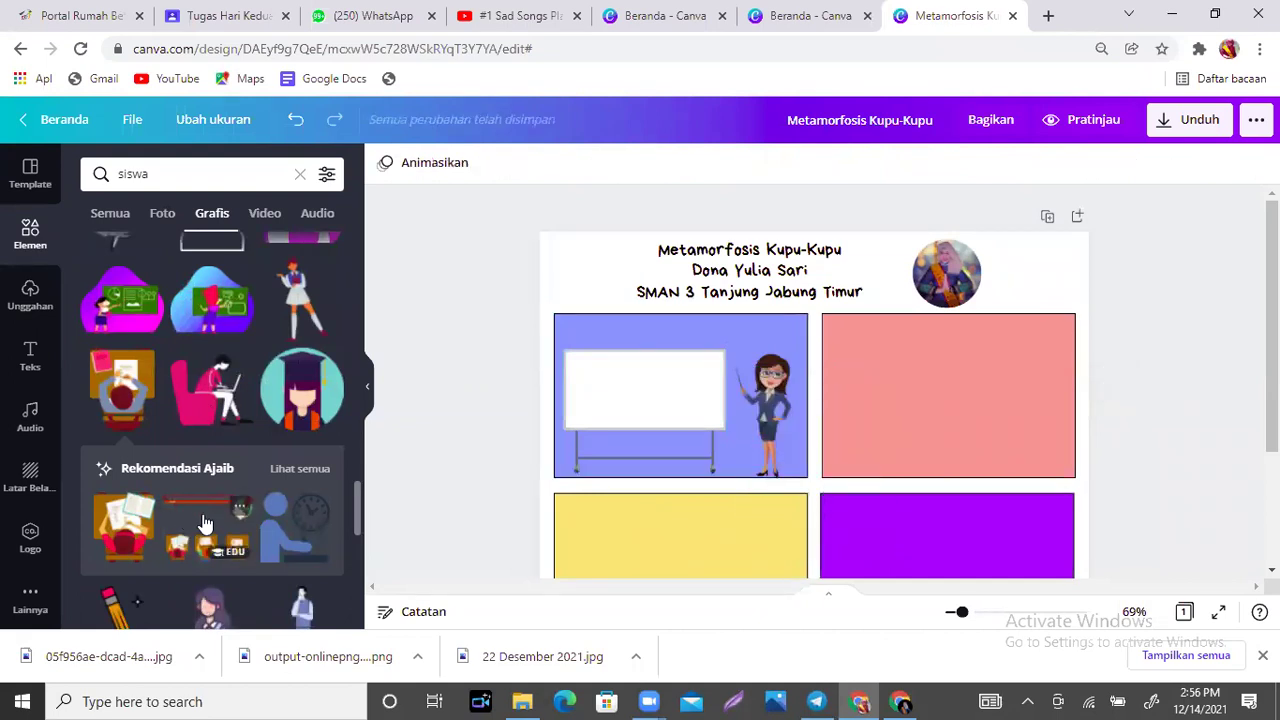
Add the recommended classroom graphic, shrink it, crop it to the row of three seated students, and place it along the blue panel's lower edge.
left_click(203, 523)
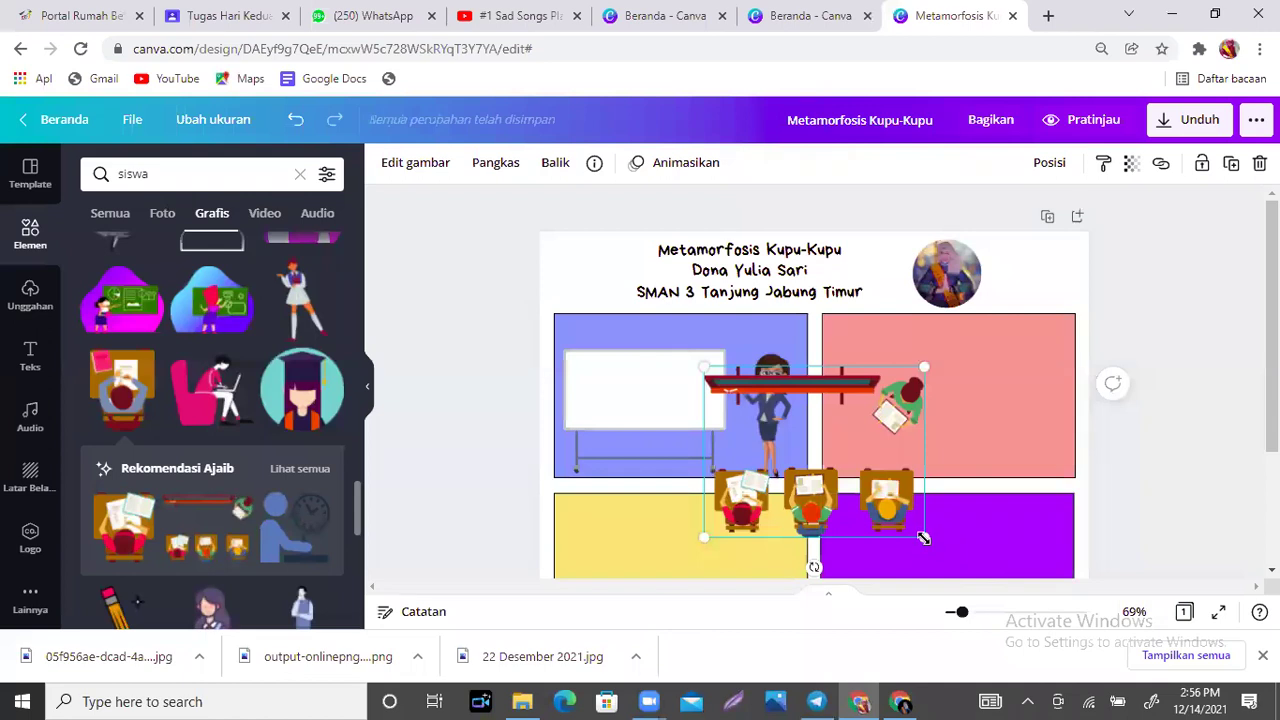
left_click_drag(923, 538, 858, 487)
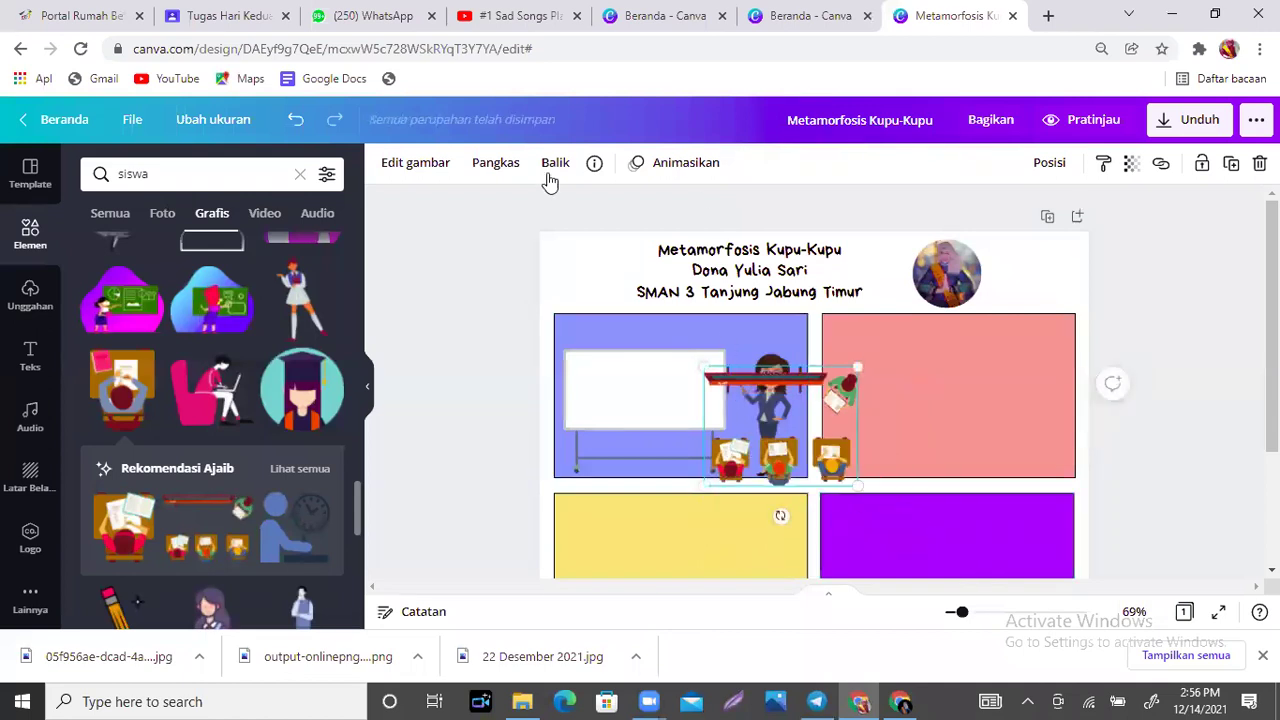
left_click(497, 170)
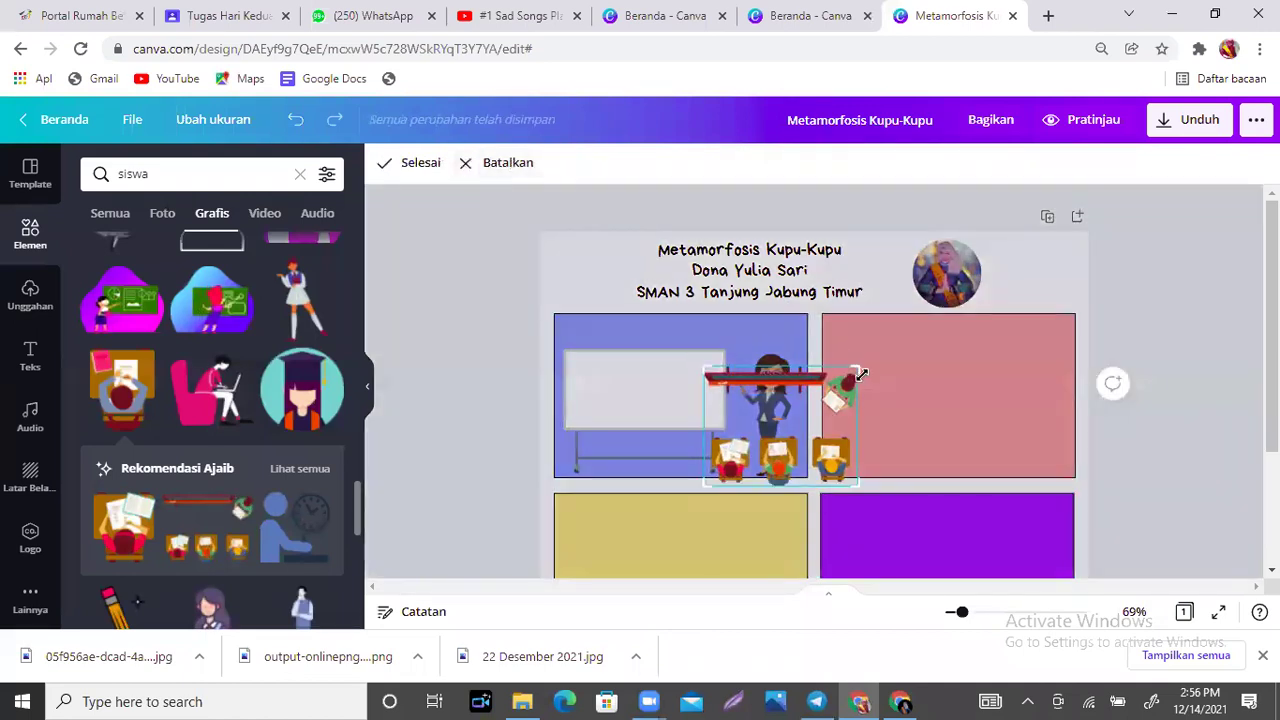
left_click_drag(856, 369, 857, 428)
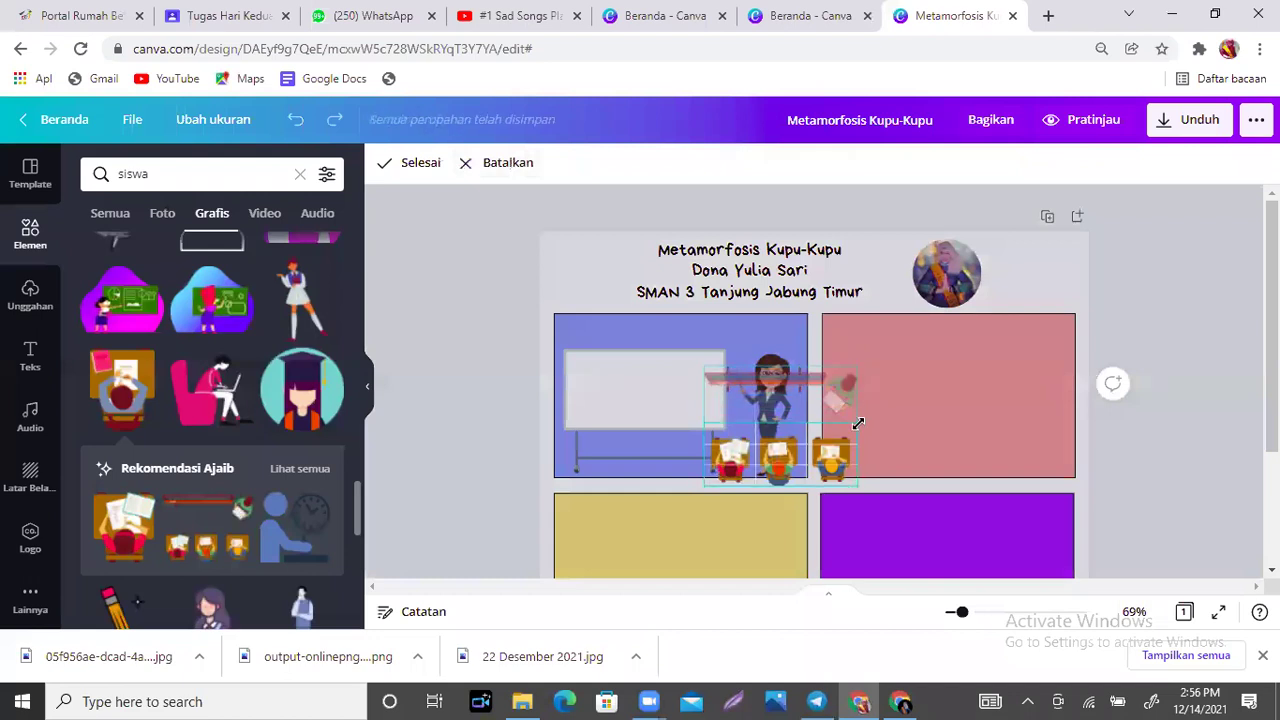
left_click(958, 446)
left_click_drag(795, 462, 670, 455)
Shrink the teacher and whiteboard and rearrange them with the students so nothing overlaps inside the blue panel.
left_click_drag(778, 381, 778, 366)
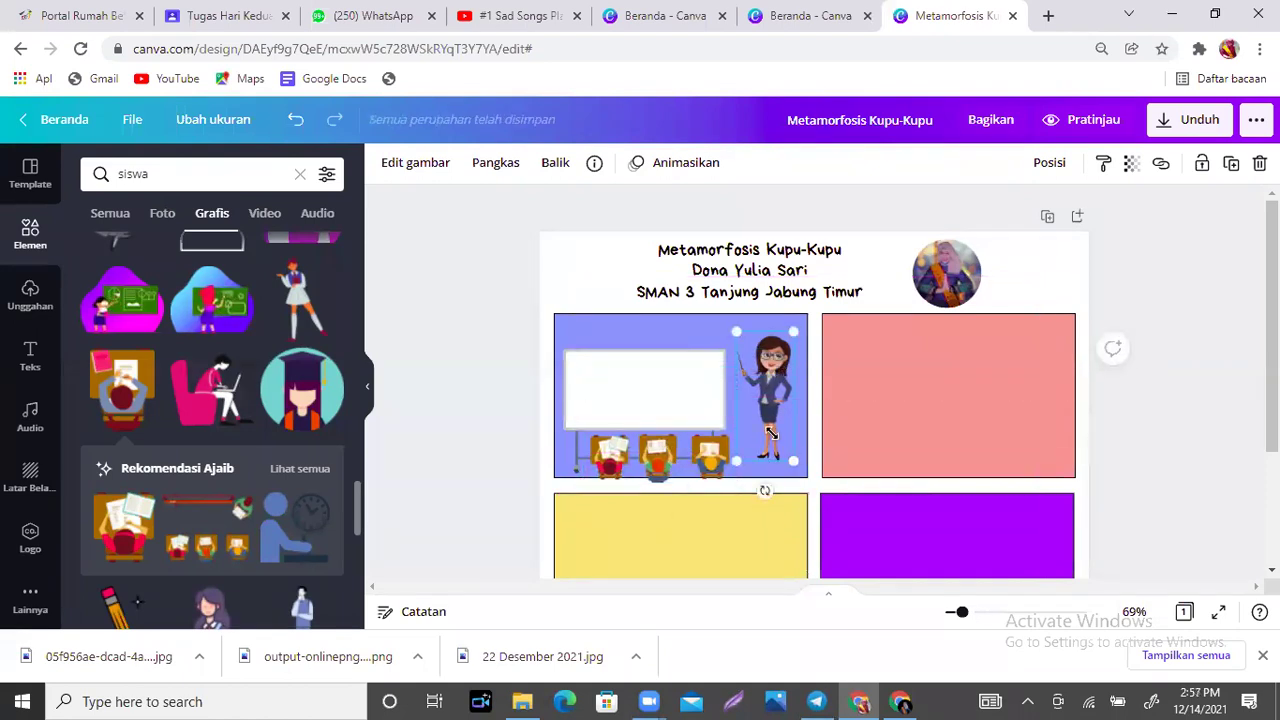
left_click_drag(770, 432, 758, 402)
mouse_move(658, 396)
left_mouse_down()
mouse_move(672, 372)
mouse_move(680, 394)
left_mouse_up()
left_click_drag(737, 452, 702, 428)
left_click_drag(765, 386, 738, 395)
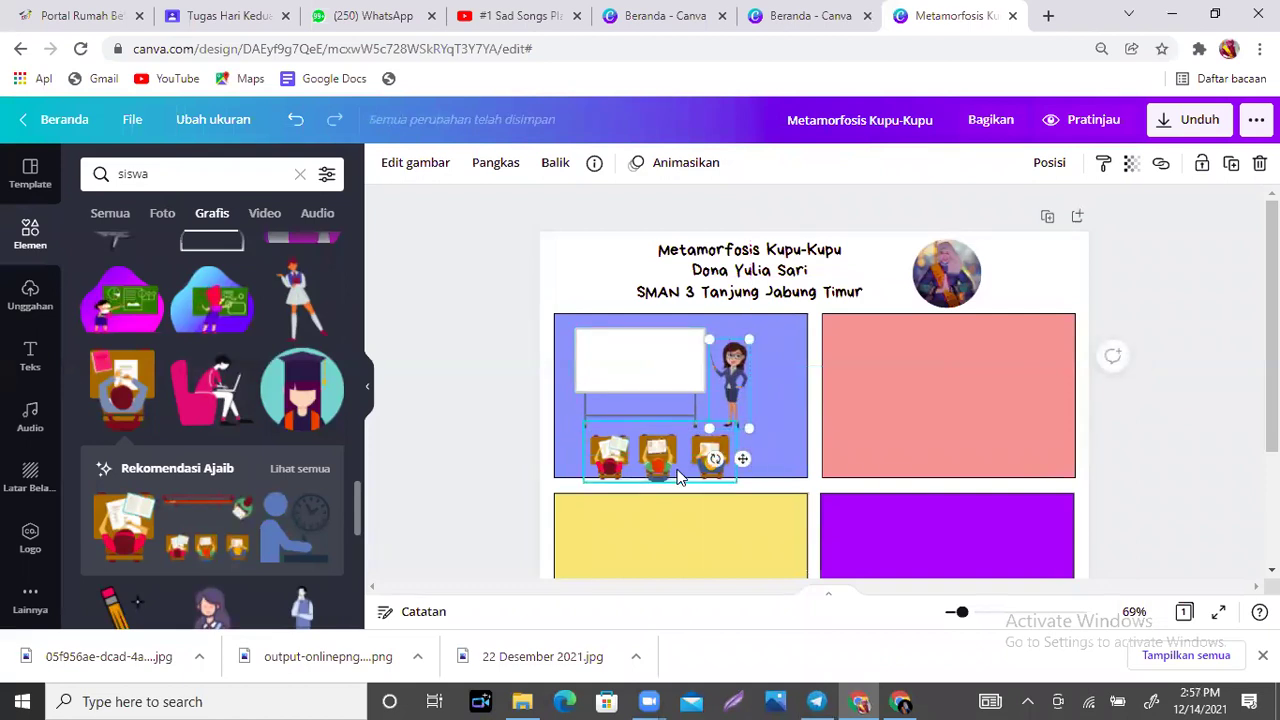
left_click_drag(678, 477, 683, 472)
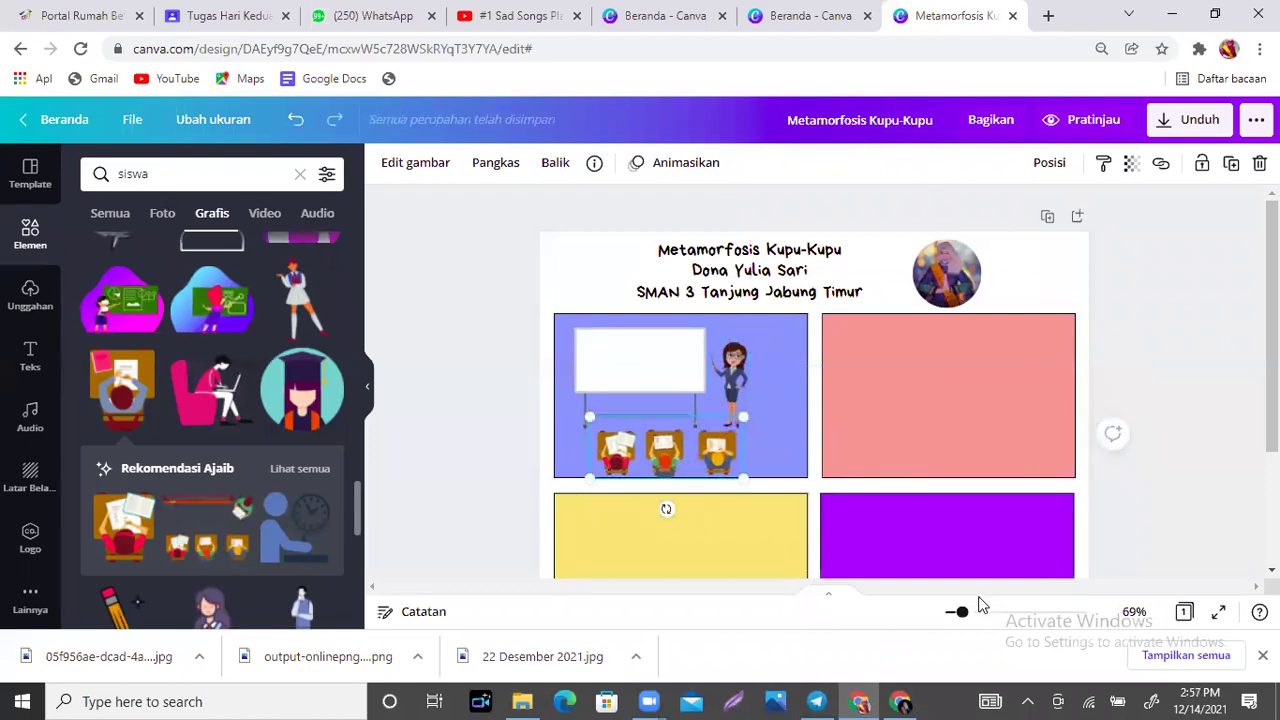
Search the elements for "balon teks" and look through the speech bubble graphics.
left_click_drag(962, 617, 966, 615)
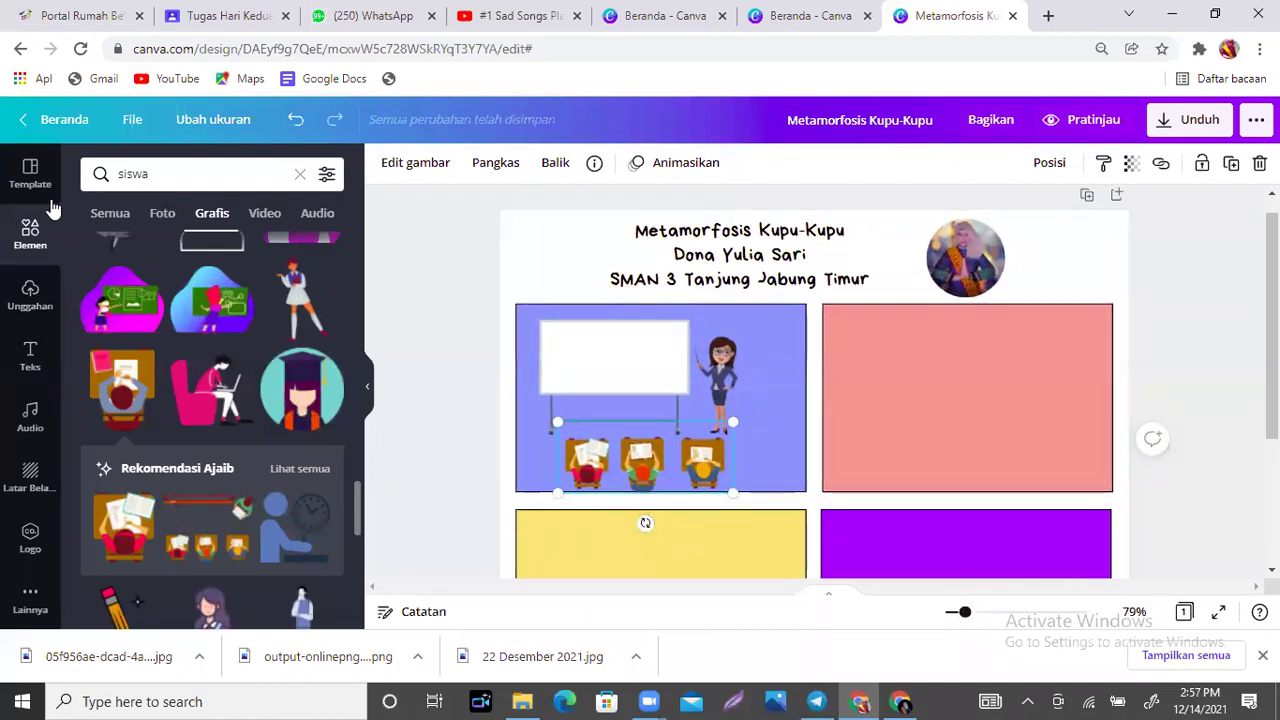
left_click(165, 175)
left_click_drag(165, 177, 116, 177)
type("balon teks")
key("Return")
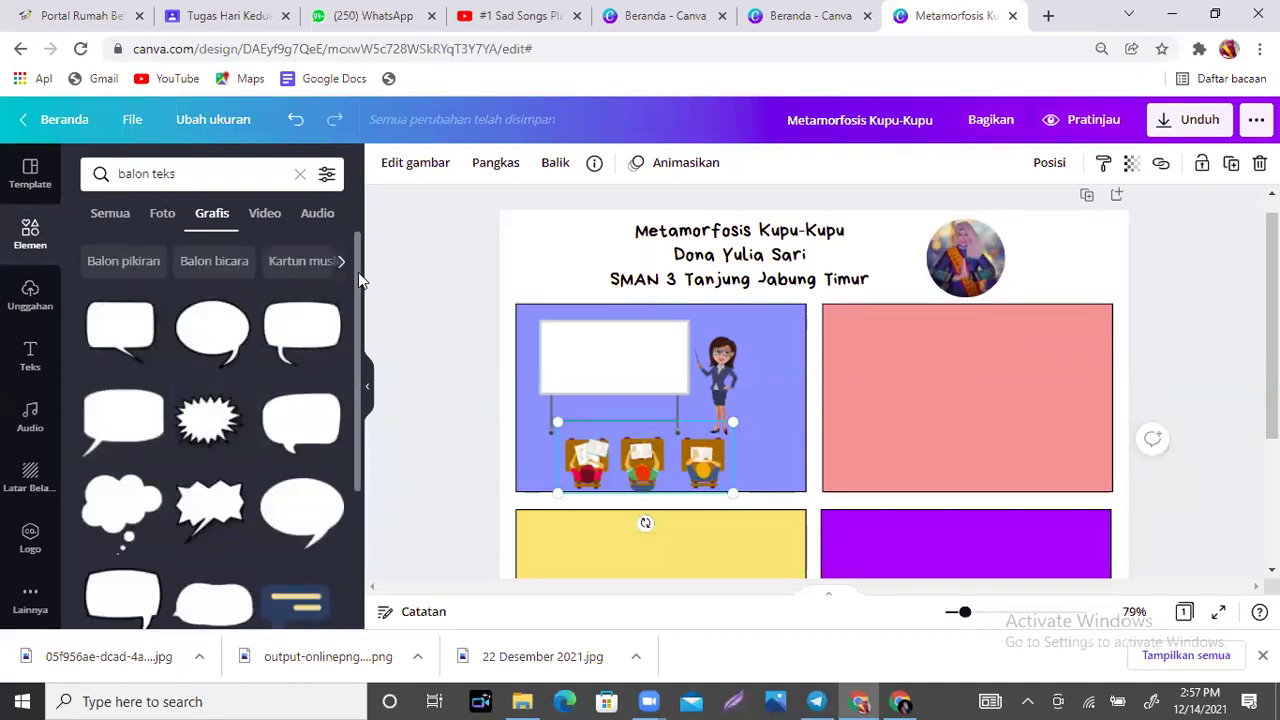
mouse_move(360, 258)
left_mouse_down()
mouse_move(360, 333)
mouse_move(353, 276)
left_mouse_up()
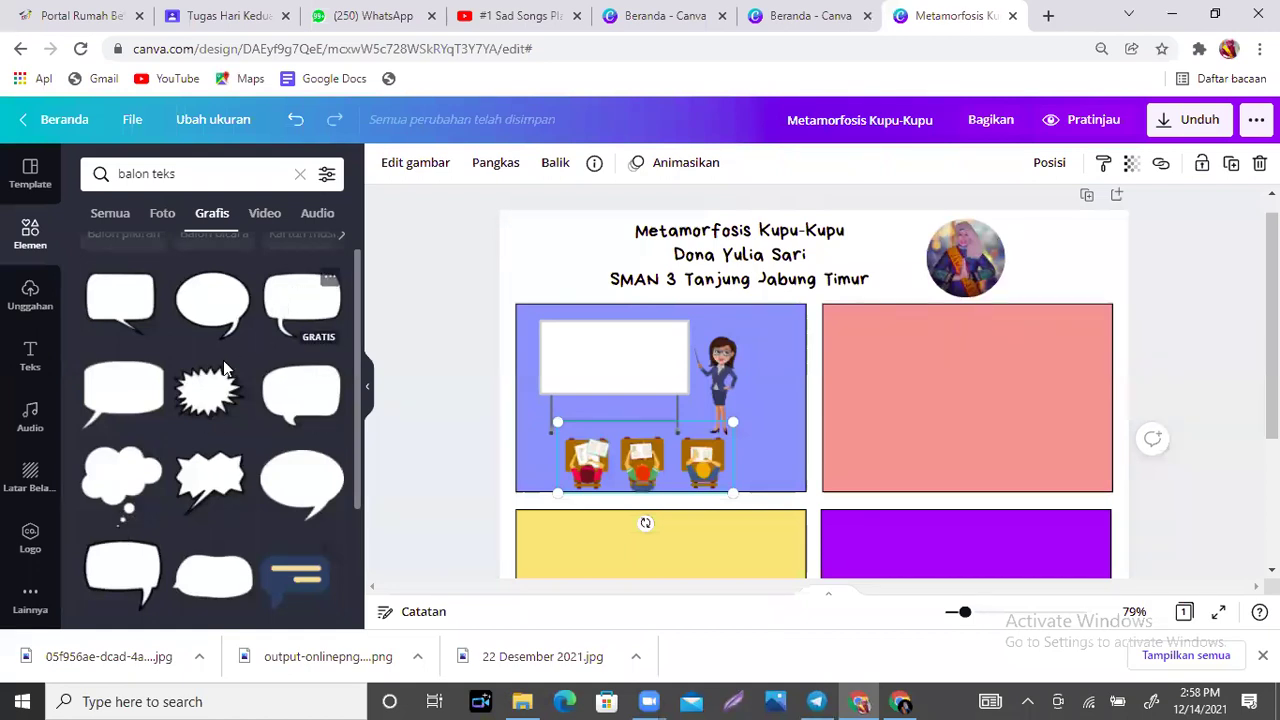
Add the white rounded speech bubble with a lower-left tail and size it to fit the blue panel's upper-right corner beside the teacher.
left_click(129, 386)
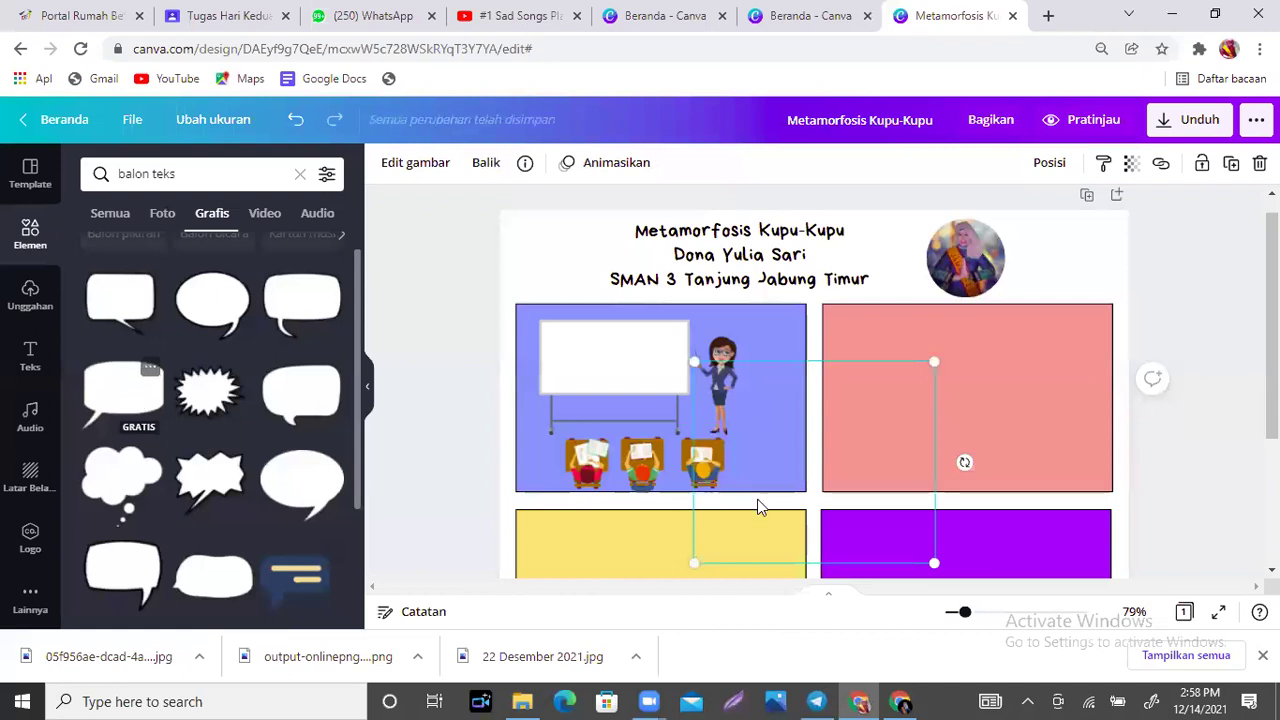
left_click_drag(934, 563, 781, 347)
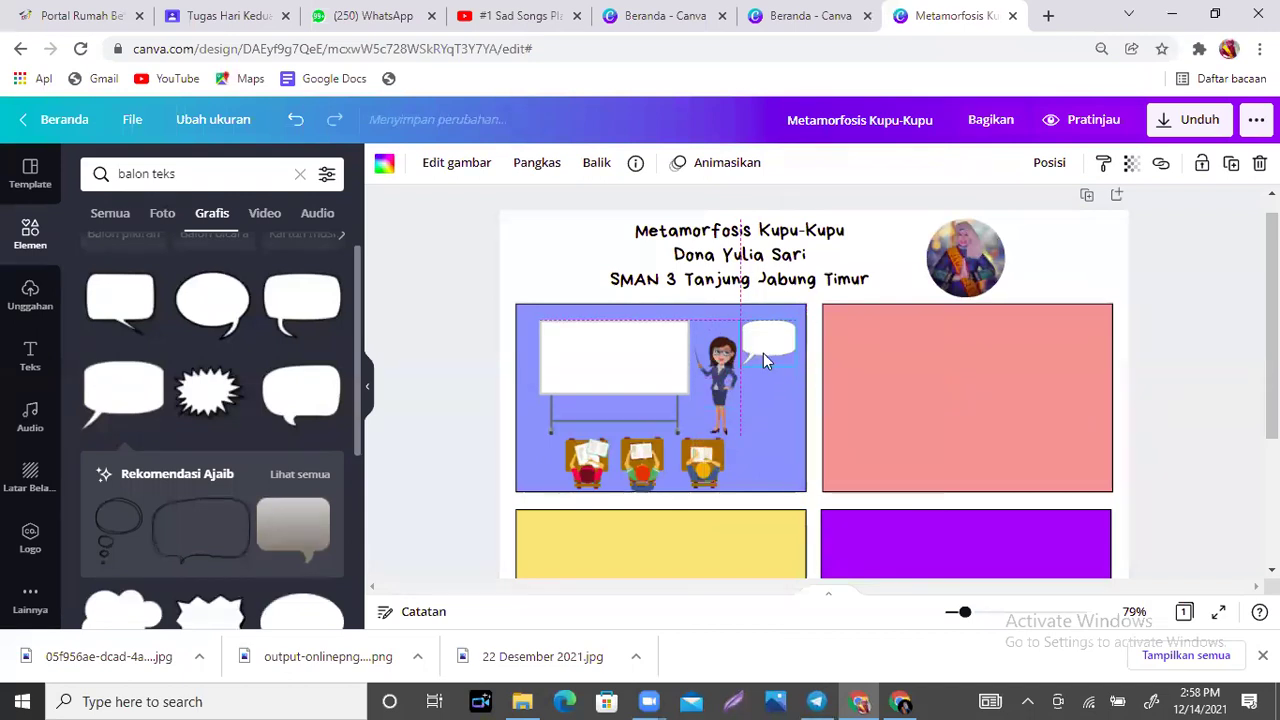
left_click_drag(764, 360, 765, 361)
left_click_drag(965, 615, 951, 588)
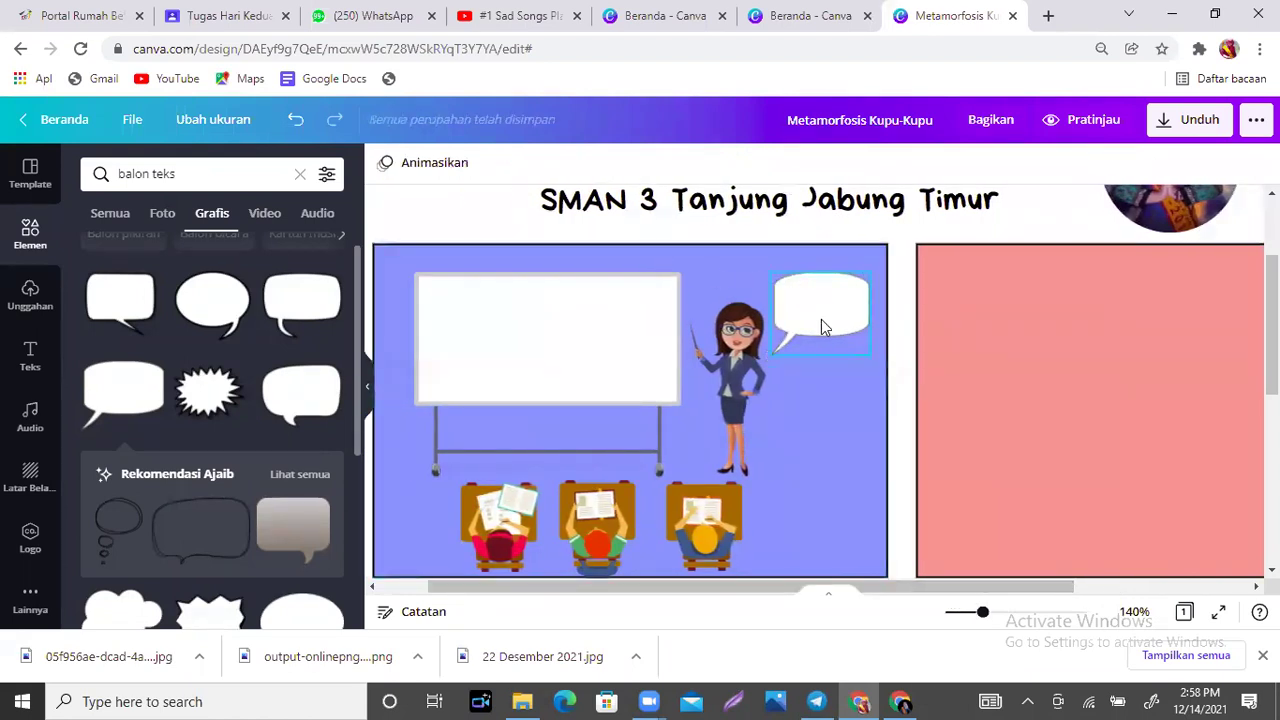
left_click(834, 321)
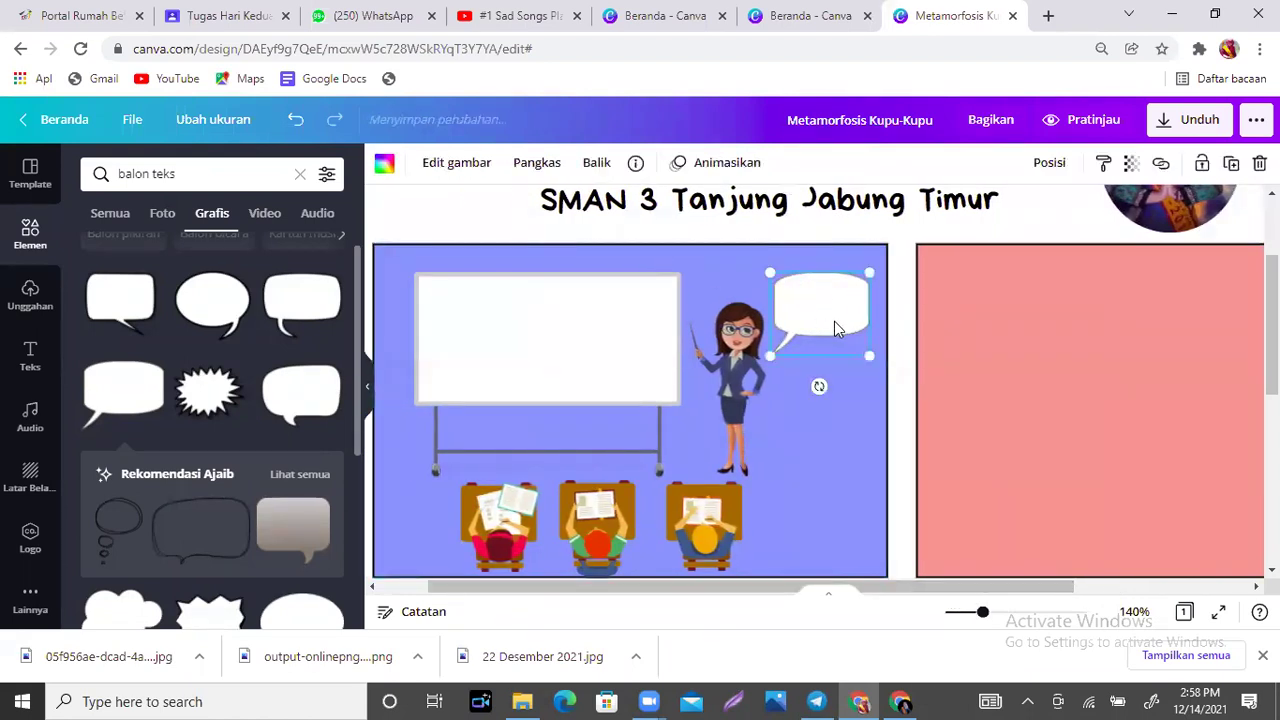
left_click_drag(869, 272, 878, 264)
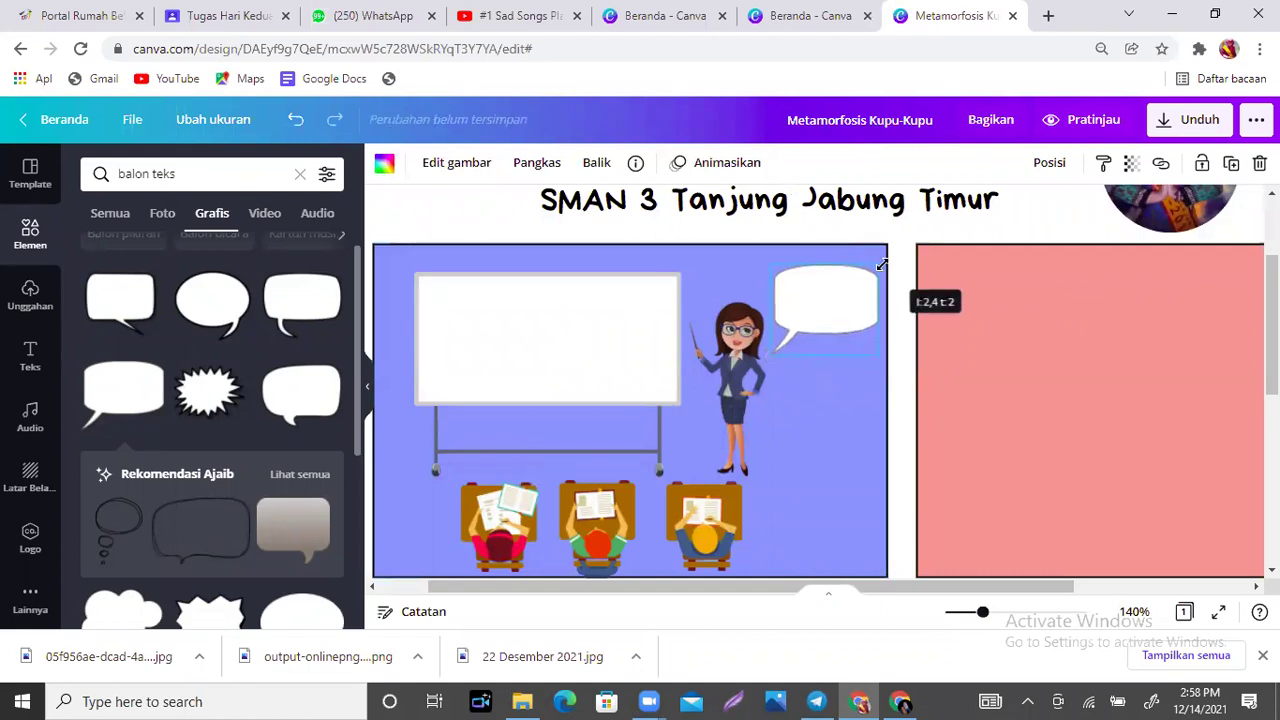
Add a body text box reading "Anak-anak materi kita hari ini adalah Metamorfosis kupu-kupu" below the speech bubble.
left_click(27, 356)
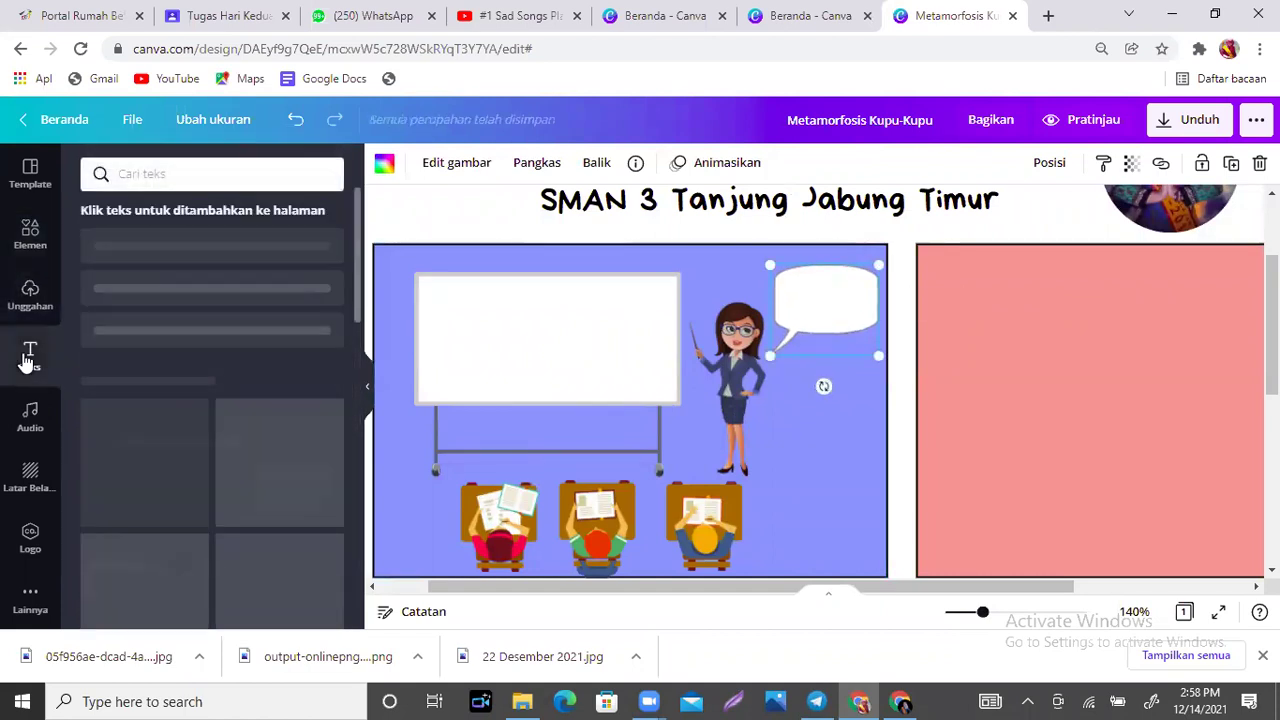
left_click(168, 374)
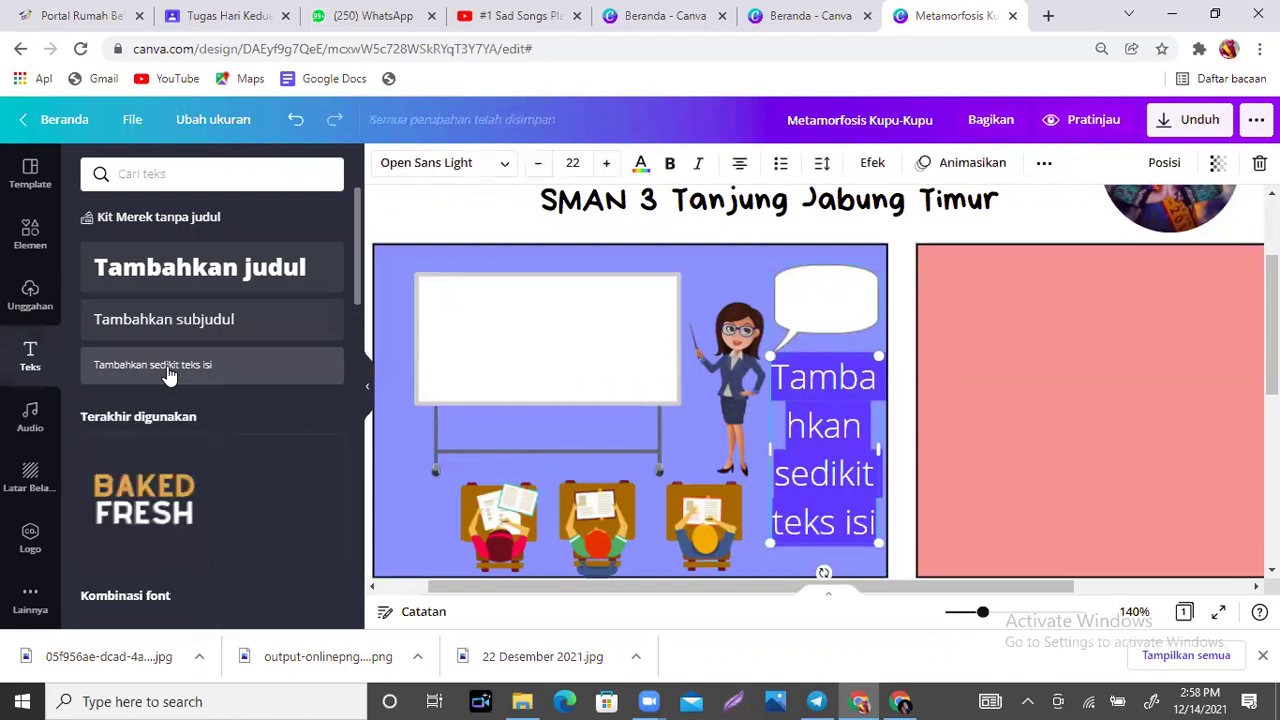
type("Anak-anak ")
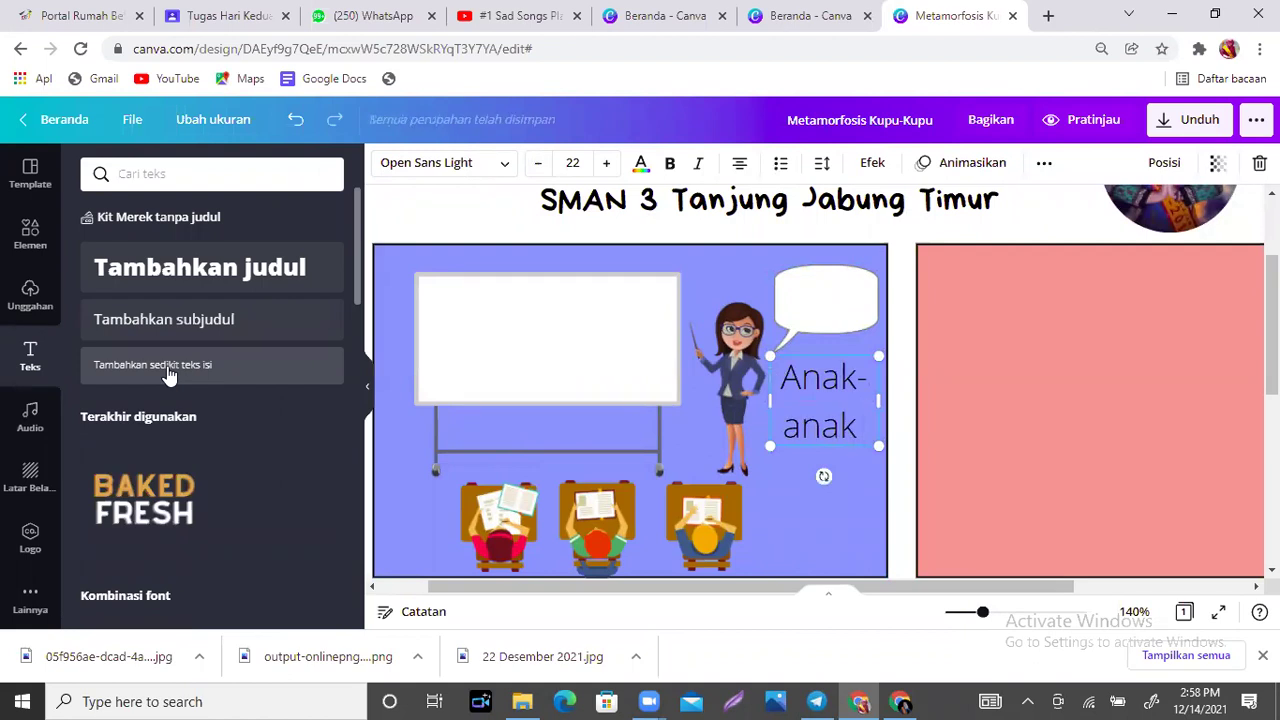
type("materi kita")
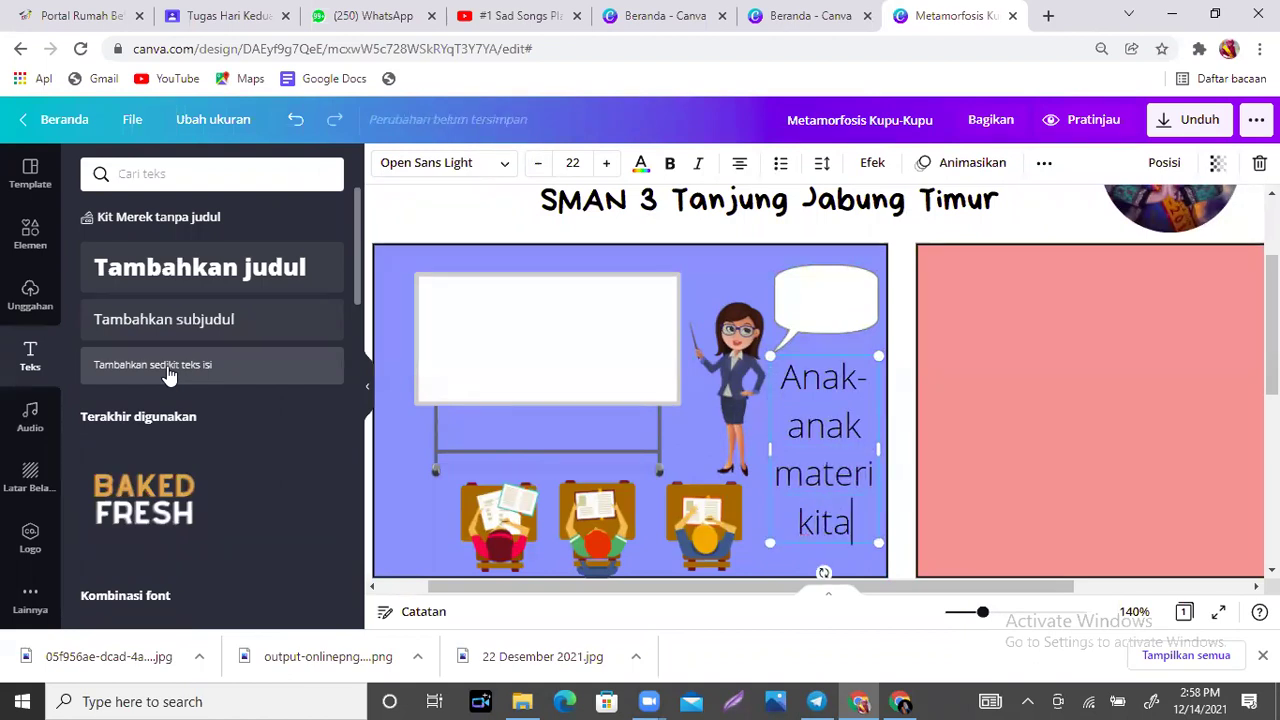
type(" hari ini")
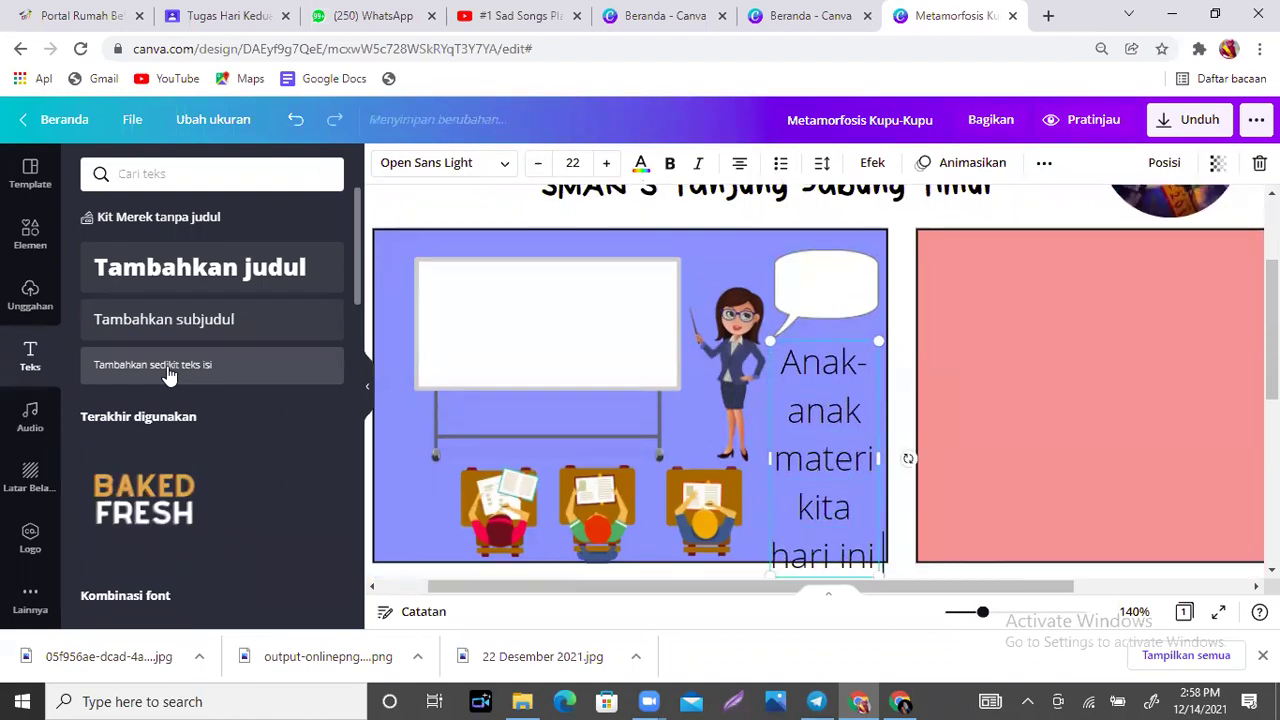
type(" adalah ")
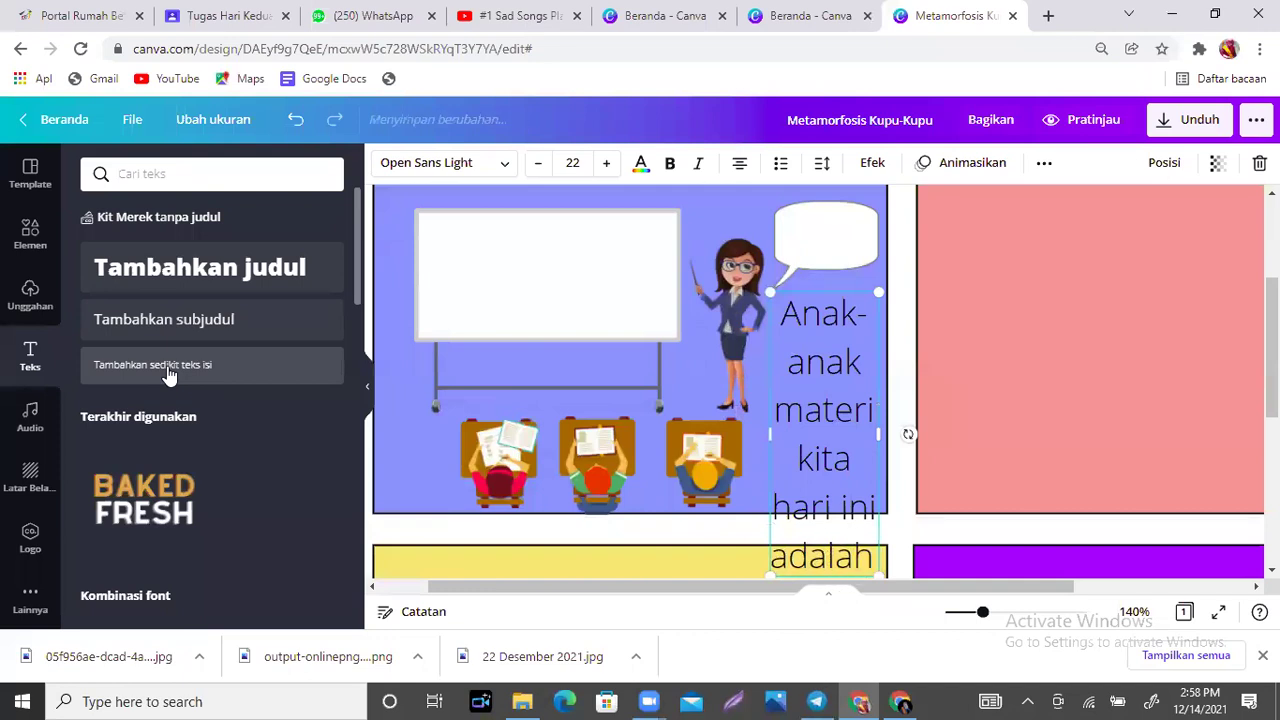
type("Metamot")
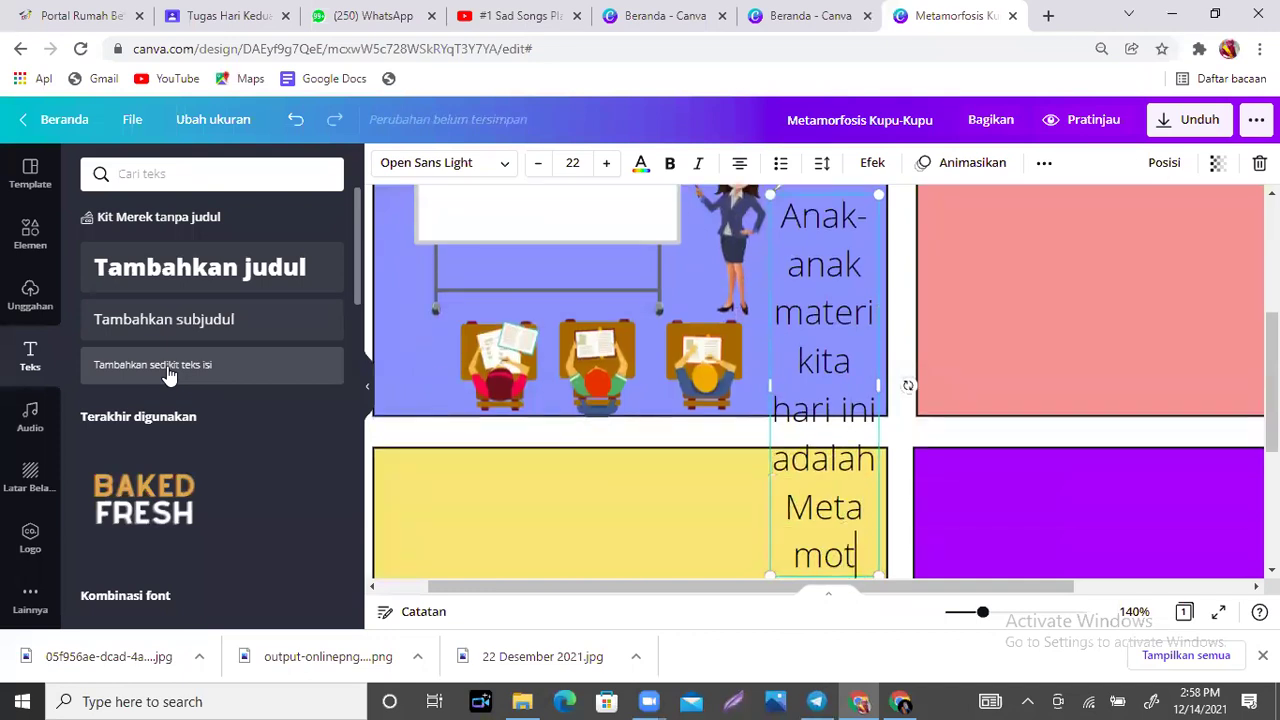
key("BackSpace")
type("orfosis ku")
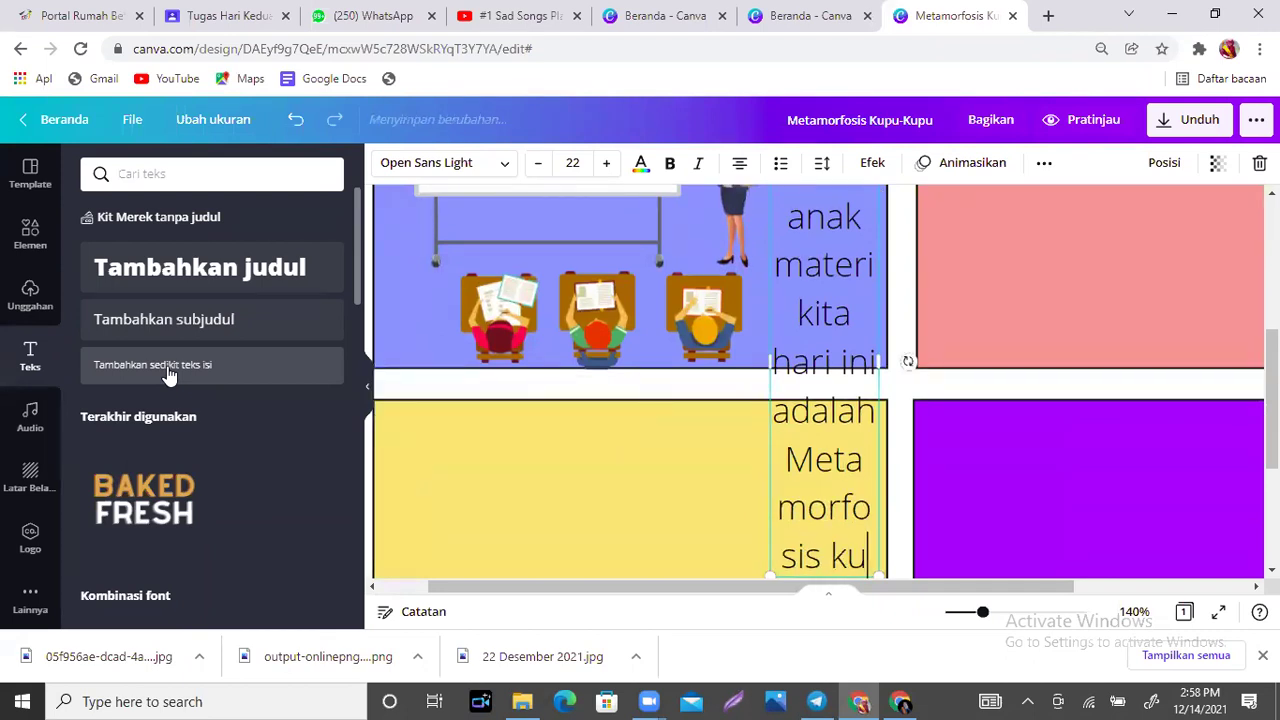
type("pu-kupu")
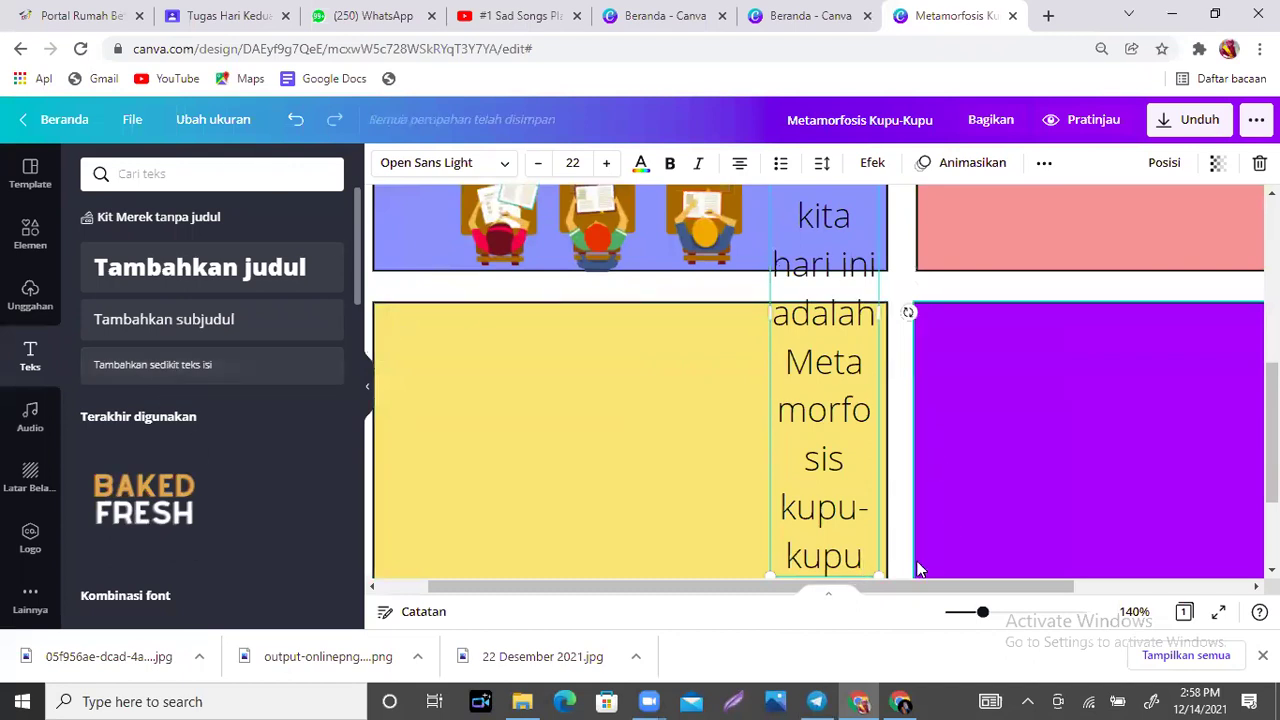
left_click(875, 574)
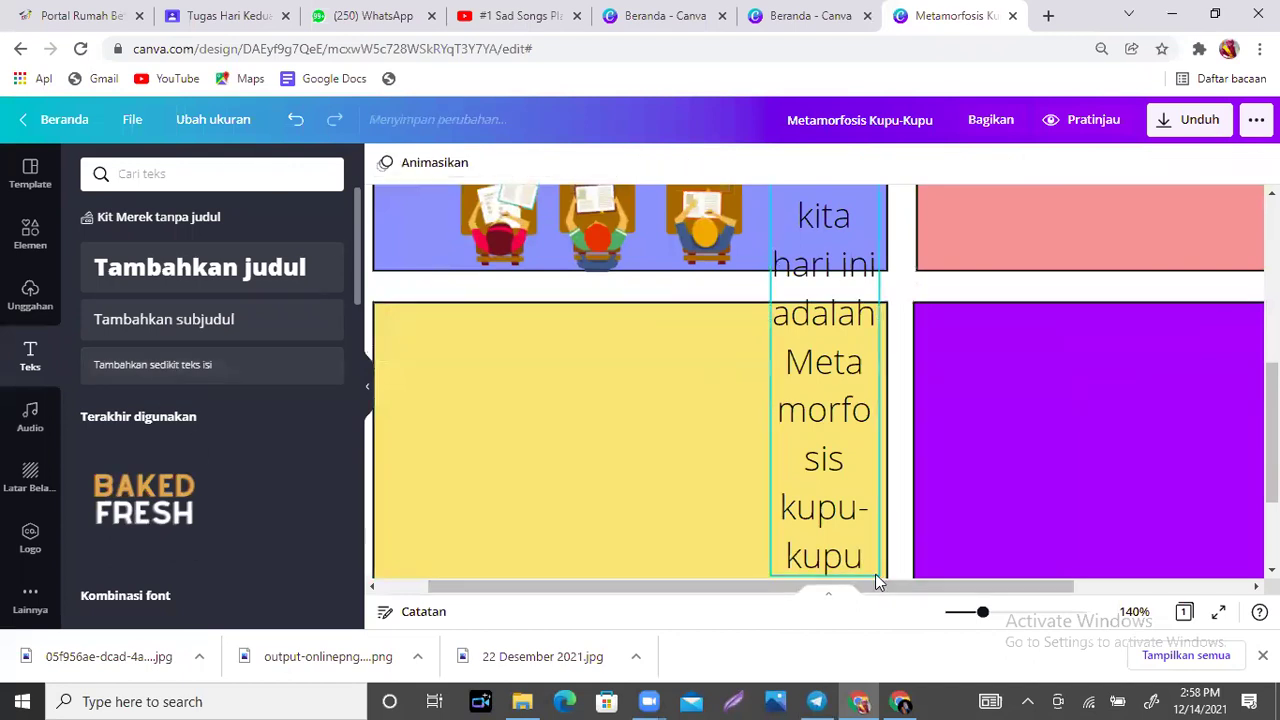
Reduce the font size of the teacher's line to 5.
left_click(860, 519)
left_click(537, 164)
left_click(537, 164)
left_click(537, 164)
left_click(537, 164)
scroll(700, 400, "up", 3)
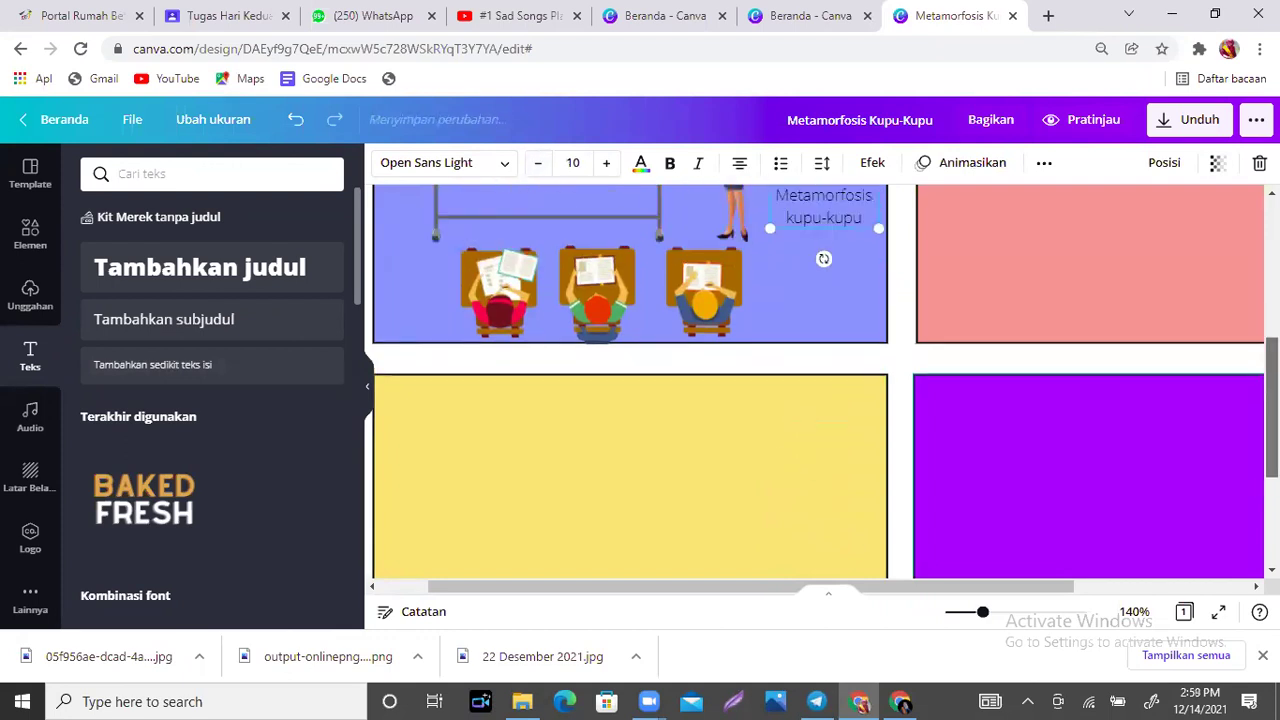
left_click(830, 454)
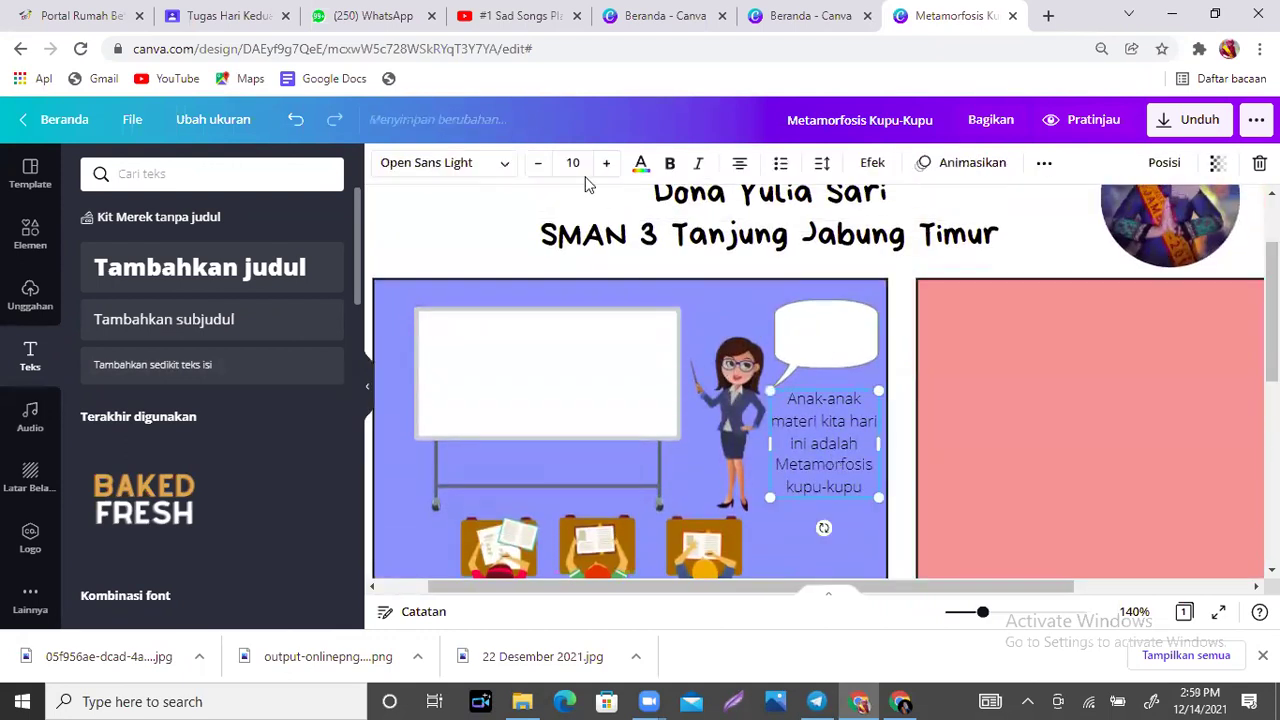
left_click(537, 164)
left_click(537, 164)
left_click(538, 164)
left_click(538, 164)
left_click(538, 164)
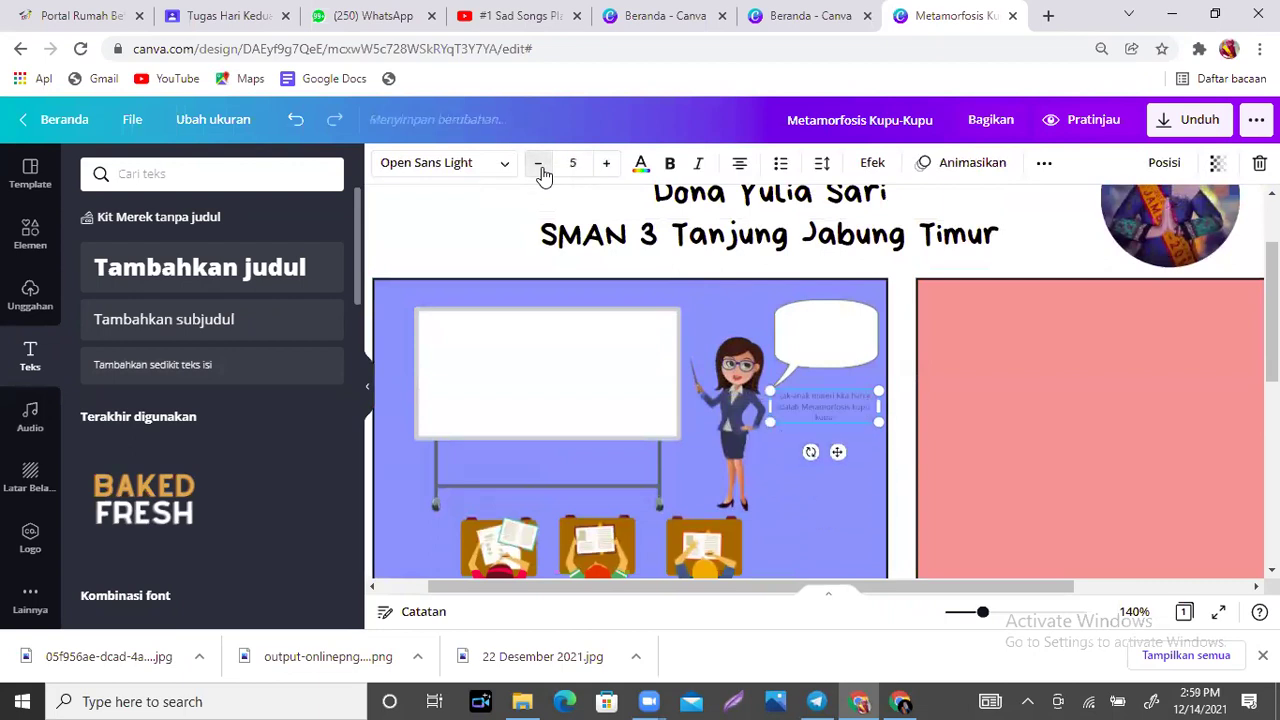
Move the teacher's line into her speech bubble, narrow its text box to fit, and open the font list.
left_click_drag(840, 428, 843, 384)
left_click_drag(879, 338, 846, 338)
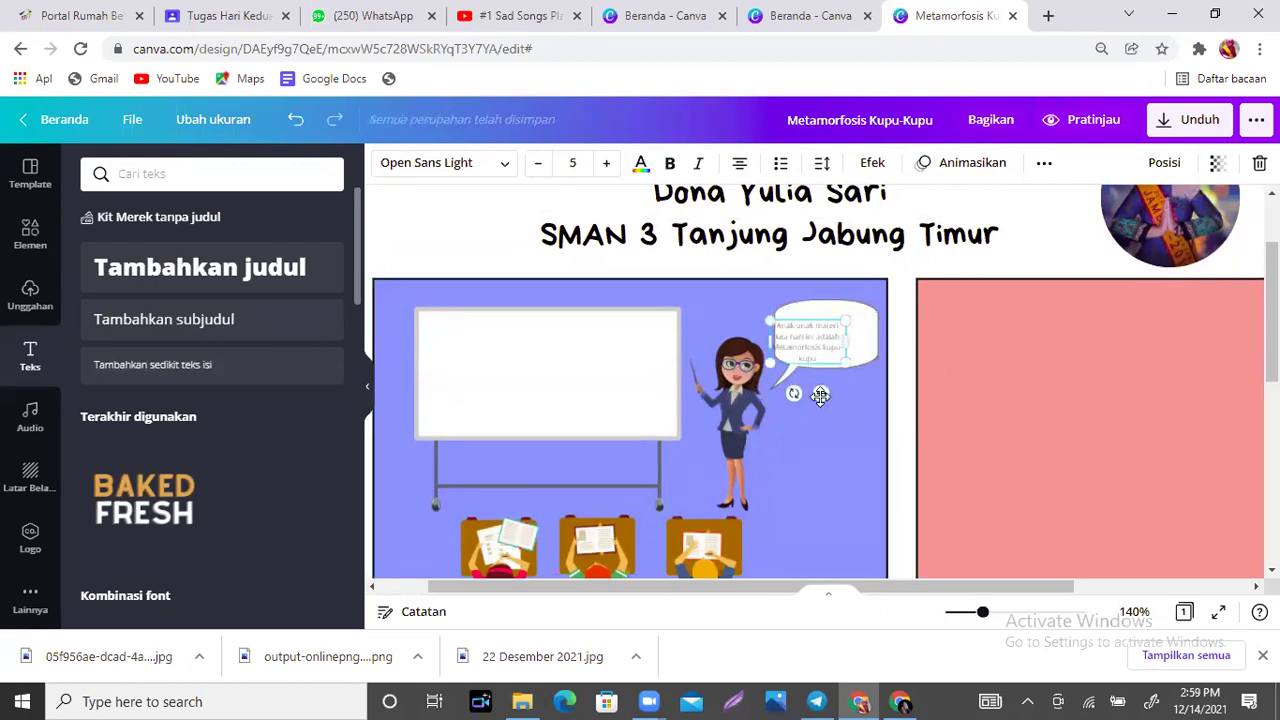
left_click_drag(826, 393, 837, 390)
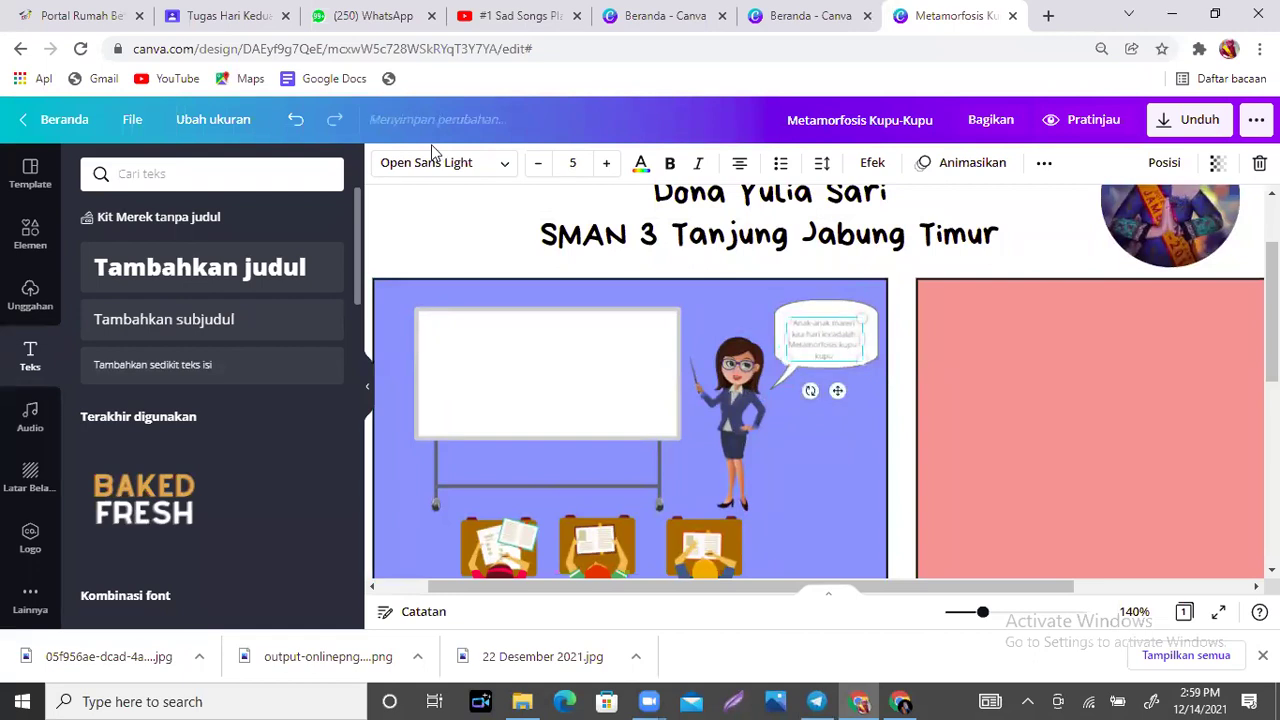
left_click(508, 168)
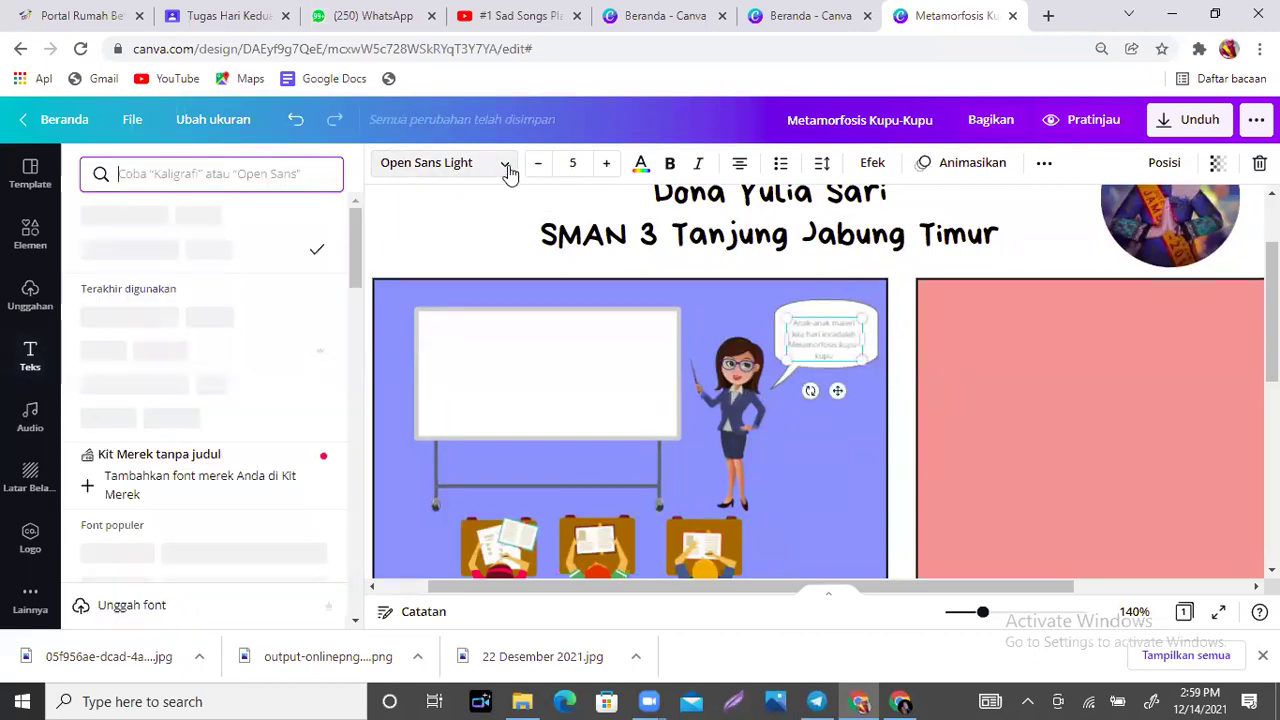
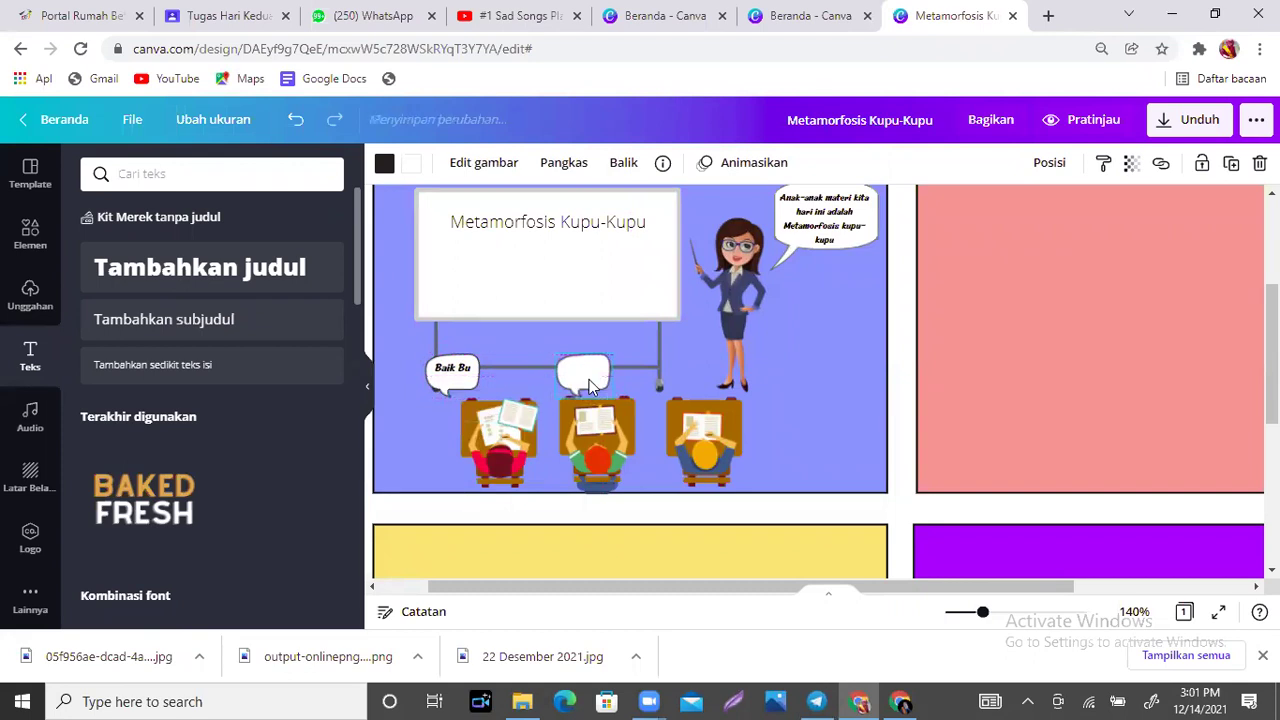
Duplicate the "Baik Bu" text into the middle student's speech bubble and change the copy to "Siap Bu".
left_click(463, 371)
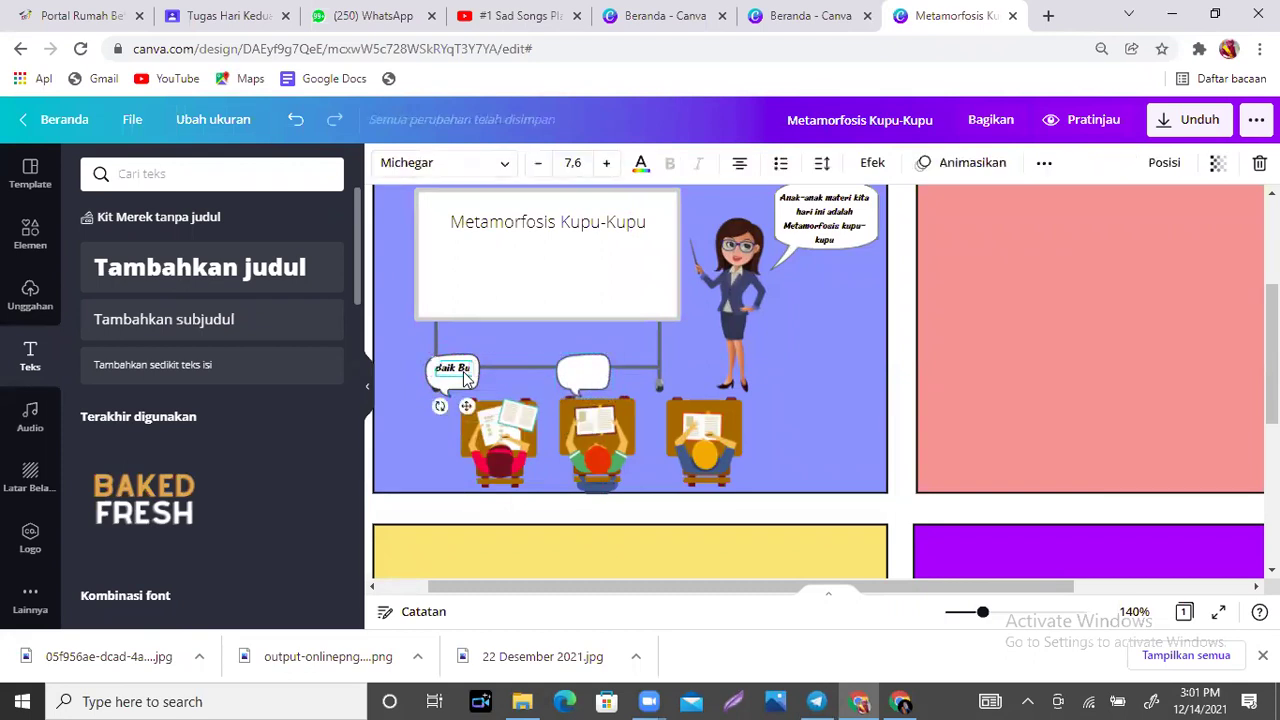
key("Escape")
key("ctrl+d")
left_click_drag(488, 432, 598, 404)
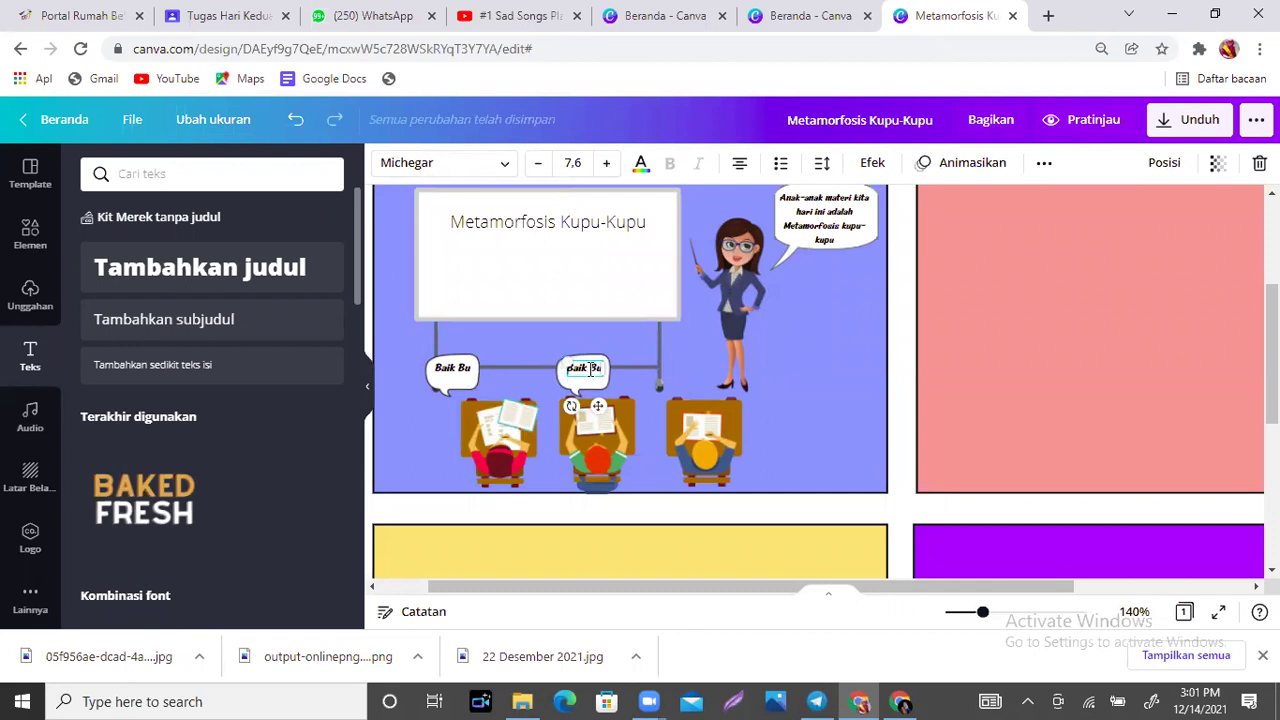
double_click(589, 368)
type("ok")
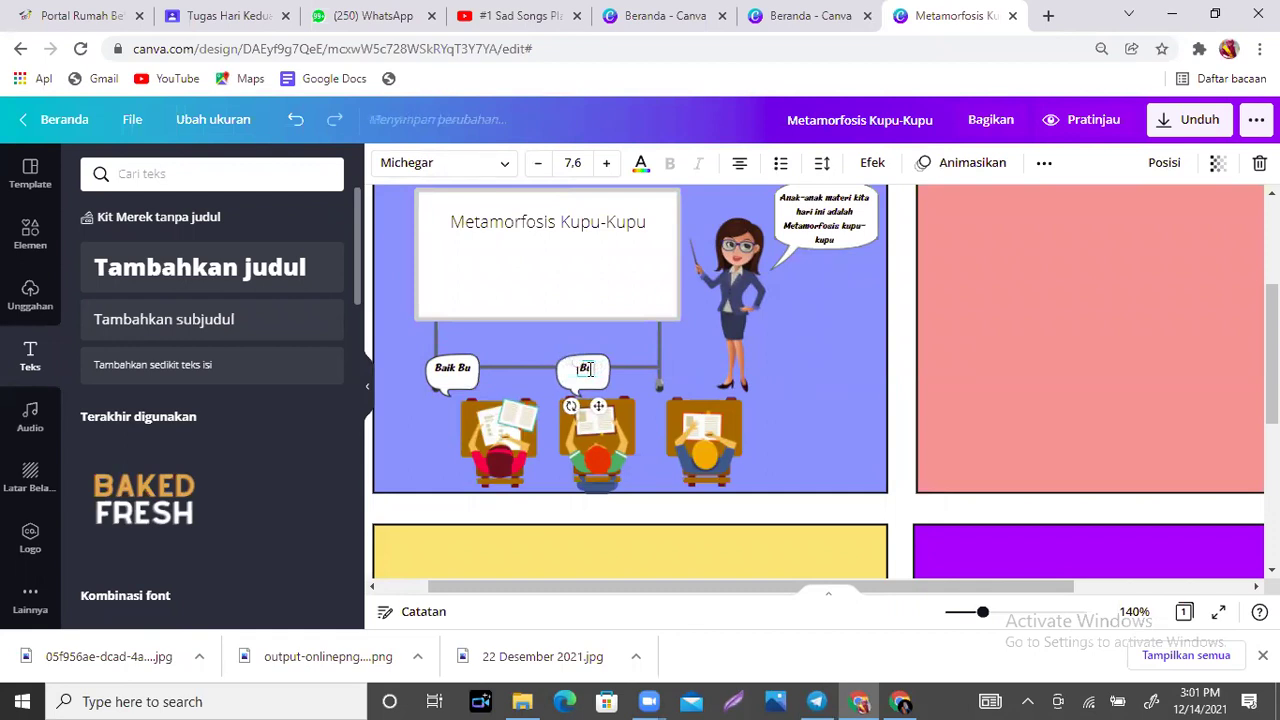
type("ap")
left_click(673, 394)
left_click(755, 424)
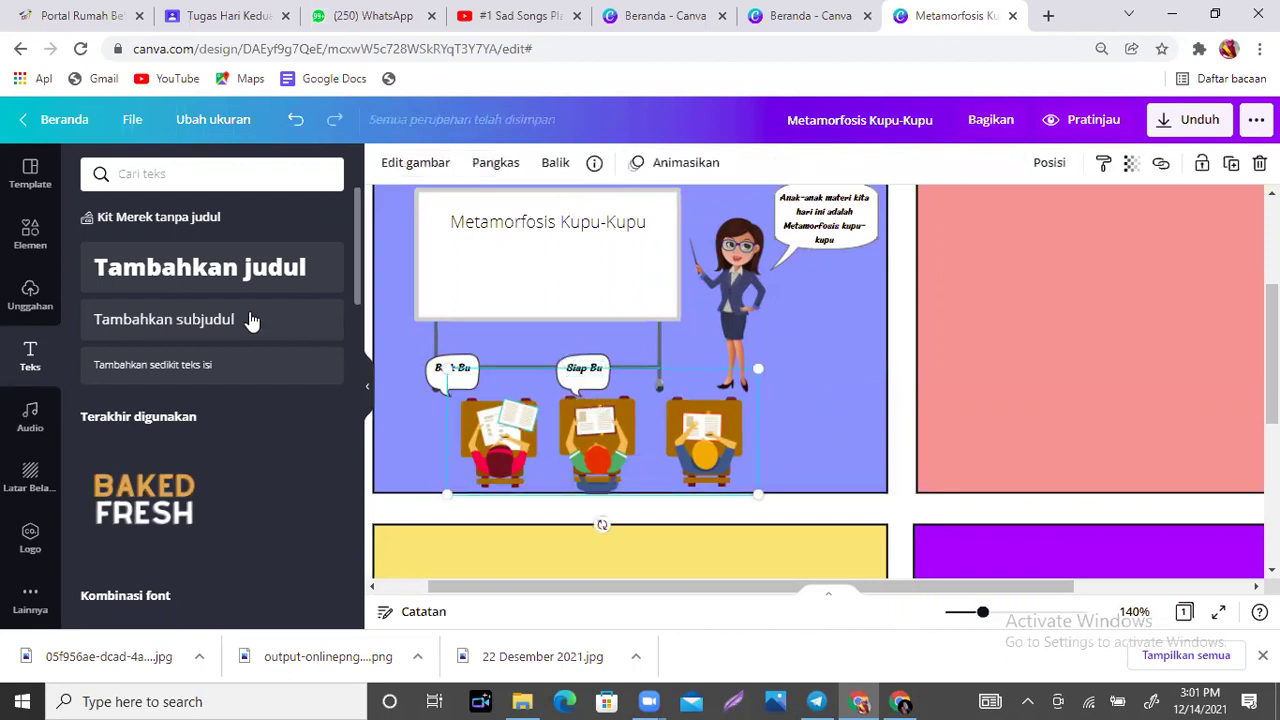
Add the white cloud-shaped thought bubble, shrink it, and place it just above and beside the third student.
left_click(30, 233)
left_click_drag(360, 328, 360, 560)
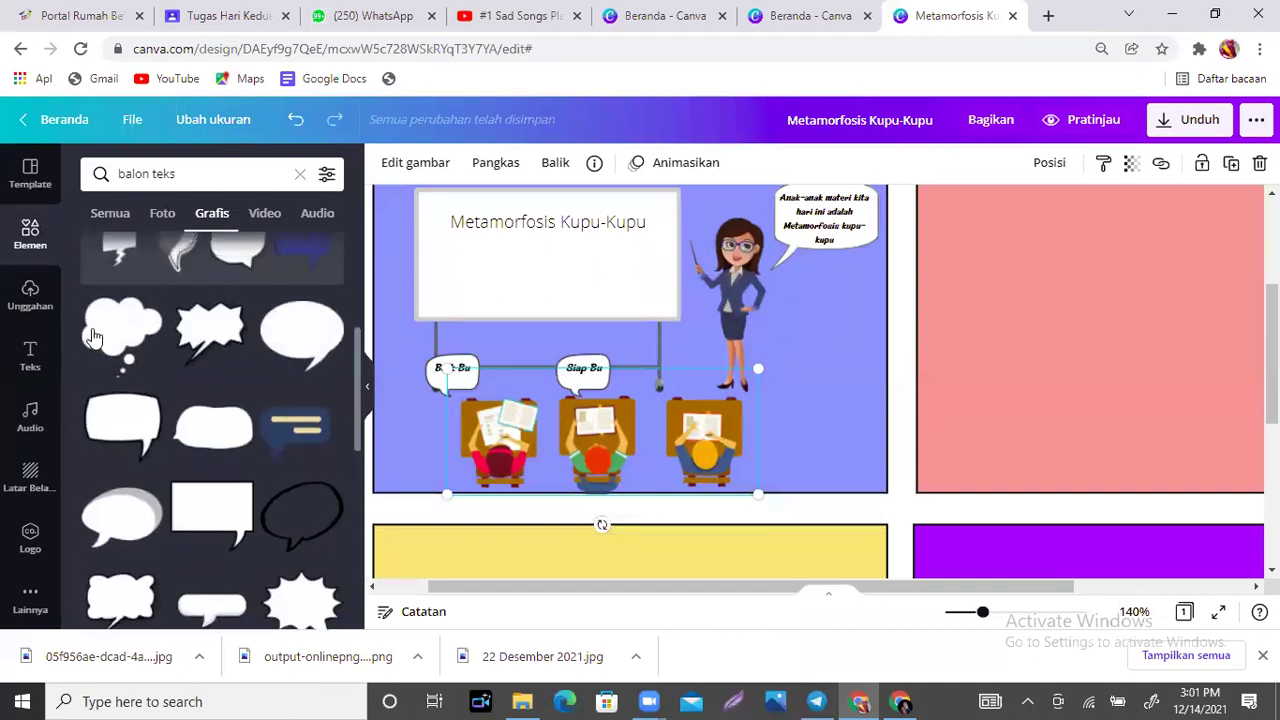
left_click(100, 333)
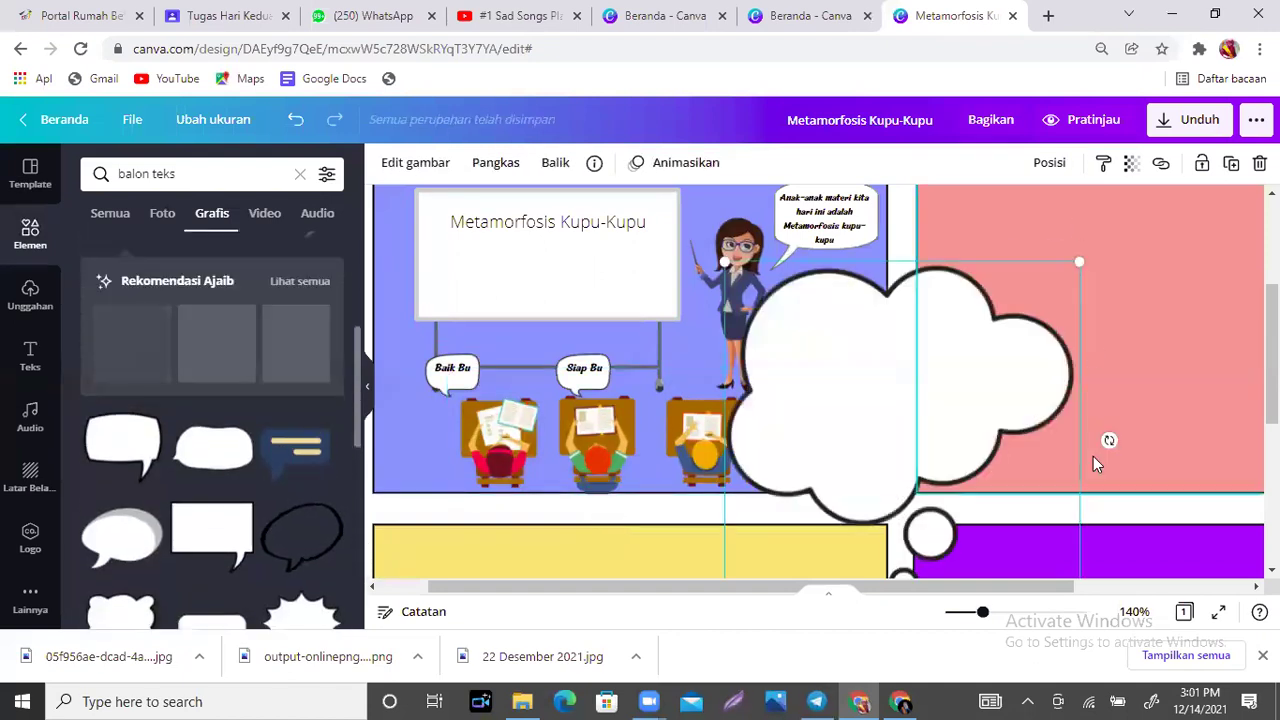
left_click_drag(725, 258, 783, 366)
left_click_drag(877, 466, 791, 435)
left_click_drag(774, 352, 754, 383)
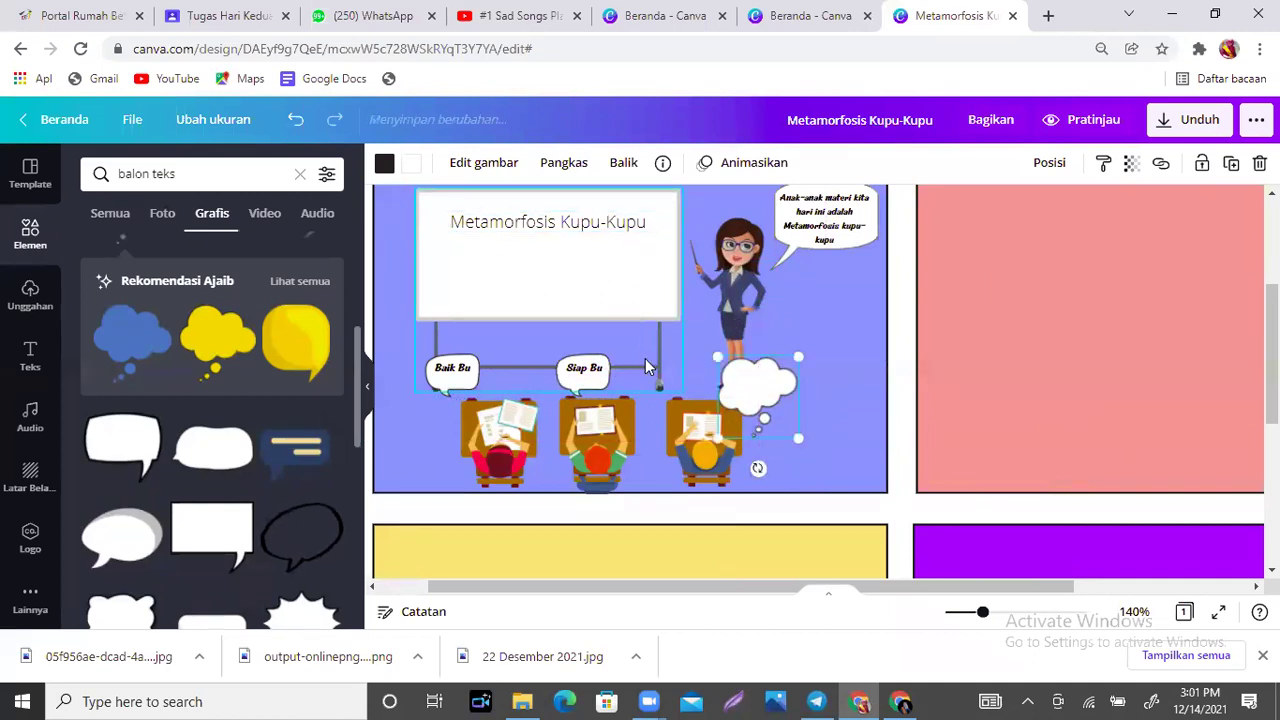
Duplicate the "Siap Bu" text onto the cloud bubble and replace its wording with "Aduh jam istirahat masih lama lagi".
left_click(590, 368)
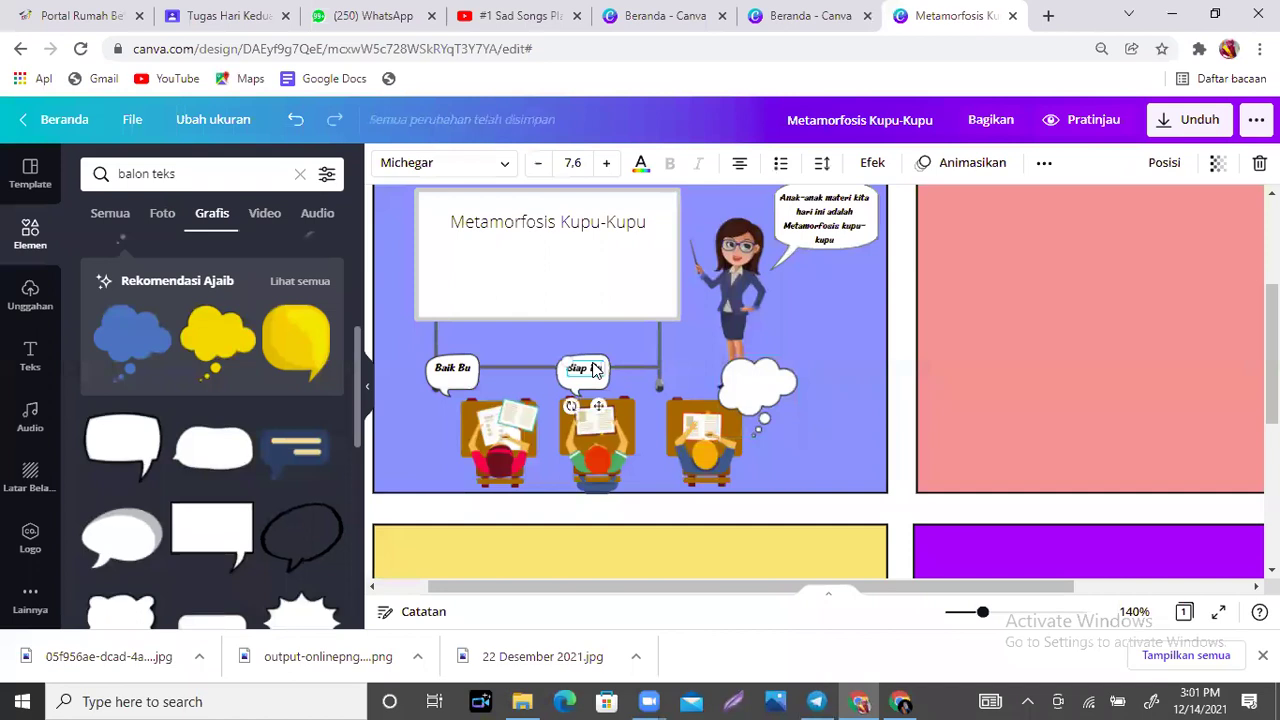
key("ctrl+d")
left_click_drag(603, 412, 768, 421)
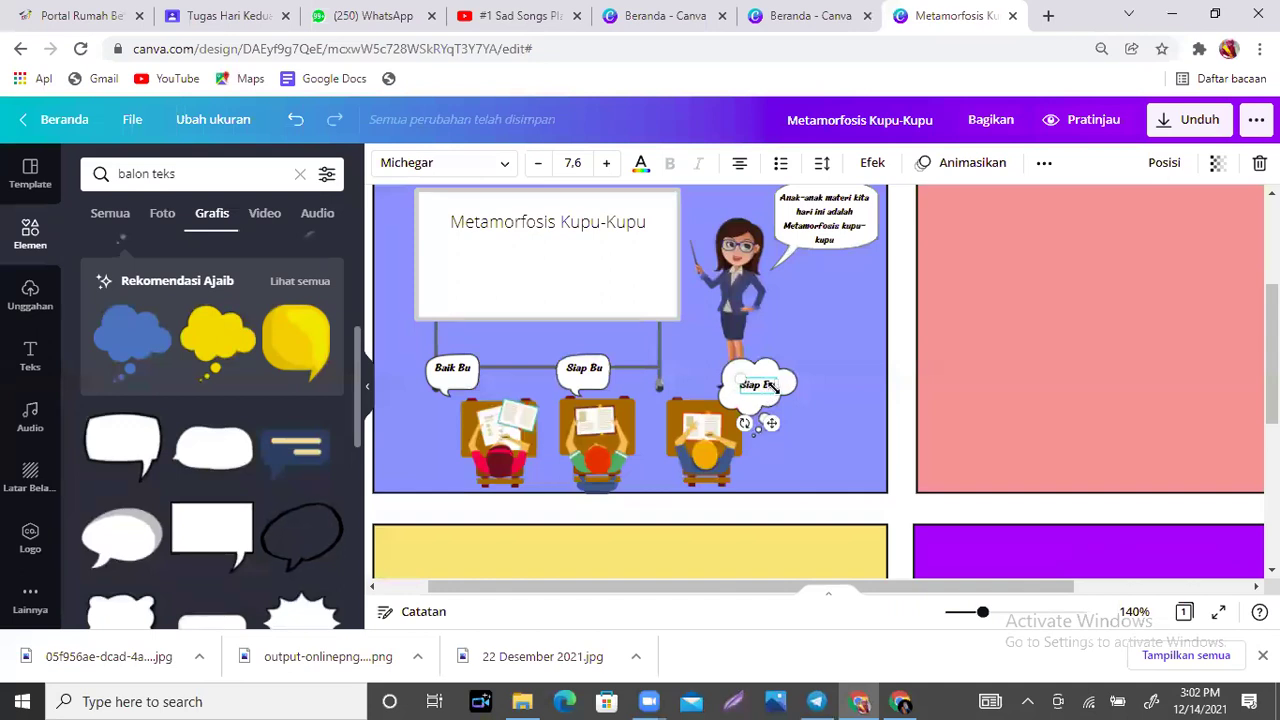
double_click(757, 386)
type("s")
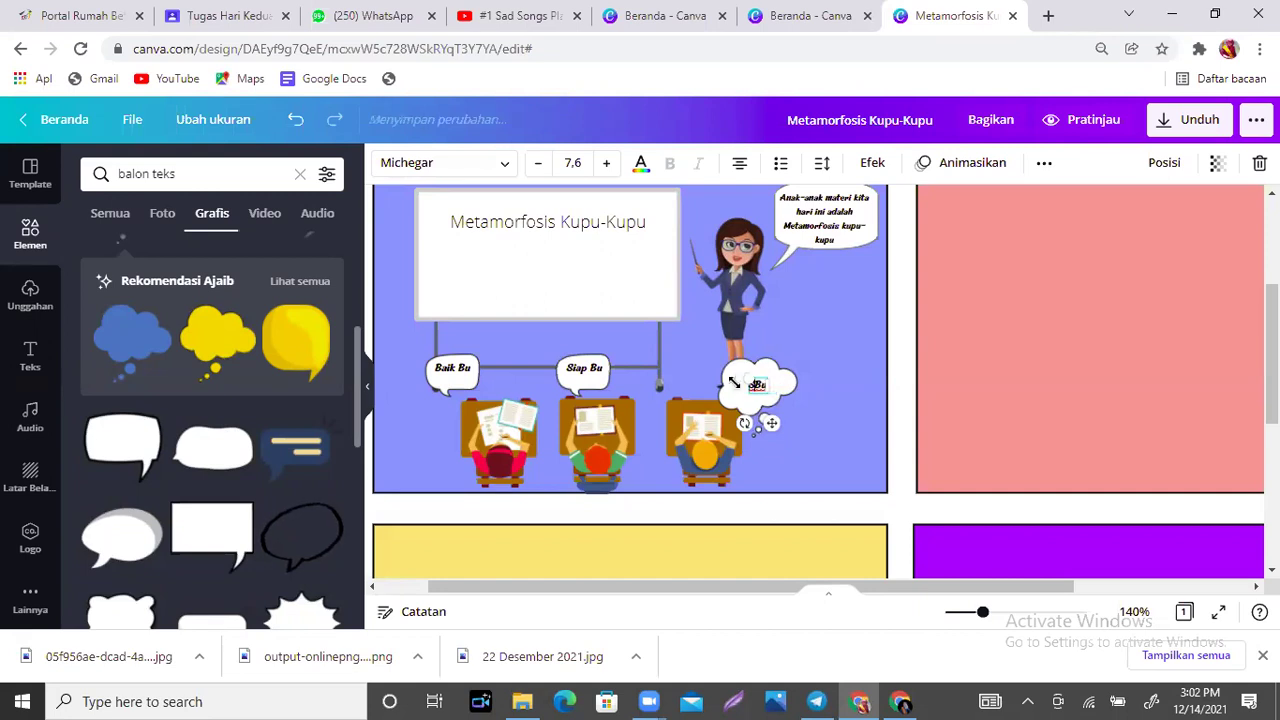
key("BackSpace")
key("BackSpace")
key("BackSpace")
key("BackSpace")
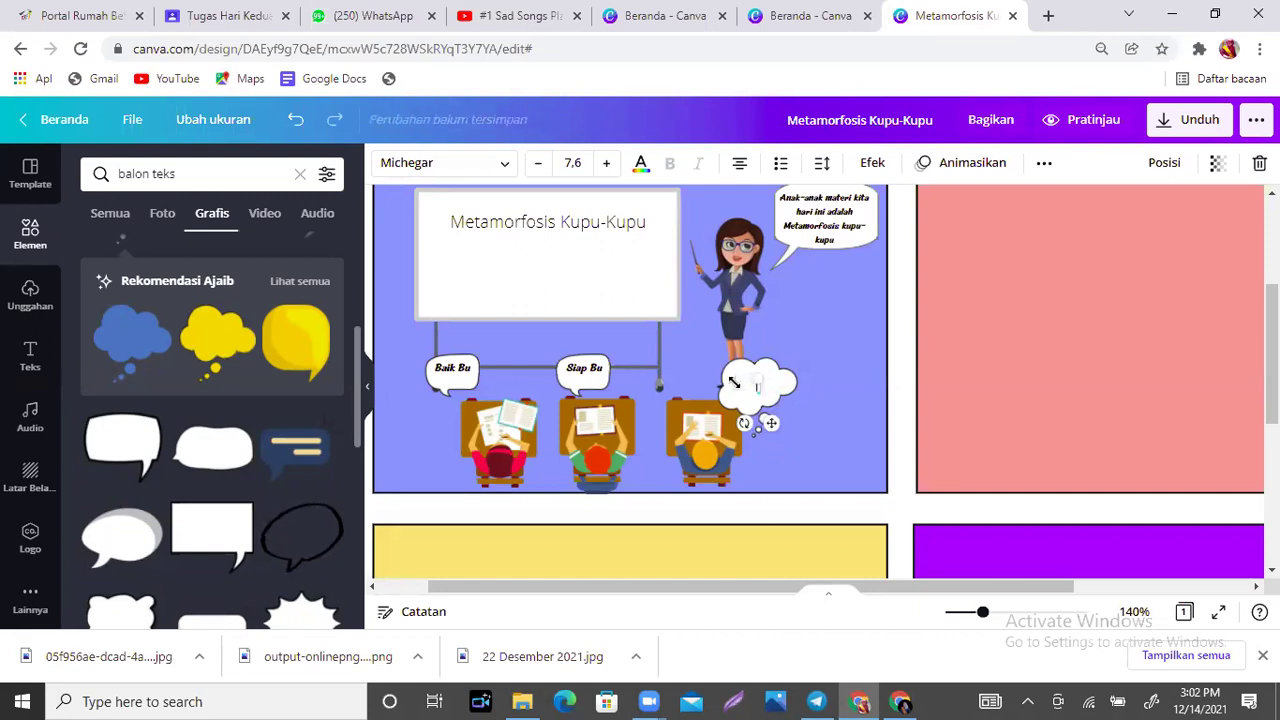
type("Aduh jam istirahat masih lama lagi")
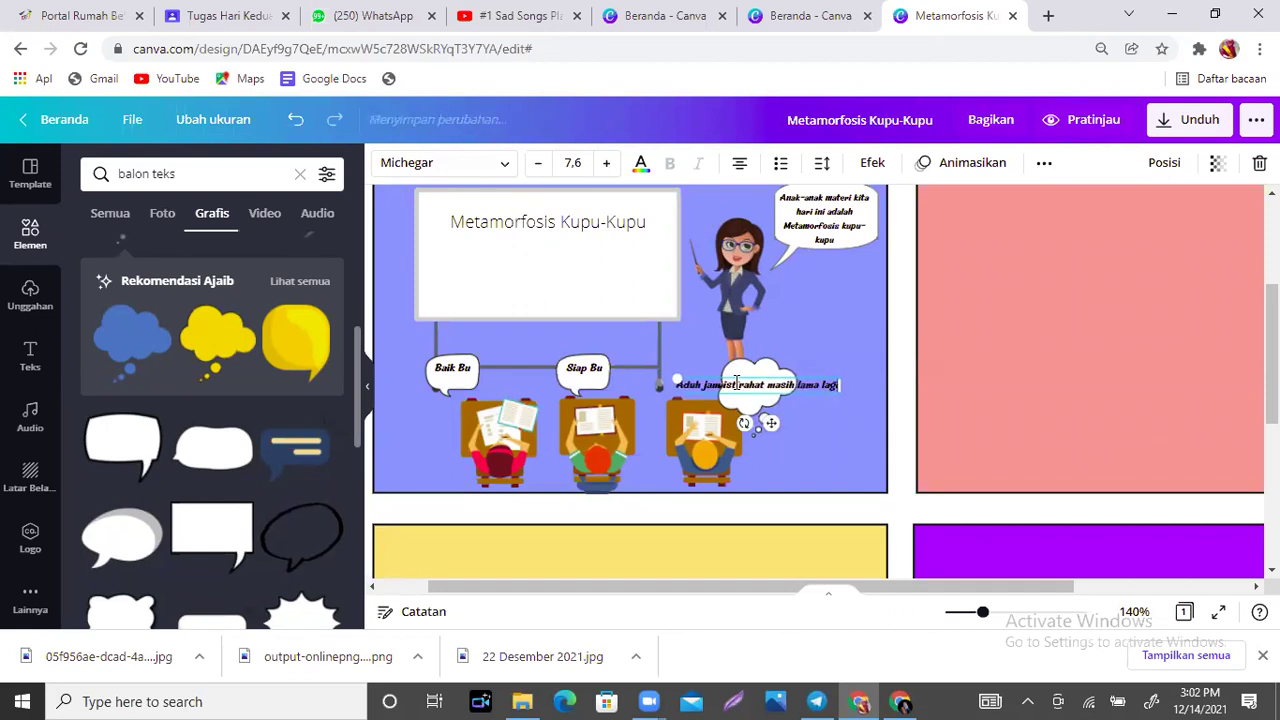
Scale the third student's thought text to size 4.9 and wrap it to fit inside the cloud bubble.
left_click_drag(836, 384, 785, 423)
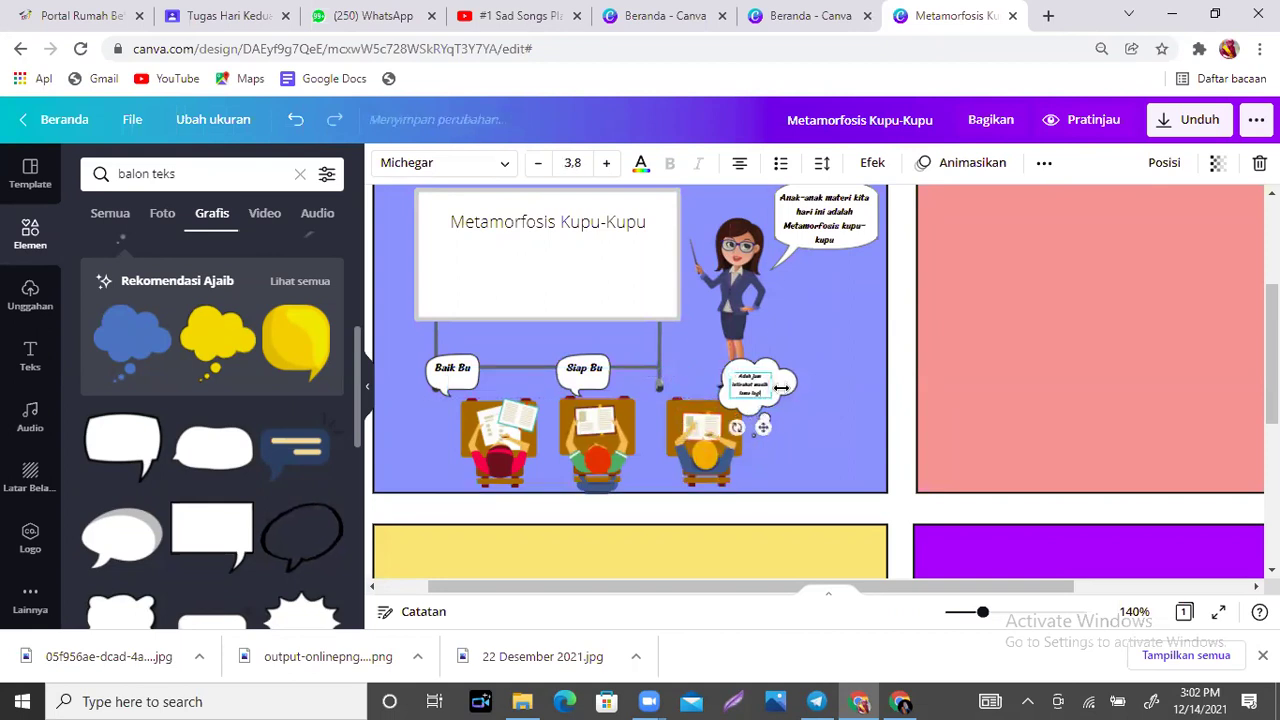
left_click_drag(728, 358, 716, 350)
left_click_drag(758, 422, 764, 433)
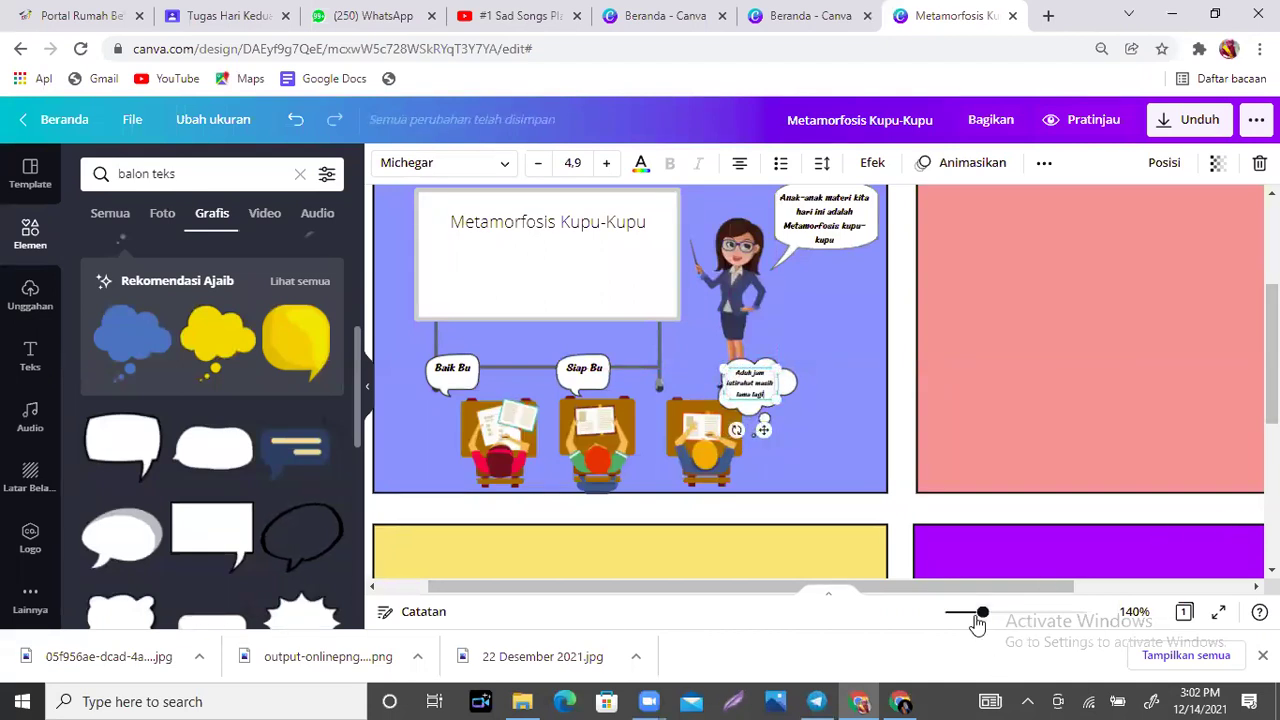
left_click_drag(986, 617, 974, 617)
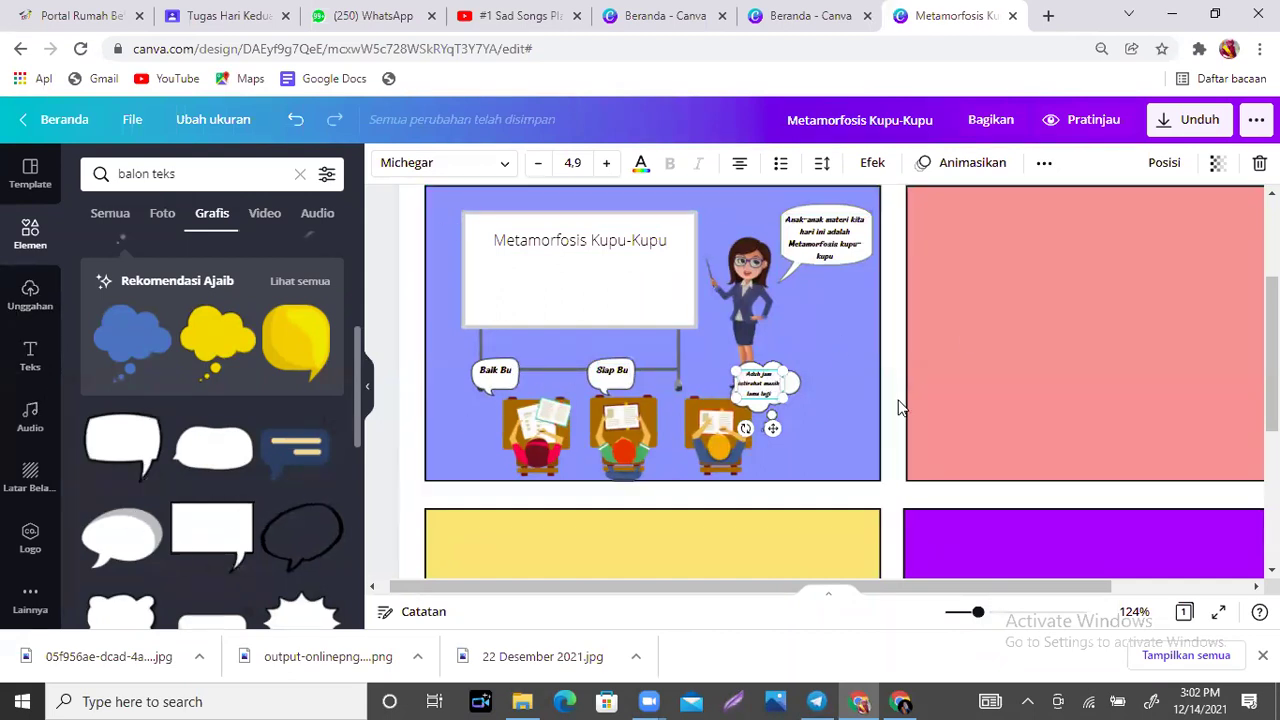
left_click(839, 397)
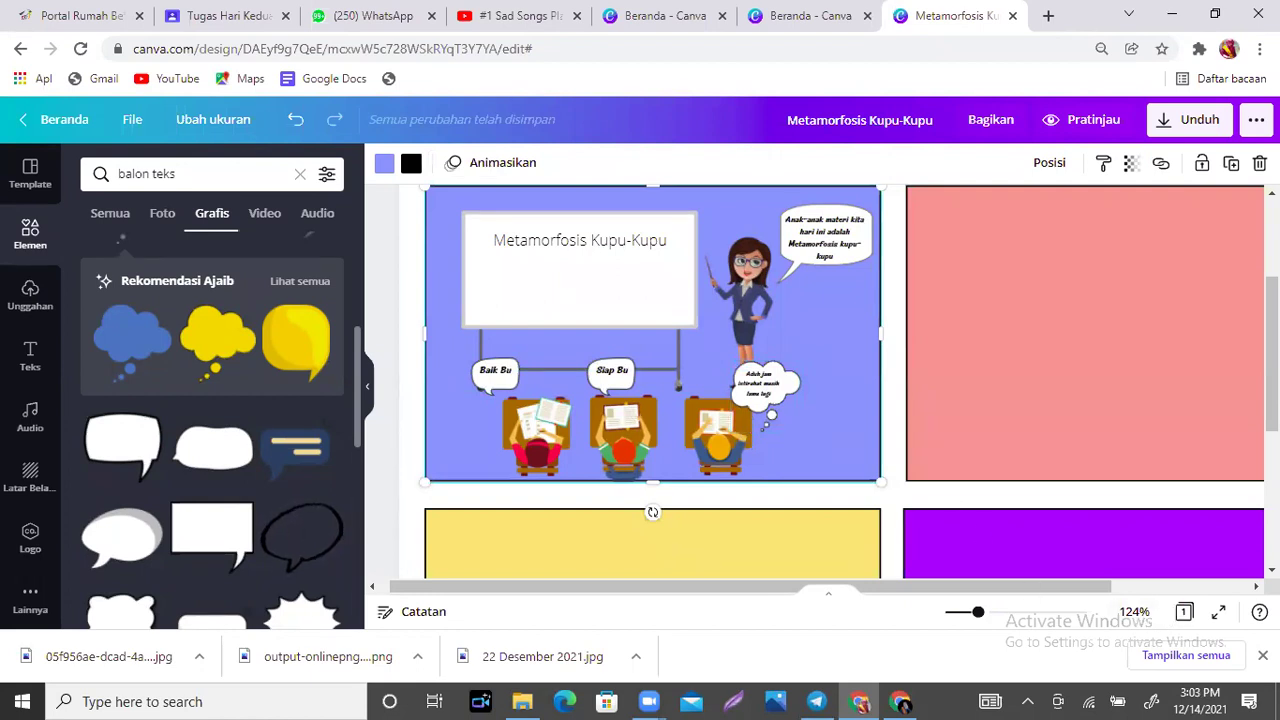
Look over the comic page, examining the pink, yellow and purple panels and the title area.
scroll(1072, 594, "right", 3)
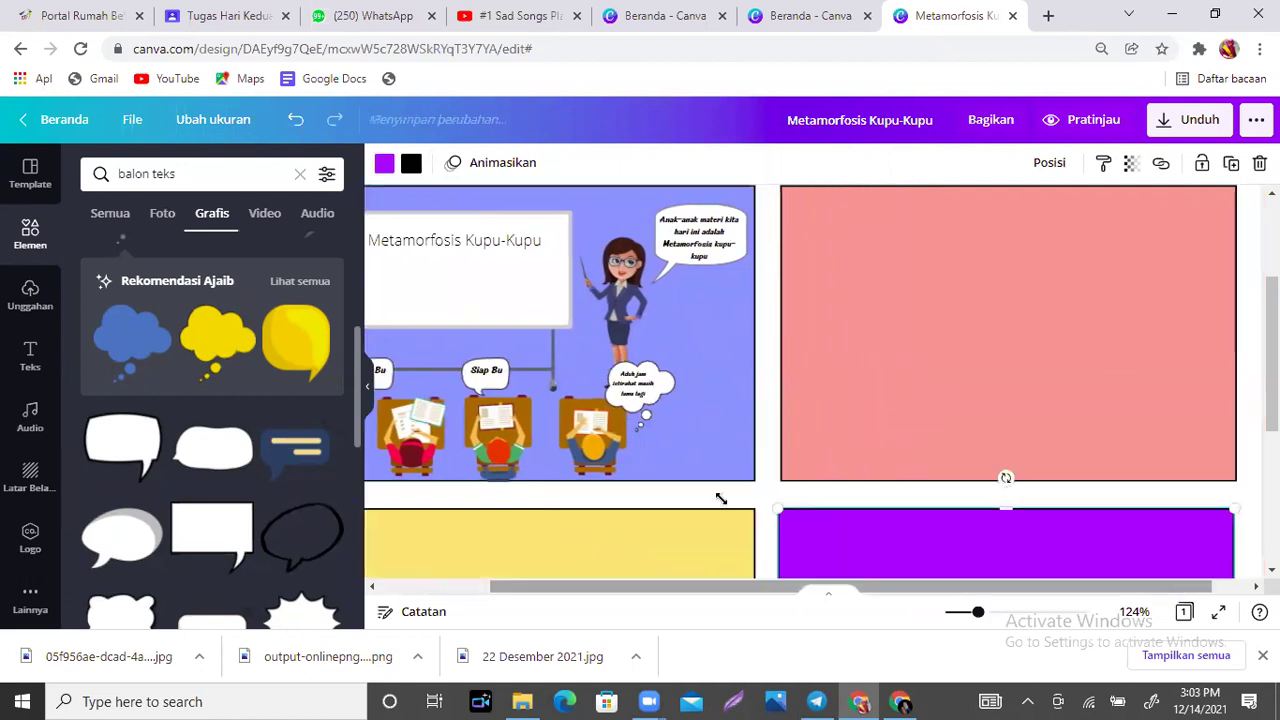
scroll(920, 433, "down", 3)
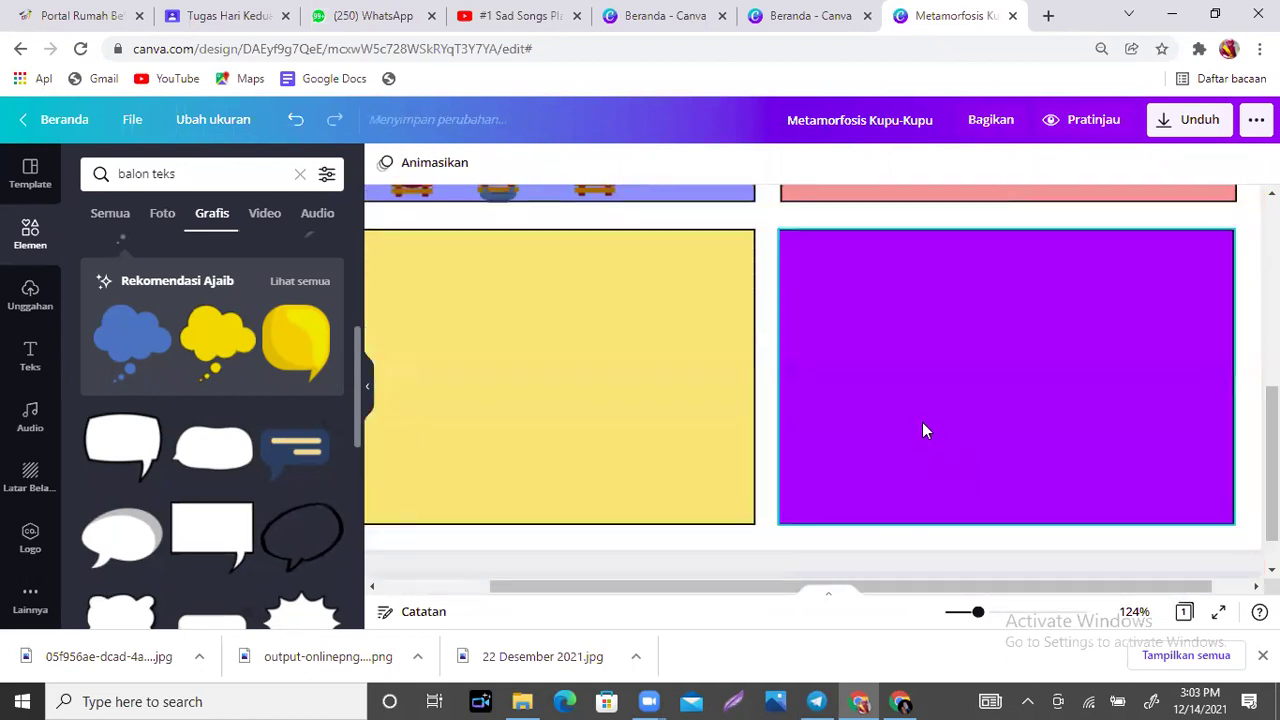
scroll(932, 396, "up", 5)
scroll(932, 396, "down", 1)
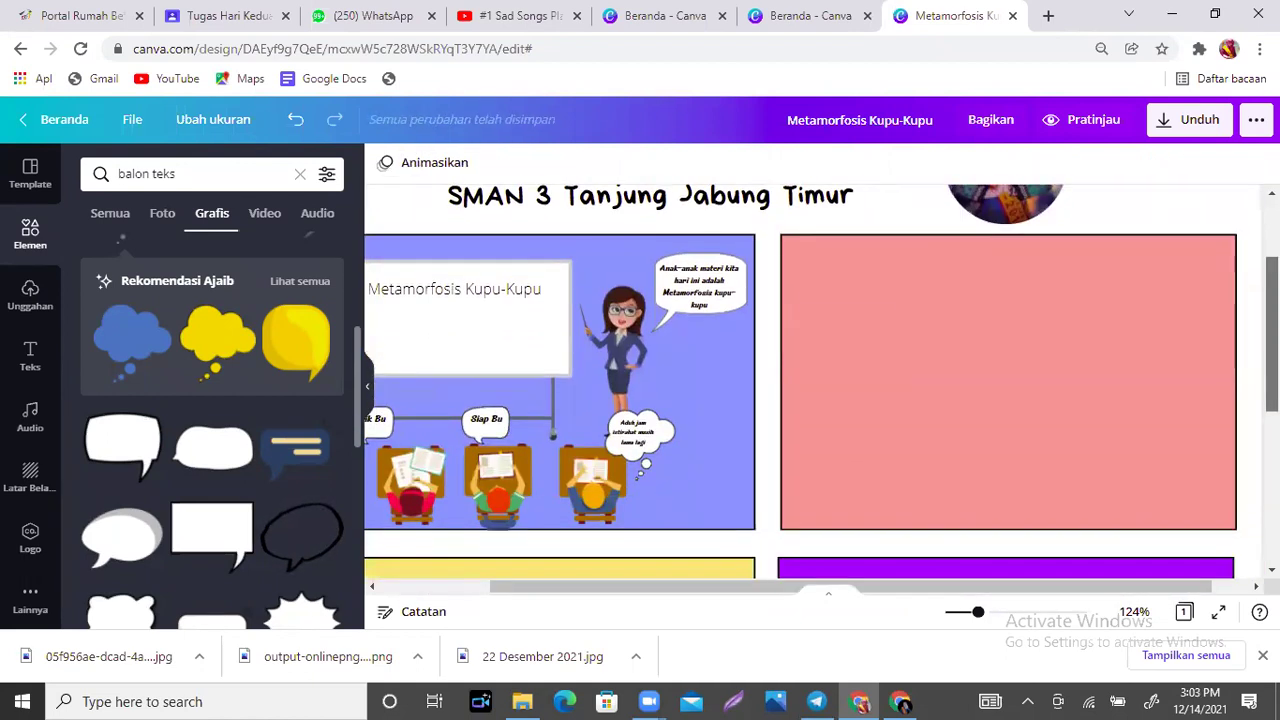
left_click(1014, 388)
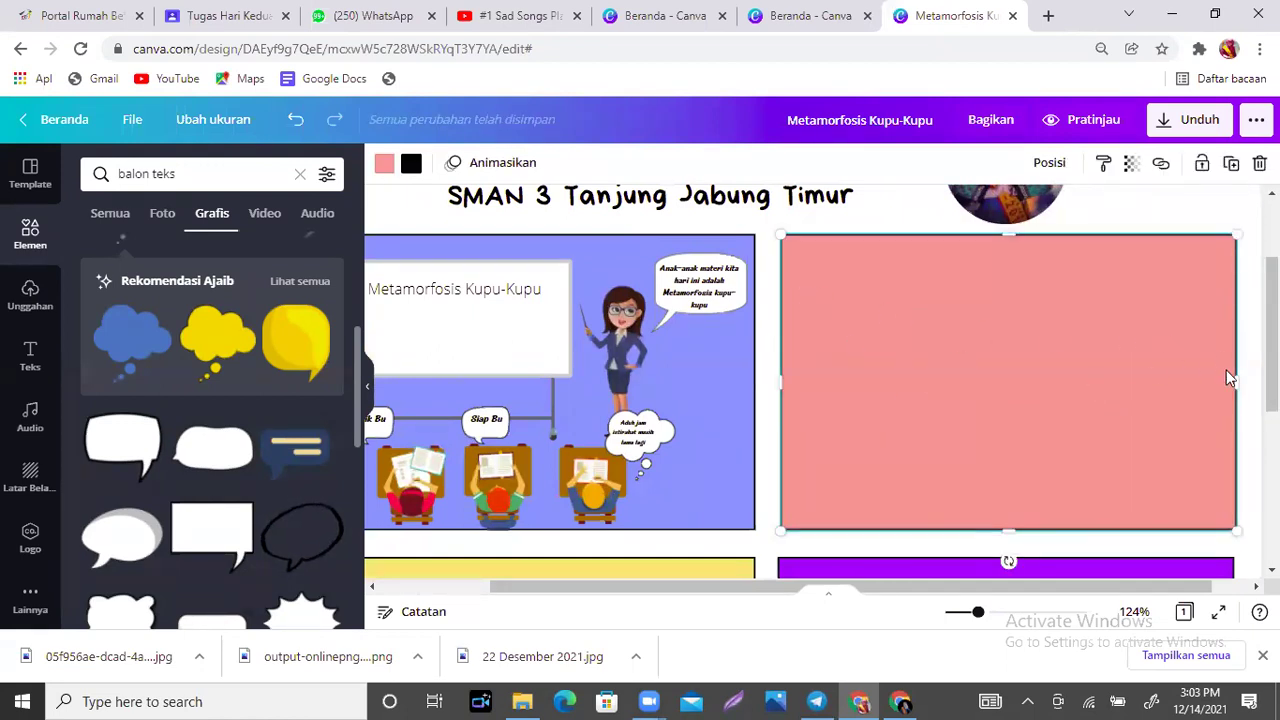
left_click_drag(1272, 333, 1272, 378)
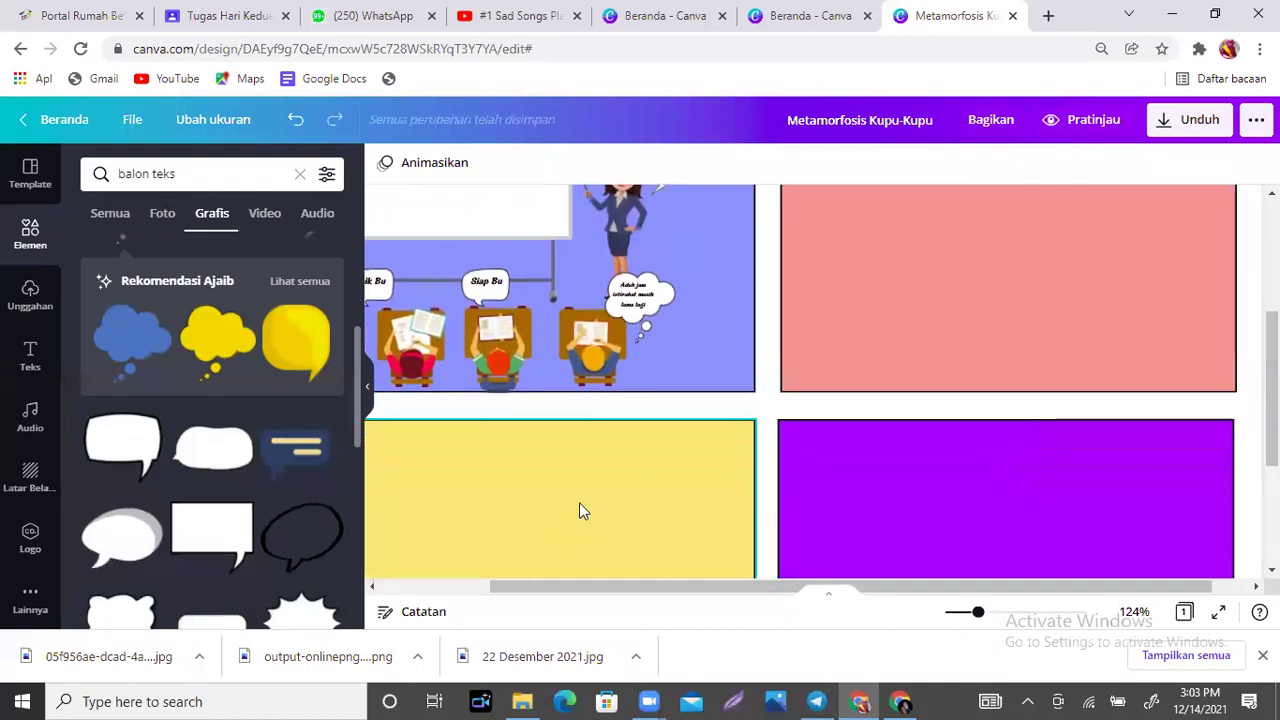
scroll(1206, 437, "down", 3)
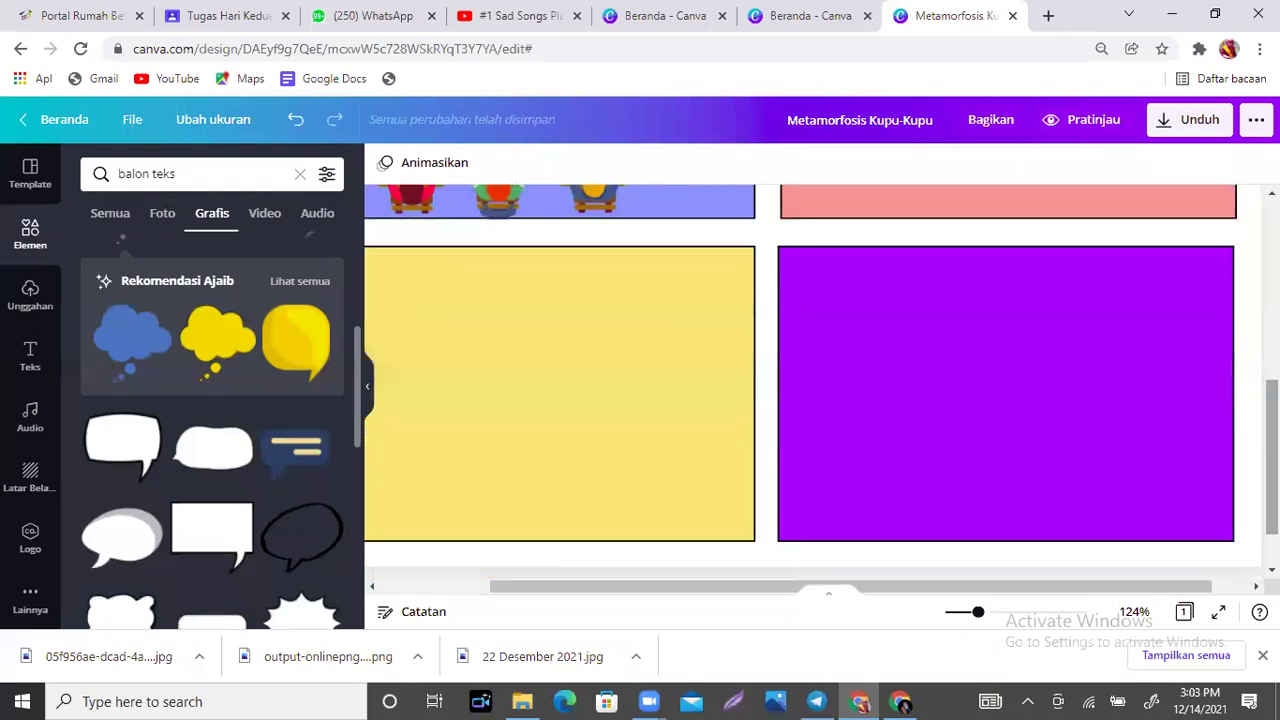
scroll(1206, 437, "down", 1)
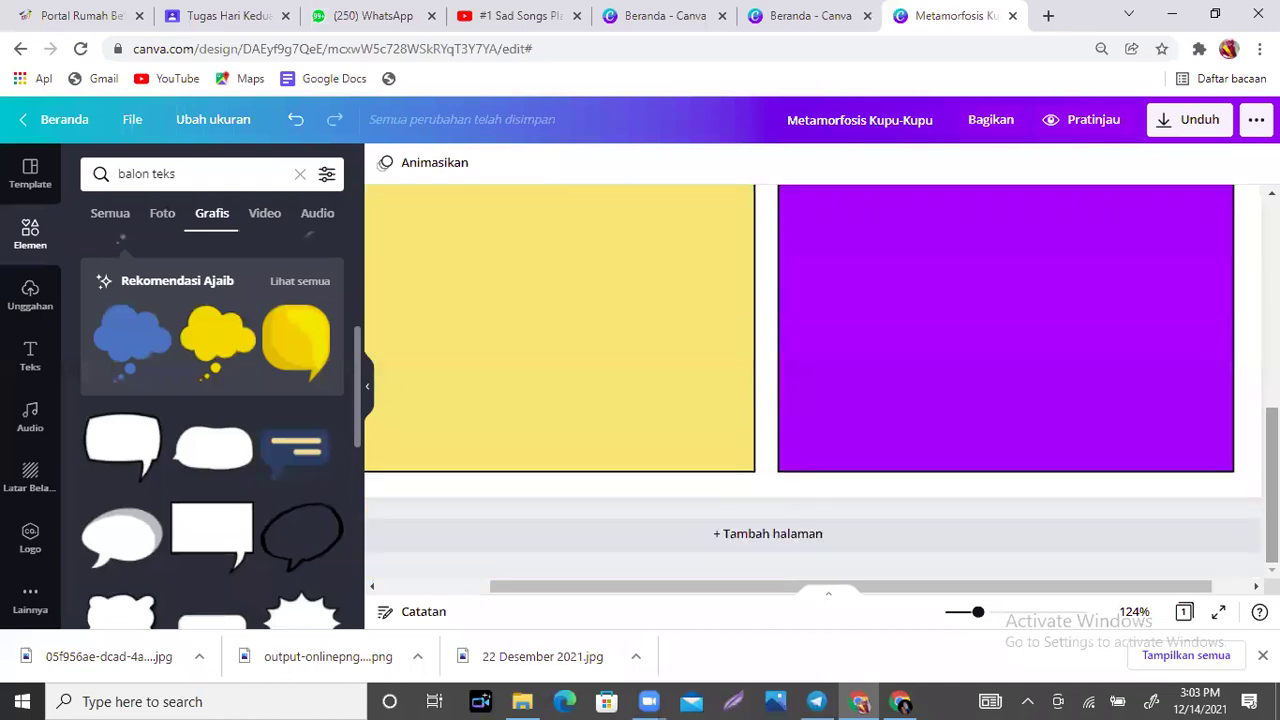
scroll(812, 384, "up", 5)
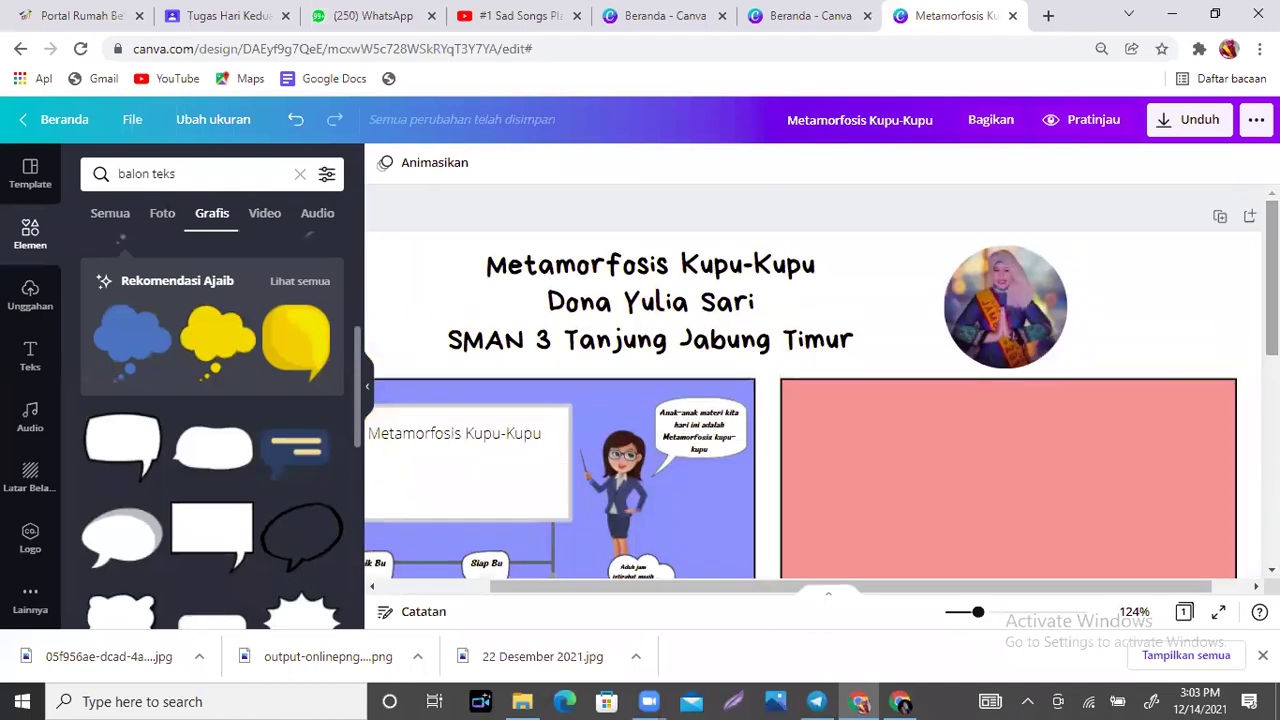
Download the comic design as a JPG file.
left_click(1190, 130)
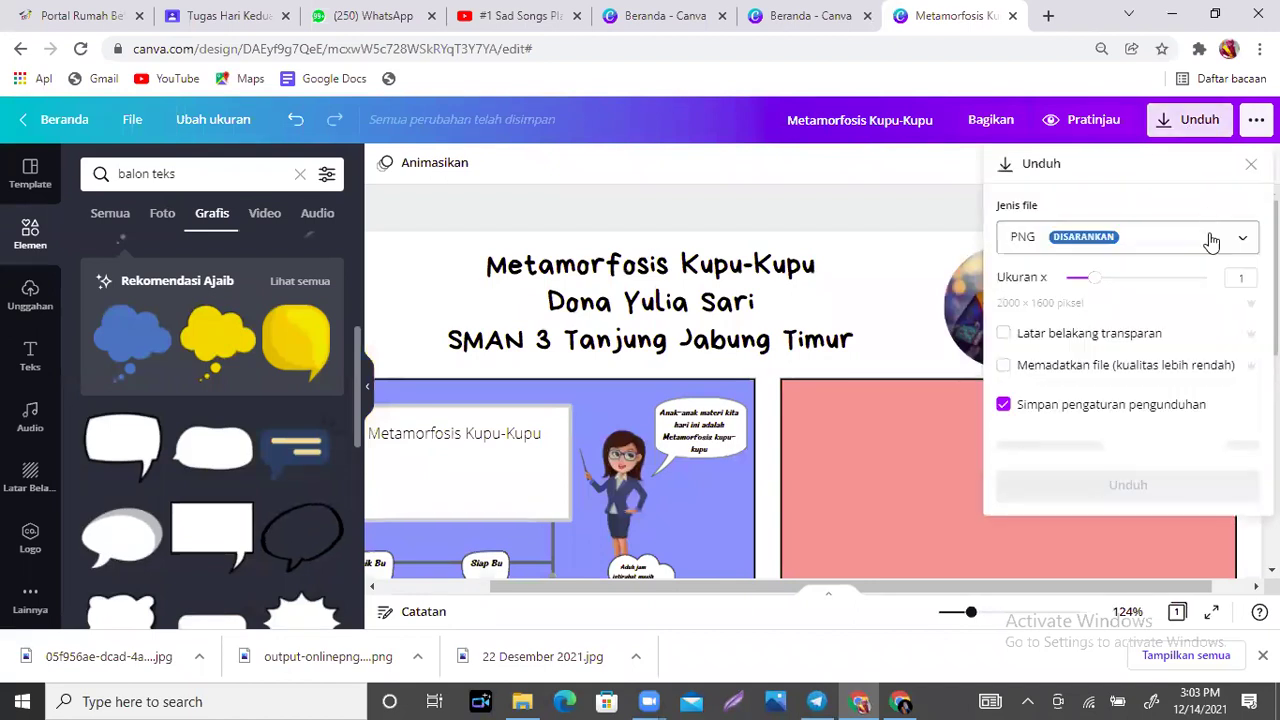
left_click(1210, 237)
left_click(1022, 289)
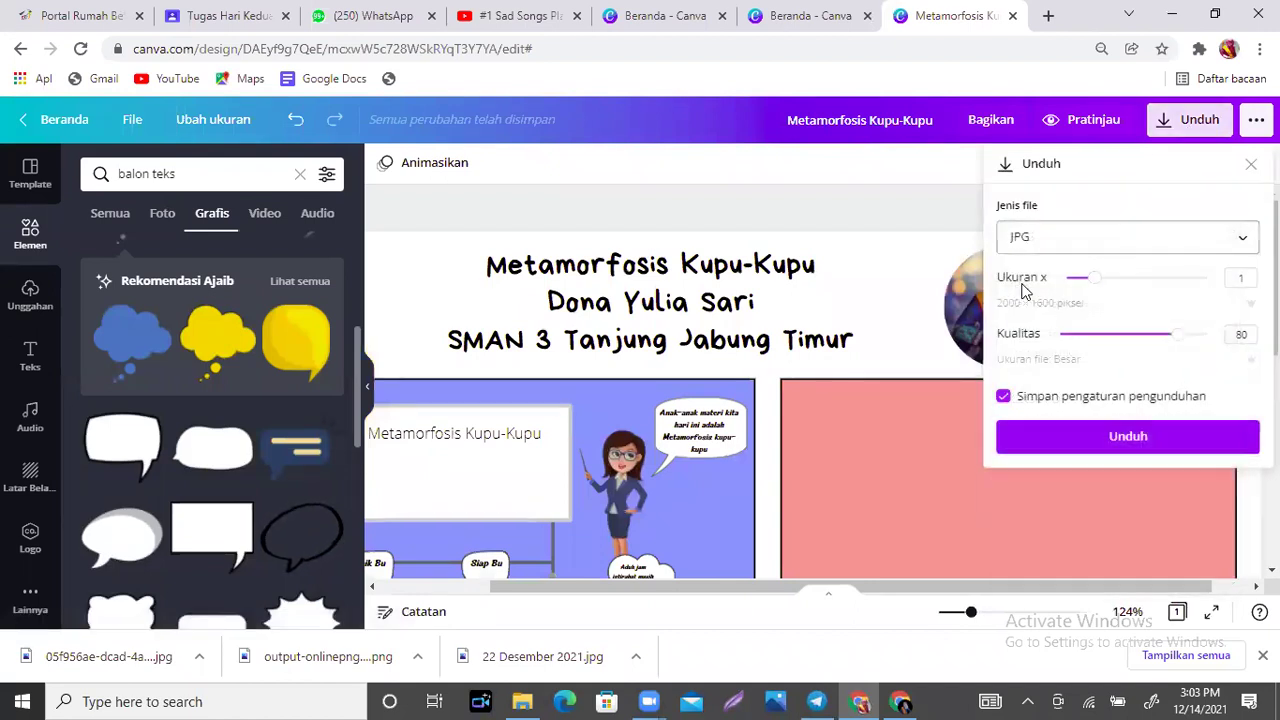
left_click(1123, 440)
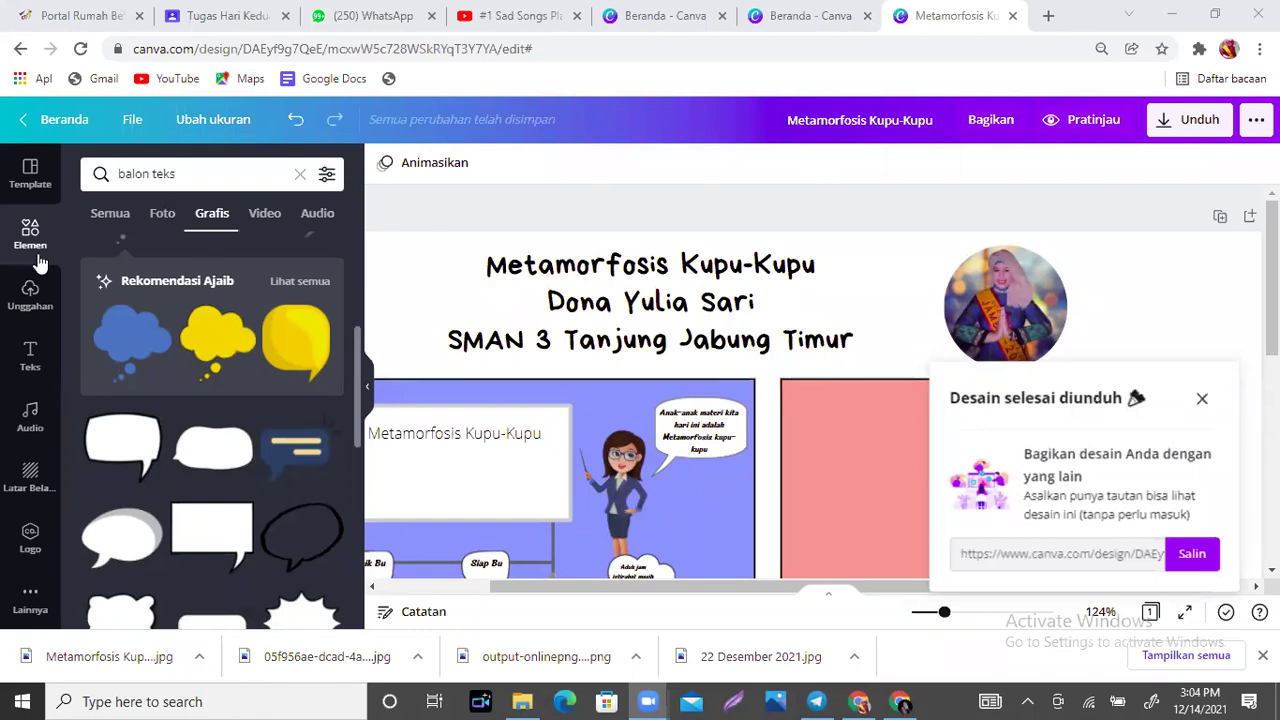
Browse the comic strip templates and inspect the pages of the pink and purple four-panel education comic.
left_click(34, 194)
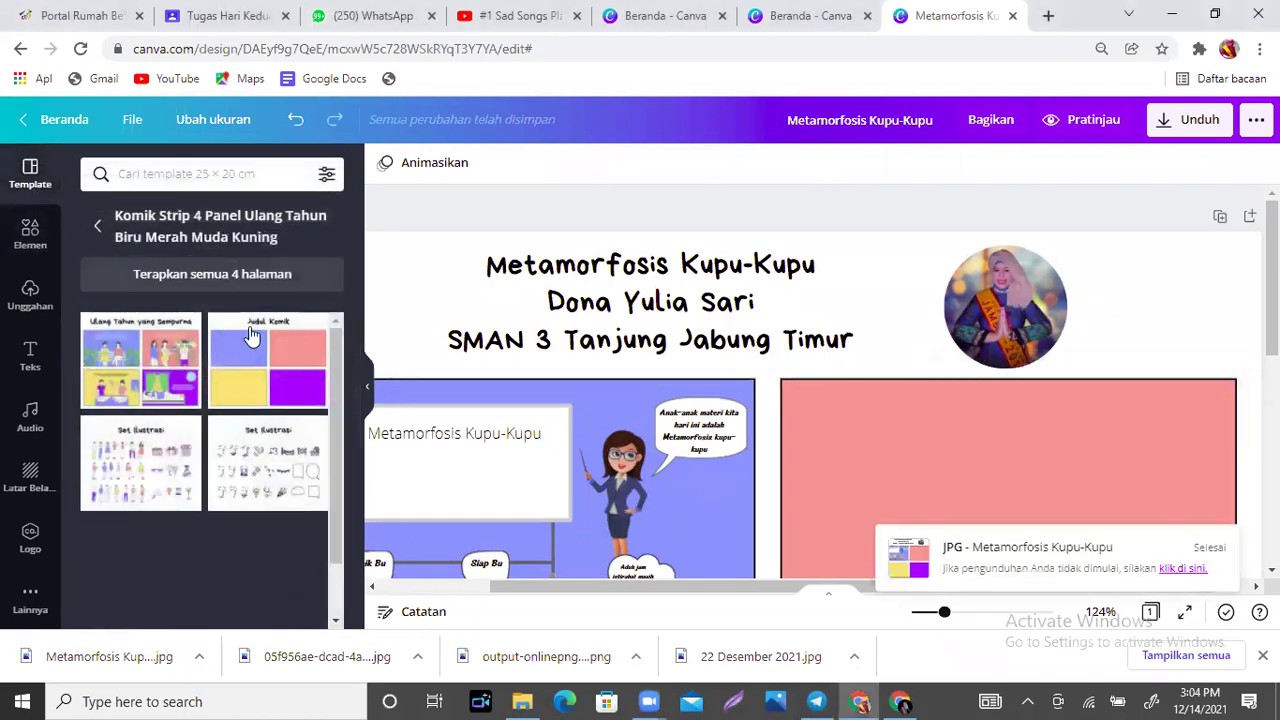
left_click(100, 227)
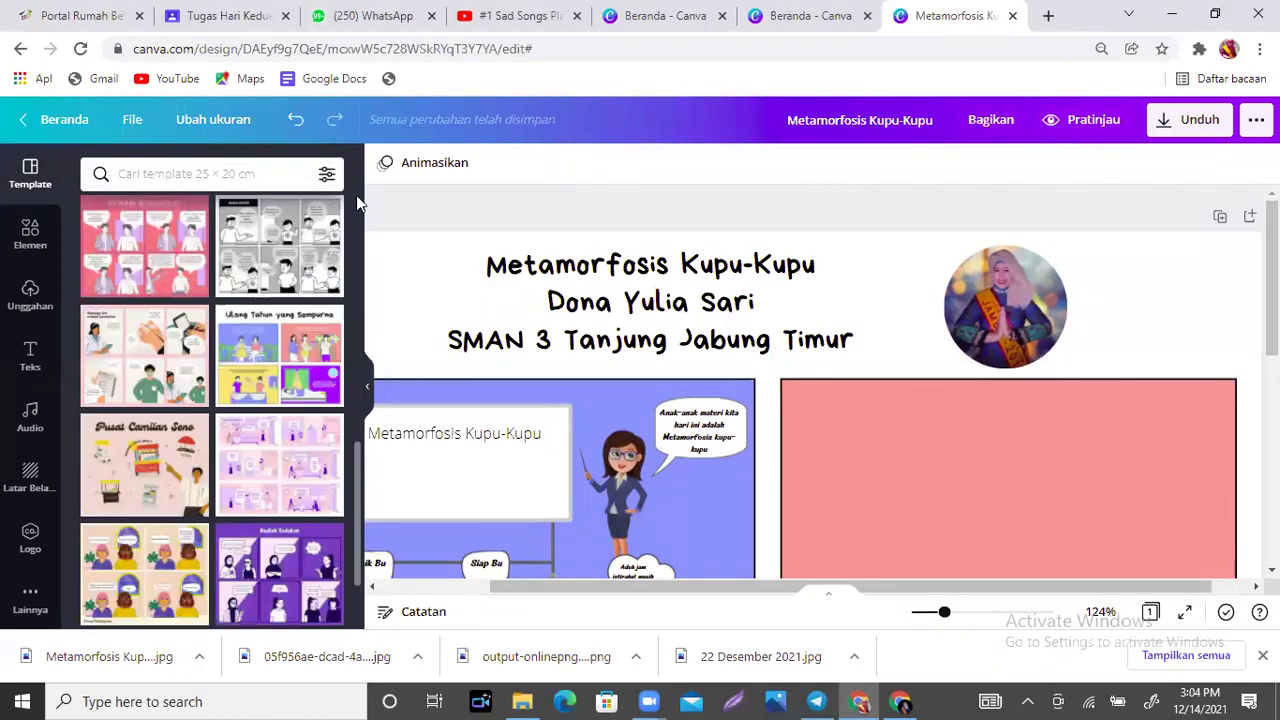
scroll(358, 454, "down", 3)
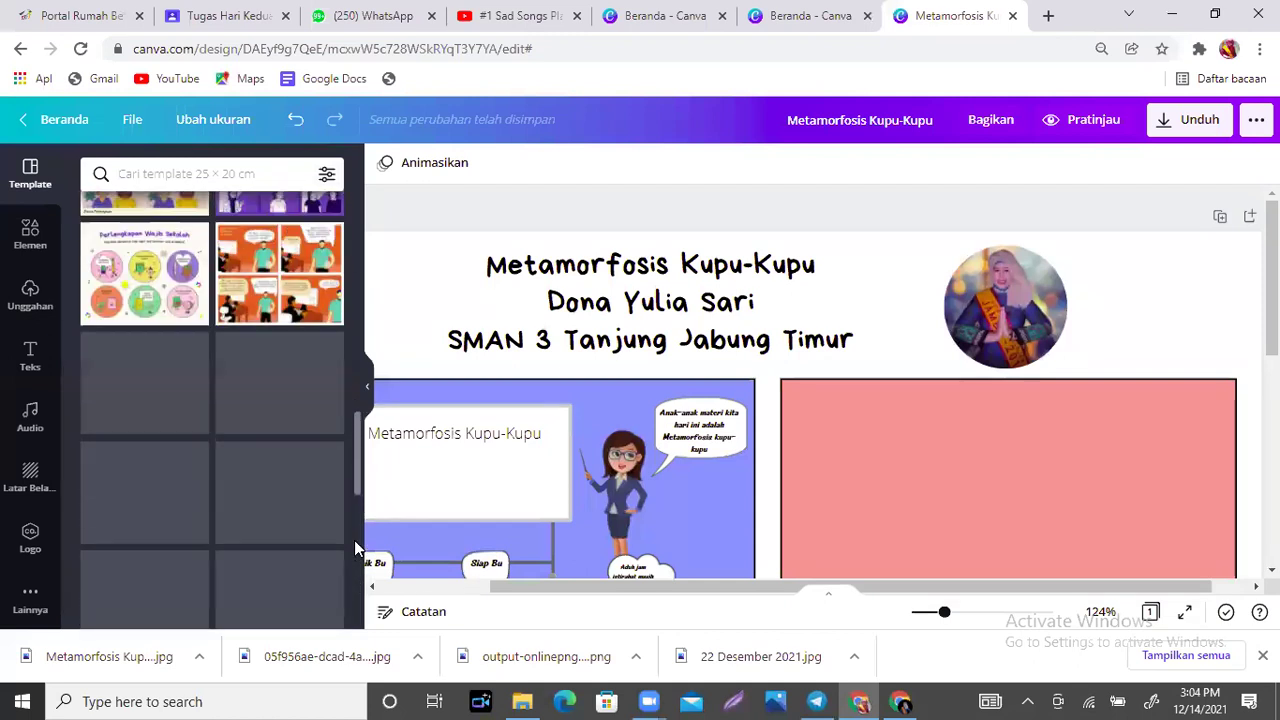
left_click_drag(356, 437, 358, 191)
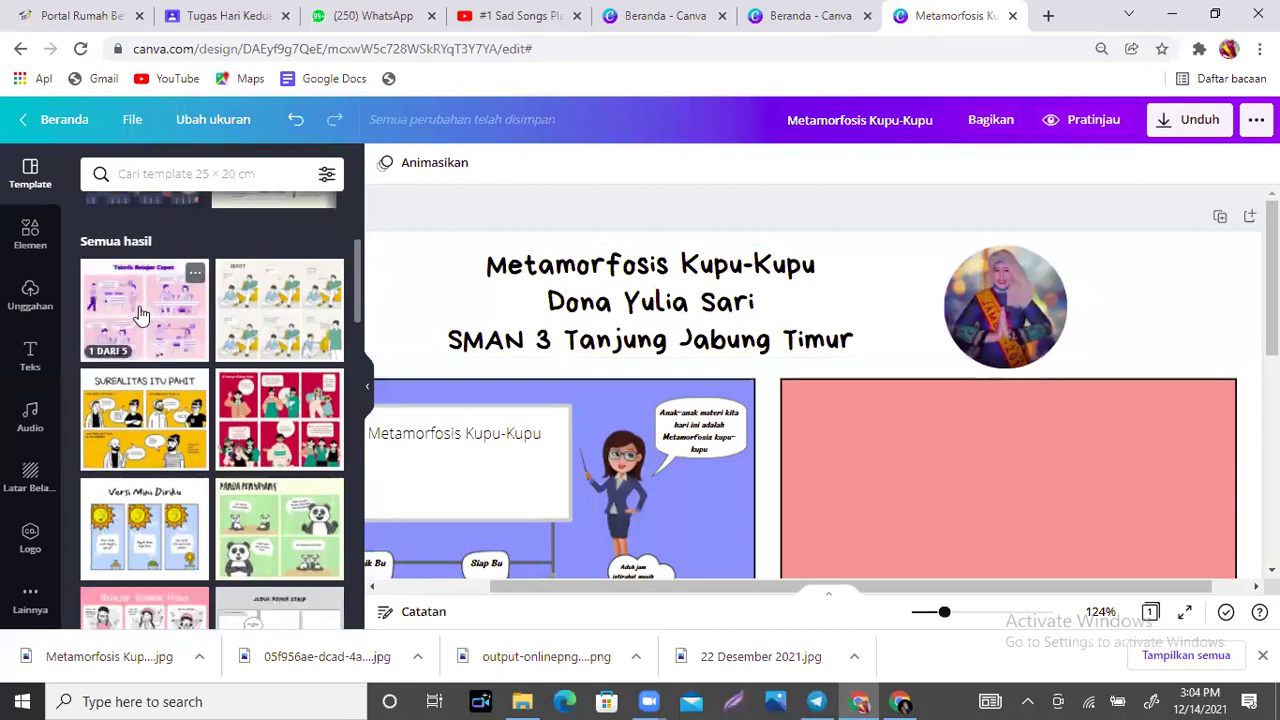
left_click(139, 306)
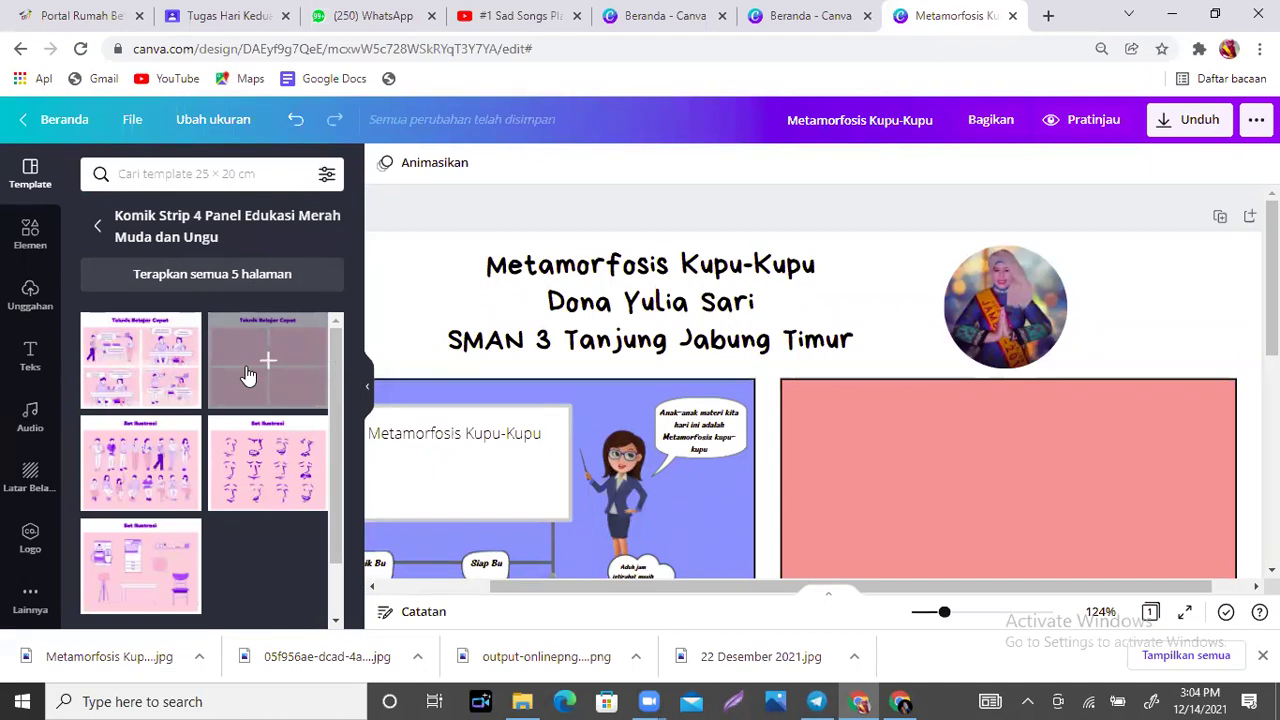
left_click(97, 229)
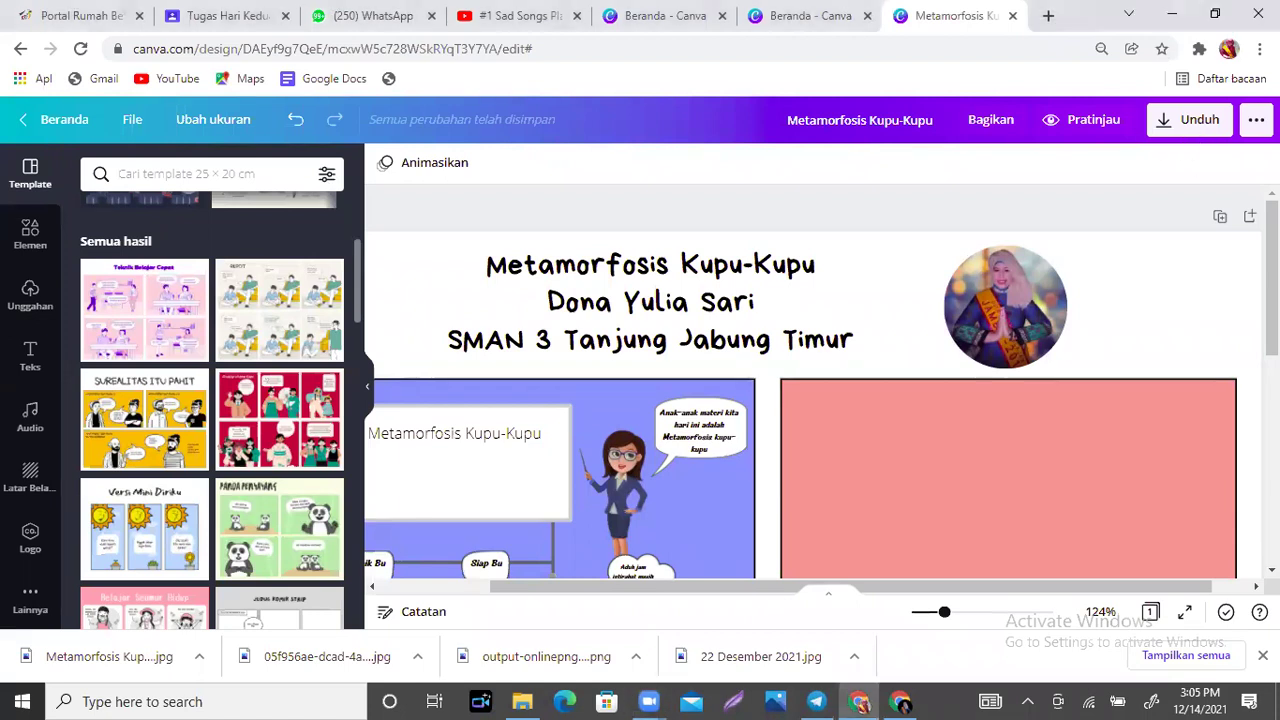
Add a new blank page after the four-panel comic page.
scroll(812, 380, "down", 10)
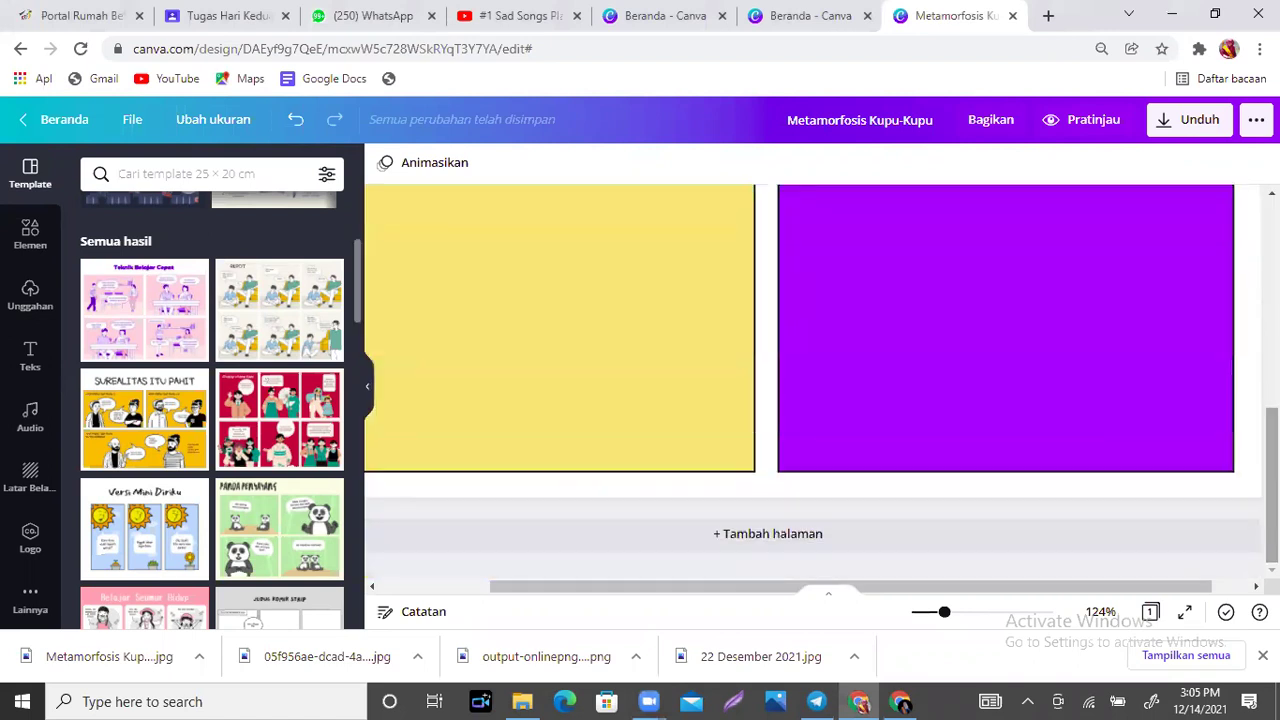
left_click(868, 533)
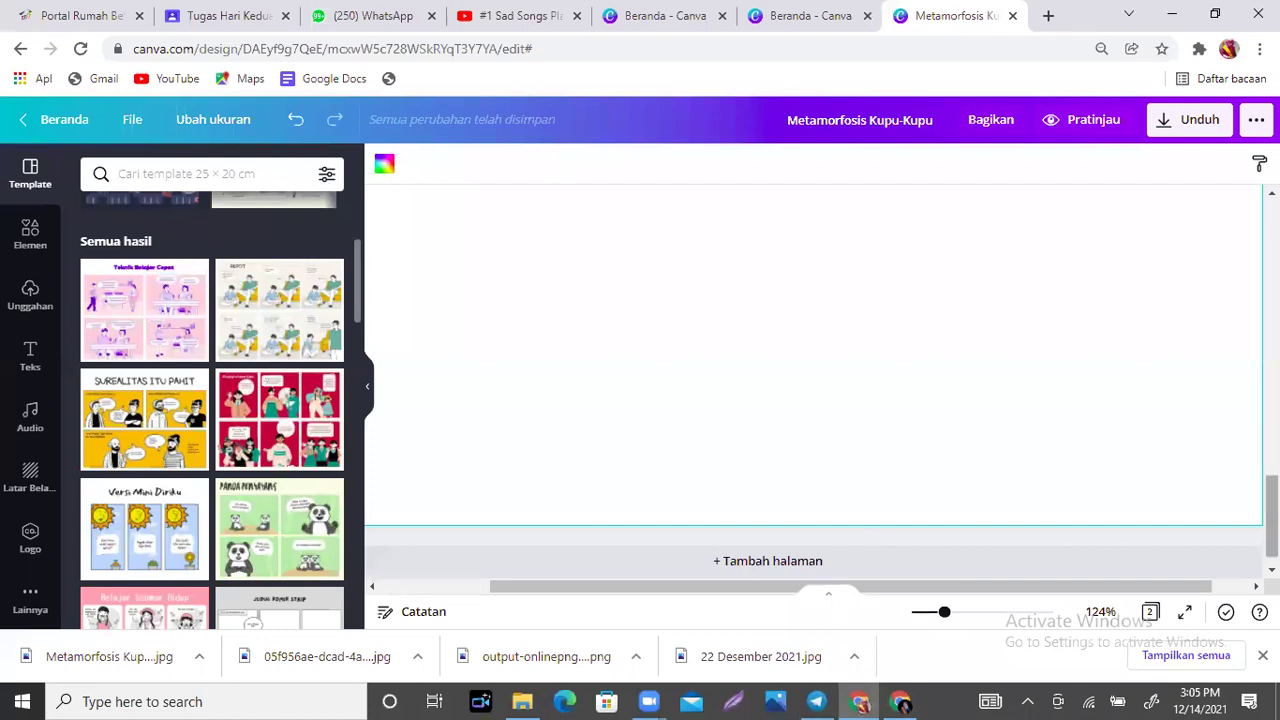
Examine the download settings' page selection options for choosing individual pages, and close them without downloading.
left_click_drag(942, 612, 926, 618)
left_click(1193, 130)
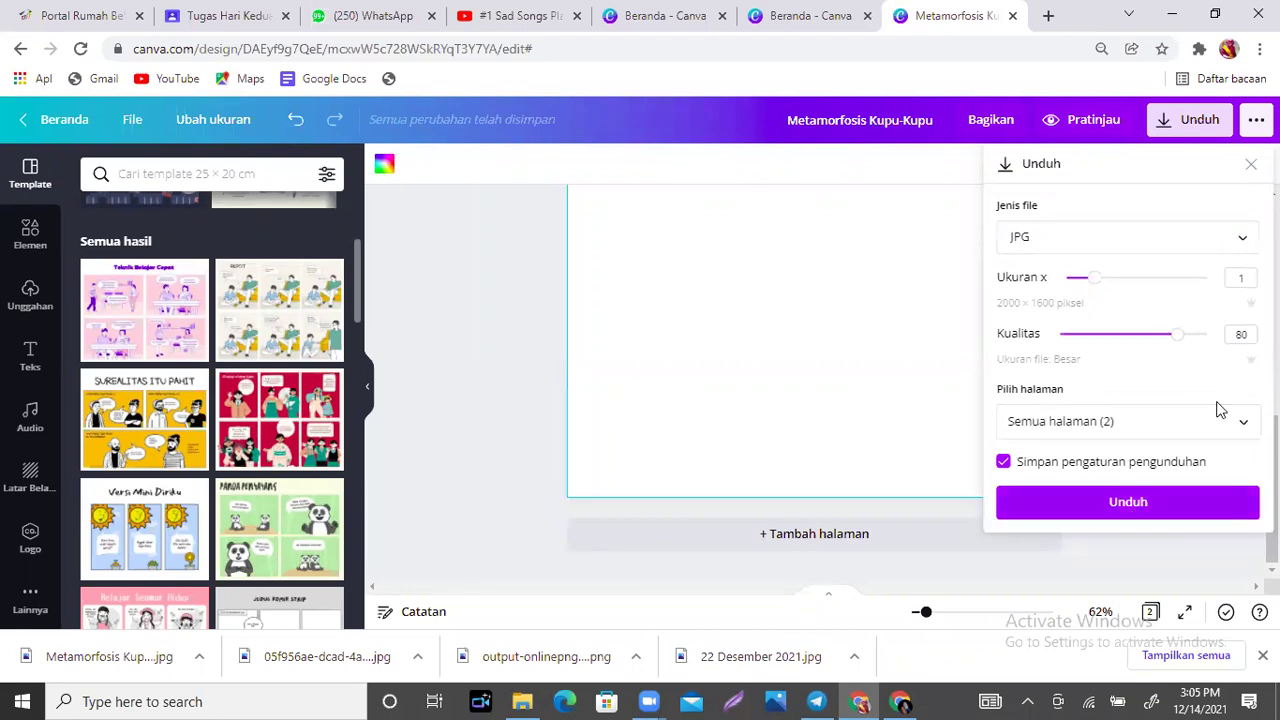
left_click(1238, 425)
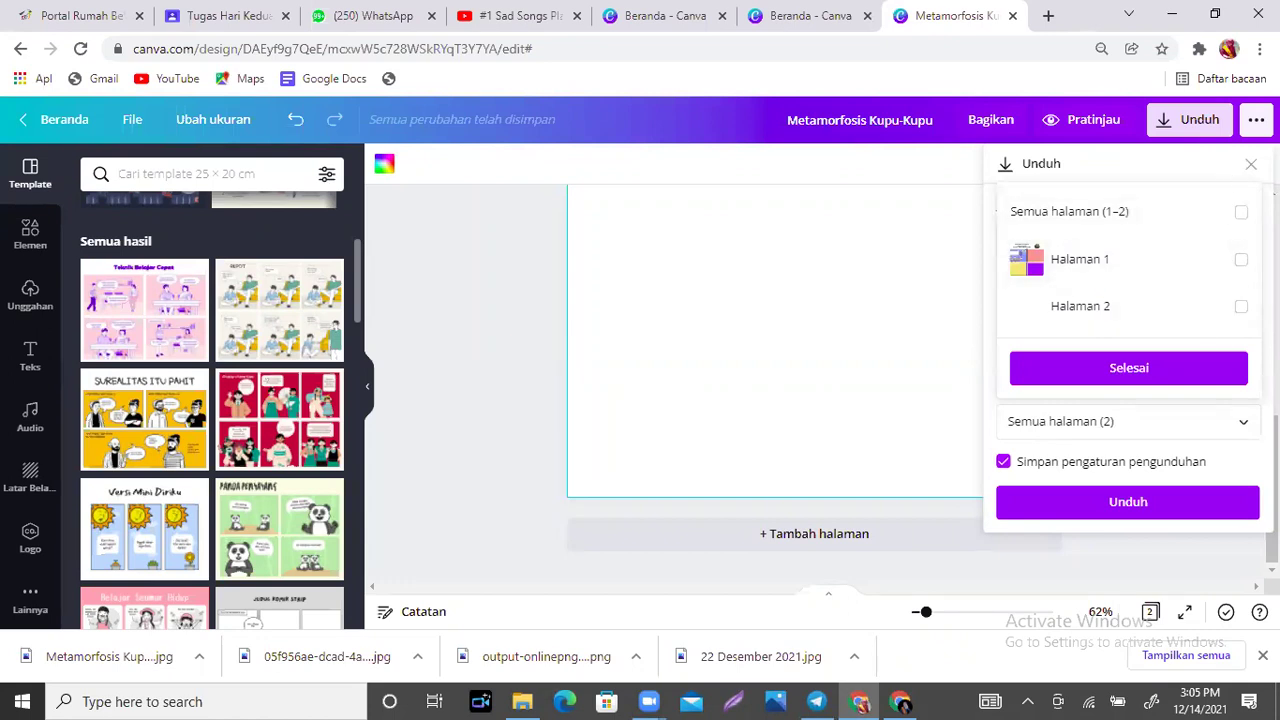
key("Escape")
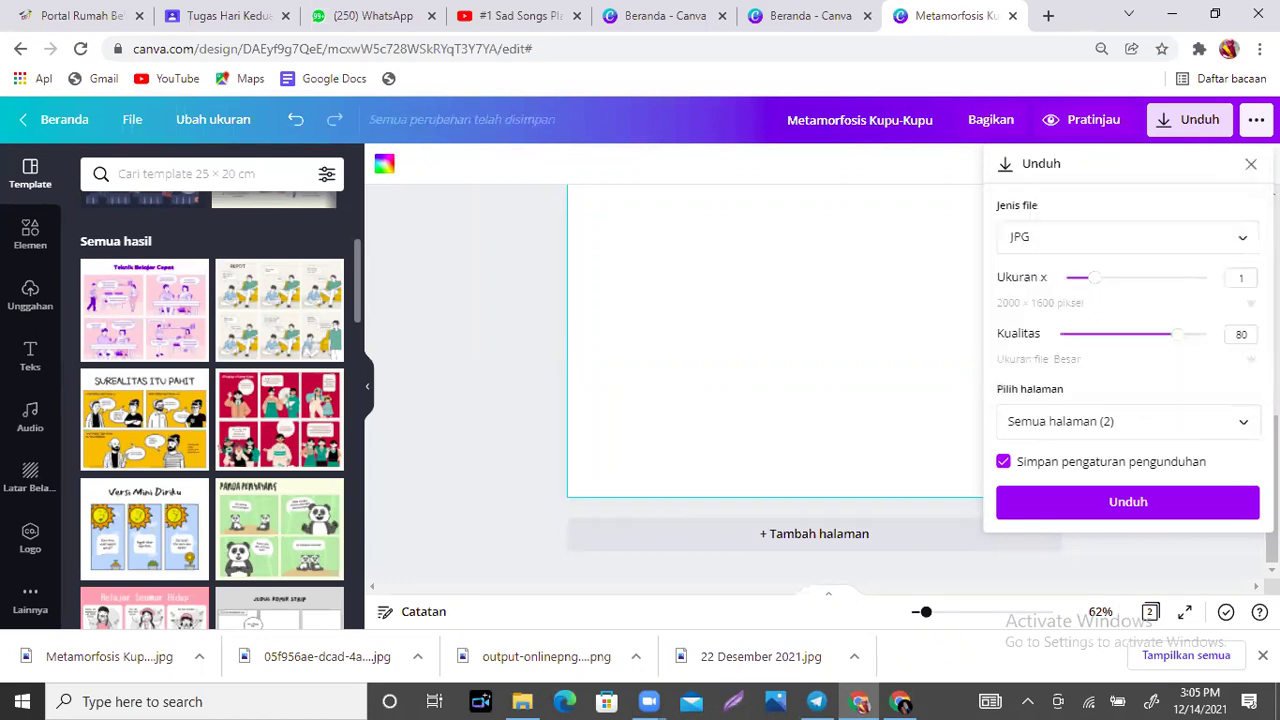
key("Escape")
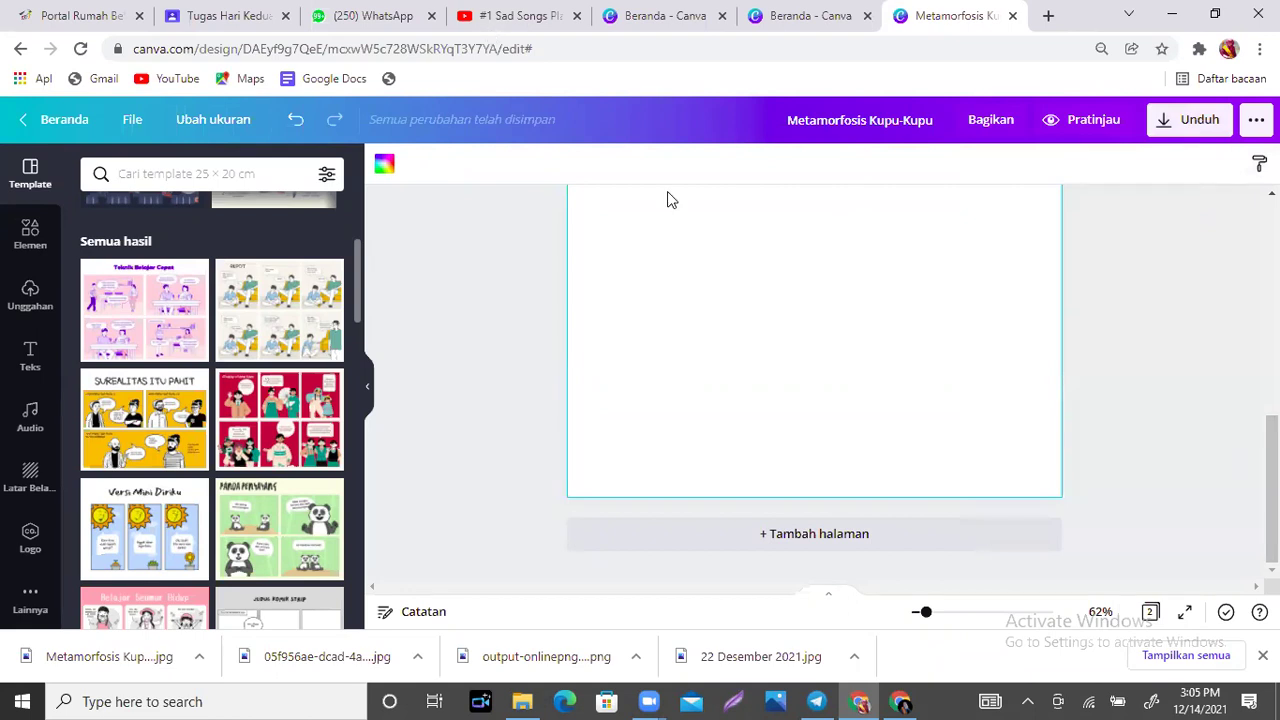
Place a horizontally flipped copy of the "Baik Bu" speech bubble shape, without text, above the third student's desk in the classroom panel.
scroll(814, 380, "up", 5)
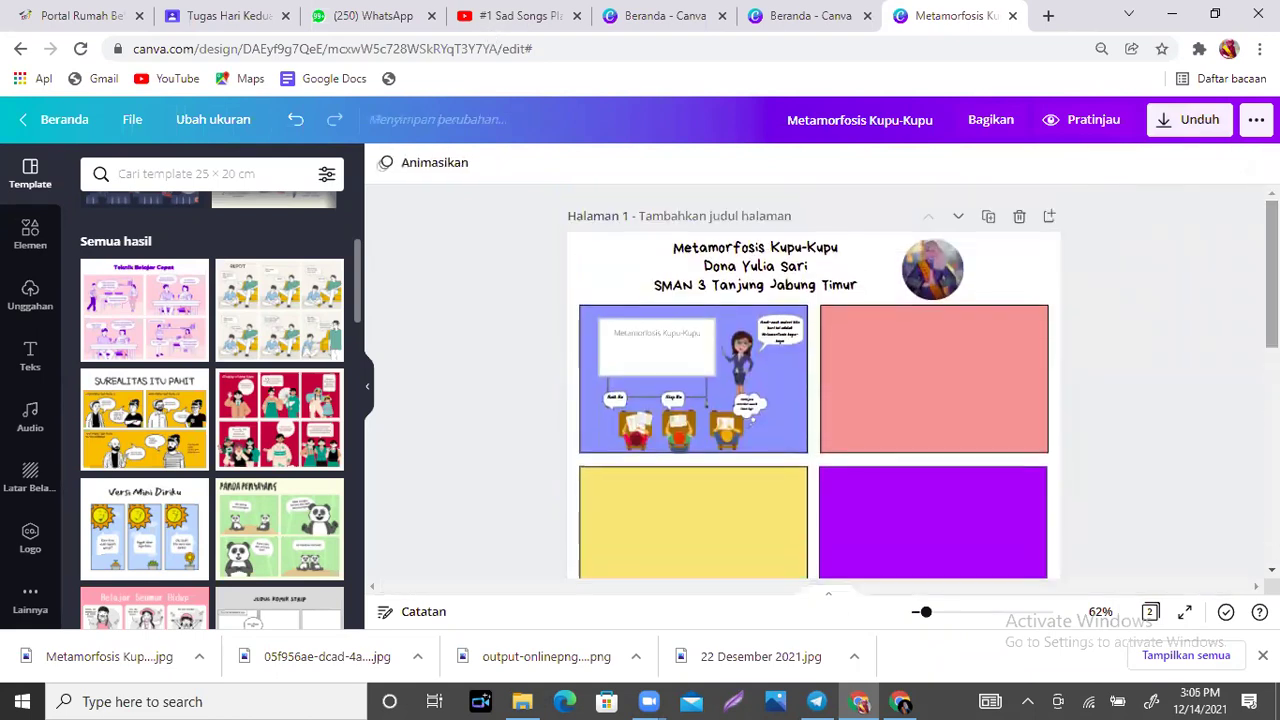
left_click_drag(925, 613, 951, 618)
left_click_drag(847, 585, 727, 583)
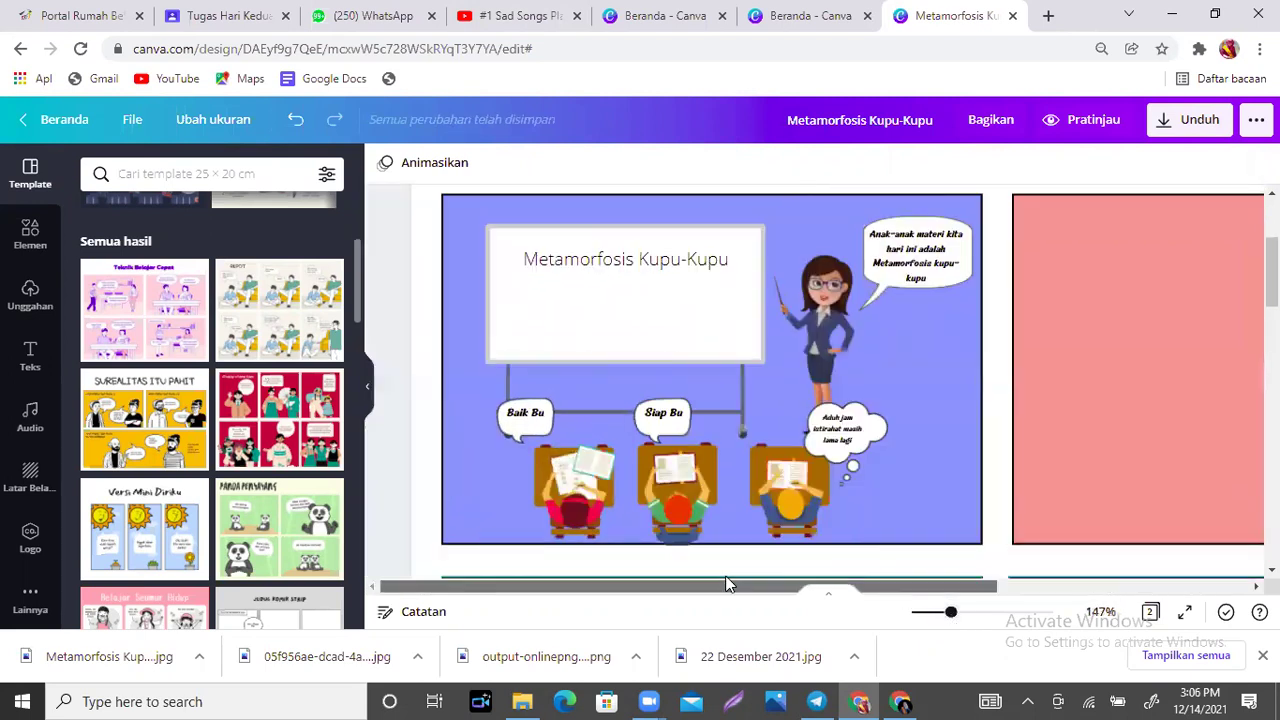
left_click_drag(469, 428, 514, 437)
left_click(516, 445)
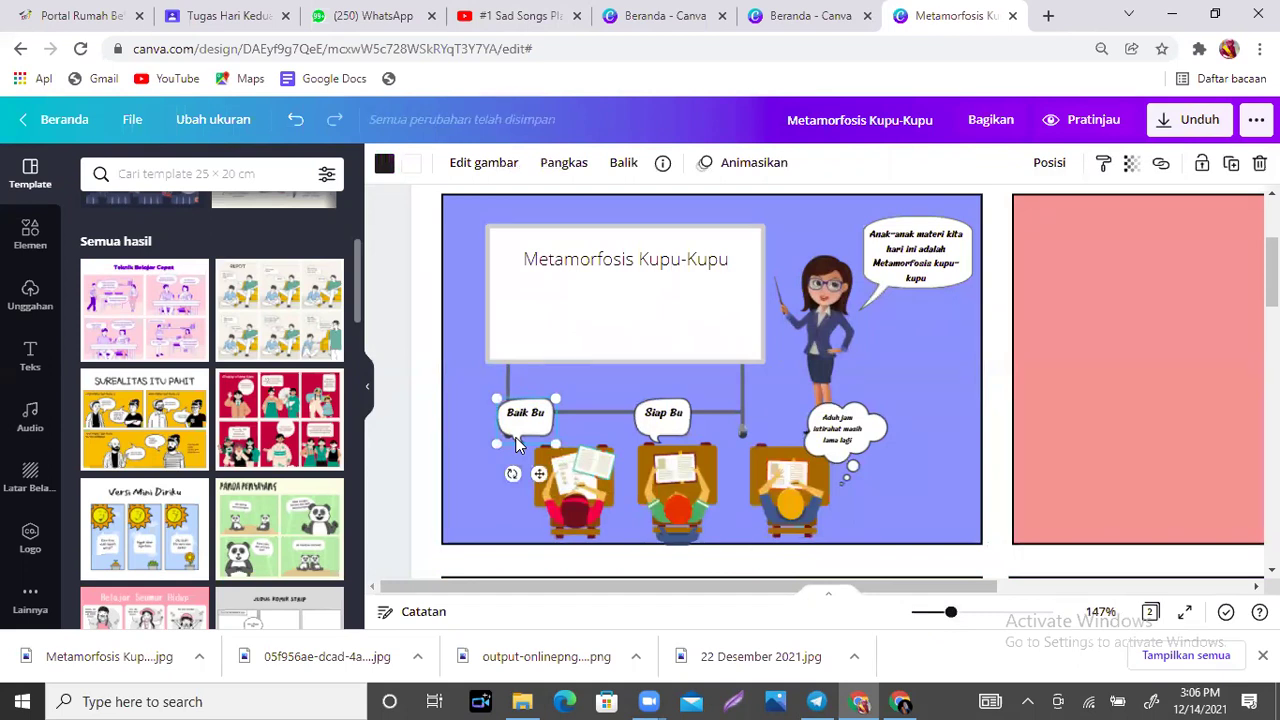
key("ctrl+d")
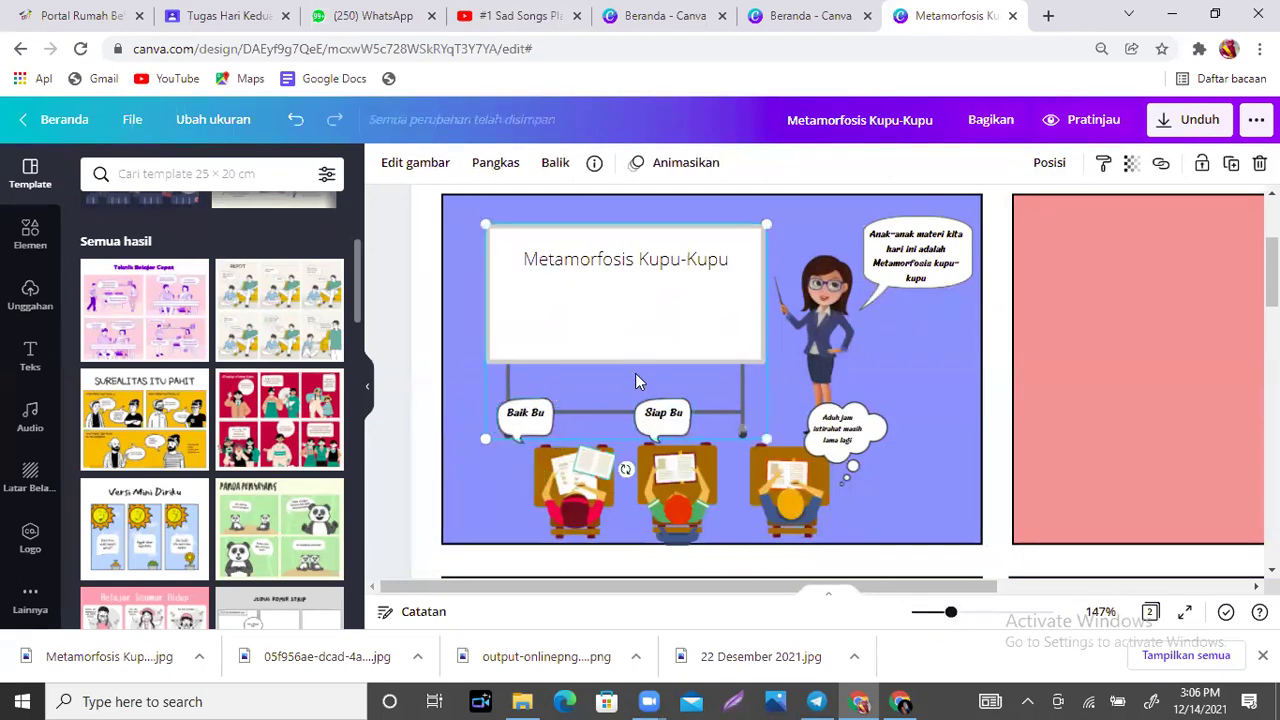
left_click_drag(546, 455, 592, 388)
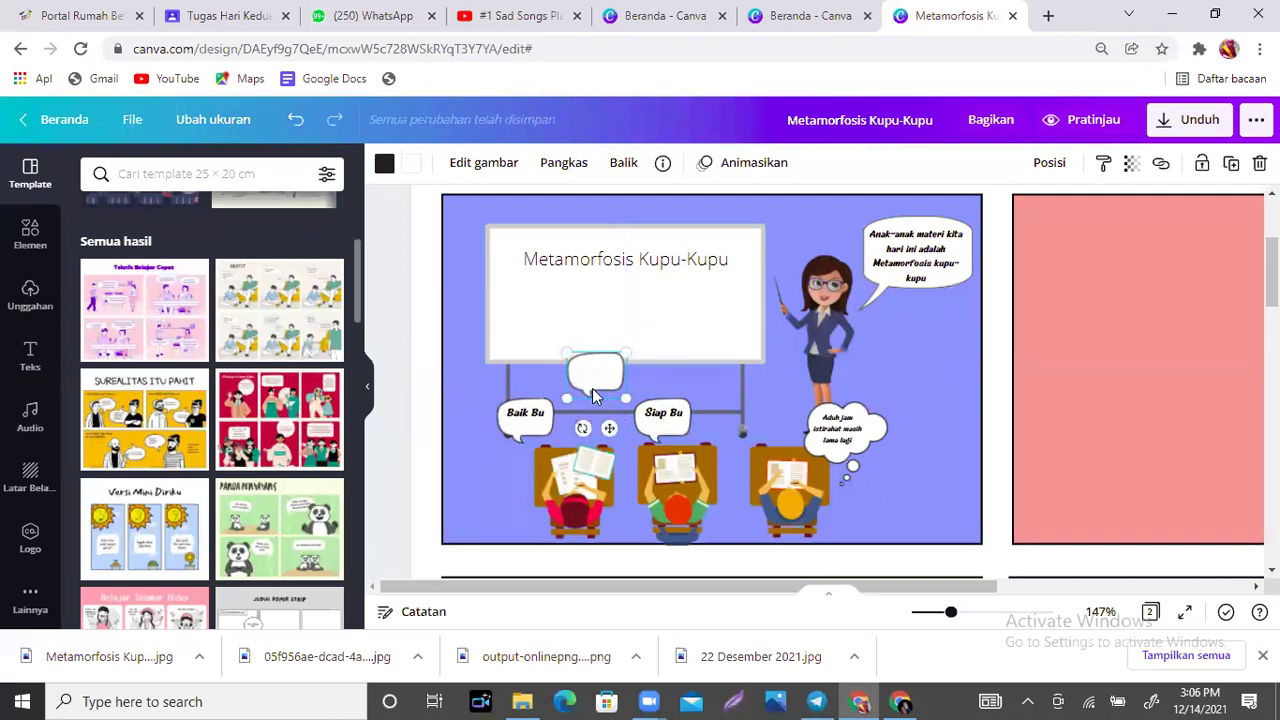
left_click(619, 170)
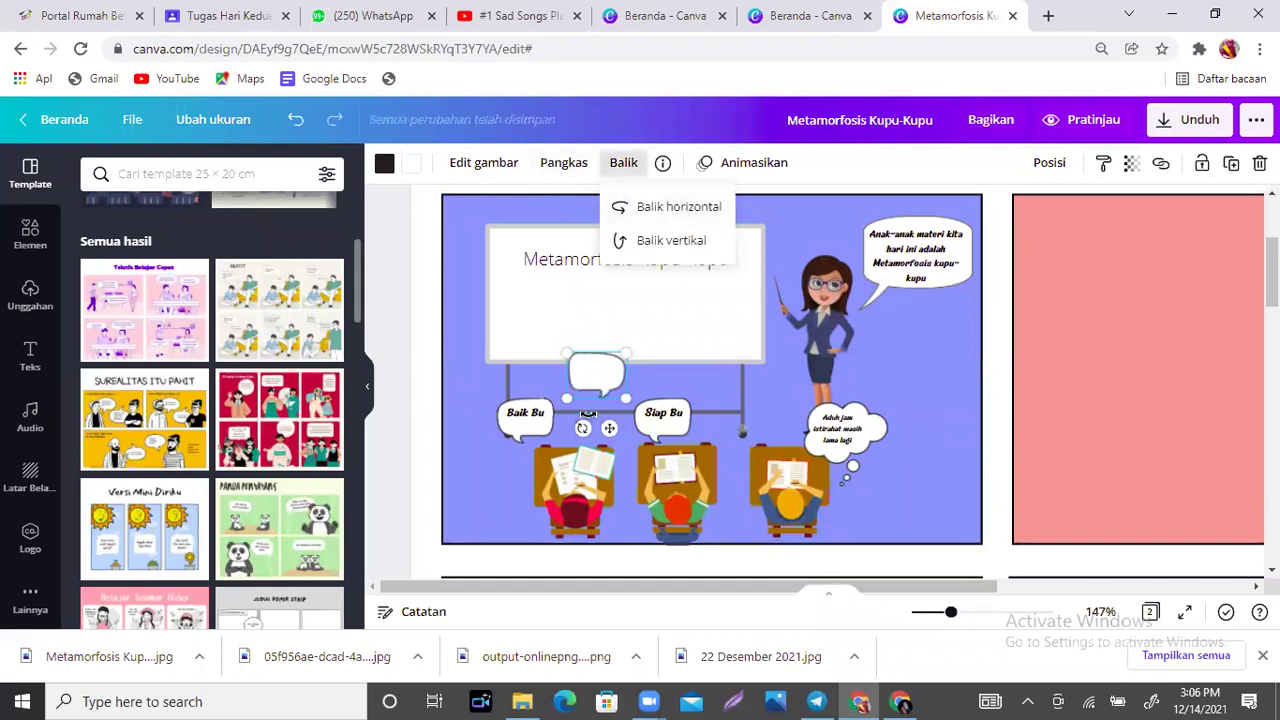
left_click_drag(591, 368, 775, 420)
left_click(969, 413)
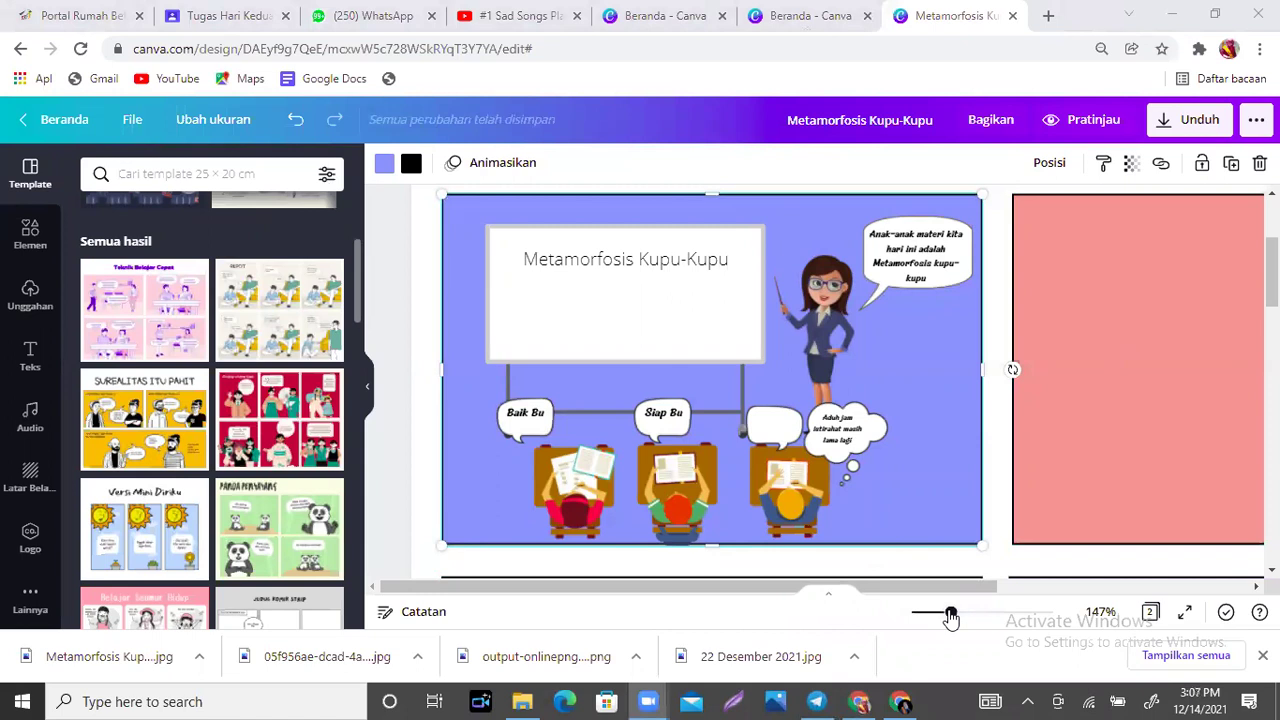
left_click_drag(950, 616, 931, 615)
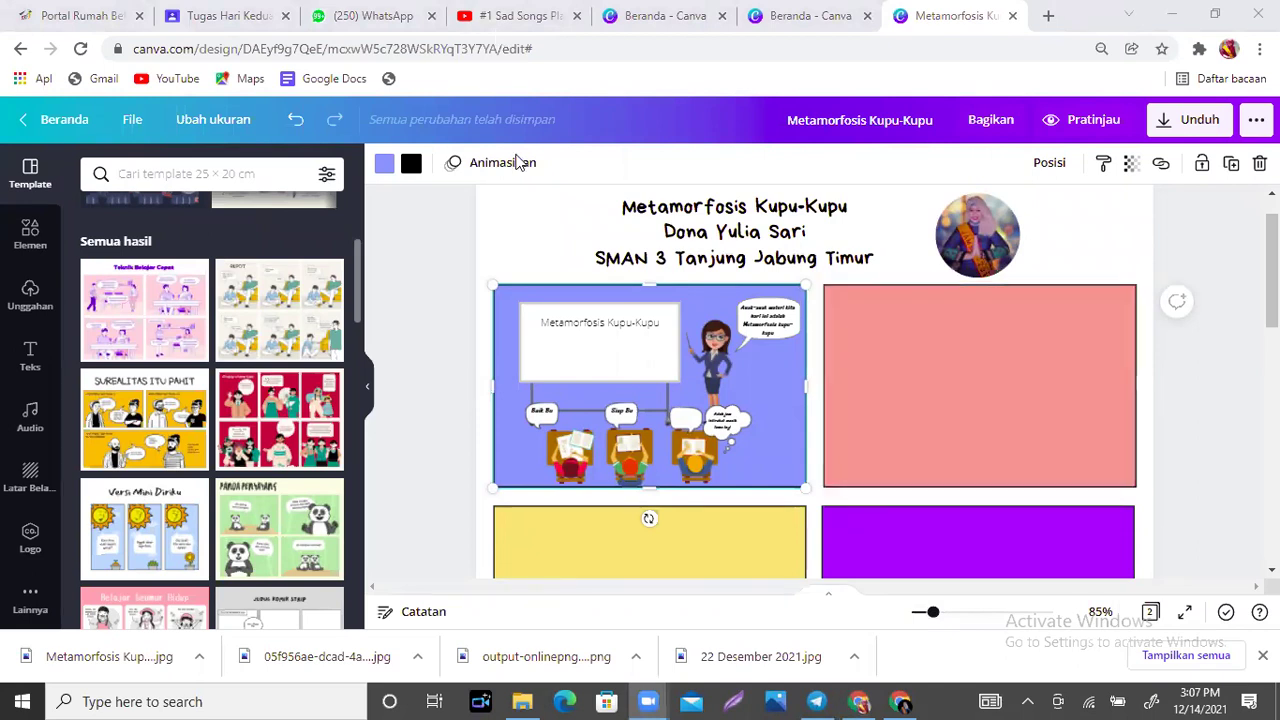
Switch to the Google Classroom class and look through its classwork, examining the "Tugas Hari Kedua ( 14 Desember 2021)" instructions and the other assignments.
left_click(240, 8)
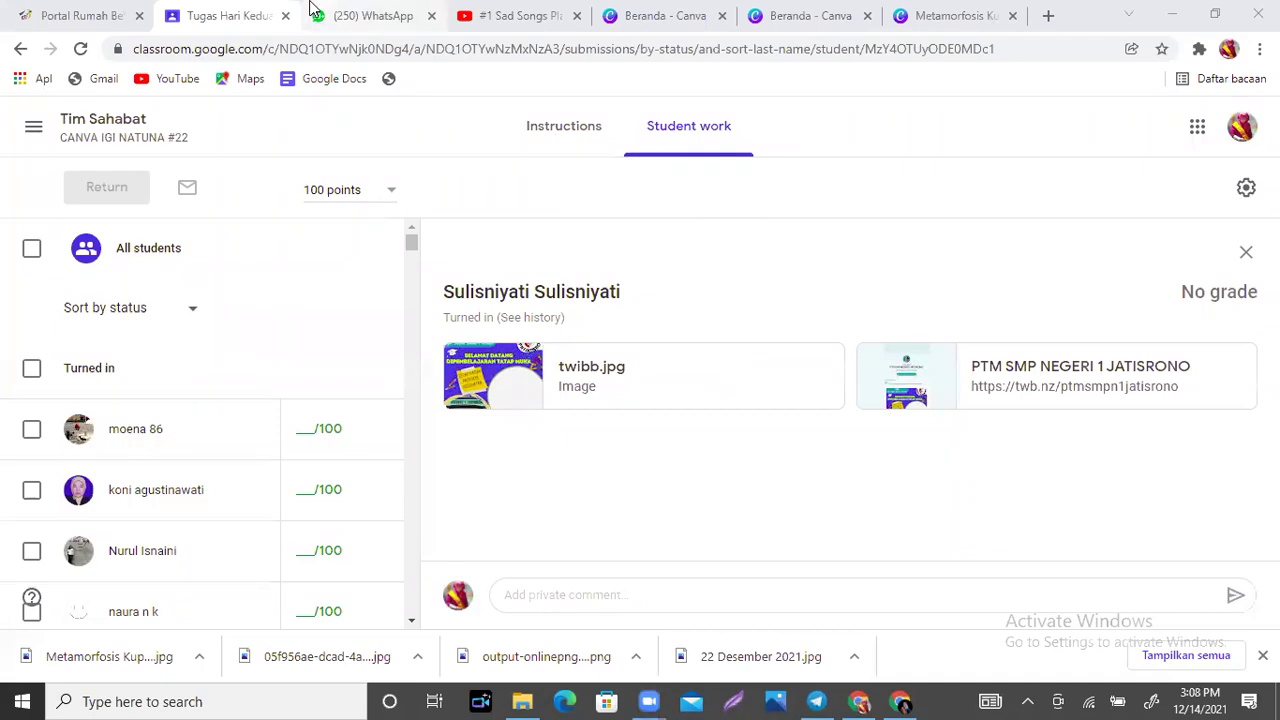
left_click(225, 25)
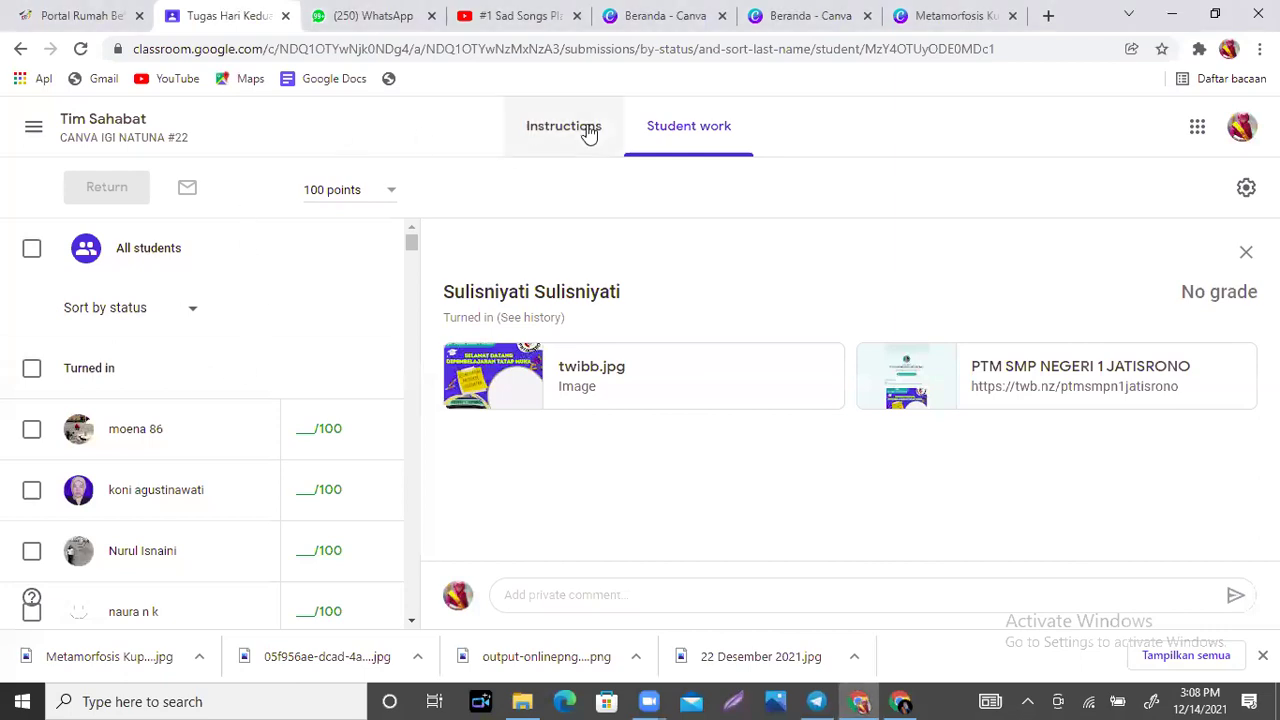
left_click(122, 133)
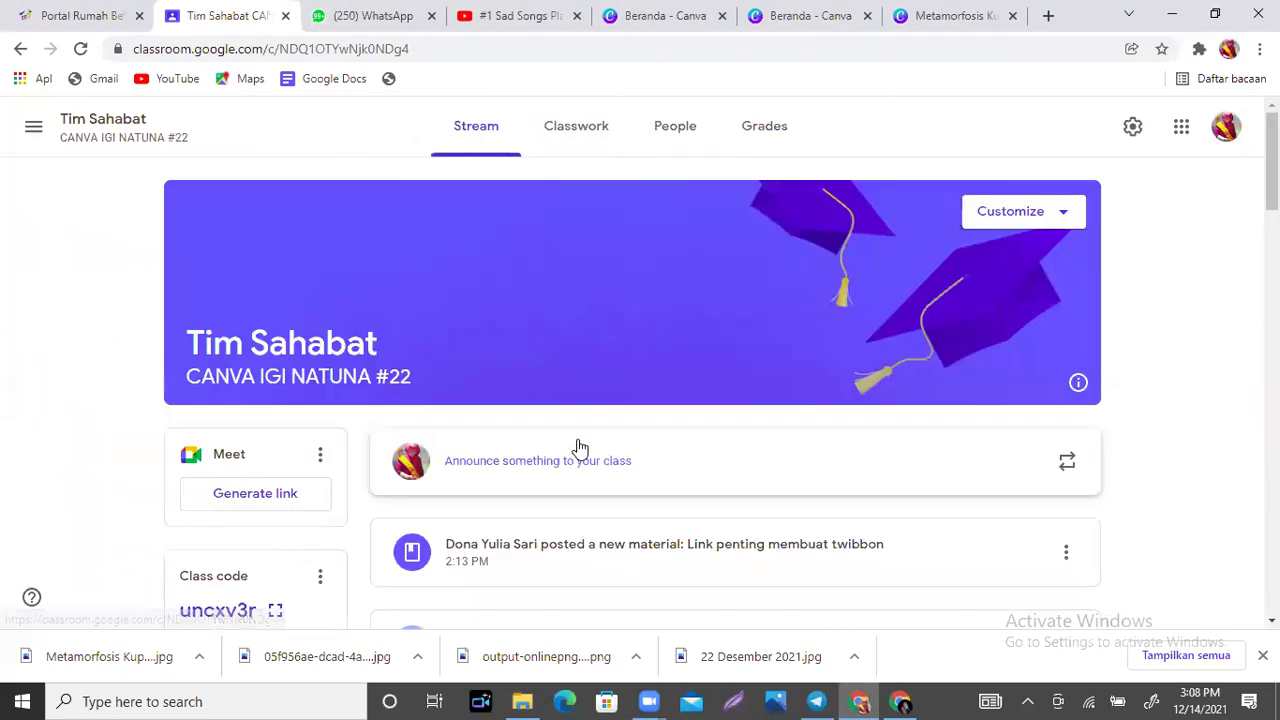
left_click(575, 130)
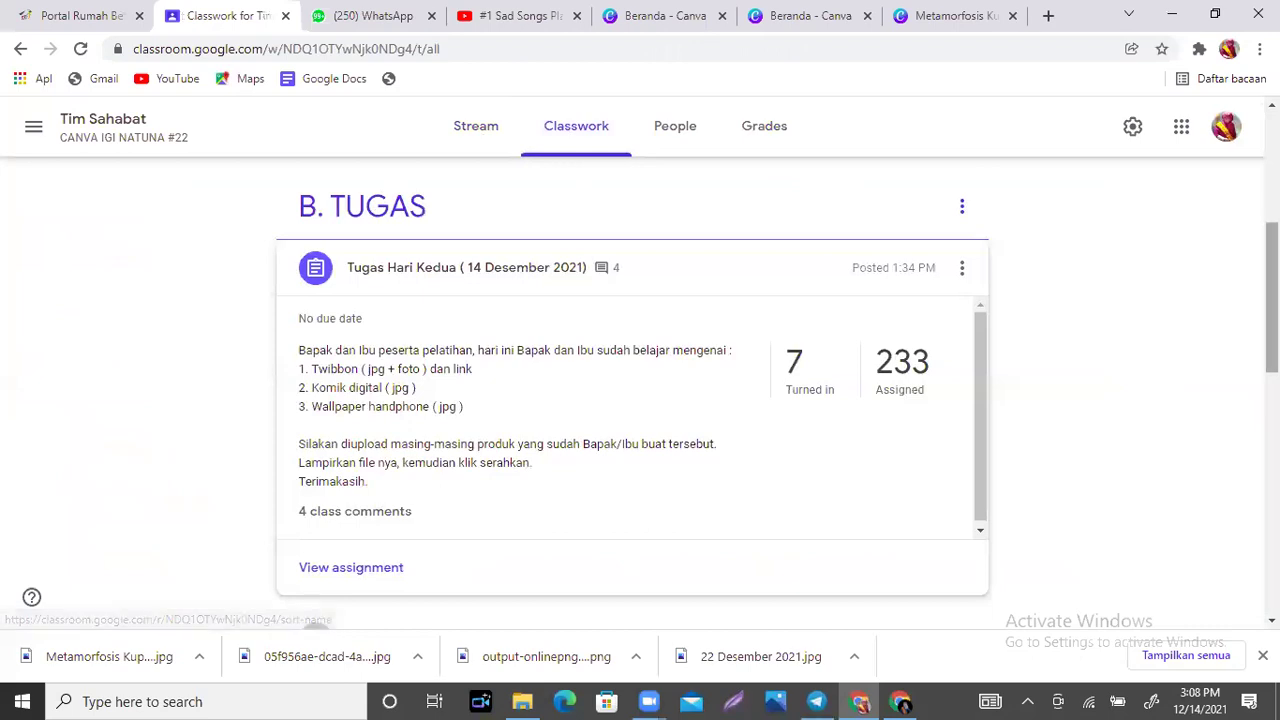
scroll(640, 400, "down", 5)
scroll(640, 400, "up", 4)
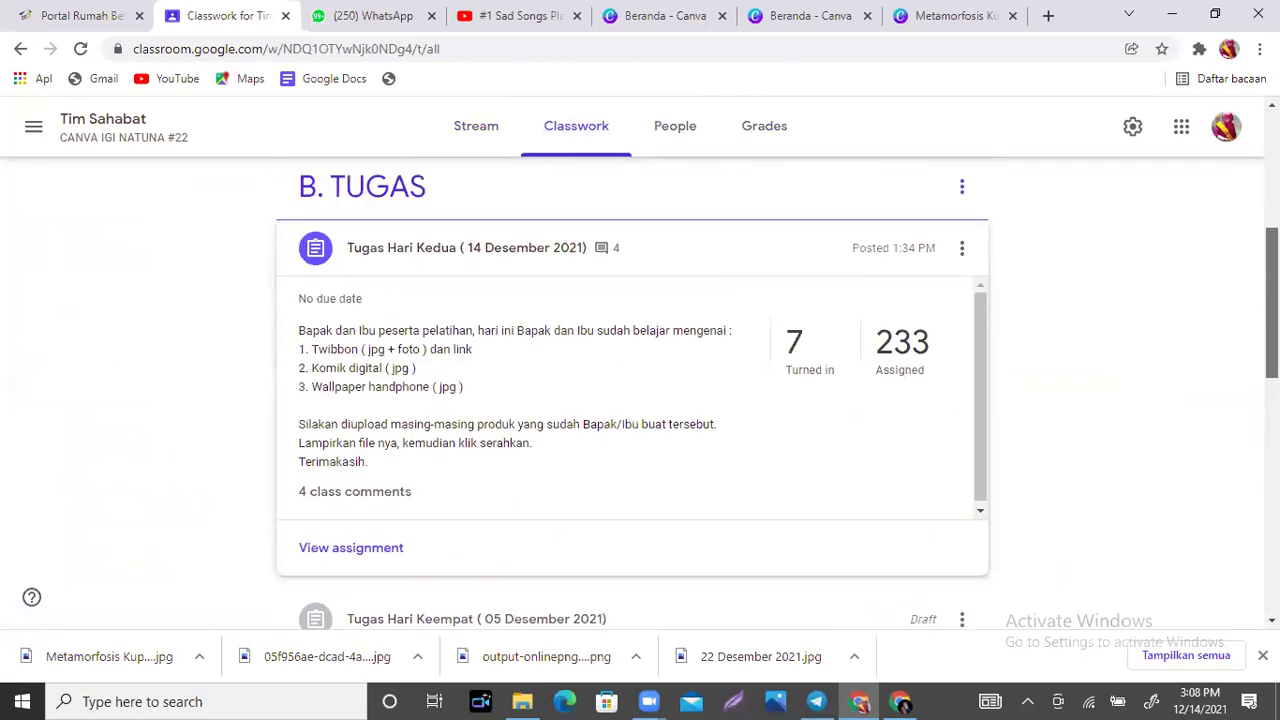
scroll(640, 400, "down", 5)
scroll(640, 400, "up", 2)
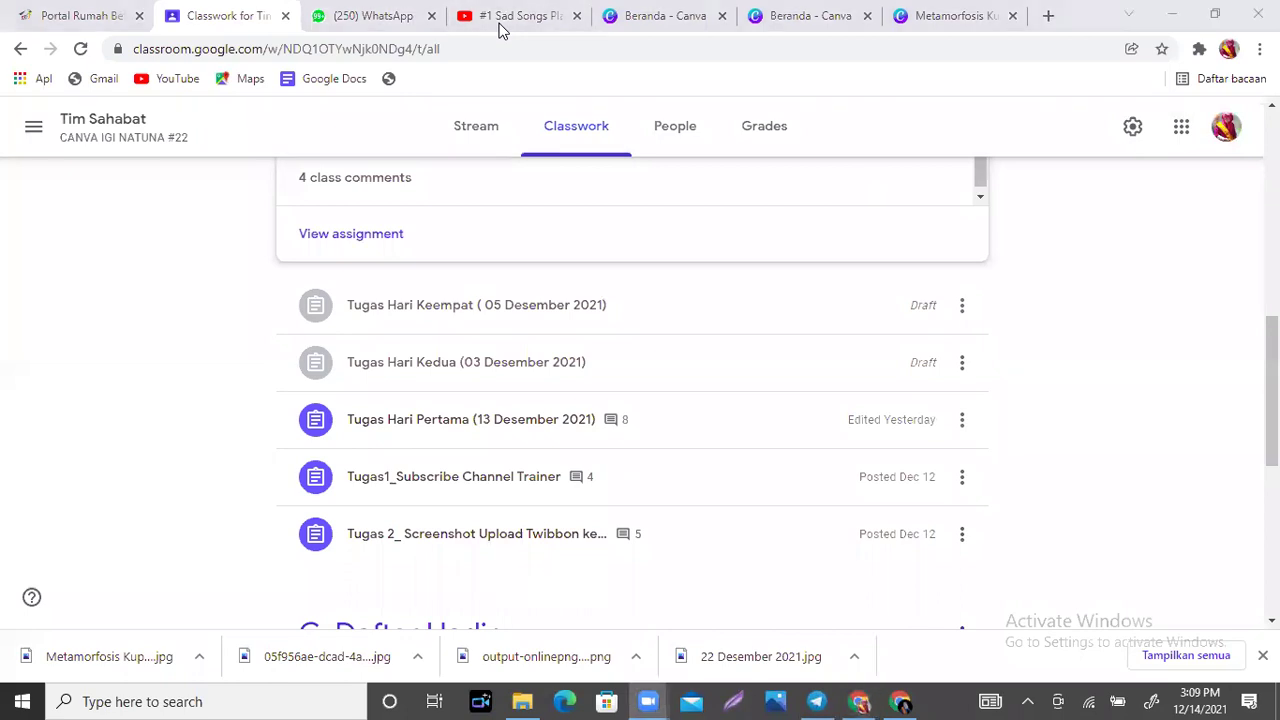
Switch back to the butterfly comic in Canva and adjust the thought bubble's text and the "Siap Bu" text within their bubbles.
left_click(795, 14)
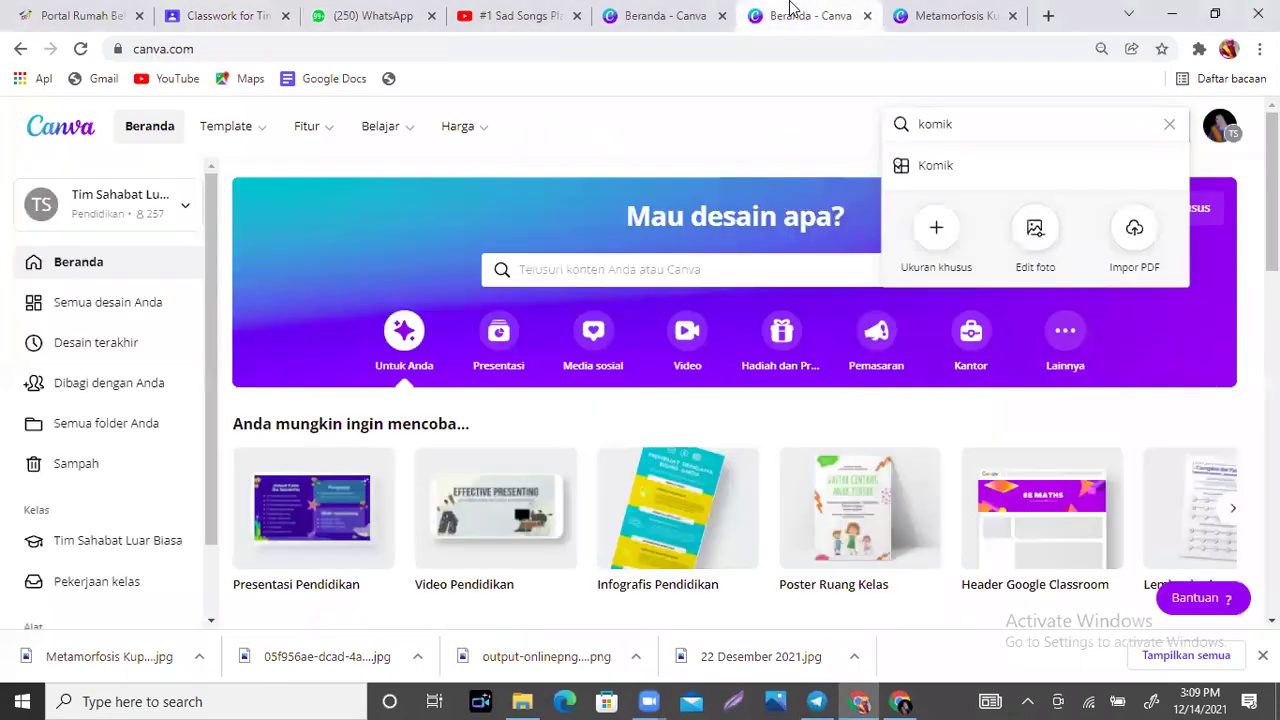
left_click(940, 12)
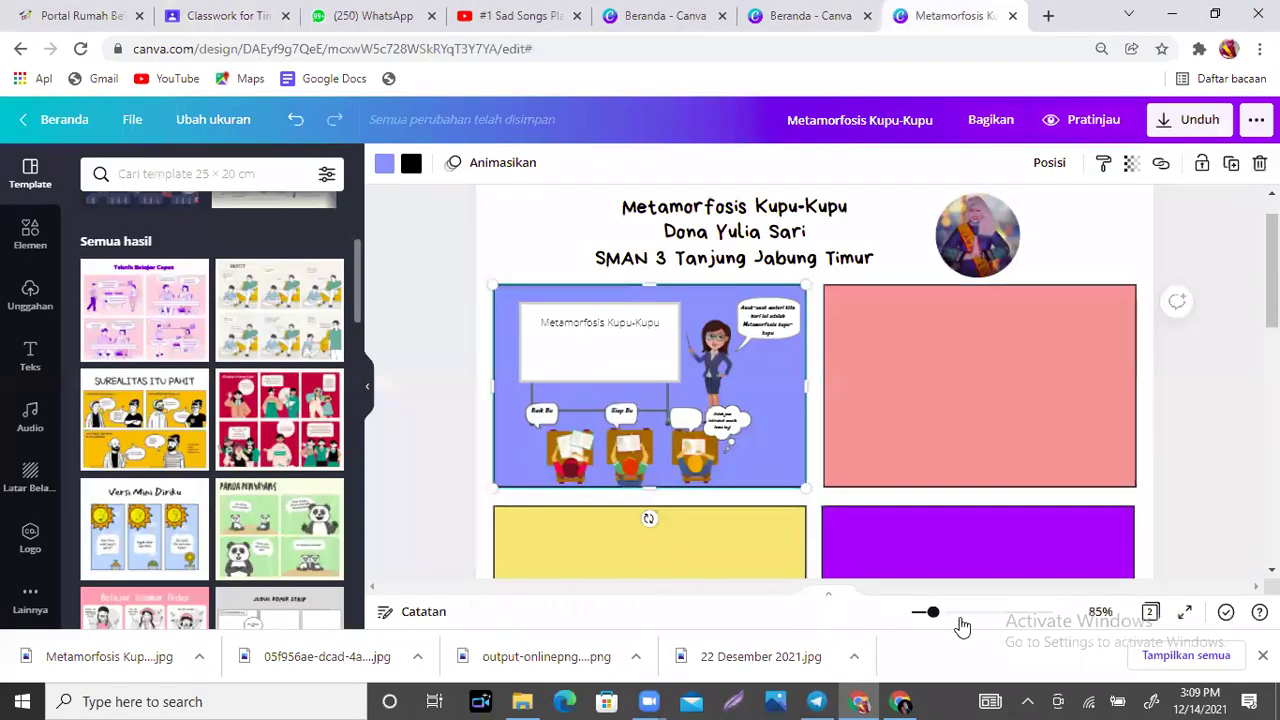
left_click_drag(935, 618, 957, 612)
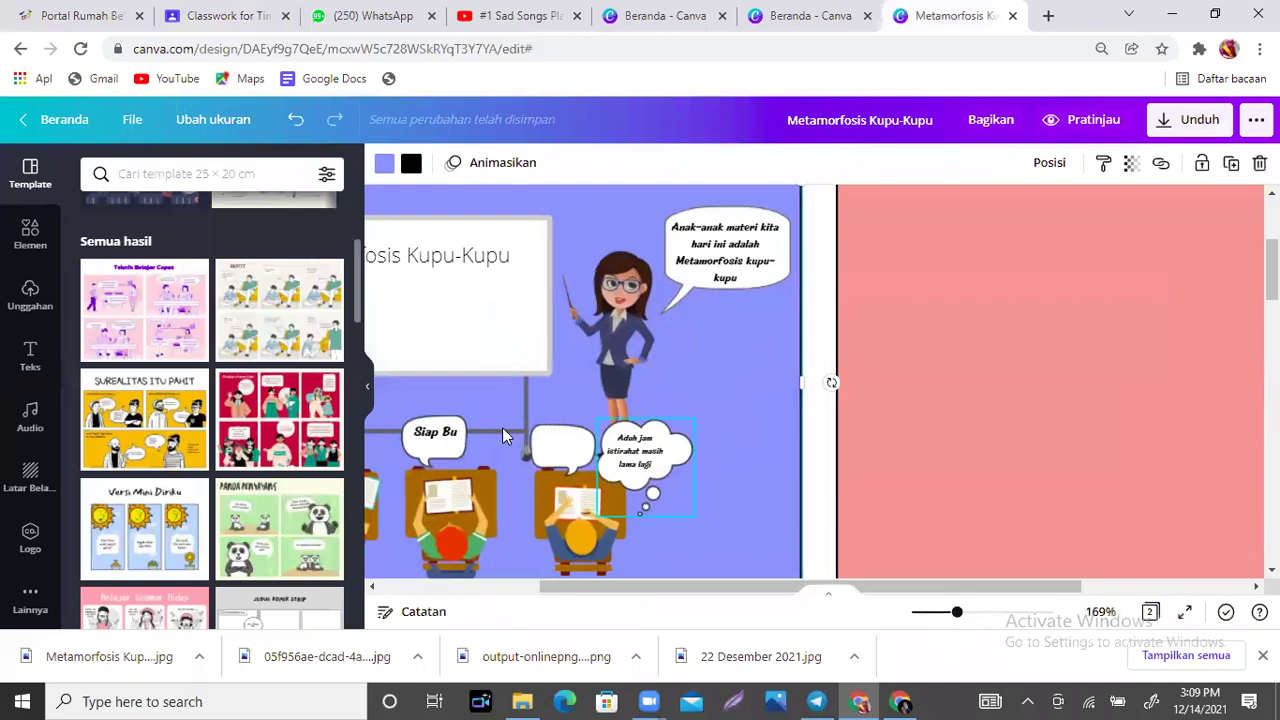
left_click_drag(957, 616, 980, 612)
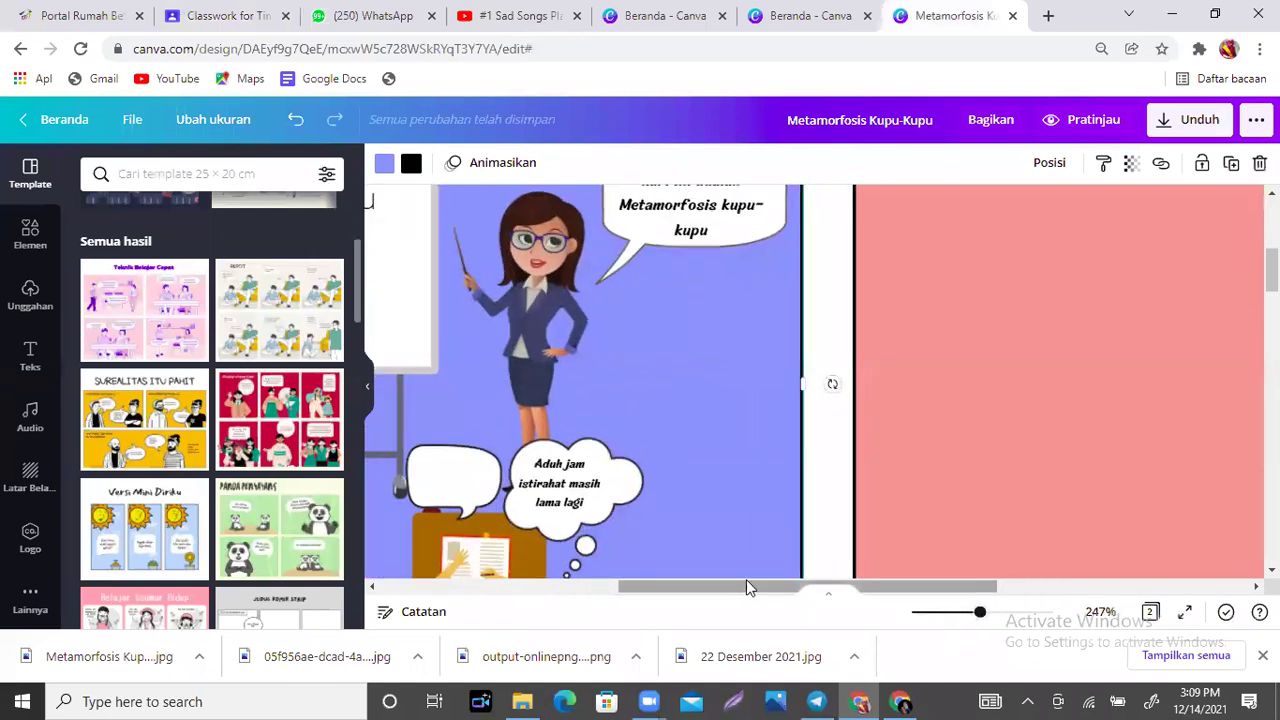
left_click_drag(740, 581, 557, 548)
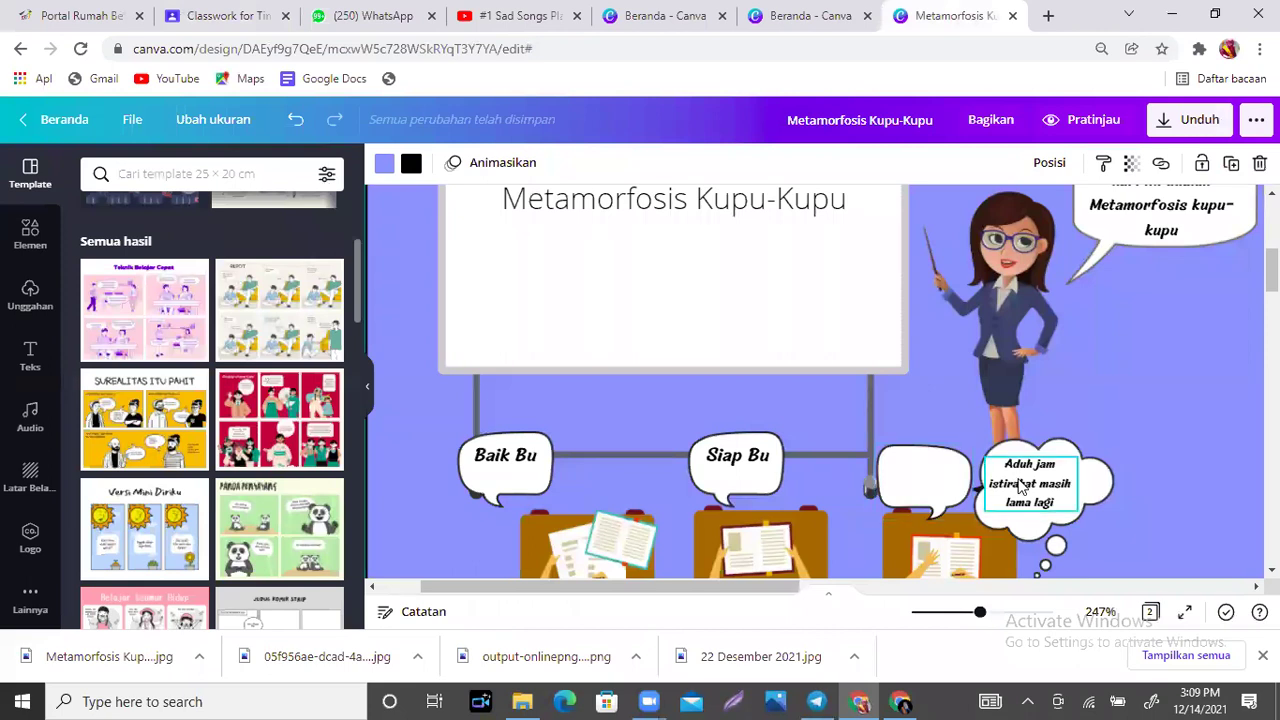
left_click_drag(1018, 487, 1029, 487)
left_click_drag(742, 461, 738, 472)
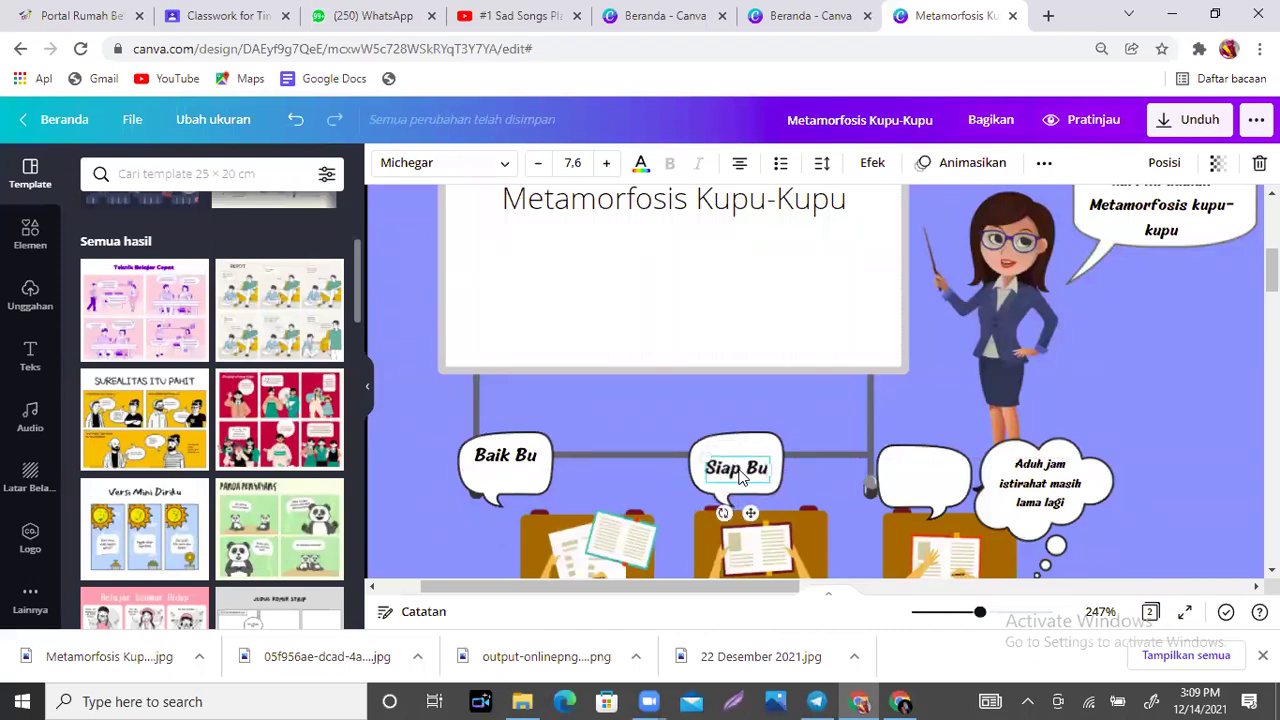
Copy the "Siap Bu" text into the third student's empty bubble and change its wording to "iya bu".
key("ctrl+d")
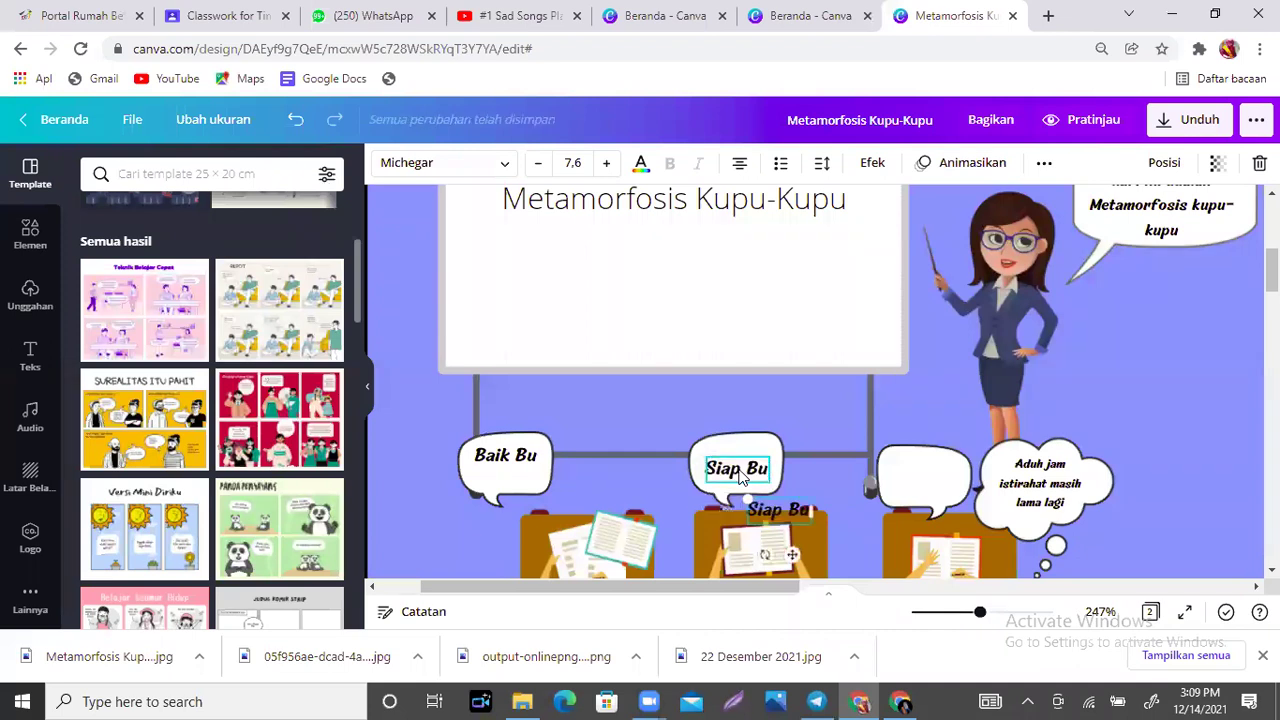
left_click_drag(793, 553, 937, 514)
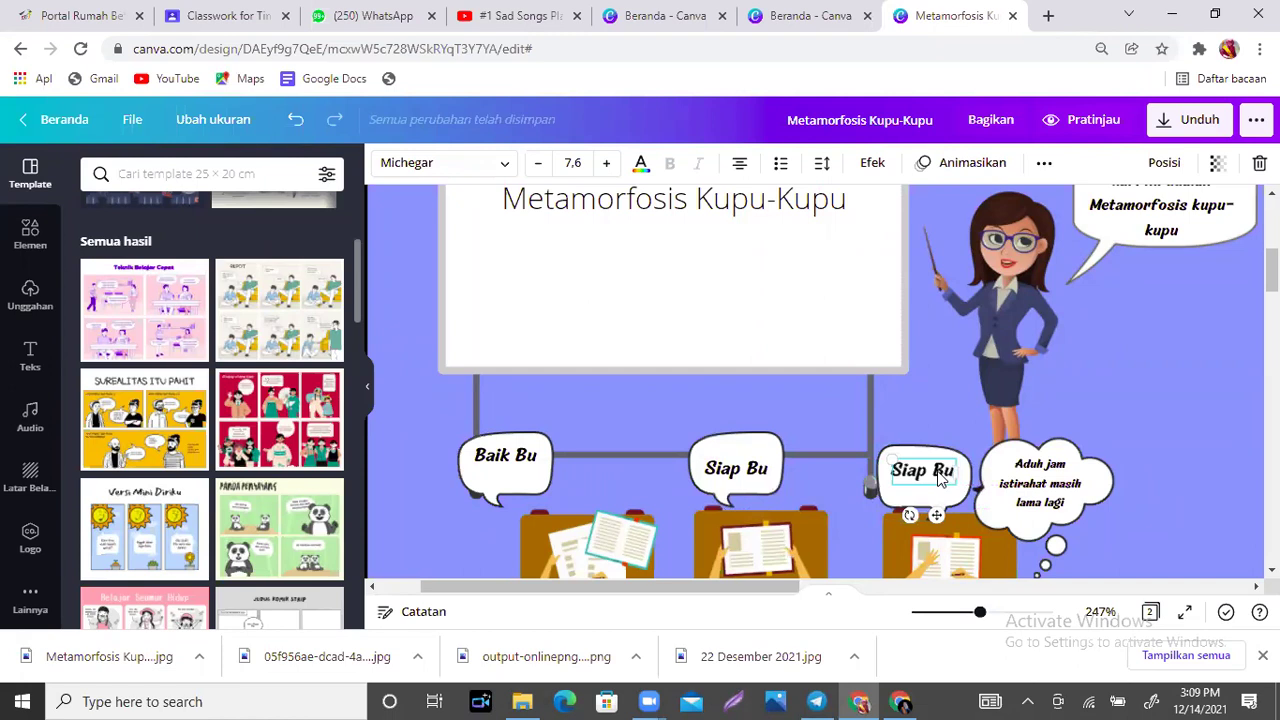
double_click(940, 476)
key("BackSpace")
key("BackSpace")
key("BackSpace")
key("BackSpace")
key("BackSpace")
key("BackSpace")
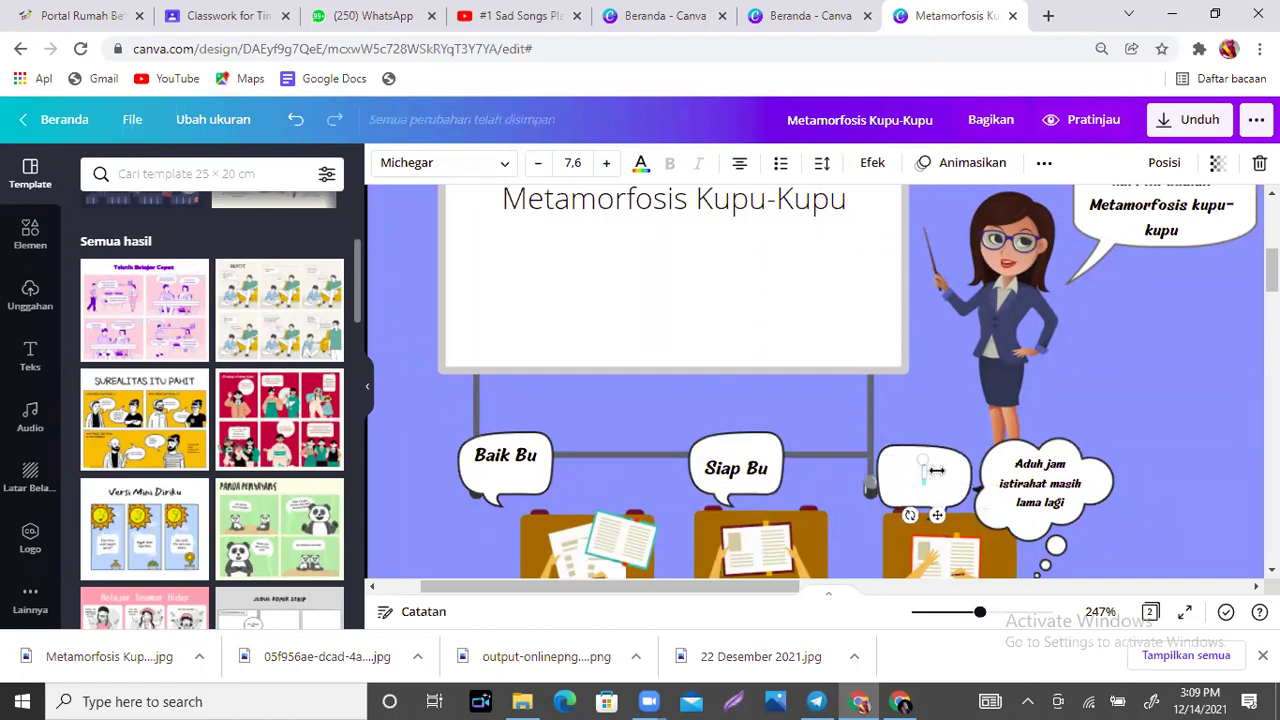
type("iya bu")
left_click(940, 492)
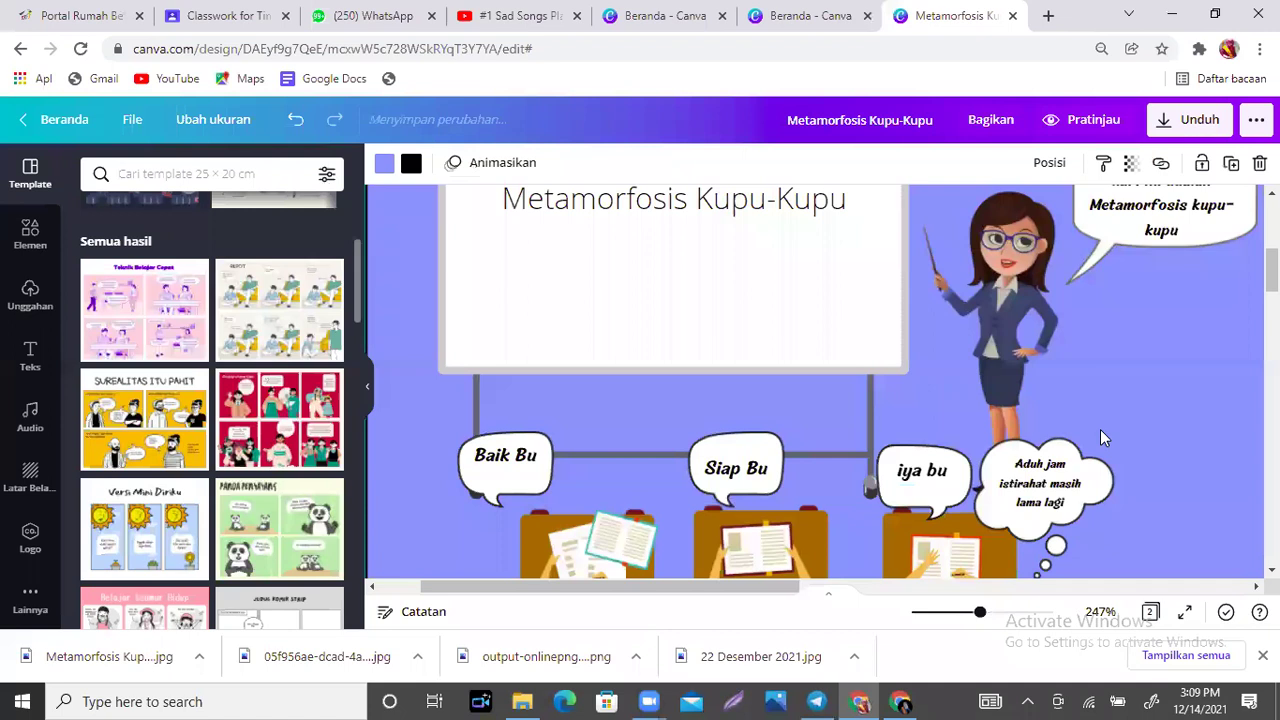
Replace the "iya bu" text in the third student's bubble with new body text reading "apa saja", scaled to size 6,7.
left_click(932, 488)
key("Delete")
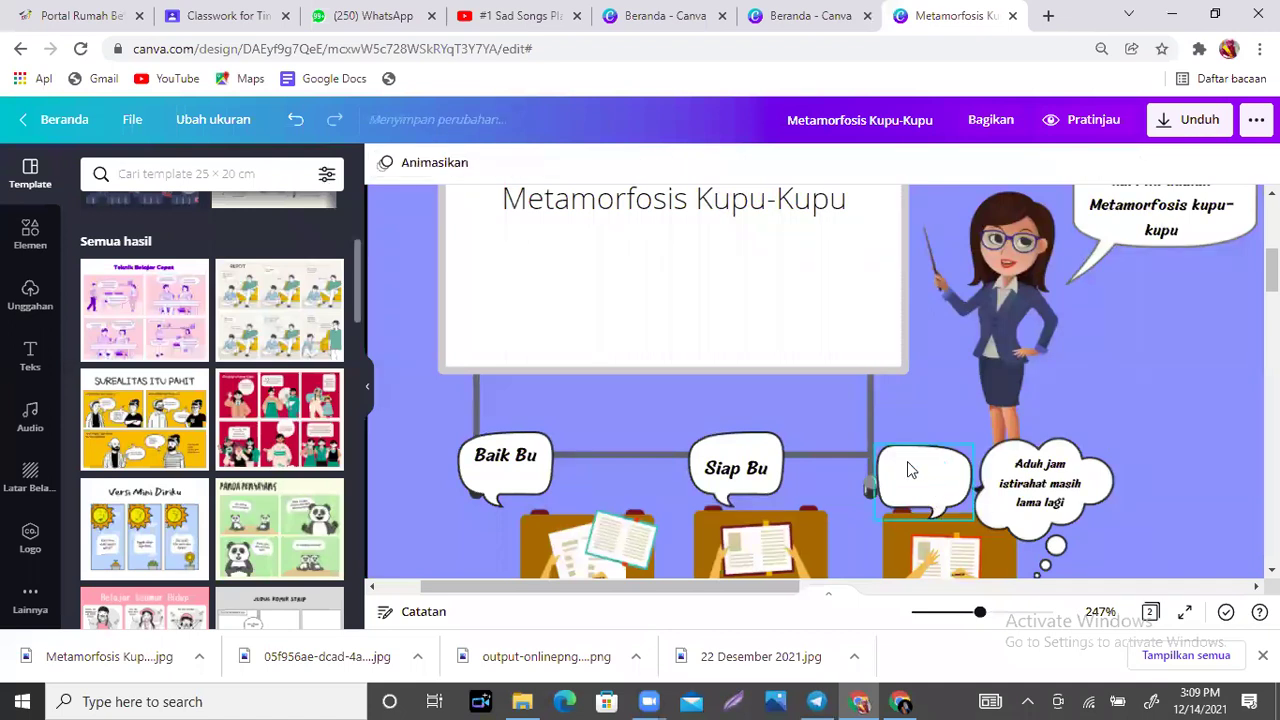
left_click(33, 364)
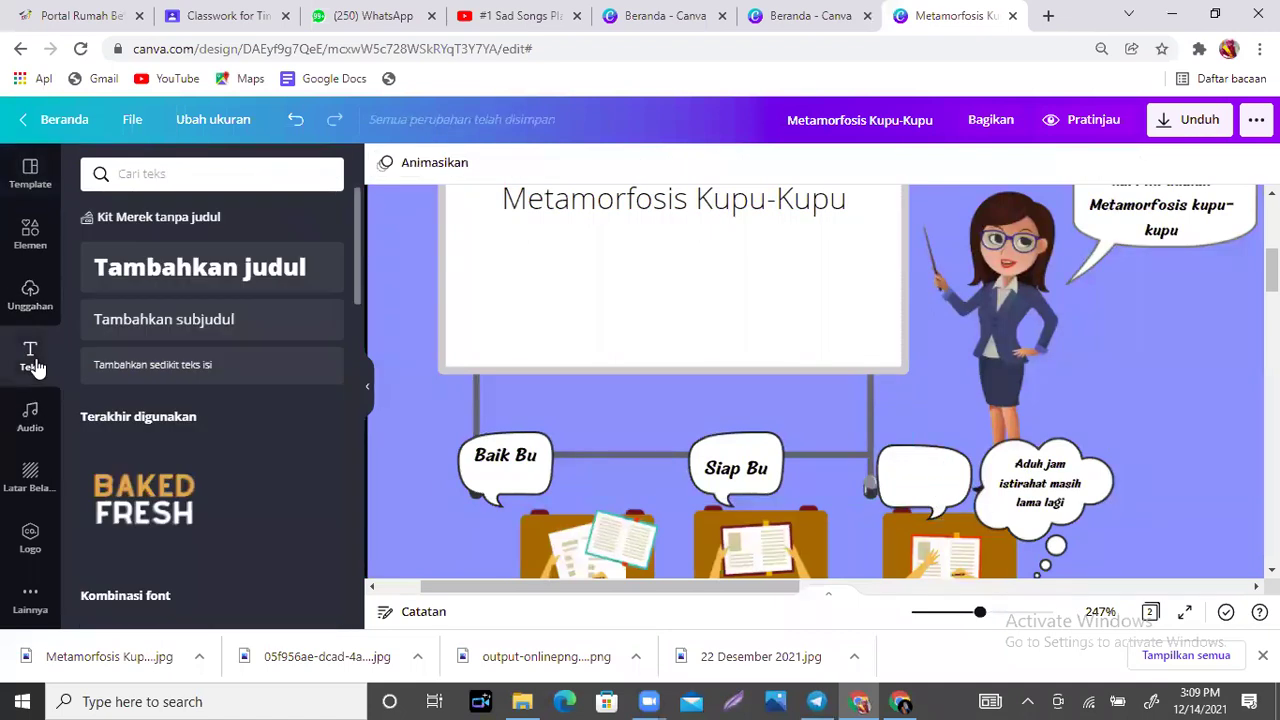
left_click(211, 375)
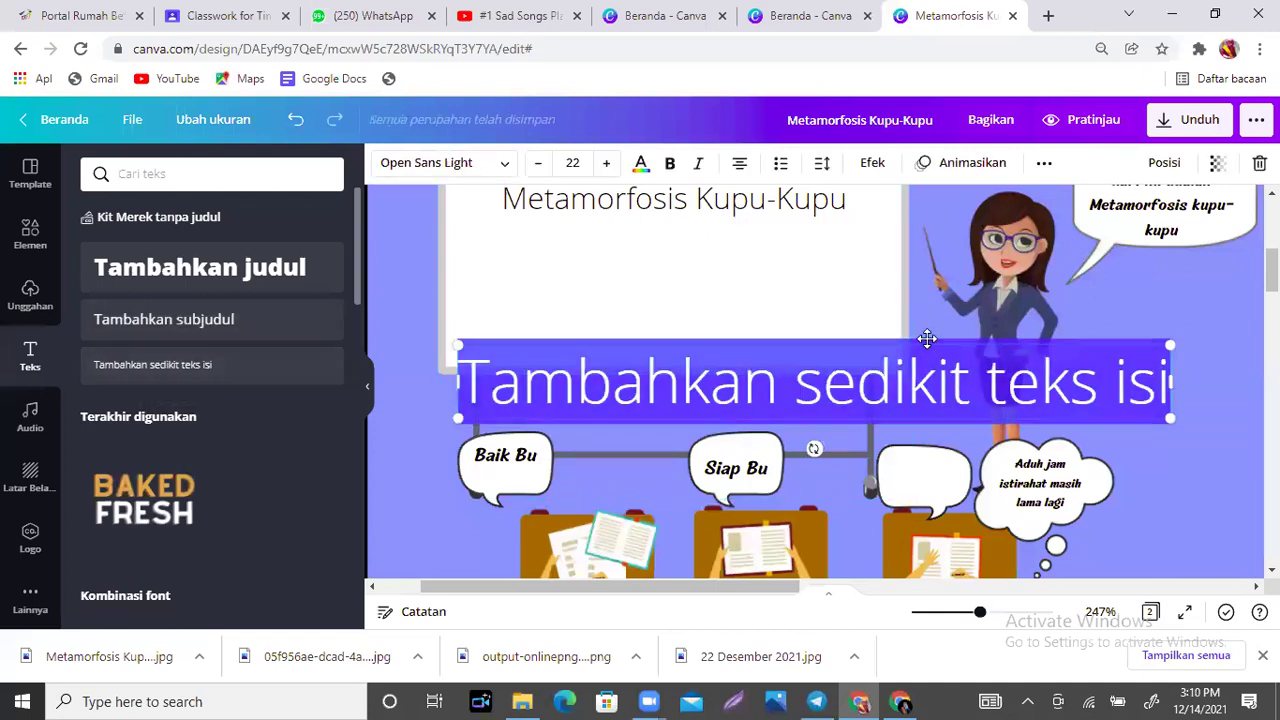
type("apa saja")
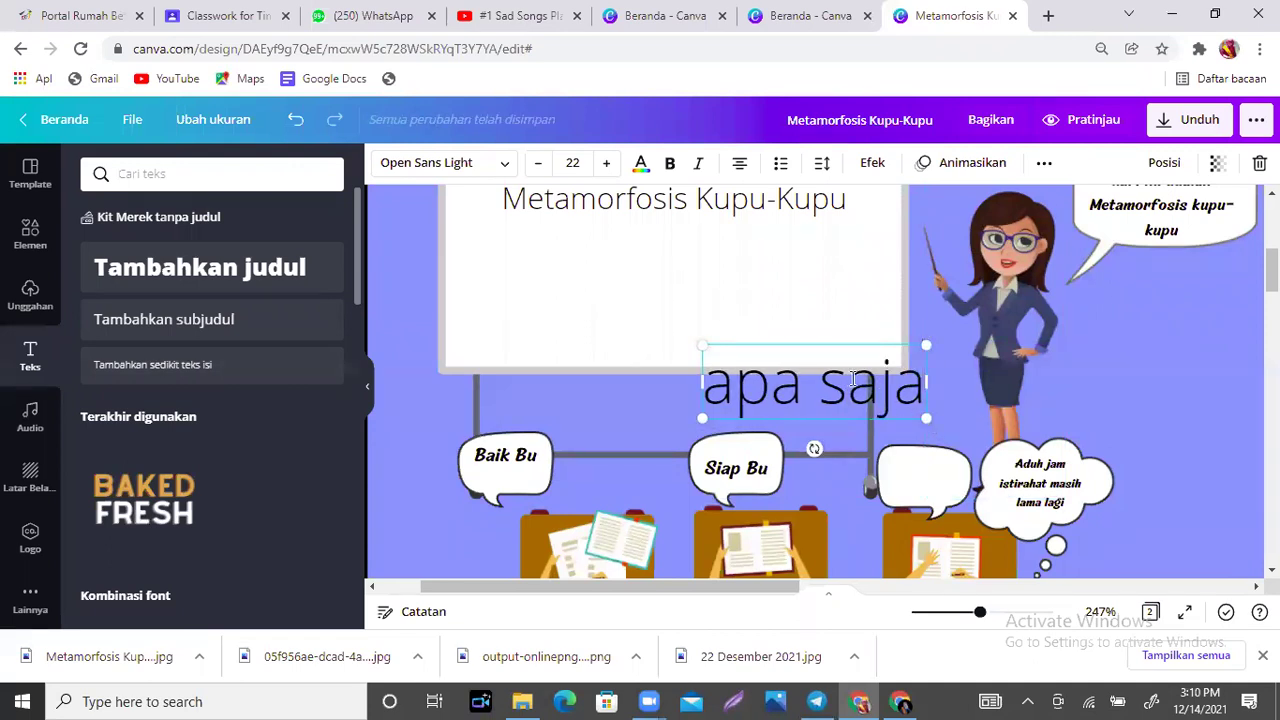
left_click_drag(926, 418, 933, 515)
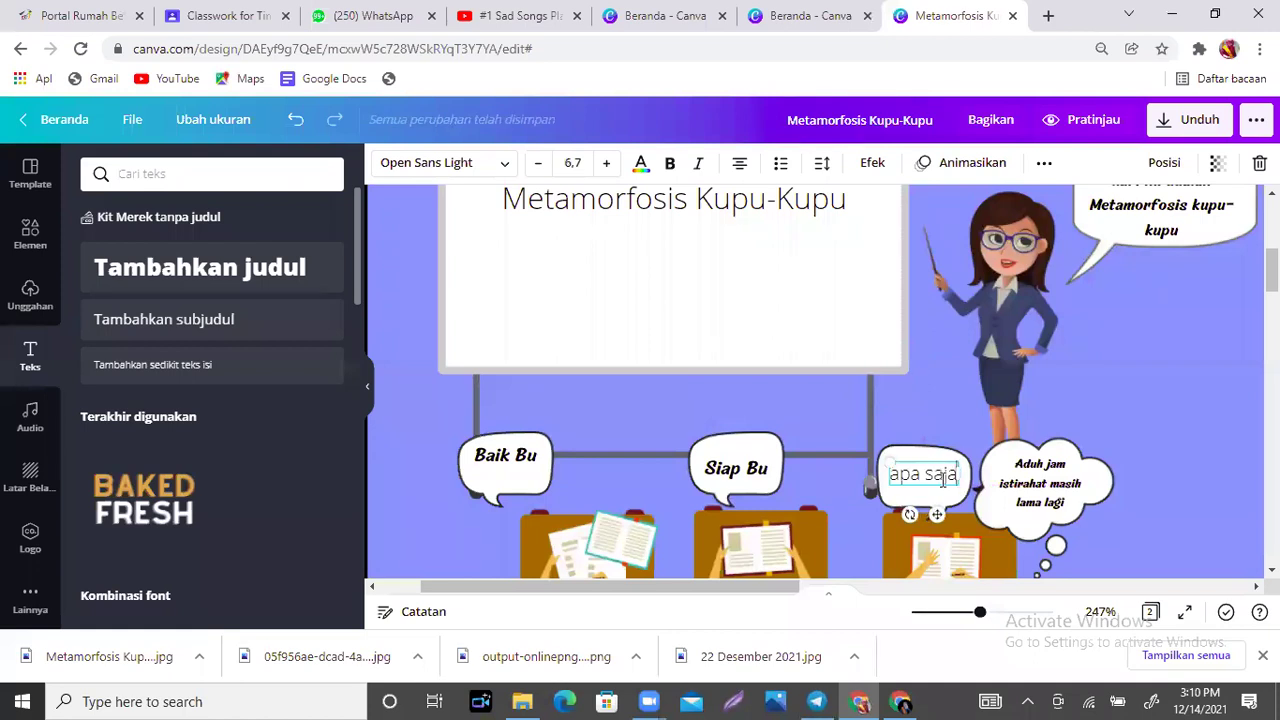
Centre the "Baik Bu" and "Siap Bu" texts inside the first two students' speech bubbles.
left_click_drag(499, 458, 500, 461)
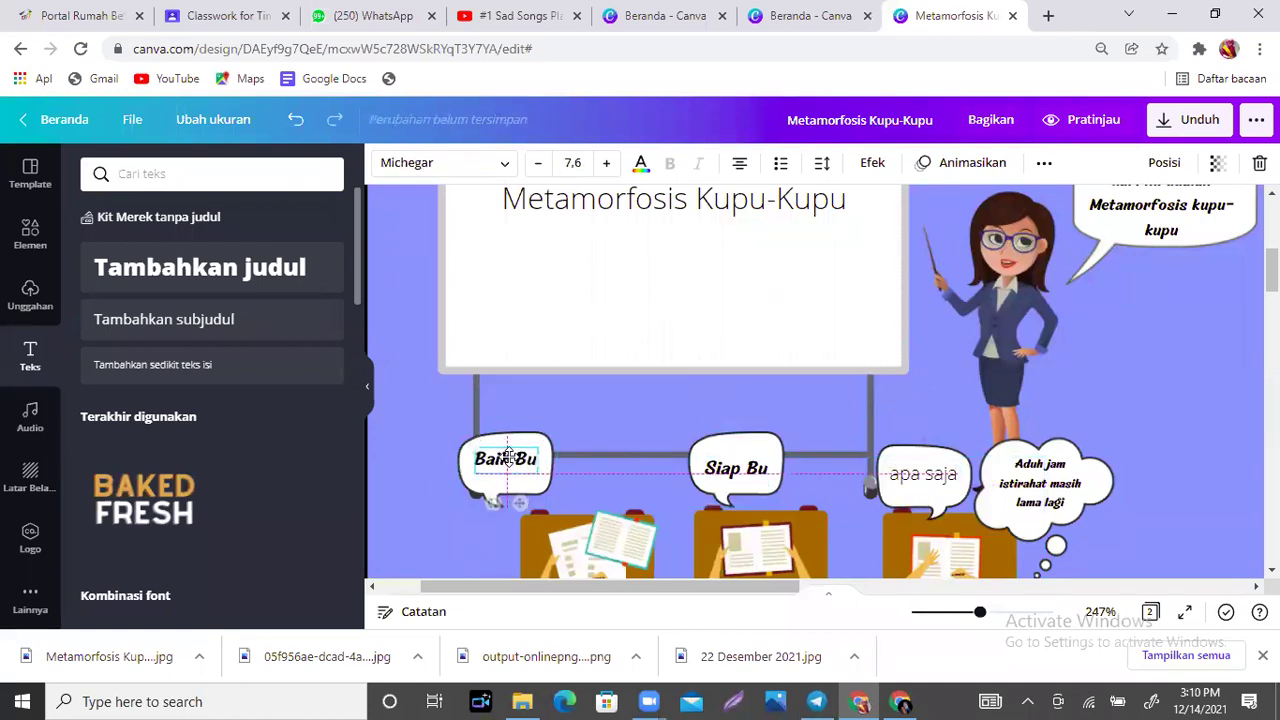
left_click_drag(734, 481, 733, 474)
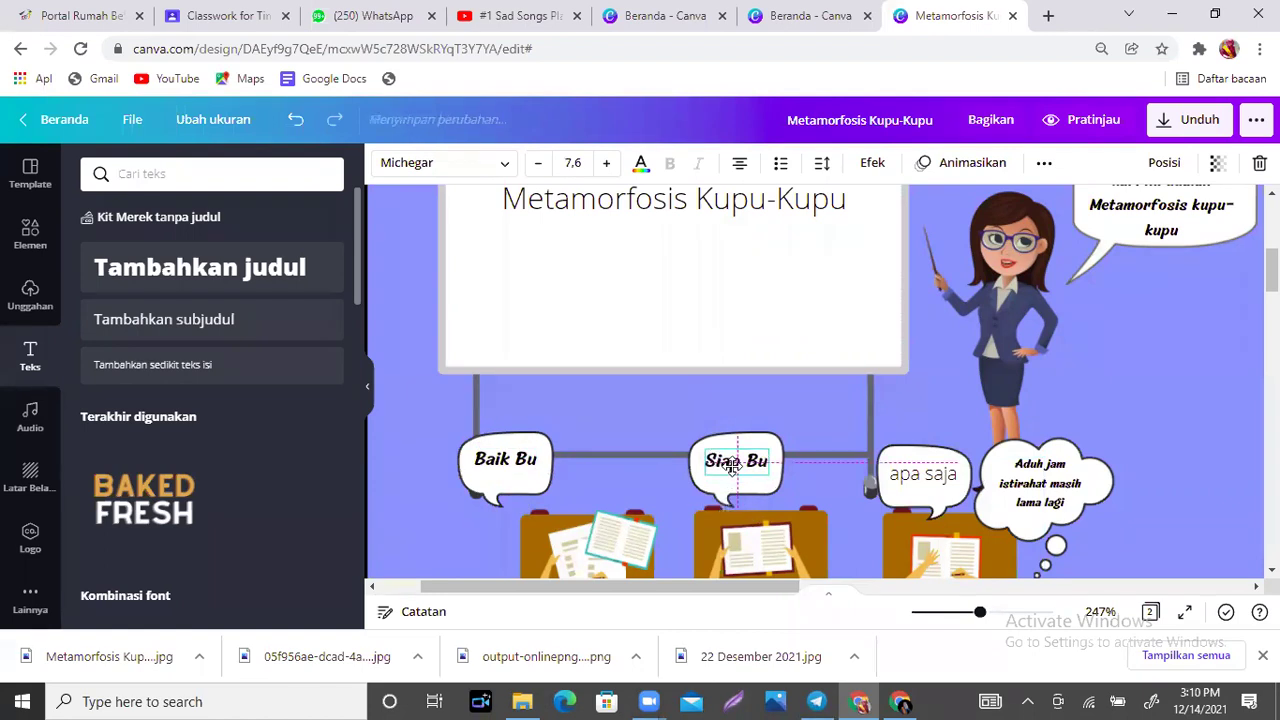
Fine-tune the "Baik Bu" text's position in its bubble and set the third student's "apa saja" text to the Michegar font.
left_click_drag(500, 451, 502, 453)
left_click(758, 466)
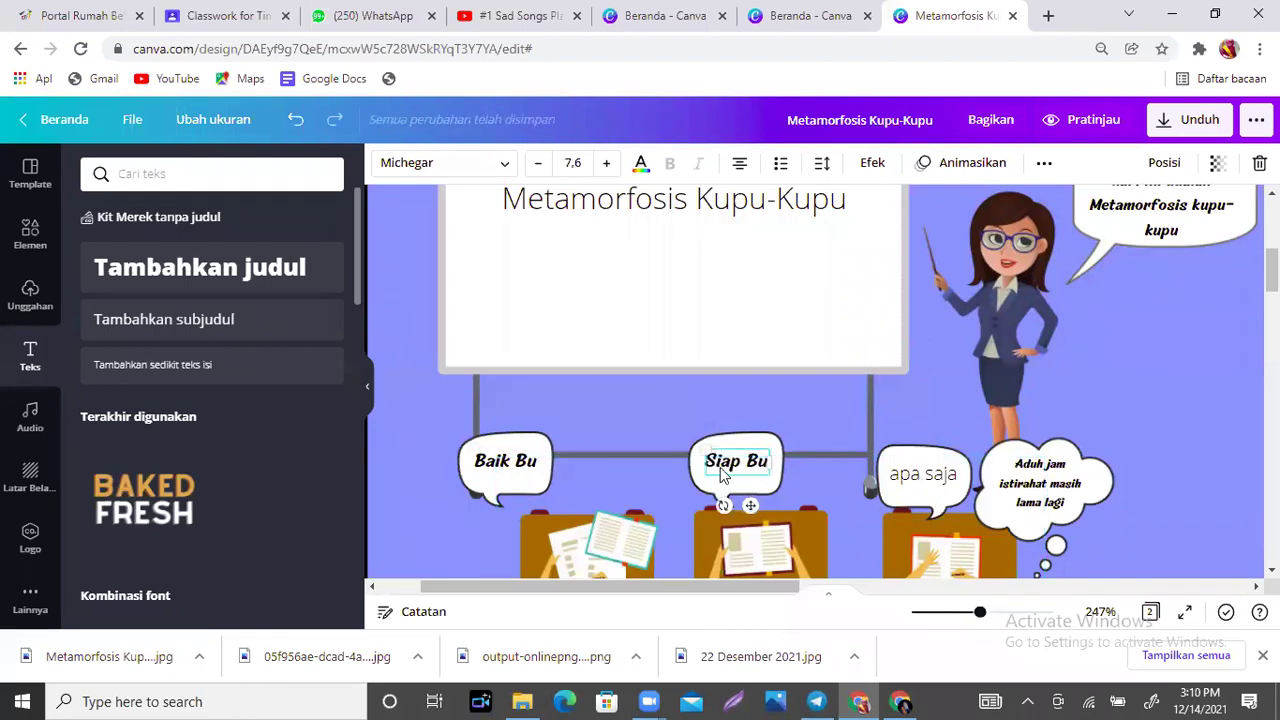
left_click(921, 478)
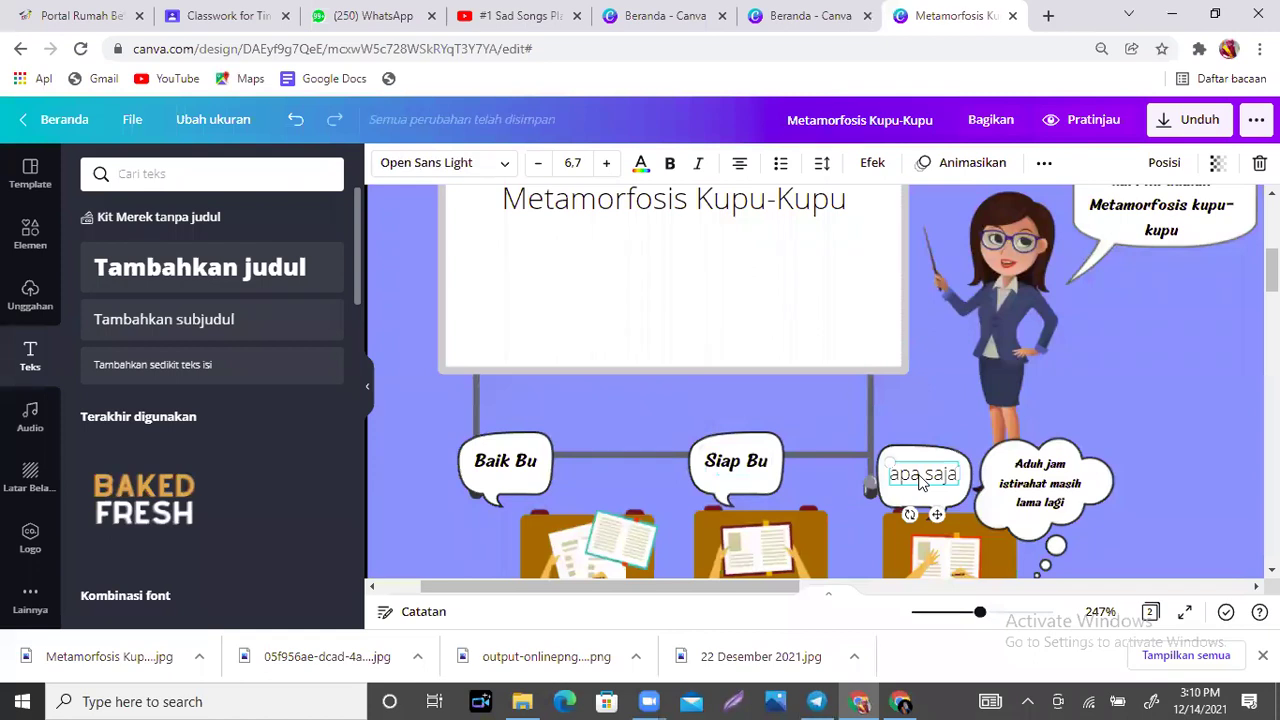
left_click(503, 163)
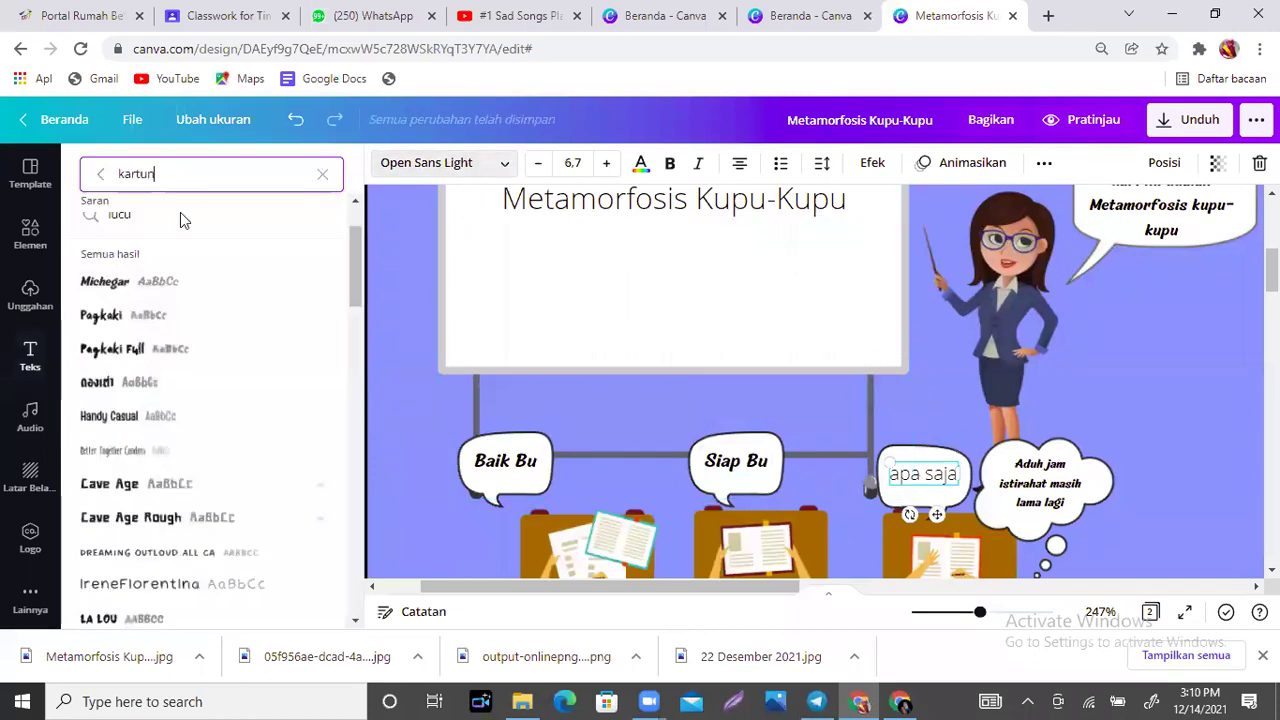
left_click(172, 285)
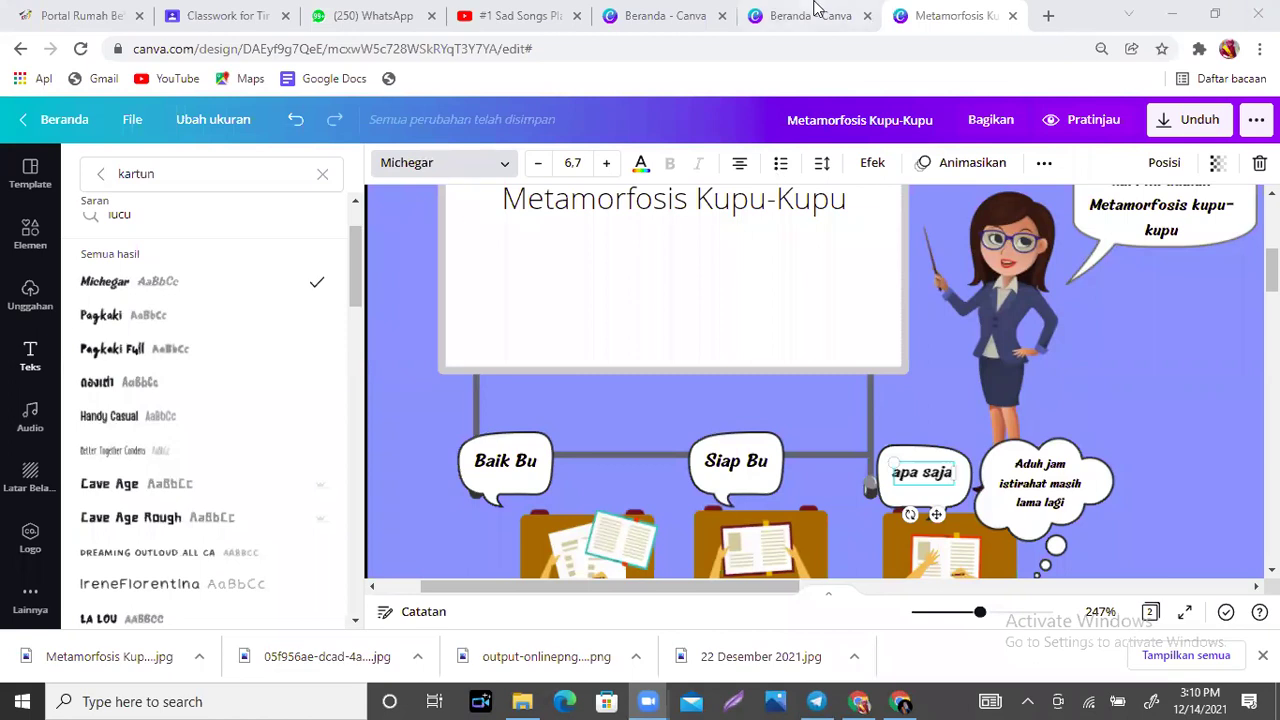
Switch to the Tim Cenderawasih class in Google Classroom and open the "Tugas Hari Ketiga (04 Desember 2021)" assignment from its classwork.
left_click(900, 701)
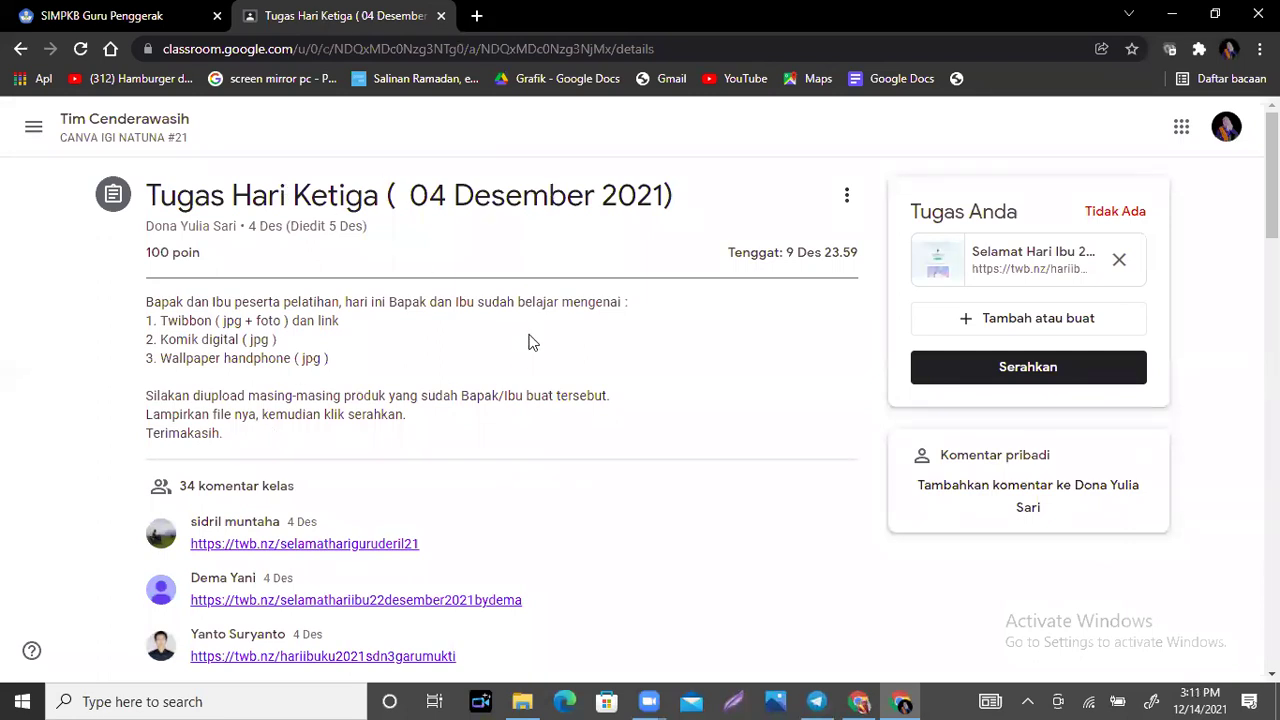
left_click(85, 135)
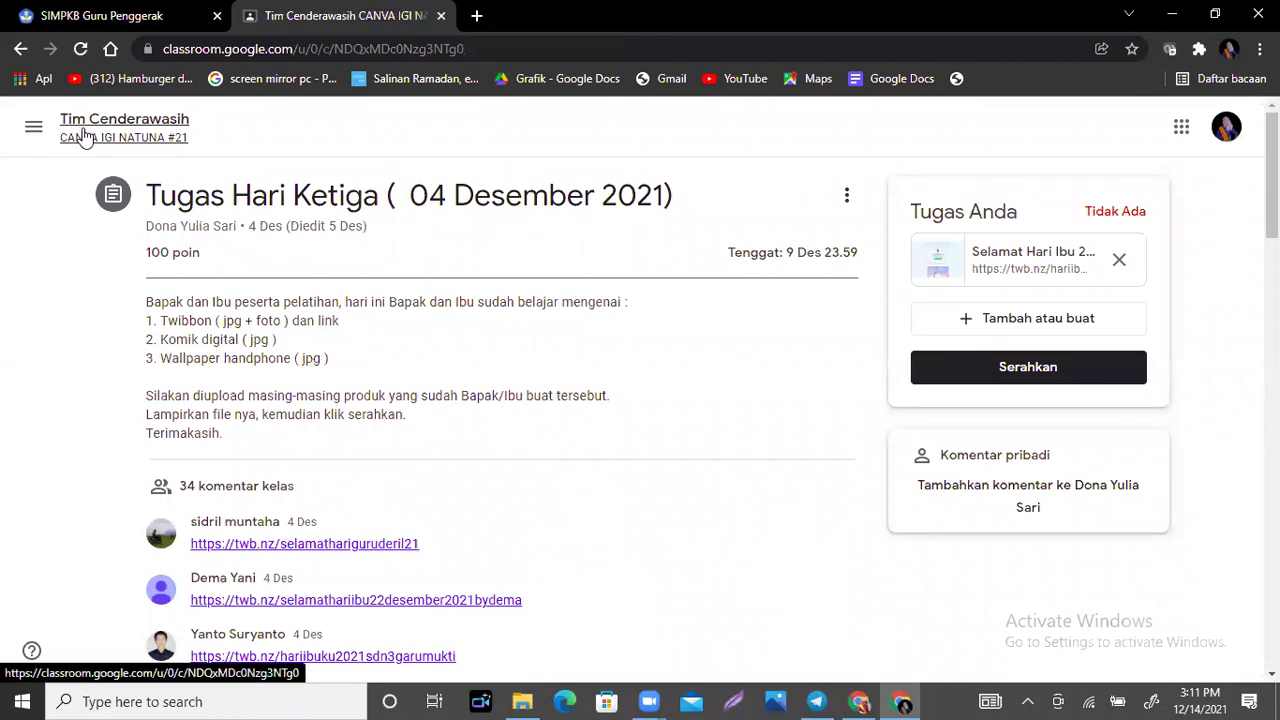
left_click(596, 132)
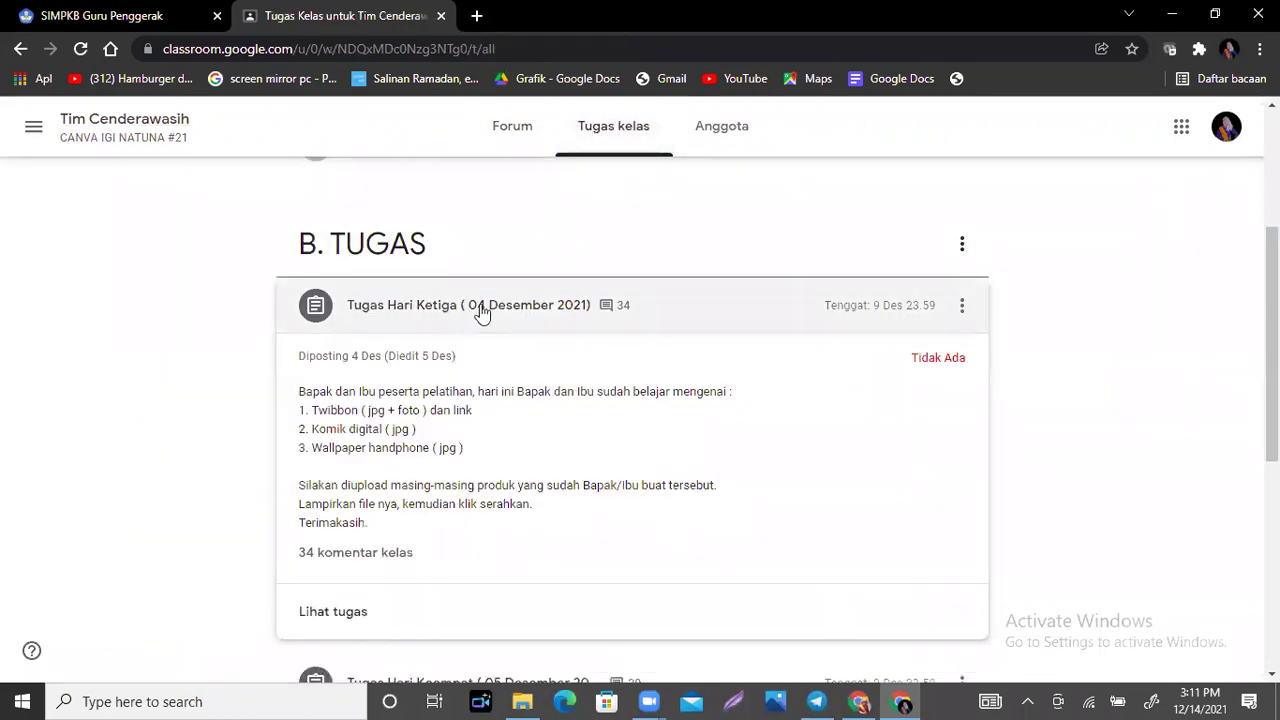
left_click(338, 617)
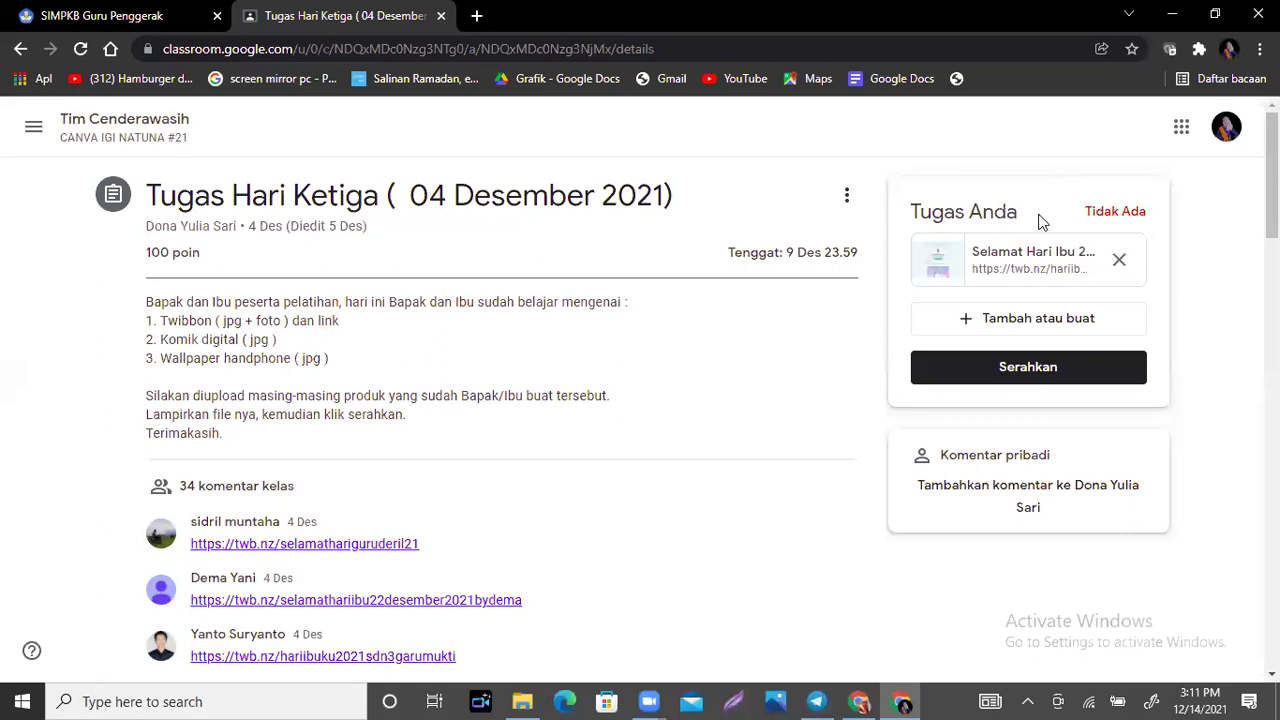
Attach the "Metamorfosis Kupu-Kupu" image from the Downloads folder to the assignment submission.
left_click(1026, 322)
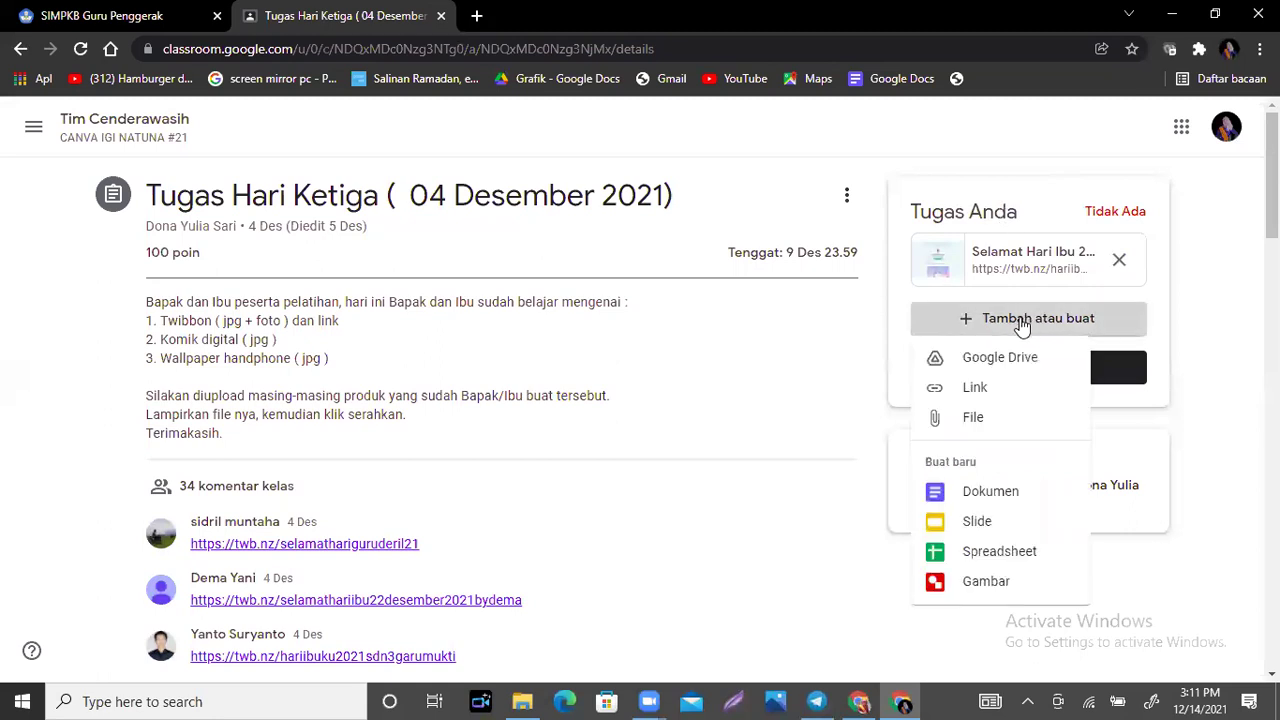
left_click(988, 420)
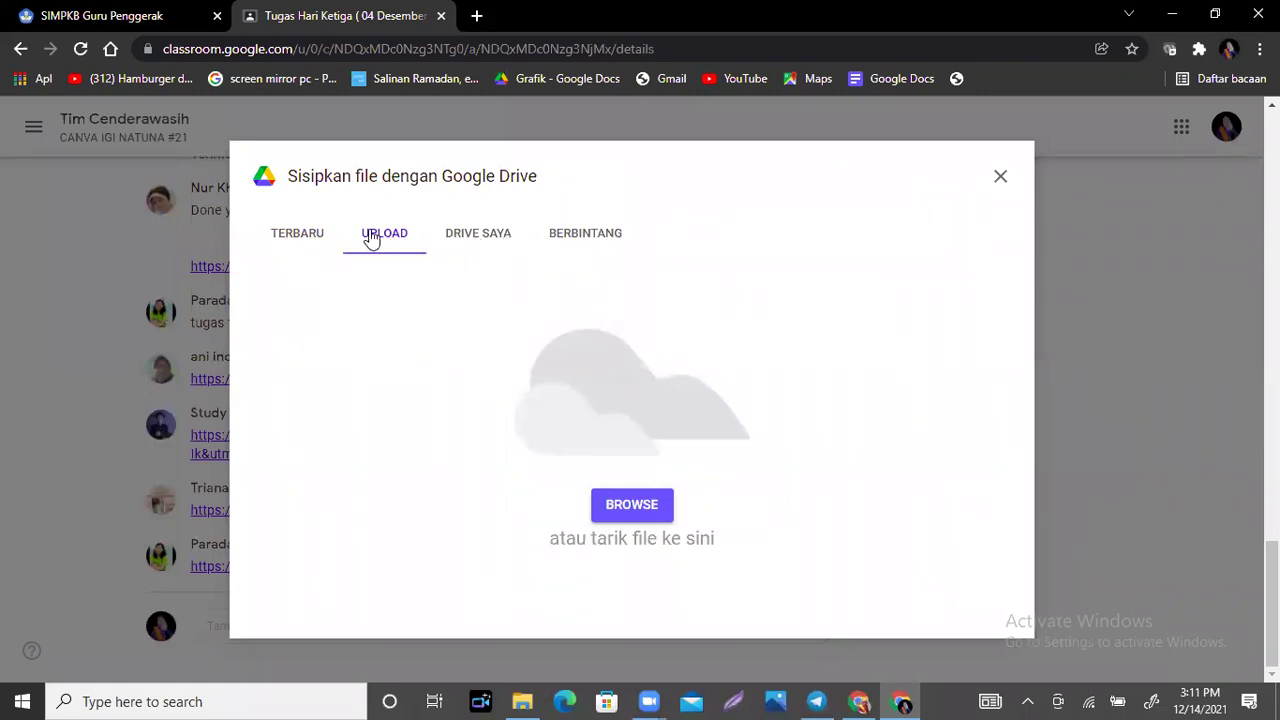
left_click(628, 508)
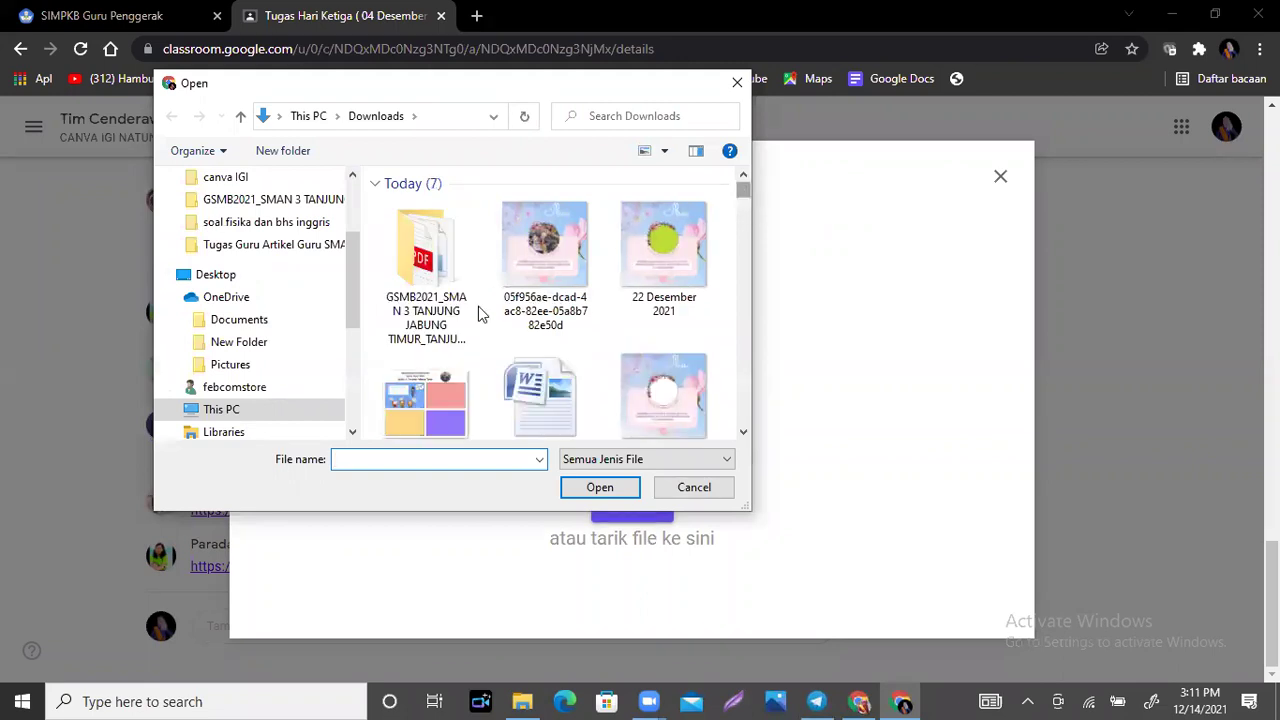
left_click(459, 394)
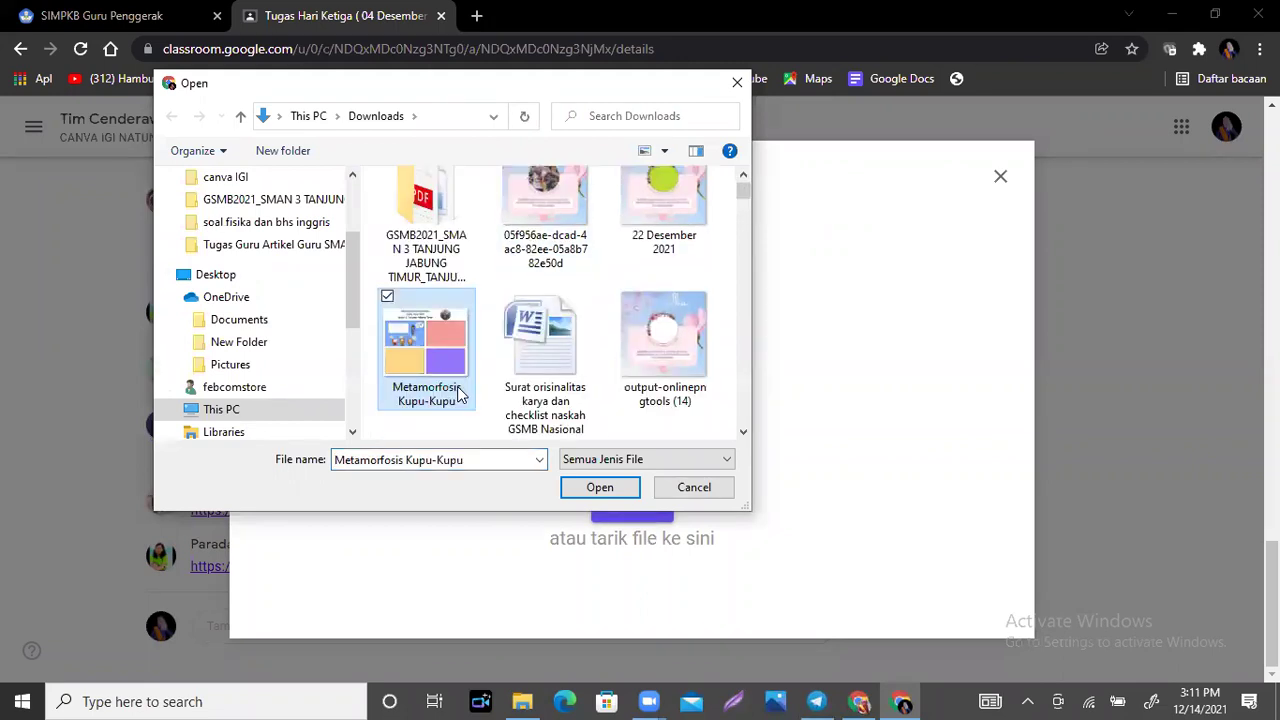
left_click(624, 490)
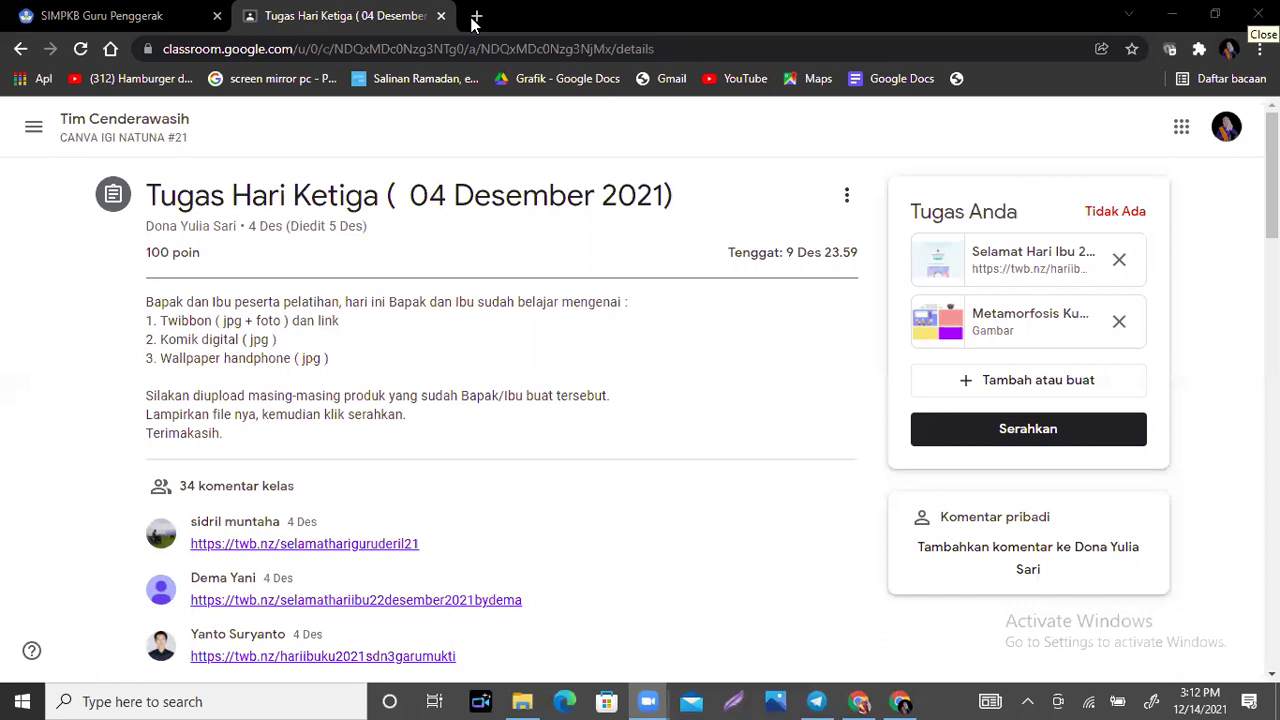
Remove the "Selamat Hari Ibu" link attachment from the submission and start adding a new link attachment.
left_click(1121, 260)
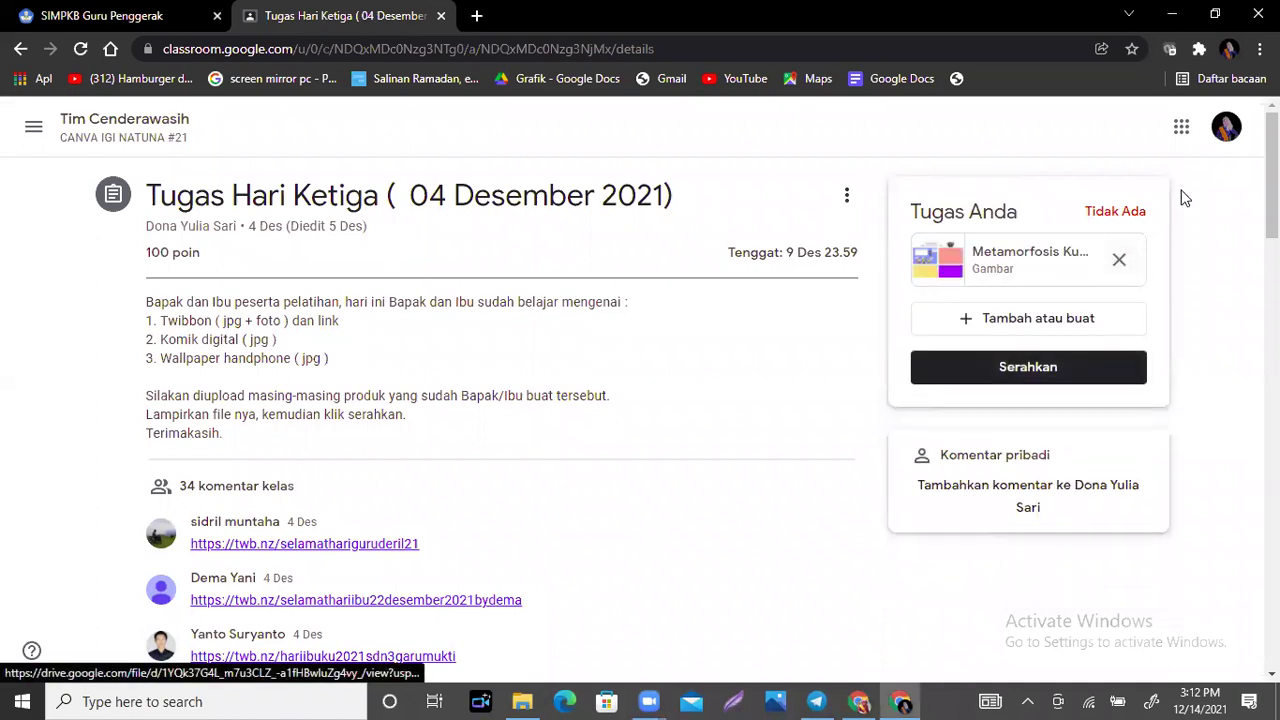
left_click(1000, 321)
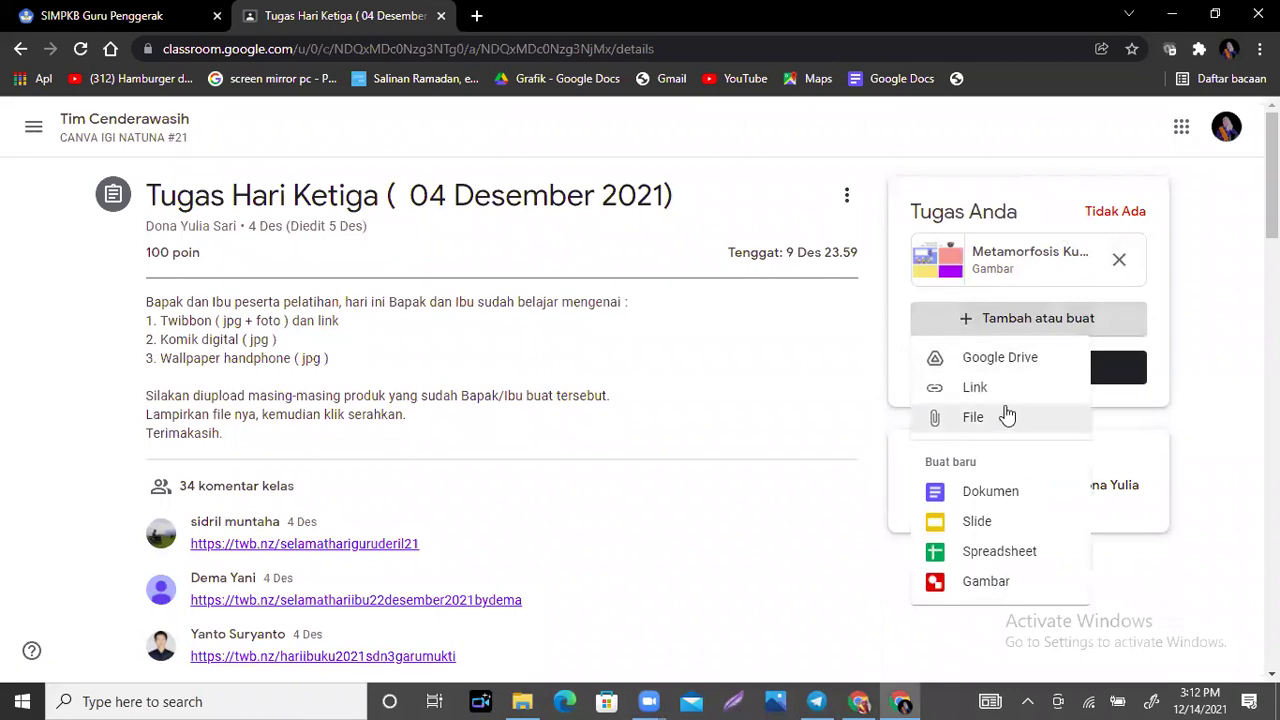
left_click(971, 392)
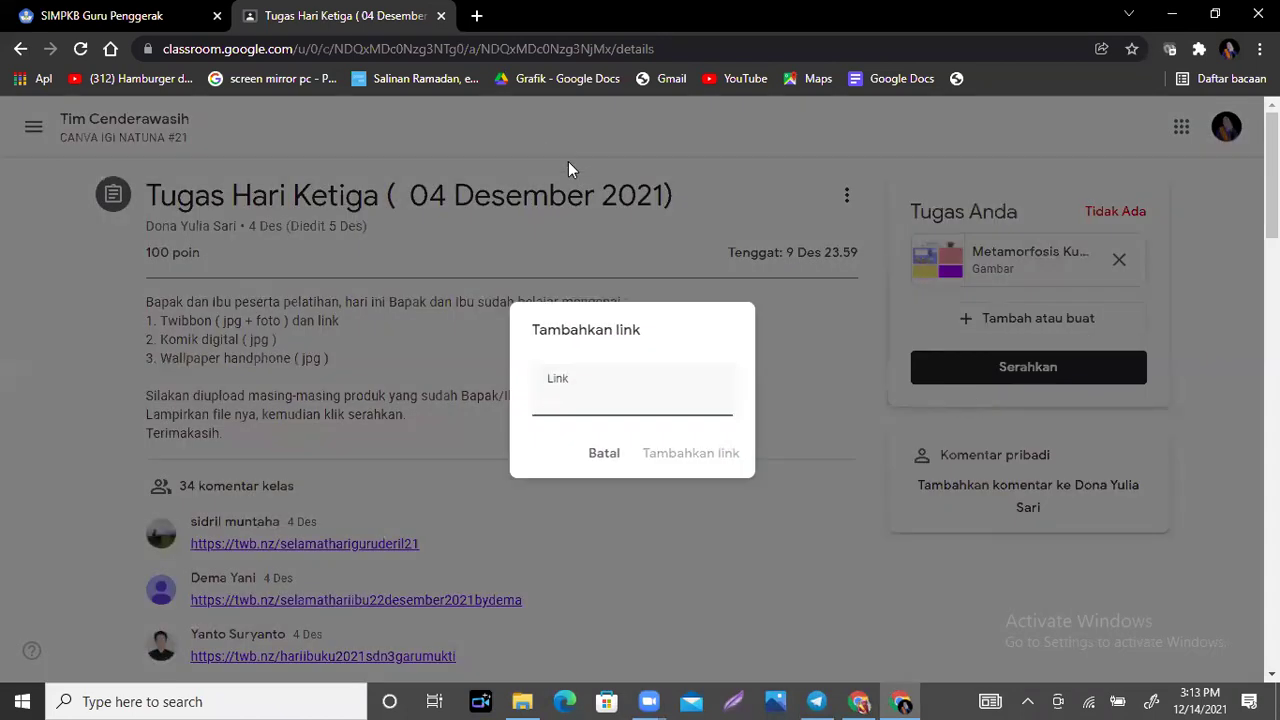
left_click(580, 395)
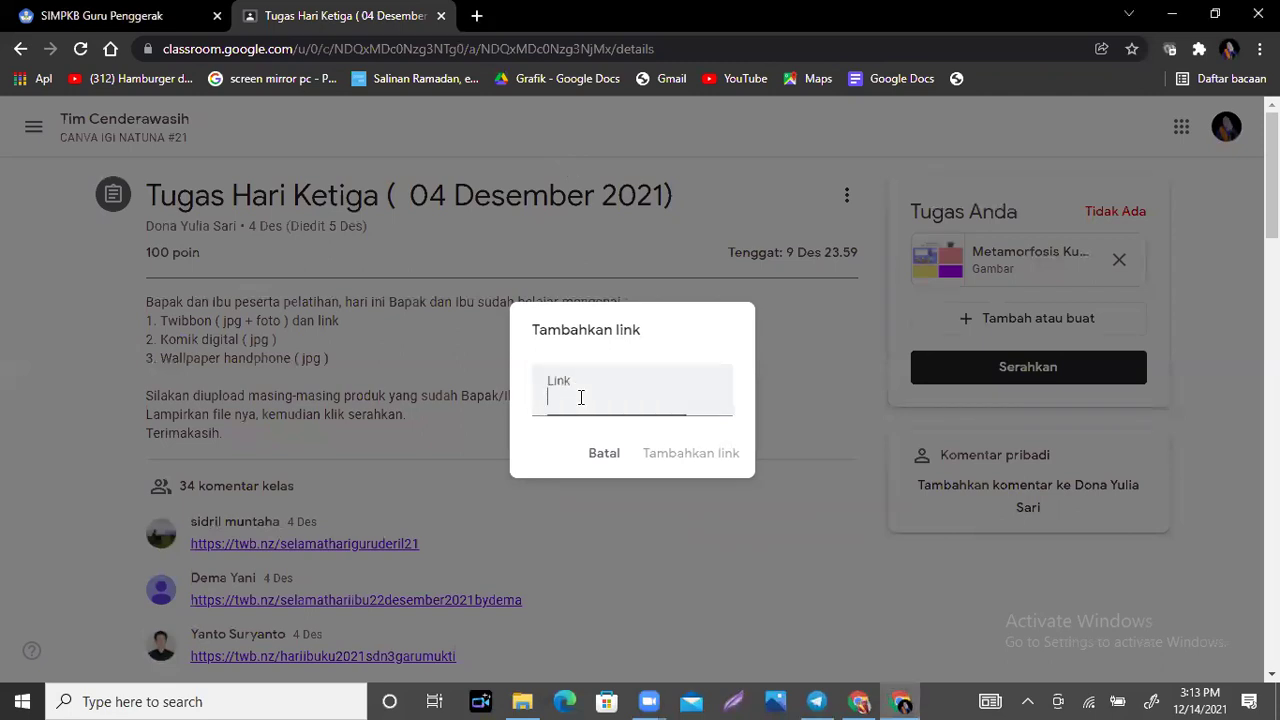
type("Siap Bu")
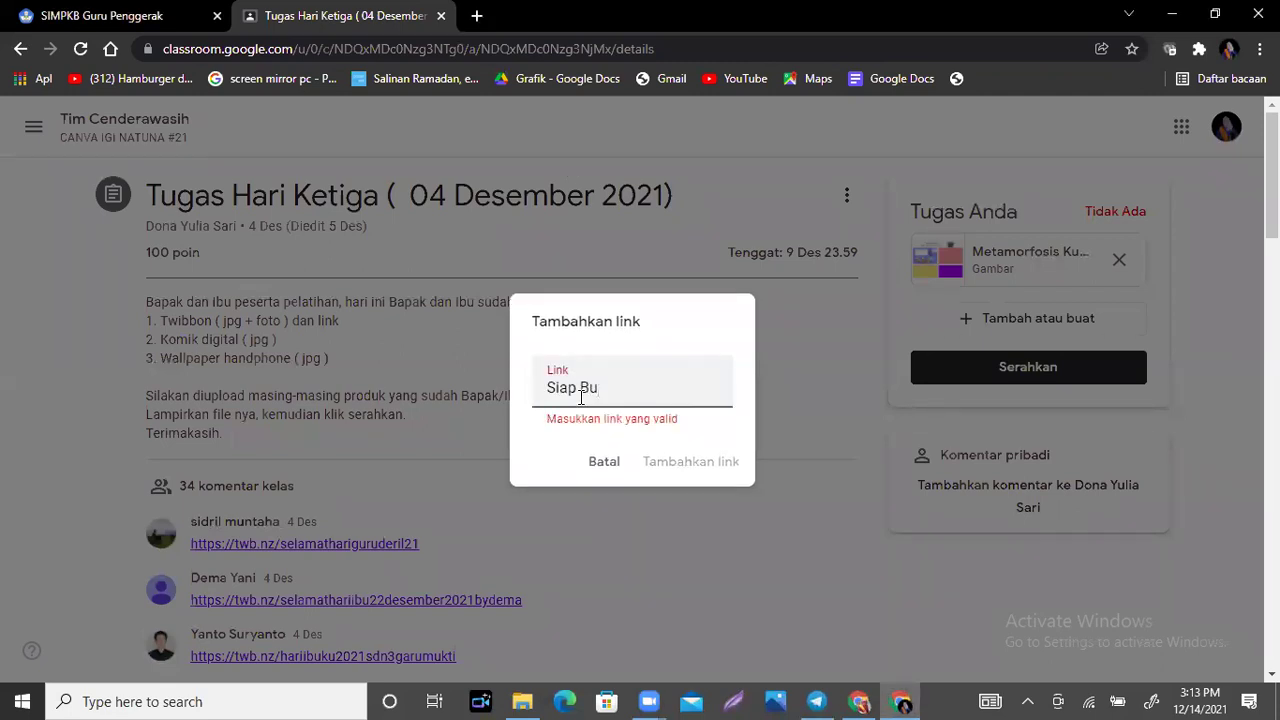
key("BackSpace")
key("BackSpace")
key("BackSpace")
key("BackSpace")
key("BackSpace")
key("BackSpace")
key("BackSpace")
Switch to the browser window with the Canva comic and open twibbonize.com in a new tab.
left_click(859, 701)
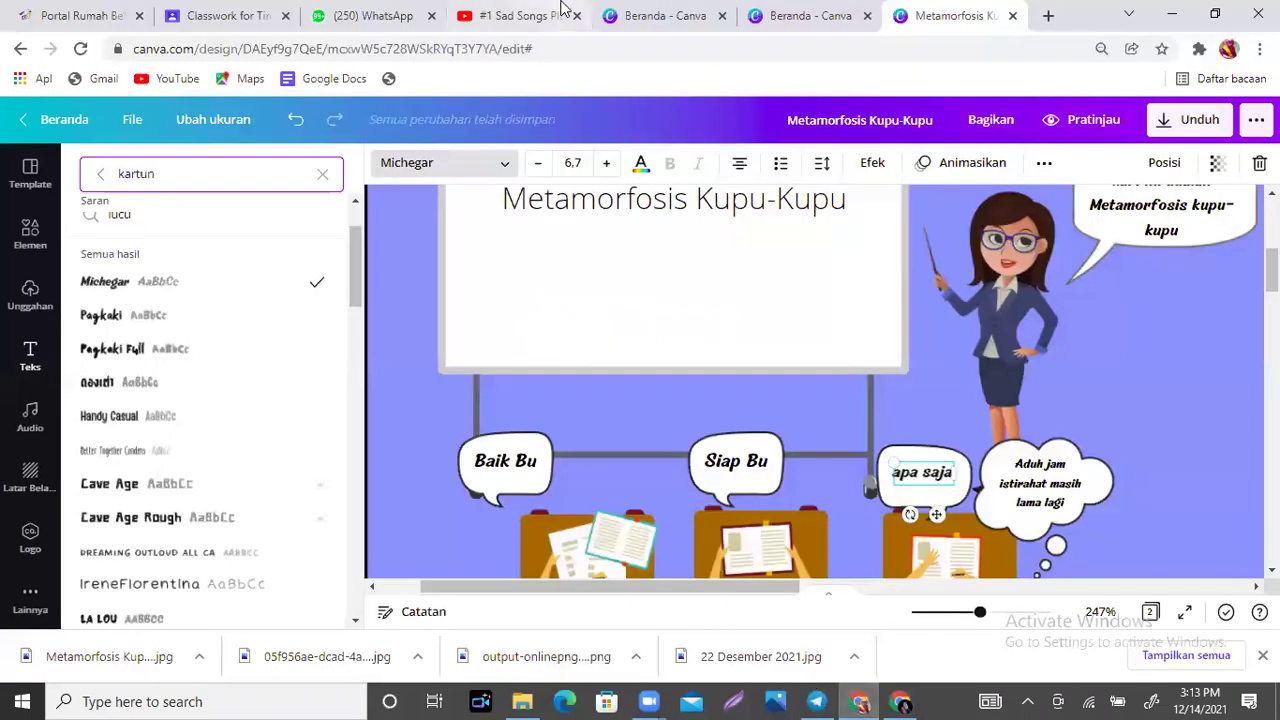
left_click(1046, 16)
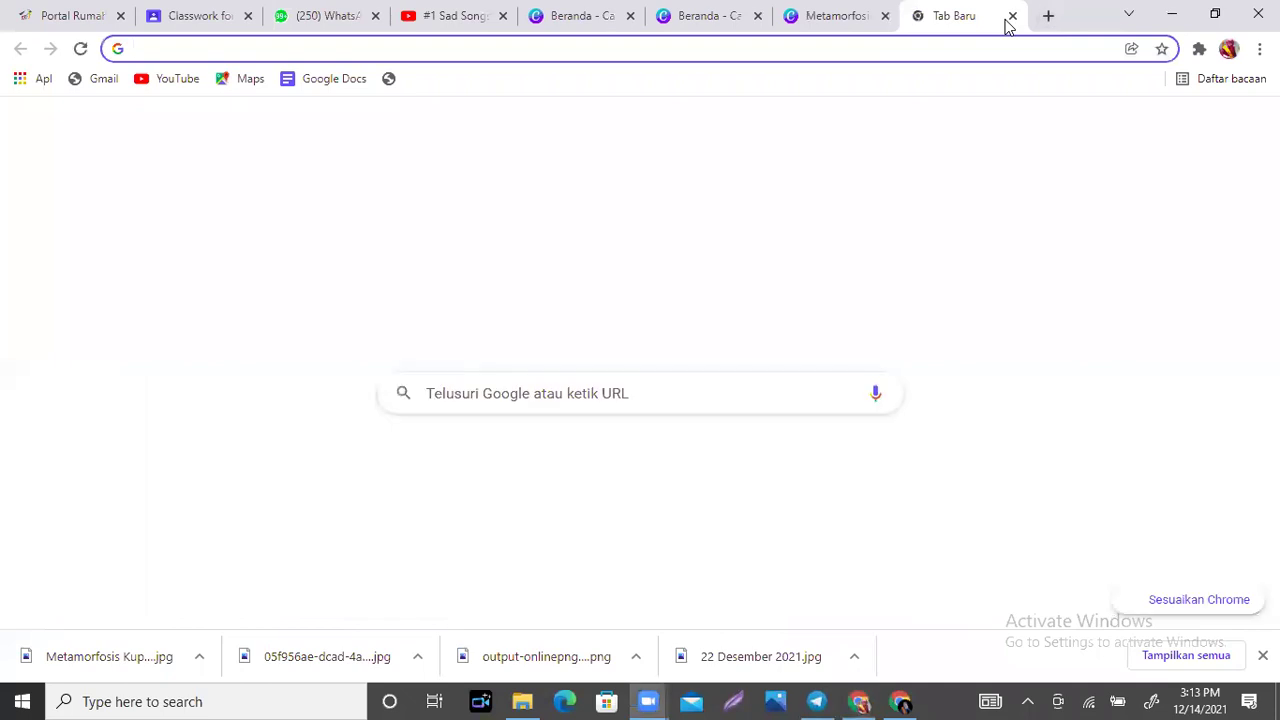
left_click(444, 48)
type("twibbonize.com")
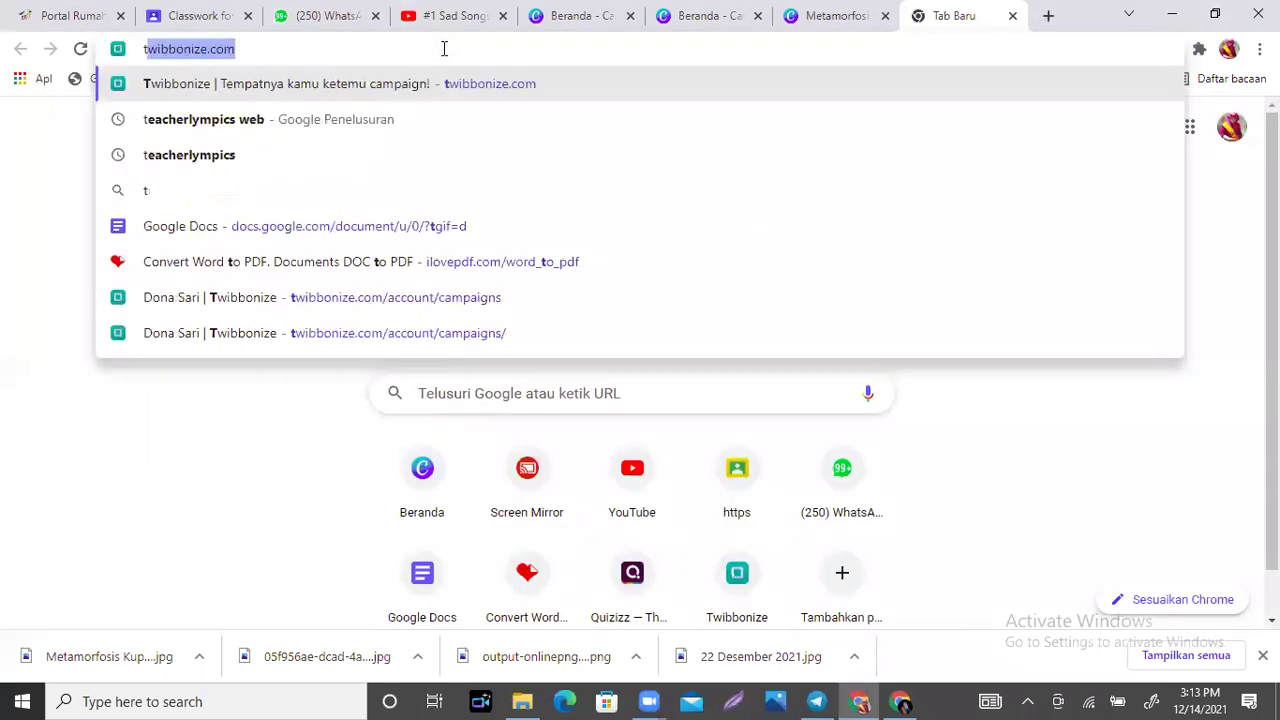
key("Return")
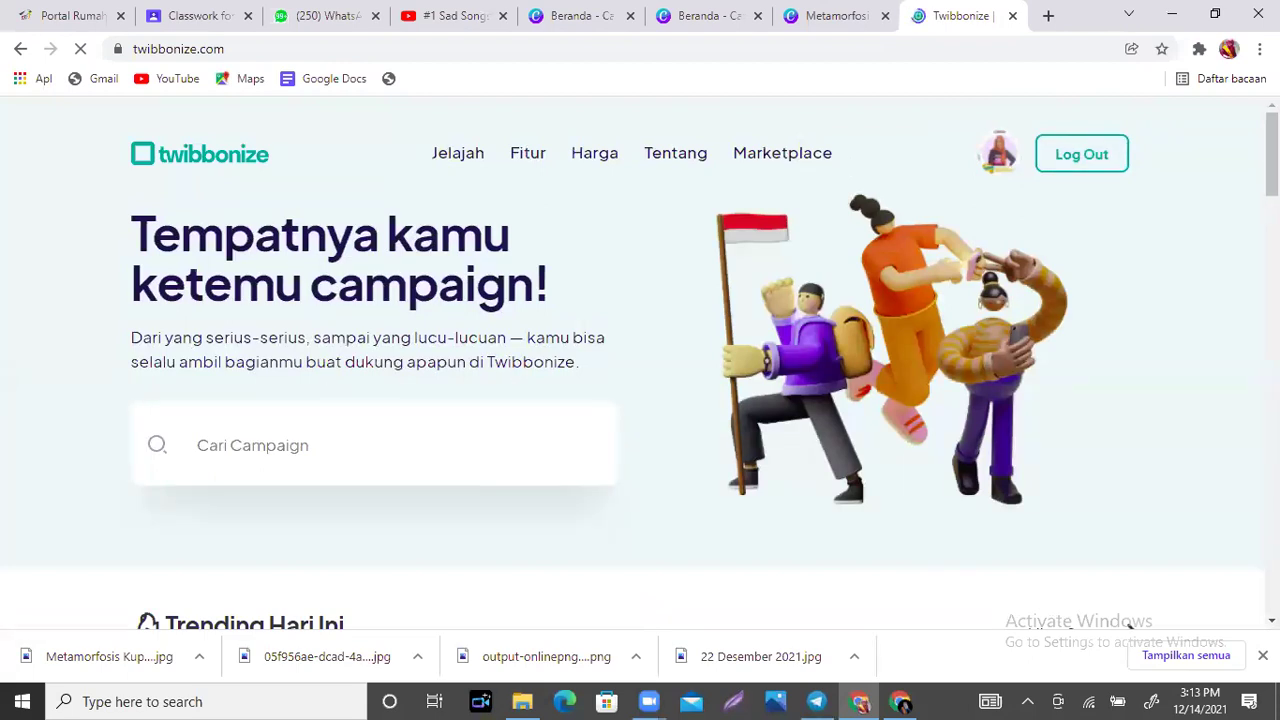
Open the account's own Twibbonize campaigns and copy the URL of the "Selamat Hari Ibu" campaign.
scroll(668, 238, "down", 4)
scroll(668, 238, "up", 4)
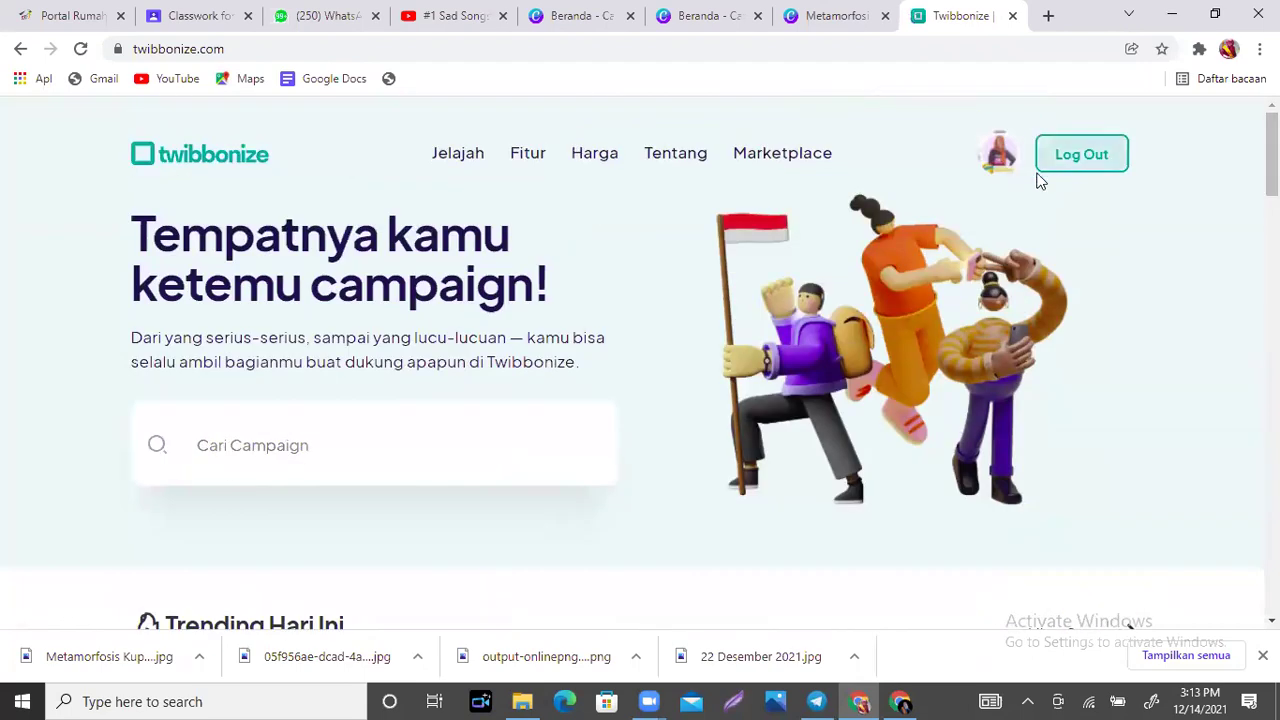
left_click(990, 157)
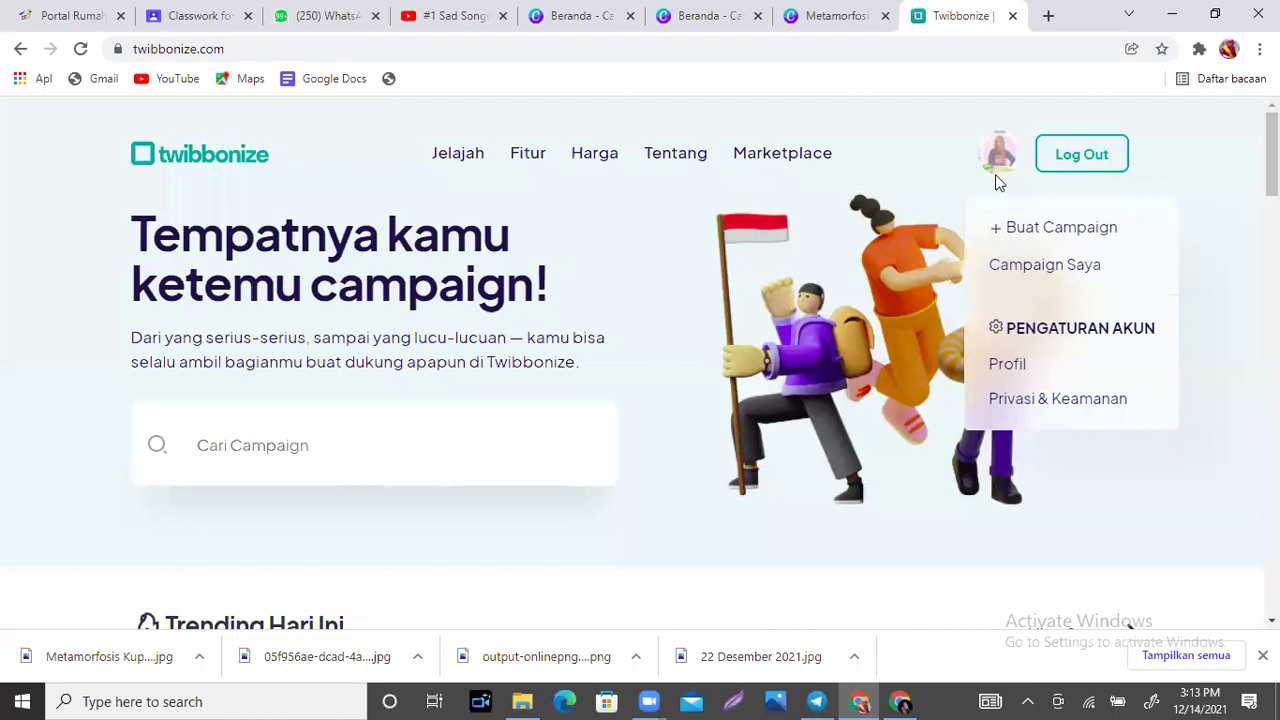
left_click(1018, 265)
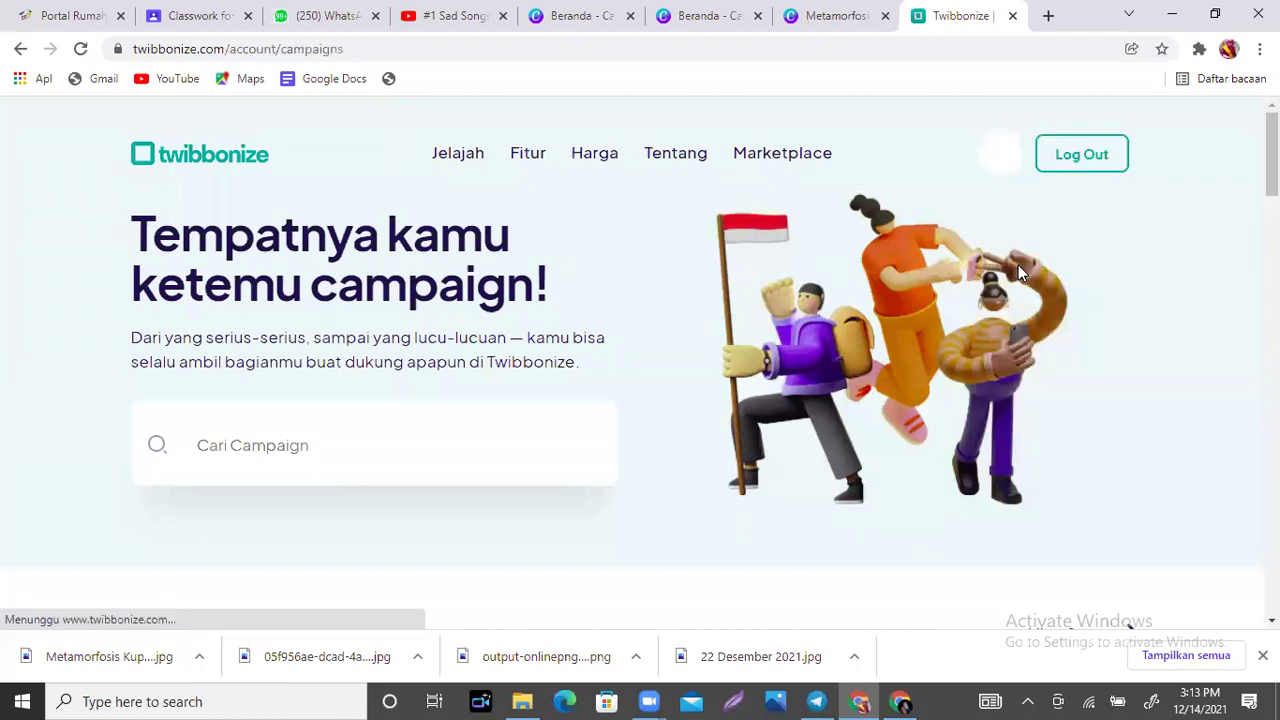
scroll(1018, 265, "down", 1)
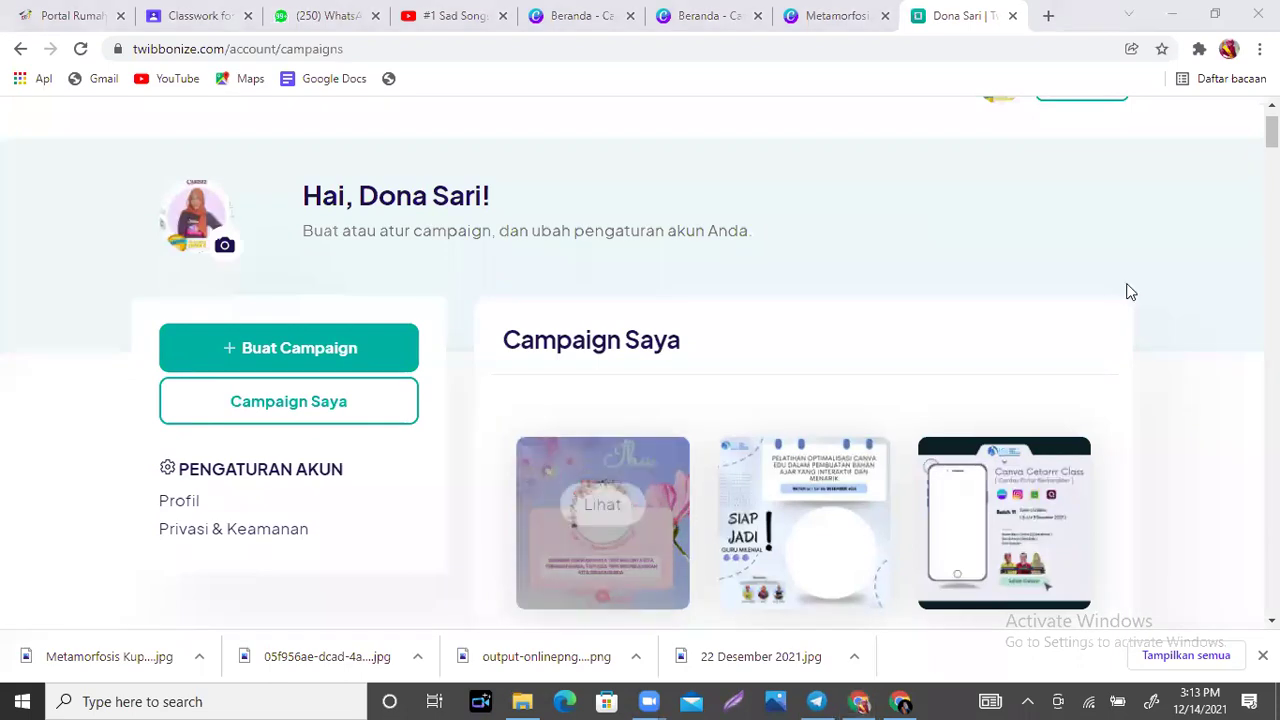
scroll(660, 424, "down", 3)
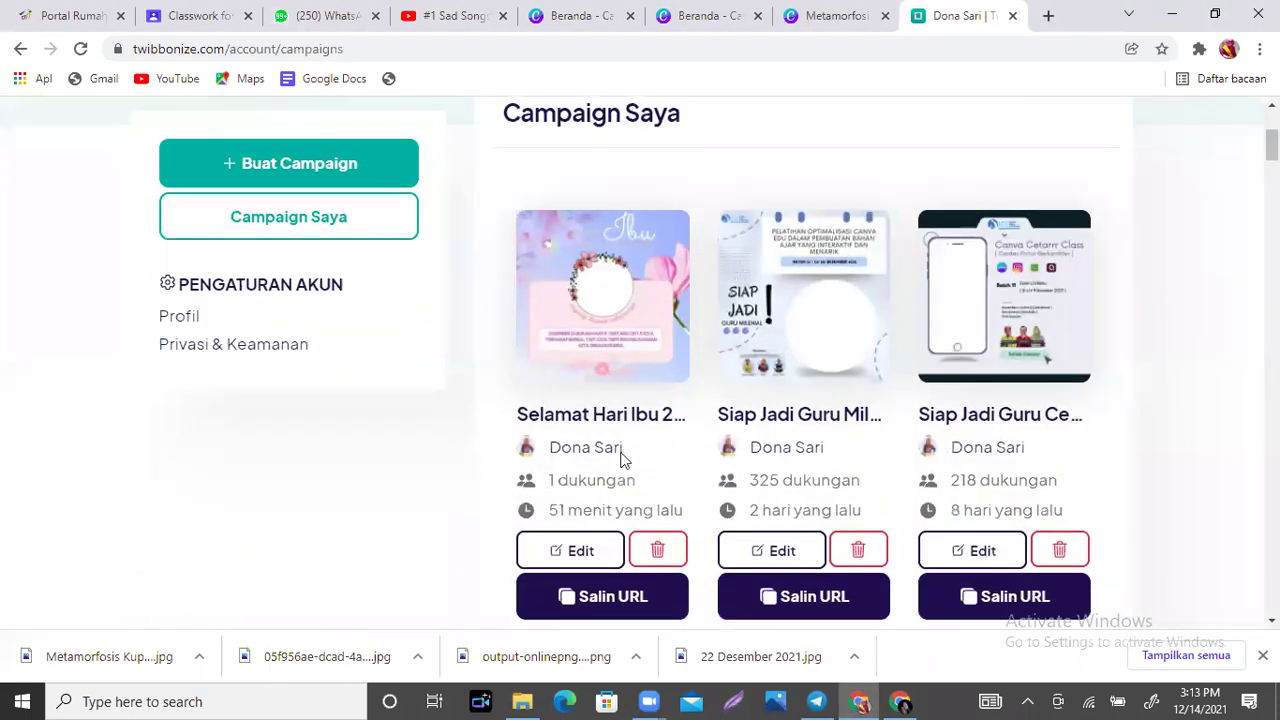
left_click(625, 603)
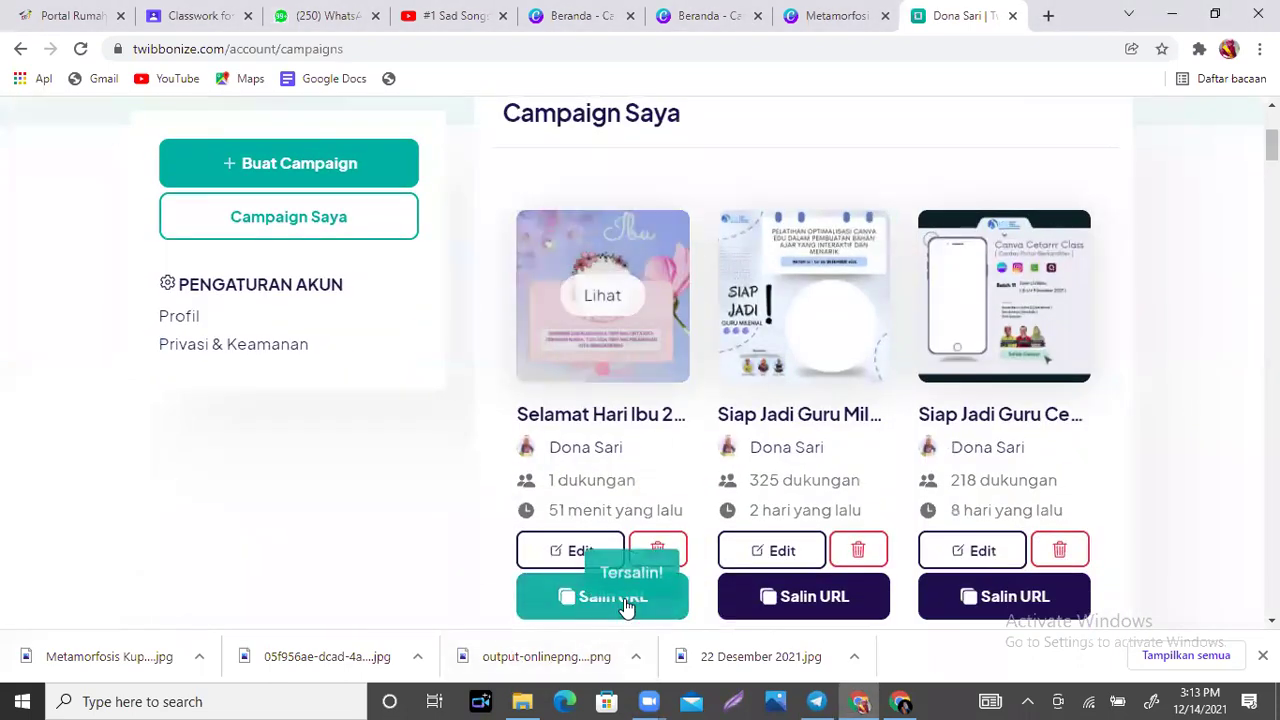
Return to the Classroom assignment and attach the copied "Selamat Hari Ibu" campaign link to the submission.
left_click(900, 701)
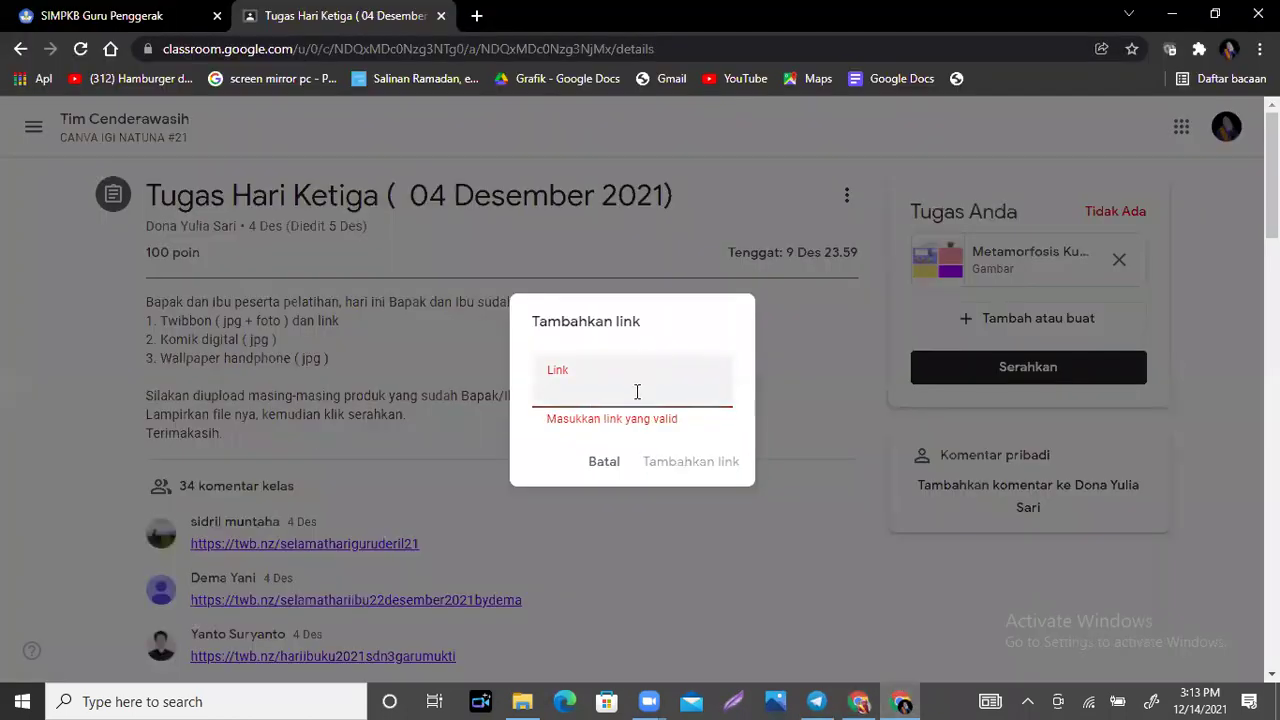
key("ctrl+v")
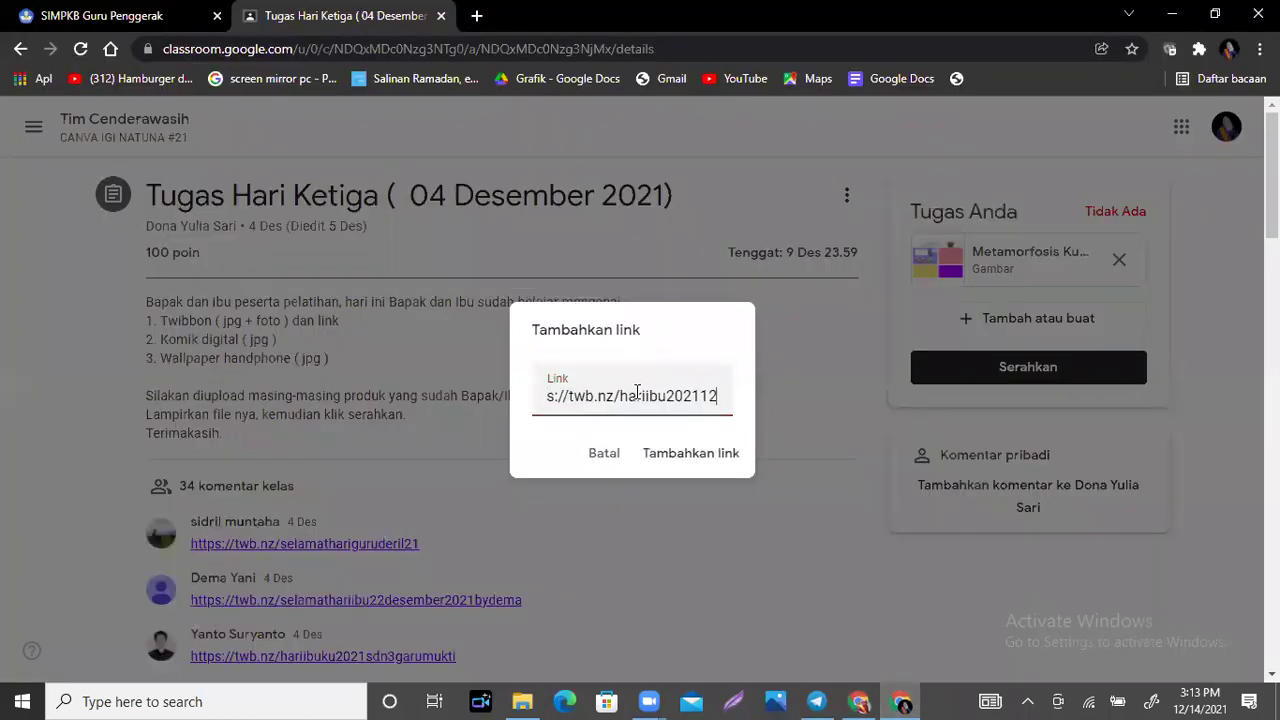
left_click(735, 466)
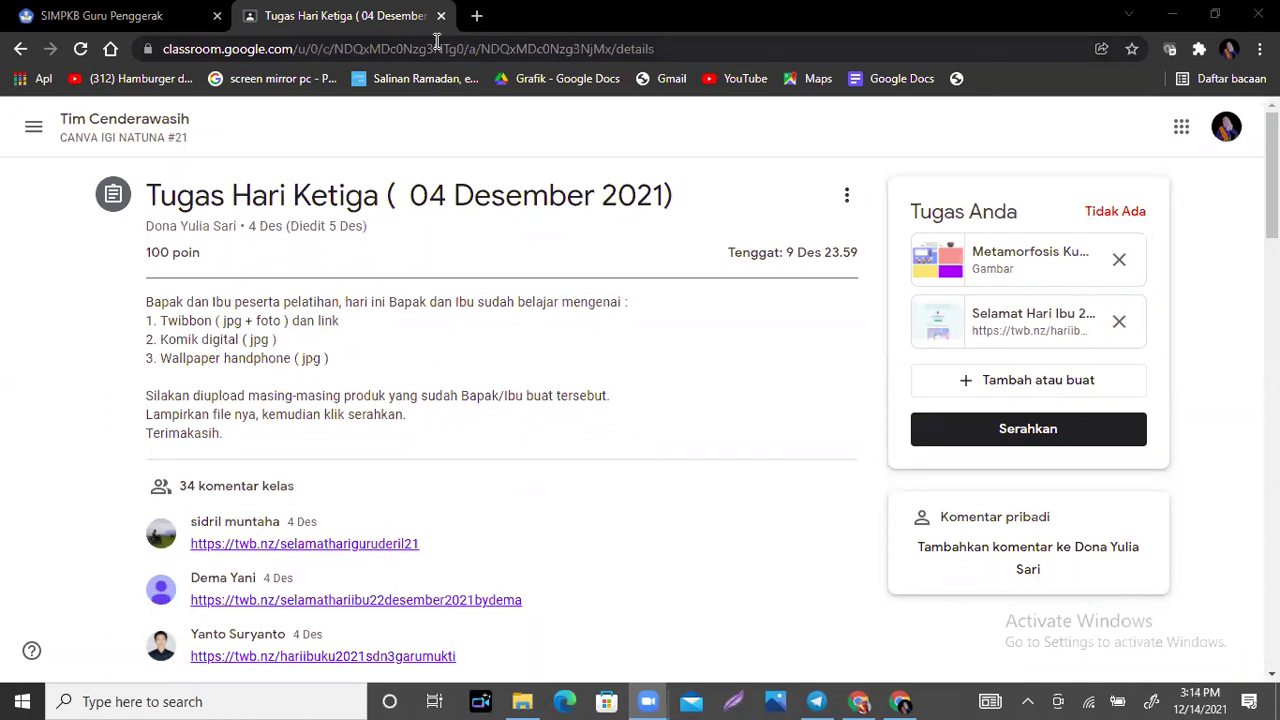
Switch to the Tim Sahabat class's classwork and expand the "Link penting membuat twibbon" material.
left_click(872, 700)
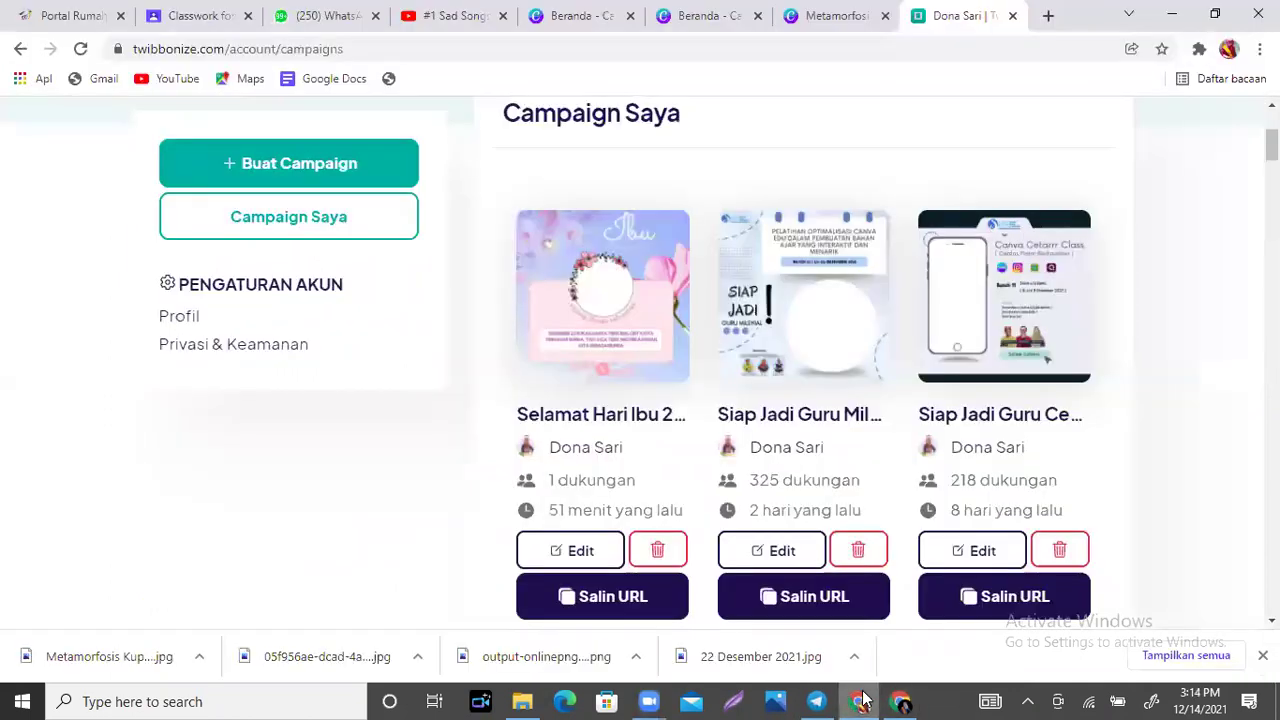
left_click(205, 16)
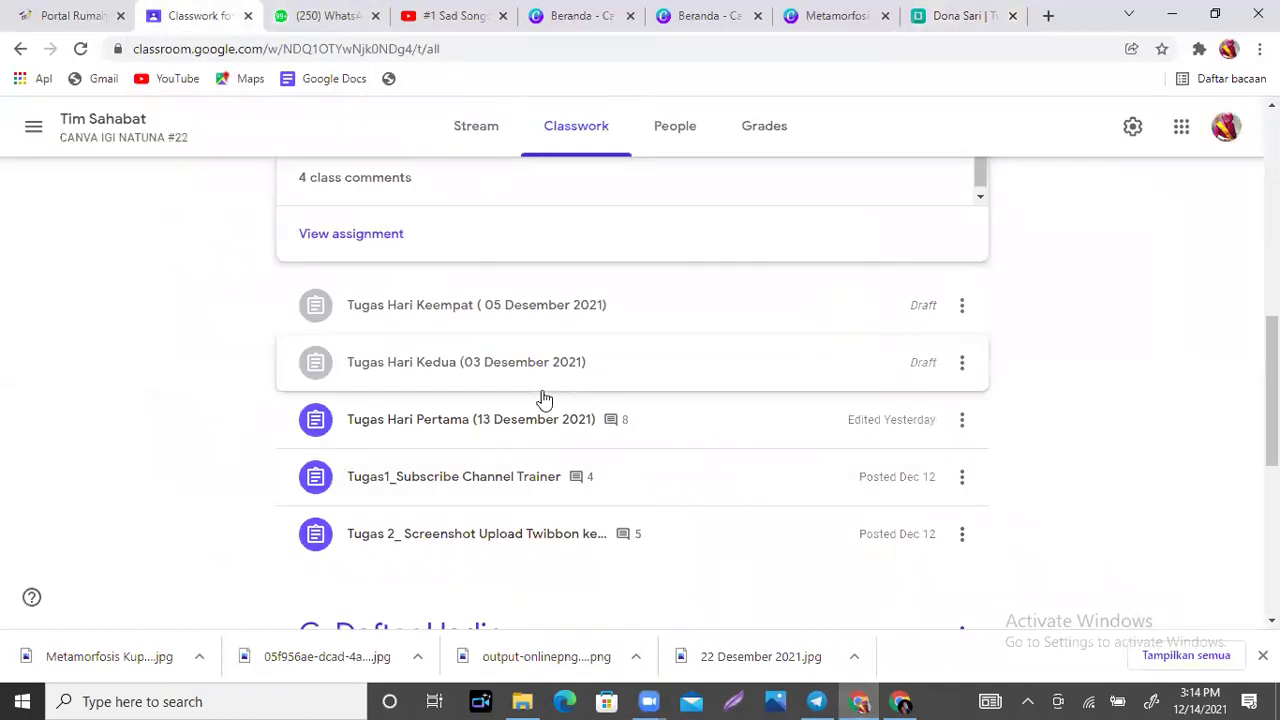
scroll(557, 470, "up", 1)
scroll(450, 482, "up", 10)
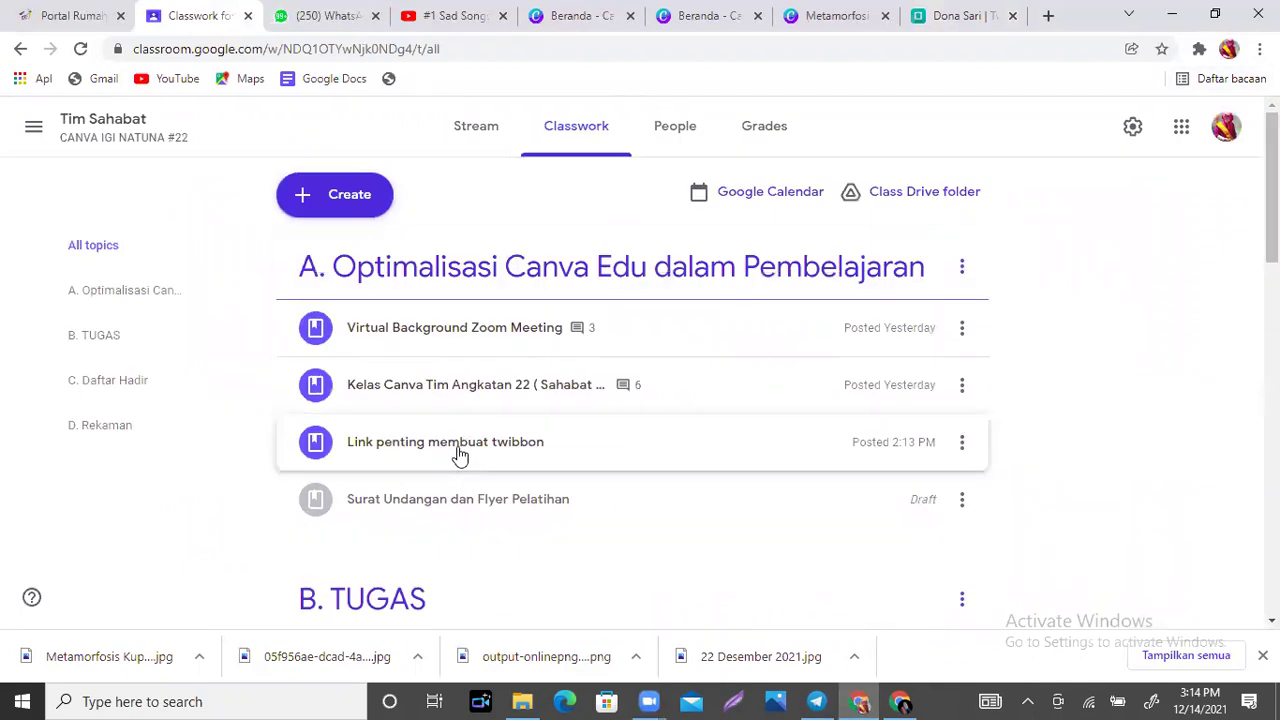
left_click(459, 443)
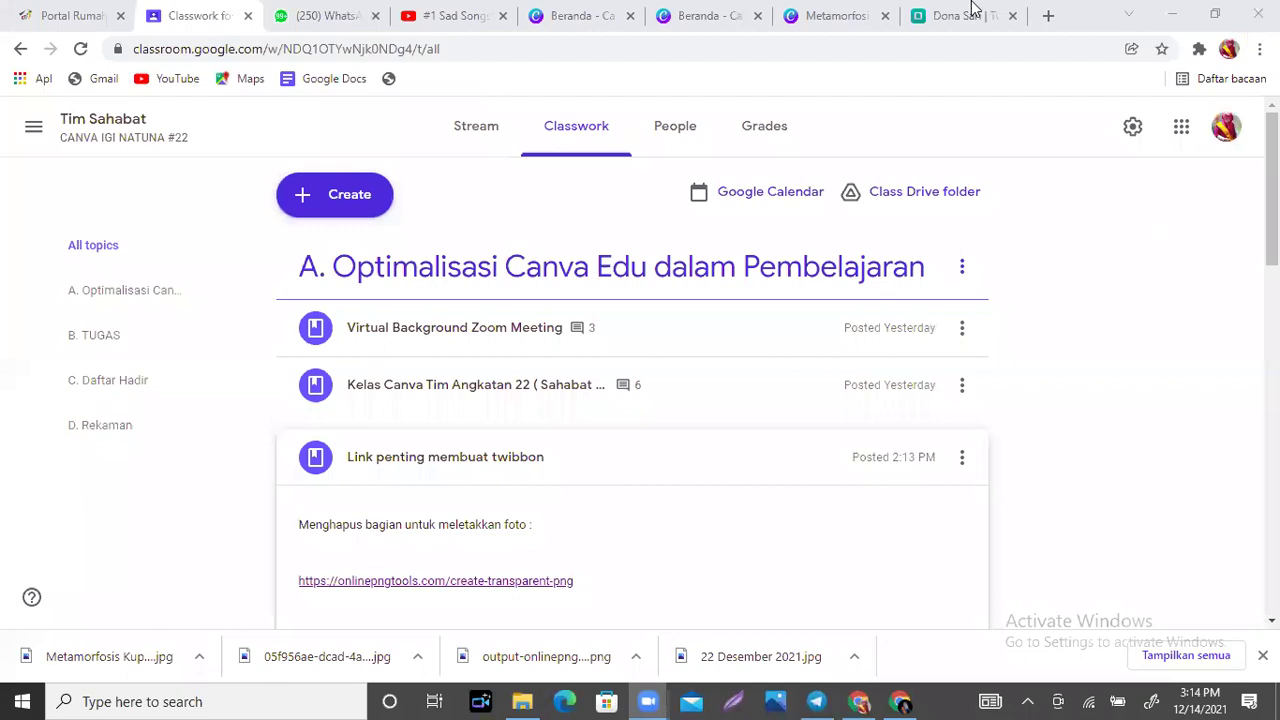
Return to the Tugas Hari Ketiga assignment, bring up the file upload dialog for the submission, and close it without adding a file.
mouse_move(898, 700)
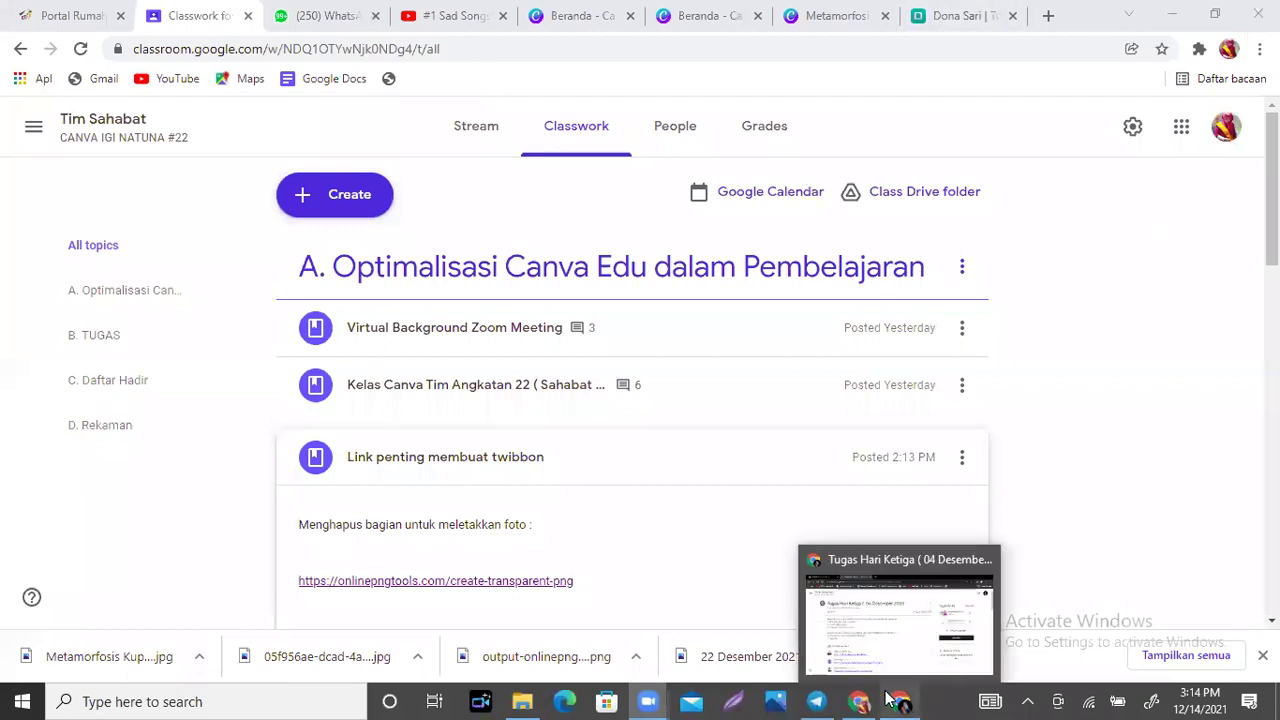
left_click(932, 645)
left_click(986, 385)
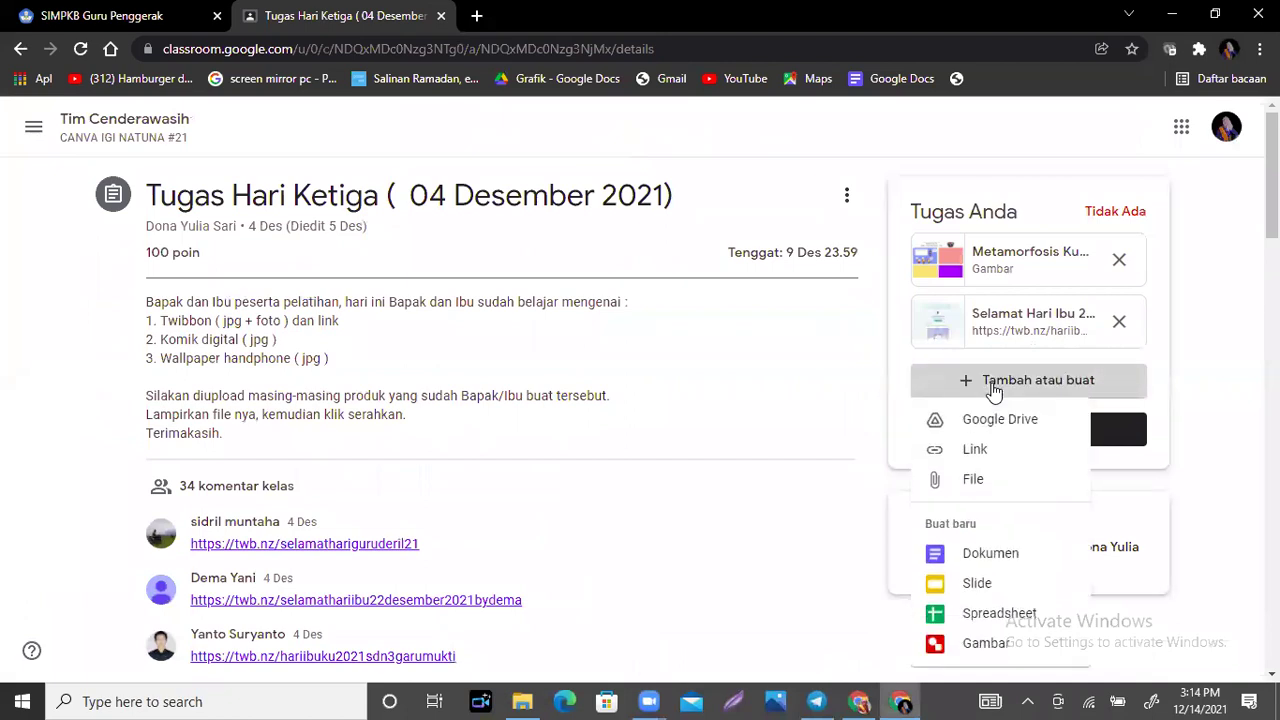
left_click(970, 481)
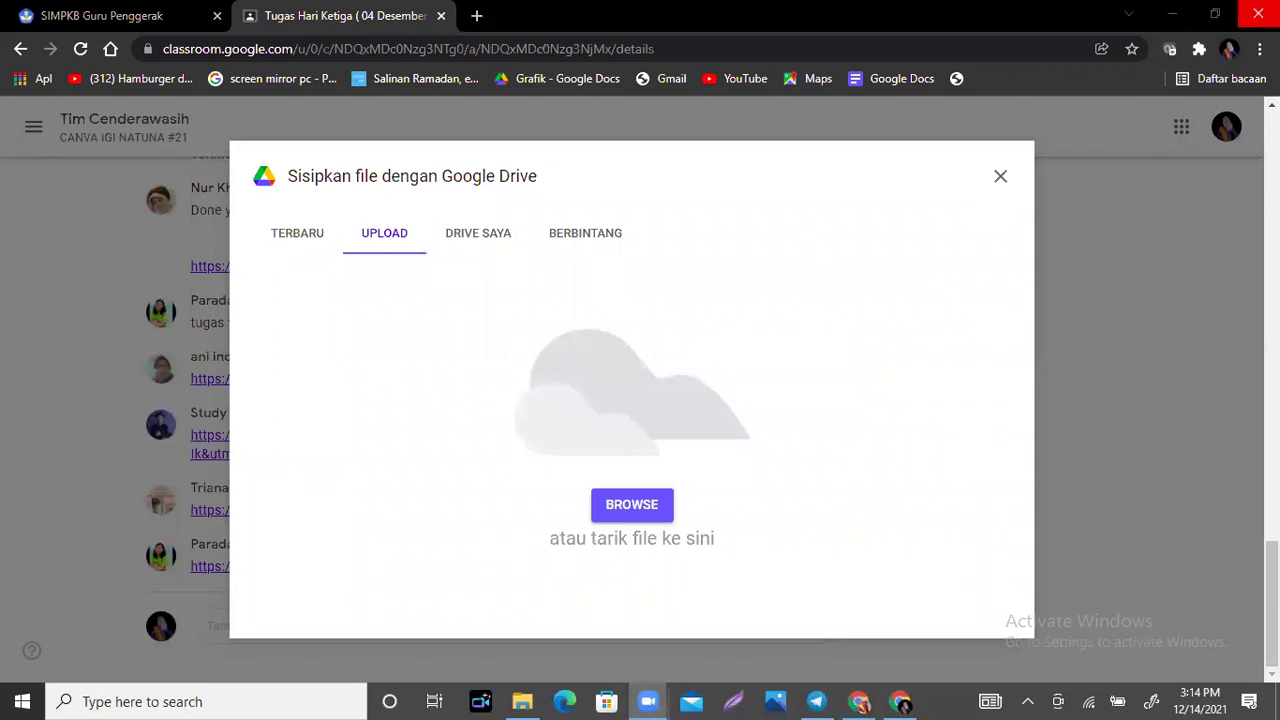
left_click(1001, 177)
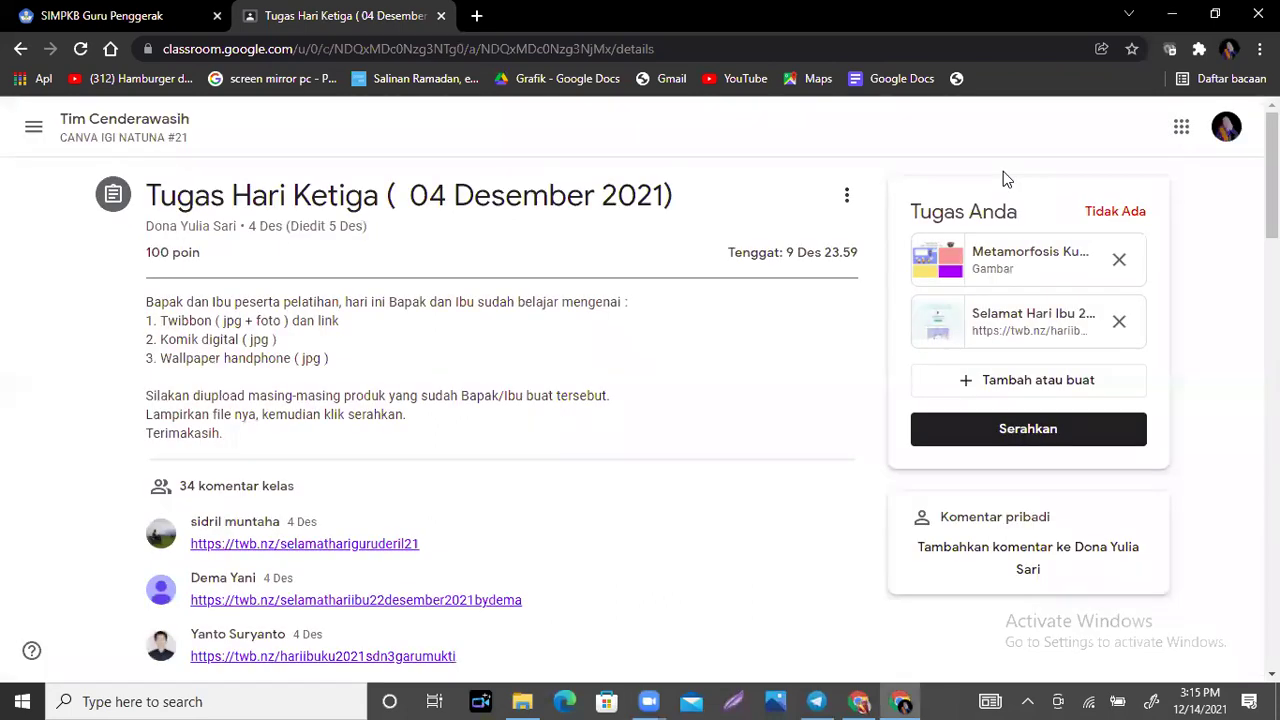
Switch back to the browser window with the Tim Sahabat class and open screenmirrorapp.com in a new tab.
left_click(861, 701)
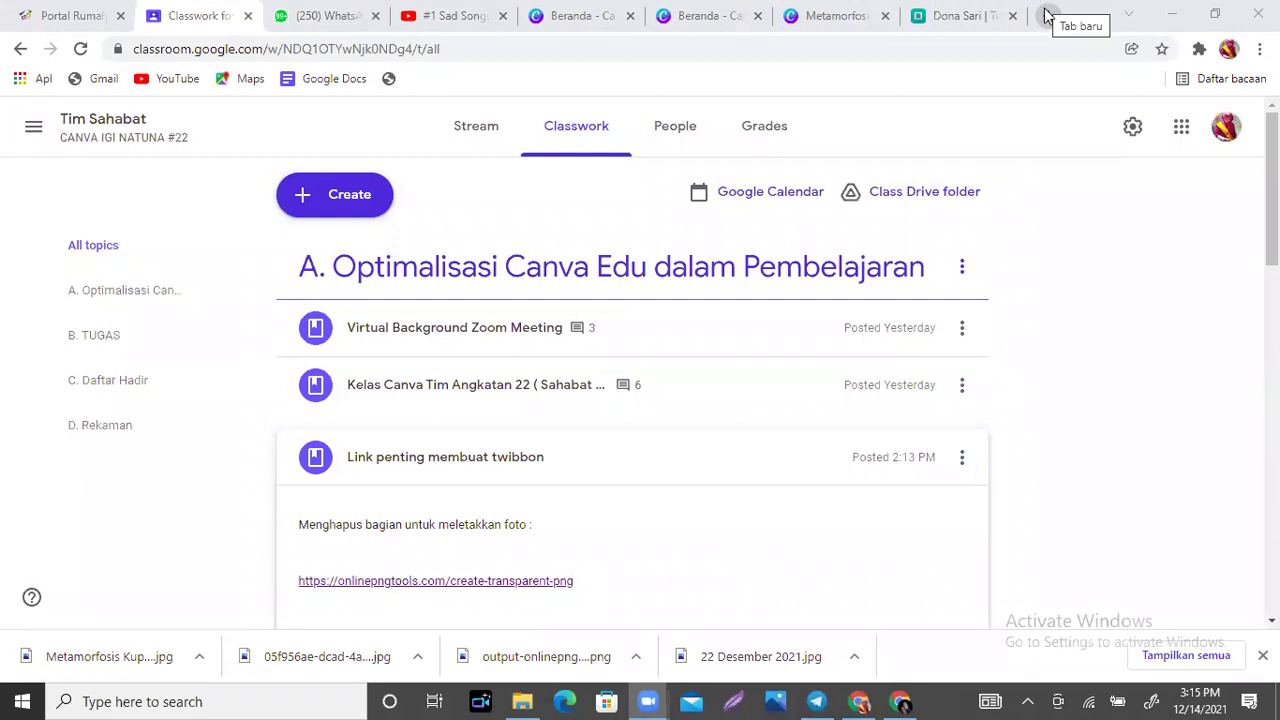
left_click(1043, 8)
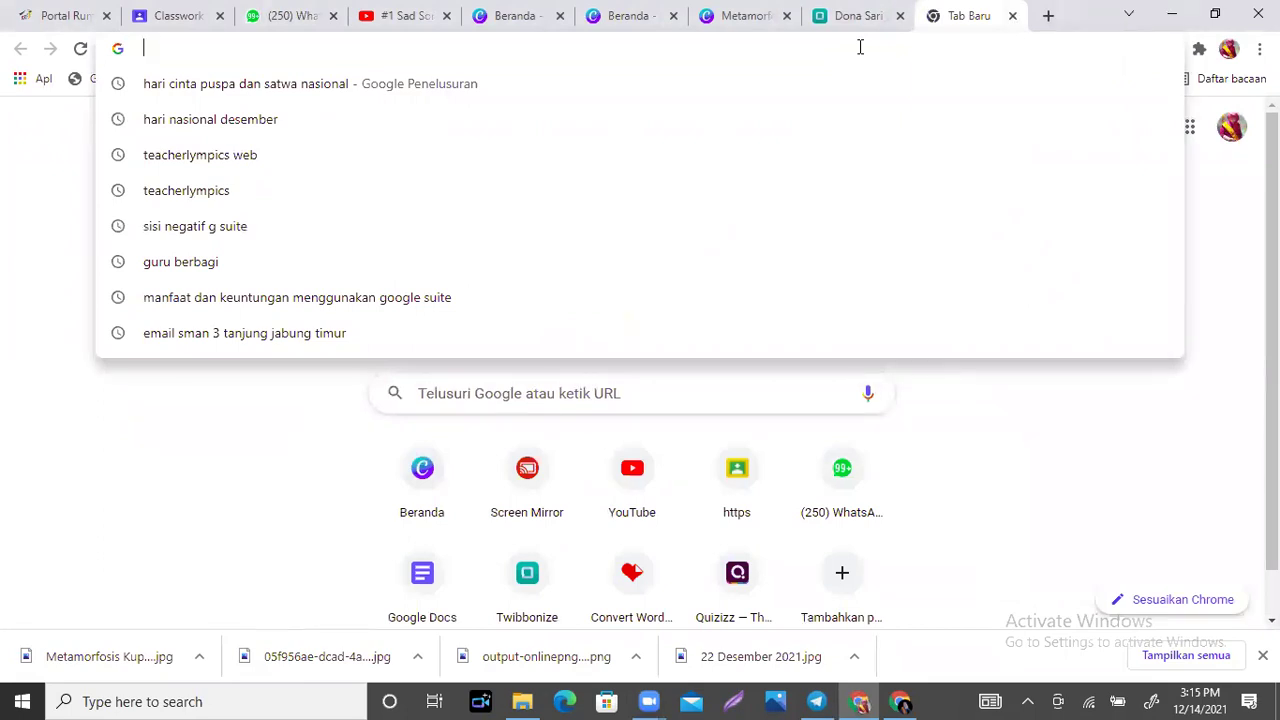
type("scree")
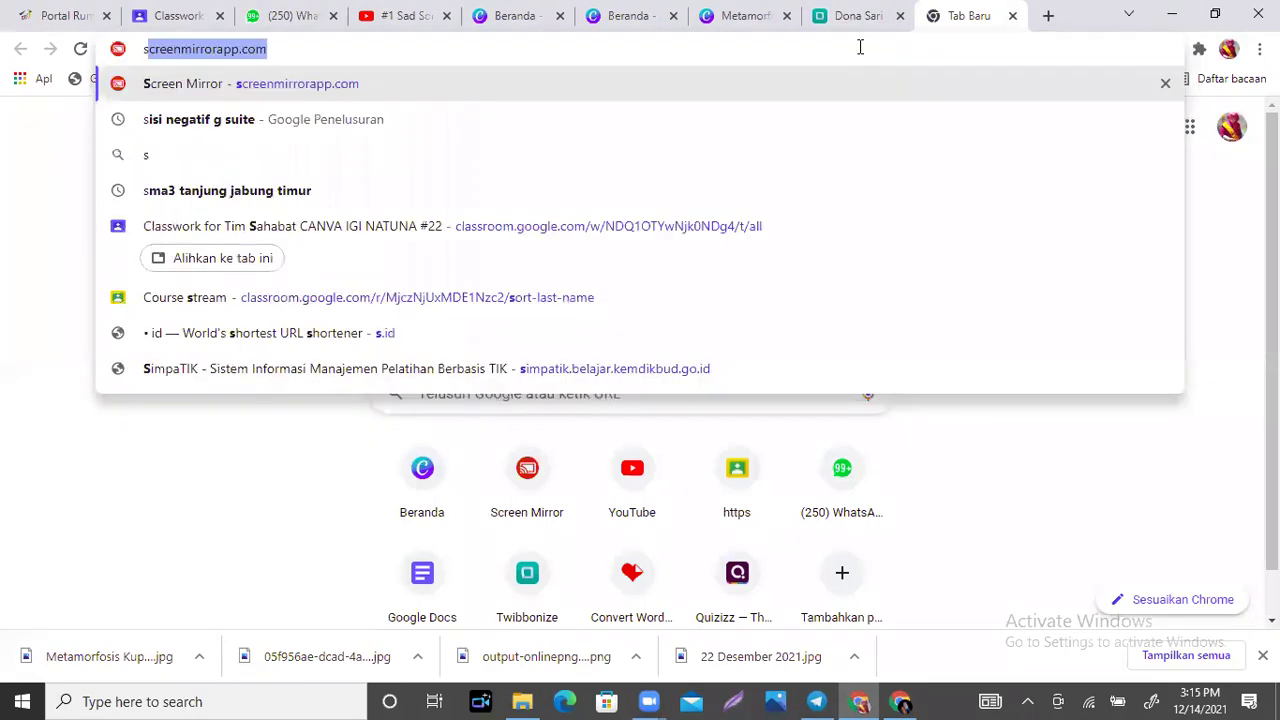
left_click(741, 84)
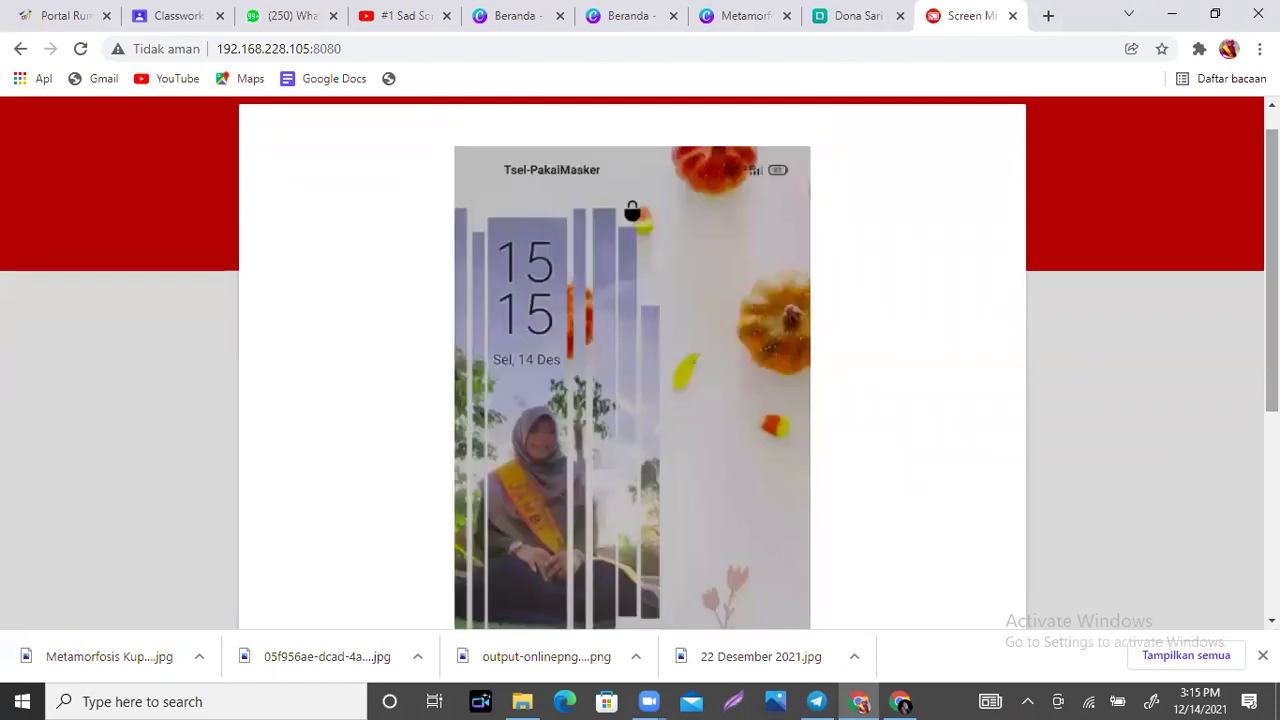
Examine the phone's lock screen and the example wallpapers in its gallery through the mirrored phone screen.
scroll(632, 363, "down", 2)
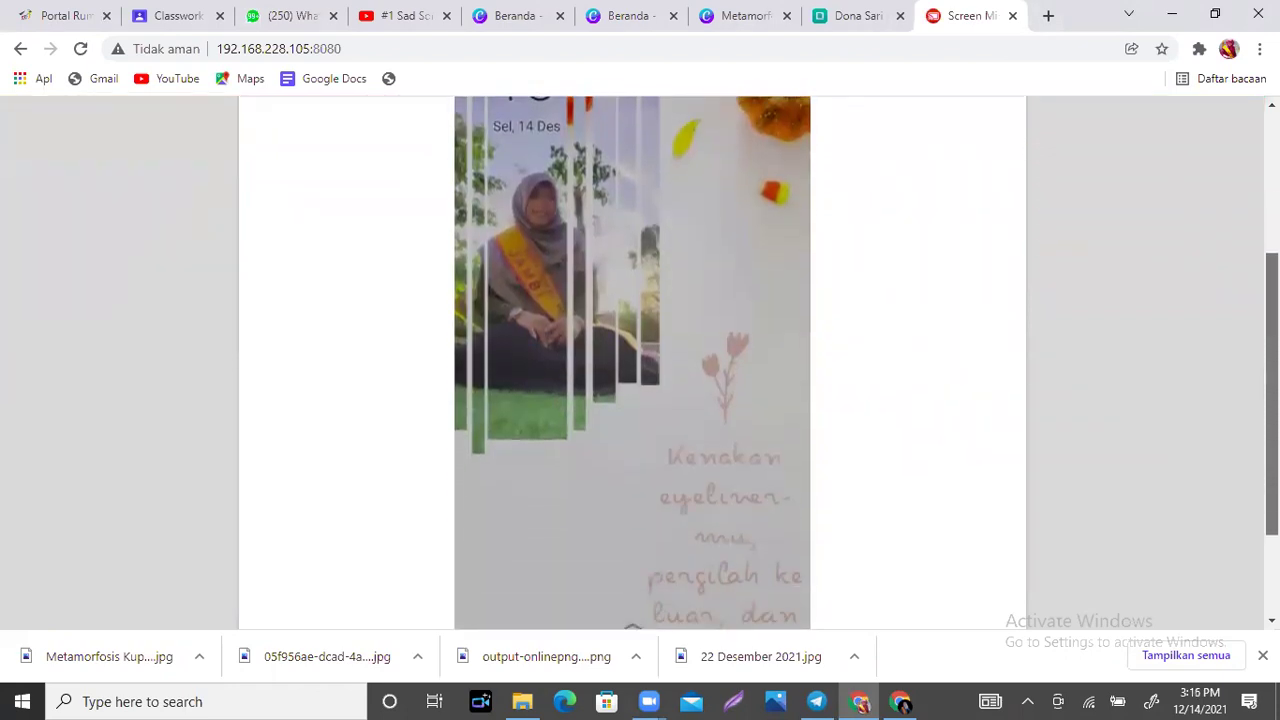
scroll(632, 363, "up", 2)
scroll(632, 363, "down", 2)
scroll(632, 363, "up", 1)
scroll(632, 363, "down", 2)
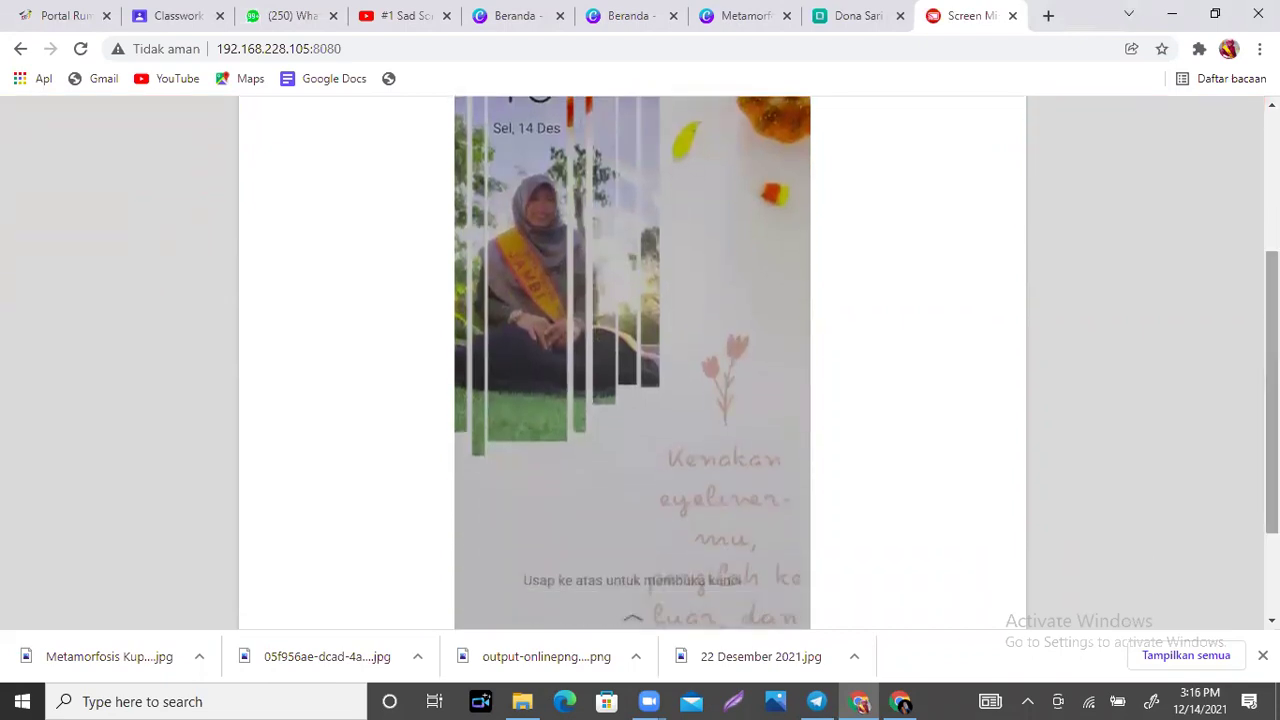
scroll(632, 363, "down", 2)
scroll(632, 363, "up", 4)
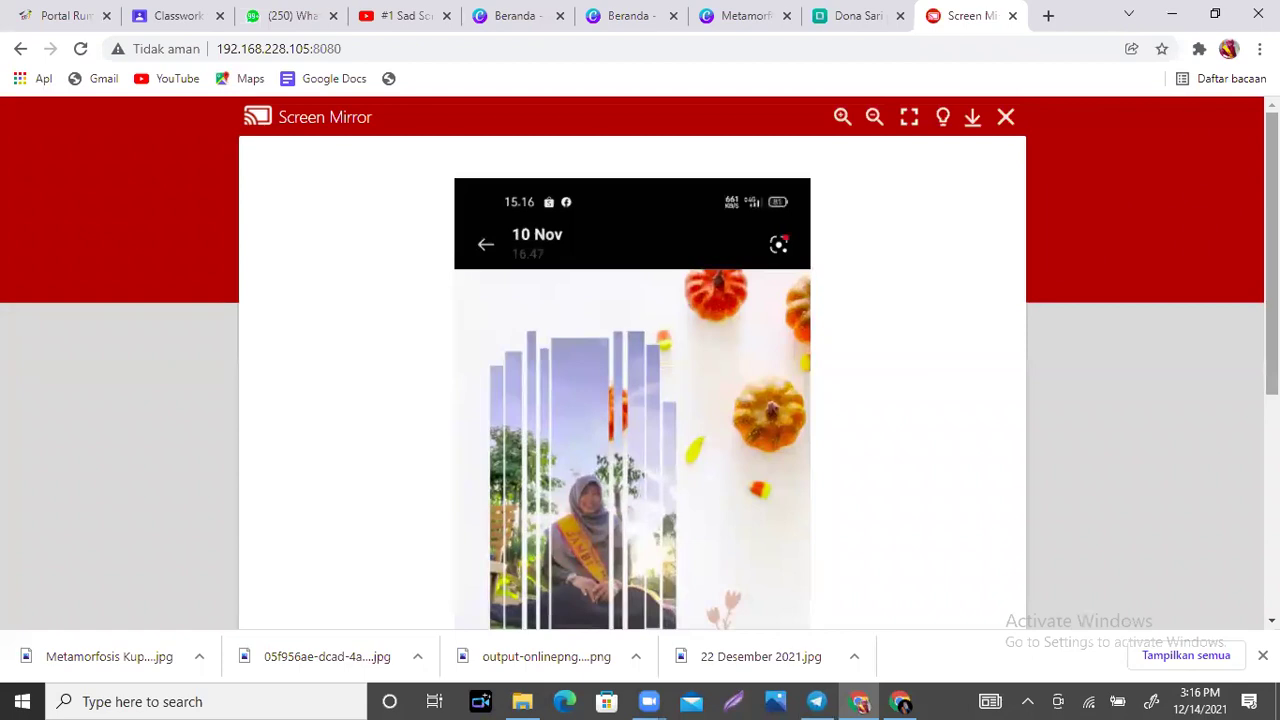
scroll(632, 400, "down", 2)
scroll(632, 400, "up", 2)
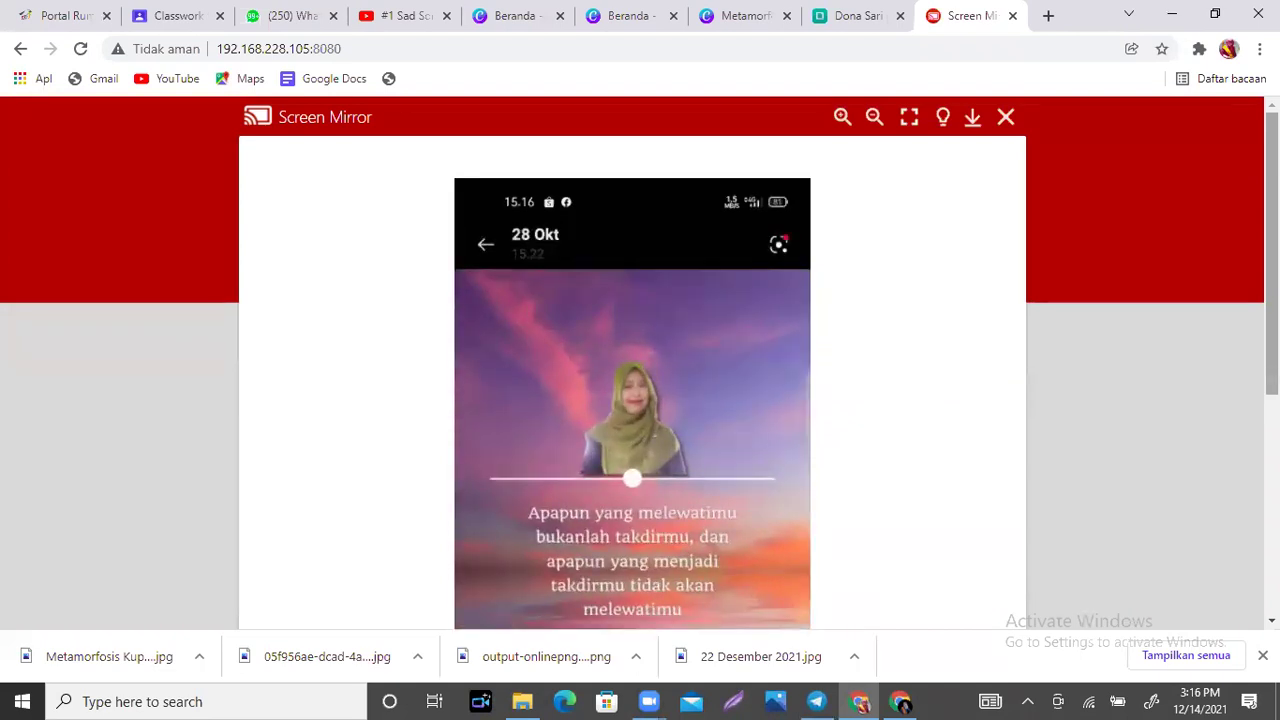
scroll(640, 360, "down", 2)
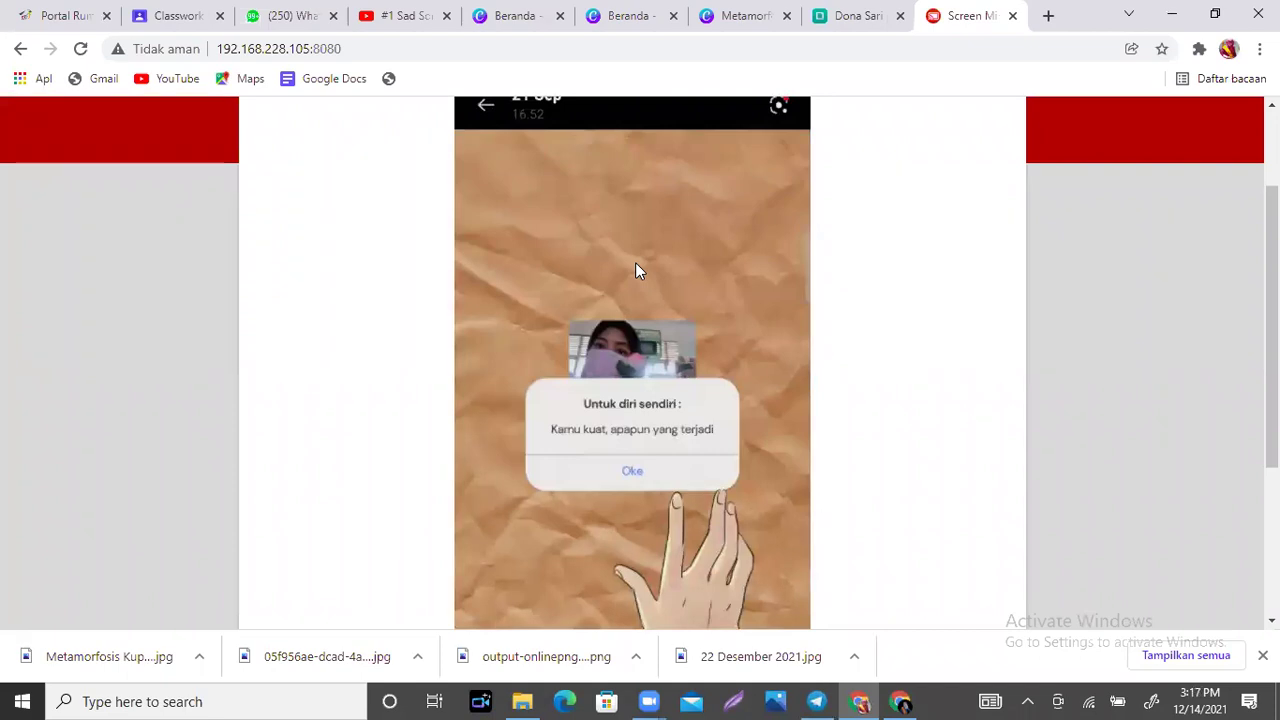
scroll(640, 363, "up", 2)
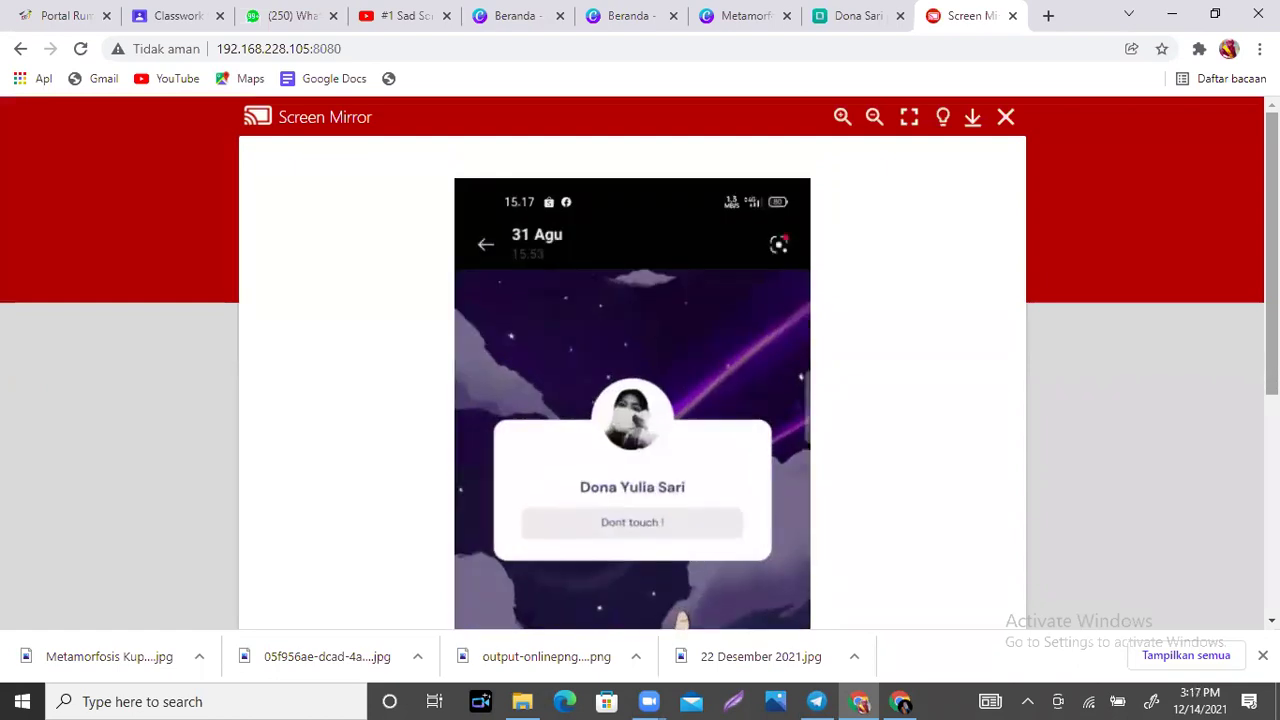
scroll(640, 363, "down", 4)
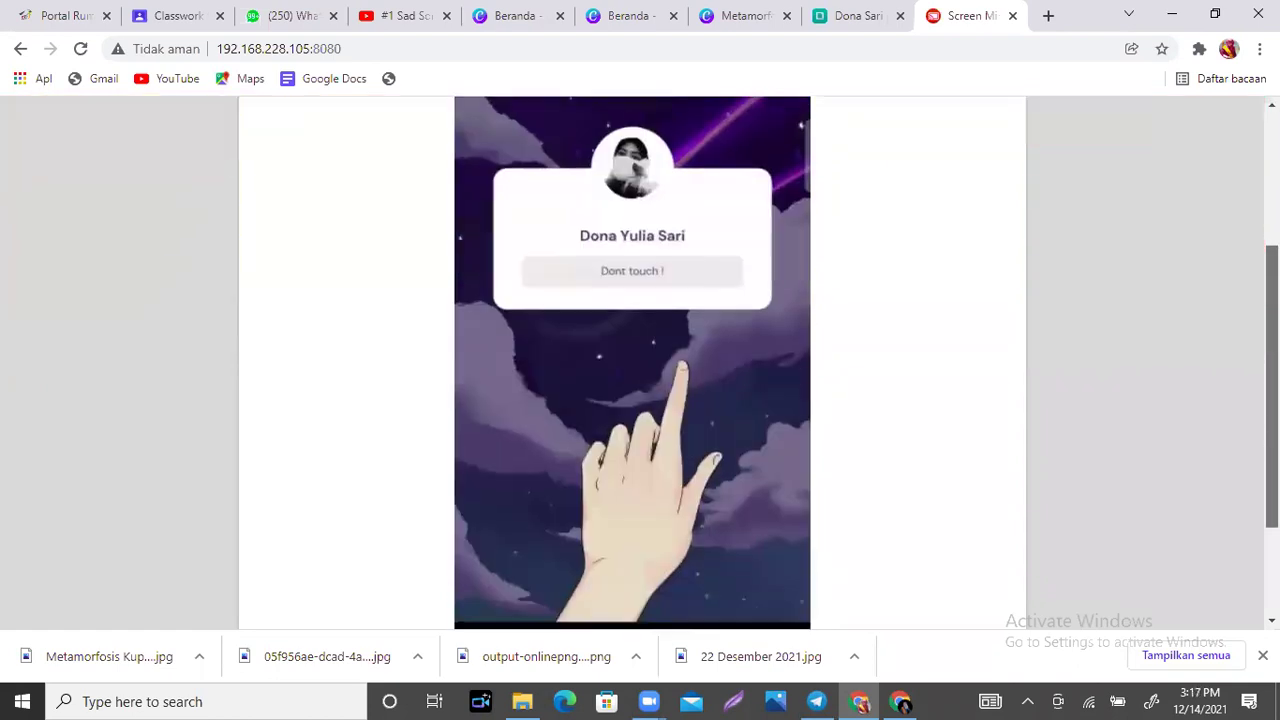
Search the design types in the mirrored phone's Canva app for "Wallpa" and create a blank Wallpaper Telepon design, 1080 × 1920 pixels.
scroll(640, 363, "up", 3)
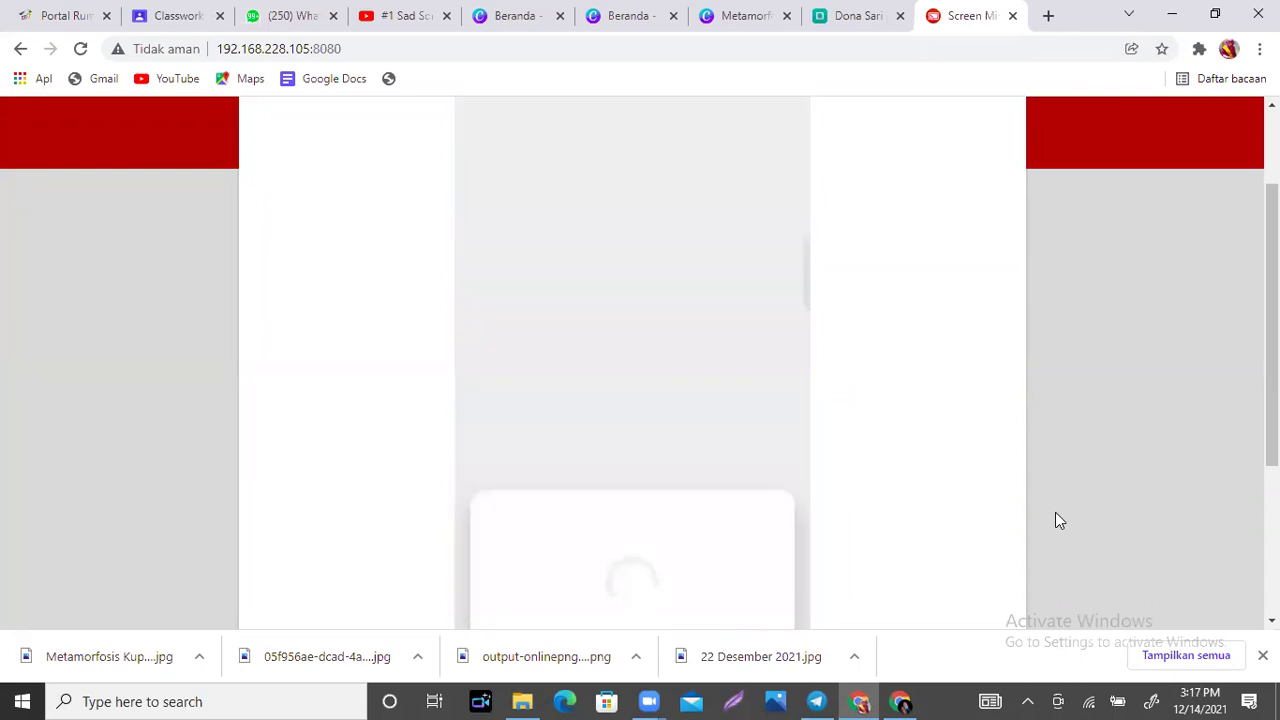
scroll(632, 360, "down", 3)
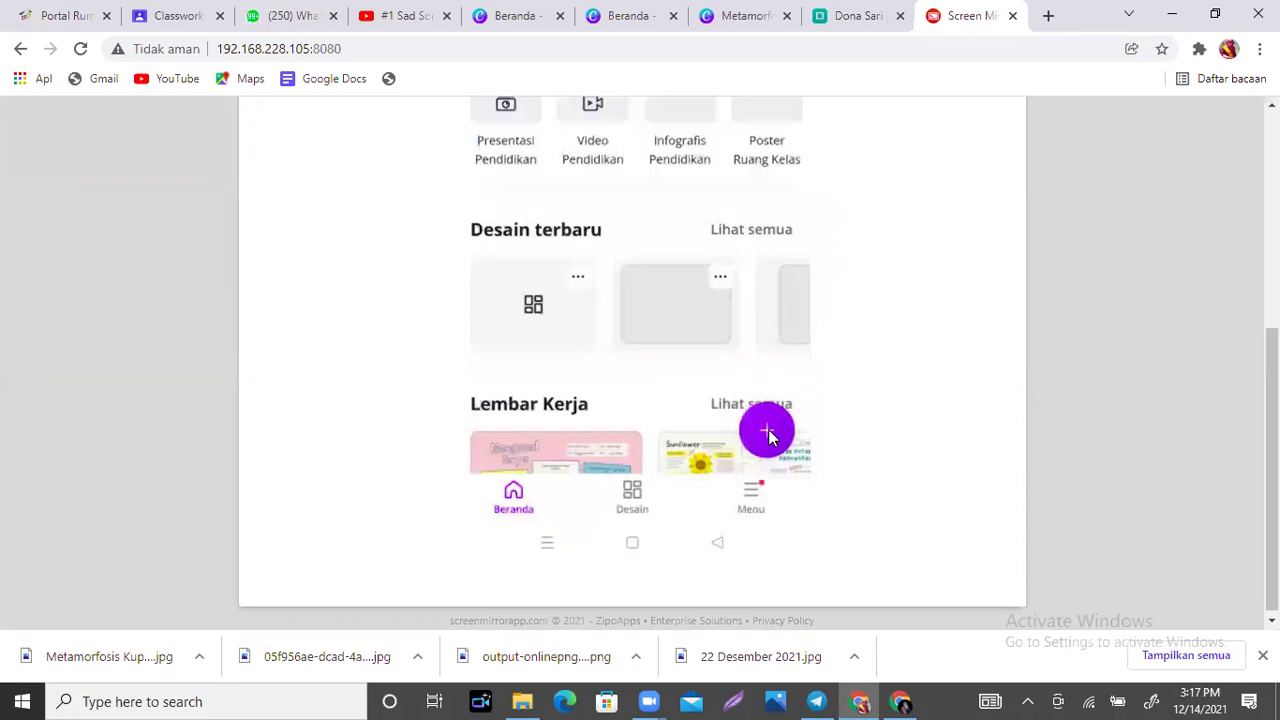
left_click(767, 432)
scroll(640, 360, "up", 4)
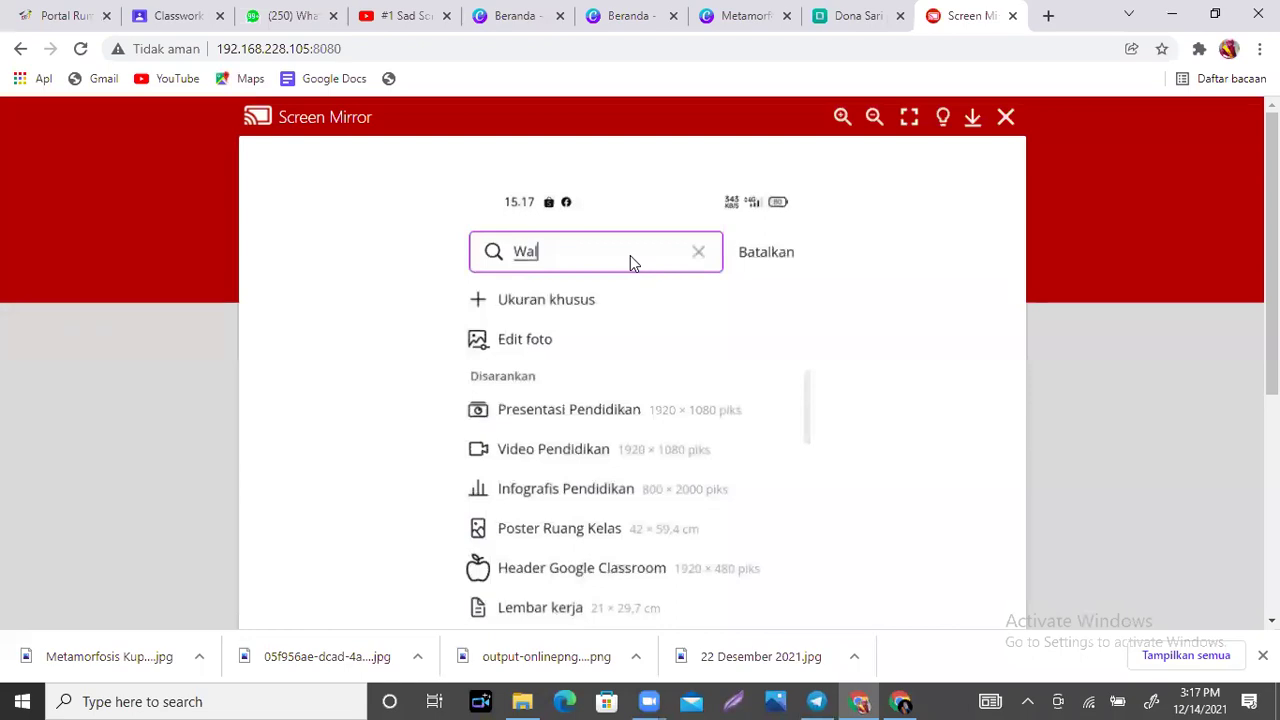
type("Wallpa")
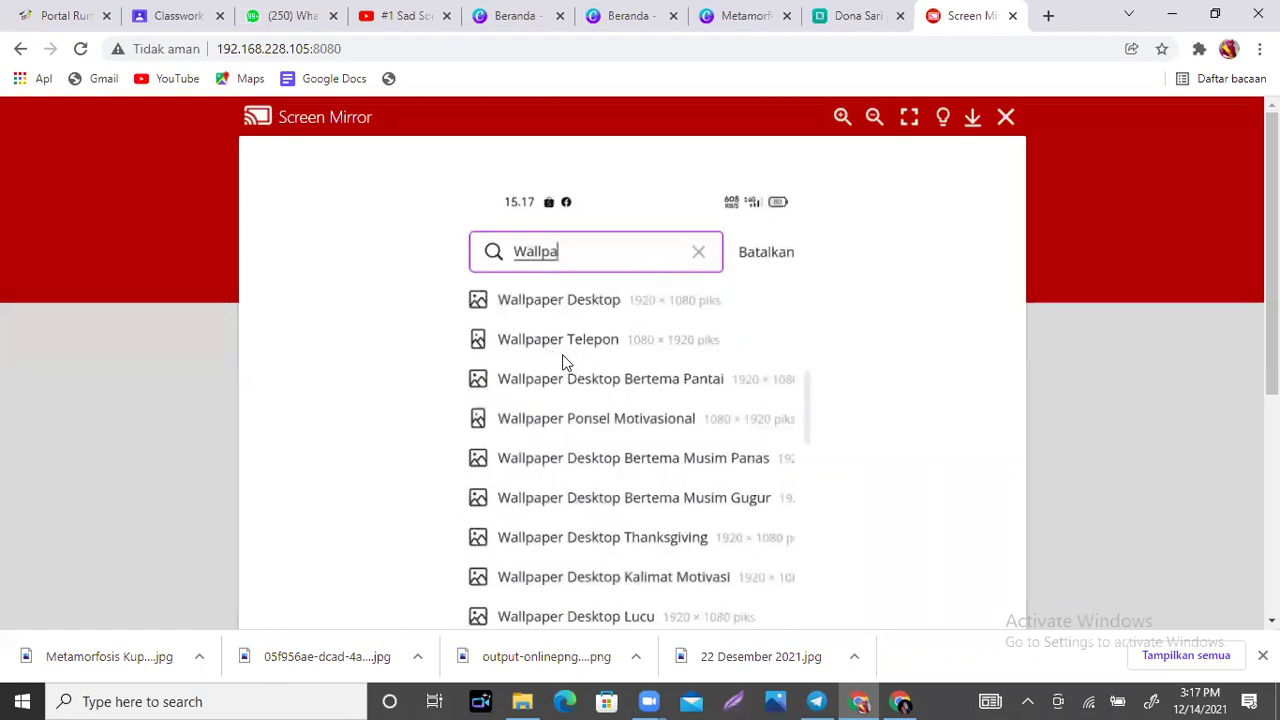
left_click(593, 352)
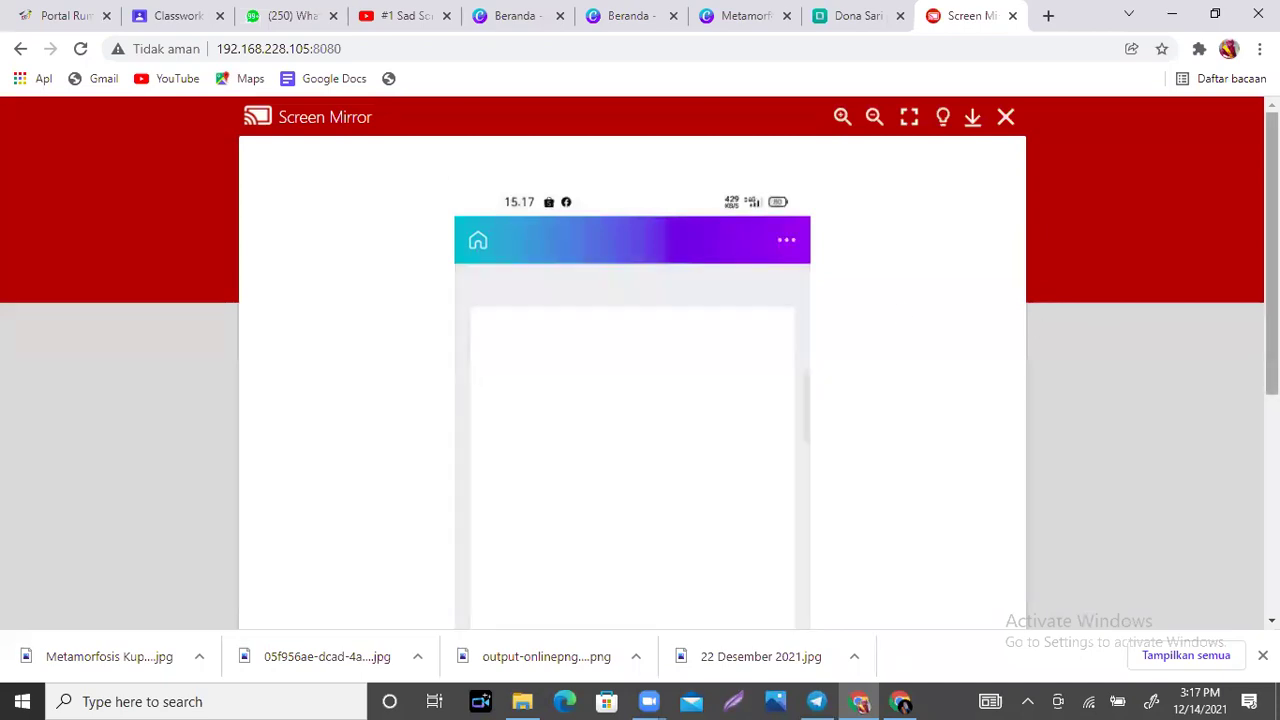
Browse the phone wallpaper templates and apply the blue "Self Reminder" template to the blank design.
scroll(640, 360, "down", 5)
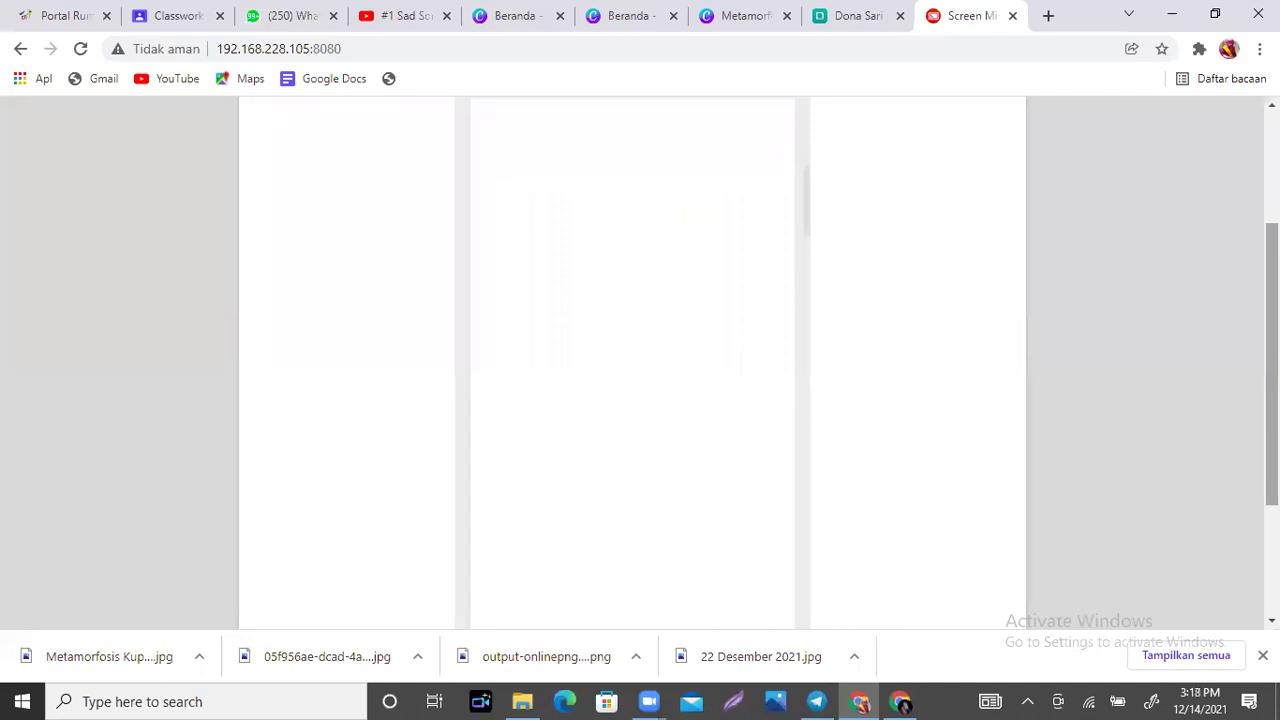
scroll(632, 360, "up", 4)
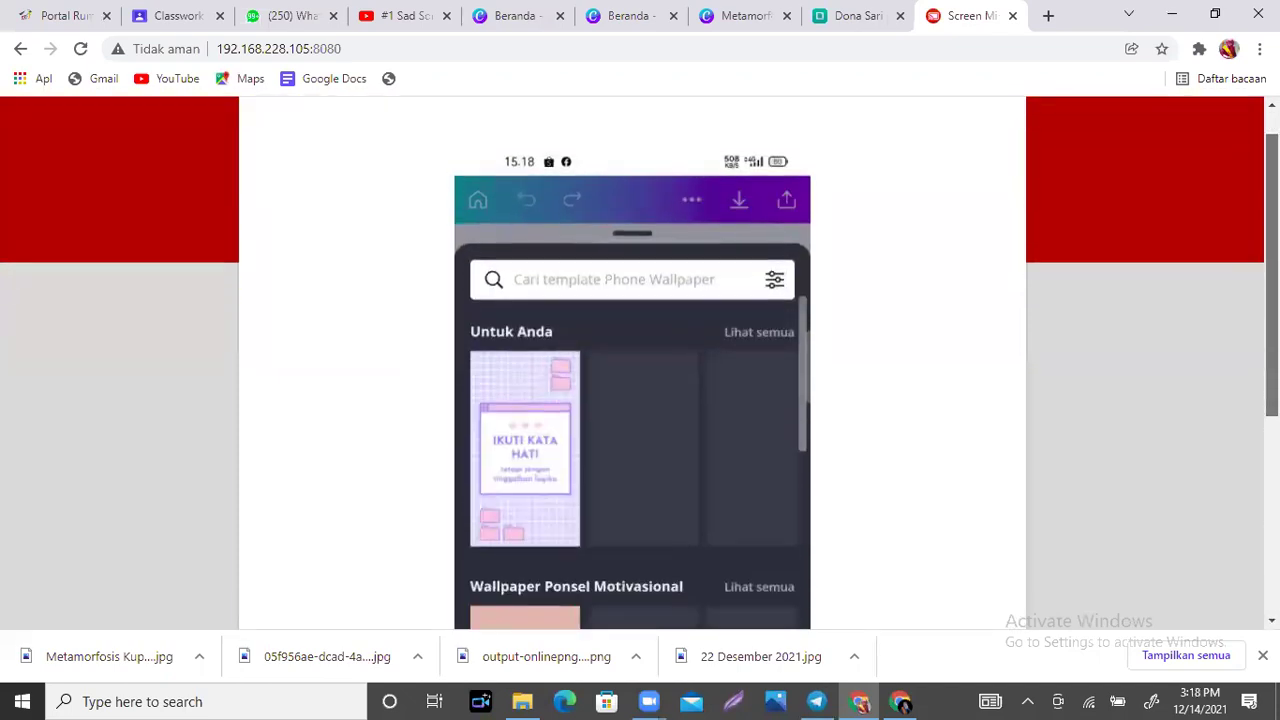
scroll(632, 360, "down", 2)
scroll(632, 360, "down", 1)
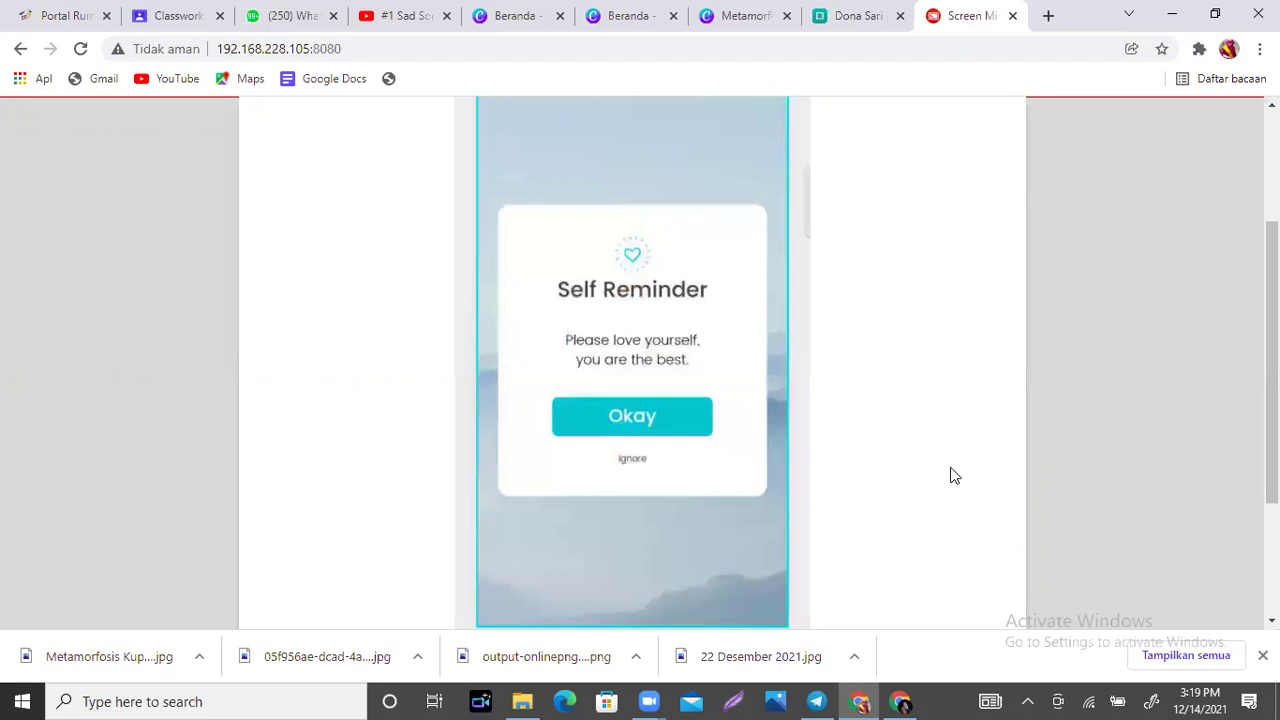
Change the card's message to "Jangan memaksa masuk ke level yang berbeda, jika kamu bukan dari sana" and the "Ignore" line to the creator's handle.
scroll(1272, 380, "down", 1)
scroll(1272, 380, "down", 3)
scroll(1272, 380, "up", 3)
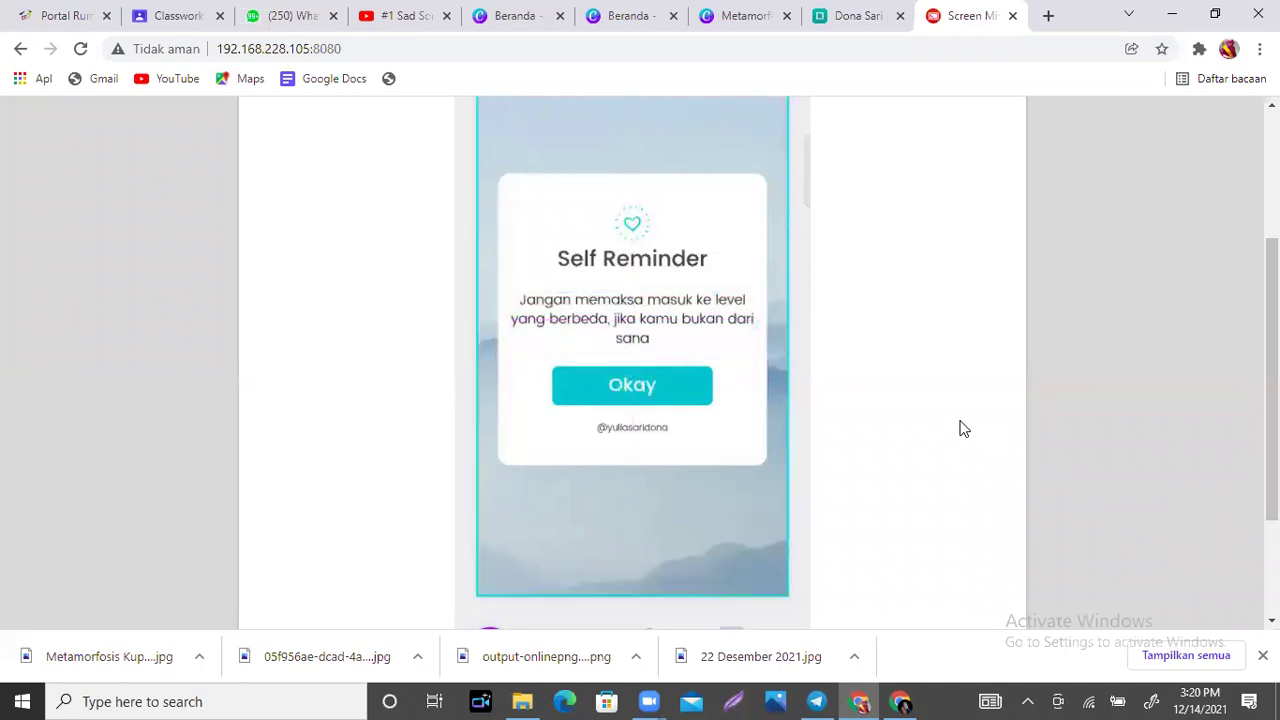
Place an uploaded photo behind the Self Reminder card's text as a faded black-and-white cutout and set a rain-streaked glass background.
left_click_drag(1272, 380, 1272, 466)
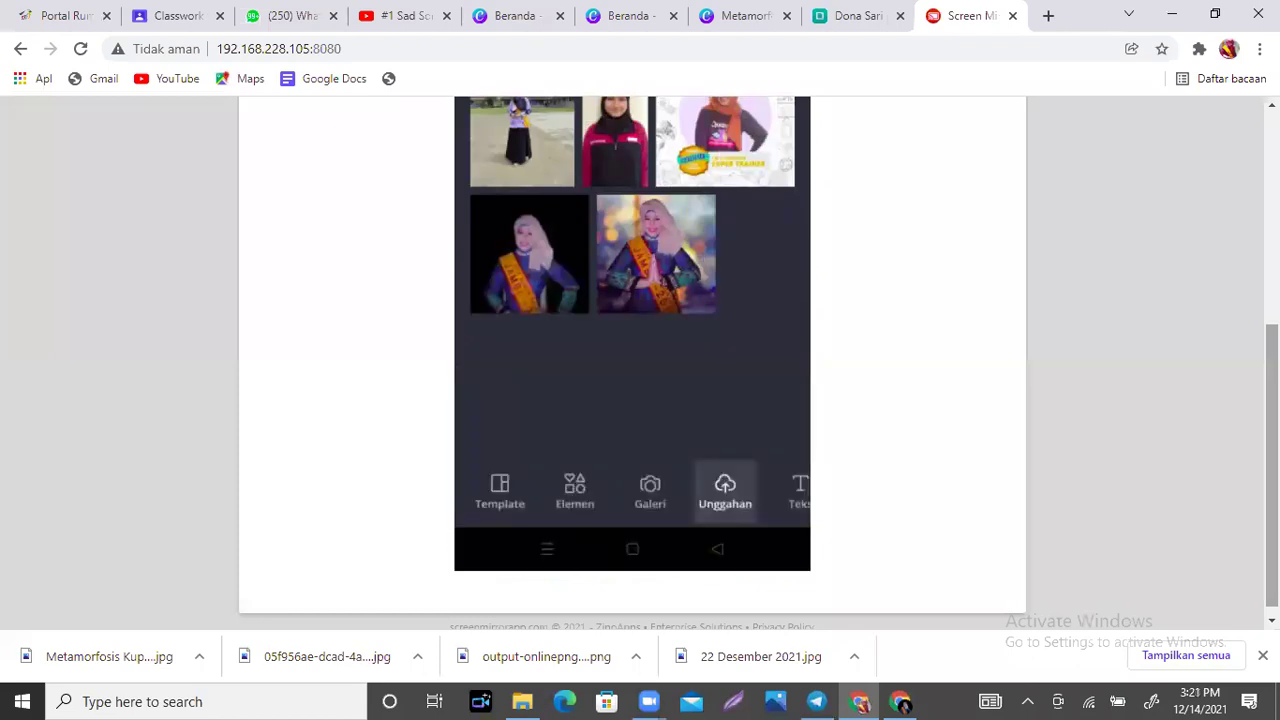
scroll(632, 360, "up", 4)
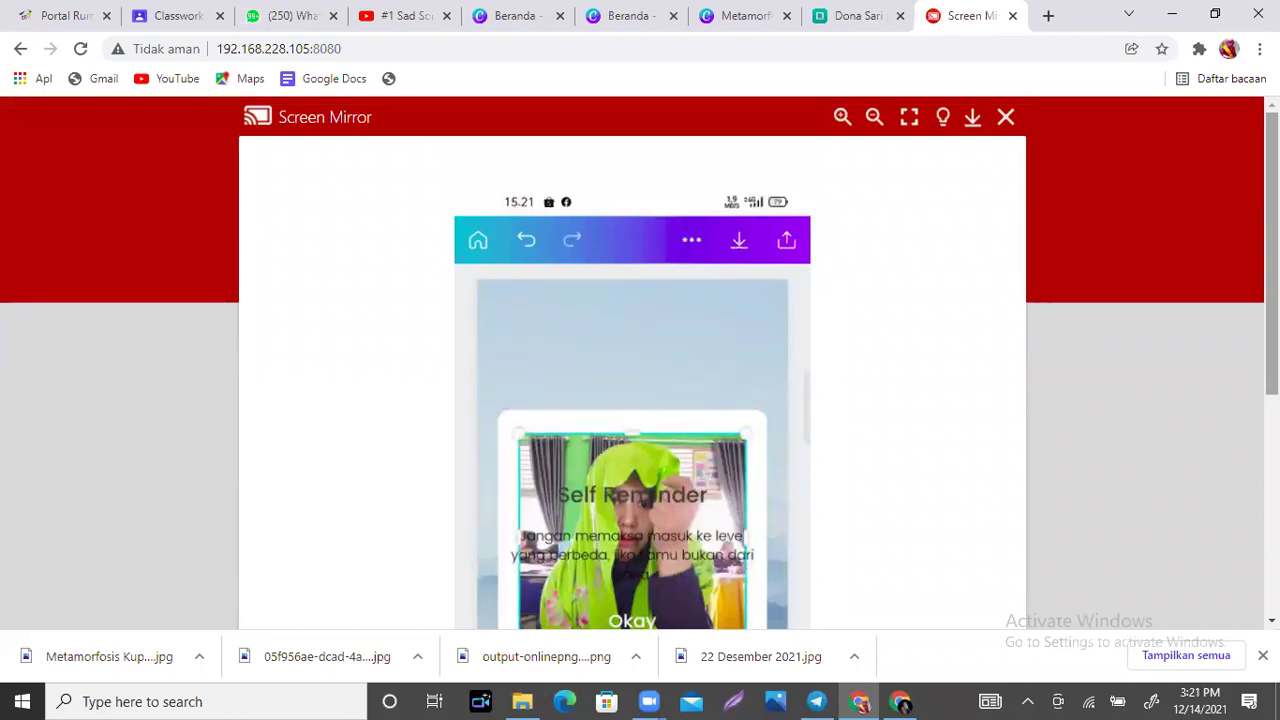
scroll(980, 323, "down", 3)
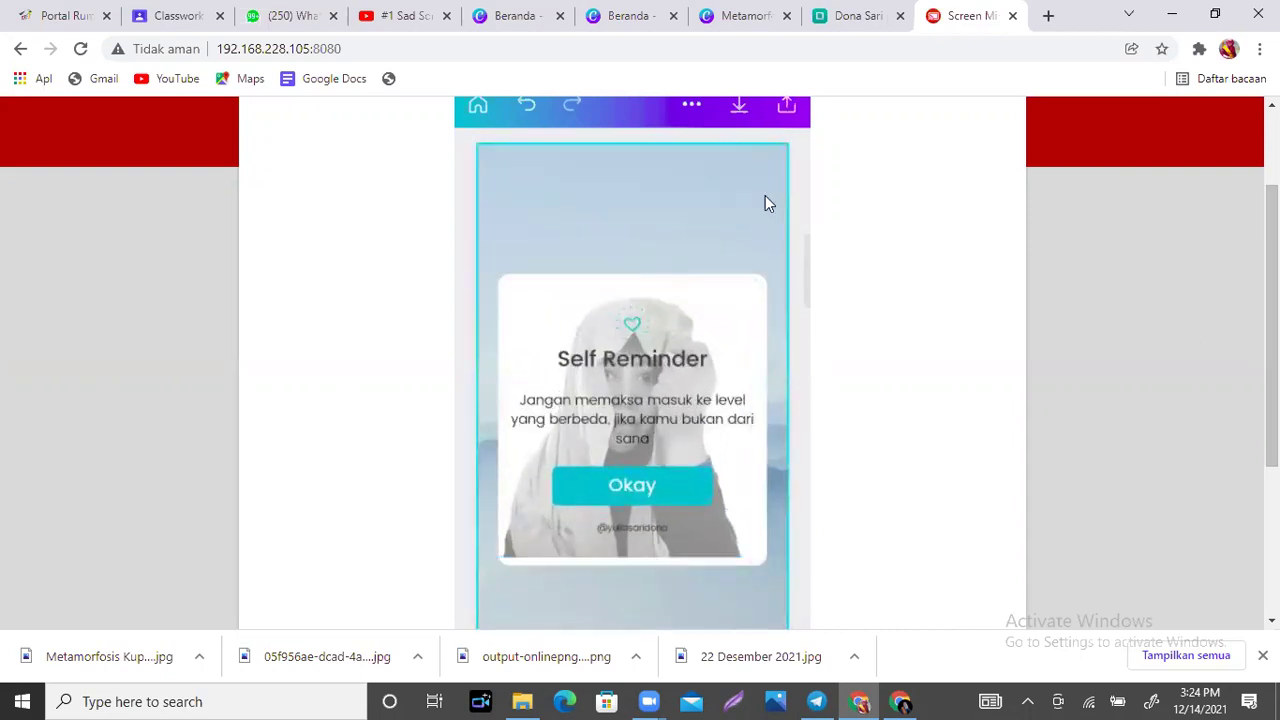
scroll(765, 203, "down", 3)
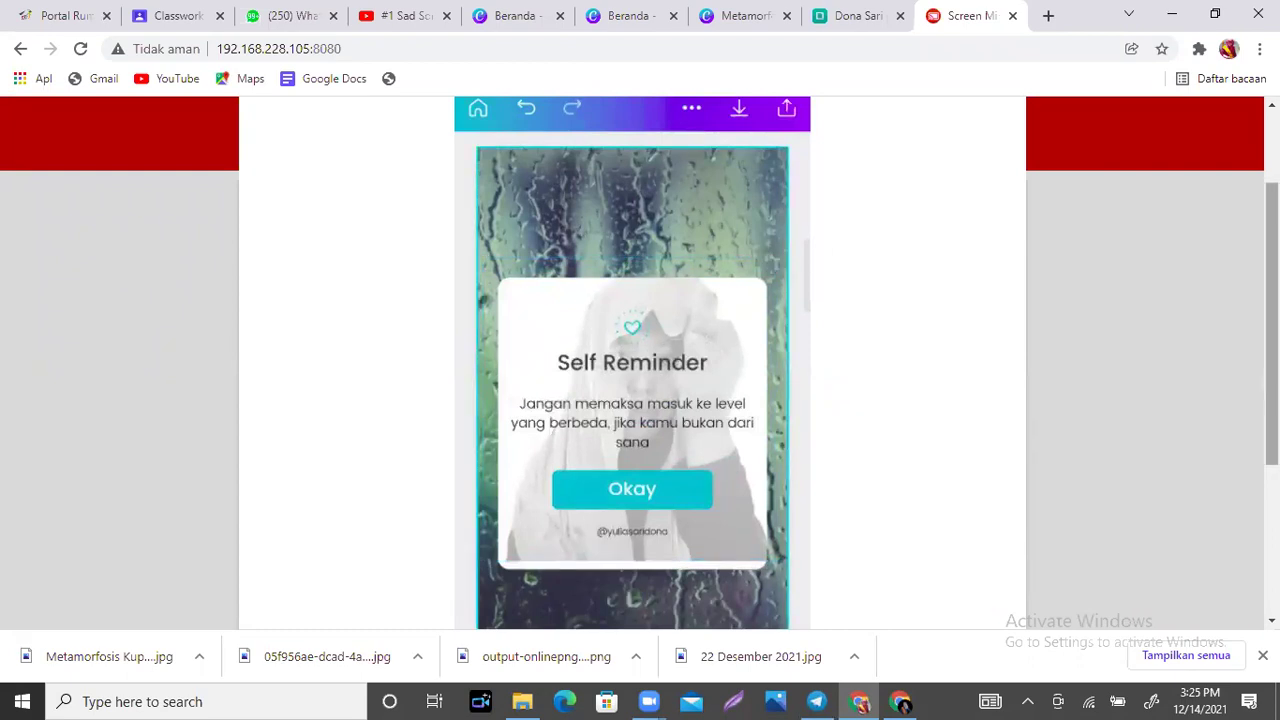
Download the finished wallpaper as a JPG and view the saved image in the phone's gallery.
scroll(761, 258, "up", 1)
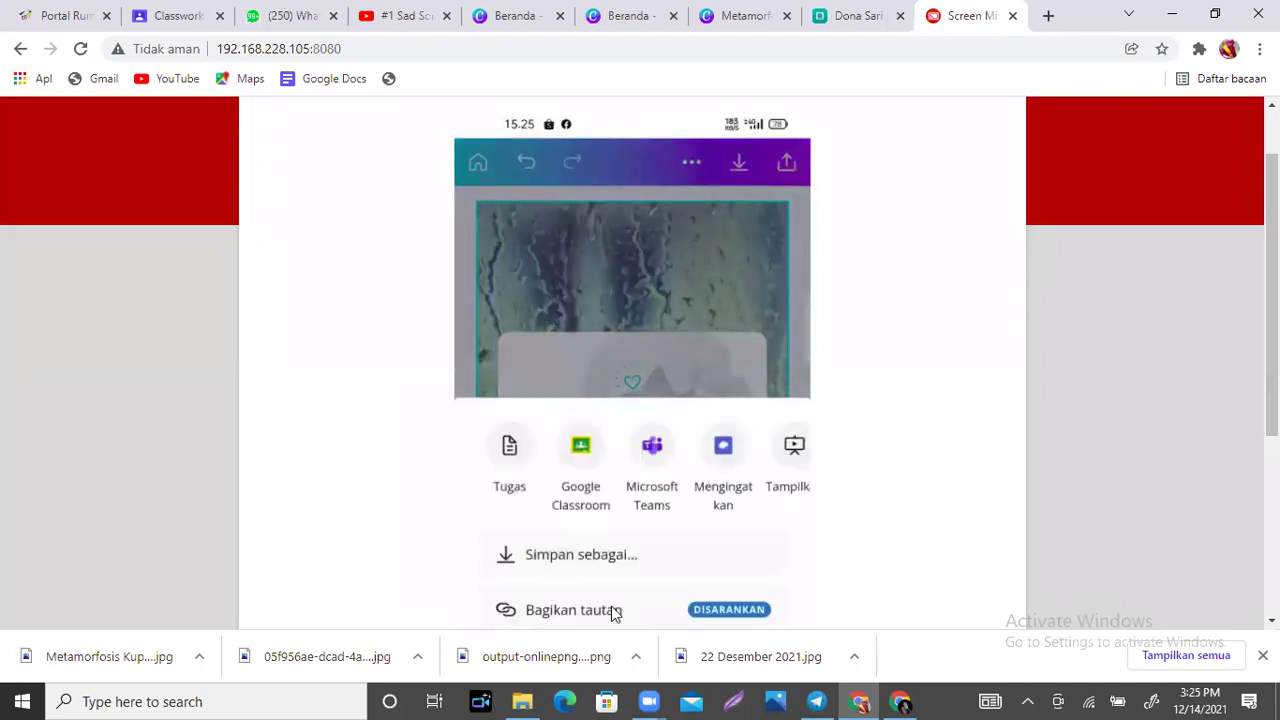
left_click(590, 560)
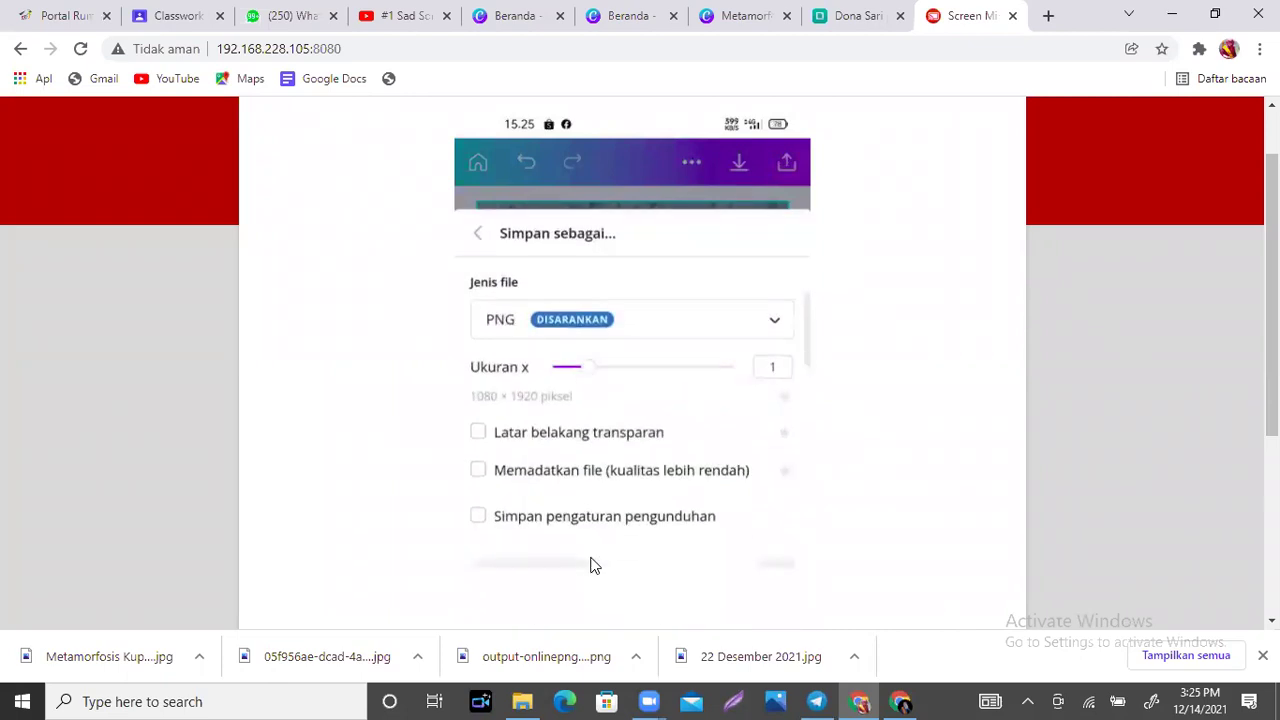
left_click(590, 565)
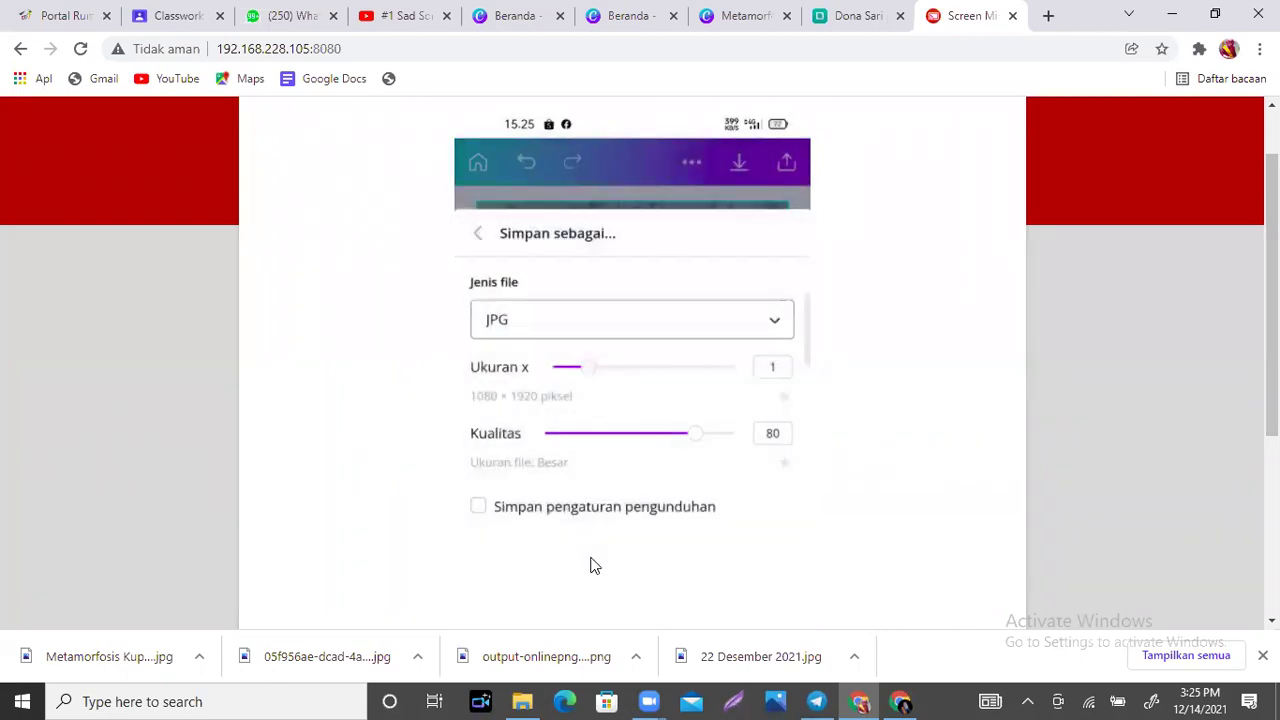
scroll(703, 585, "down", 3)
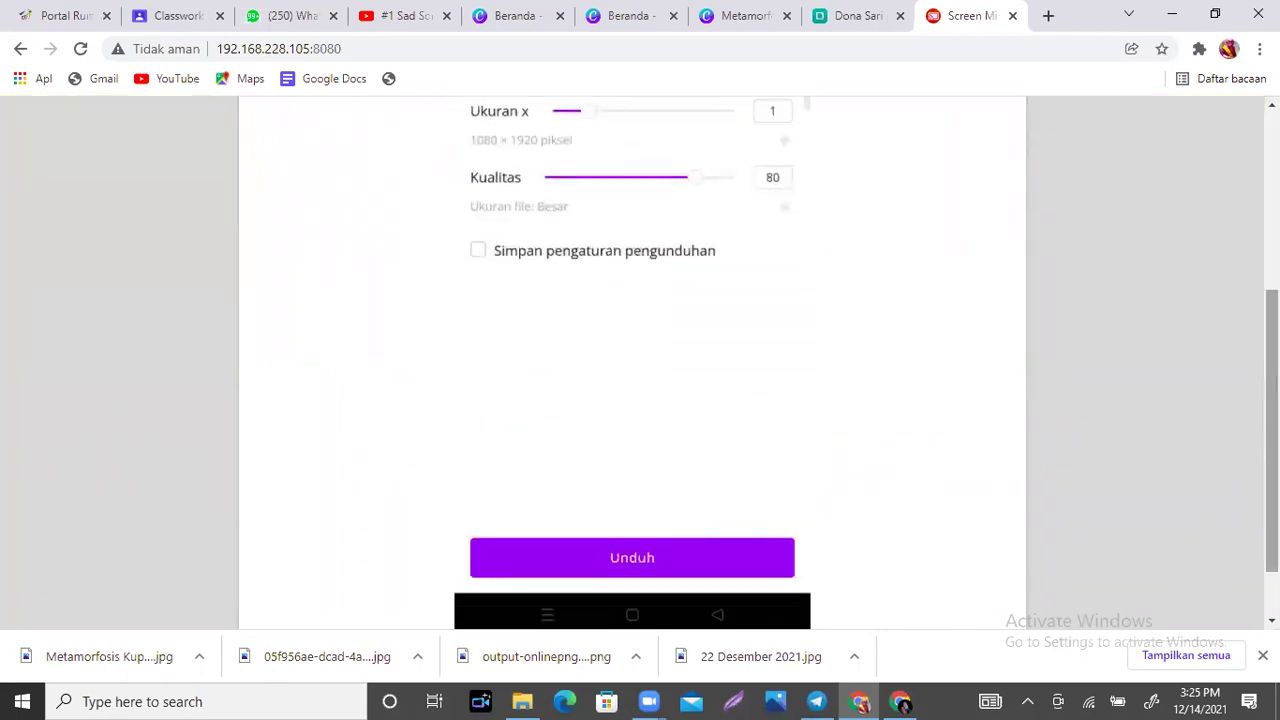
left_click(717, 558)
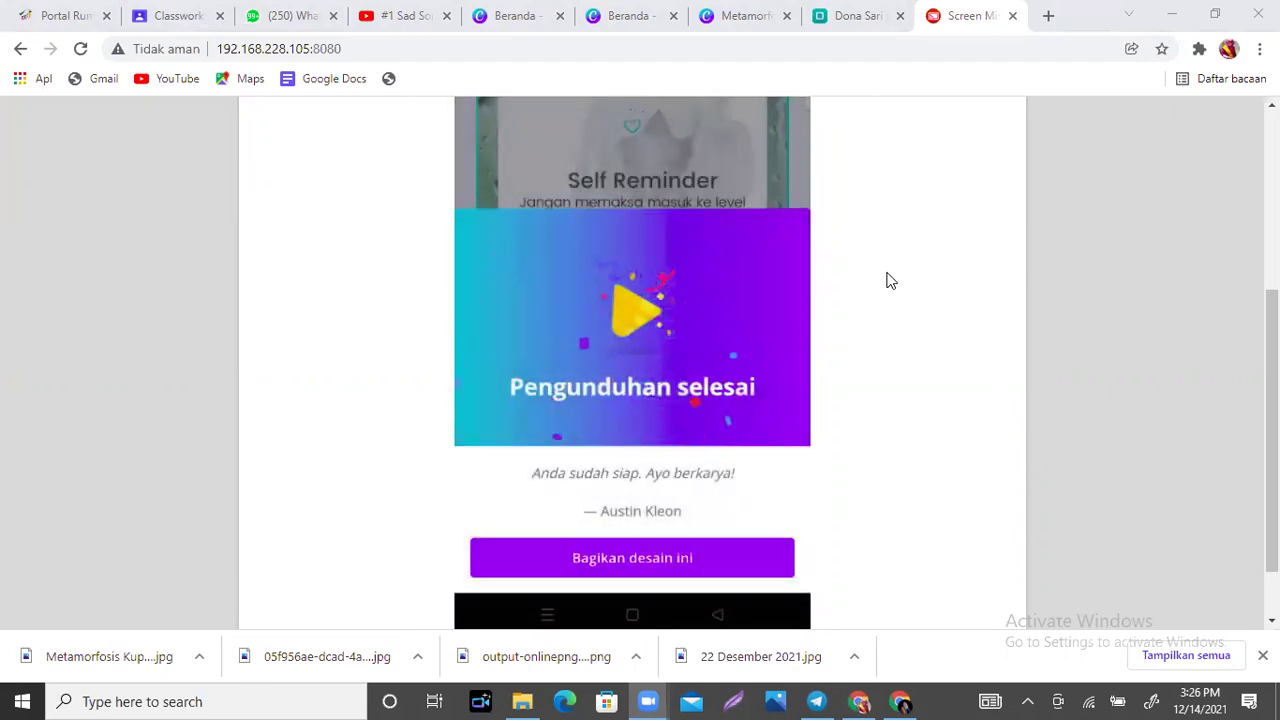
left_click_drag(1272, 431, 1272, 310)
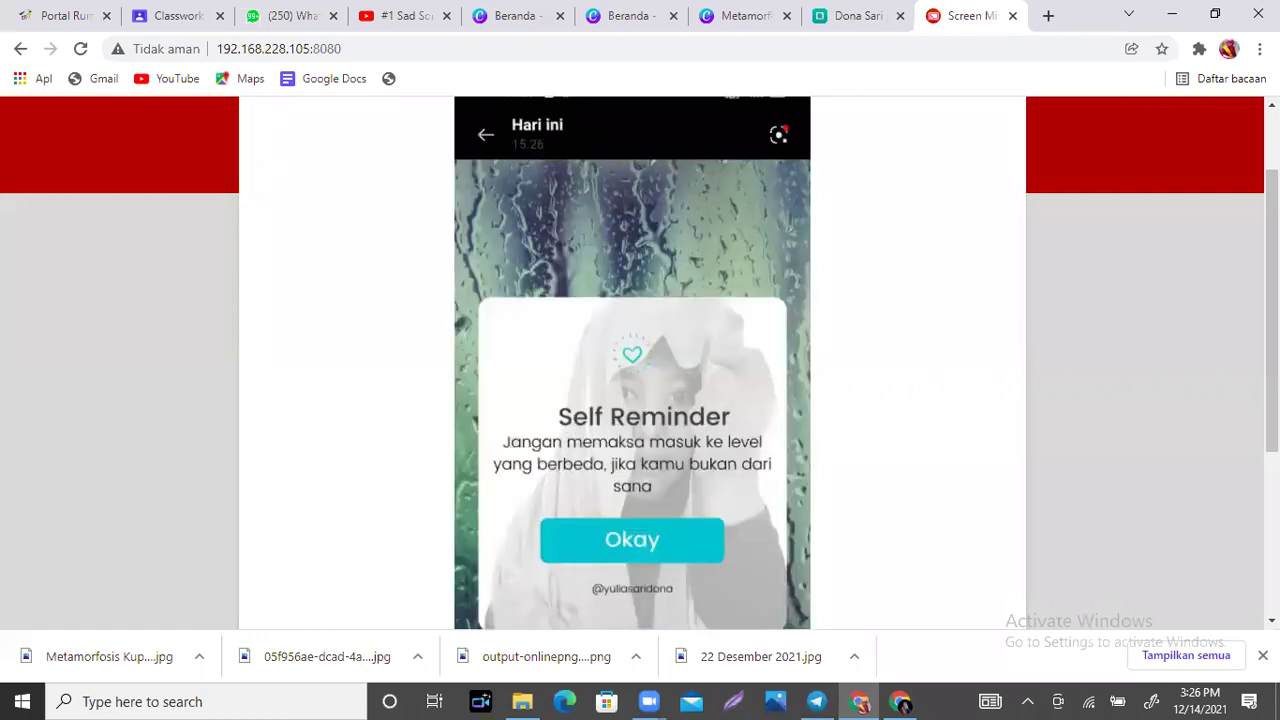
scroll(640, 363, "down", 3)
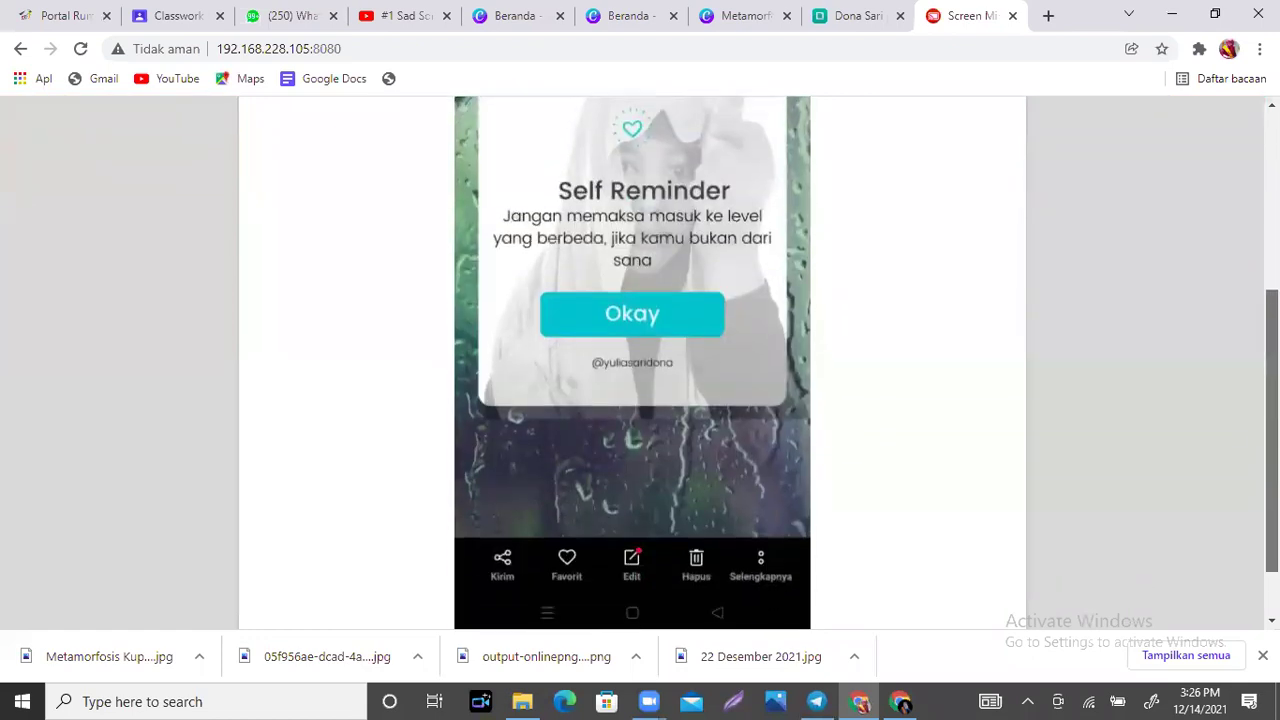
Set the saved Self Reminder image as the phone's lock screen wallpaper and view it on the lock screen.
scroll(640, 363, "up", 3)
scroll(640, 363, "down", 2)
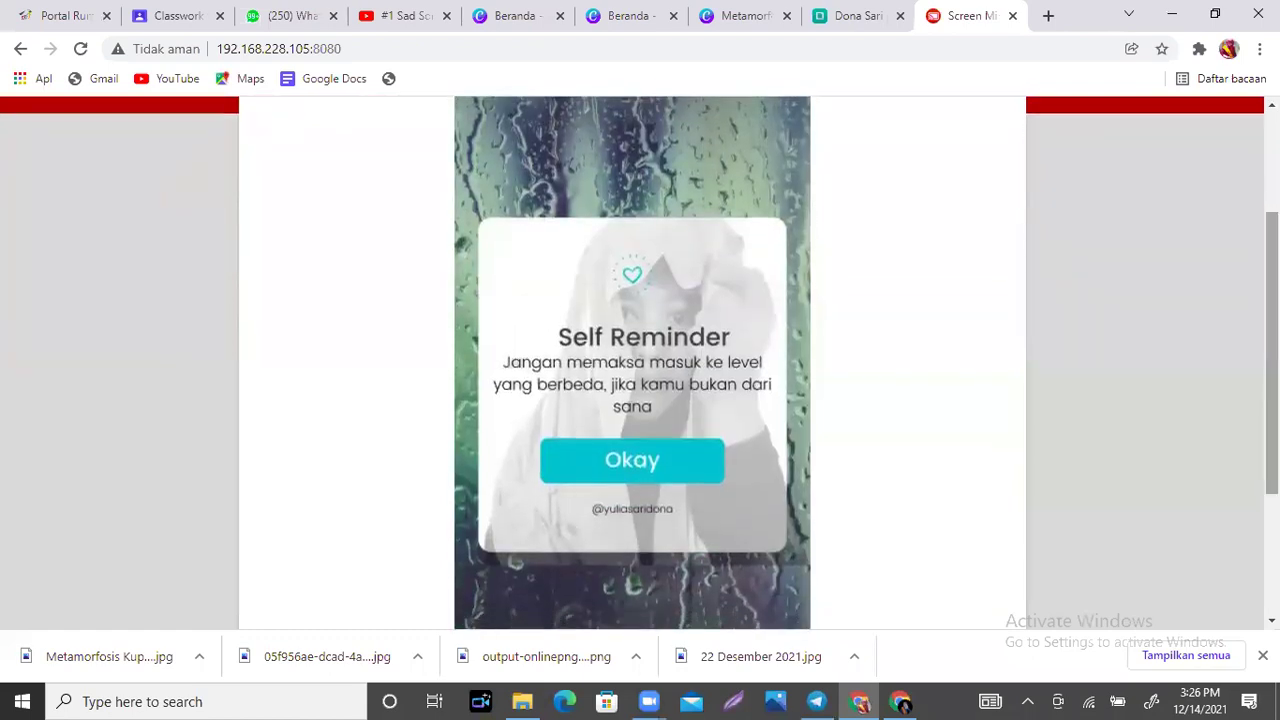
scroll(640, 363, "down", 2)
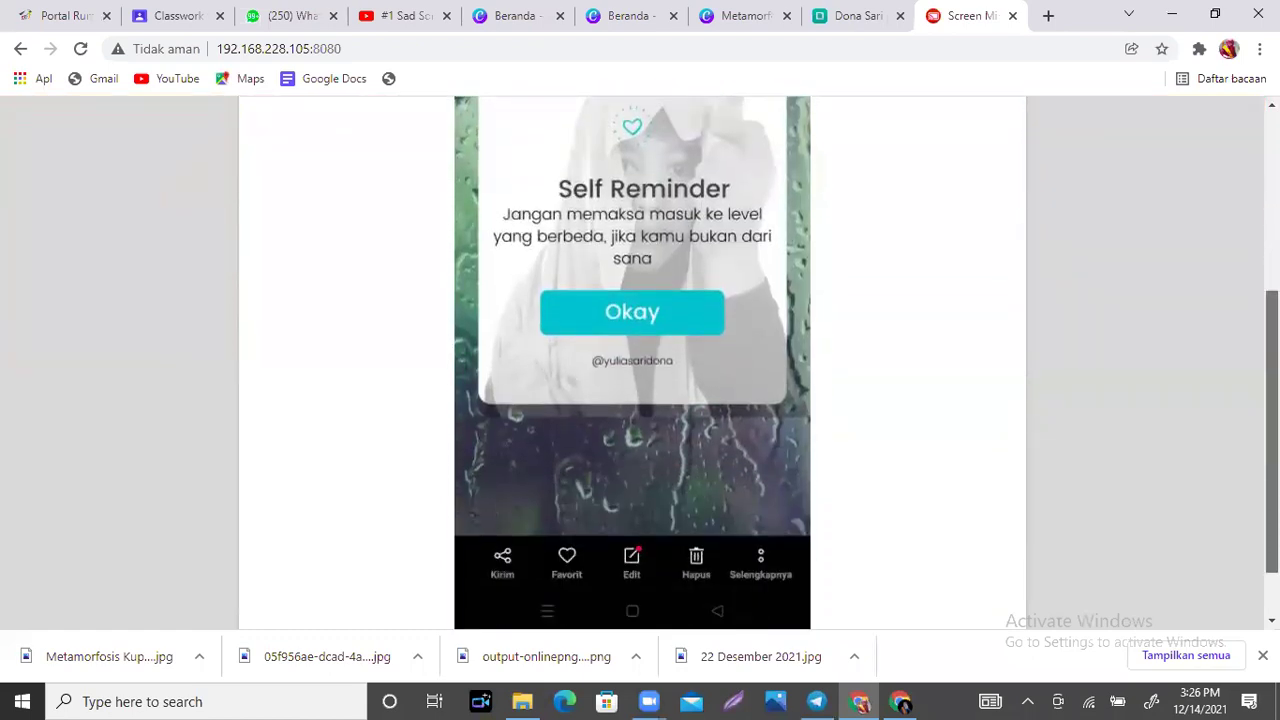
scroll(640, 363, "down", 1)
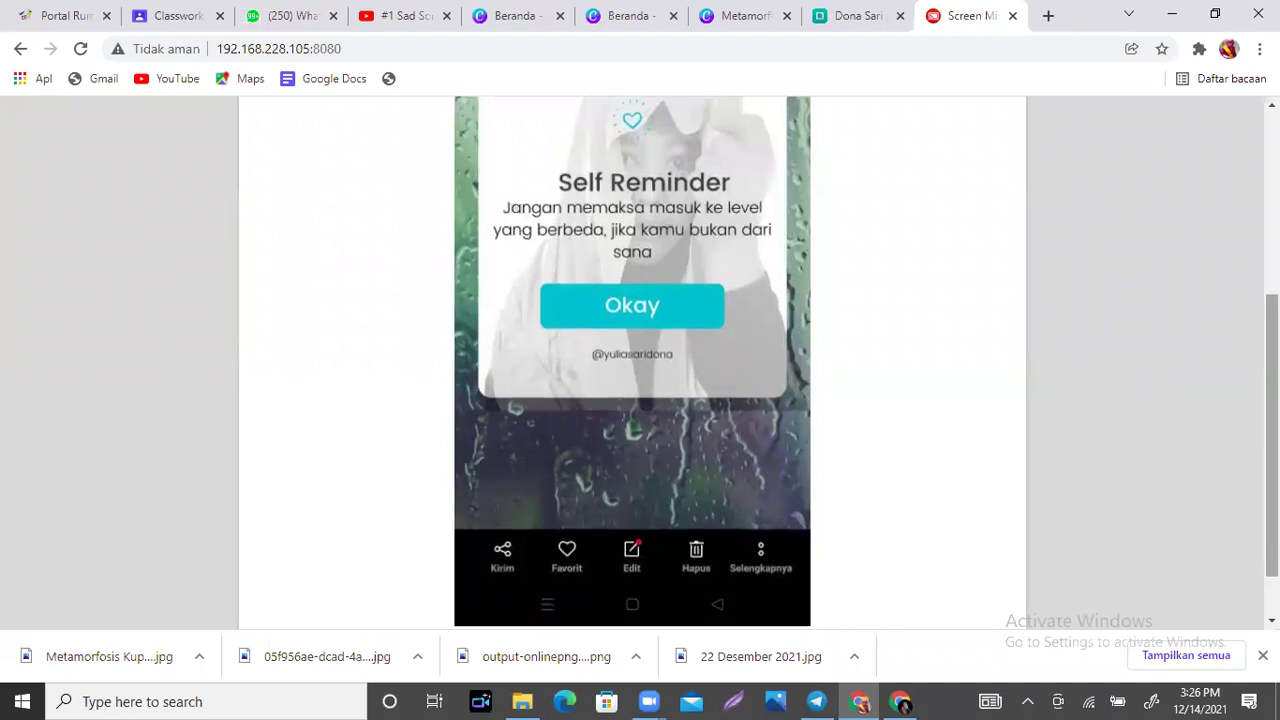
left_click(762, 555)
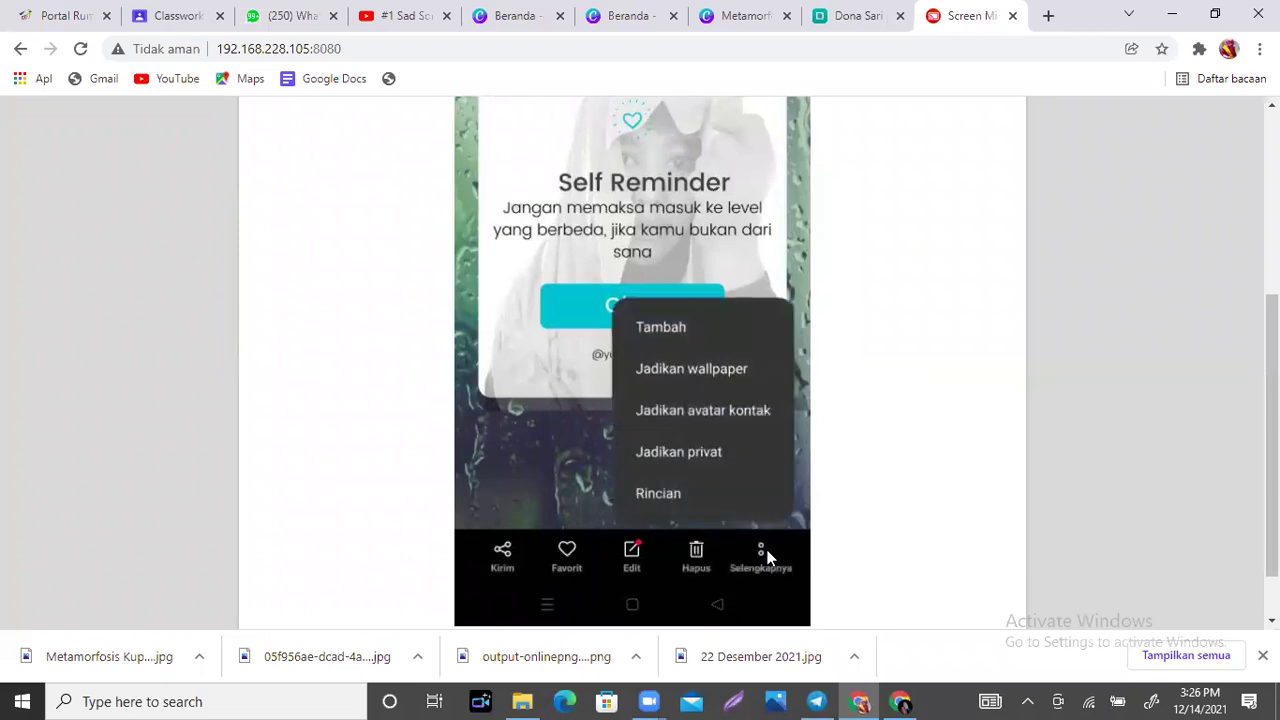
left_click(735, 370)
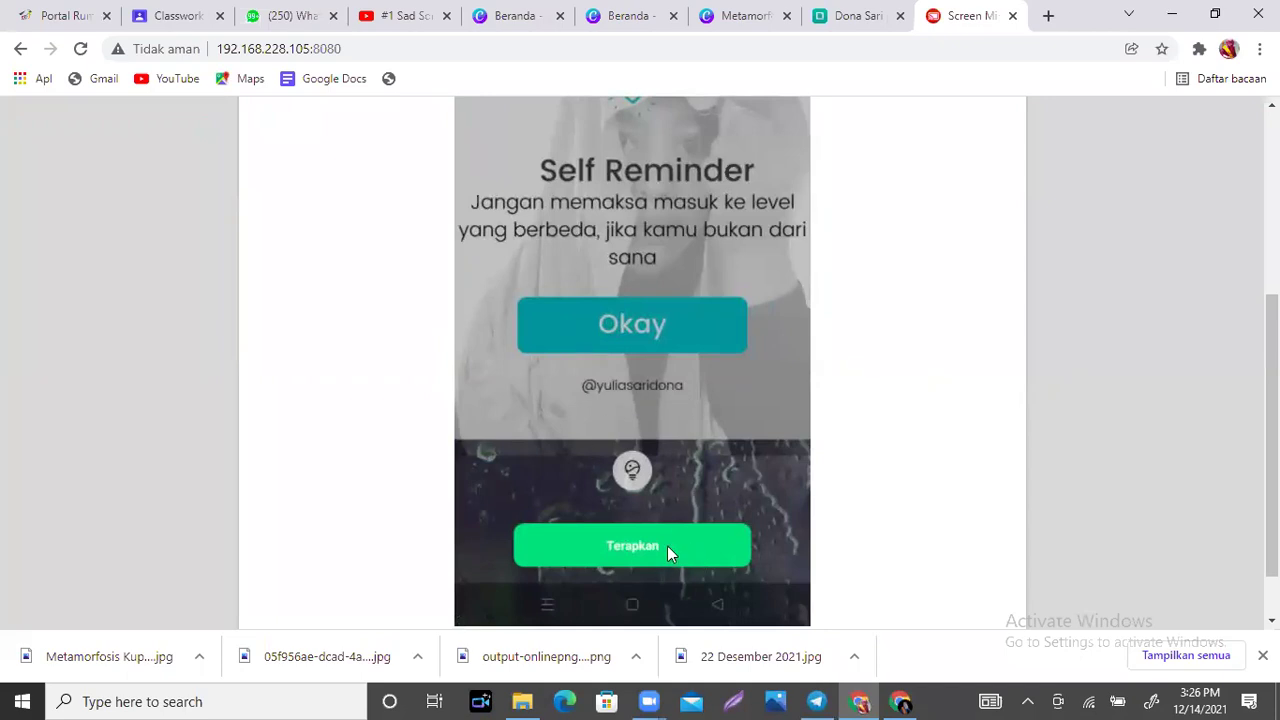
left_click_drag(1272, 440, 1272, 475)
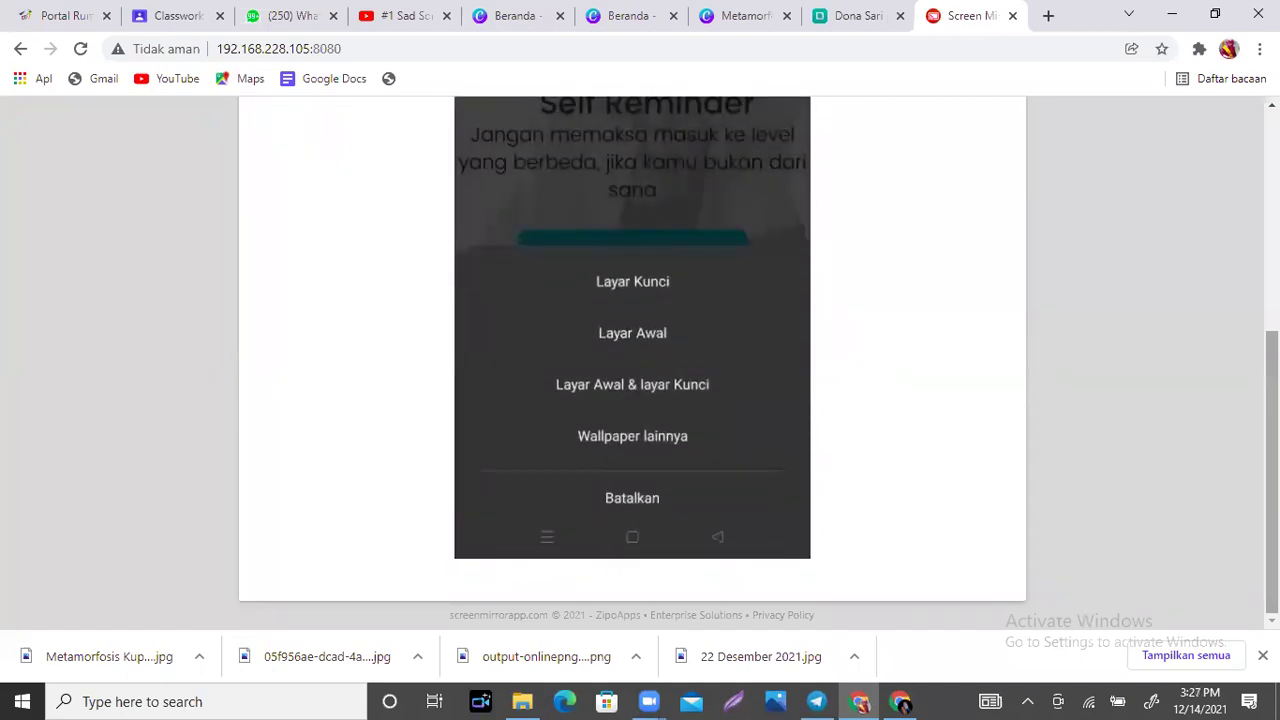
left_click(662, 281)
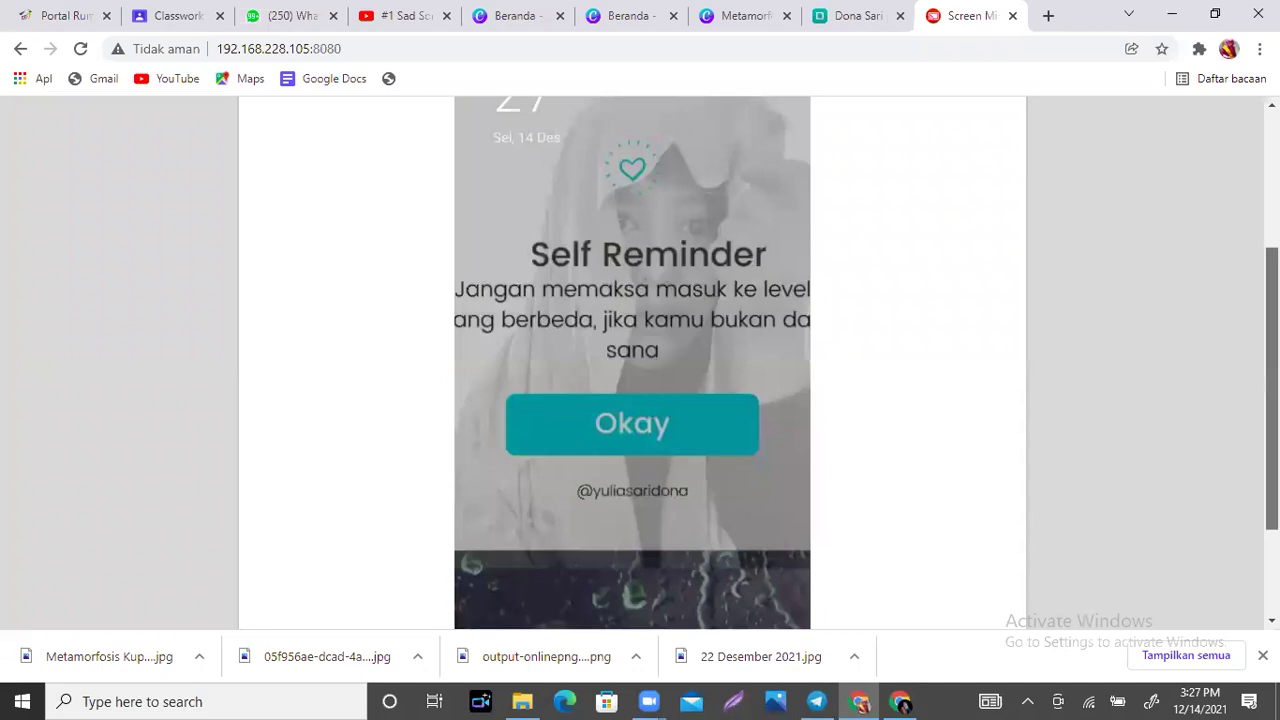
scroll(640, 360, "up", 3)
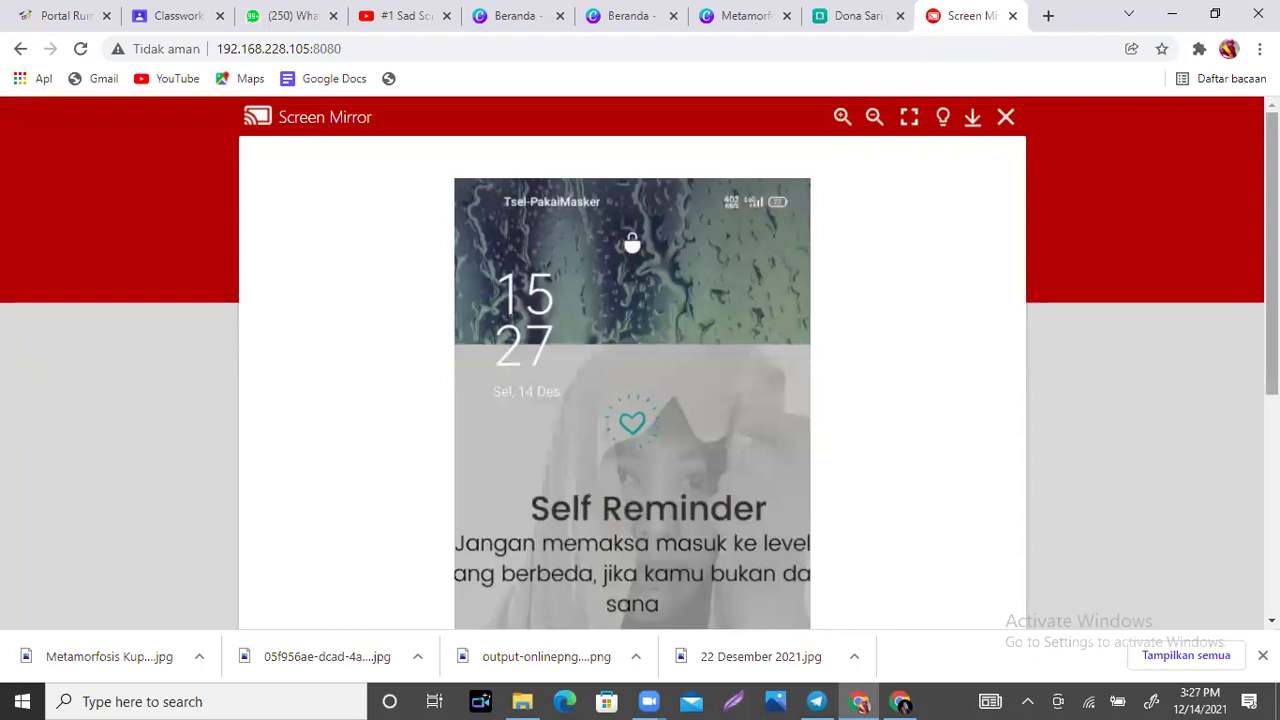
left_click_drag(1272, 254, 1272, 380)
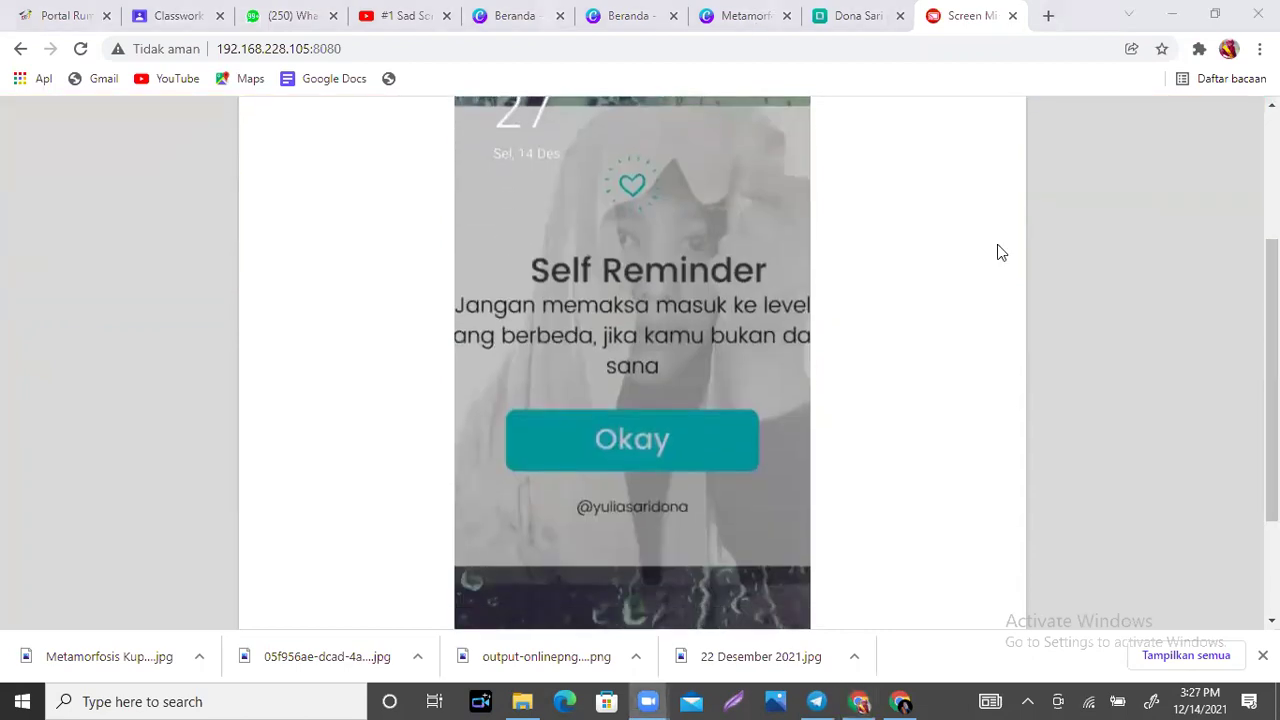
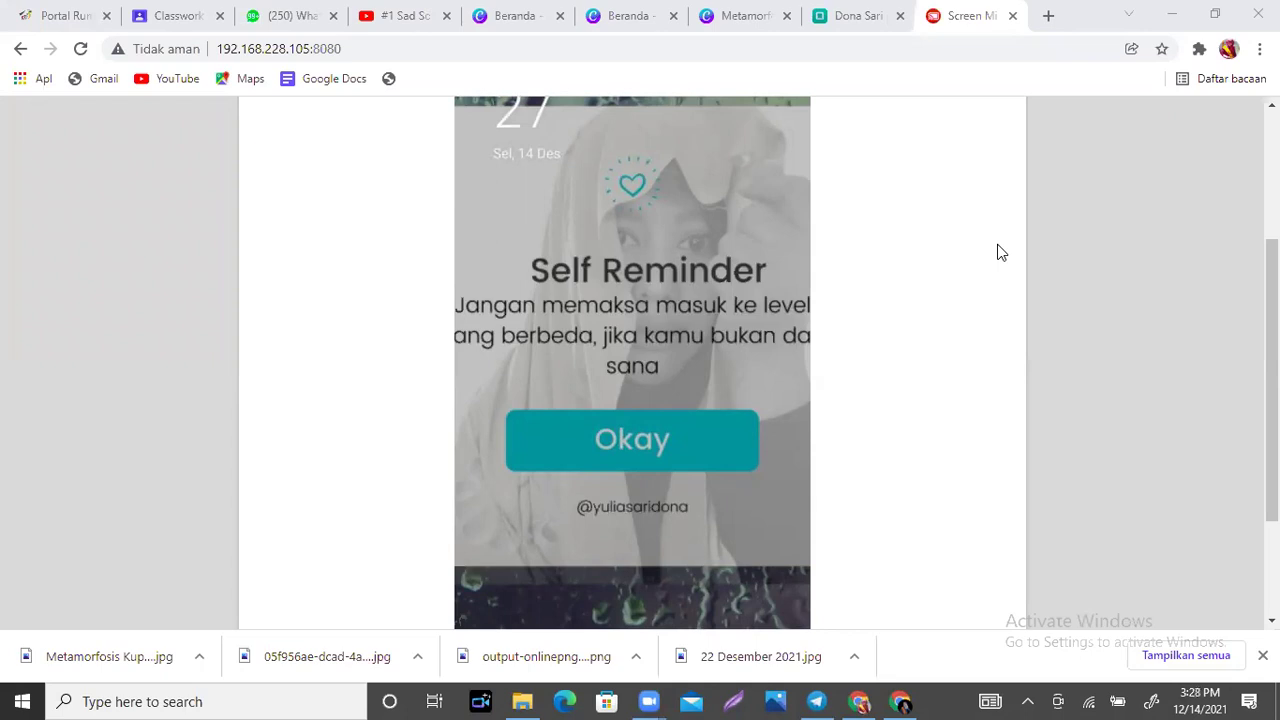
Open the finished phone wallpaper design from the list of all designs in desktop Canva.
left_click(735, 12)
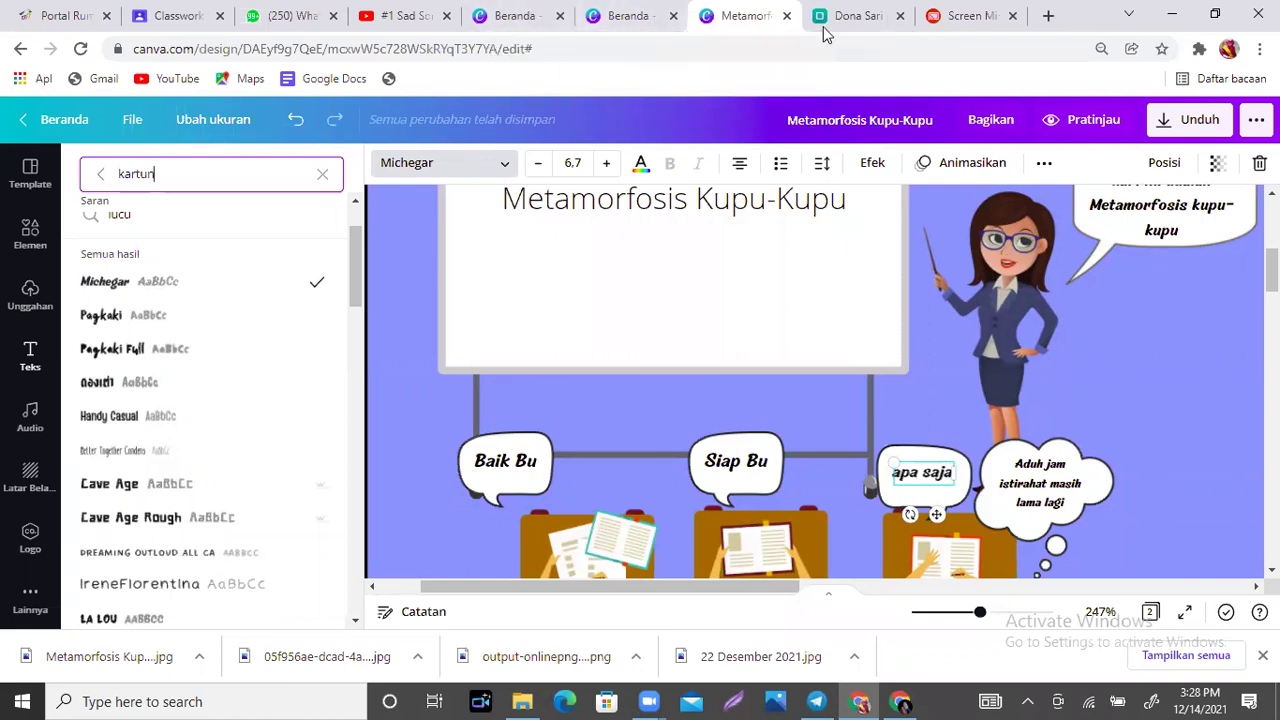
left_click(648, 20)
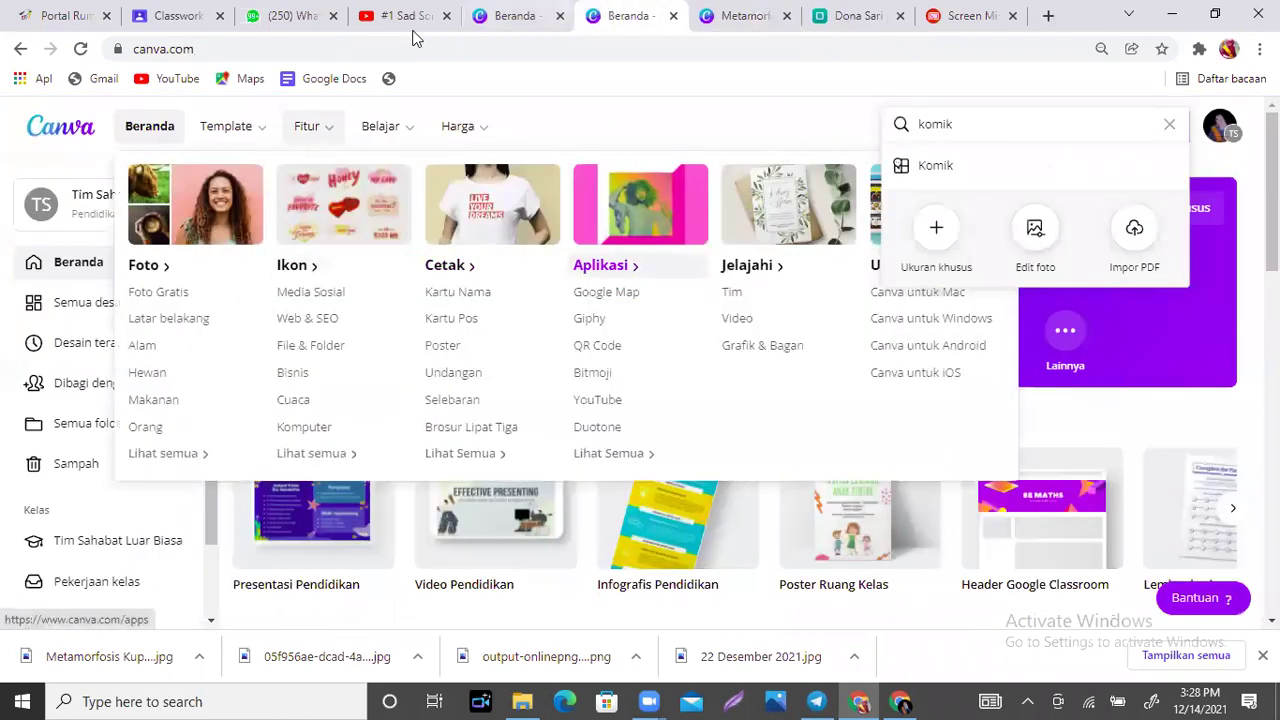
left_click(103, 318)
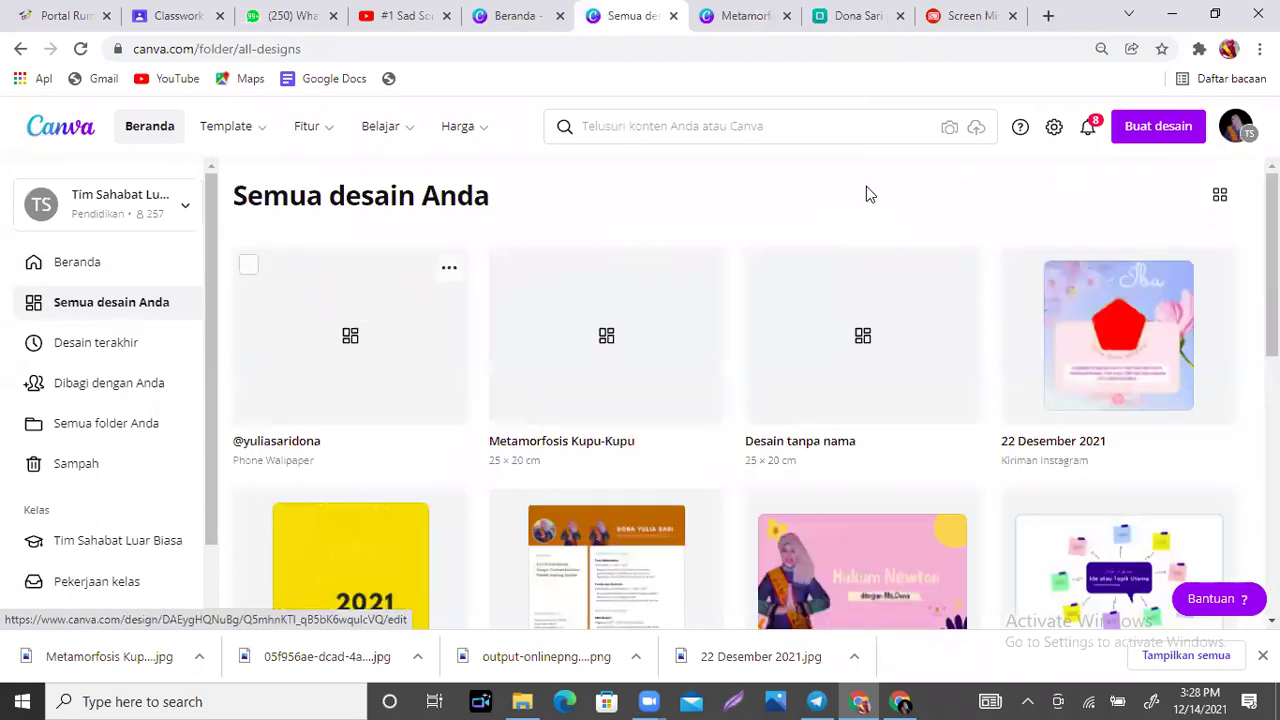
left_click(422, 329)
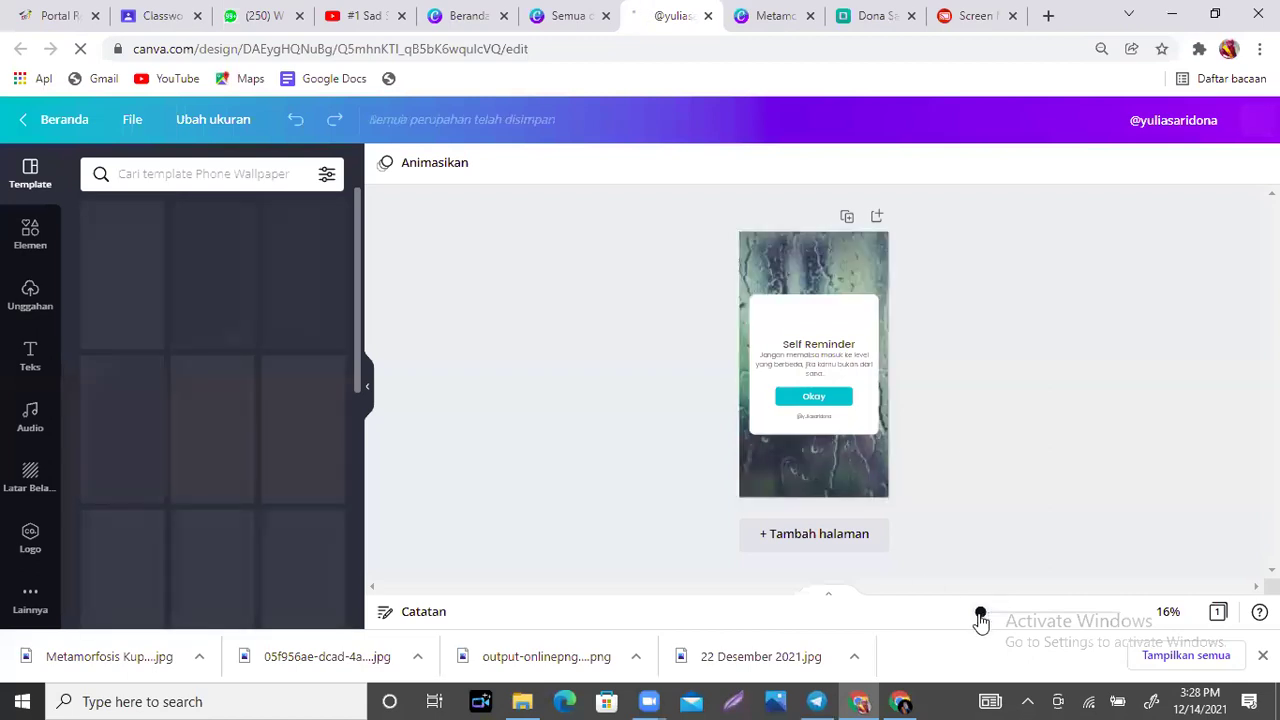
left_click_drag(980, 617, 957, 617)
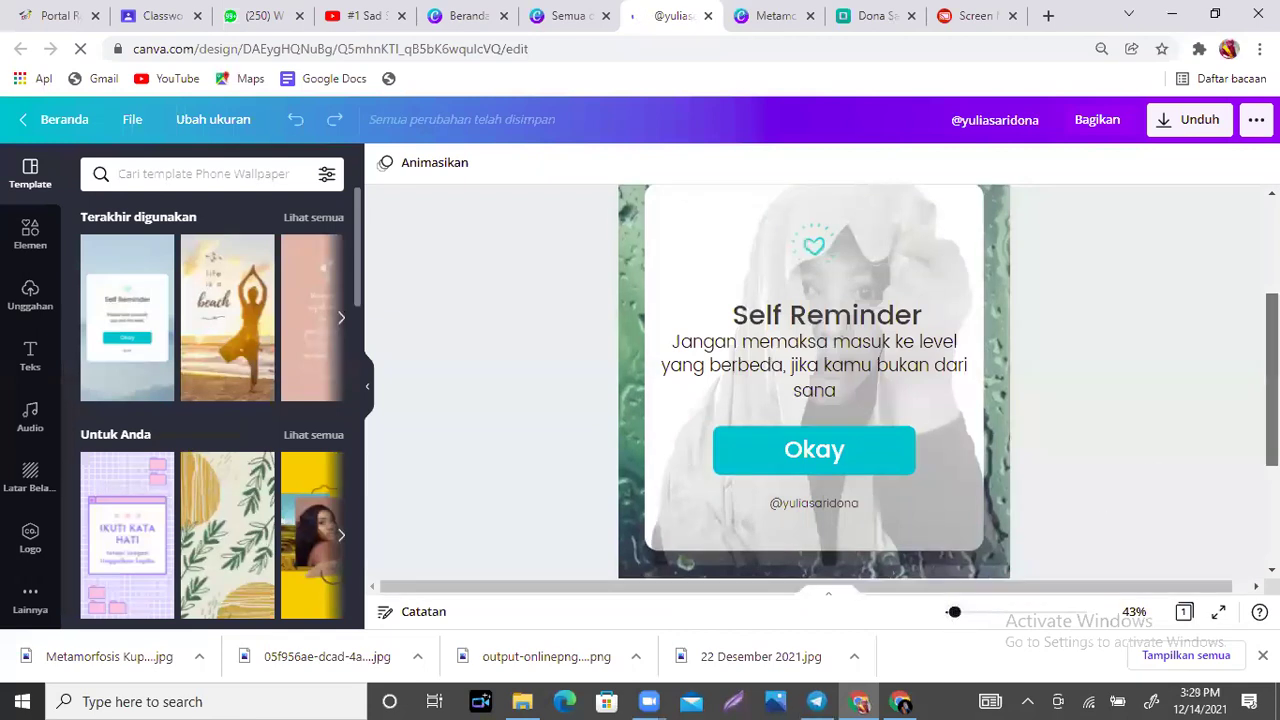
Bring the photo cutout one layer forward, over the Okay button.
left_click(930, 217)
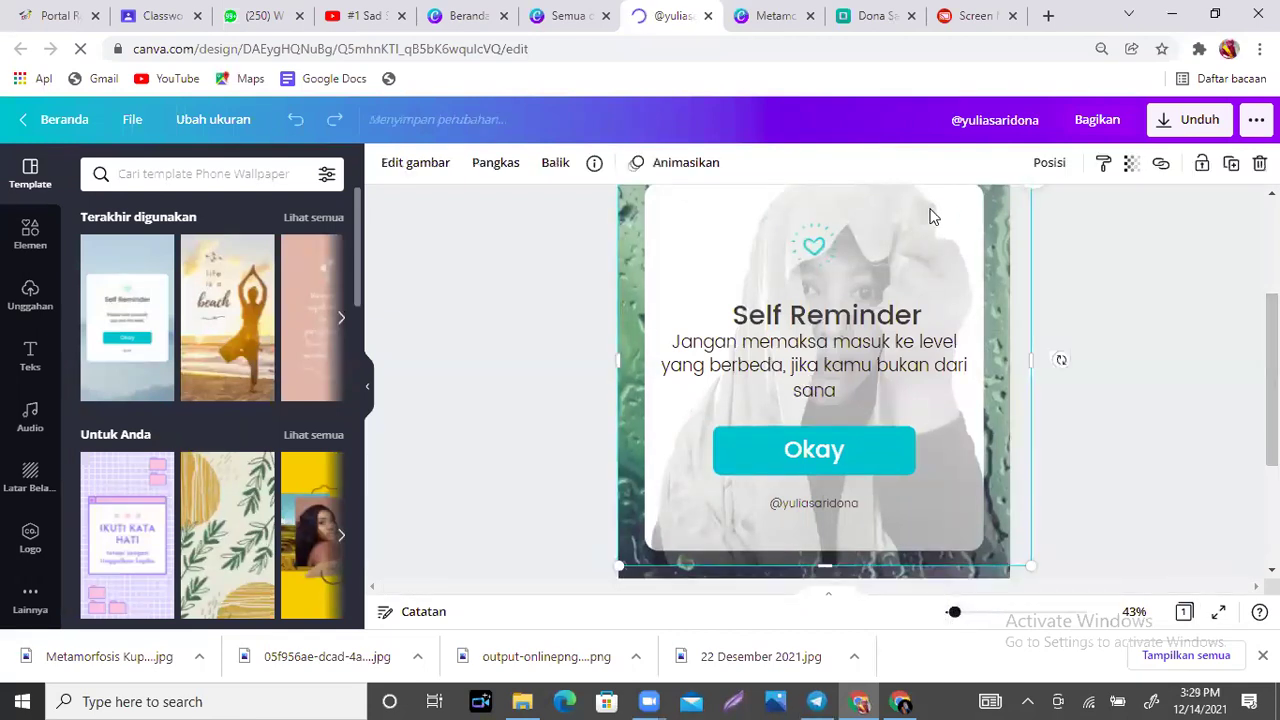
left_click(1051, 172)
left_click(750, 217)
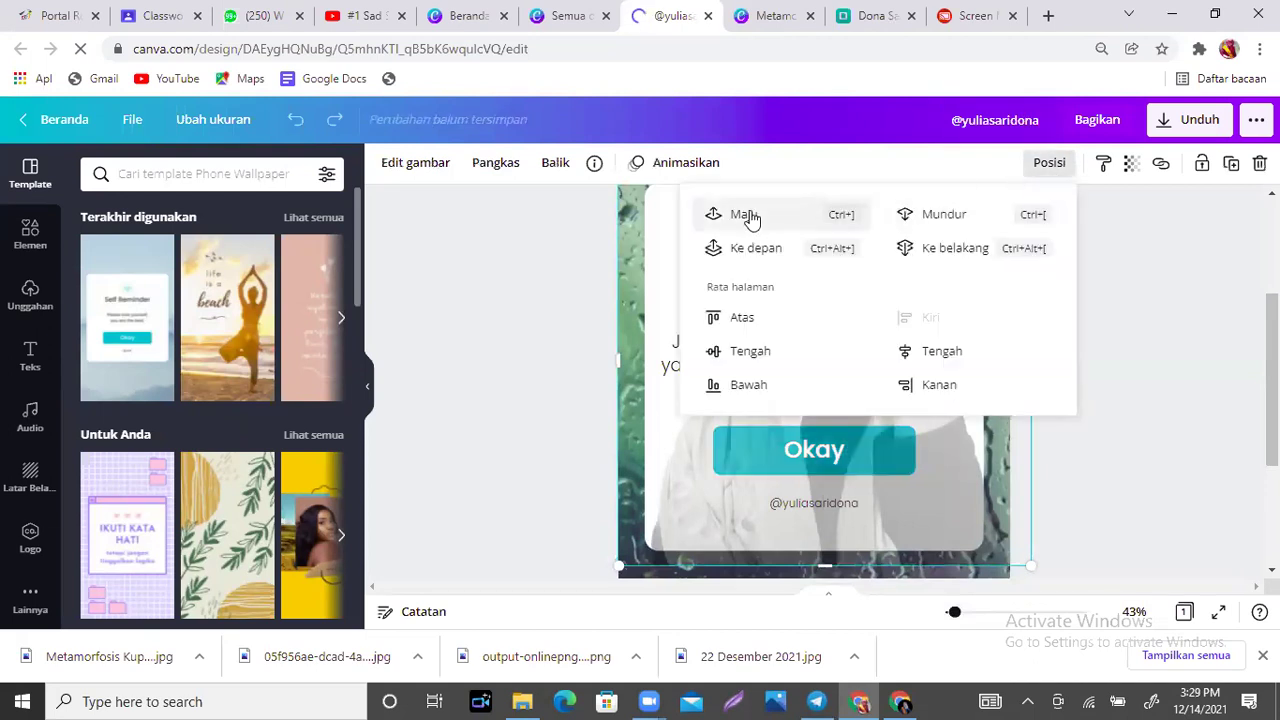
left_click(1175, 264)
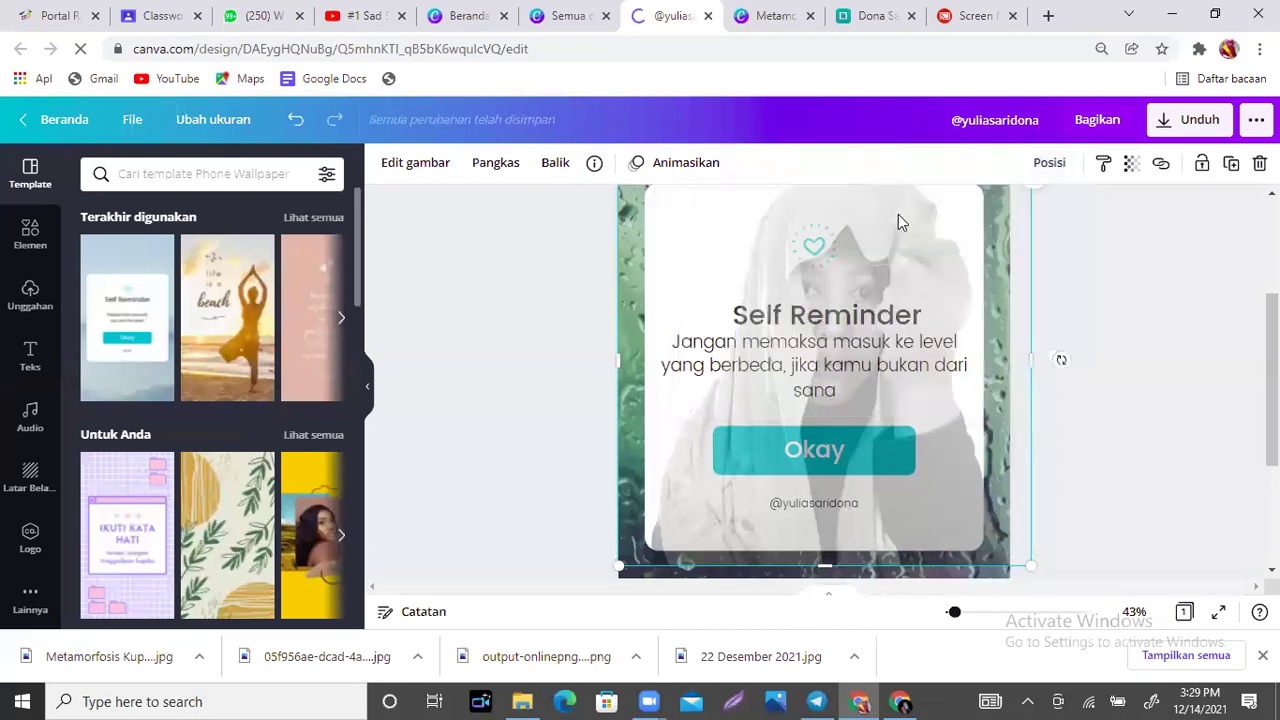
Send the photo cutout backward until it lies behind the Okay button.
left_click(1049, 165)
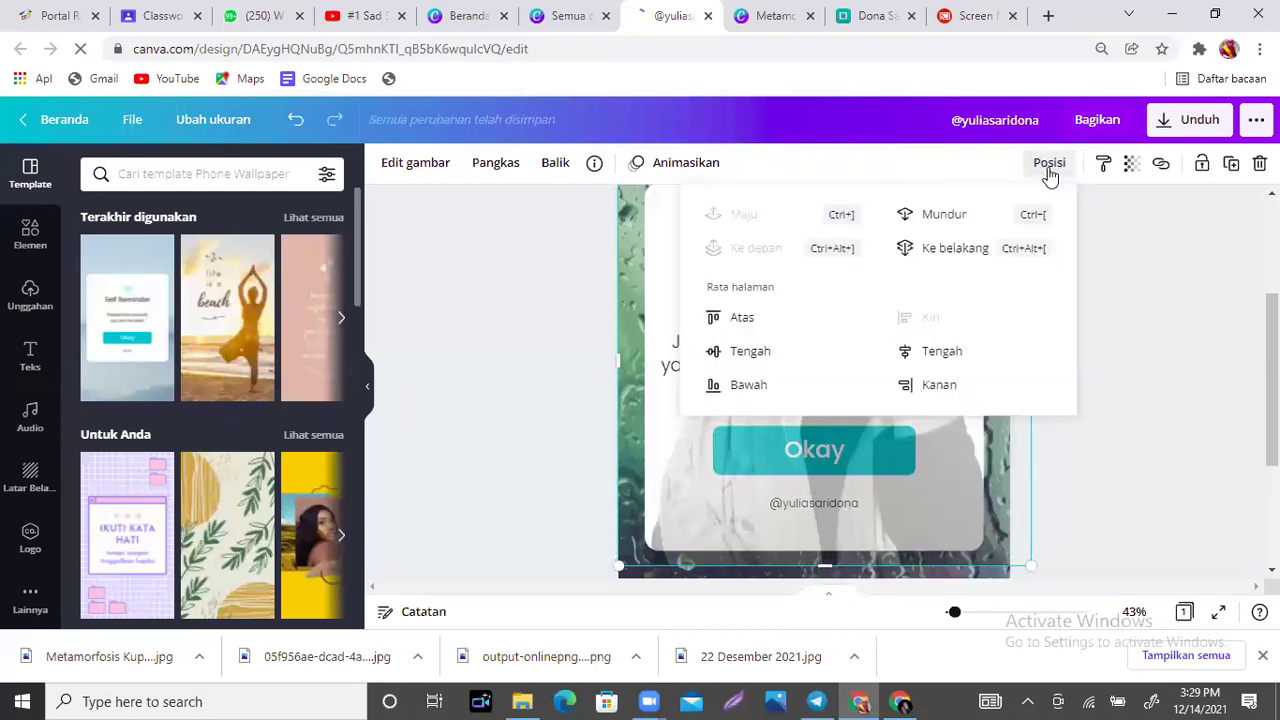
left_click(933, 216)
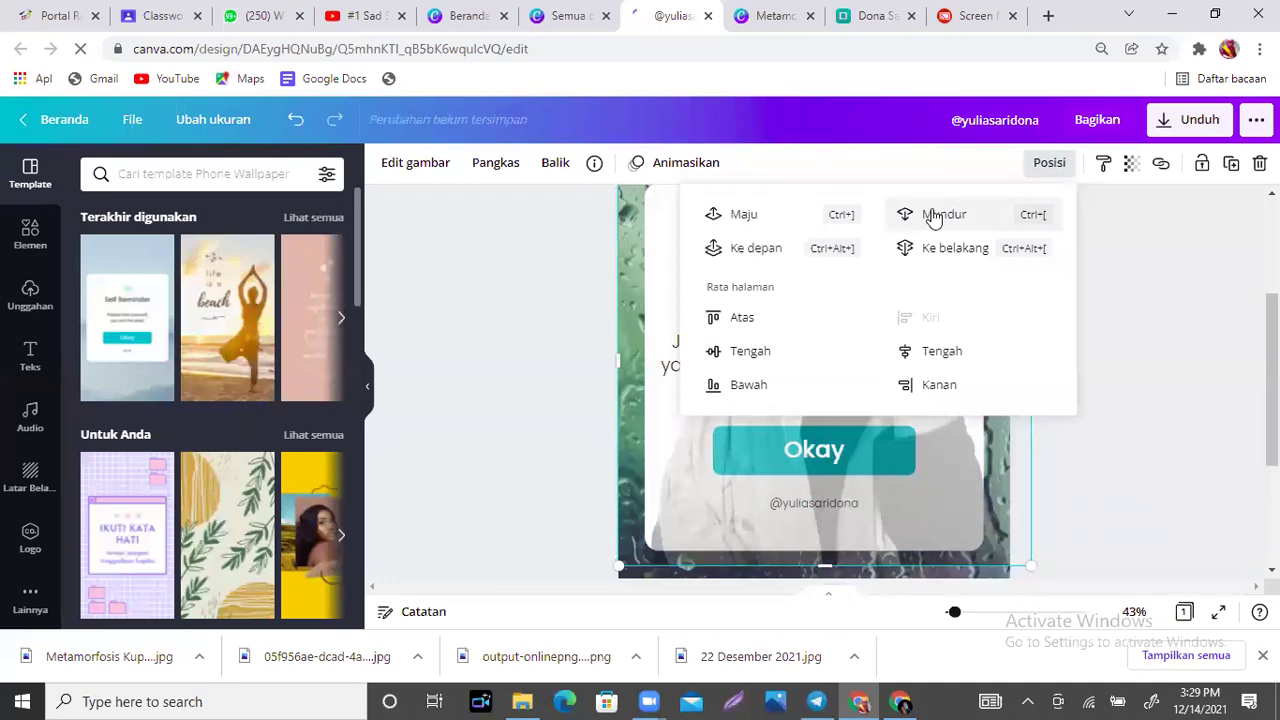
left_click(933, 216)
left_click(1165, 273)
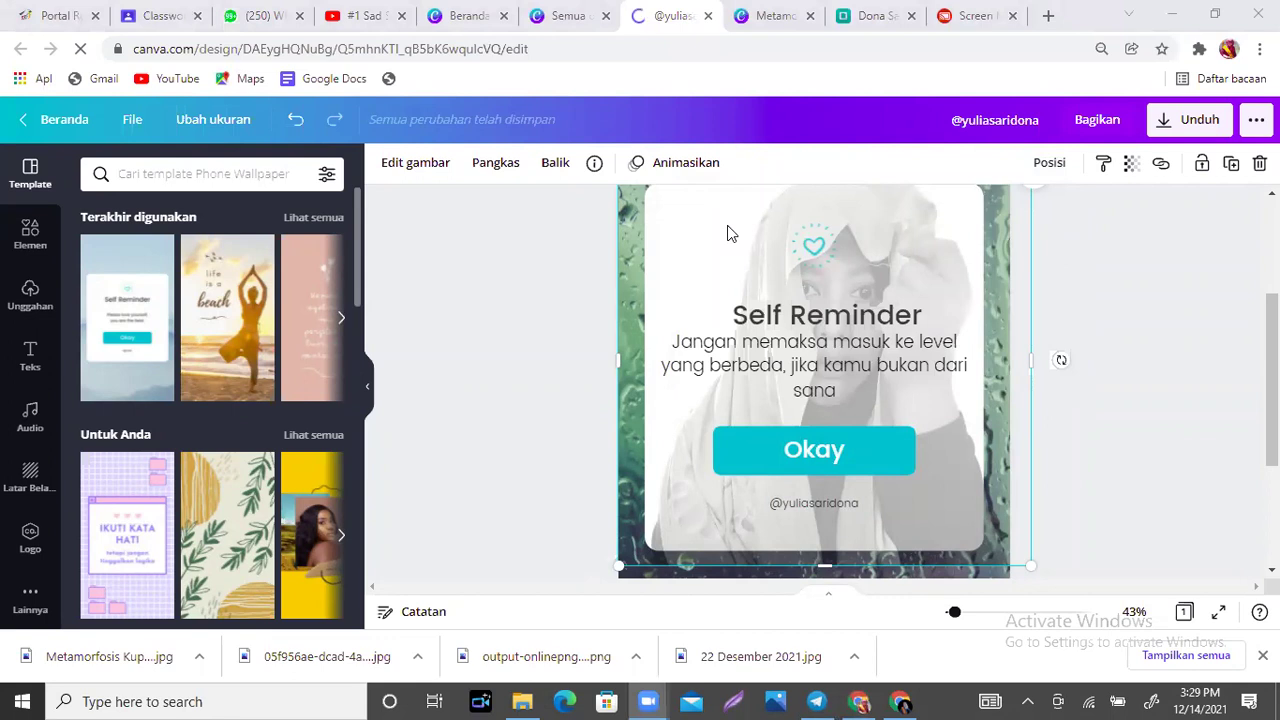
Search the new-design types on the home page for "wallpaper telepon".
left_click(583, 20)
left_click(455, 14)
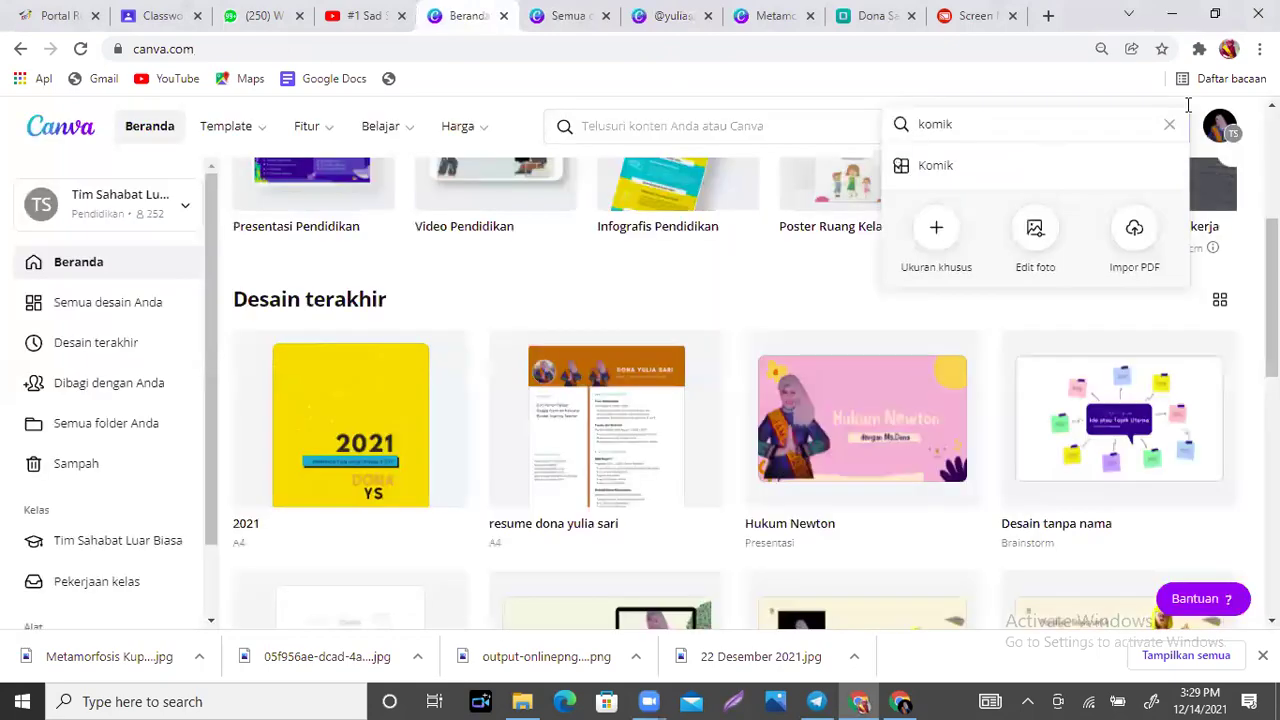
left_click(1169, 124)
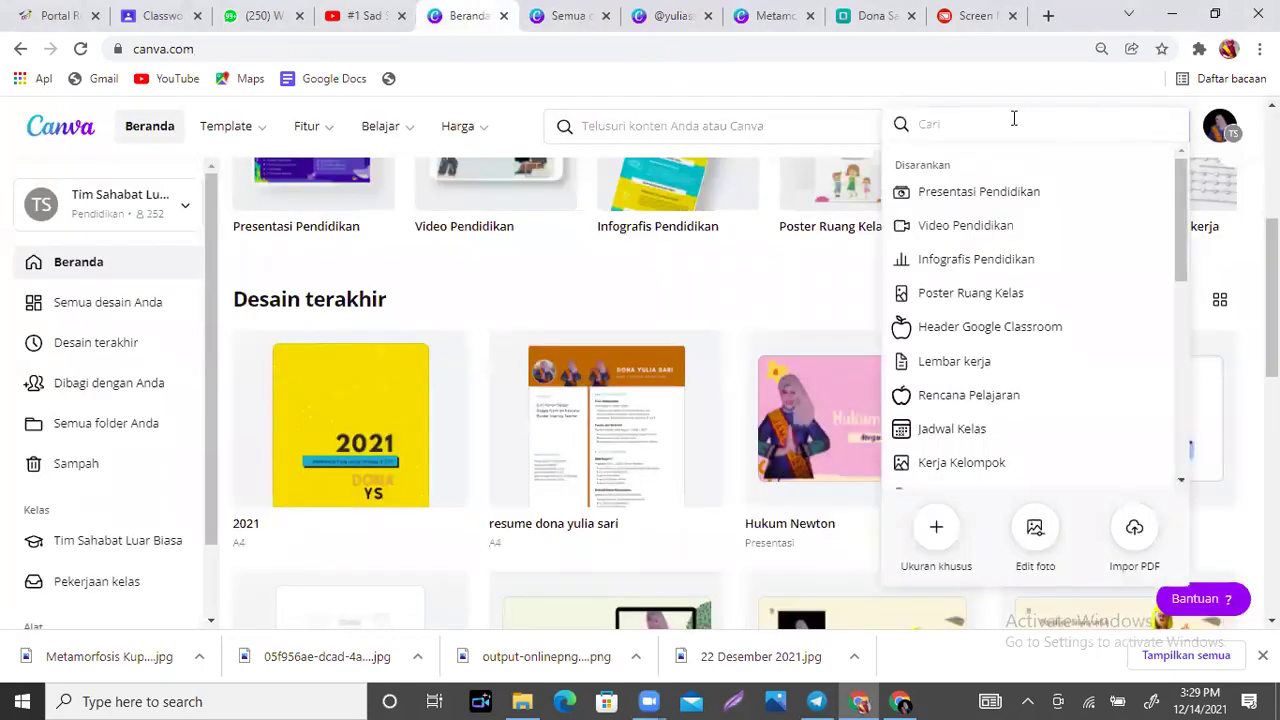
type("wallp")
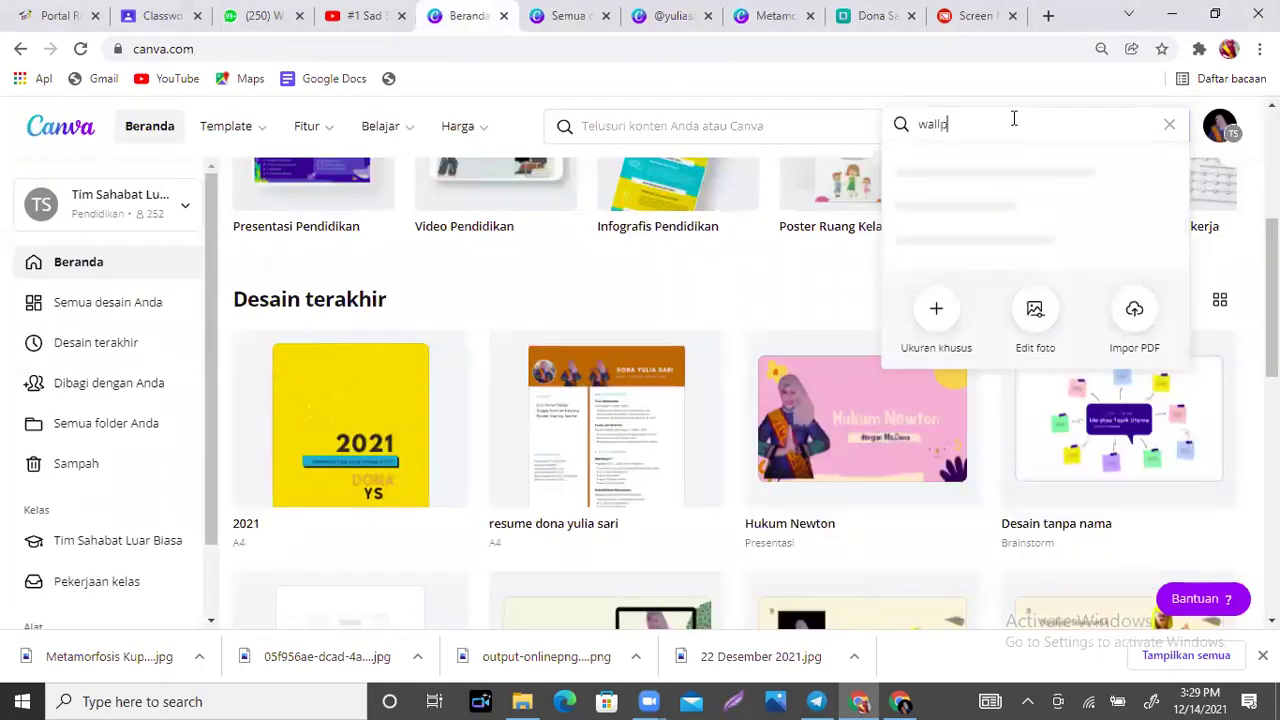
type("aper telepon")
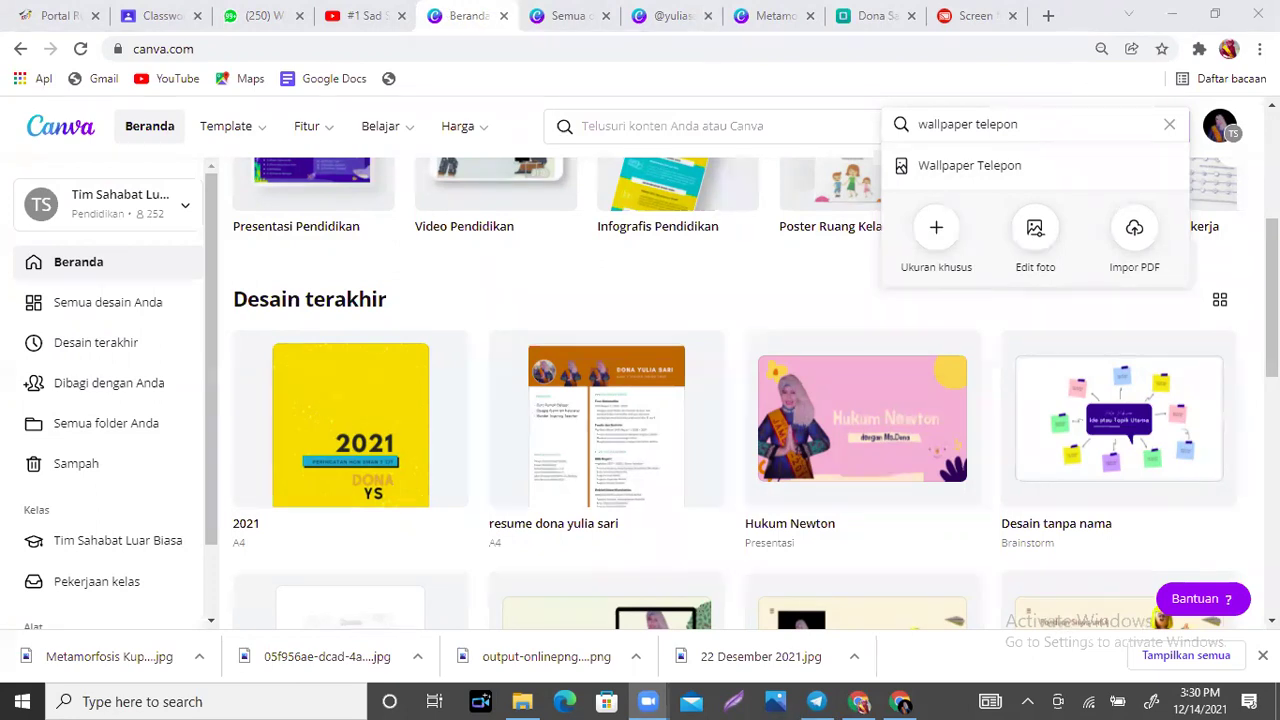
left_click(1218, 130)
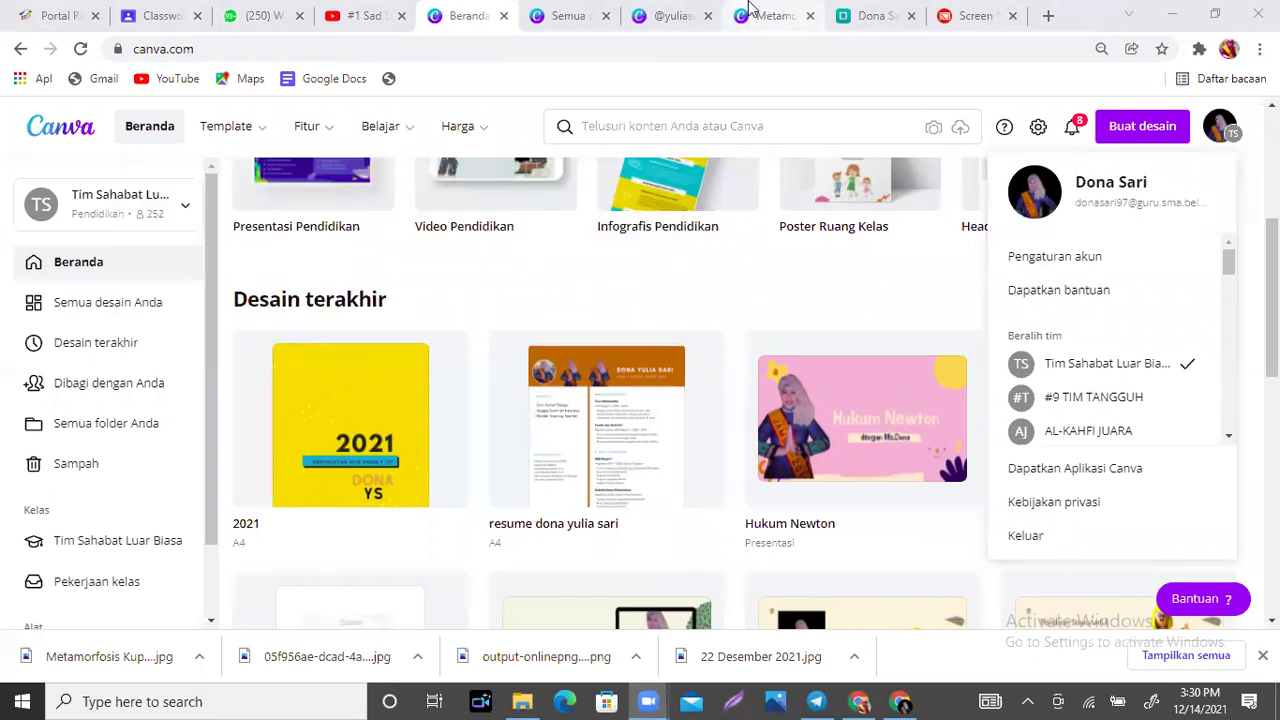
Return to the Metamorfosis Kupu-Kupu comic and search its elements for "Bingkai" frames.
left_click(566, 15)
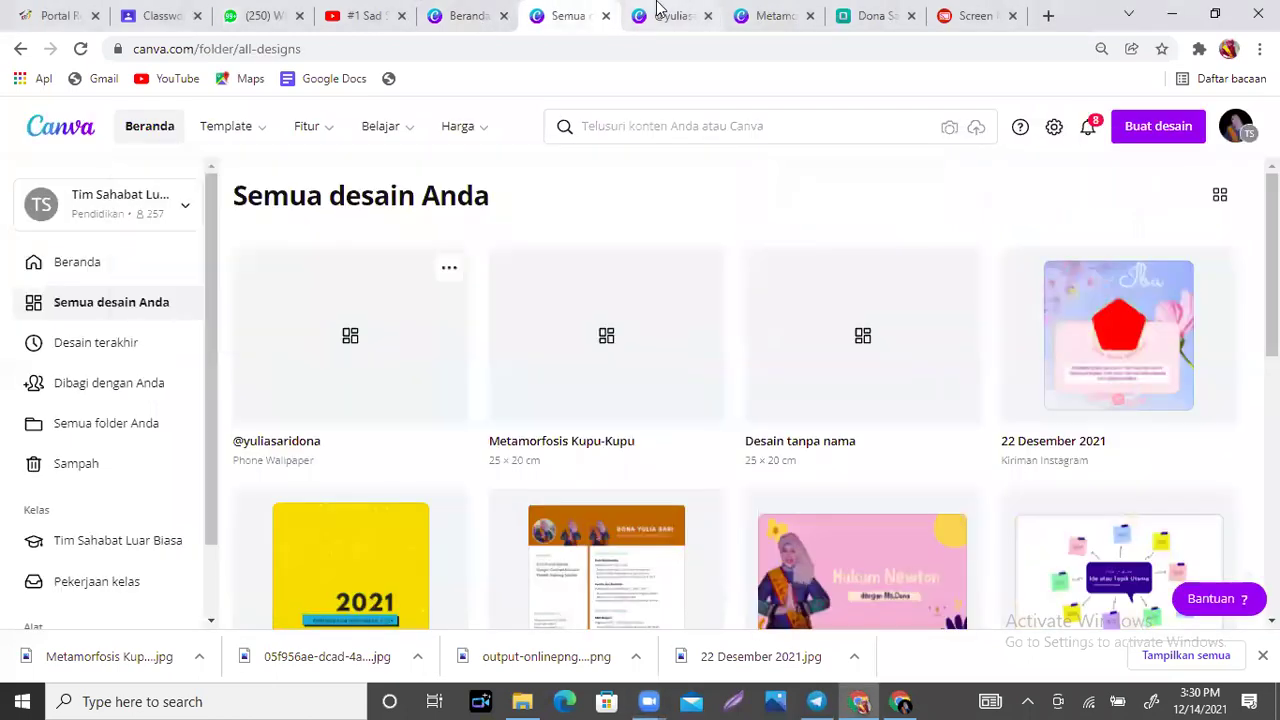
left_click(657, 12)
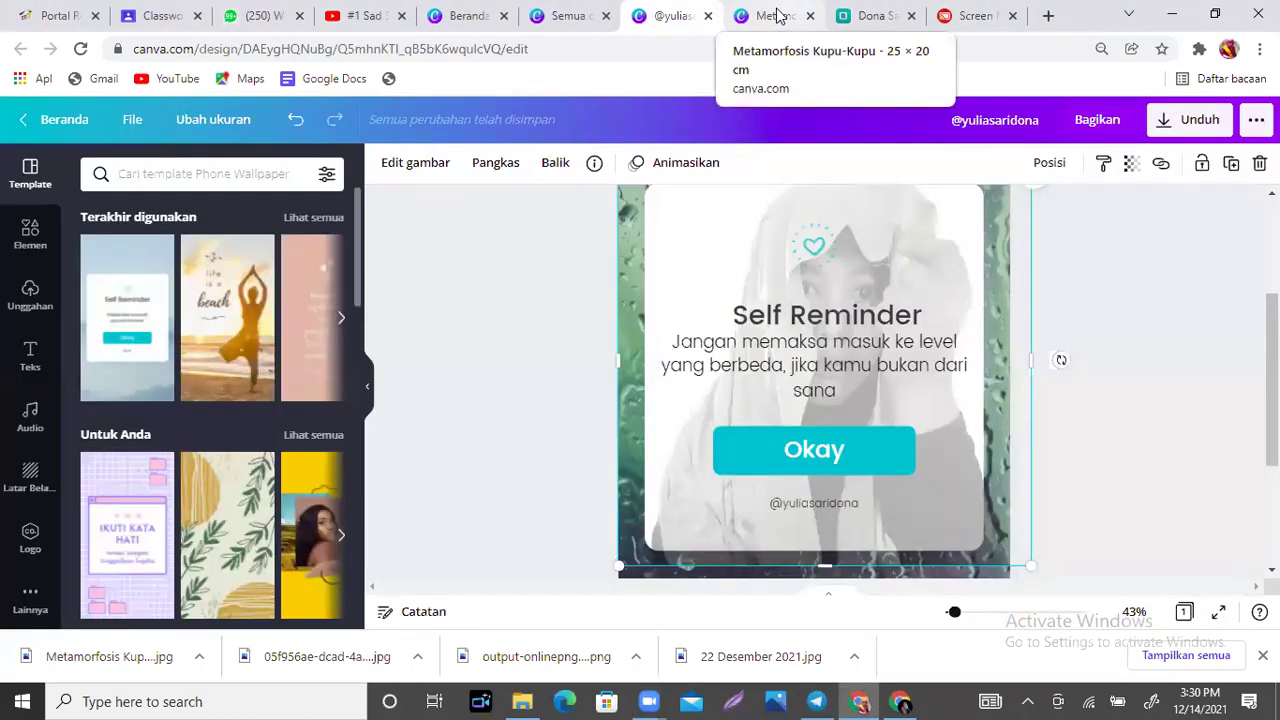
left_click(779, 17)
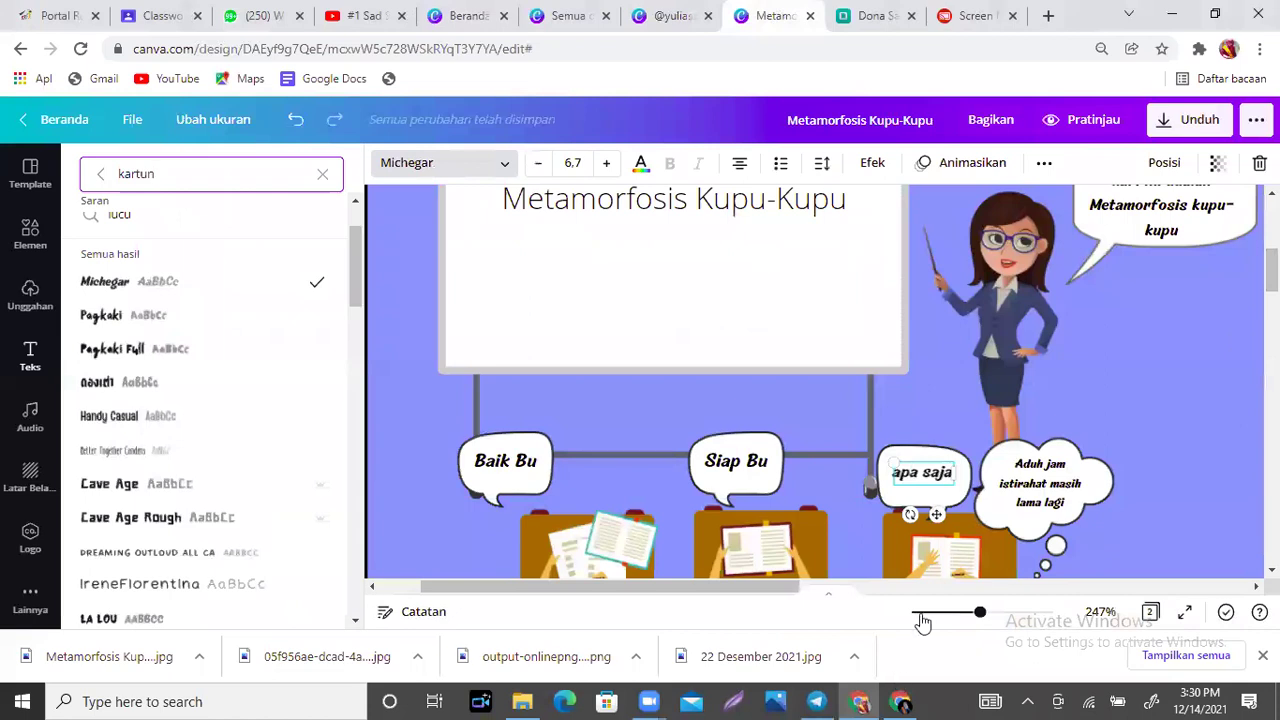
left_click_drag(980, 612, 1143, 590)
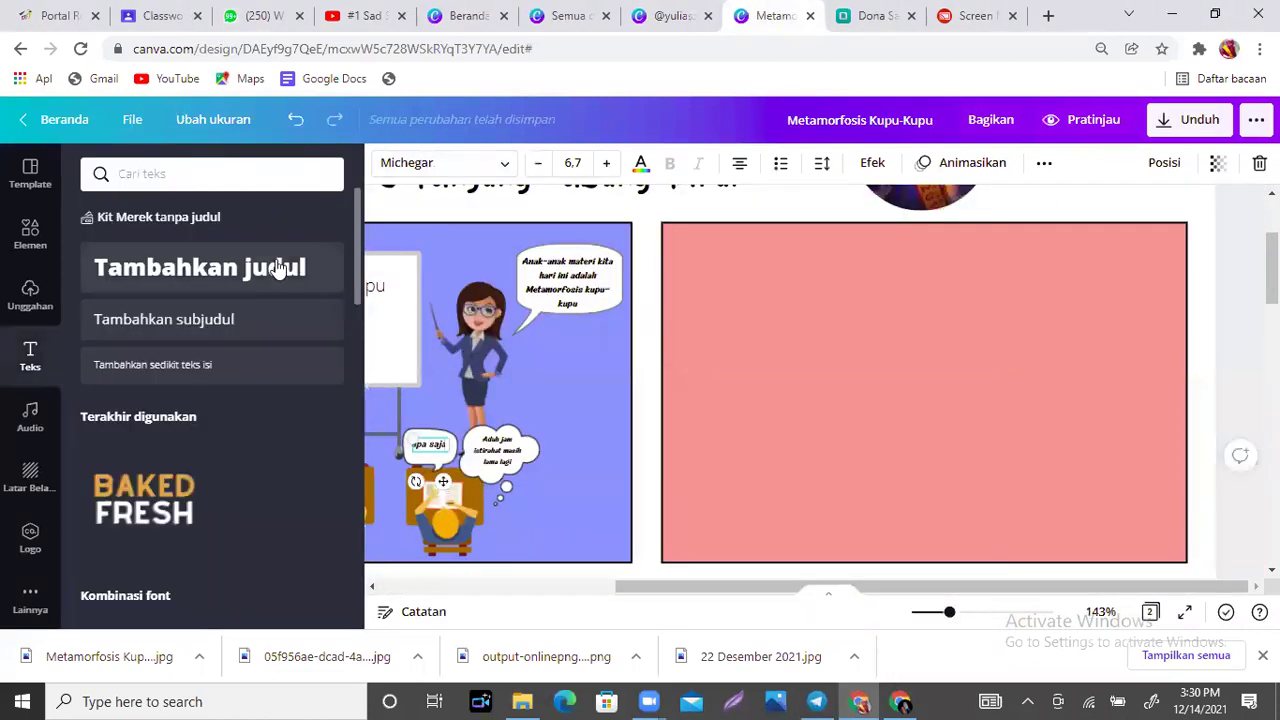
left_click(38, 240)
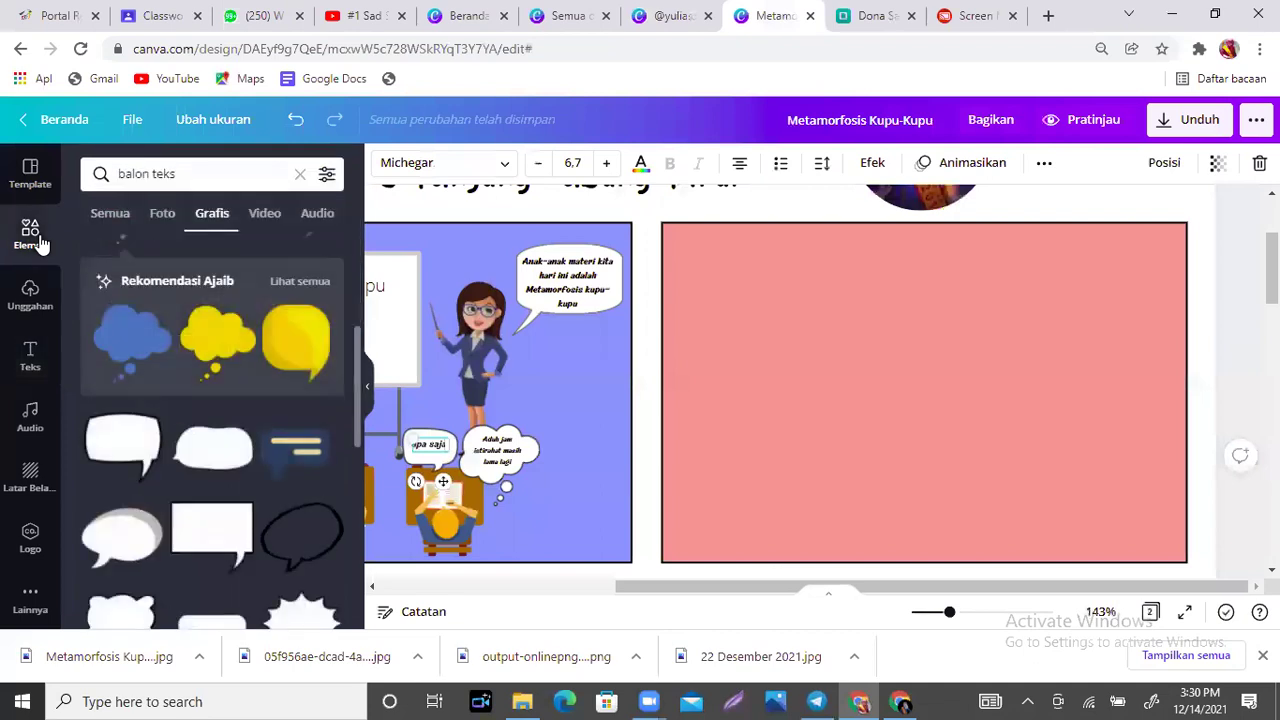
left_click(182, 174)
left_click_drag(182, 174, 78, 174)
type("blngkai")
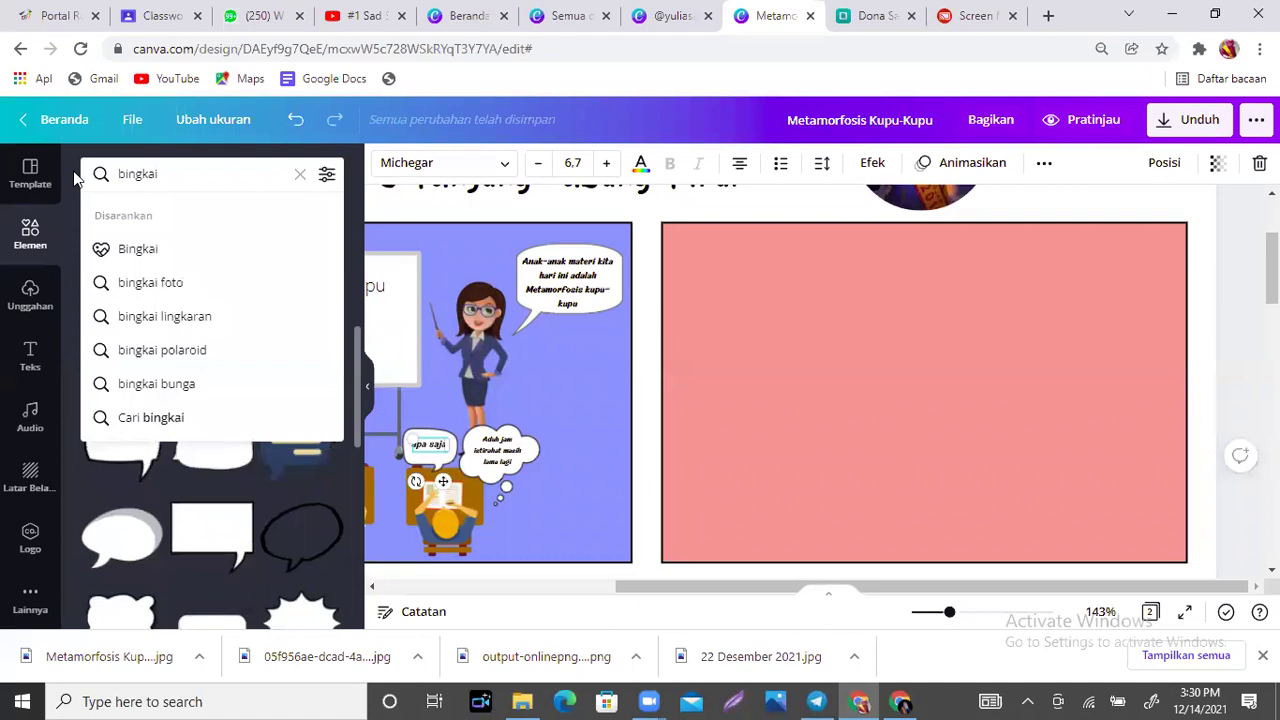
left_click(133, 259)
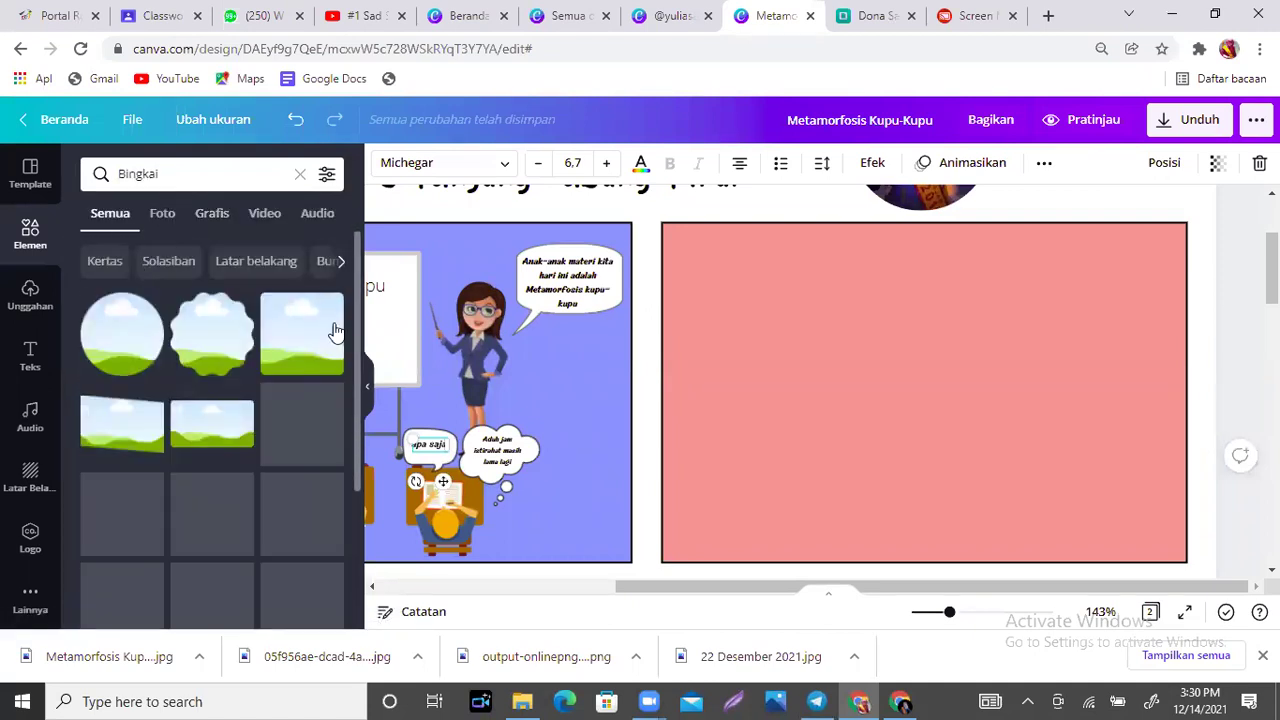
Add a square frame to the comic page and place it over the empty pink panel.
left_click(297, 337)
left_click_drag(774, 403, 1003, 277)
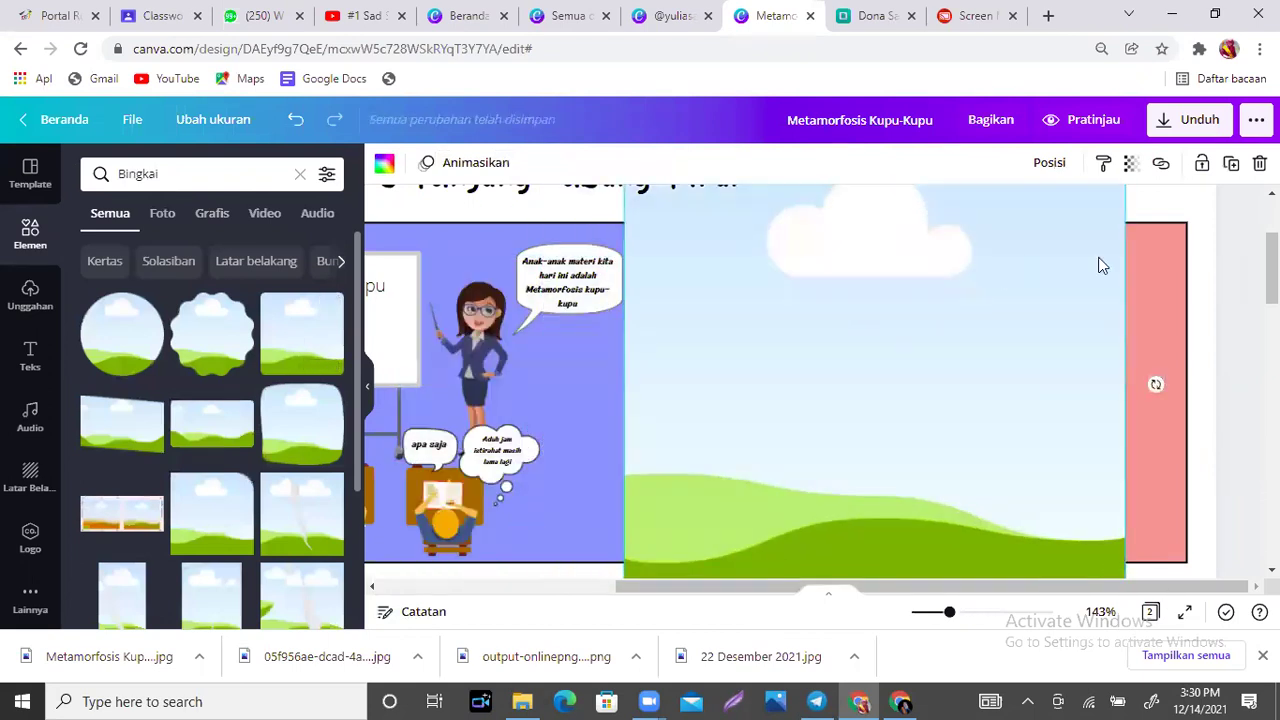
scroll(1037, 305, "down", 4)
scroll(1037, 305, "up", 6)
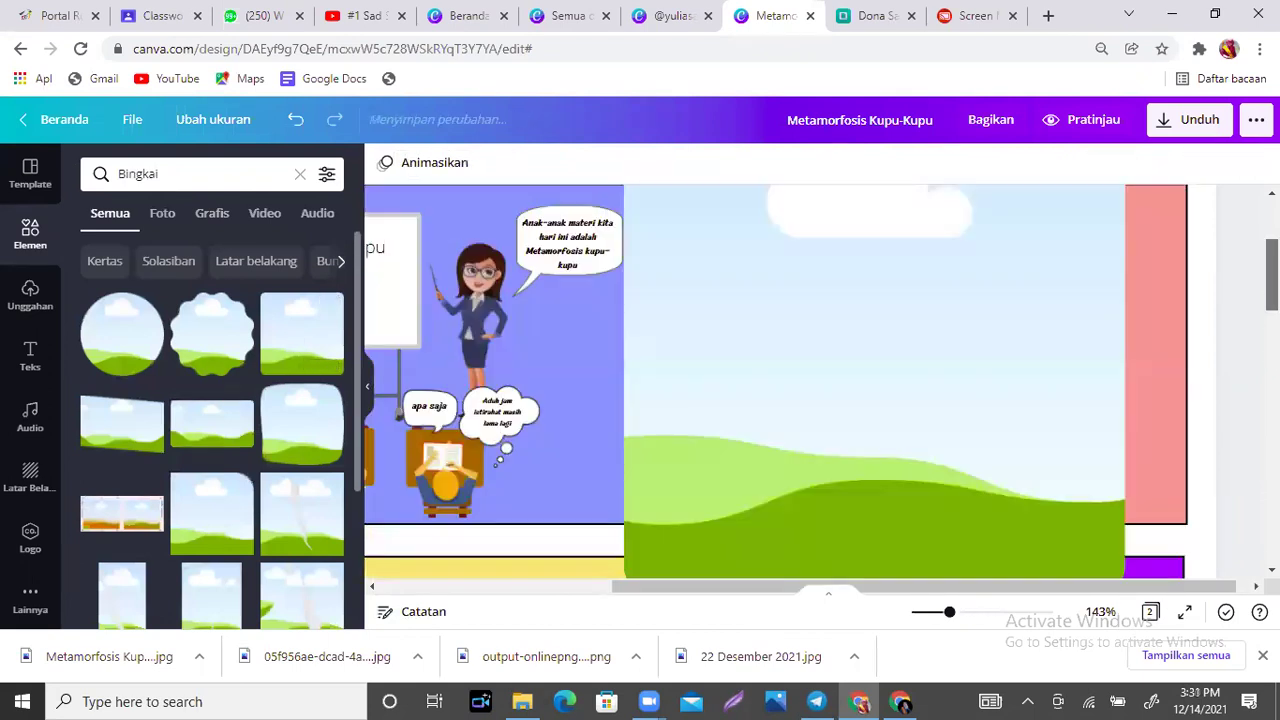
Shrink the square frame and position it inside the pink comic panel.
left_click(960, 346)
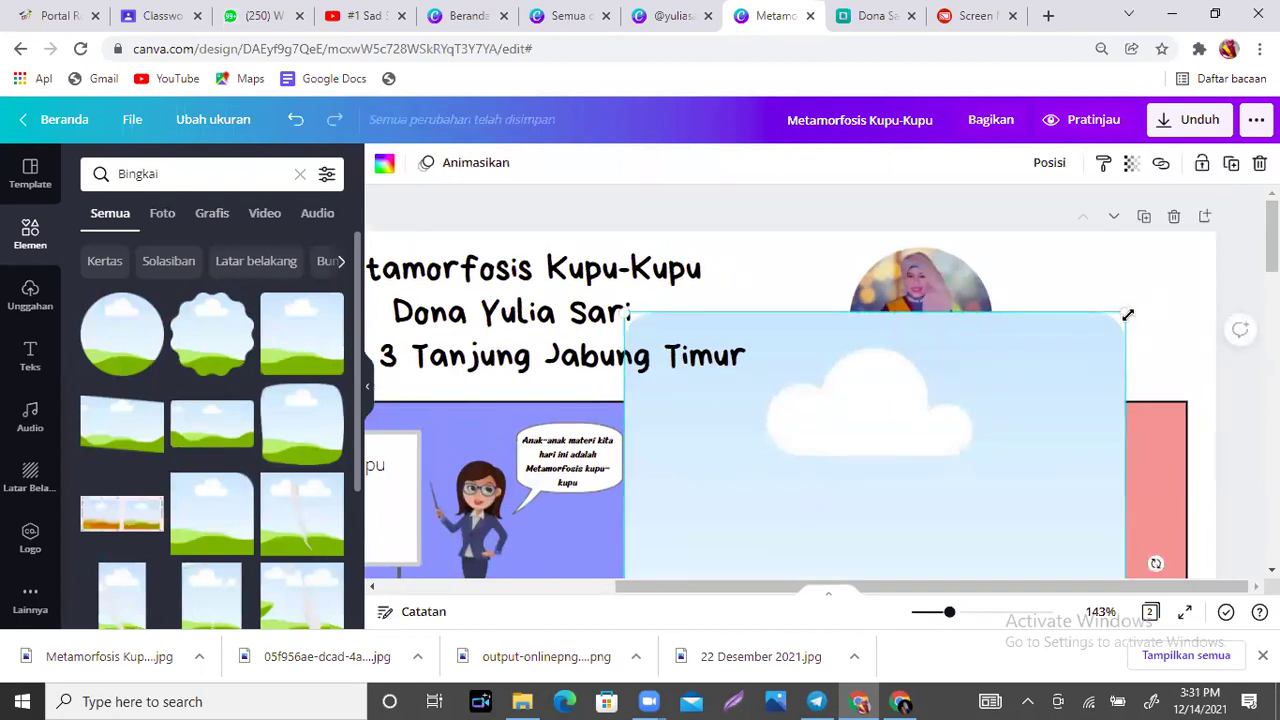
left_click_drag(1124, 314, 771, 483)
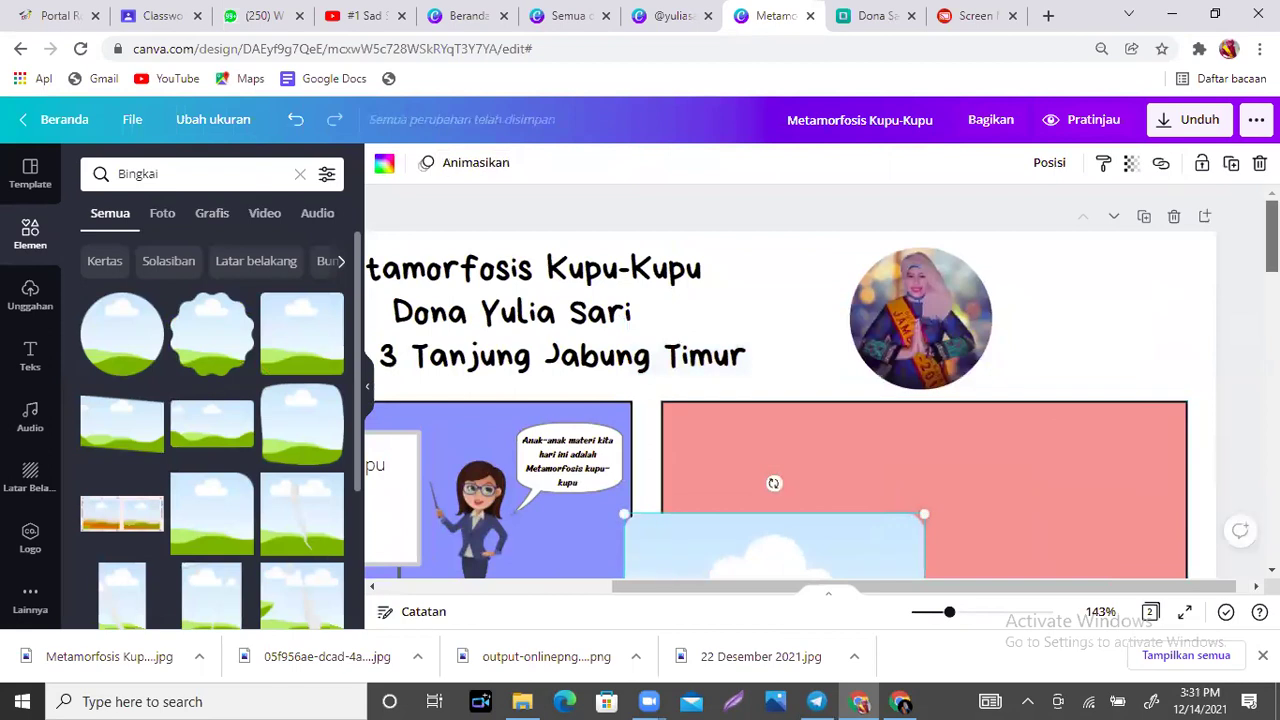
scroll(771, 483, "down", 3)
scroll(827, 428, "down", 1)
left_click(827, 398)
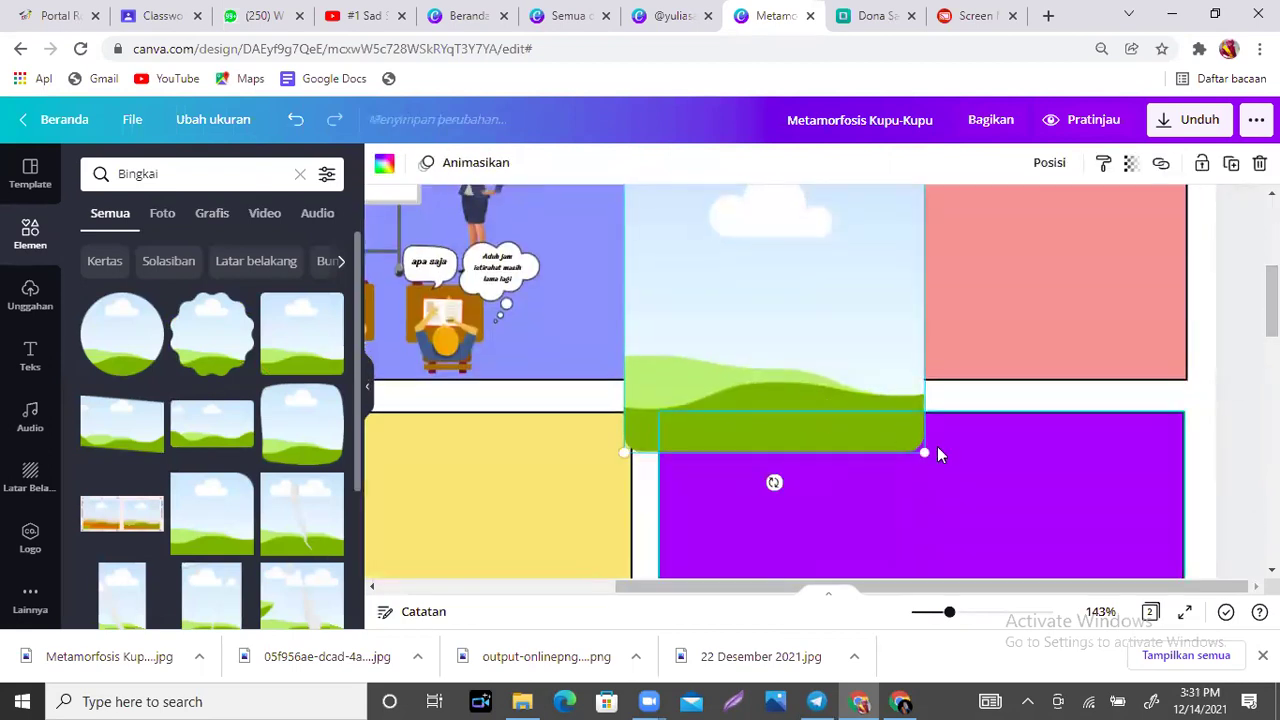
left_click_drag(922, 452, 794, 325)
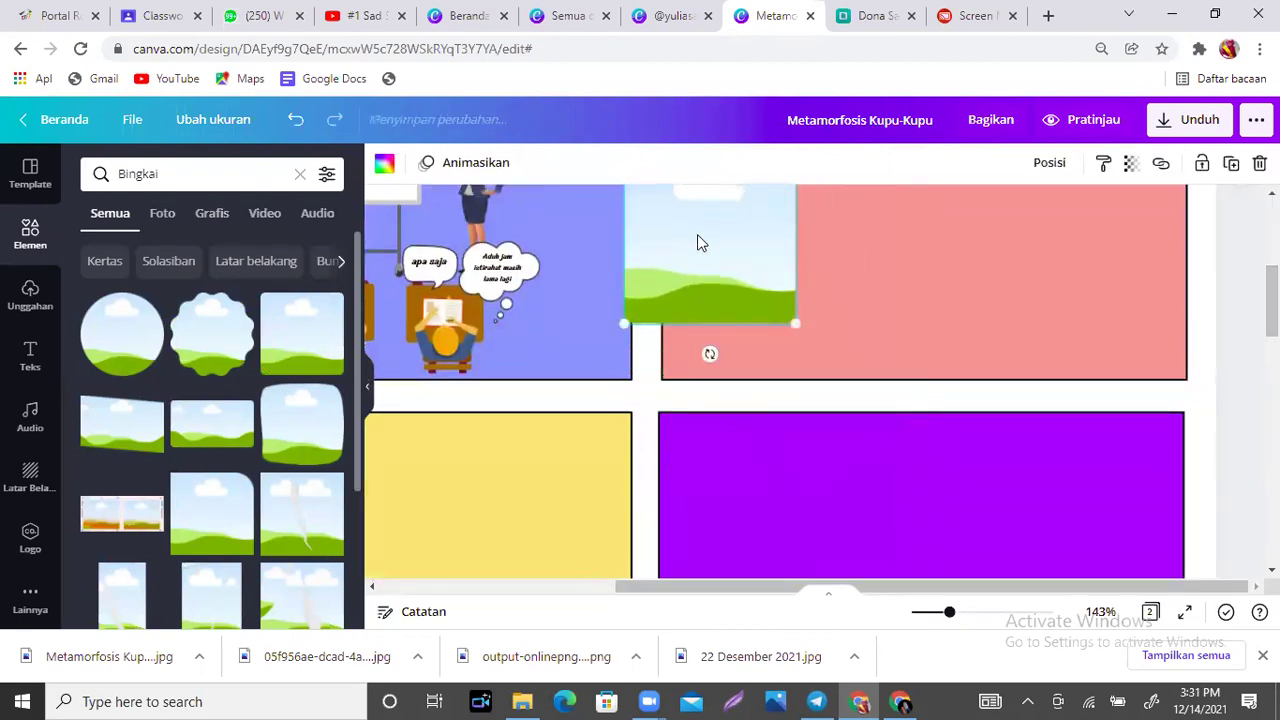
left_click_drag(673, 231, 828, 275)
Add the uploaded full-length outdoor photo to the page and drop it into the square frame.
left_click(28, 295)
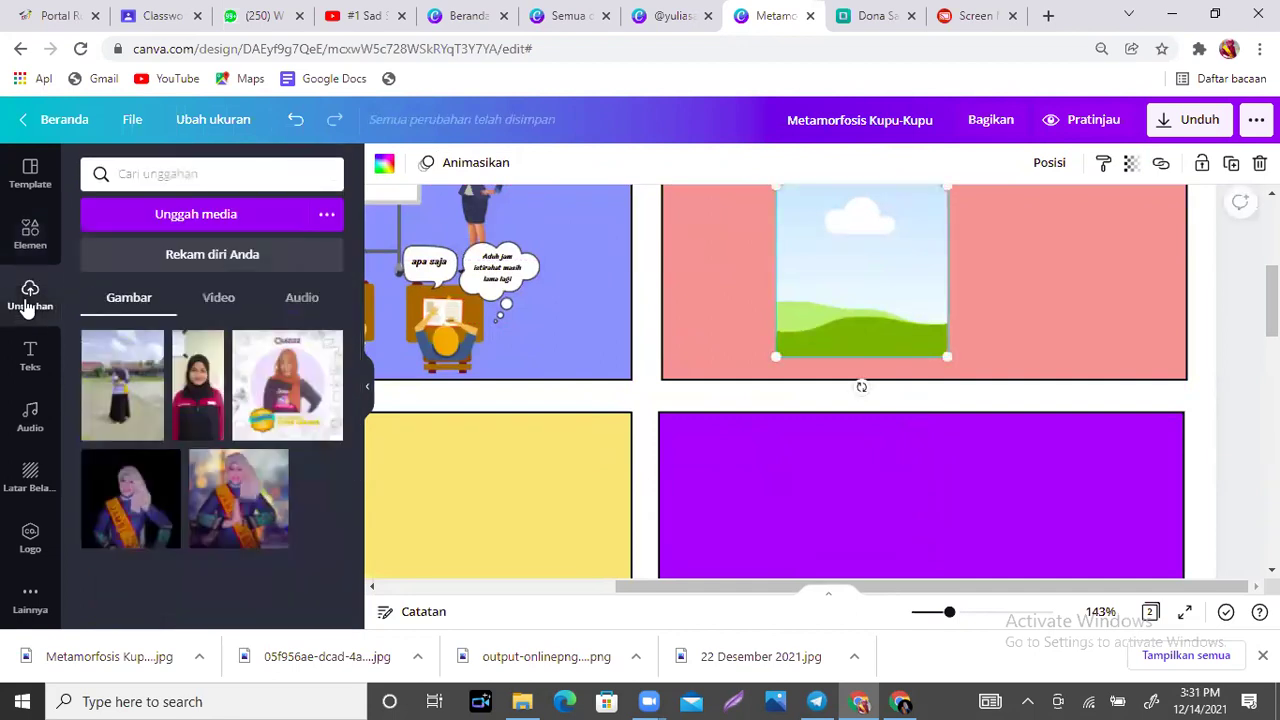
left_click(117, 384)
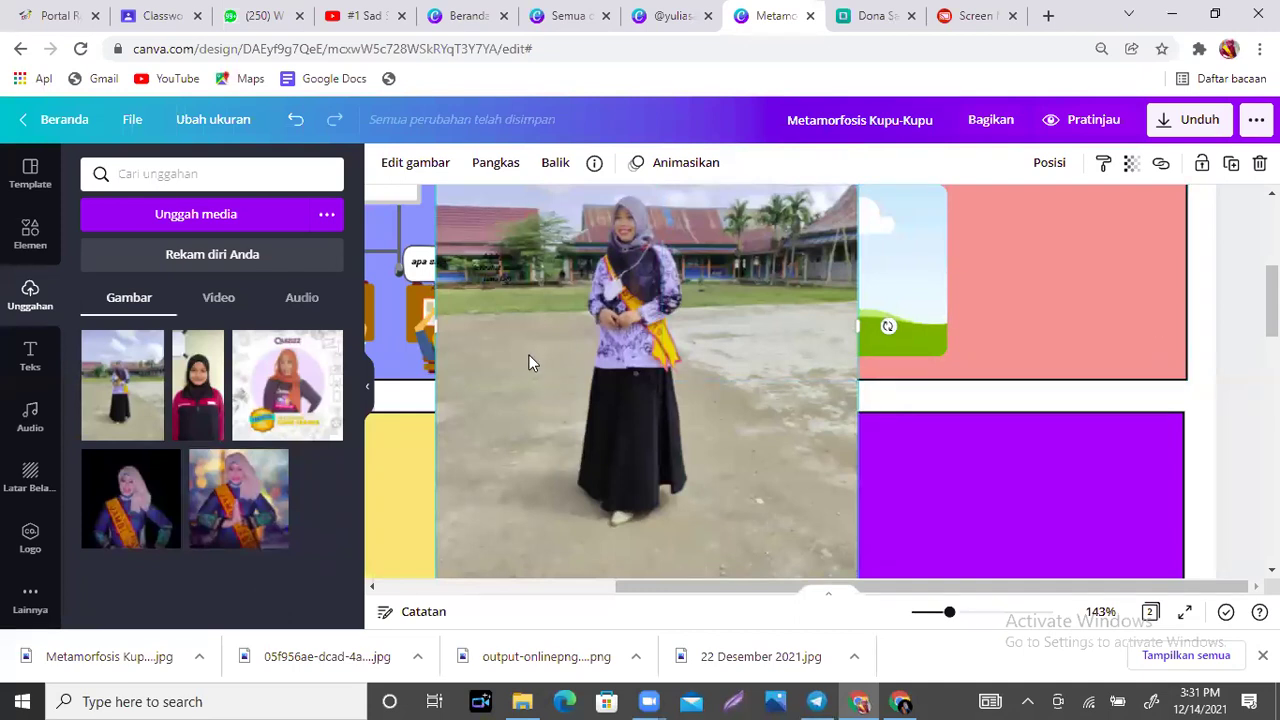
left_click_drag(526, 356, 800, 290)
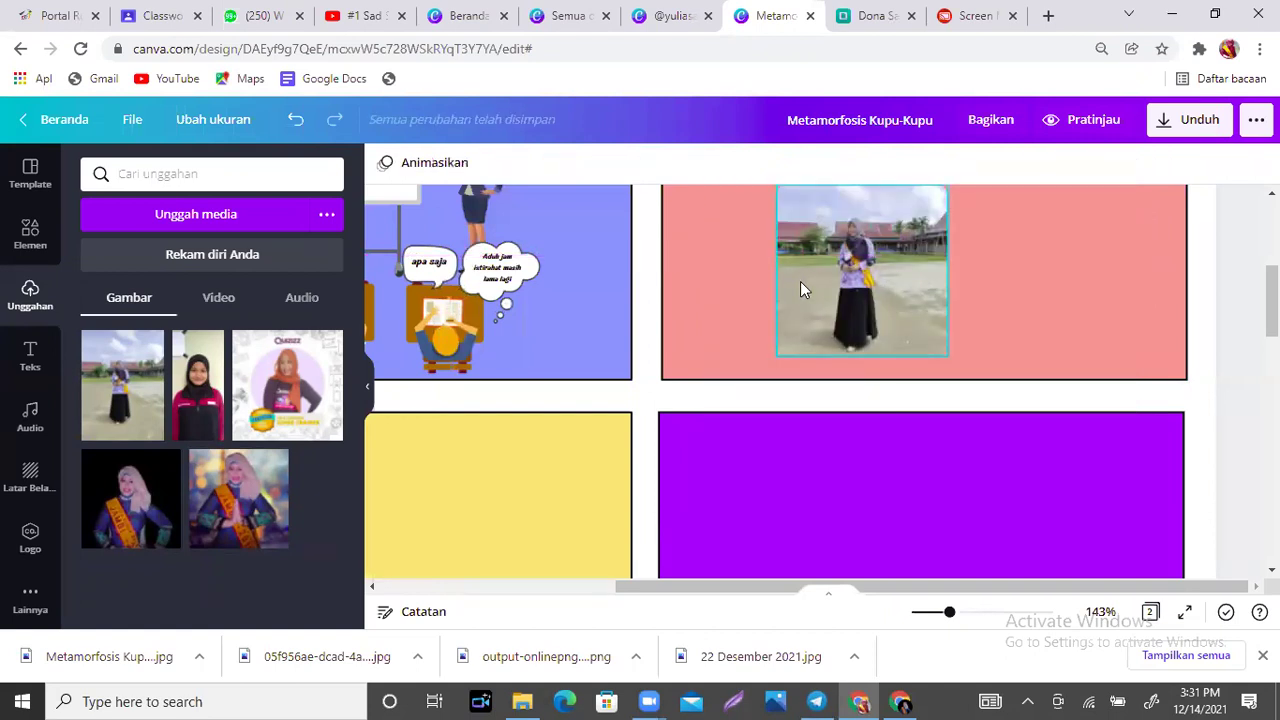
left_click(984, 349)
Delete the photo and its square frame from the pink panel.
left_click(891, 315)
key("Delete")
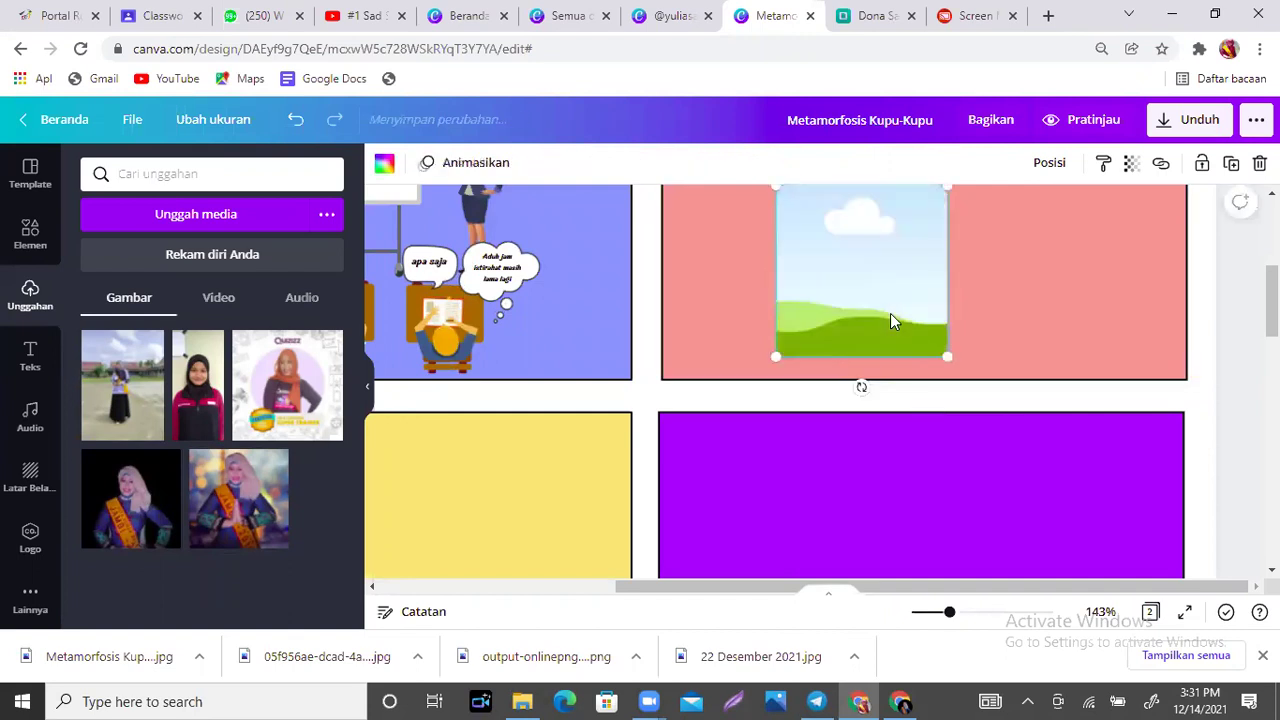
key("Delete")
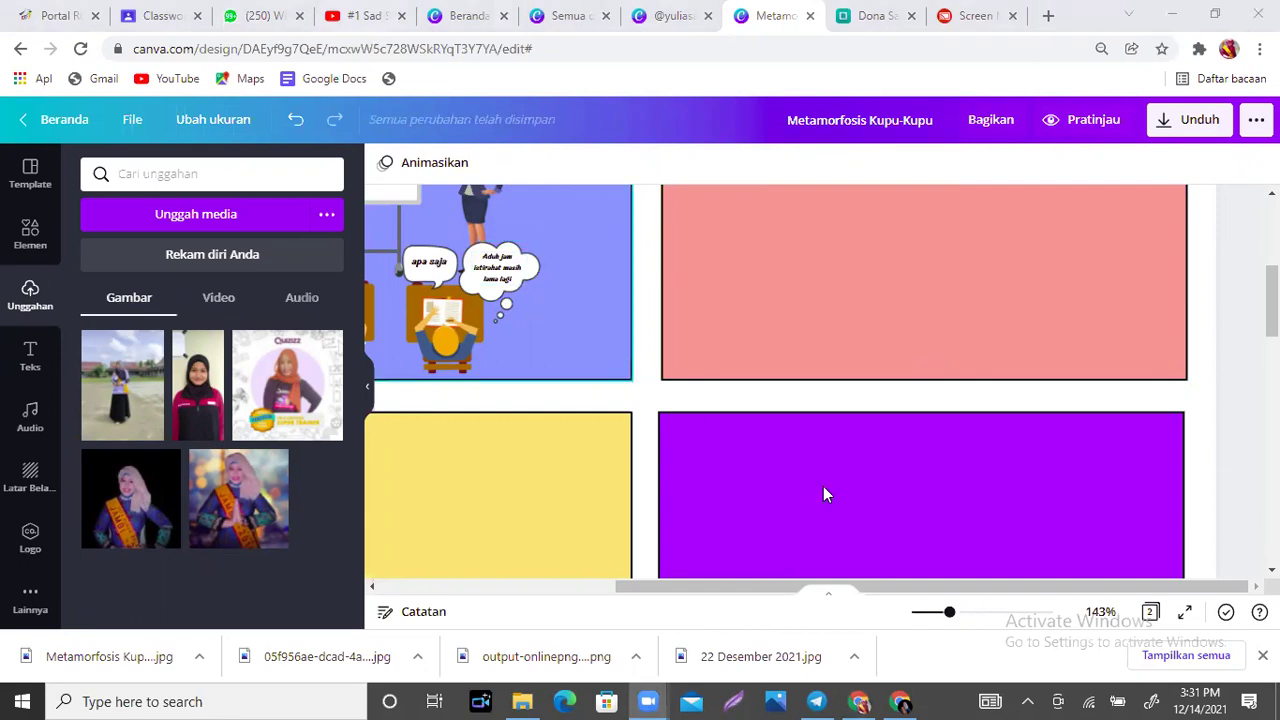
Search the fonts for "kartun" with the "Baik Bu" speech-bubble text selected, and close the font list.
left_click_drag(940, 614, 663, 591)
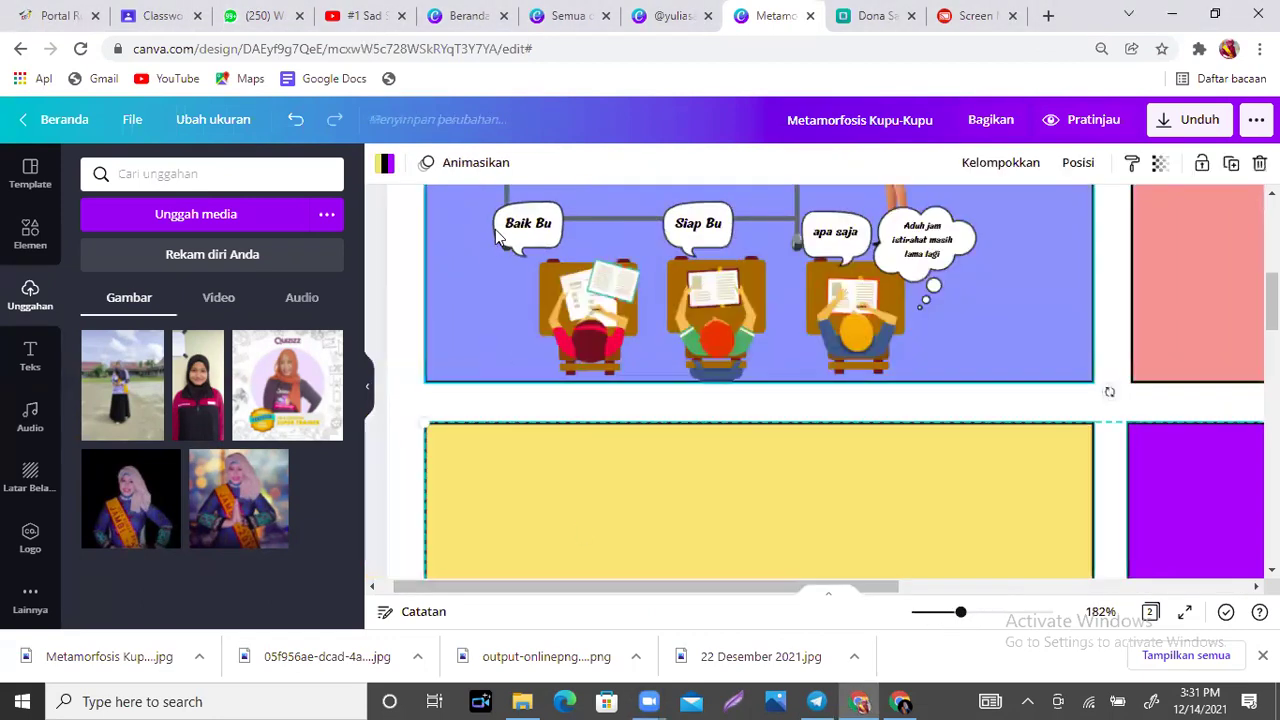
left_click(531, 230)
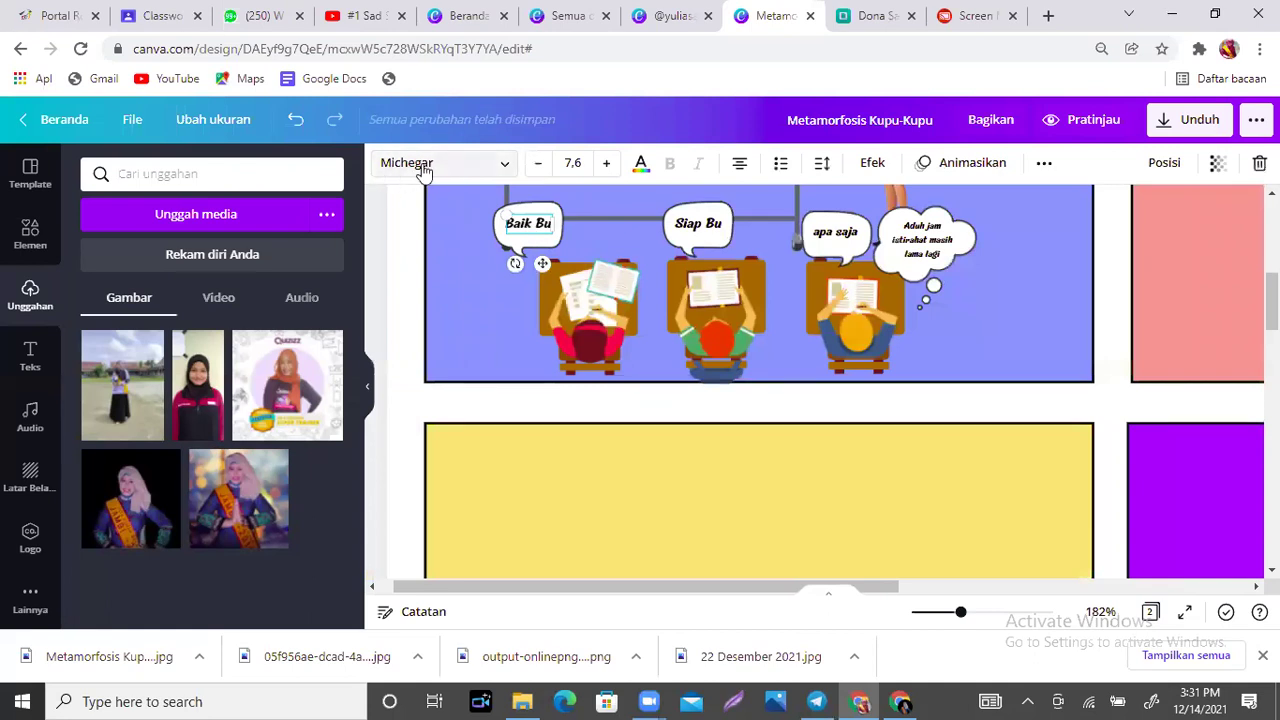
left_click(425, 166)
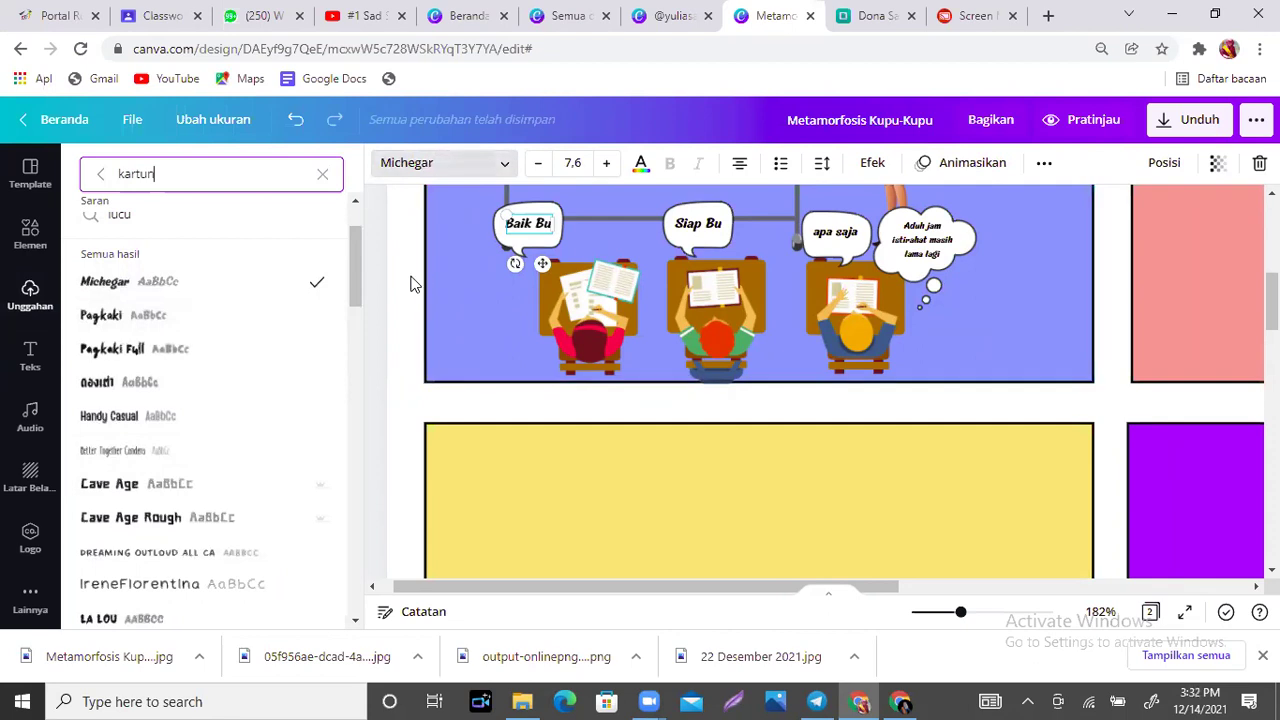
key("Escape")
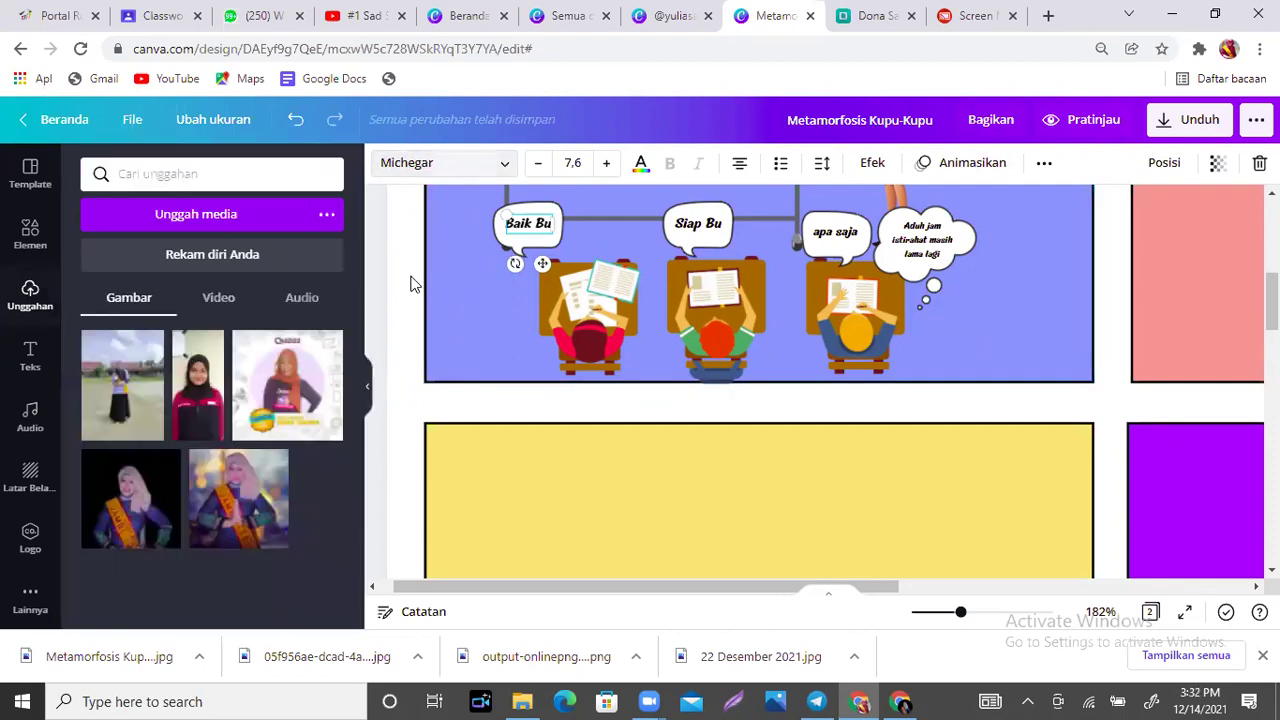
Switch to the Self Reminder wallpaper design and delete its green rainy-window background image.
left_click(680, 12)
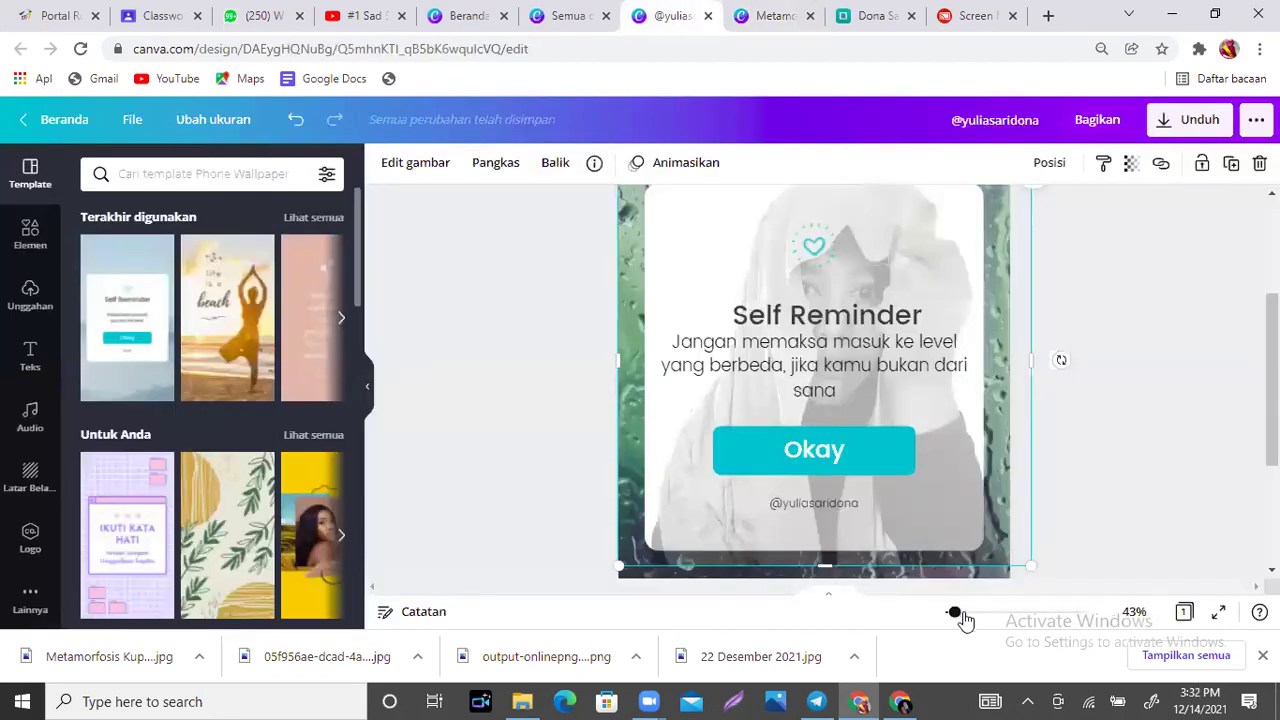
left_click_drag(957, 614, 950, 620)
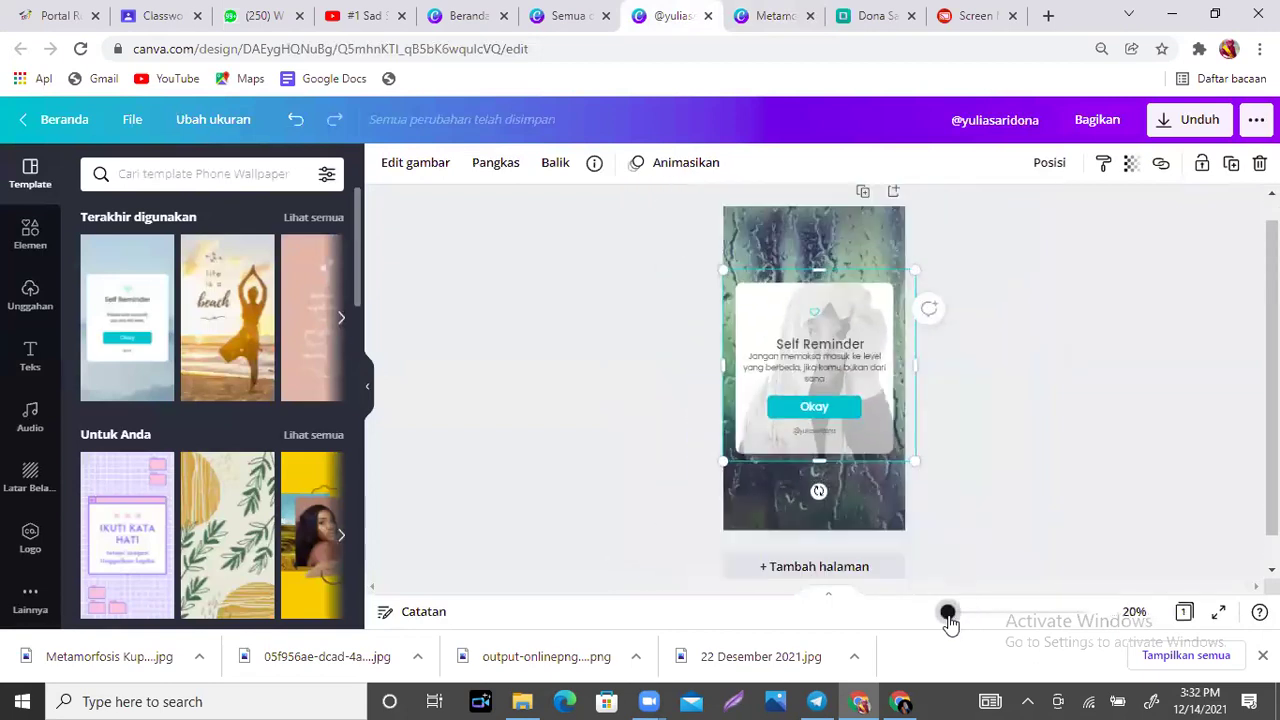
left_click(864, 236)
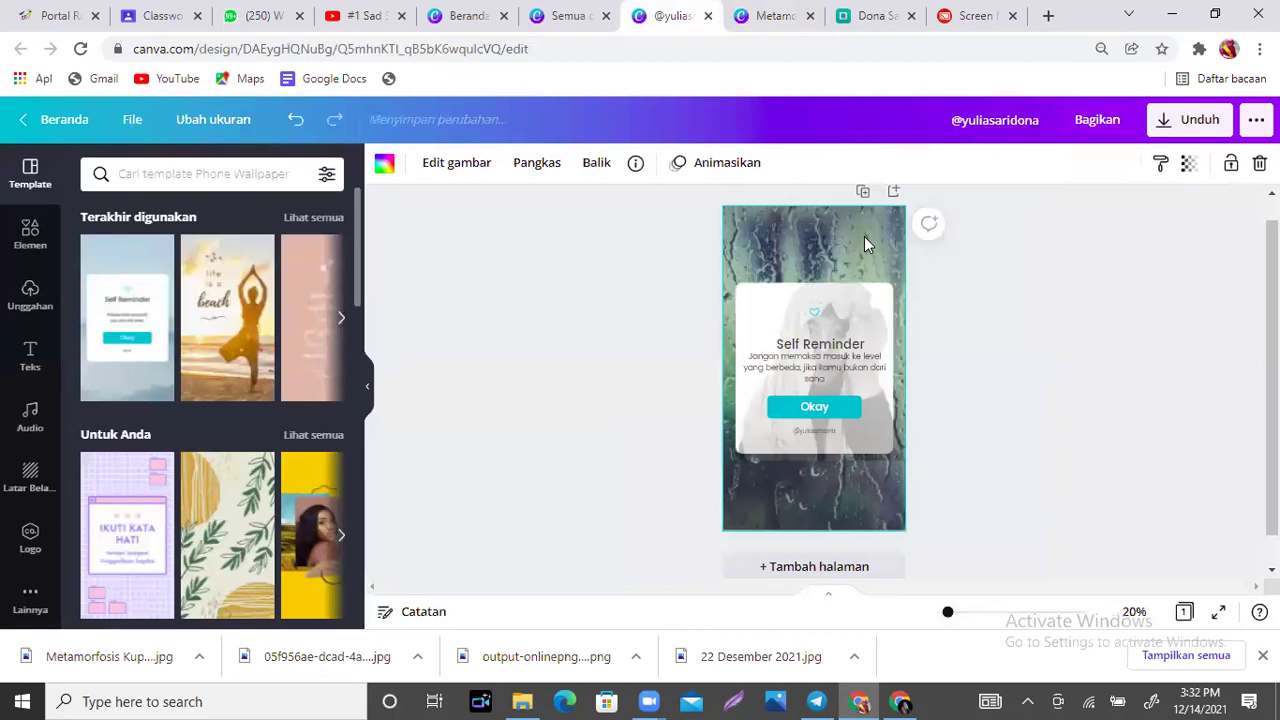
key("Delete")
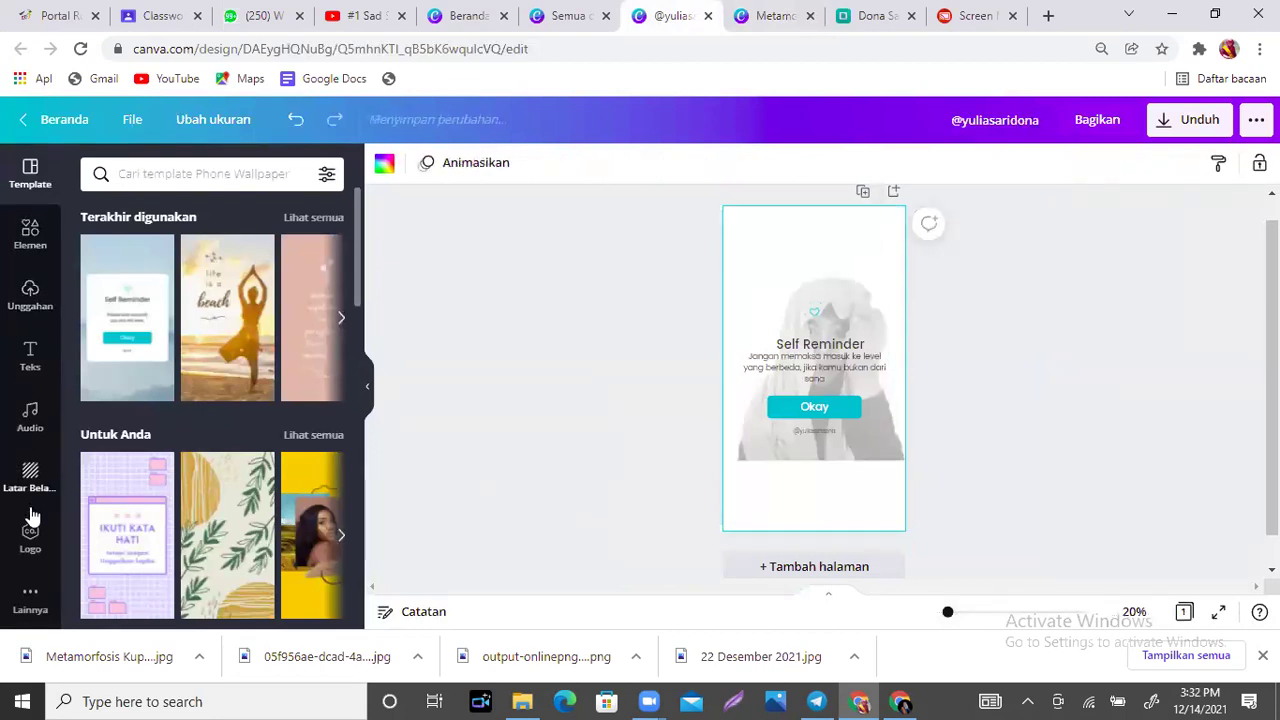
Remove the Latar Belakang category from the side panel and reopen it from Lainnya.
left_click(30, 476)
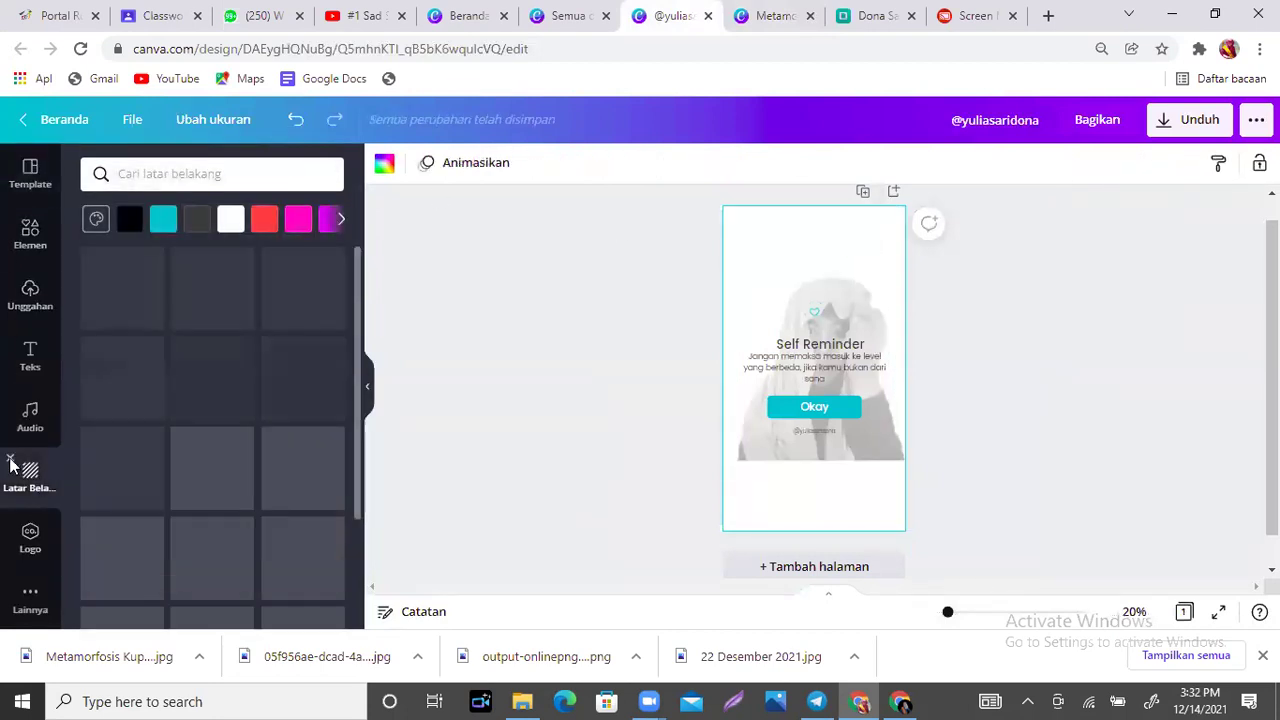
left_click(10, 461)
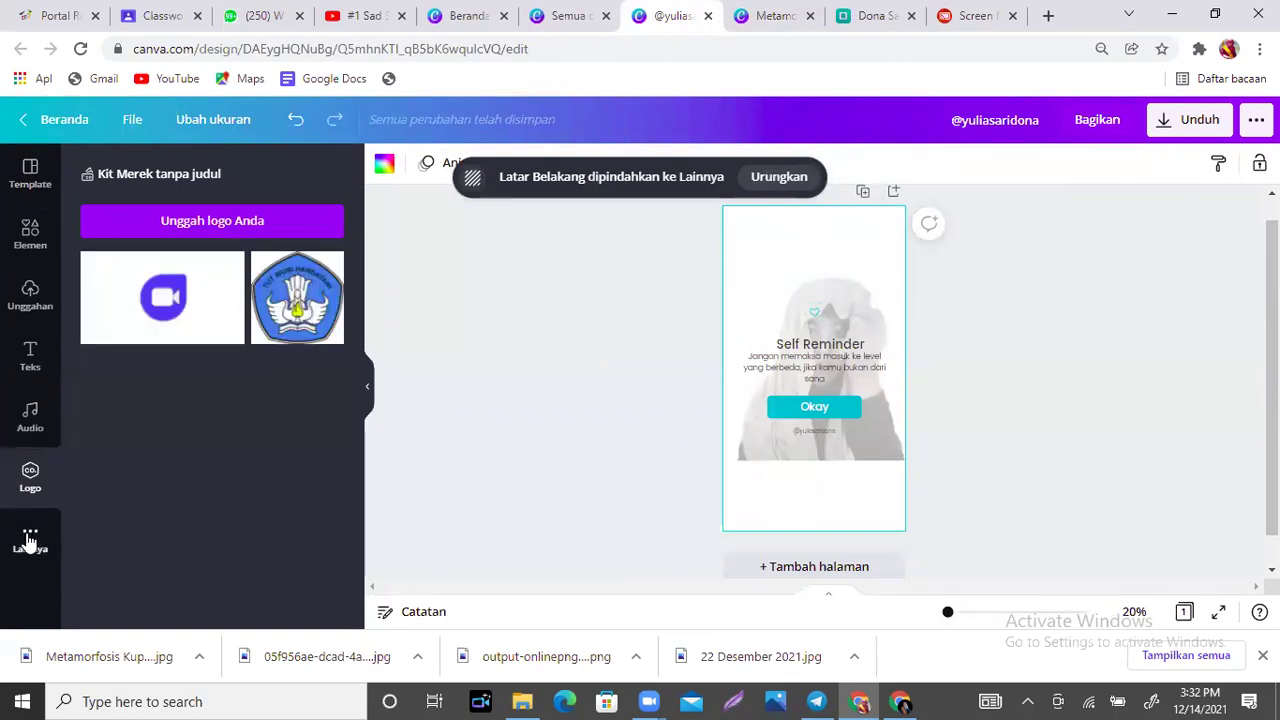
left_click(30, 541)
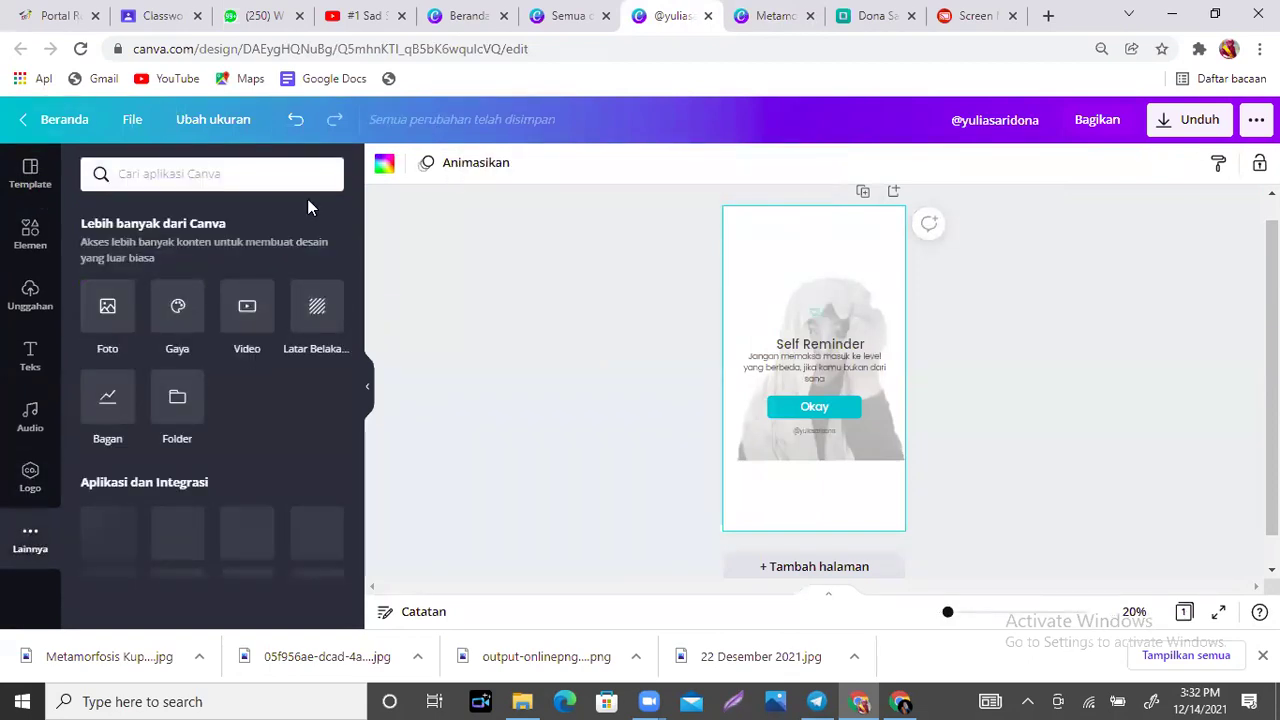
left_click(314, 306)
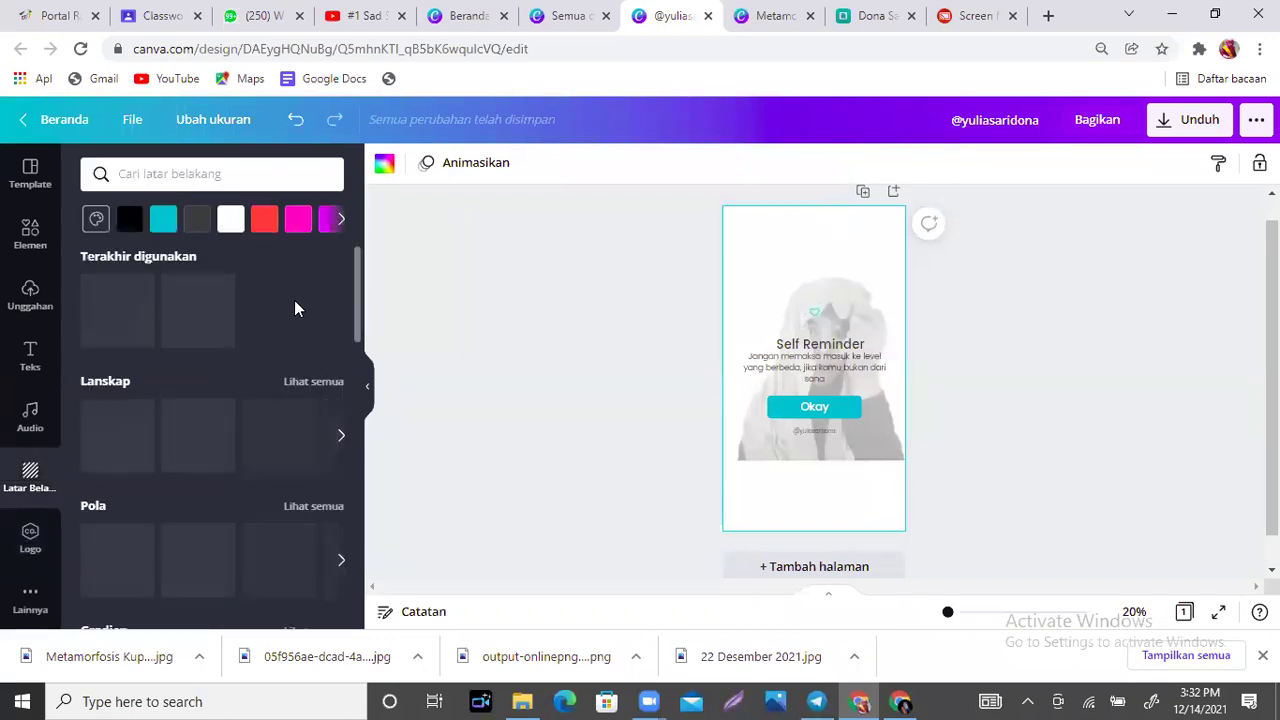
Search the backgrounds for "hujan" and apply the golden-brown blurred raindrop image to the wallpaper.
left_click(220, 174)
type("hujan")
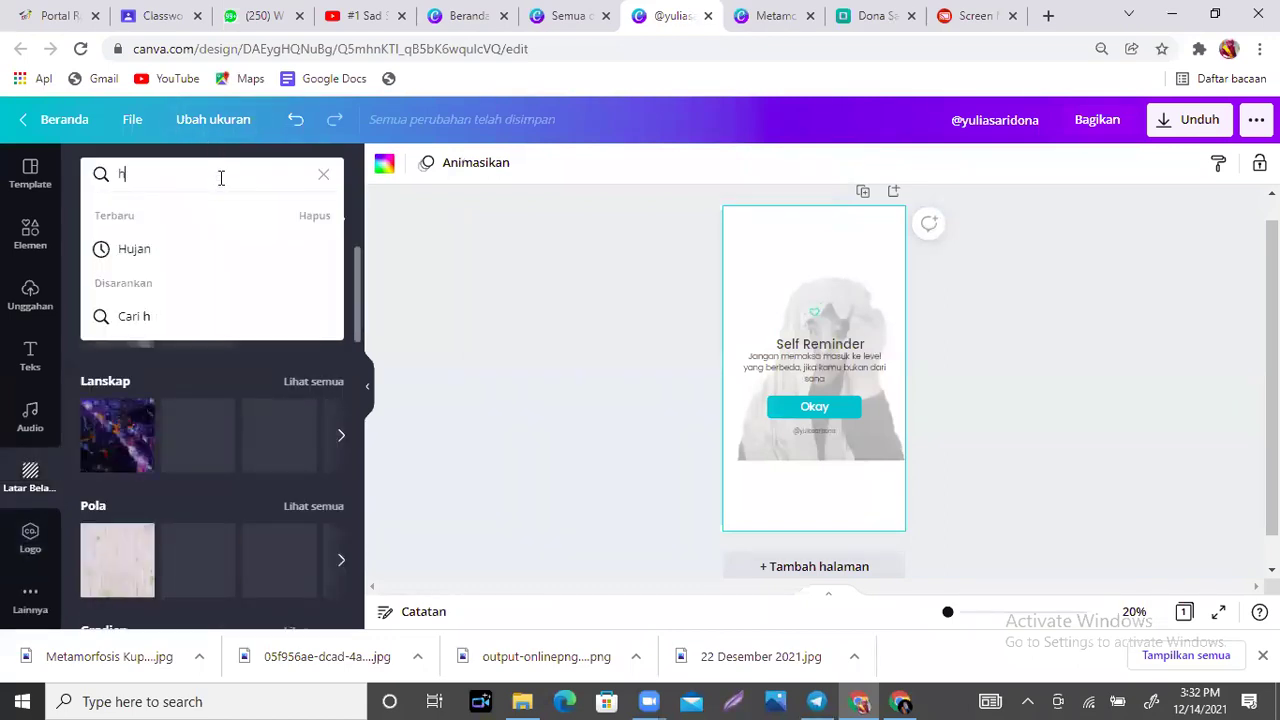
key("Return")
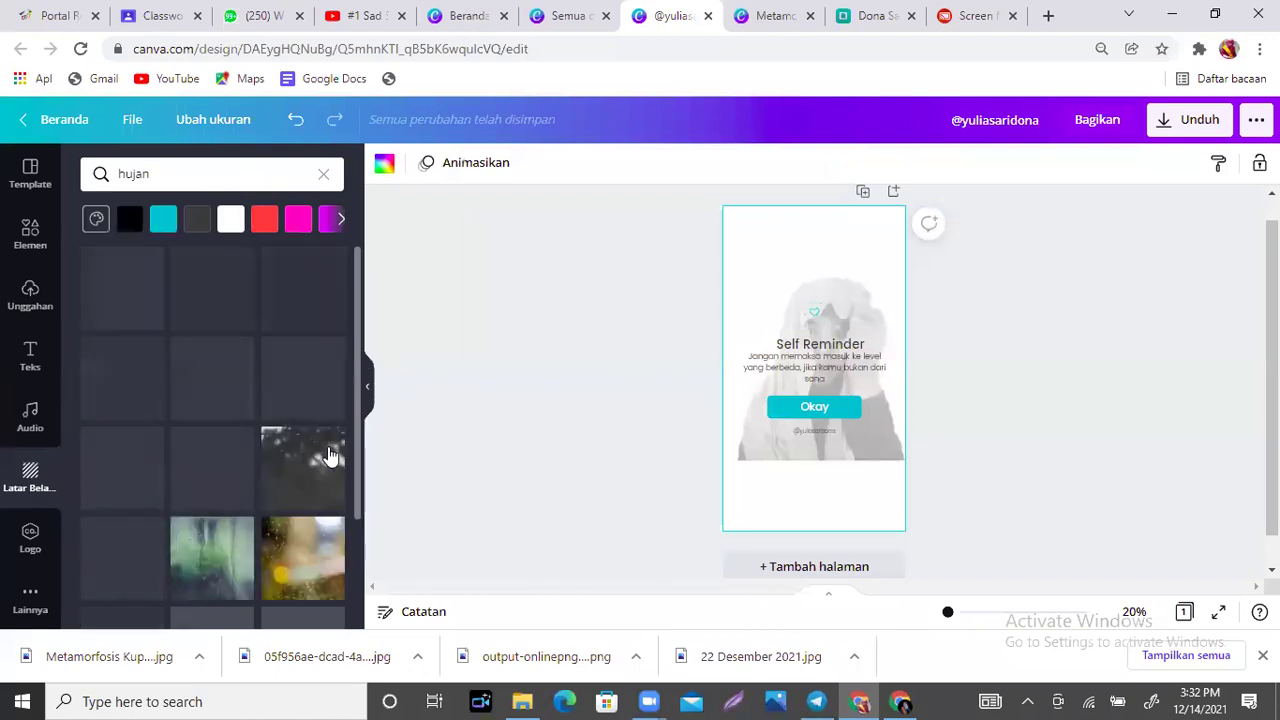
left_click(294, 553)
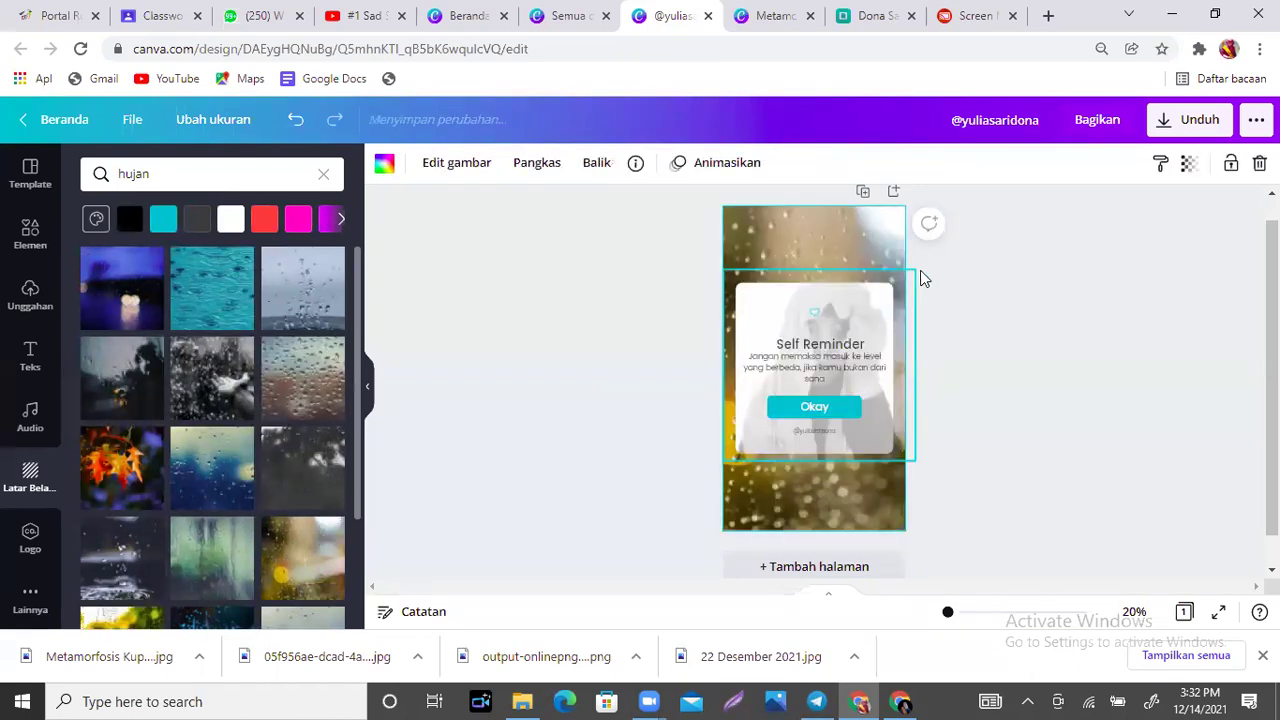
left_click(1094, 283)
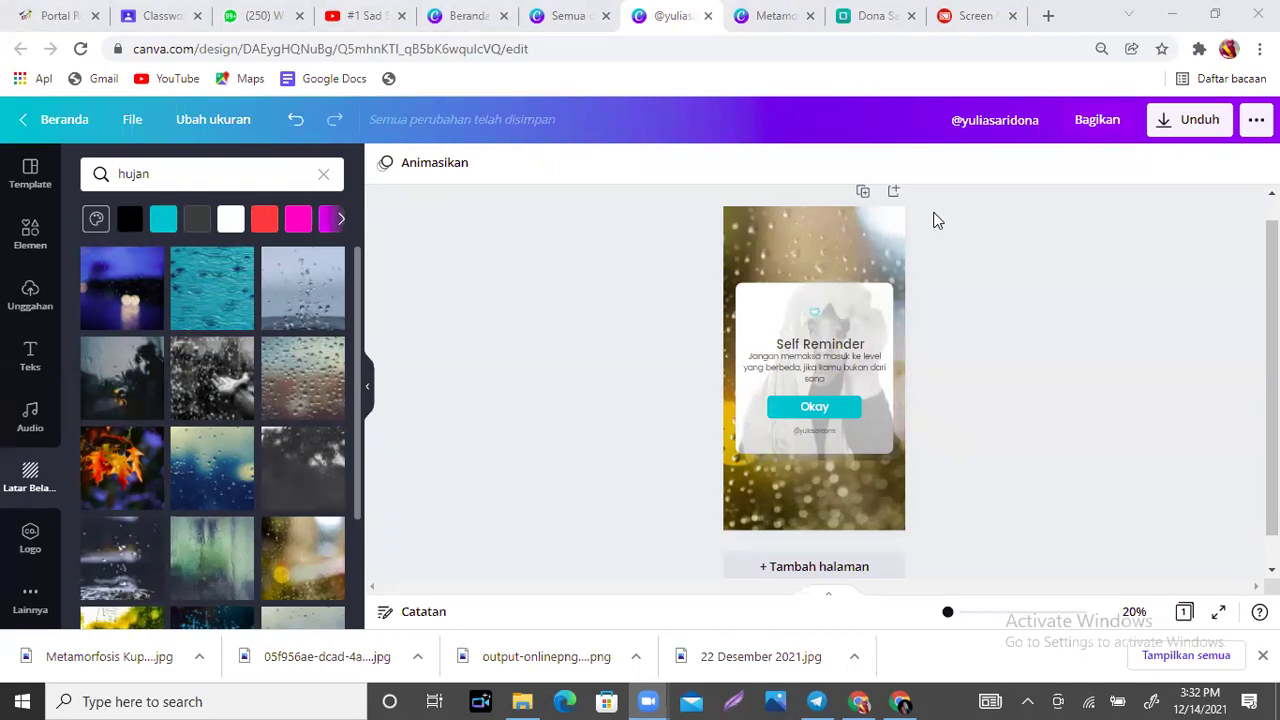
View the wallpaper on the mirrored phone screen, and open and close the font options for the Self Reminder heading.
left_click(968, 17)
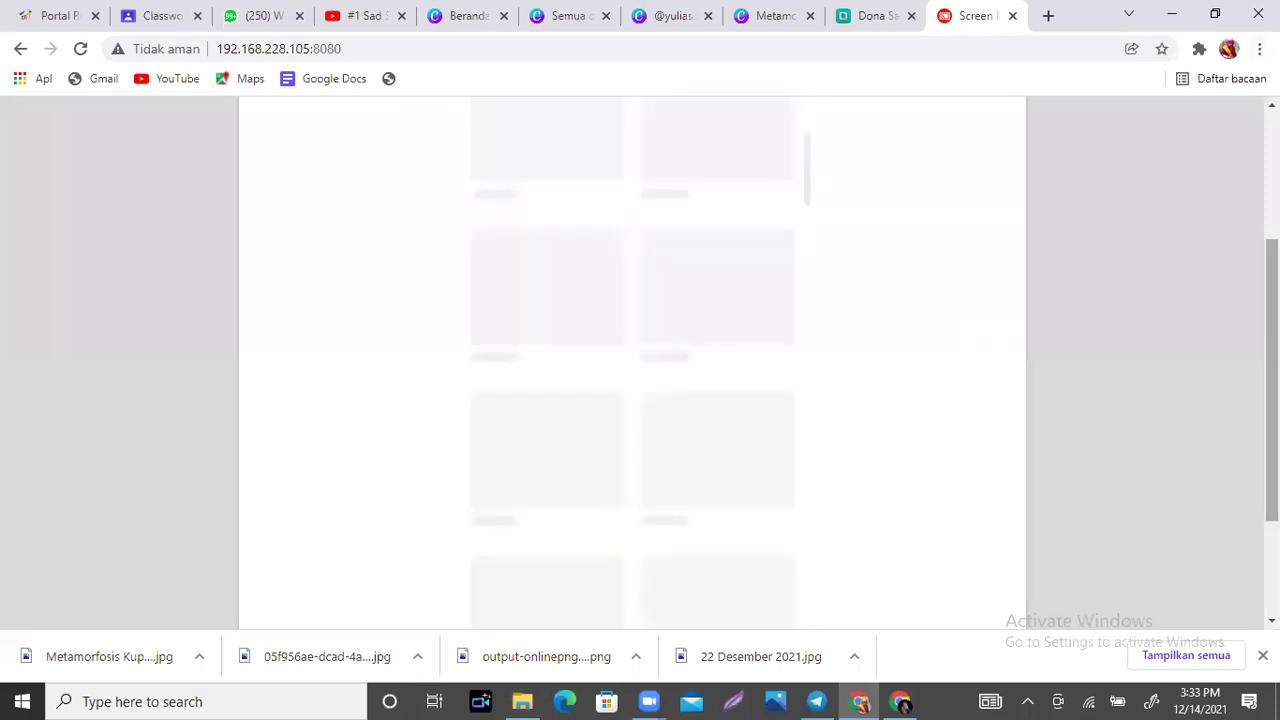
scroll(693, 345, "up", 3)
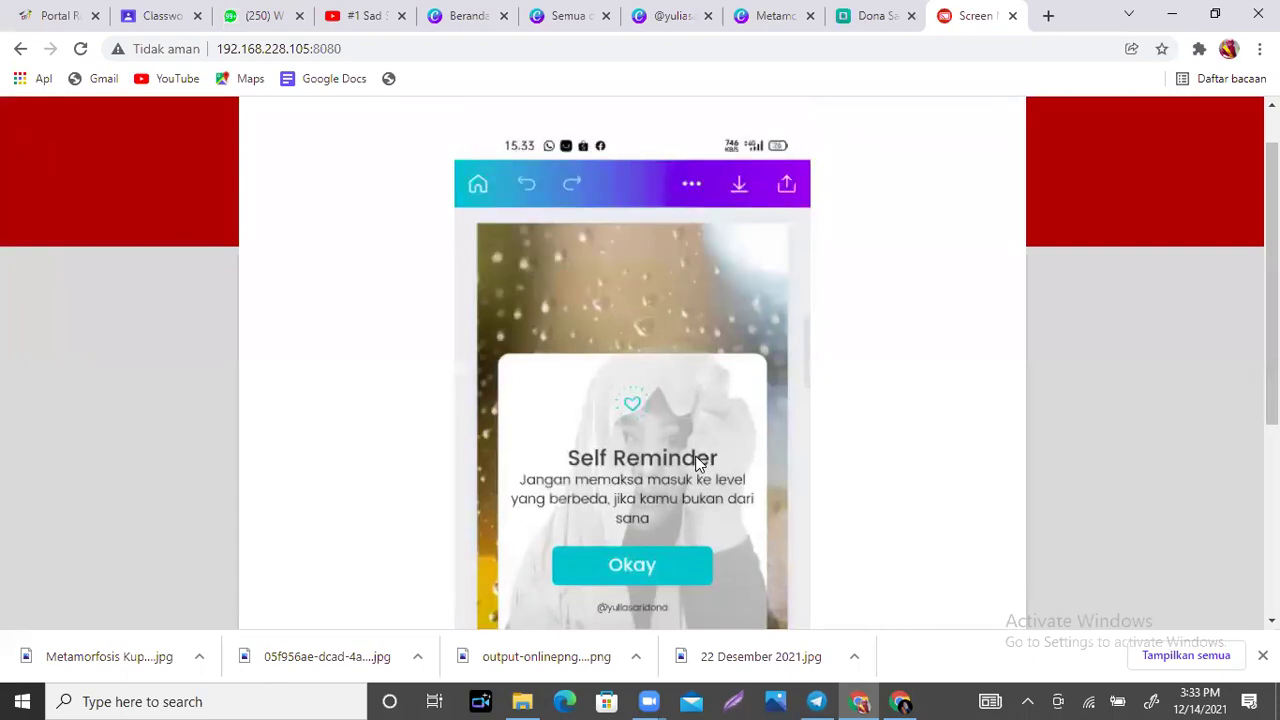
left_click_drag(1271, 285, 1271, 415)
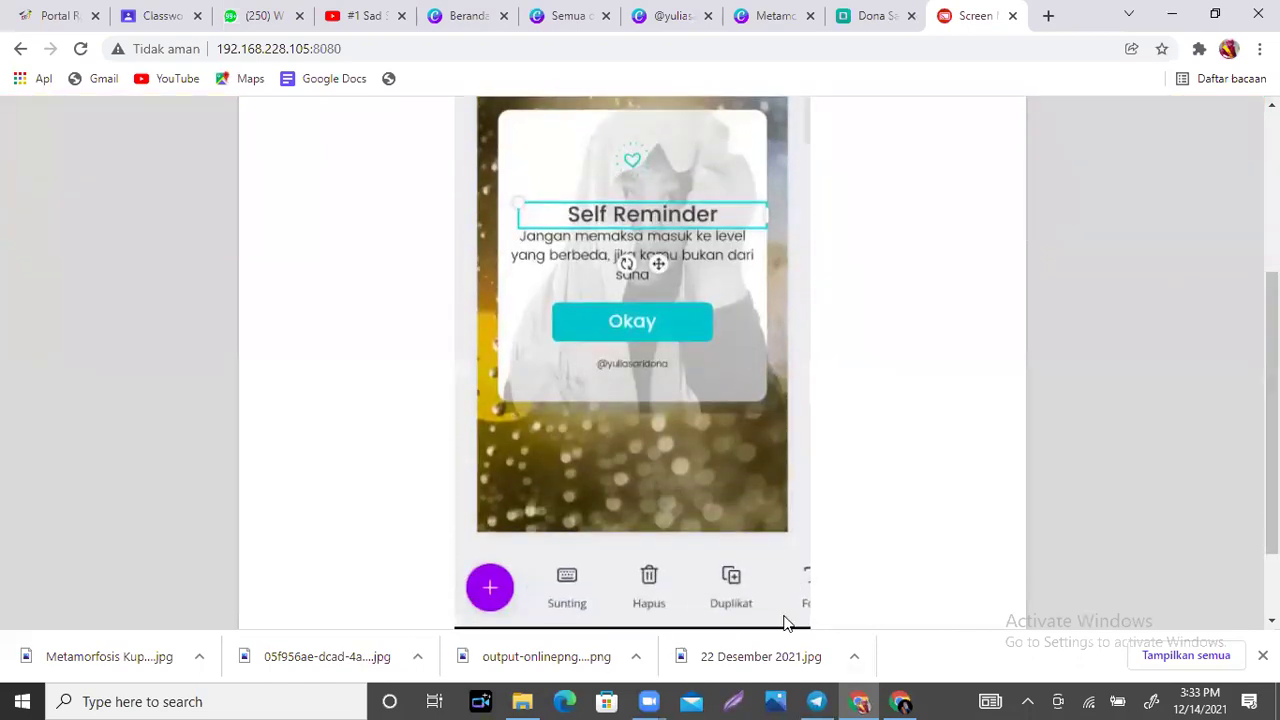
scroll(785, 622, "right", 2)
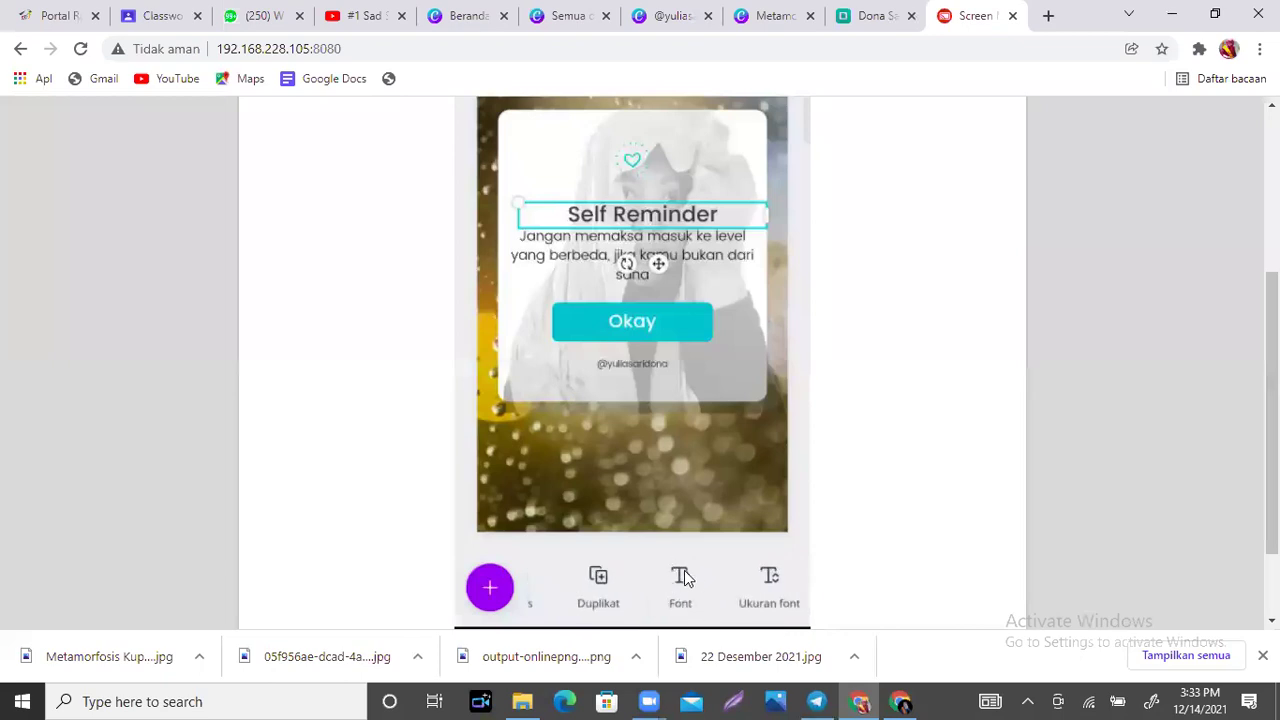
left_click(684, 574)
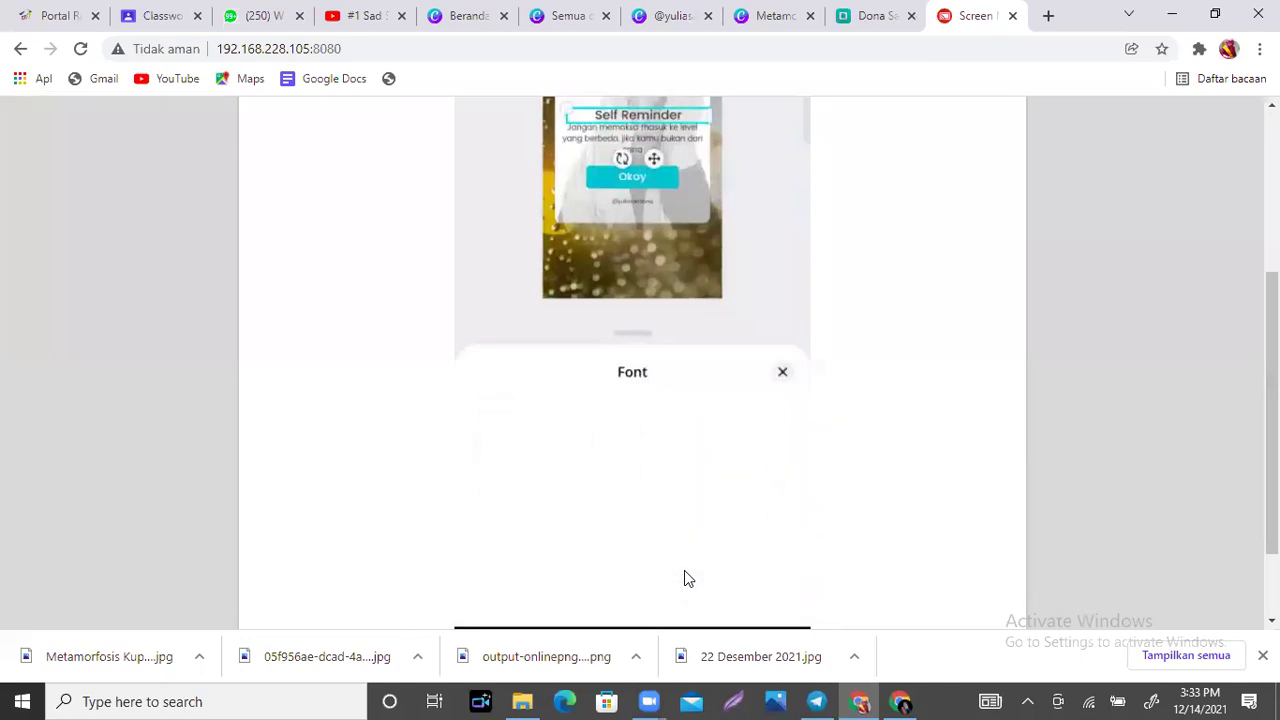
left_click(684, 578)
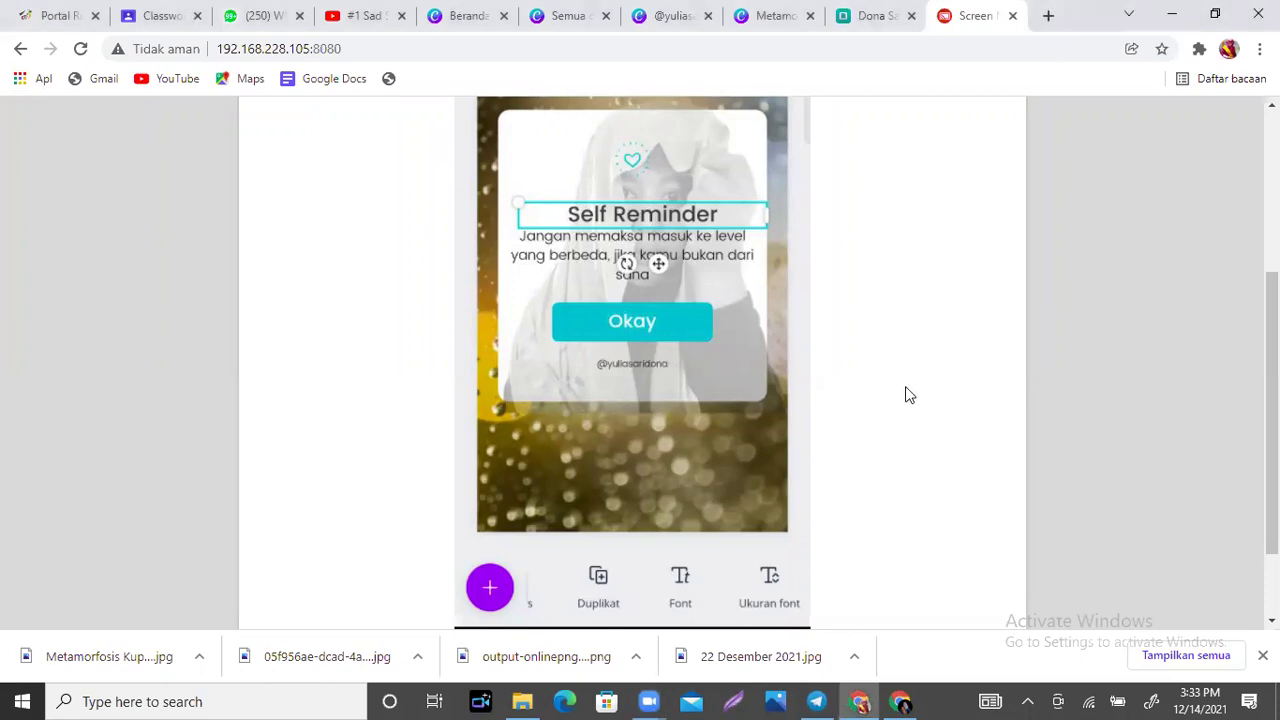
Check the wallpaper in the browser editor and return to the mirrored phone to view its Simpan sebagai gambar screen.
left_click(686, 12)
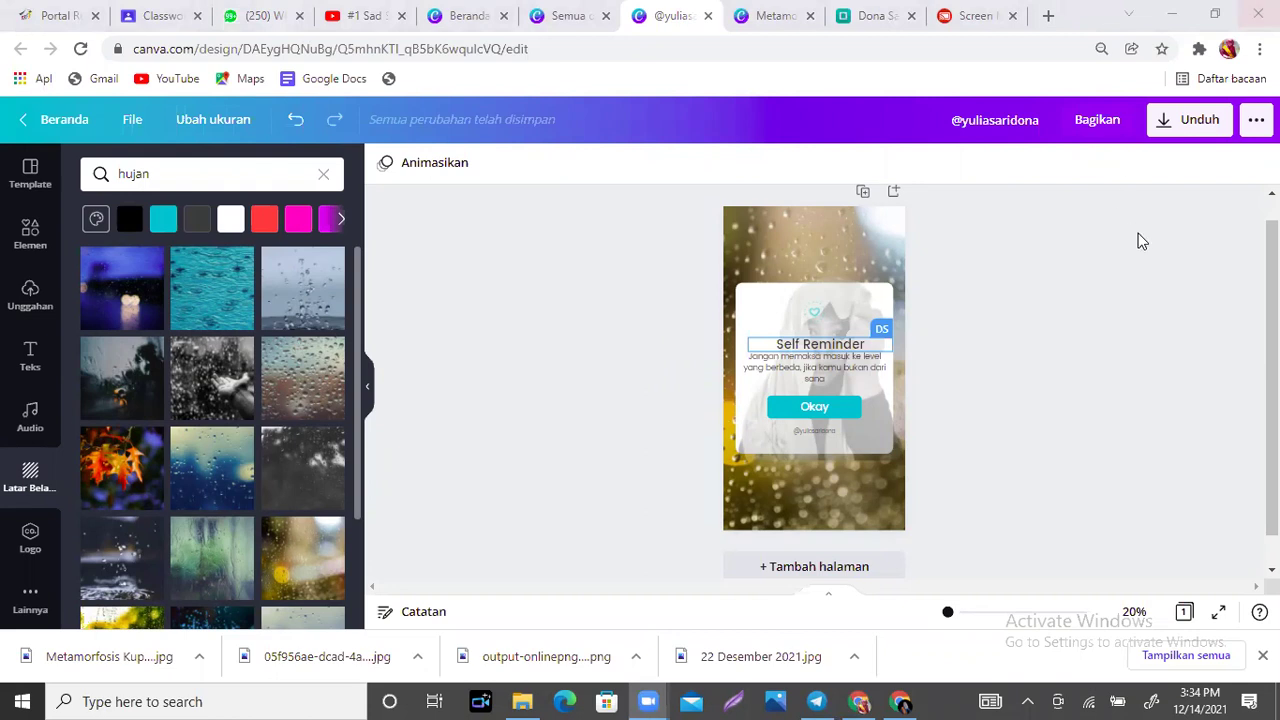
left_click(966, 15)
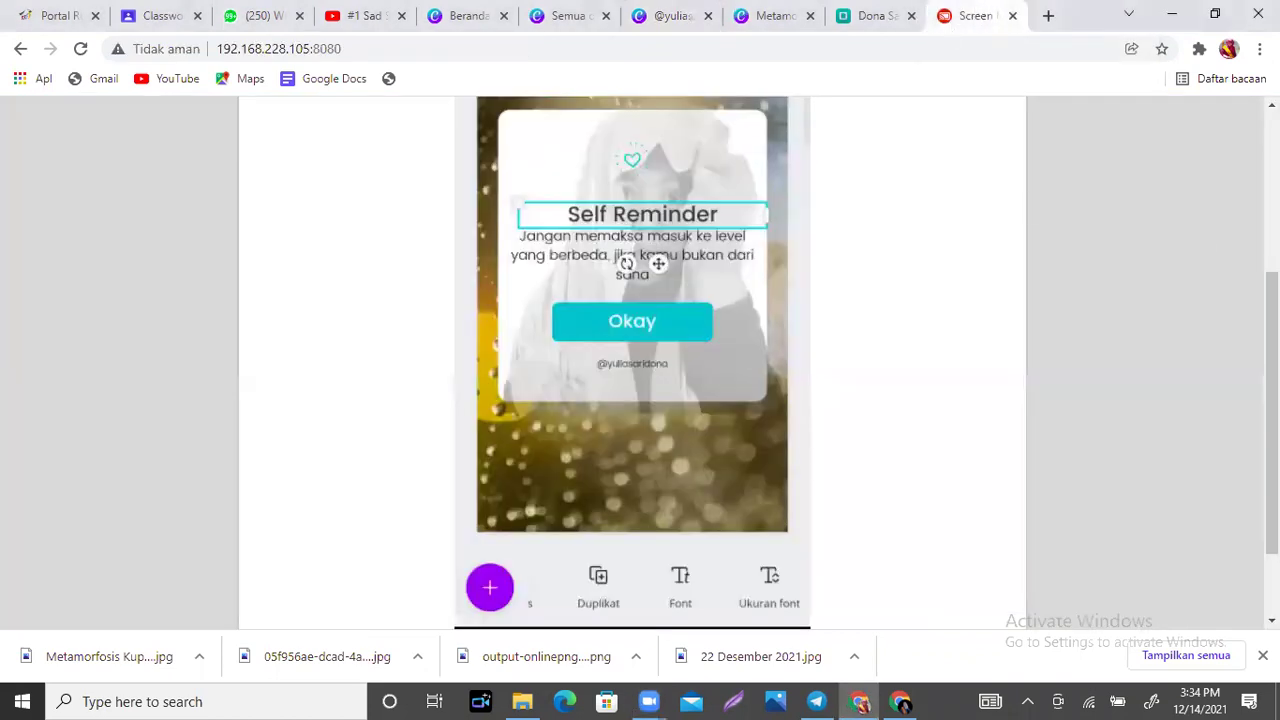
scroll(740, 242, "up", 3)
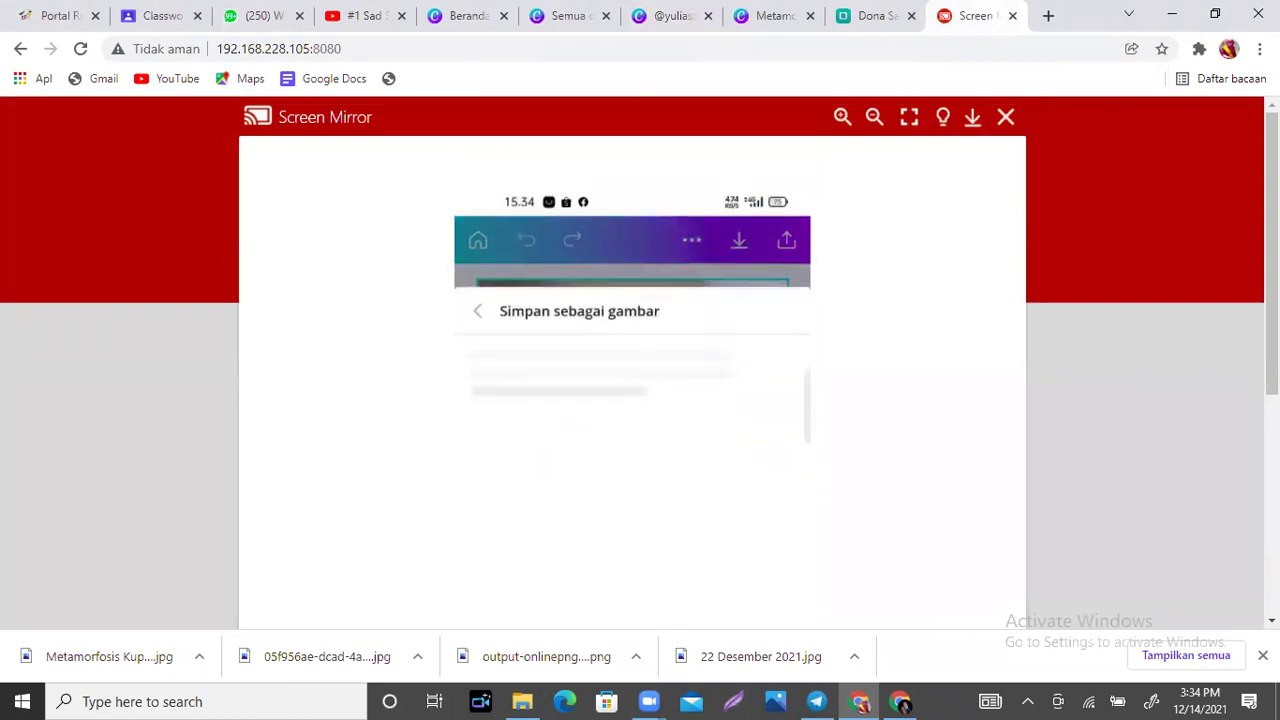
mouse_move(1272, 250)
left_mouse_down()
mouse_move(1272, 345)
mouse_move(1272, 265)
left_mouse_up()
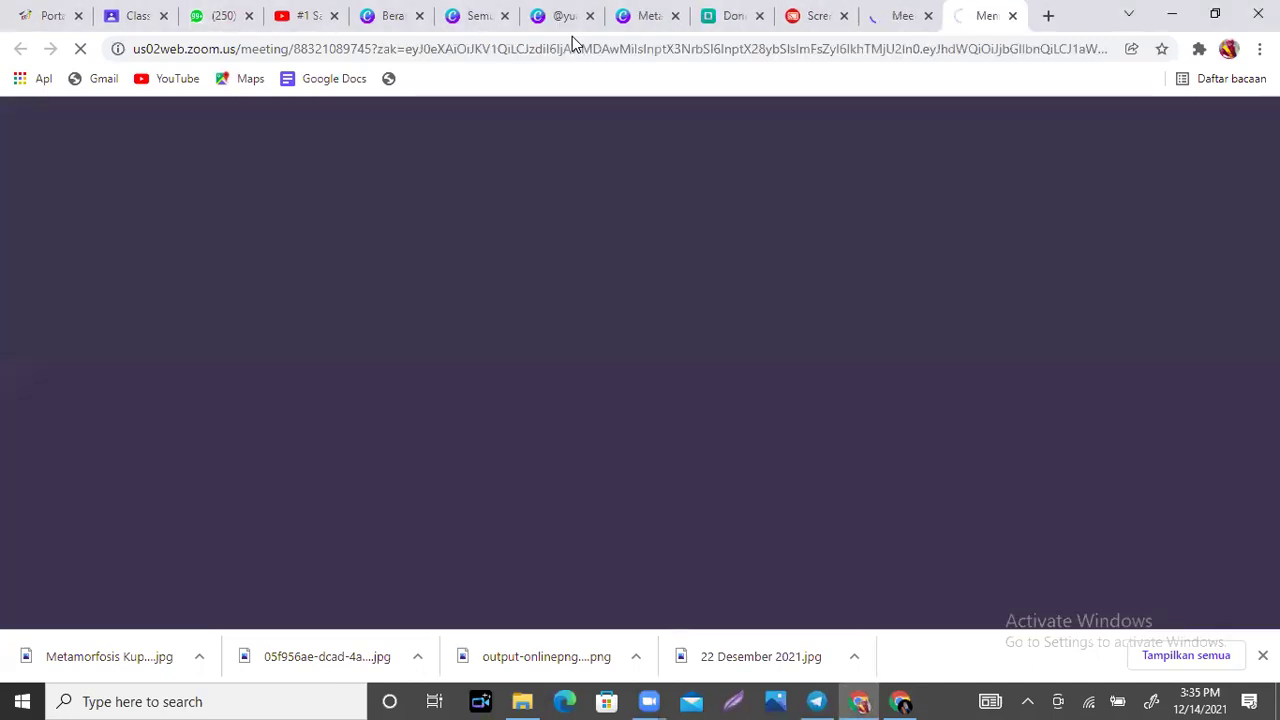
Close the extra loading meeting page and set the question of the new Zoom meeting poll to "Infografis".
left_click(1011, 18)
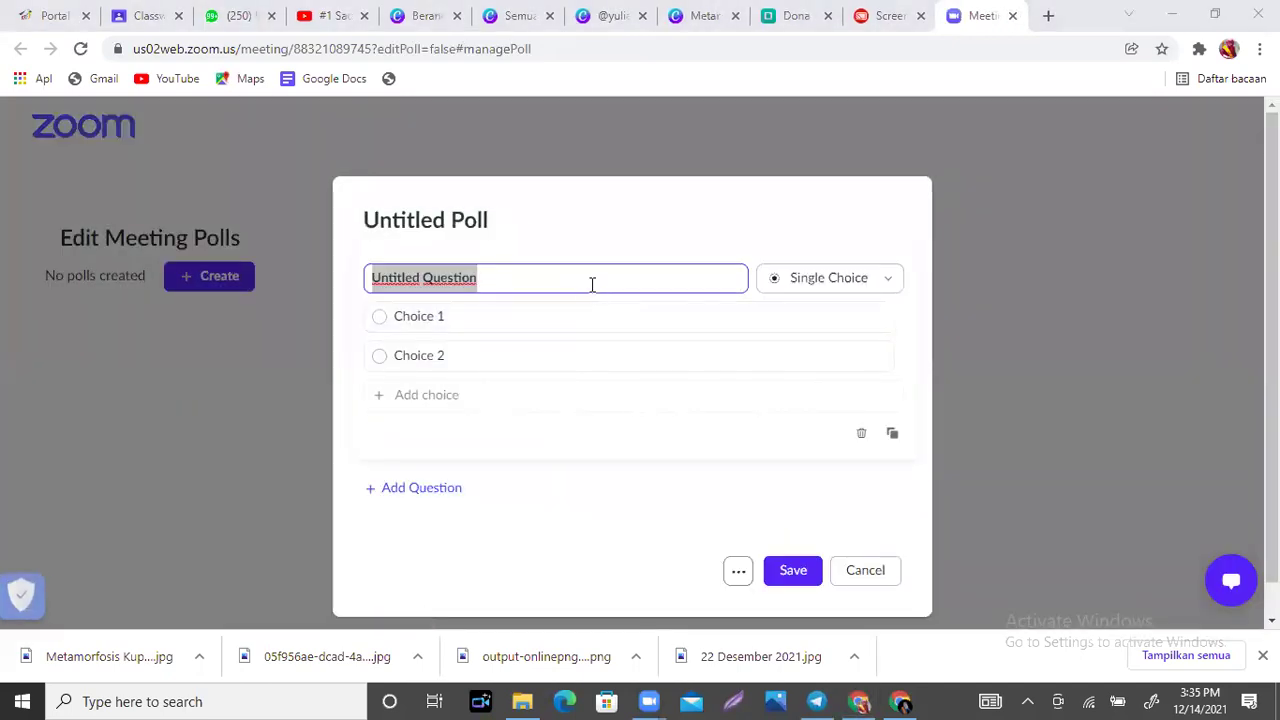
double_click(513, 279)
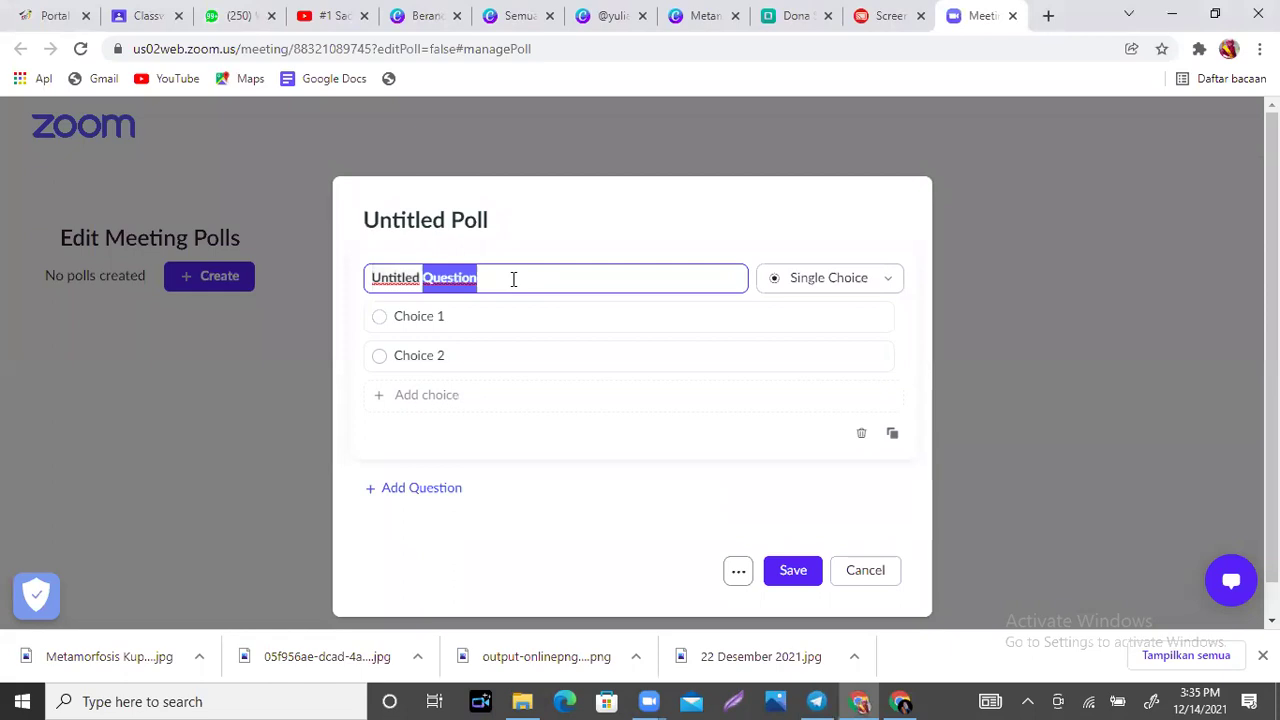
left_click_drag(513, 279, 348, 286)
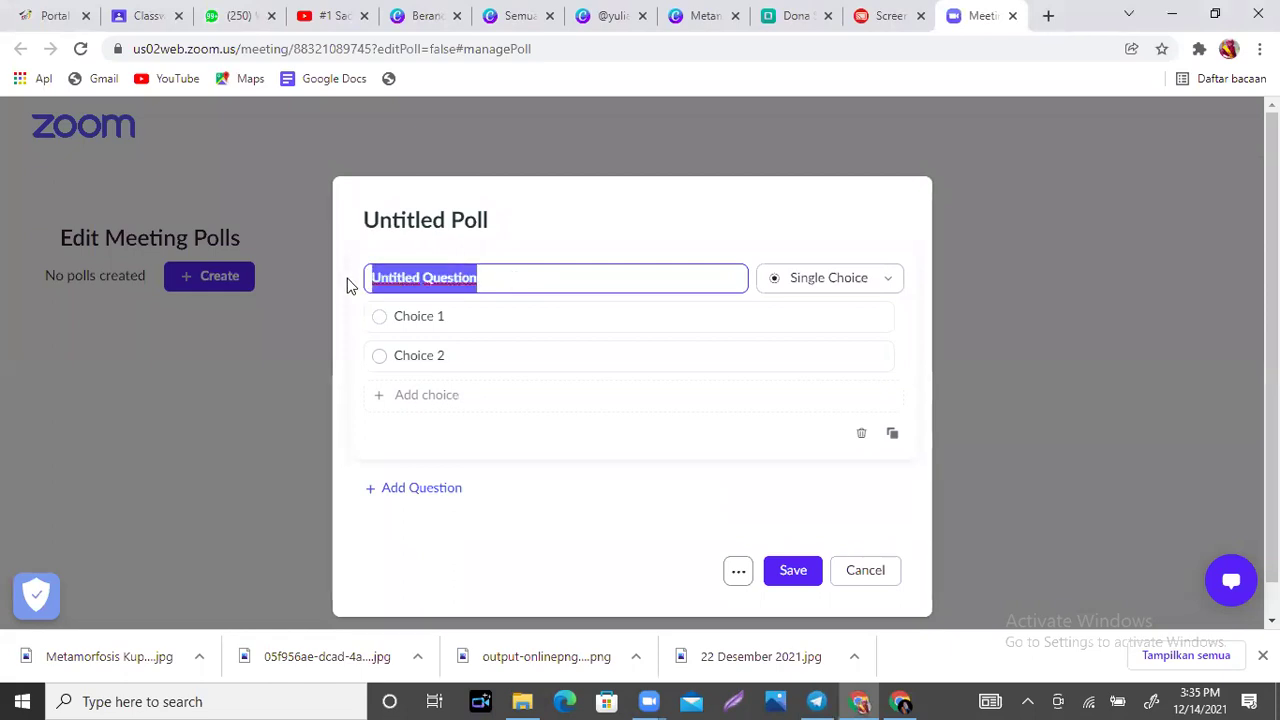
type("Infograf")
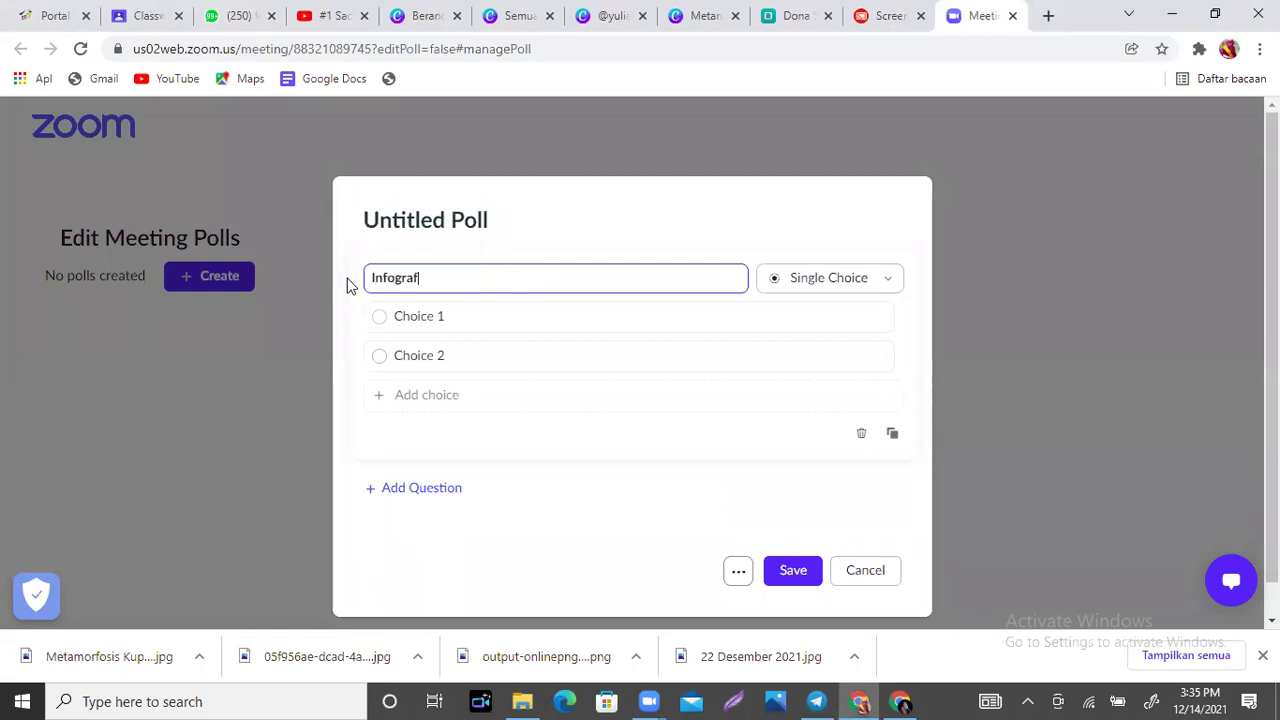
type("is")
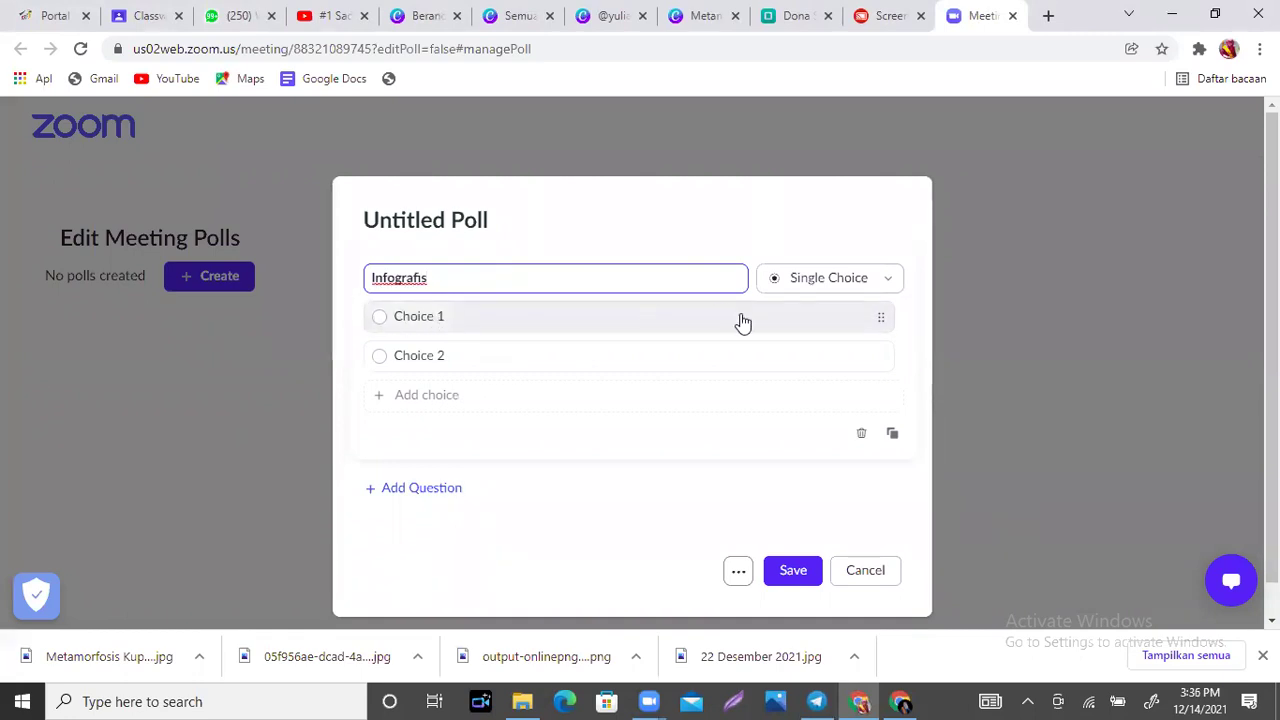
Set the two answer choices of the Infografis question to "Lanjut" and "Simak Recording", and save the poll.
double_click(443, 318)
left_click_drag(445, 316, 394, 326)
type("Lanjut")
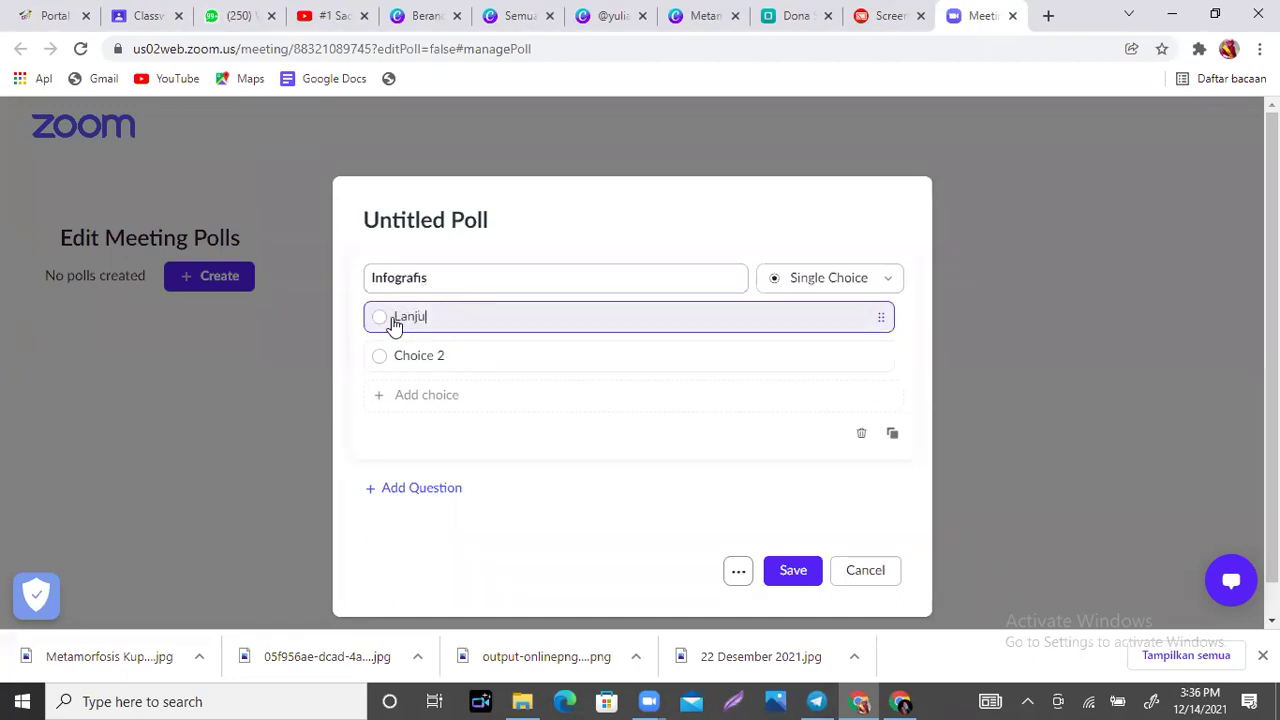
double_click(471, 356)
left_click_drag(471, 356, 408, 355)
type("S")
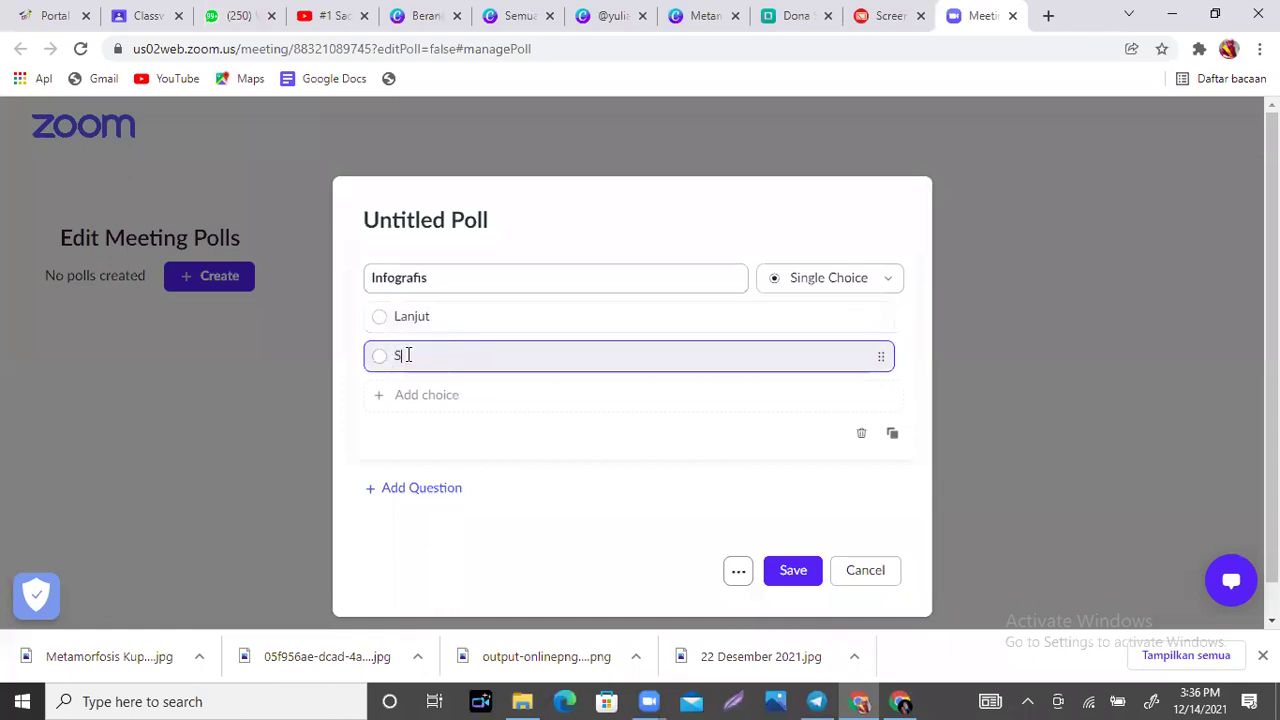
type("imak Recording")
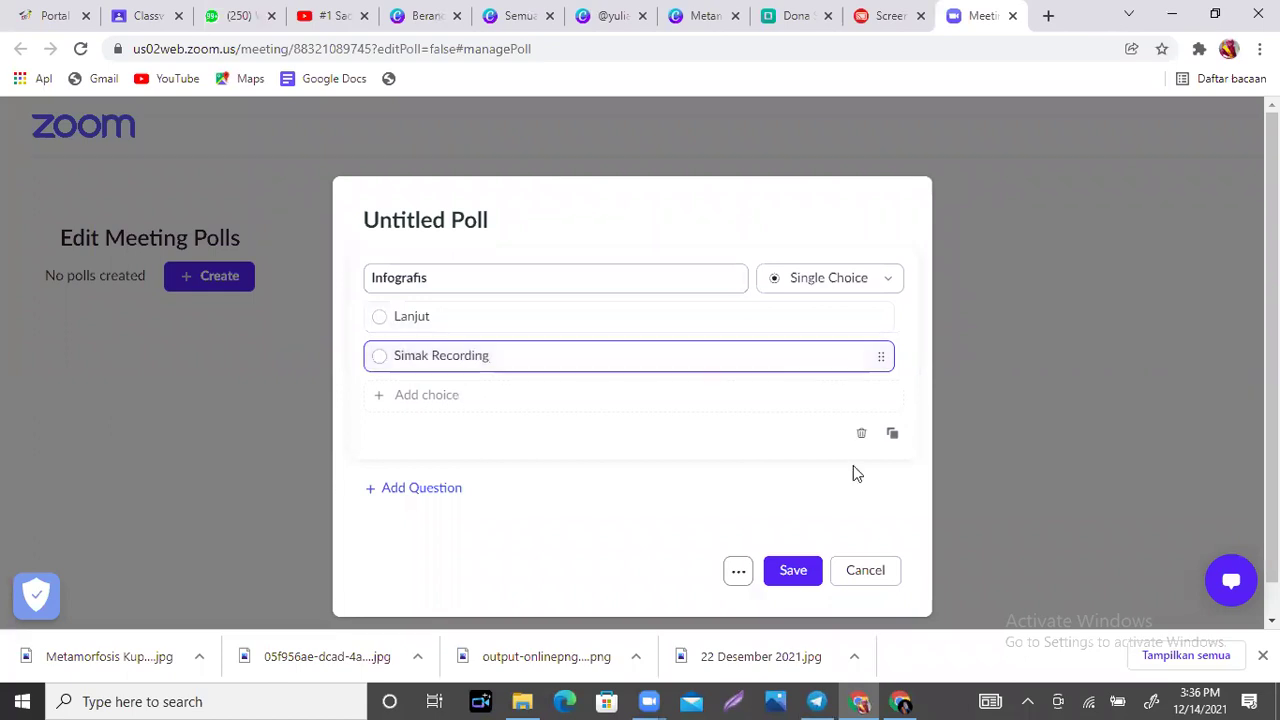
left_click(793, 572)
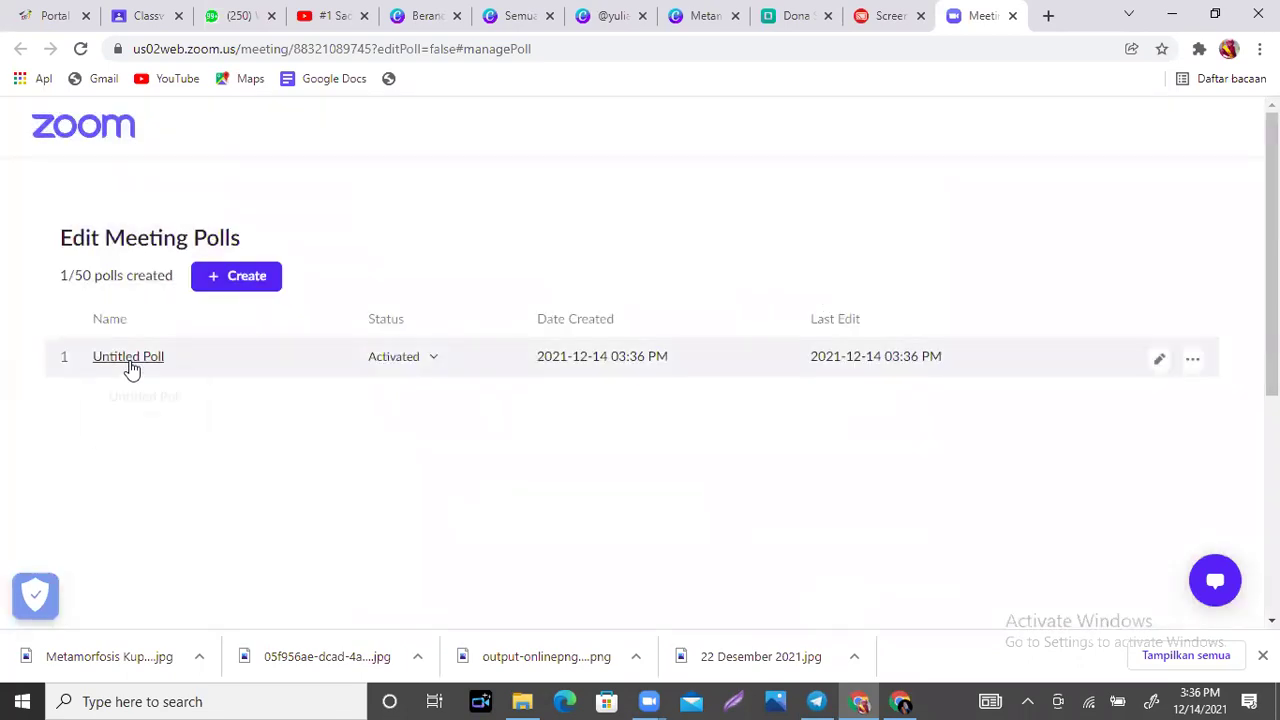
mouse_move(130, 368)
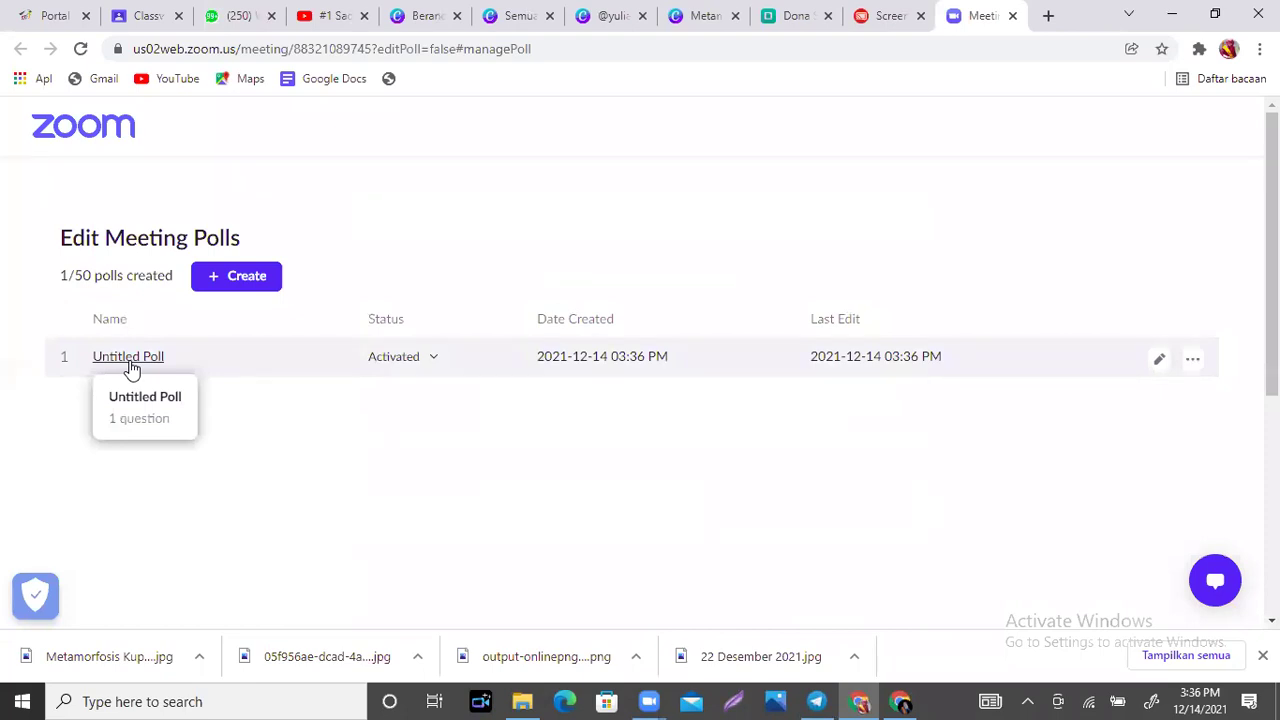